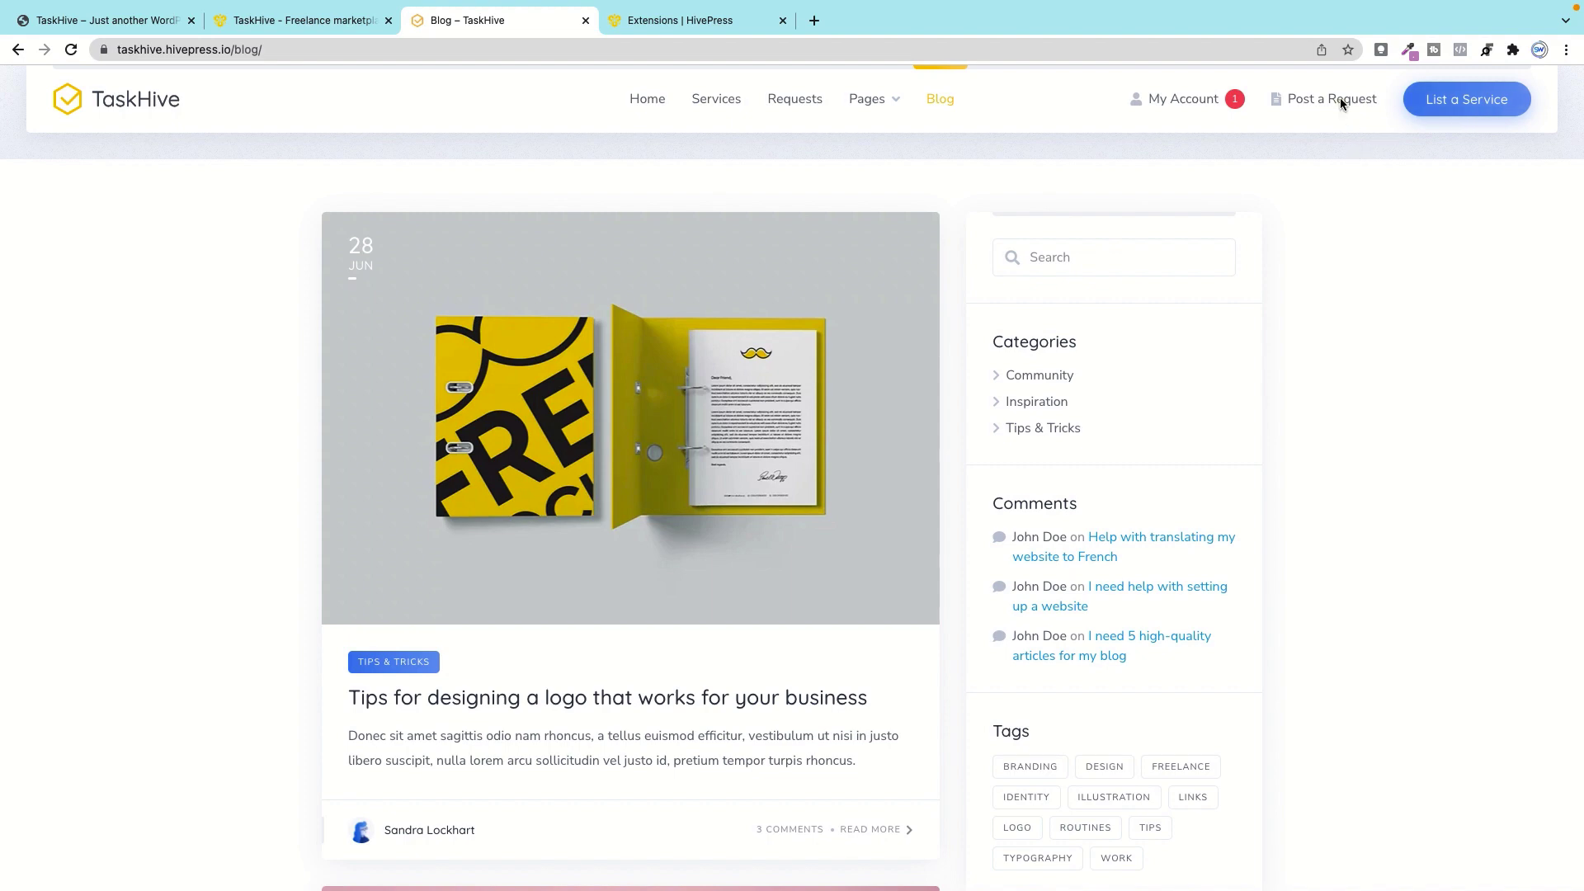
# Step: Return to the TaskHive home page and scroll to the eight Top Categories cards
pyautogui.click(640, 100)
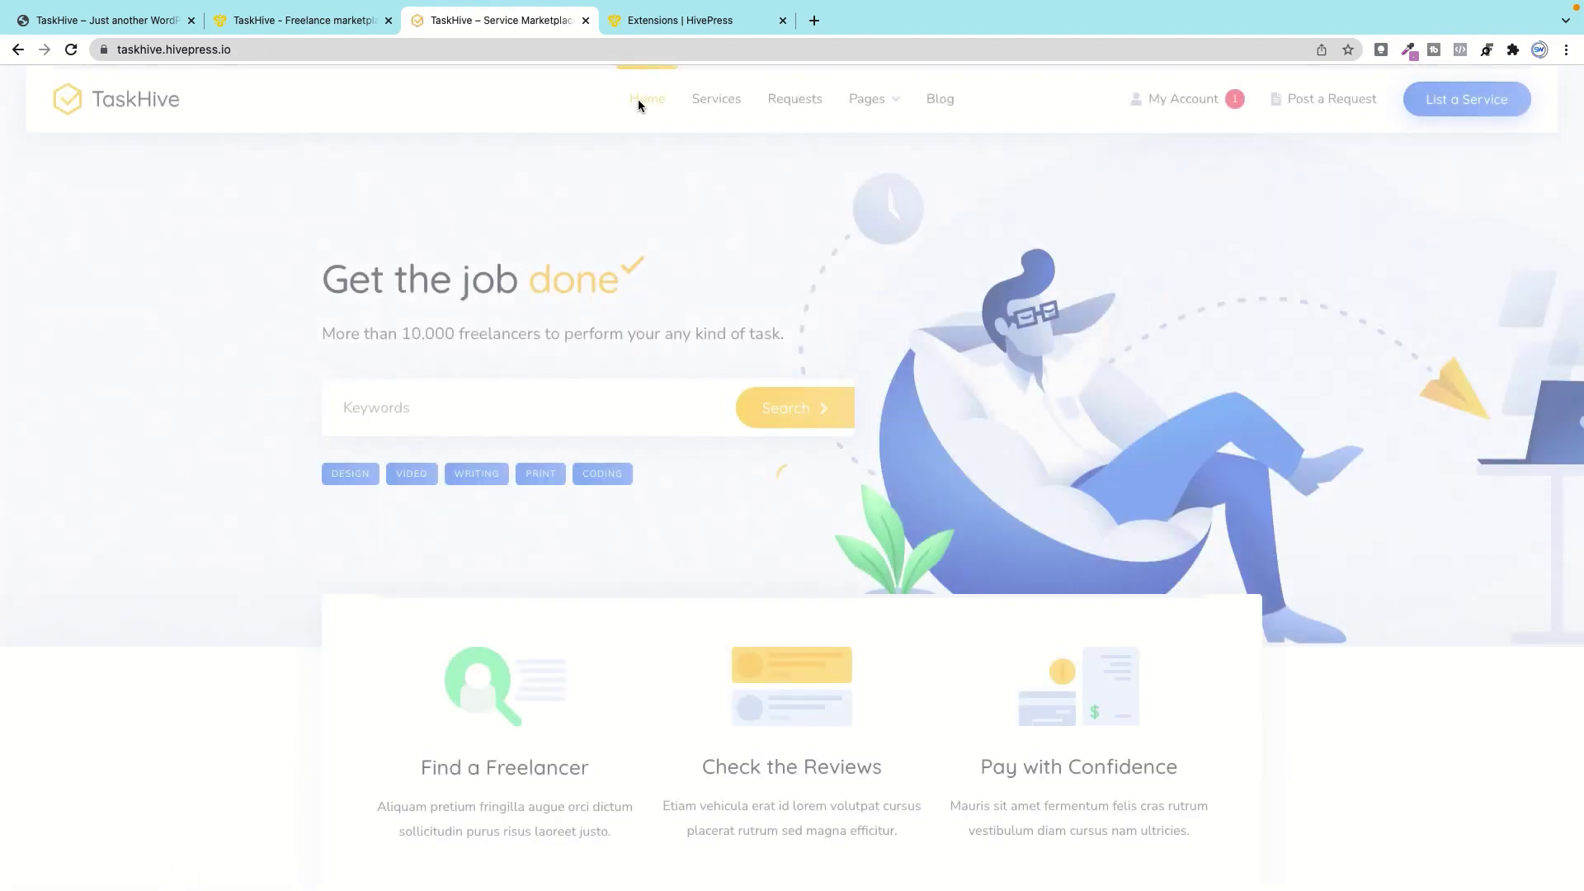
pyautogui.scroll(-8, 731, 424)
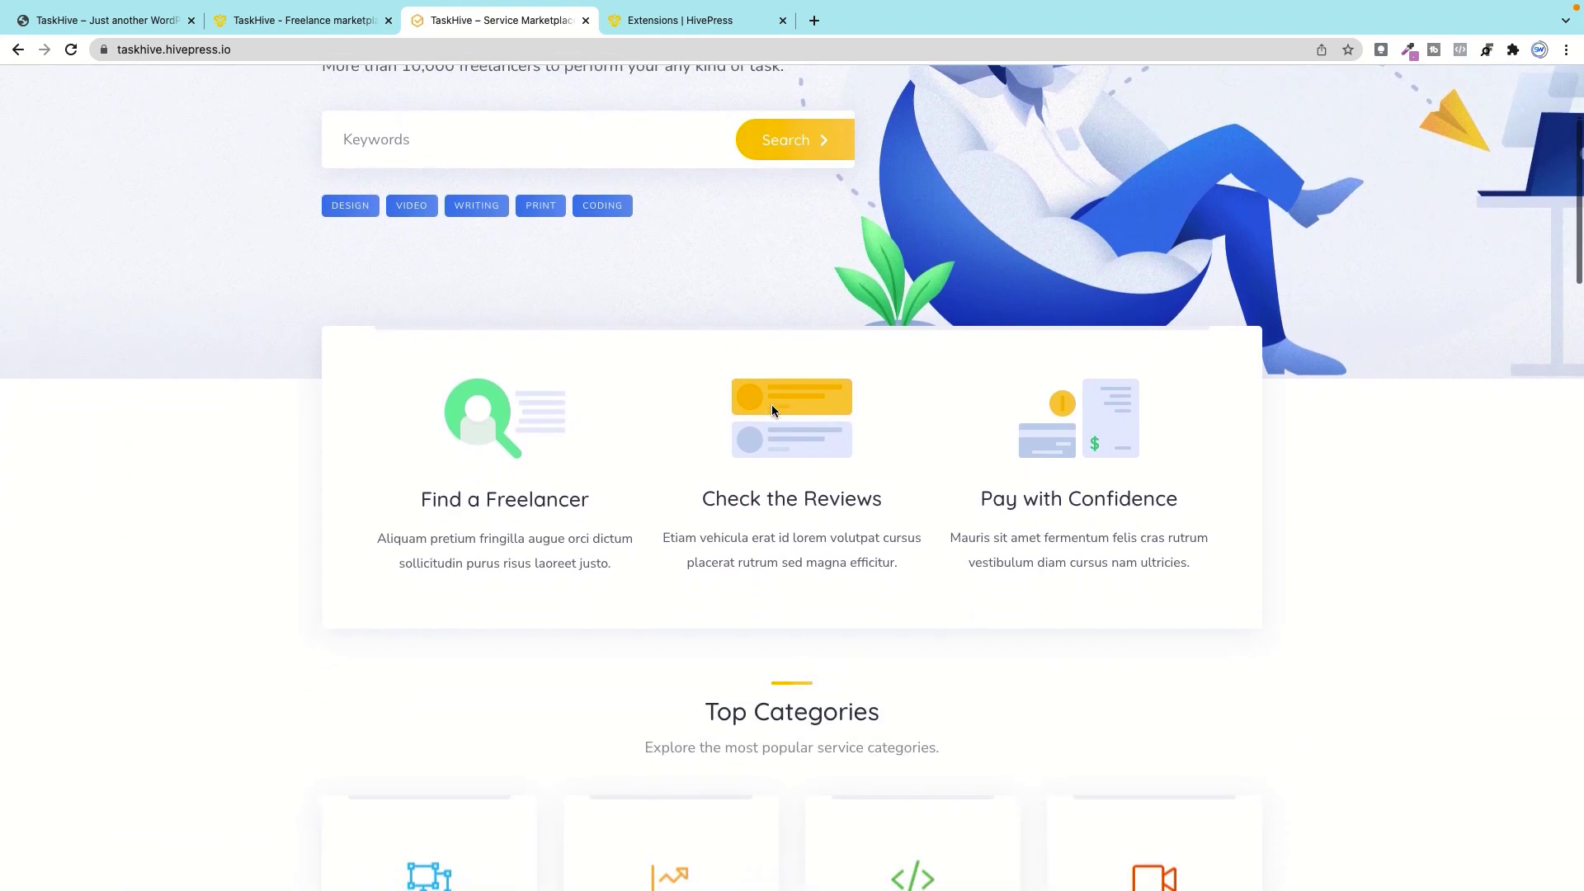
pyautogui.scroll(-2, 772, 410)
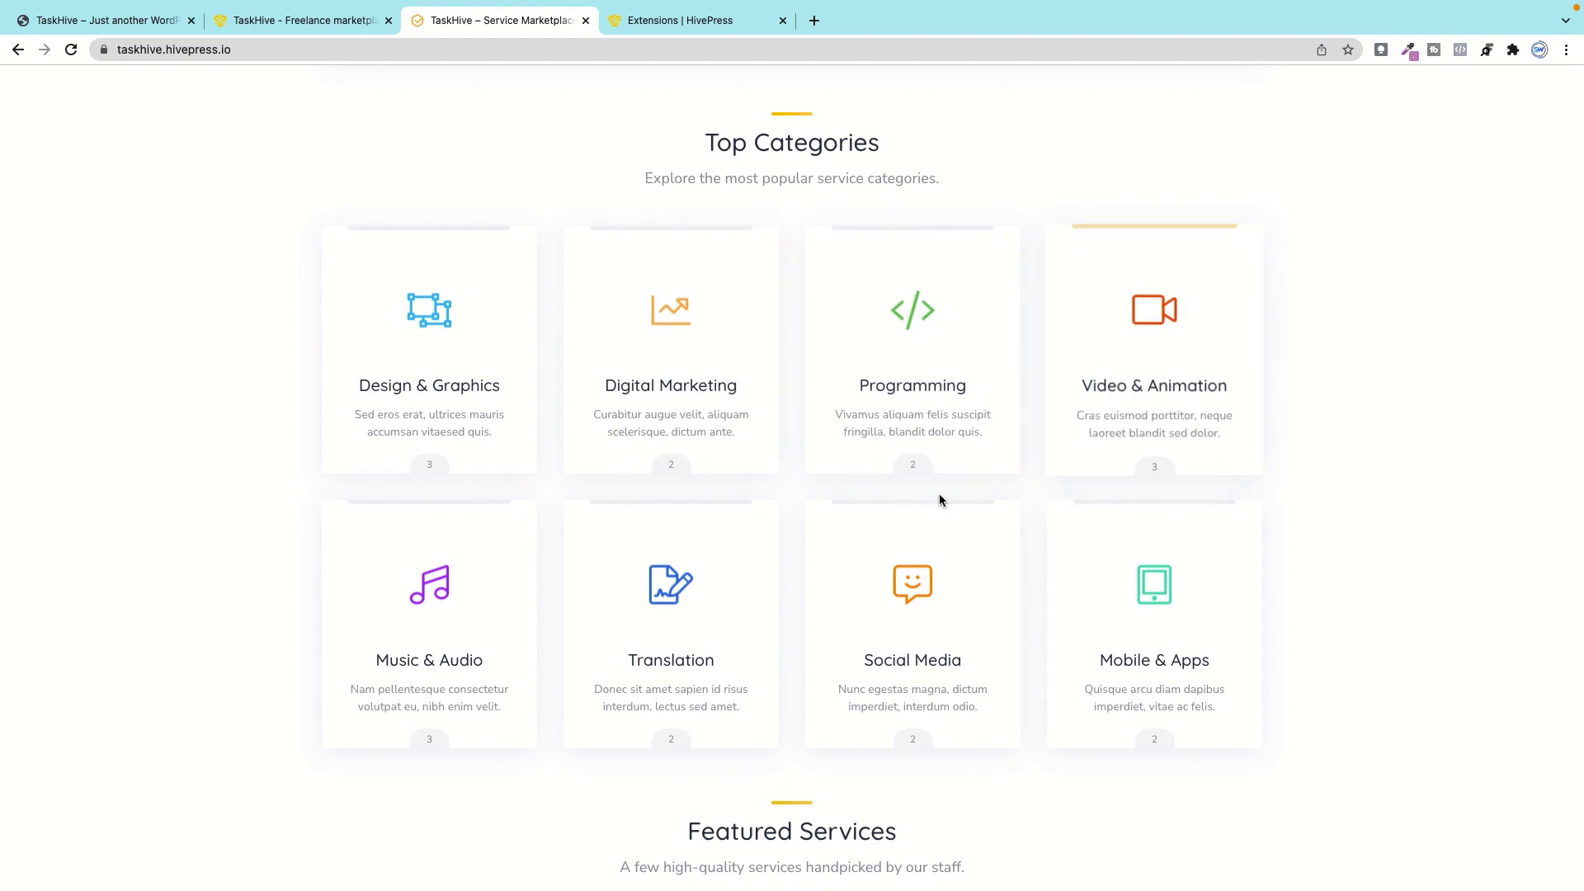
pyautogui.scroll(-1, 726, 464)
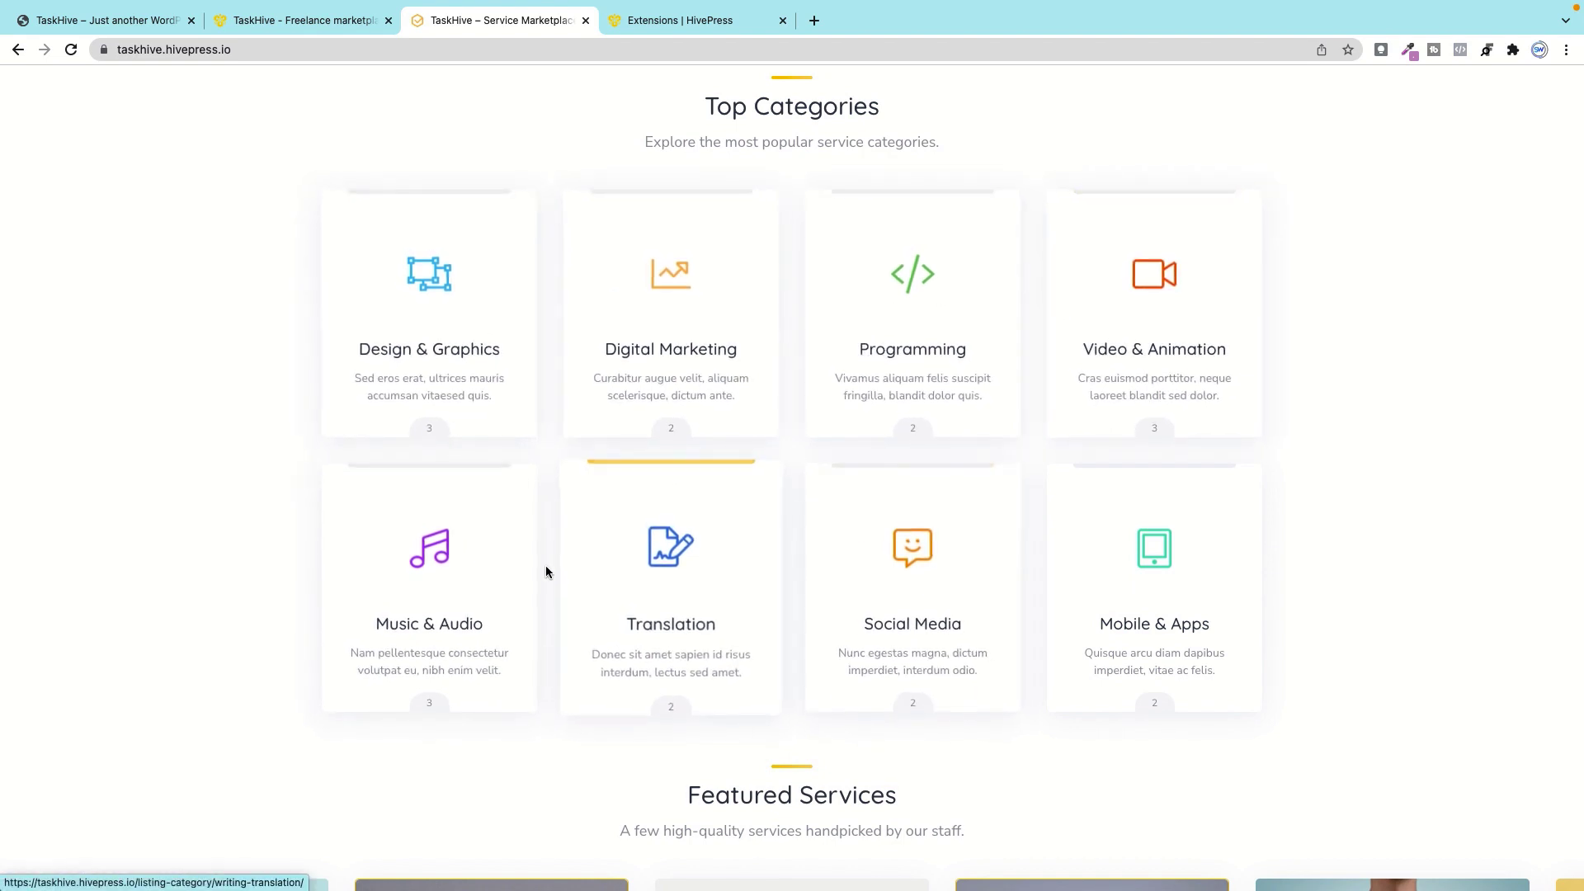
# Step: Open the Digital Marketing category and try, then clear, a keyword search for 'de'
pyautogui.click(676, 254)
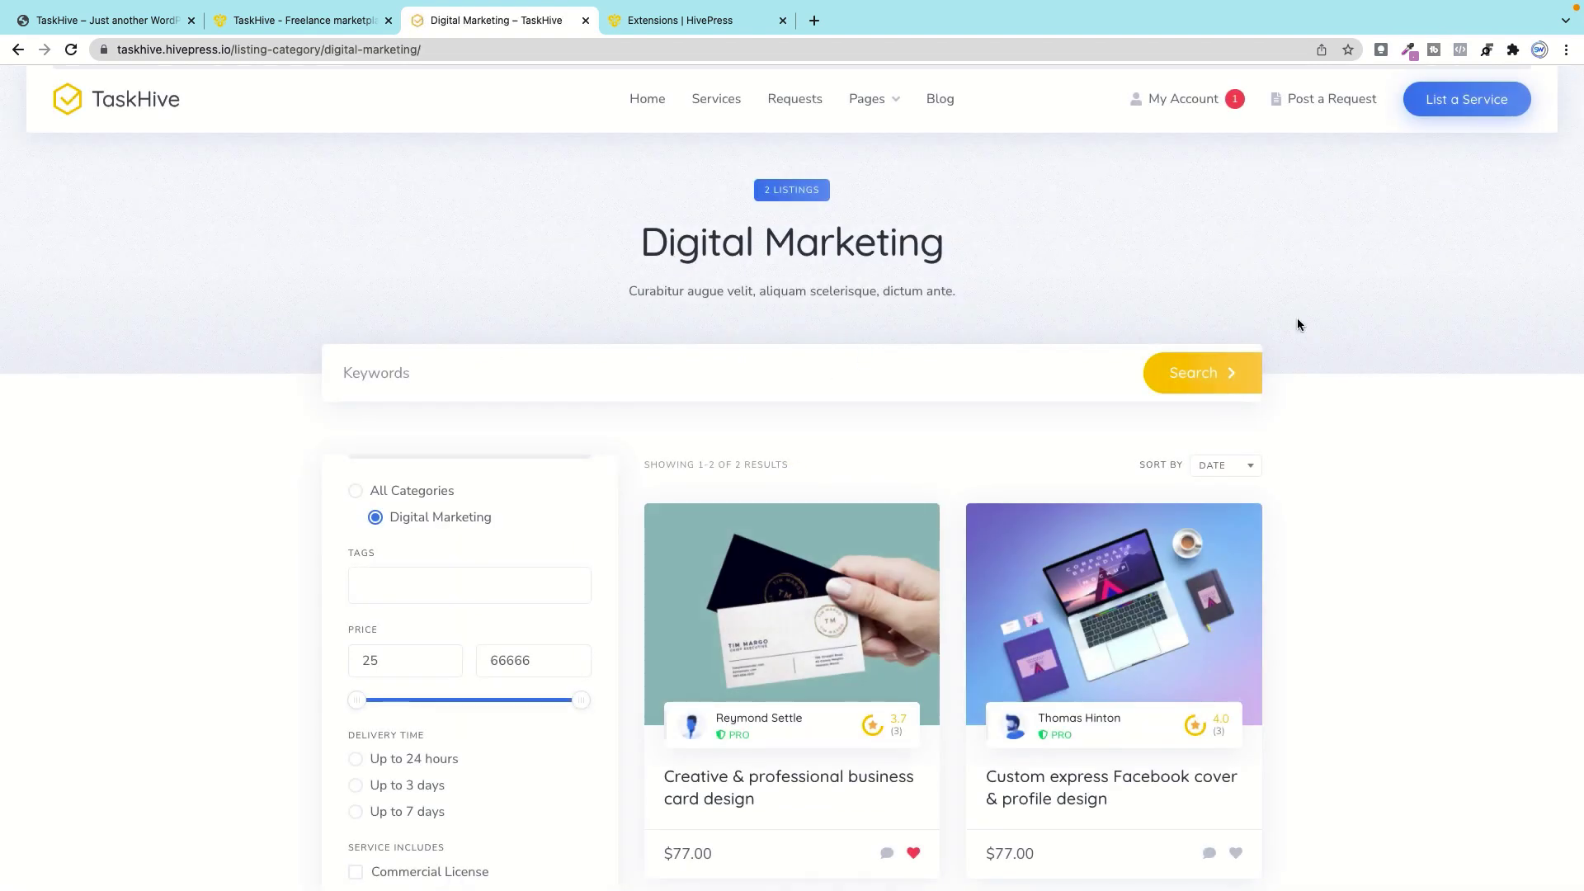
pyautogui.click(1070, 365)
pyautogui.write('des')
pyautogui.click(1115, 375)
pyautogui.scroll(-4, 998, 401)
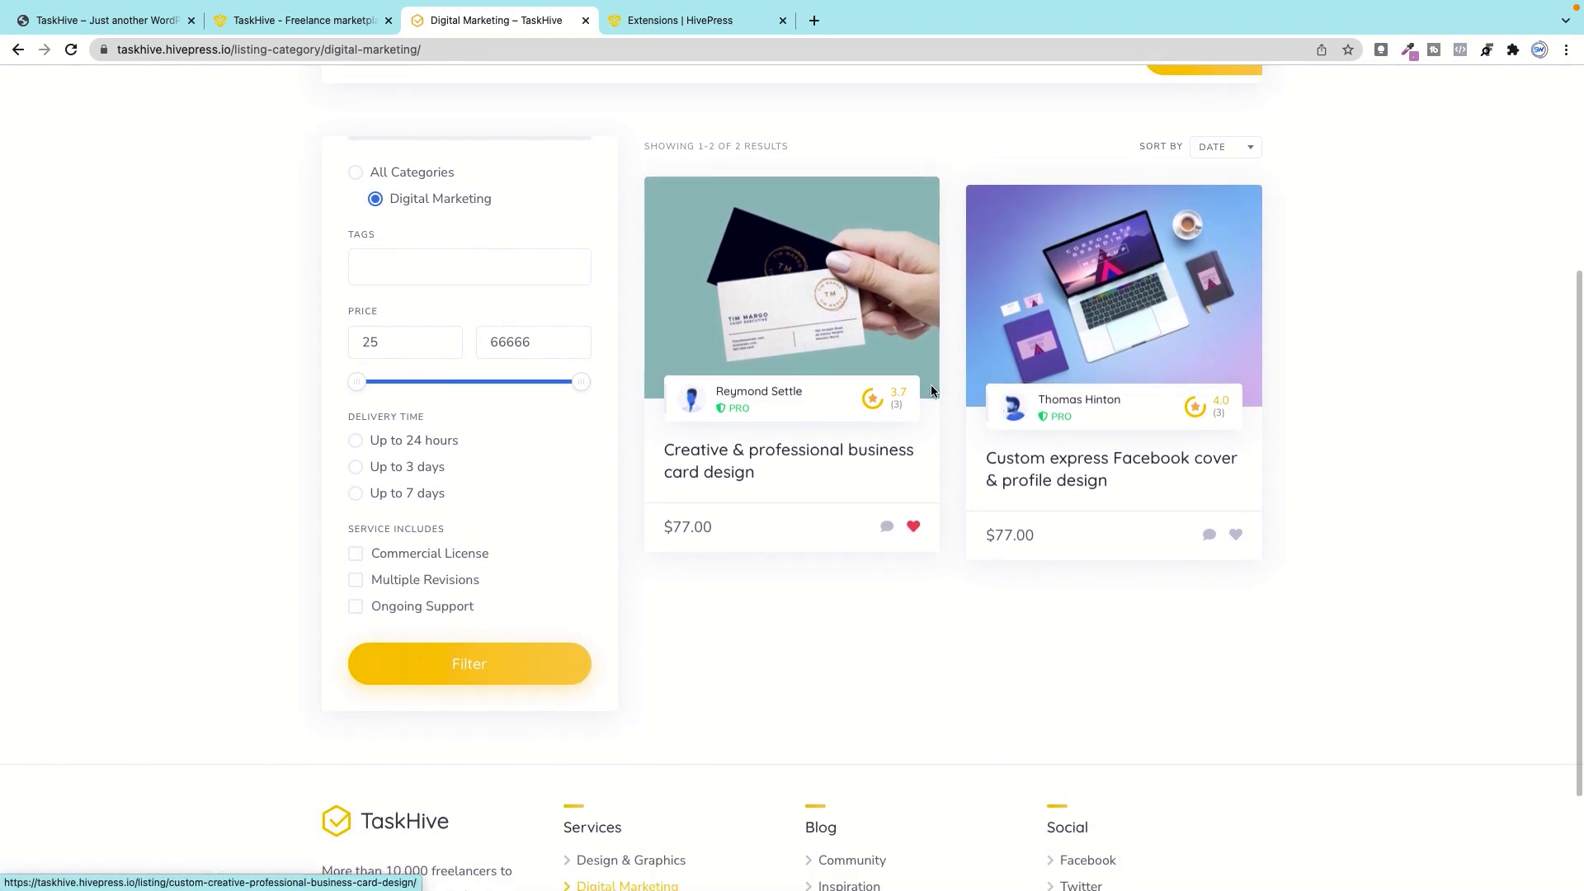
# Step: Toggle the category filter back to Digital Marketing and browse the tag list without choosing
pyautogui.click(354, 174)
pyautogui.click(374, 202)
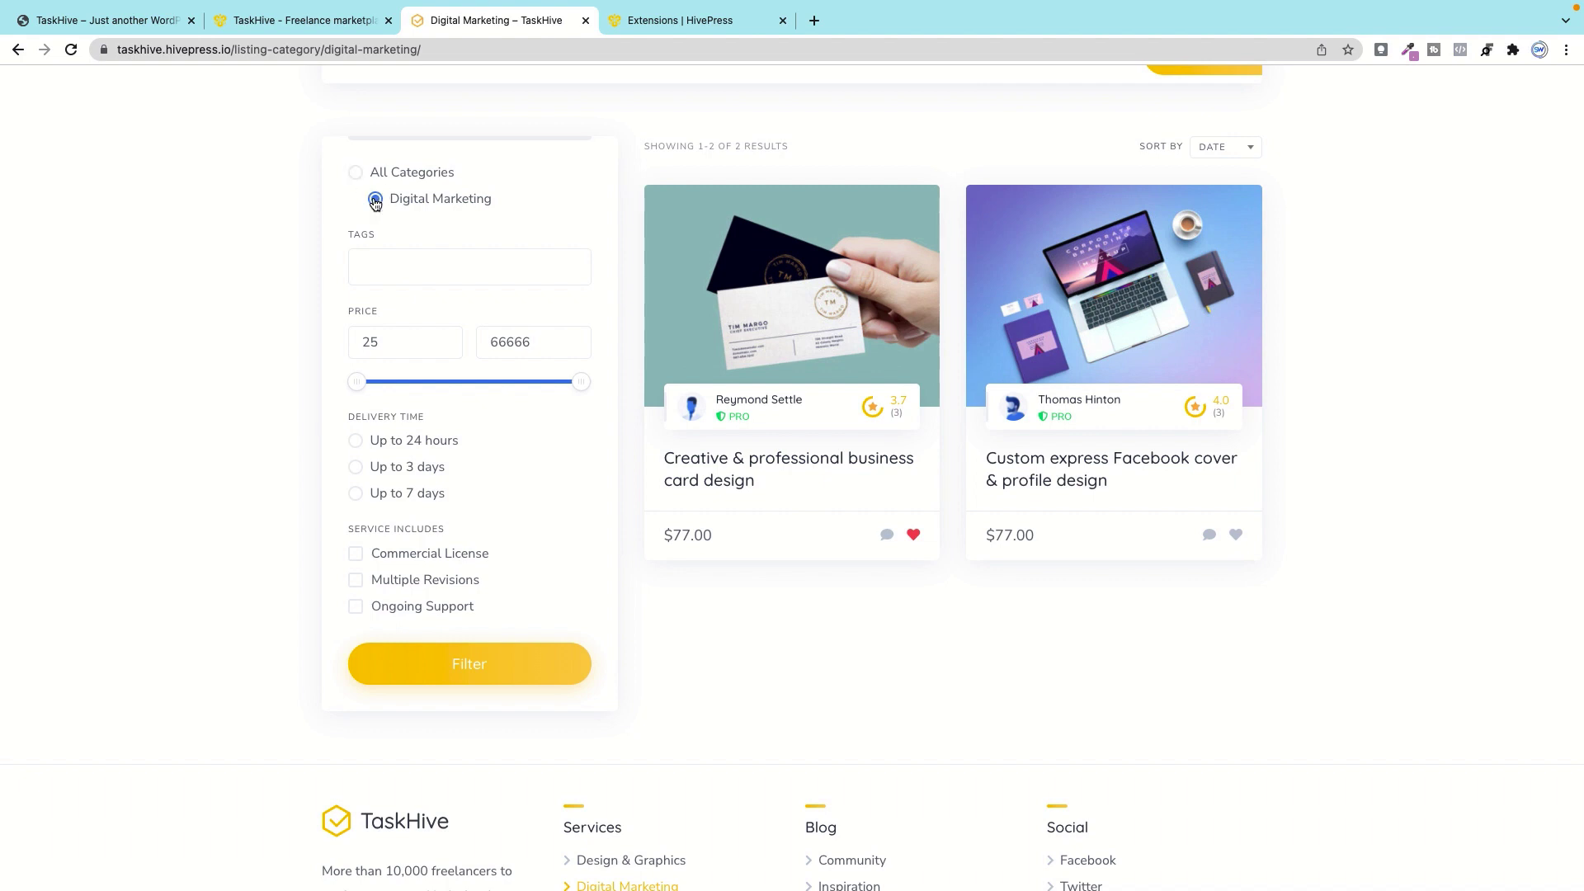
pyautogui.click(395, 272)
pyautogui.press('Down')
pyautogui.press('Down')
pyautogui.press('Down')
pyautogui.press('Down')
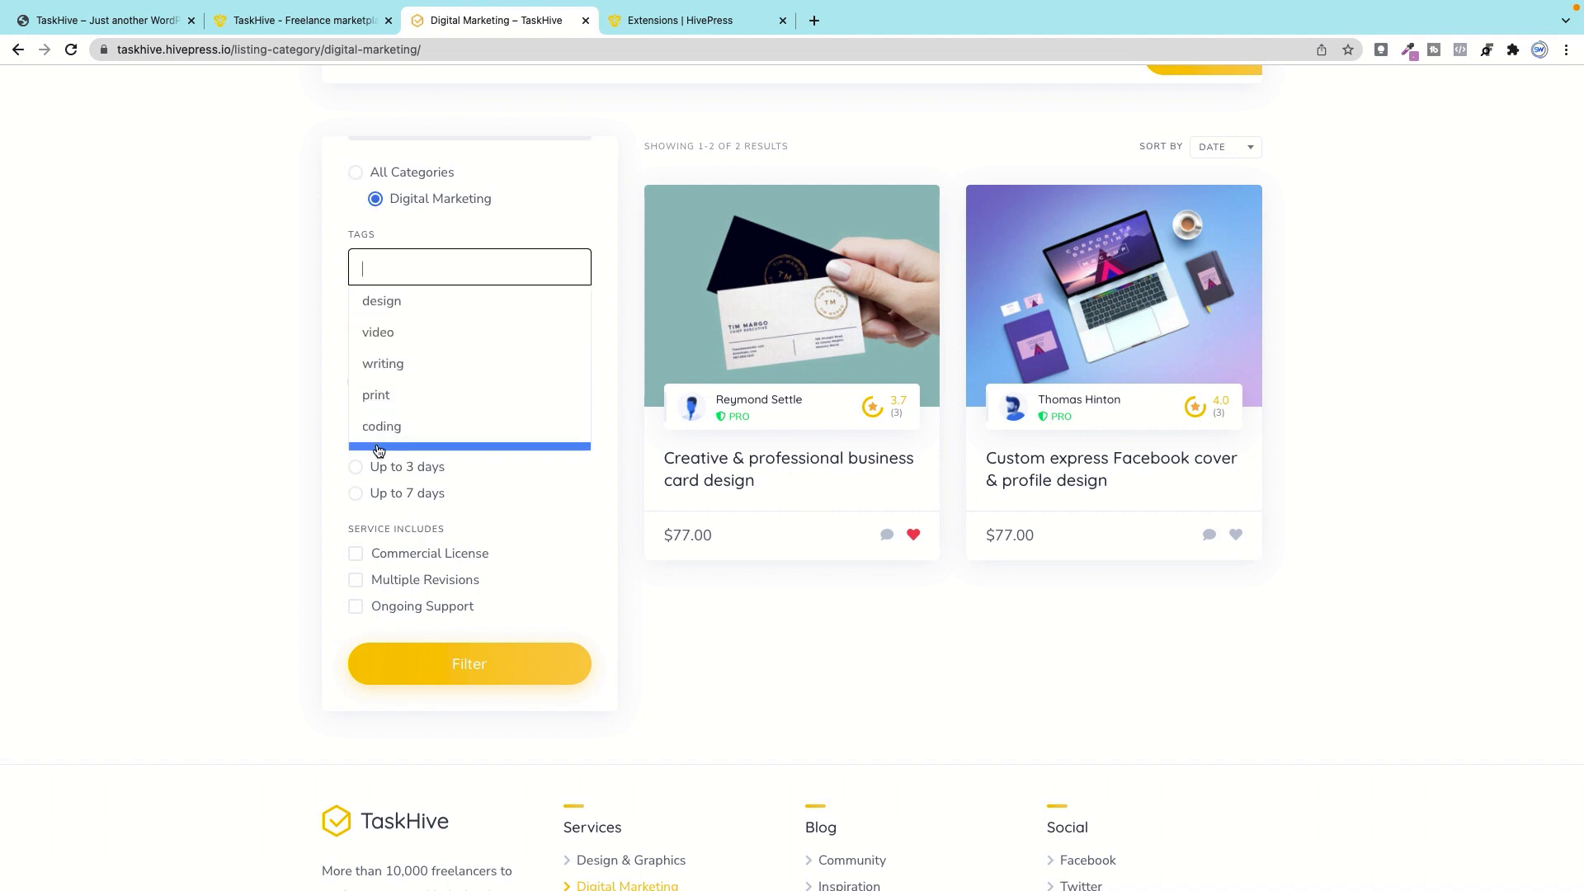
pyautogui.click(575, 226)
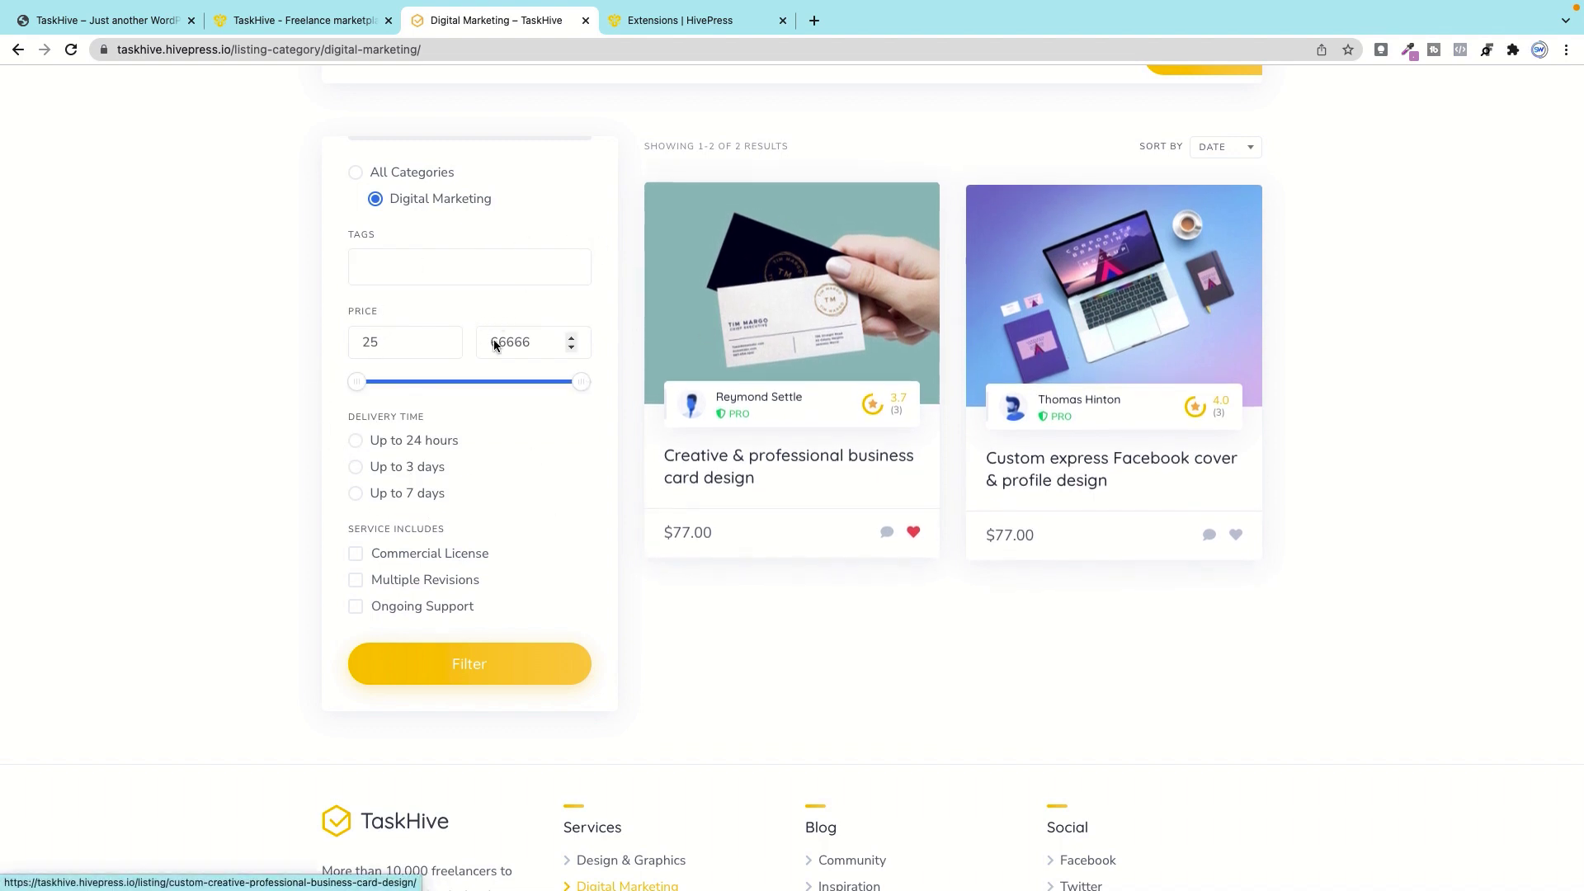
# Step: Filter listings requiring Commercial License, Multiple Revisions and Ongoing Support
pyautogui.moveTo(360, 425); pyautogui.dragTo(473, 423)
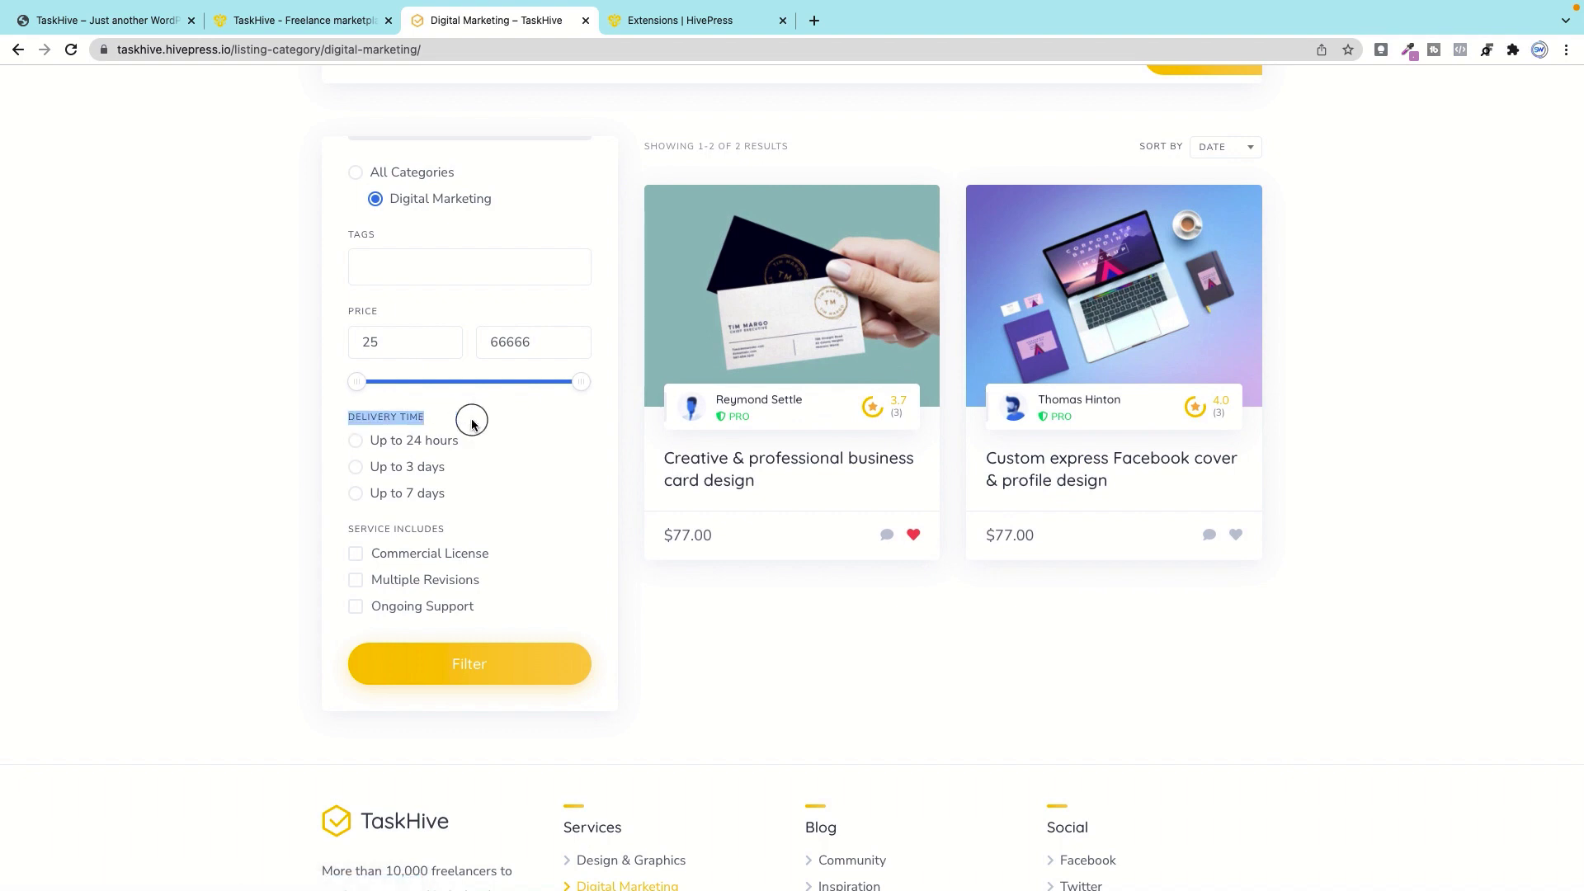
pyautogui.click(356, 555)
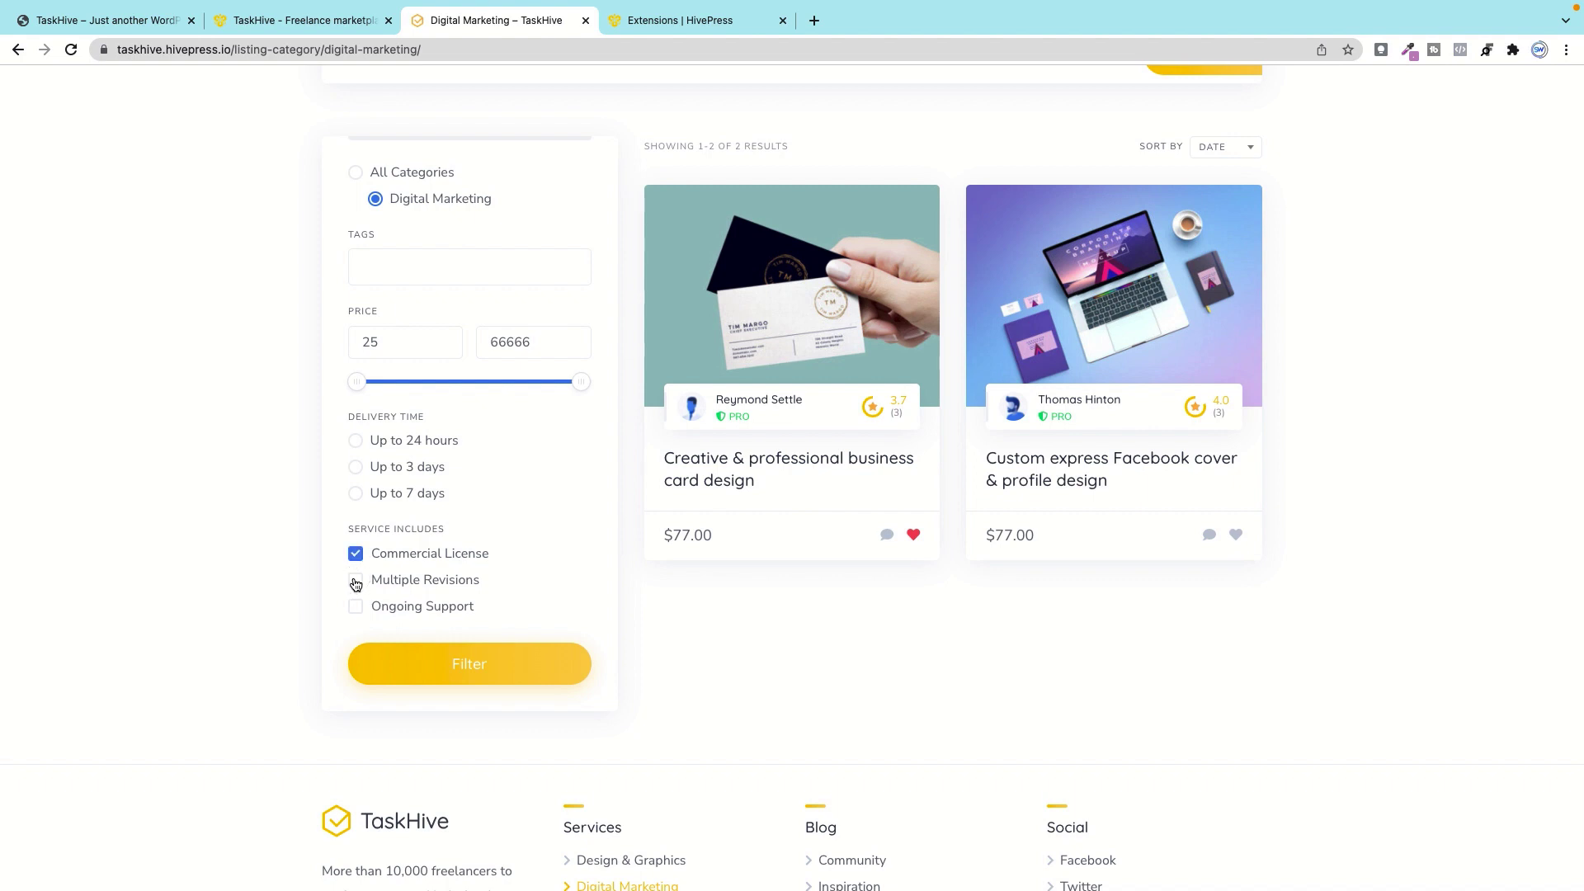
pyautogui.click(356, 581)
pyautogui.click(356, 608)
pyautogui.click(461, 663)
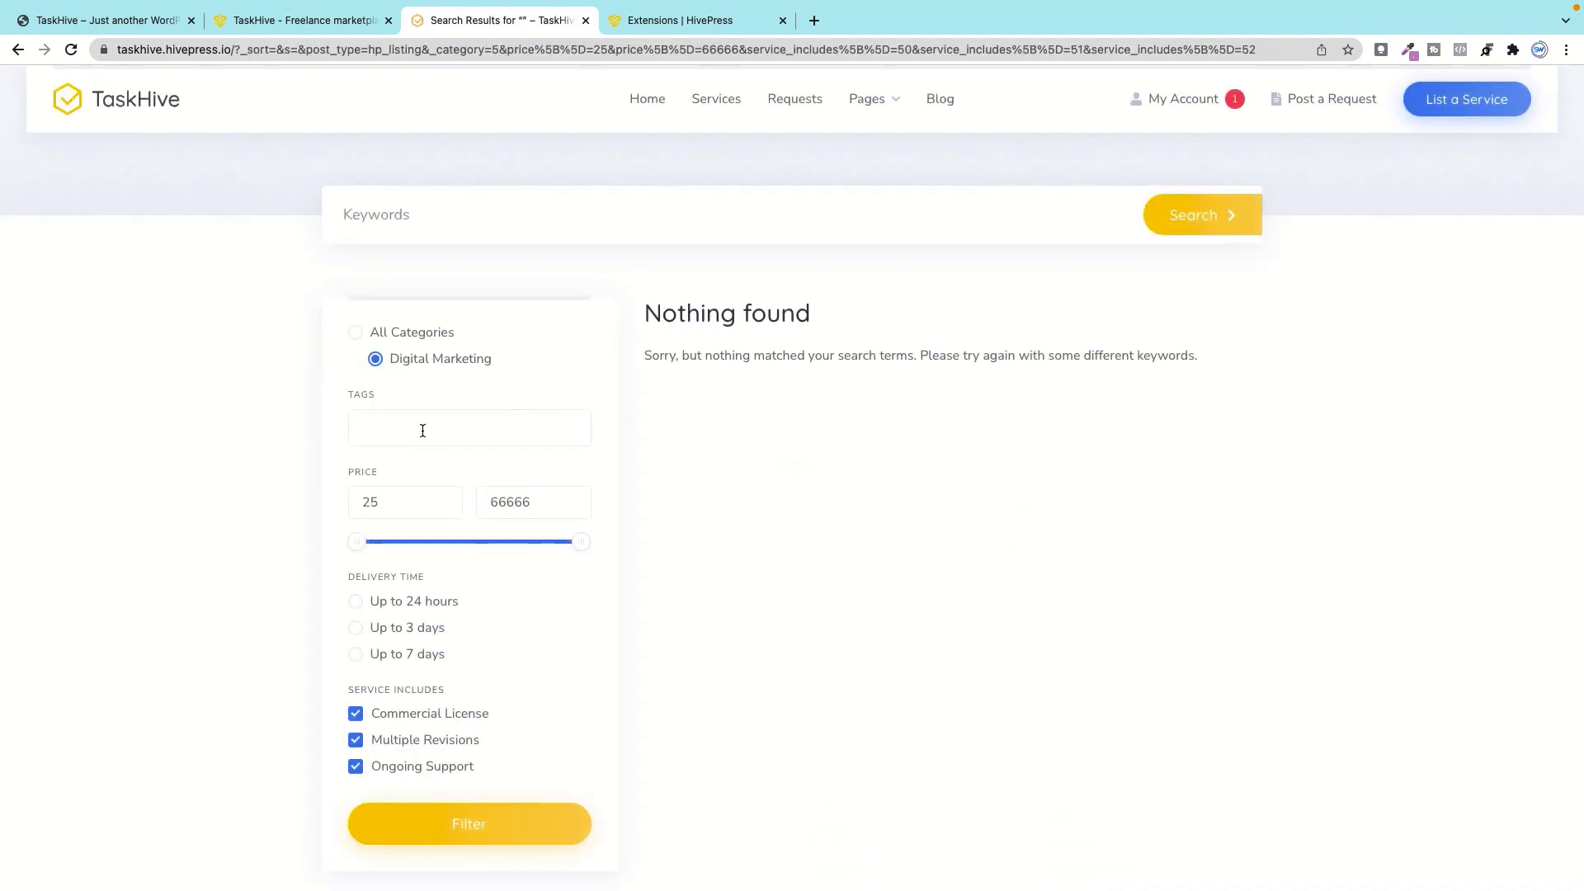
# Step: Rerun the search with only the video tag, dropping the three extras
pyautogui.click(422, 430)
pyautogui.click(393, 494)
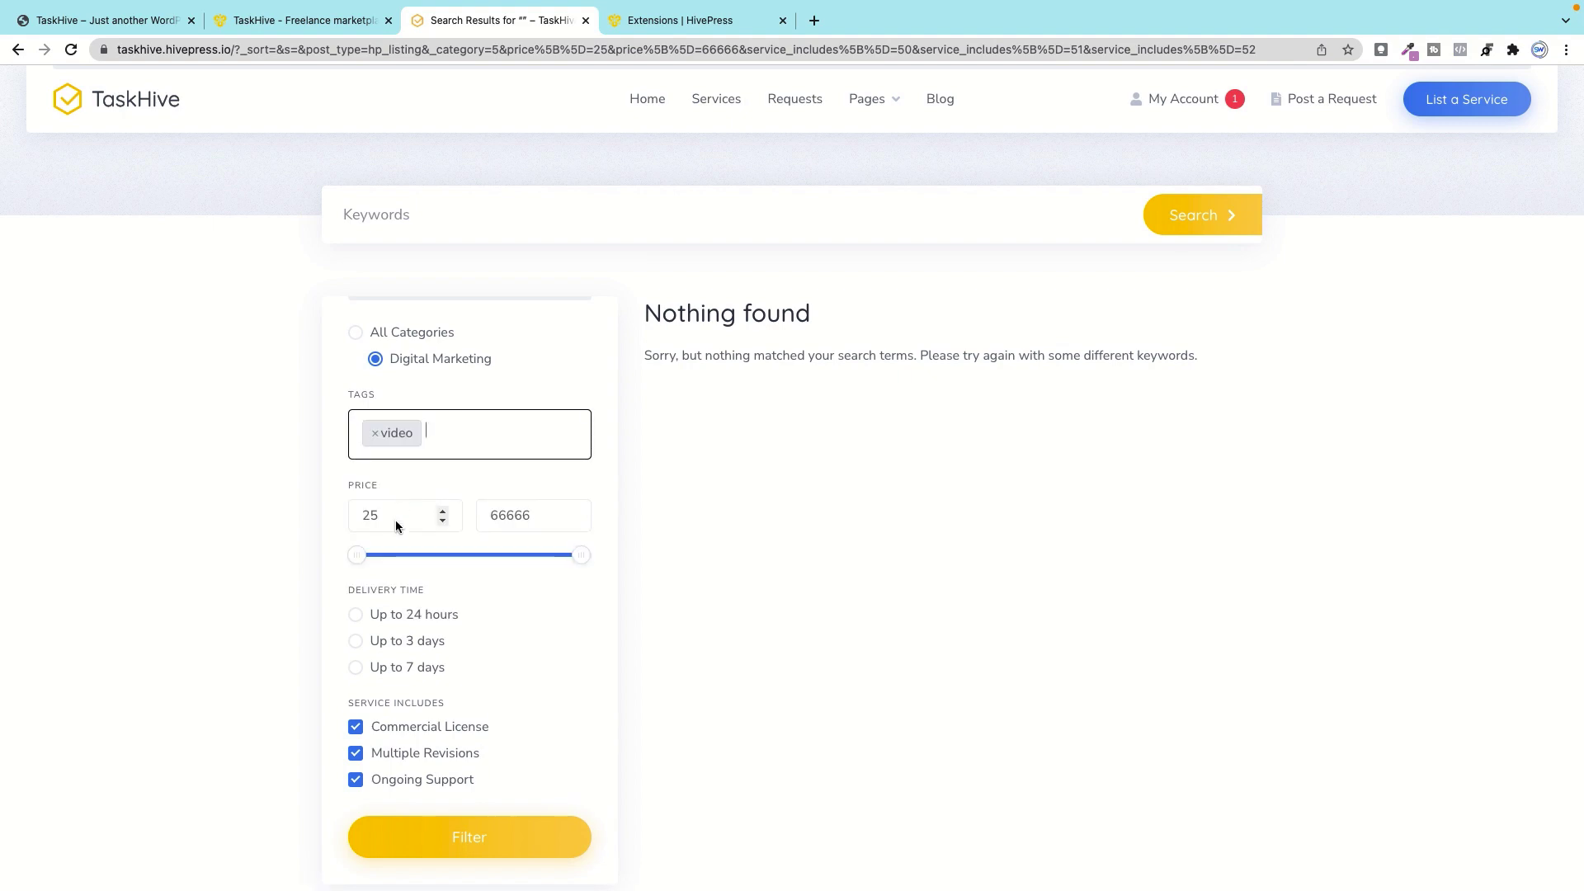
pyautogui.click(355, 729)
pyautogui.click(354, 753)
pyautogui.click(355, 775)
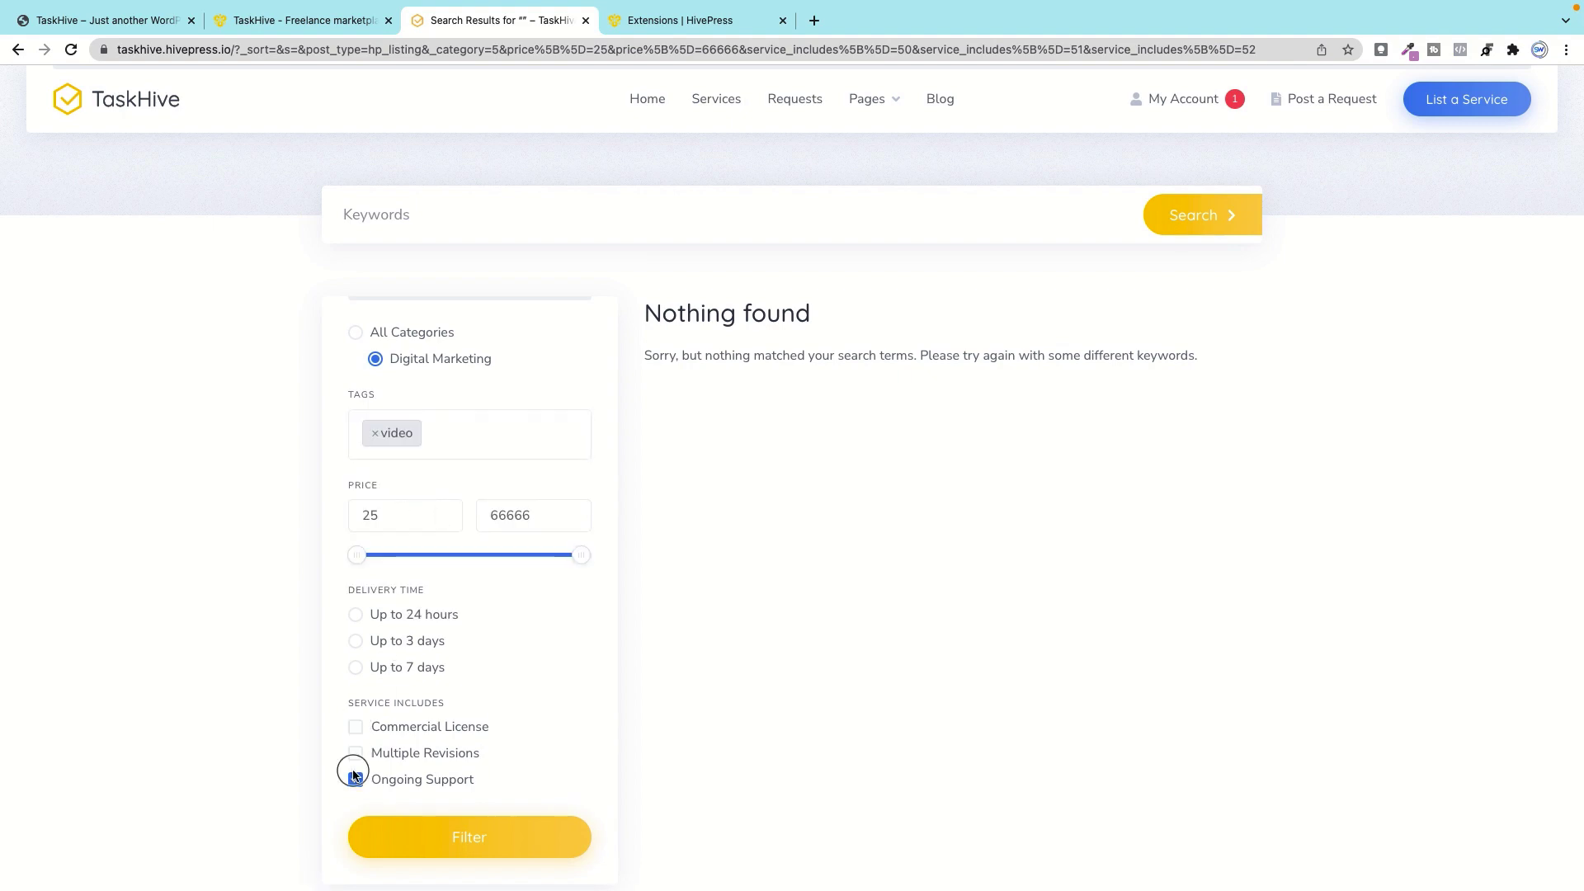
pyautogui.click(483, 829)
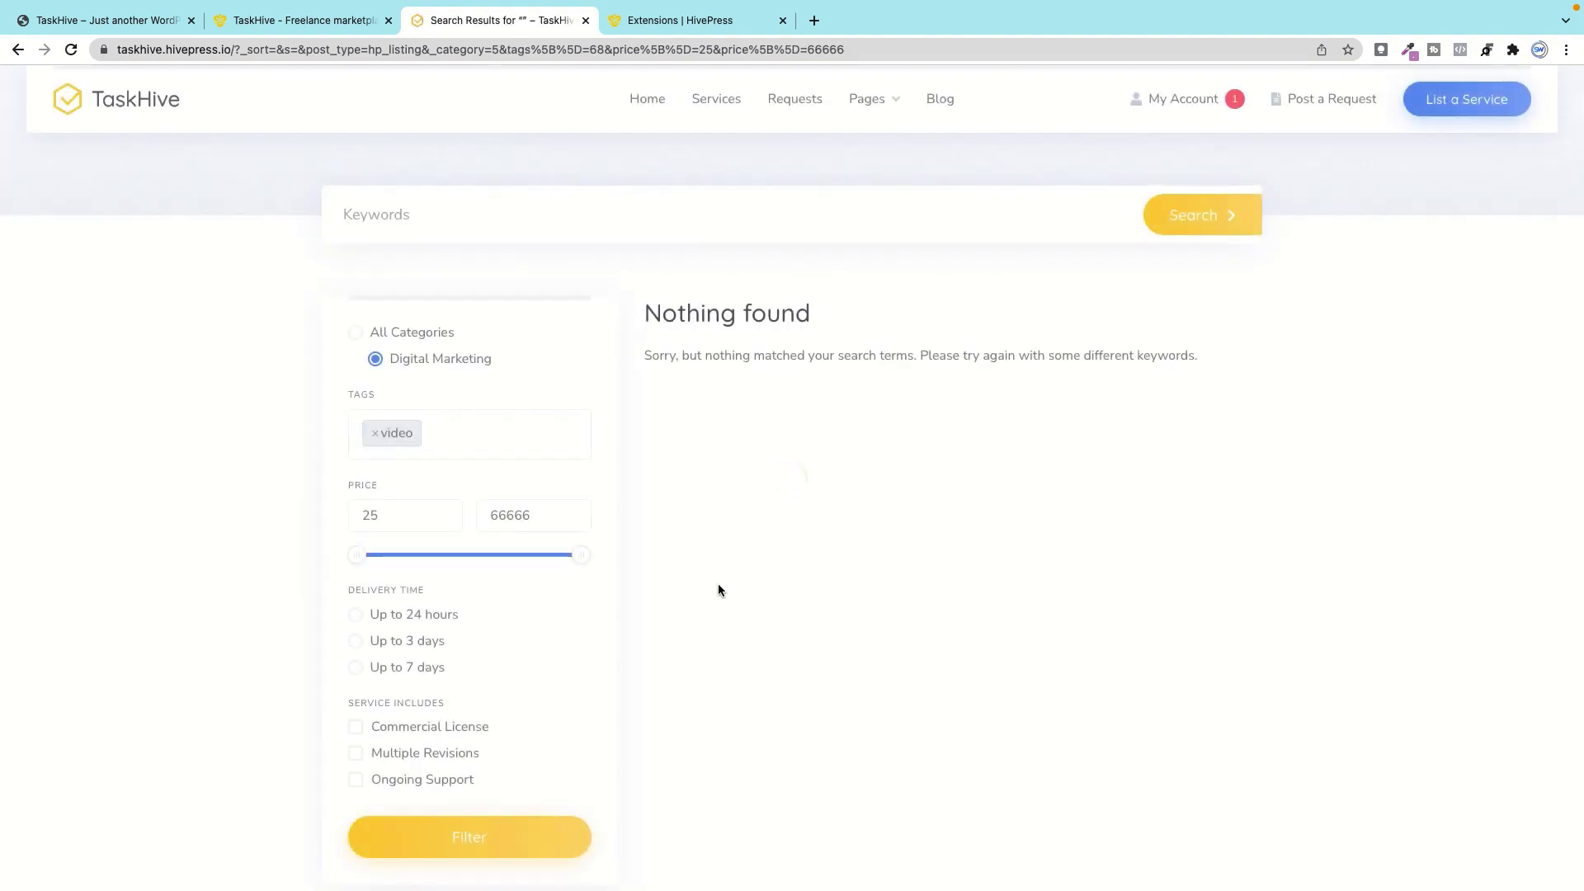
# Step: Remove the video tag and reset the category filter to All Categories
pyautogui.click(371, 434)
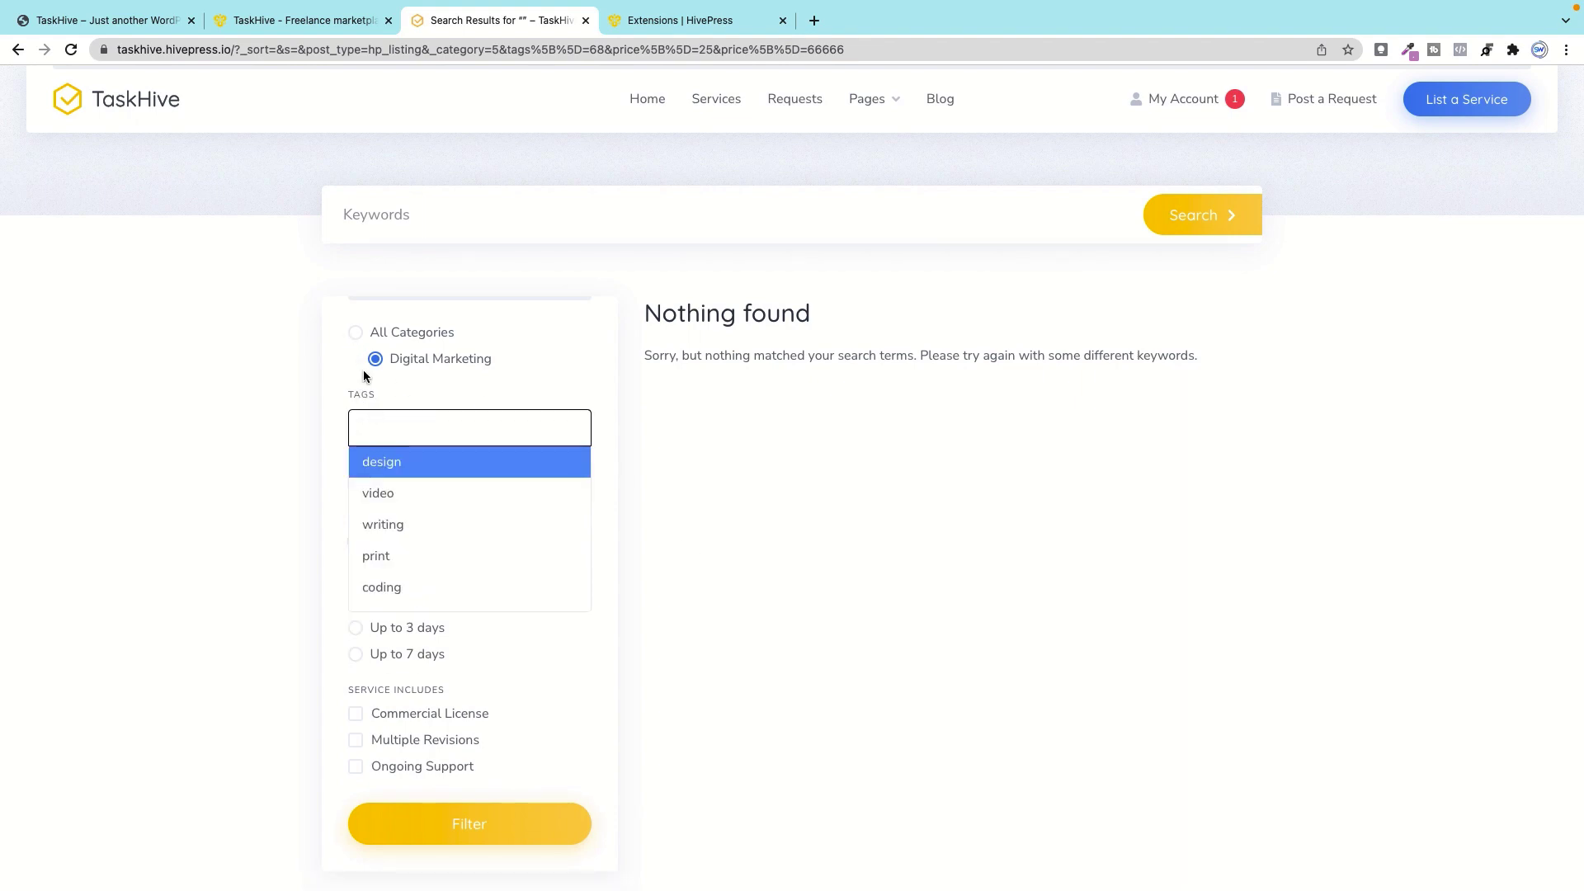
pyautogui.click(367, 496)
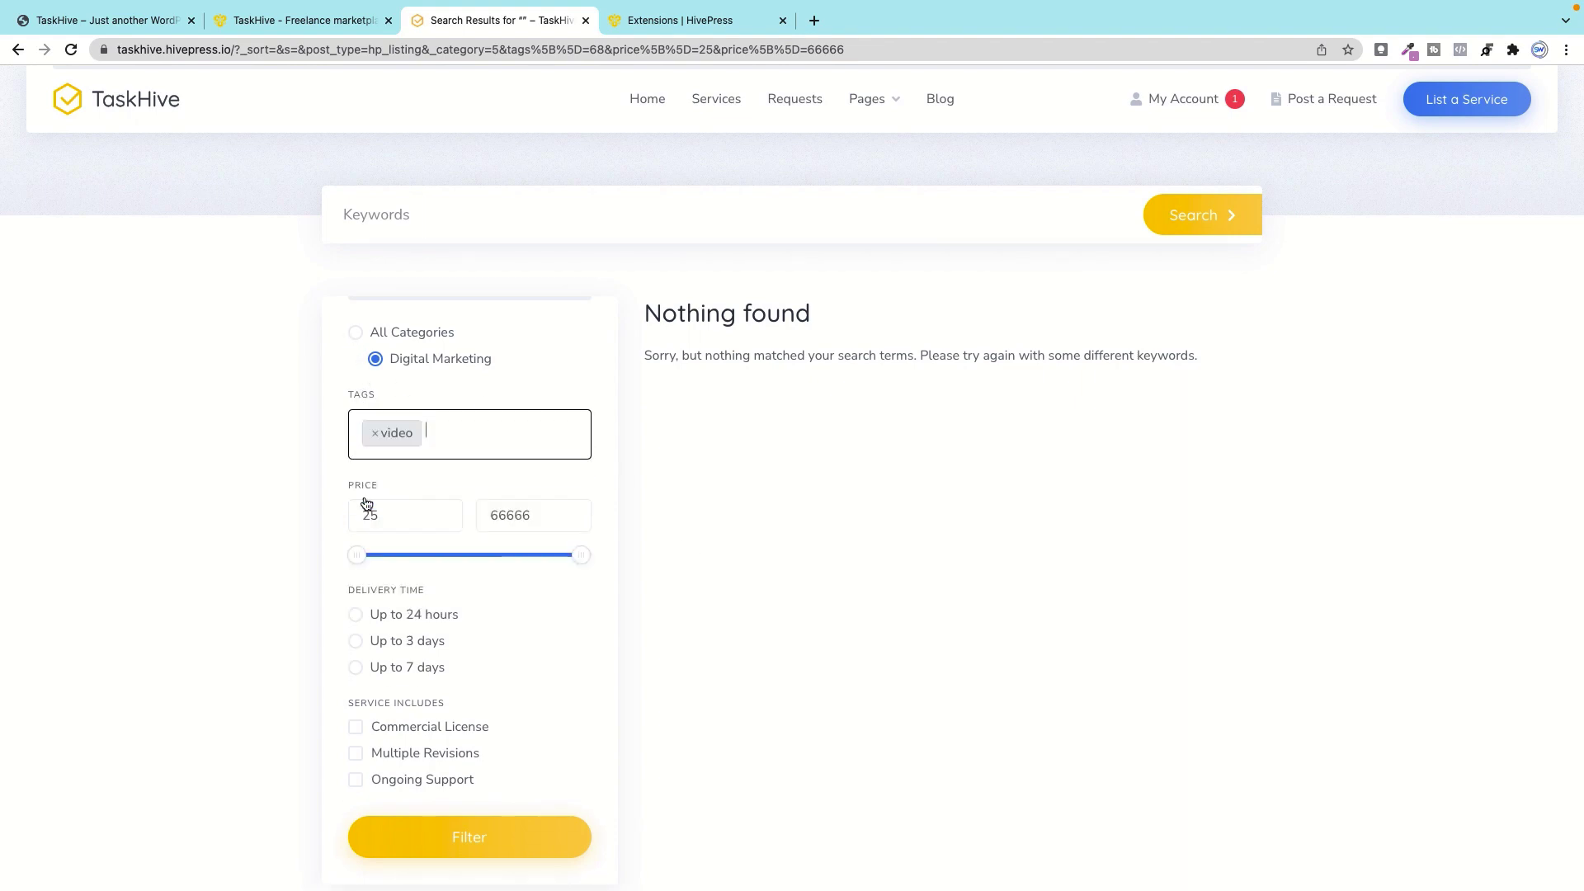
pyautogui.click(376, 435)
pyautogui.click(354, 334)
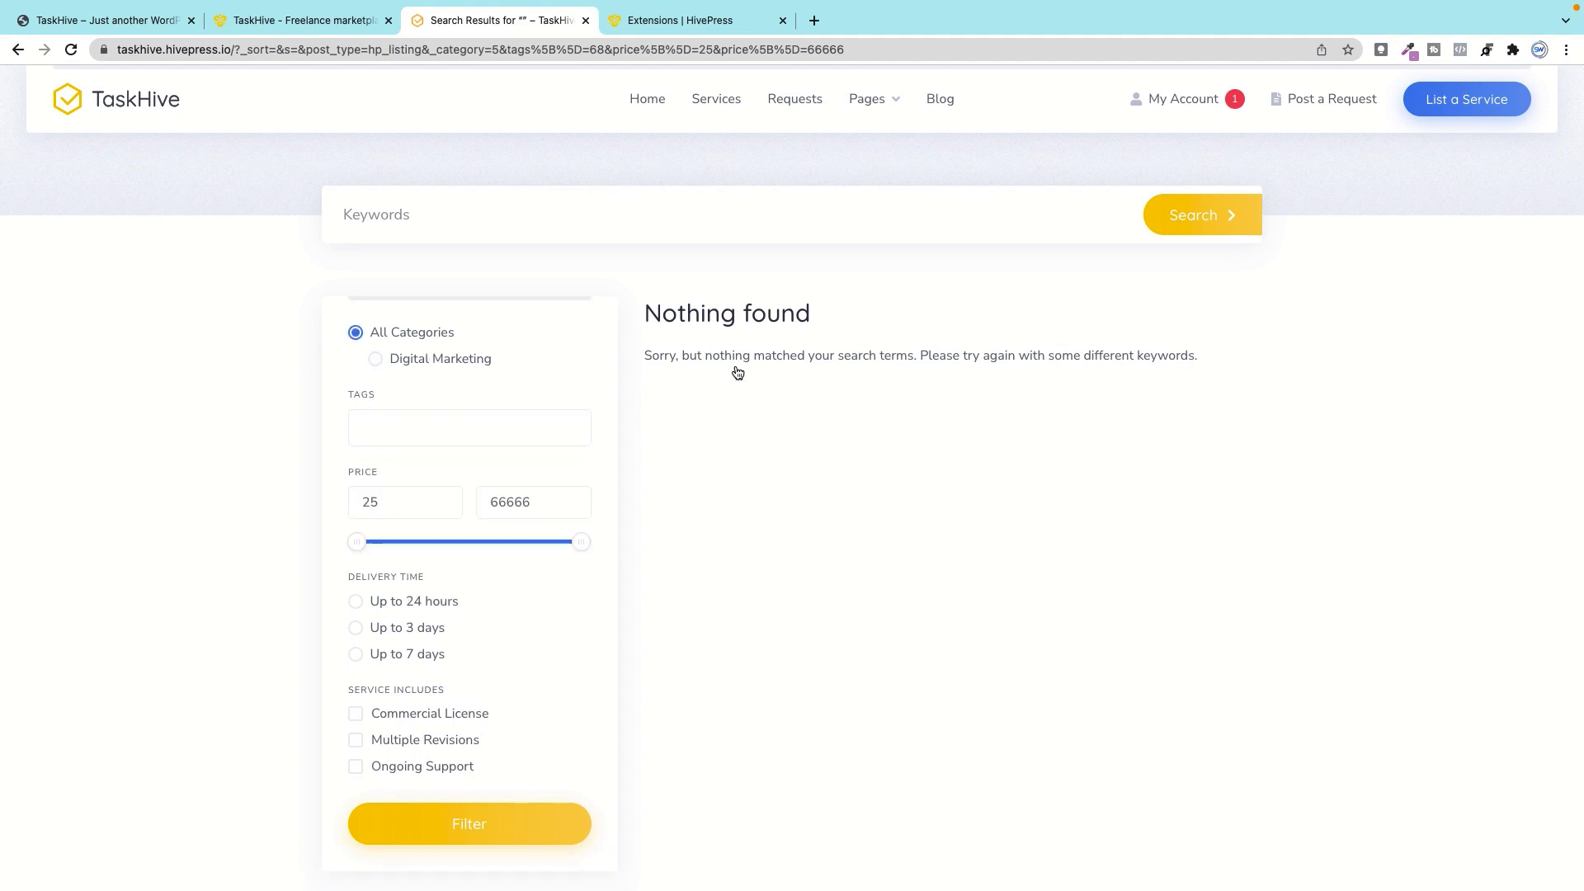
pyautogui.click(648, 101)
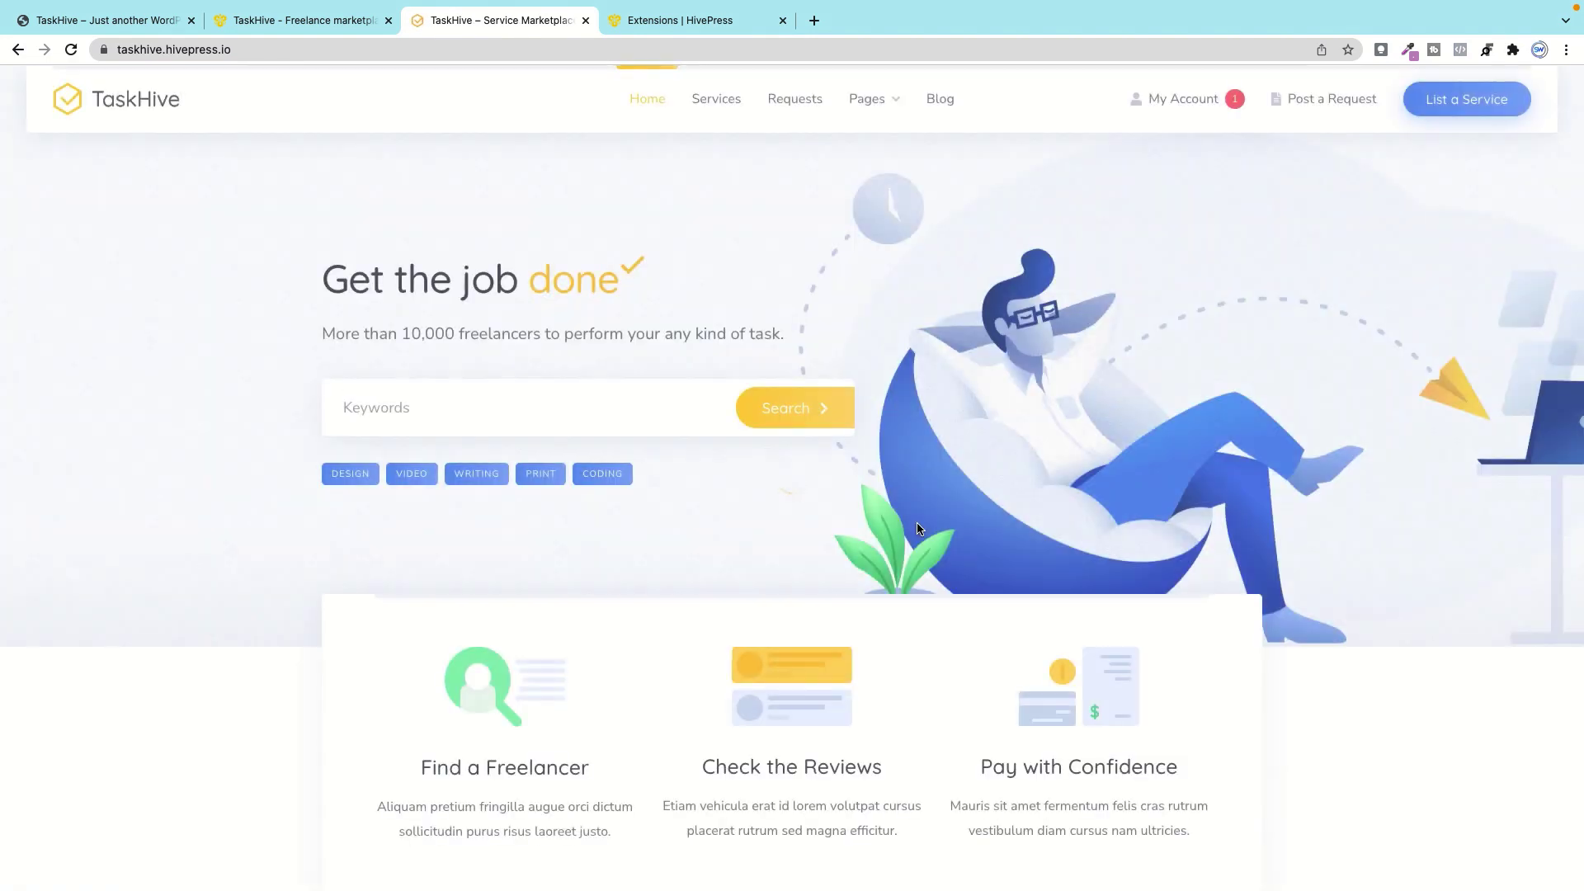
pyautogui.scroll(-10, 839, 602)
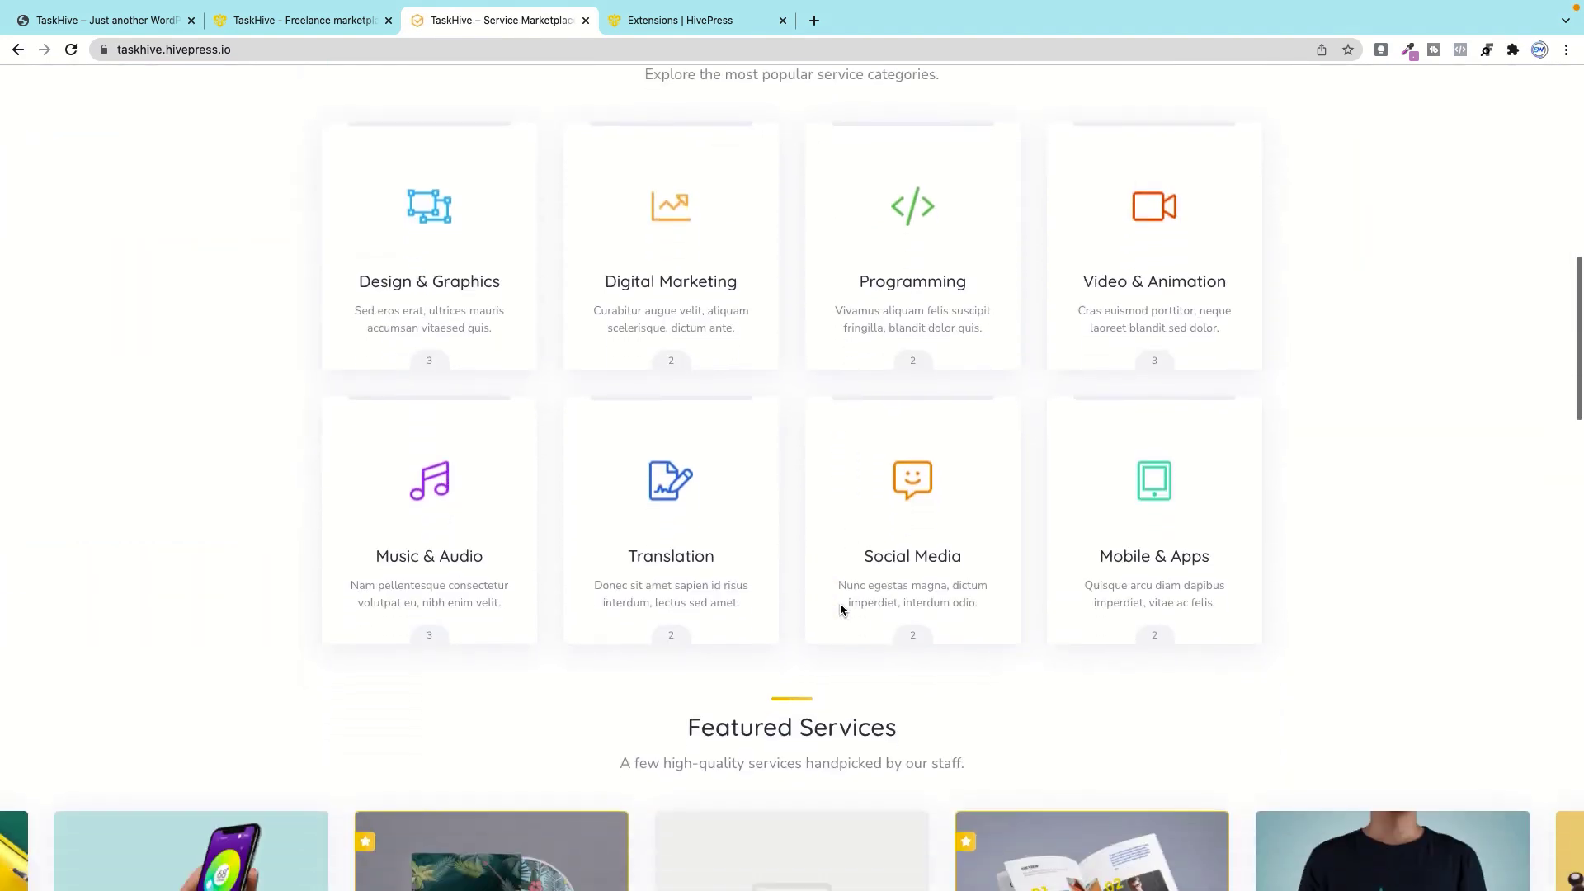
pyautogui.scroll(-6, 840, 607)
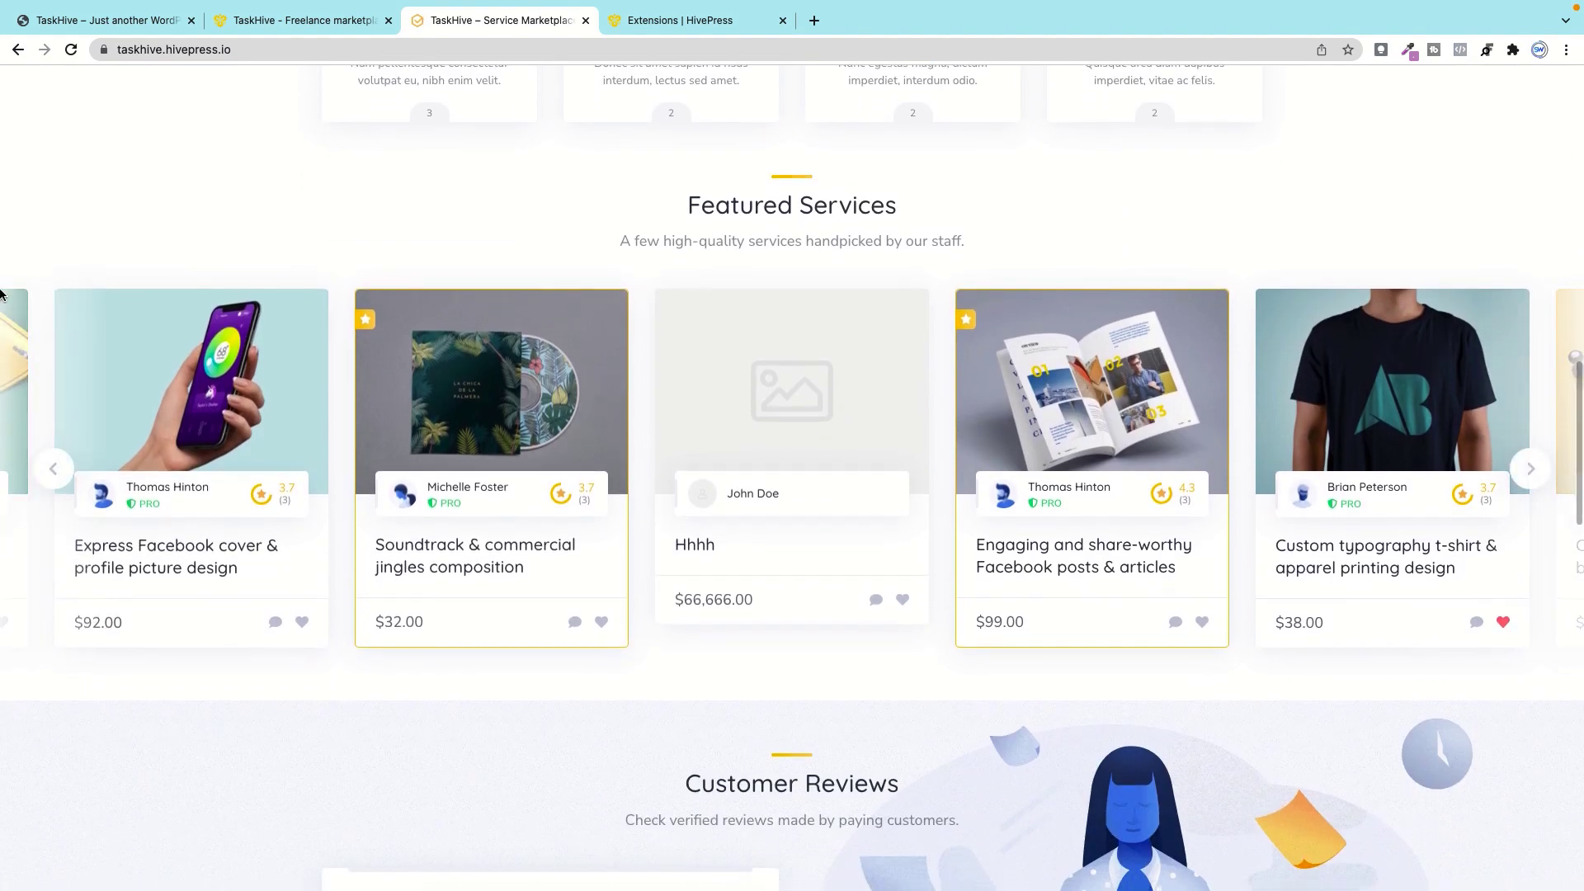
pyautogui.moveTo(684, 202); pyautogui.dragTo(973, 208)
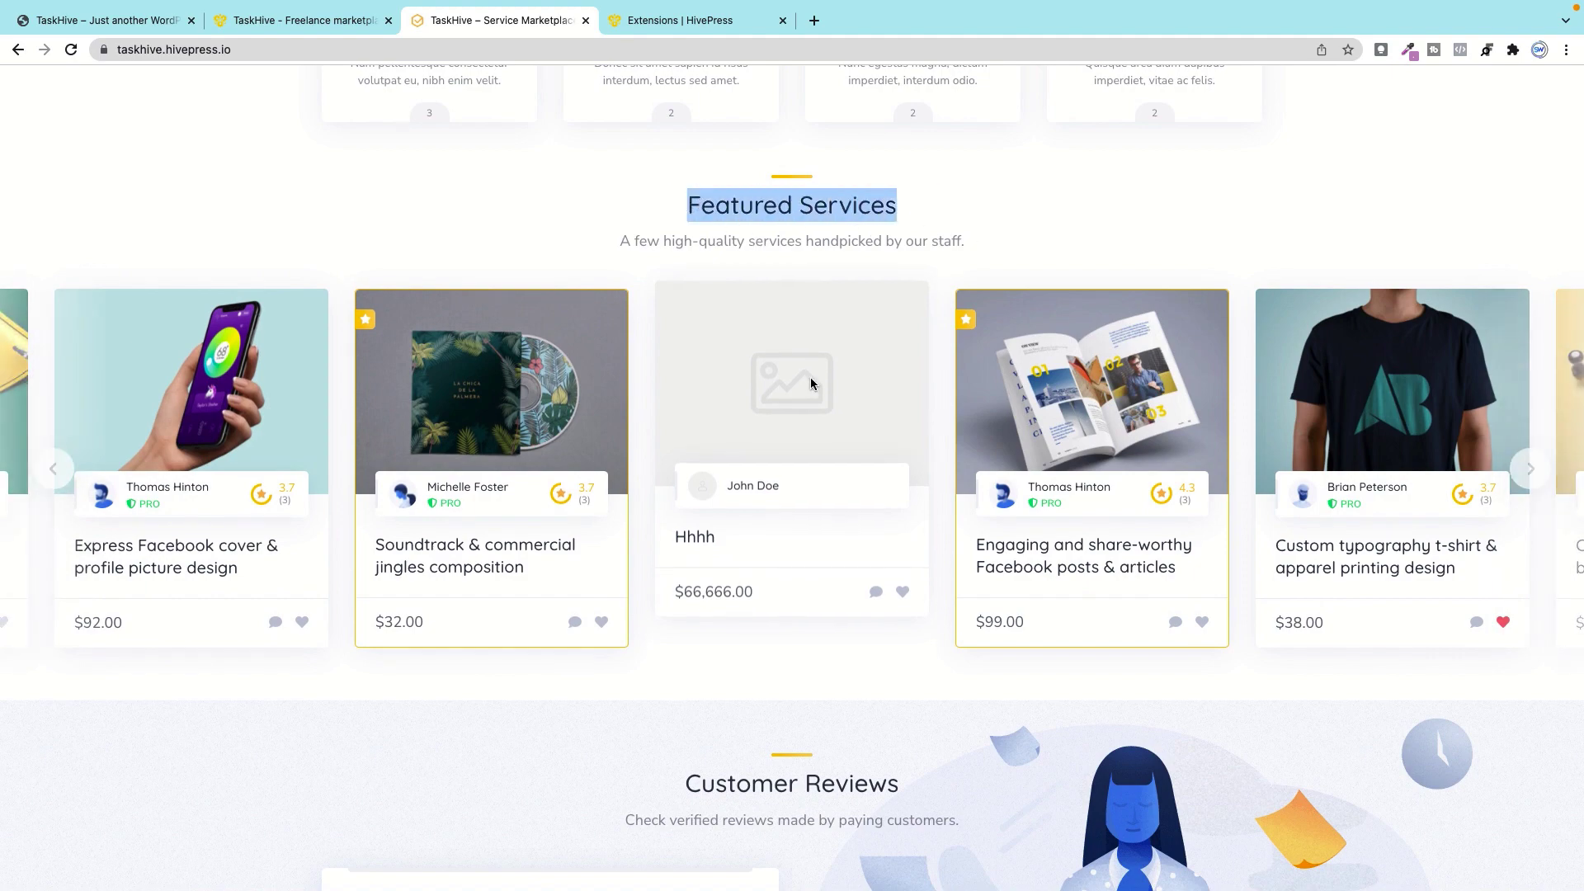
pyautogui.scroll(-1, 811, 383)
pyautogui.click(511, 287)
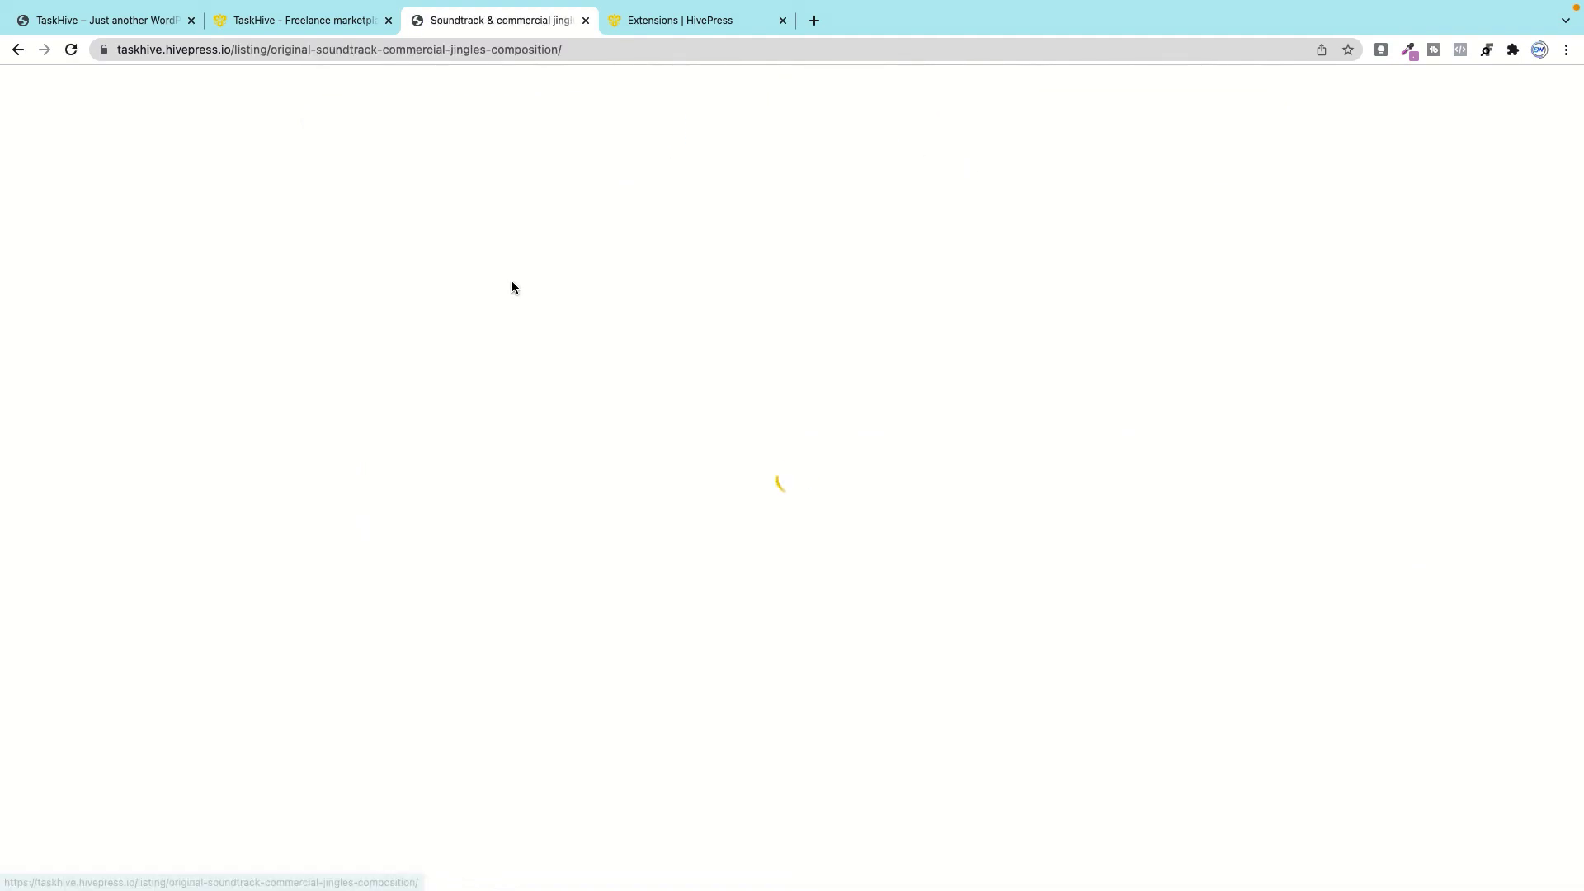
pyautogui.scroll(-3, 649, 543)
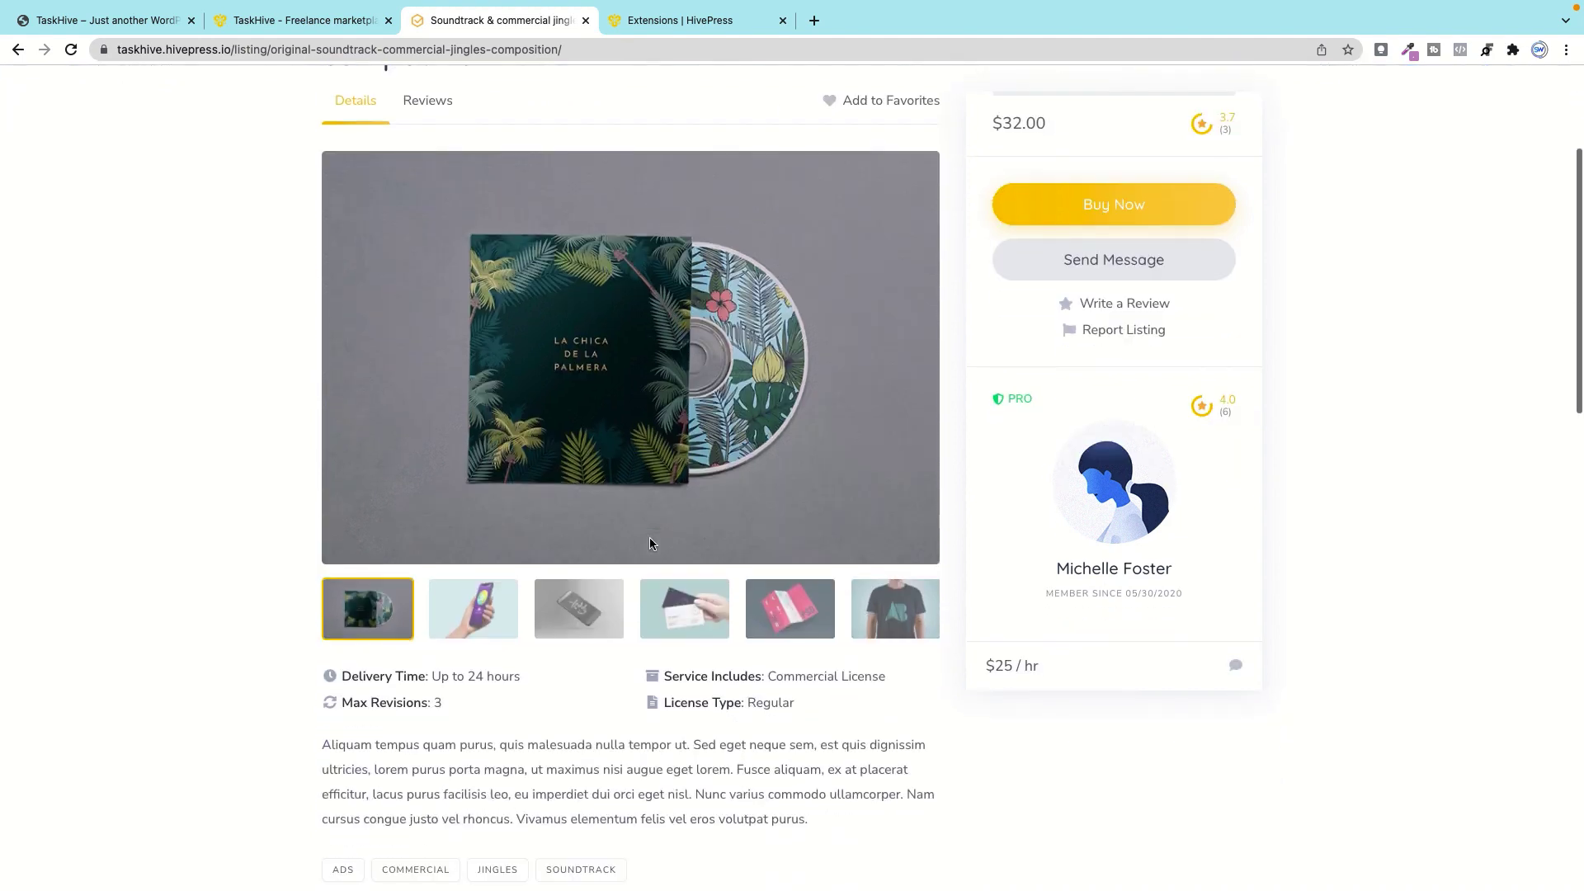
pyautogui.scroll(-1, 649, 543)
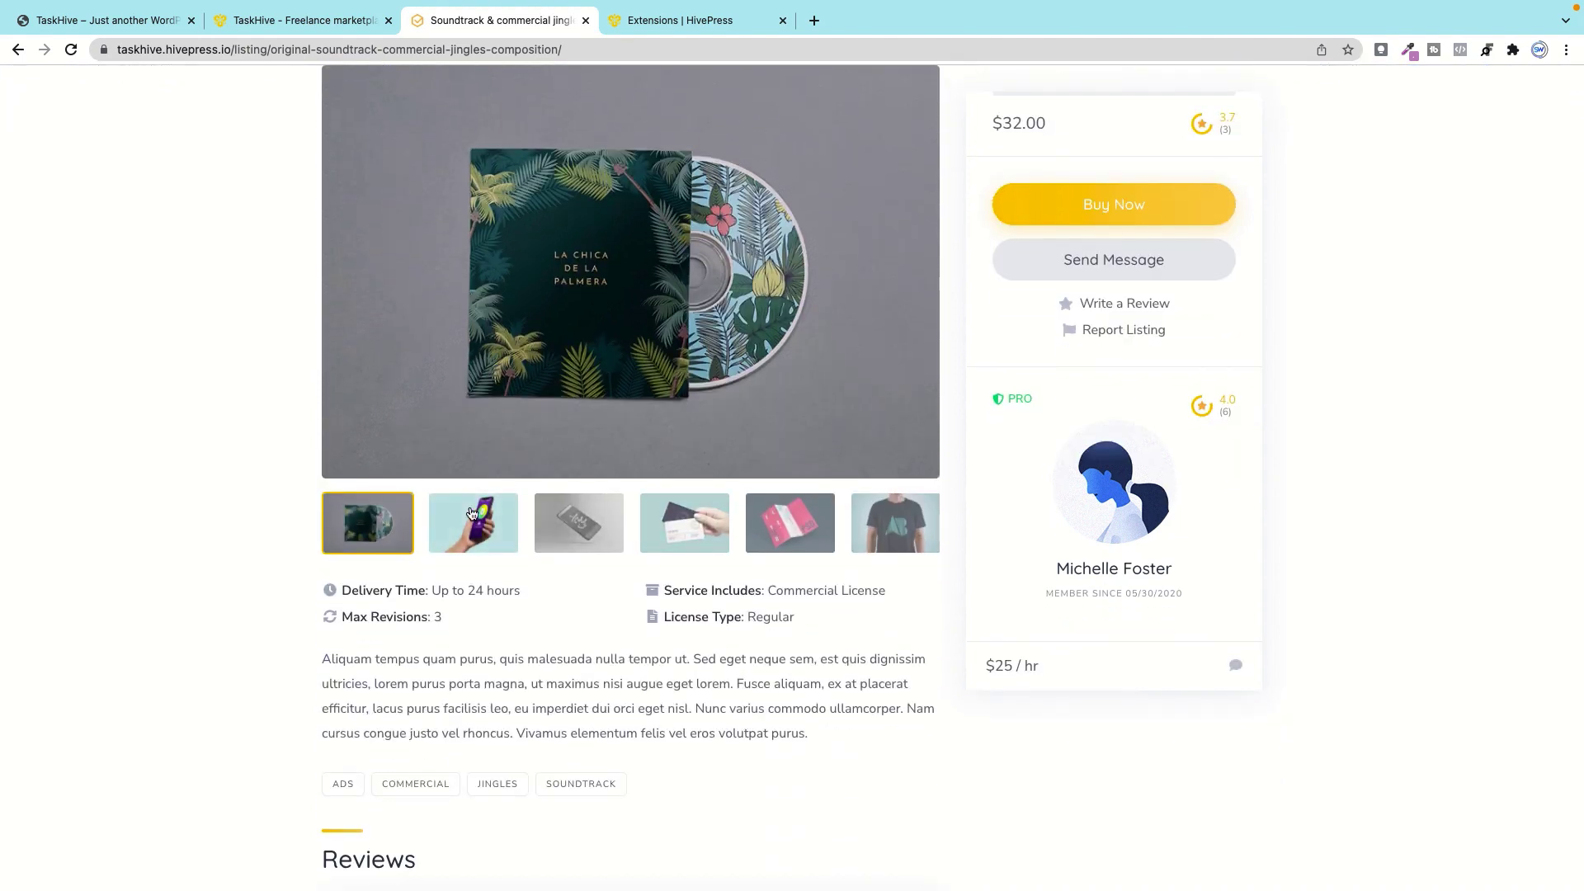
pyautogui.click(472, 514)
pyautogui.click(685, 523)
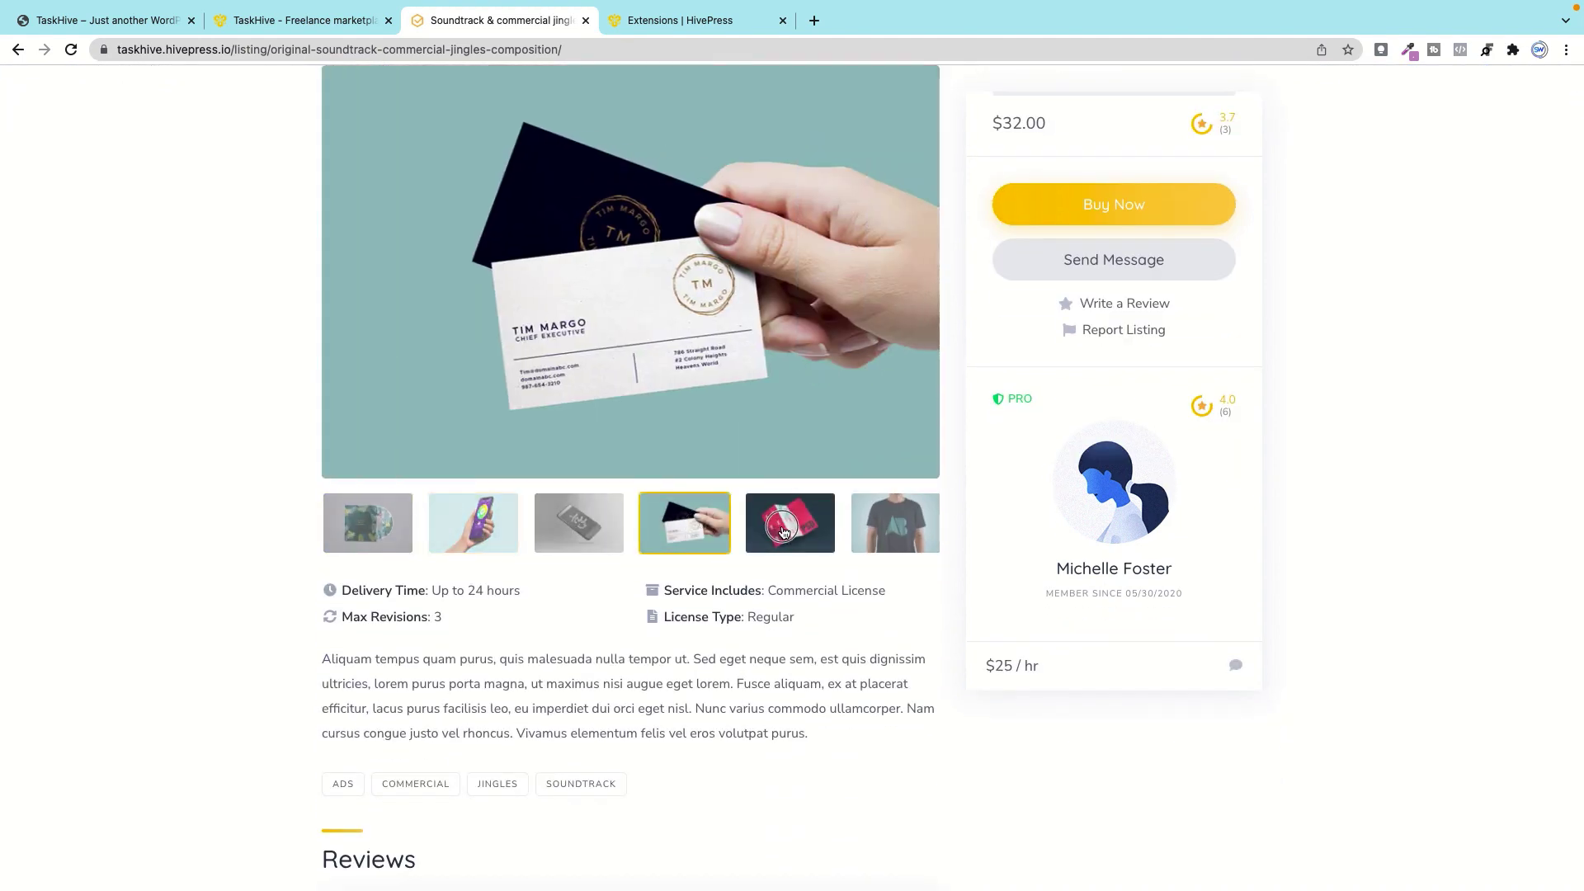
pyautogui.click(783, 532)
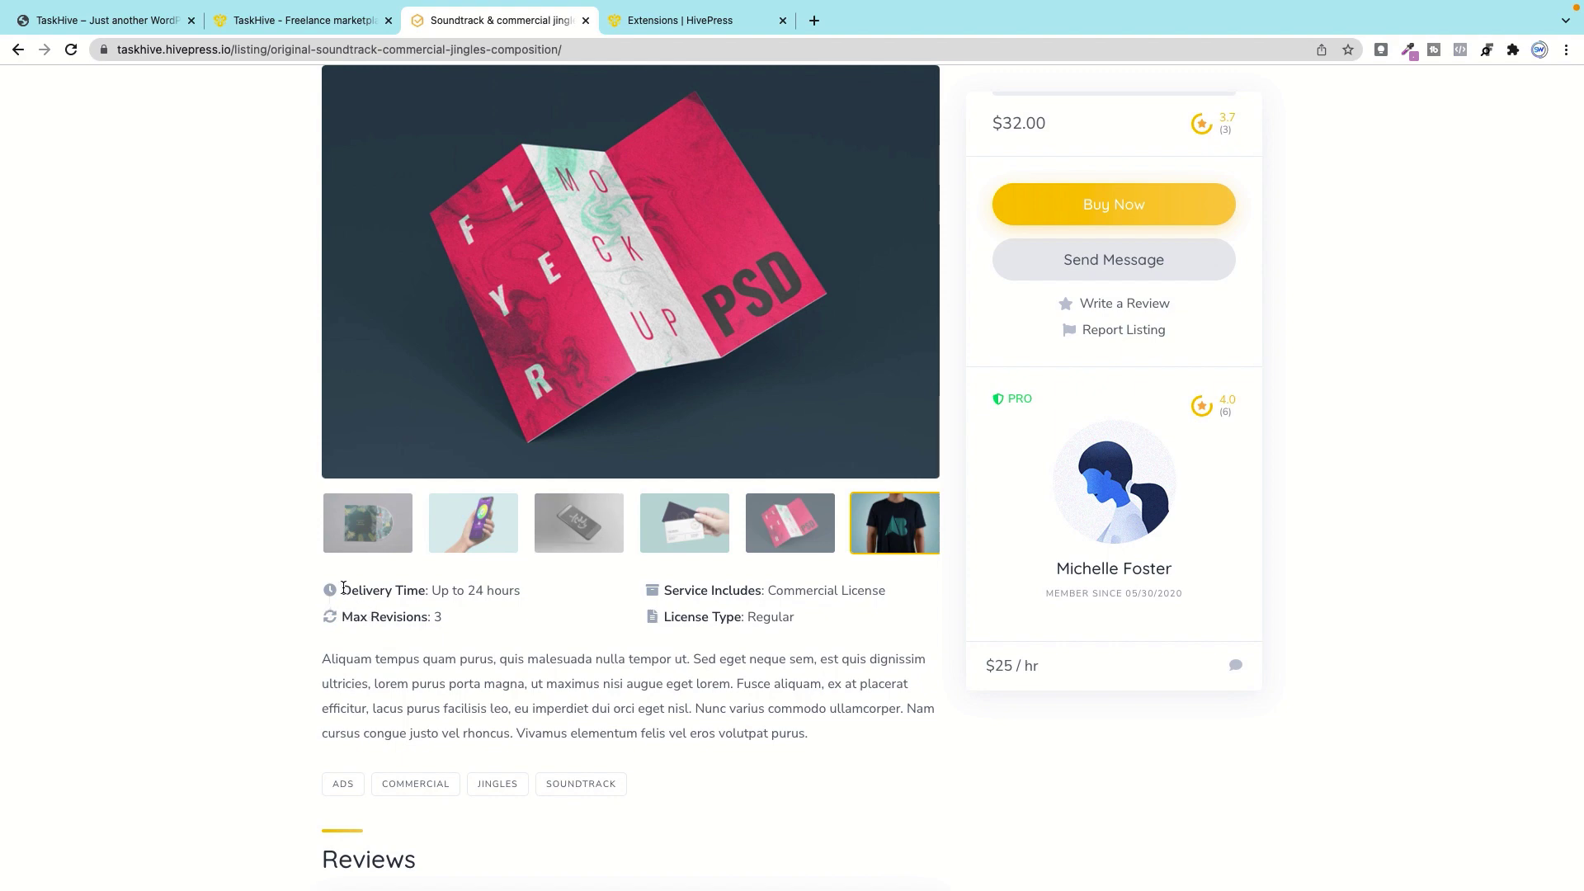
pyautogui.moveTo(343, 588); pyautogui.dragTo(843, 632)
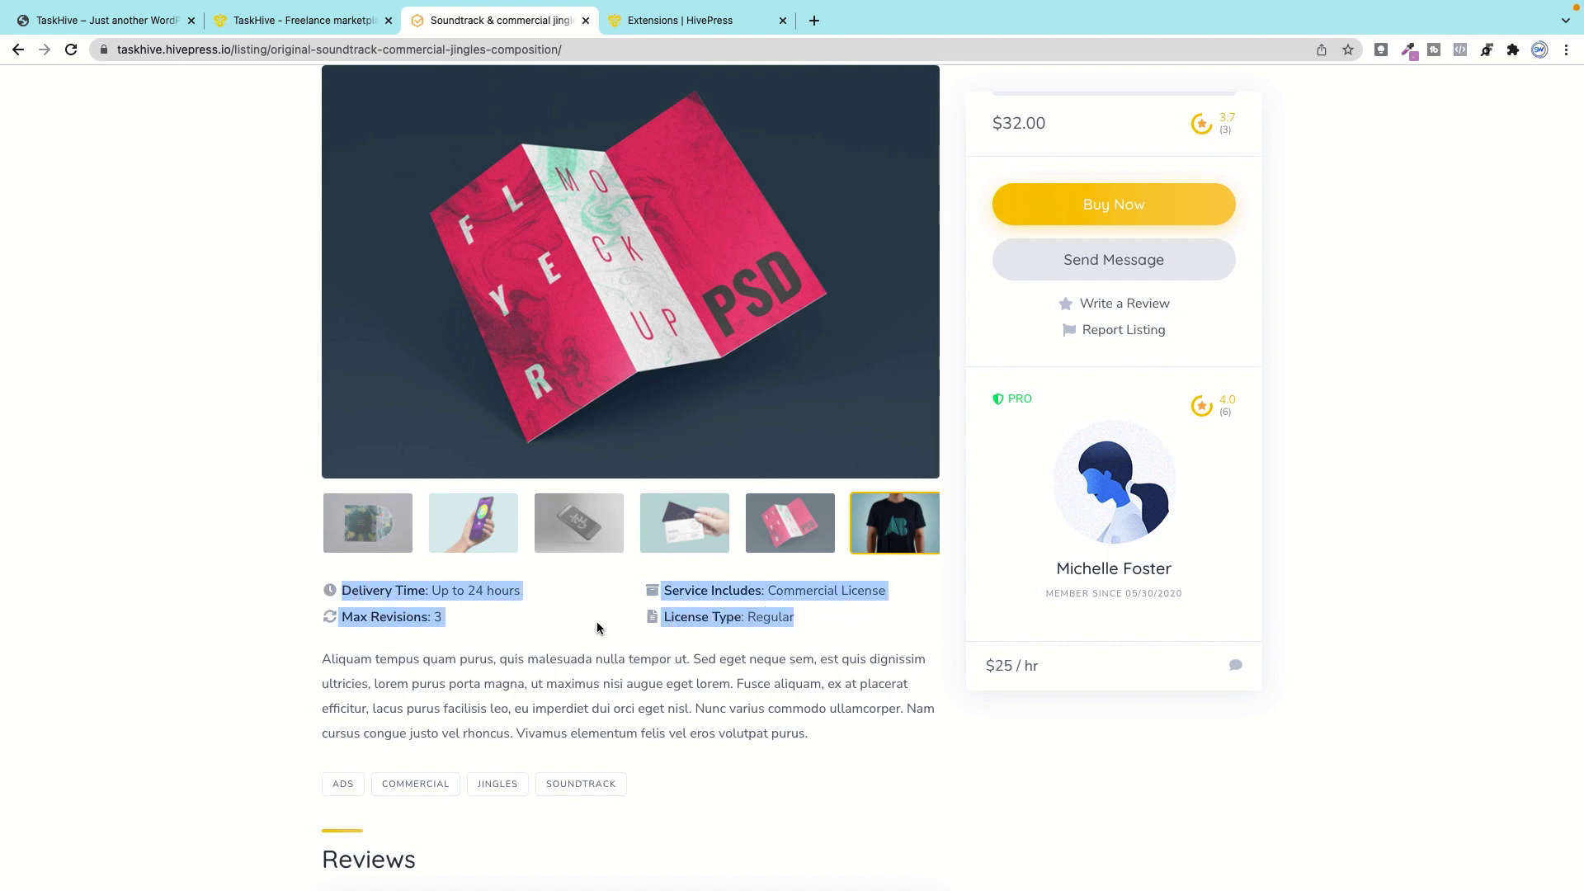
pyautogui.scroll(-6, 598, 629)
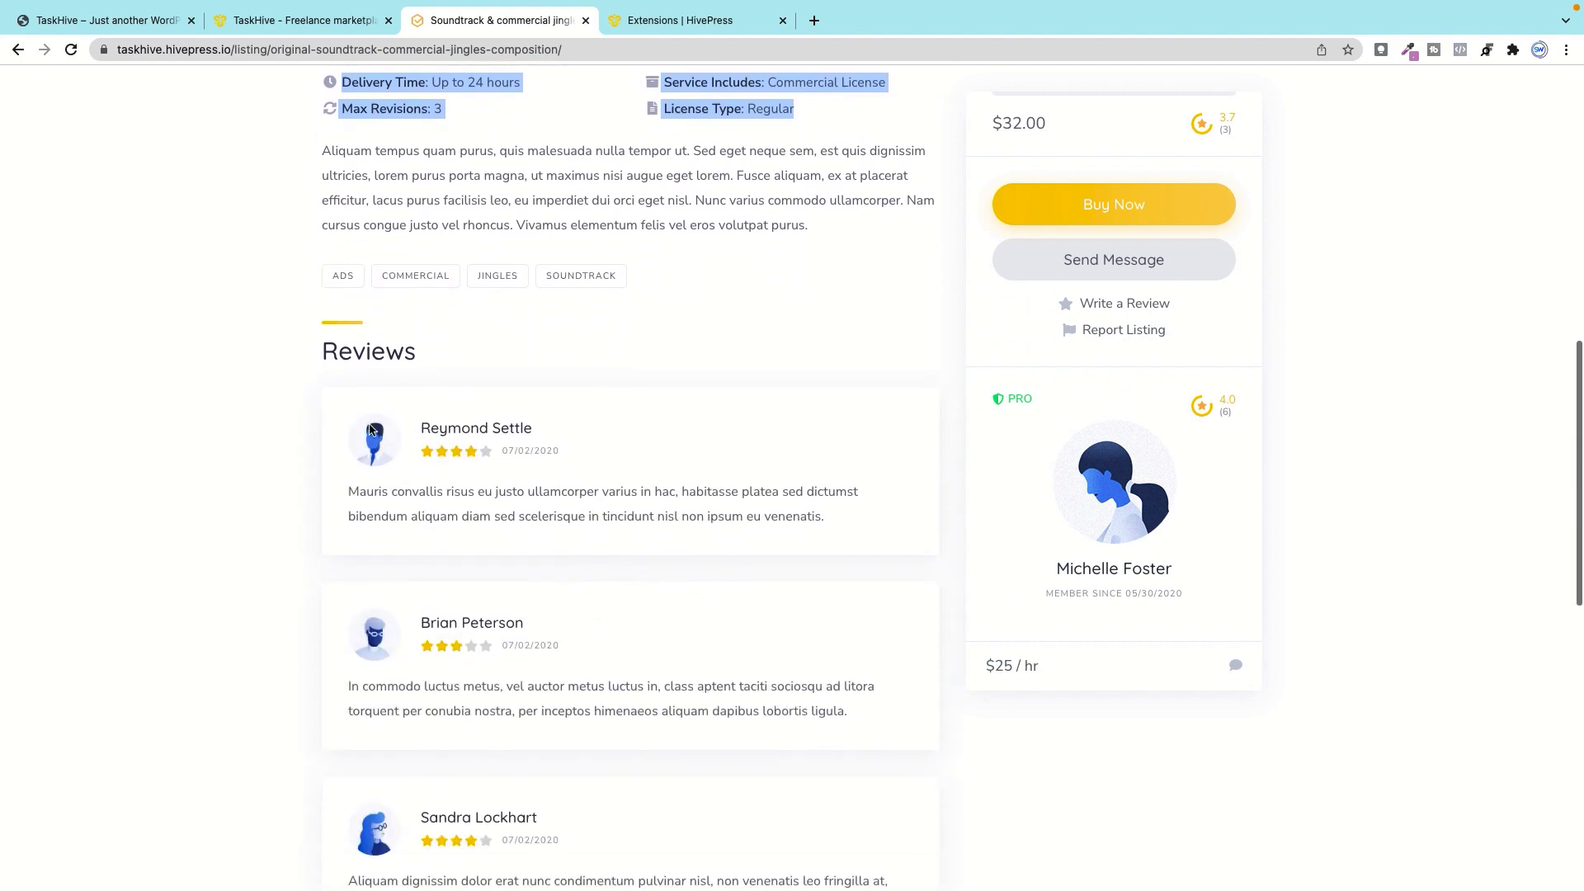
pyautogui.moveTo(324, 350); pyautogui.dragTo(417, 355)
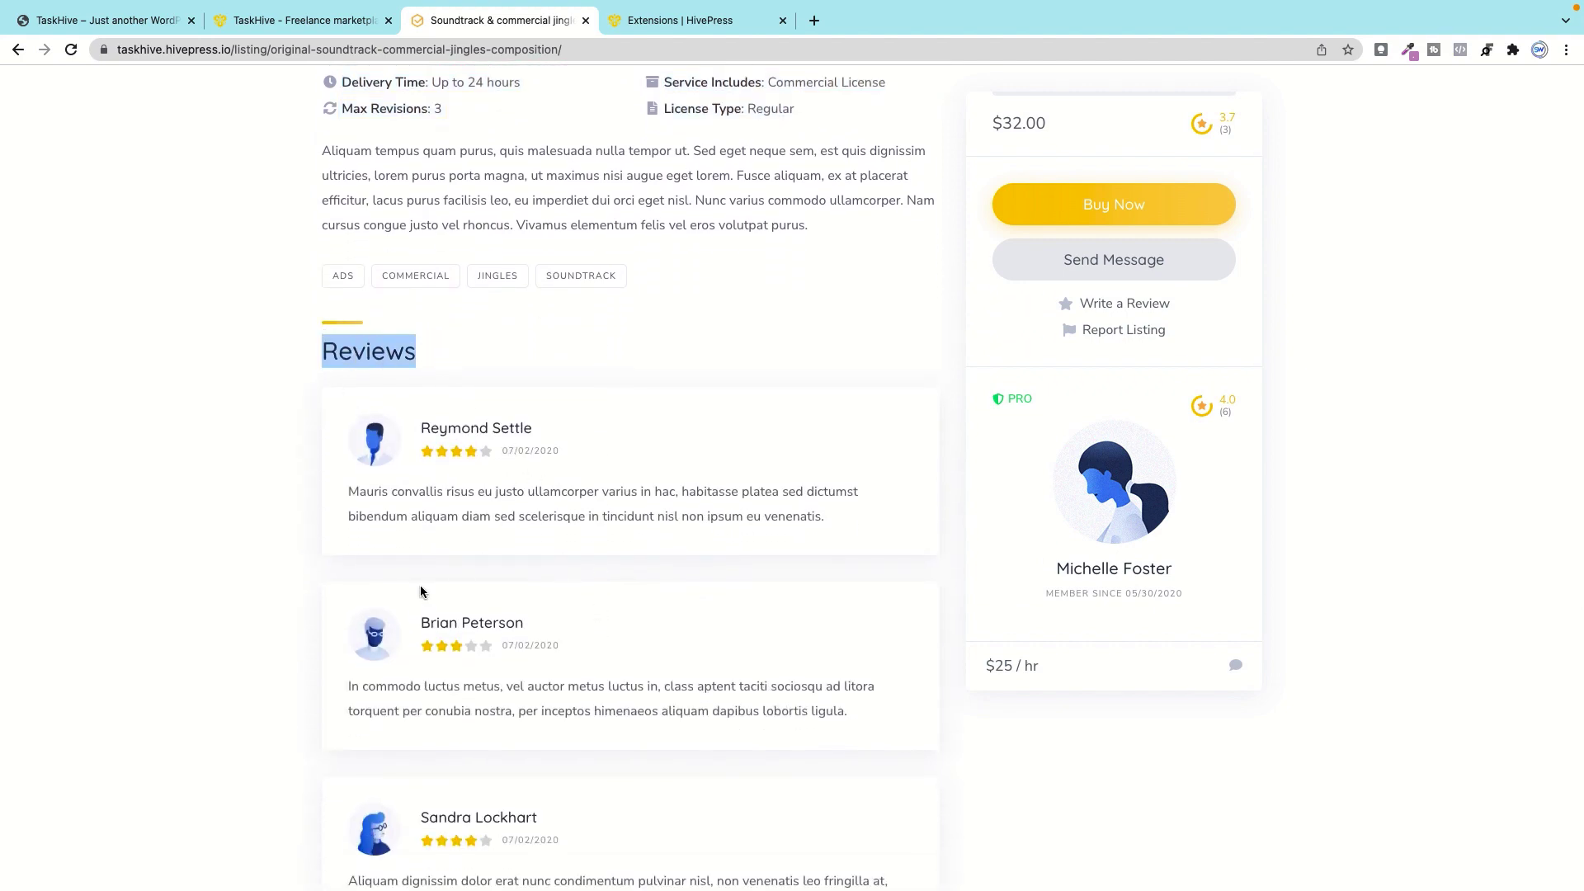
pyautogui.scroll(-3, 538, 500)
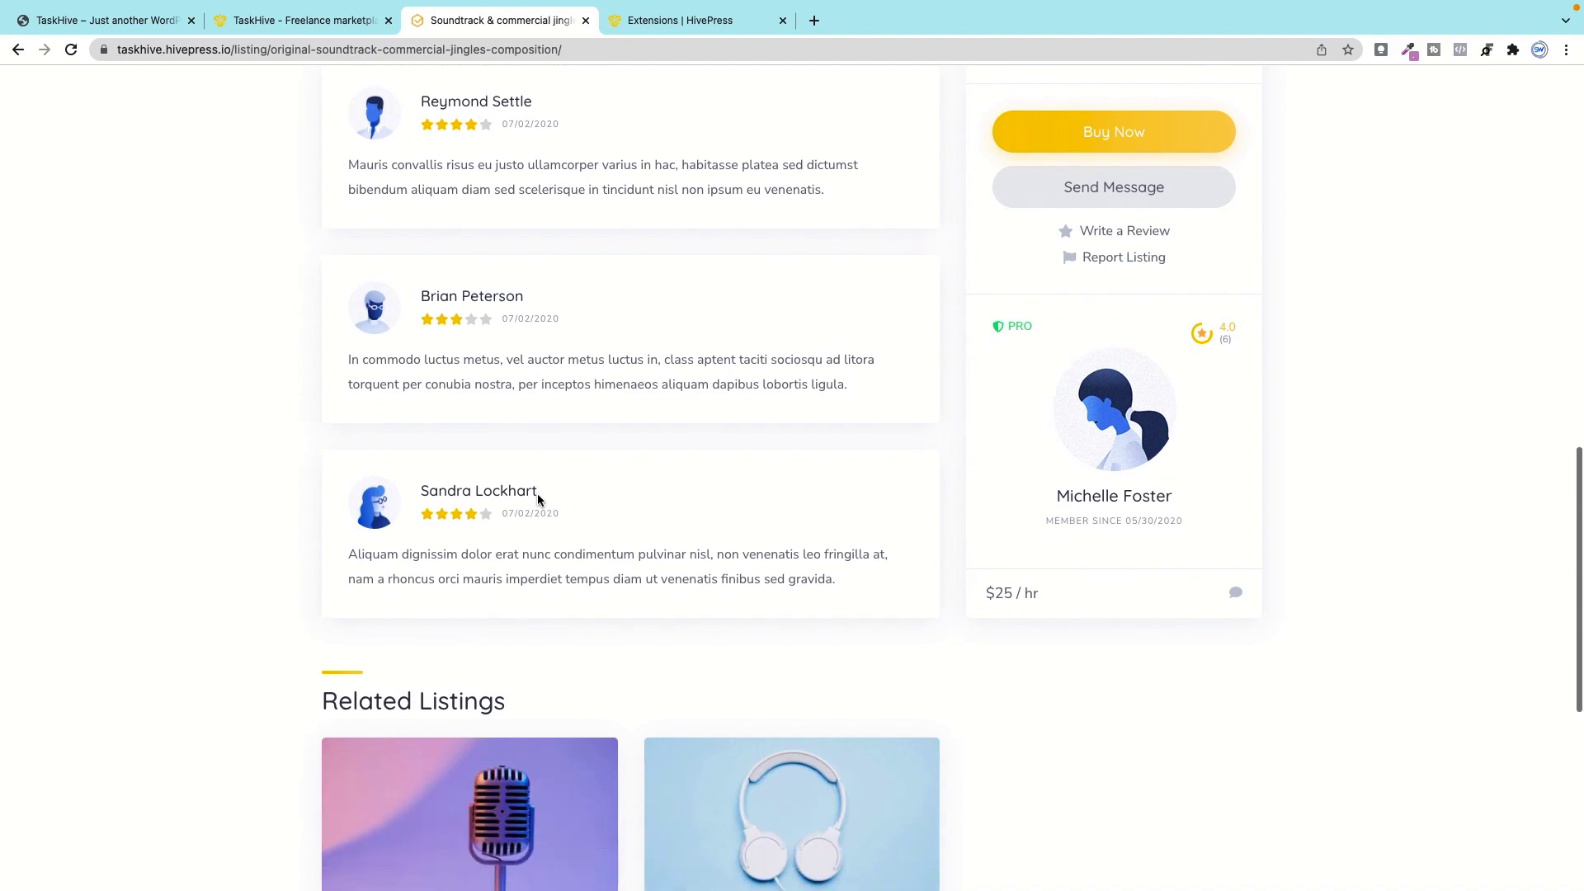
pyautogui.scroll(3, 538, 499)
pyautogui.click(688, 355)
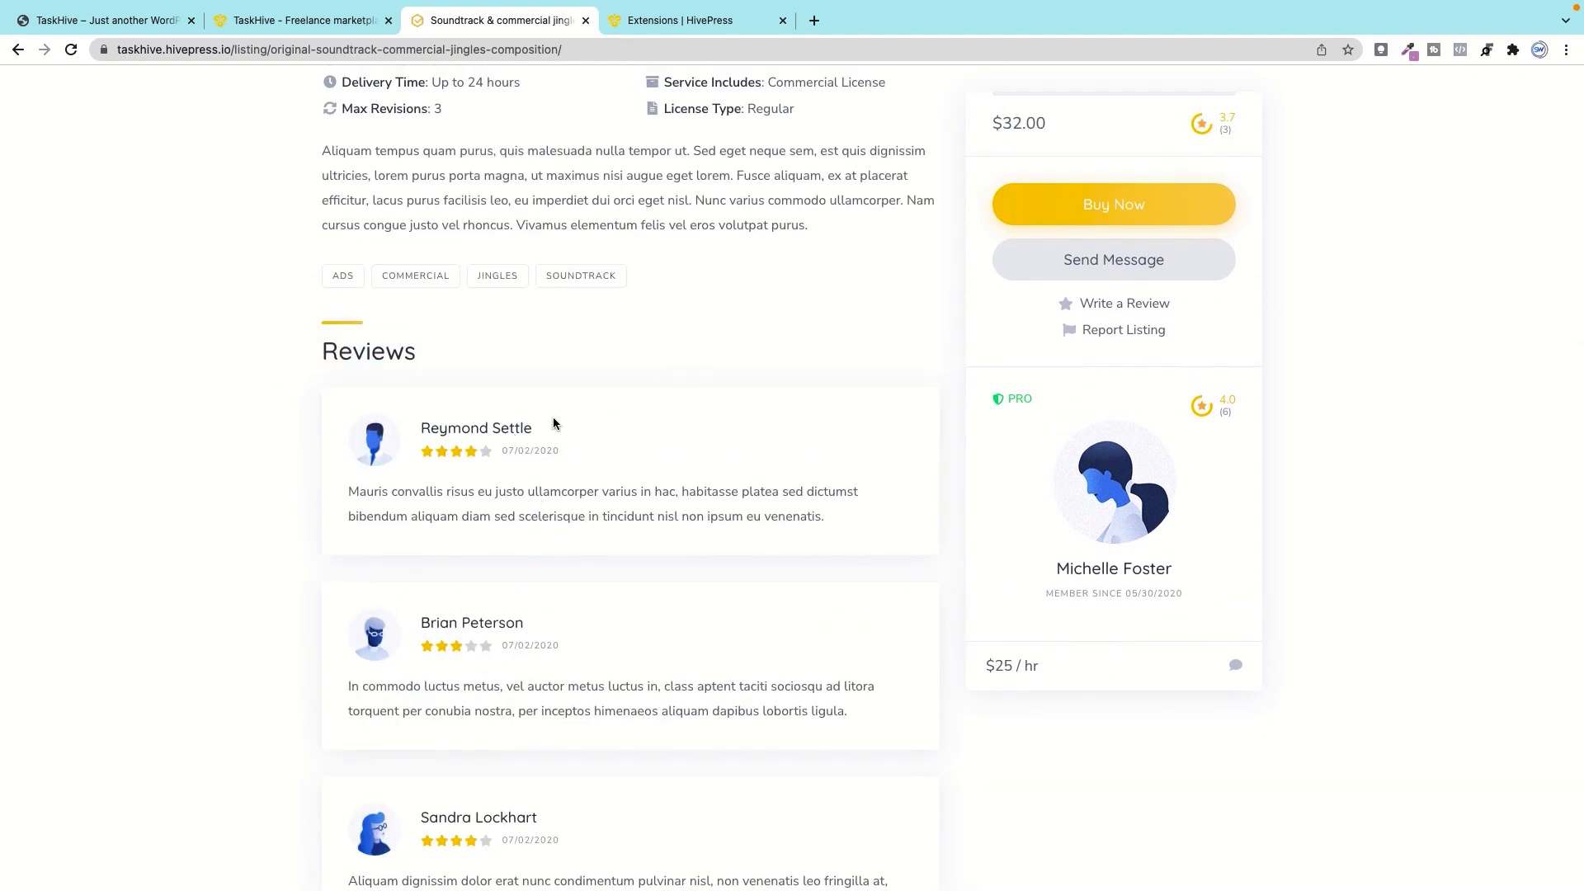
pyautogui.scroll(-1, 557, 594)
pyautogui.scroll(-3, 557, 594)
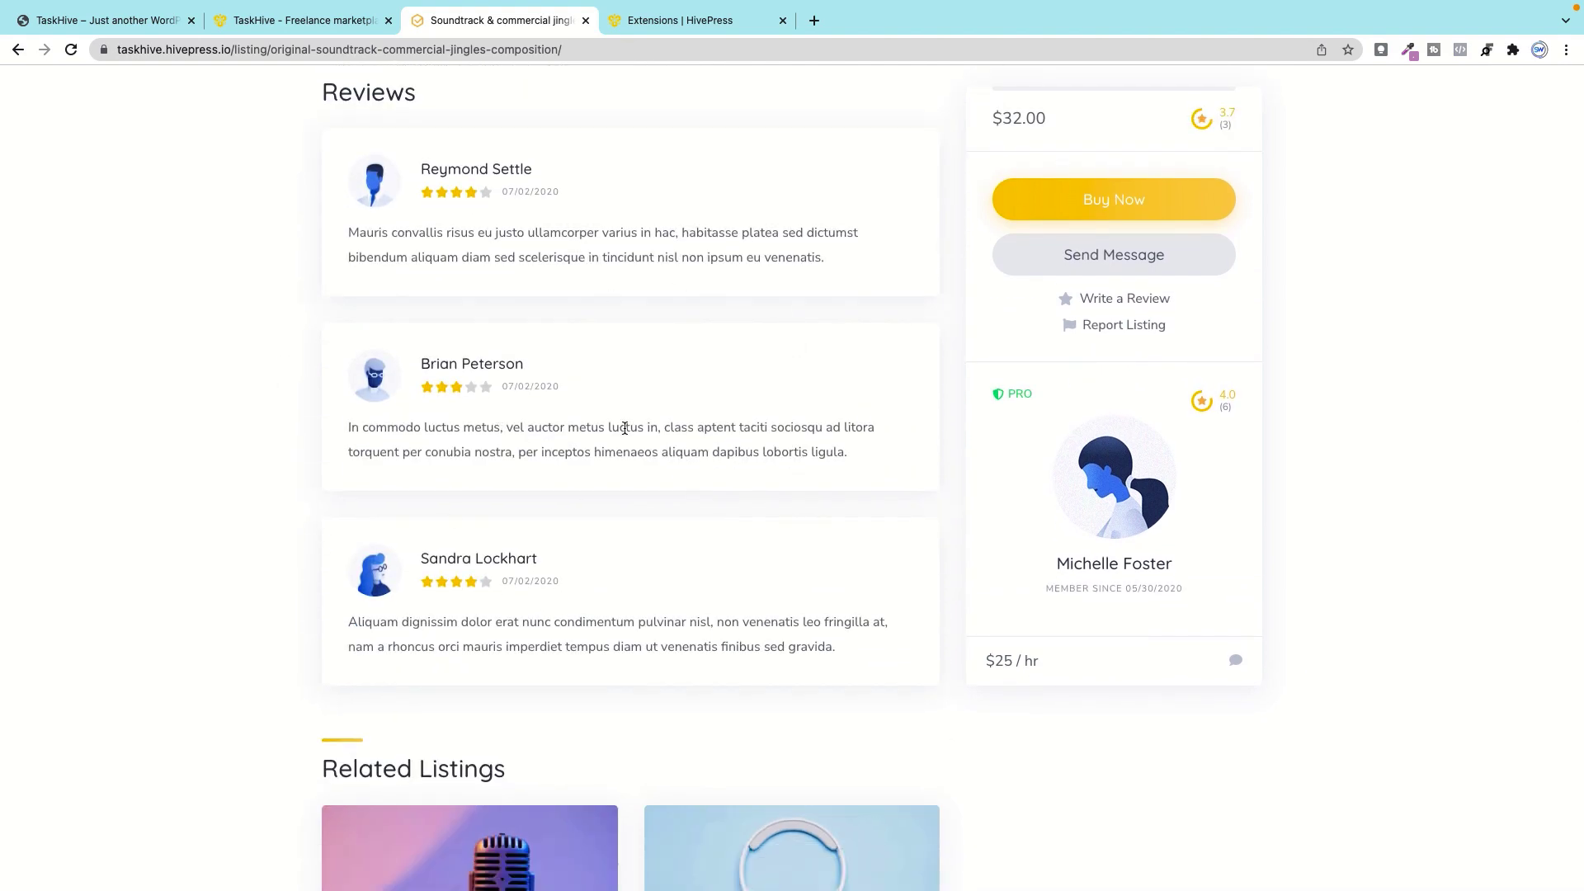
pyautogui.scroll(-5, 563, 711)
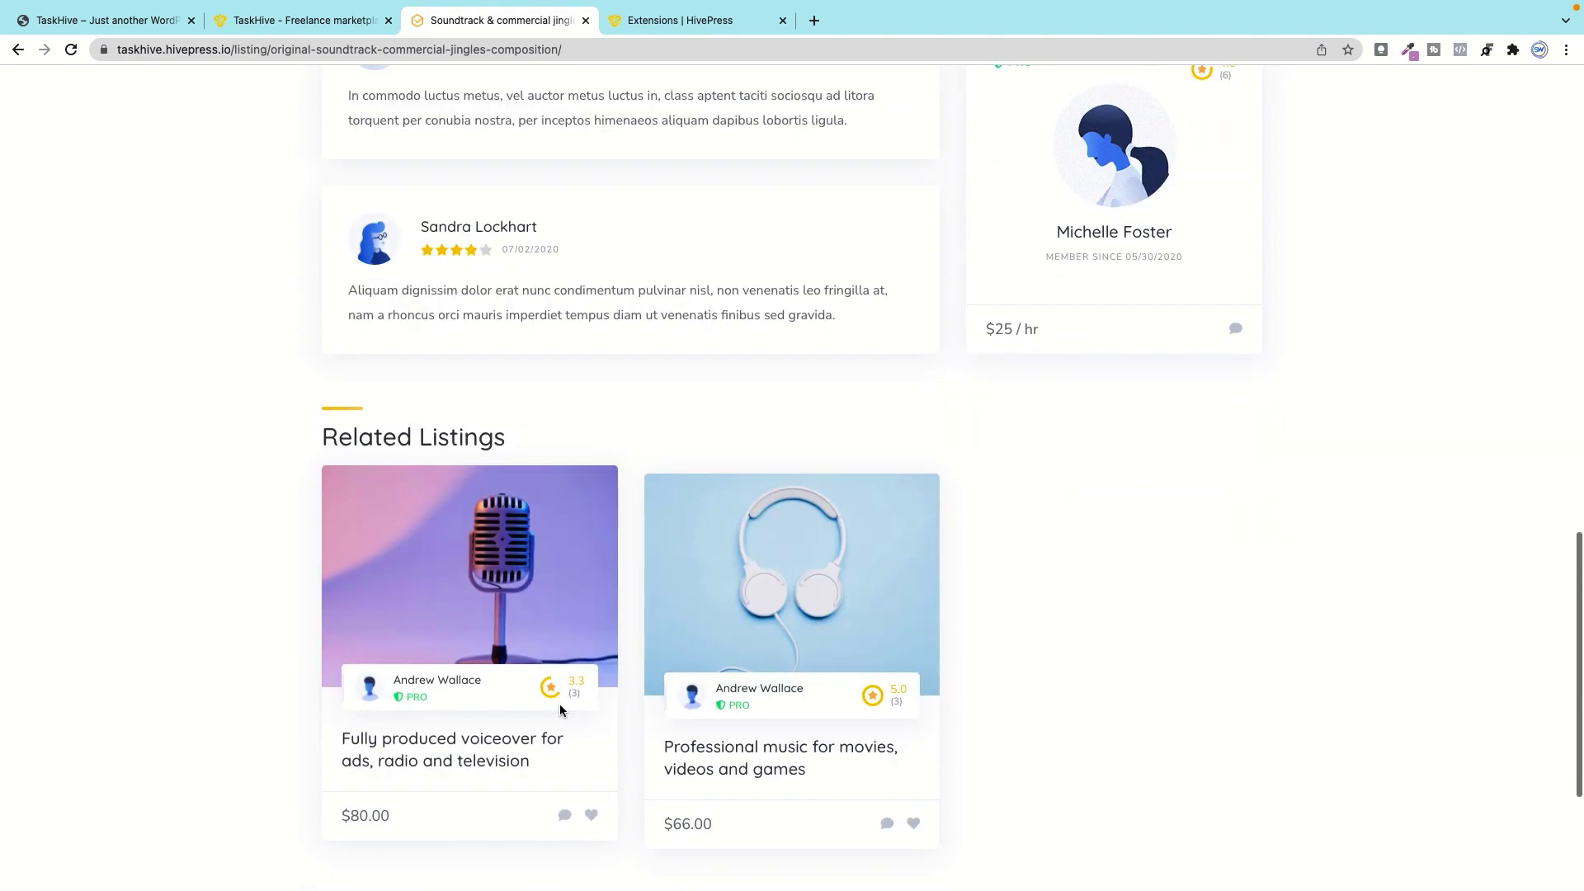
pyautogui.scroll(6, 852, 629)
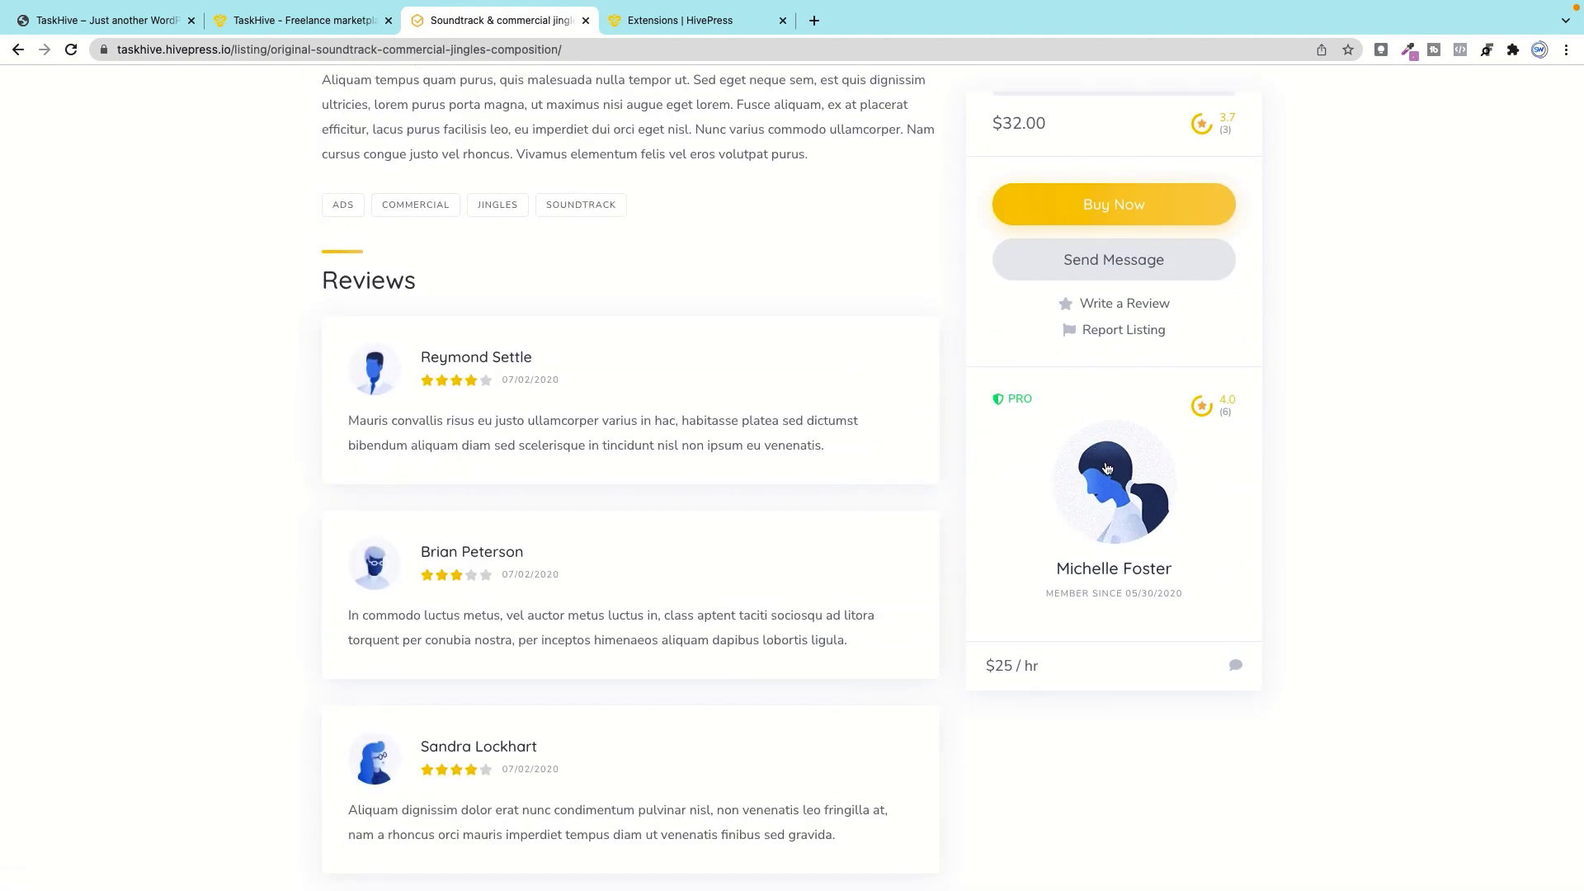
pyautogui.scroll(10, 1107, 469)
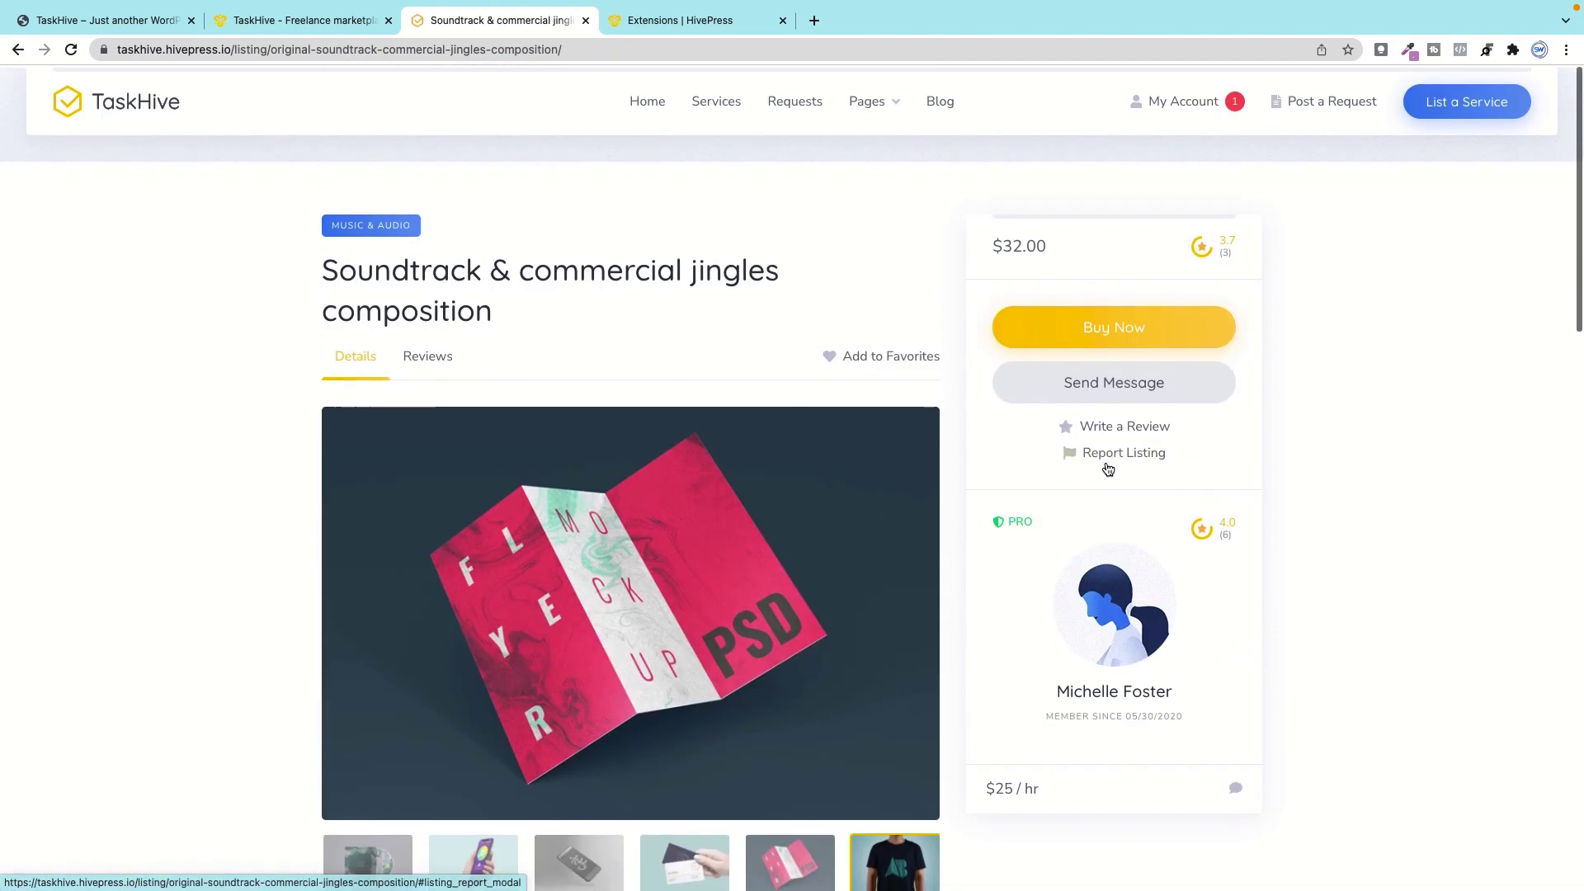
pyautogui.scroll(-1, 1108, 468)
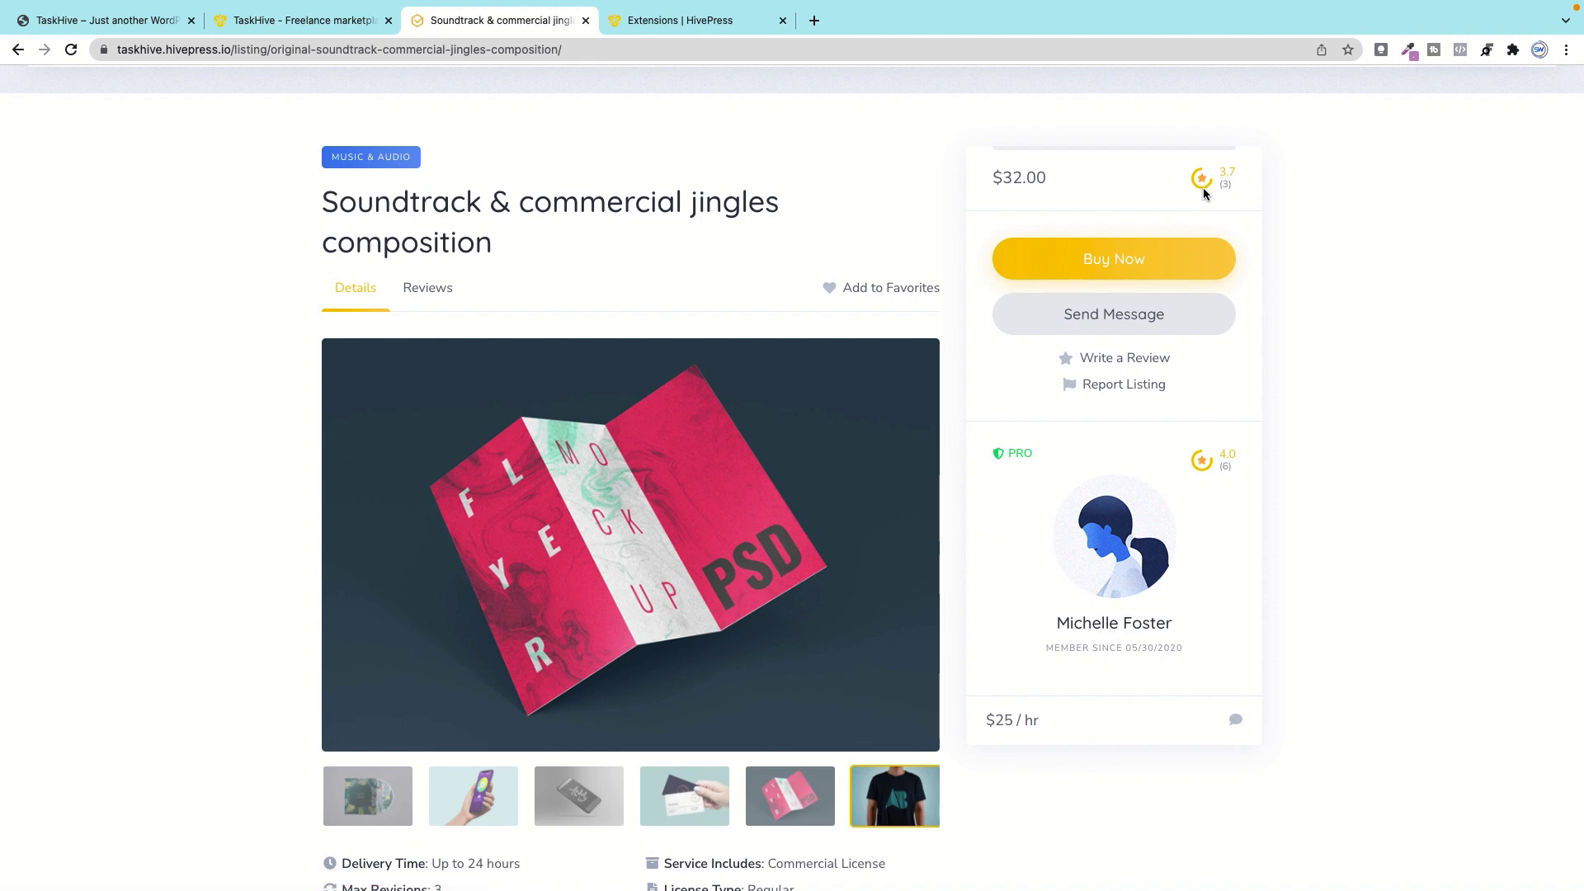
pyautogui.scroll(1, 1053, 249)
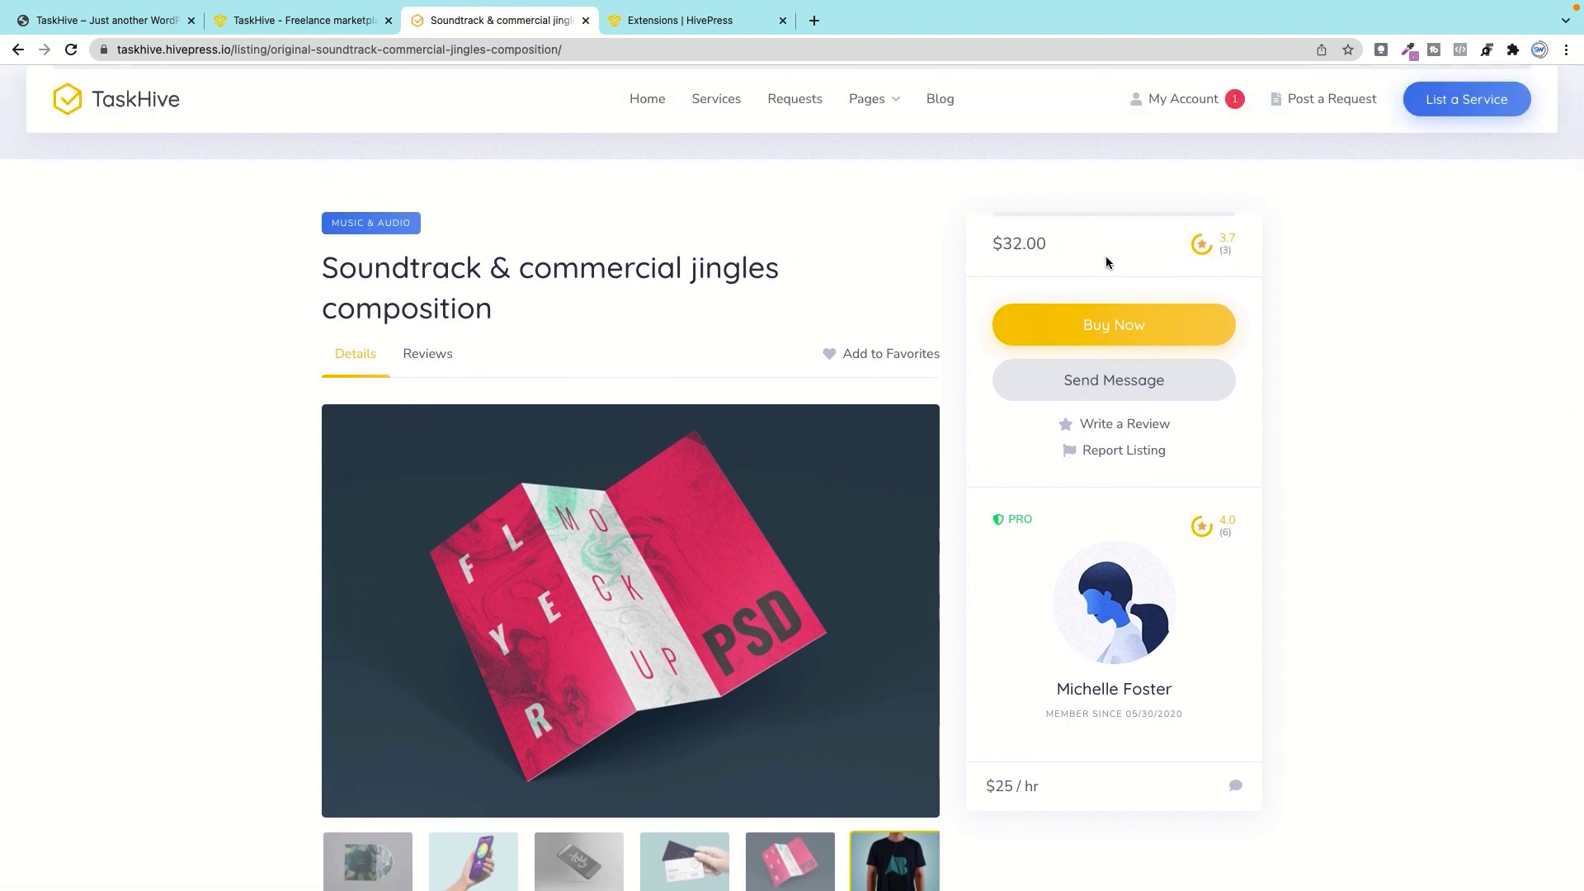
pyautogui.scroll(-2, 1110, 259)
# Step: Dismiss the seller message form and check out the $32.00 soundtrack jingles service via Buy Now
pyautogui.click(1104, 271)
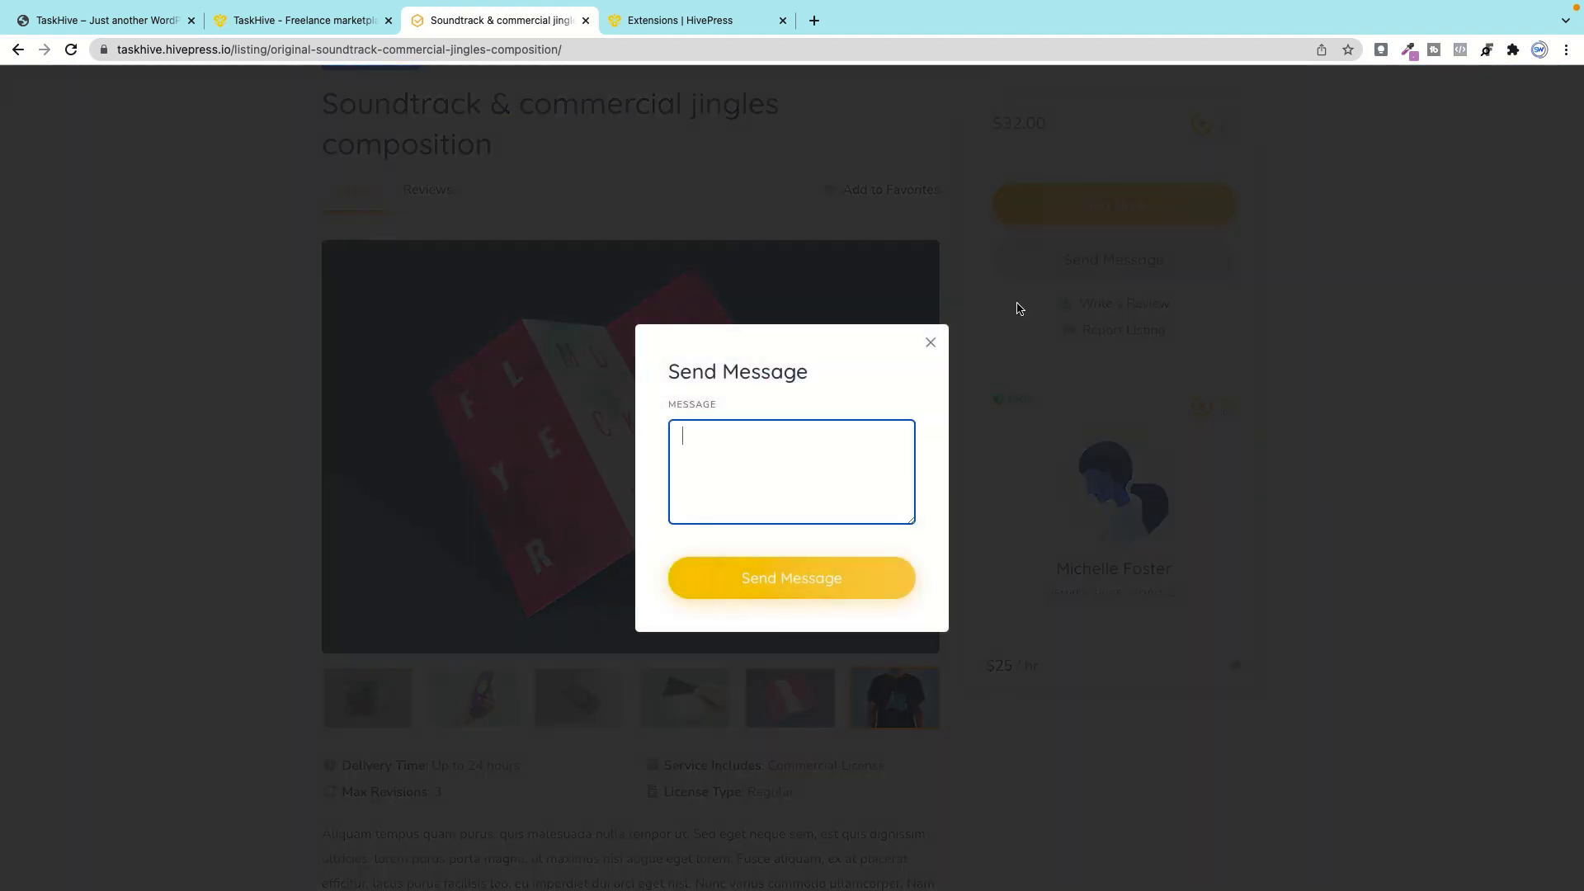
pyautogui.click(930, 343)
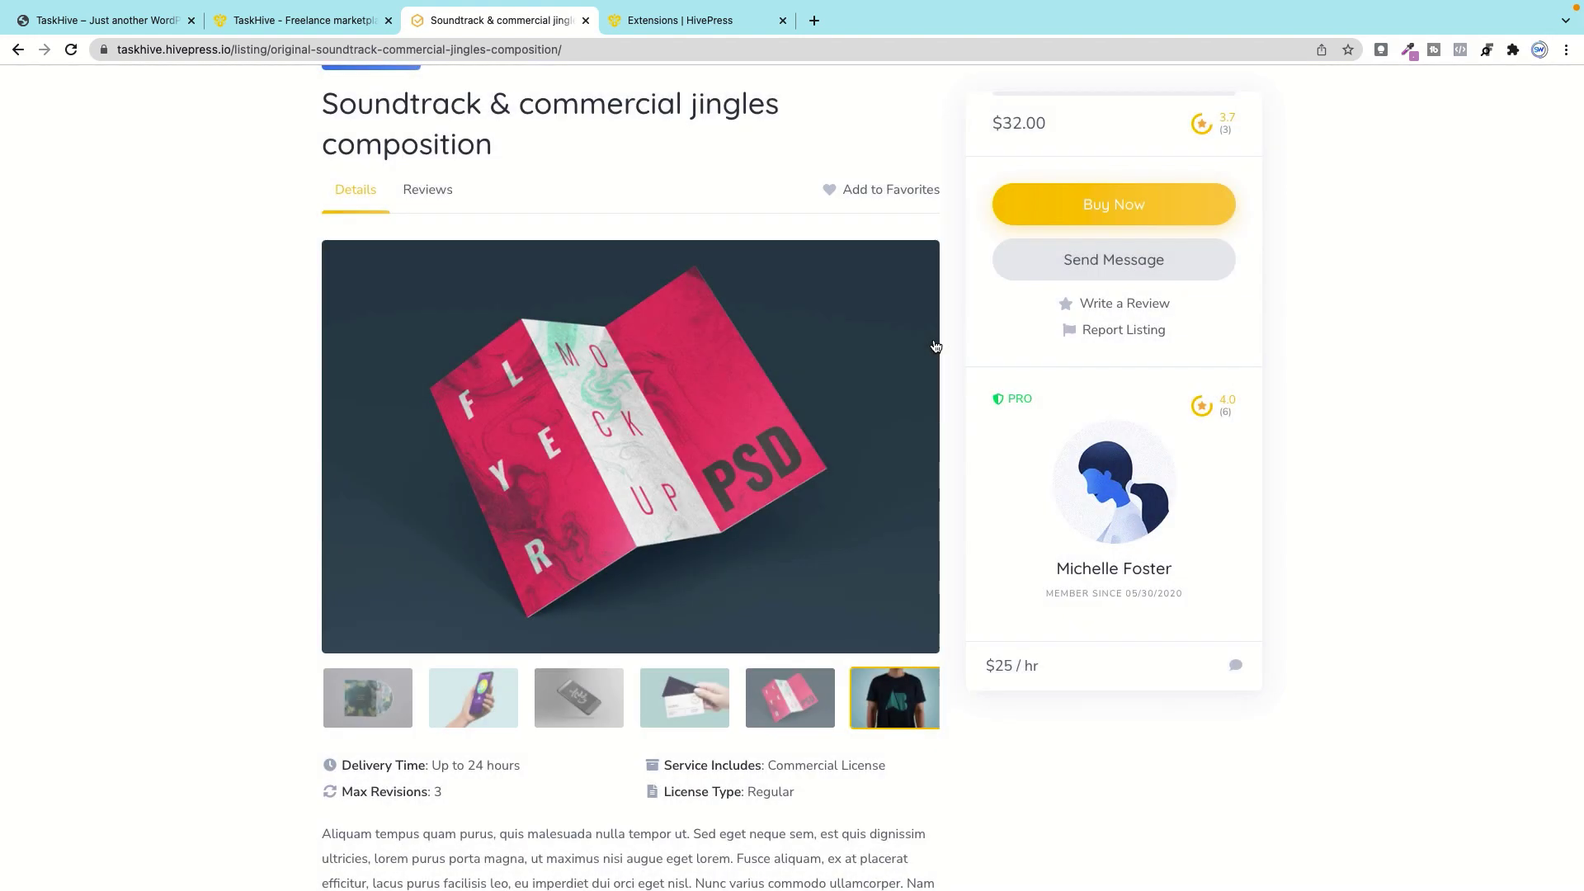
pyautogui.click(1101, 213)
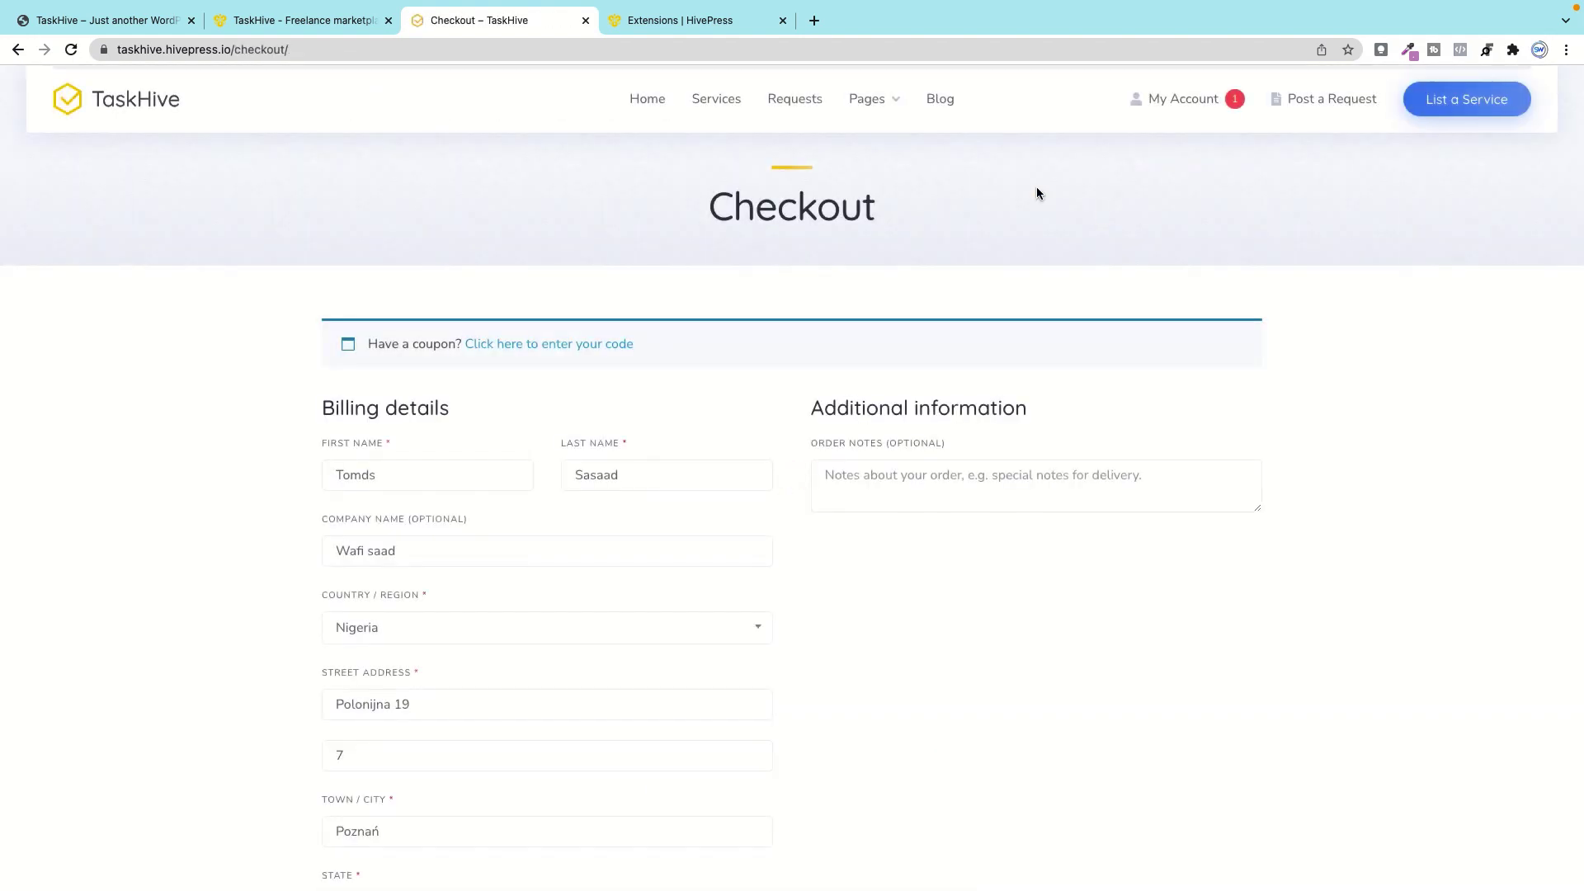
pyautogui.scroll(-9, 628, 551)
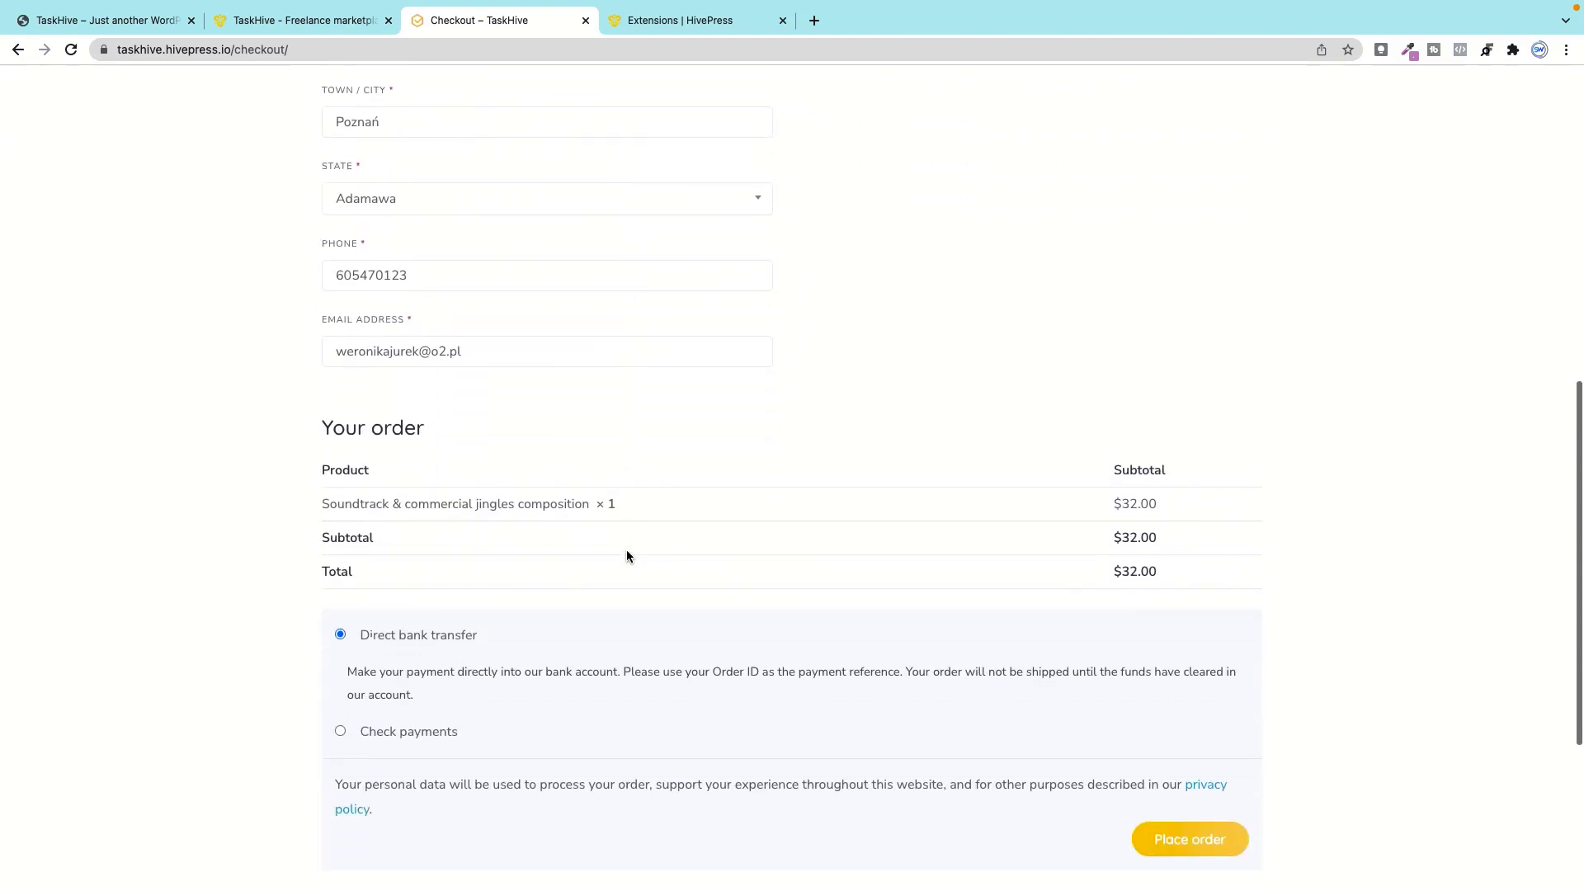
pyautogui.scroll(5, 529, 474)
pyautogui.scroll(4, 529, 474)
# Step: Back on the soundtrack listing, visit the seller's vendor page and try its message form
pyautogui.click(18, 49)
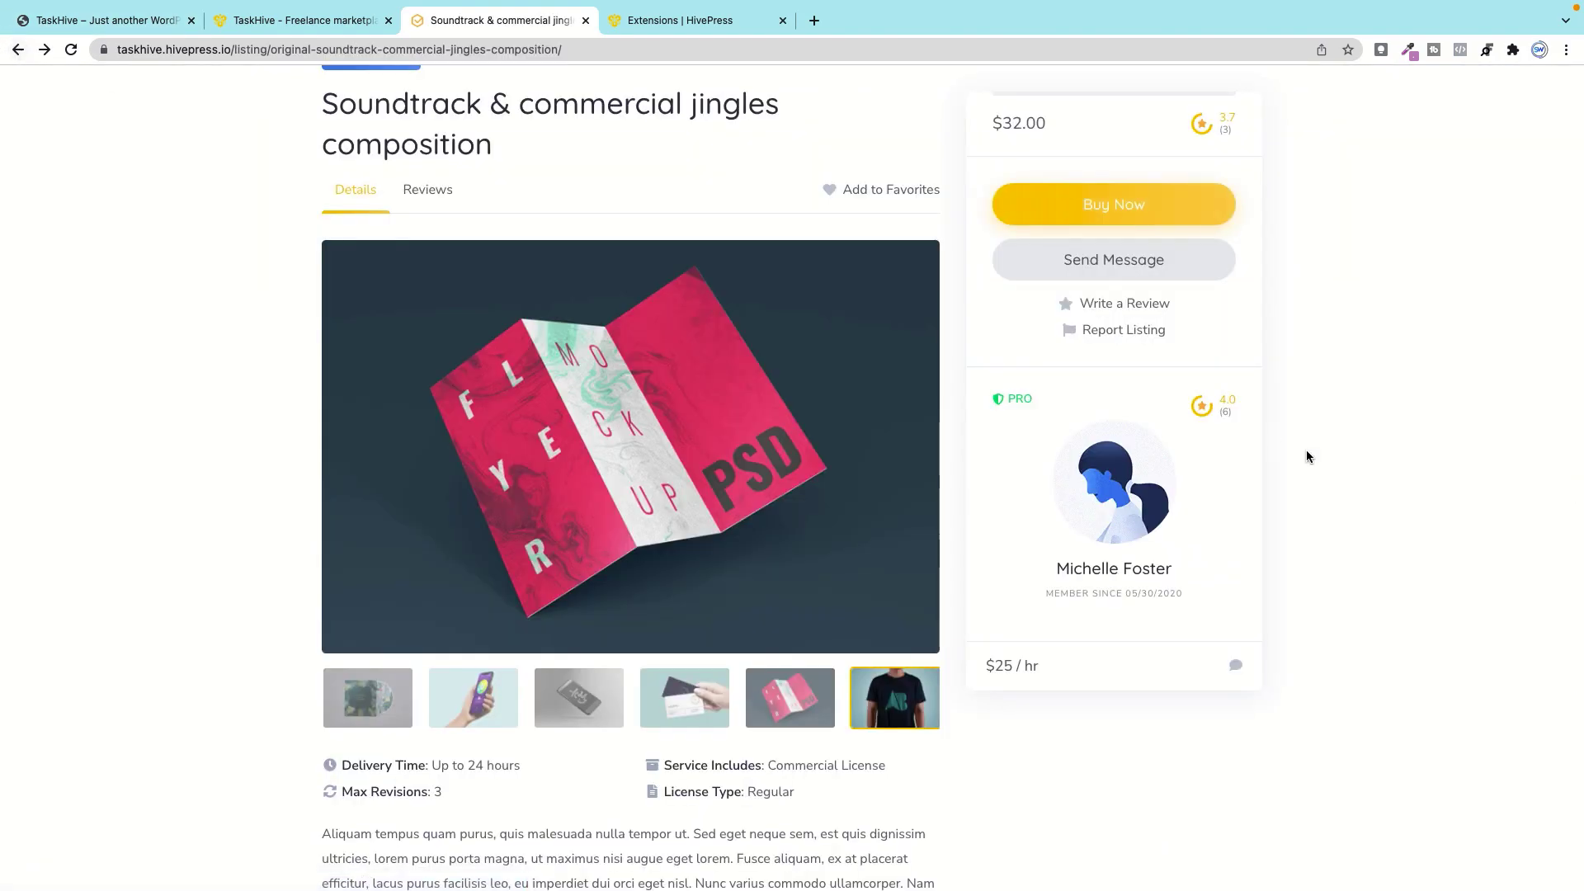
pyautogui.click(1110, 503)
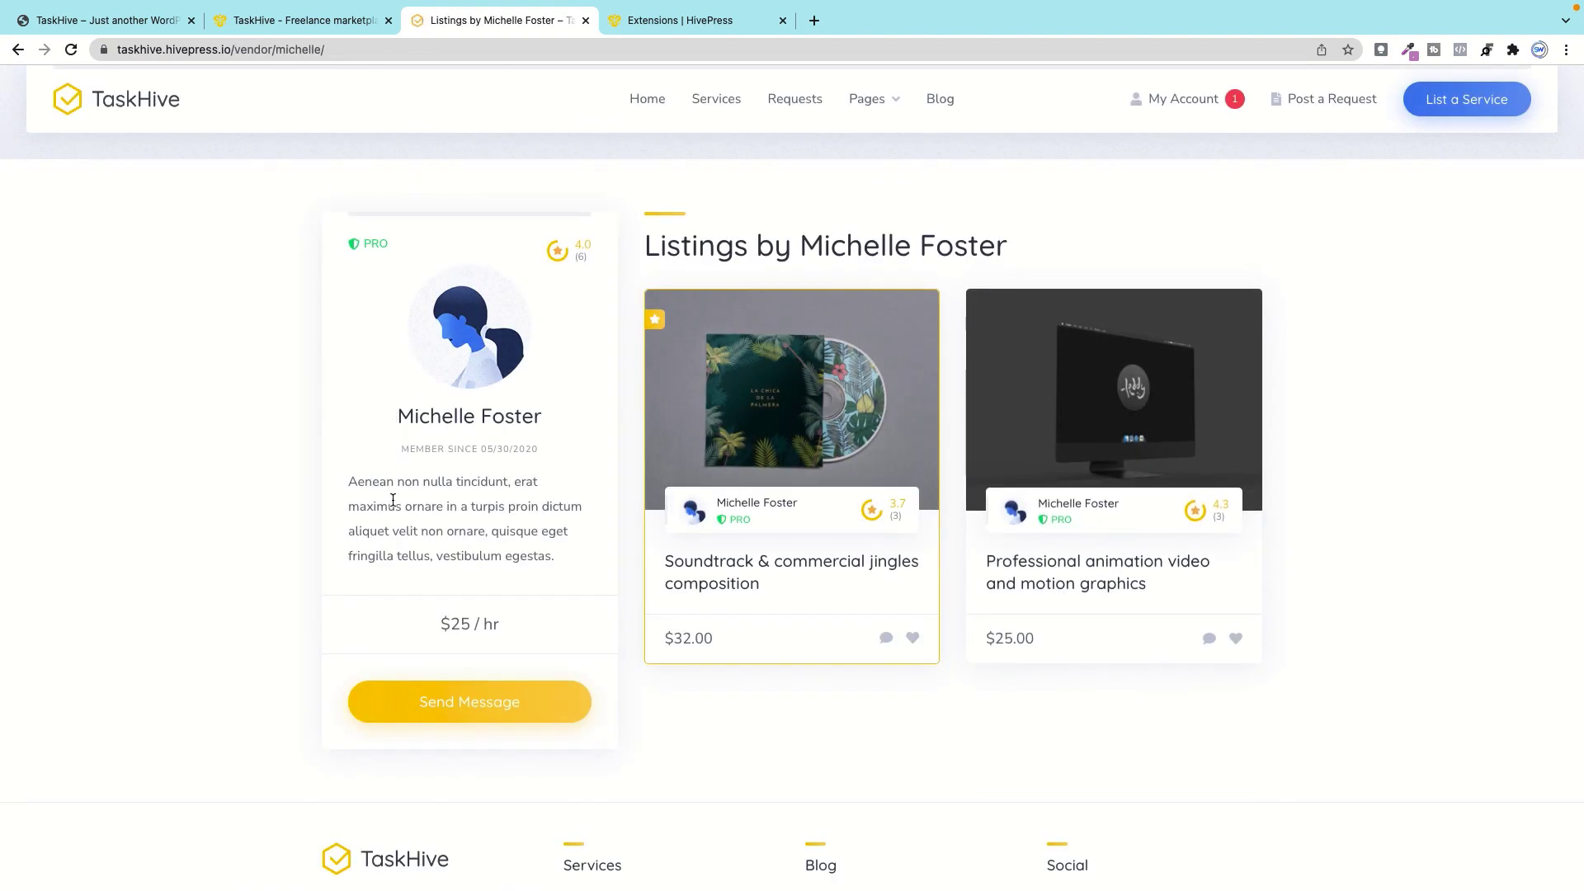
pyautogui.click(487, 696)
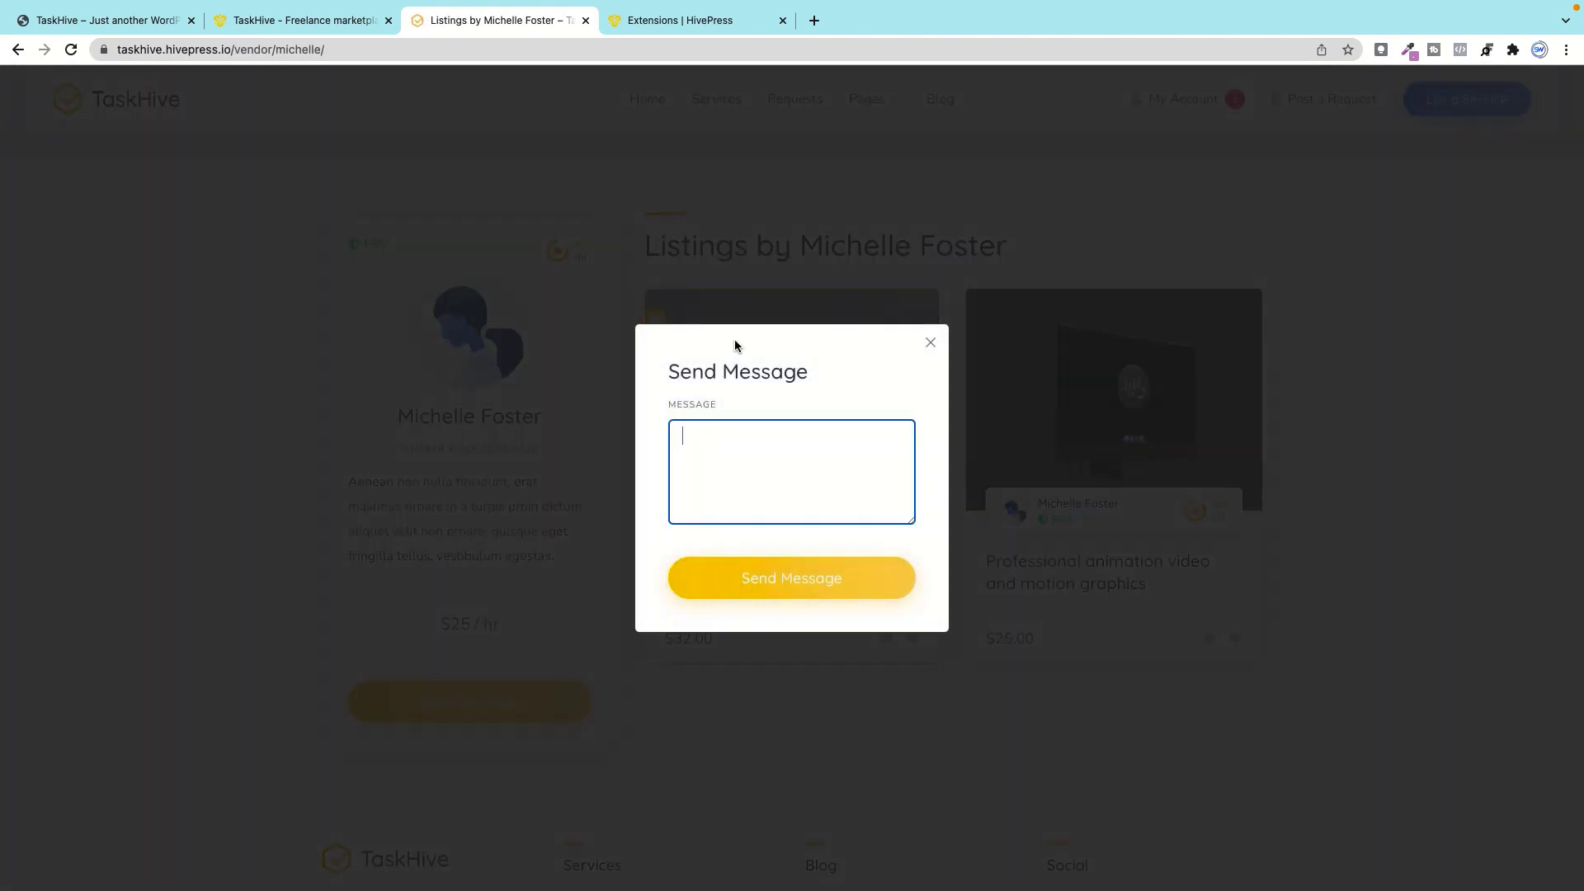
pyautogui.click(931, 343)
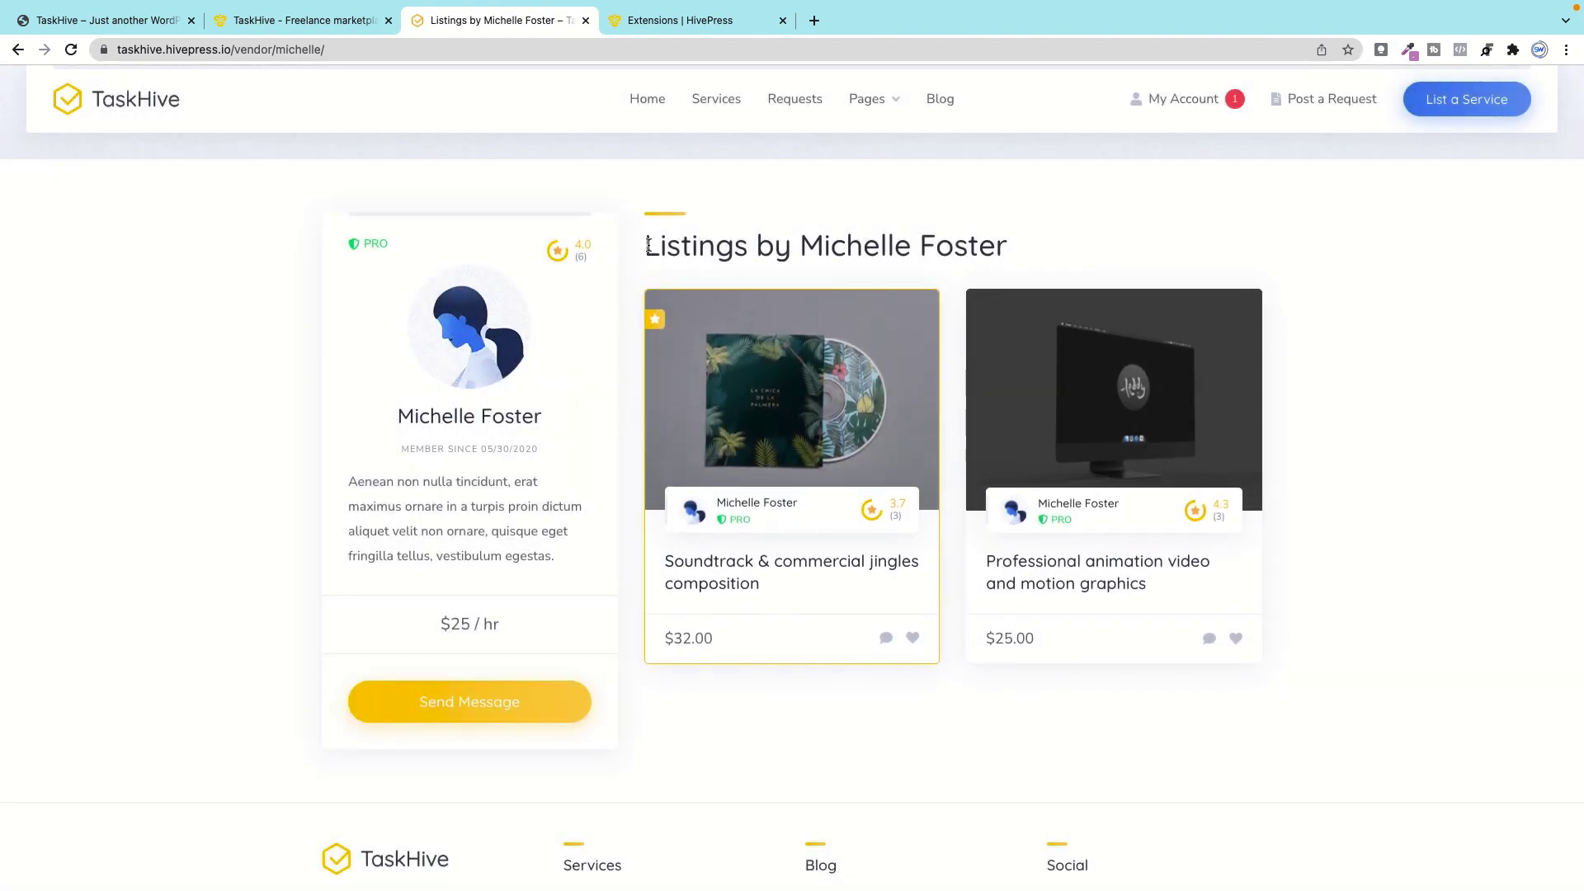
pyautogui.moveTo(721, 286); pyautogui.dragTo(1084, 274)
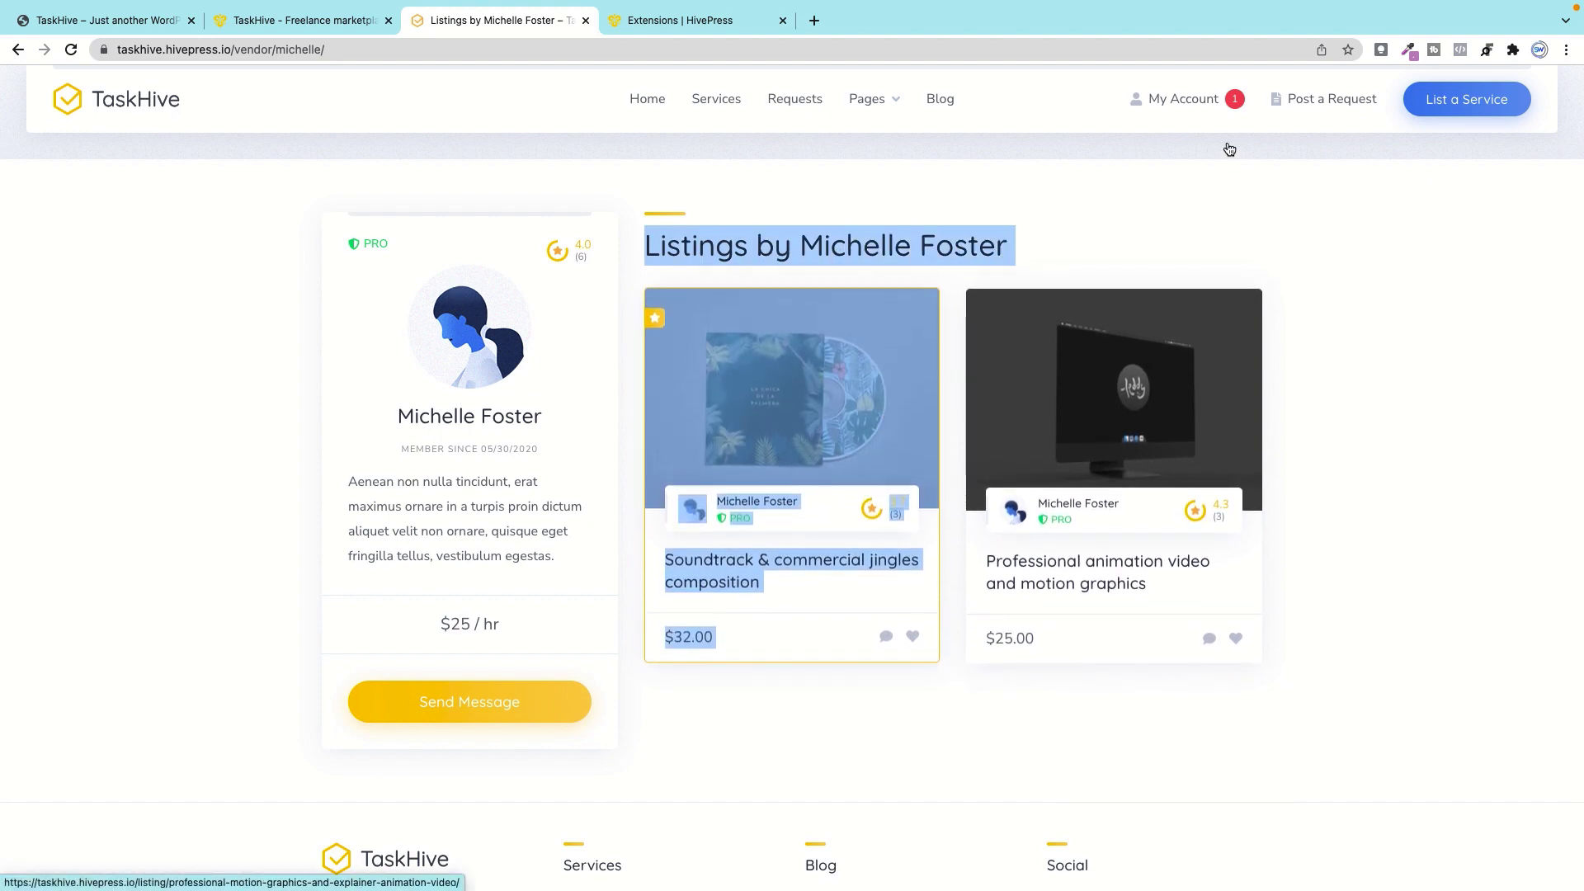
# Step: Visit My Account and the marketplace home, then move to the WordPress site's tab
pyautogui.click(1186, 100)
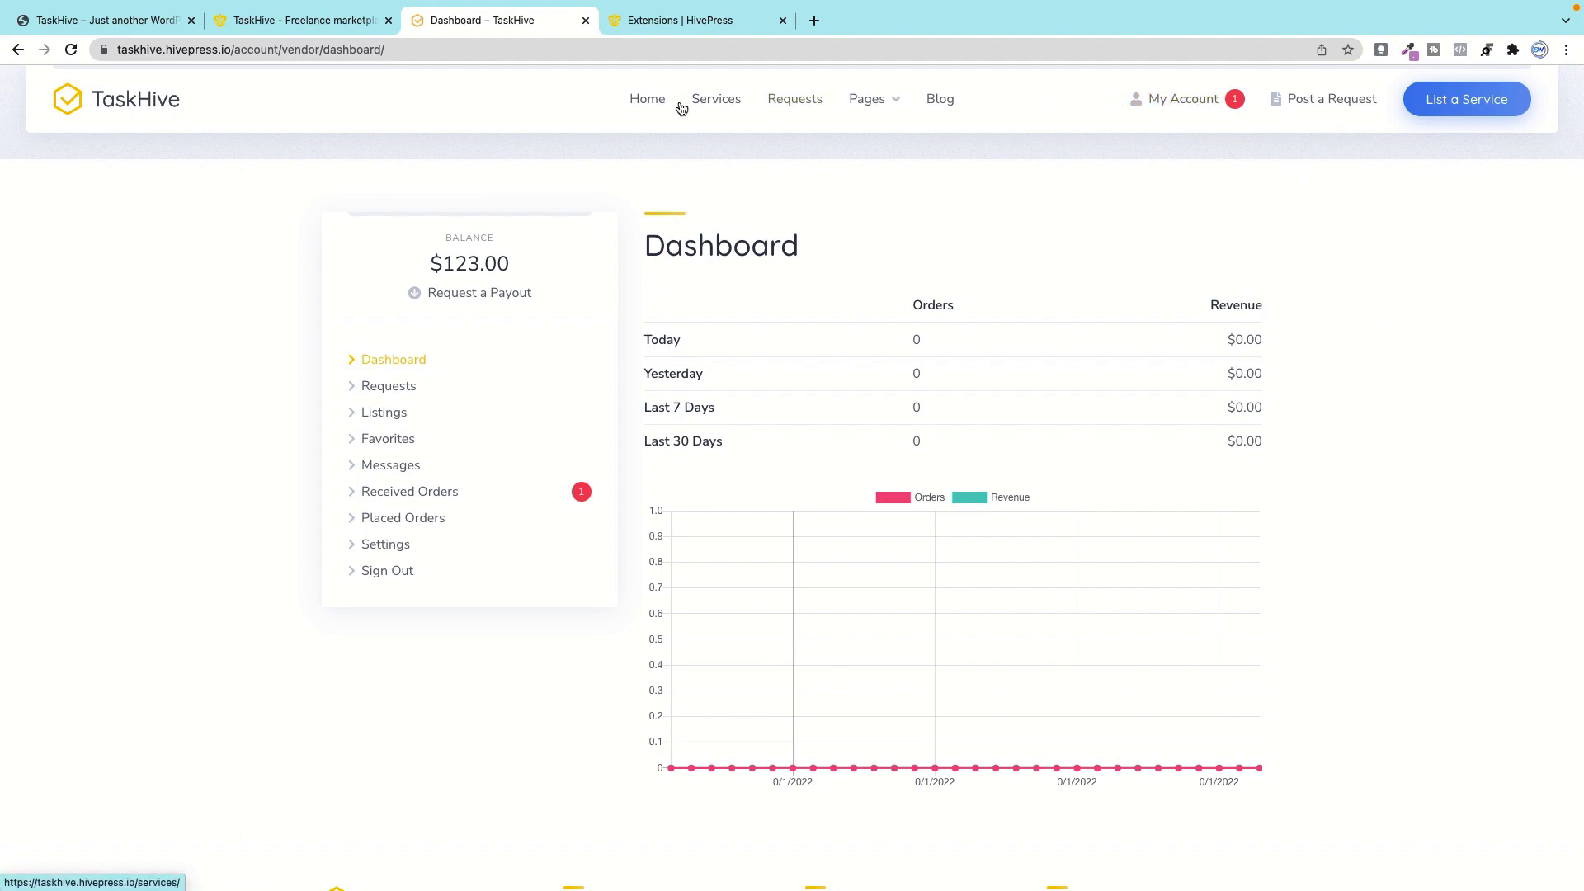
pyautogui.click(647, 101)
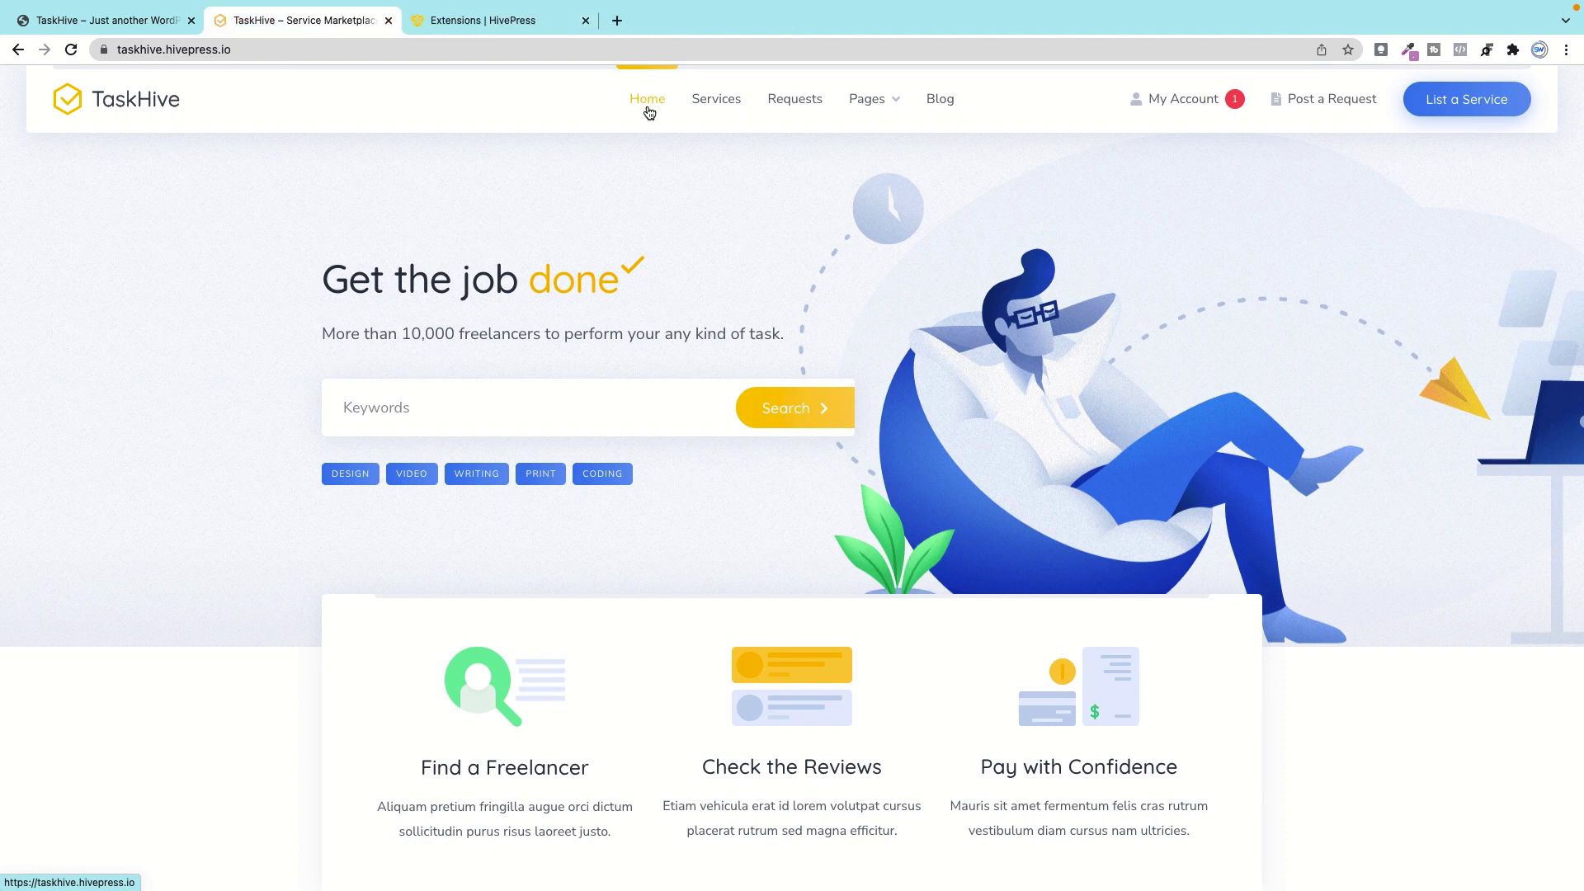
pyautogui.click(106, 23)
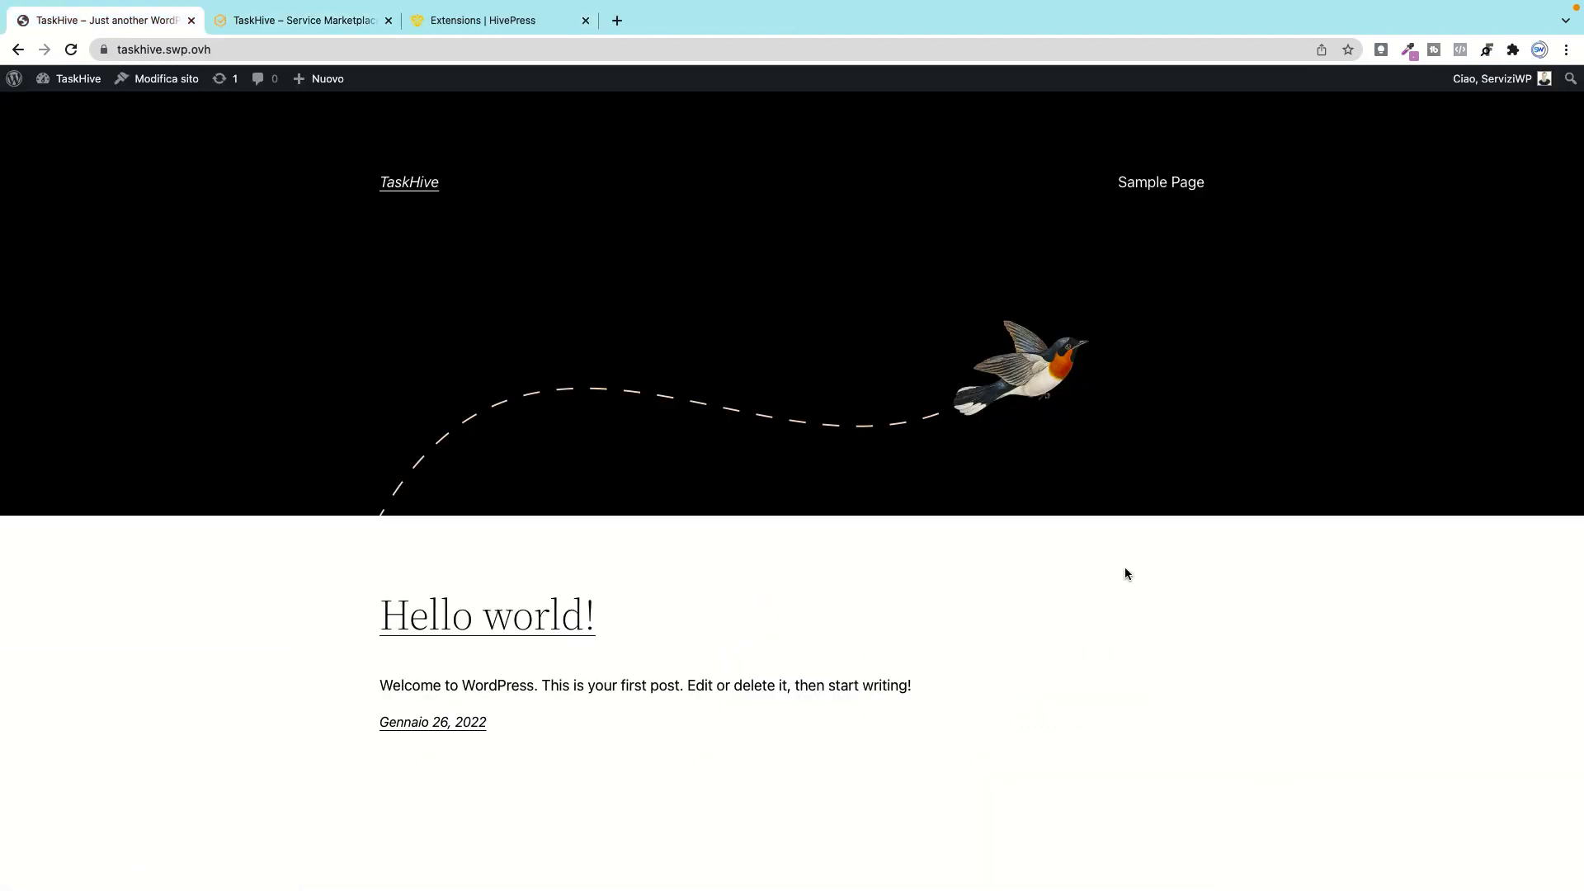
# Step: Go to Aspetto > Temi > Aggiungi nuovo and reveal the Carica tema upload panel
pyautogui.moveTo(73, 93)
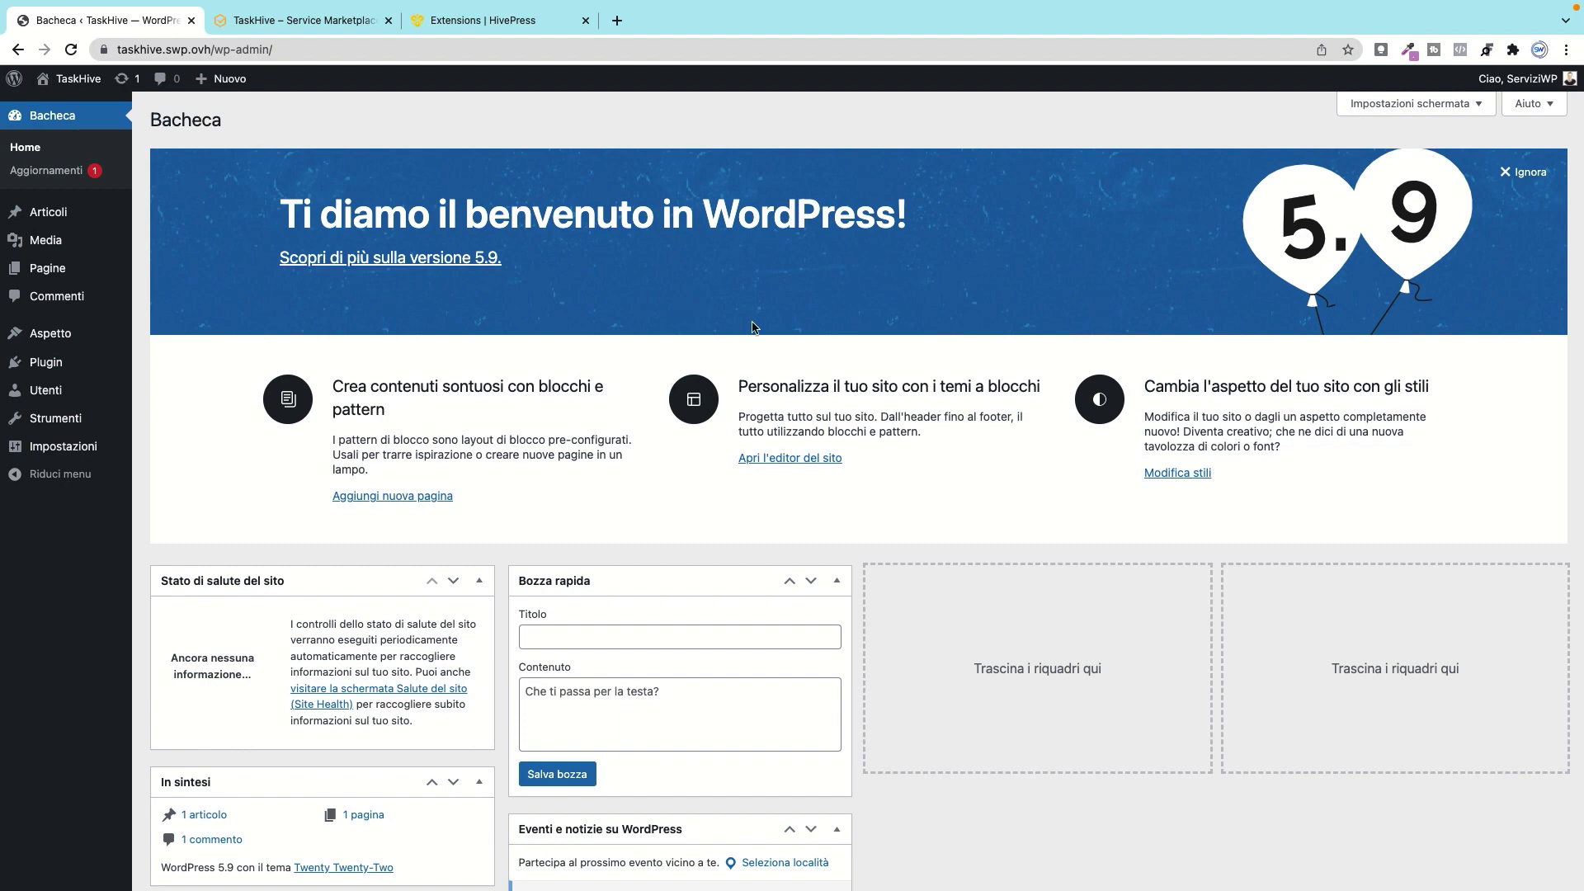
pyautogui.moveTo(50, 333)
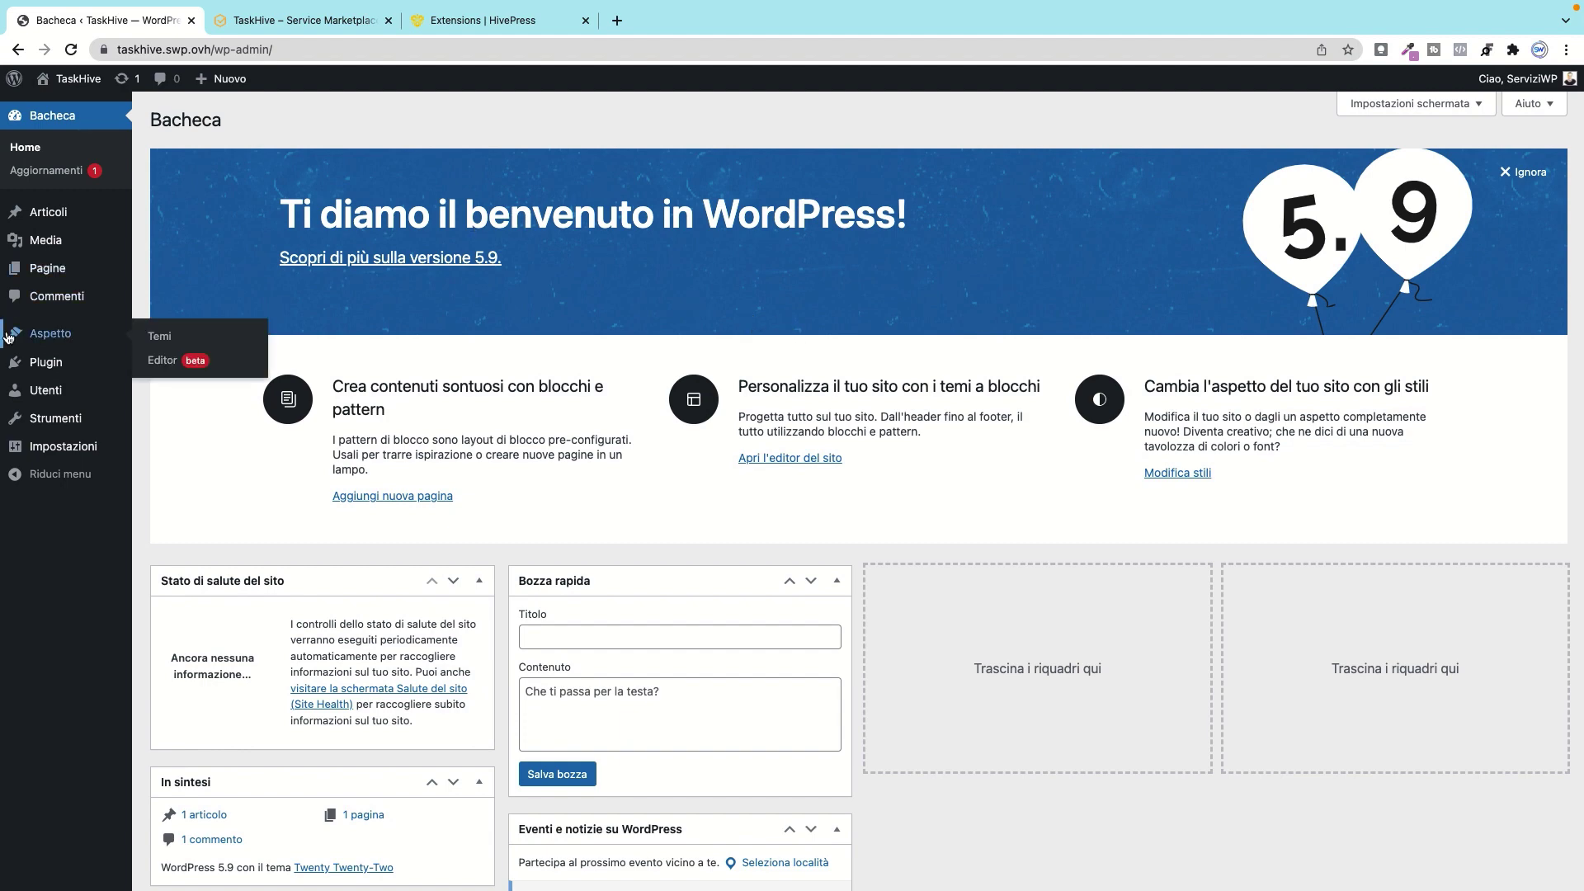
pyautogui.click(162, 339)
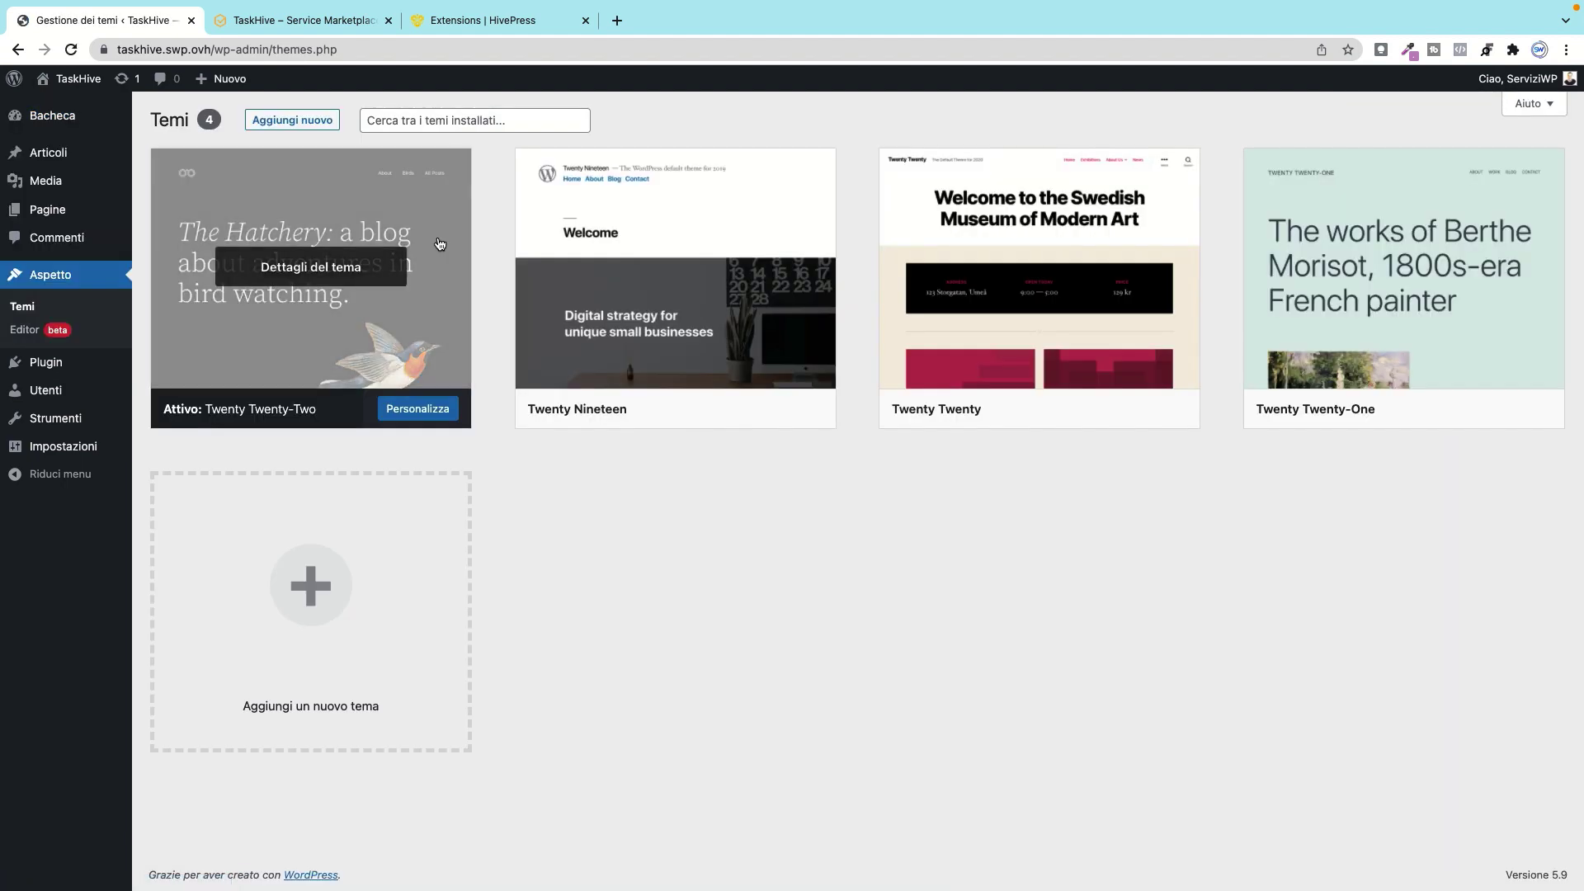
pyautogui.click(312, 124)
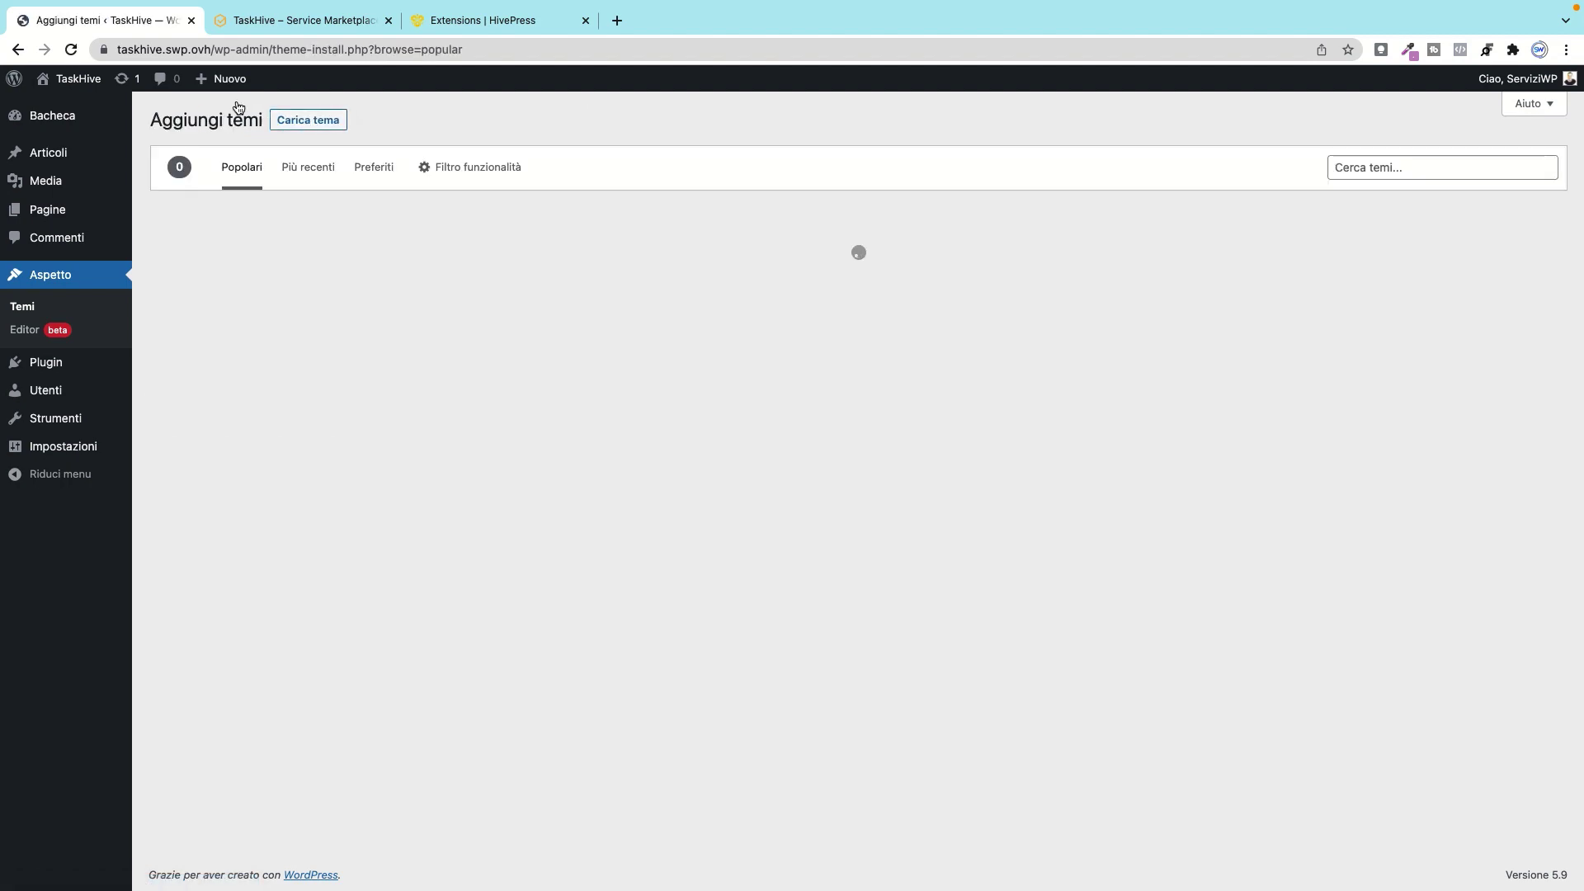
pyautogui.click(307, 120)
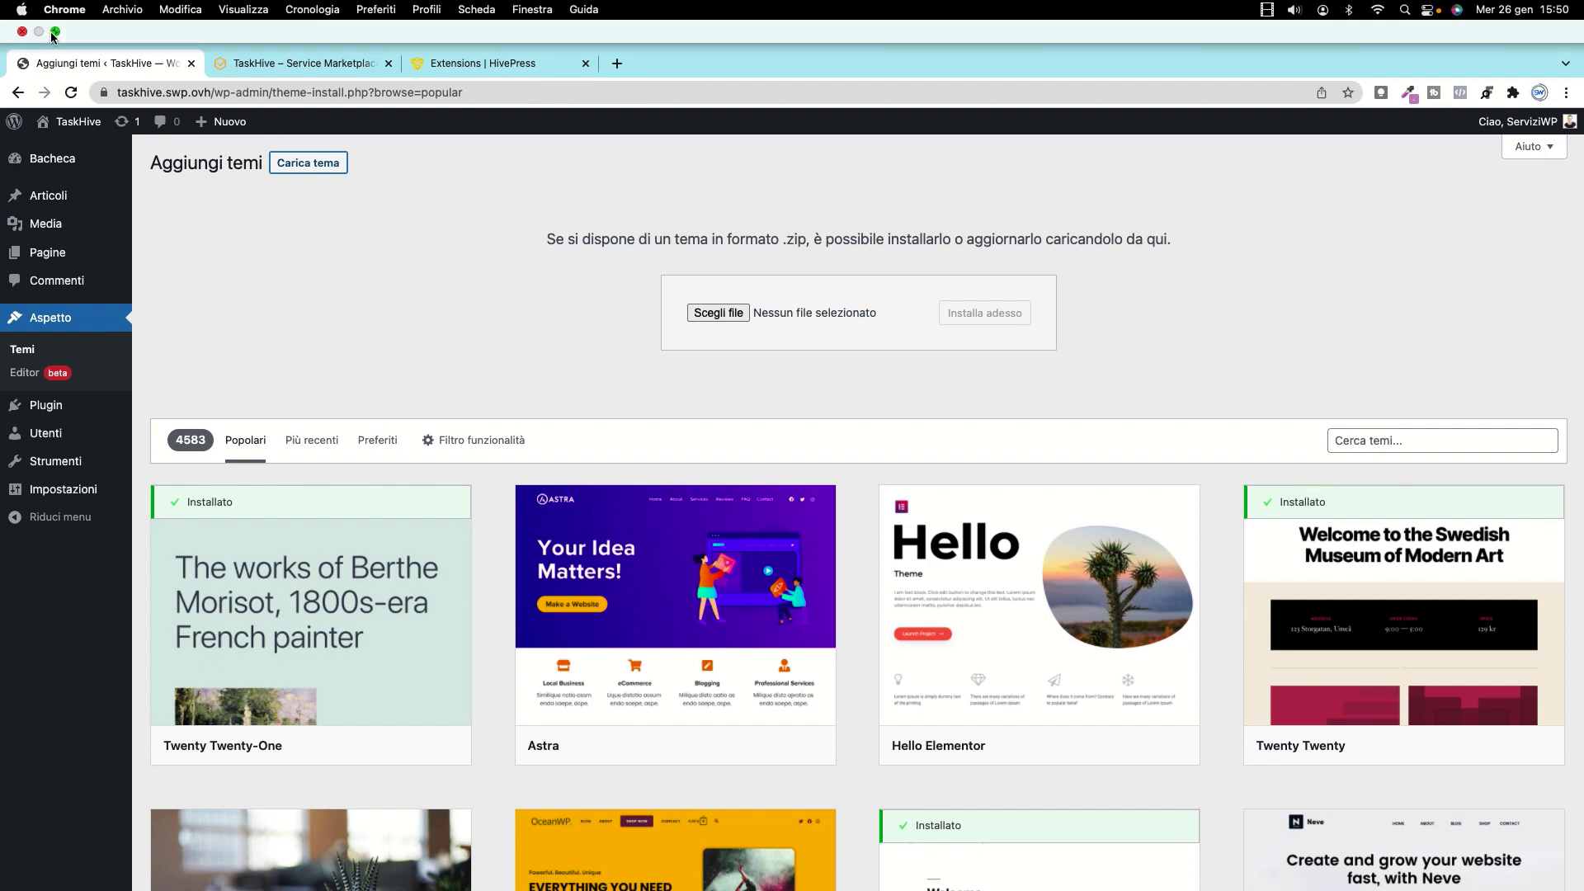
# Step: Upload taskhive.zip, install it and activate the TaskHive theme
pyautogui.click(55, 35)
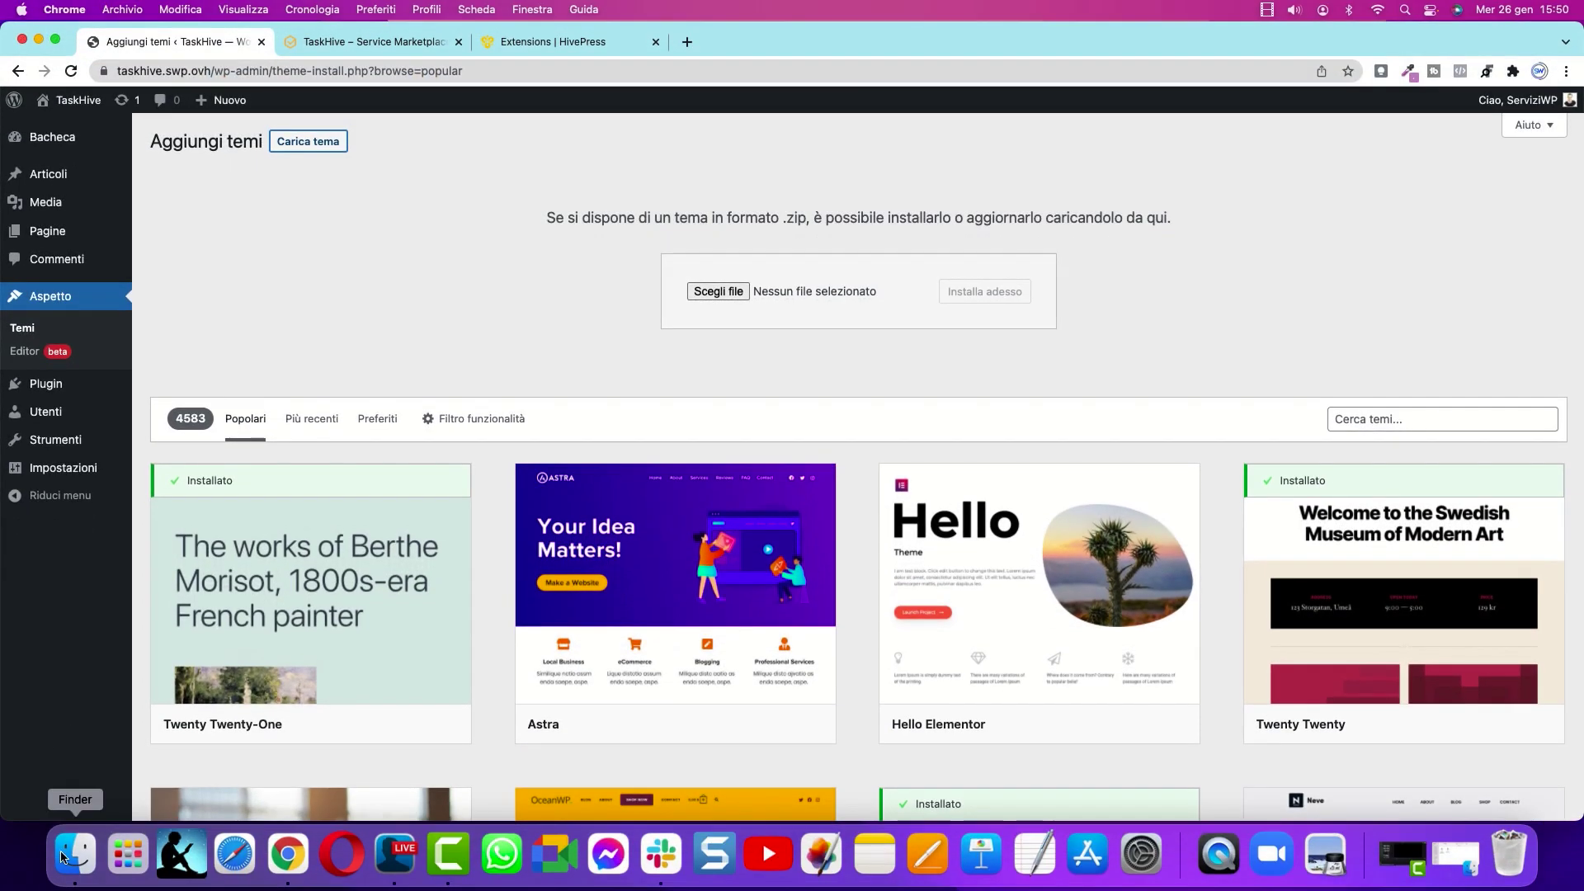
pyautogui.click(62, 856)
pyautogui.moveTo(688, 439); pyautogui.dragTo(730, 291)
pyautogui.click(1008, 296)
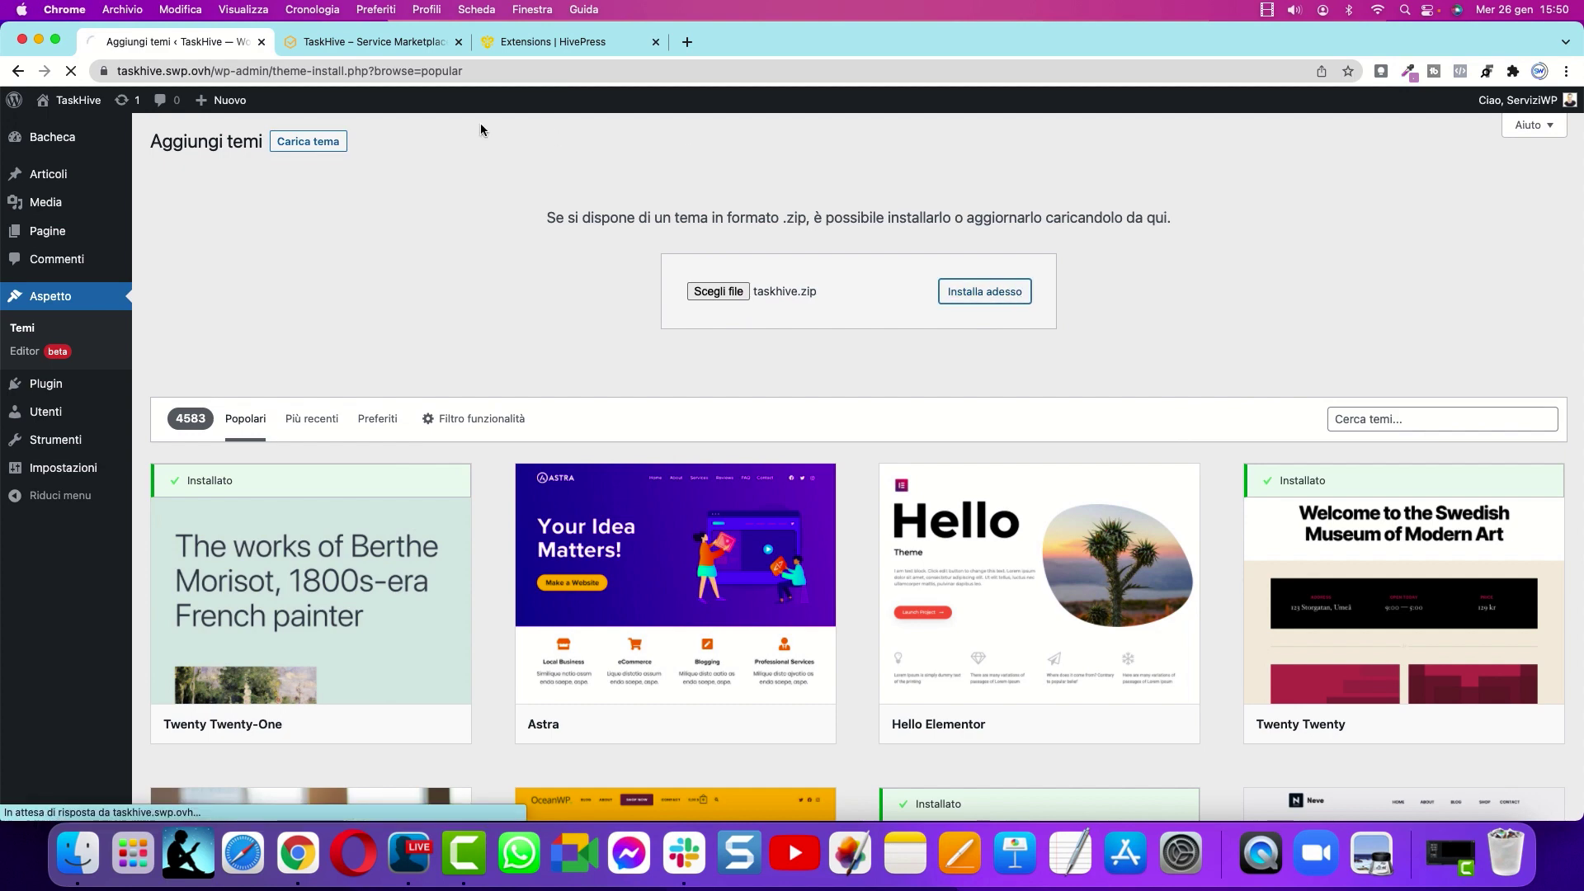
pyautogui.press('ctrl+super+f')
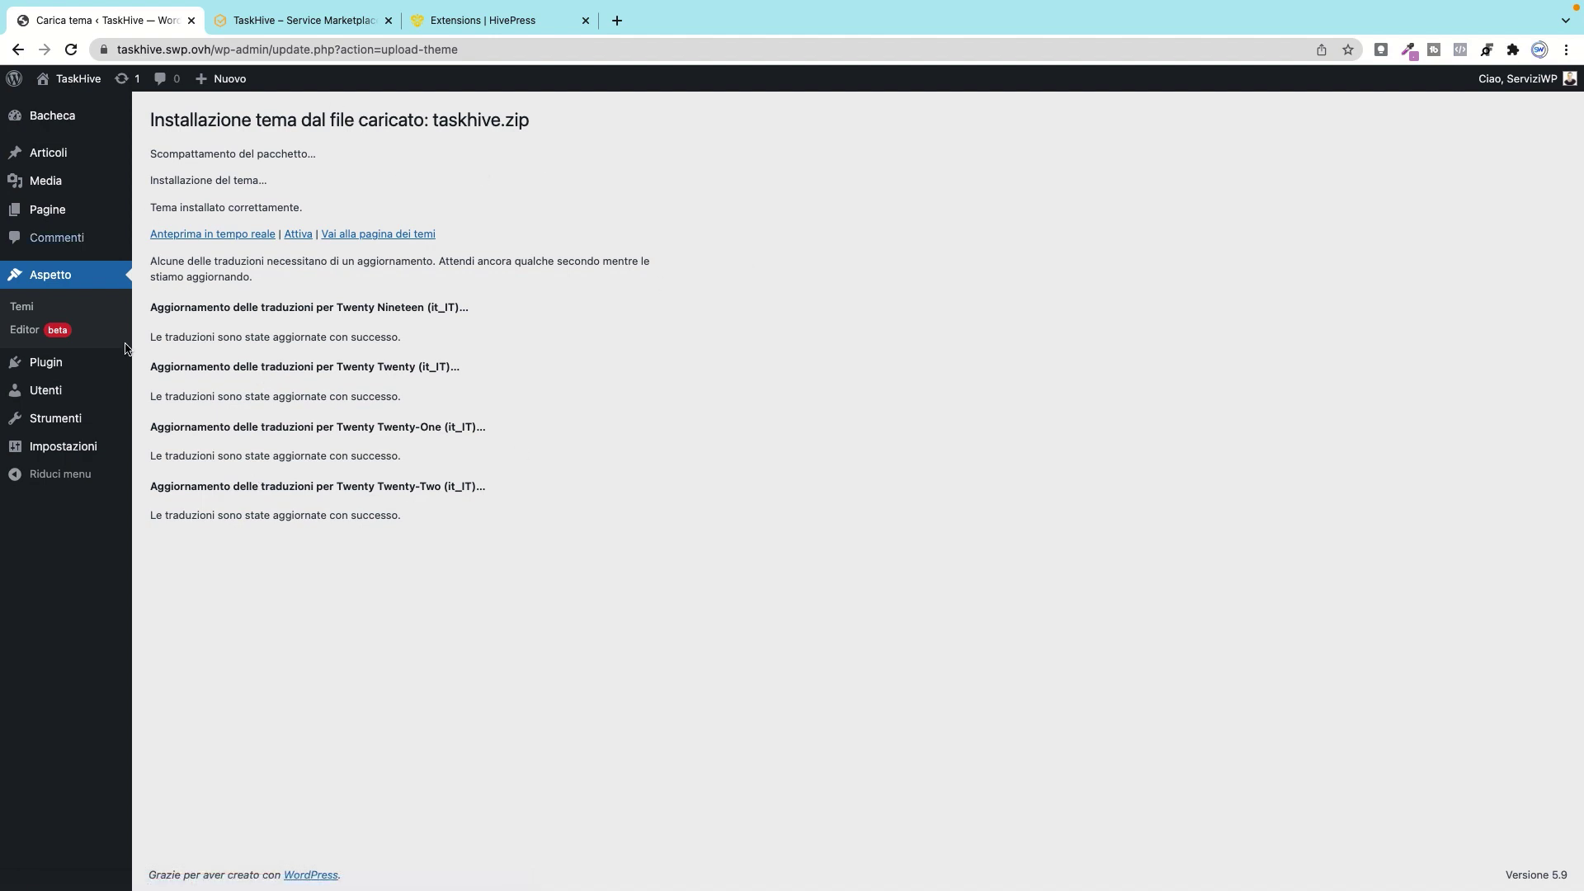
pyautogui.click(298, 237)
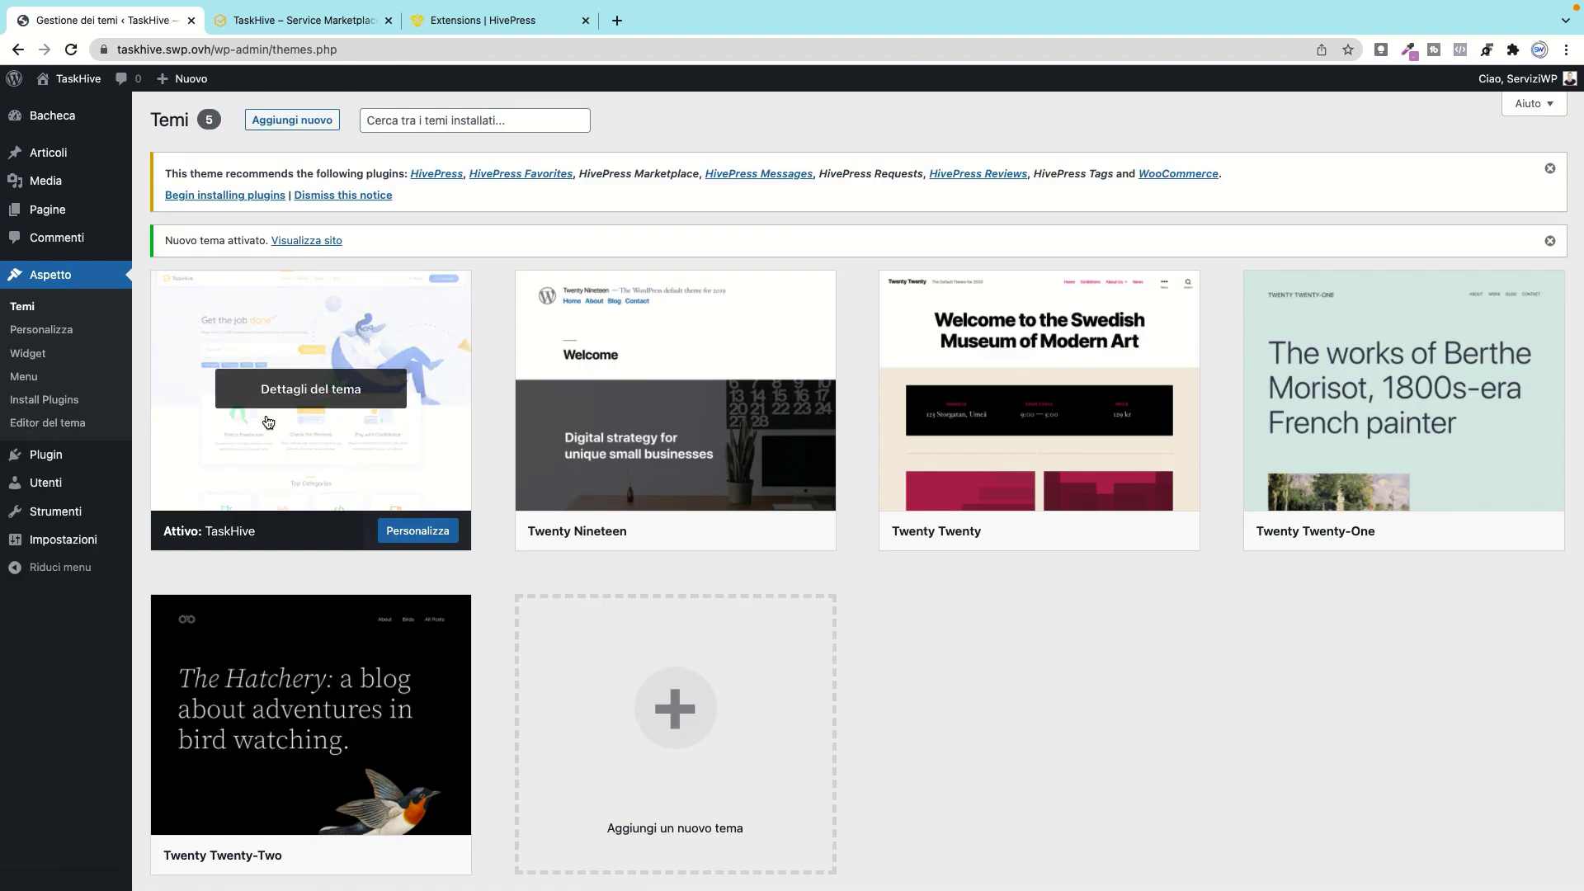
# Step: Open the live site in a new tab, compare it with the HivePress demo, then return to Temi
pyautogui.moveTo(78, 80)
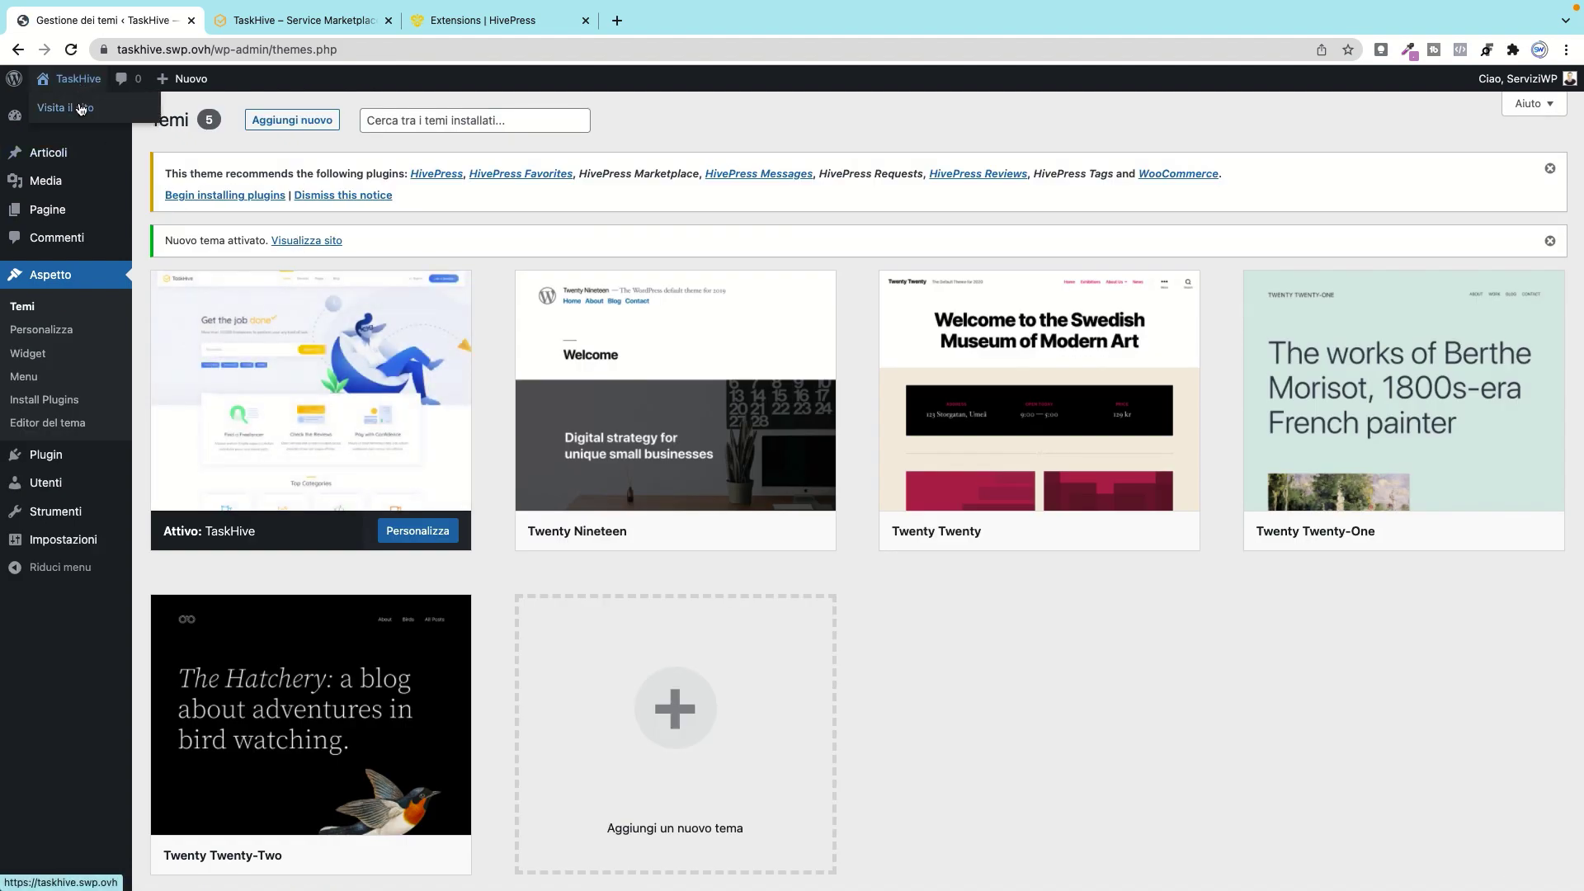
pyautogui.rightClick(79, 107)
pyautogui.press('Escape')
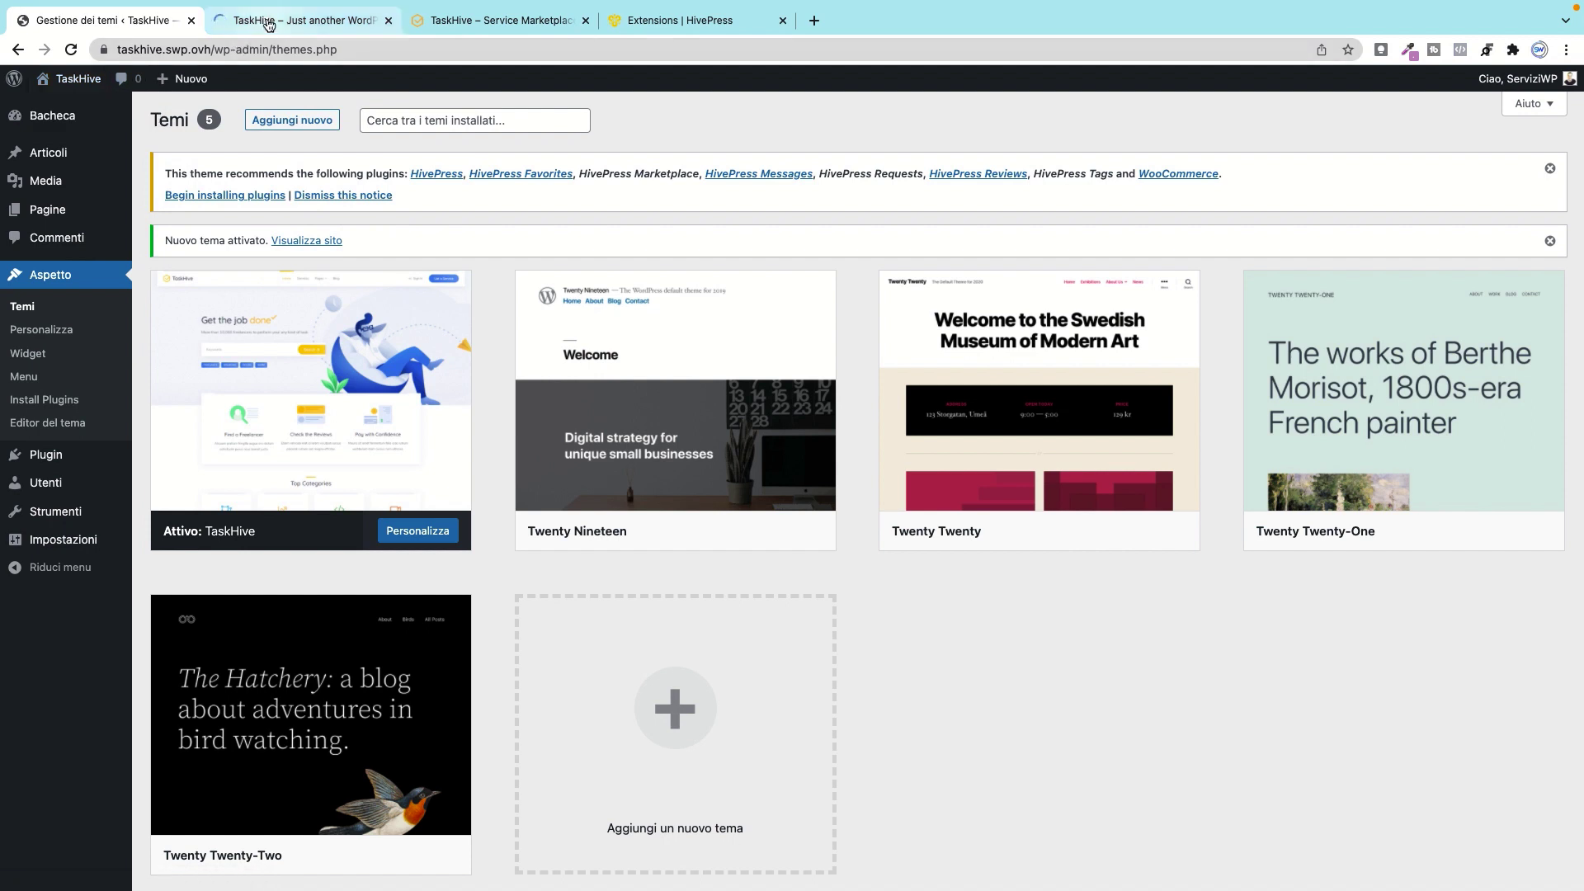
pyautogui.click(272, 20)
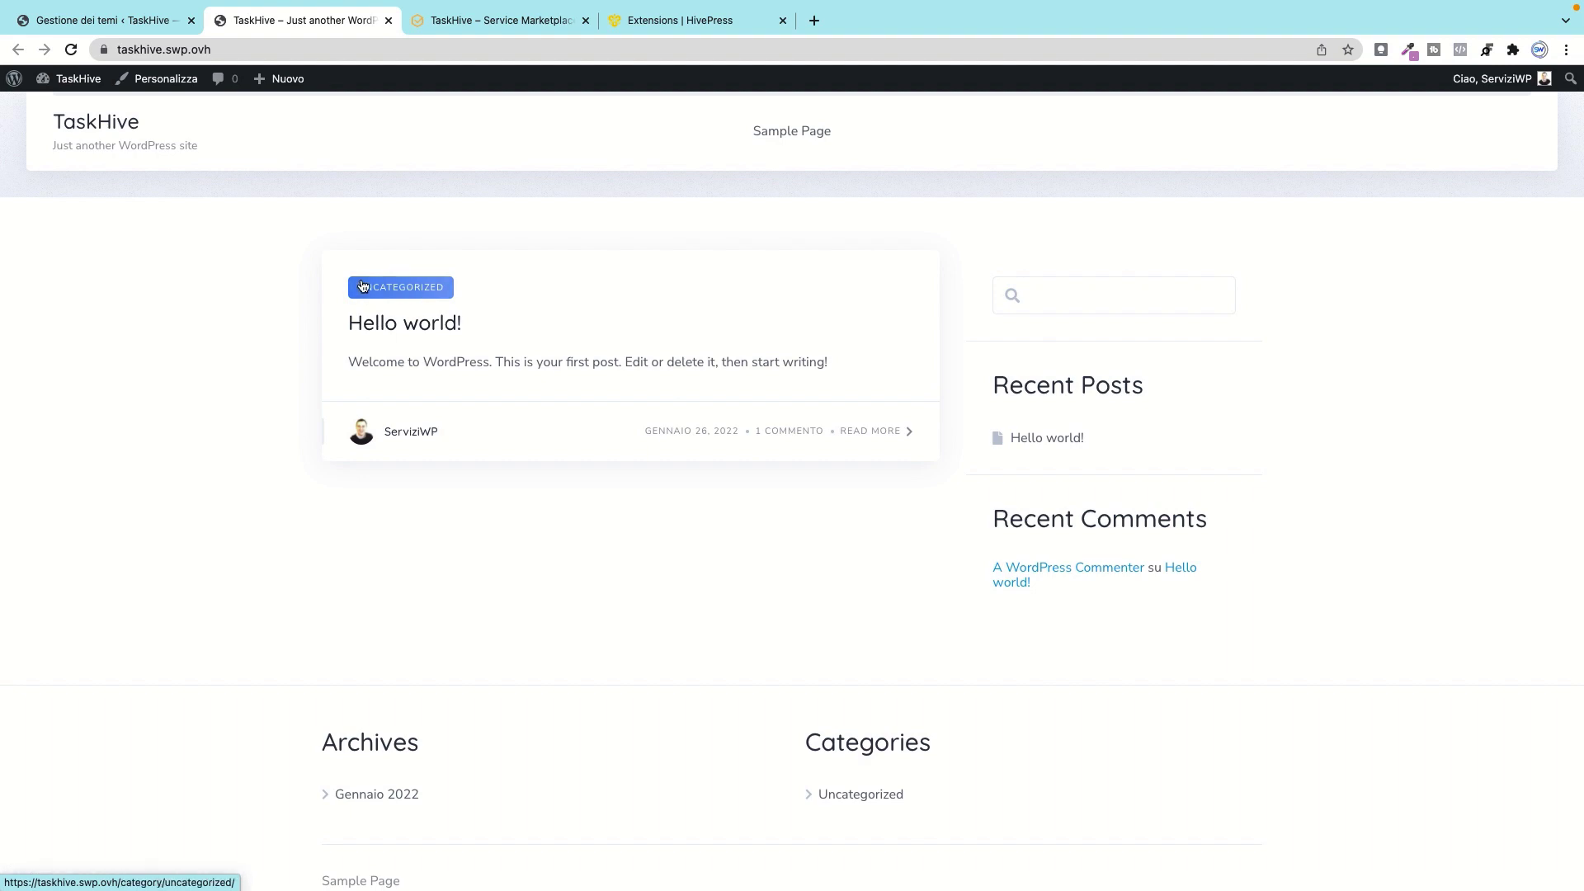
pyautogui.click(493, 19)
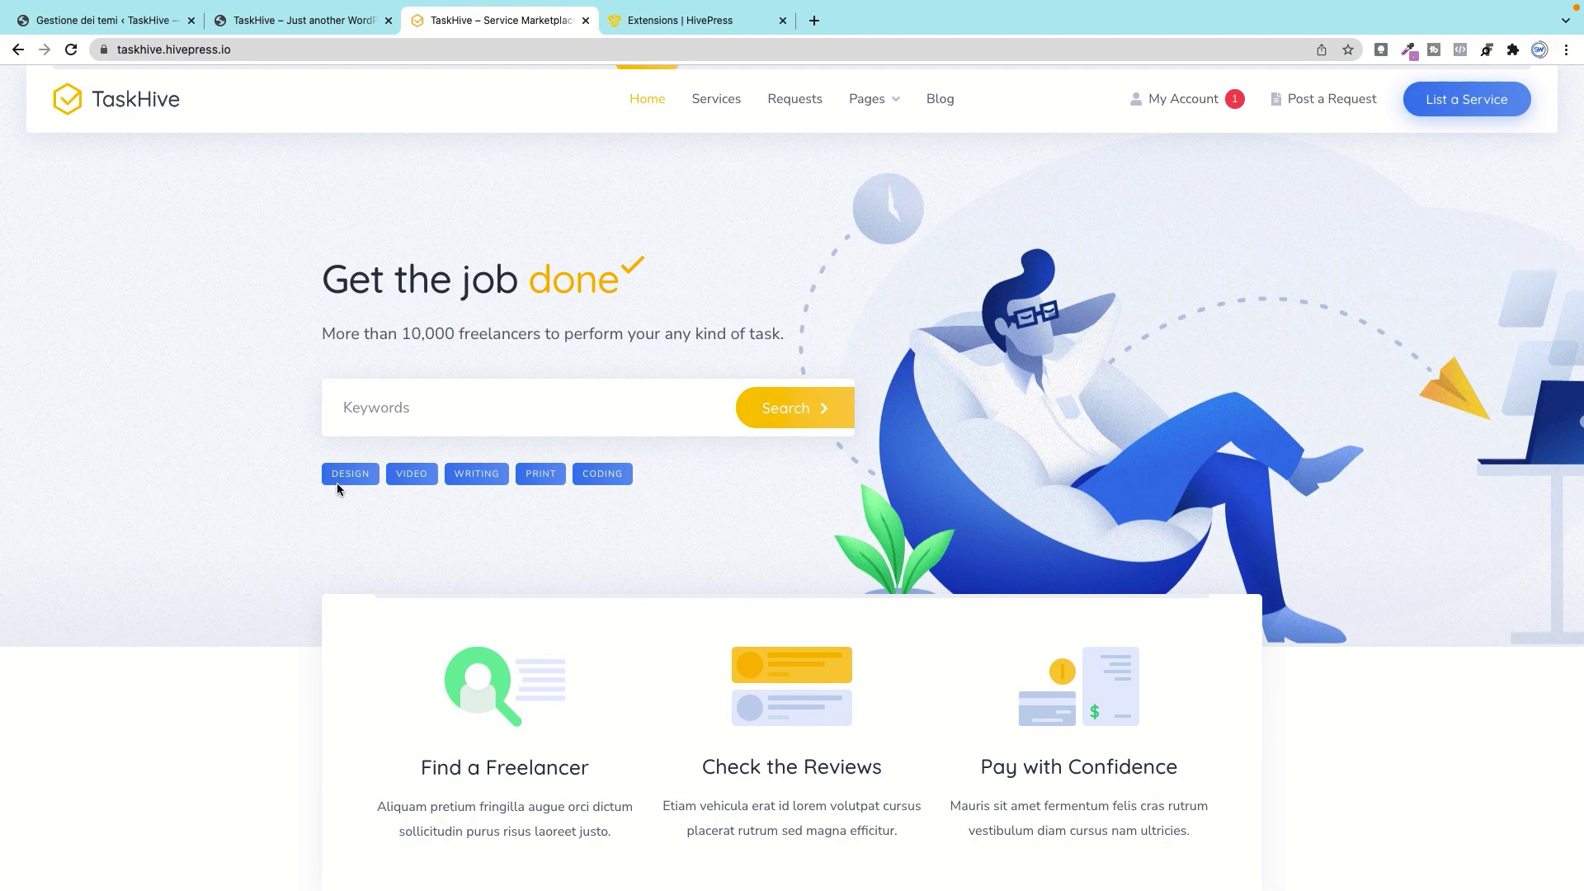
pyautogui.click(139, 25)
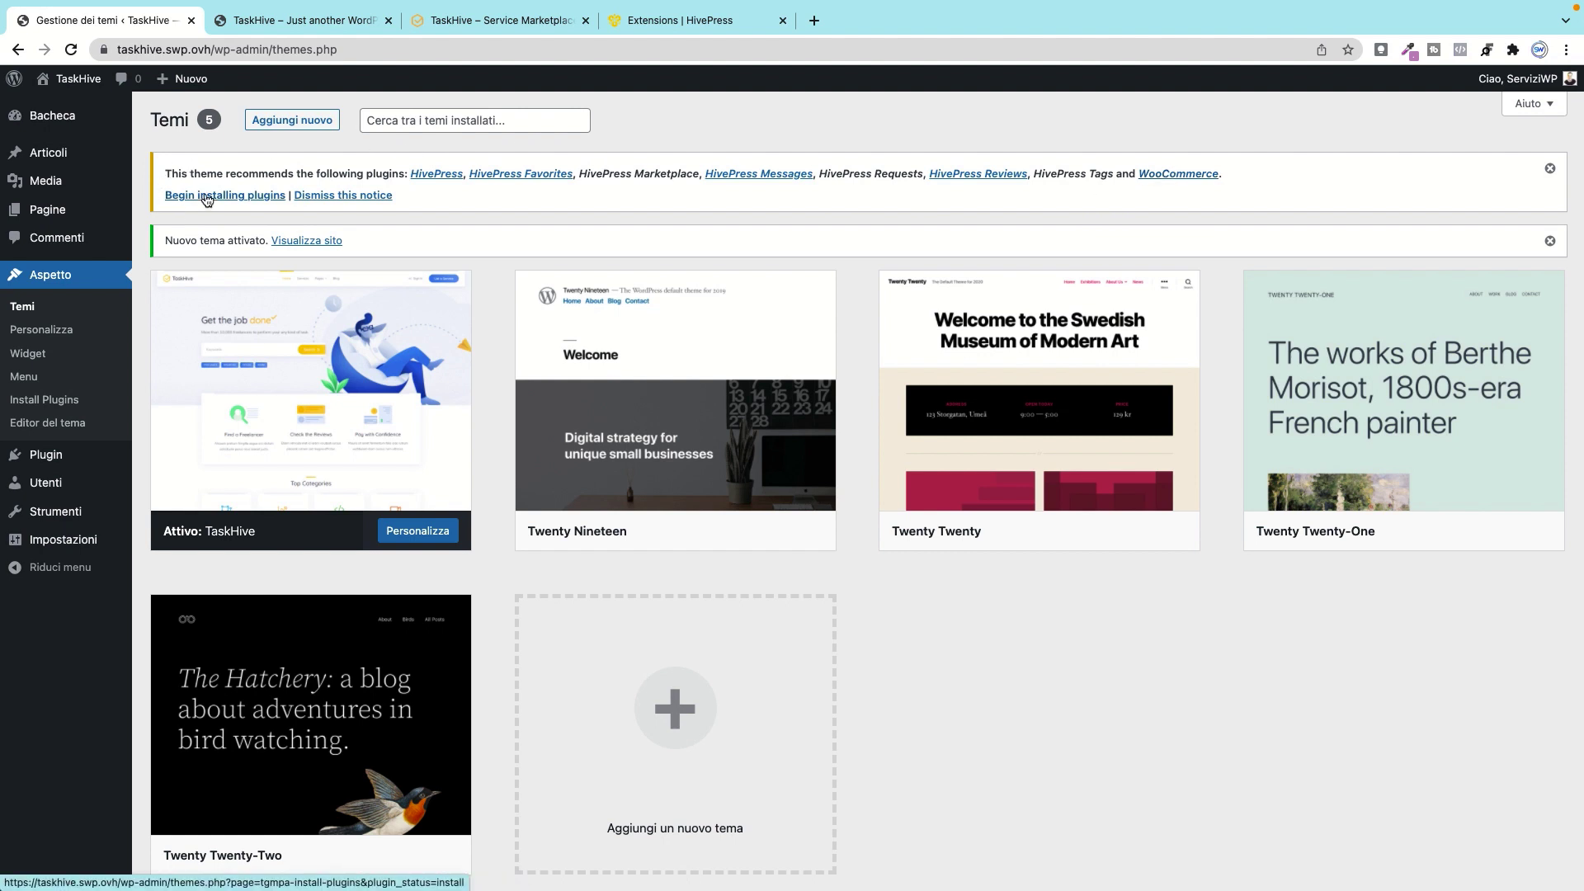
# Step: Bulk-install all eight recommended HivePress plugins and WooCommerce
pyautogui.click(206, 195)
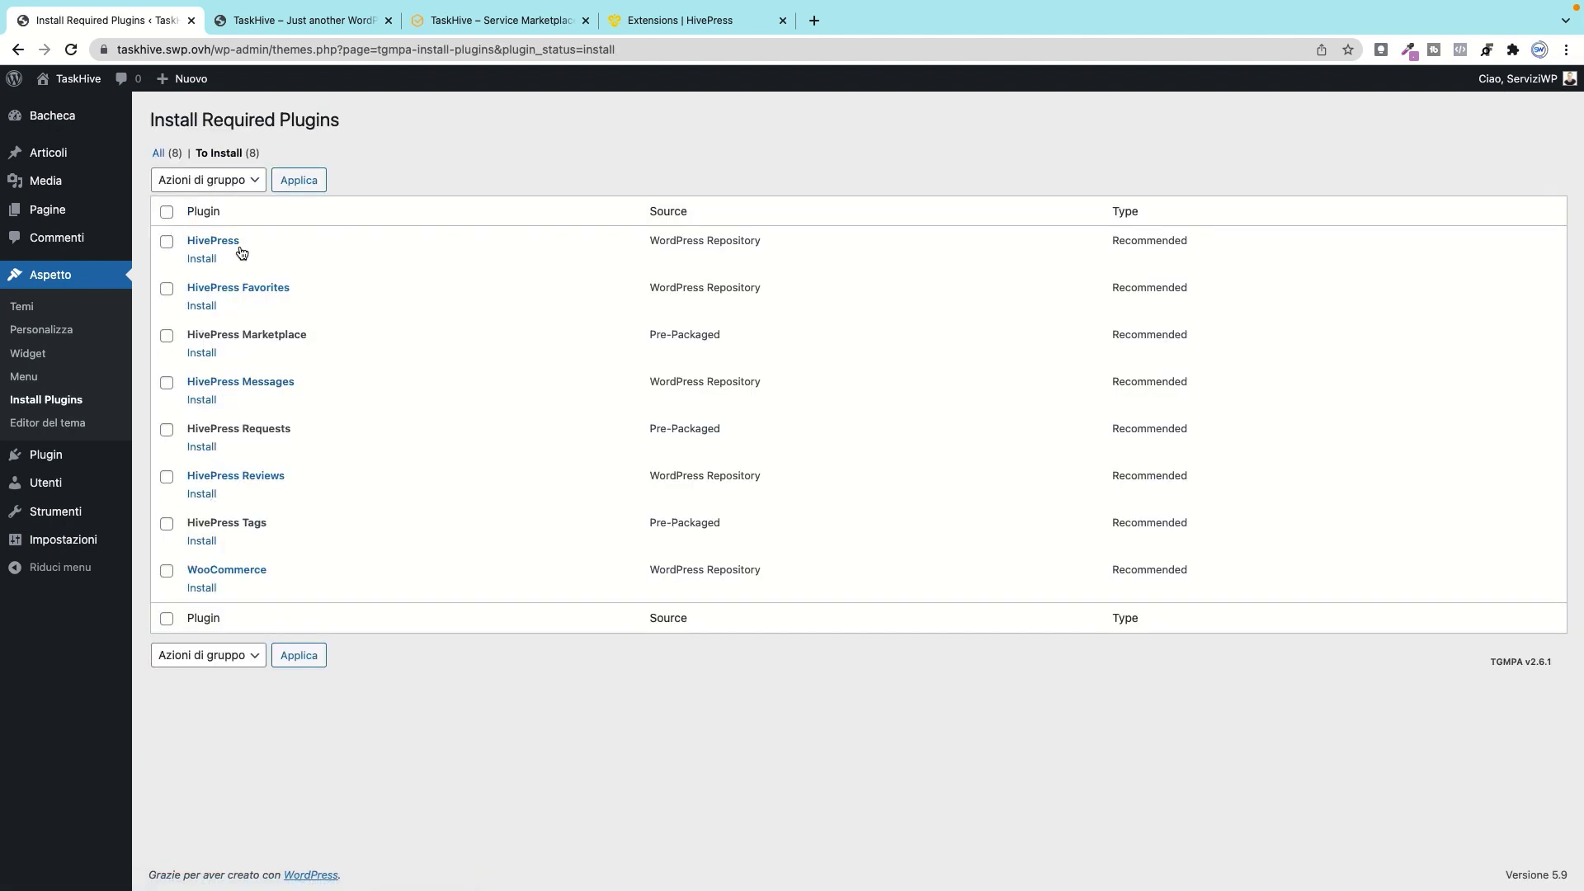
pyautogui.click(167, 213)
pyautogui.click(216, 183)
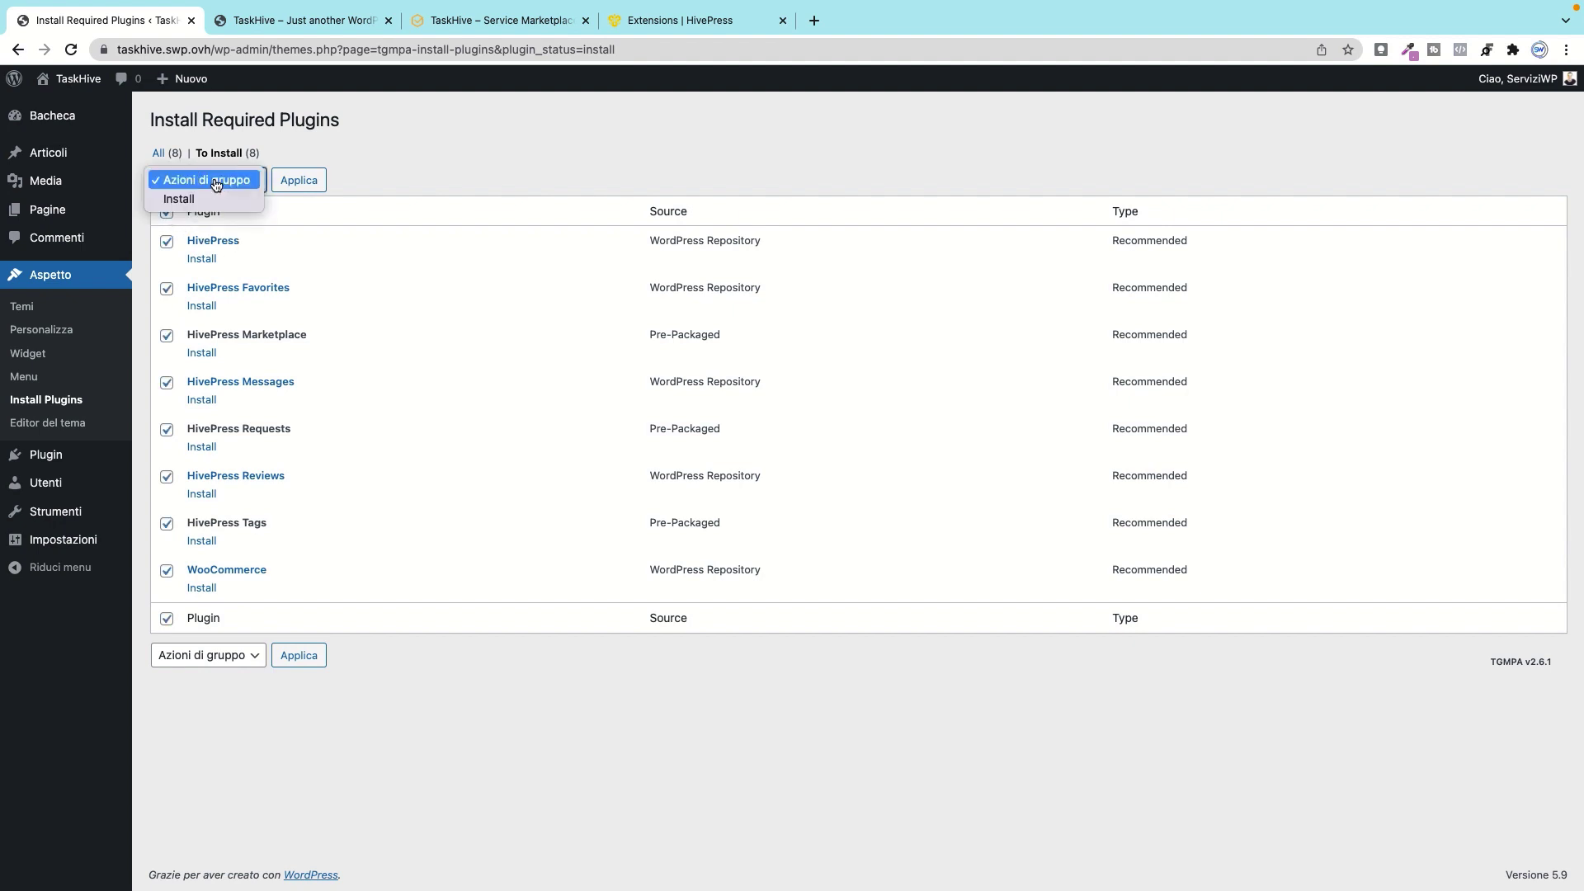
pyautogui.click(239, 200)
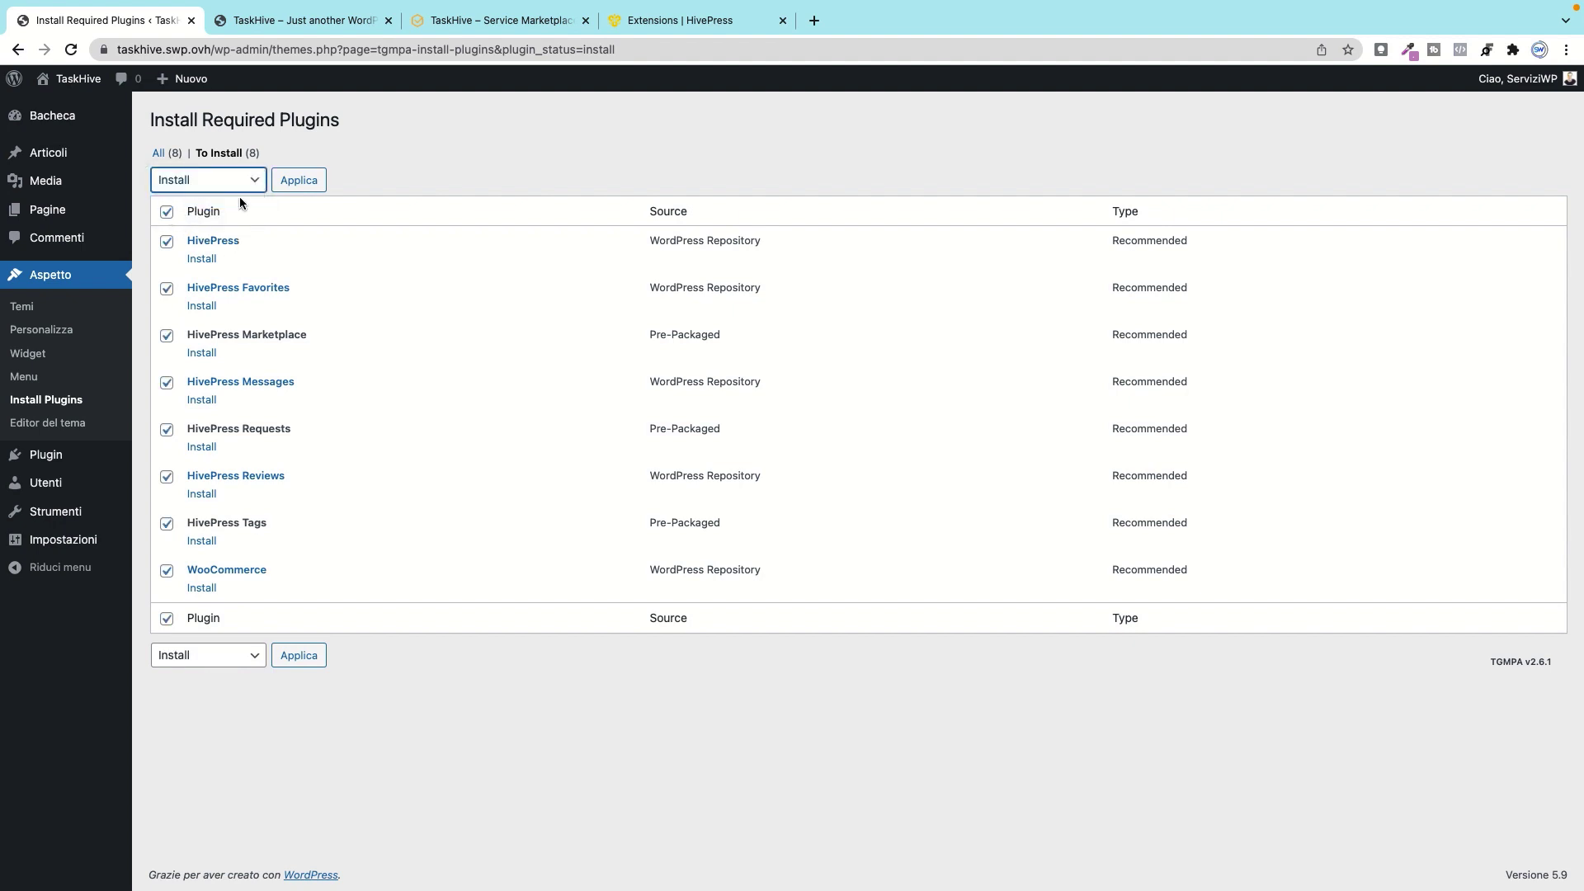
pyautogui.click(297, 182)
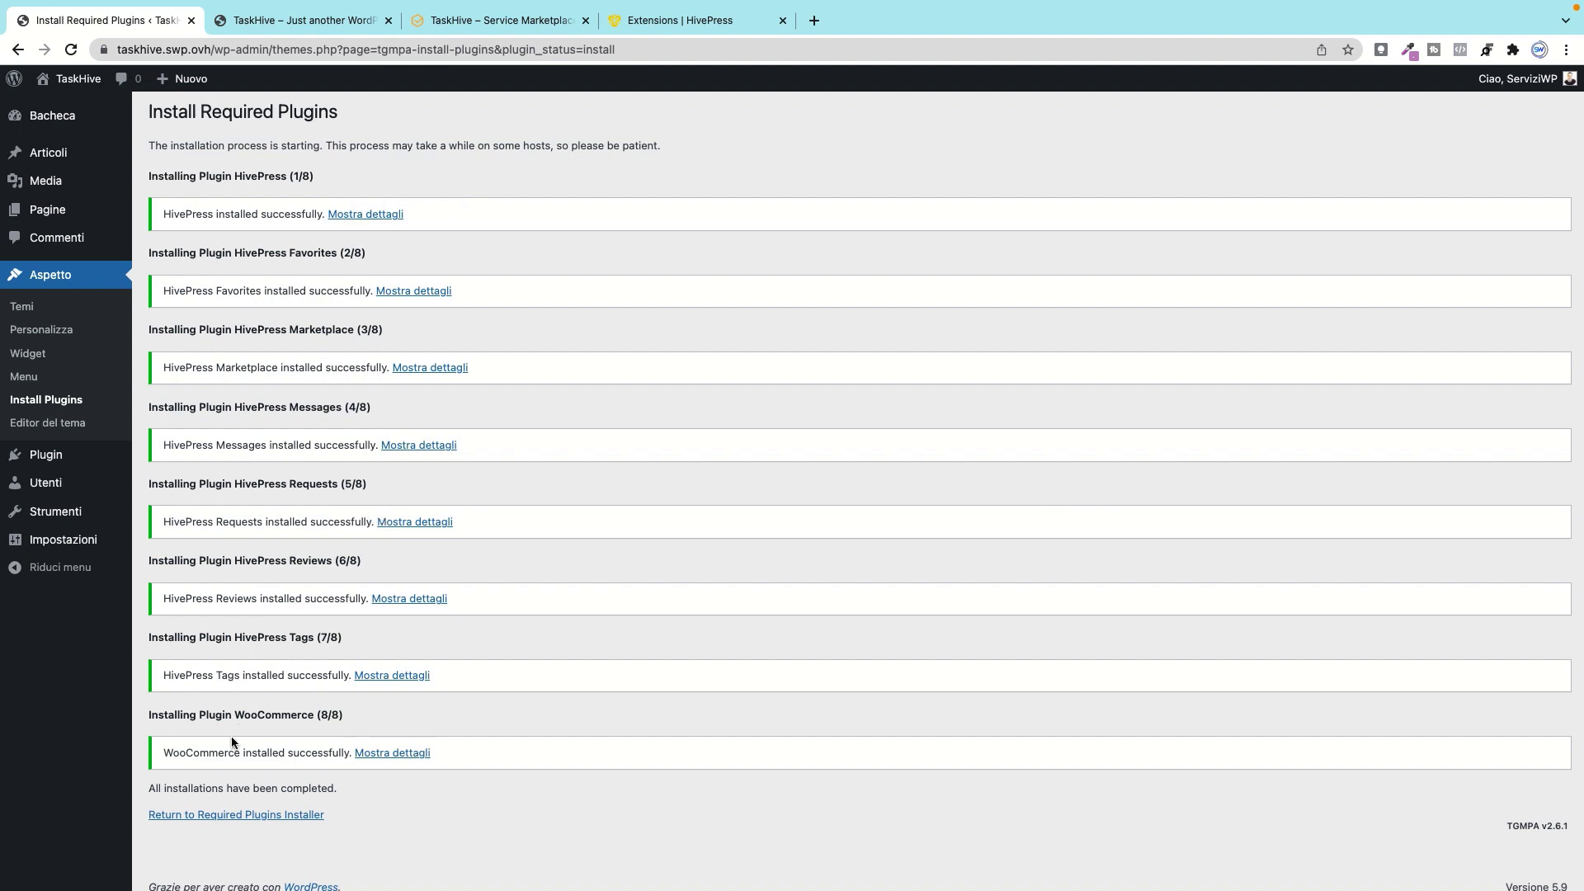
# Step: Back in the required plugins list, bulk-activate all eight installed plugins
pyautogui.click(258, 816)
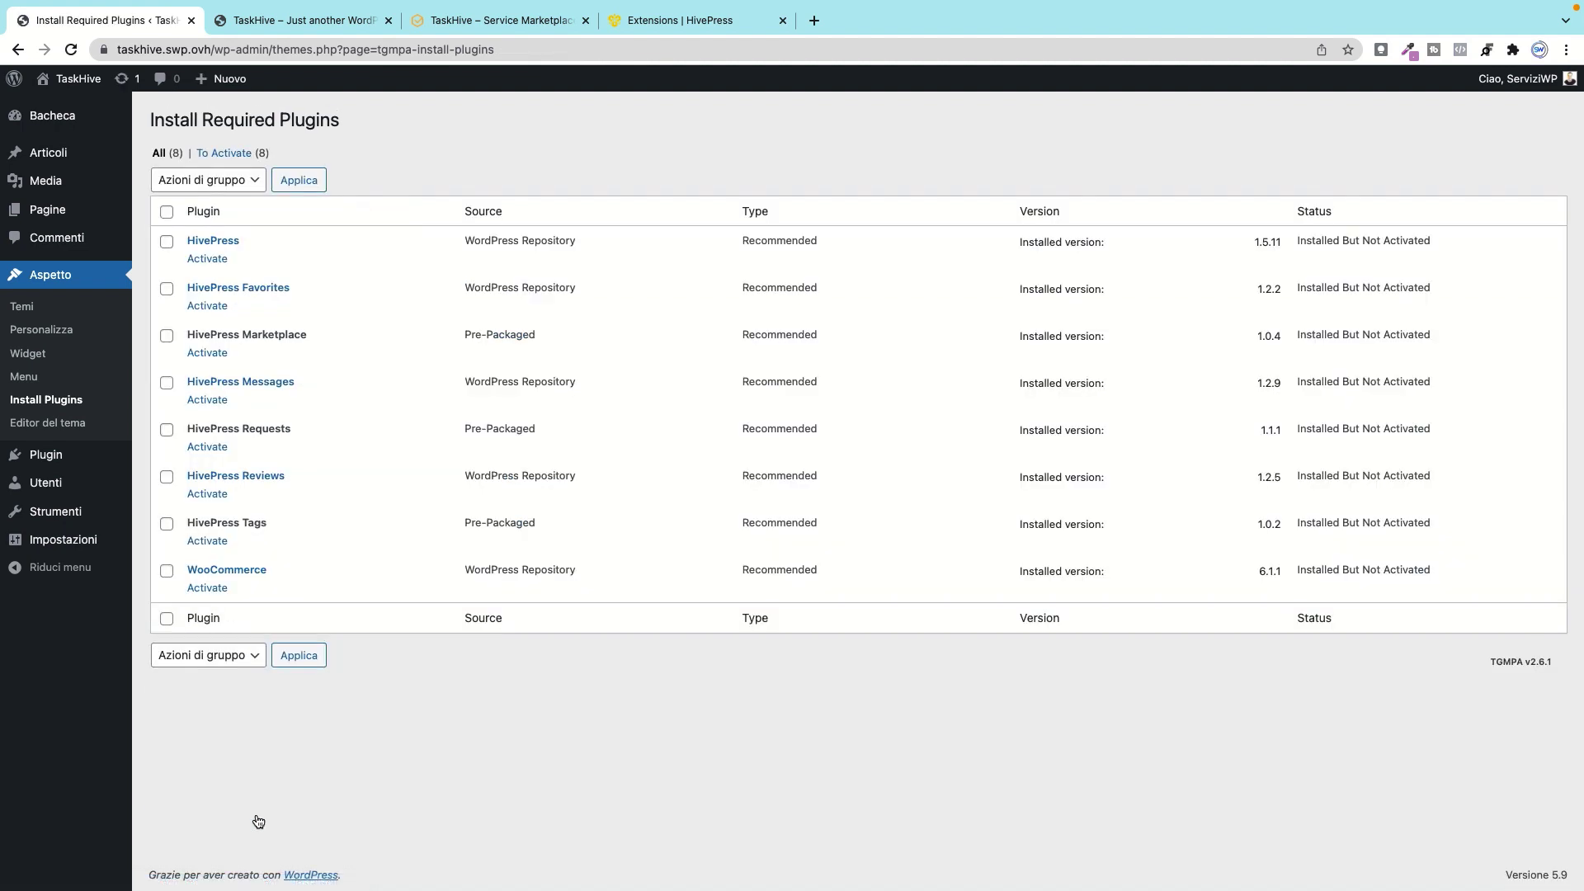
pyautogui.click(167, 212)
pyautogui.click(245, 189)
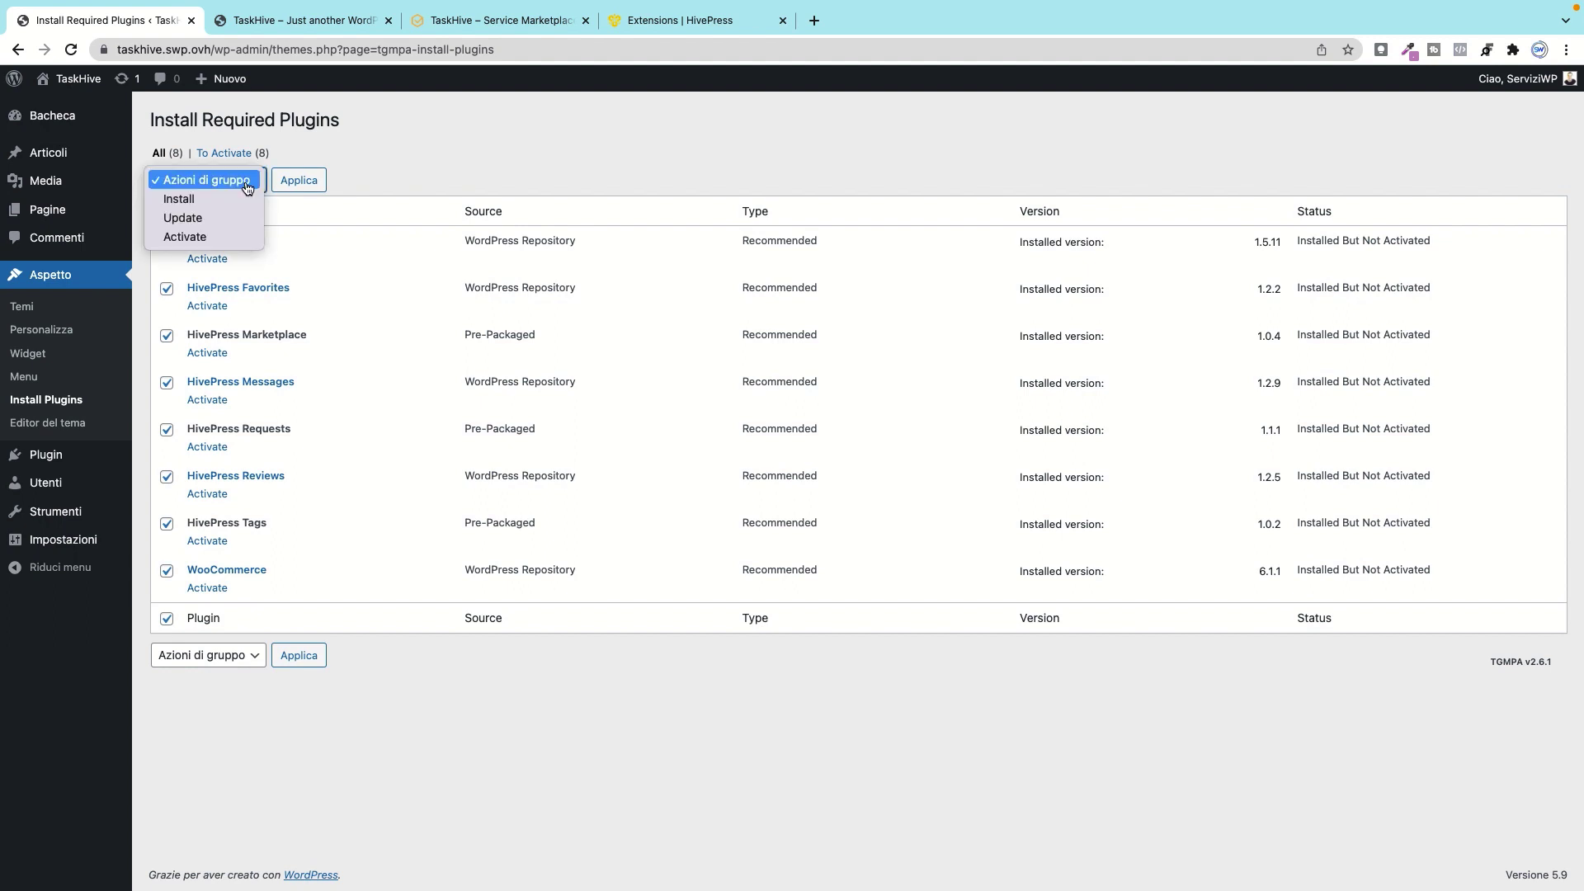
pyautogui.click(198, 239)
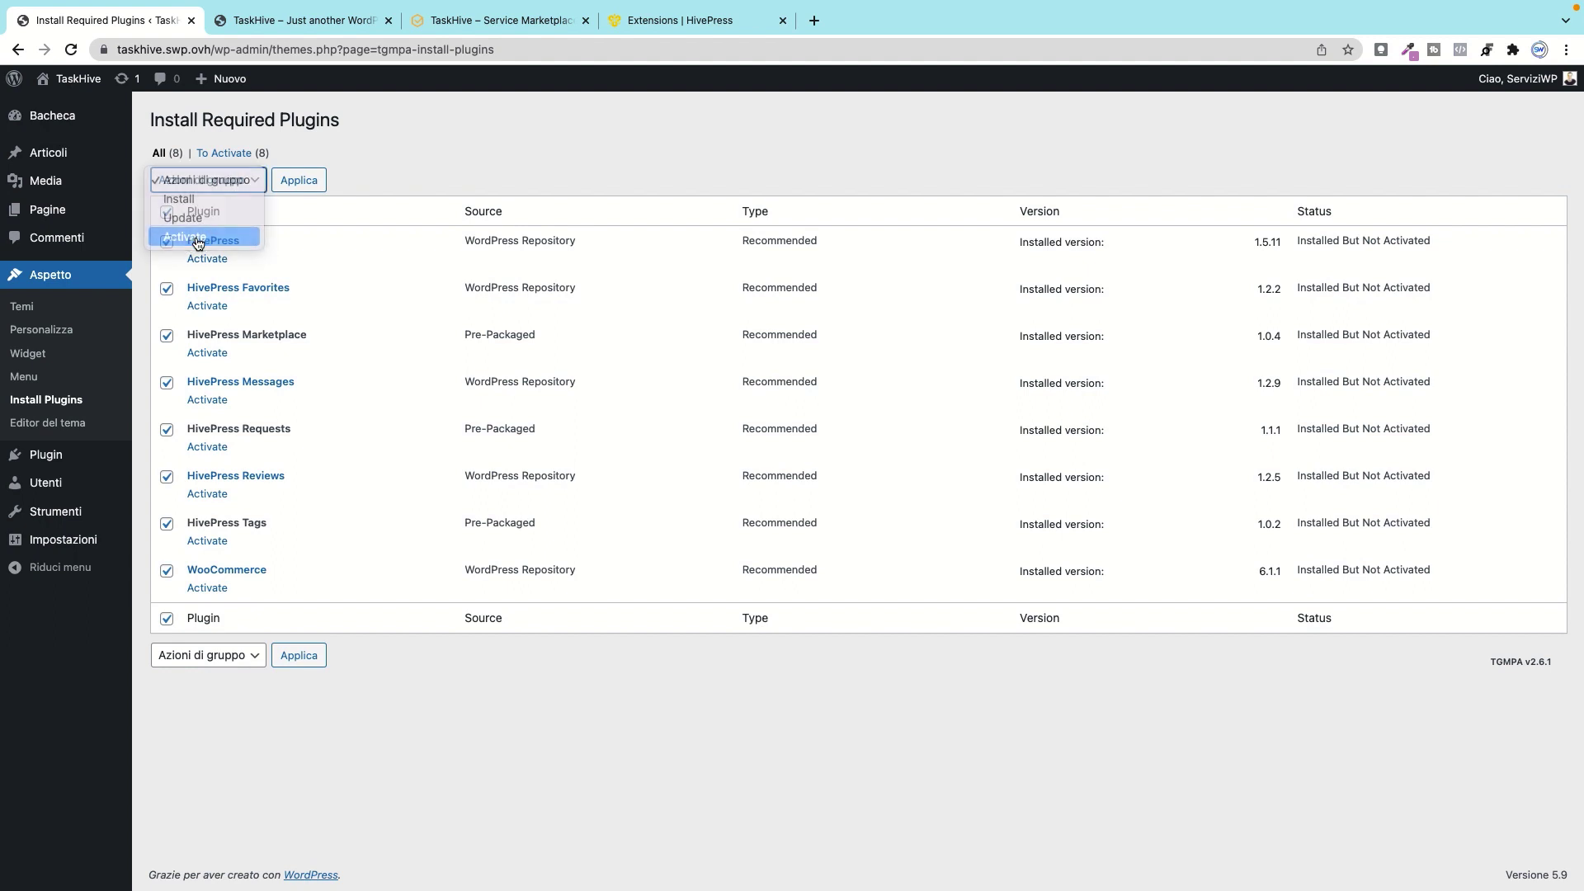
pyautogui.click(303, 185)
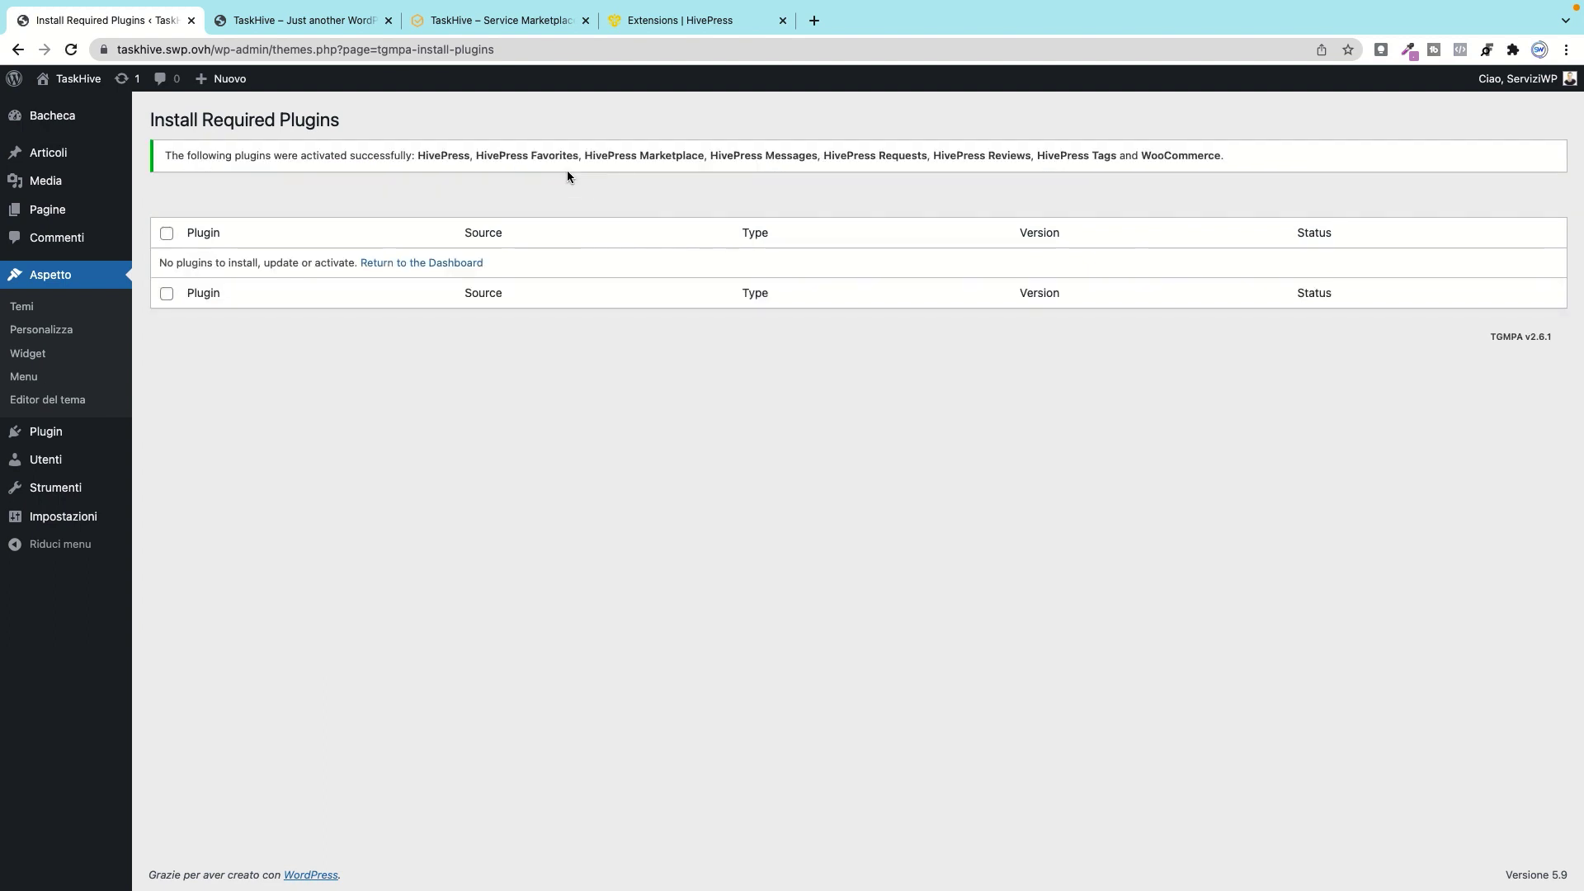
pyautogui.moveTo(46, 432)
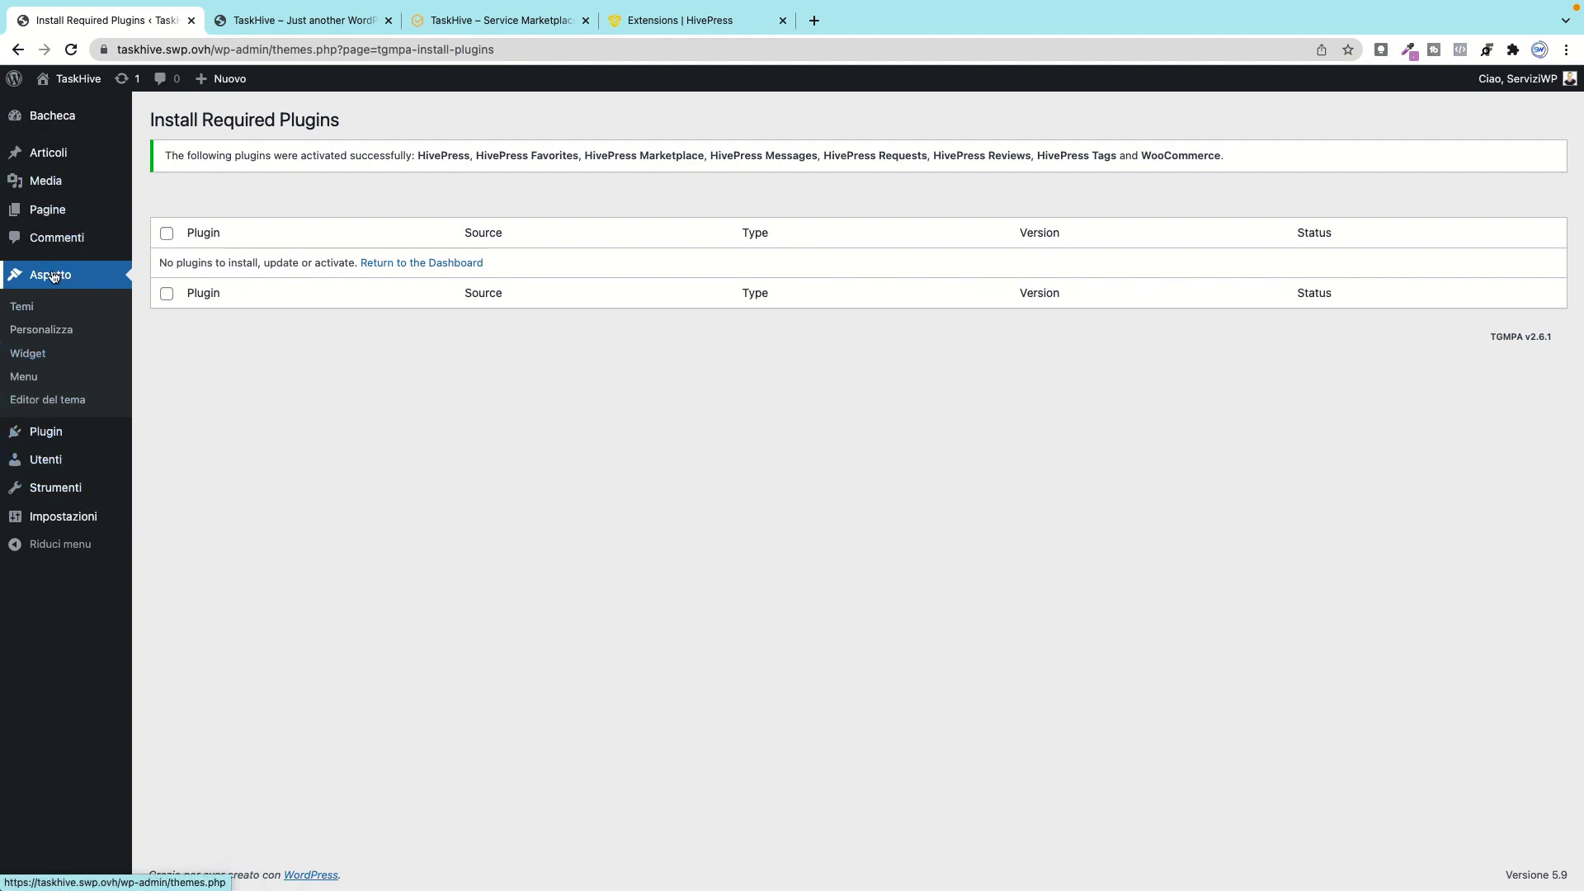
pyautogui.moveTo(51, 527)
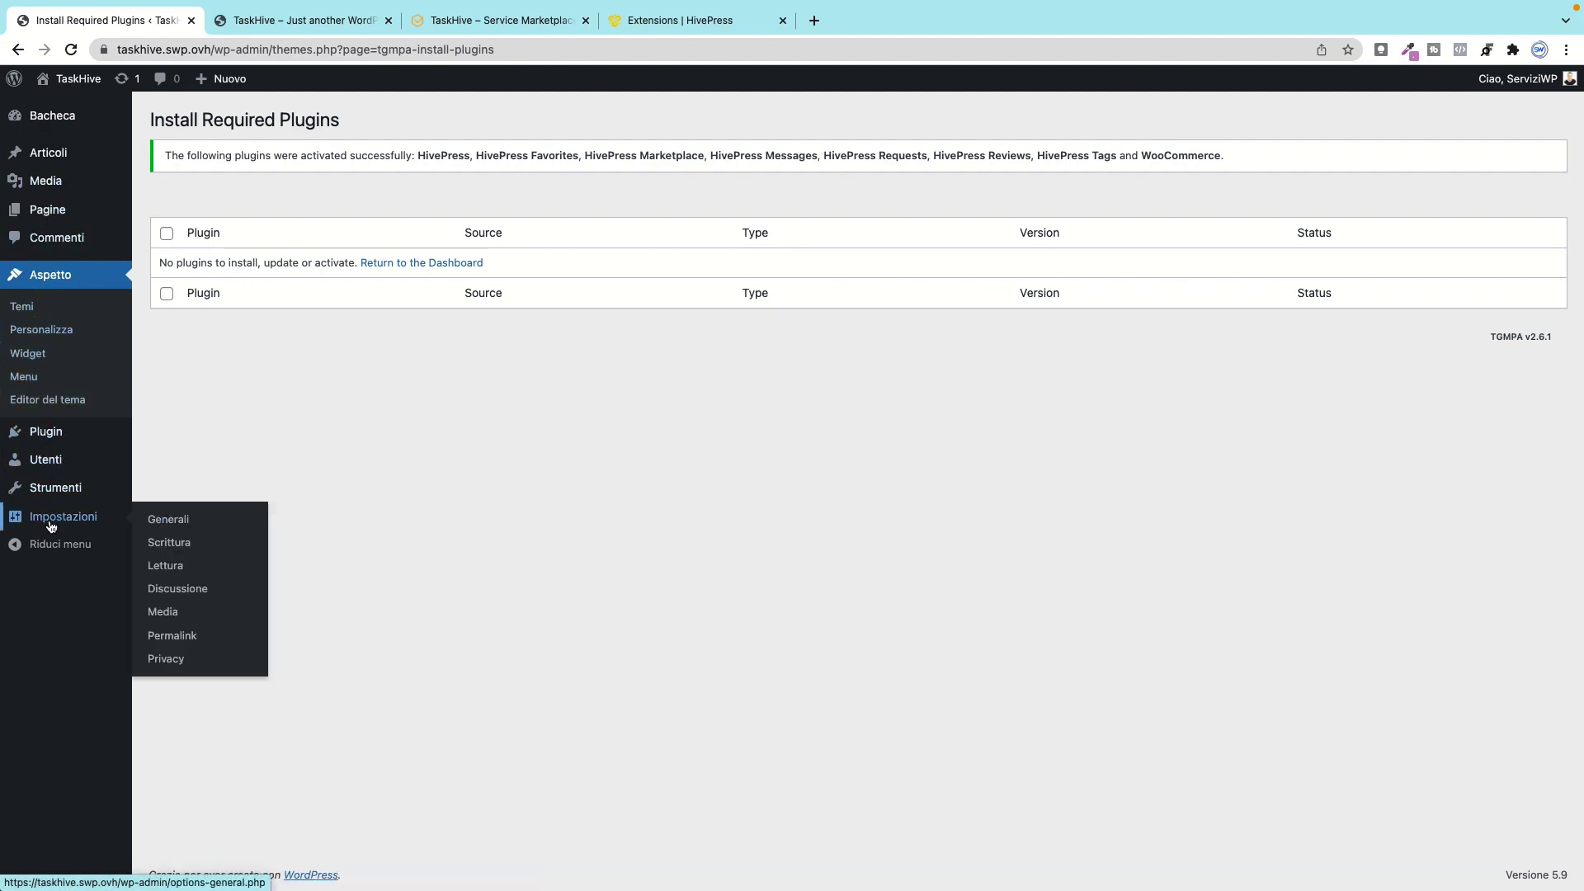
# Step: Return to the Dashboard, skip the WooCommerce store details and decline usage tracking
pyautogui.click(438, 264)
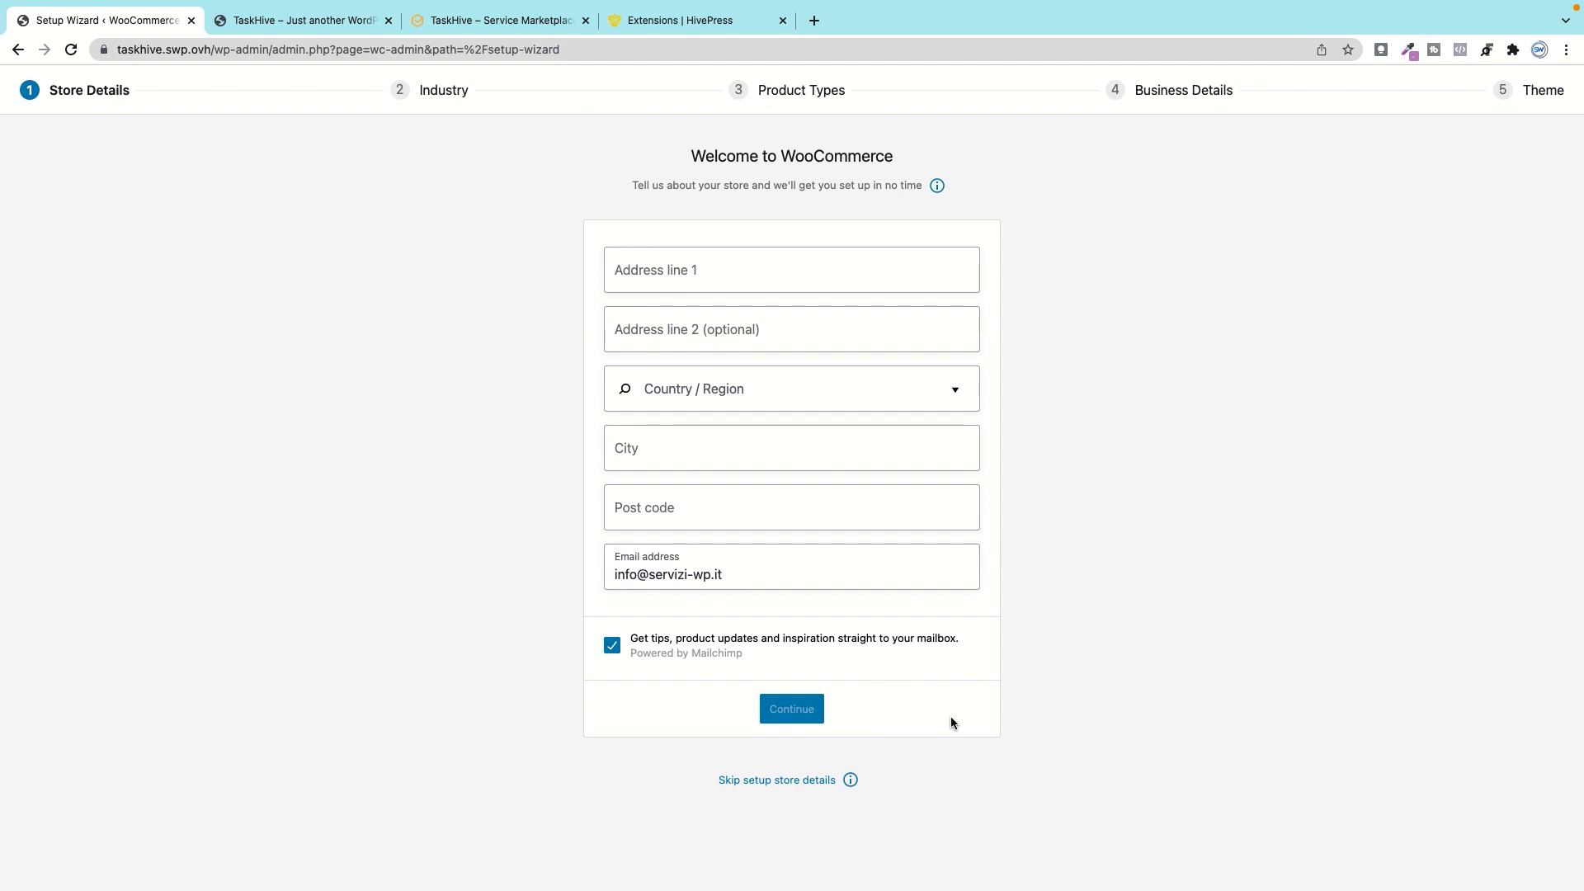
pyautogui.click(775, 780)
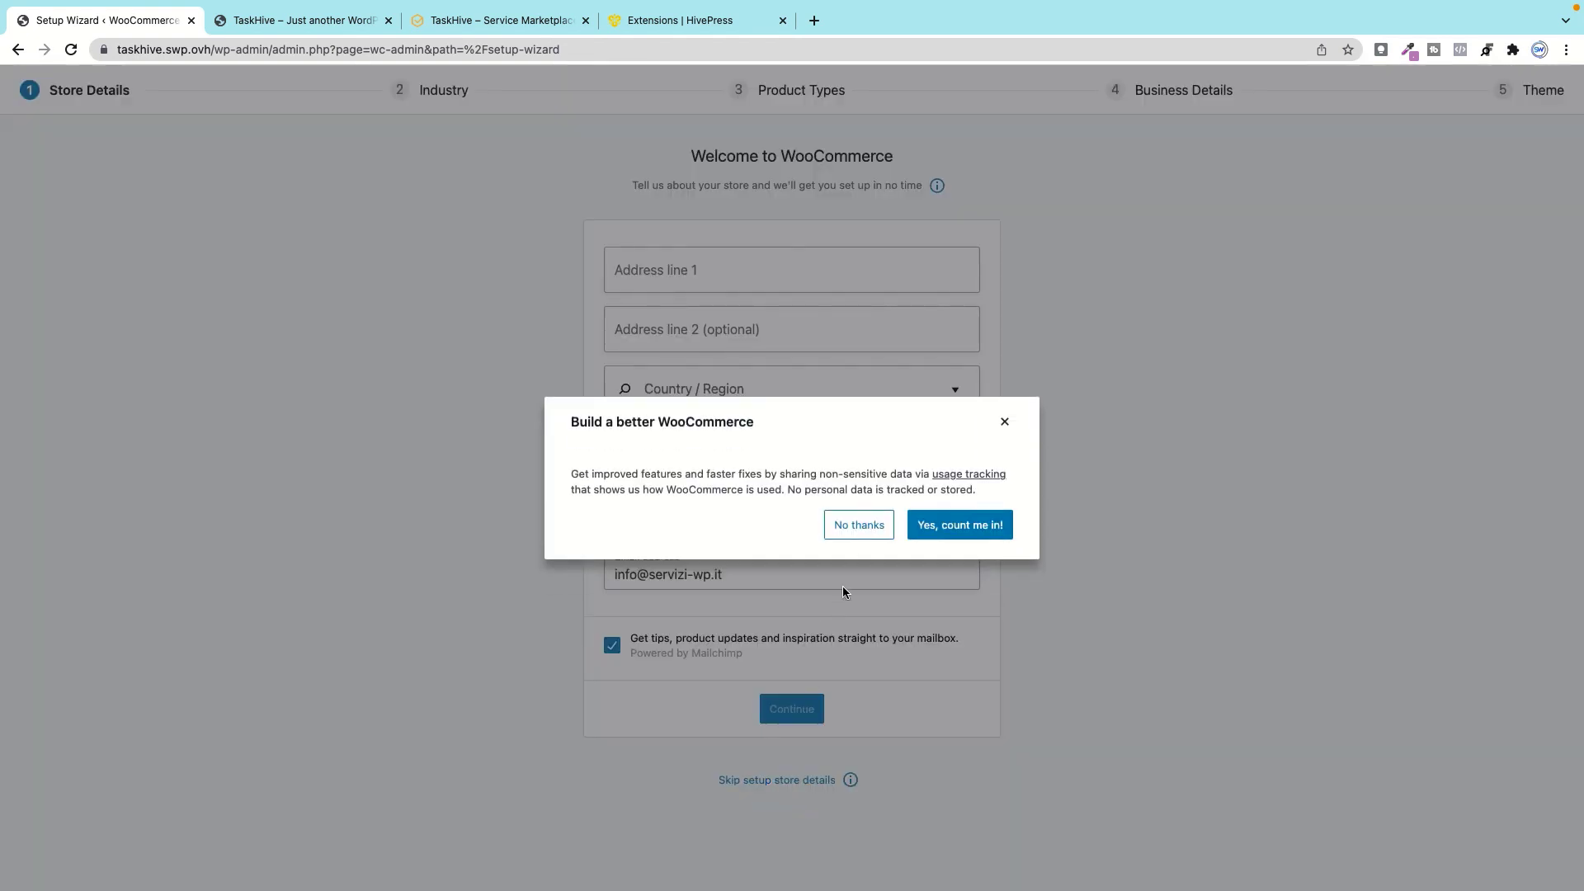
pyautogui.click(850, 524)
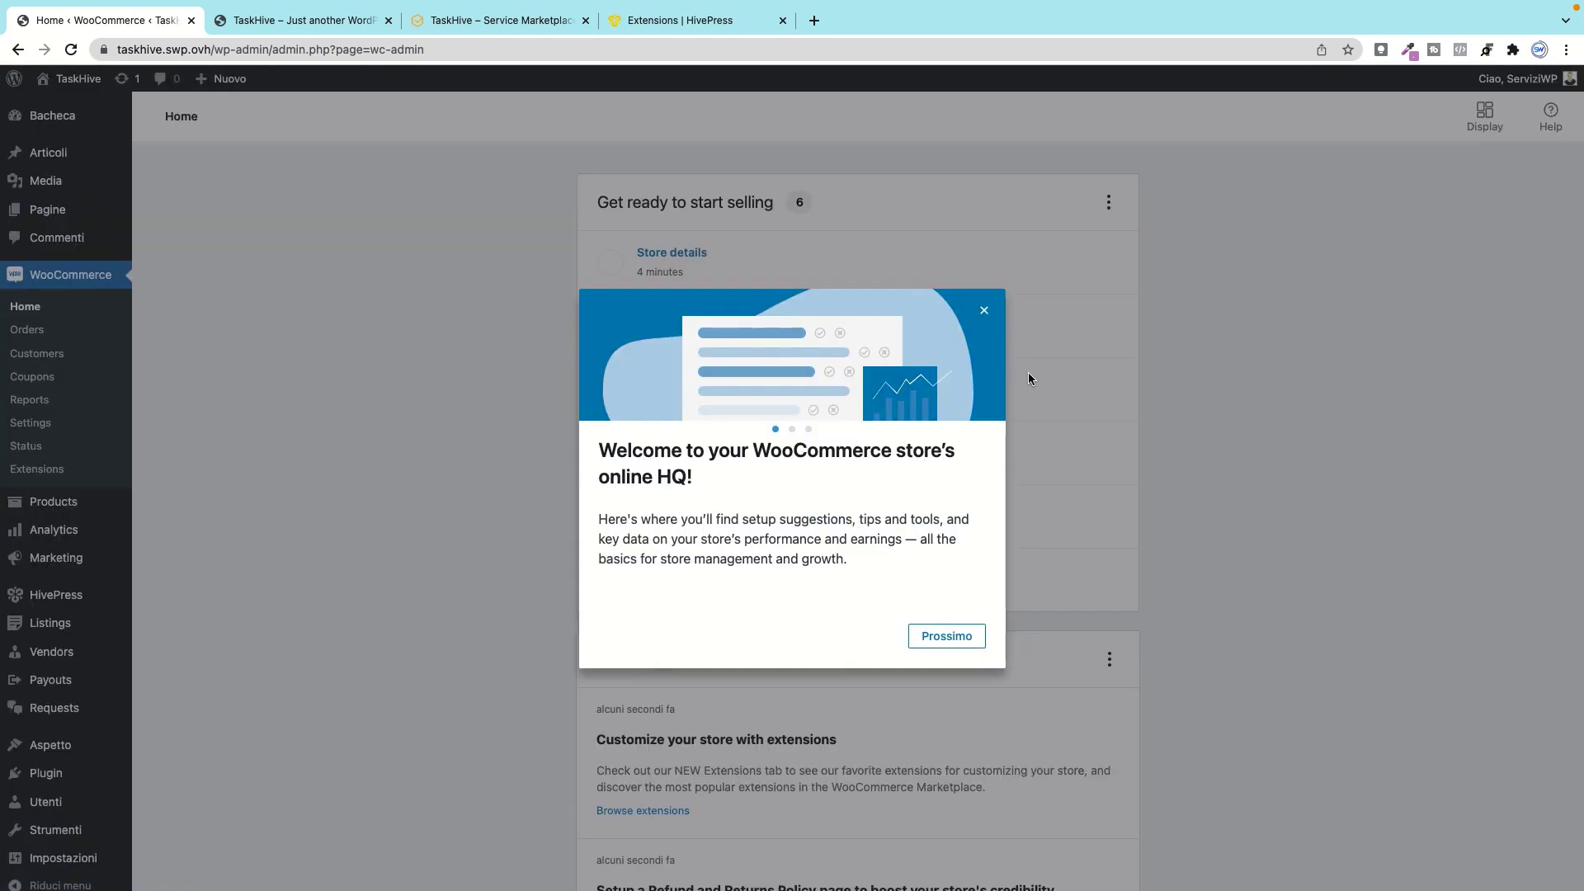
# Step: Dismiss the WooCommerce welcome message on the WooCommerce Home page
pyautogui.click(984, 311)
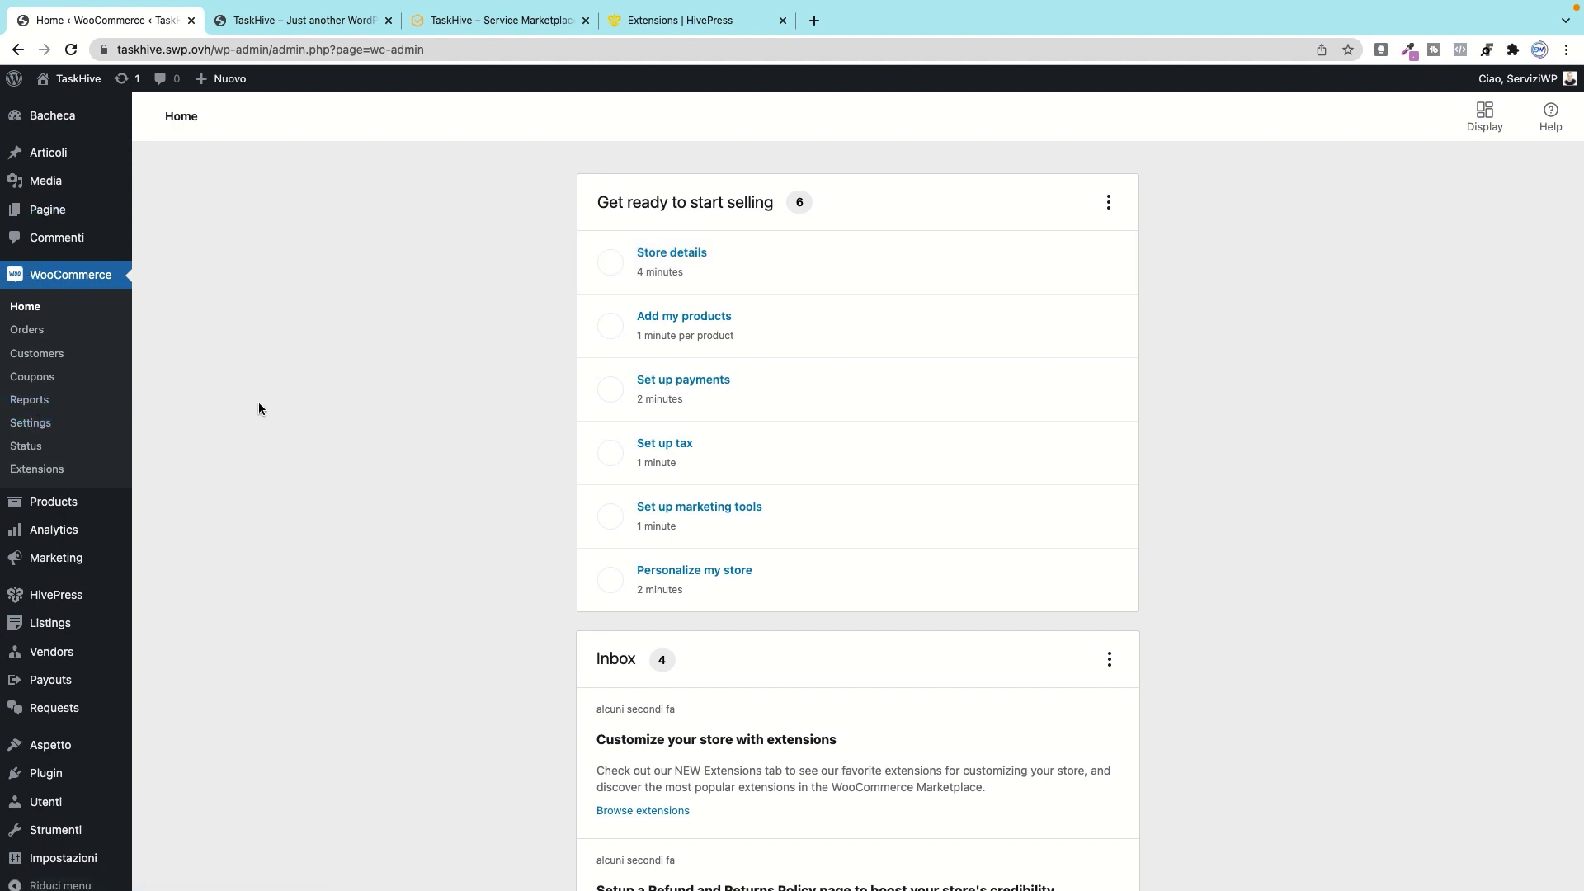
pyautogui.scroll(-3, 247, 407)
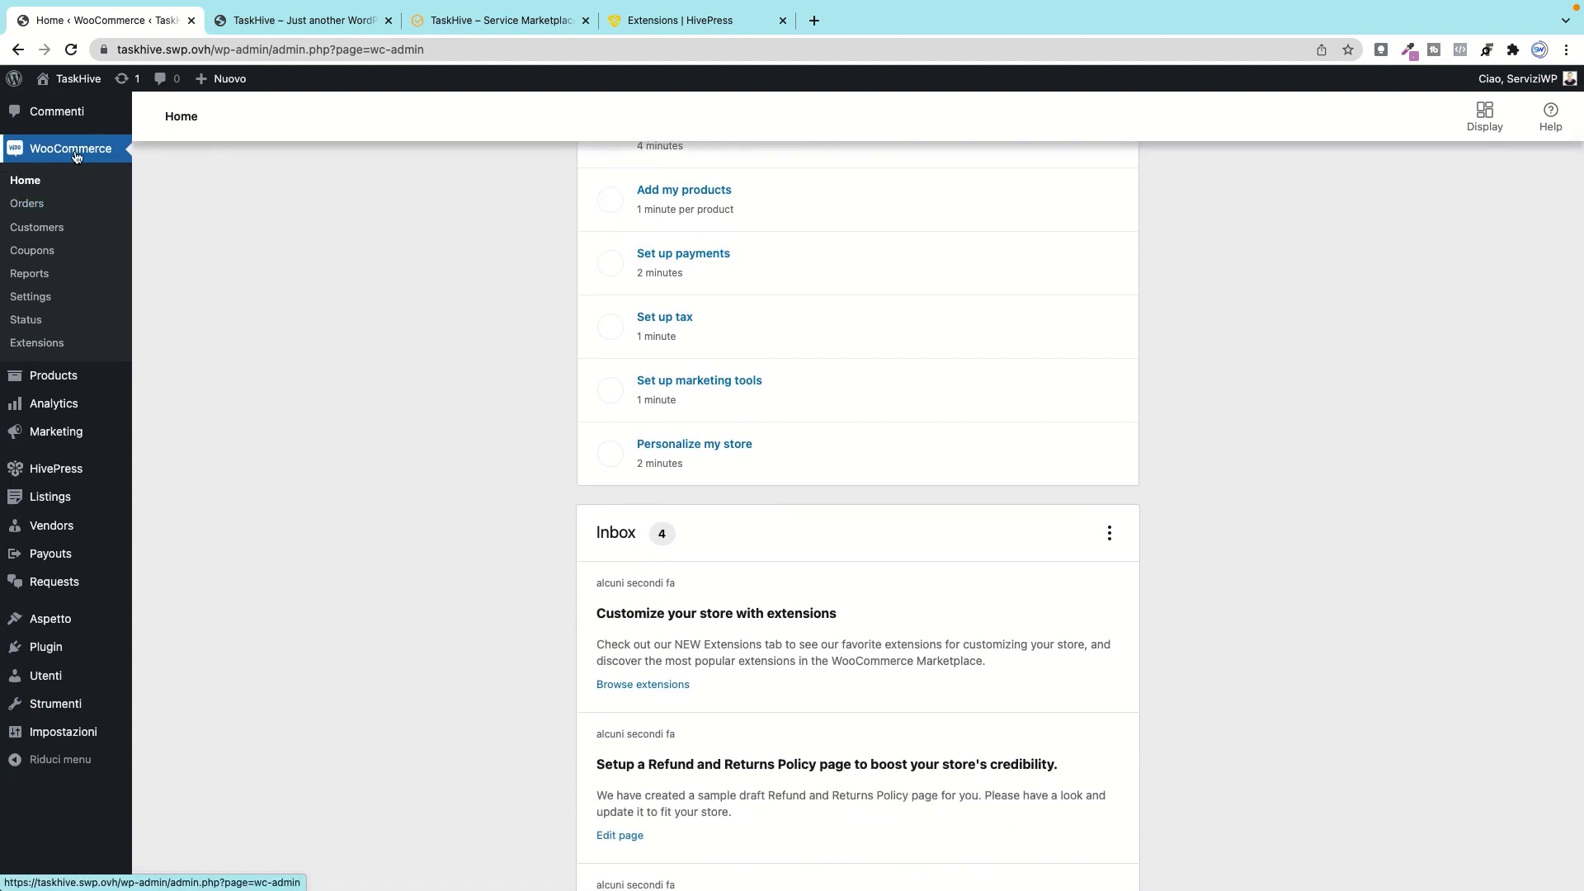
pyautogui.moveTo(55, 479)
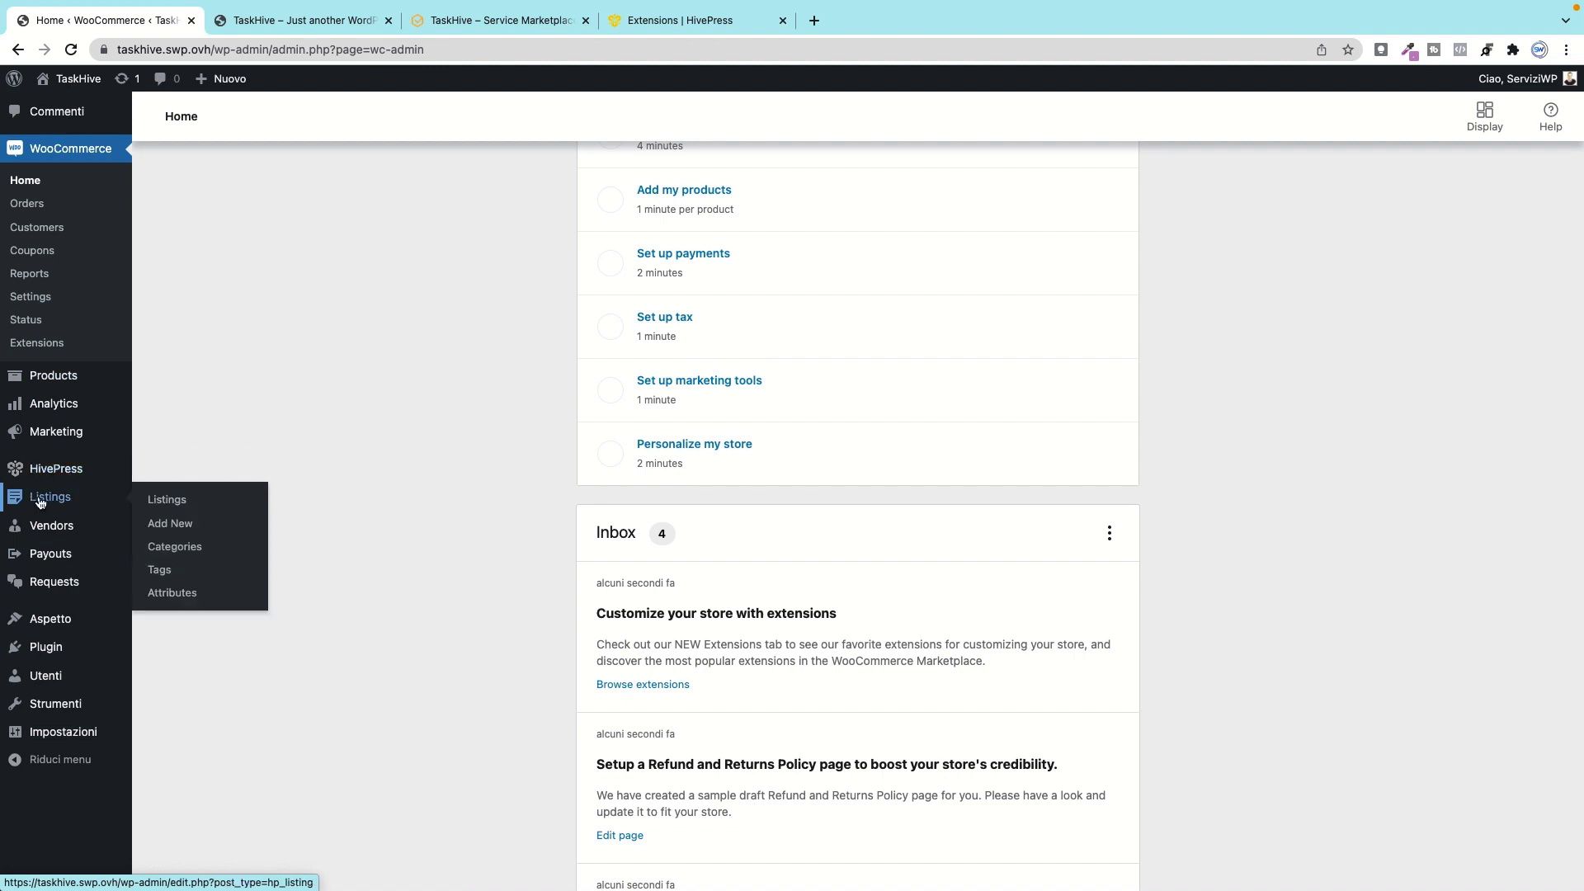
pyautogui.moveTo(42, 554)
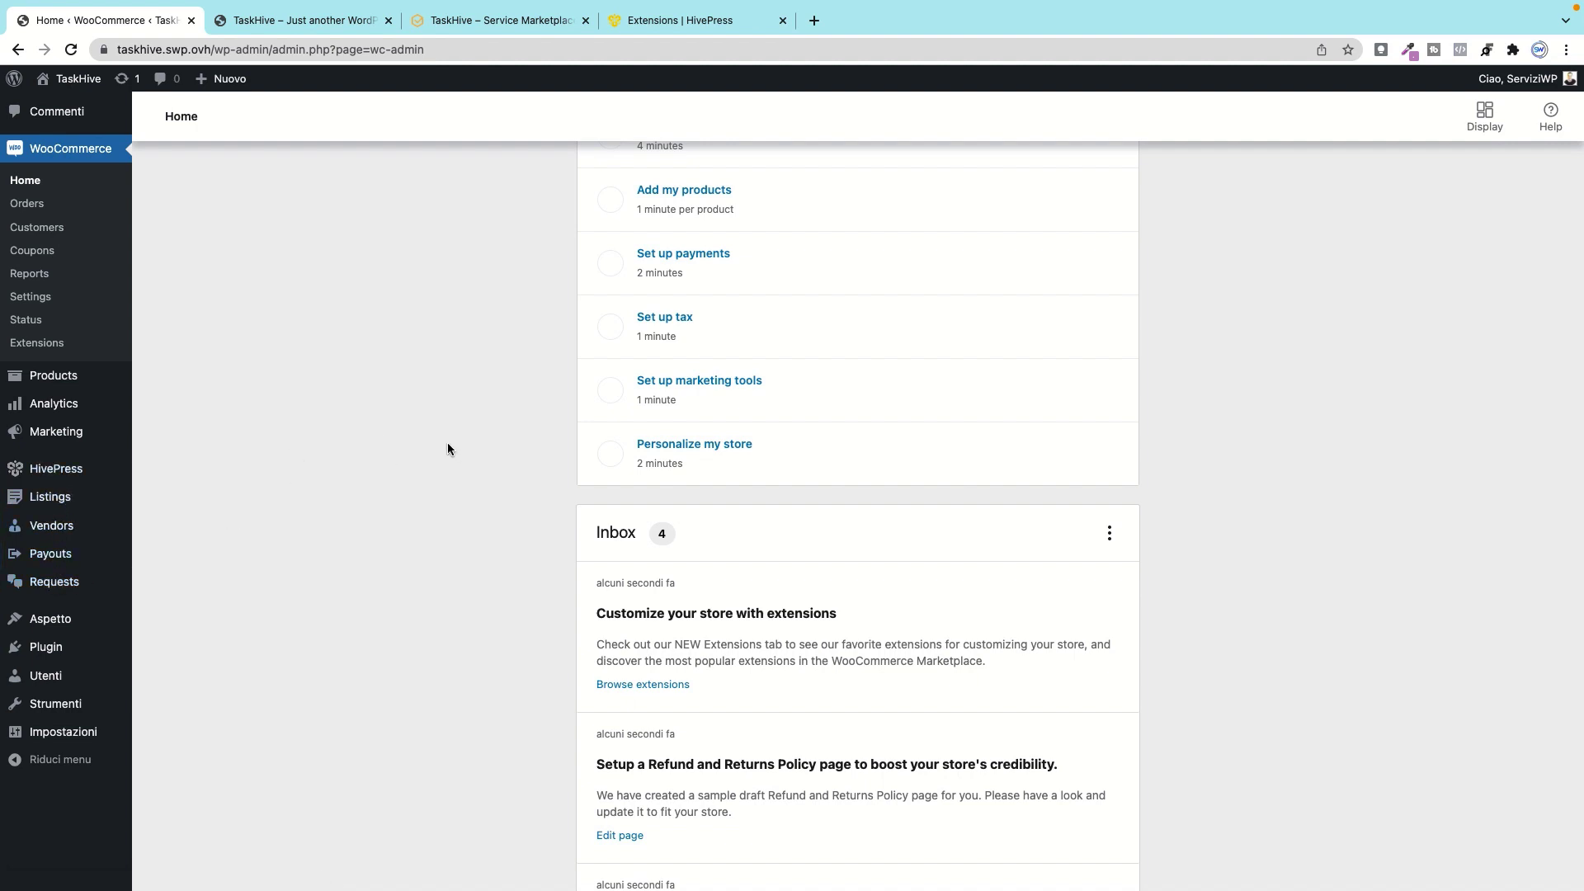
pyautogui.scroll(3, 447, 446)
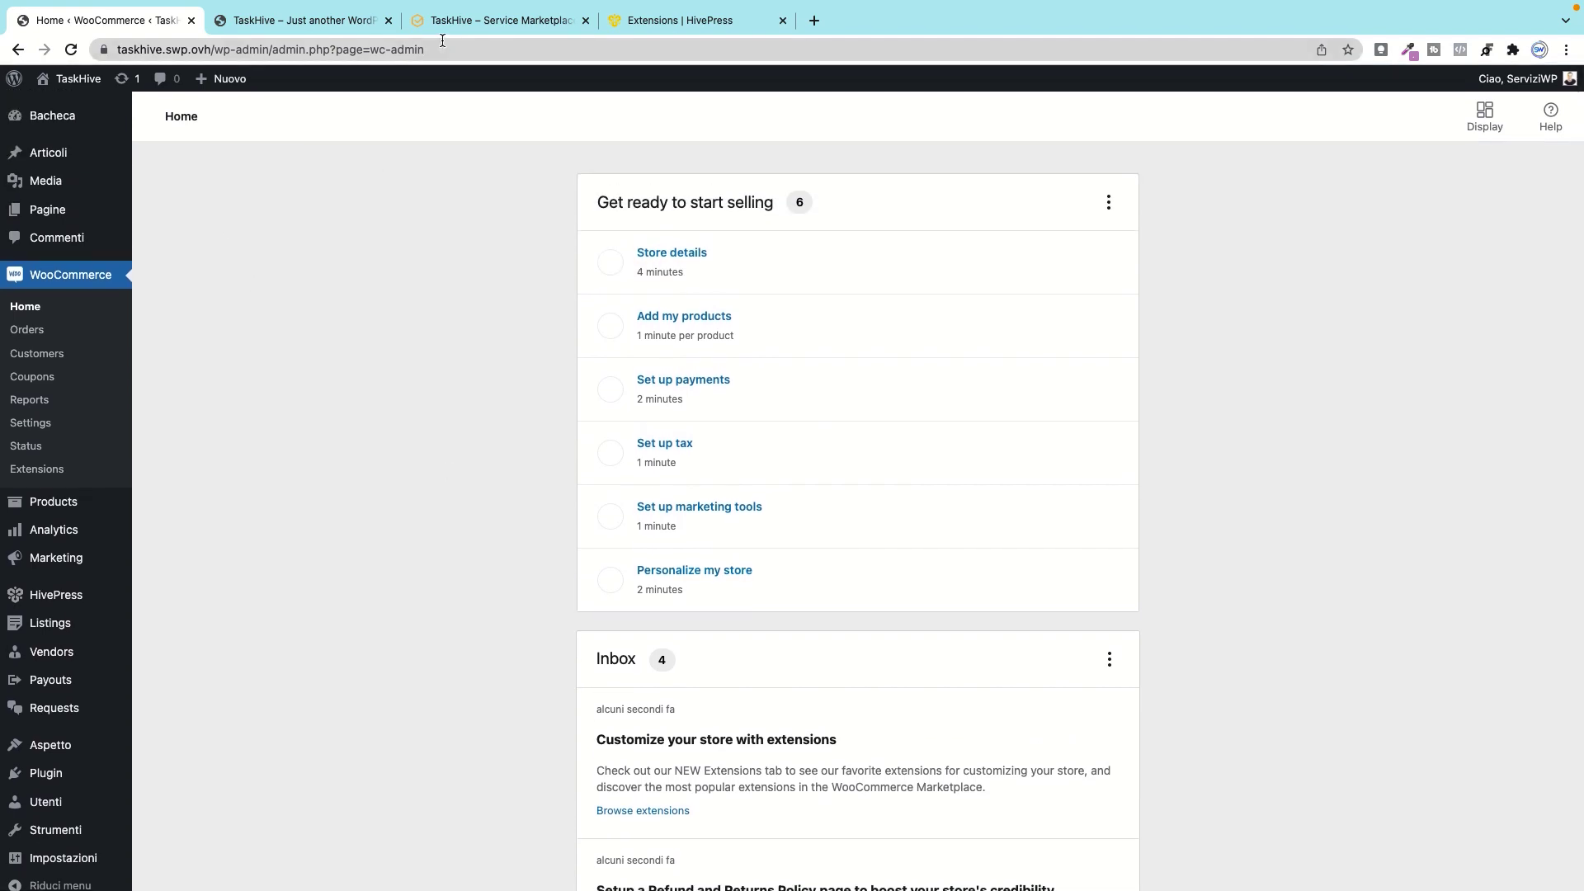
# Step: In the TaskHive – Service Marketplace tab, scroll down to the Top Categories grid
pyautogui.click(462, 20)
pyautogui.scroll(-3, 578, 475)
pyautogui.scroll(-2, 714, 479)
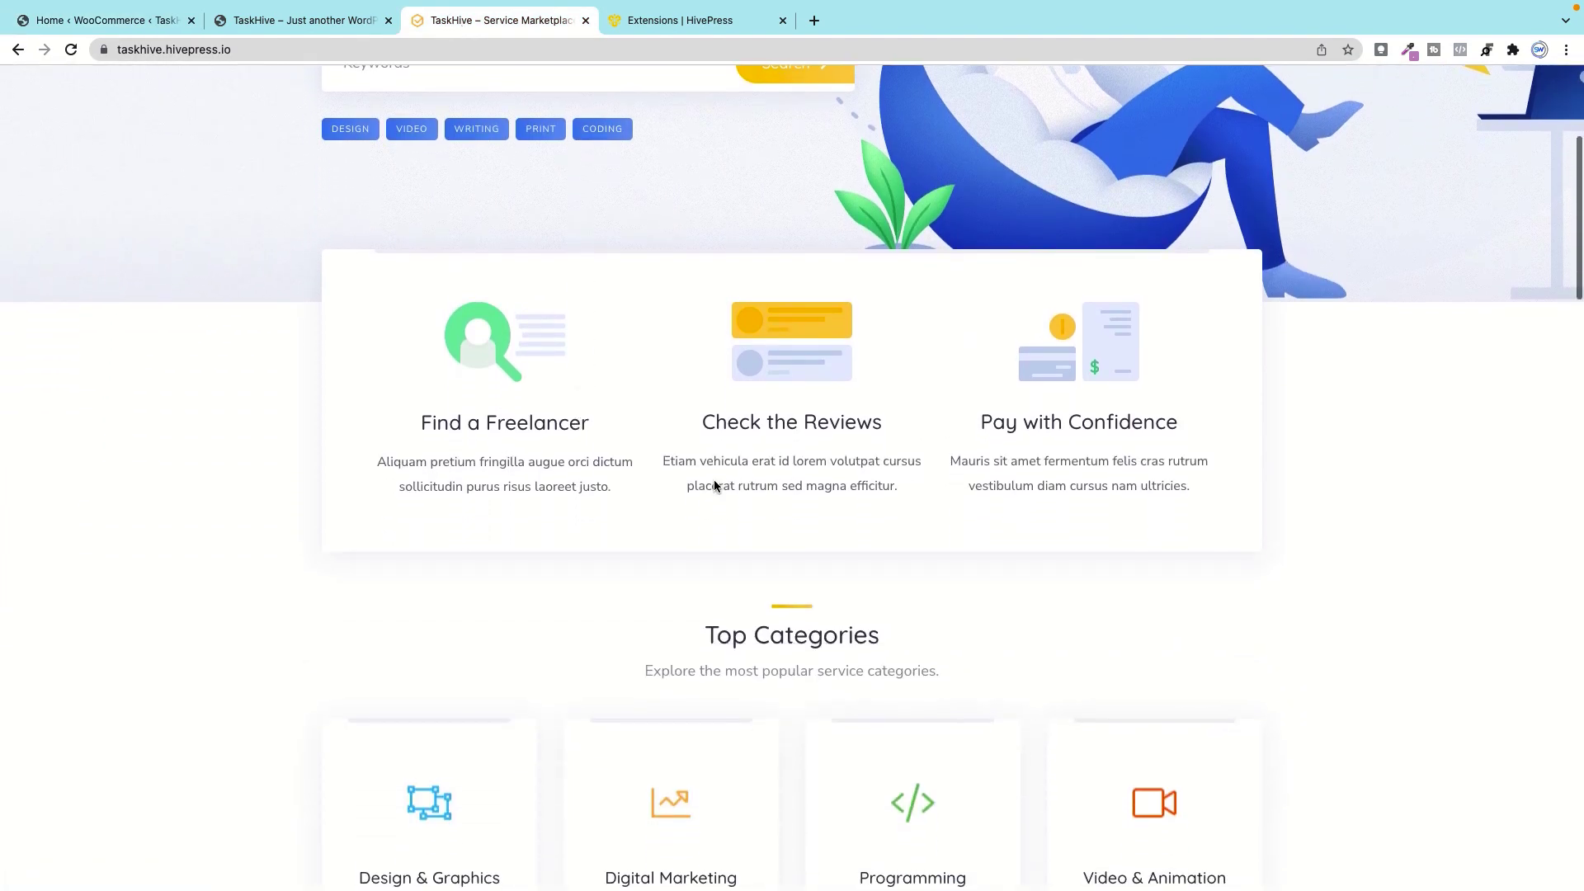
pyautogui.scroll(2, 706, 485)
pyautogui.scroll(-8, 706, 487)
pyautogui.scroll(-5, 706, 486)
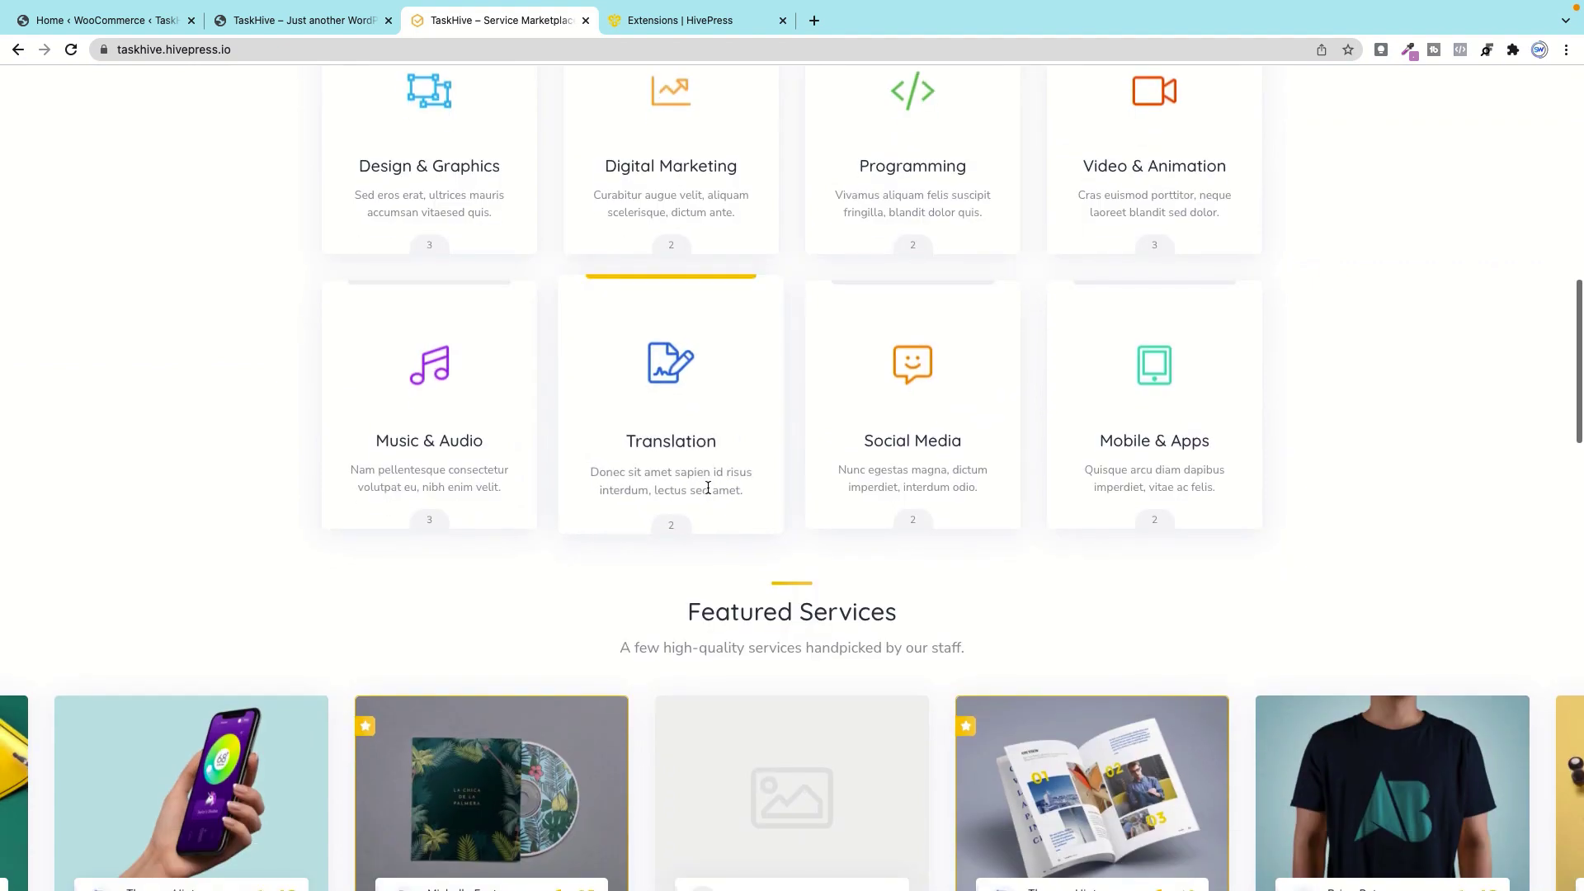
# Step: Back on WooCommerce Home, go to Plugin > Aggiungi nuovo in the admin sidebar
pyautogui.click(85, 21)
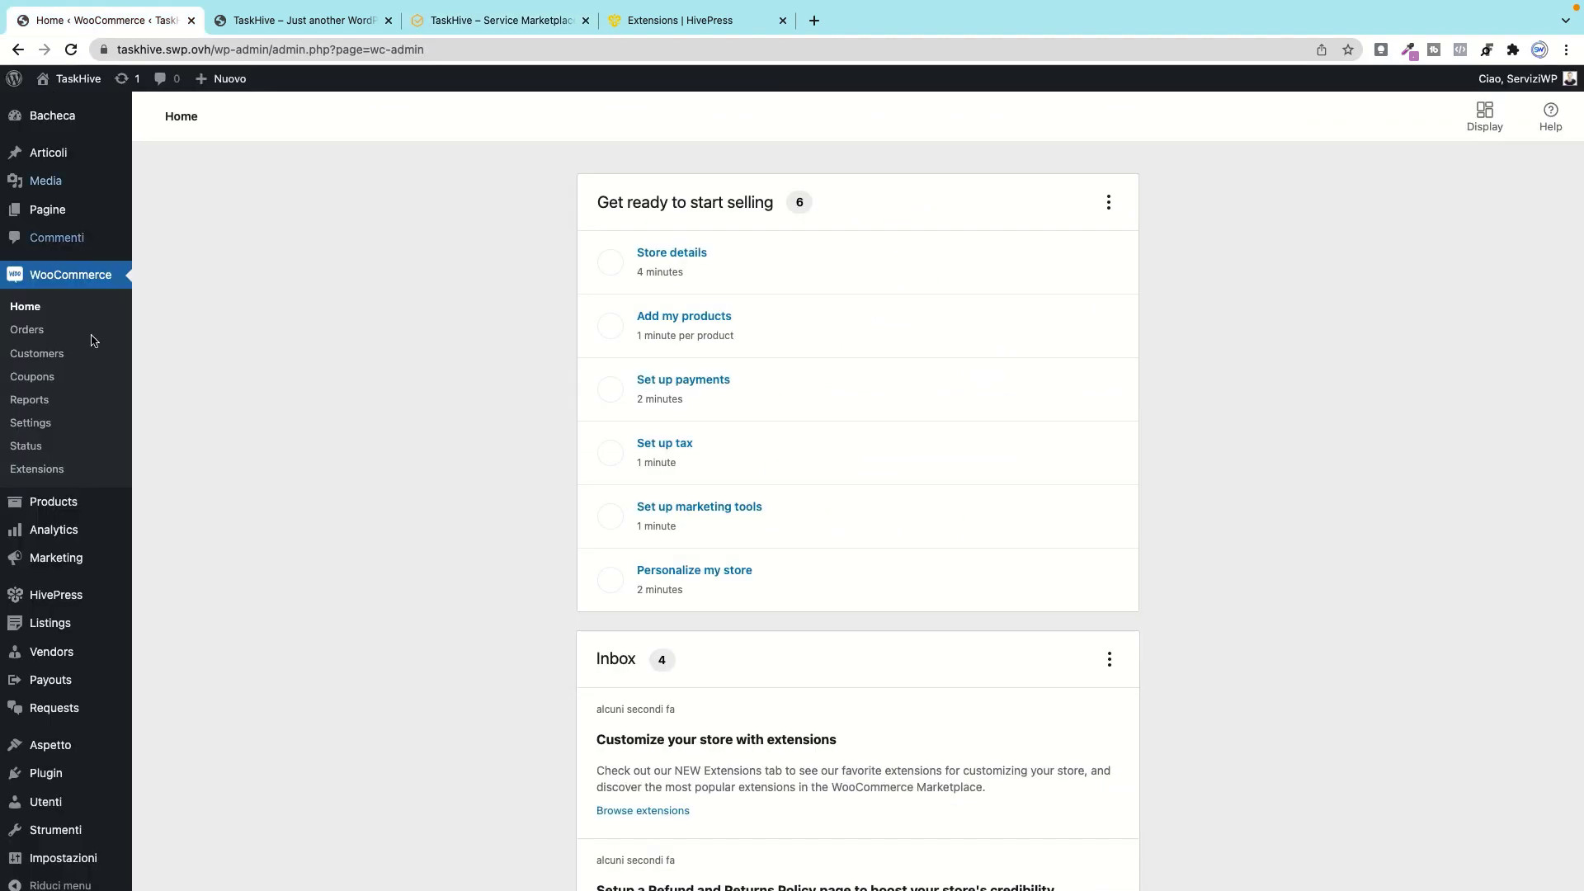
pyautogui.click(439, 394)
pyautogui.scroll(-5, 114, 526)
pyautogui.scroll(-1, 114, 525)
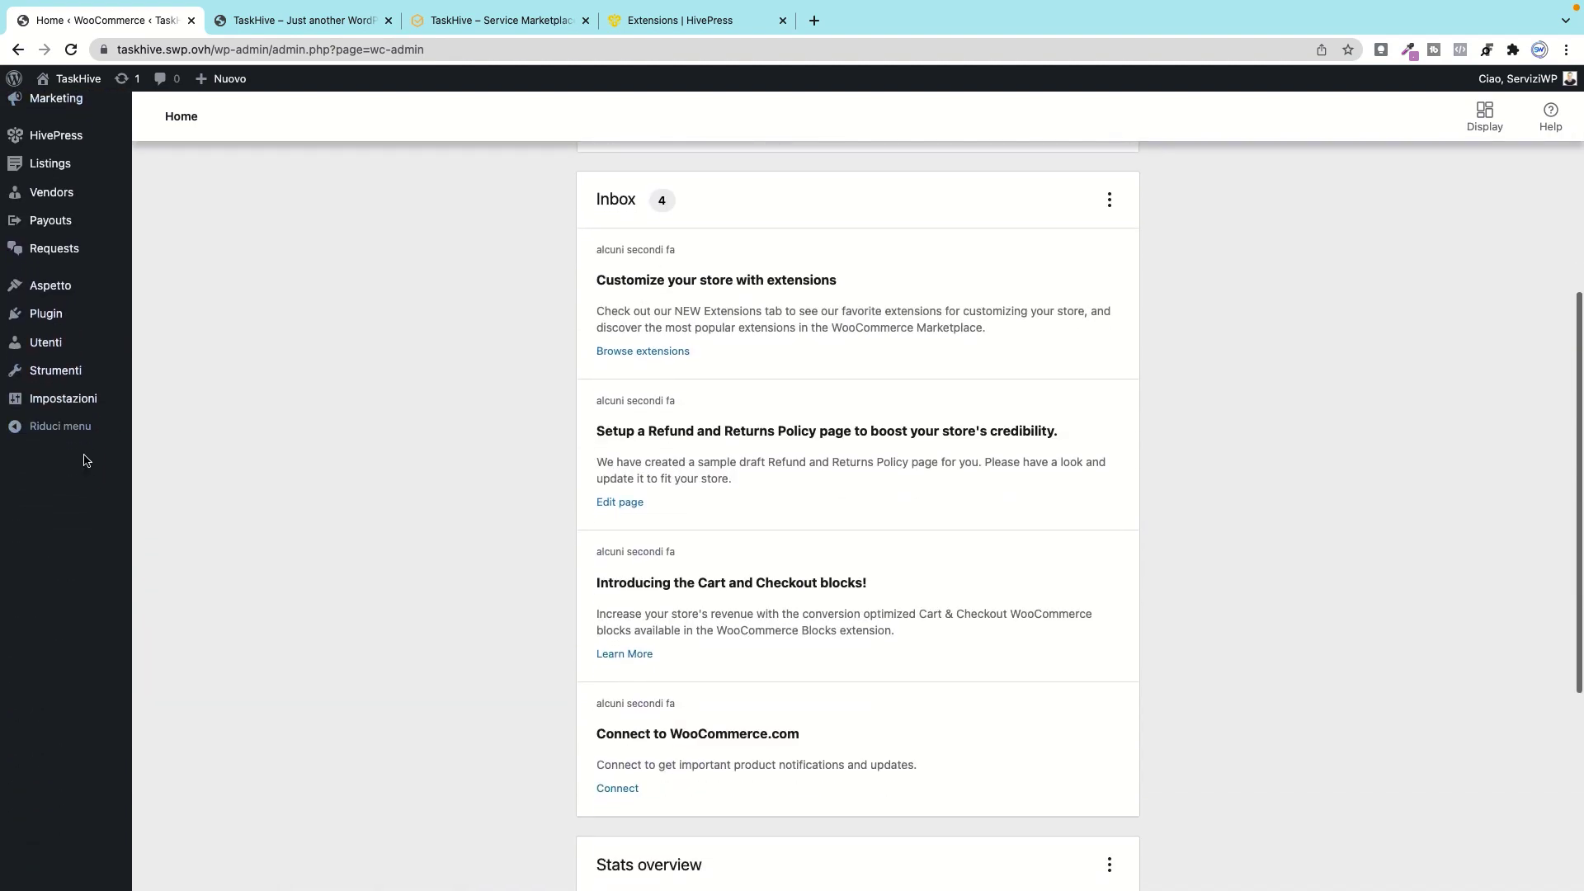
pyautogui.moveTo(51, 353)
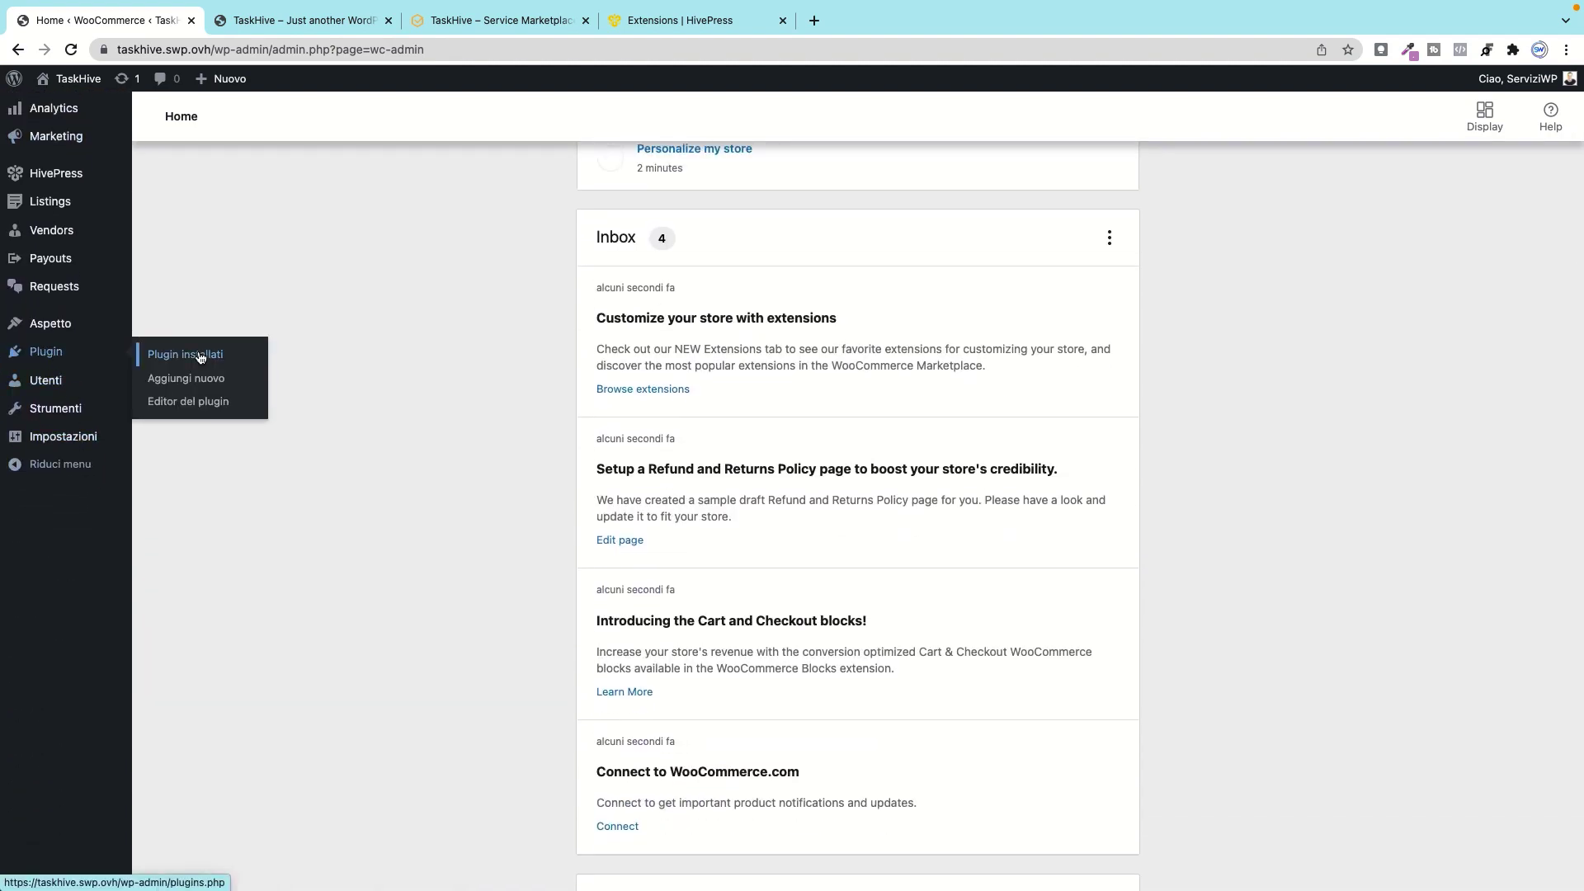
pyautogui.click(200, 380)
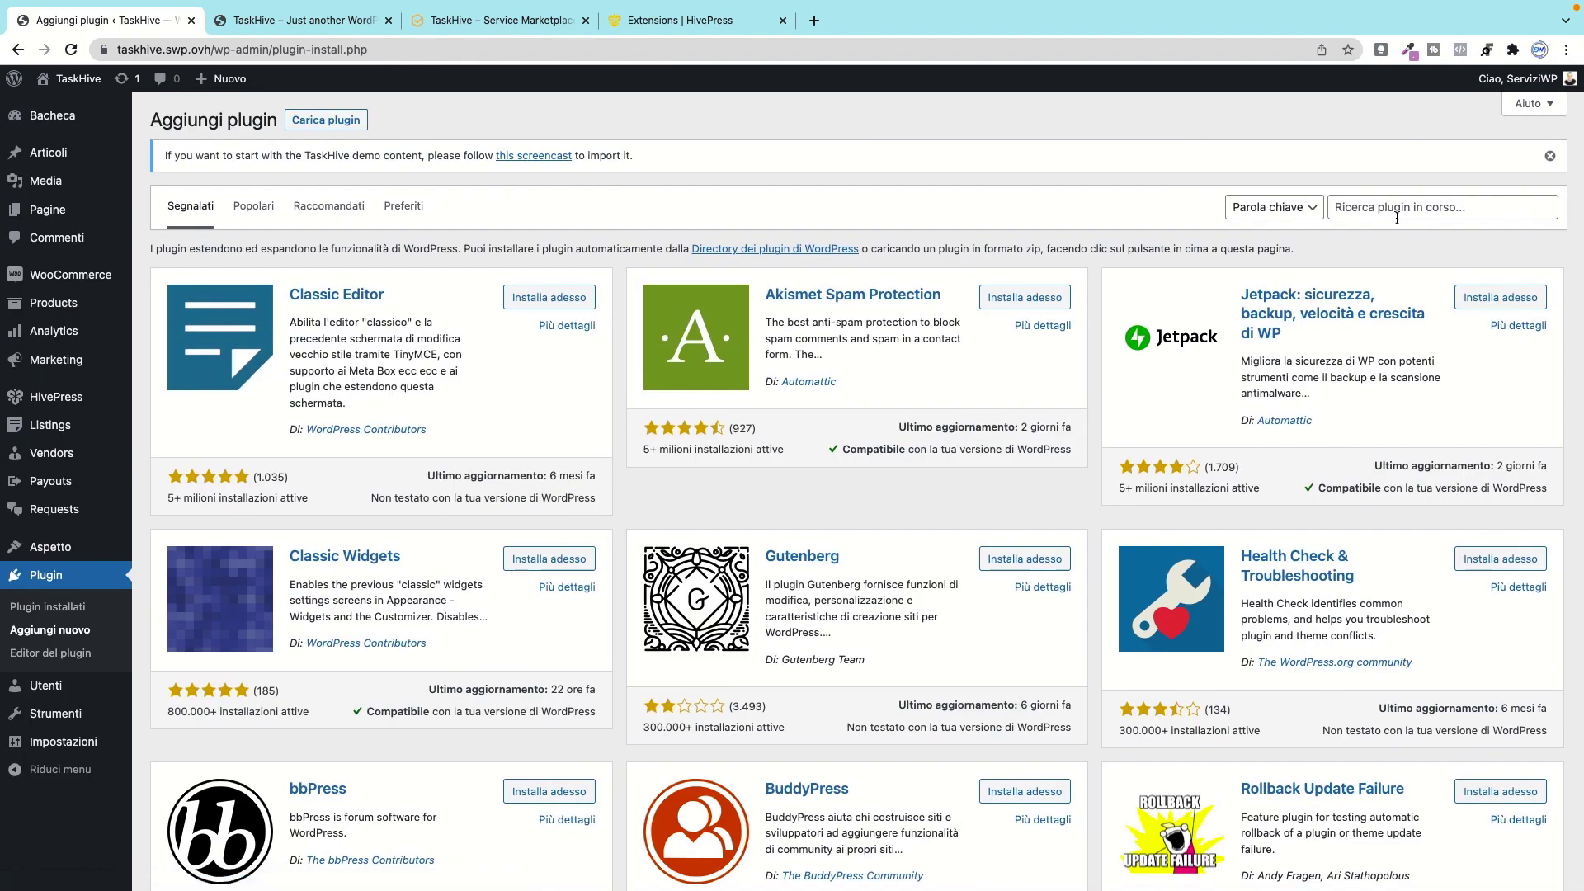
# Step: Search plugins for 'demo import', then install and activate One Click Demo Import
pyautogui.click(1397, 218)
pyautogui.write('demo')
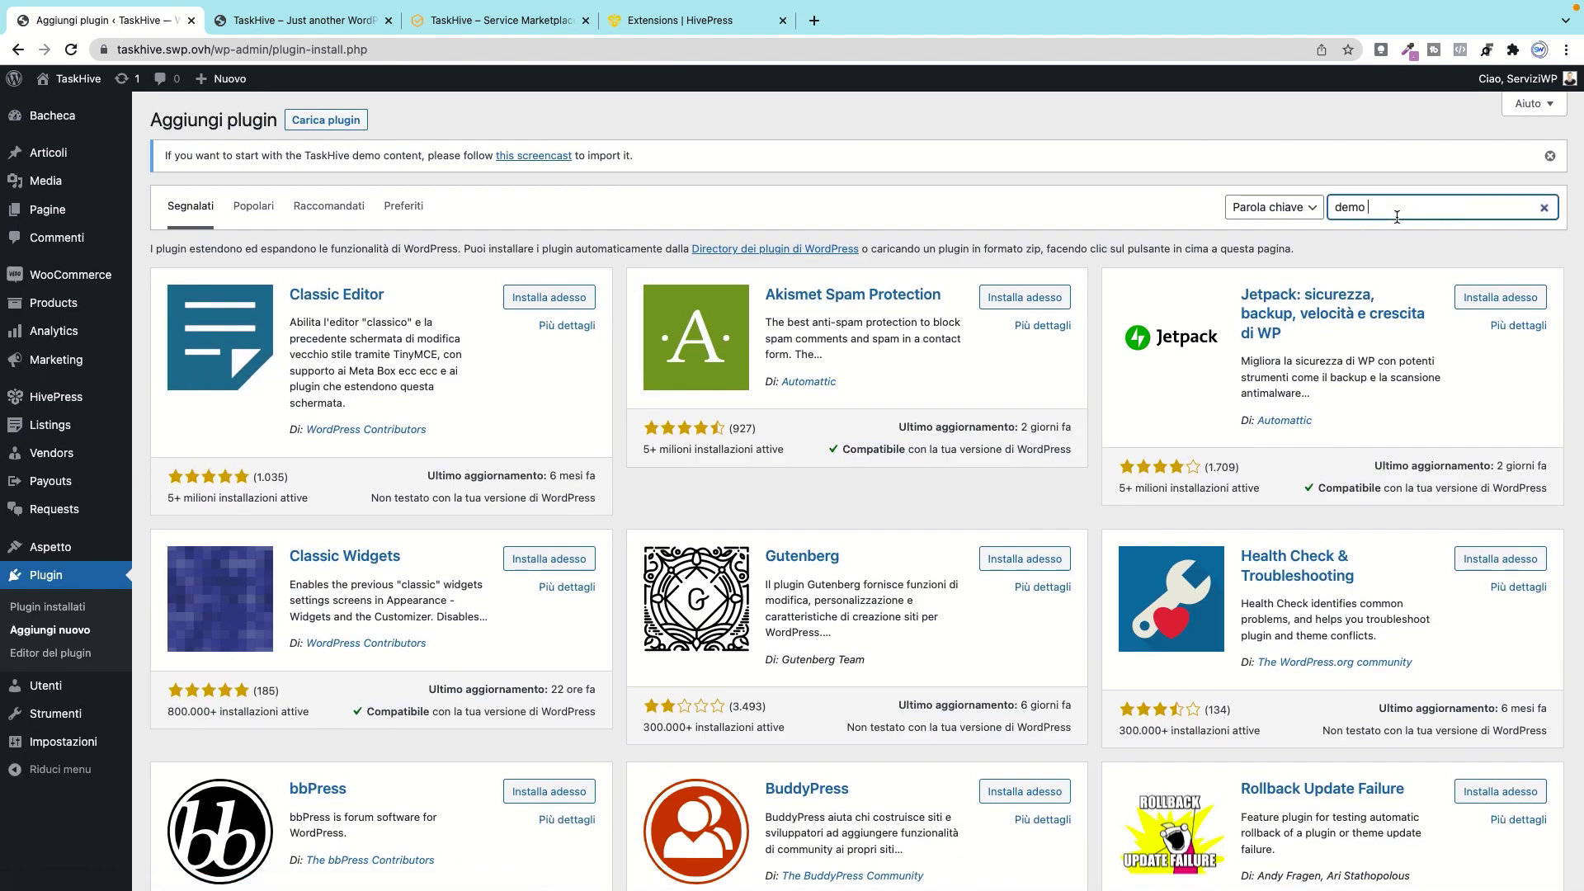
pyautogui.write(' import')
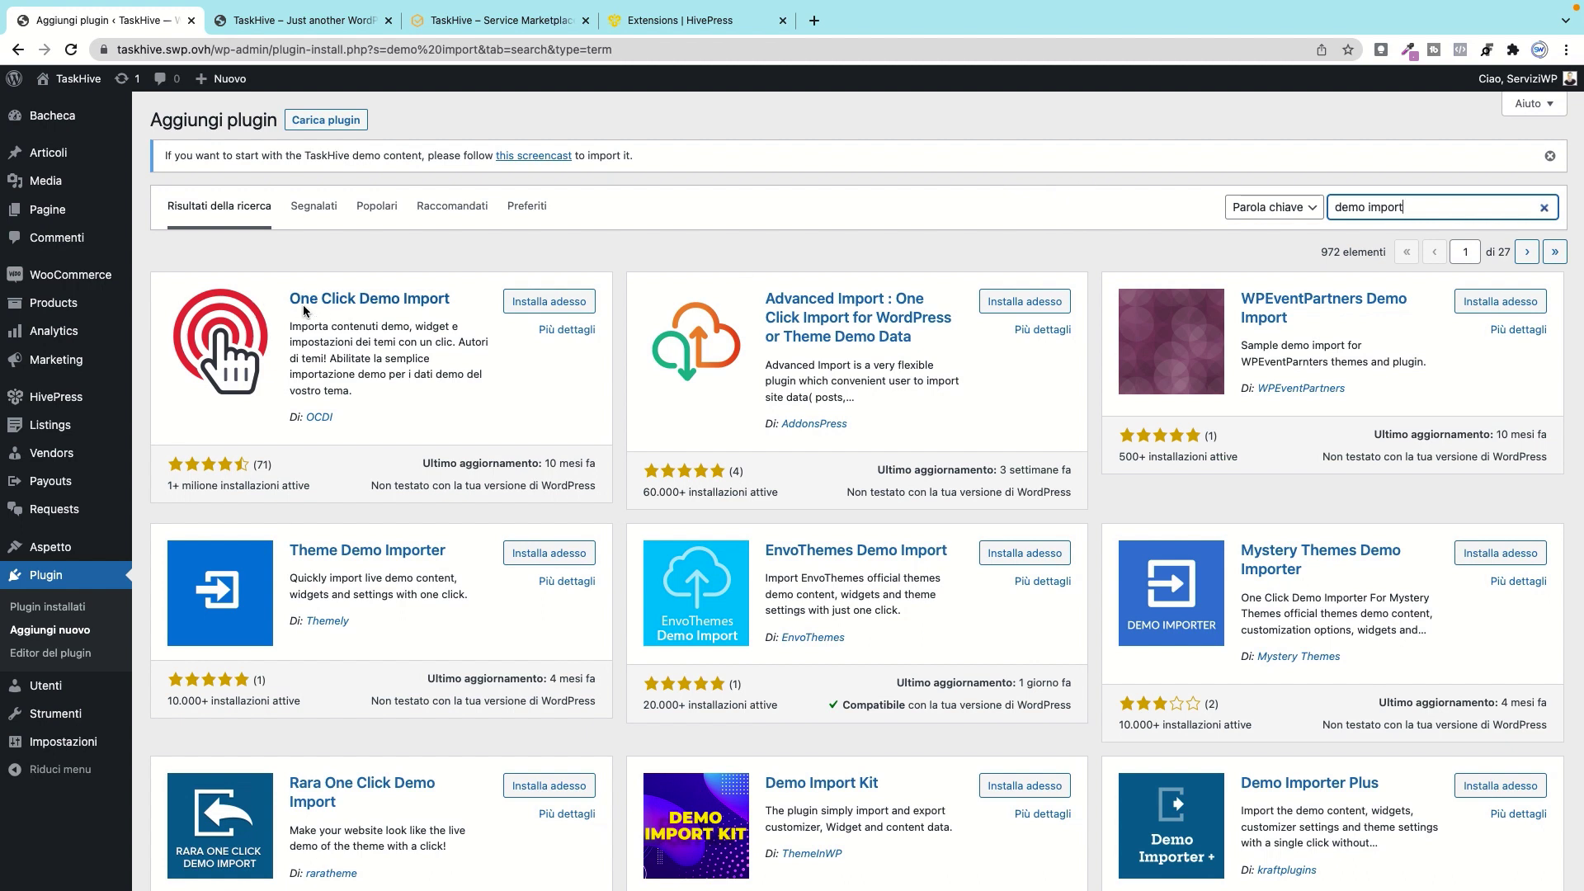
pyautogui.moveTo(285, 299); pyautogui.dragTo(462, 301)
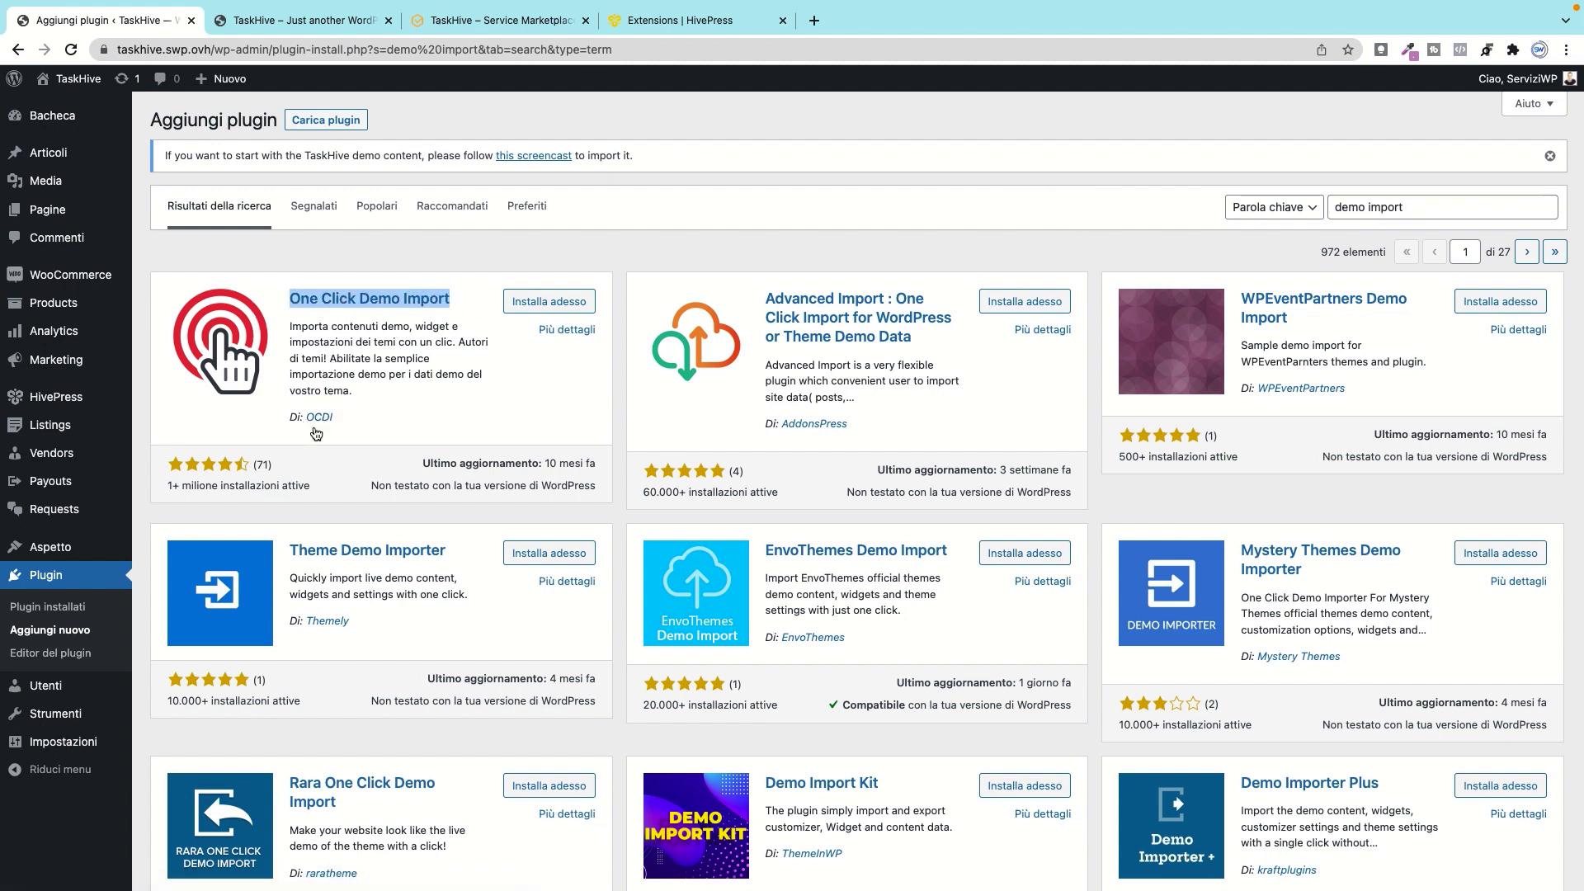
pyautogui.click(541, 307)
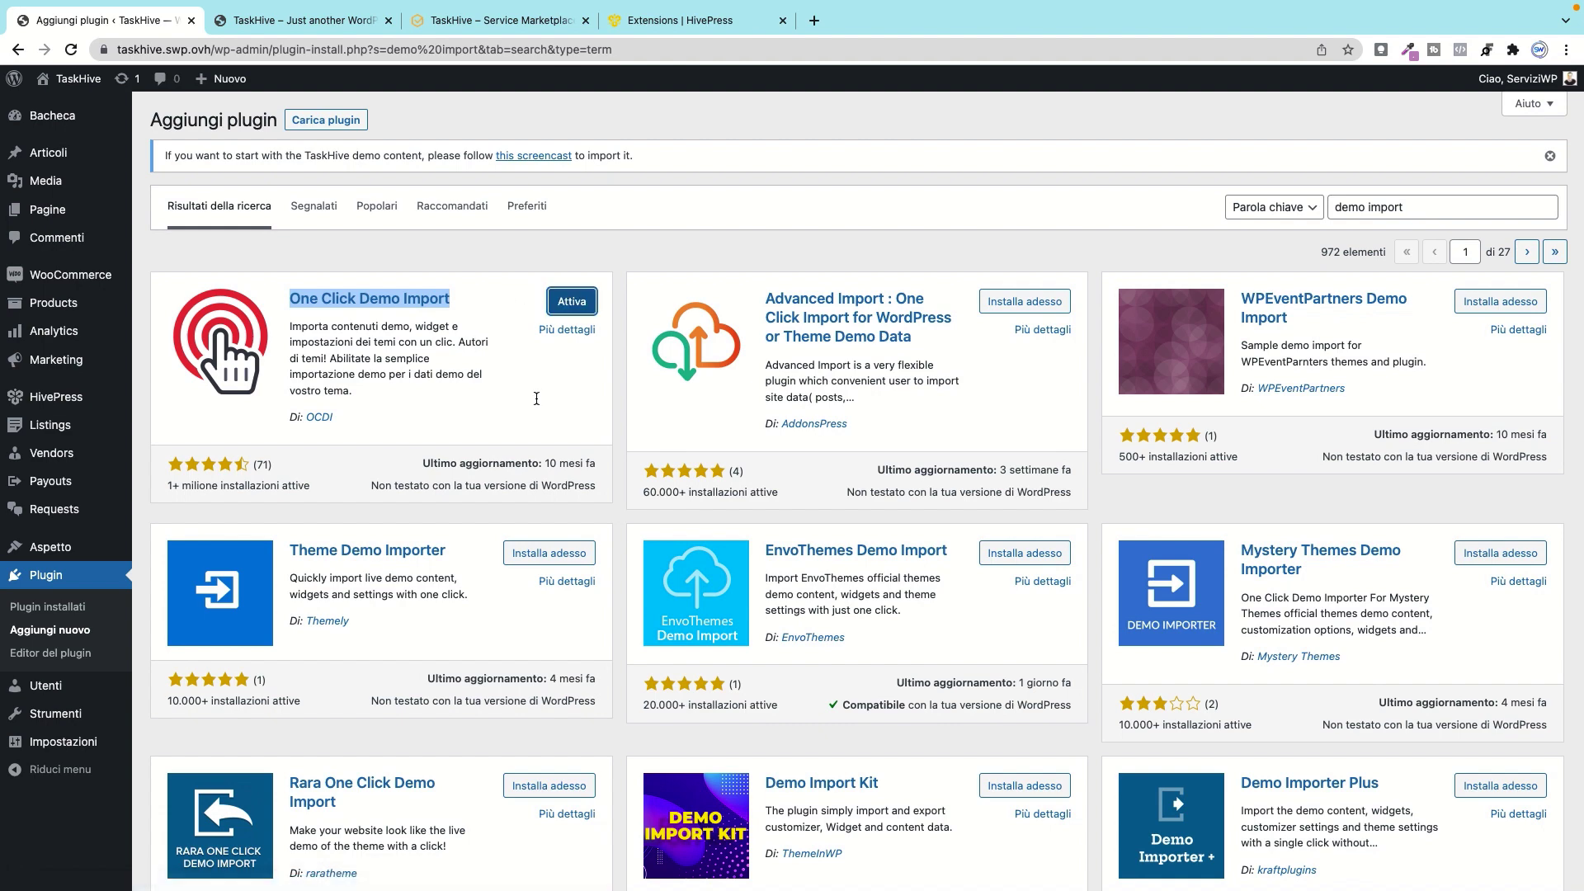
pyautogui.click(575, 305)
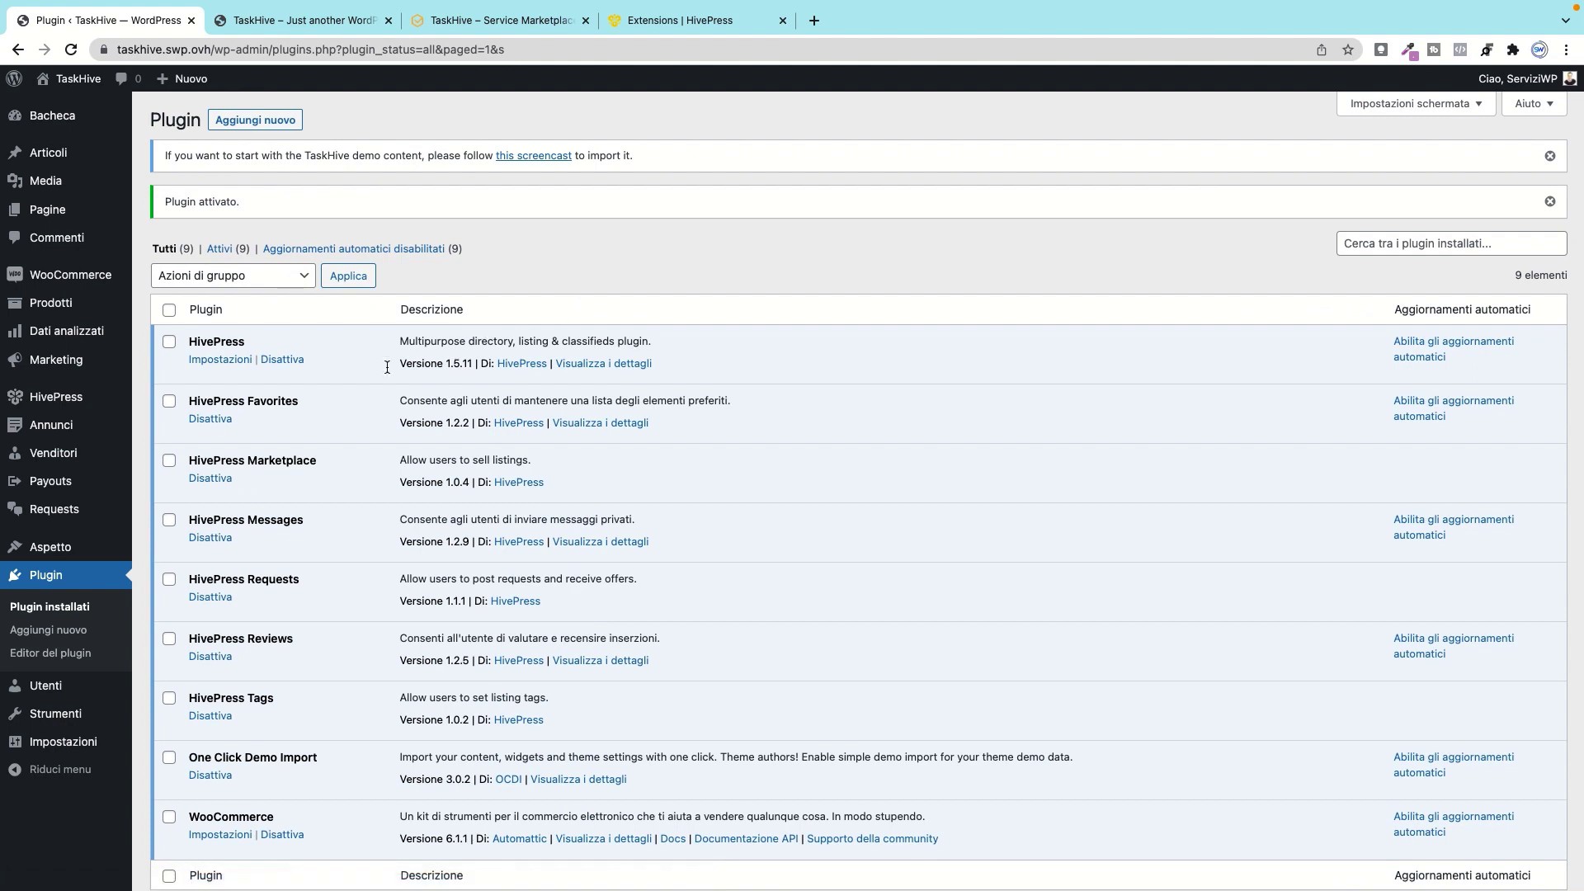
pyautogui.moveTo(74, 549)
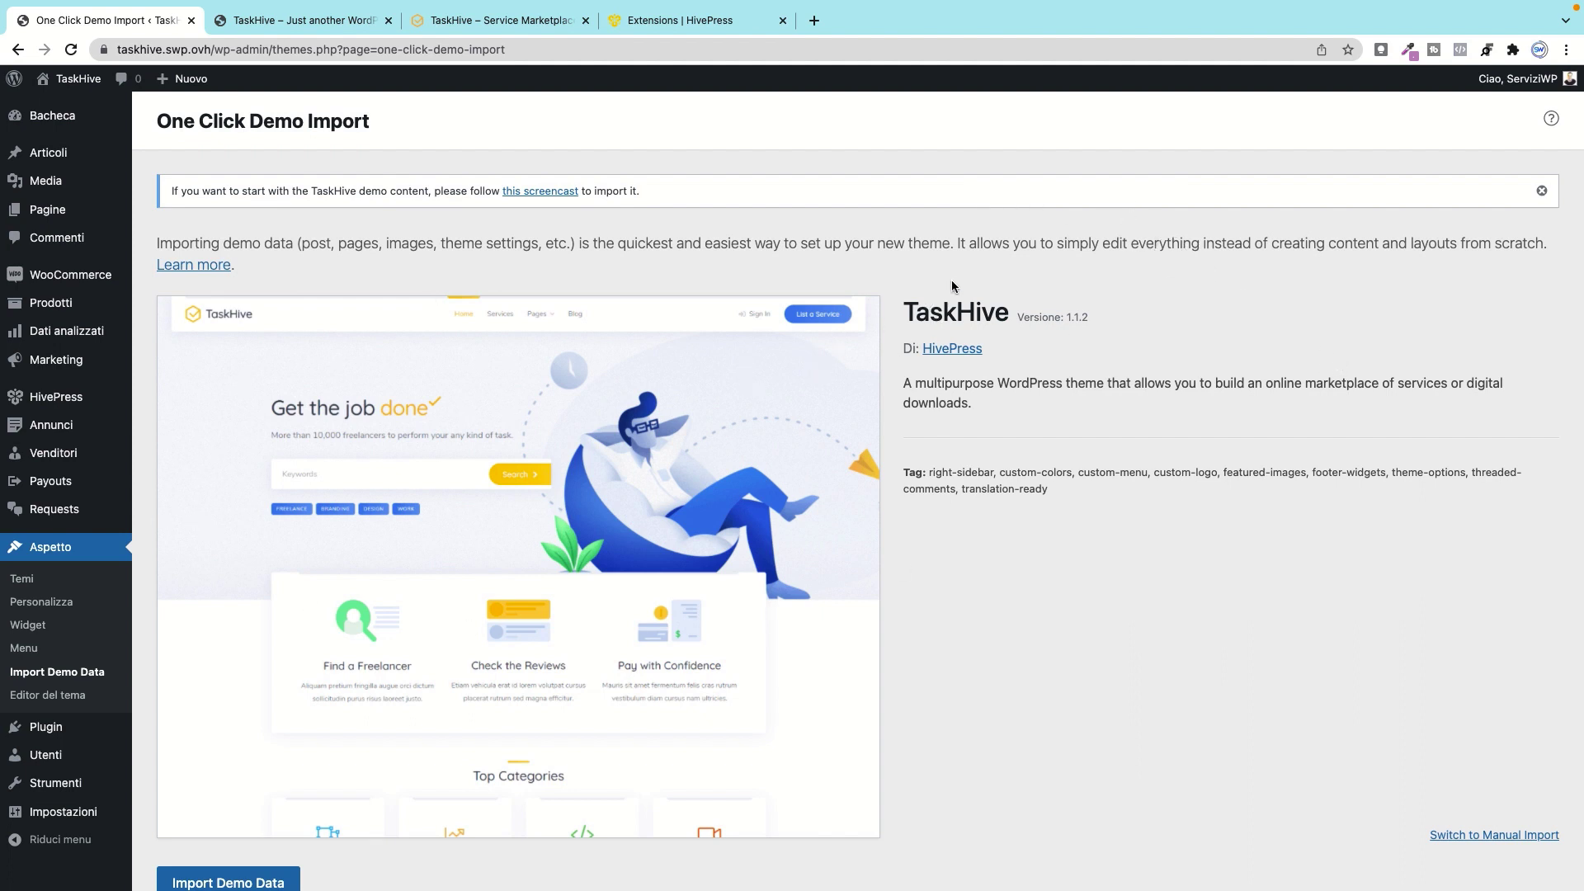
# Step: Begin importing the TaskHive demo data from its preview on the import page
pyautogui.doubleClick(912, 316)
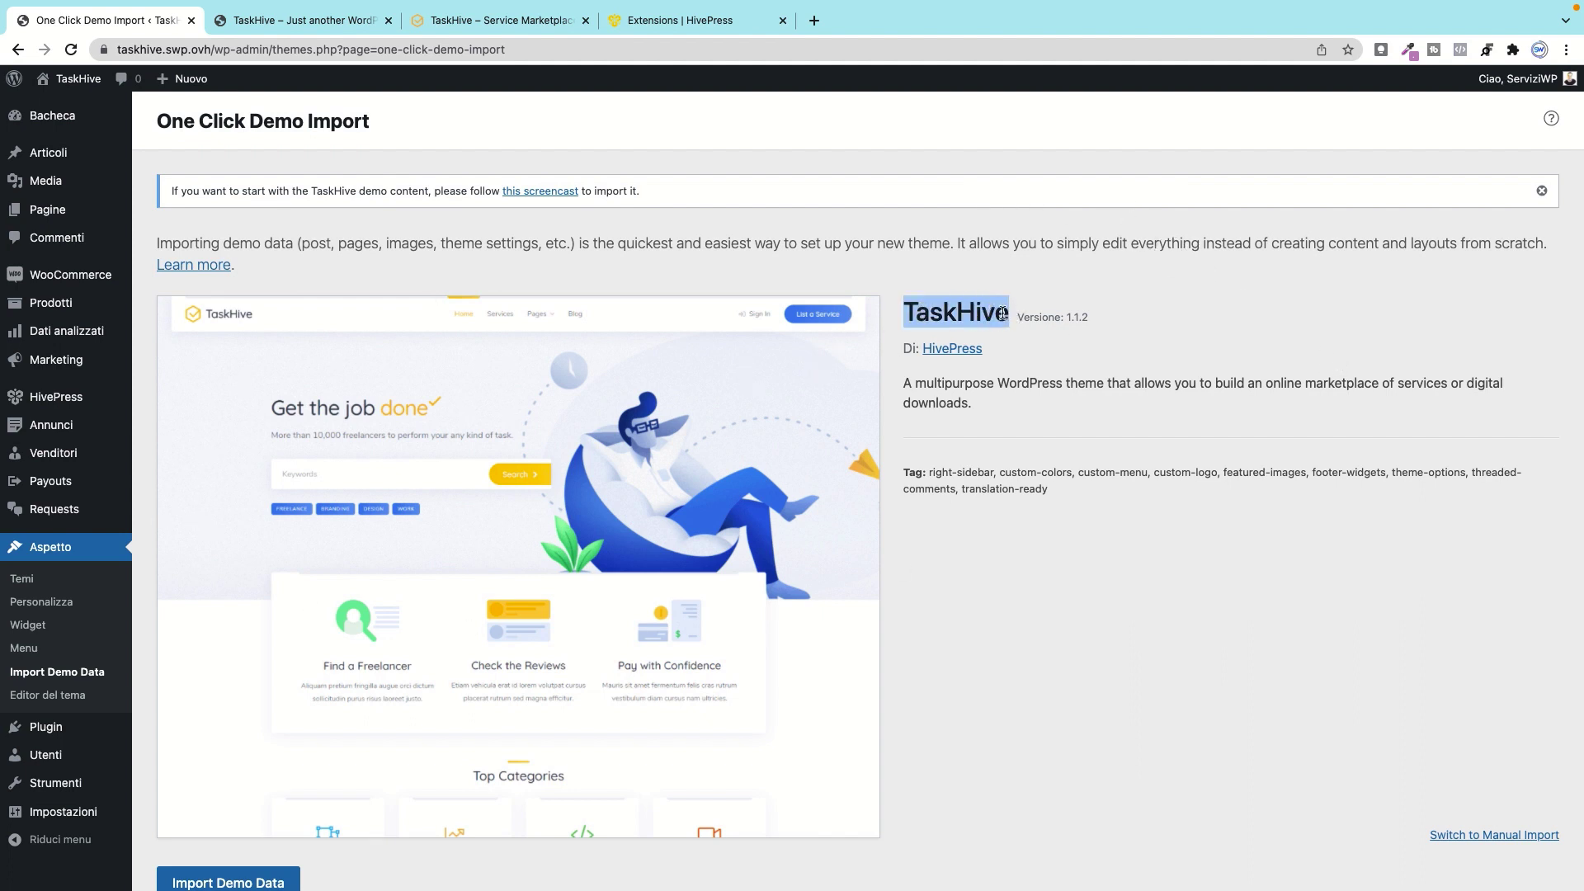
pyautogui.scroll(-1, 679, 437)
pyautogui.scroll(-2, 679, 438)
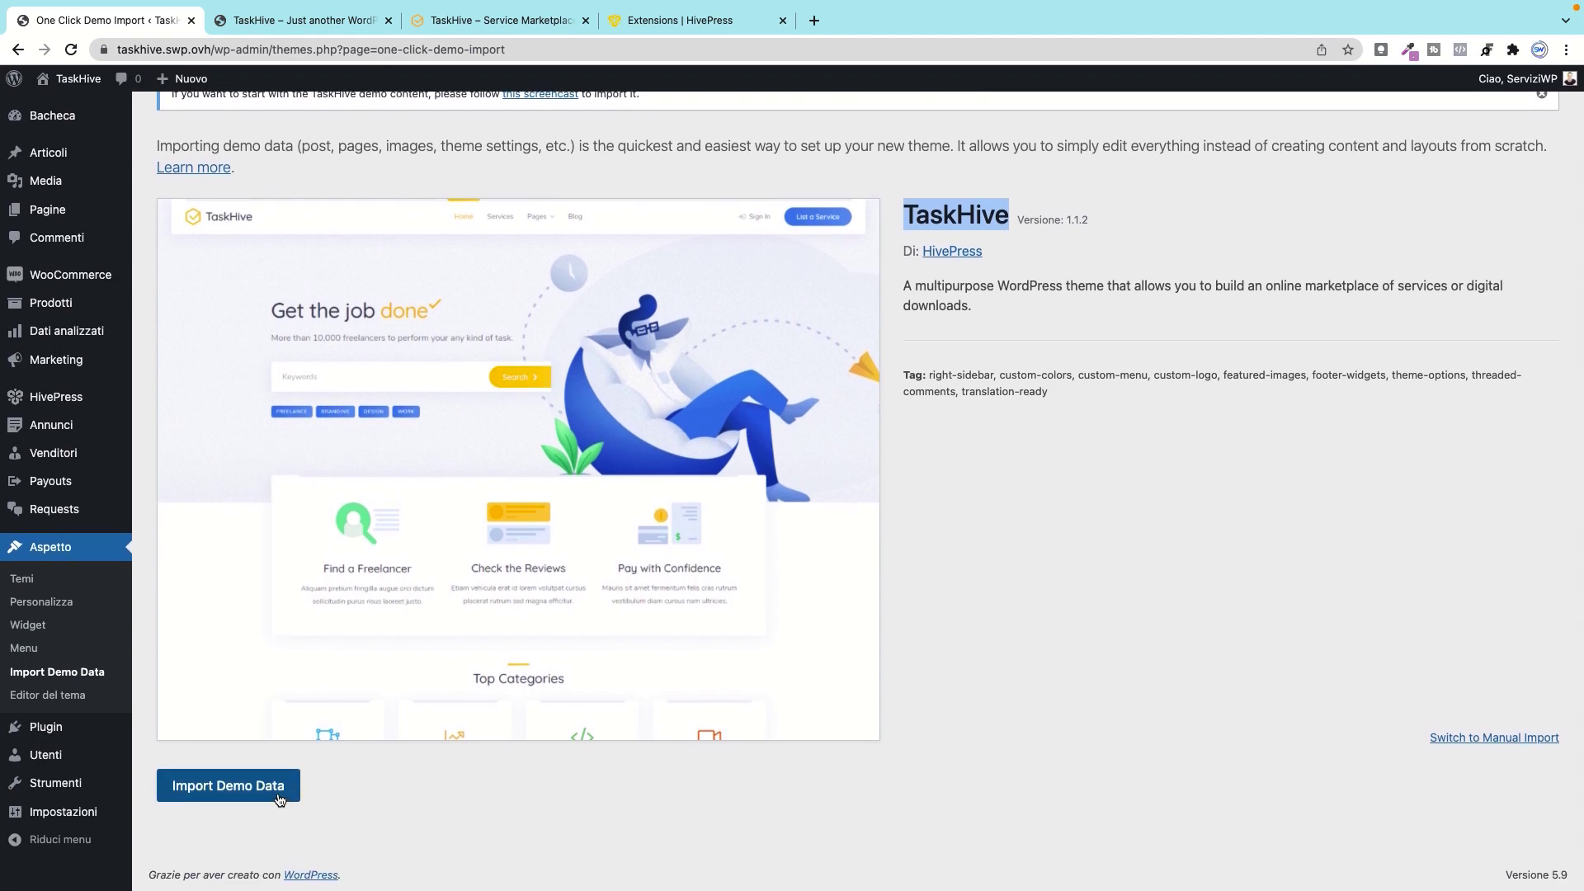
pyautogui.click(235, 788)
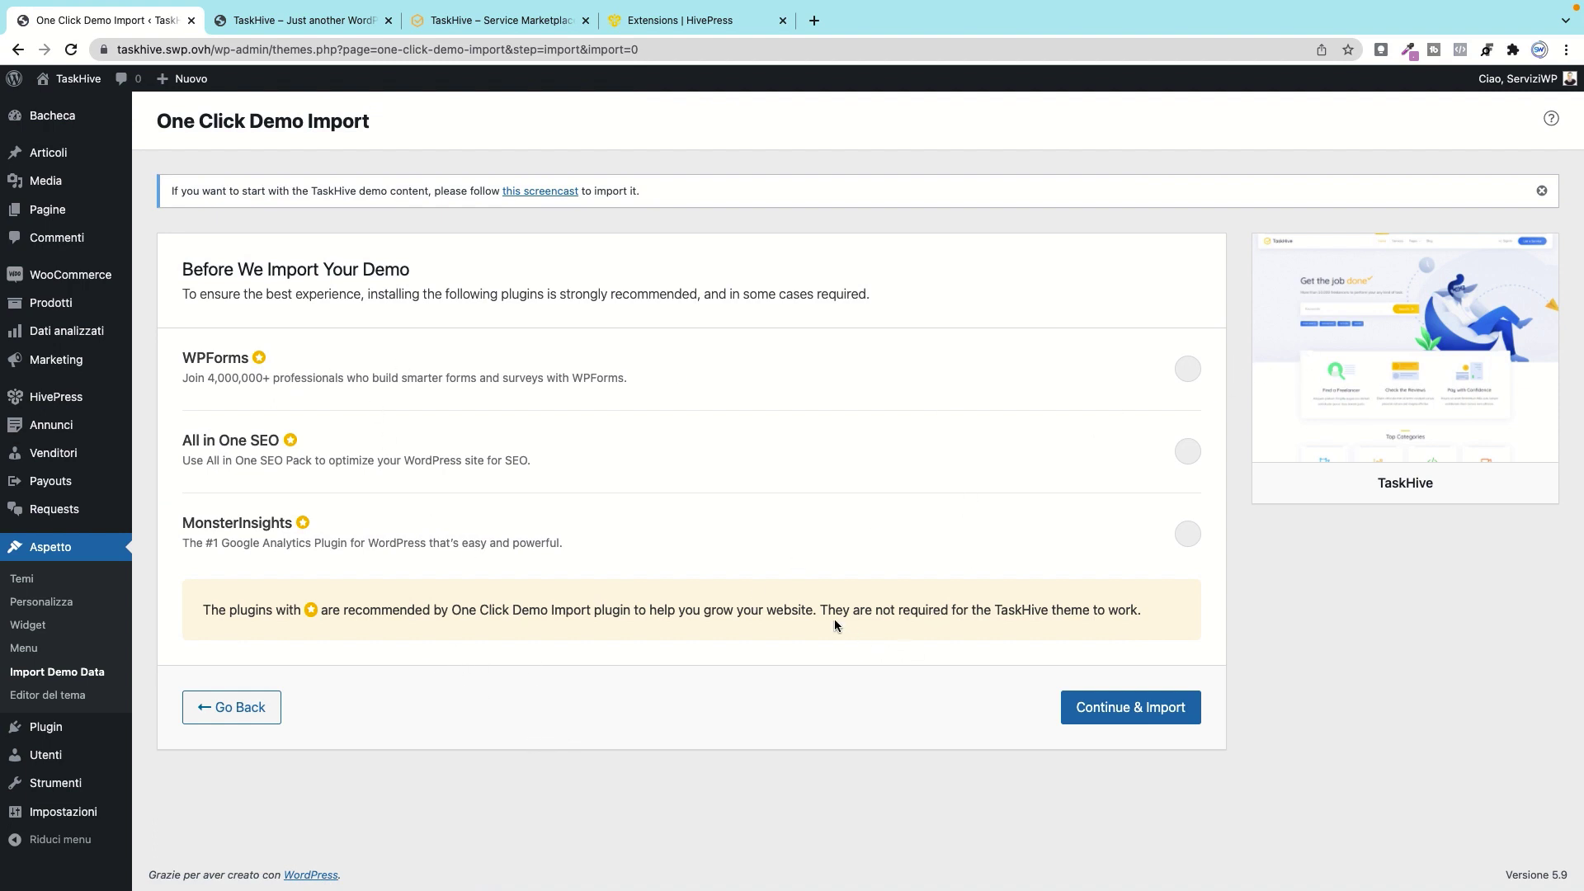
# Step: Import the TaskHive demo content with WPForms, All in One SEO and MonsterInsights left off
pyautogui.moveTo(824, 609); pyautogui.dragTo(1153, 612)
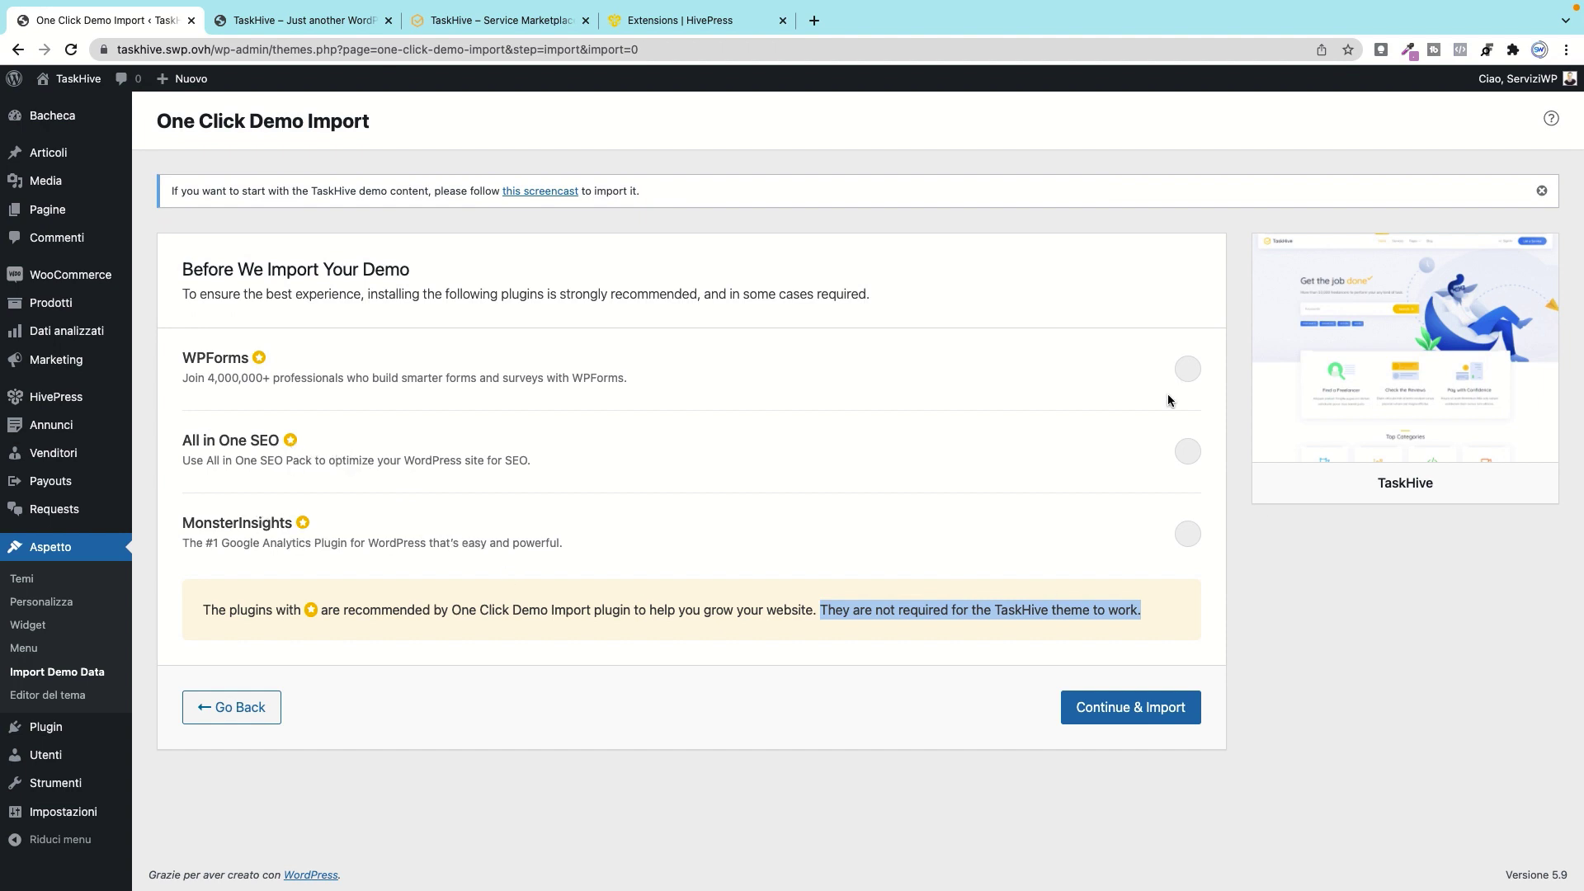
pyautogui.click(1188, 369)
pyautogui.click(1188, 451)
pyautogui.click(1187, 532)
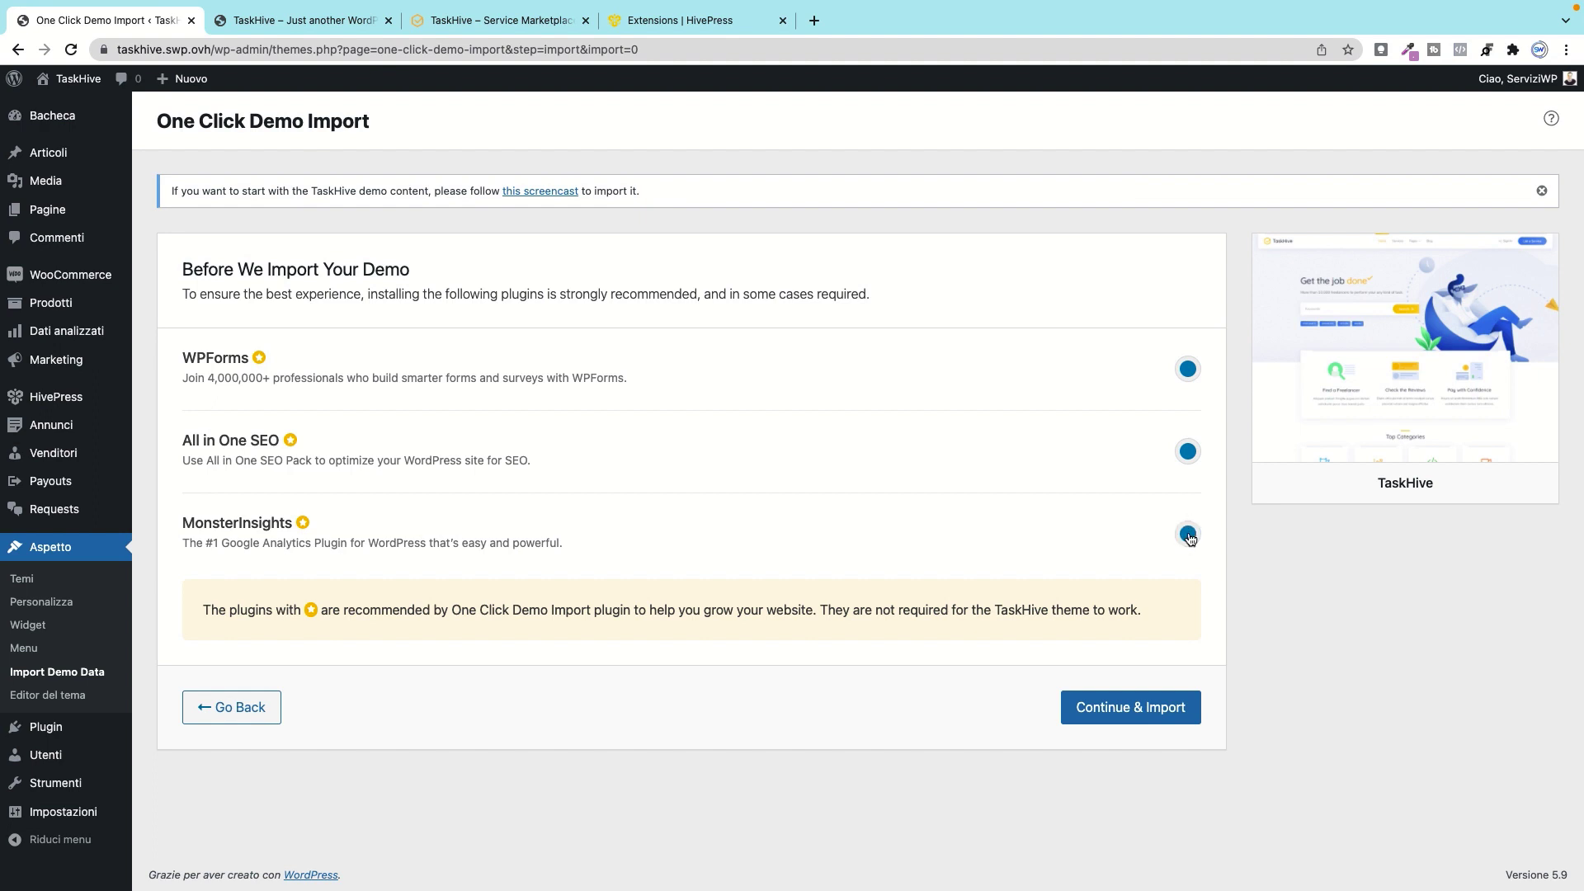
pyautogui.click(1188, 451)
pyautogui.click(1187, 534)
pyautogui.click(1112, 708)
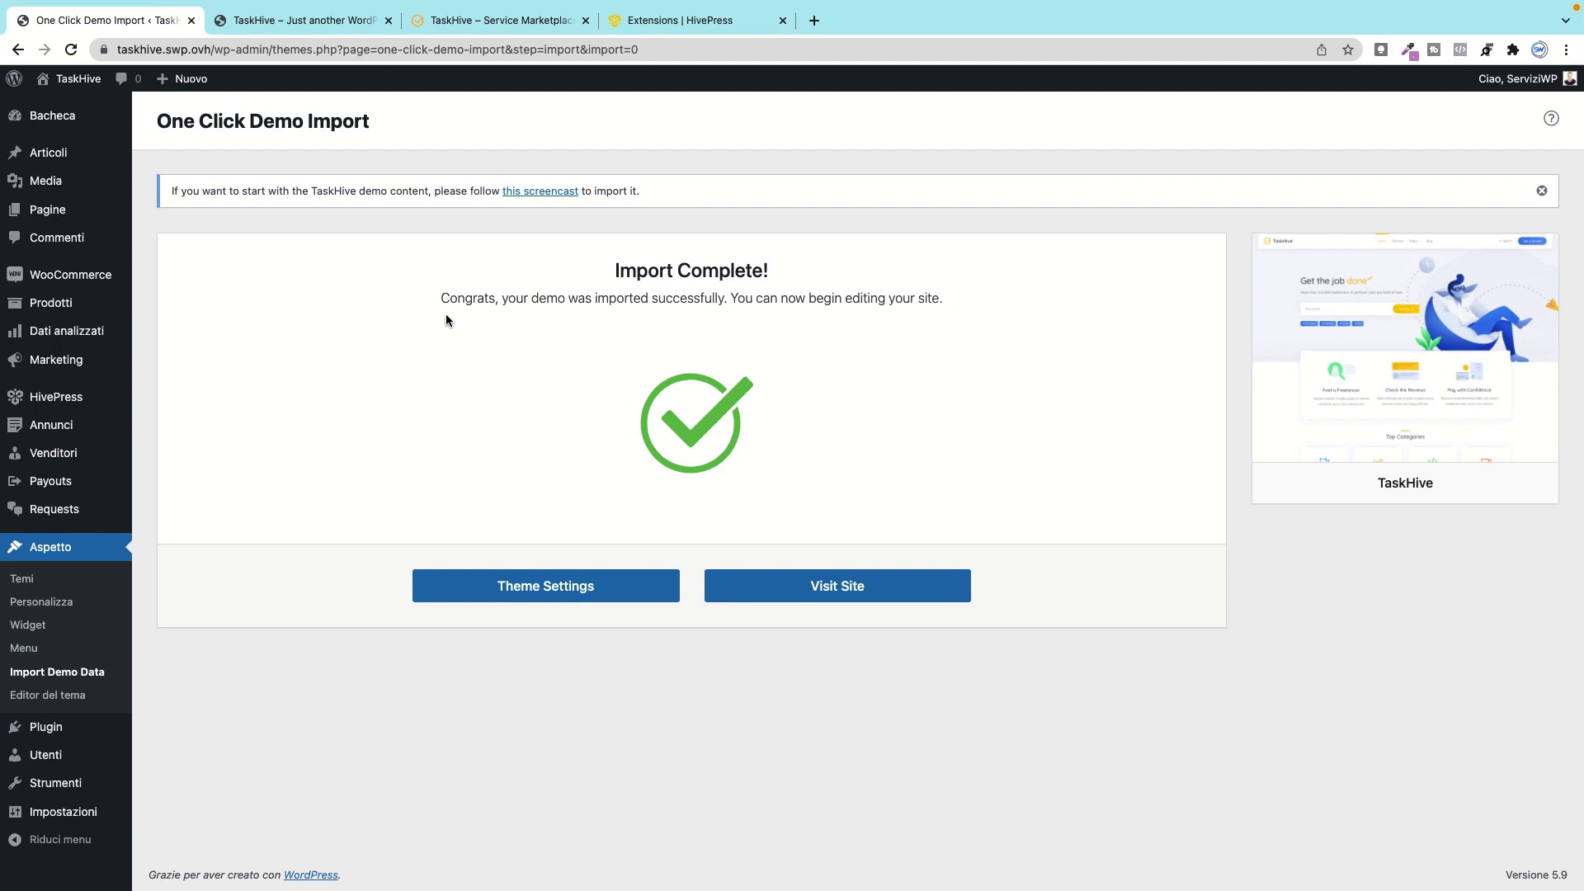
# Step: Open the TaskHive site in a new browser tab and switch to it
pyautogui.moveTo(73, 80)
pyautogui.rightClick(69, 107)
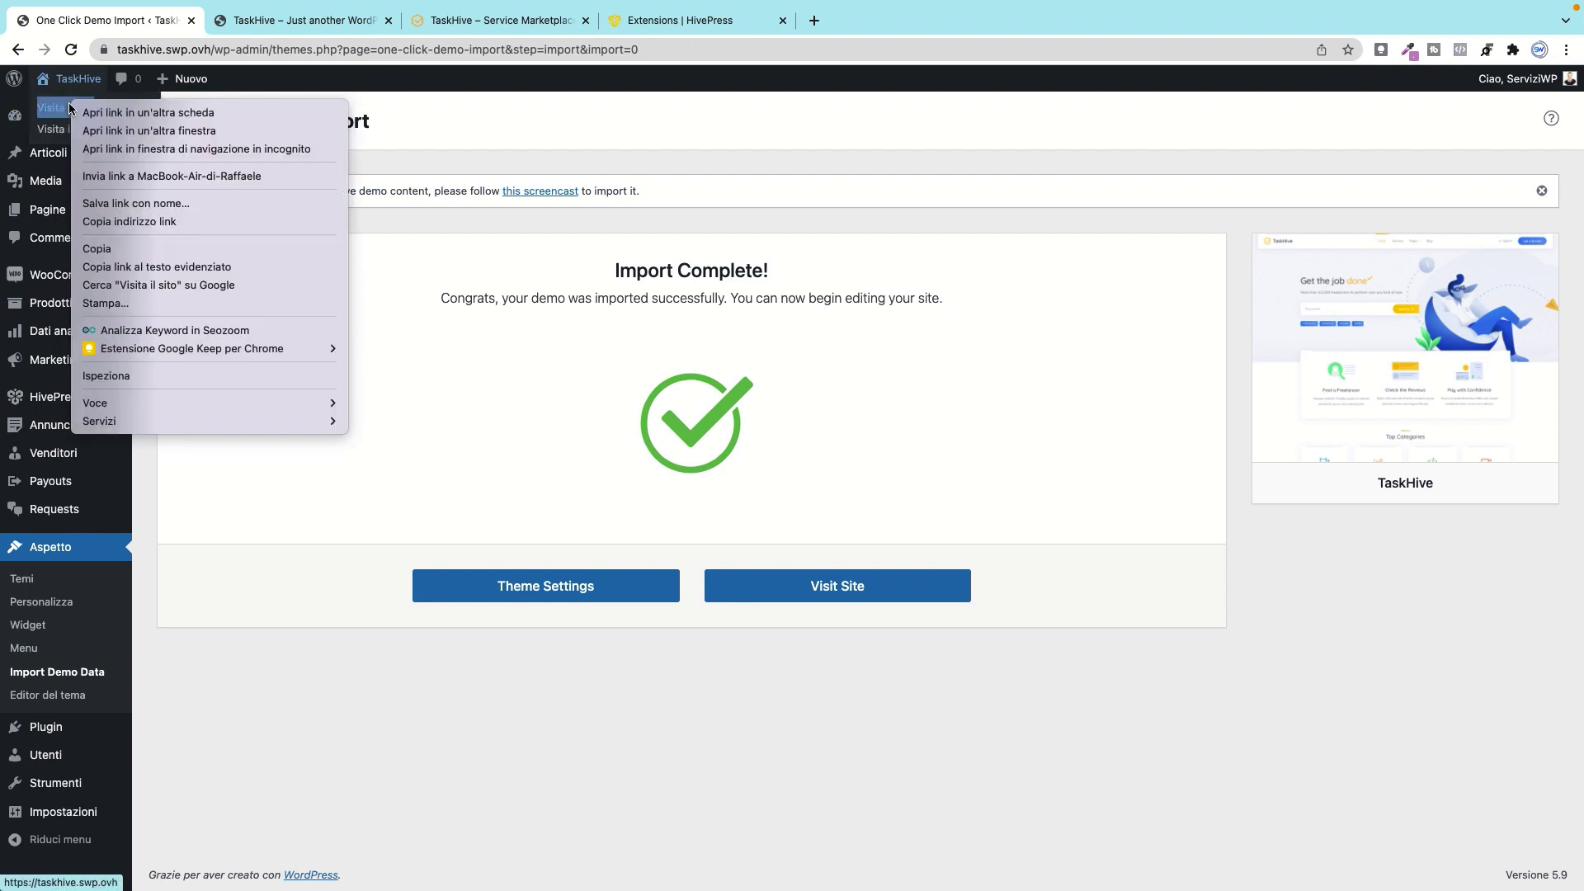
pyautogui.click(123, 112)
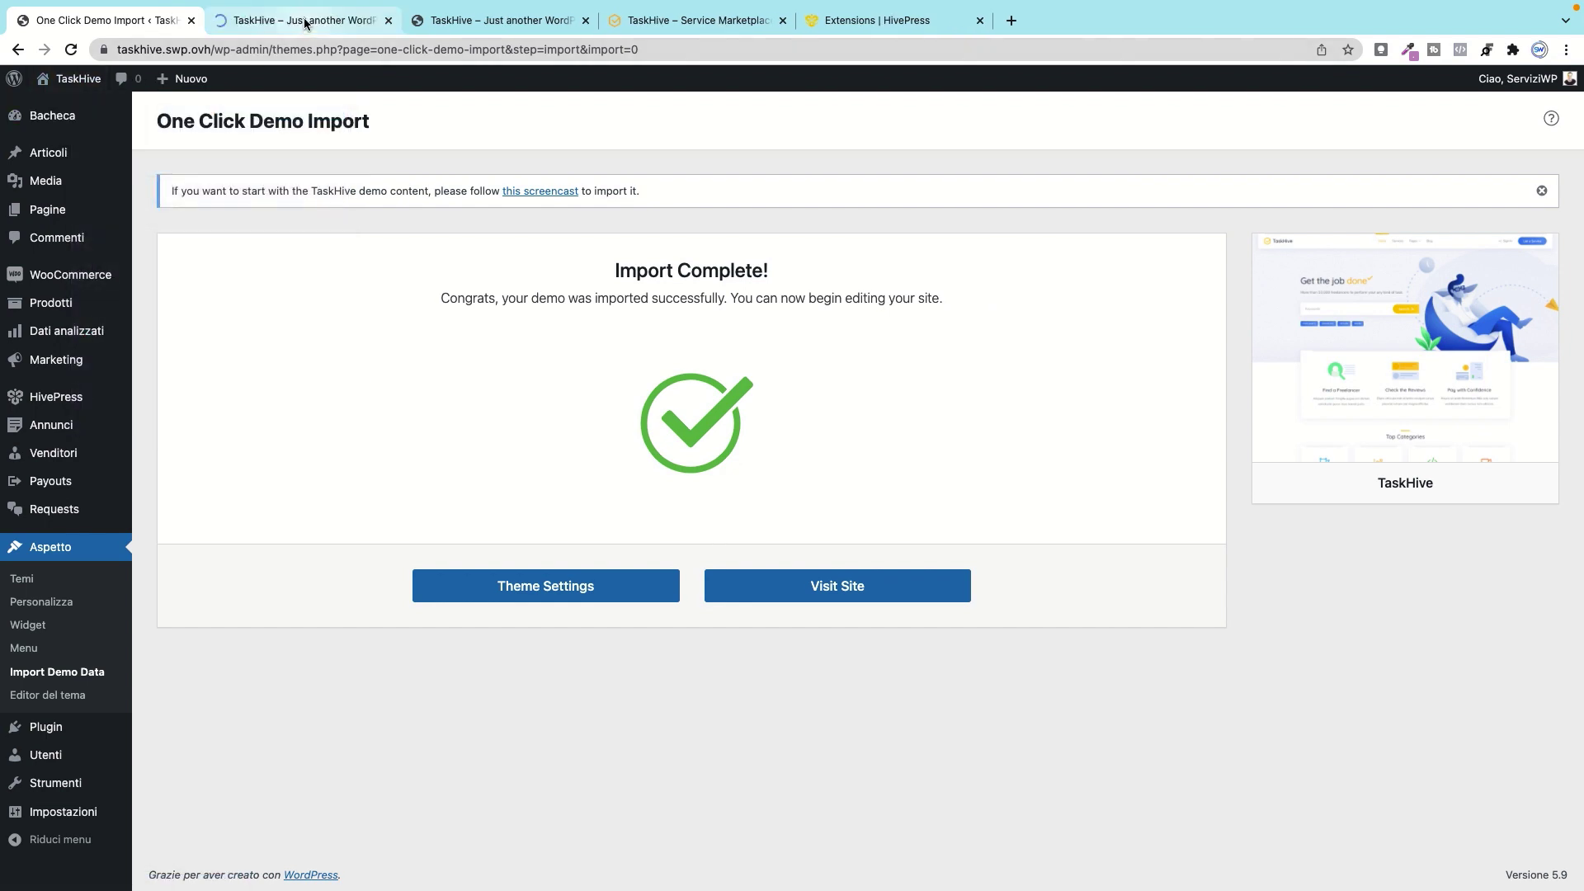
pyautogui.click(305, 23)
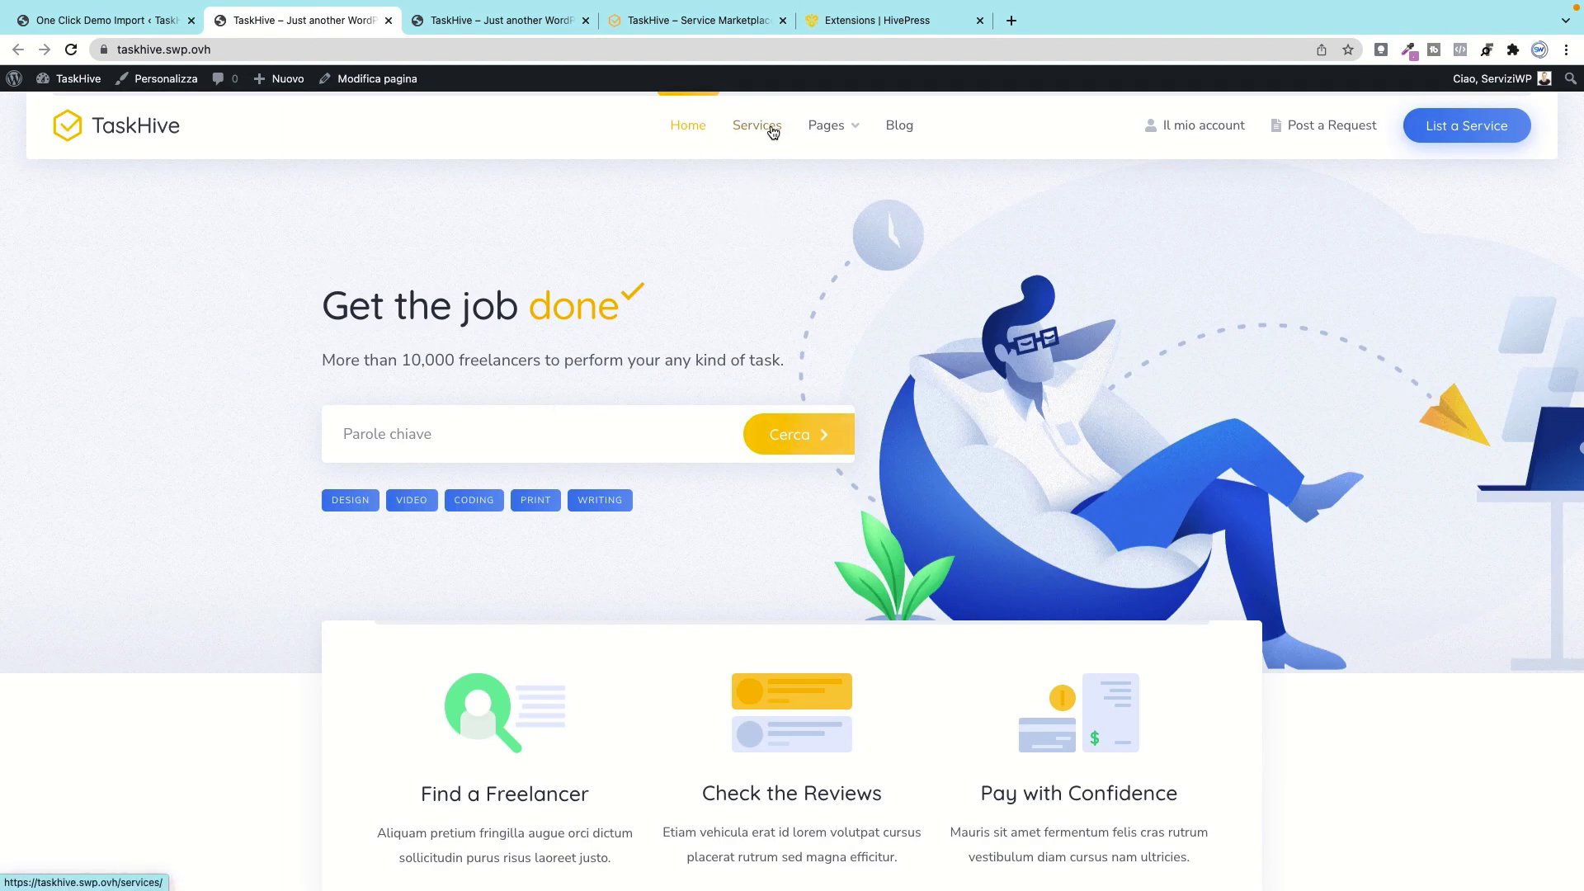
# Step: Browse the VIDEO-tagged services and a Facebook posts listing, comparing with the original demo
pyautogui.scroll(-3, 463, 437)
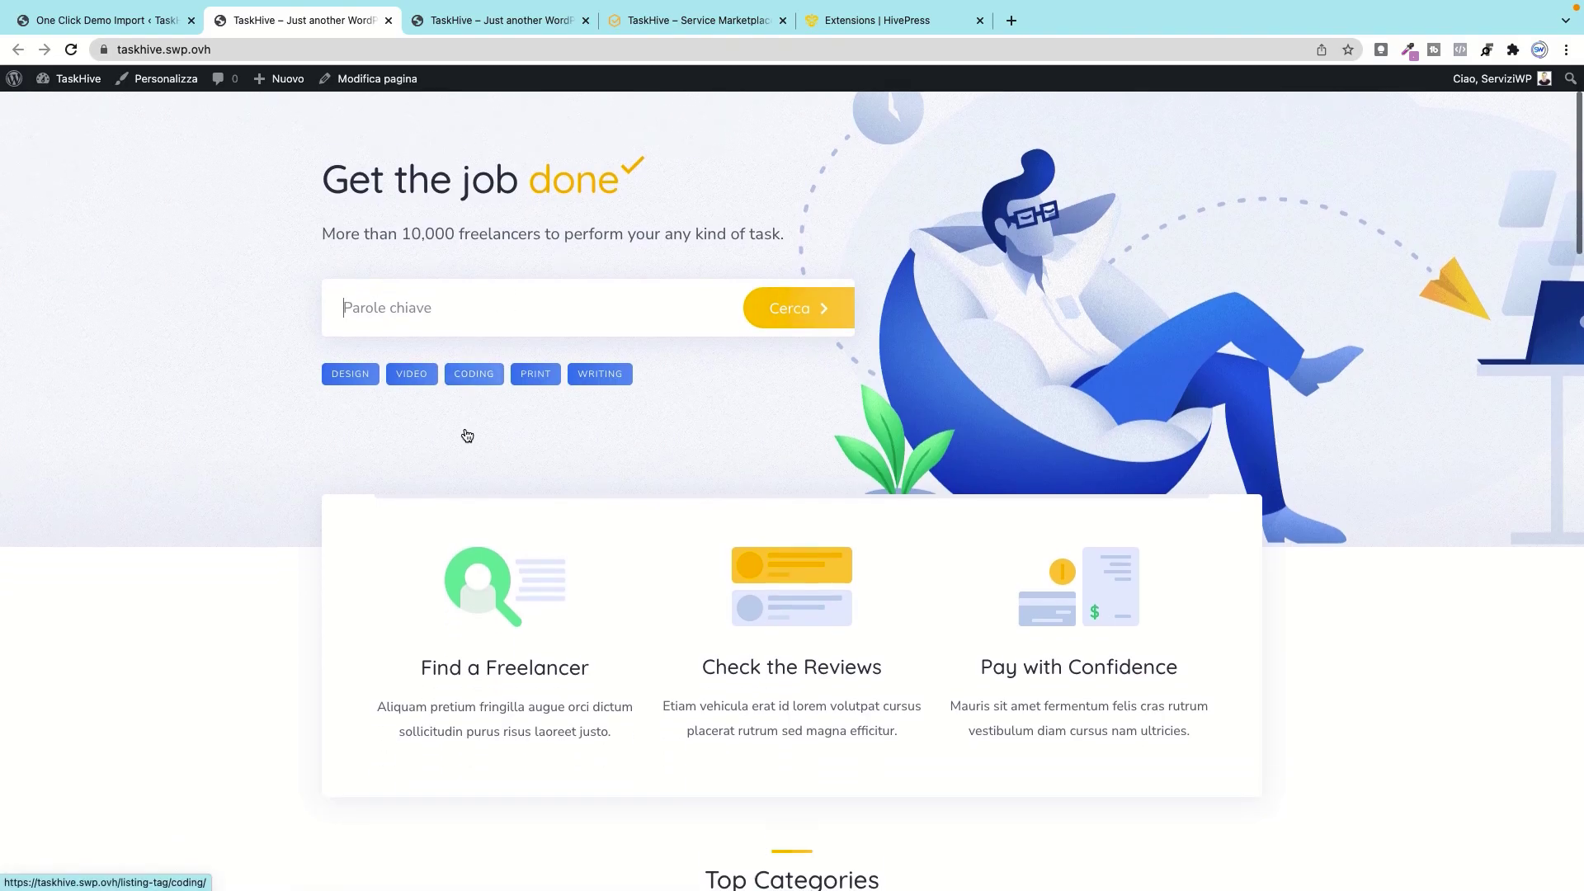
pyautogui.click(413, 344)
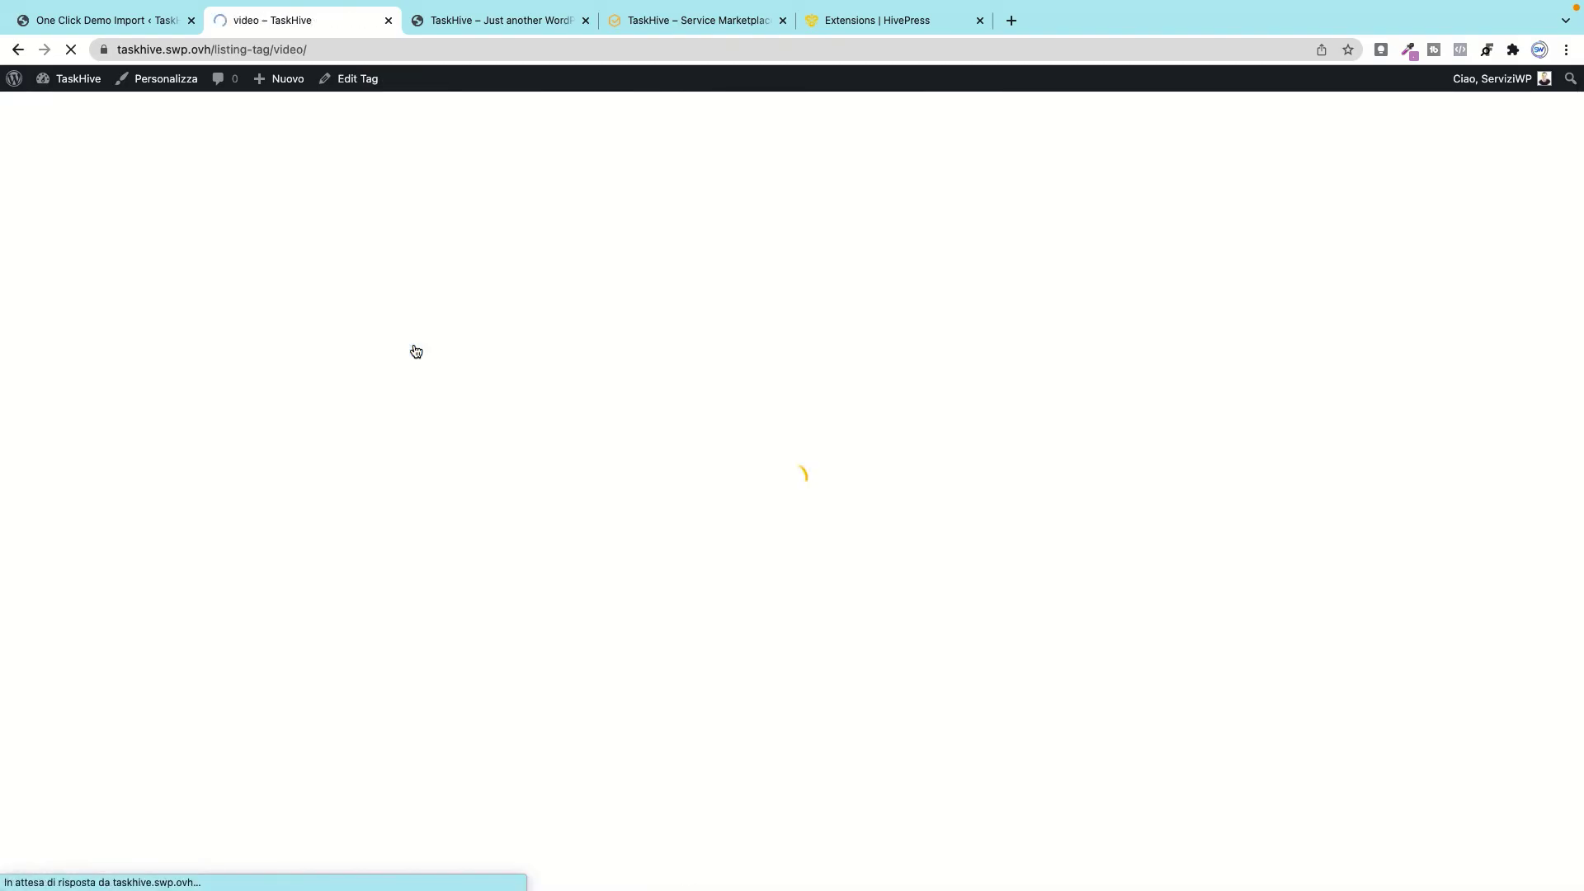
pyautogui.scroll(-5, 506, 490)
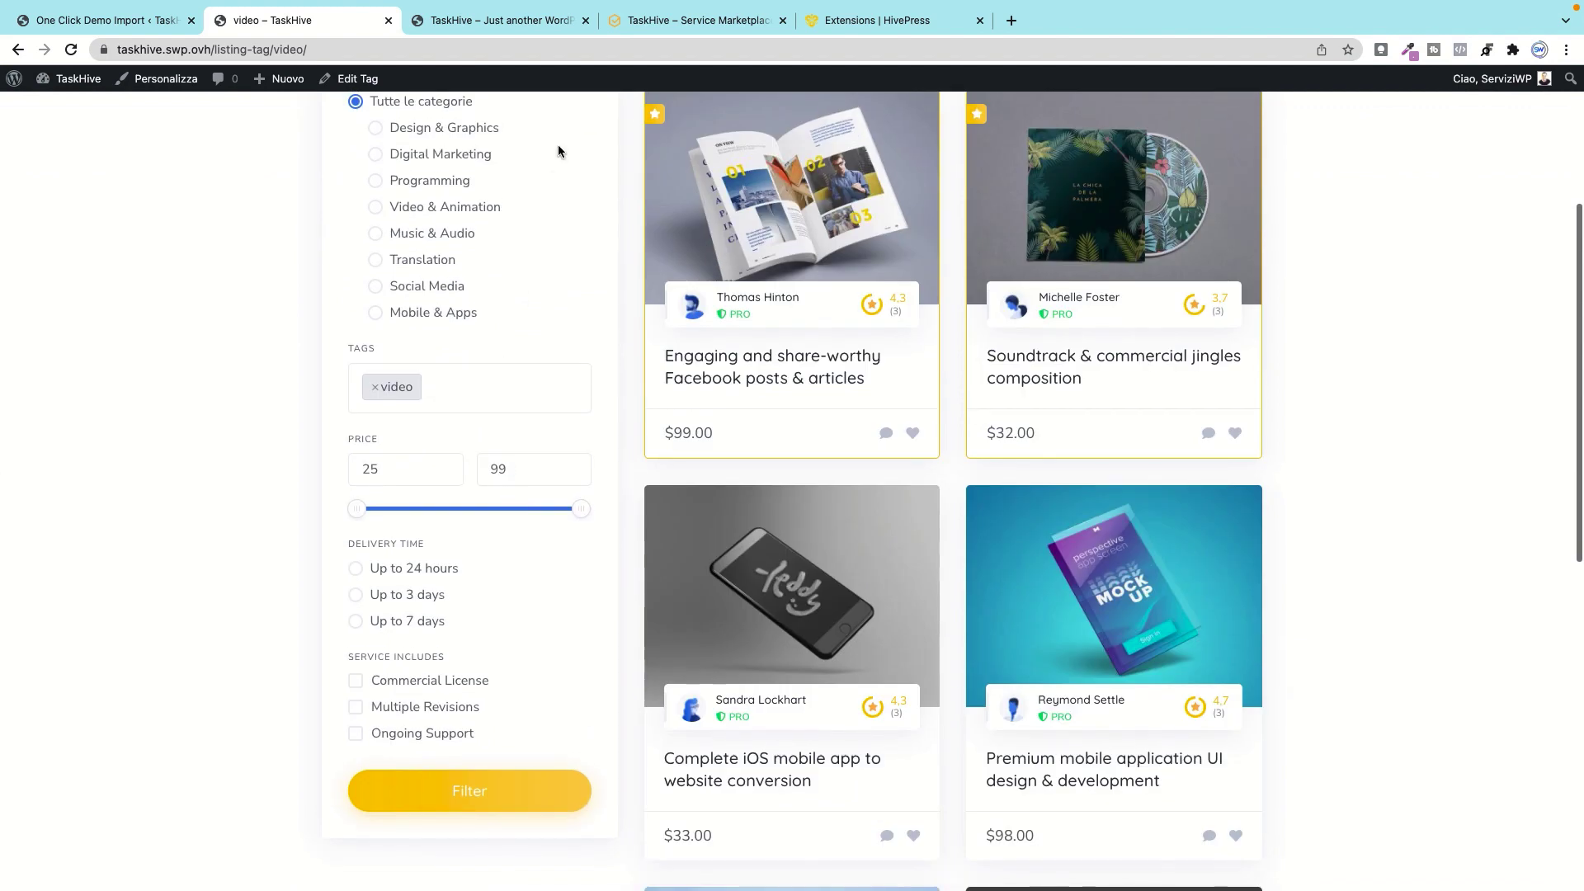
pyautogui.click(843, 280)
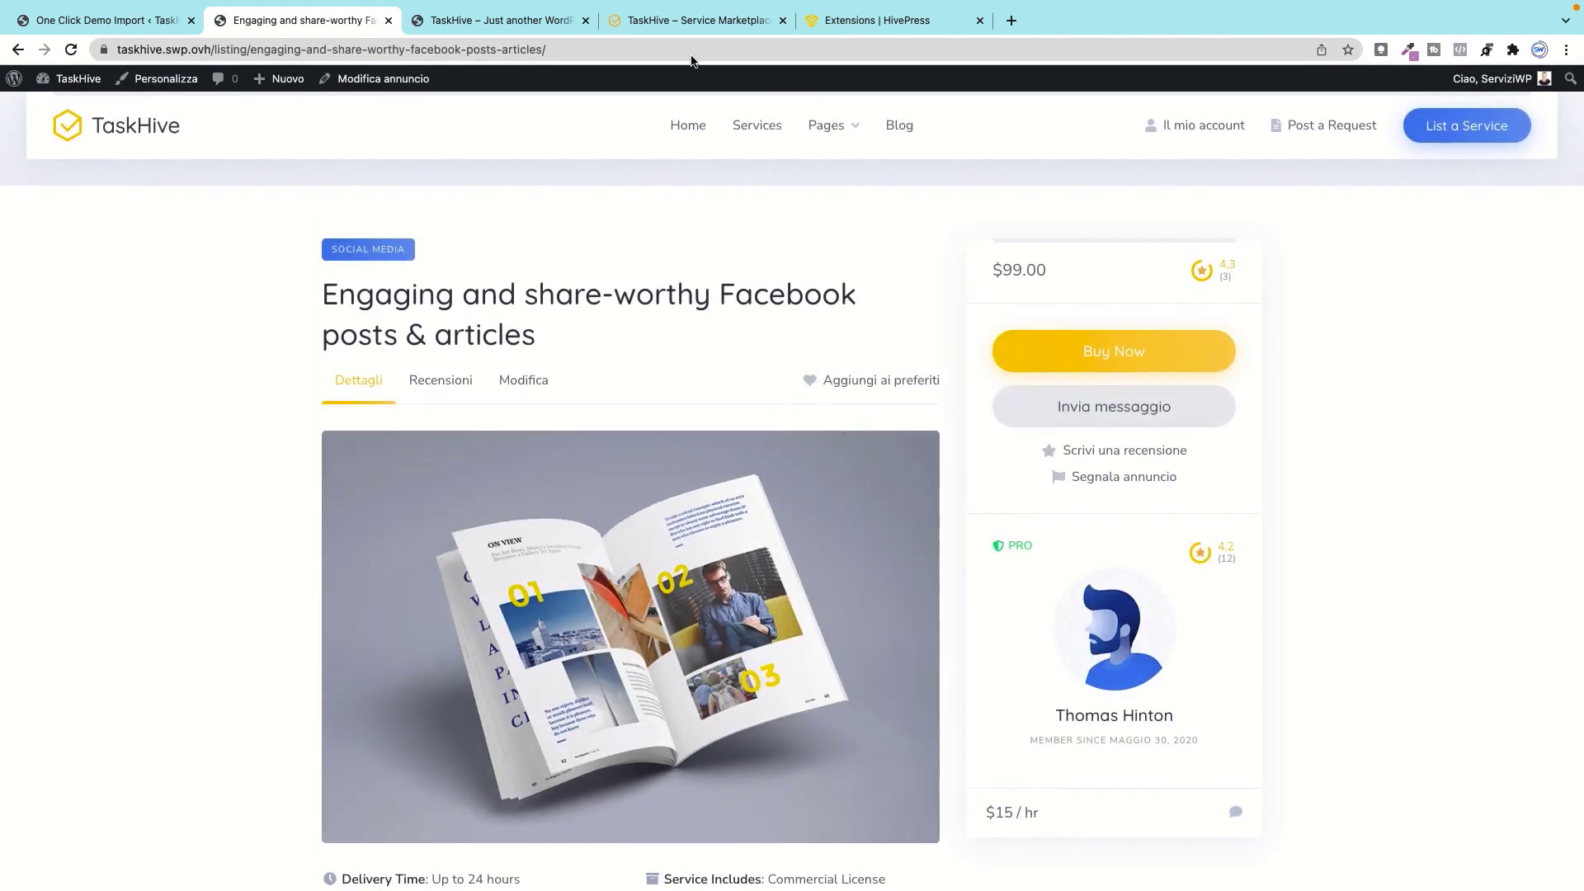
pyautogui.click(720, 22)
pyautogui.scroll(10, 618, 498)
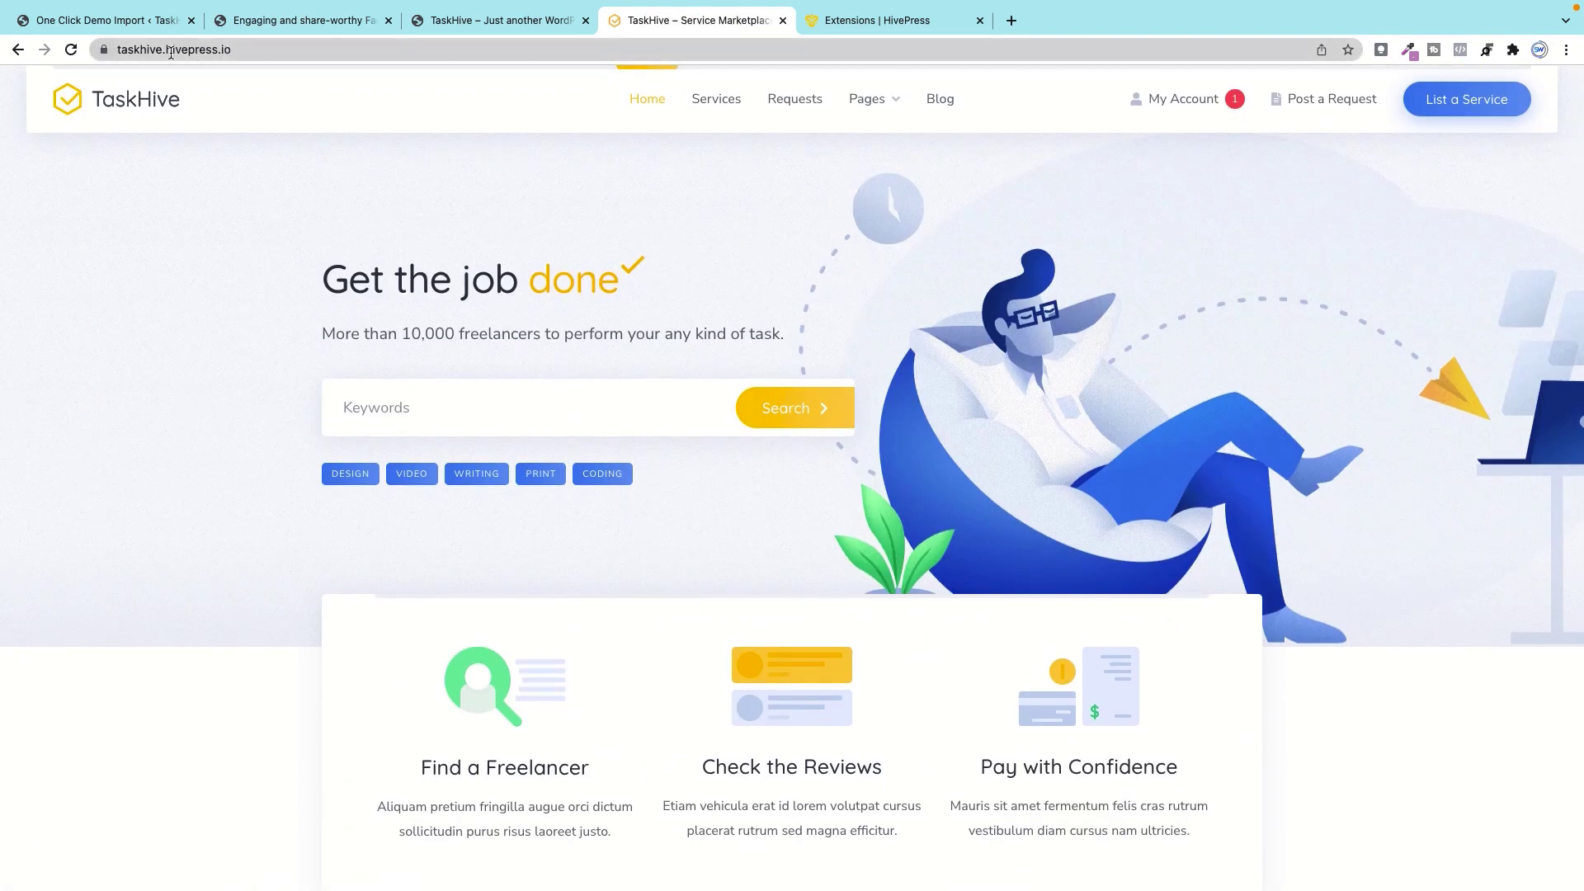
# Step: Close the demo import tab and go from the site to the WordPress Dashboard
pyautogui.click(118, 25)
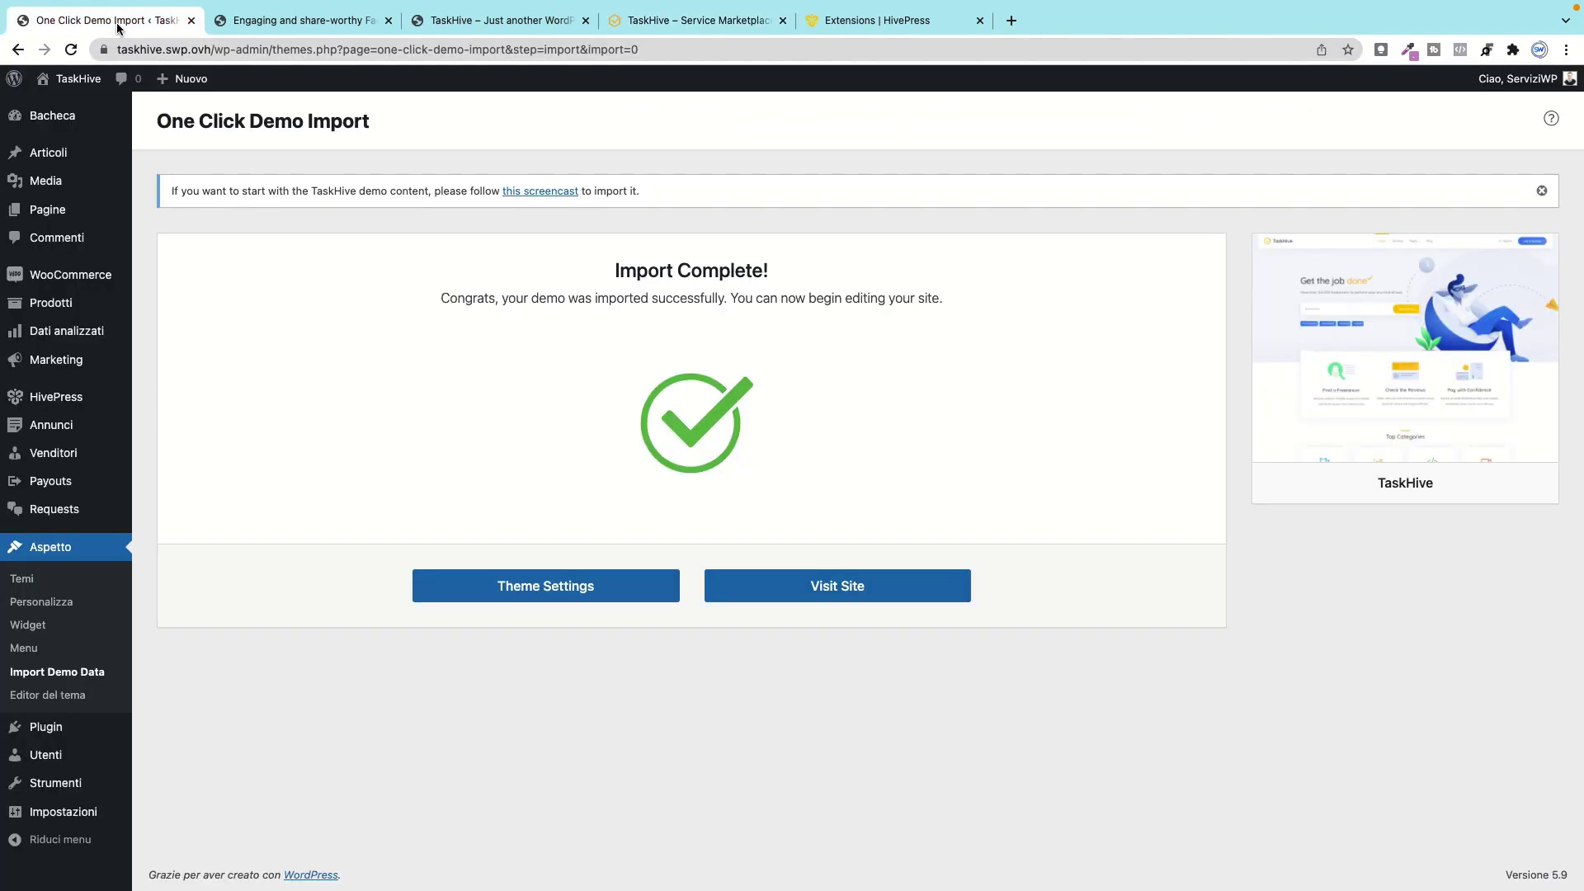
pyautogui.click(190, 21)
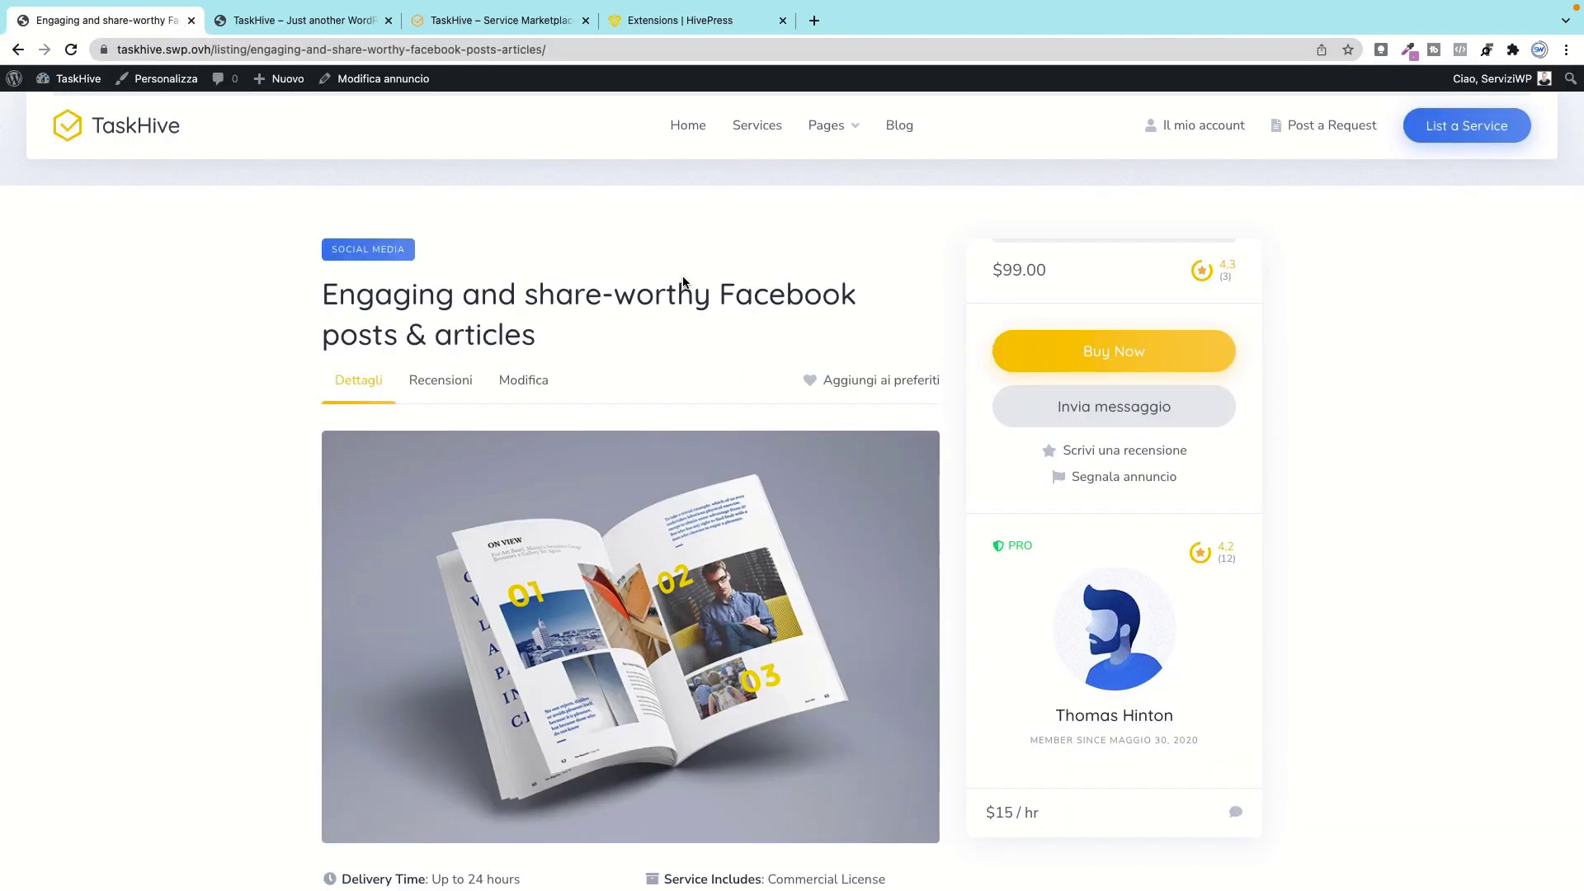
pyautogui.click(128, 132)
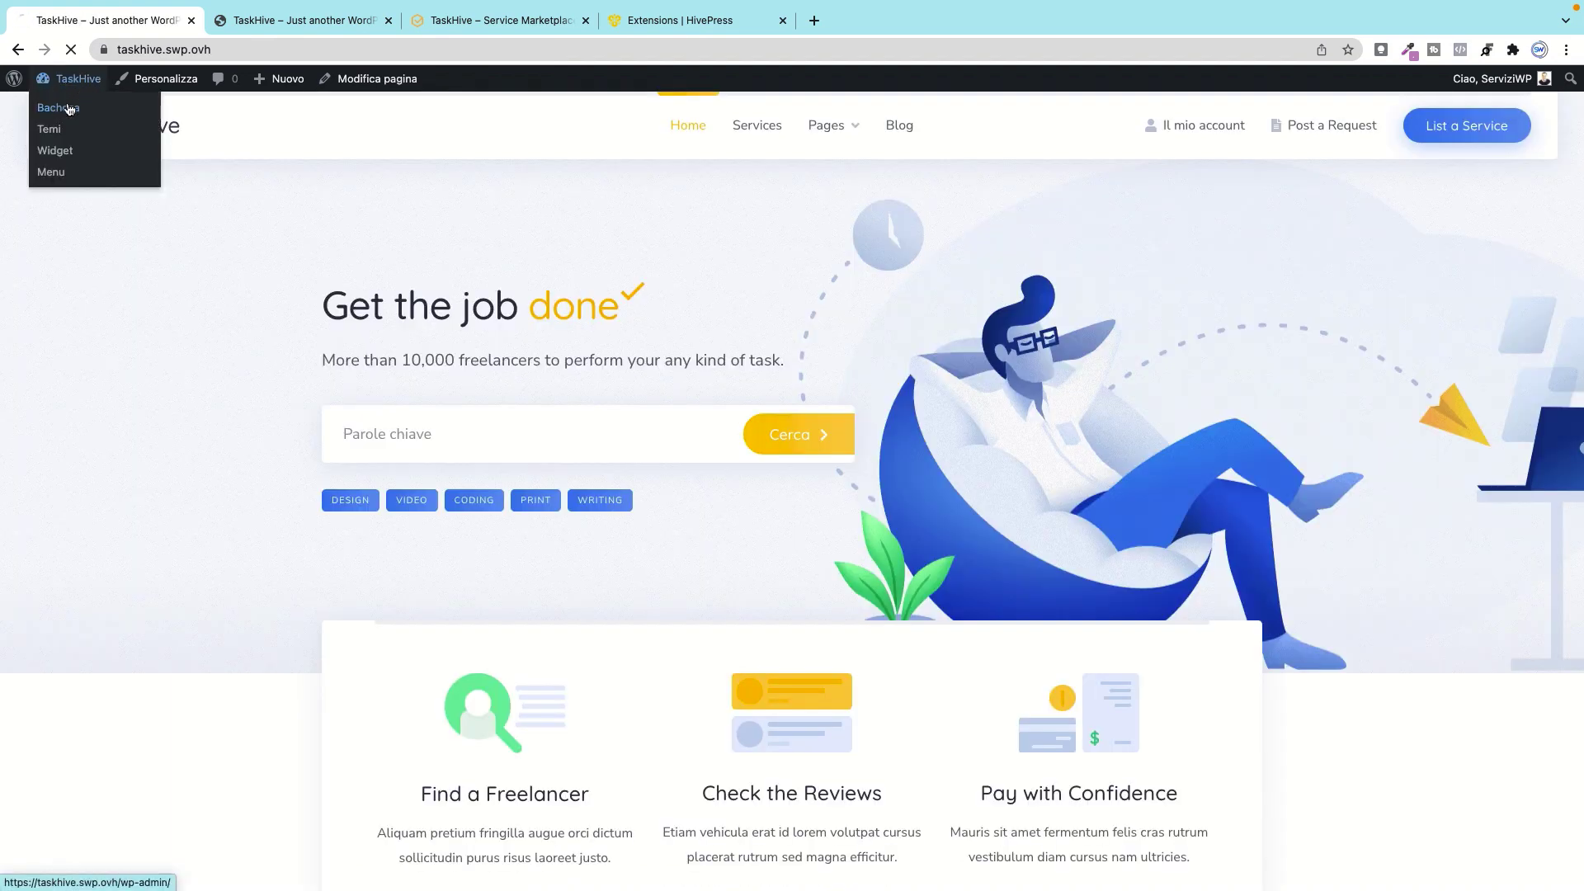
pyautogui.click(69, 108)
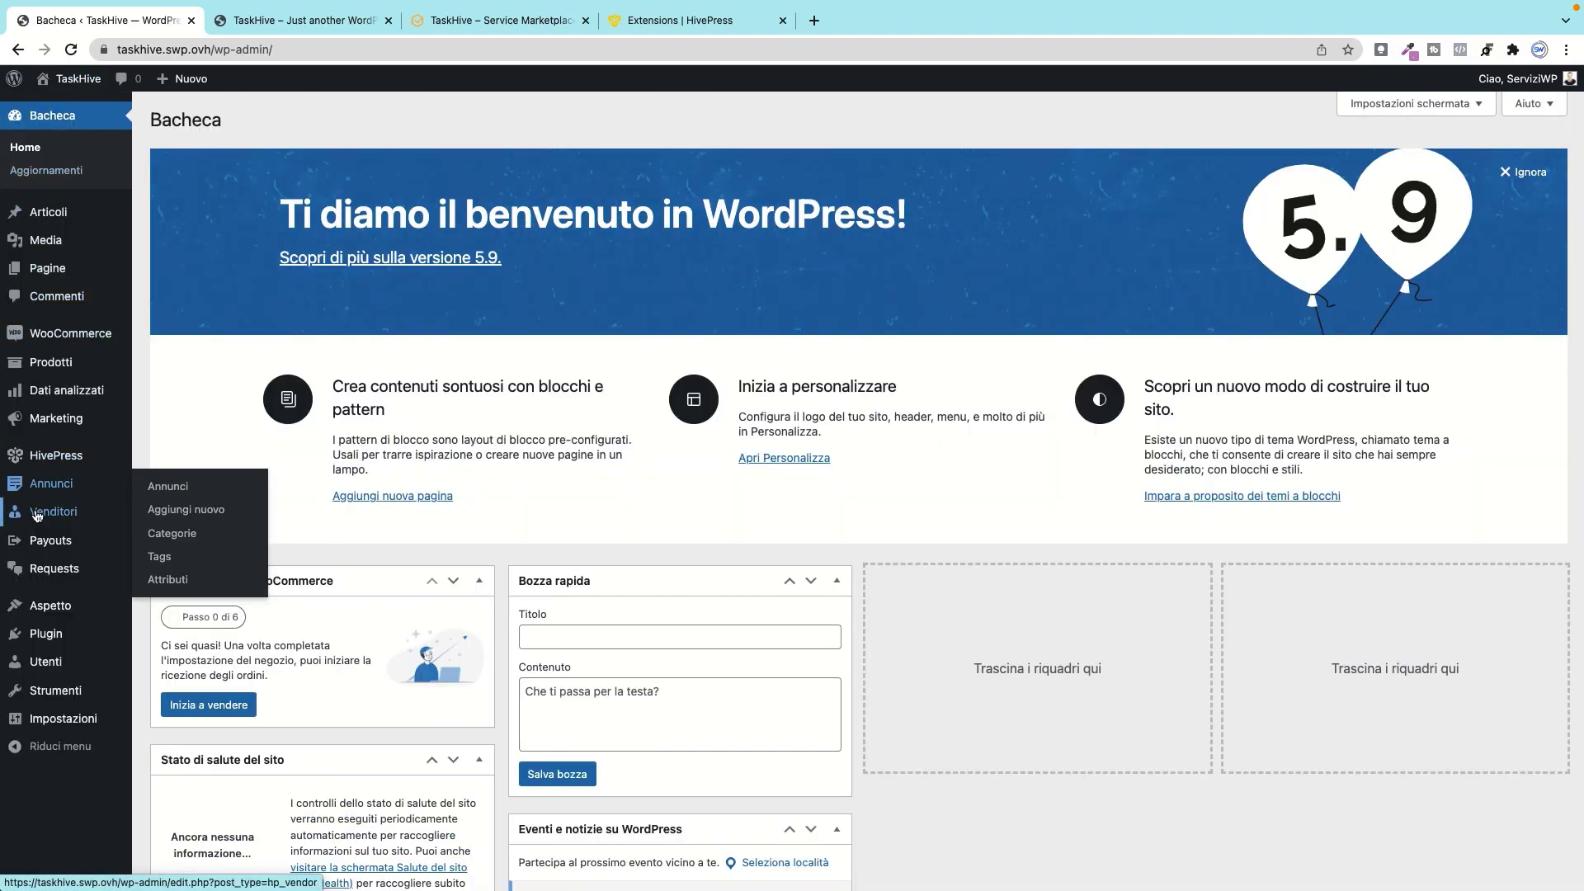
# Step: Open HivePress > Impostazioni from the admin sidebar
pyautogui.moveTo(47, 545)
pyautogui.moveTo(55, 579)
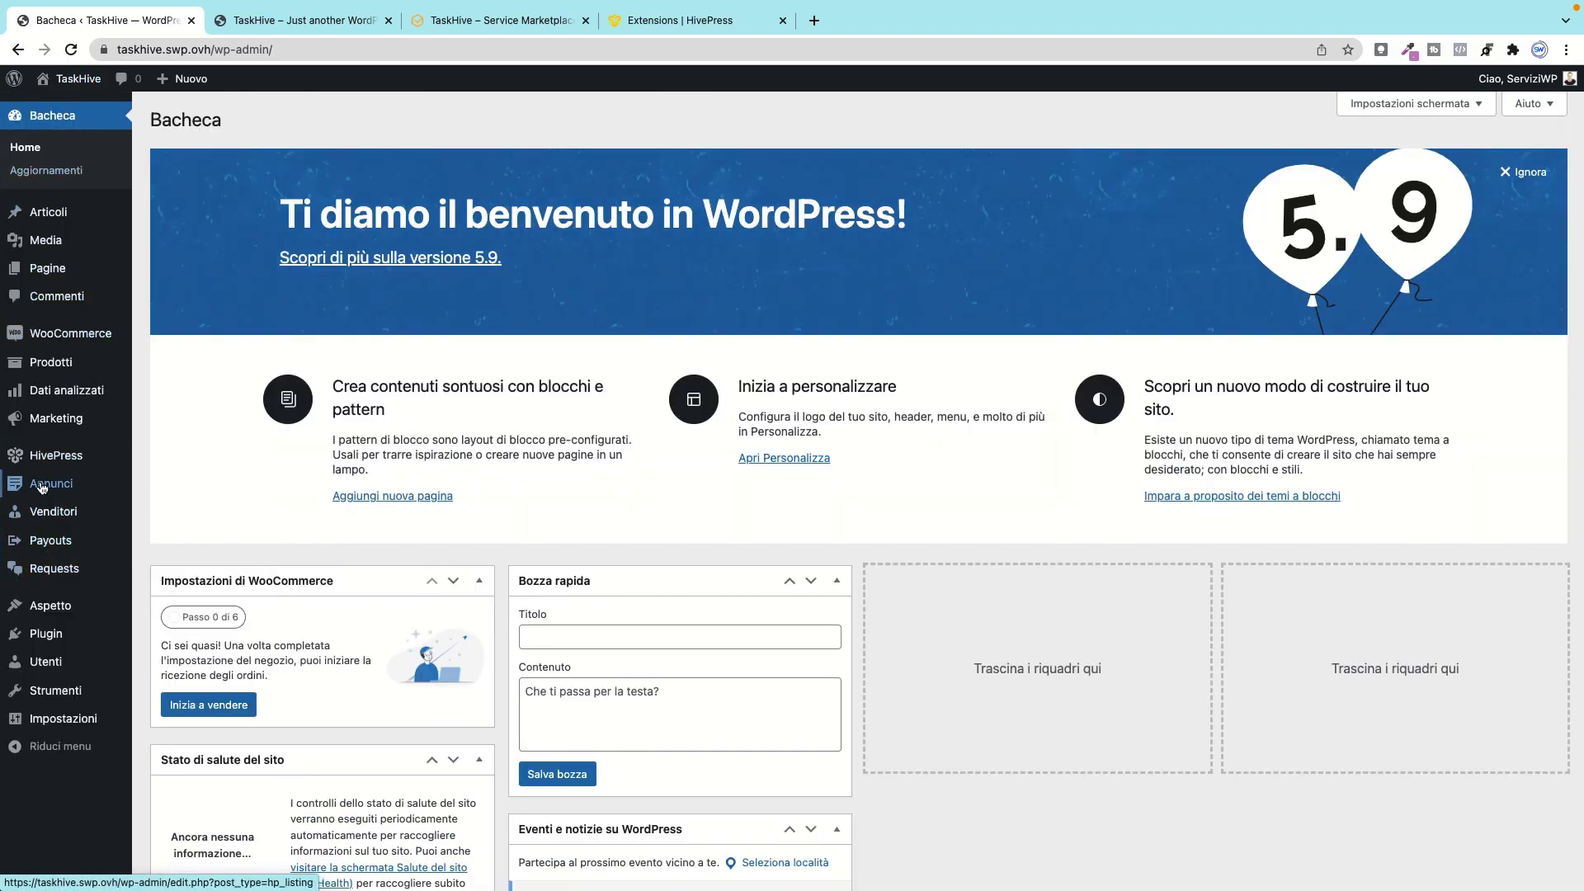
pyautogui.moveTo(55, 463)
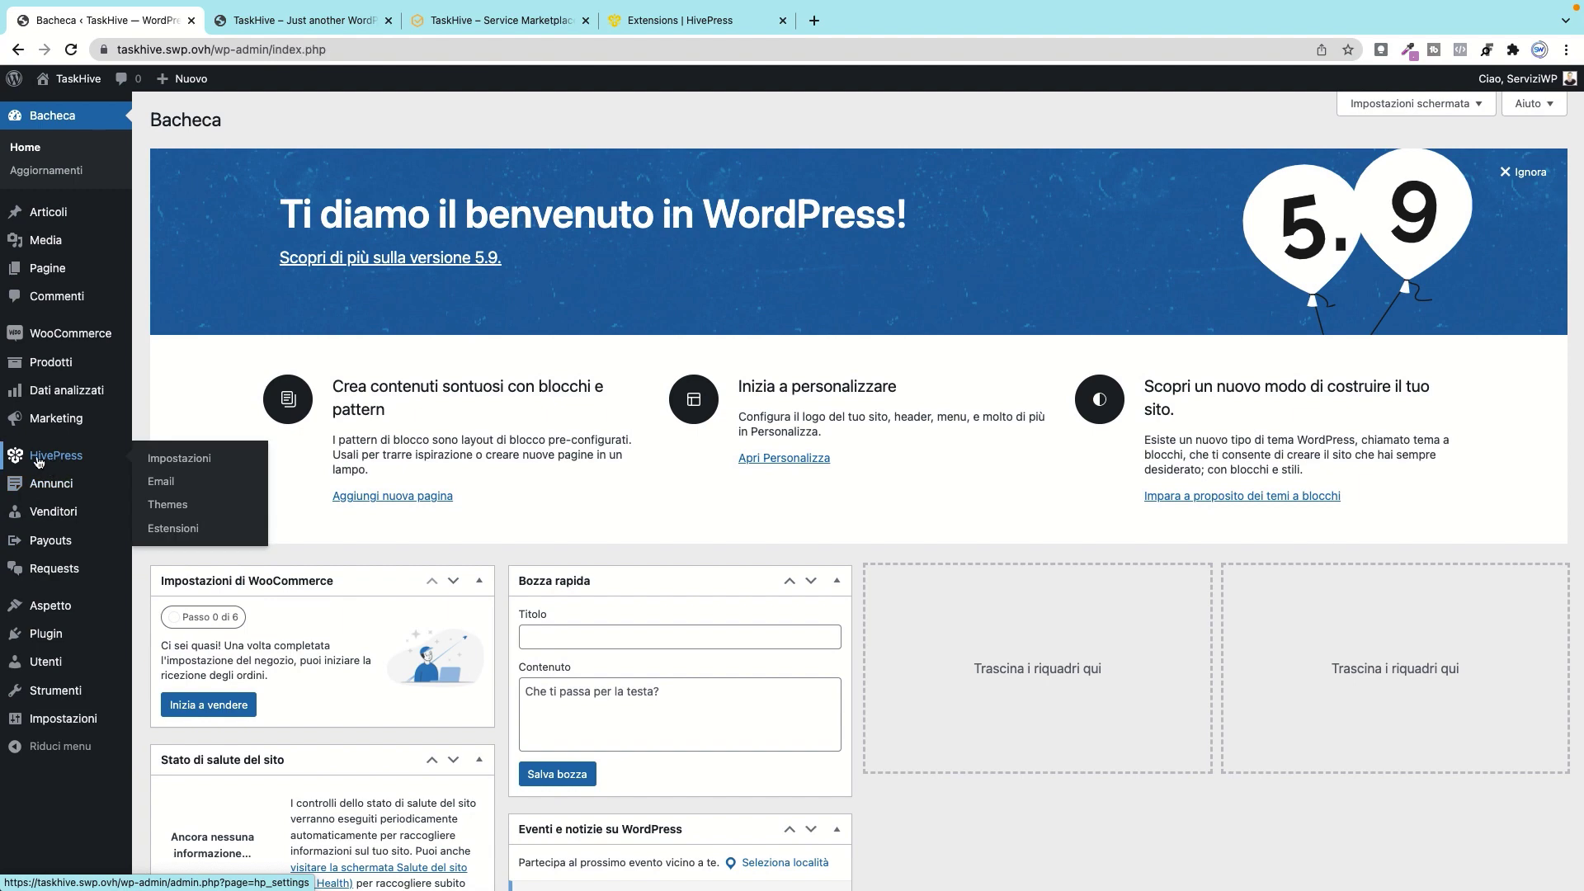
pyautogui.click(183, 461)
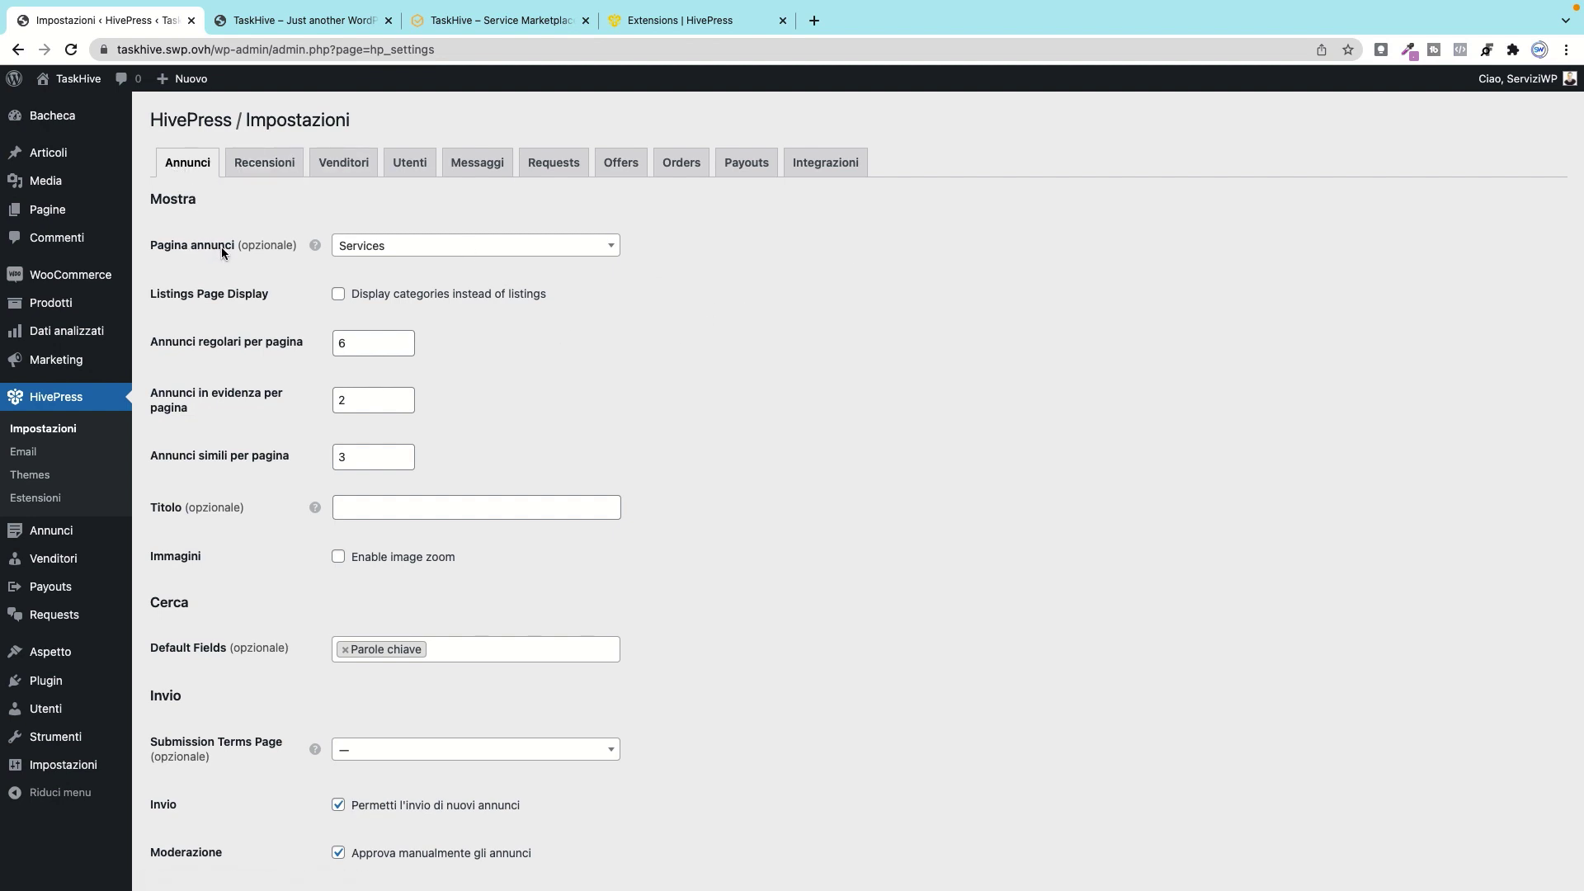
# Step: Keep Services as the listings page, with categories display left off after checking the front page
pyautogui.click(494, 241)
pyautogui.scroll(2, 486, 334)
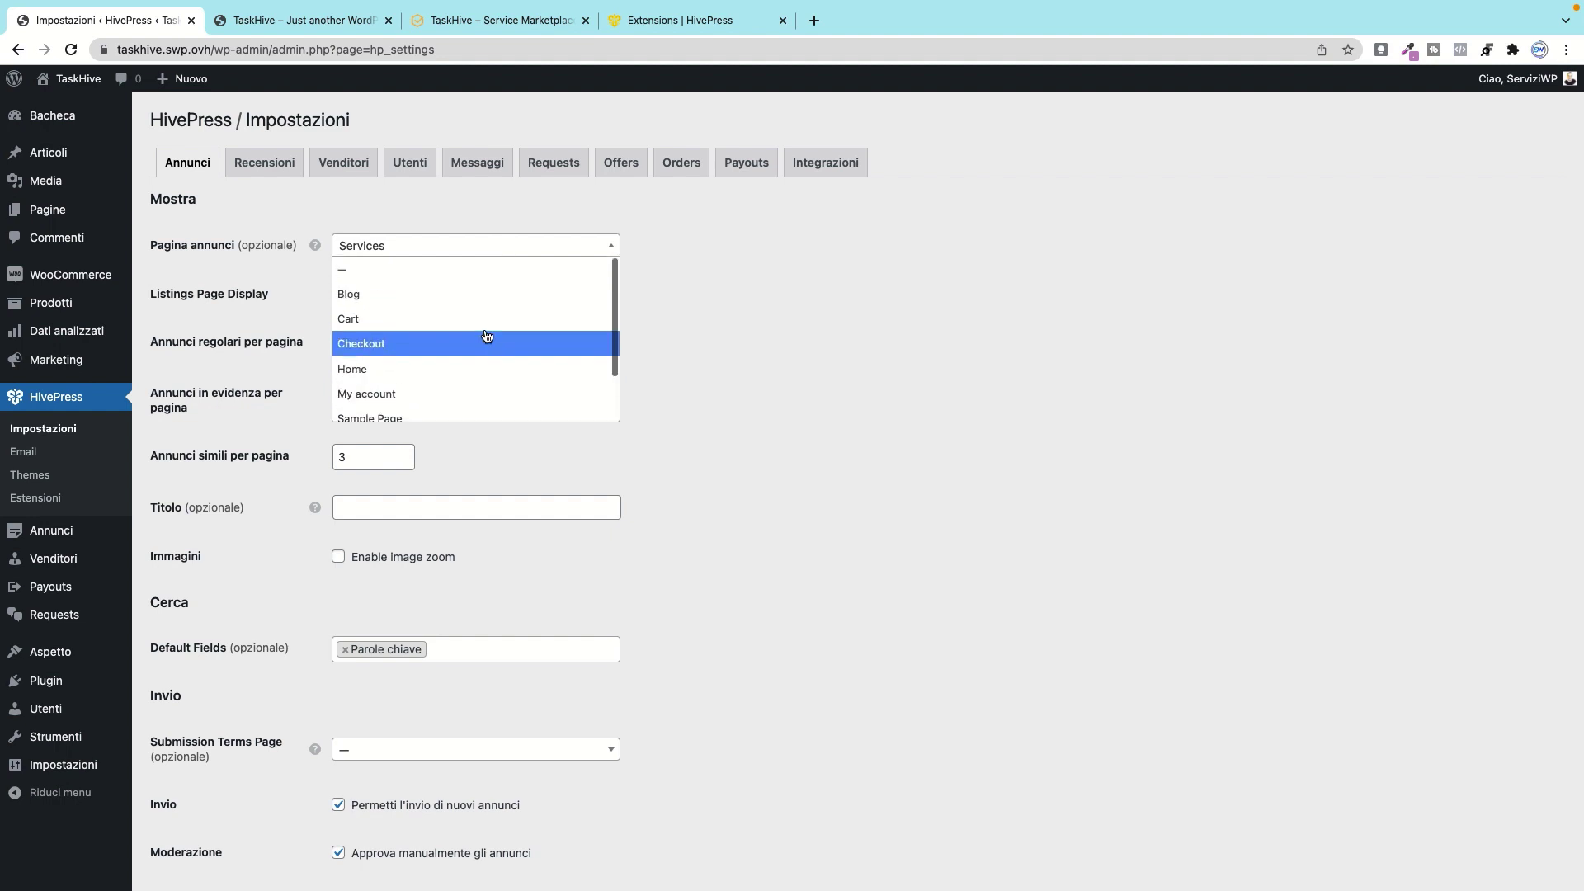
pyautogui.scroll(-2, 484, 330)
pyautogui.scroll(2, 466, 285)
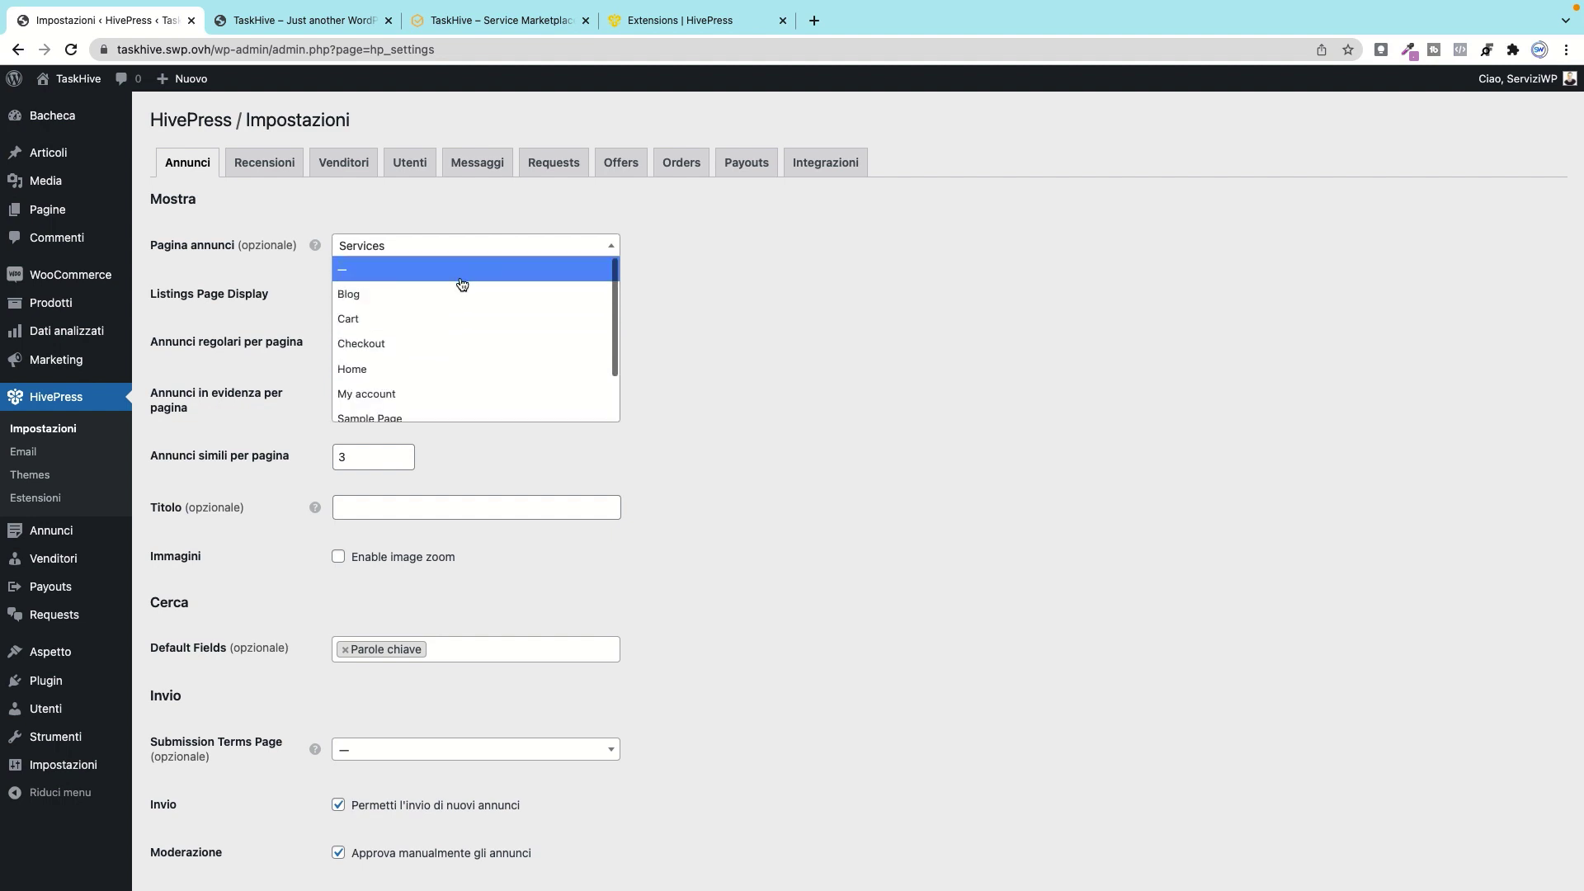
pyautogui.click(782, 261)
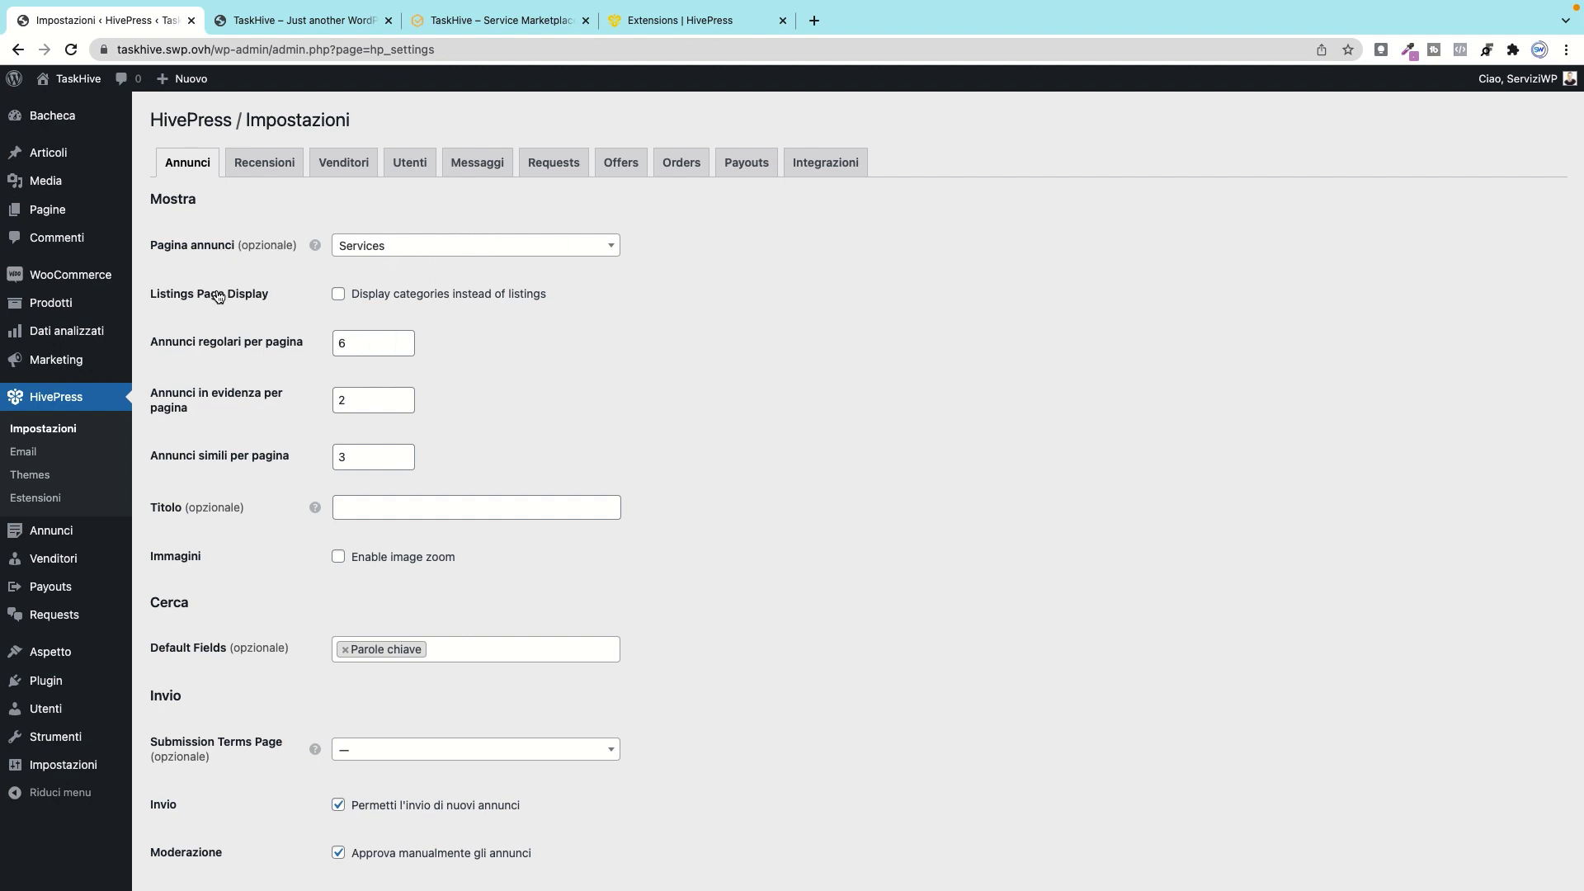
pyautogui.click(338, 295)
pyautogui.click(318, 22)
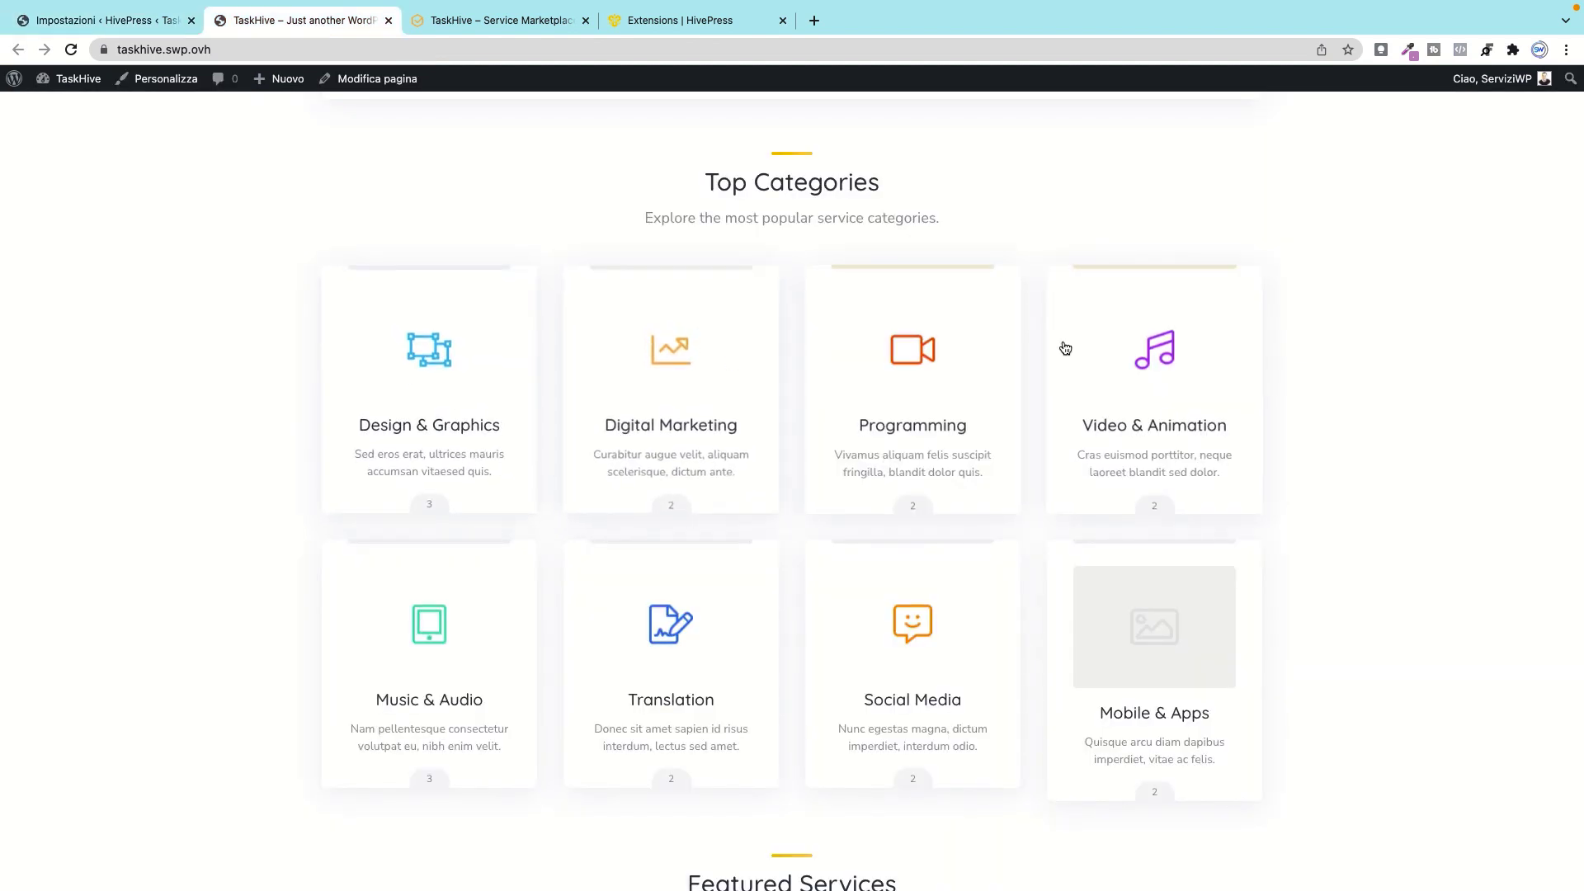
pyautogui.click(130, 22)
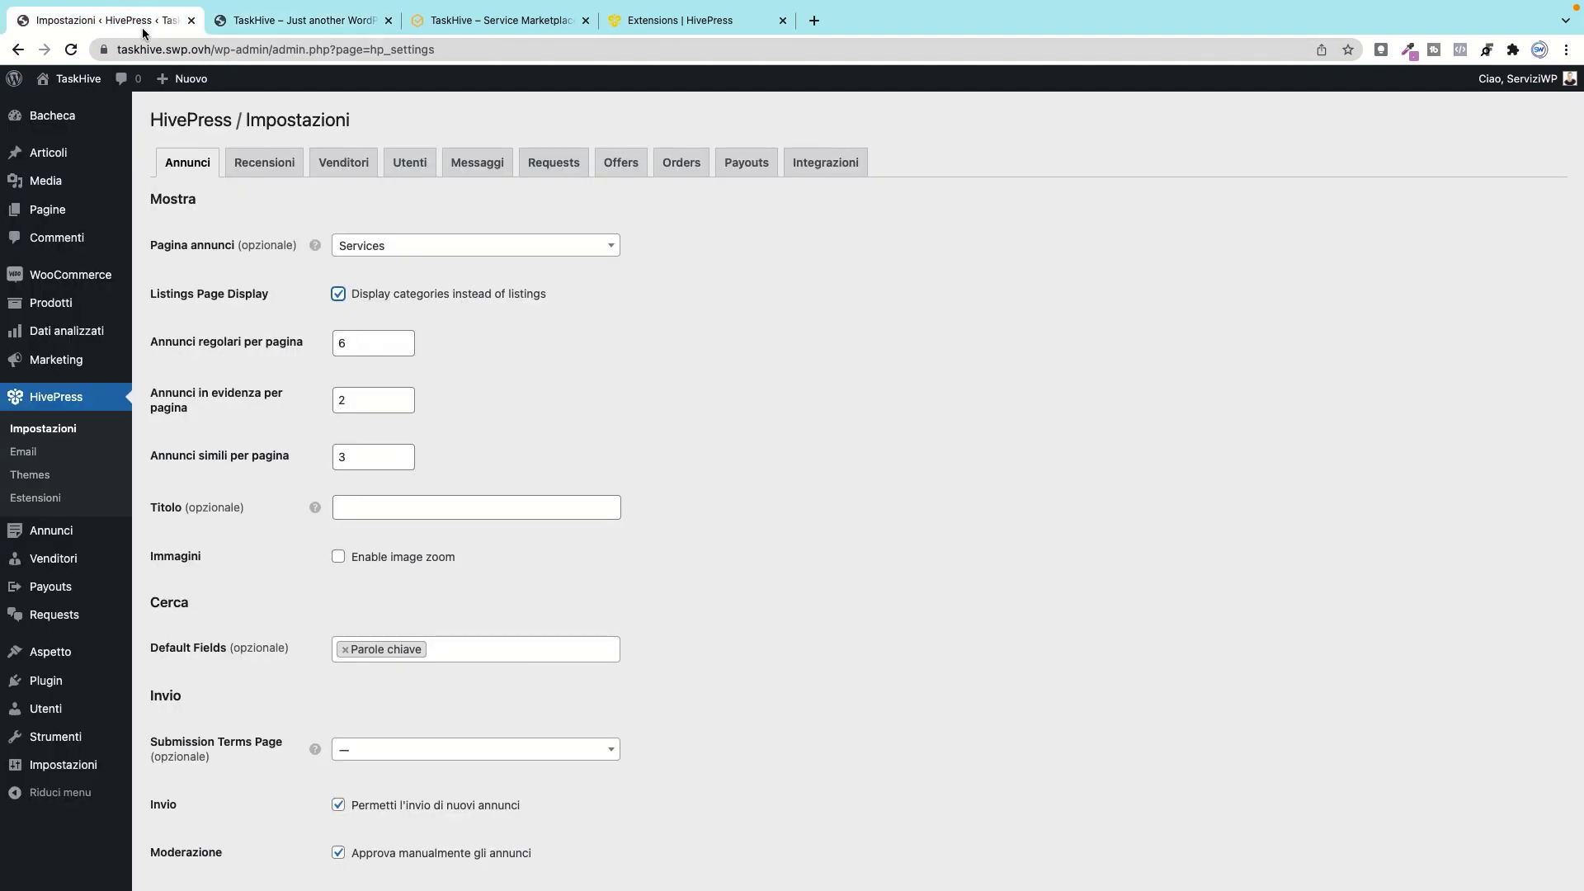
pyautogui.click(338, 295)
# Step: Keep regular listings per page at 6 and look over the optional Titolo field
pyautogui.scroll(-2, 548, 338)
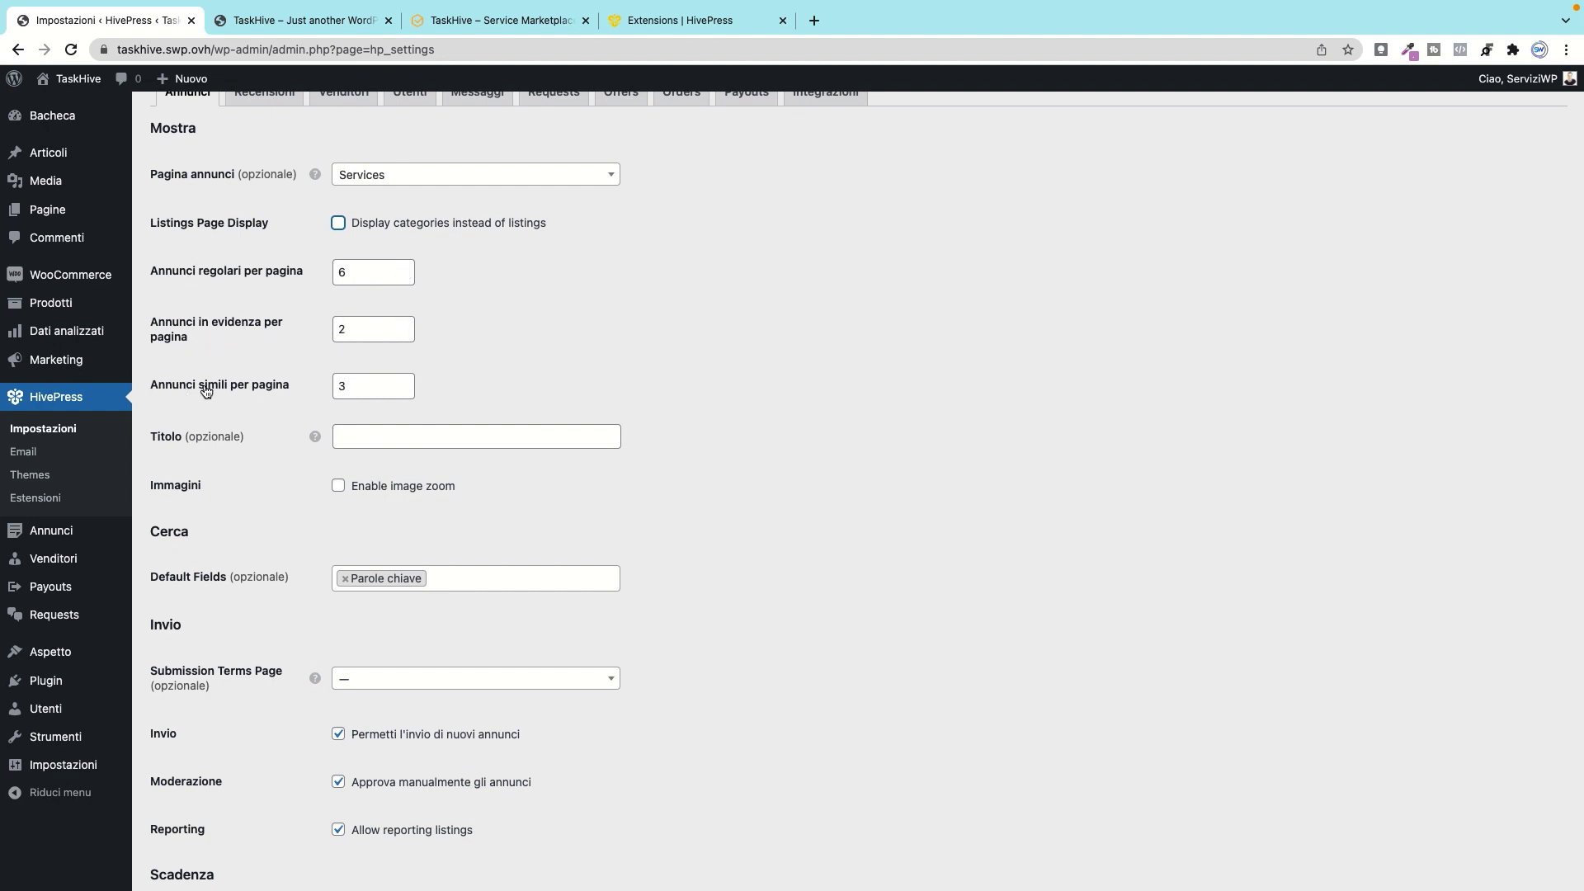
pyautogui.click(403, 269)
pyautogui.click(403, 277)
pyautogui.click(404, 277)
pyautogui.click(403, 277)
pyautogui.scroll(-1, 568, 354)
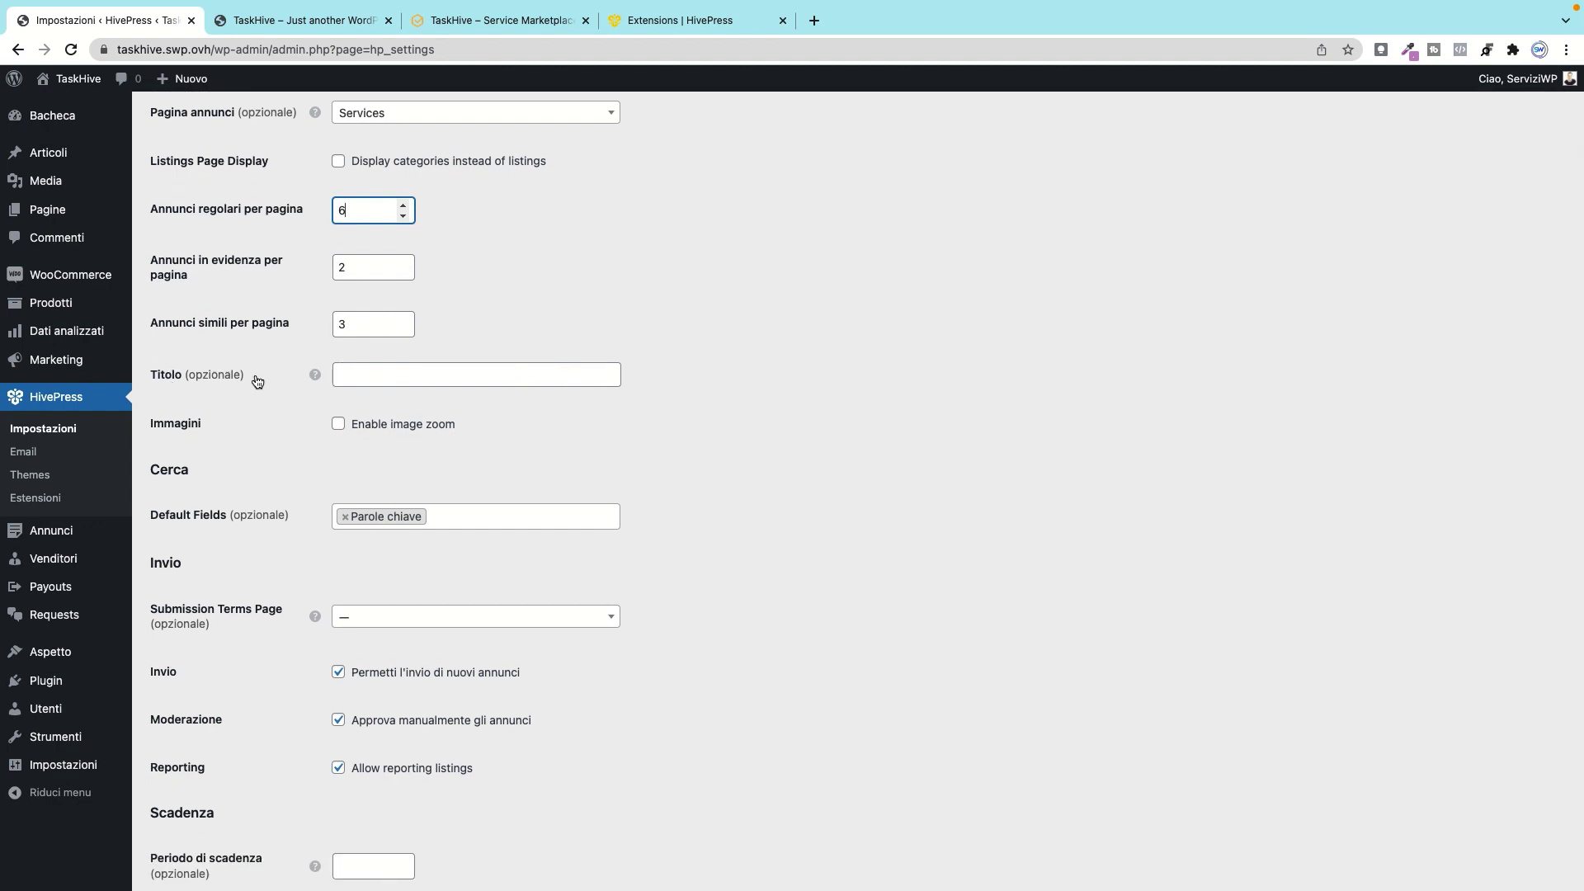
pyautogui.moveTo(312, 373)
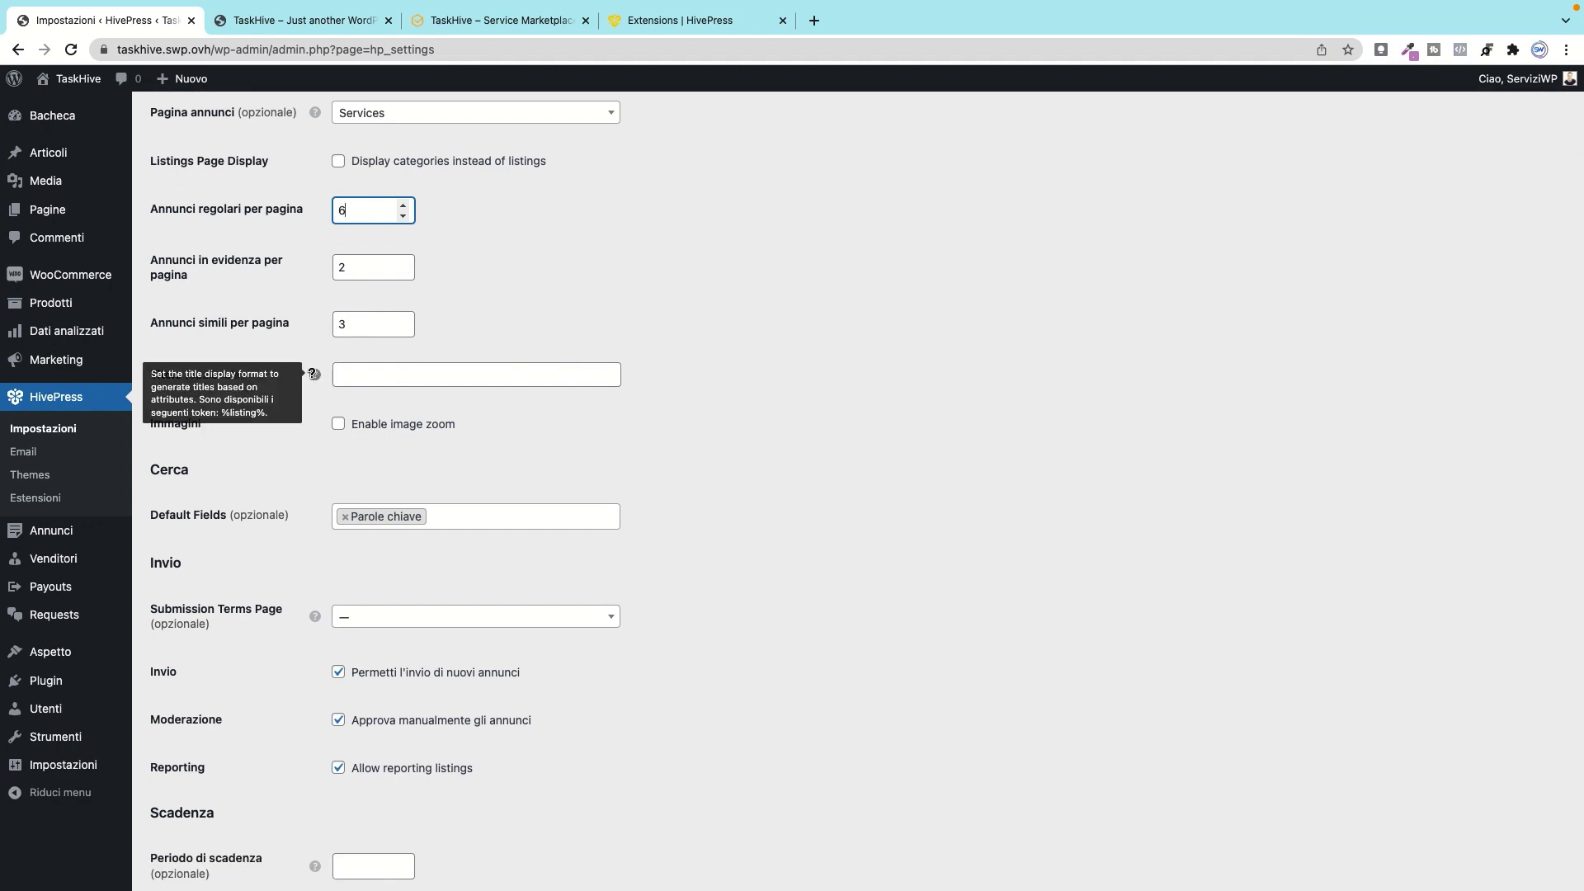
pyautogui.click(401, 369)
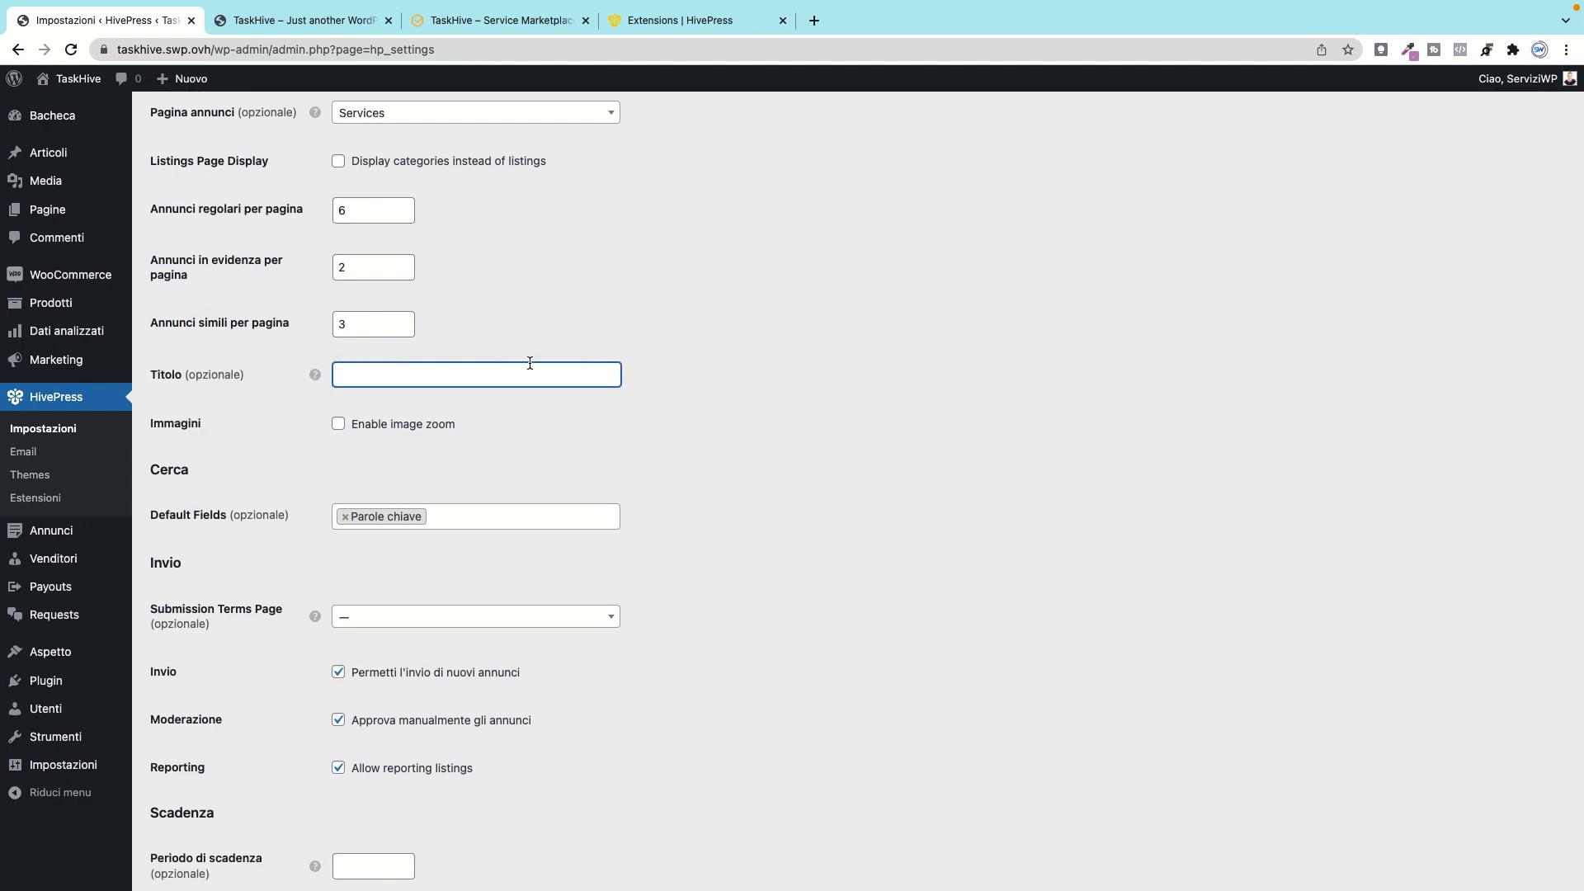
# Step: Leave image zoom off, add no default search fields, and keep the submission terms page unset
pyautogui.scroll(-1, 477, 418)
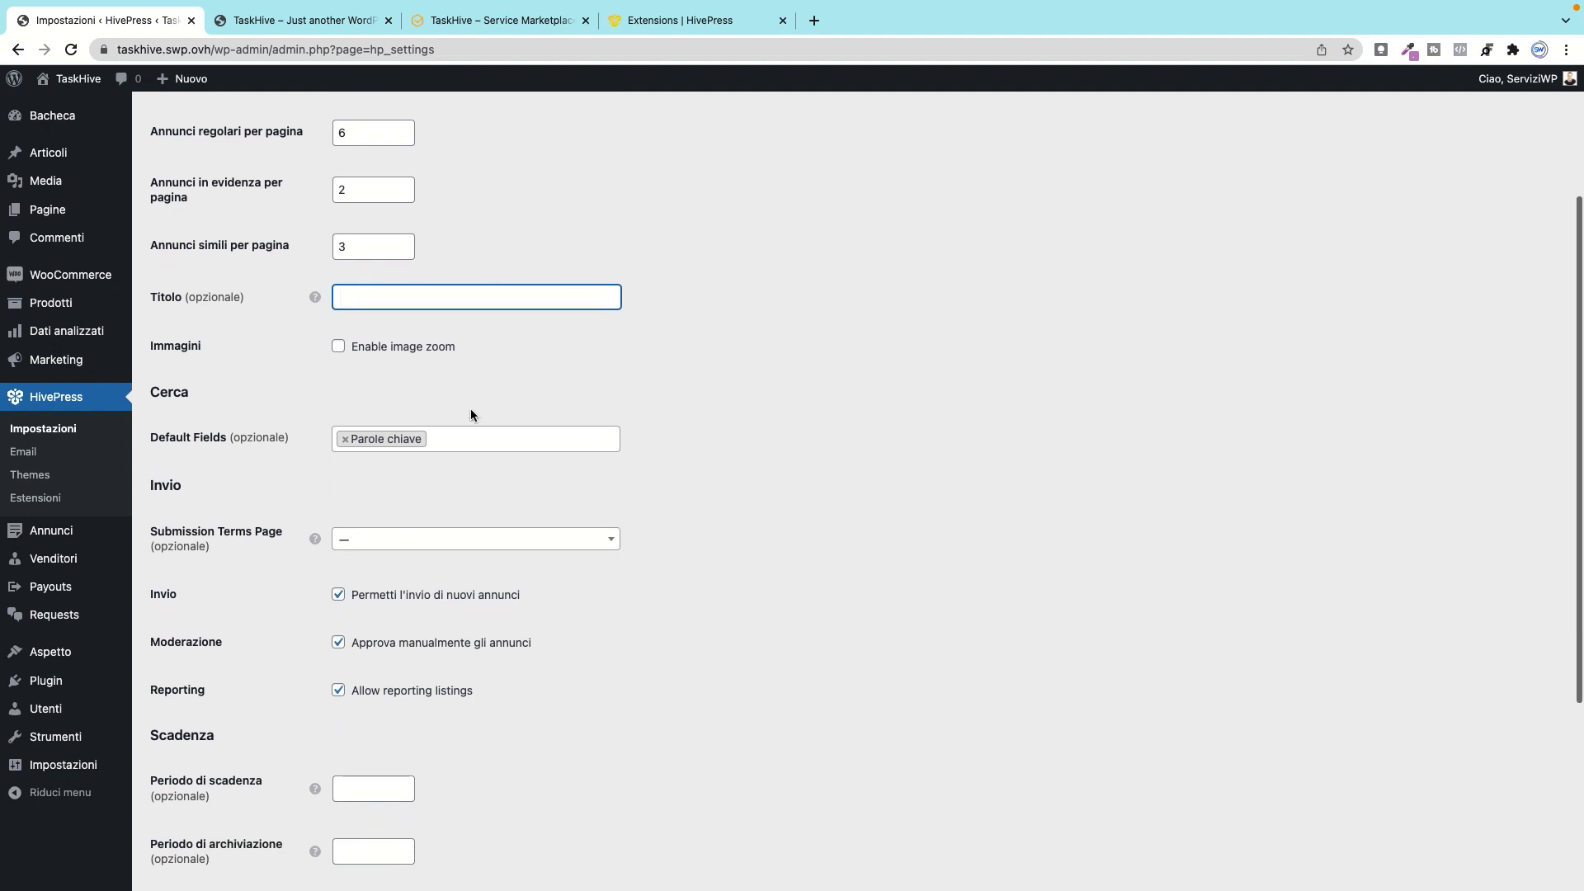
pyautogui.click(338, 350)
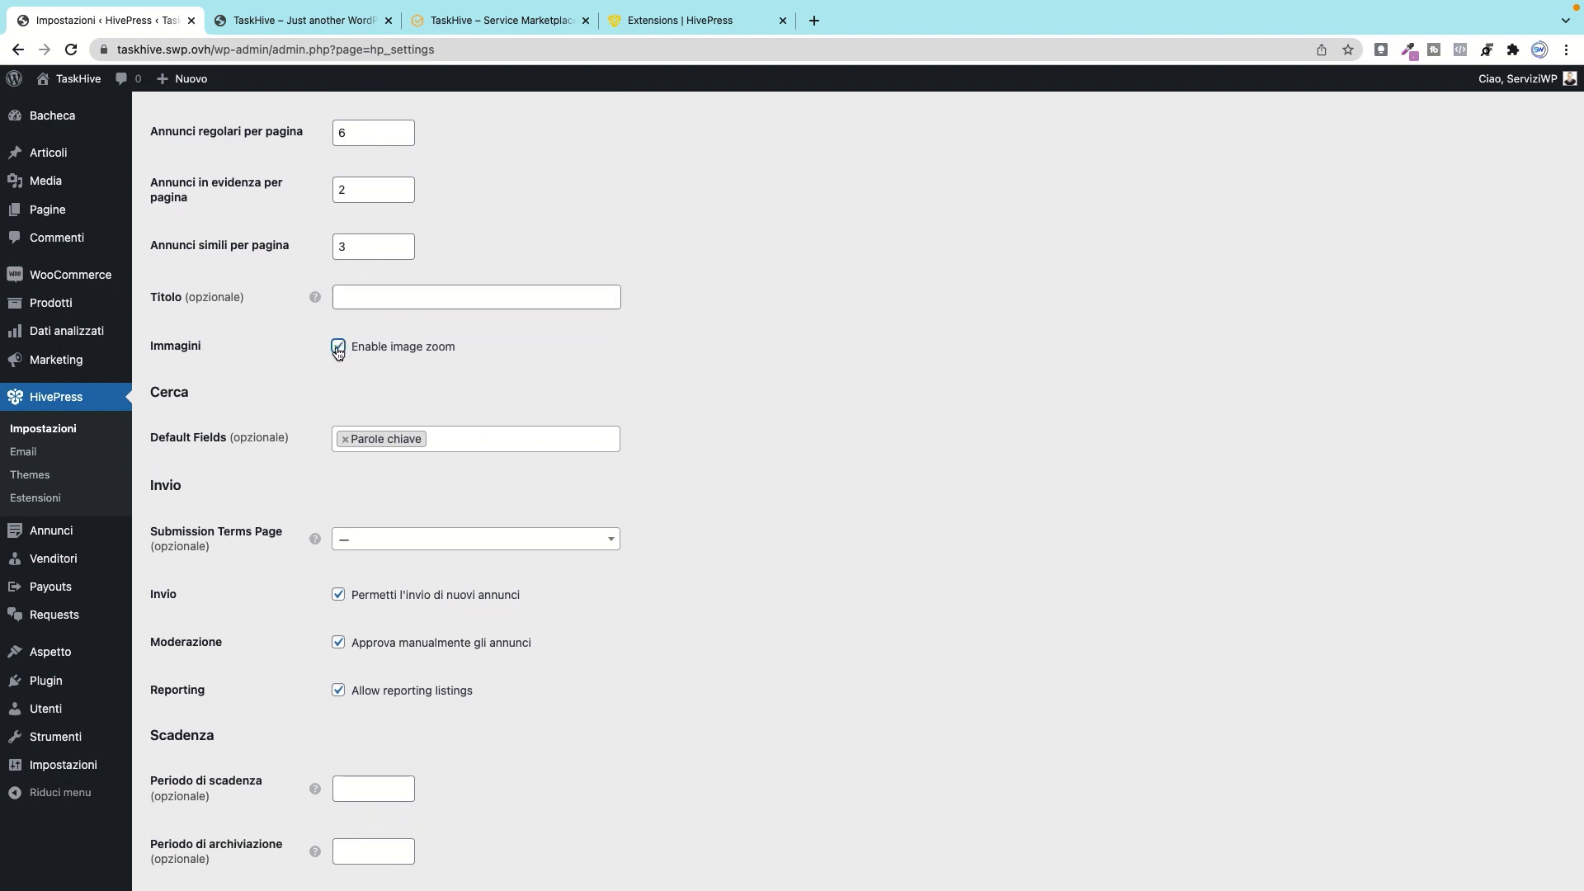
pyautogui.click(339, 351)
pyautogui.scroll(-2, 312, 367)
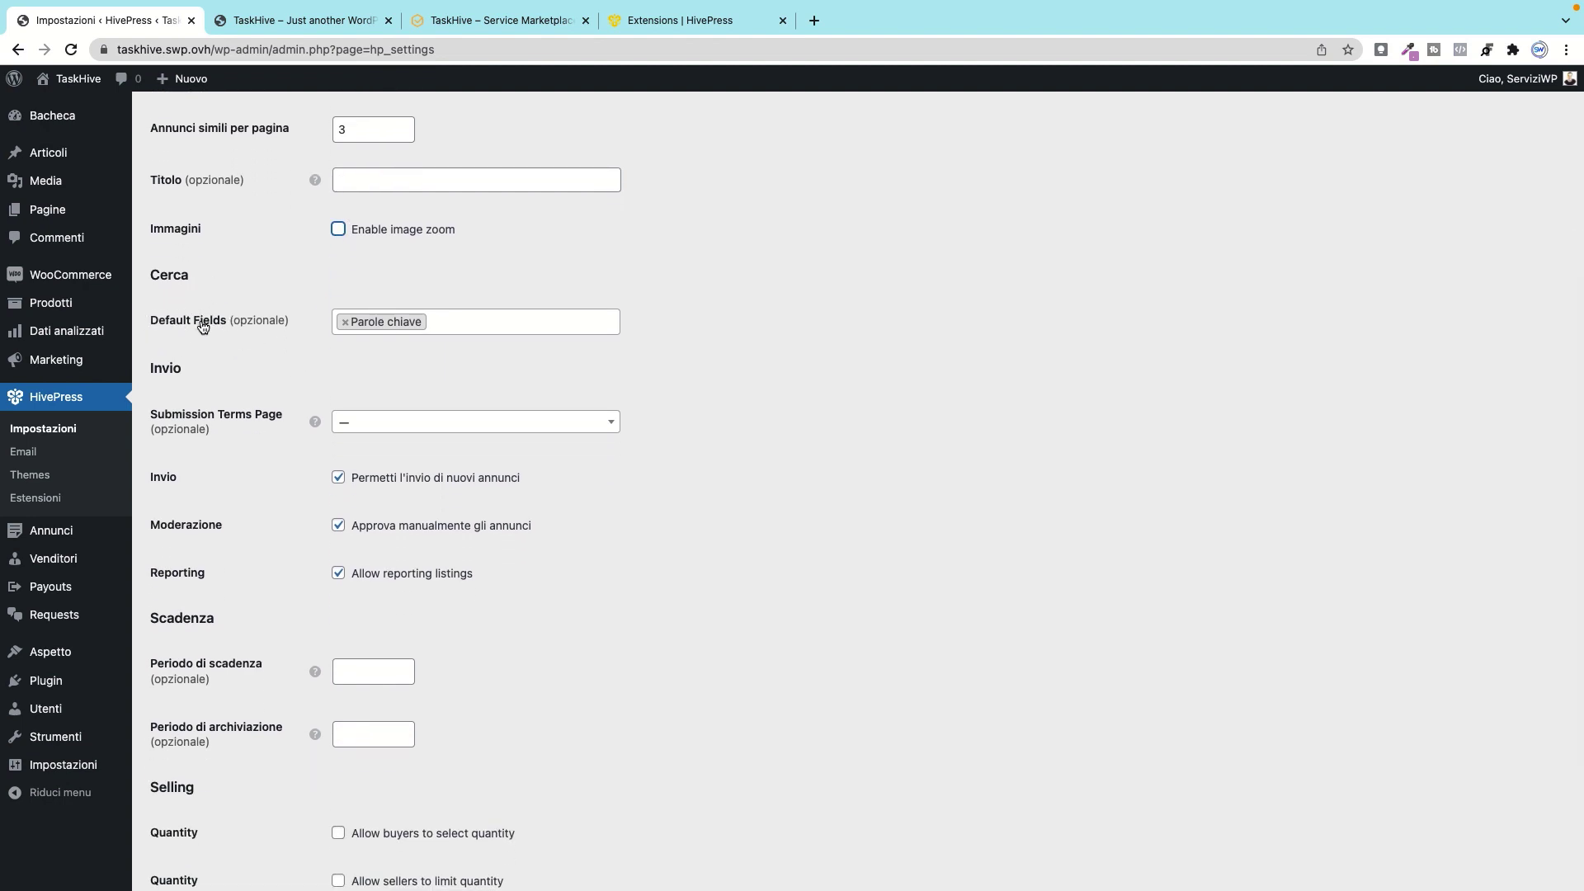
pyautogui.click(467, 333)
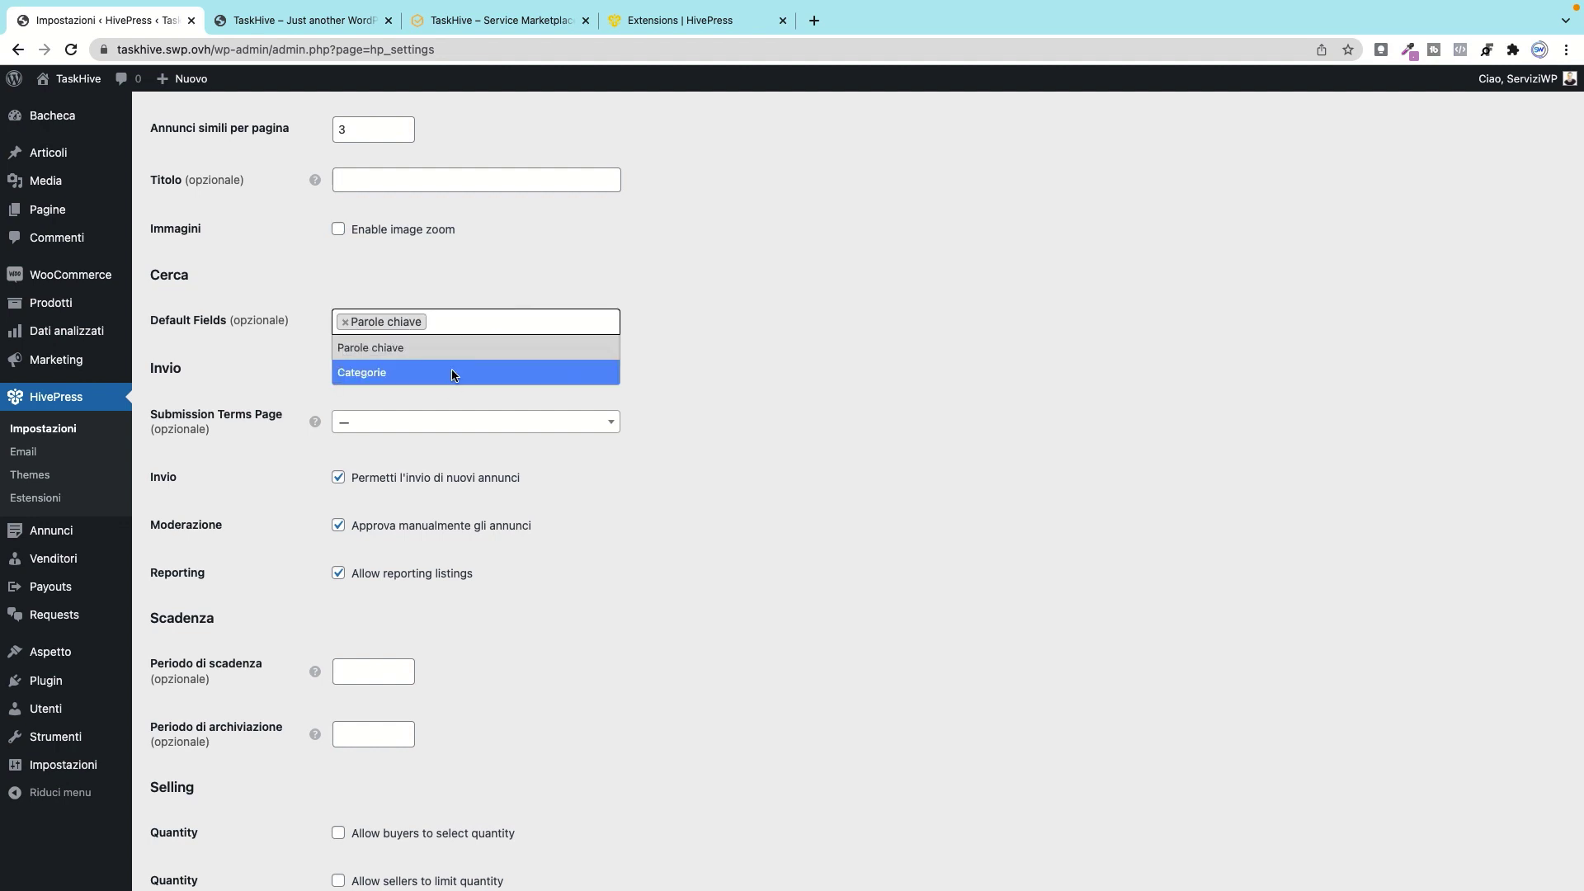
pyautogui.click(509, 265)
pyautogui.scroll(-2, 255, 371)
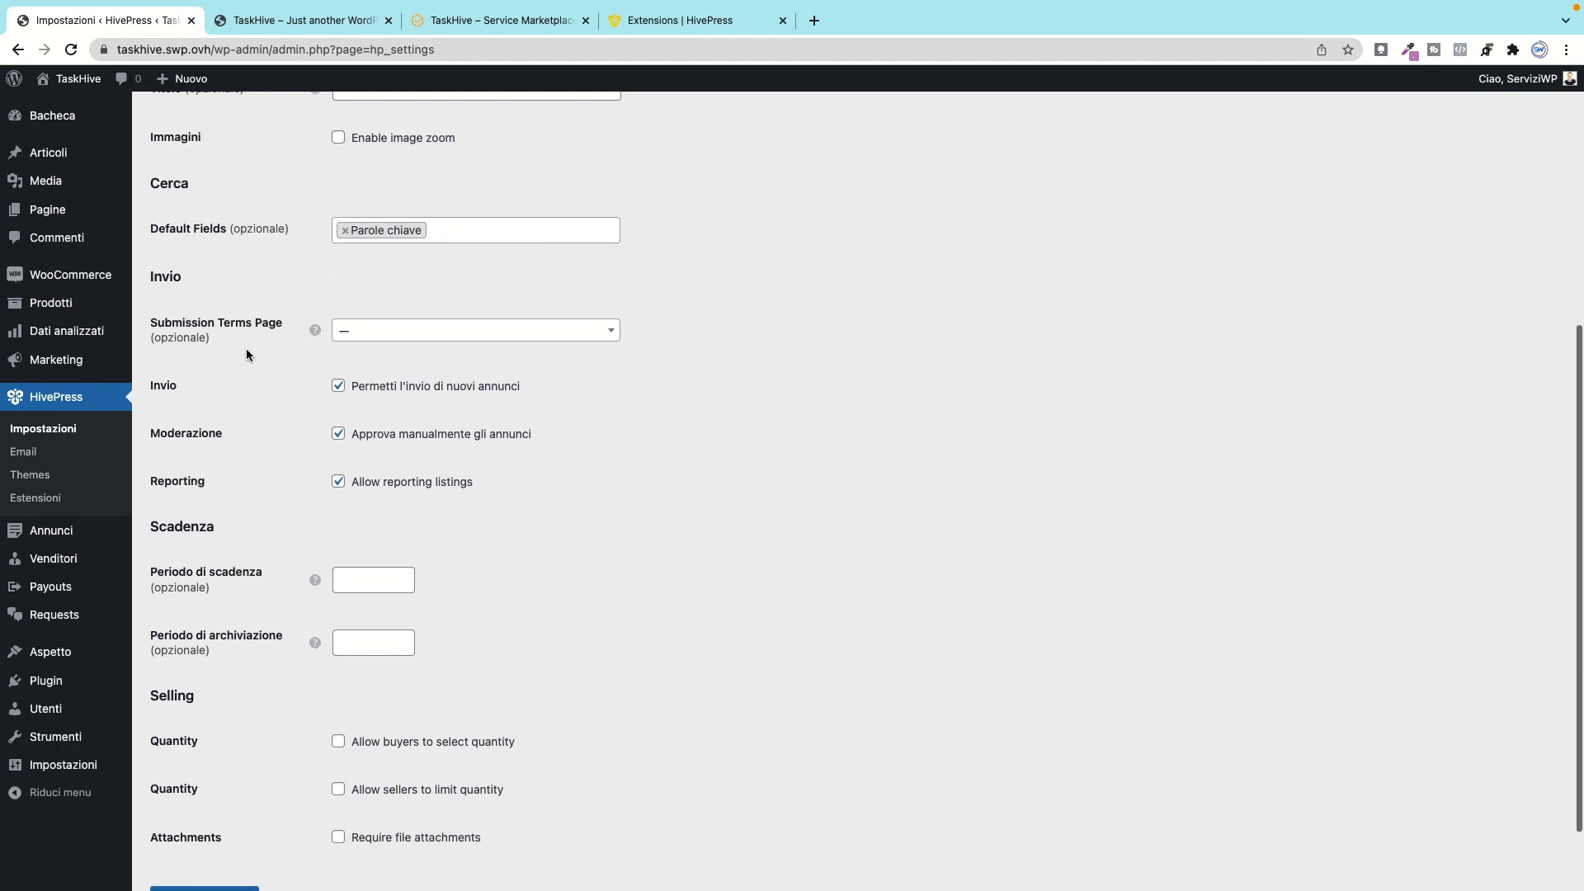
pyautogui.click(418, 333)
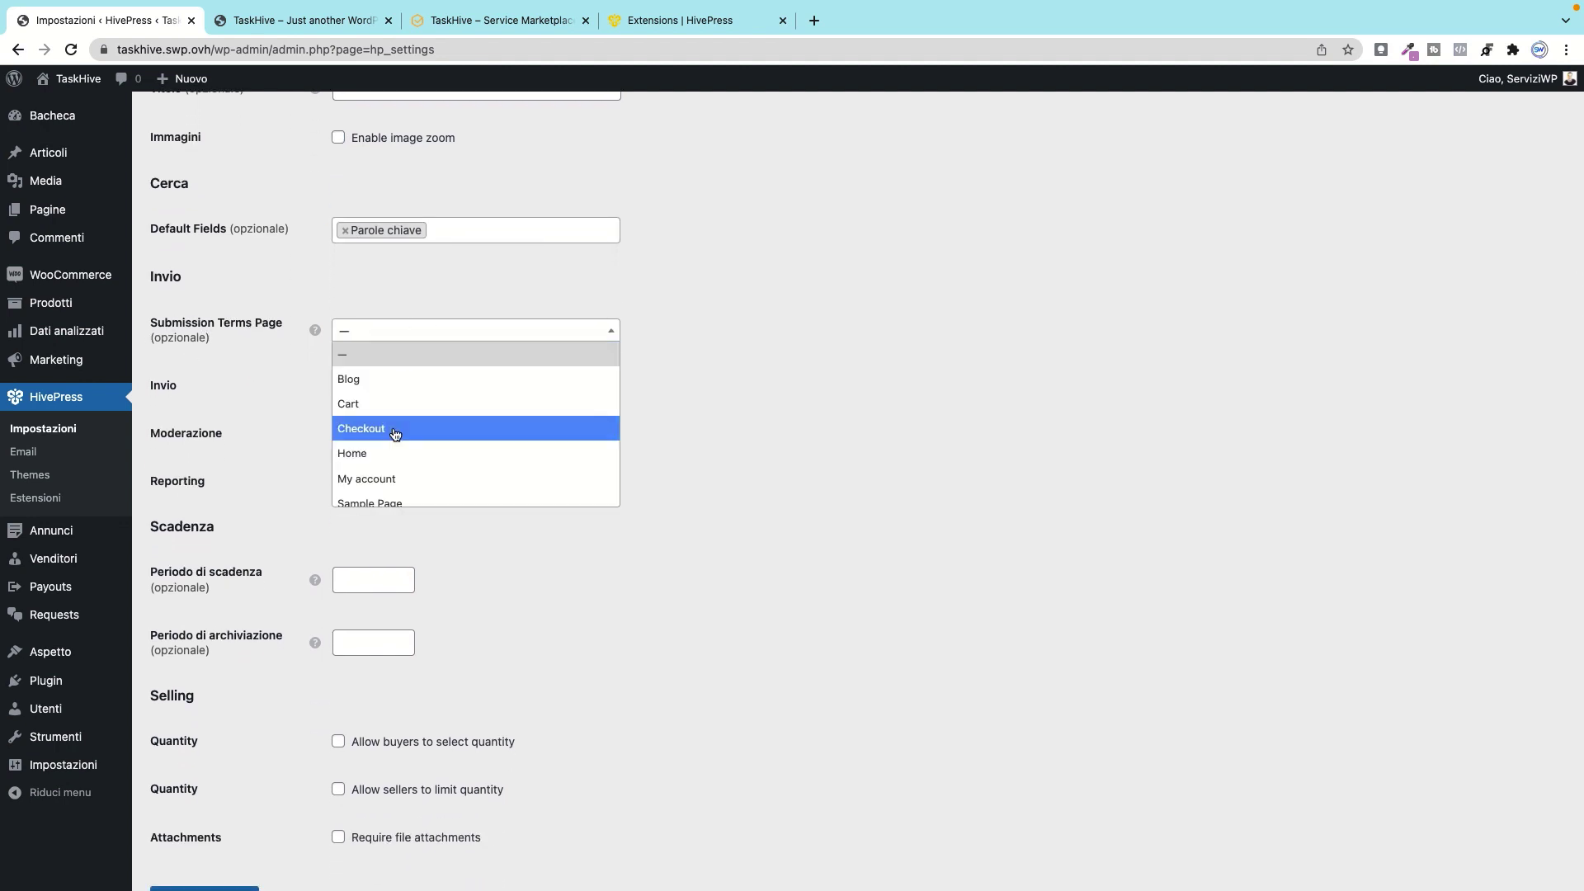
pyautogui.scroll(-2, 398, 431)
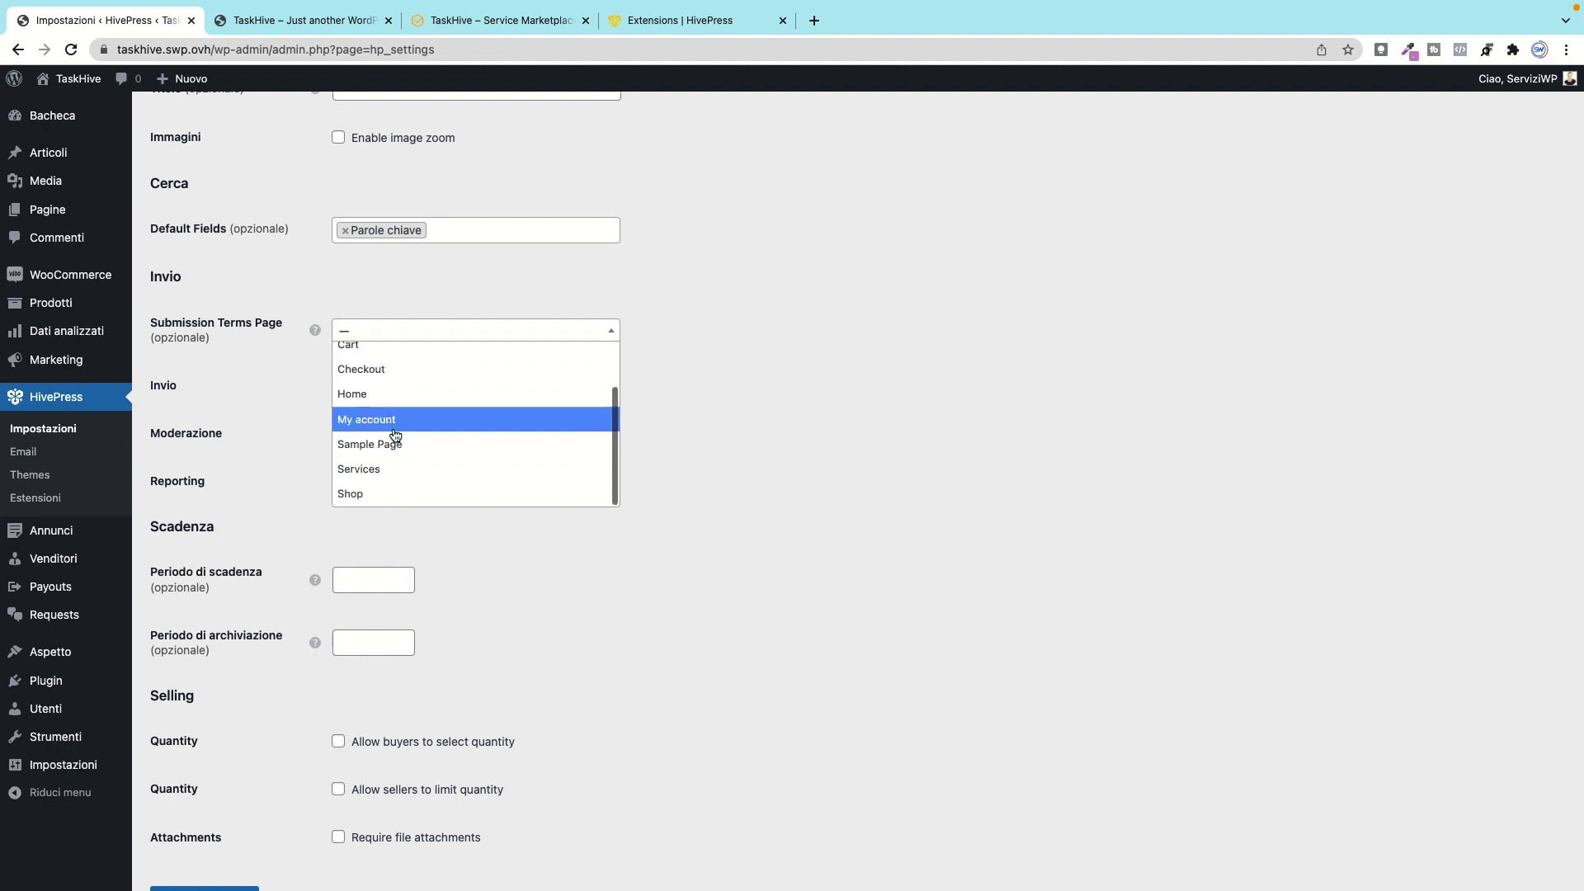
pyautogui.click(432, 277)
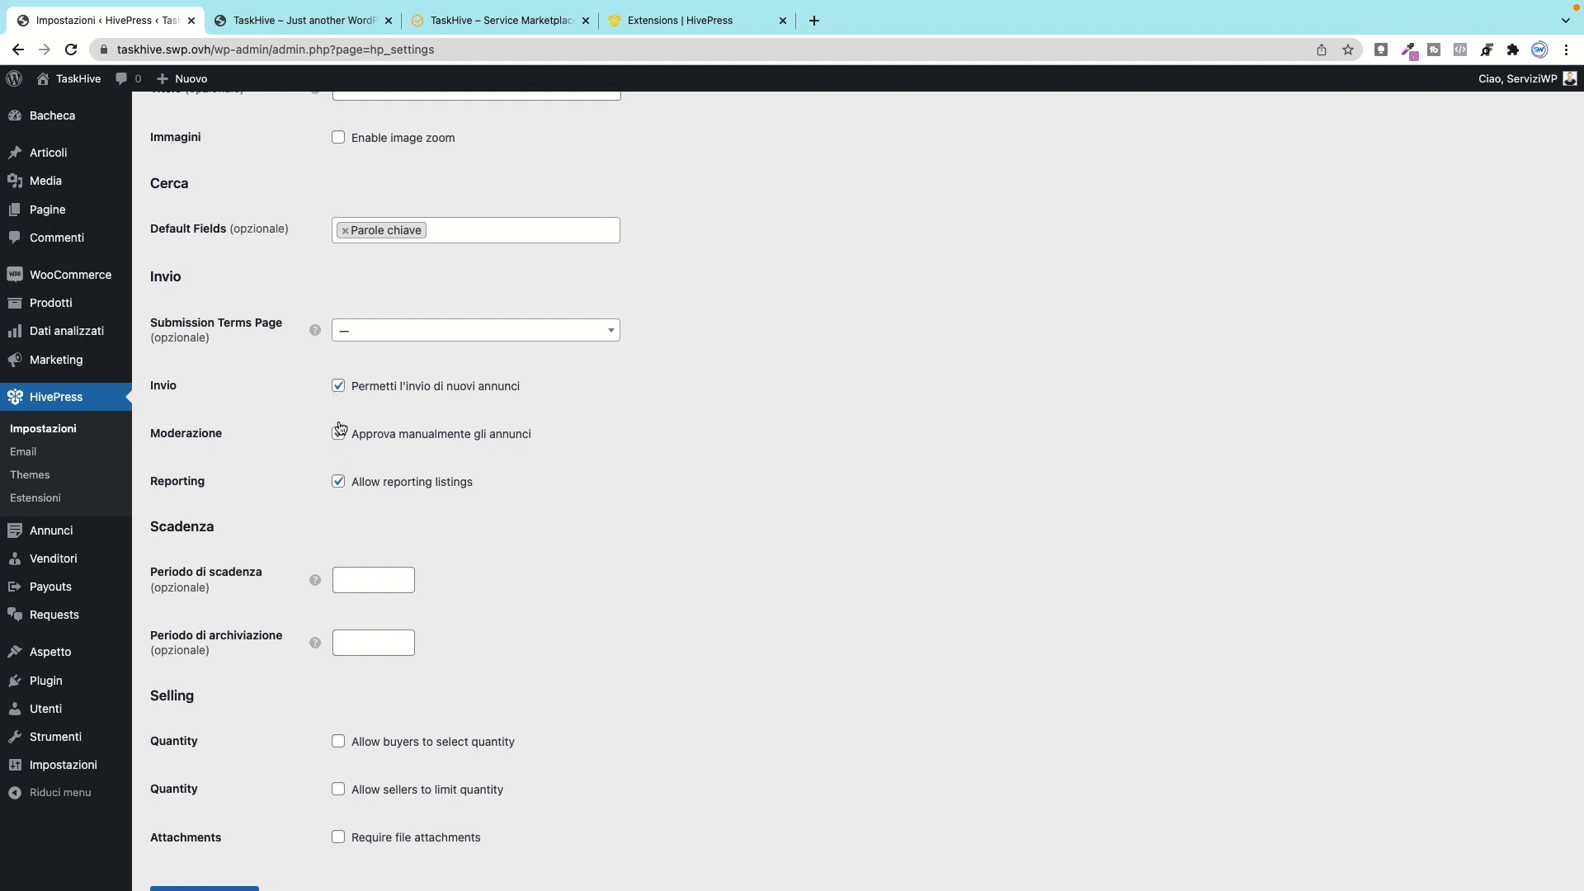
# Step: Set the listing expiration period to 1, keep file attachments not required, and go to Recensioni
pyautogui.scroll(-2, 495, 470)
pyautogui.scroll(1, 495, 475)
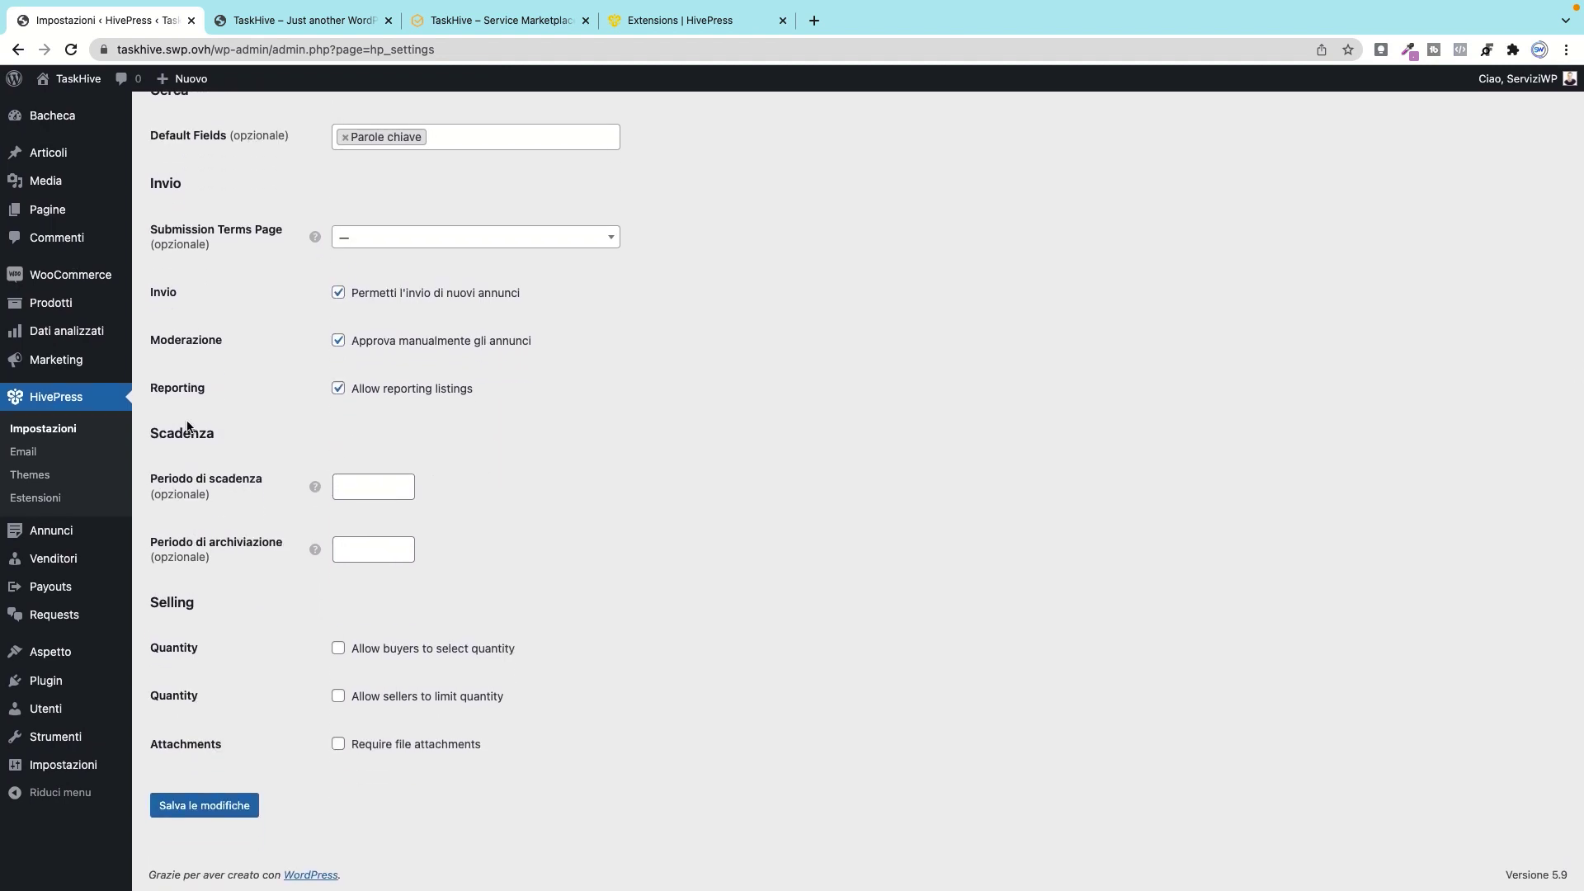
pyautogui.click(361, 490)
pyautogui.click(402, 482)
pyautogui.doubleClick(402, 492)
pyautogui.click(338, 648)
pyautogui.click(339, 697)
pyautogui.click(339, 744)
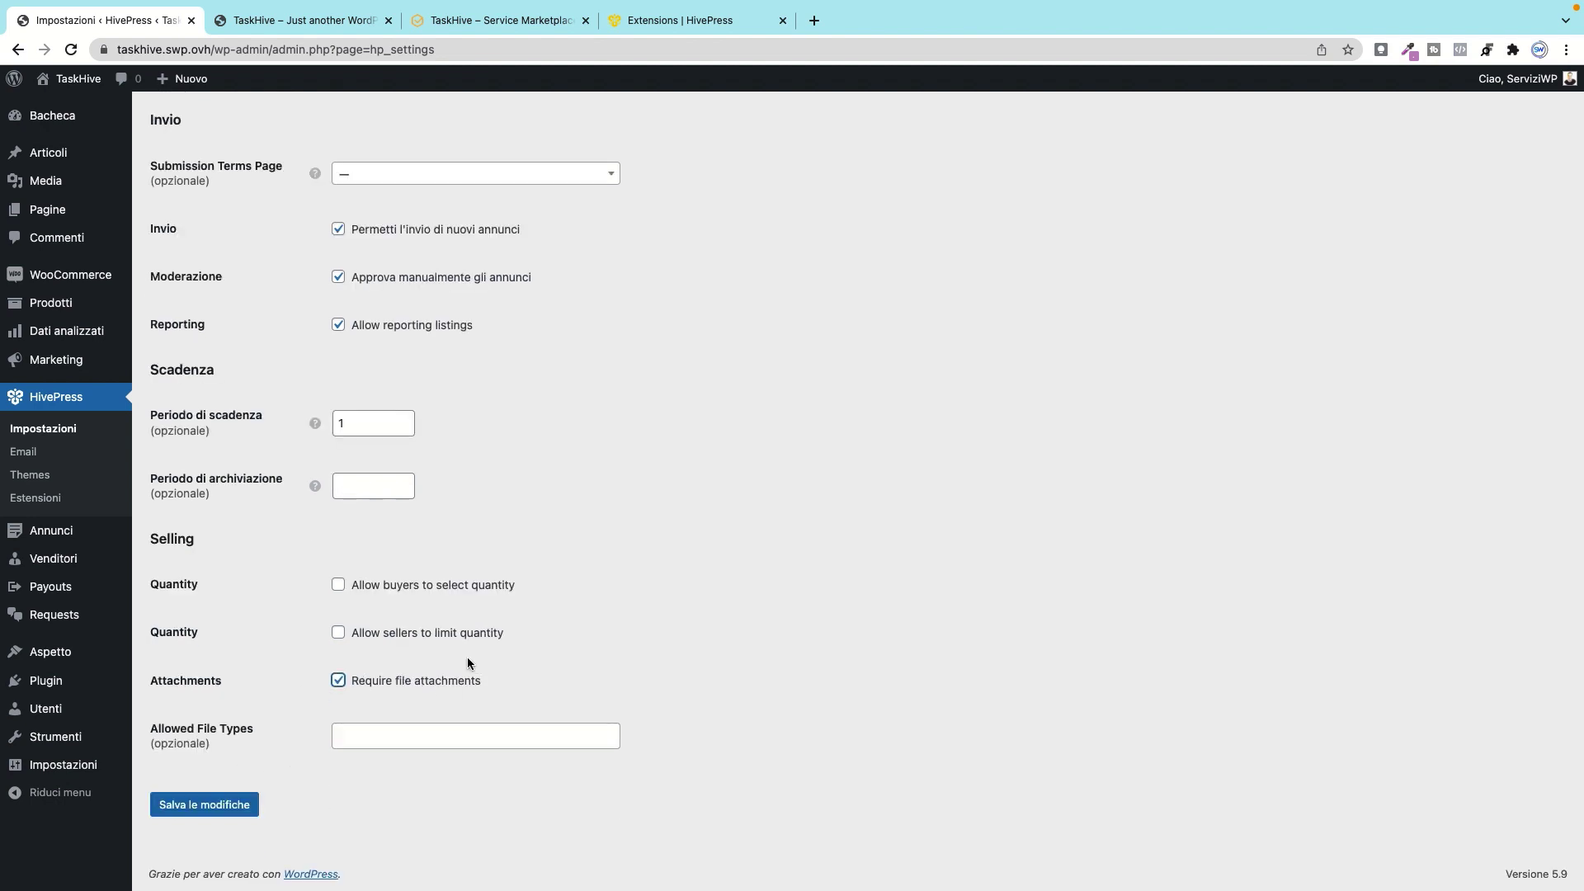
pyautogui.click(338, 680)
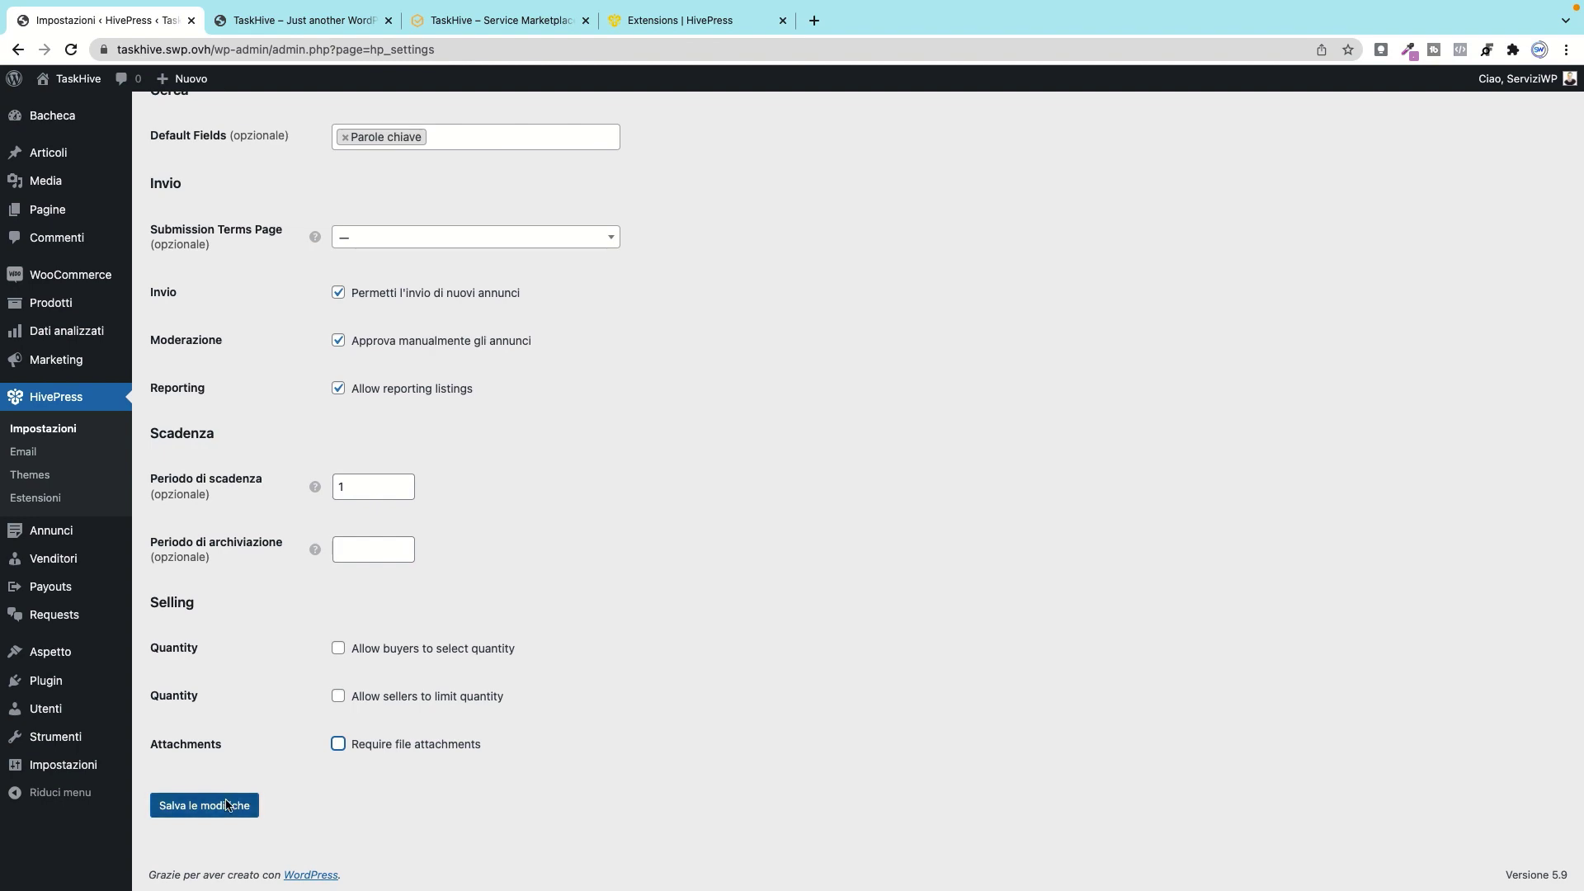
pyautogui.scroll(5, 389, 484)
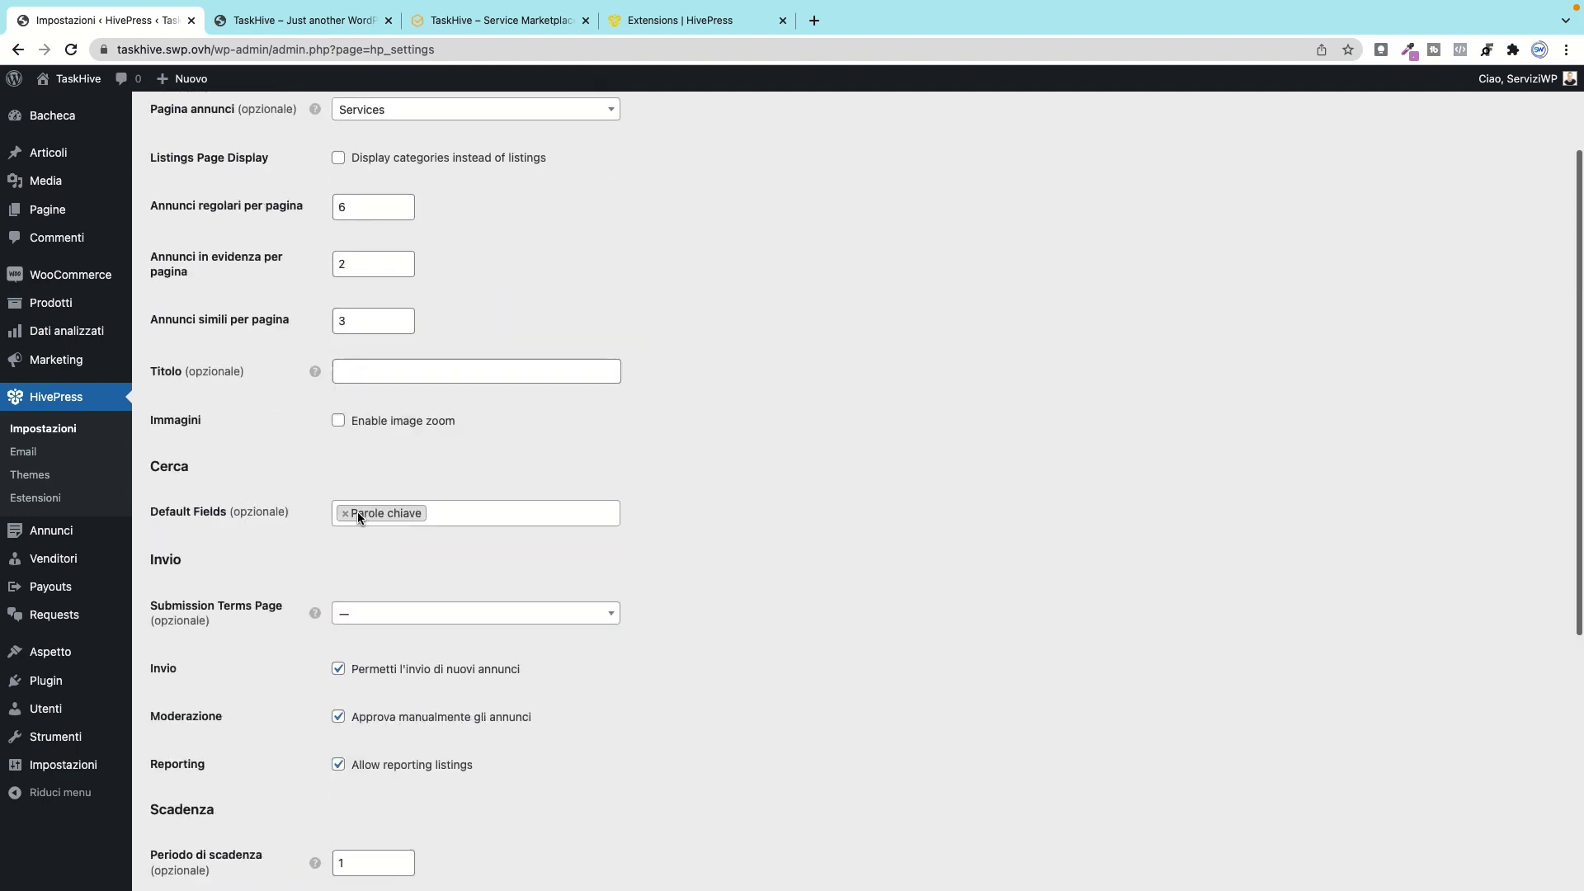
pyautogui.scroll(2, 358, 513)
pyautogui.click(269, 165)
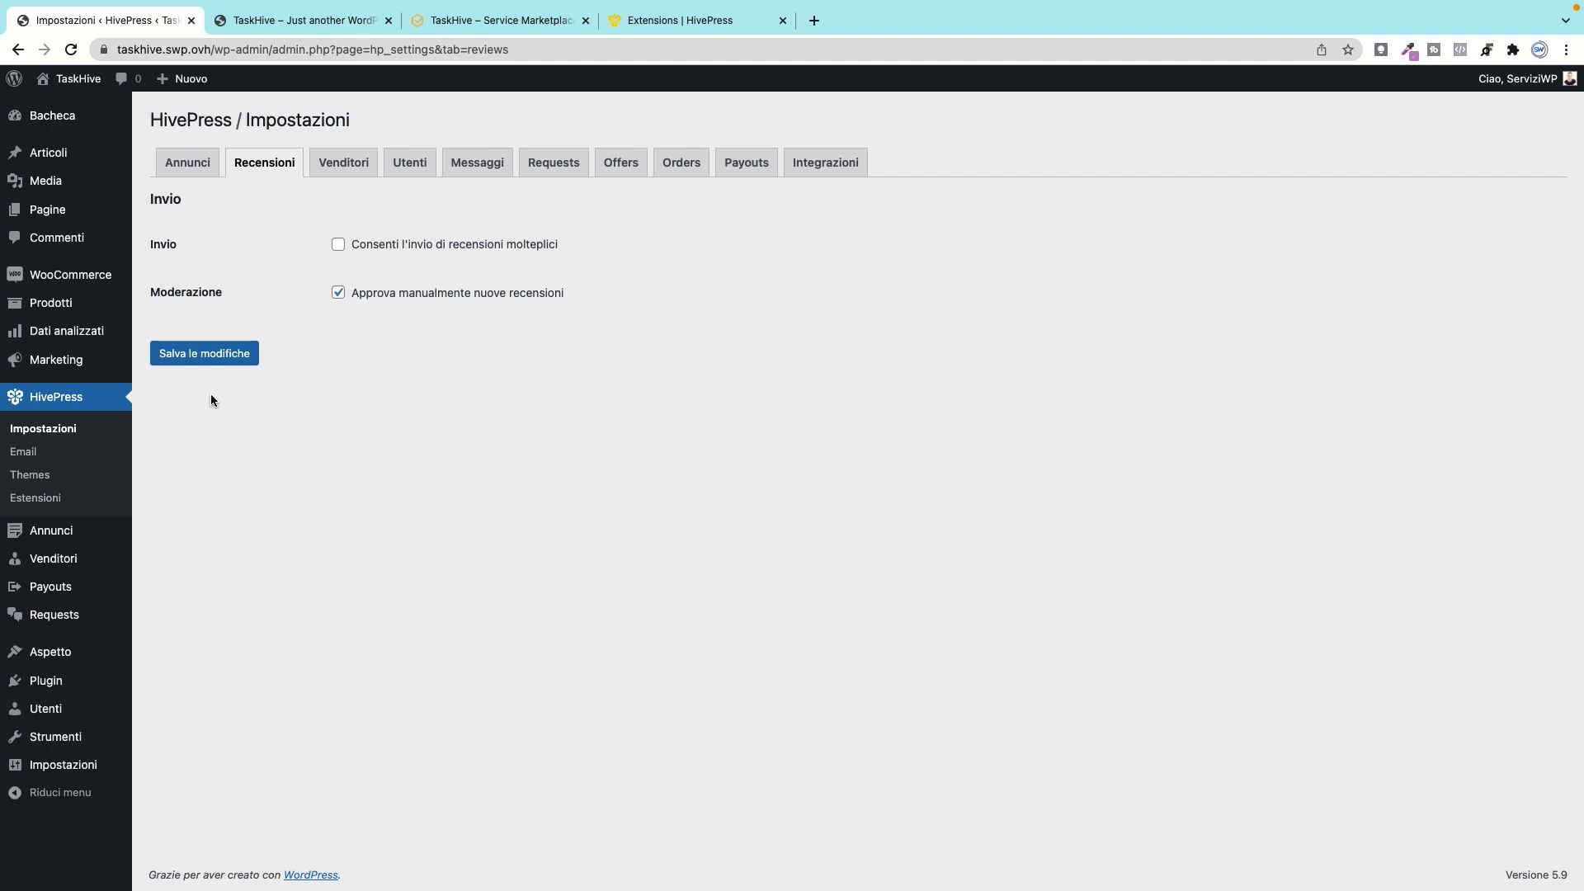
# Step: Move on from the review settings to the Venditori tab
pyautogui.click(348, 163)
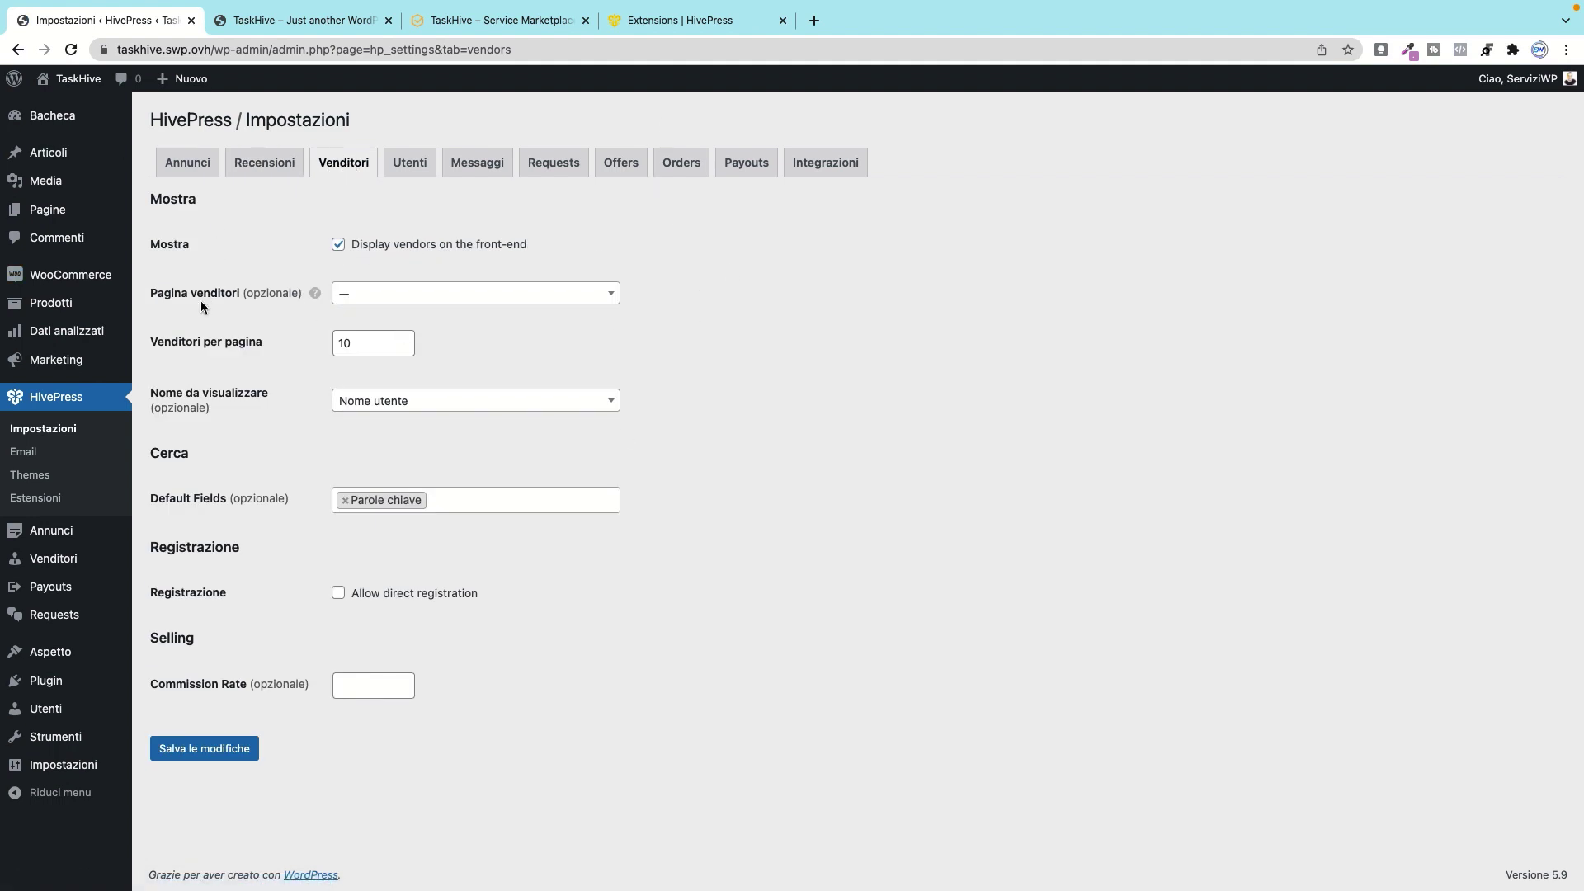
# Step: Keep the vendors page unset, Nome utente as display name, and Parole chiave as search field
pyautogui.click(428, 298)
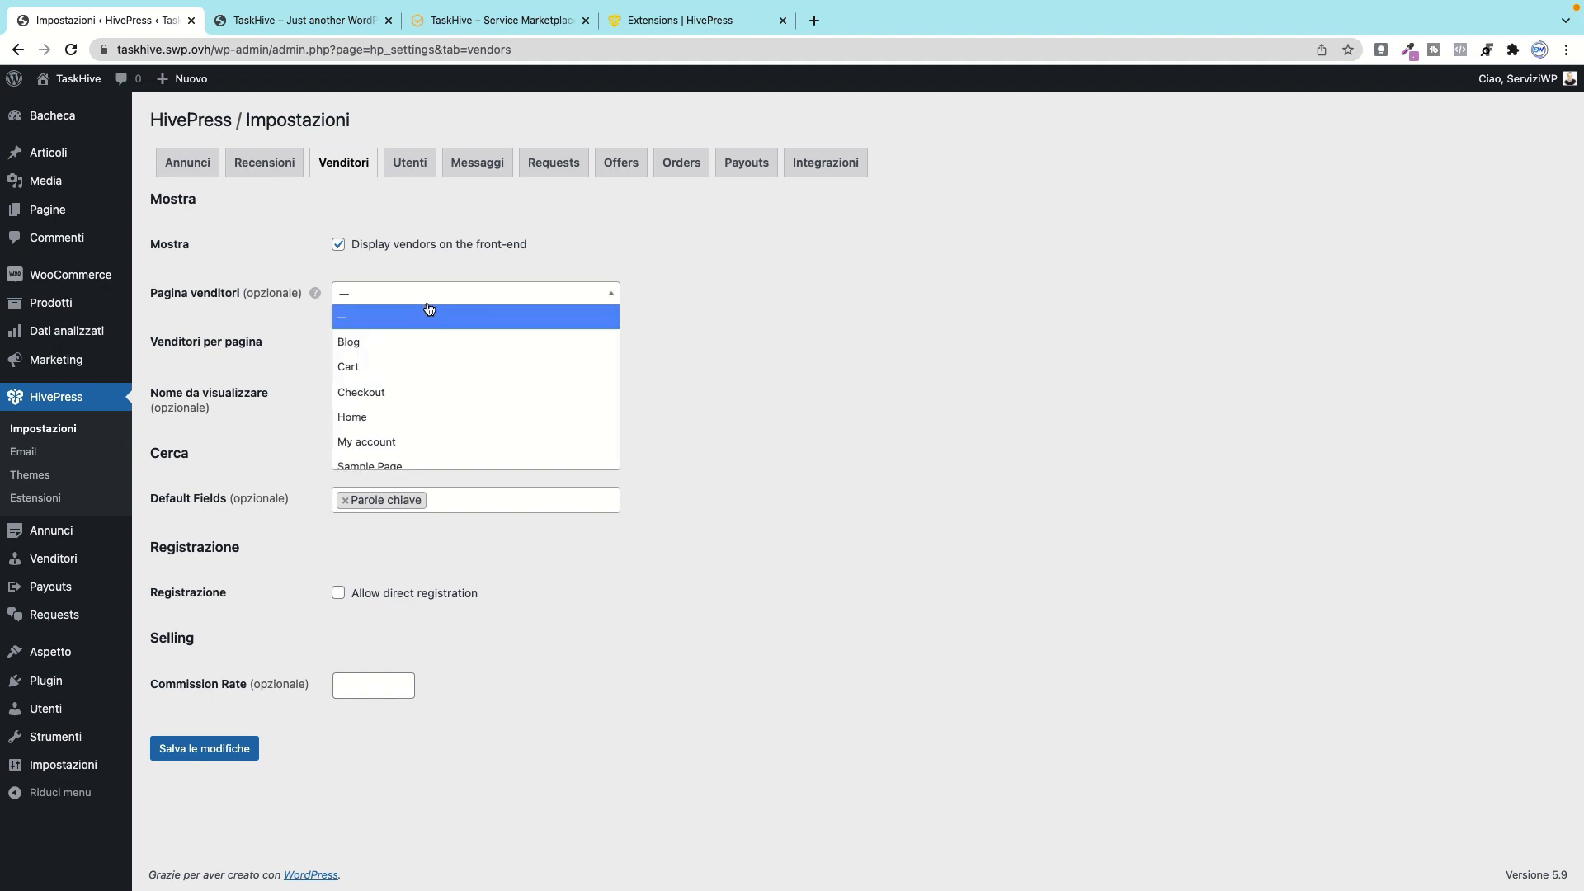
pyautogui.click(742, 248)
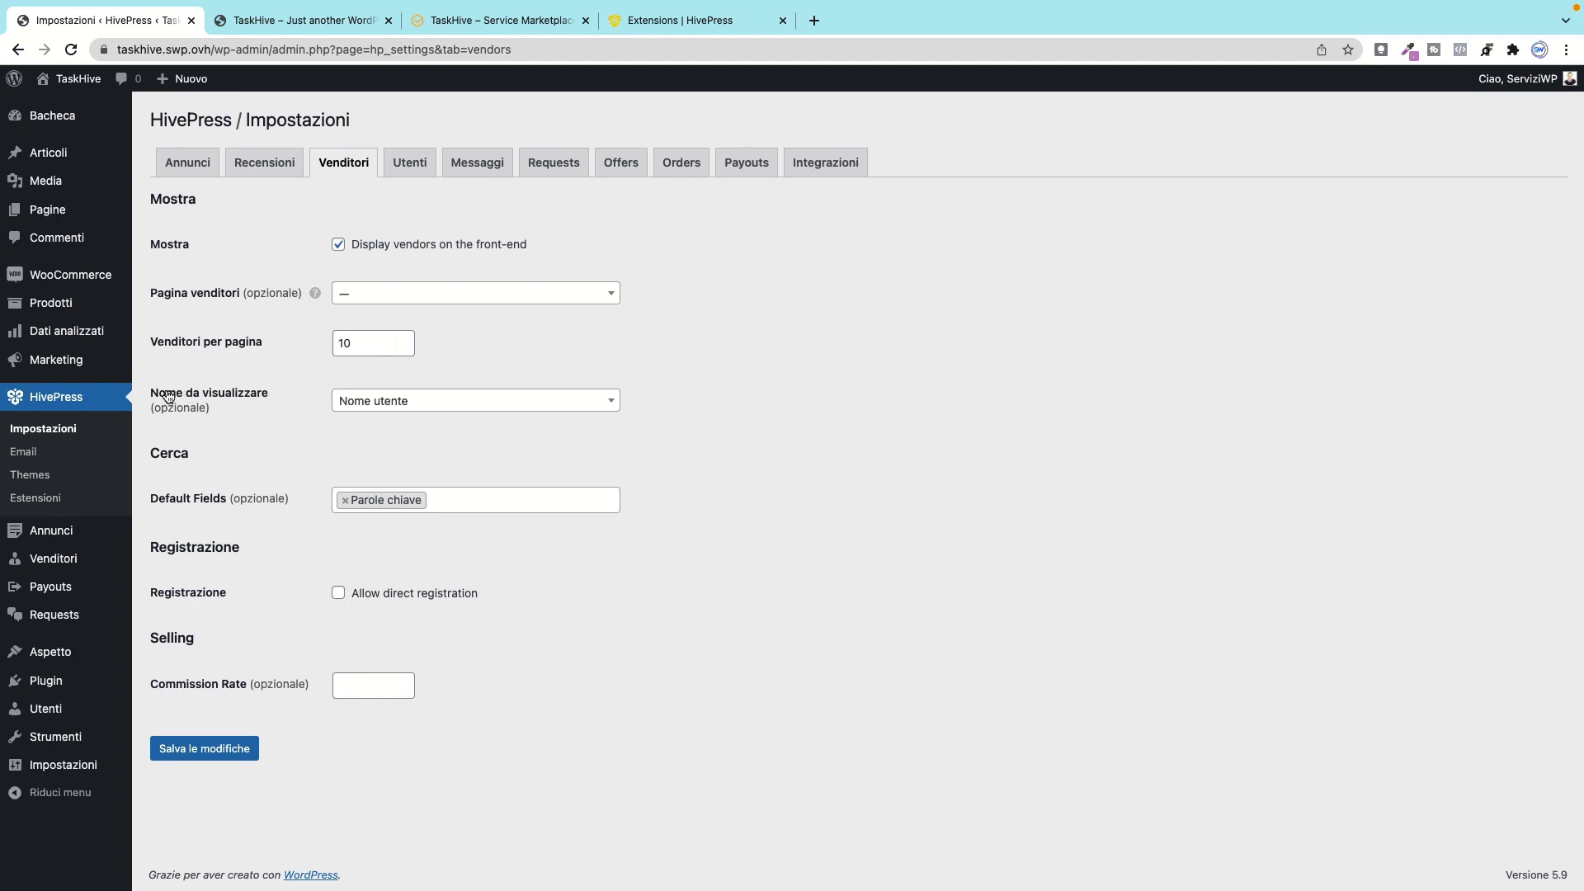
pyautogui.click(467, 404)
pyautogui.click(477, 401)
pyautogui.click(503, 495)
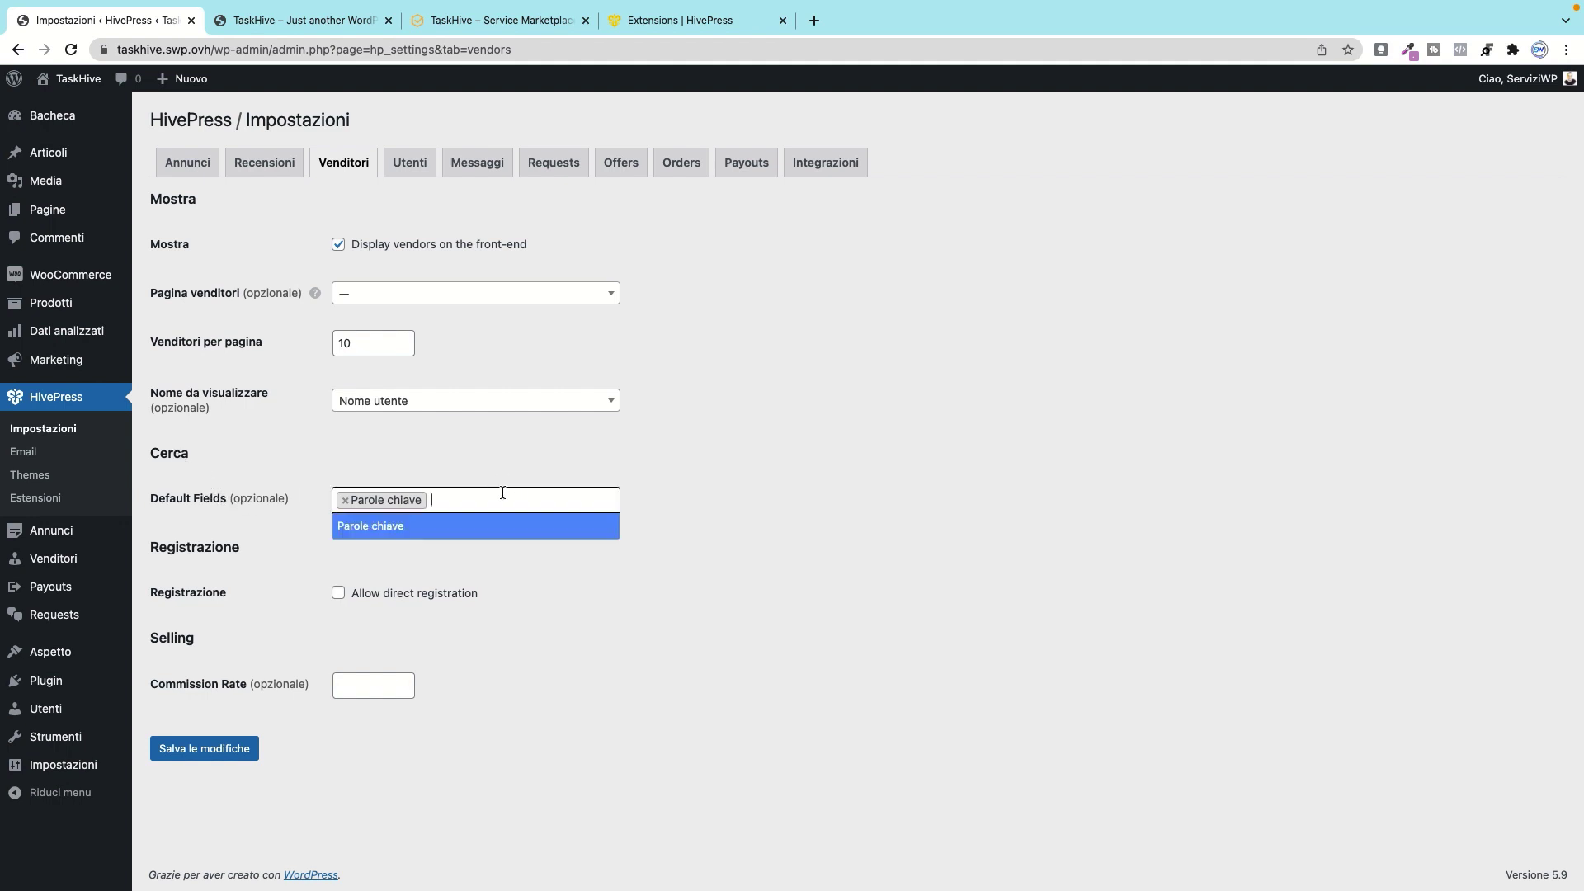
pyautogui.click(448, 536)
pyautogui.click(455, 503)
pyautogui.click(466, 518)
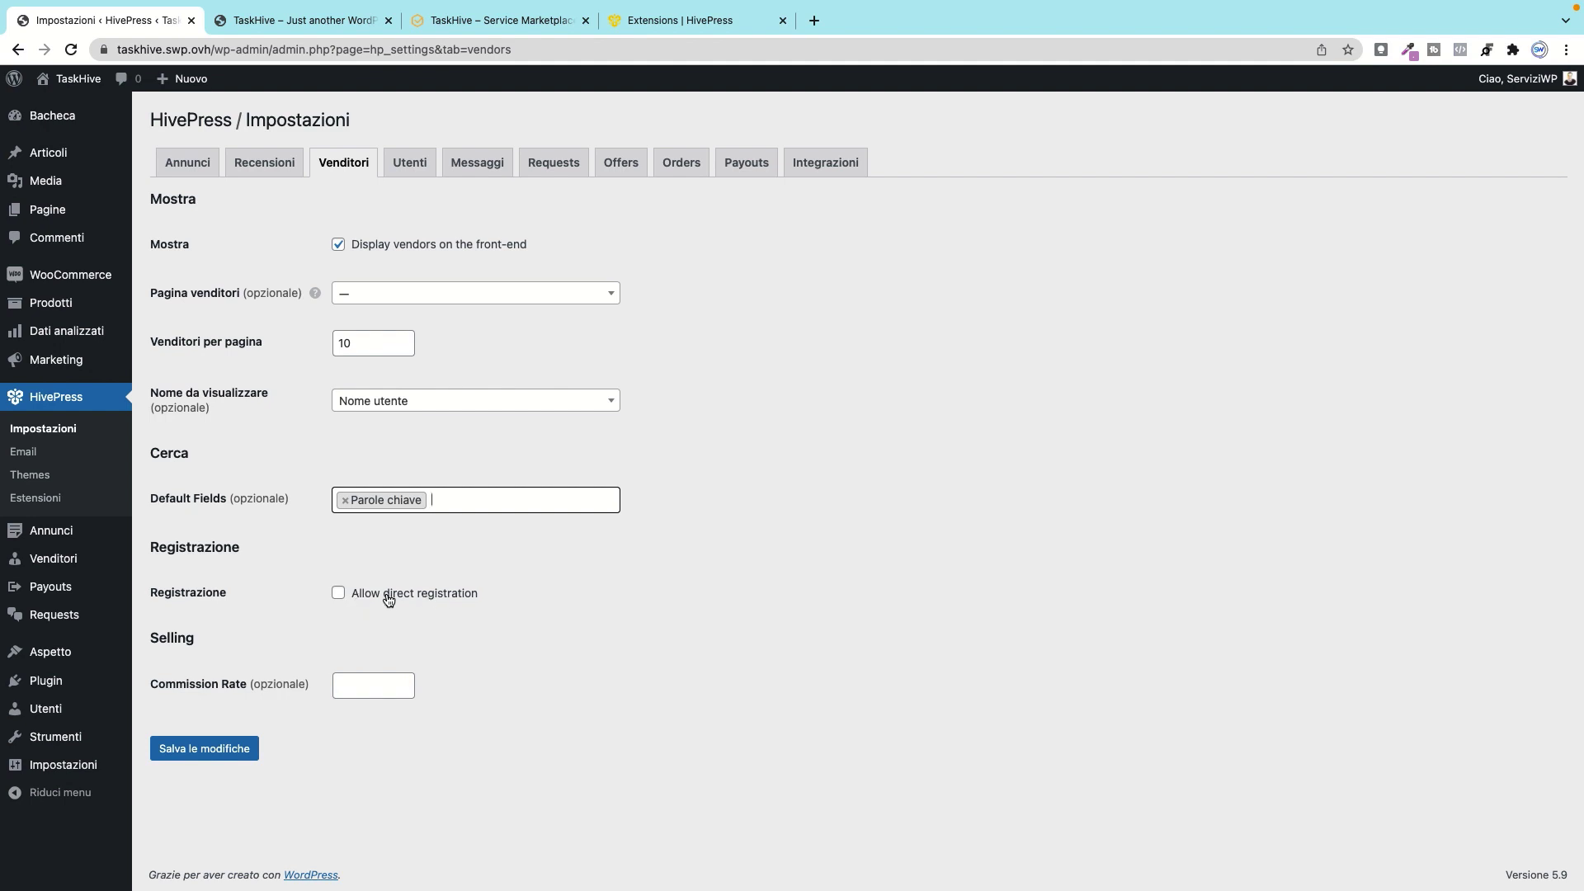
# Step: Enter a vendor commission rate of 3, then go to the Utenti tab
pyautogui.click(371, 685)
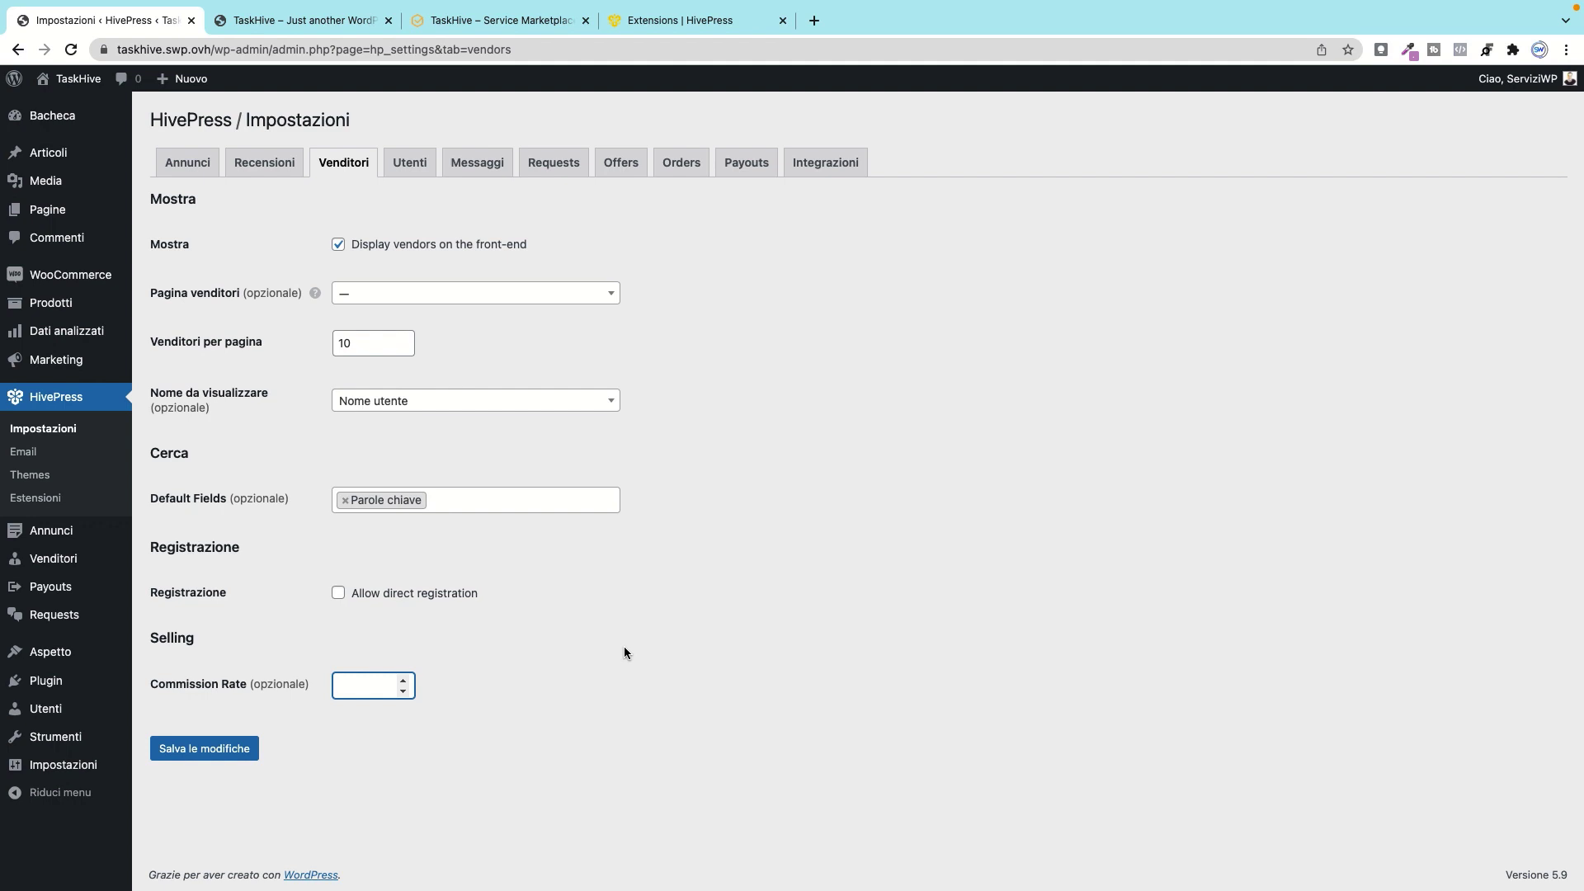
pyautogui.write('30')
pyautogui.press('BackSpace')
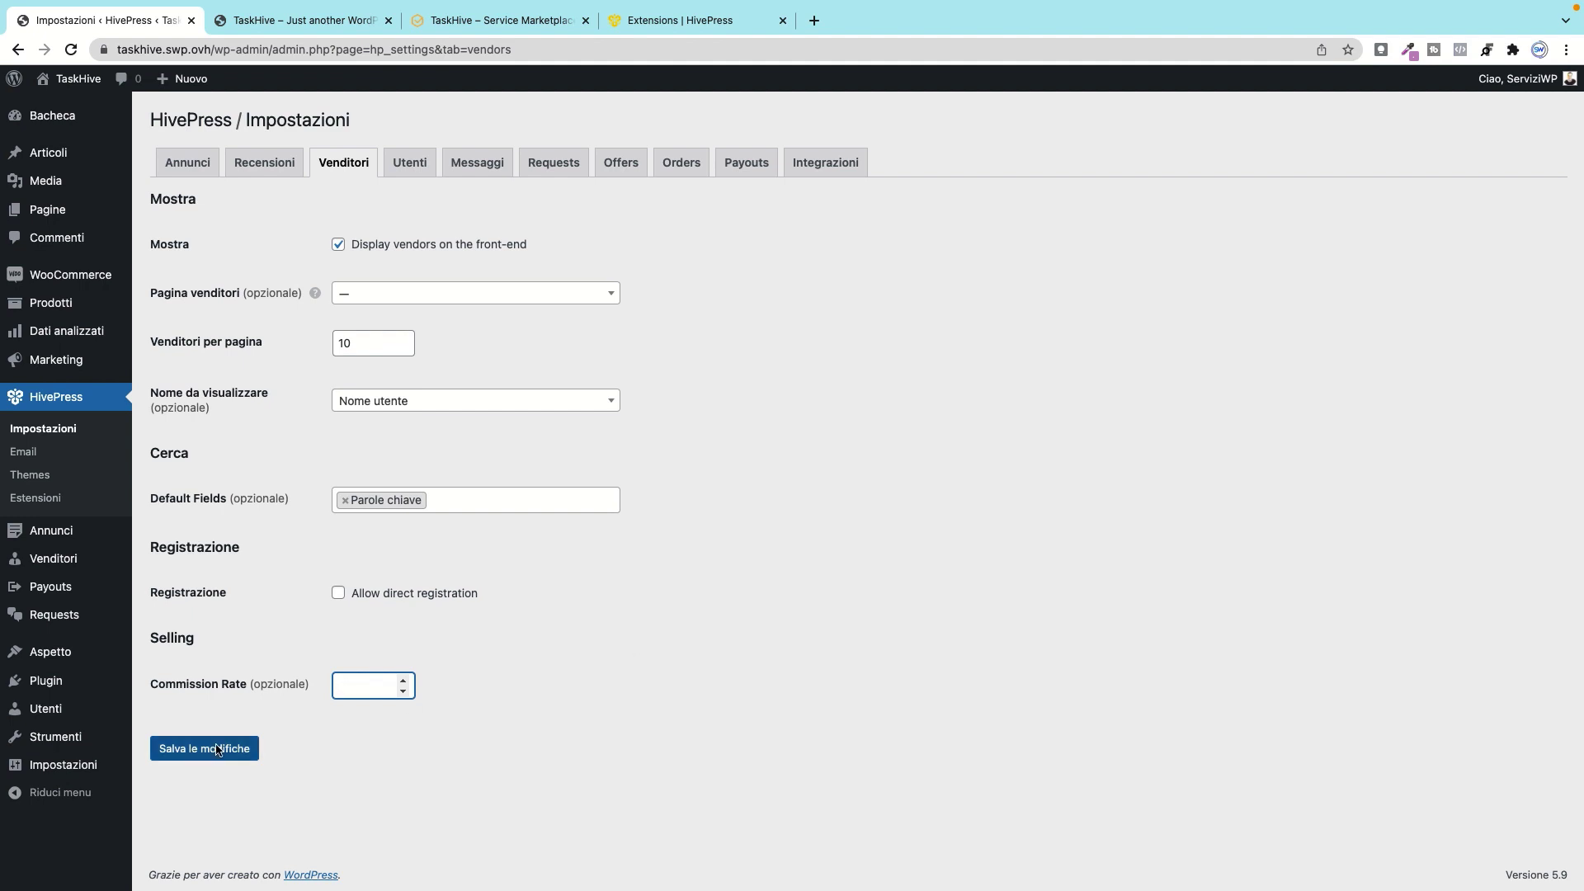
pyautogui.click(422, 159)
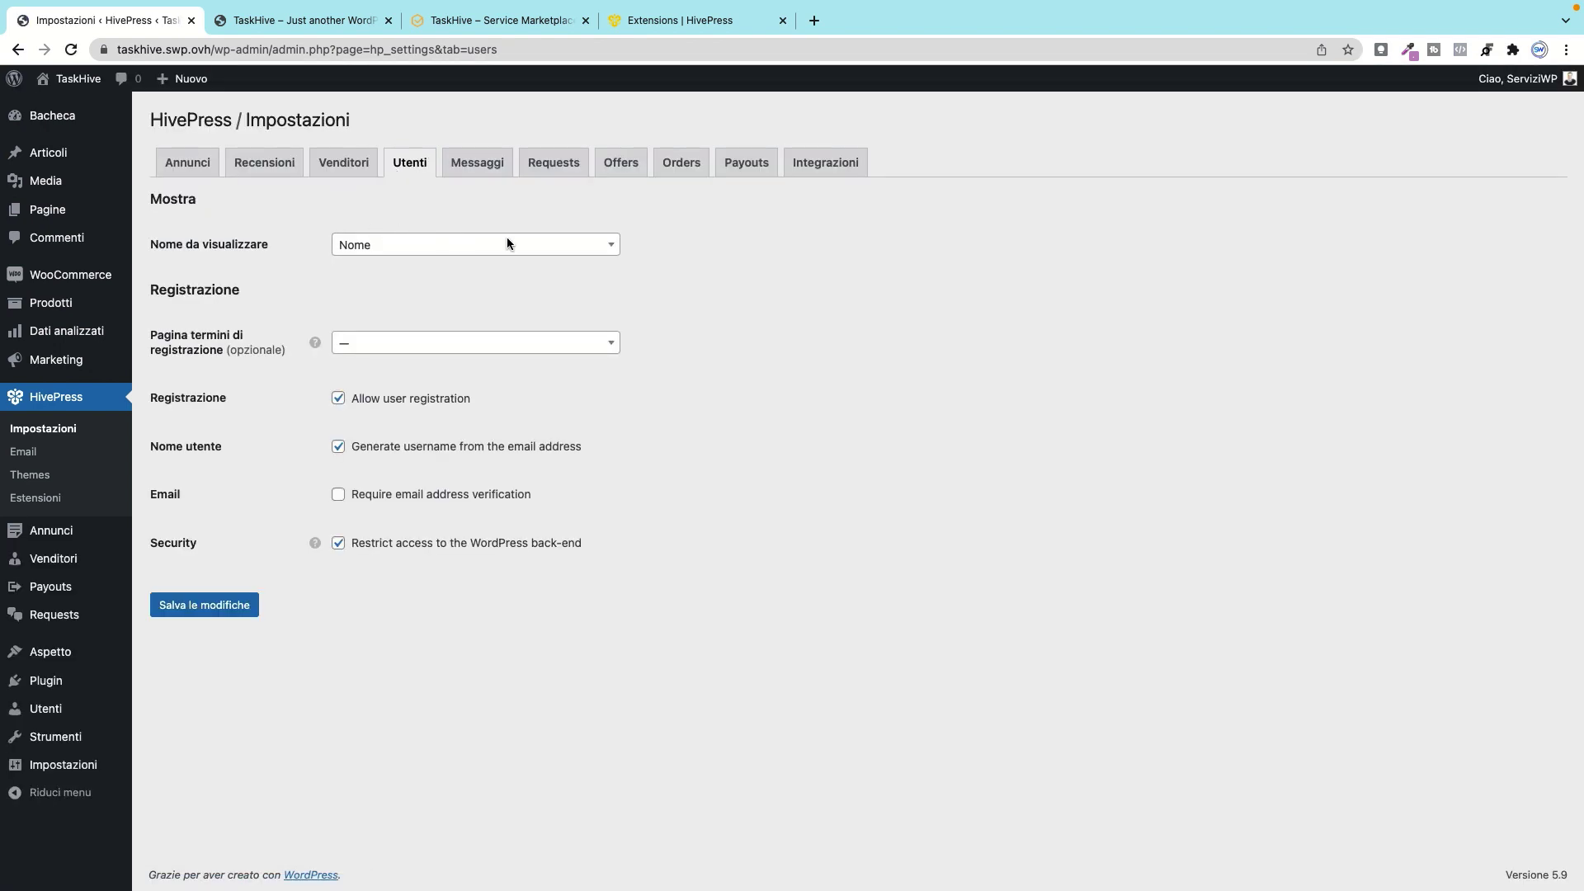
# Step: Keep Nome as the user display name and leave the registration terms page unset
pyautogui.click(506, 244)
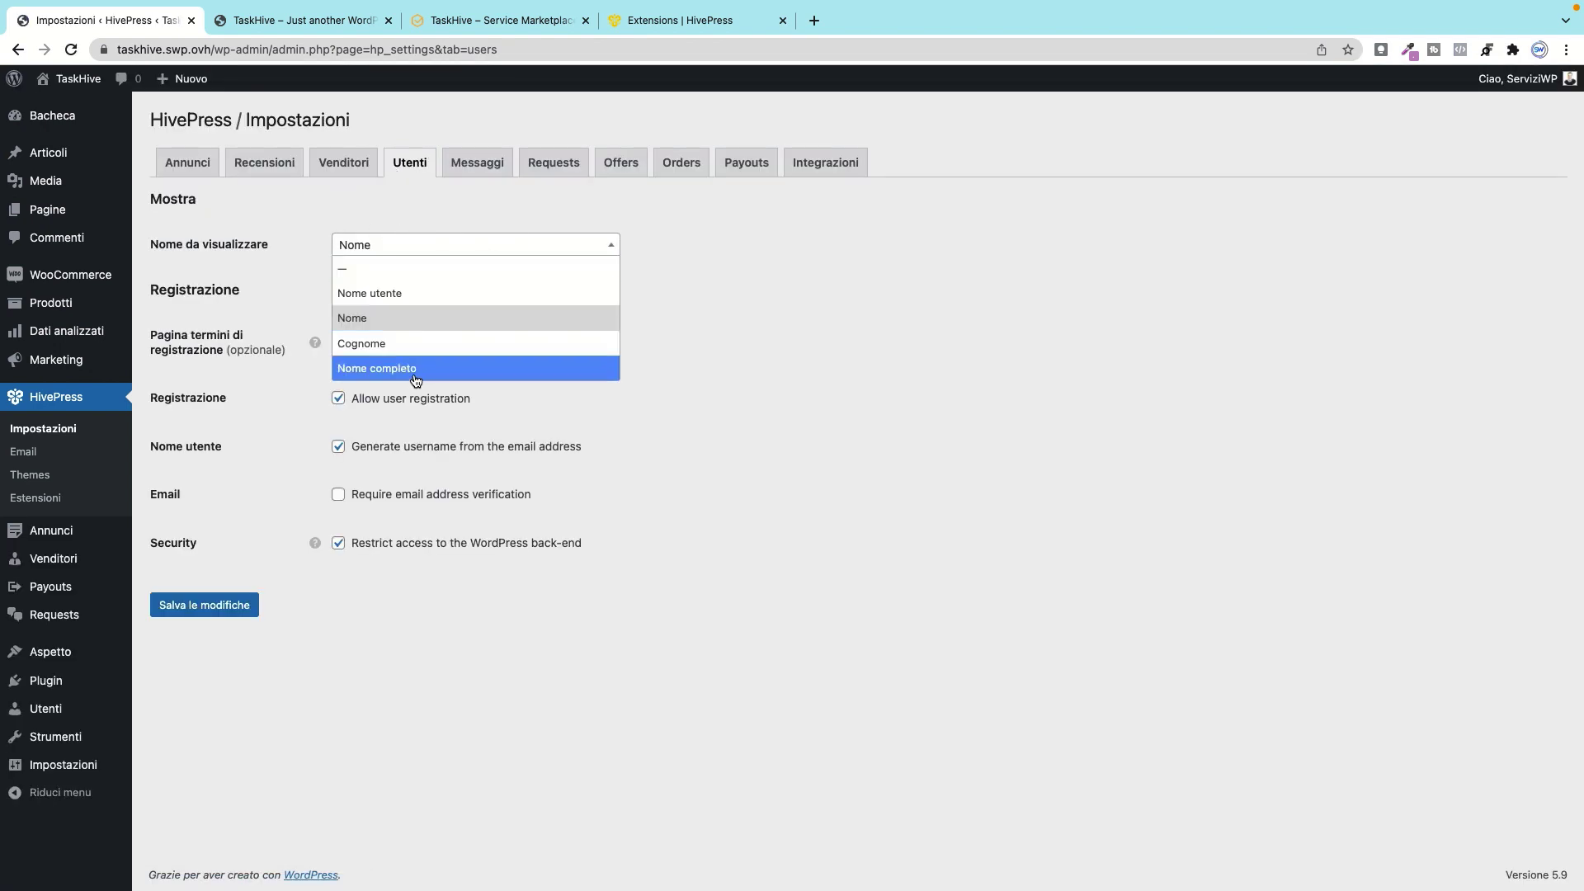
pyautogui.click(703, 242)
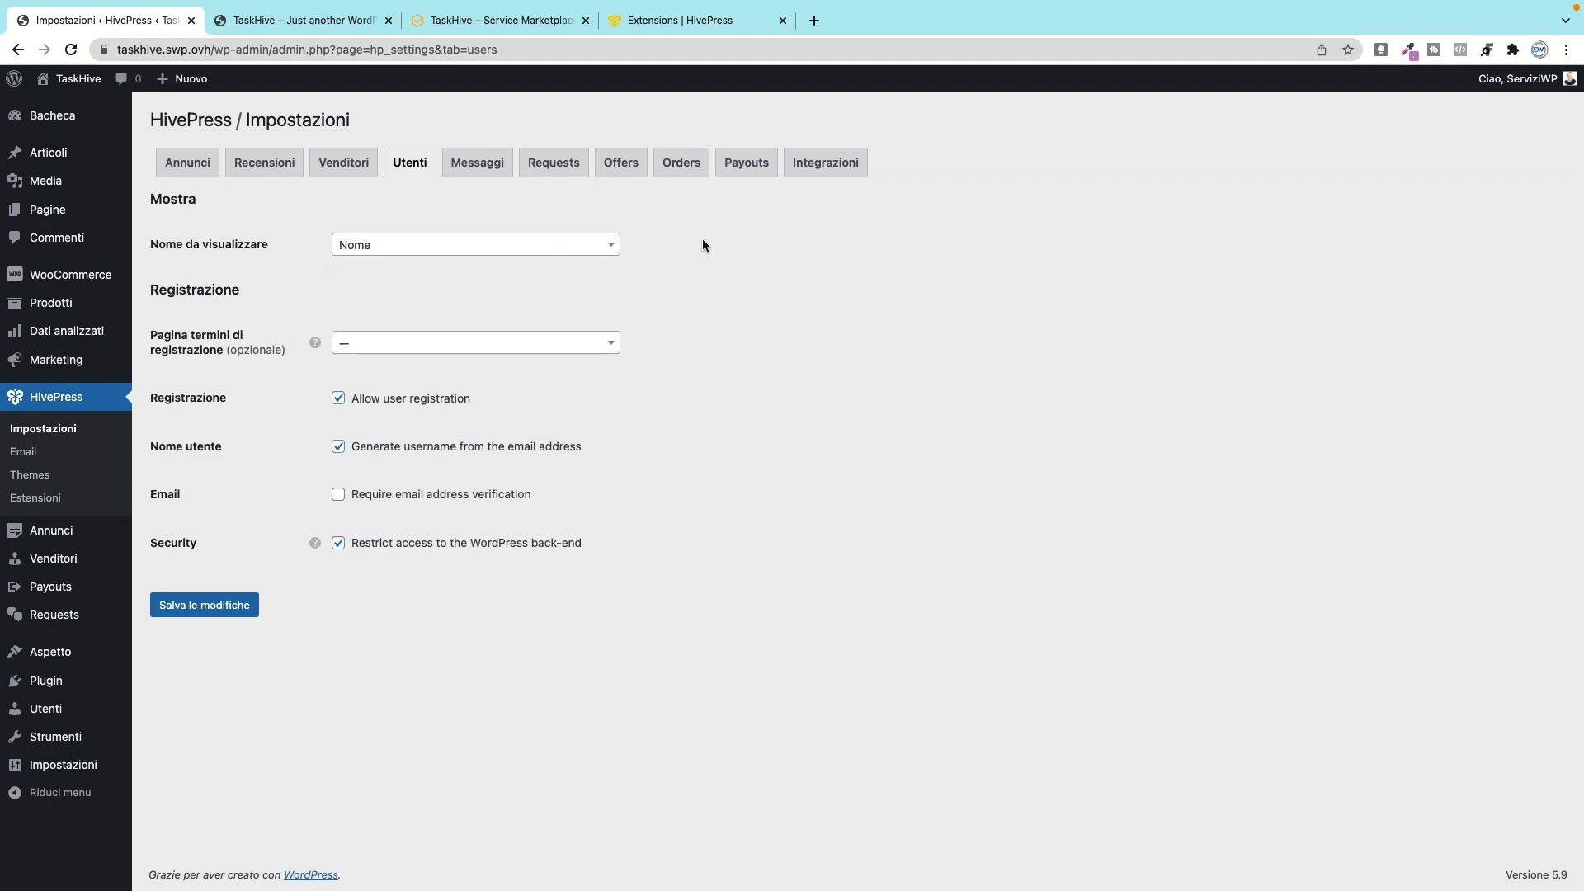
pyautogui.click(379, 345)
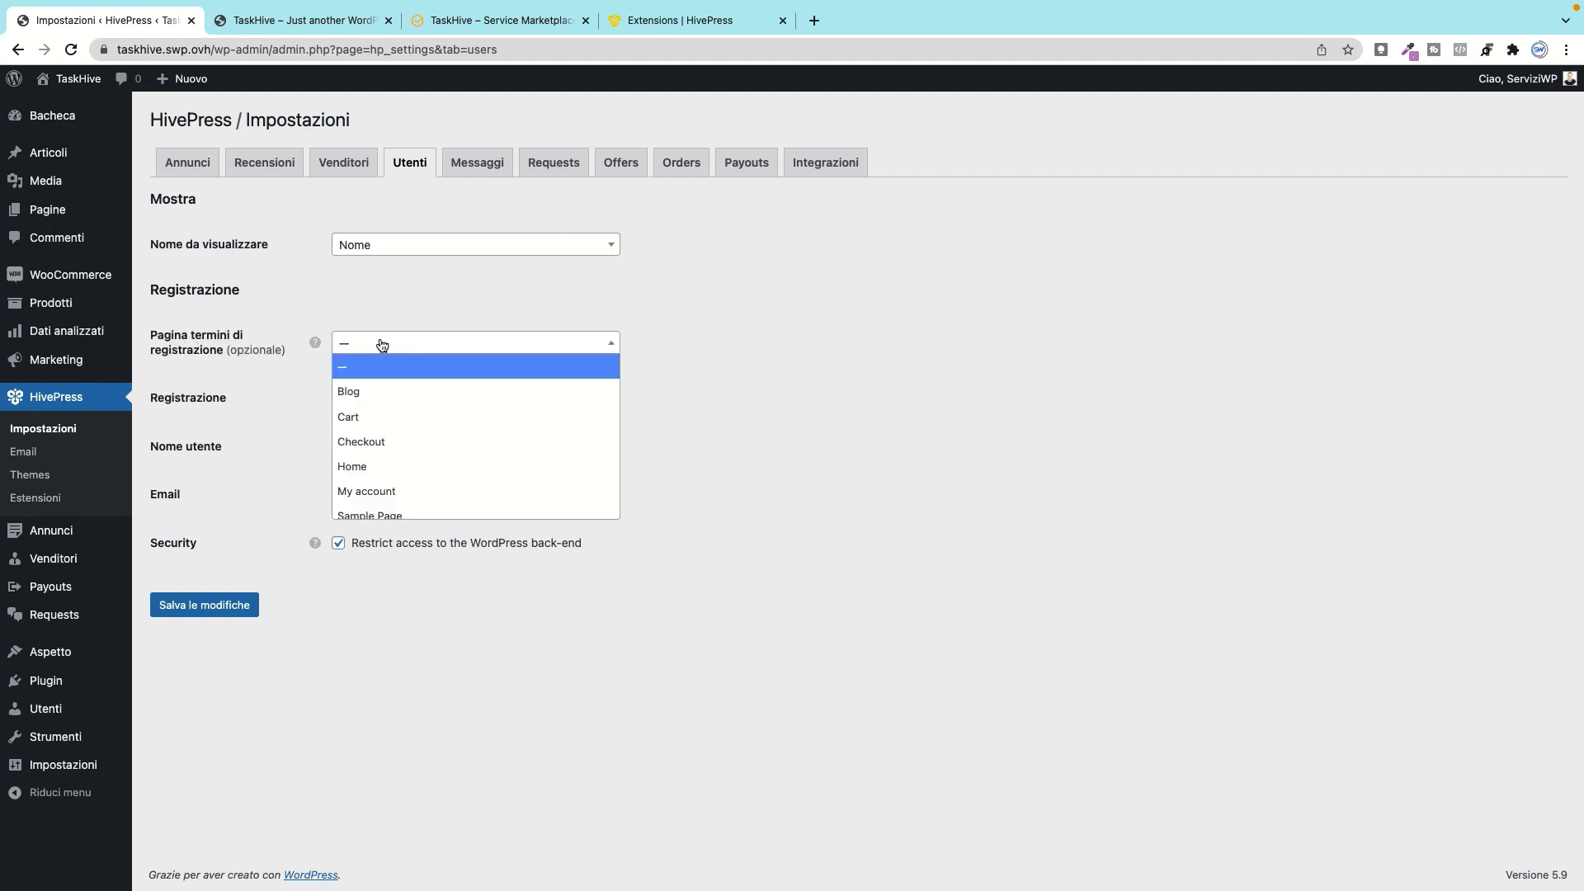
pyautogui.click(379, 345)
pyautogui.moveTo(306, 341)
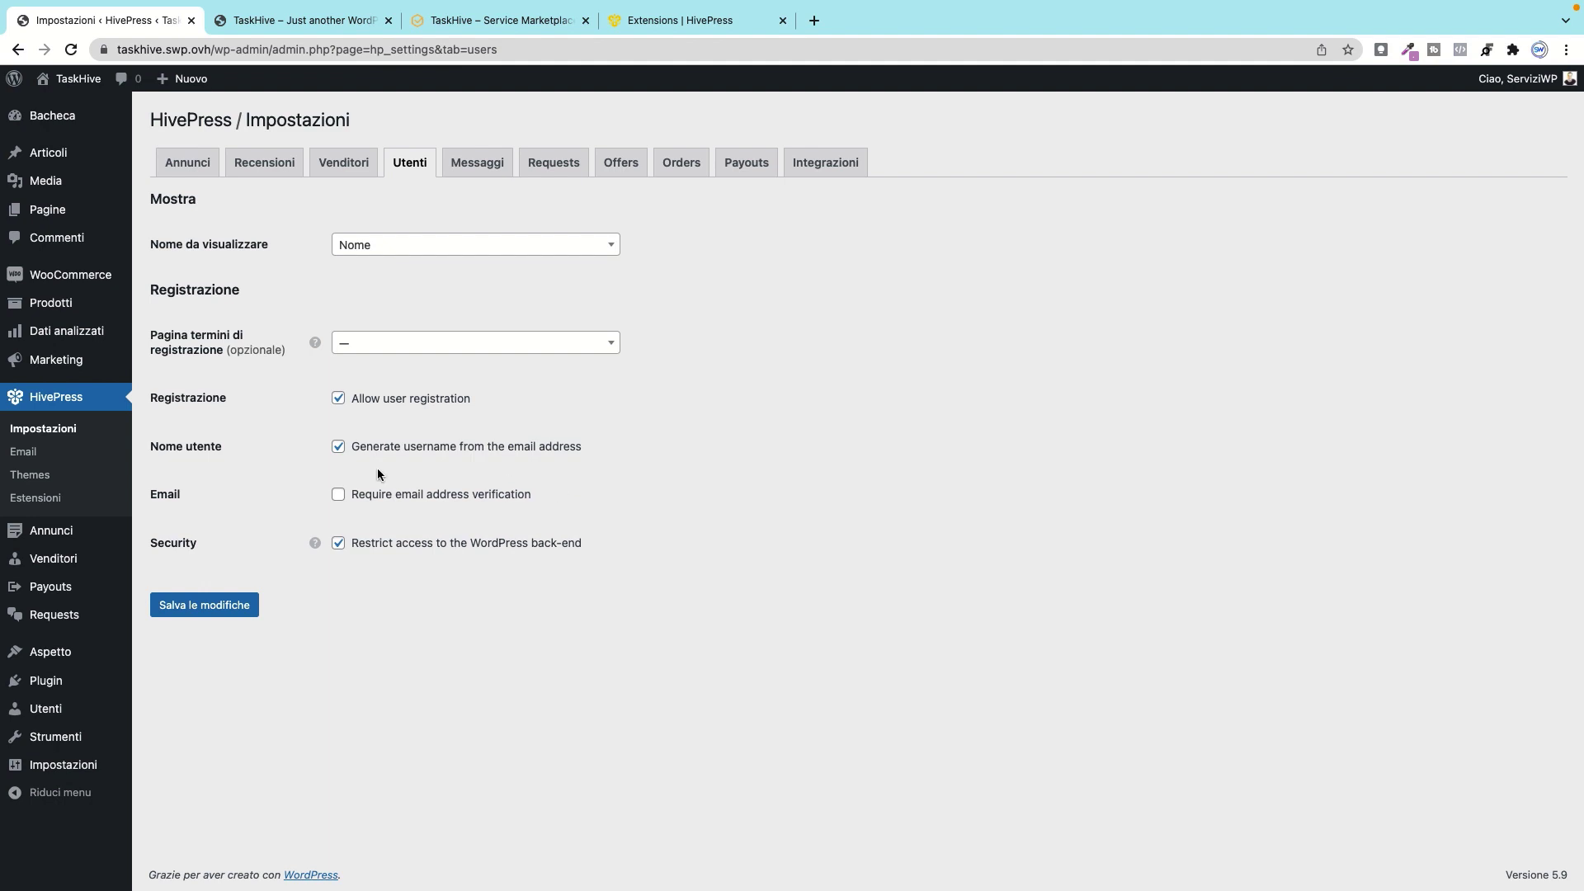
# Step: Save the user settings with email verification off, then go to Messaggi
pyautogui.click(339, 494)
pyautogui.moveTo(315, 541)
pyautogui.click(216, 608)
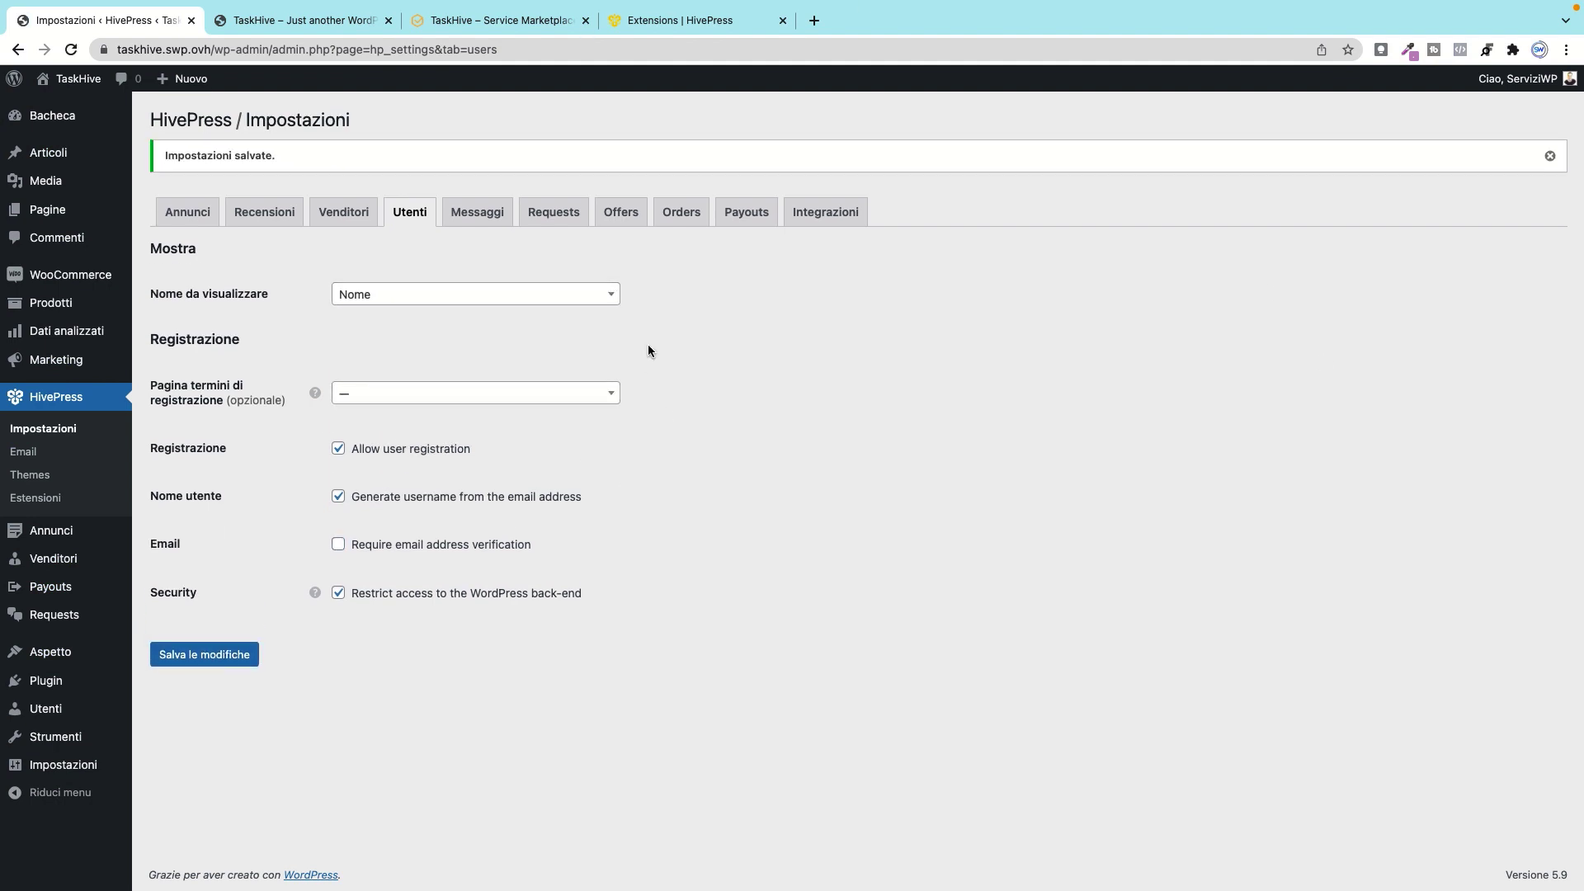
pyautogui.click(481, 217)
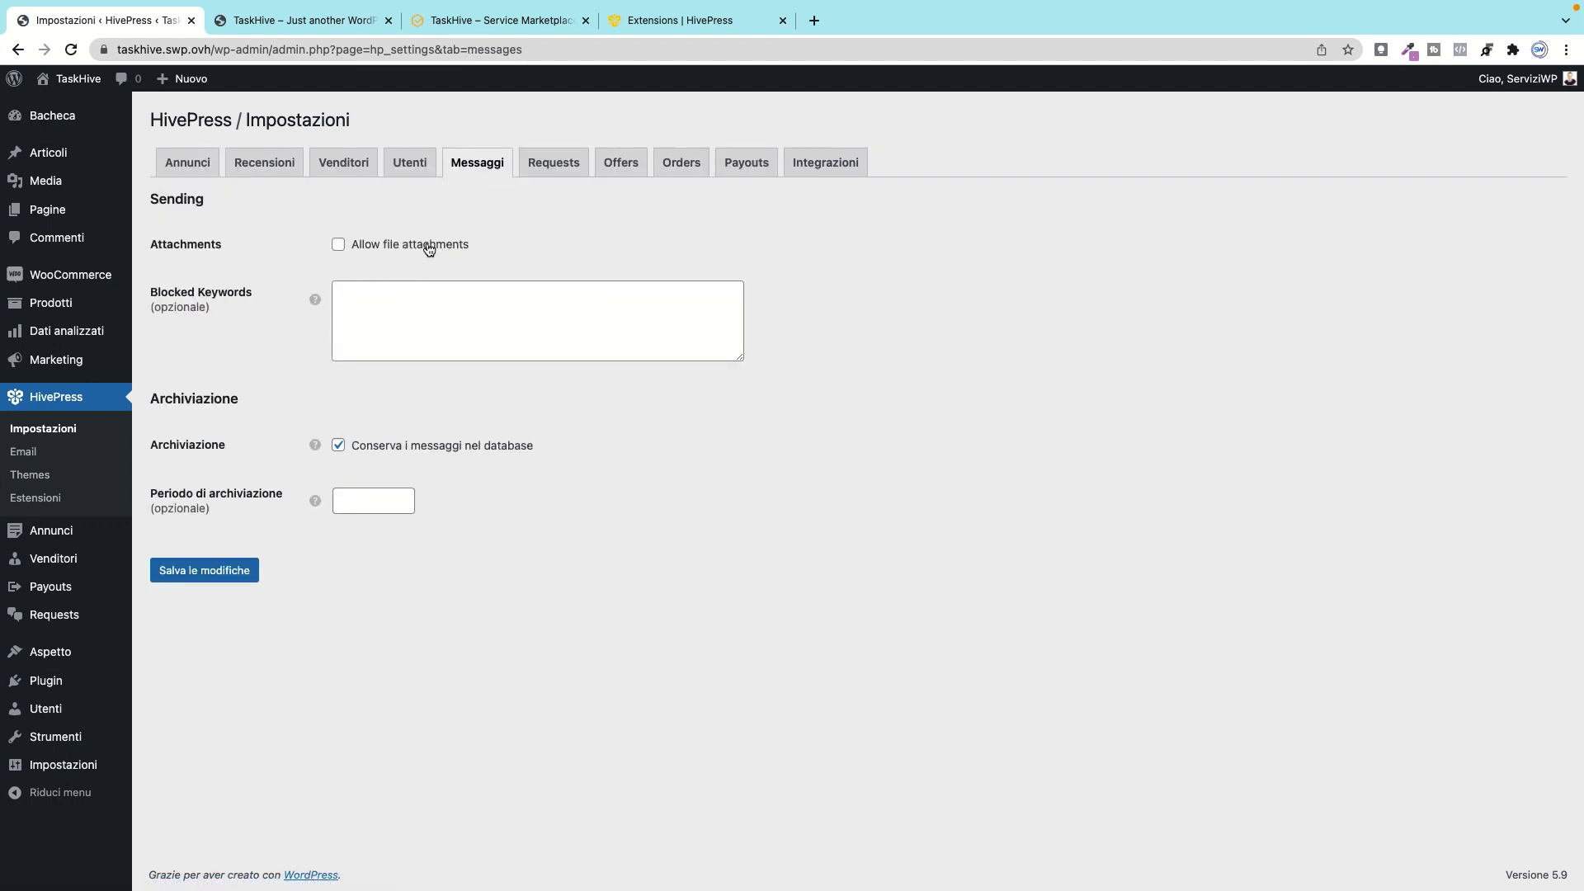
# Step: Switch Conserva off and back on so messages stay kept in the database
pyautogui.click(381, 304)
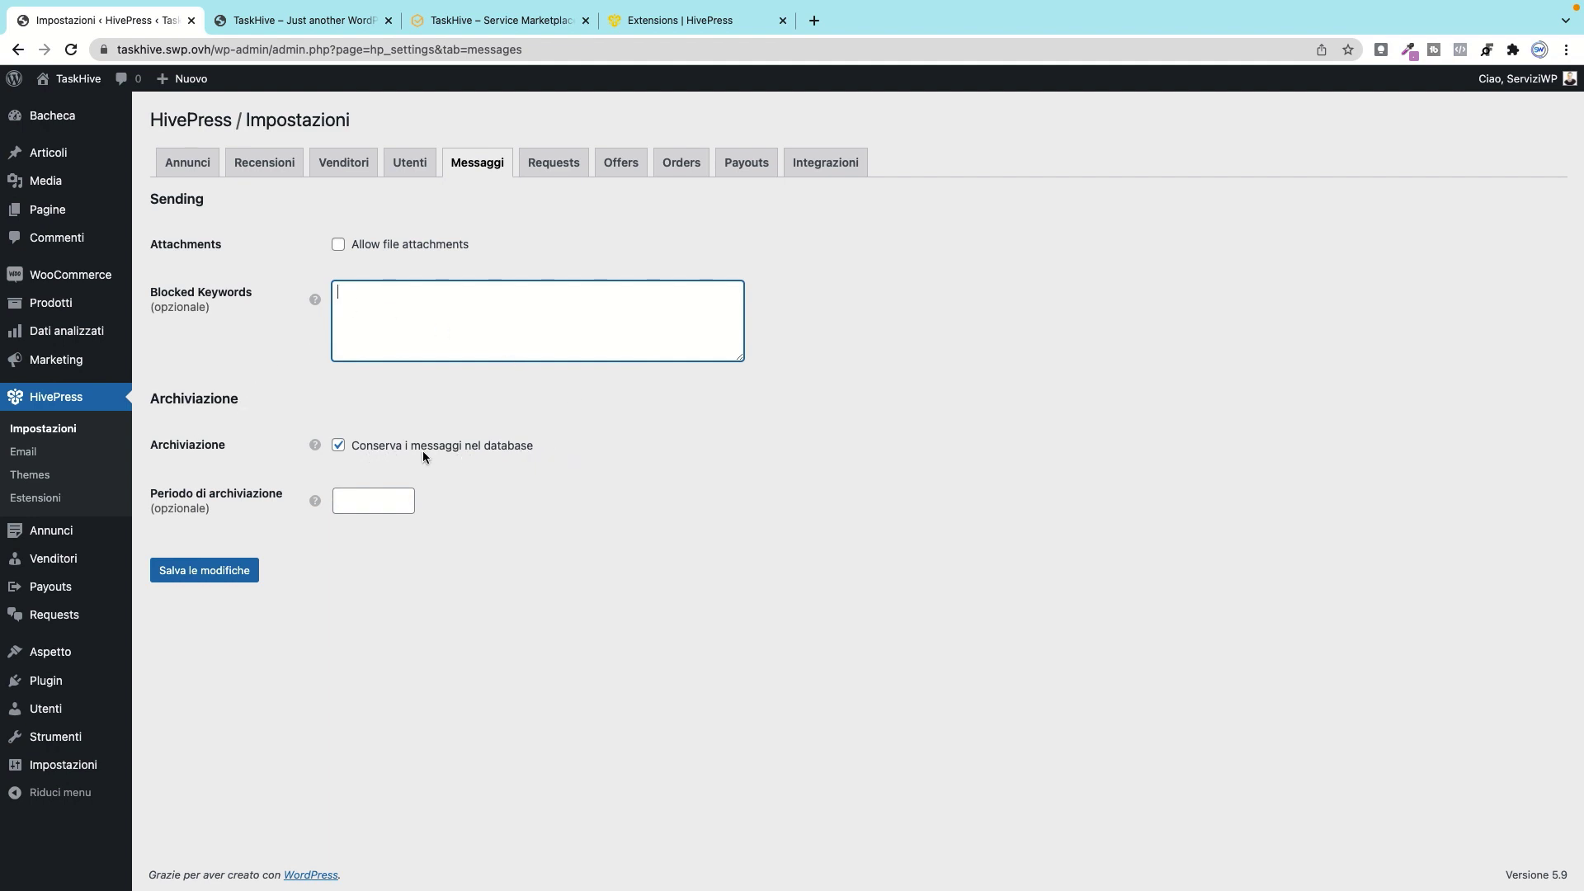
pyautogui.click(339, 446)
pyautogui.click(339, 447)
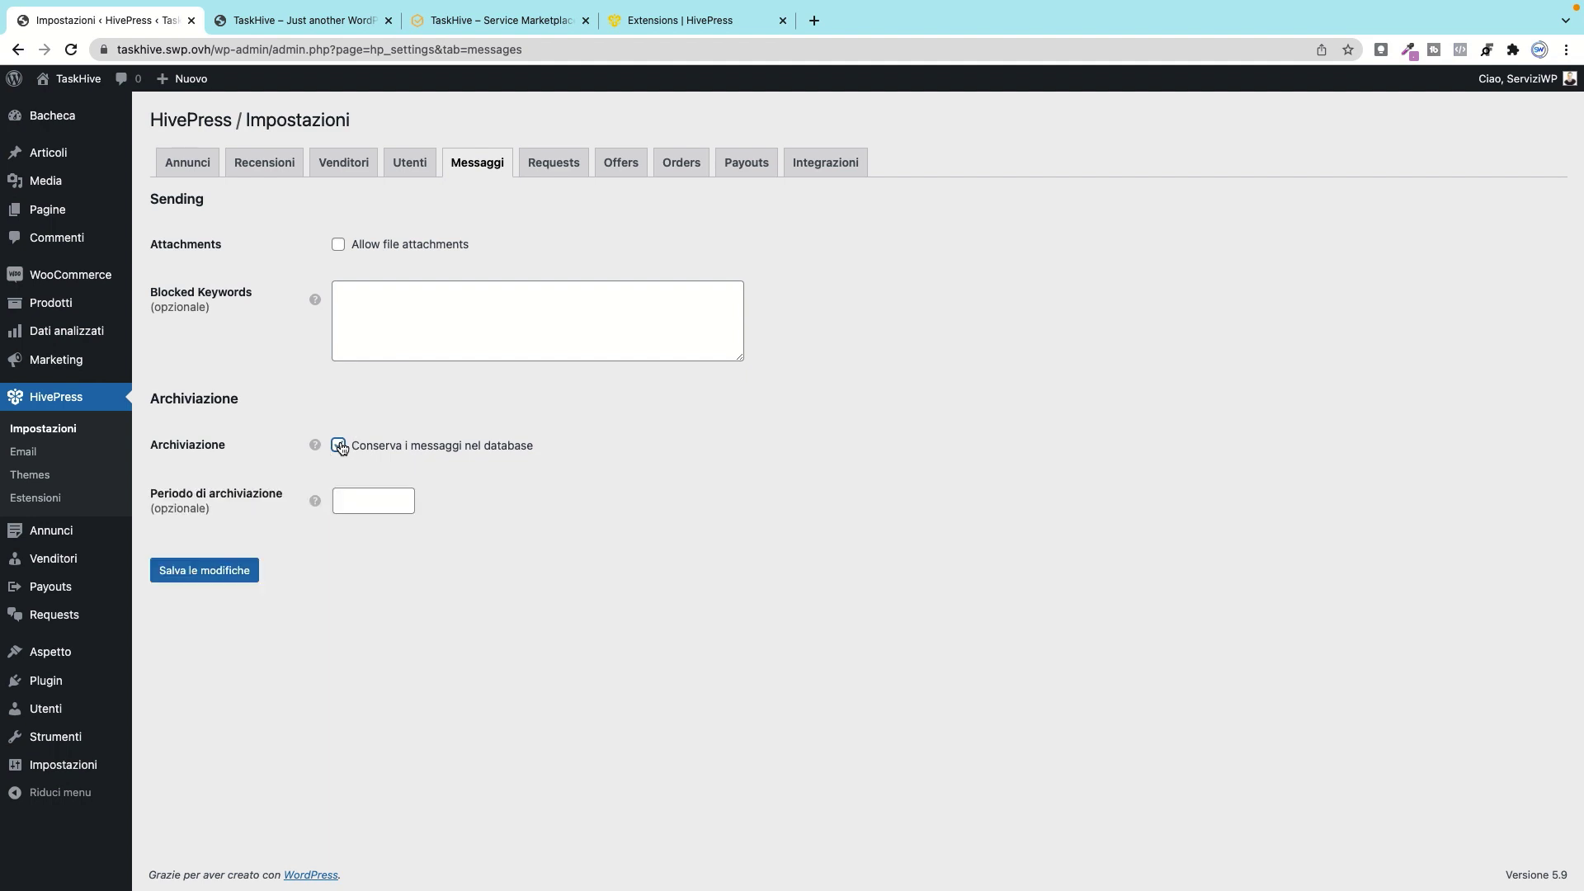
# Step: Nudge the message archiving period up and down with the spinner, leaving it at 1
pyautogui.moveTo(315, 446)
pyautogui.moveTo(315, 500)
pyautogui.click(404, 496)
pyautogui.click(403, 495)
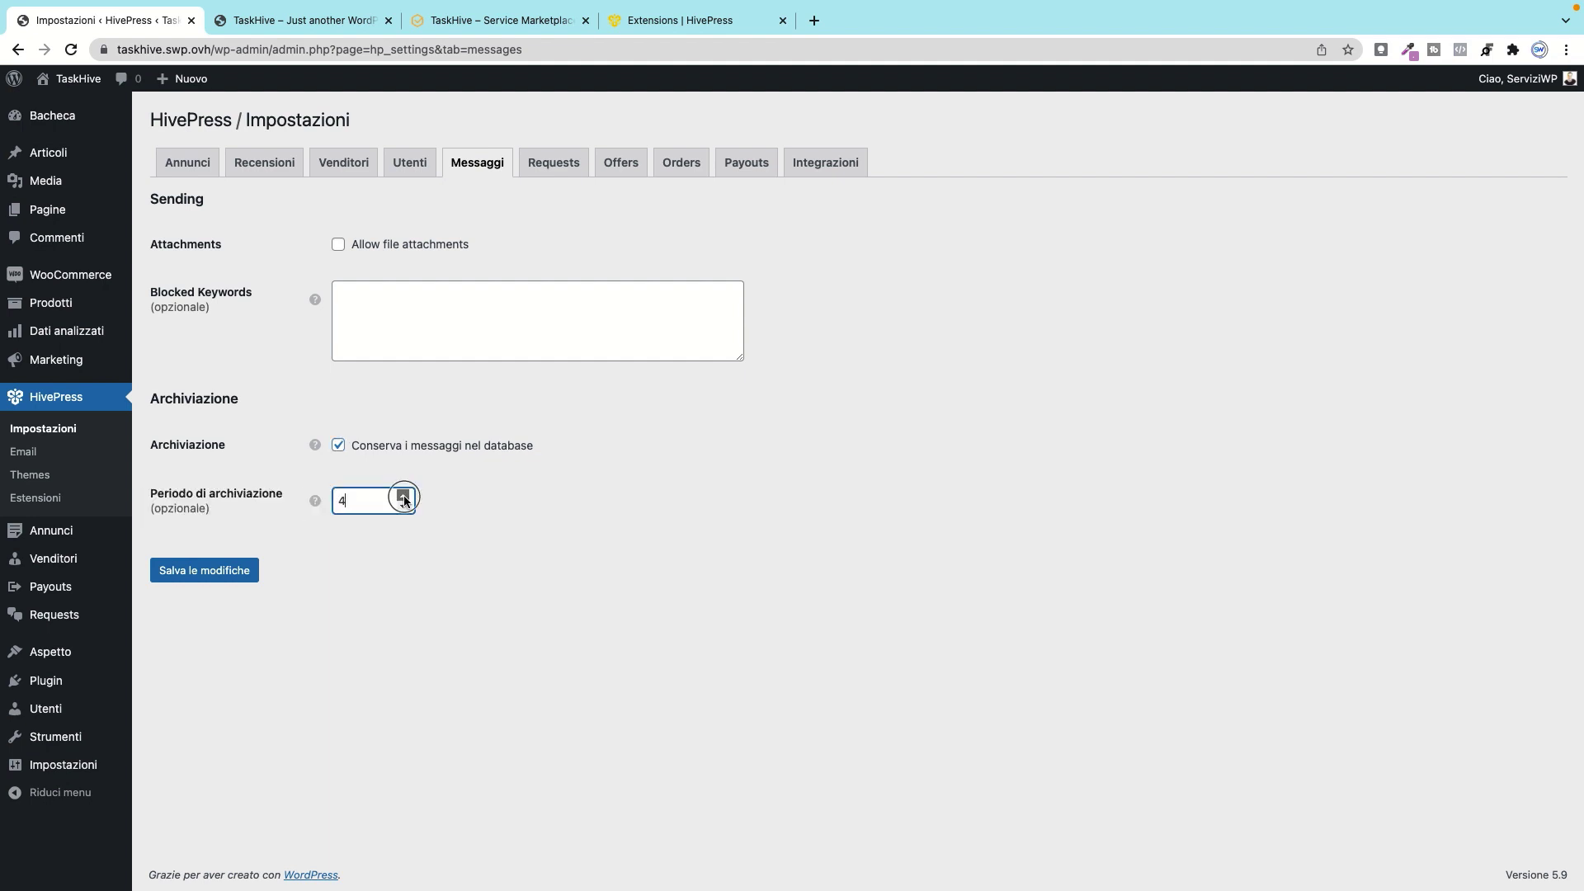
pyautogui.click(403, 507)
pyautogui.click(402, 508)
pyautogui.click(402, 510)
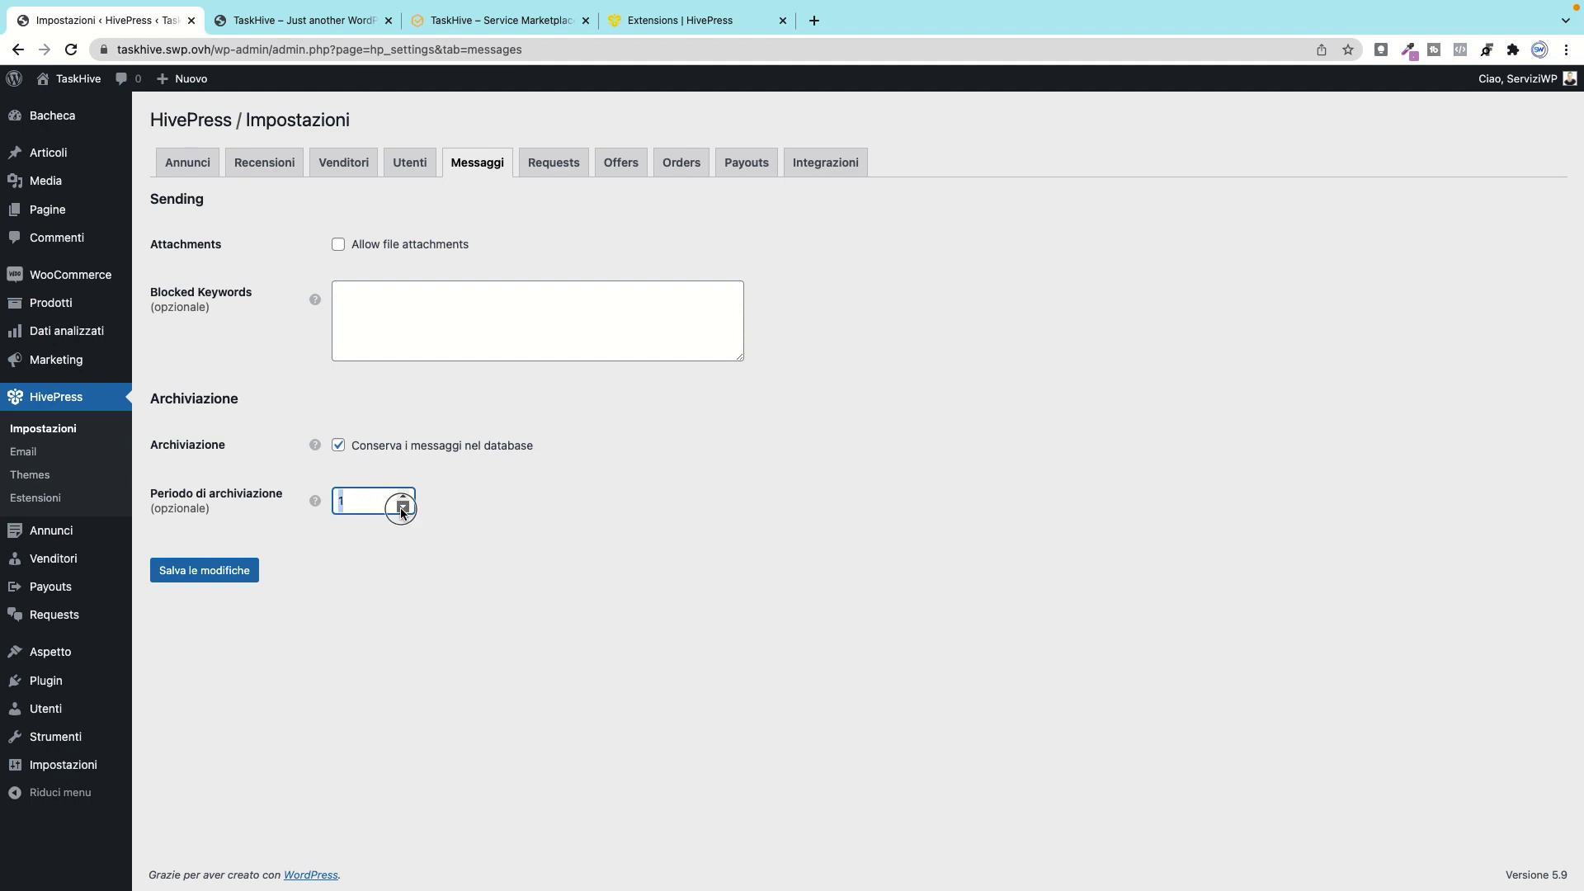
pyautogui.click(554, 162)
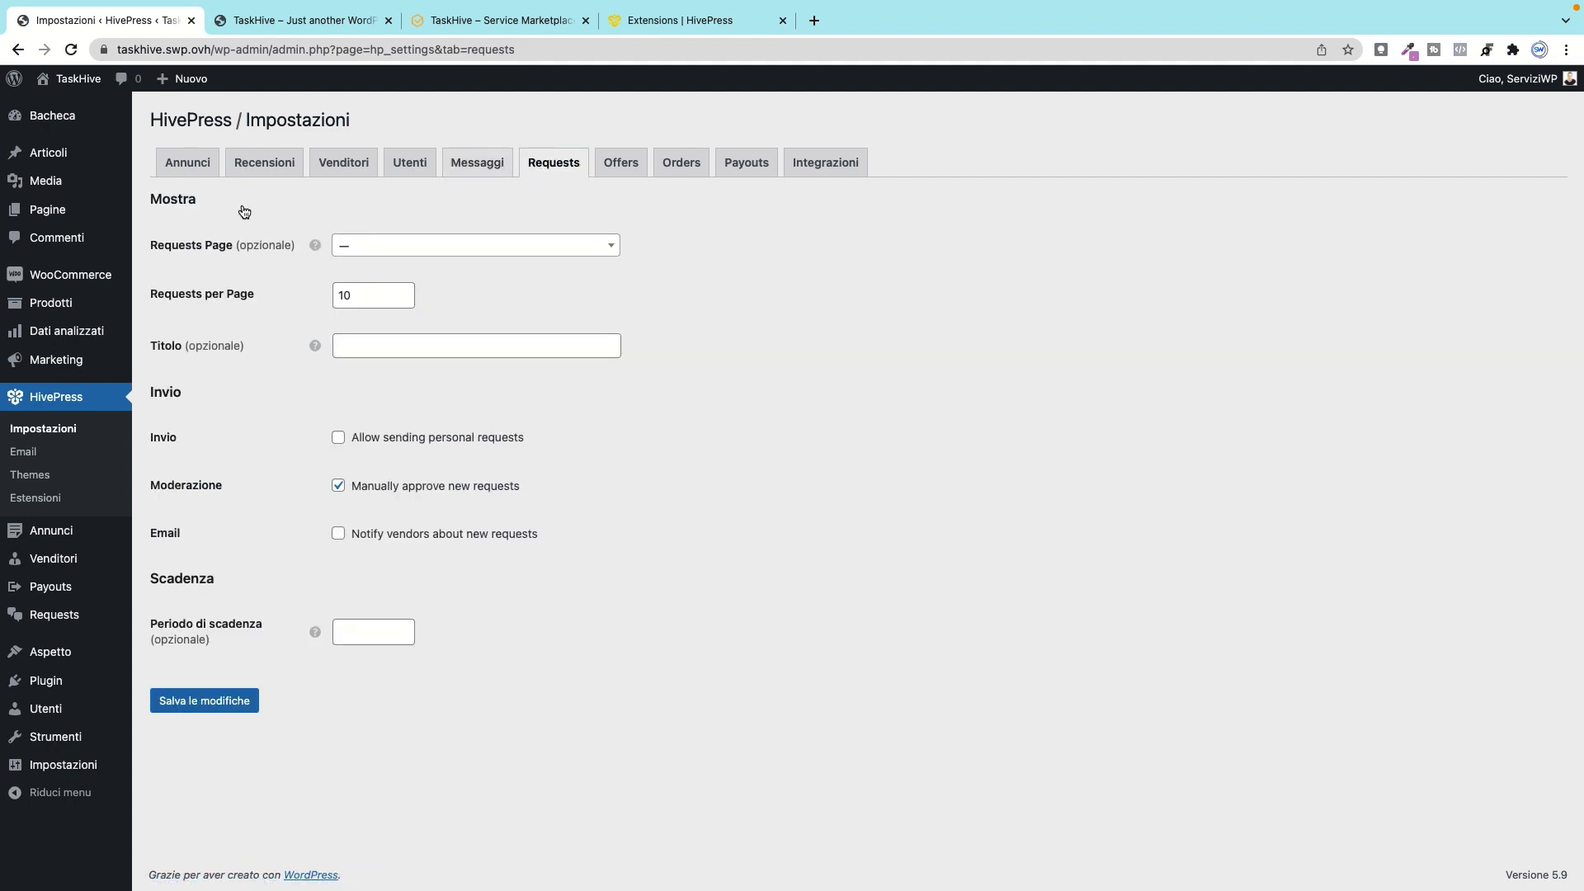
# Step: Leave the requests page and the requests title unset on the Requests tab
pyautogui.click(372, 245)
pyautogui.click(376, 252)
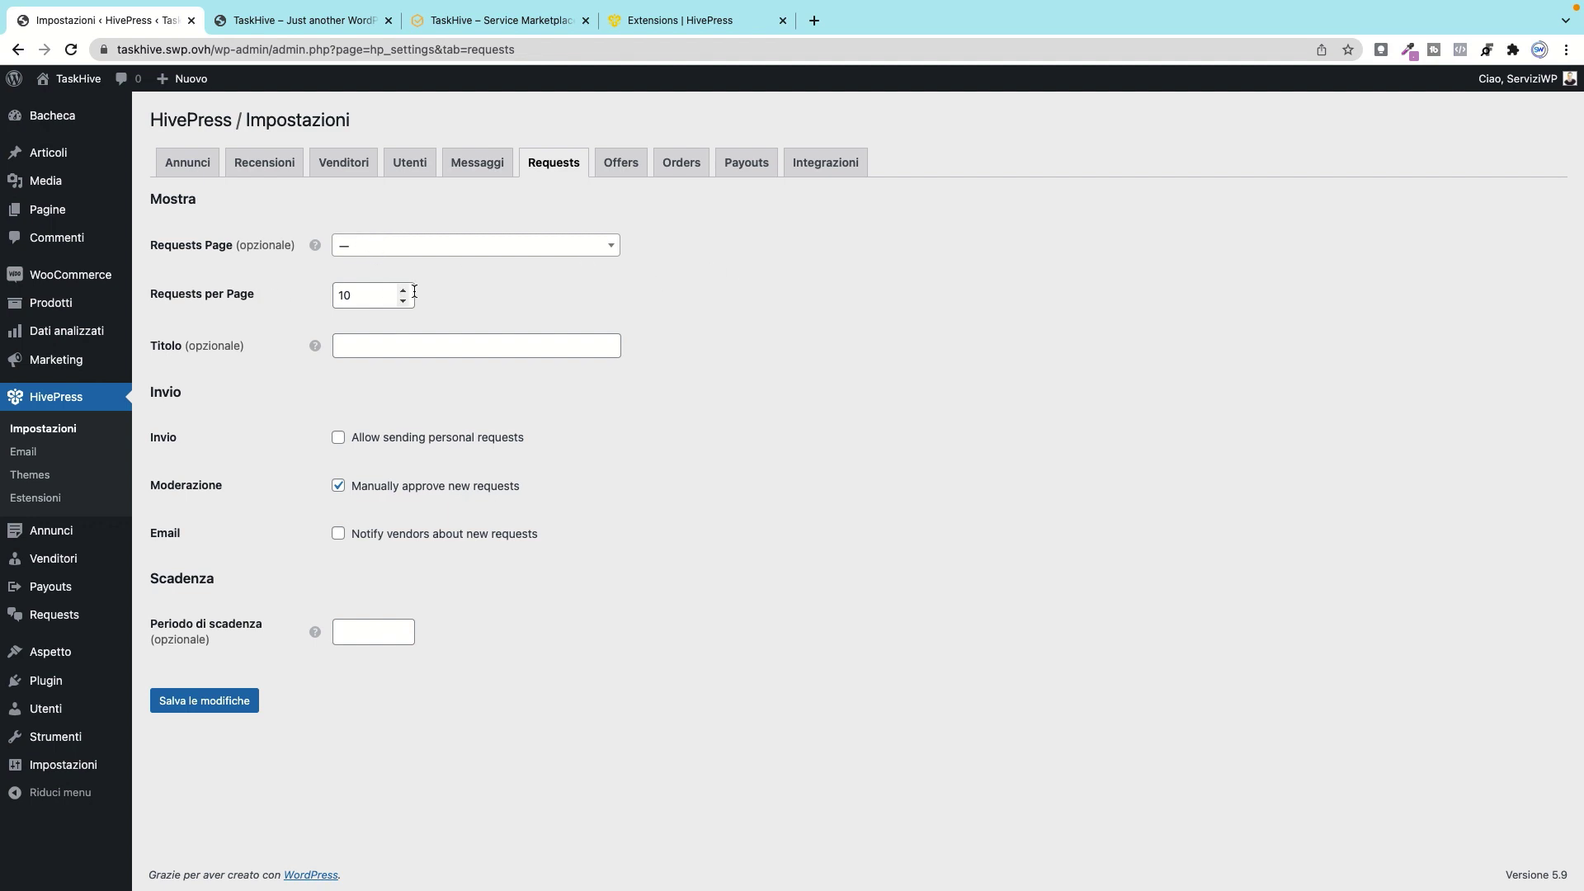
pyautogui.click(418, 348)
pyautogui.click(752, 331)
# Step: Toggle personal requests on and off, stop vendor notifications, and set request expiration to 1
pyautogui.moveTo(558, 442); pyautogui.dragTo(381, 437)
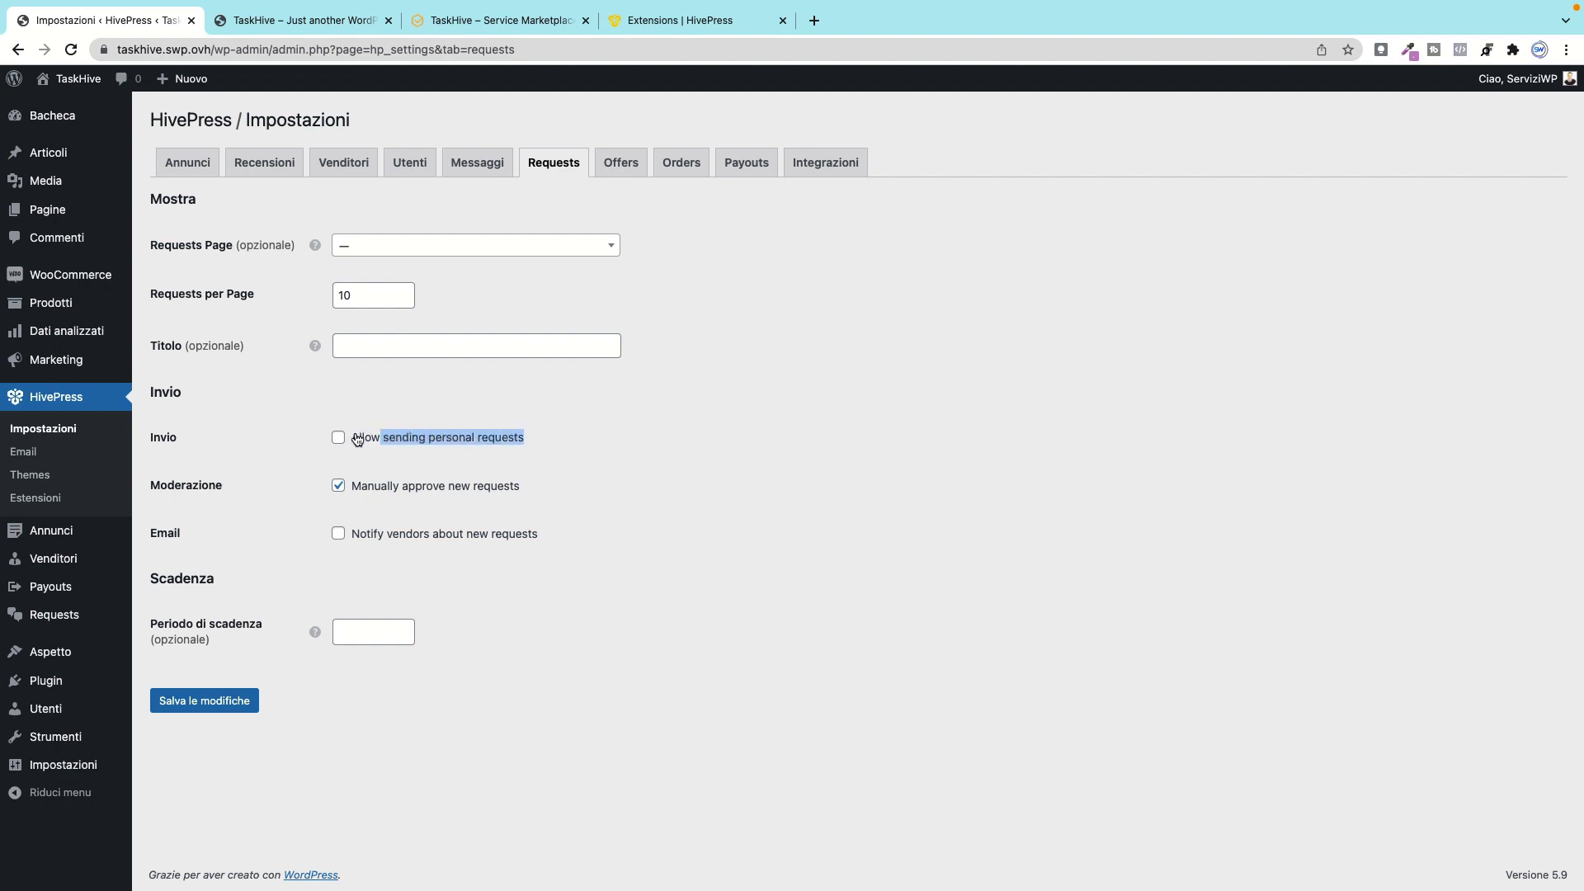
pyautogui.click(338, 438)
pyautogui.click(644, 448)
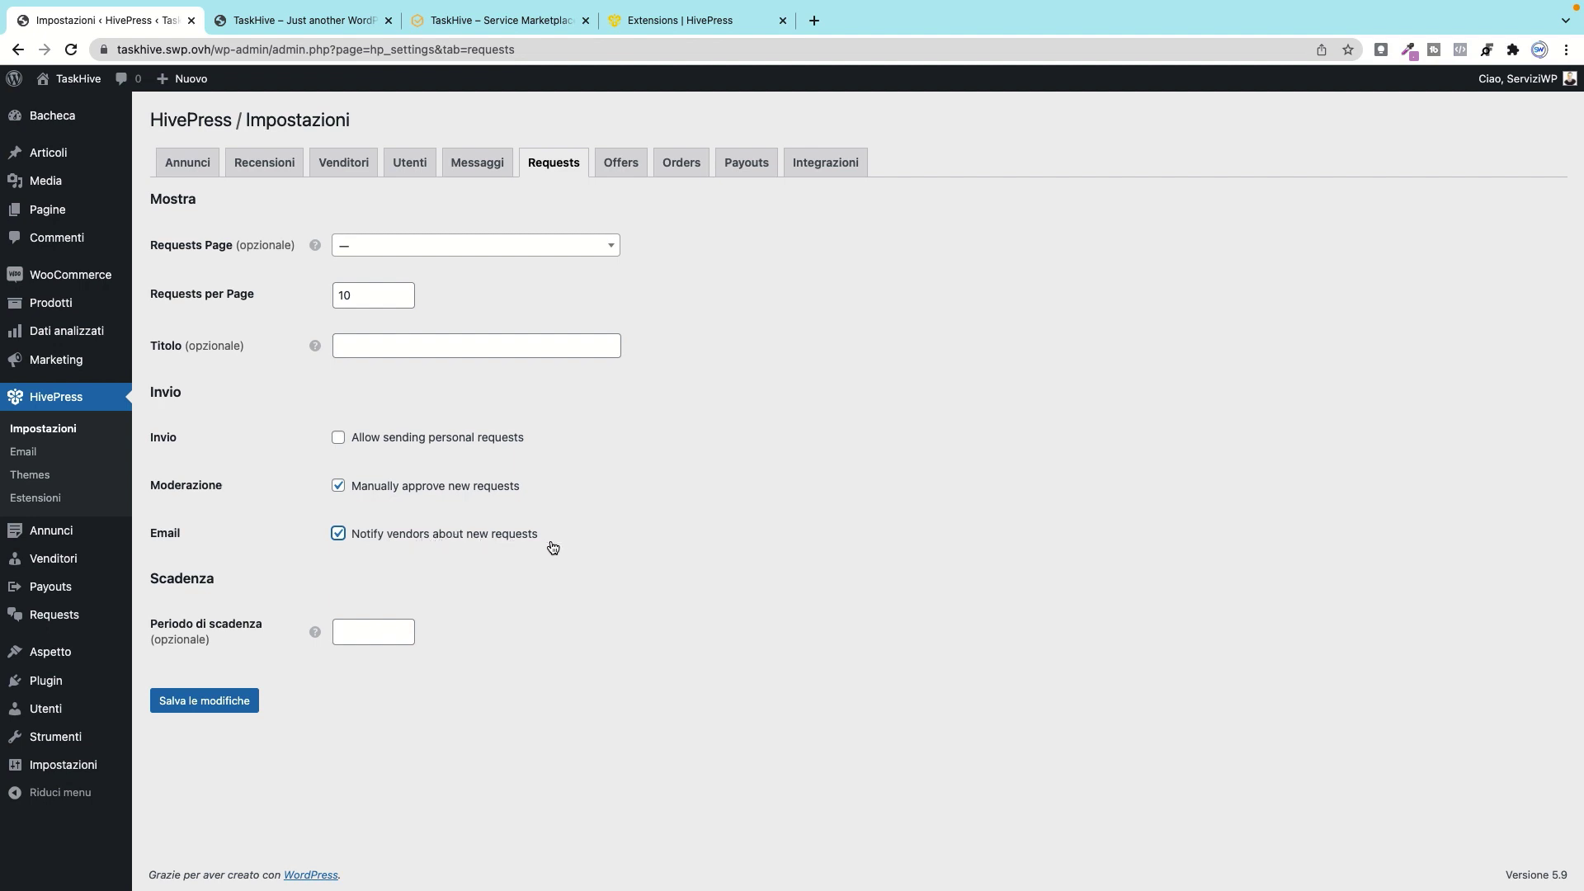
pyautogui.click(354, 539)
pyautogui.click(404, 627)
pyautogui.click(403, 628)
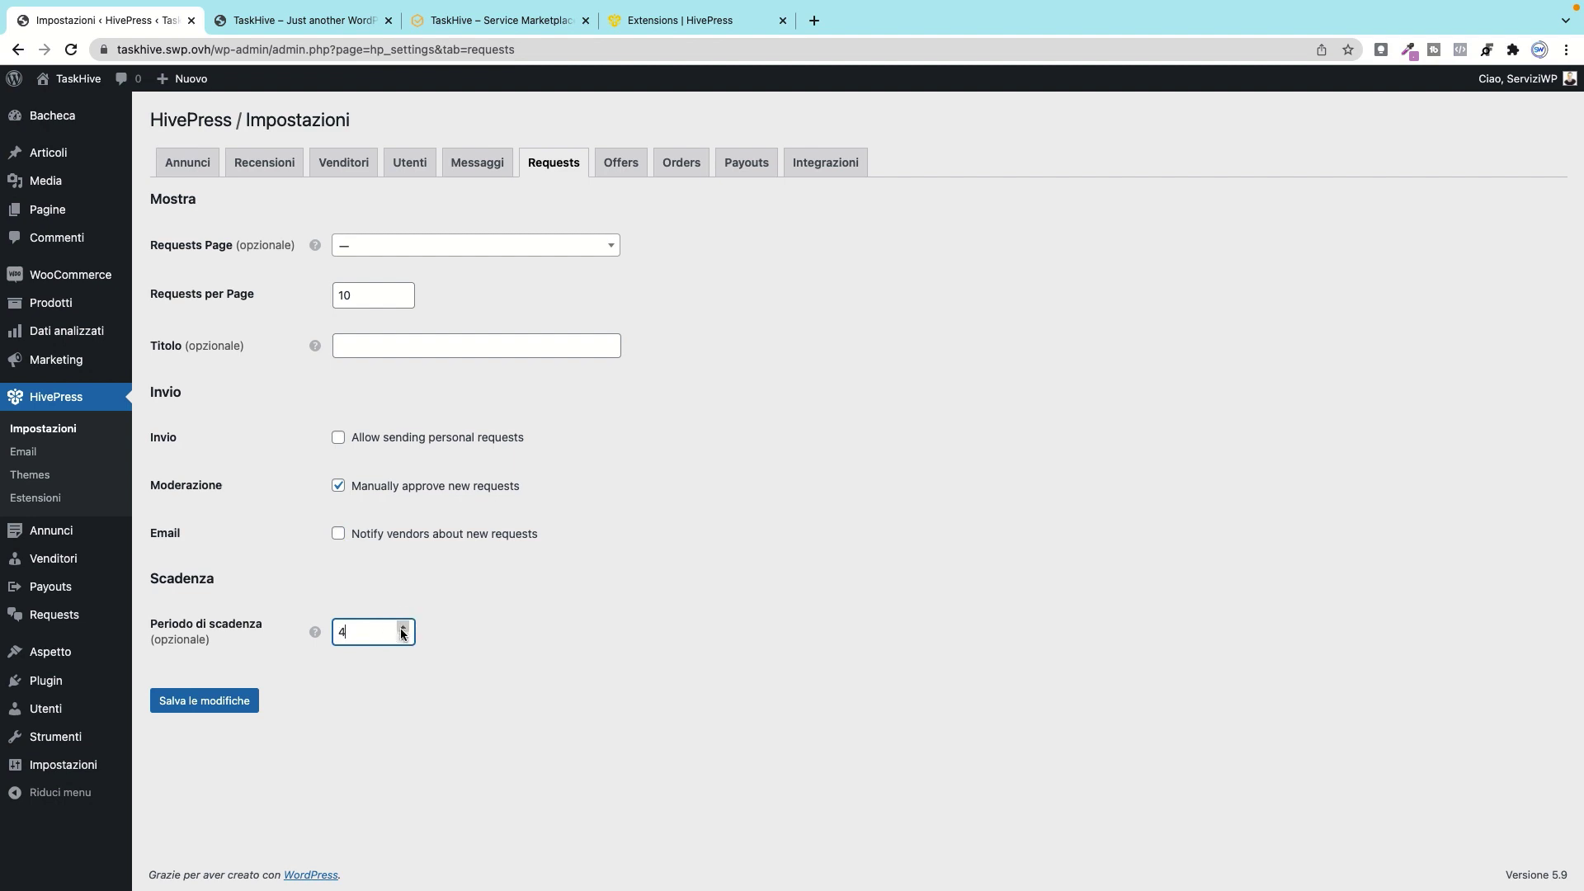
pyautogui.doubleClick(404, 638)
pyautogui.click(624, 165)
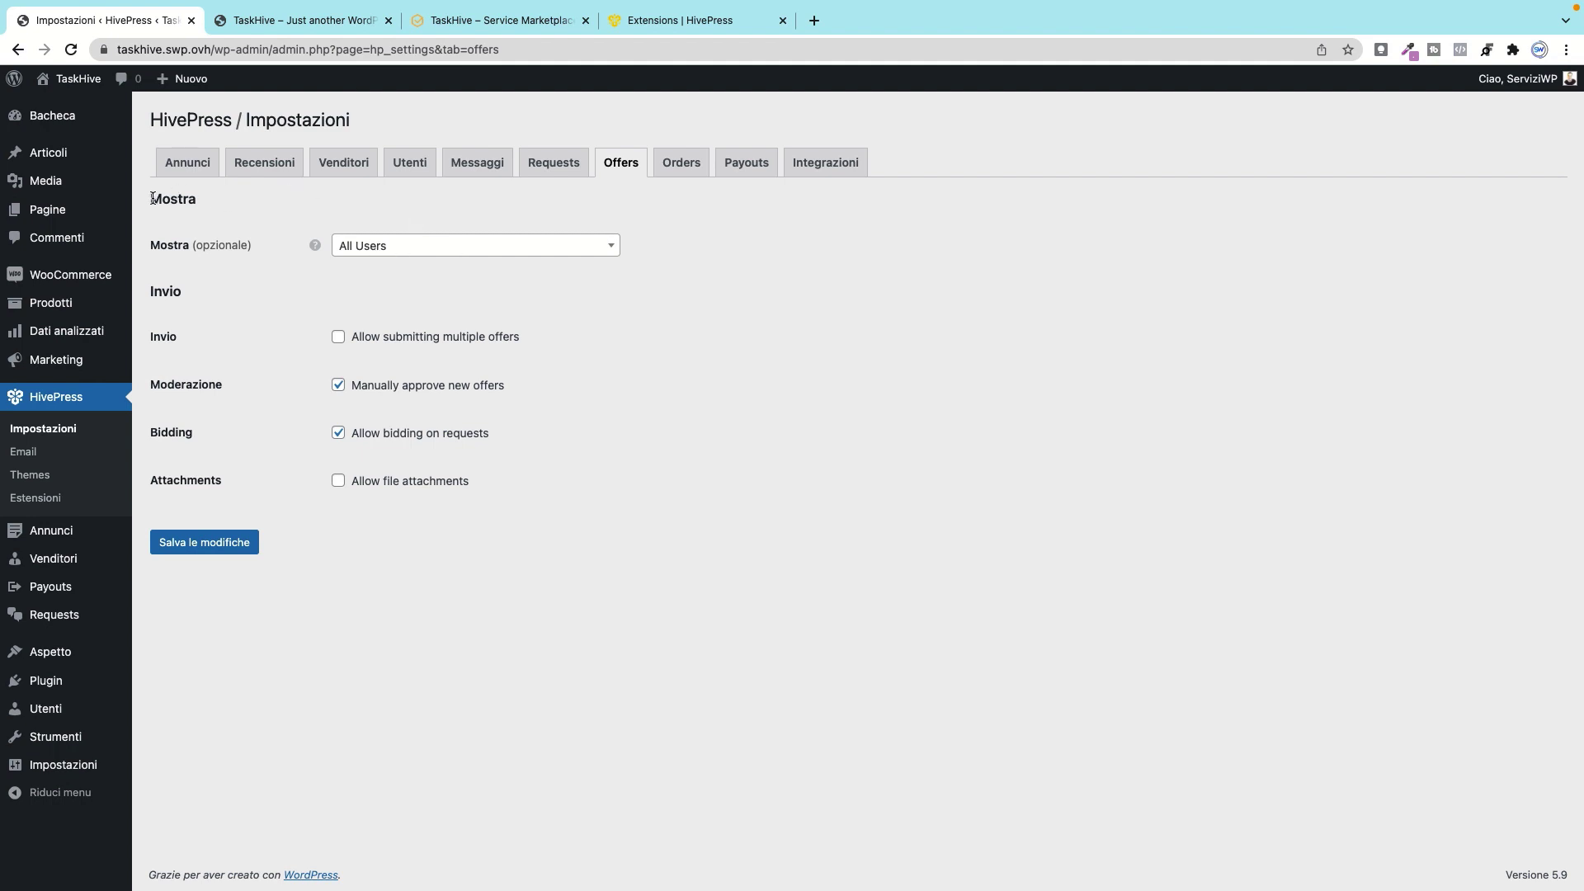
# Step: Try Registered Users and Request Author for offer visibility, then restore All Users
pyautogui.moveTo(150, 199); pyautogui.dragTo(265, 265)
pyautogui.click(373, 245)
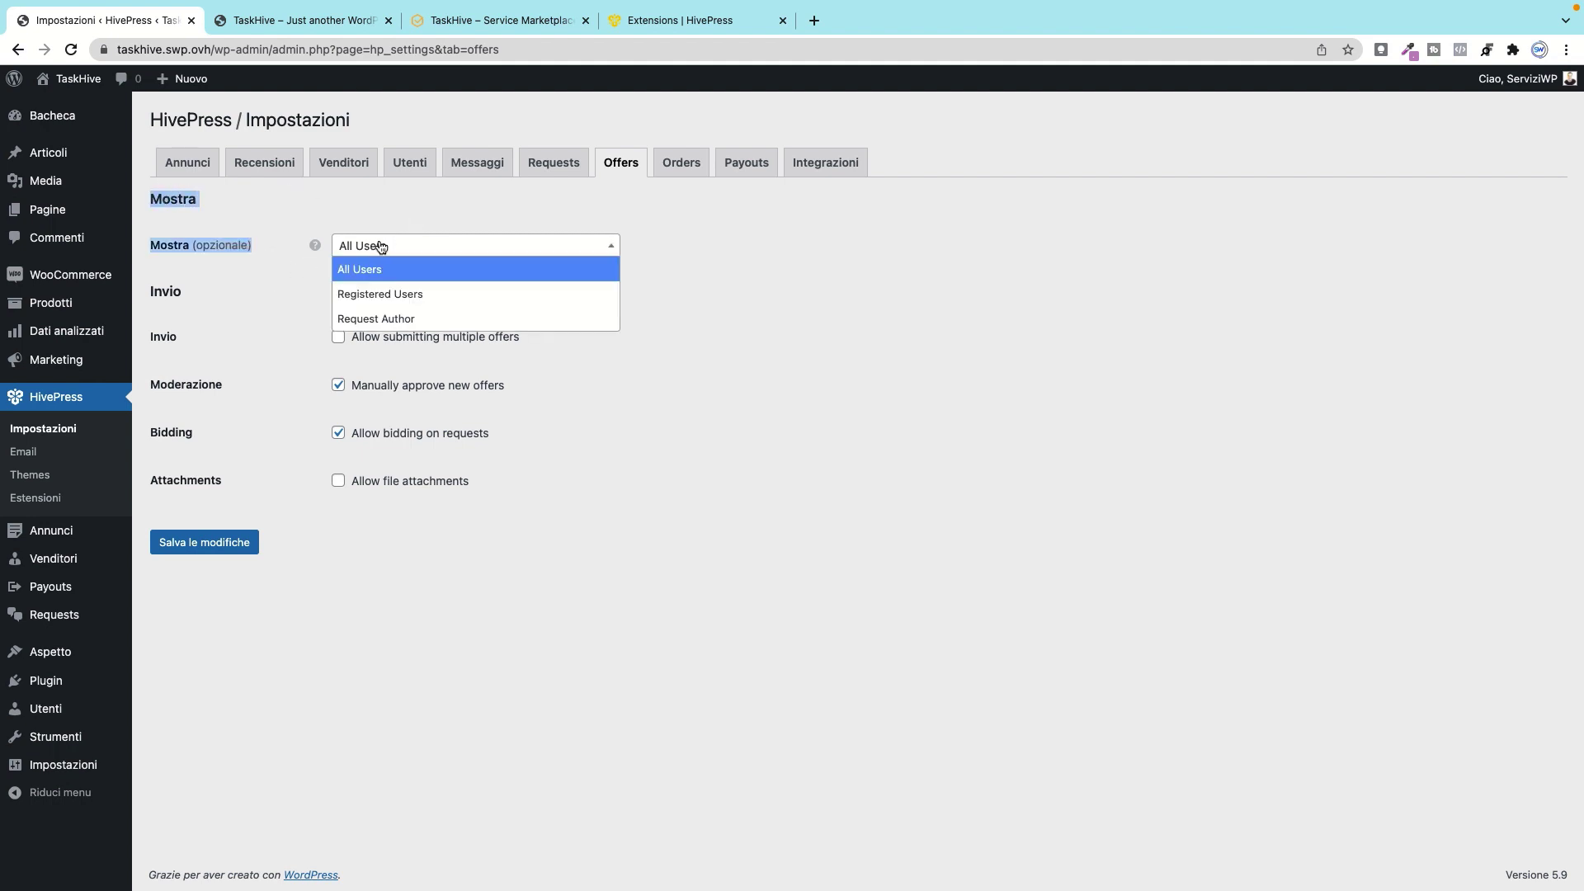
pyautogui.click(398, 294)
pyautogui.click(418, 245)
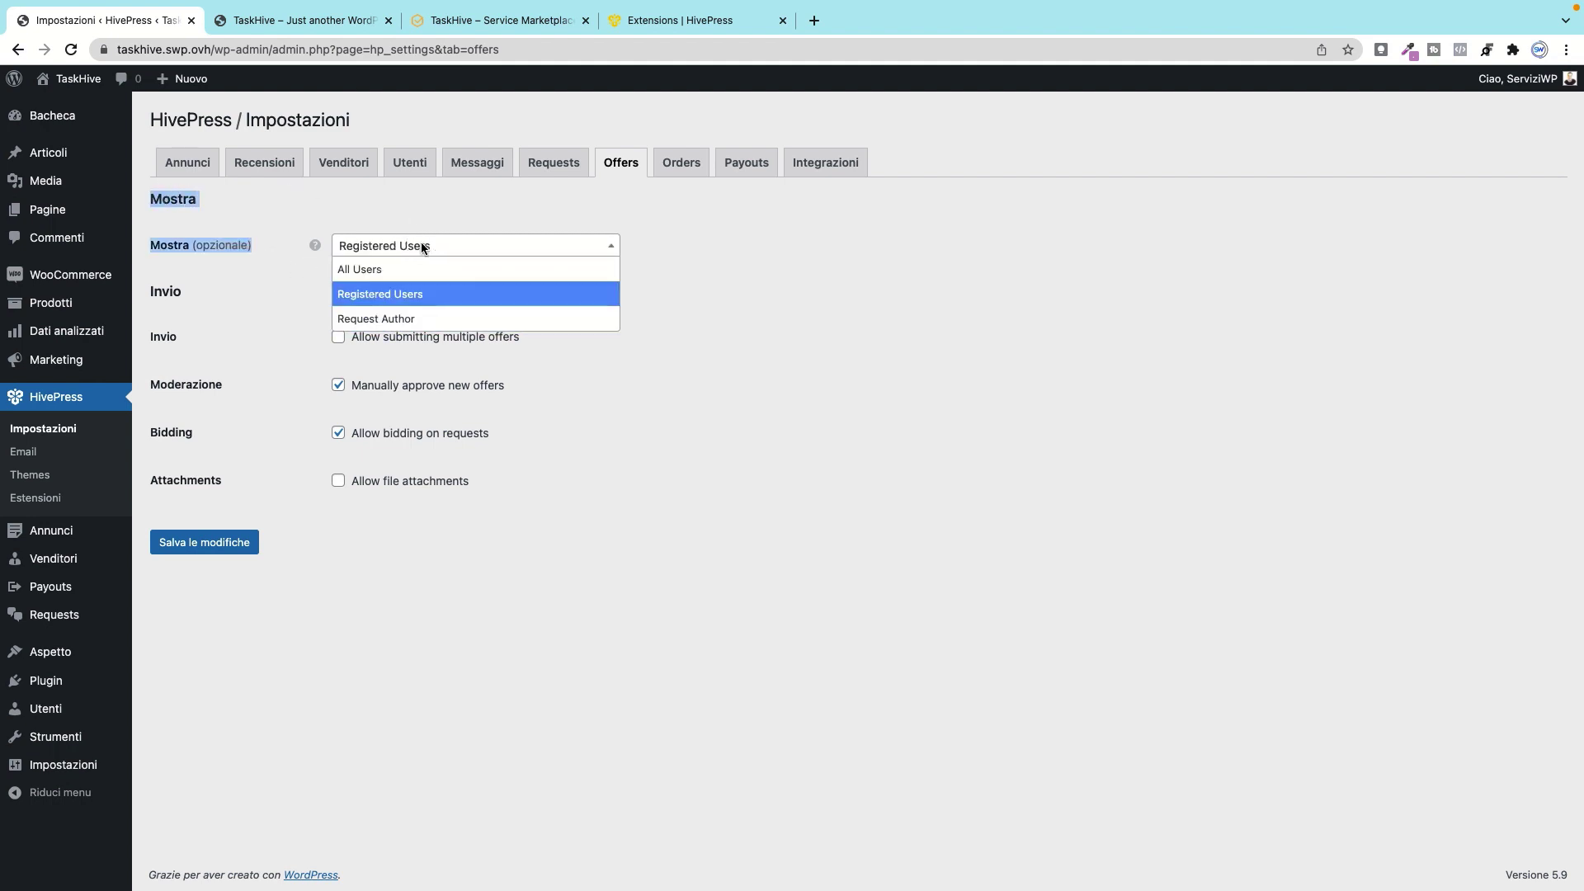
pyautogui.click(388, 319)
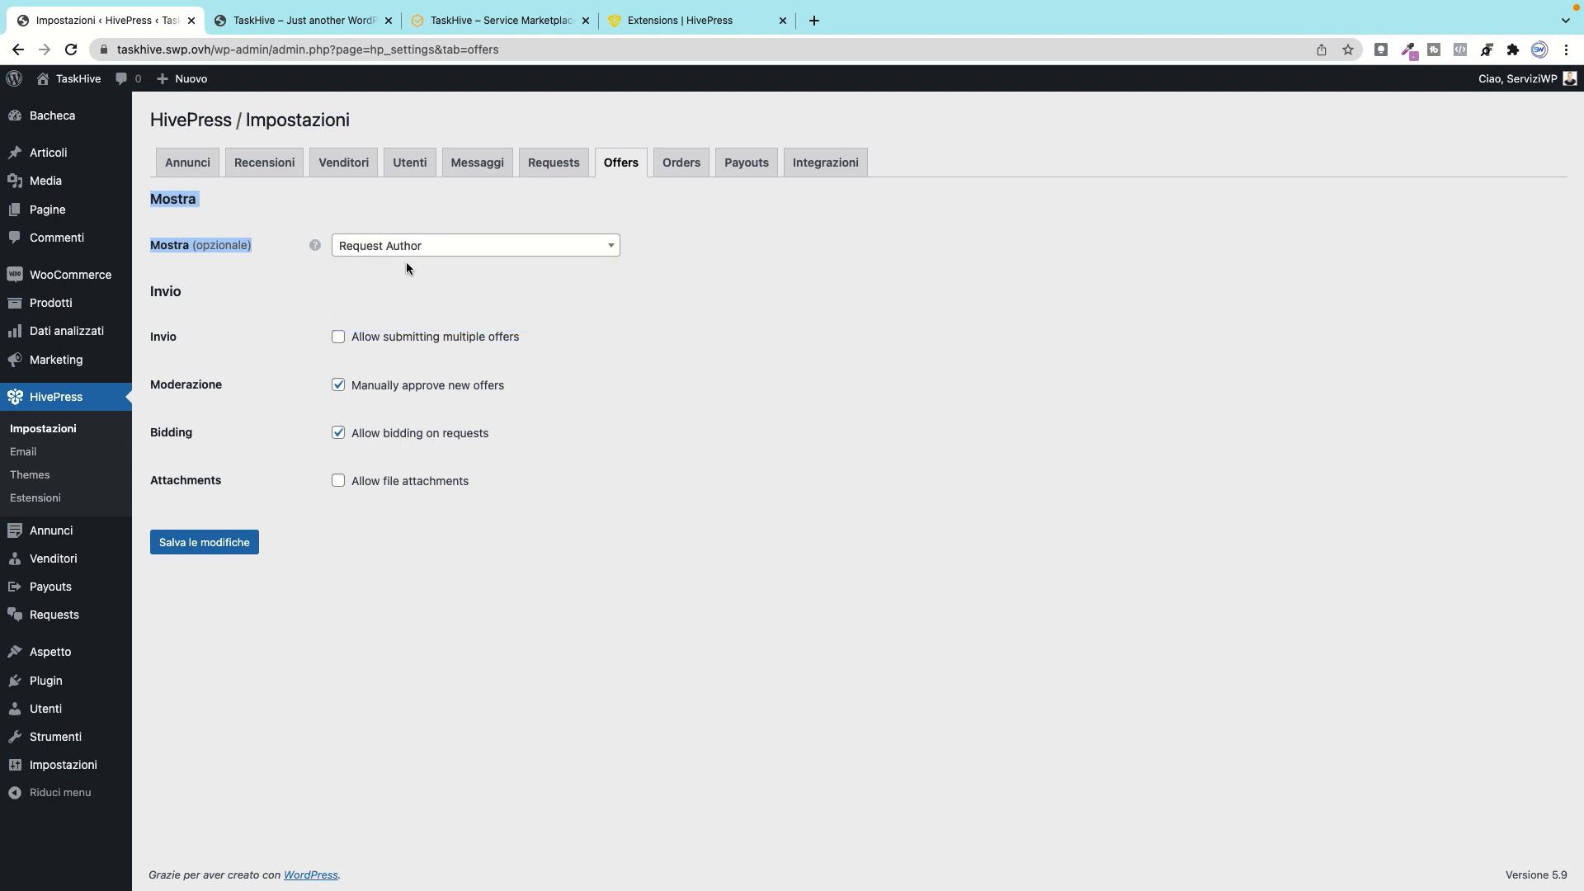
pyautogui.click(508, 250)
pyautogui.click(449, 271)
# Step: Review the offer option labels and switch file attachments on, then back off
pyautogui.moveTo(521, 337); pyautogui.dragTo(355, 336)
pyautogui.click(520, 386)
pyautogui.moveTo(513, 386); pyautogui.dragTo(357, 388)
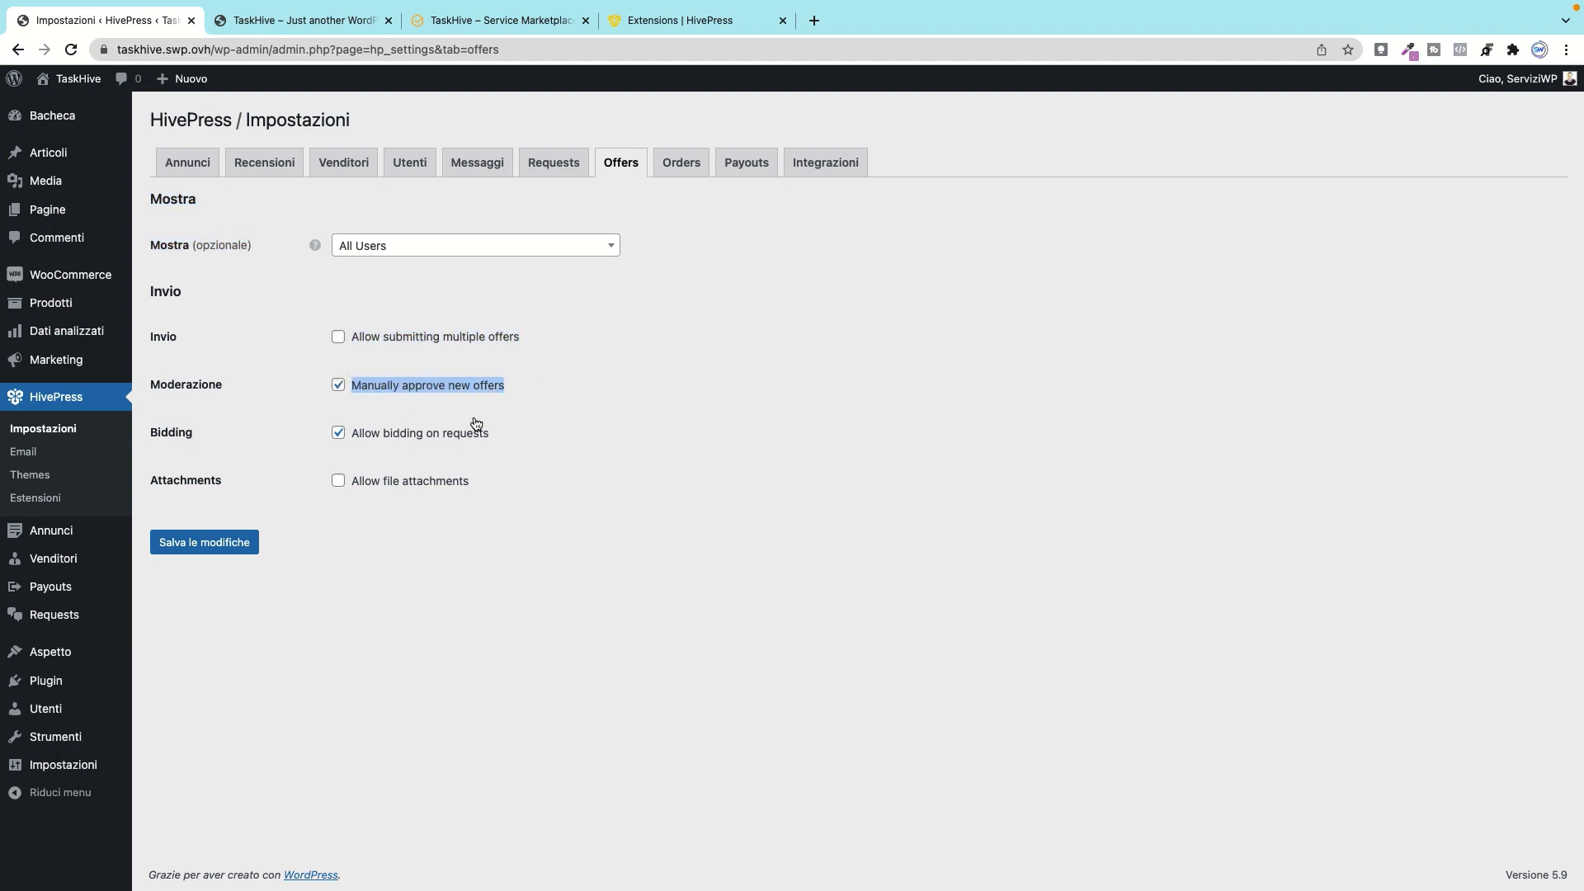
pyautogui.moveTo(490, 434); pyautogui.dragTo(354, 435)
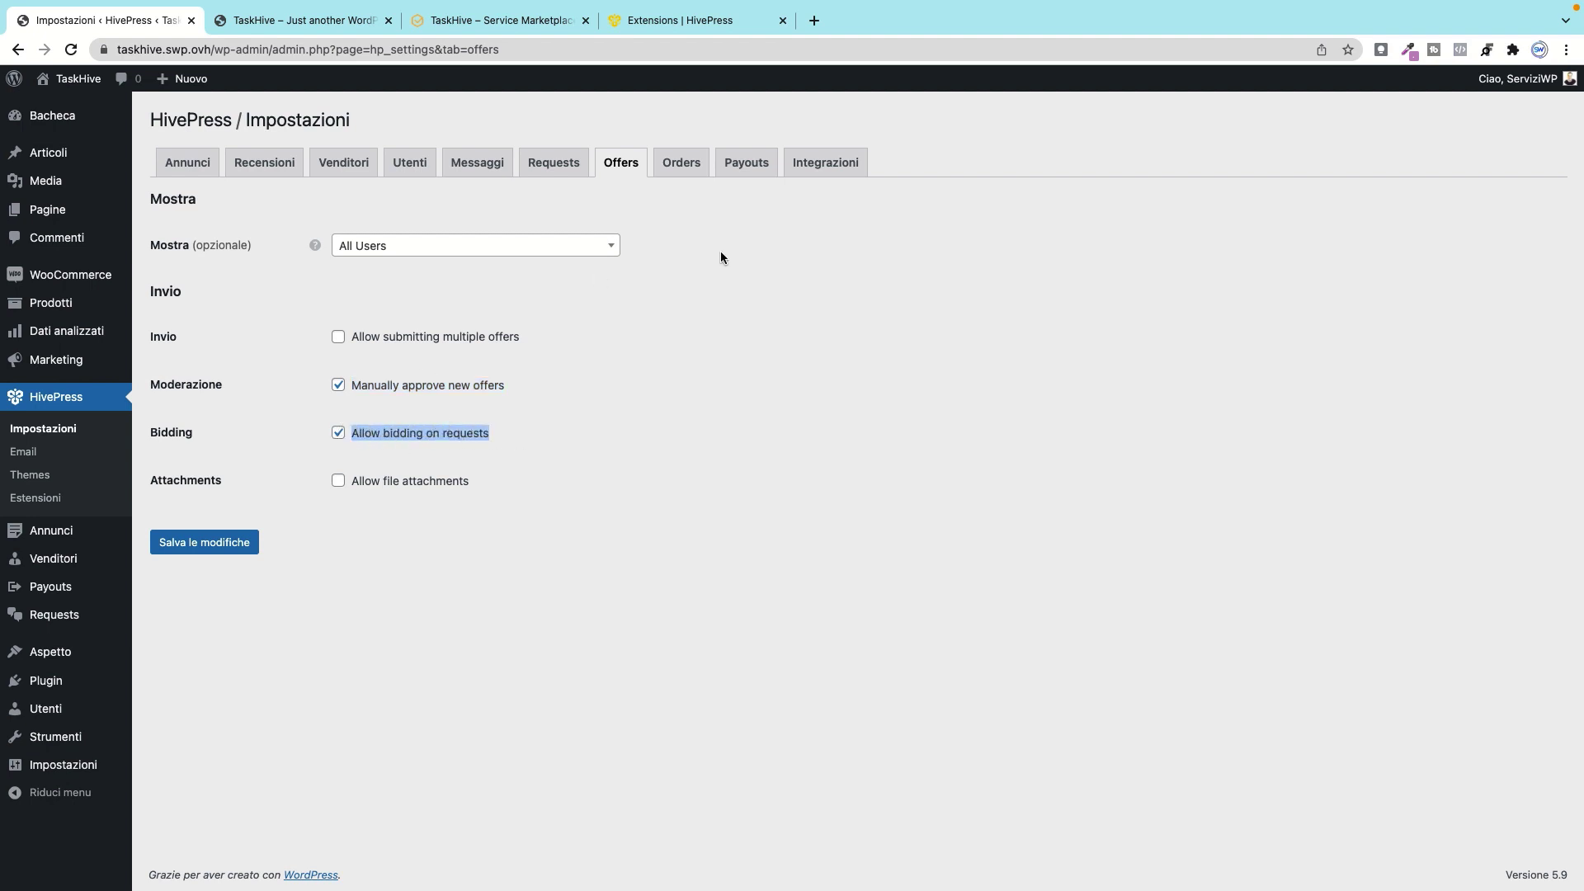
pyautogui.click(338, 481)
pyautogui.click(338, 481)
pyautogui.click(681, 164)
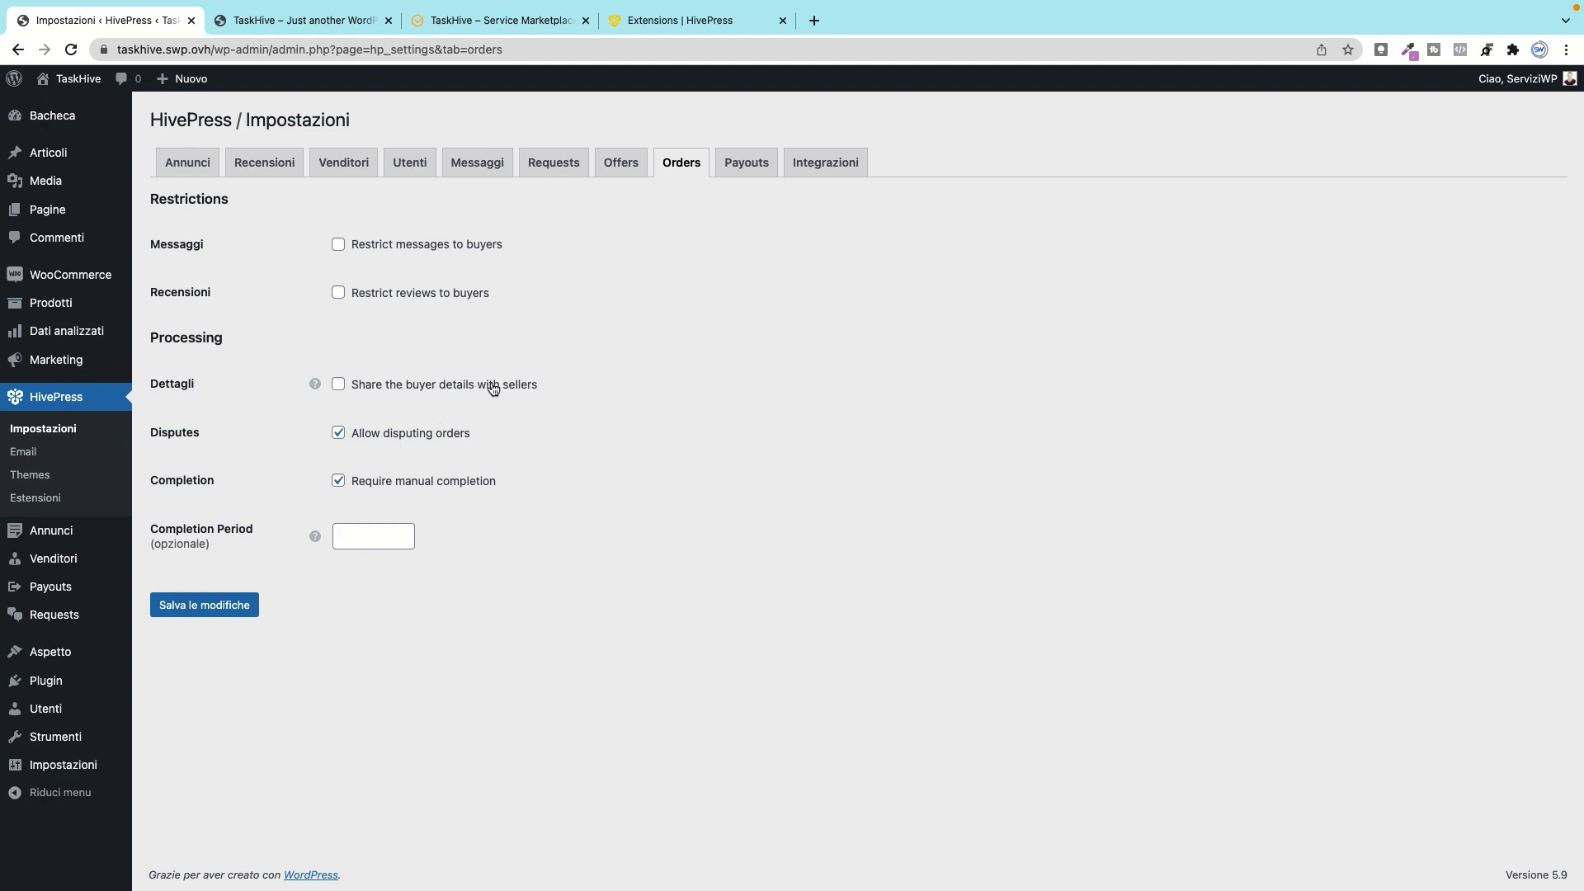
# Step: Raise the order Completion Period with the spinner, then lower it back to 1
pyautogui.moveTo(315, 383)
pyautogui.click(403, 532)
pyautogui.click(402, 532)
pyautogui.click(403, 532)
pyautogui.click(403, 532)
pyautogui.click(402, 542)
pyautogui.click(402, 543)
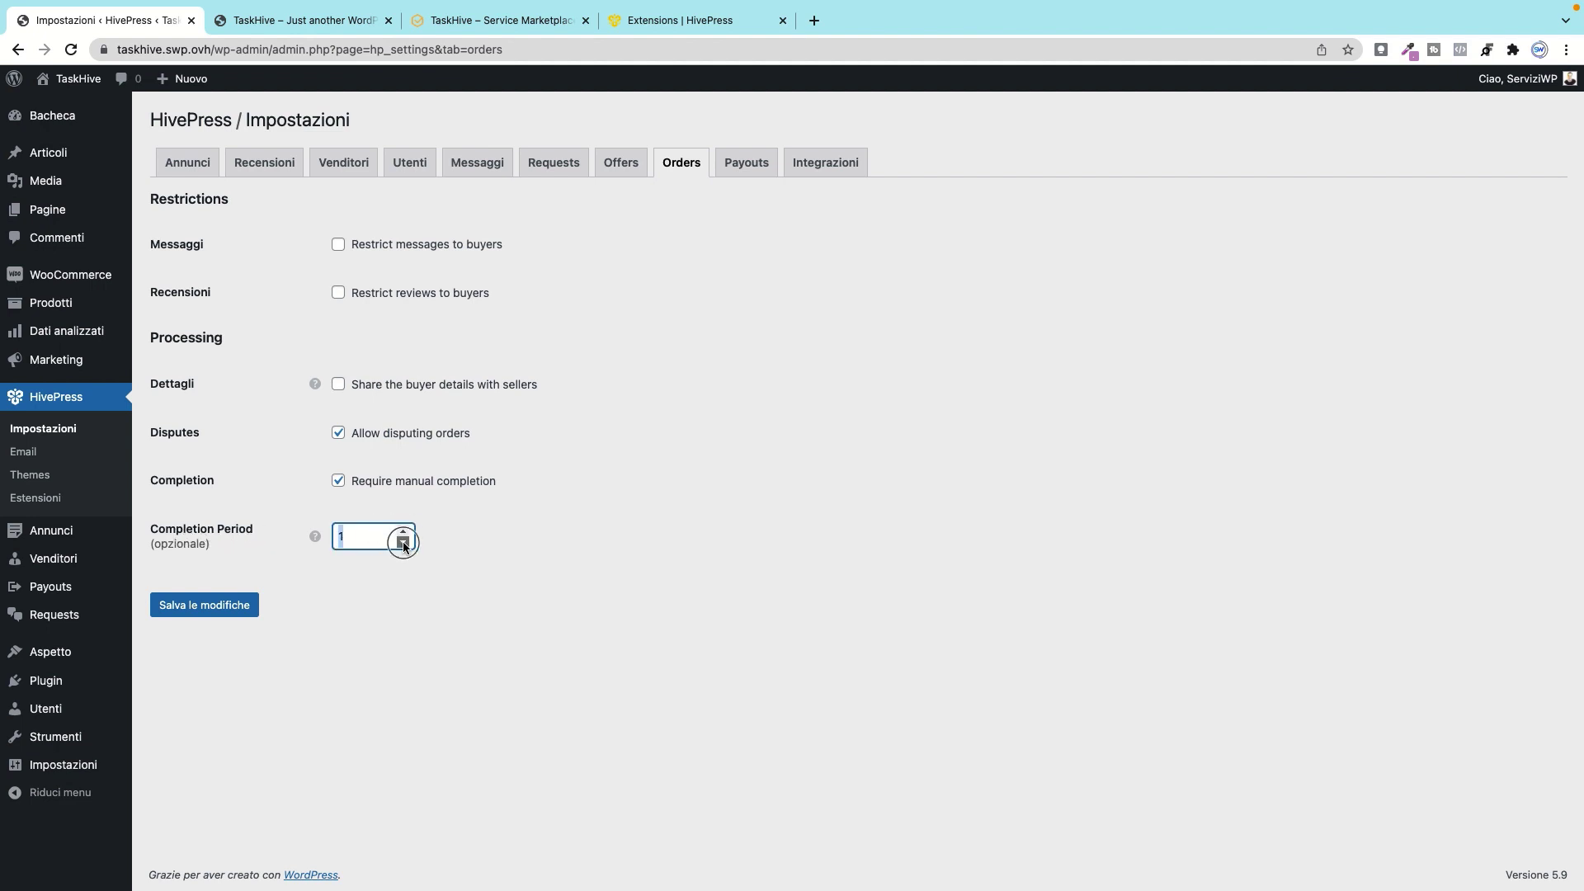
pyautogui.moveTo(318, 539)
pyautogui.click(748, 164)
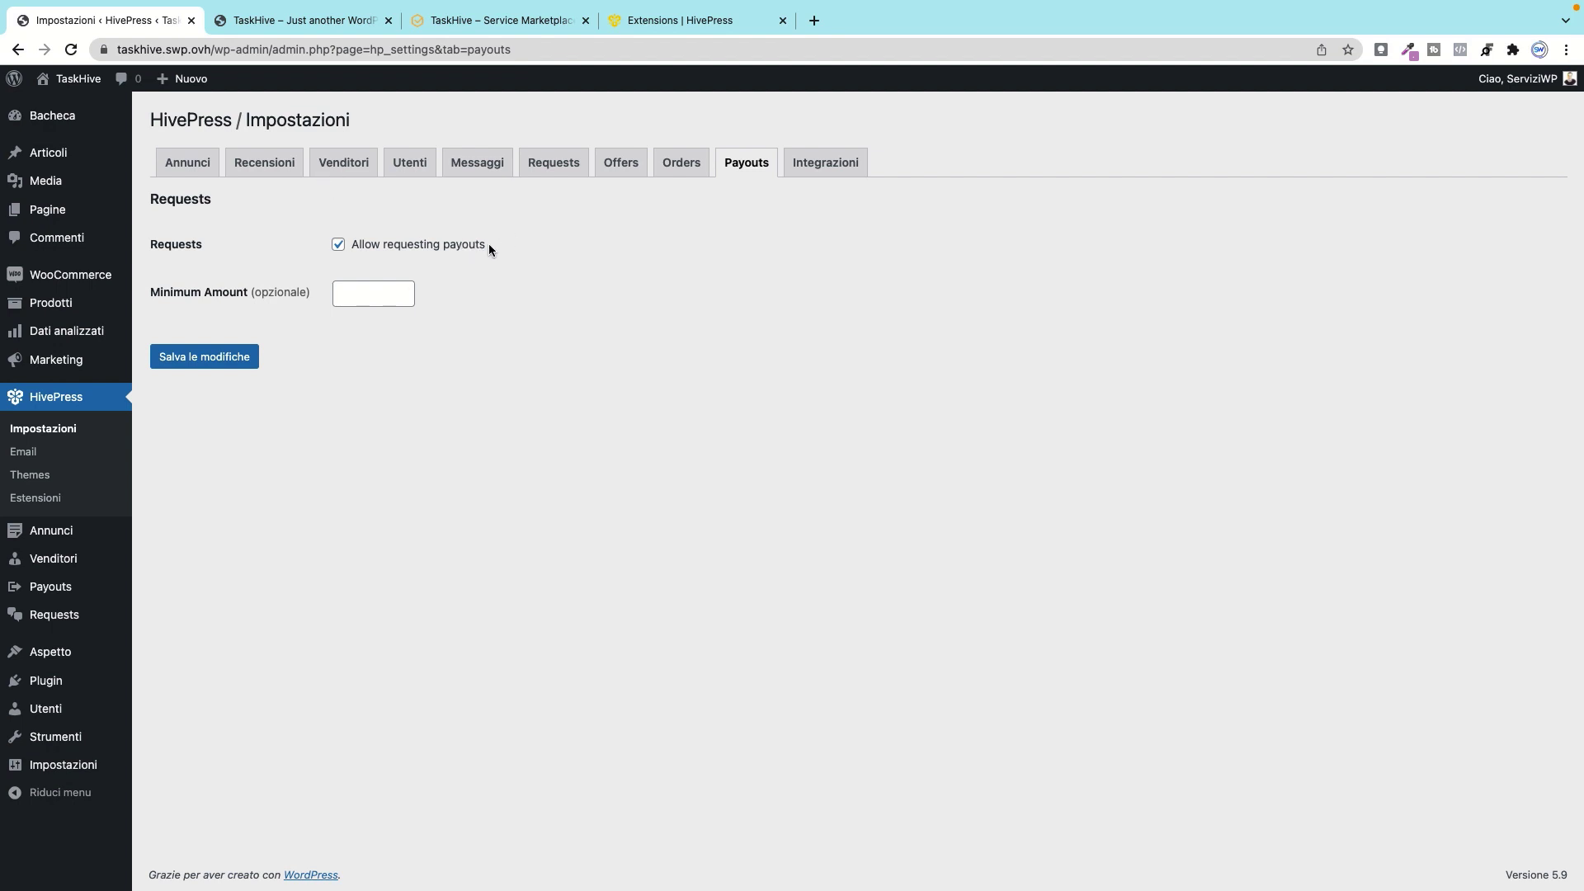
# Step: Enter 200 as the payout Minimum Amount
pyautogui.moveTo(488, 245); pyautogui.dragTo(340, 244)
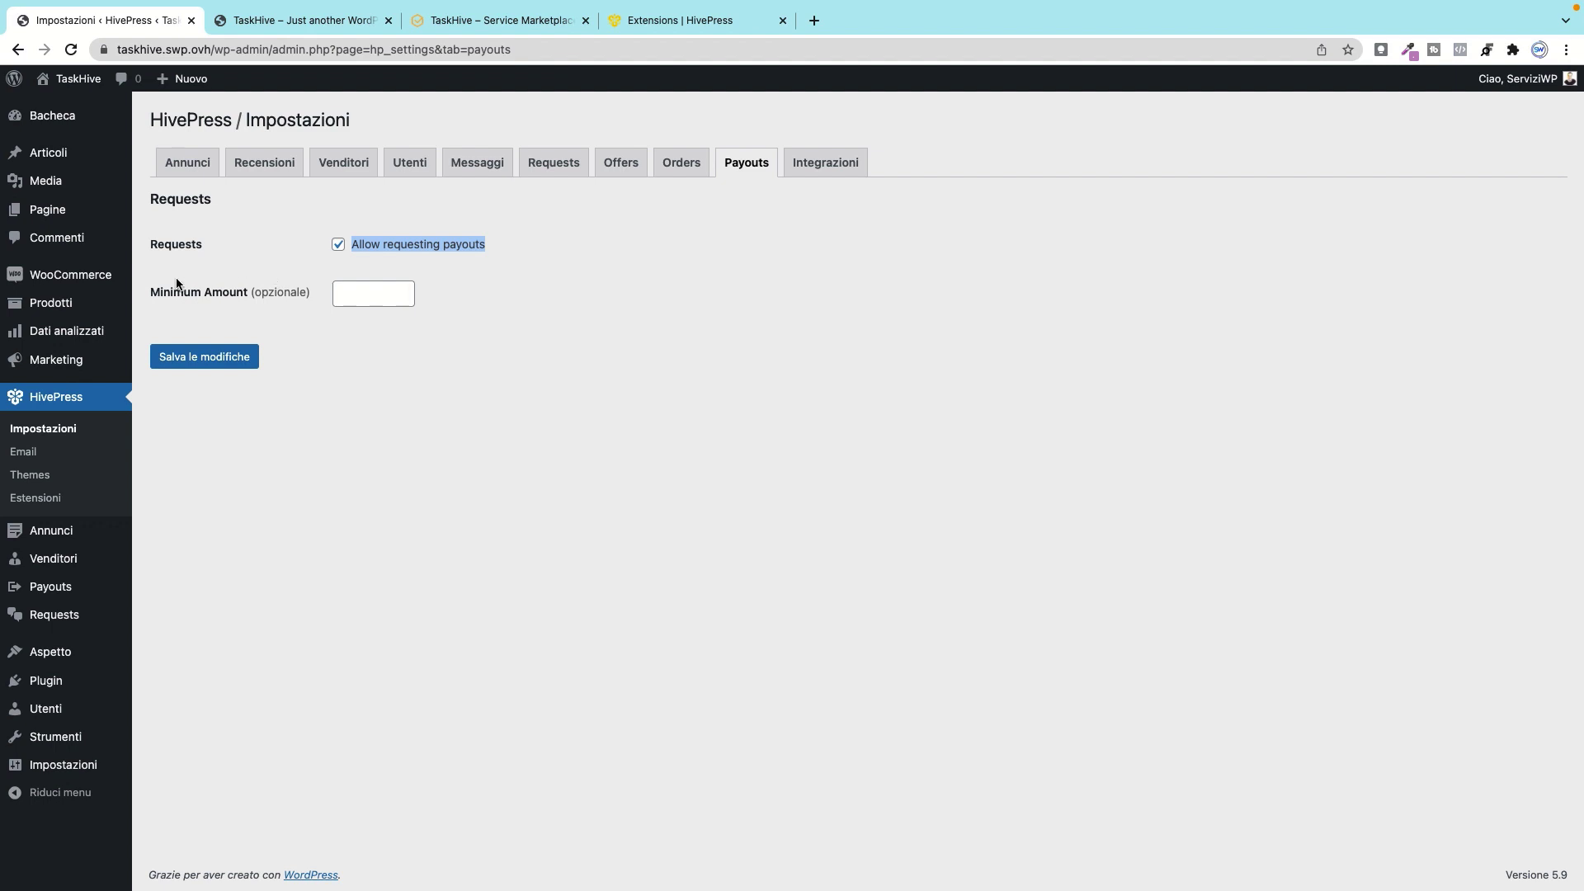
pyautogui.click(359, 294)
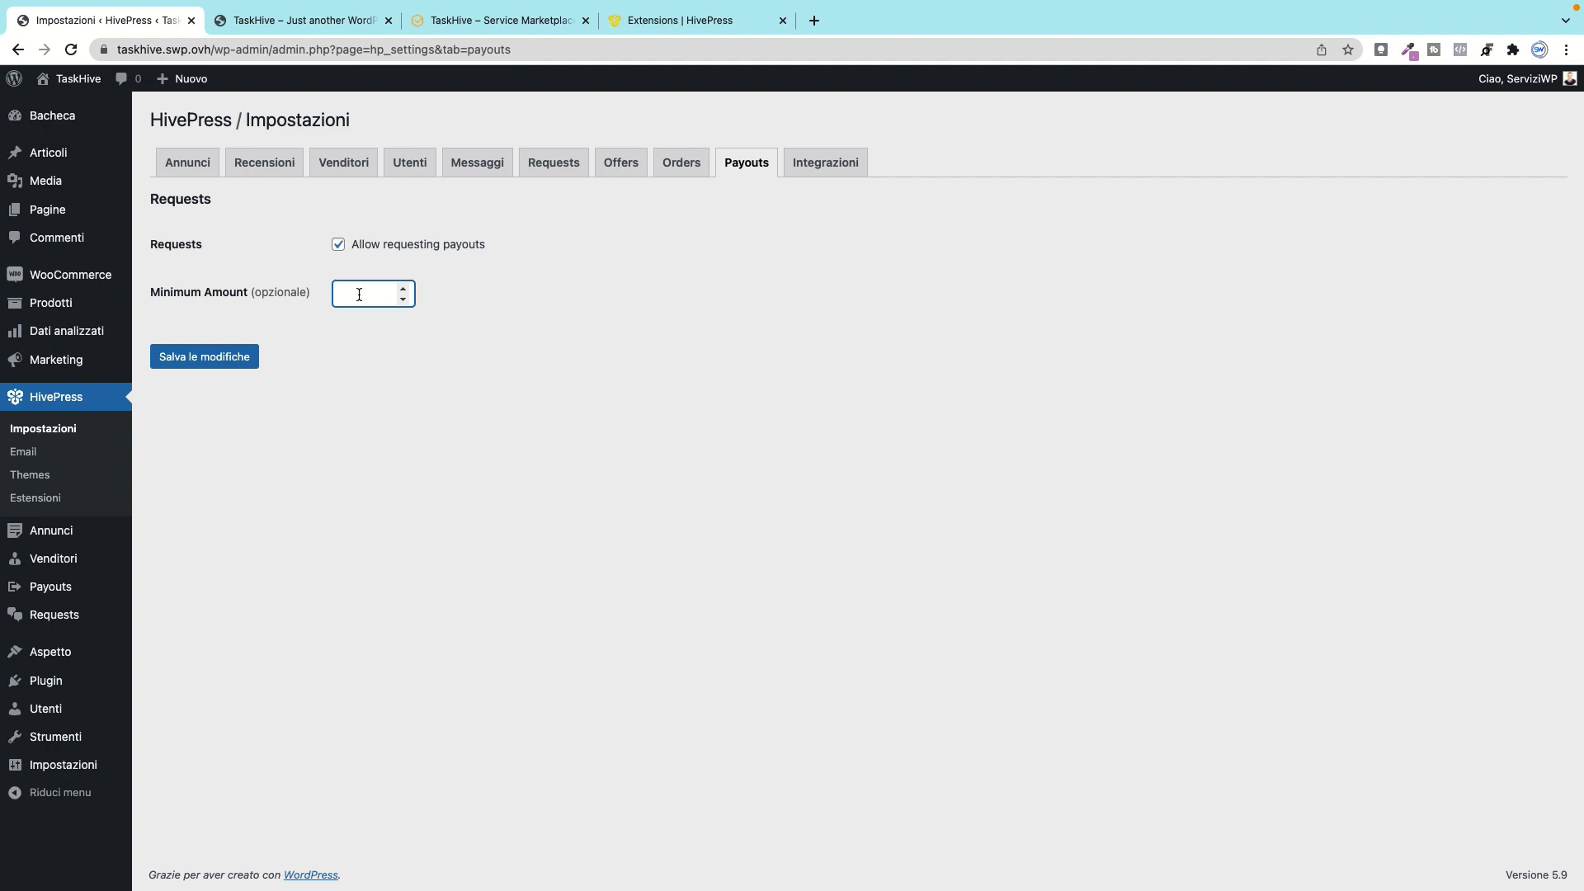
pyautogui.write('200')
# Step: Inspect the reCAPTCHA protected-forms list and the empty License Keys field under Integrazioni
pyautogui.click(824, 164)
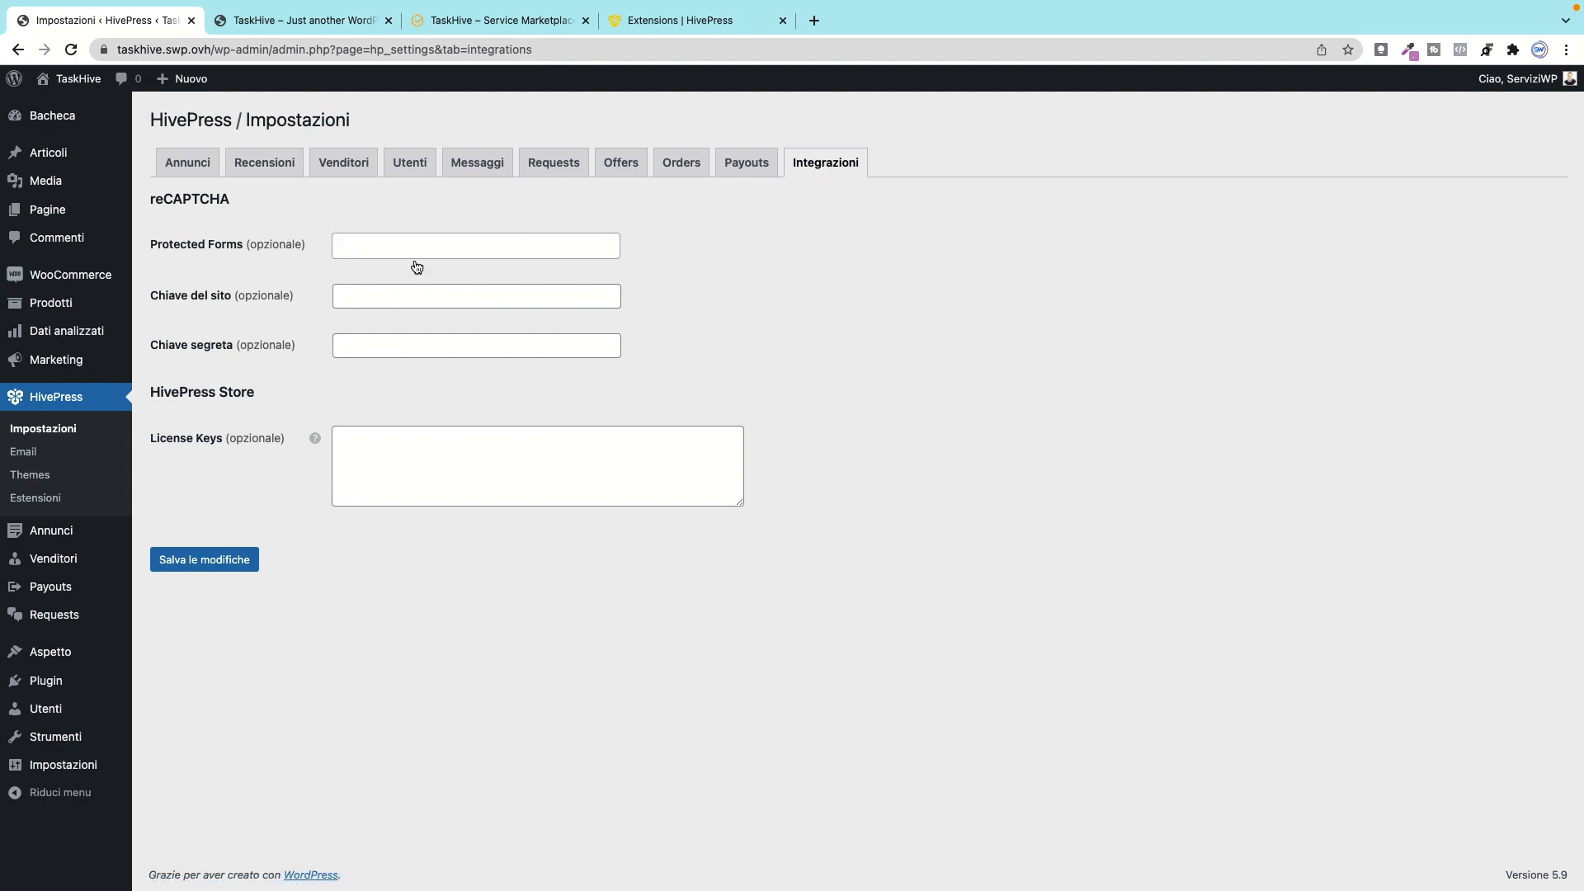
pyautogui.click(443, 246)
pyautogui.click(736, 221)
pyautogui.moveTo(156, 199); pyautogui.dragTo(344, 205)
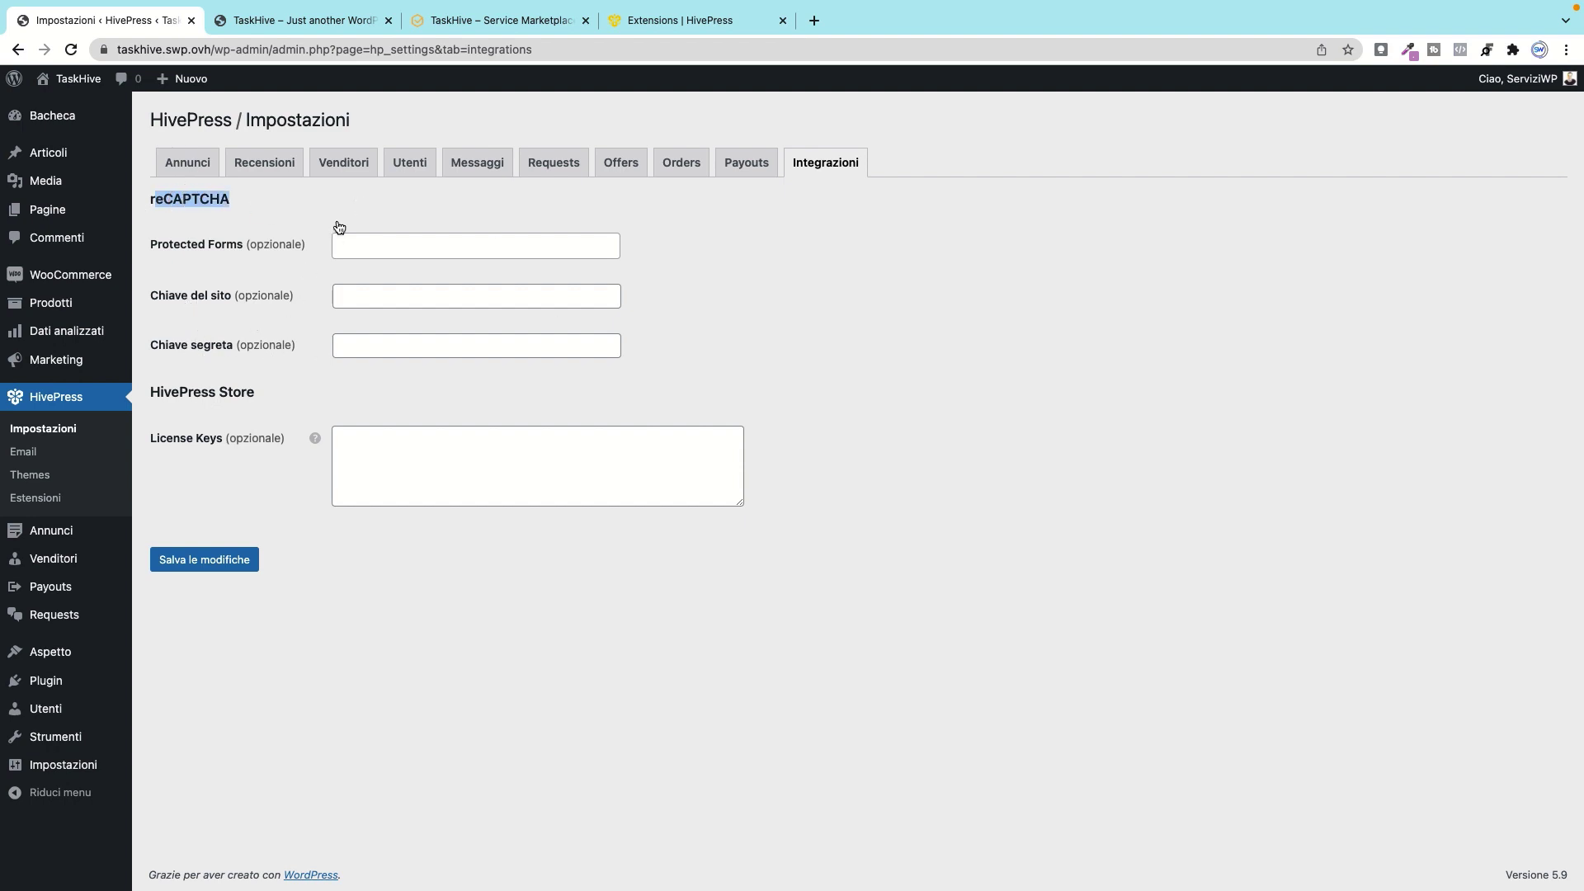
pyautogui.click(383, 450)
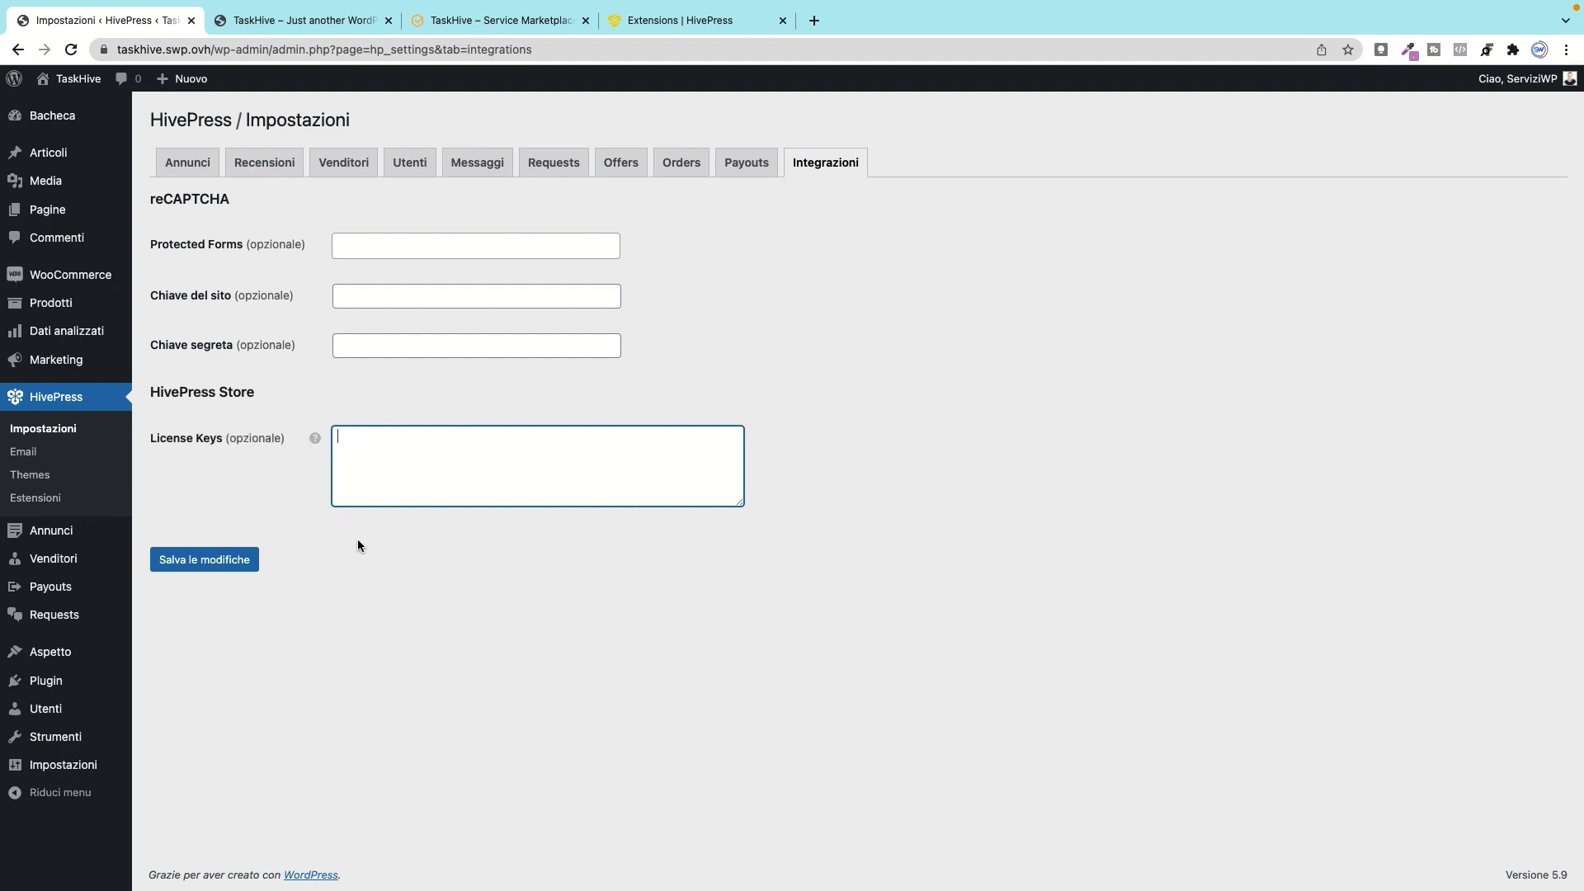
pyautogui.click(32, 476)
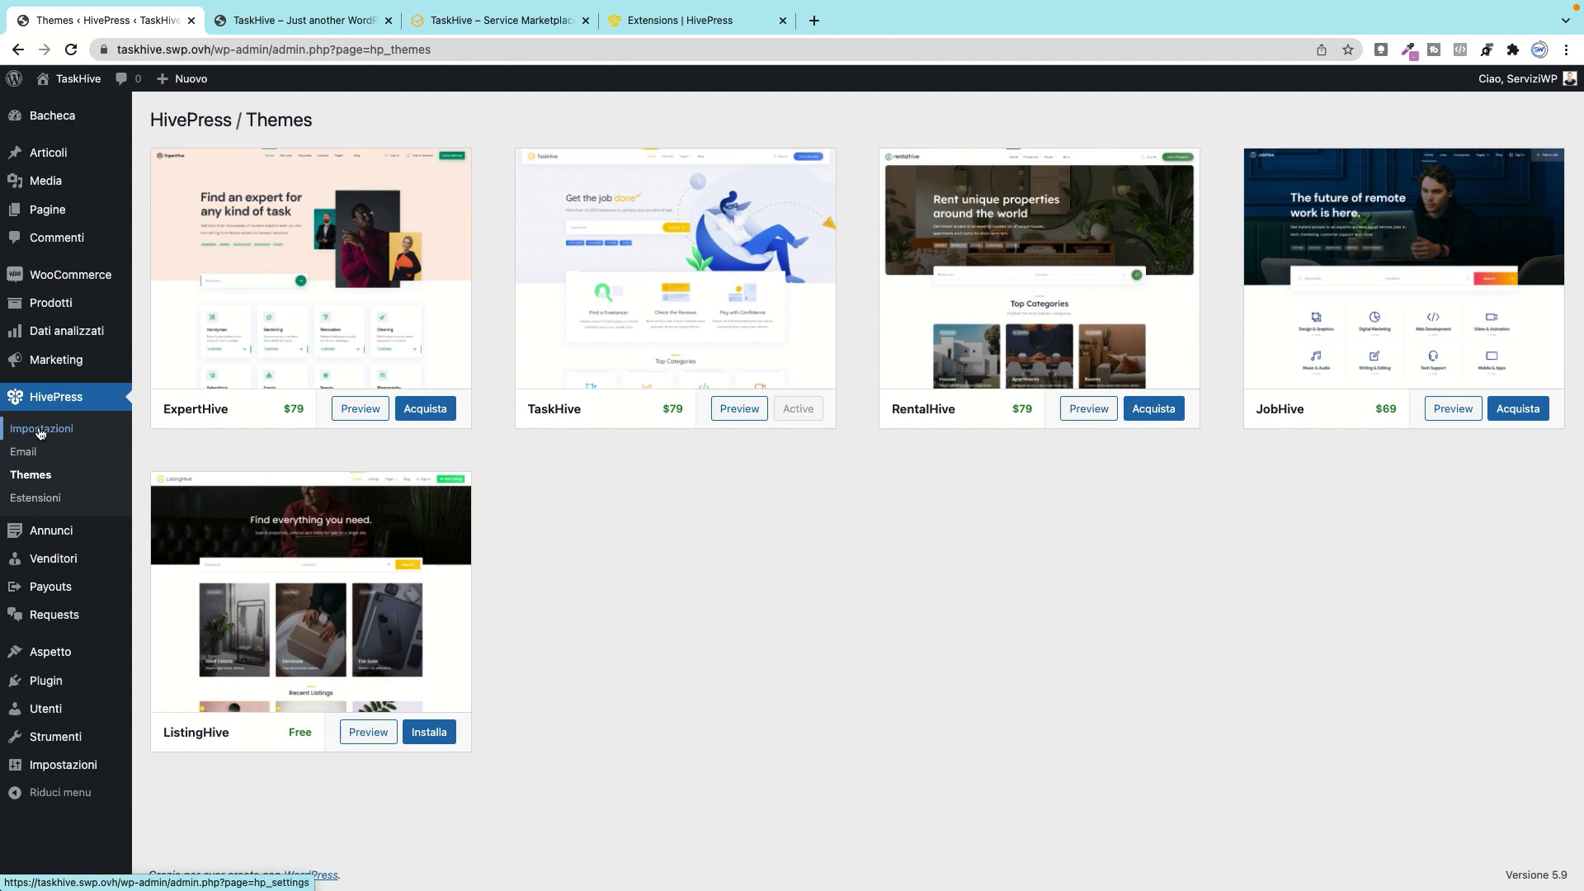
pyautogui.moveTo(404, 332)
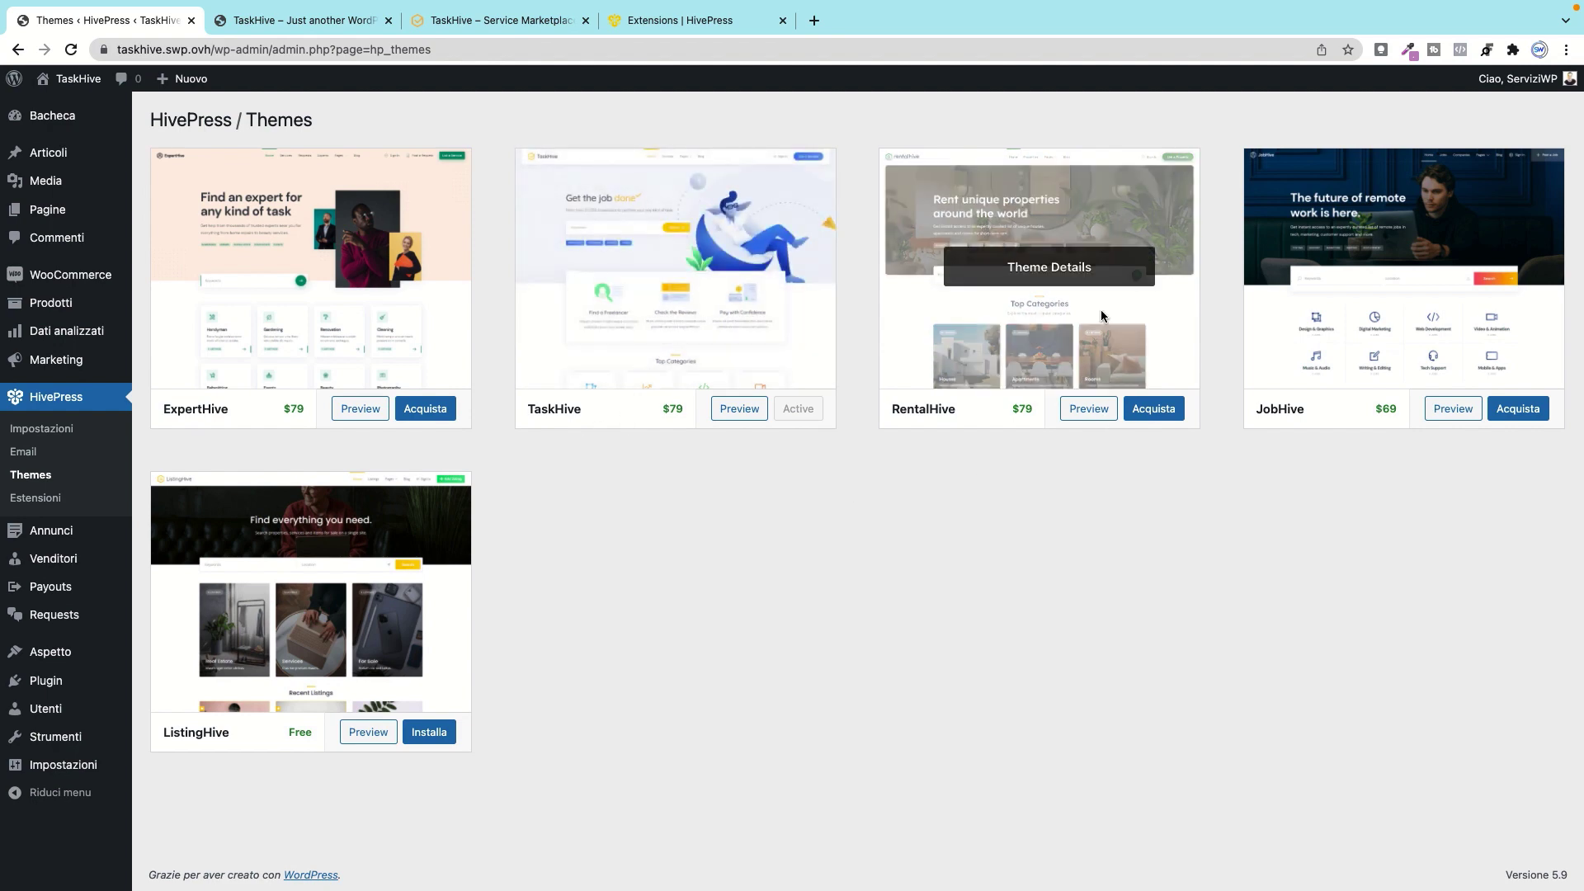
pyautogui.moveTo(1349, 271)
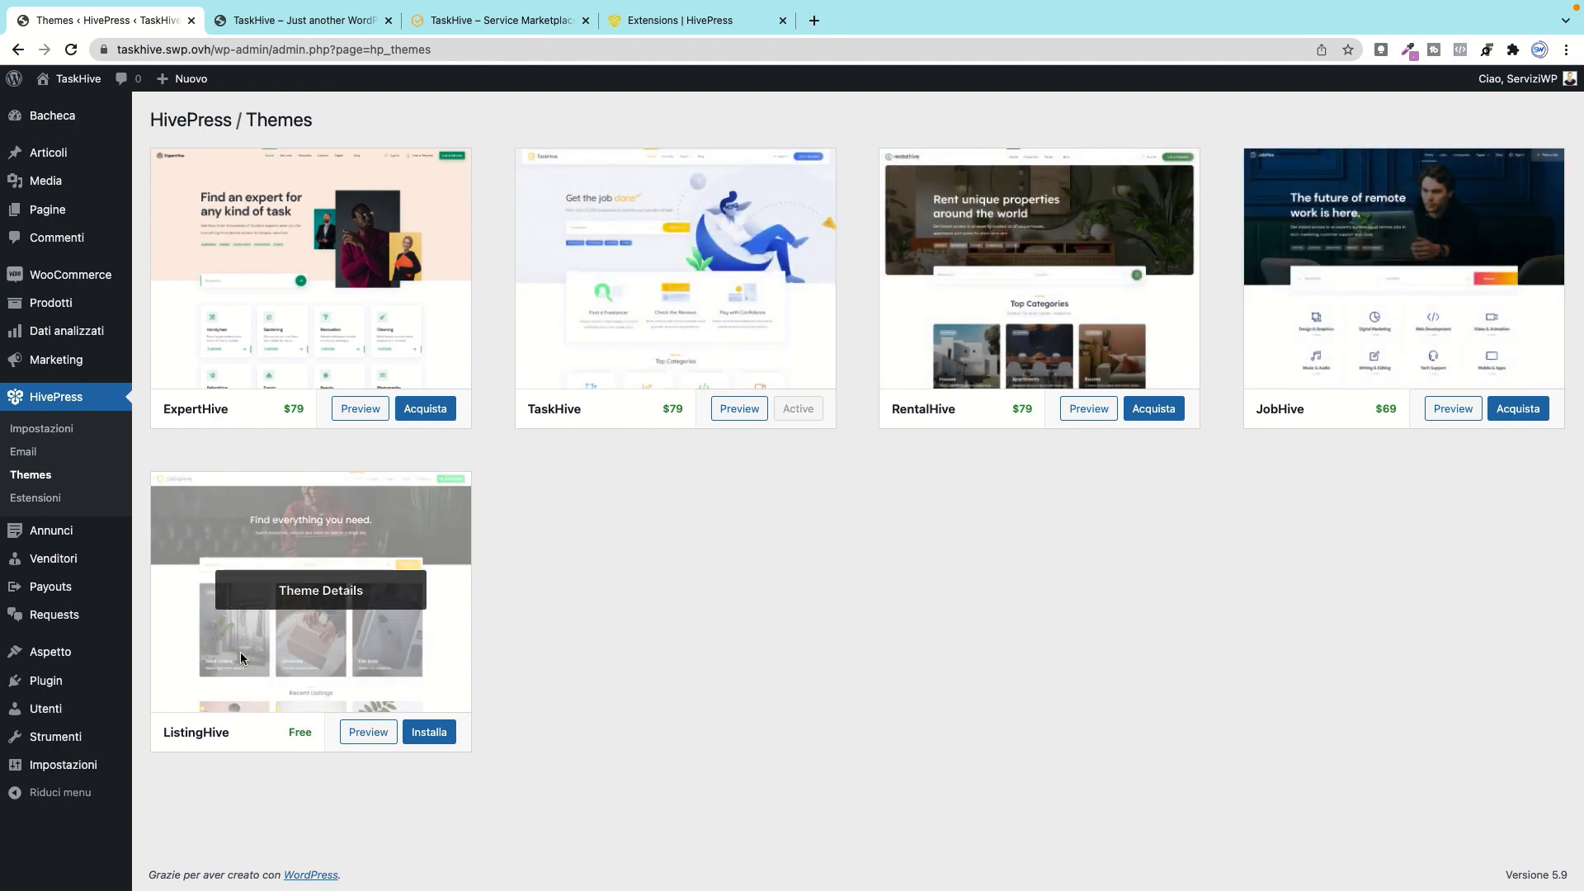
pyautogui.moveTo(689, 329)
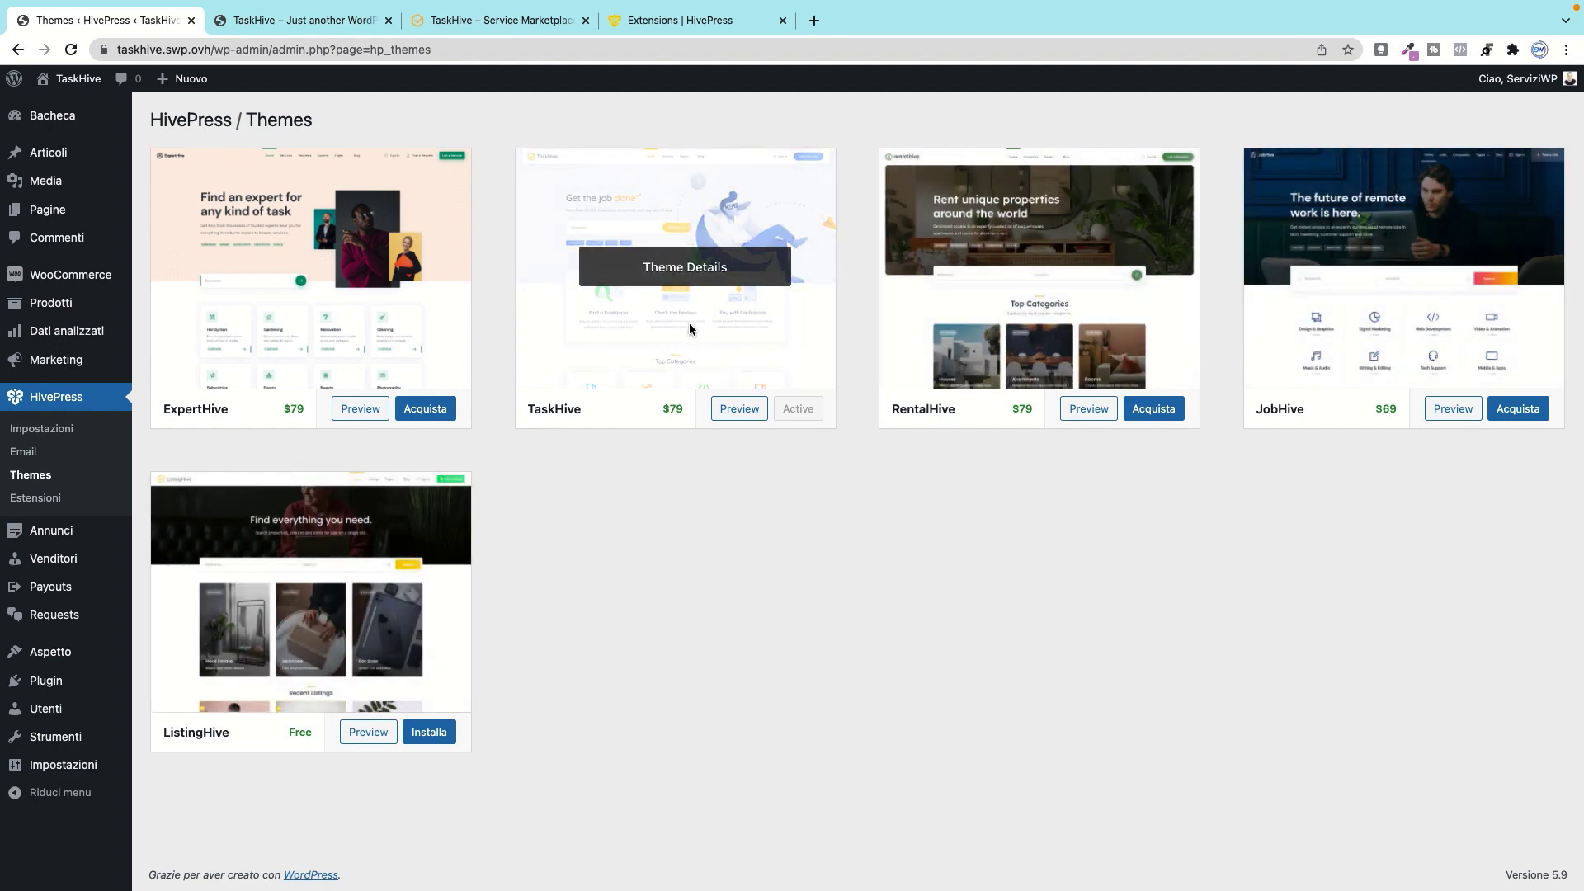
# Step: Scroll through the available add-ons on the HivePress Estensioni page
pyautogui.click(41, 498)
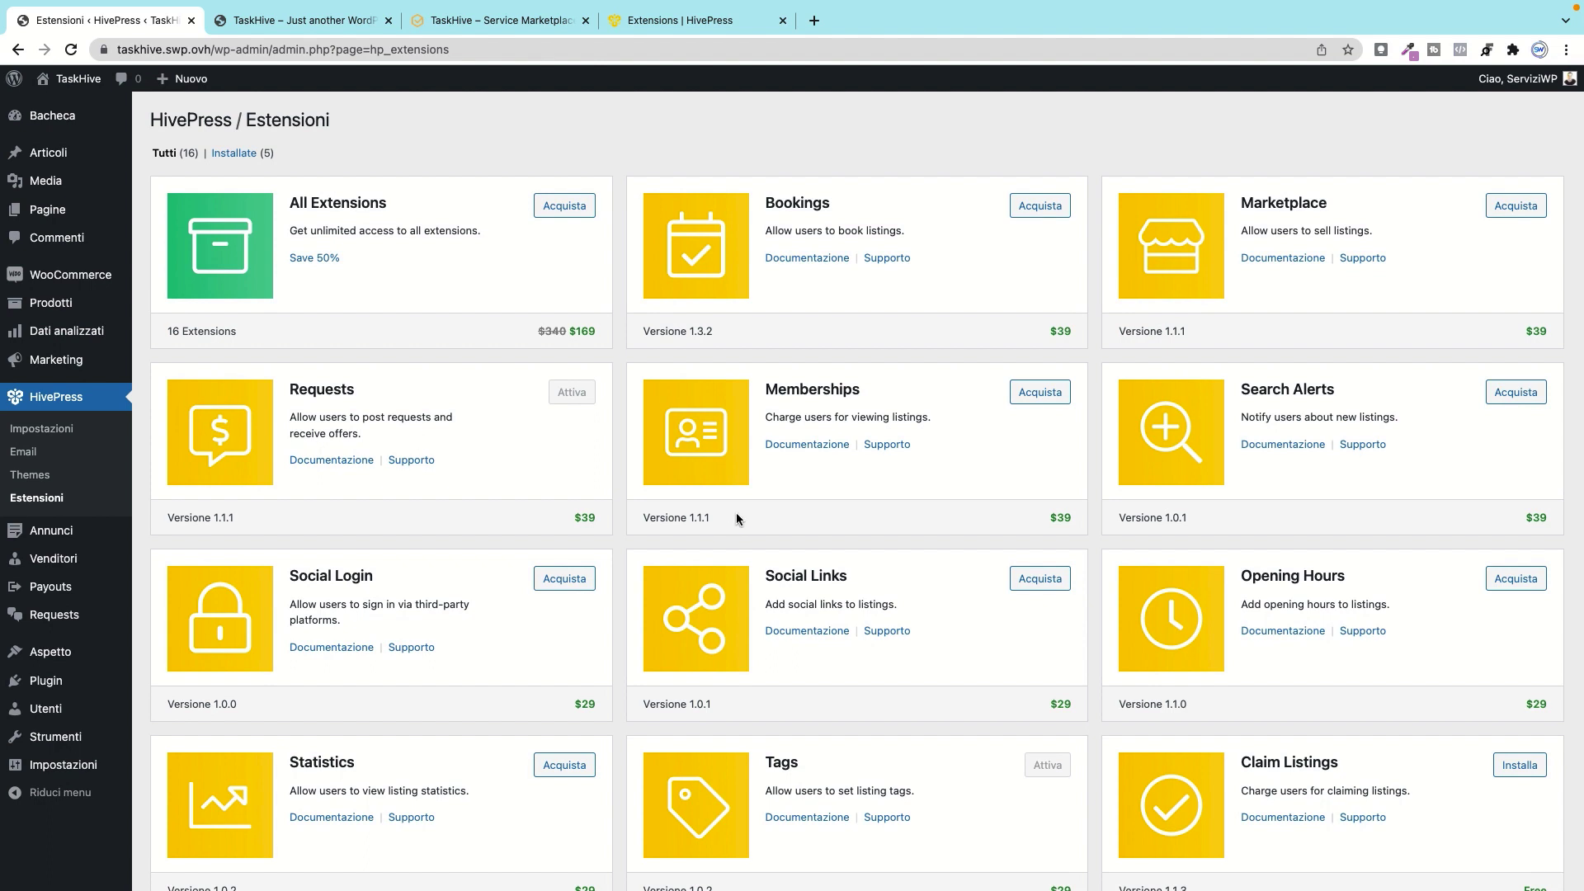
pyautogui.scroll(-1, 399, 246)
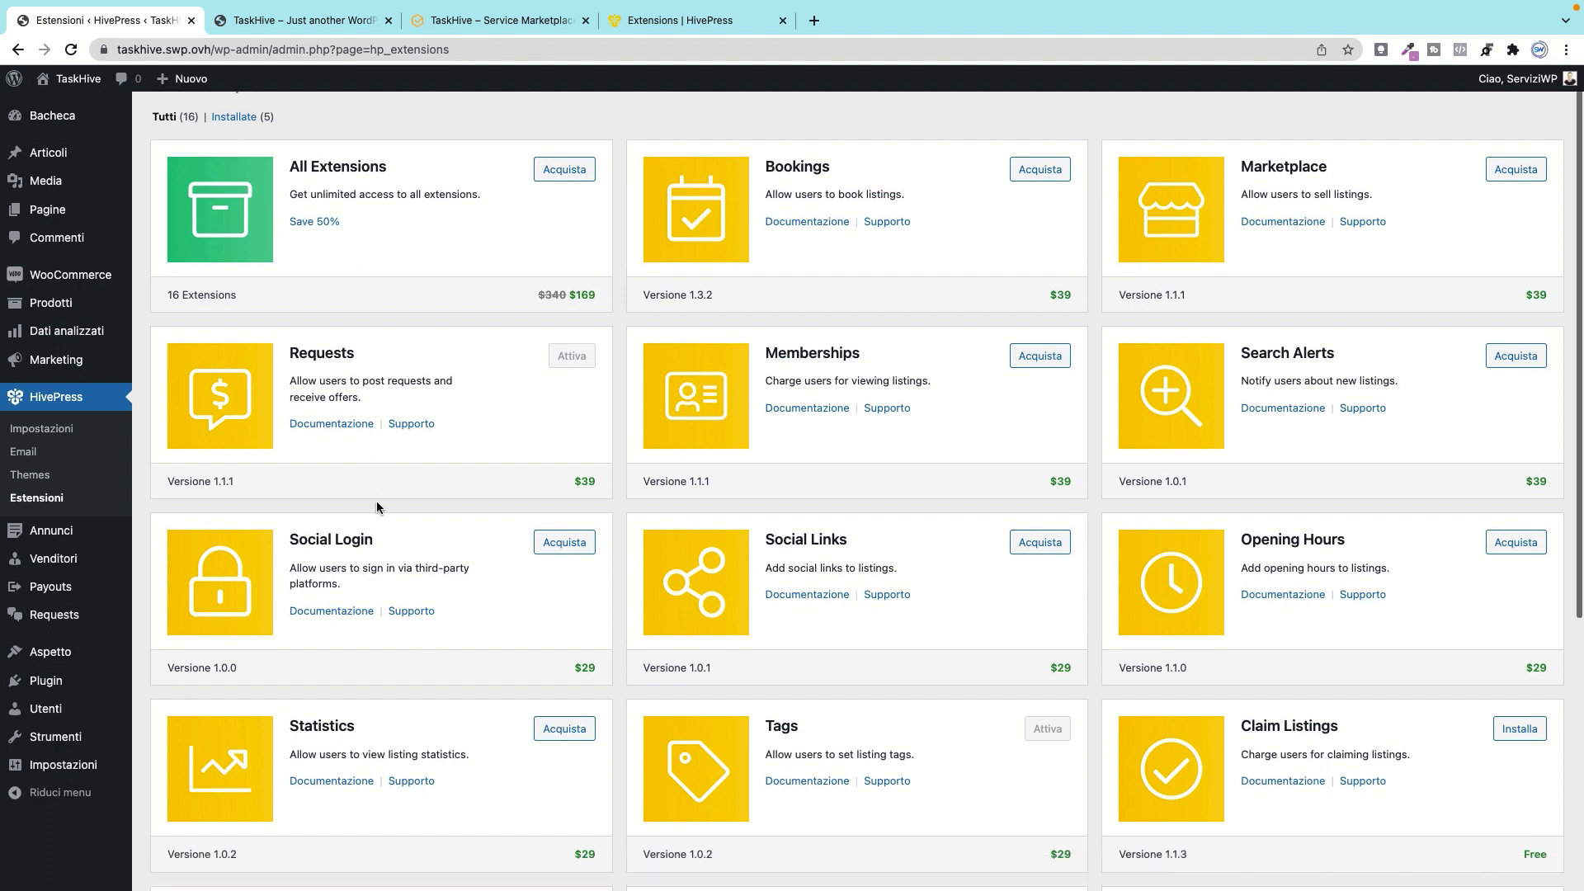
pyautogui.scroll(-3, 597, 507)
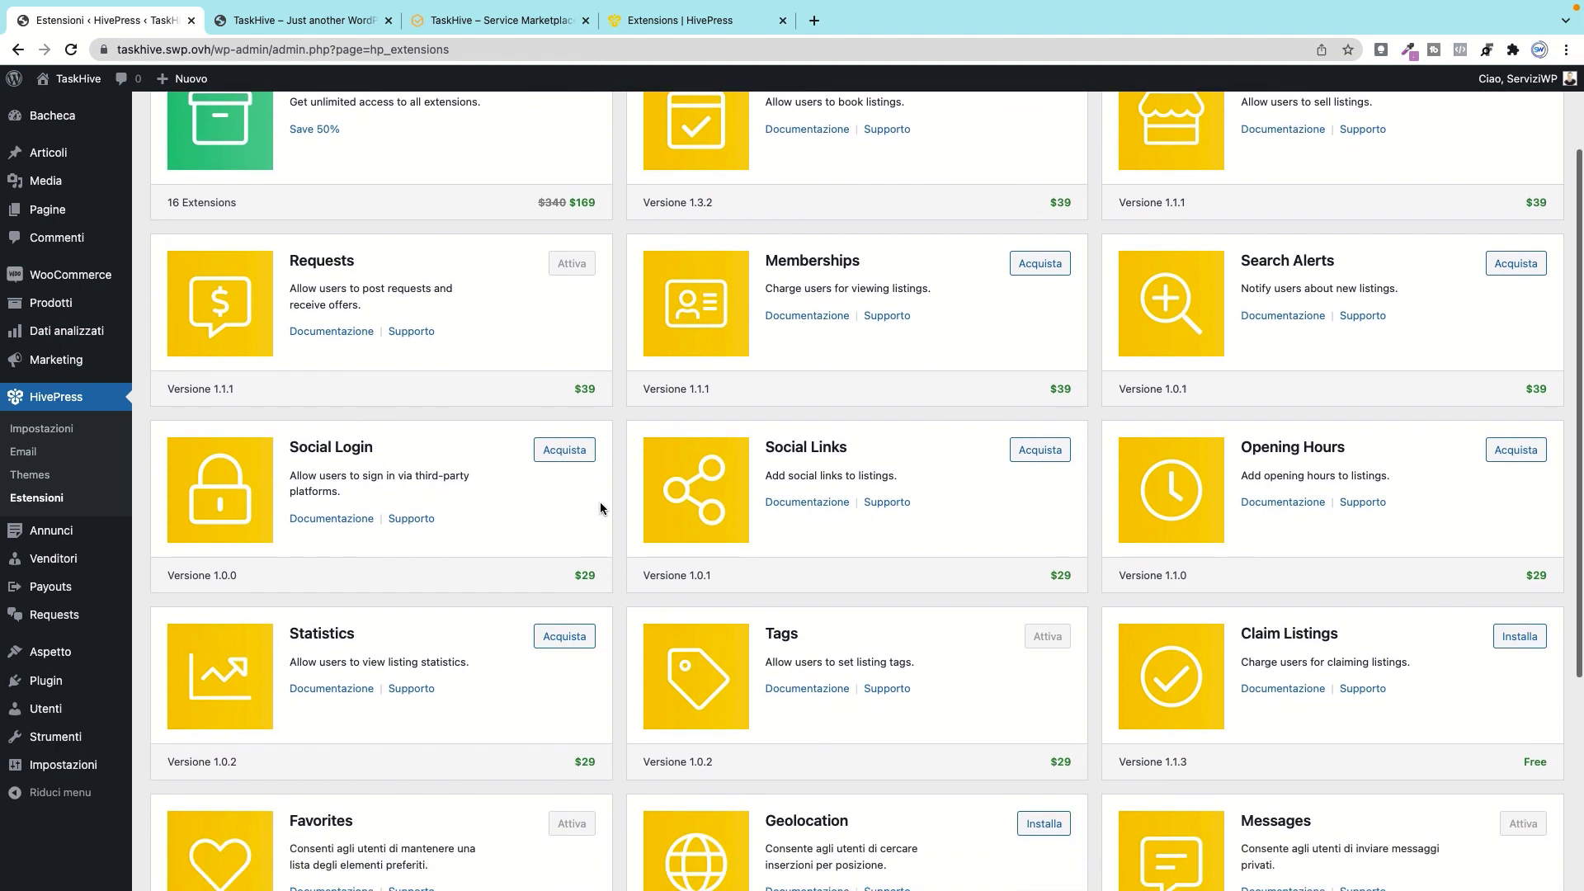
pyautogui.scroll(-2, 597, 543)
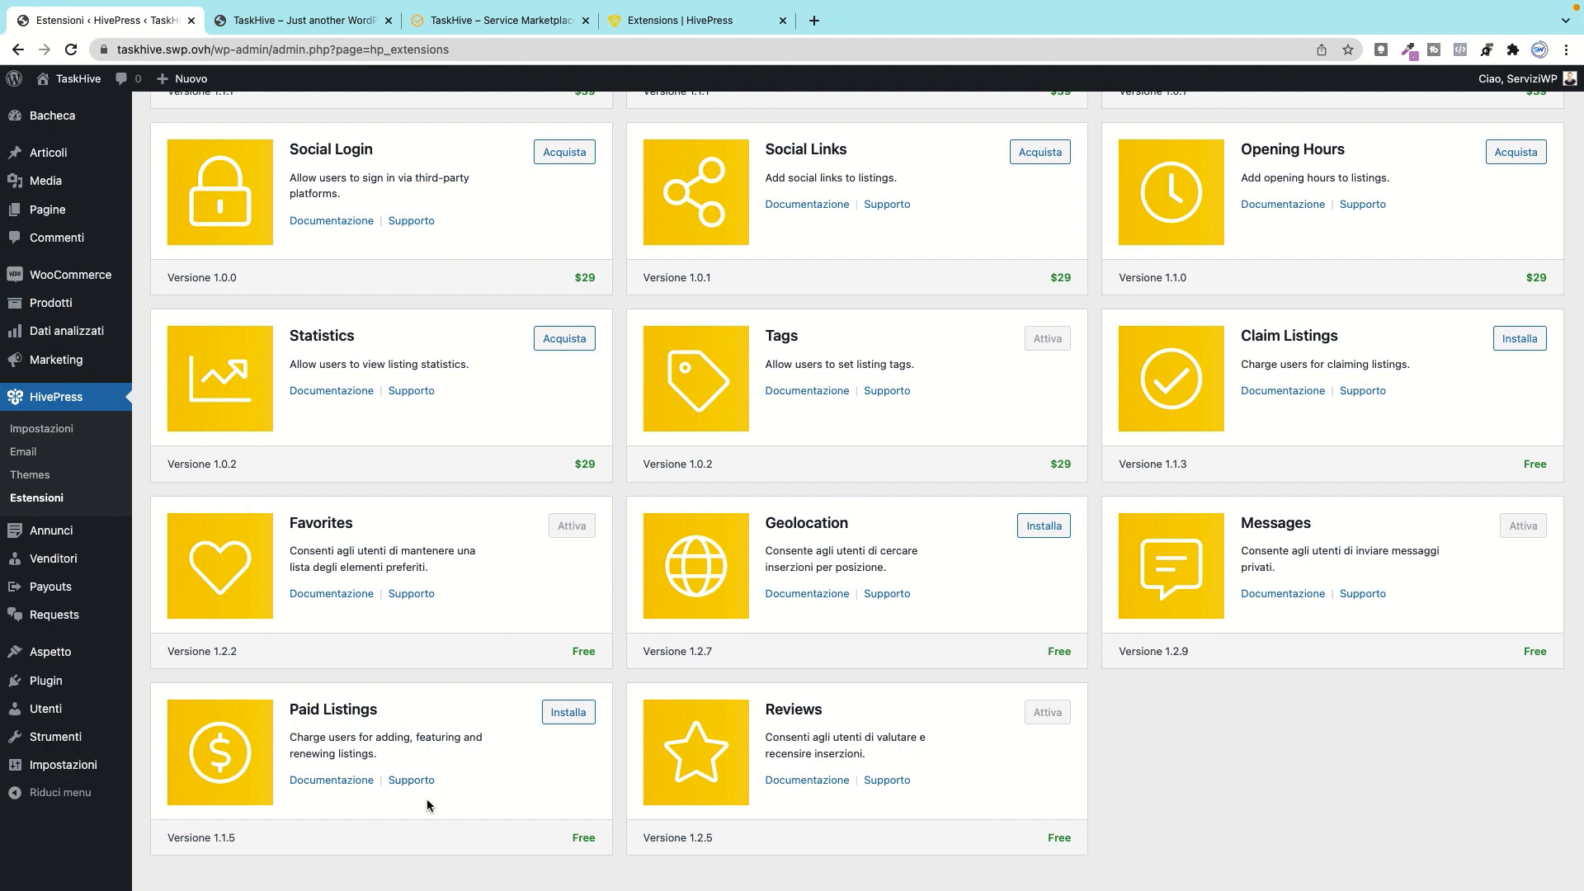
pyautogui.scroll(2, 738, 593)
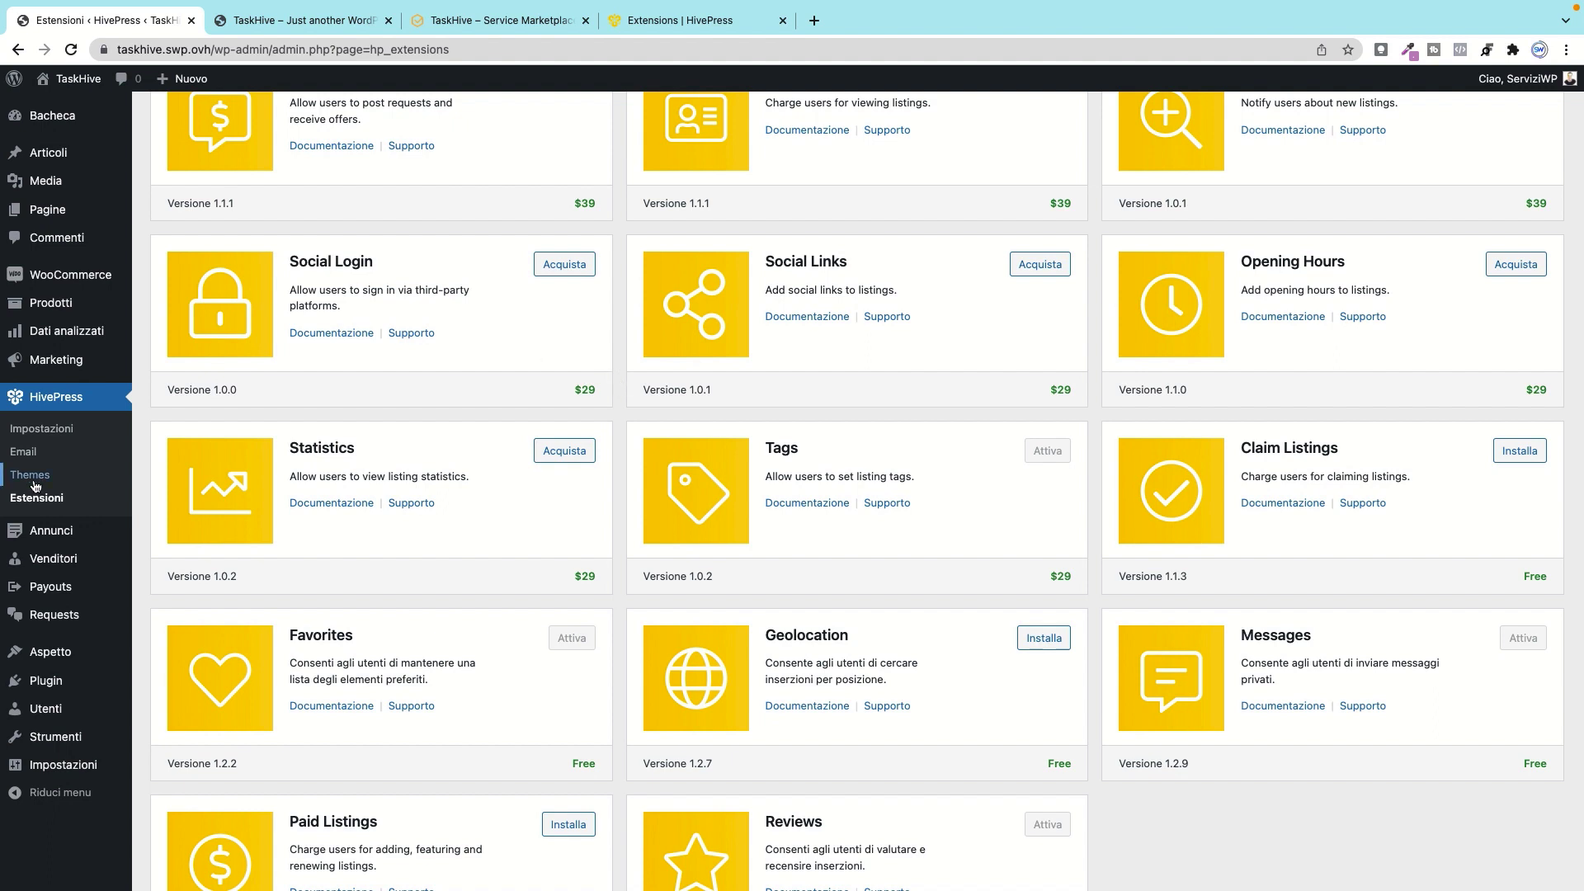
pyautogui.moveTo(29, 529)
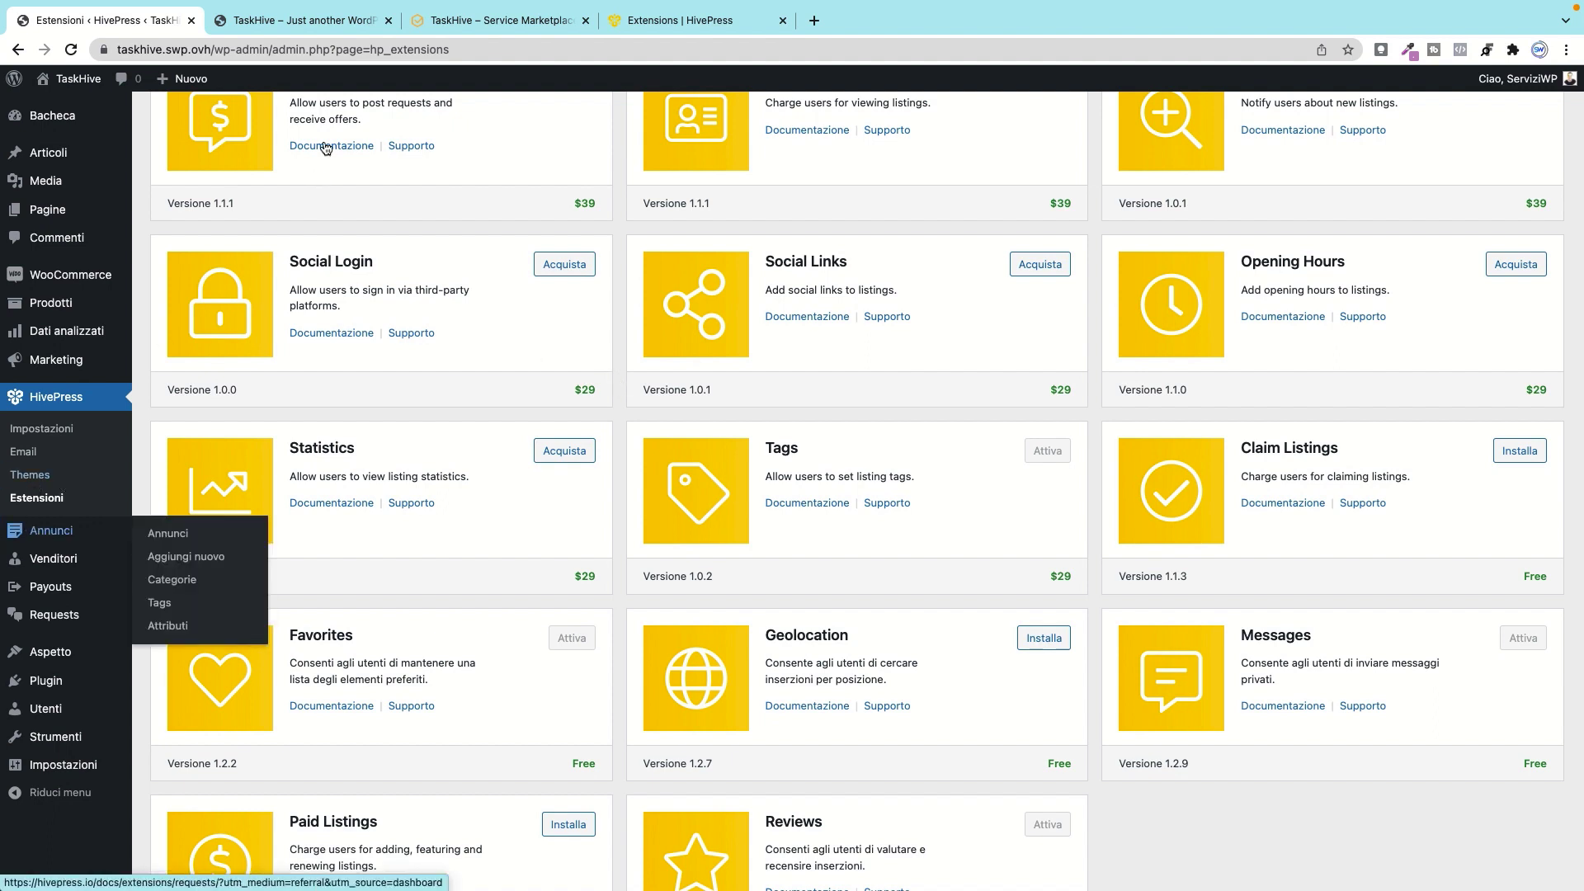
# Step: Look over the live TaskHive homepage, then return to the extensions page
pyautogui.click(297, 19)
pyautogui.scroll(-15, 508, 562)
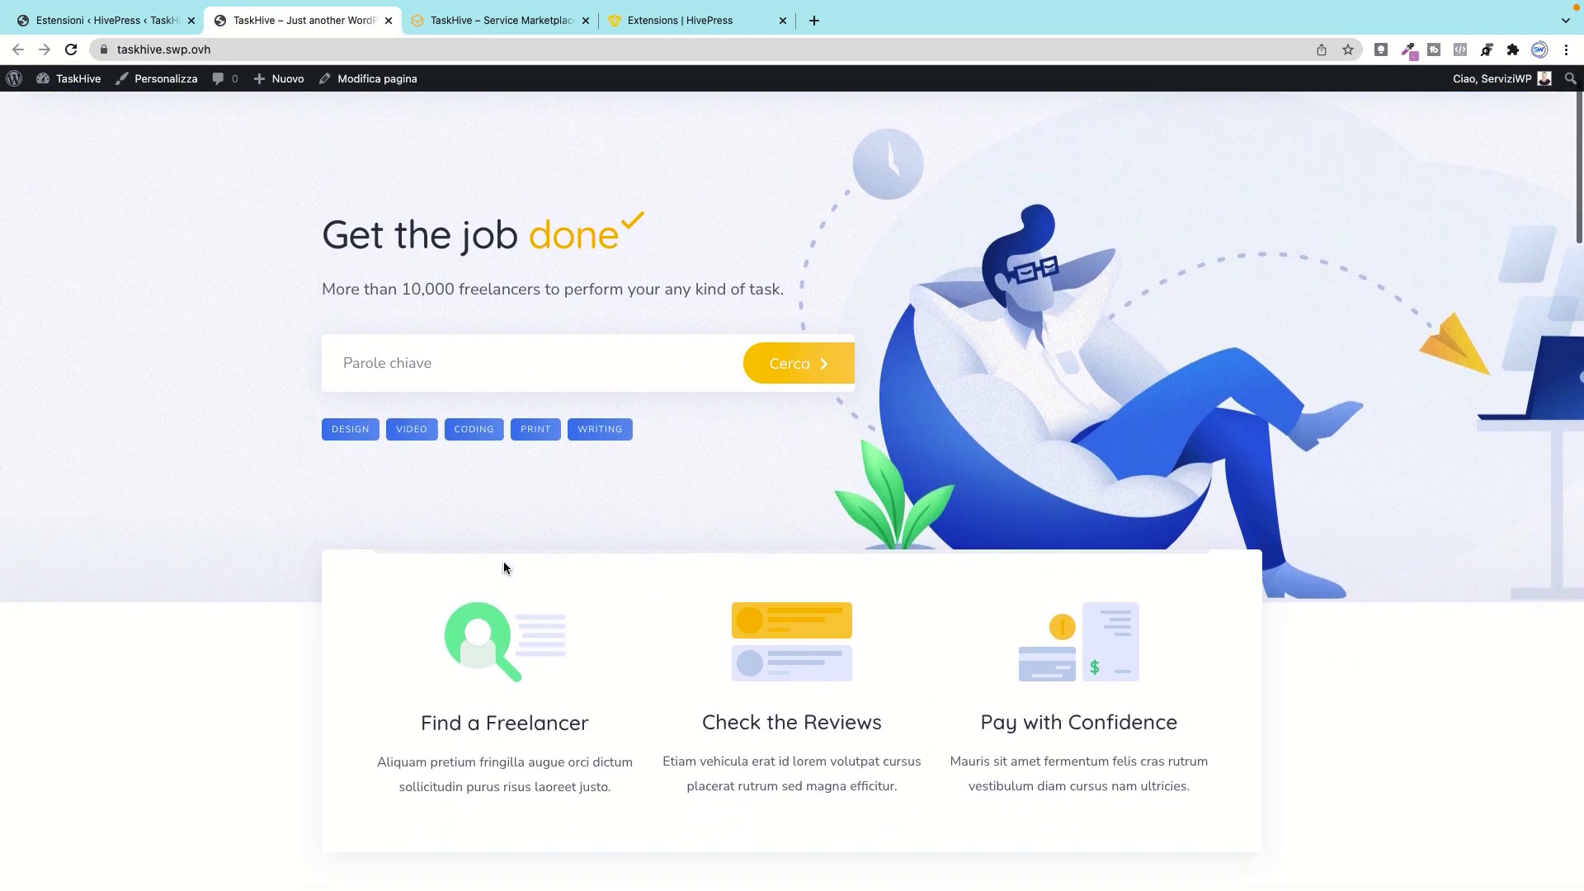
pyautogui.scroll(-4, 506, 566)
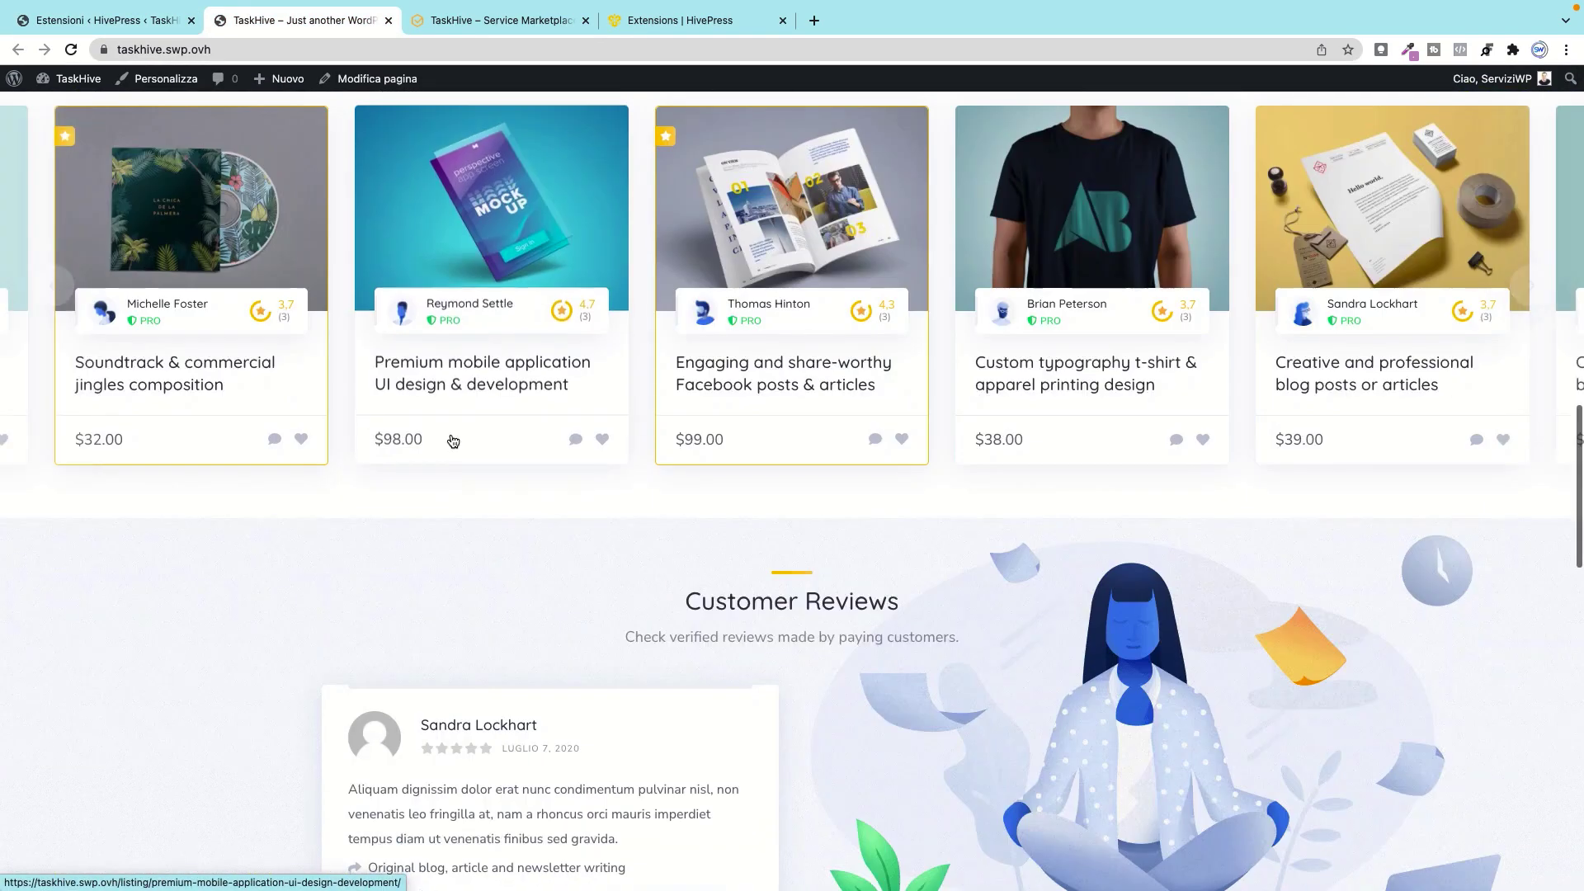
pyautogui.scroll(-6, 528, 686)
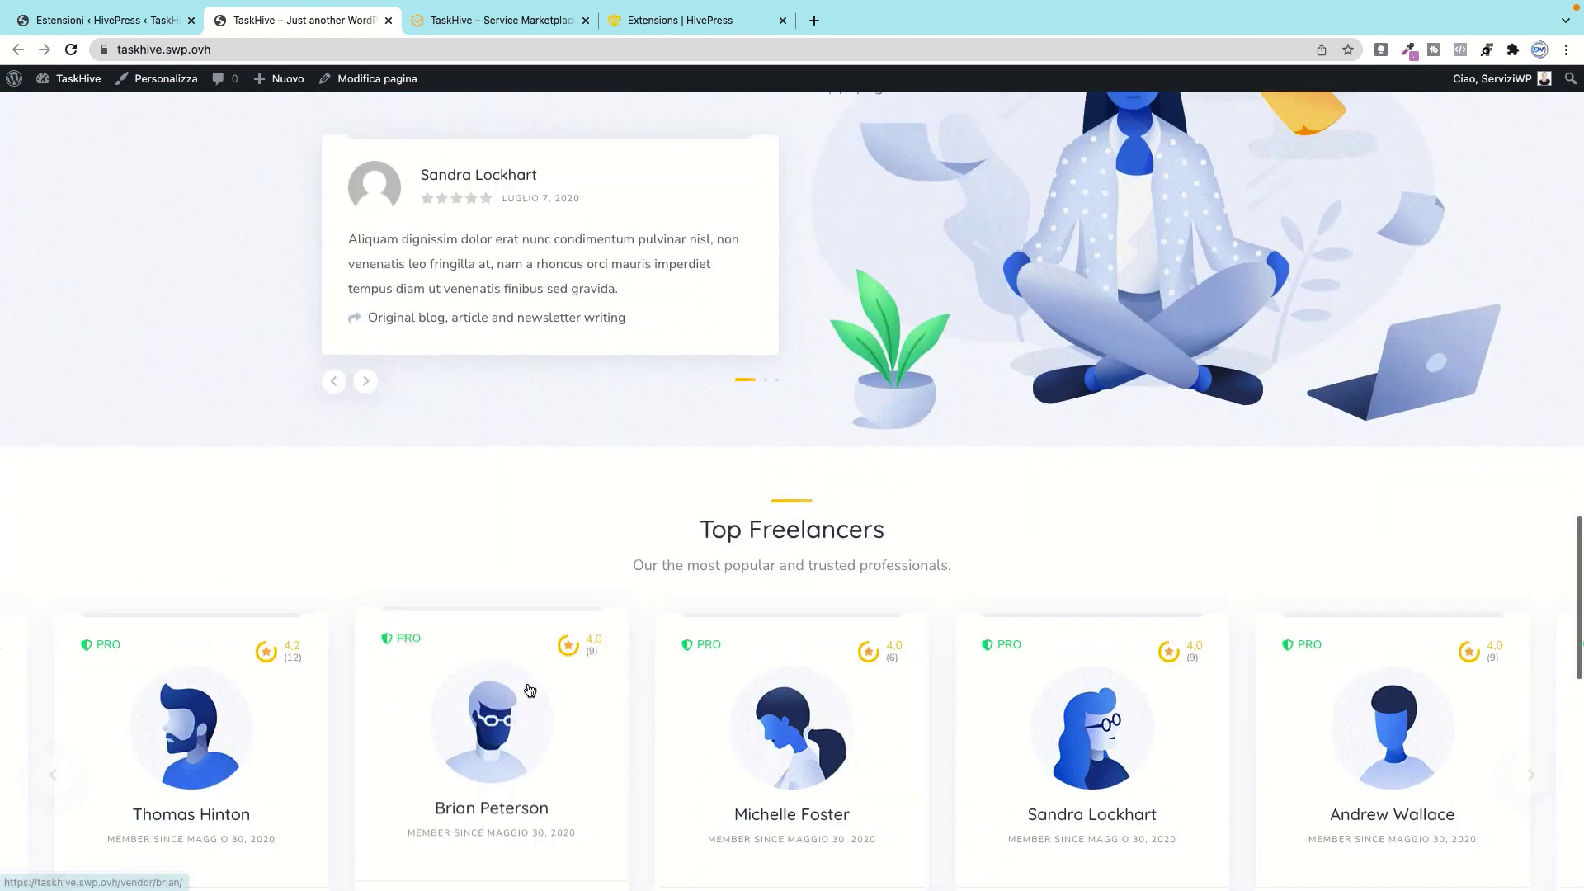
pyautogui.click(89, 20)
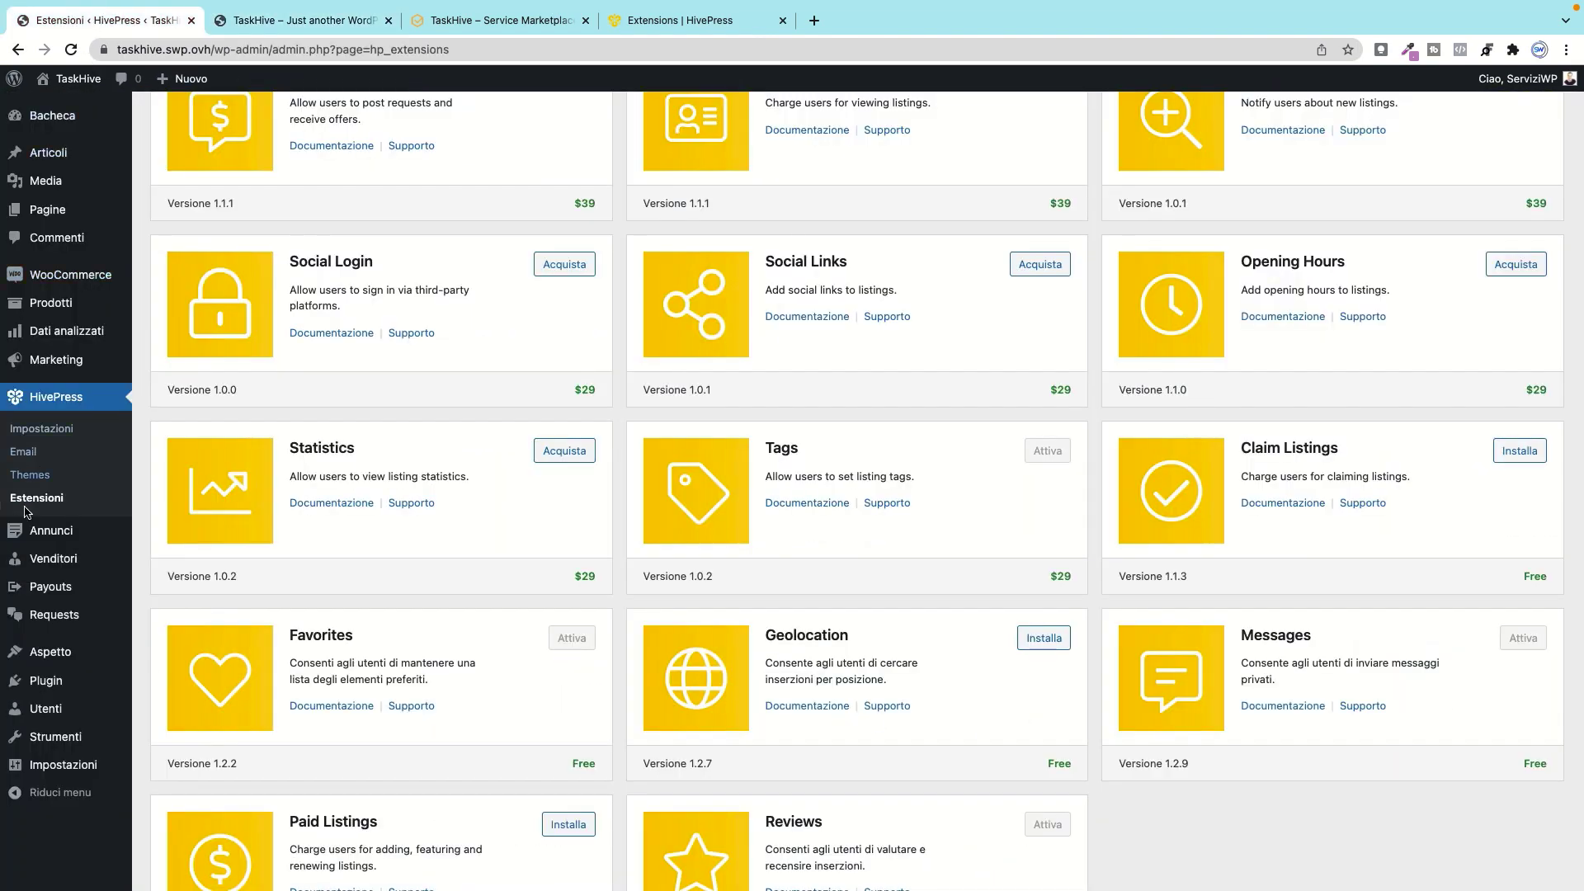
pyautogui.moveTo(49, 530)
pyautogui.scroll(-1, 124, 532)
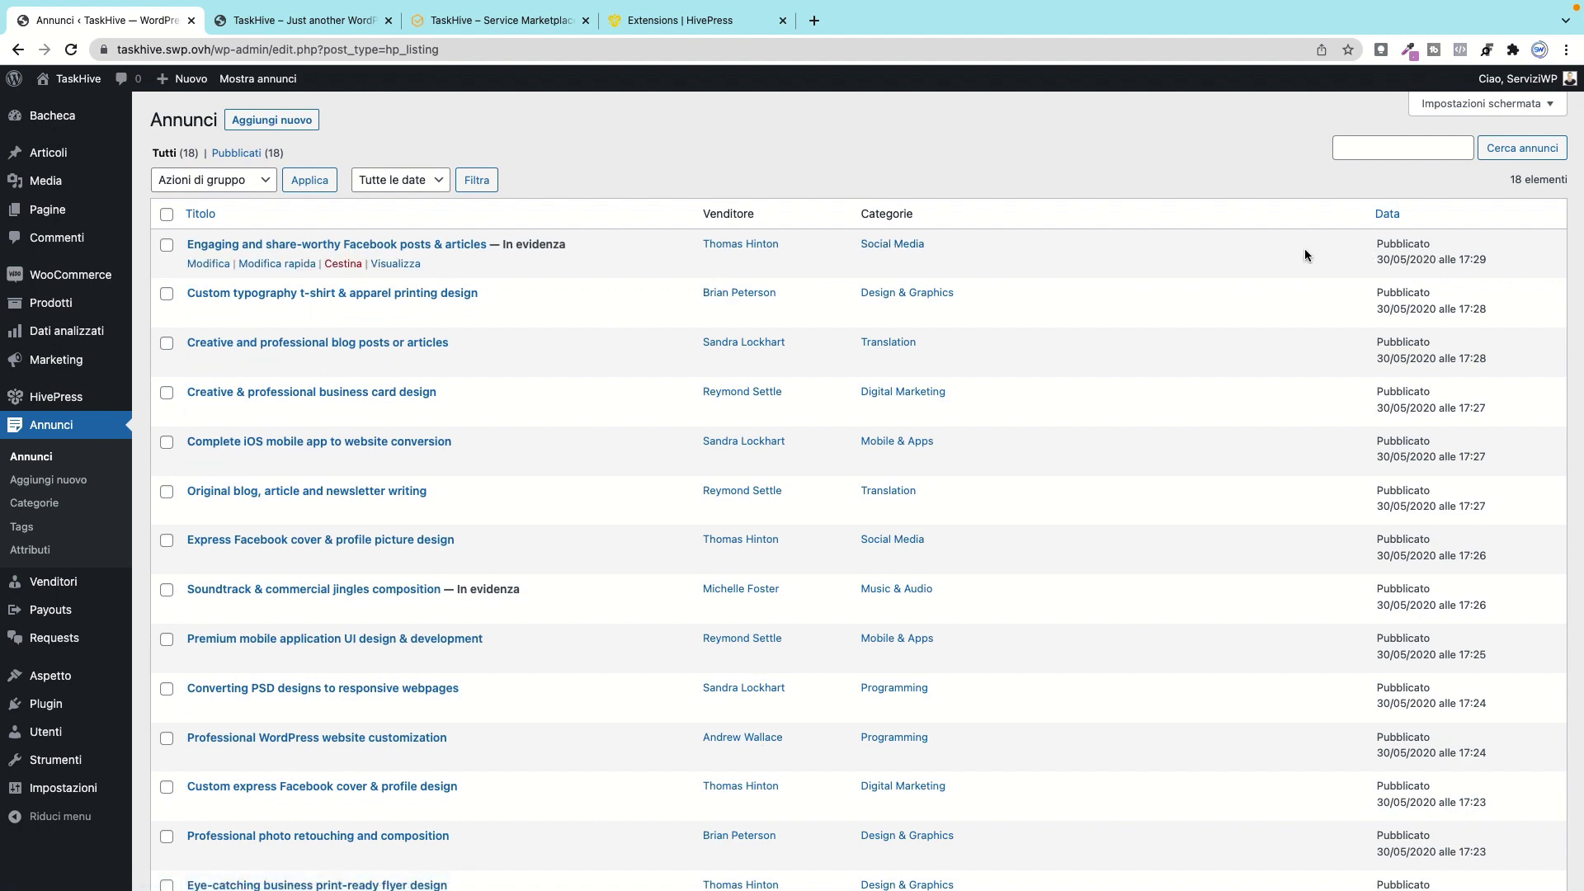
pyautogui.click(206, 266)
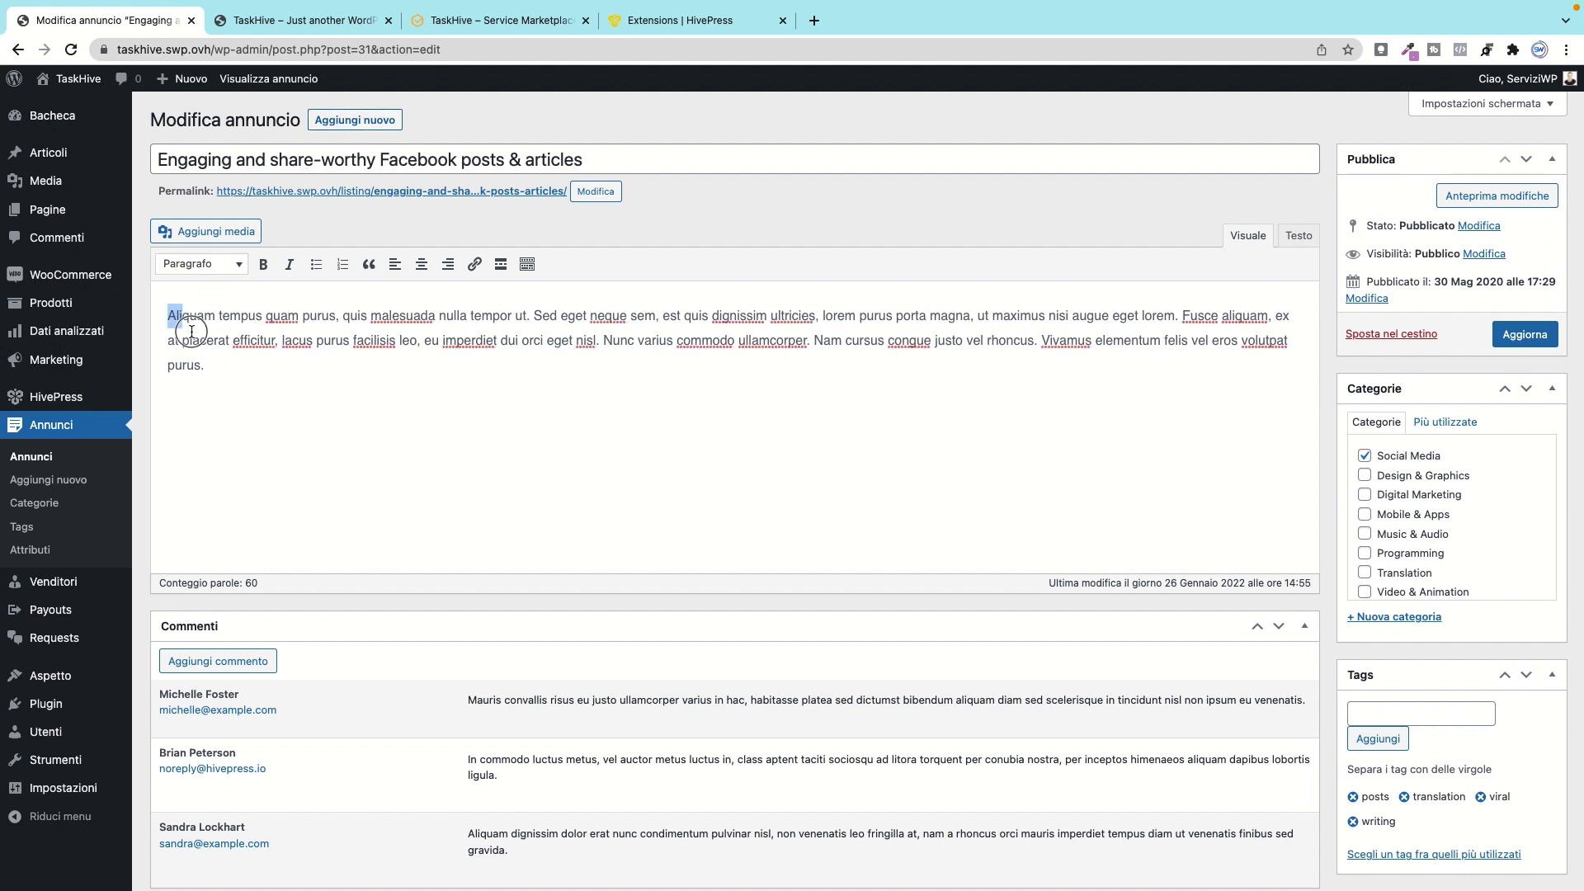
pyautogui.moveTo(169, 314); pyautogui.dragTo(268, 372)
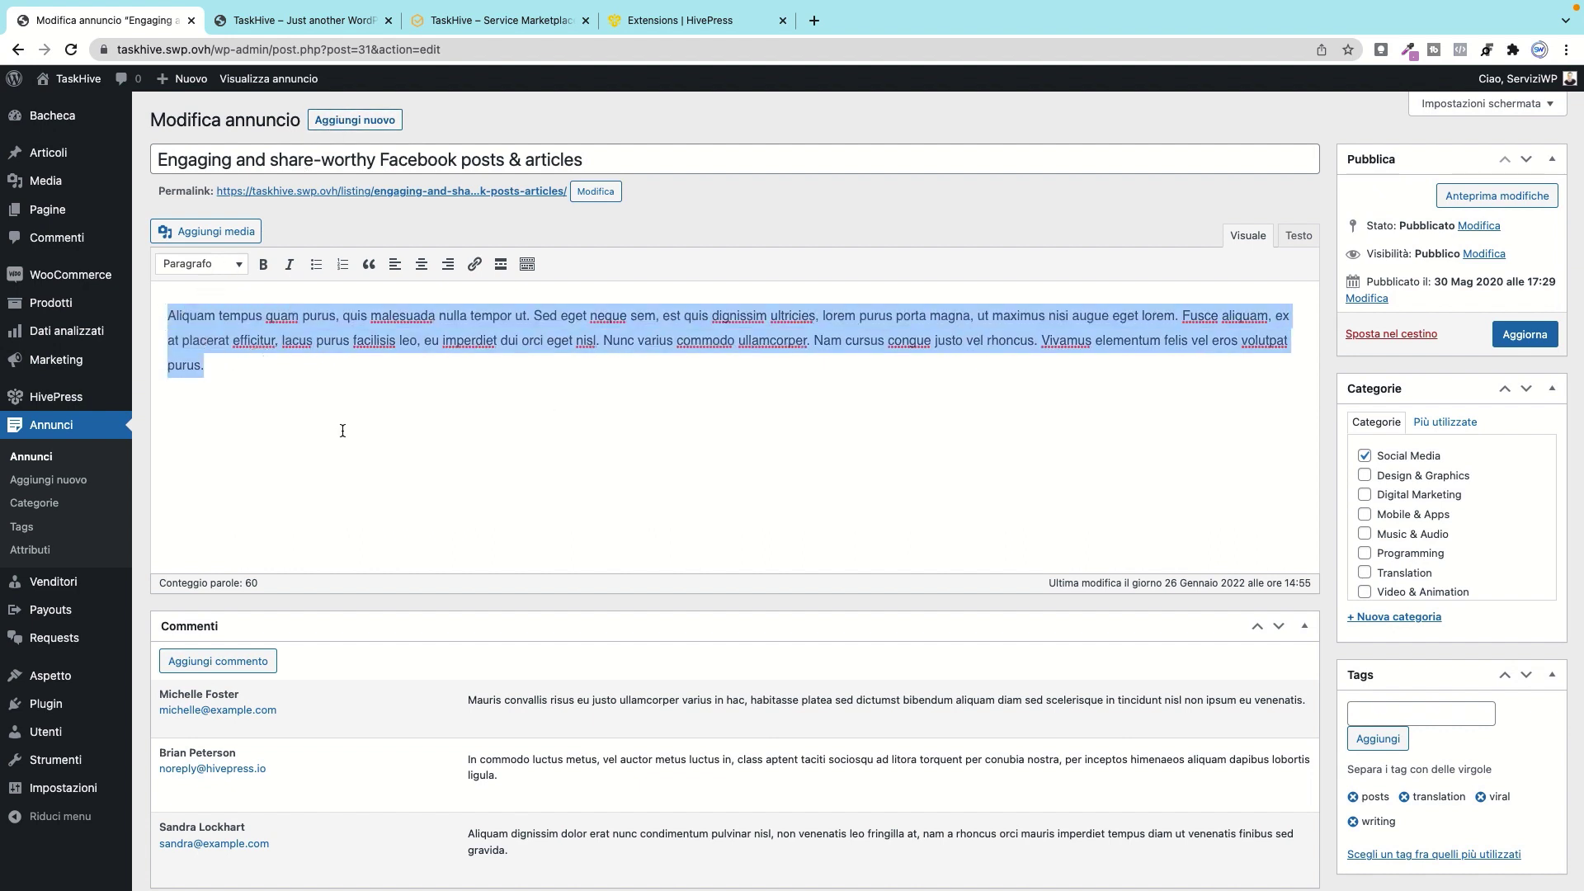
pyautogui.scroll(-3, 342, 431)
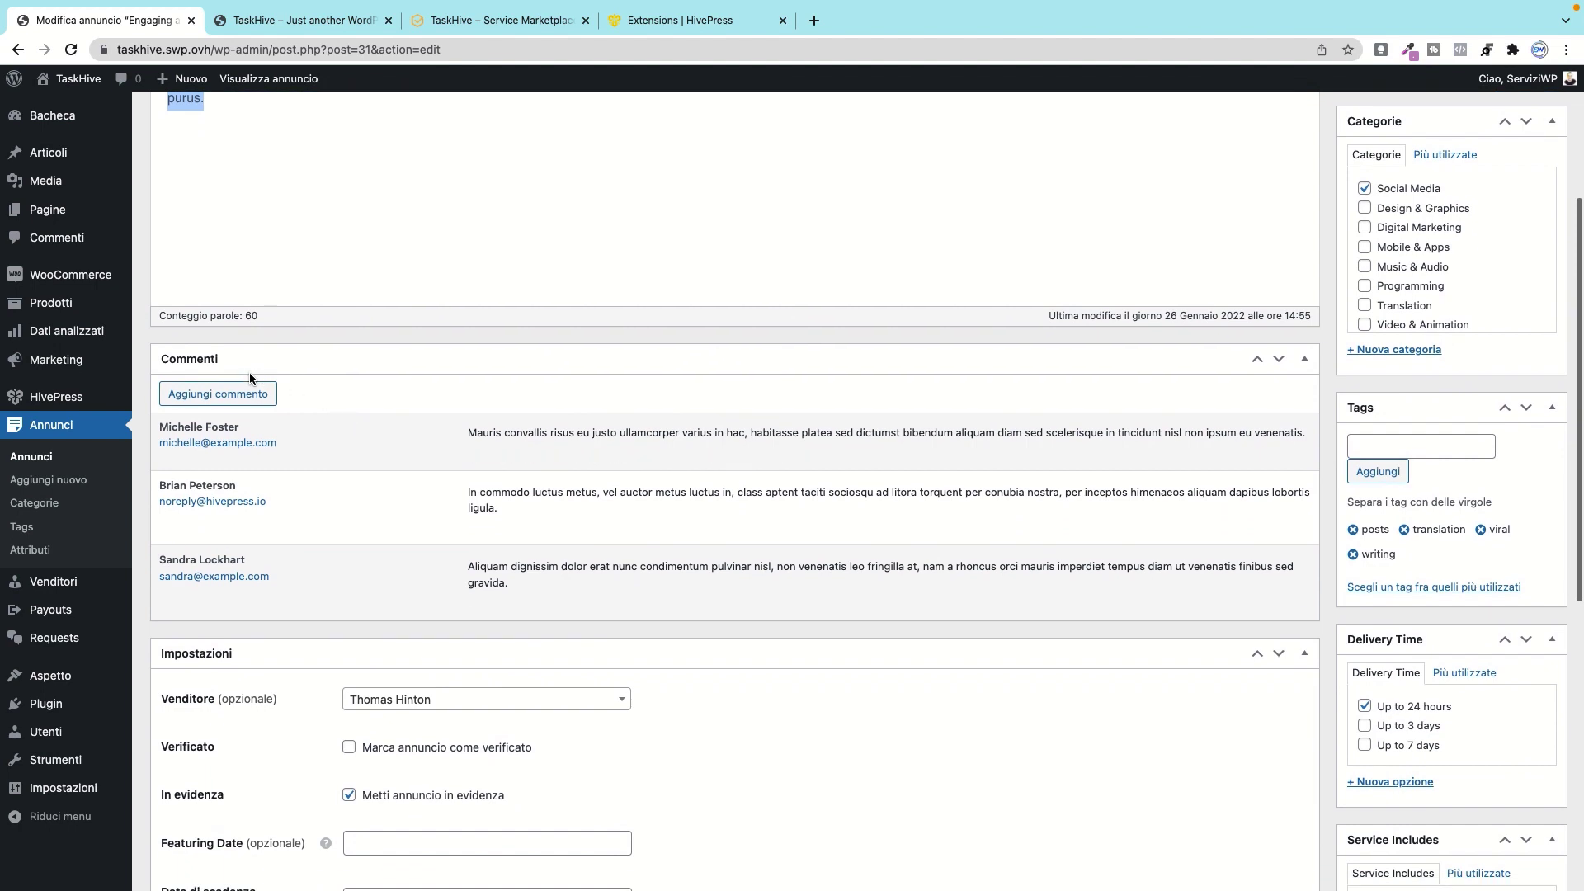
pyautogui.scroll(1, 364, 552)
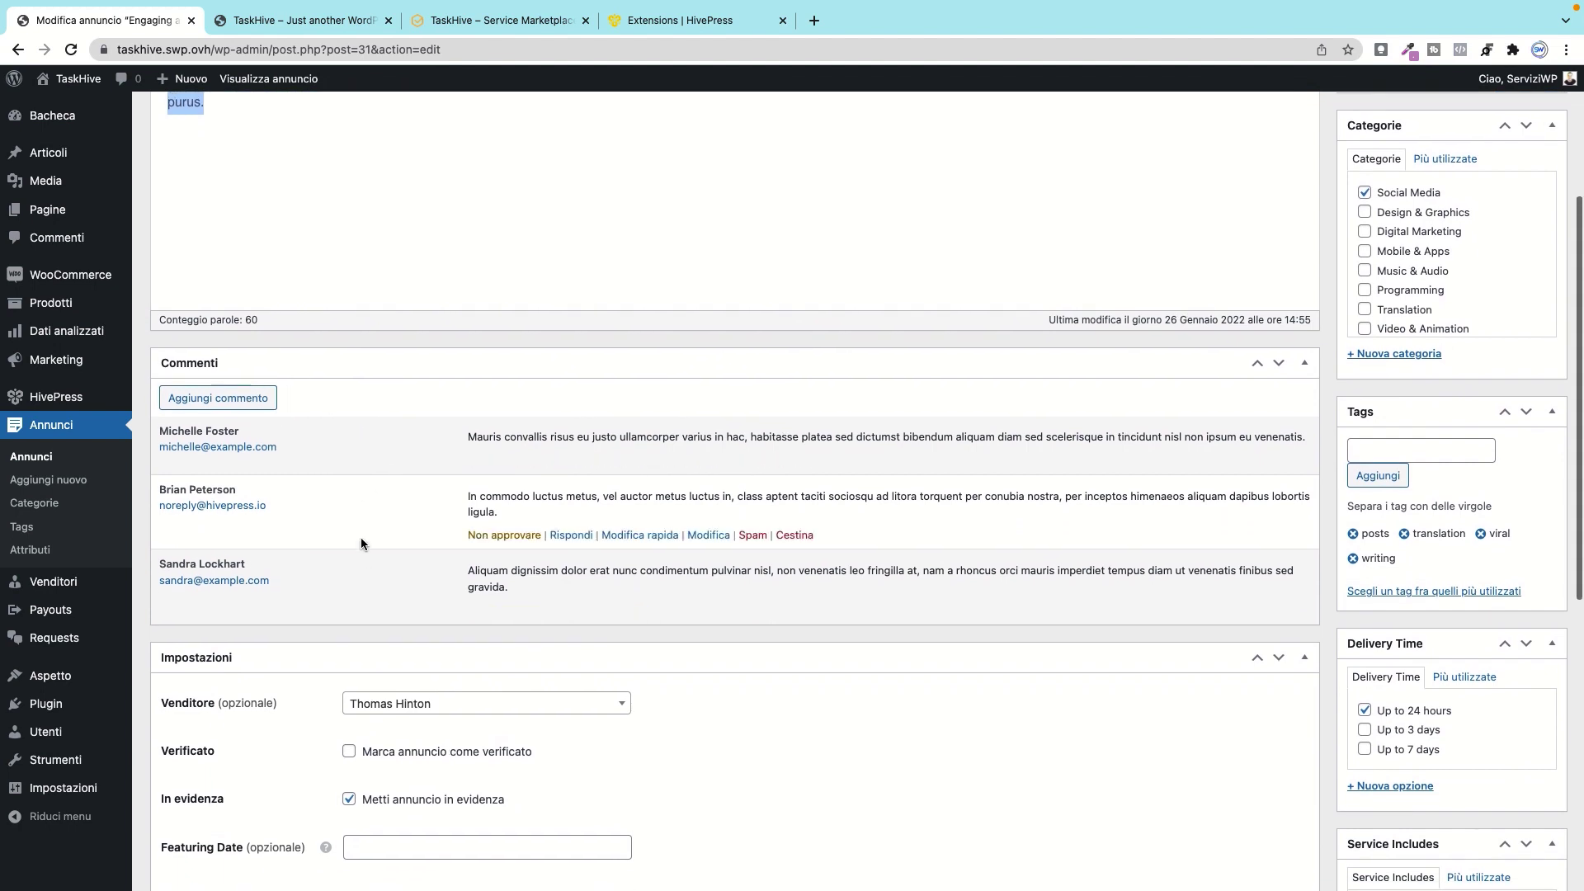
pyautogui.scroll(-1, 256, 400)
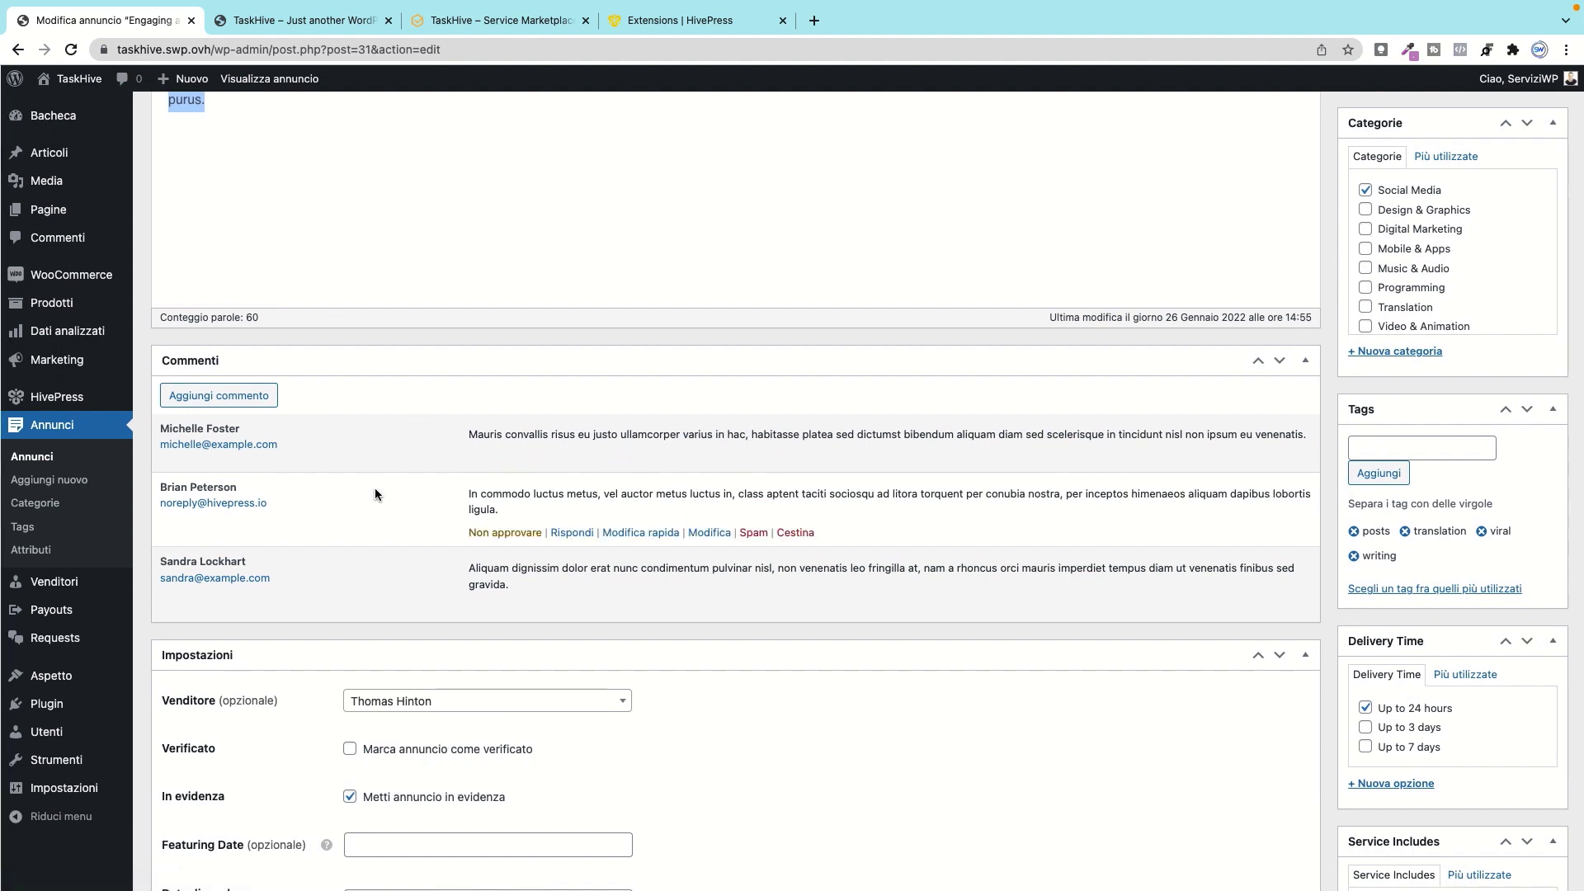
pyautogui.scroll(-2, 606, 393)
pyautogui.scroll(-2, 605, 396)
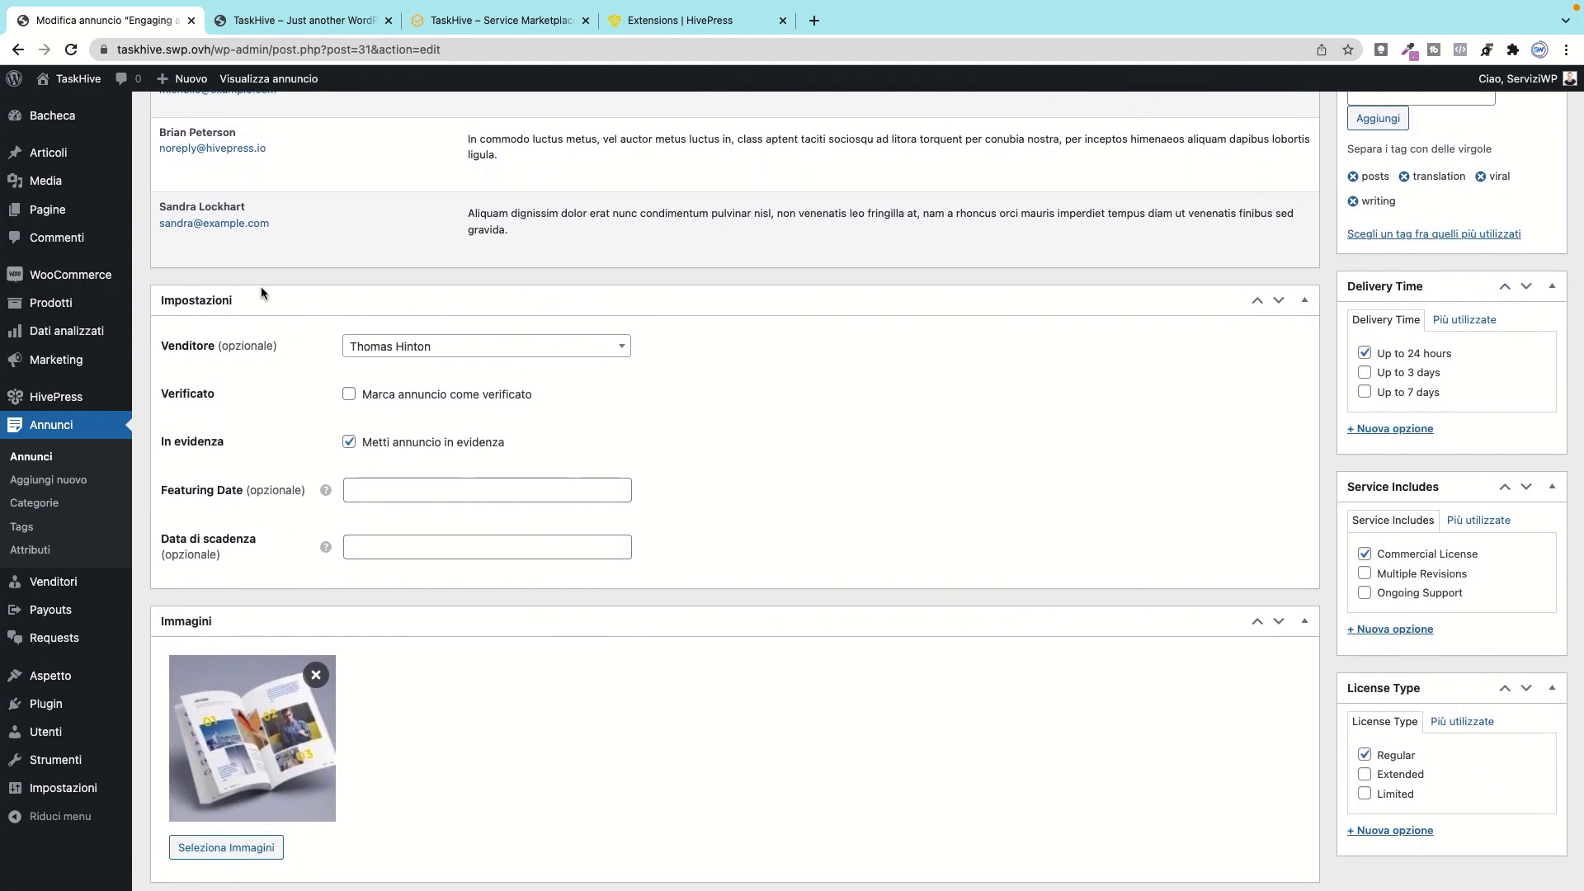
# Step: Search vendors for 'bri' but keep the current vendor, and leave the listing unverified
pyautogui.click(496, 350)
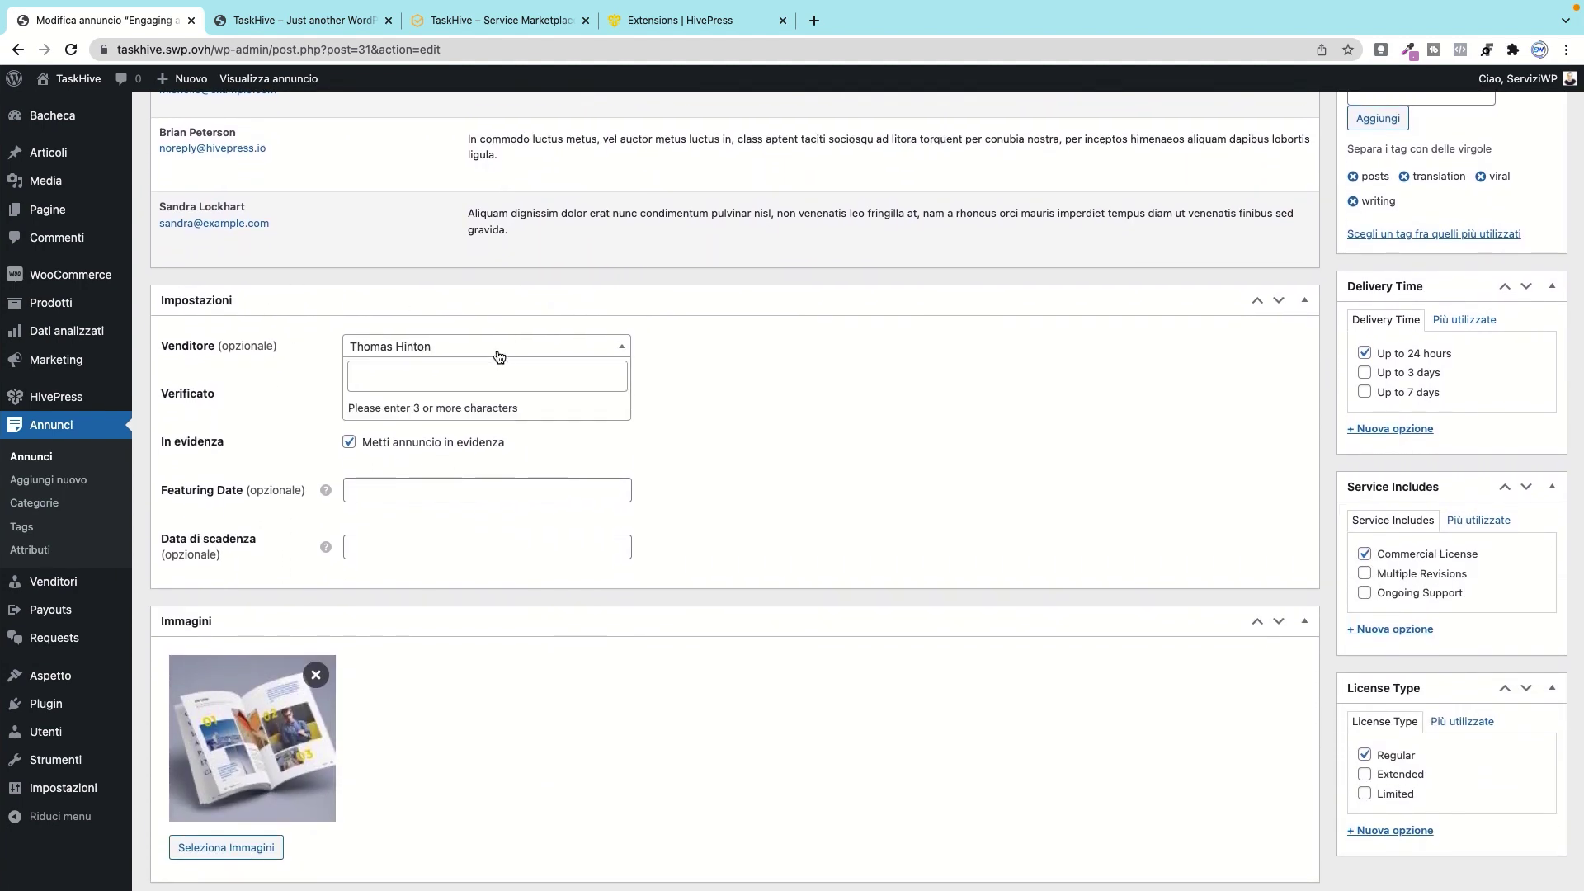
pyautogui.click(429, 371)
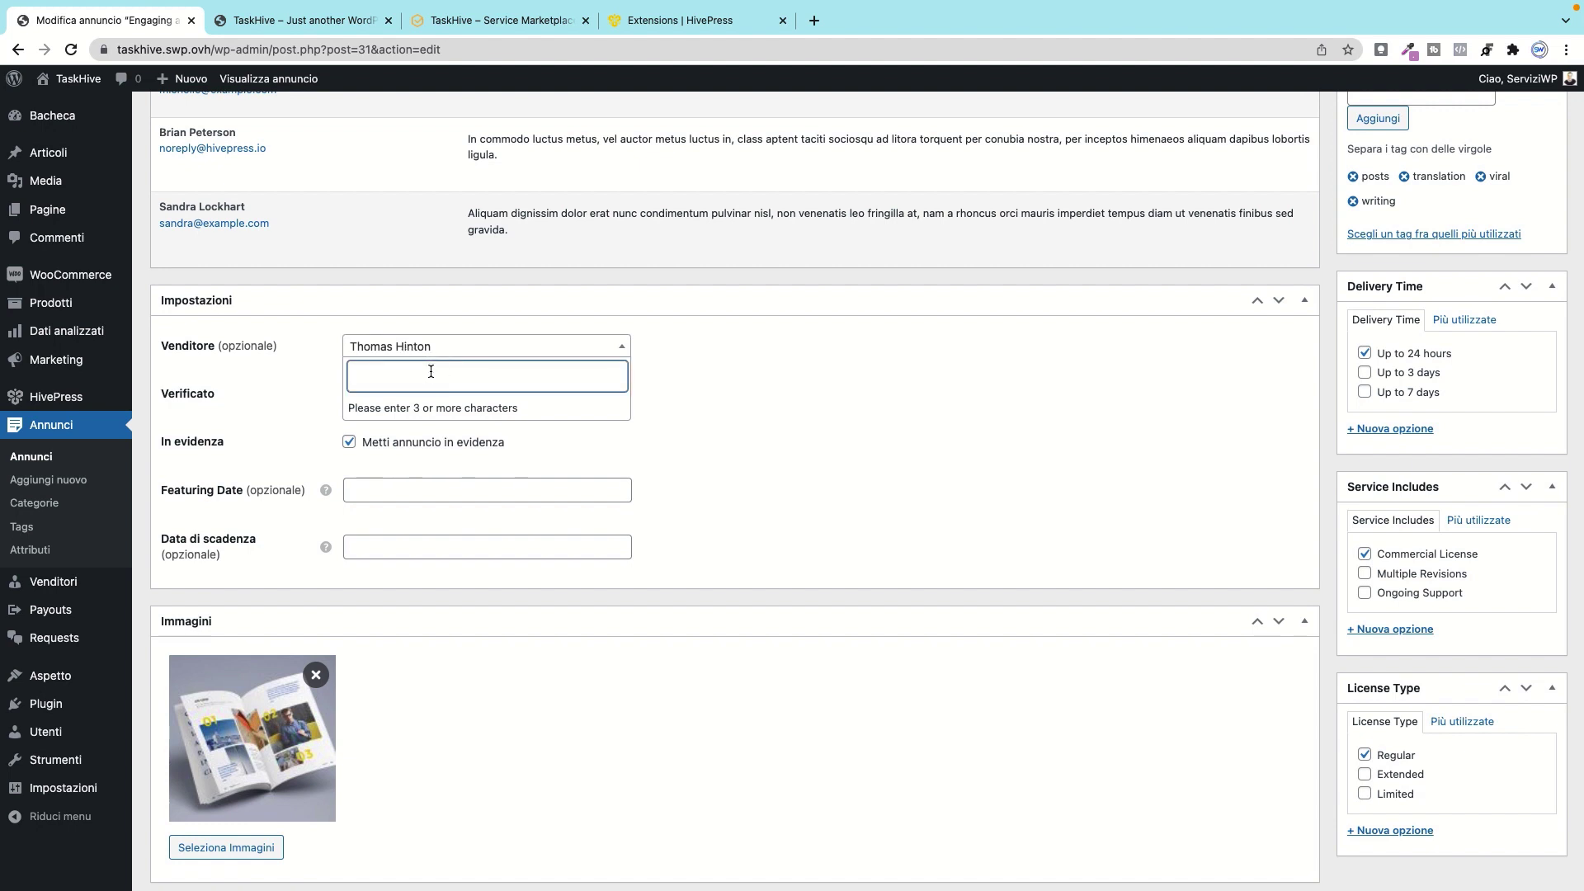
pyautogui.write('bri')
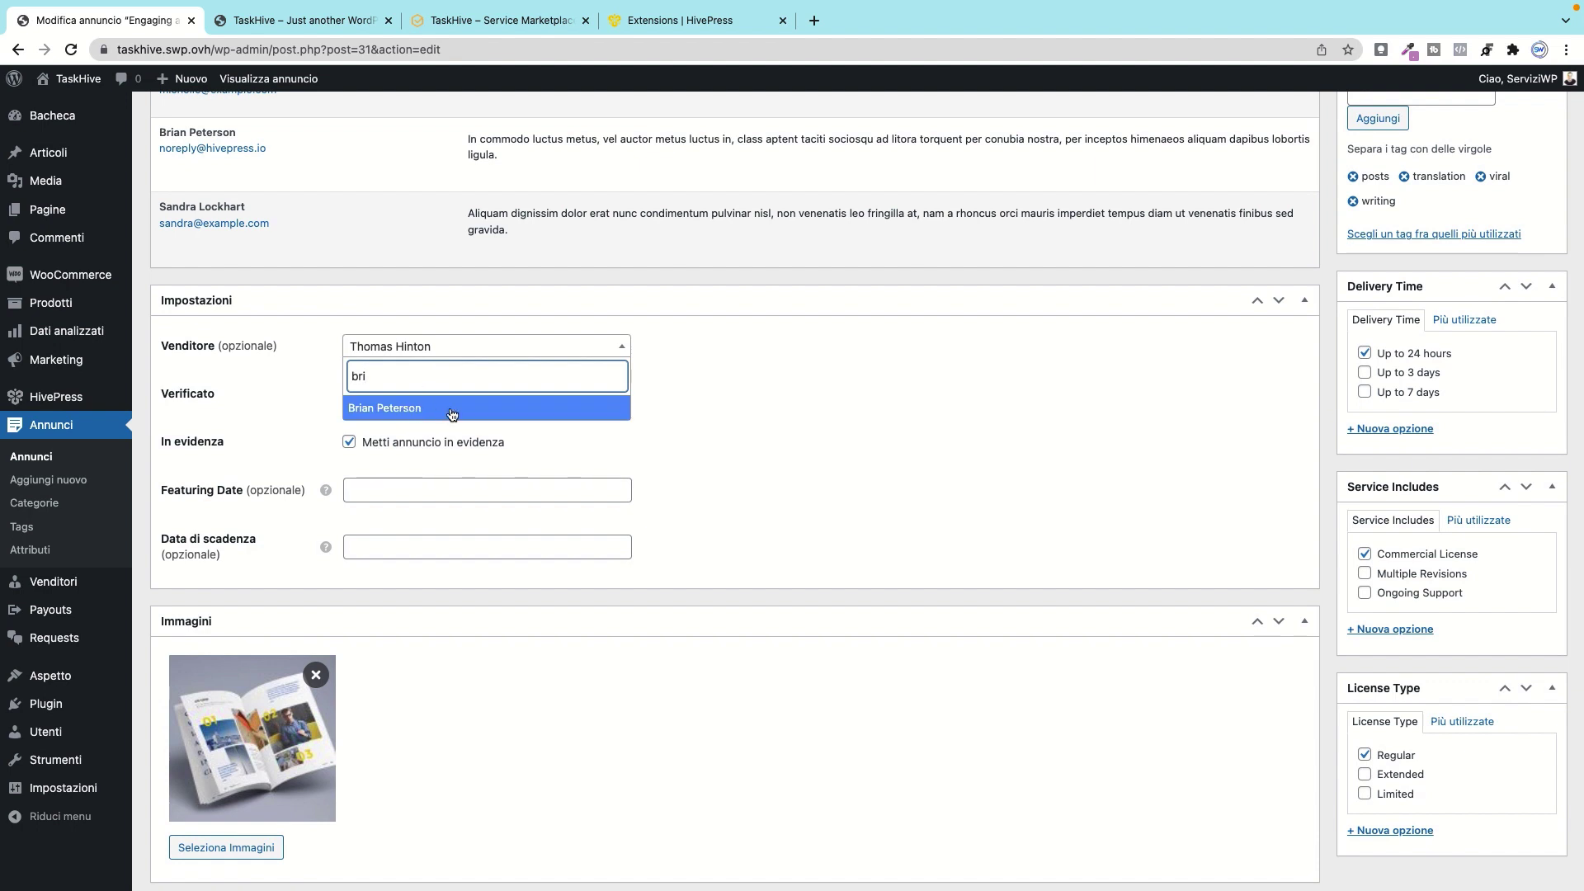
pyautogui.click(439, 350)
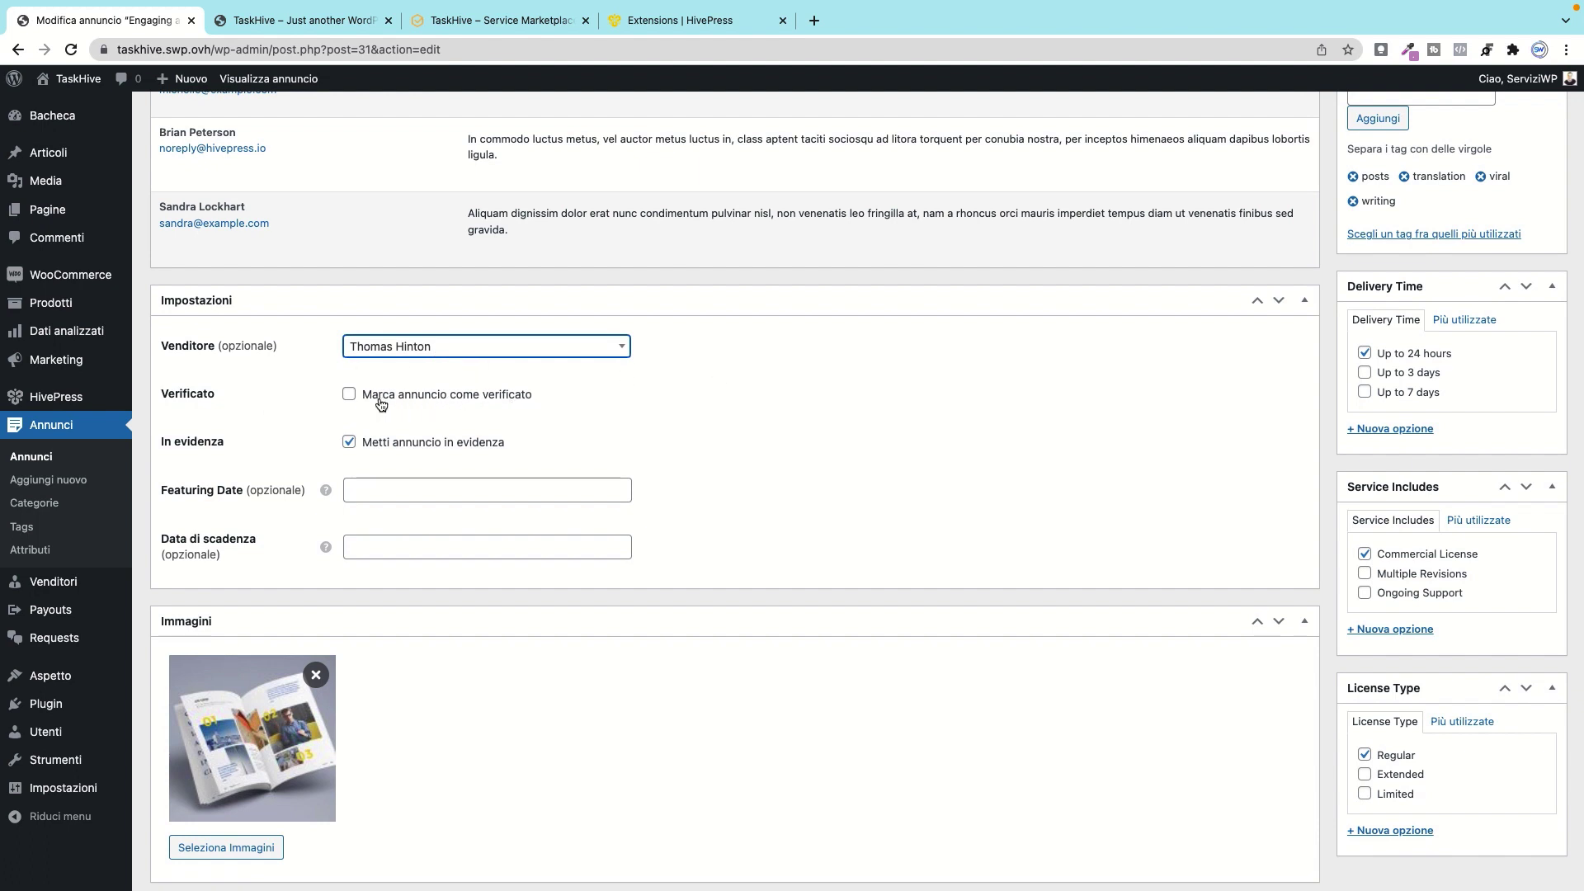
pyautogui.click(350, 395)
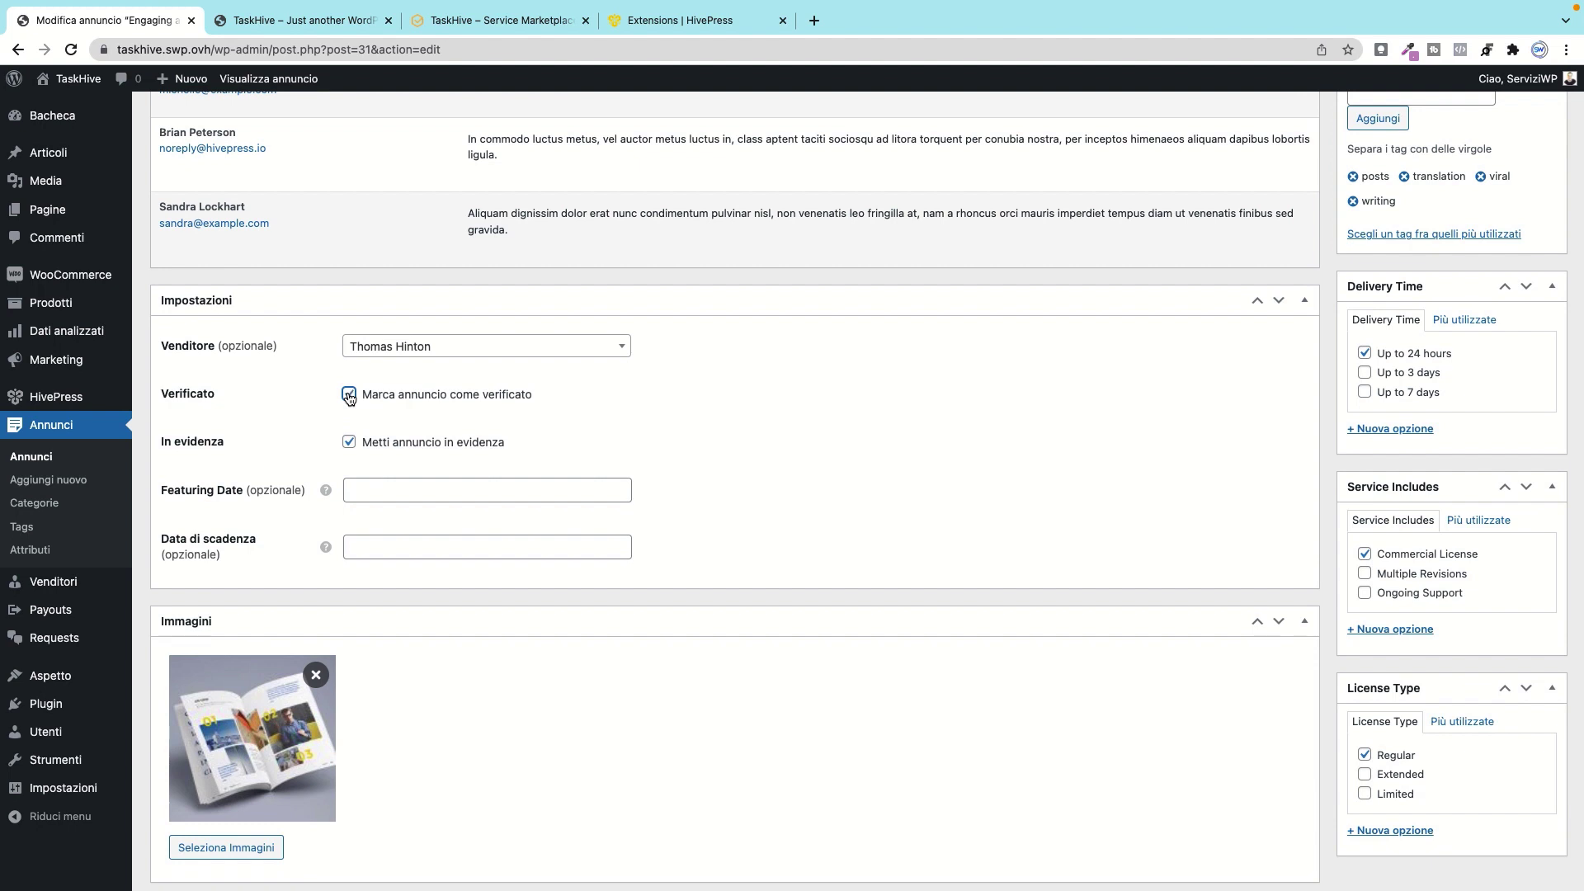
pyautogui.click(350, 395)
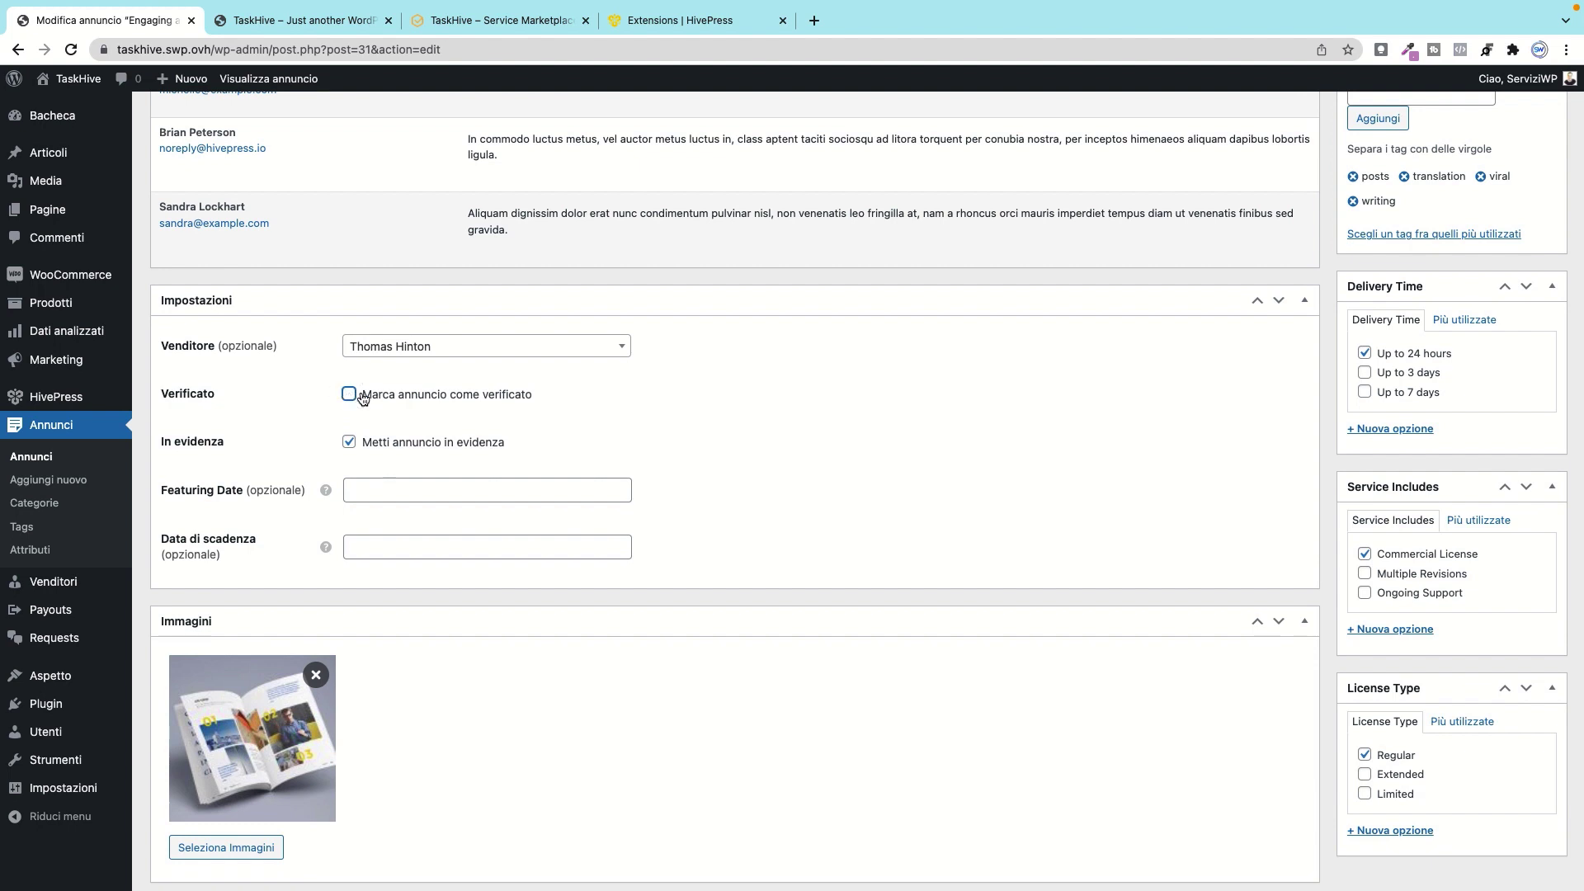
# Step: Toggle the listing's featured status off and on while comparing with the front-end demo site
pyautogui.click(354, 450)
pyautogui.click(354, 450)
pyautogui.click(451, 23)
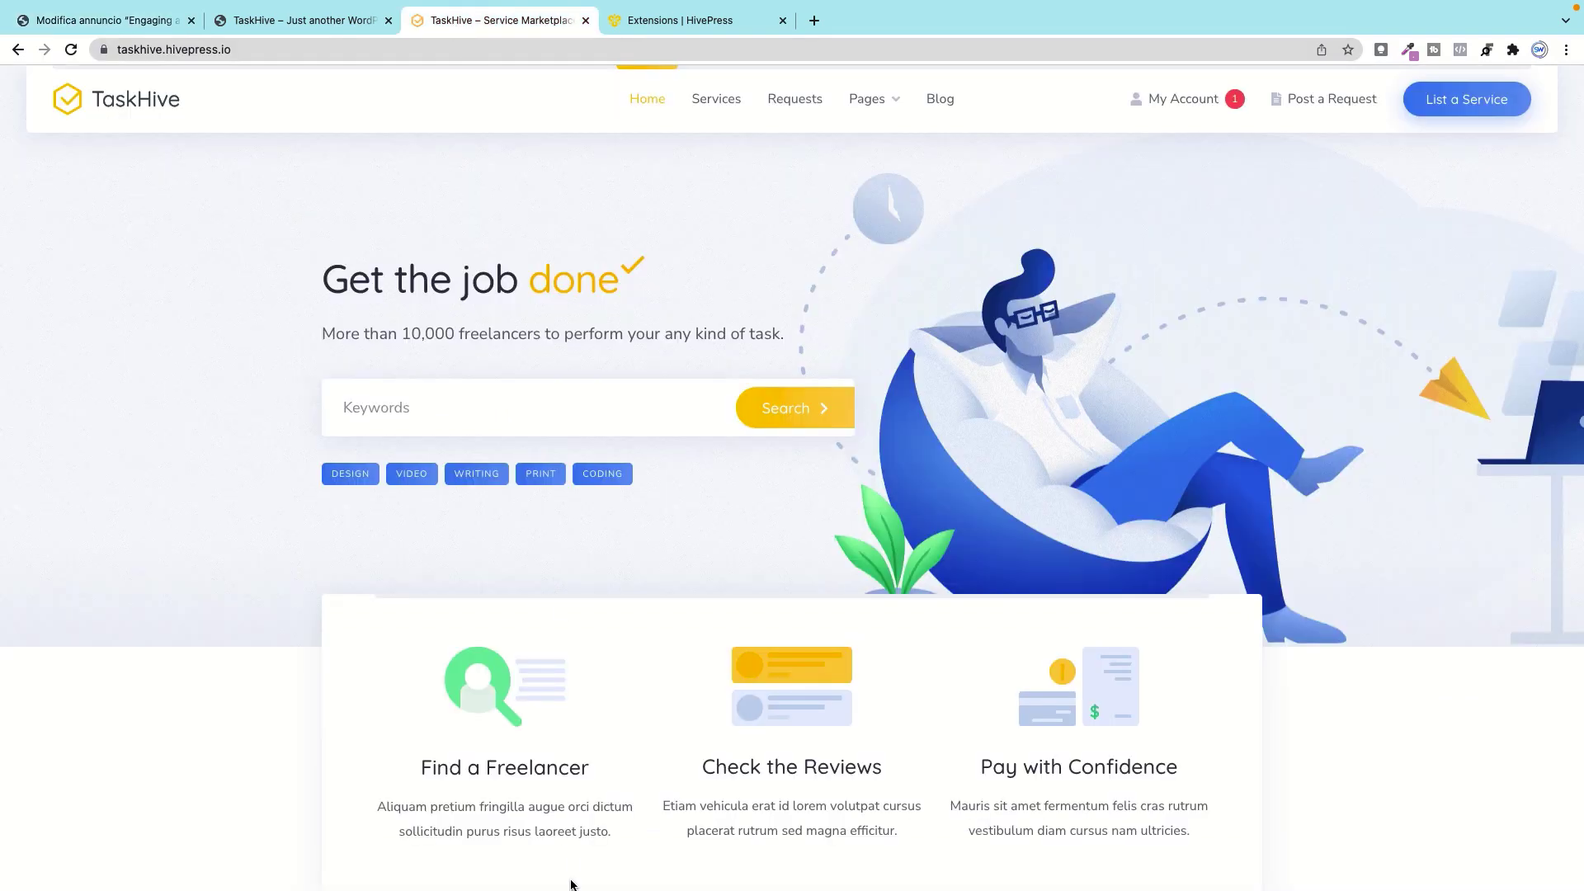
pyautogui.scroll(-15, 532, 571)
pyautogui.scroll(5, 537, 574)
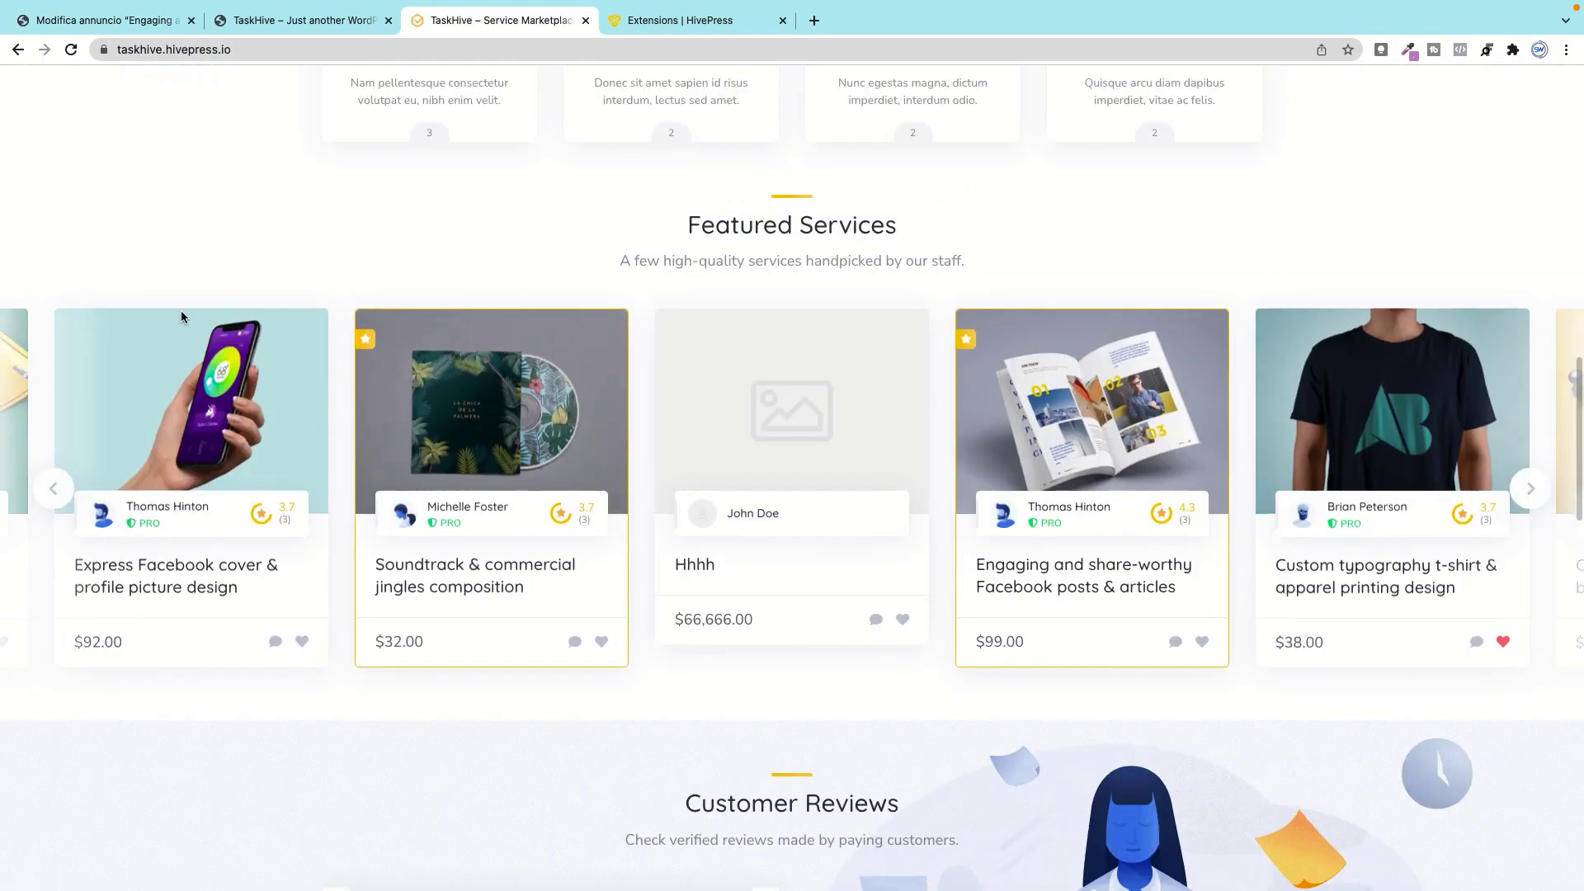
pyautogui.click(149, 26)
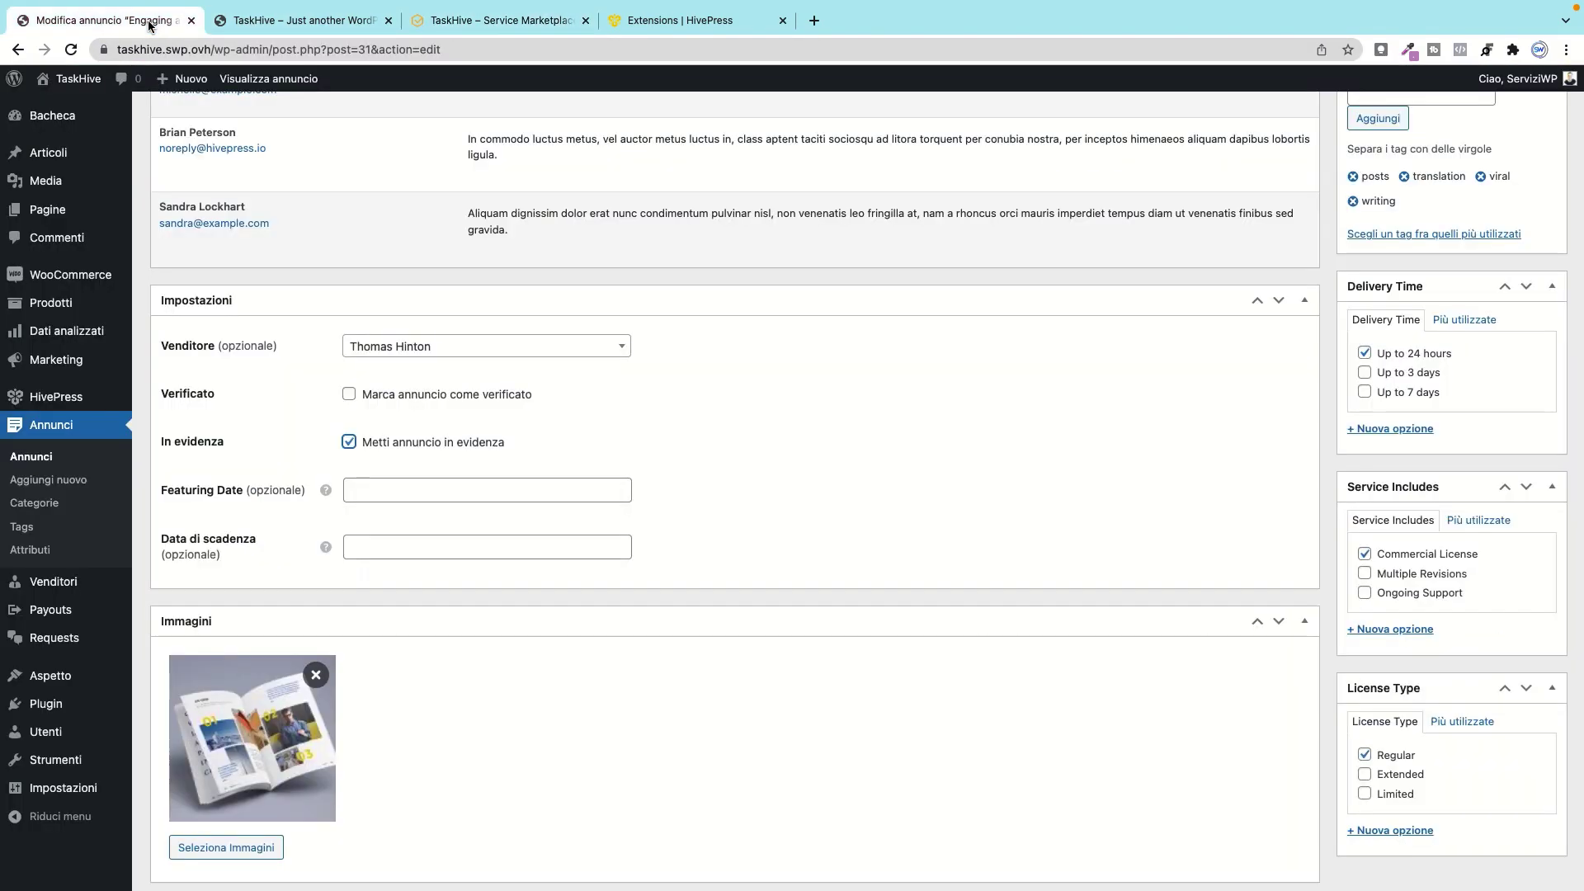
pyautogui.click(349, 442)
pyautogui.click(349, 442)
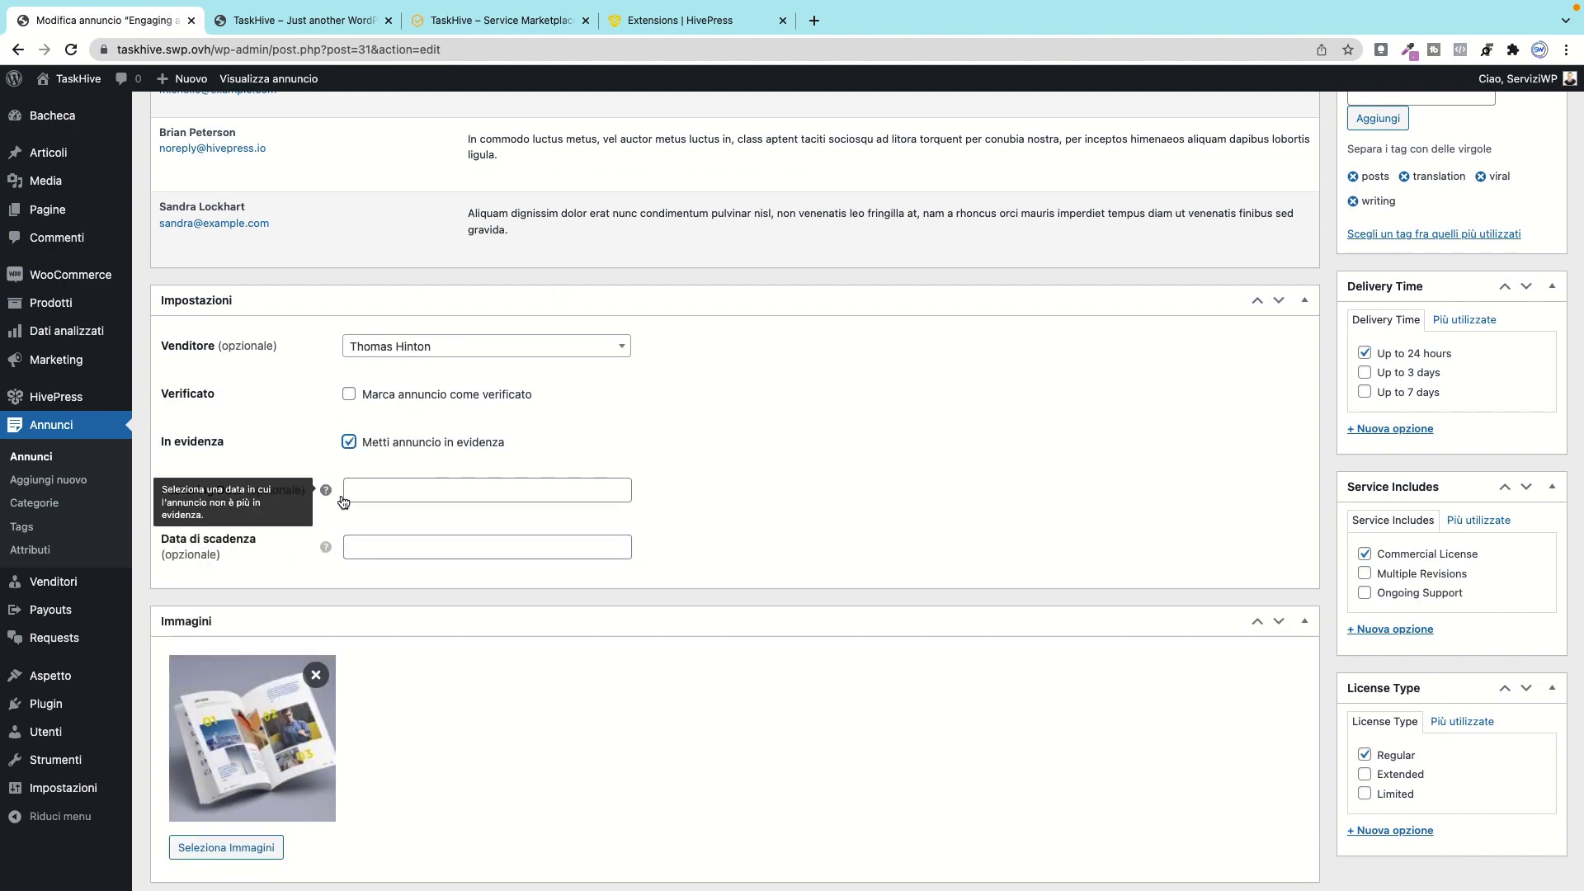
# Step: Remove the featured status, leaving the featuring and expiry dates blank
pyautogui.click(420, 492)
pyautogui.click(464, 432)
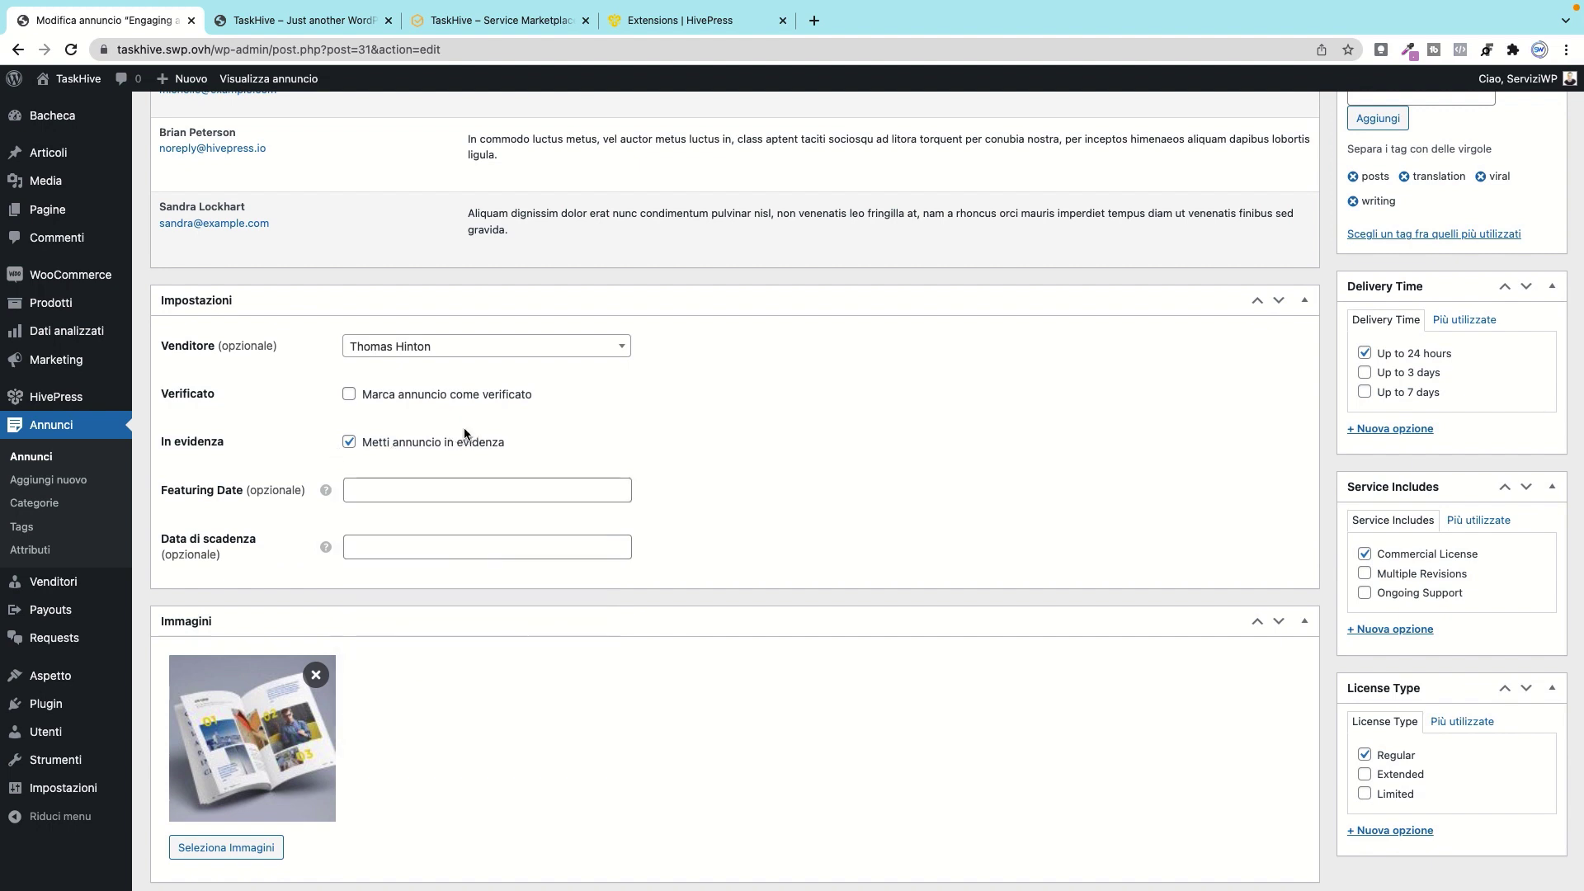
pyautogui.click(351, 443)
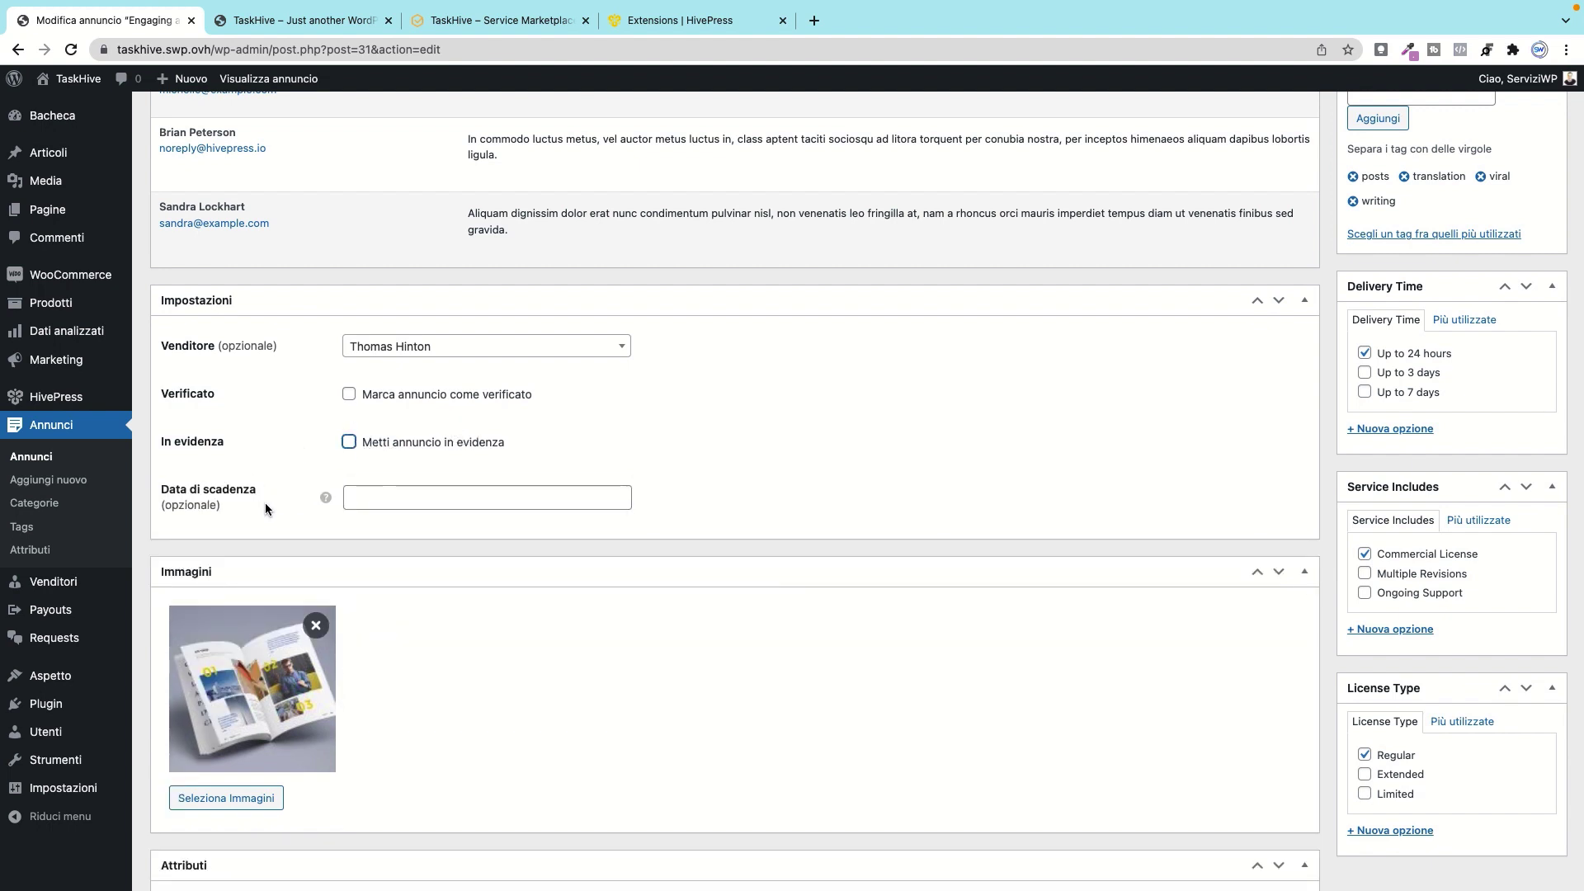
pyautogui.click(461, 499)
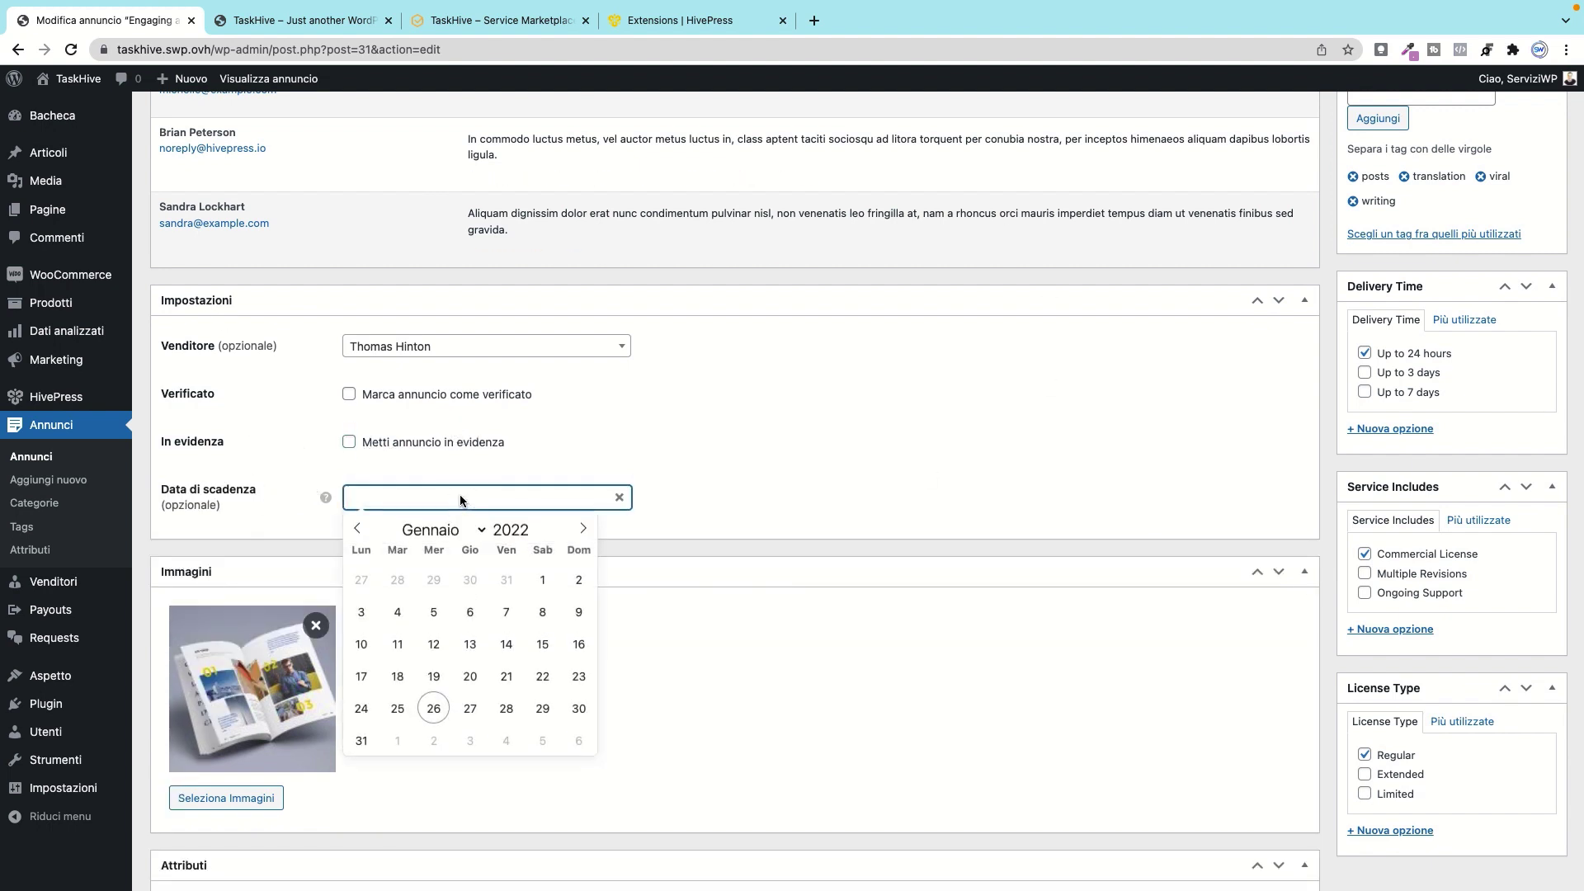
pyautogui.click(834, 466)
pyautogui.scroll(-2, 398, 582)
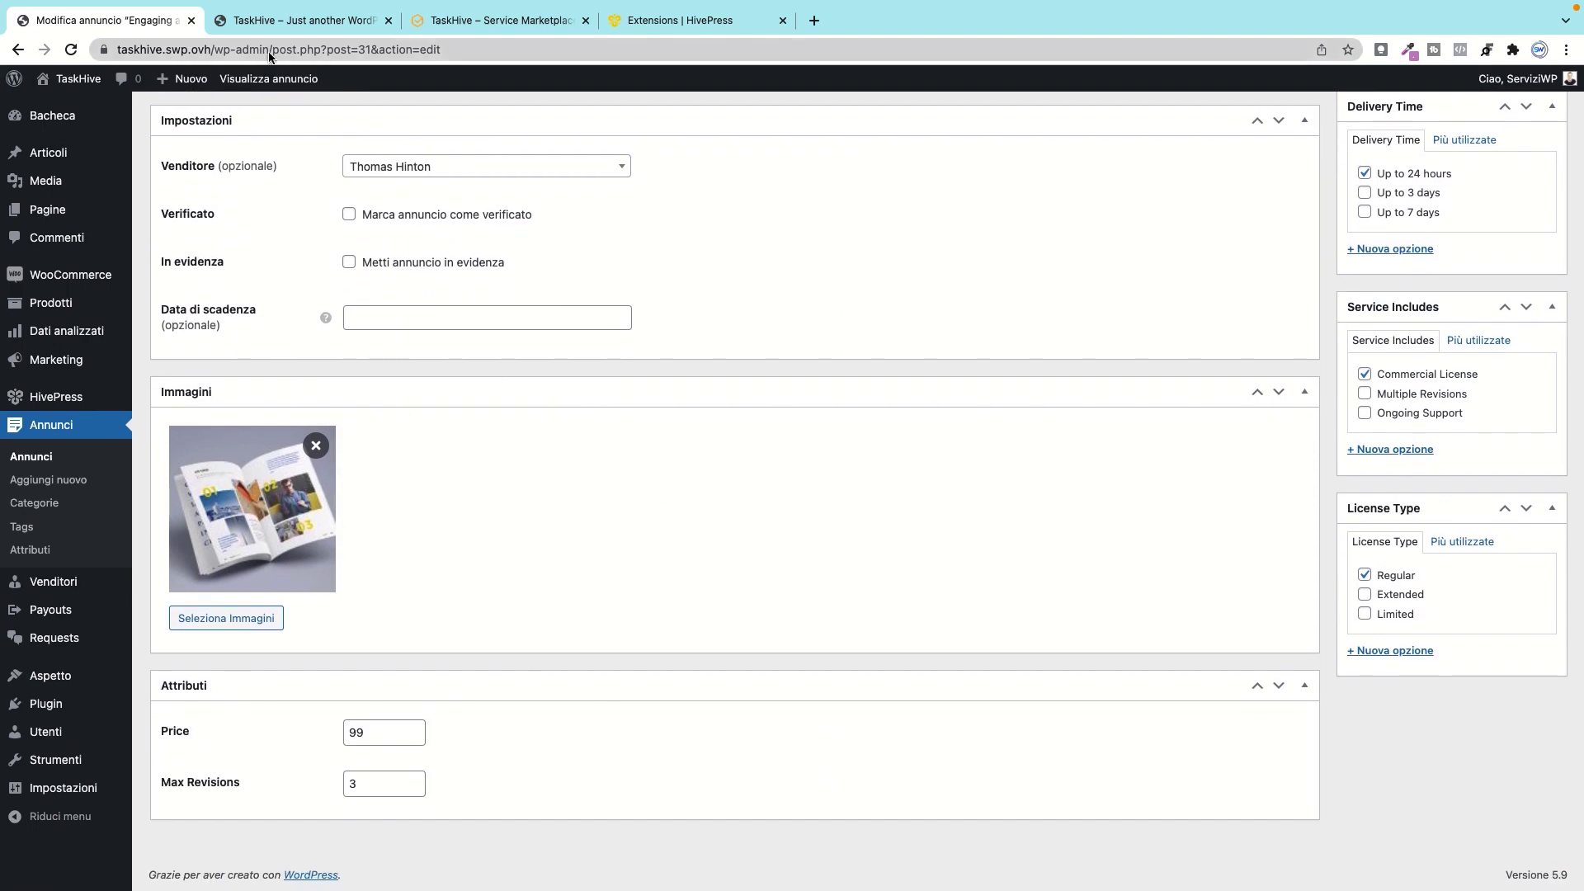
# Step: Compare with the TaskHive front-end tabs before returning to the listing editor
pyautogui.click(336, 23)
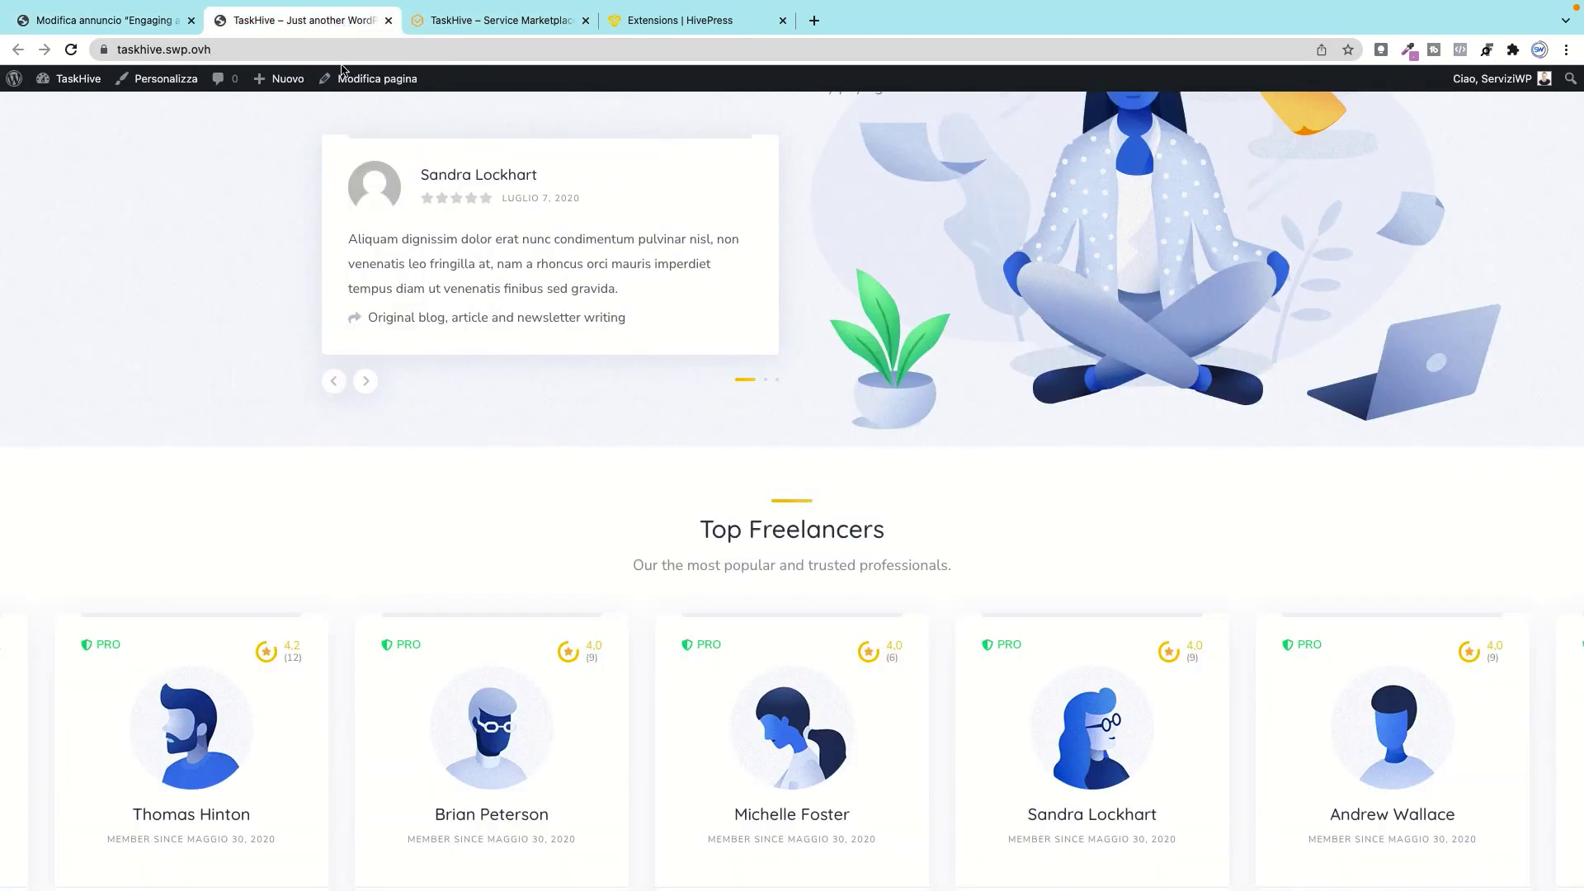
pyautogui.scroll(-8, 582, 599)
pyautogui.scroll(15, 561, 495)
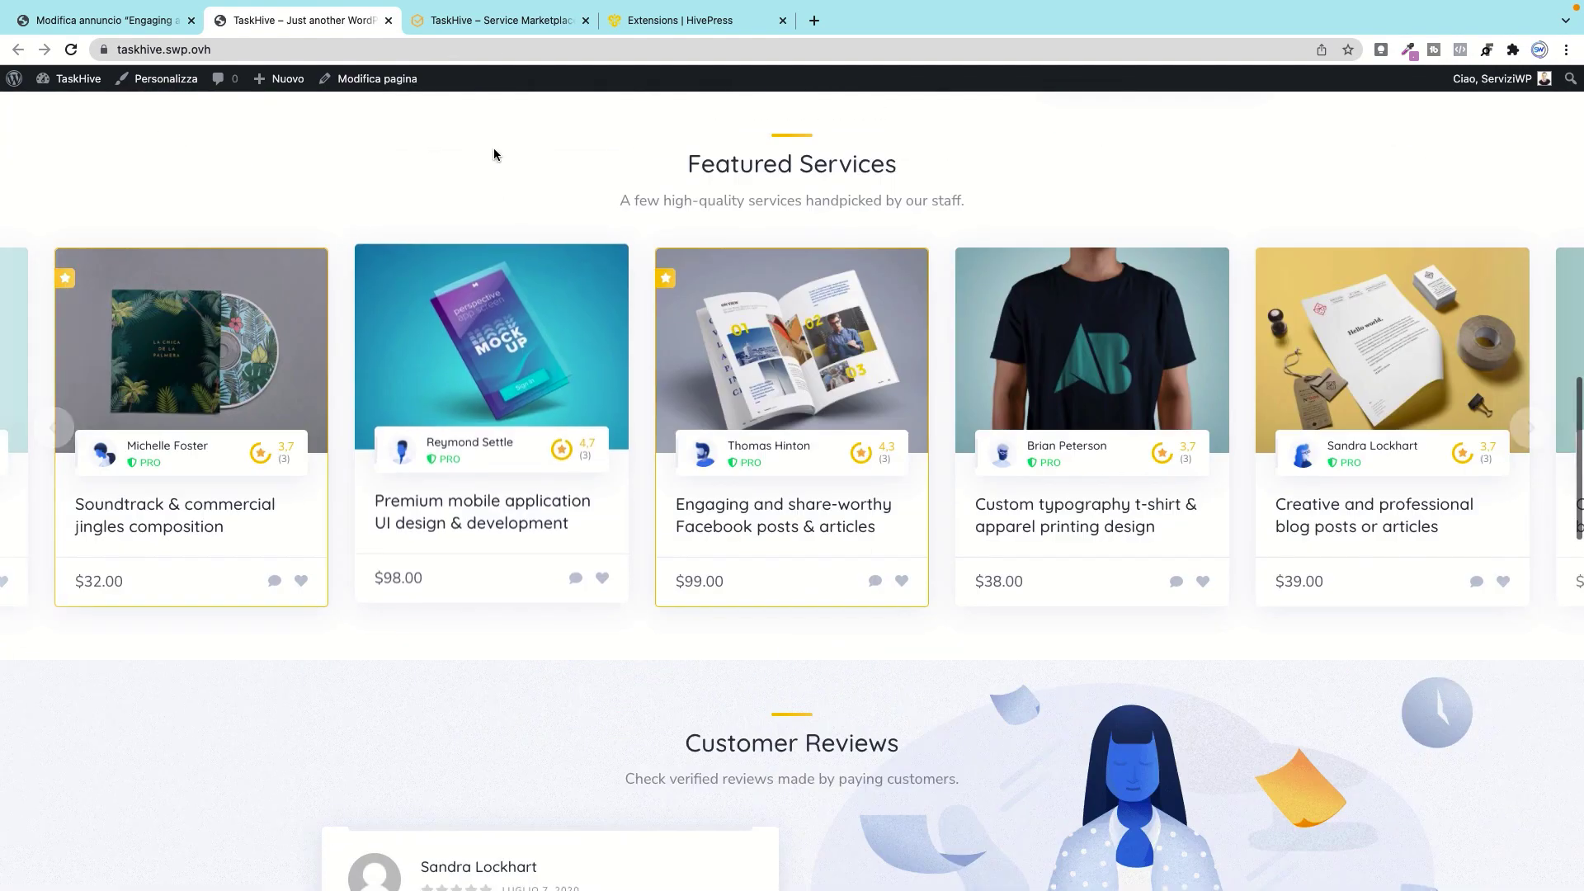
pyautogui.click(492, 23)
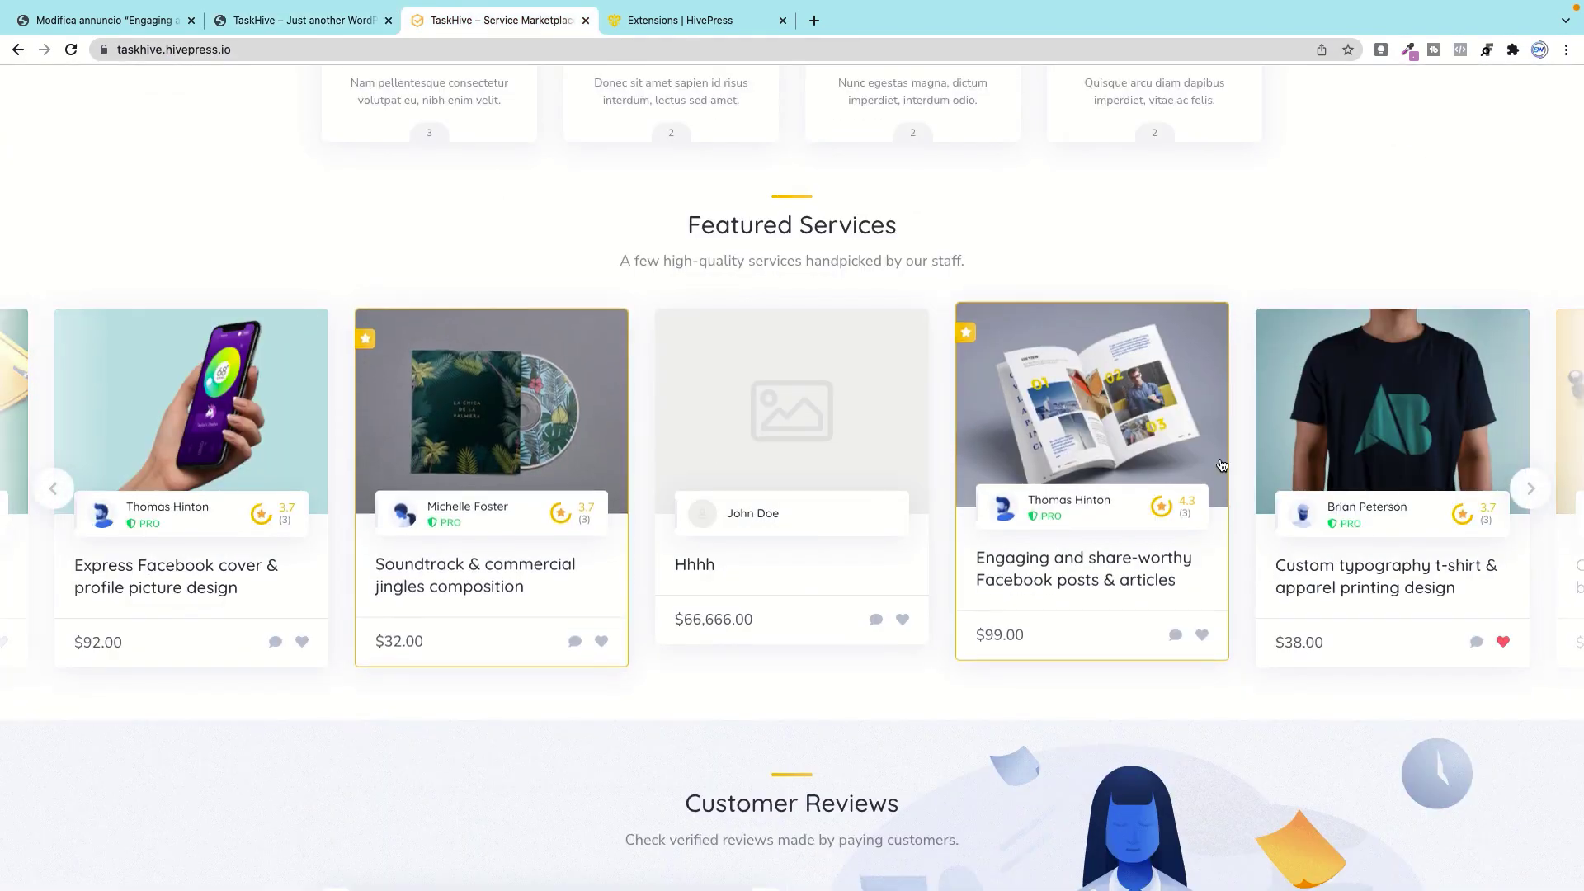
pyautogui.click(103, 19)
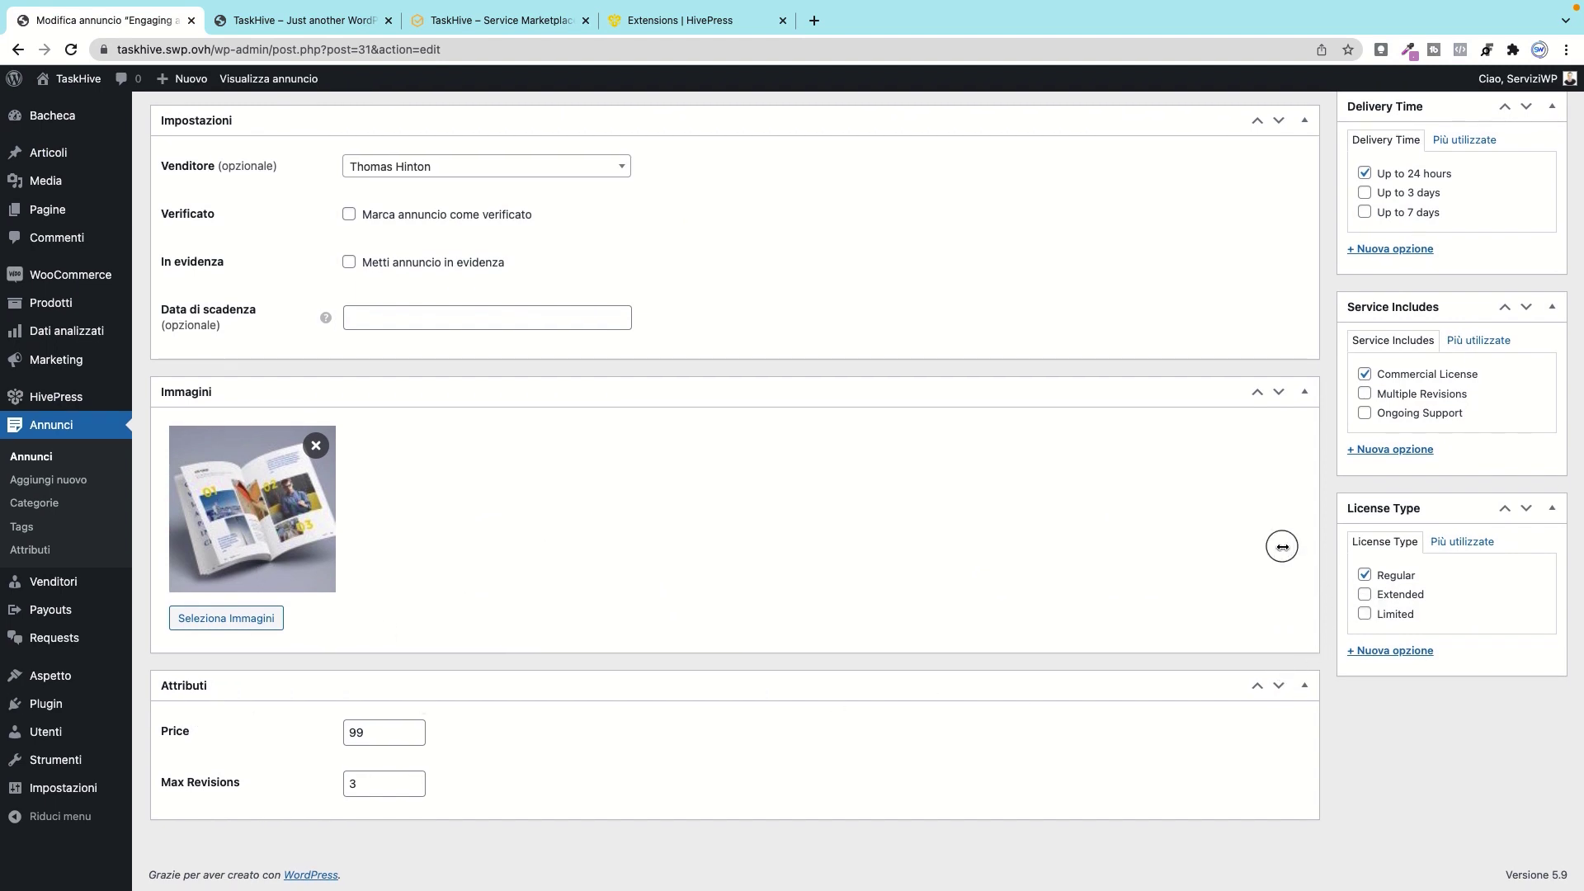
# Step: Change the listing price from 99 to 100, leaving Max Revisions at 3
pyautogui.doubleClick(374, 734)
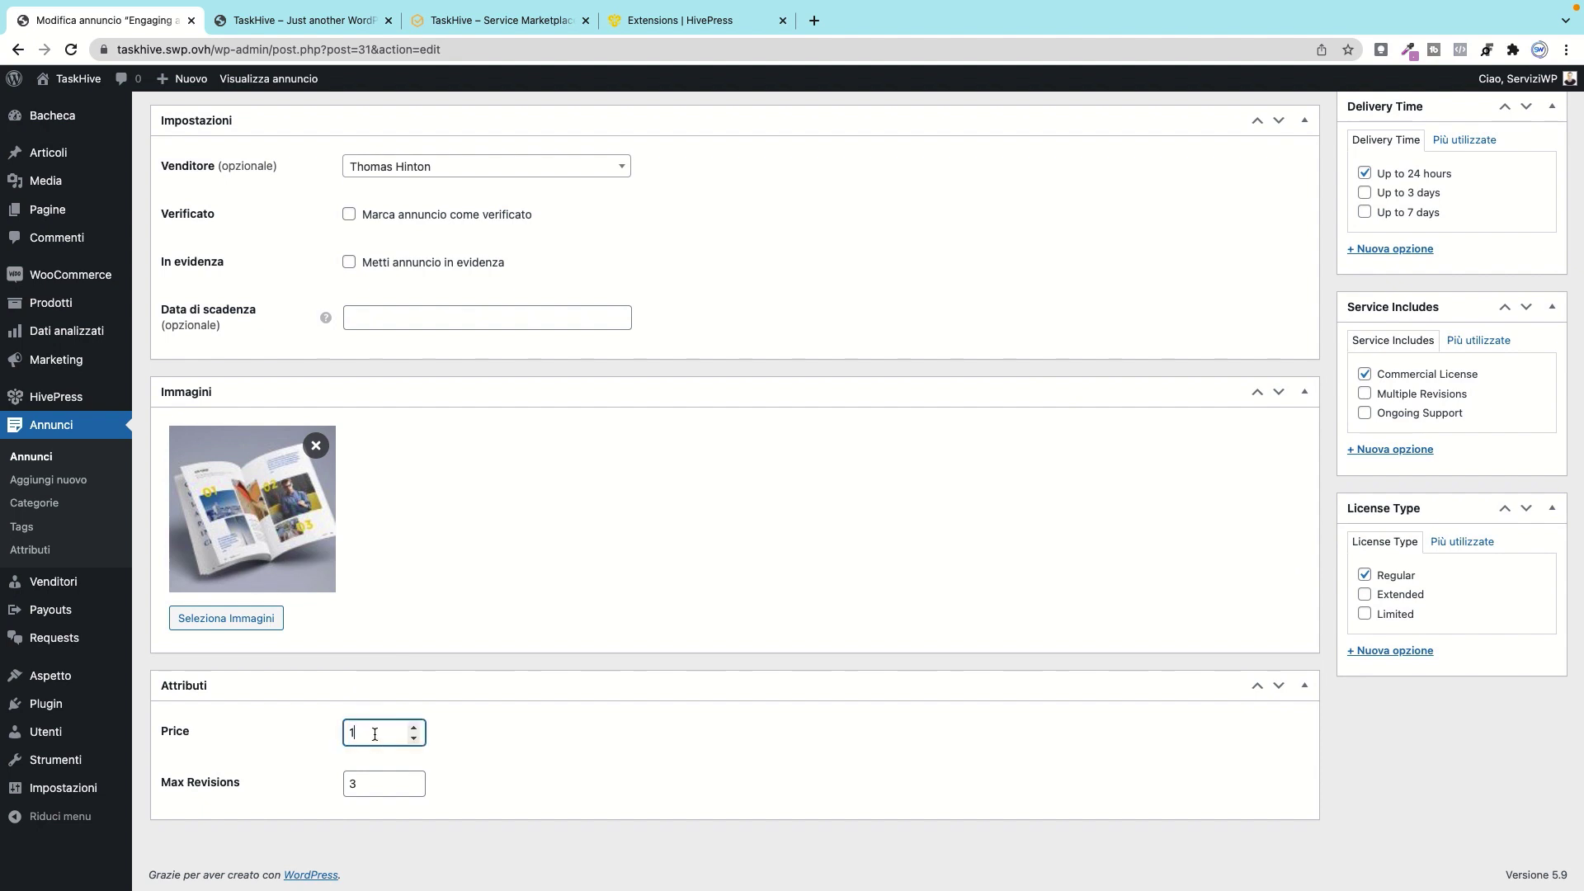
pyautogui.click(479, 759)
pyautogui.click(348, 790)
pyautogui.click(762, 750)
pyautogui.scroll(15, 787, 671)
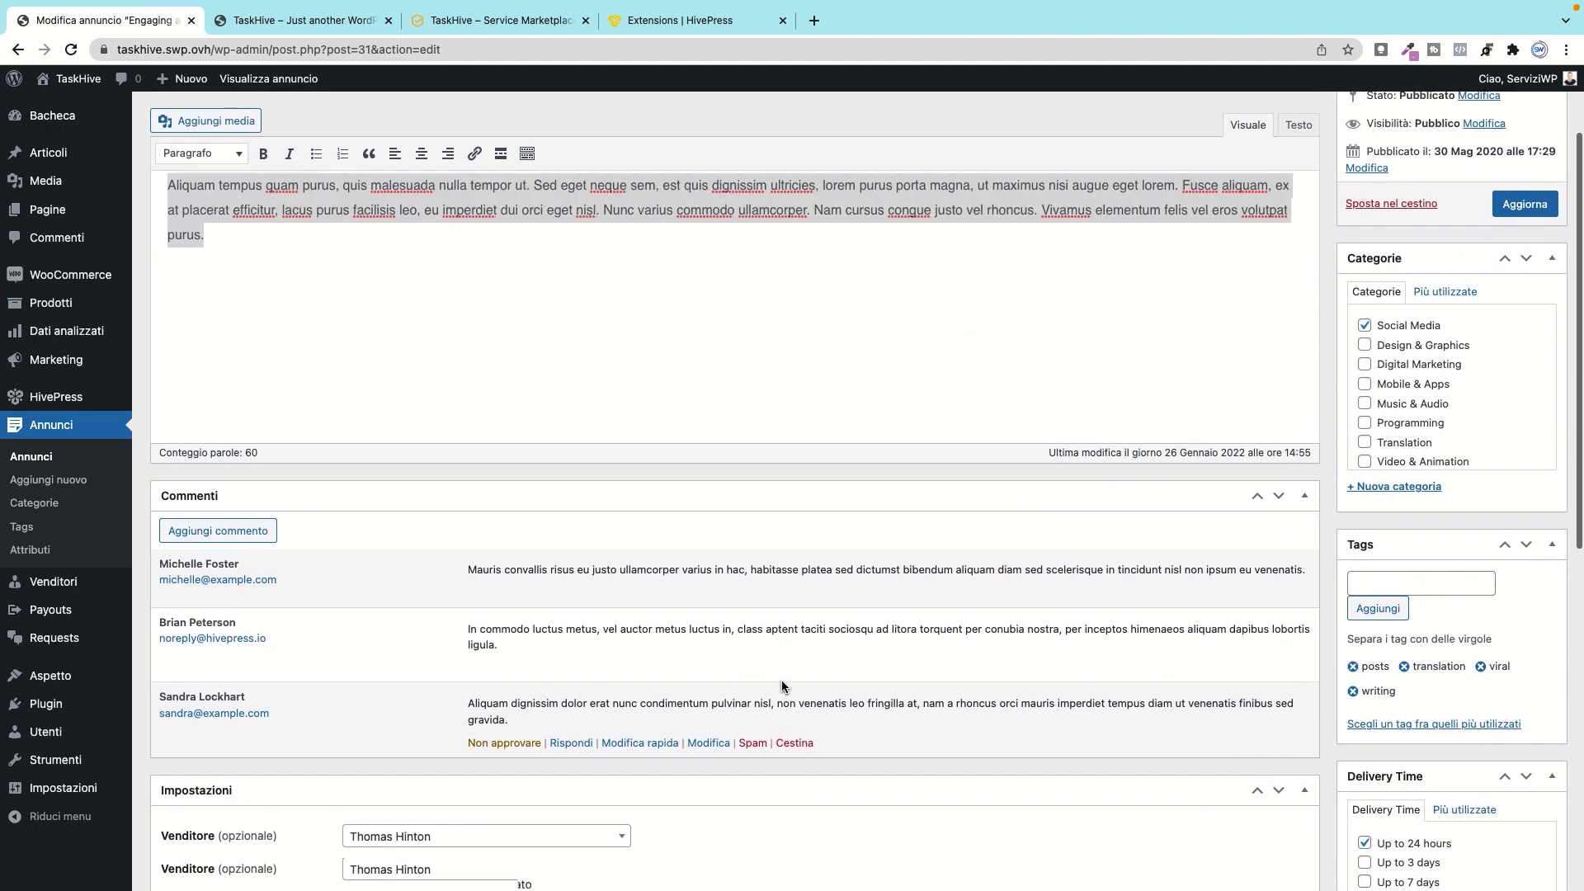
pyautogui.scroll(1, 1373, 495)
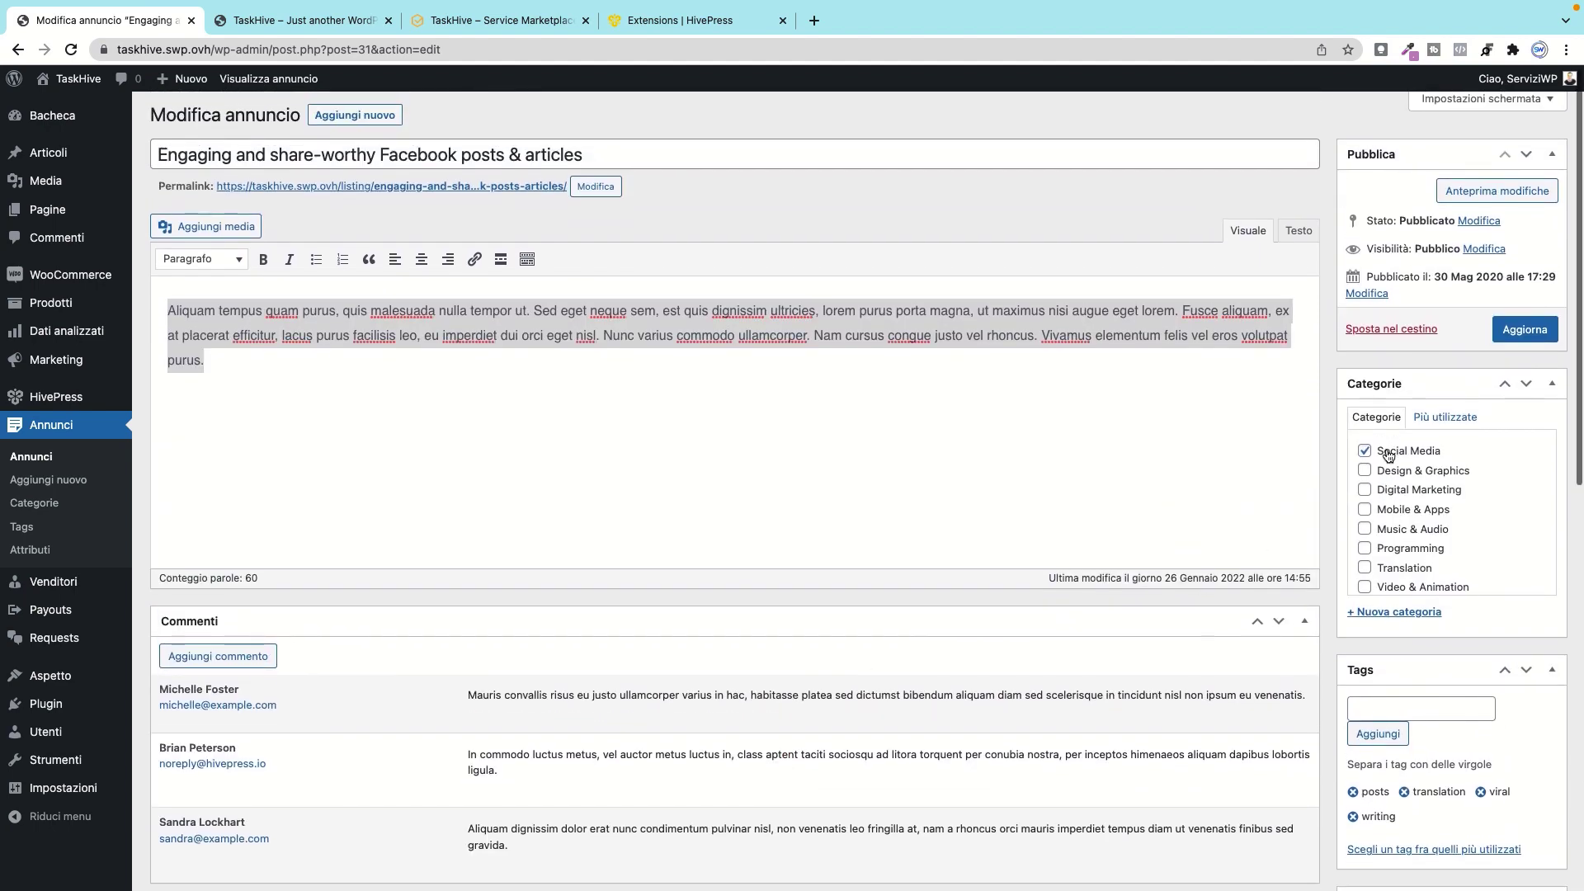
pyautogui.scroll(-1, 1377, 456)
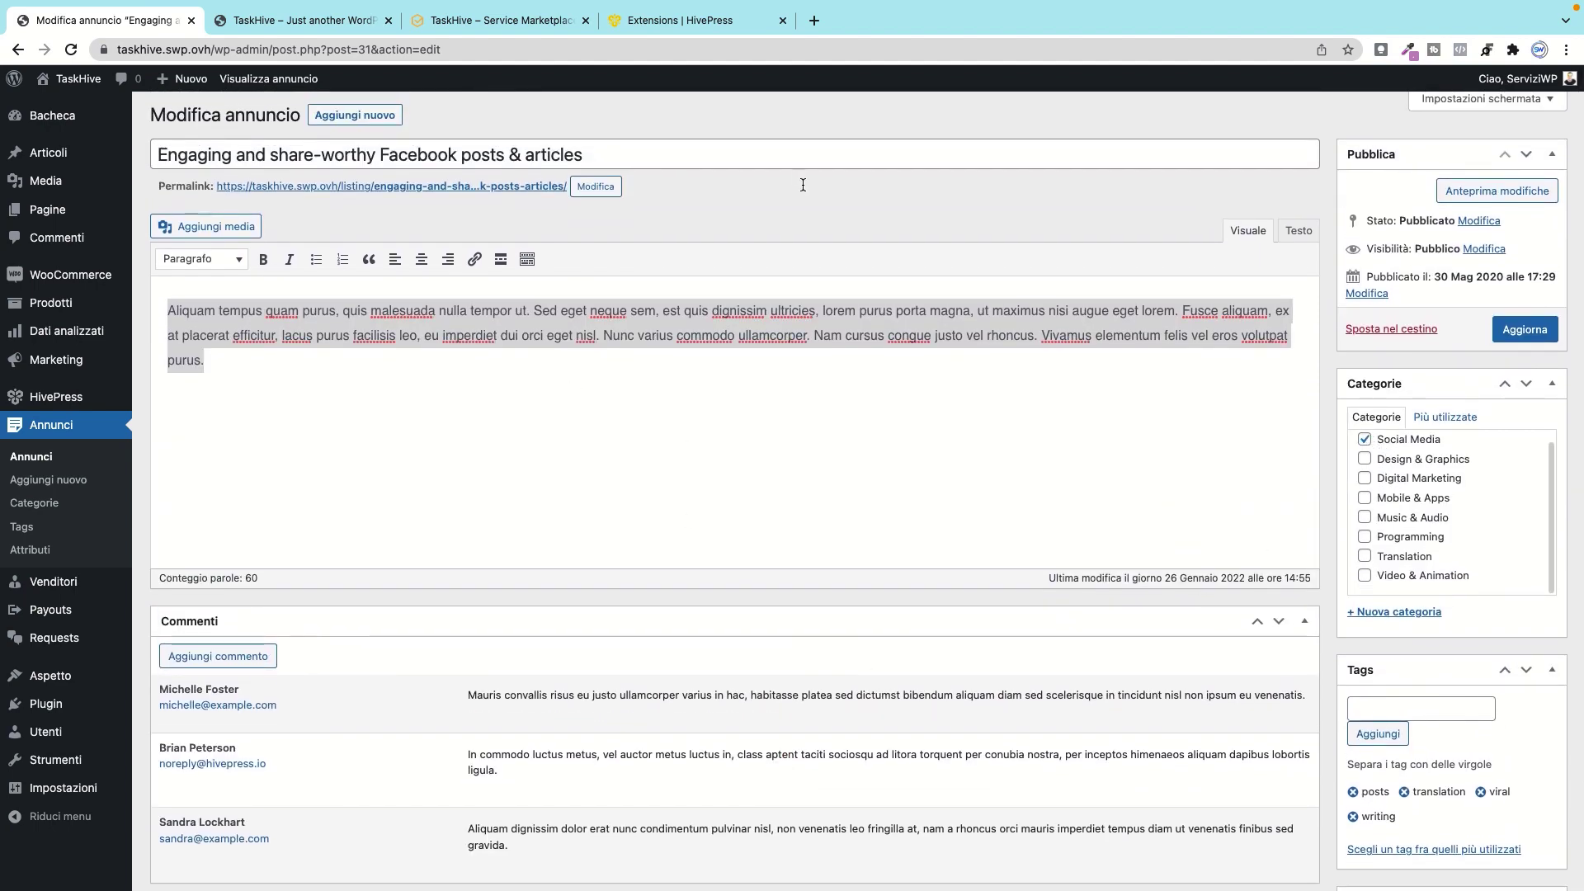
pyautogui.scroll(-3, 678, 500)
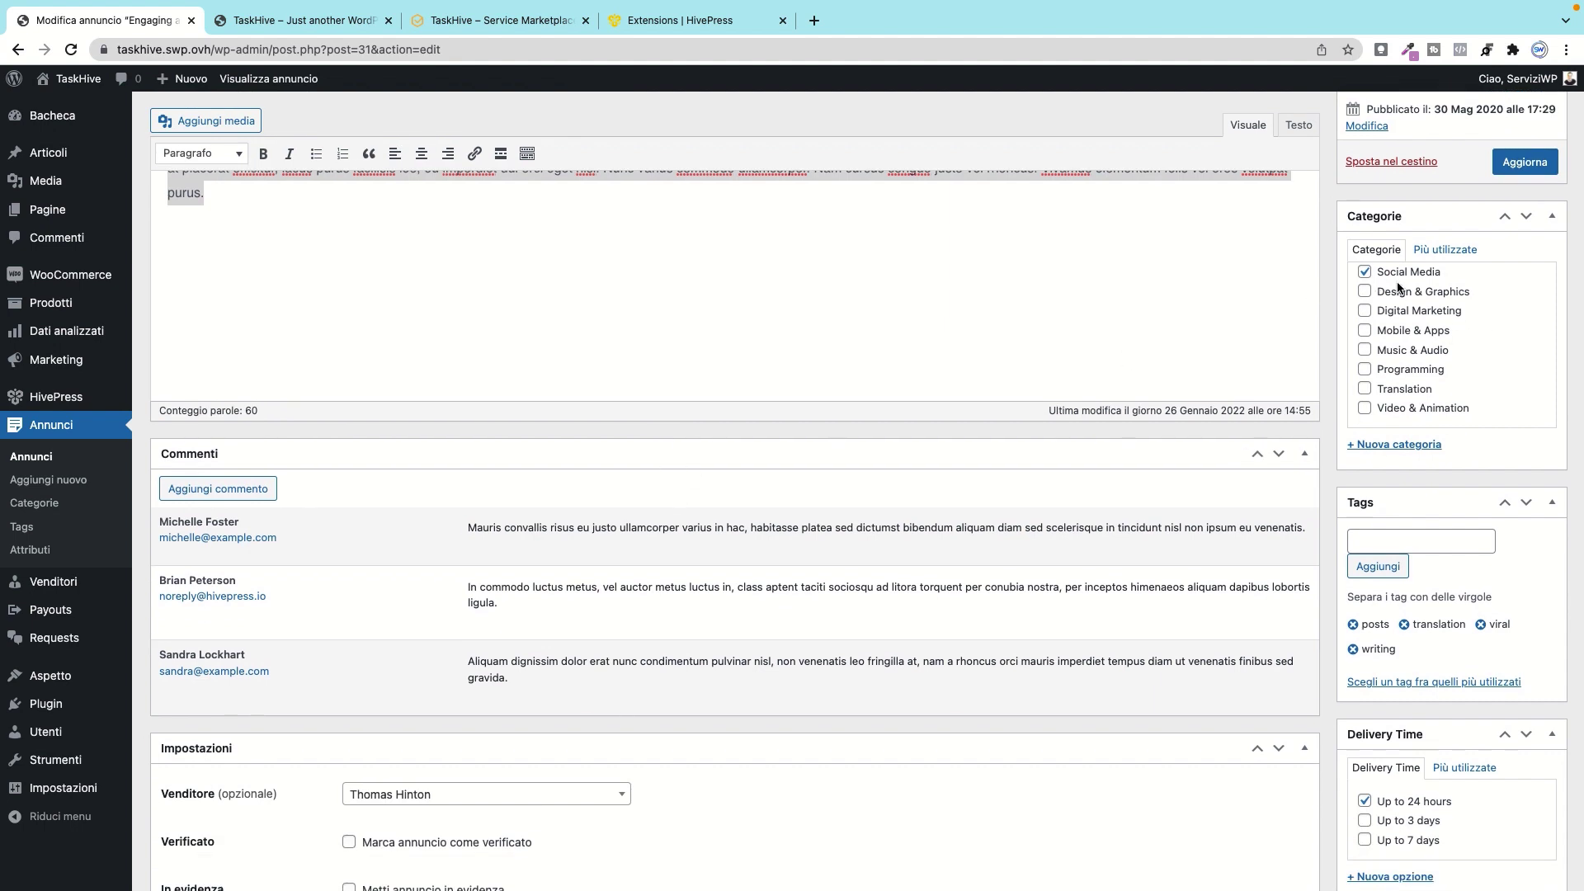
pyautogui.scroll(-2, 1363, 532)
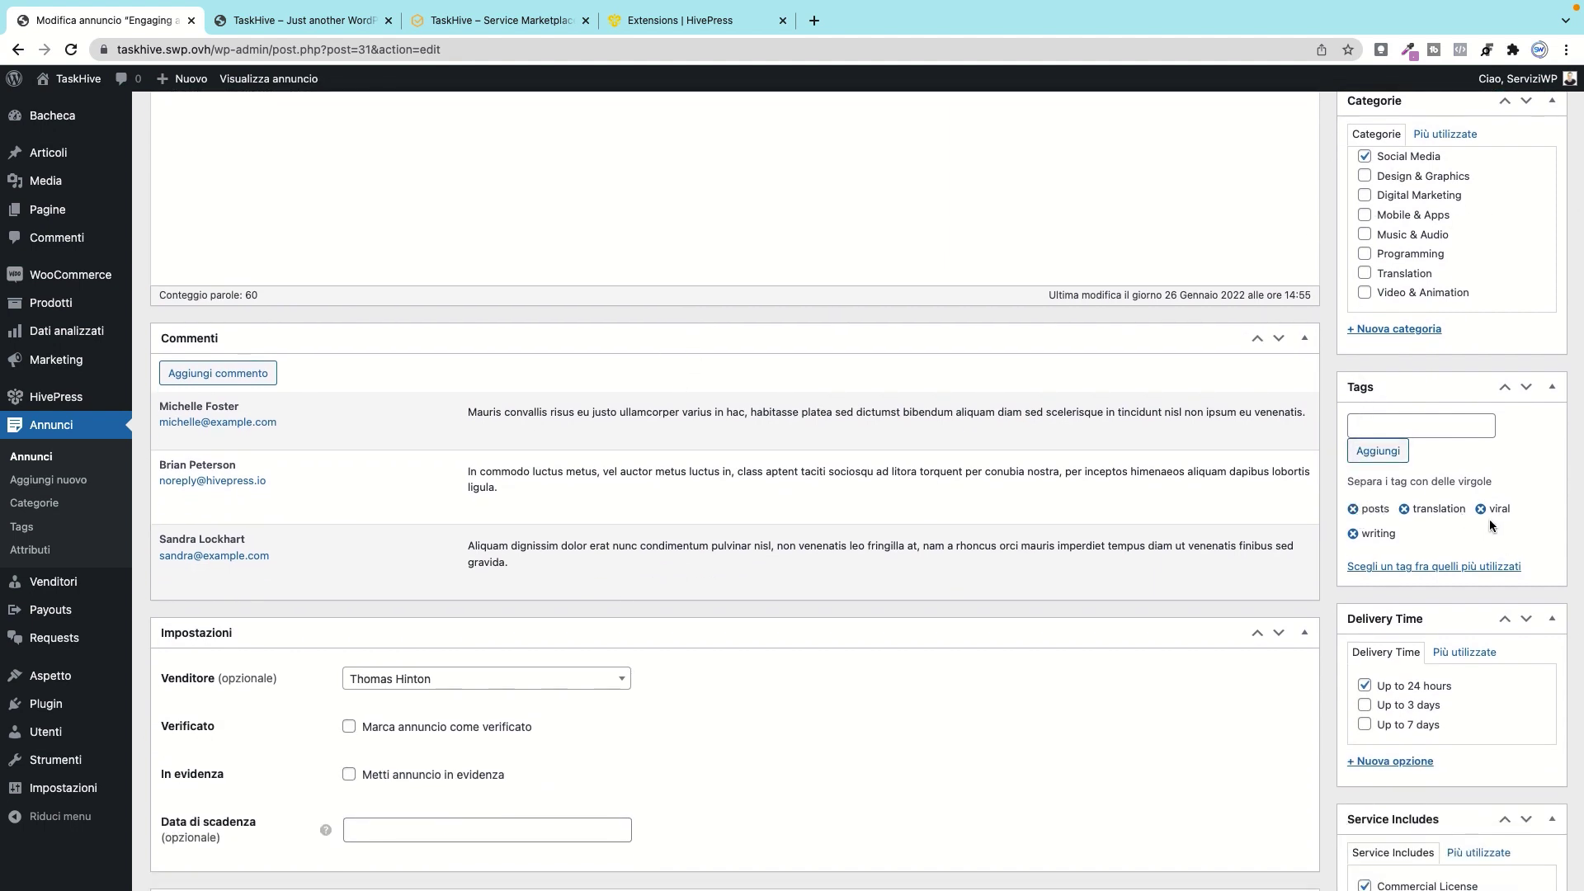
# Step: Open the Soundtrack & commercial jingles listing on the demo site and scroll through it
pyautogui.click(484, 21)
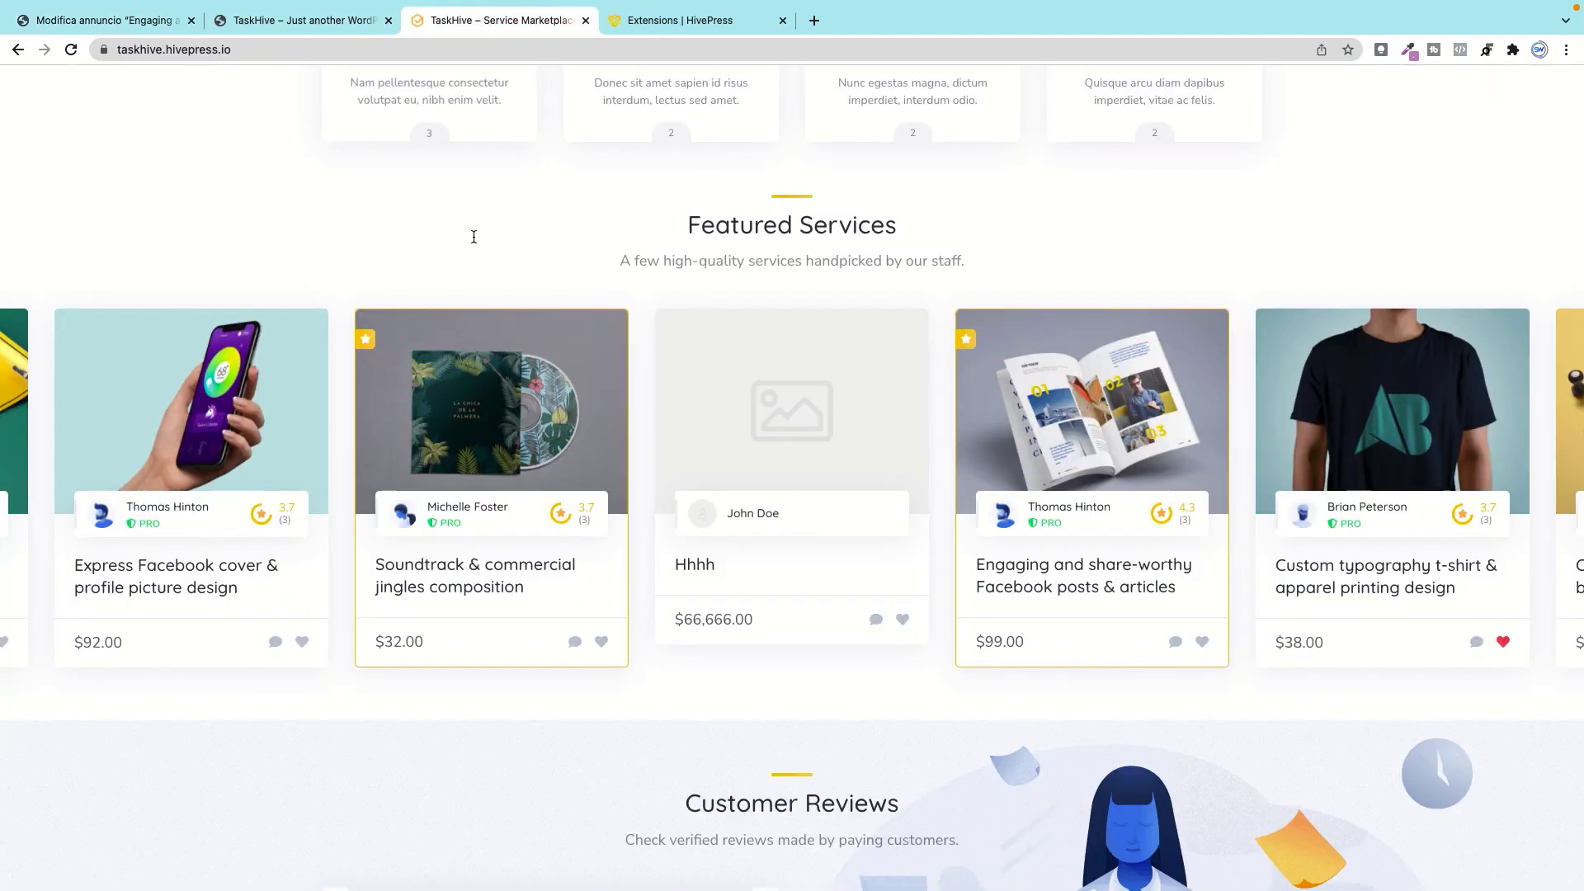
pyautogui.click(483, 417)
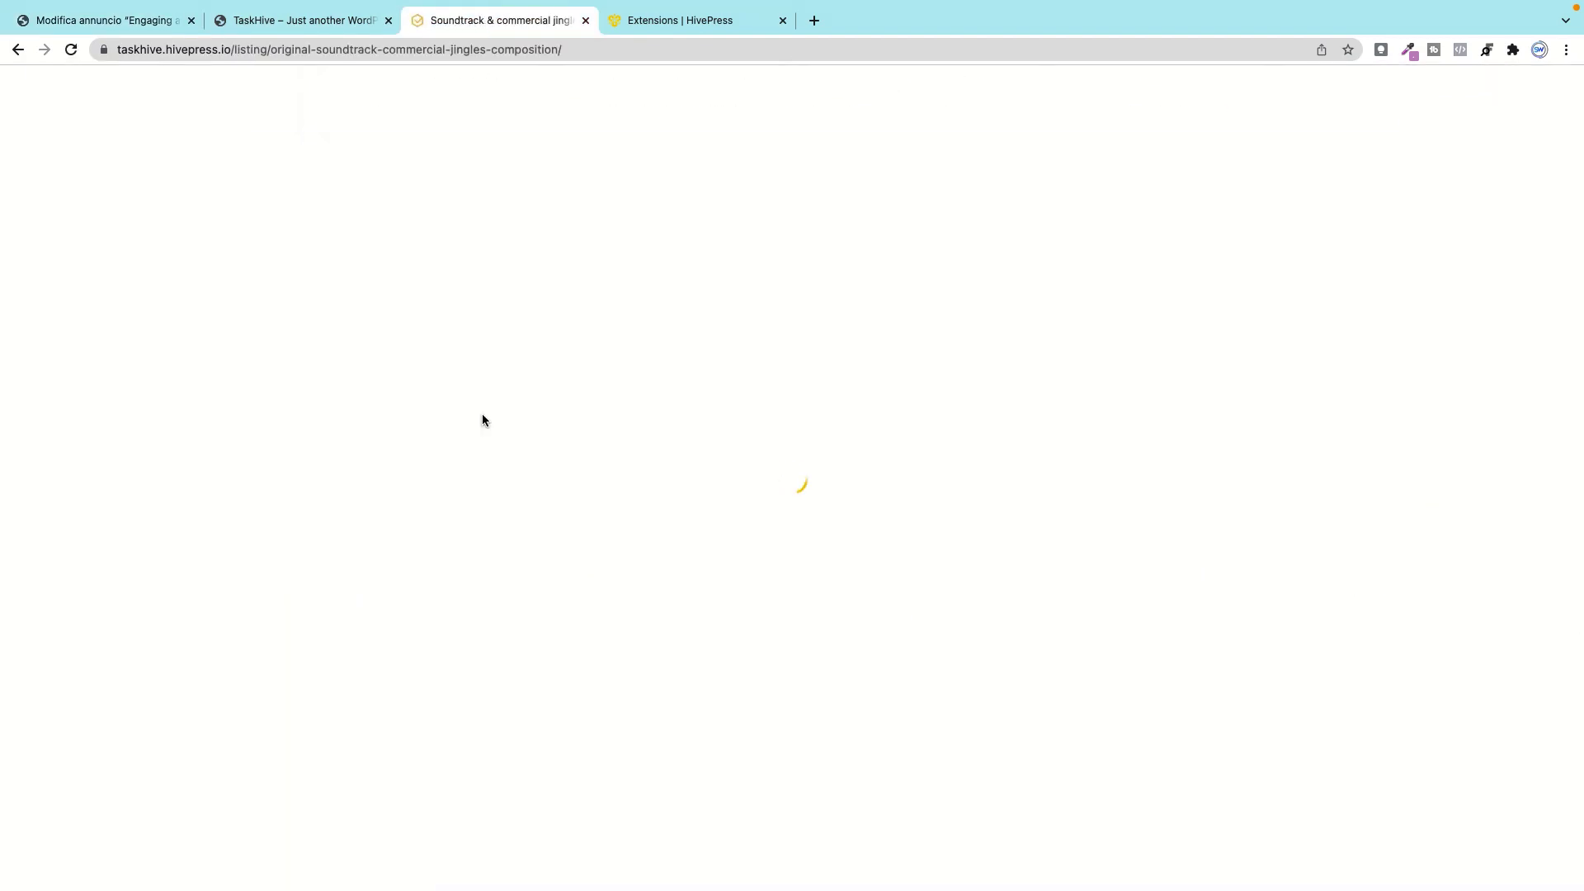
pyautogui.scroll(-4, 485, 418)
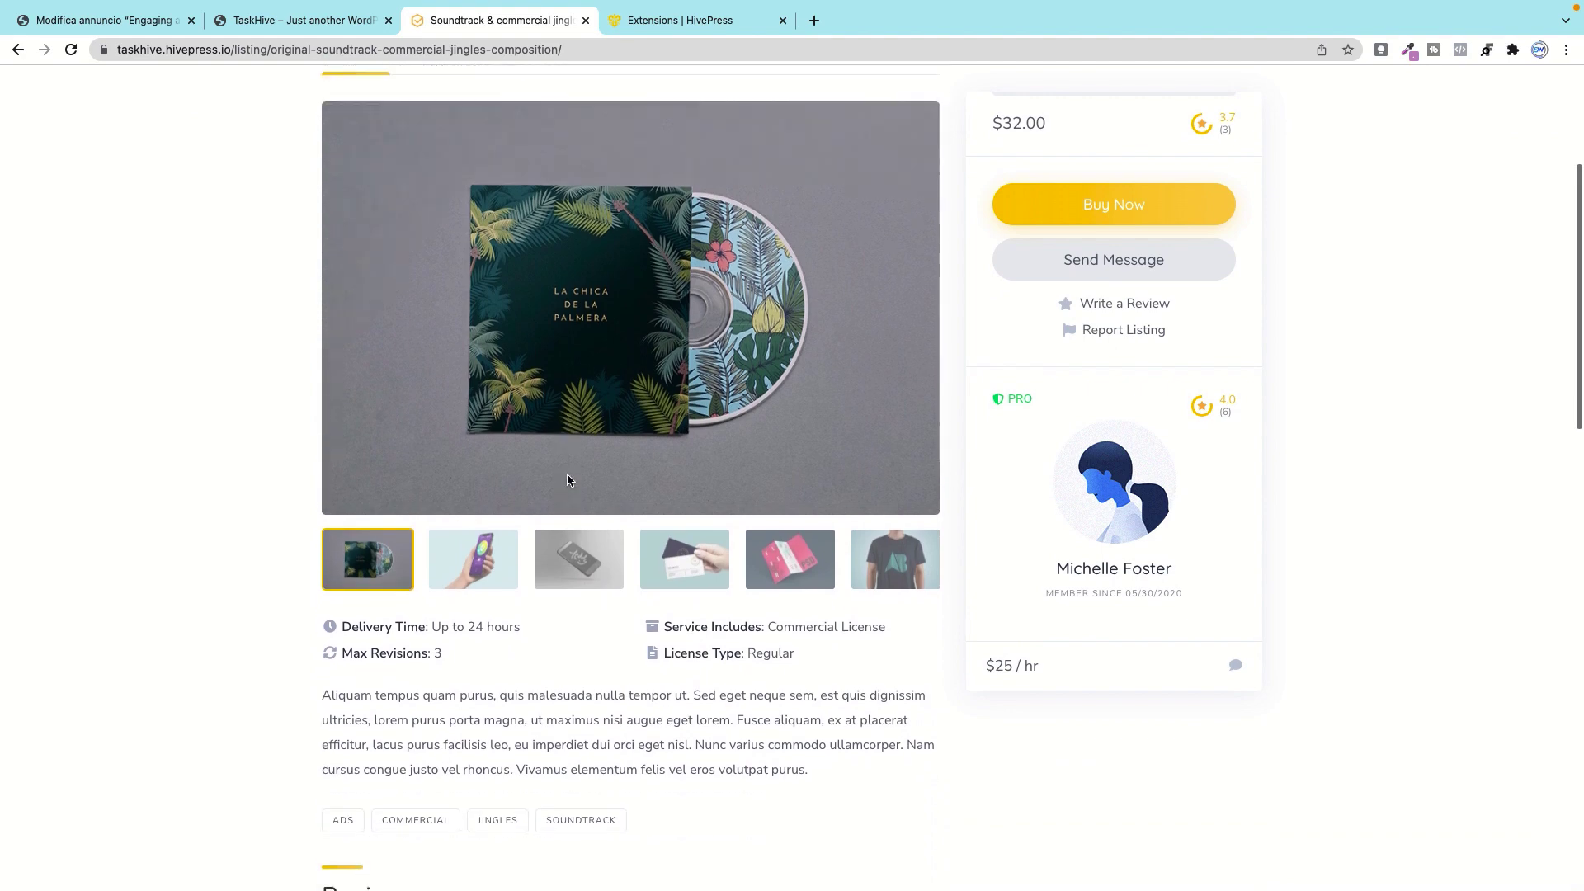
pyautogui.scroll(3, 567, 479)
pyautogui.scroll(-2, 567, 479)
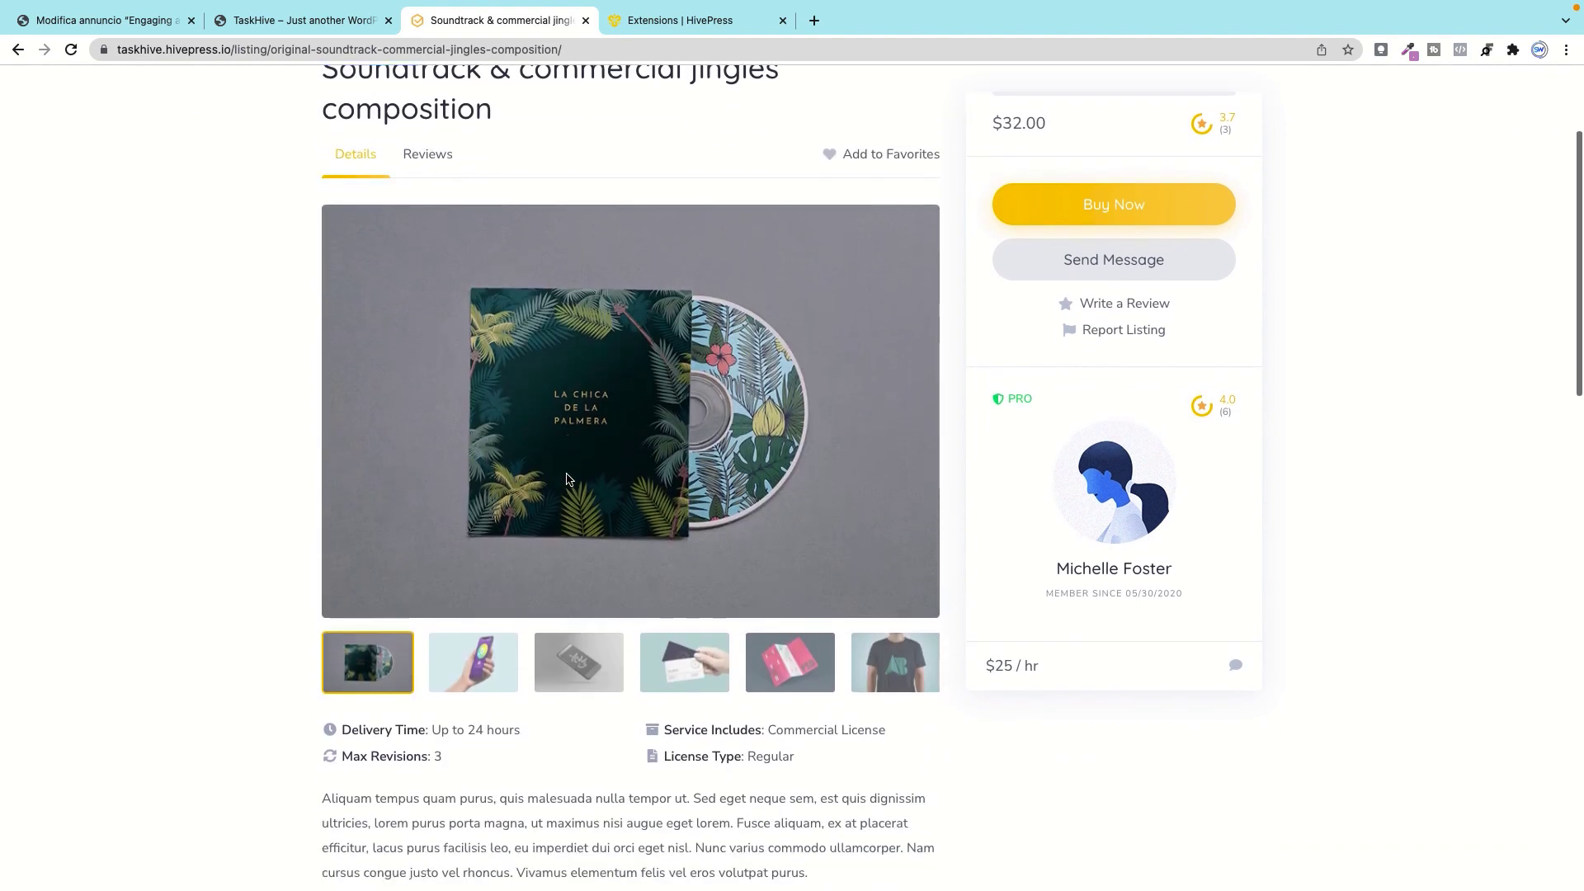
pyautogui.scroll(3, 567, 479)
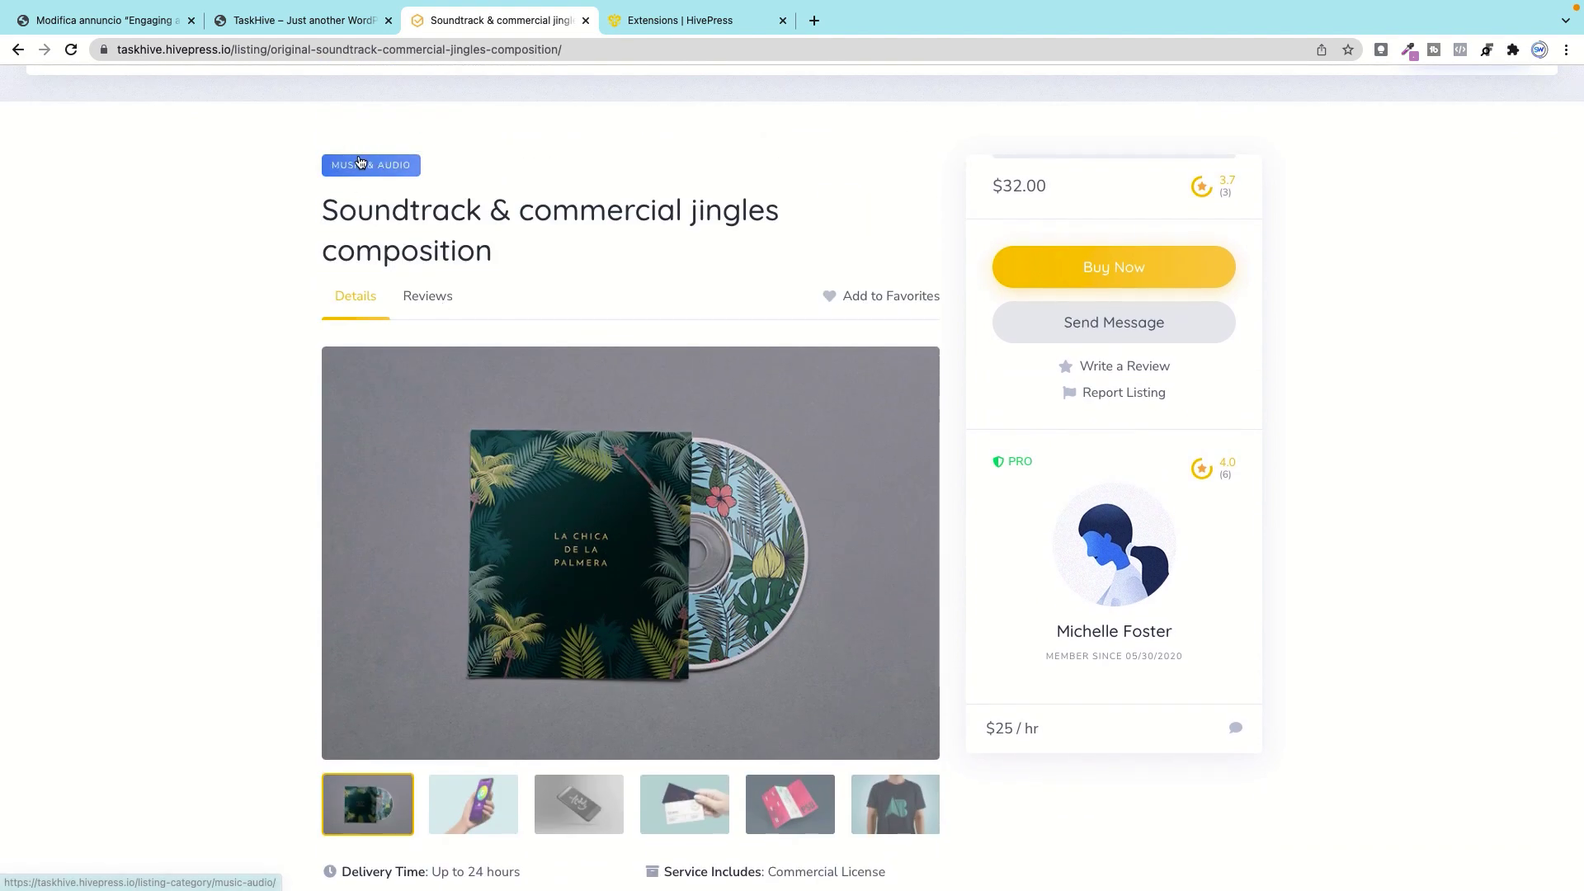
pyautogui.scroll(-1, 544, 438)
pyautogui.scroll(-3, 538, 444)
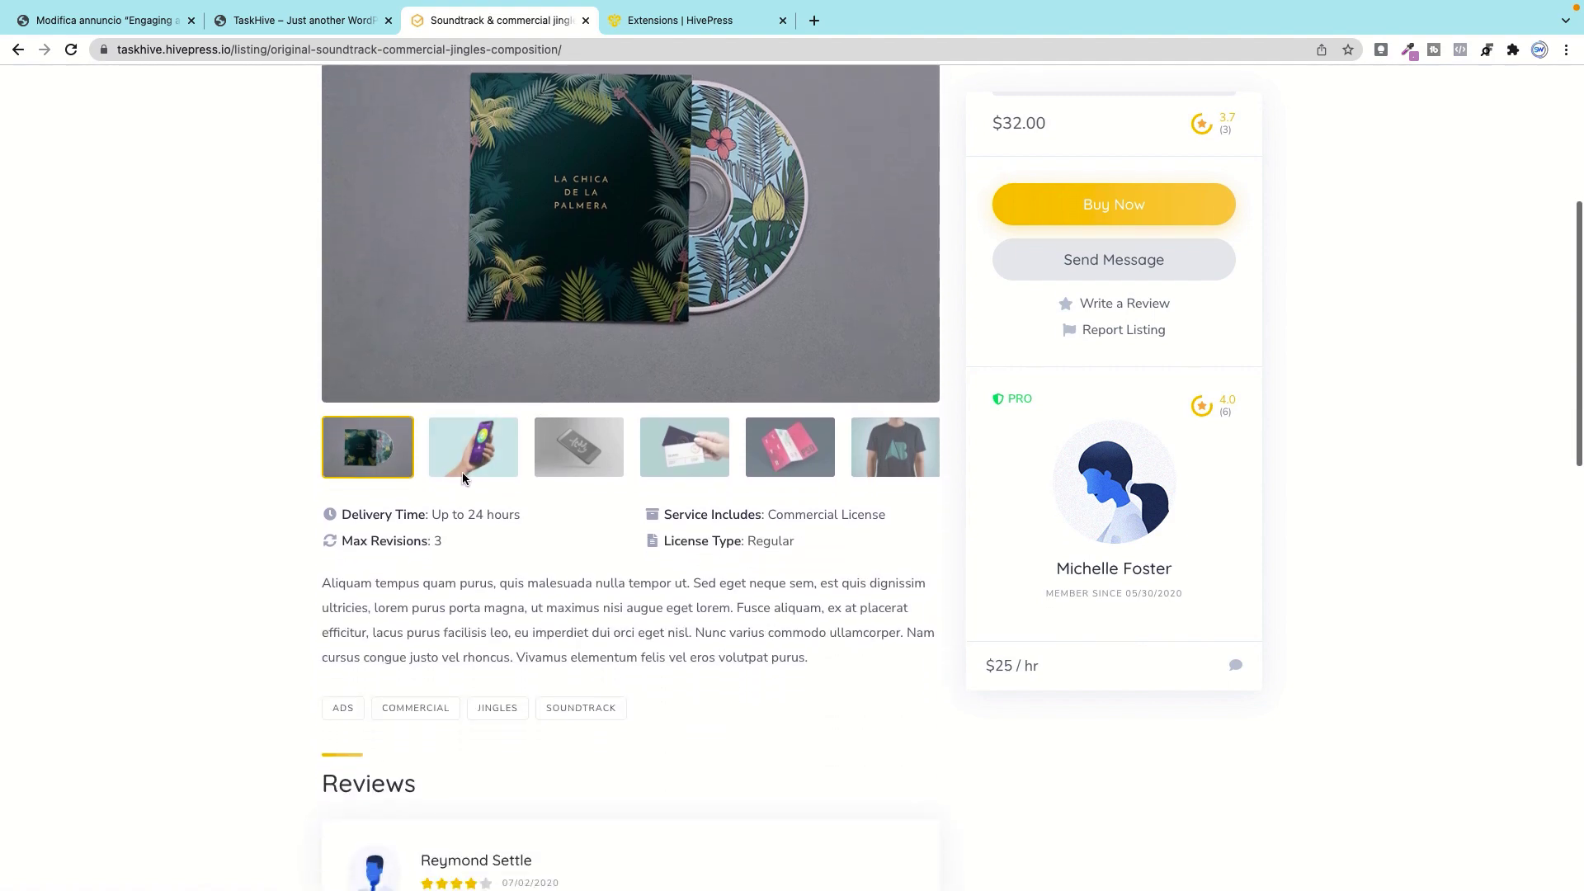
# Step: Select its Delivery Time to License Type attributes and check the reviews
pyautogui.click(351, 509)
pyautogui.moveTo(352, 509); pyautogui.dragTo(849, 545)
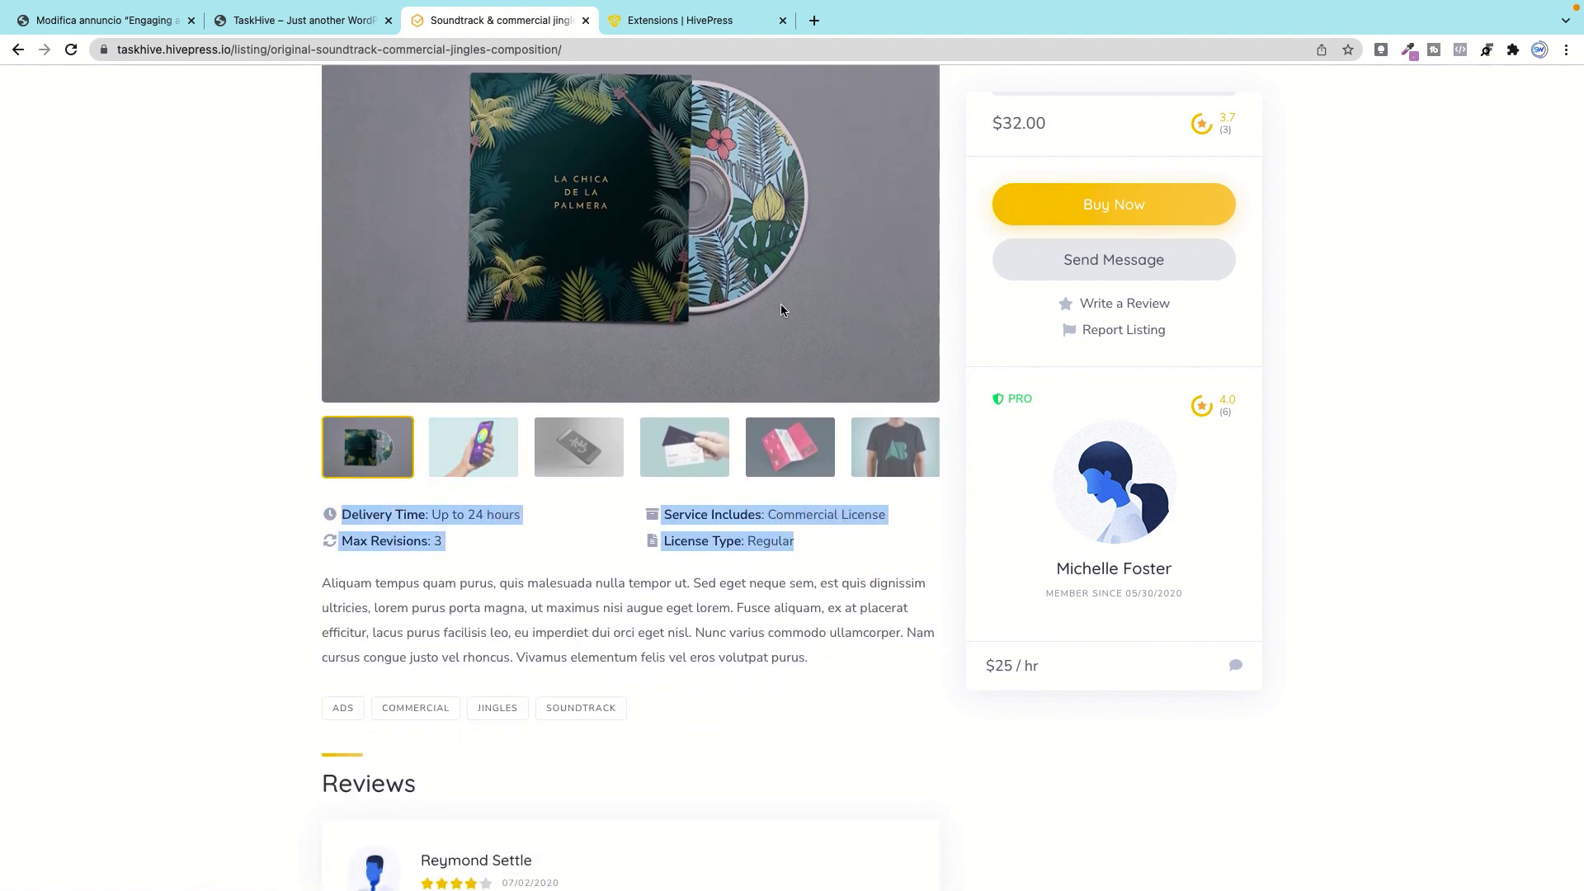
pyautogui.scroll(-3, 742, 349)
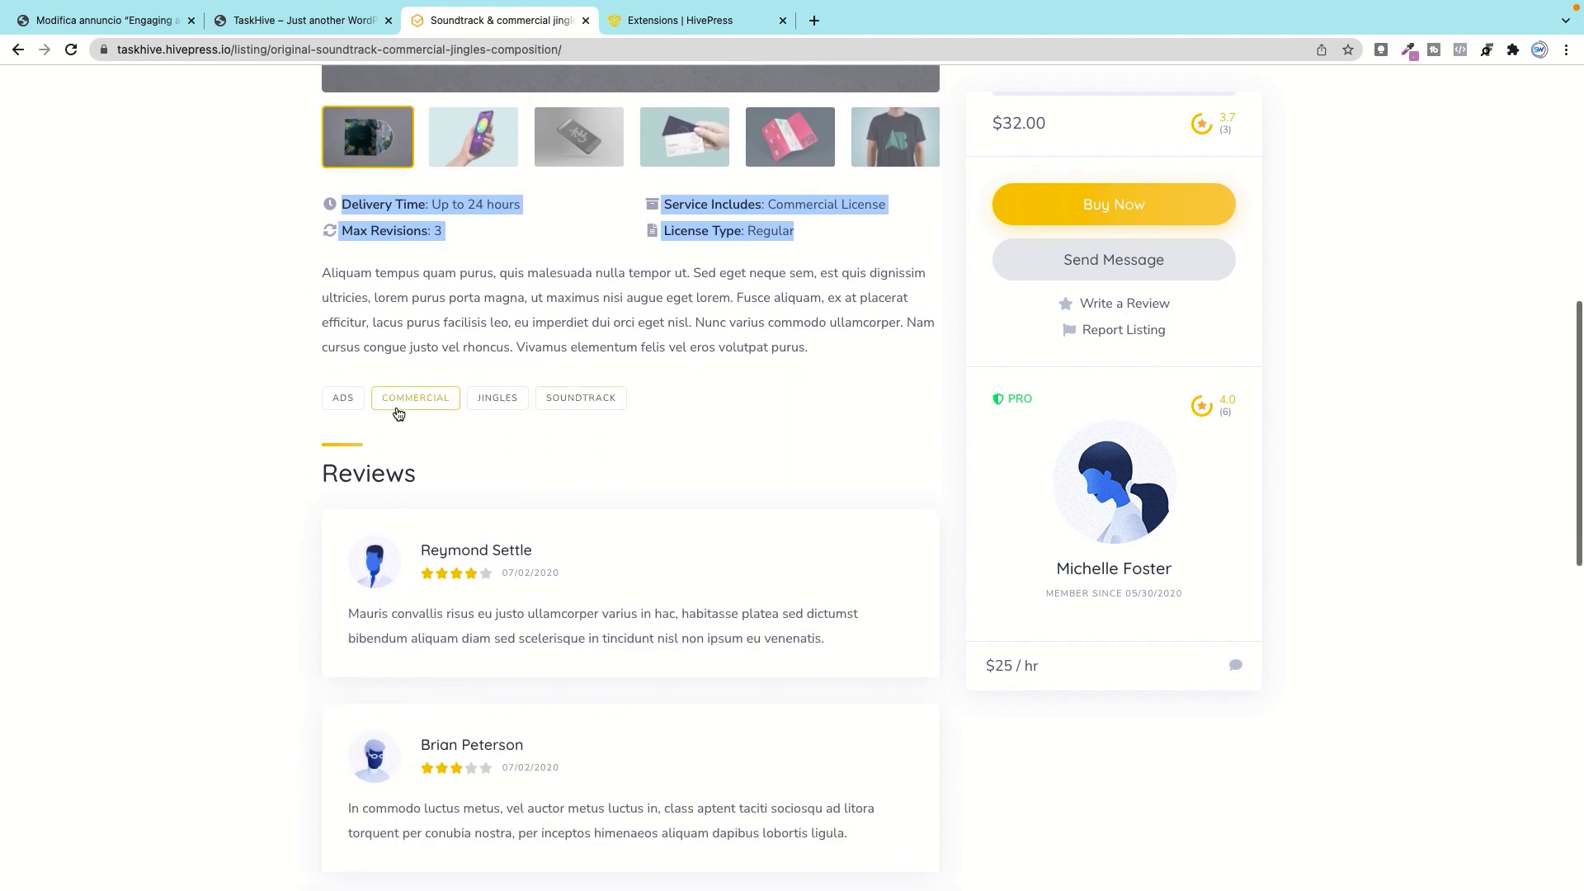
pyautogui.scroll(-3, 595, 416)
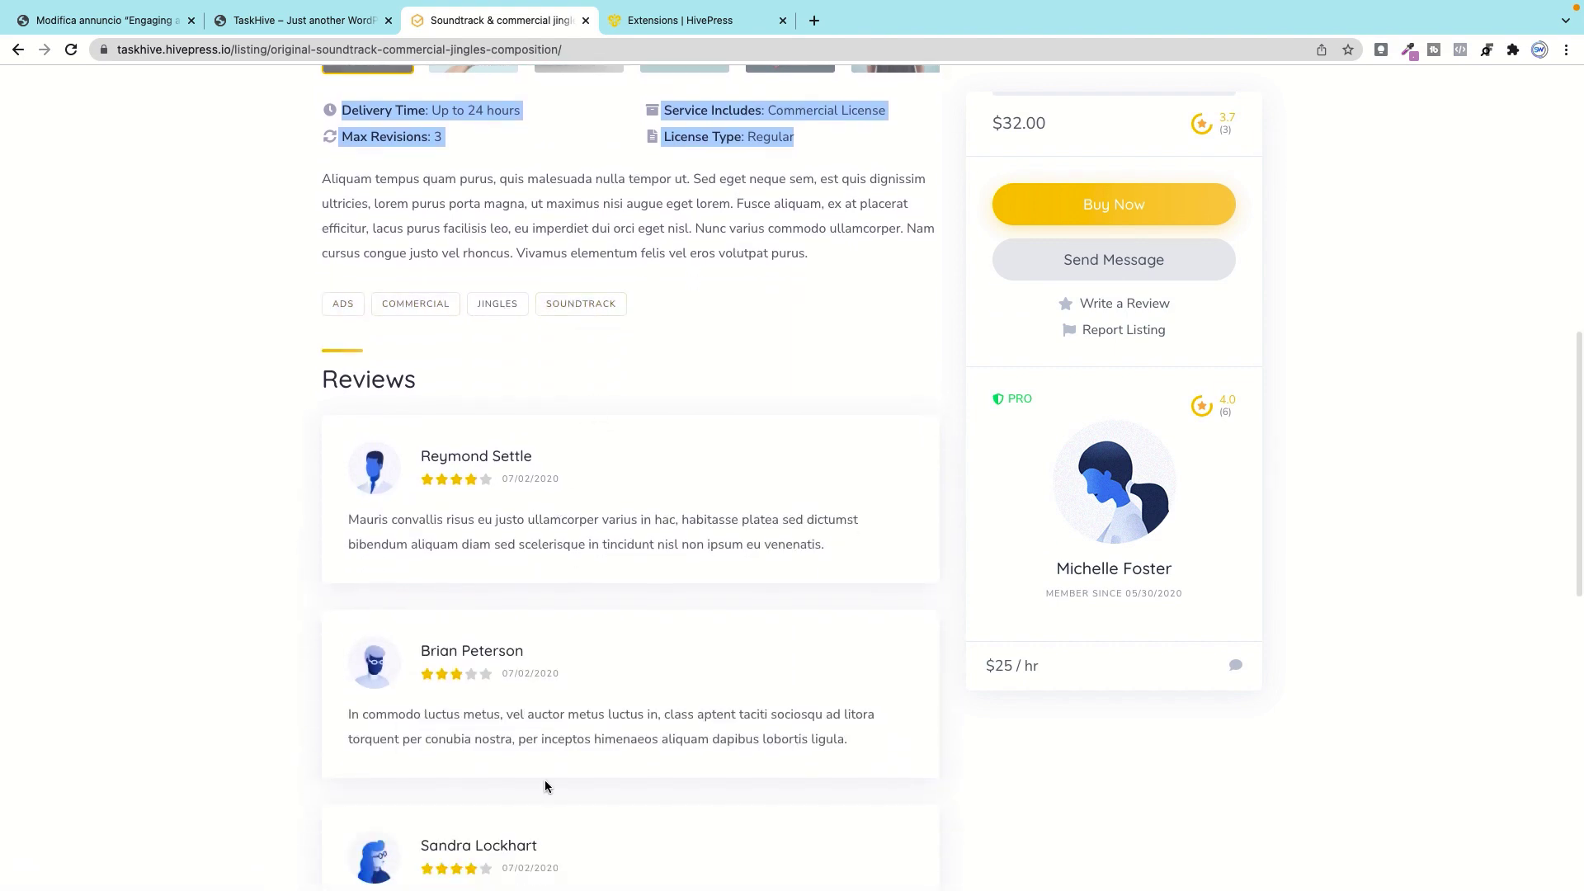
pyautogui.scroll(5, 618, 615)
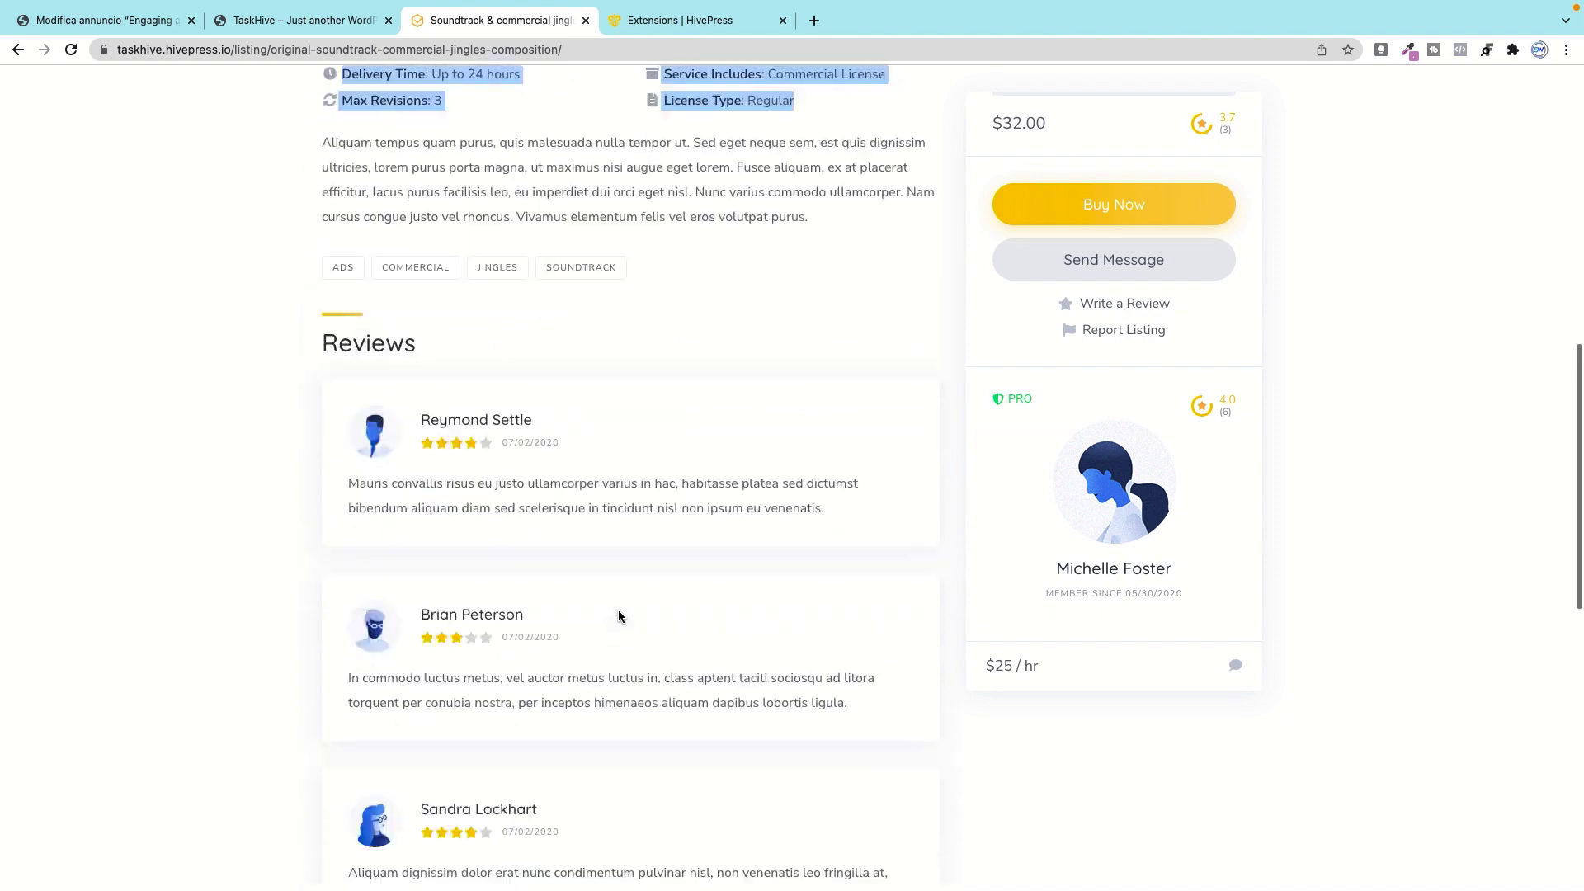
pyautogui.scroll(8, 619, 617)
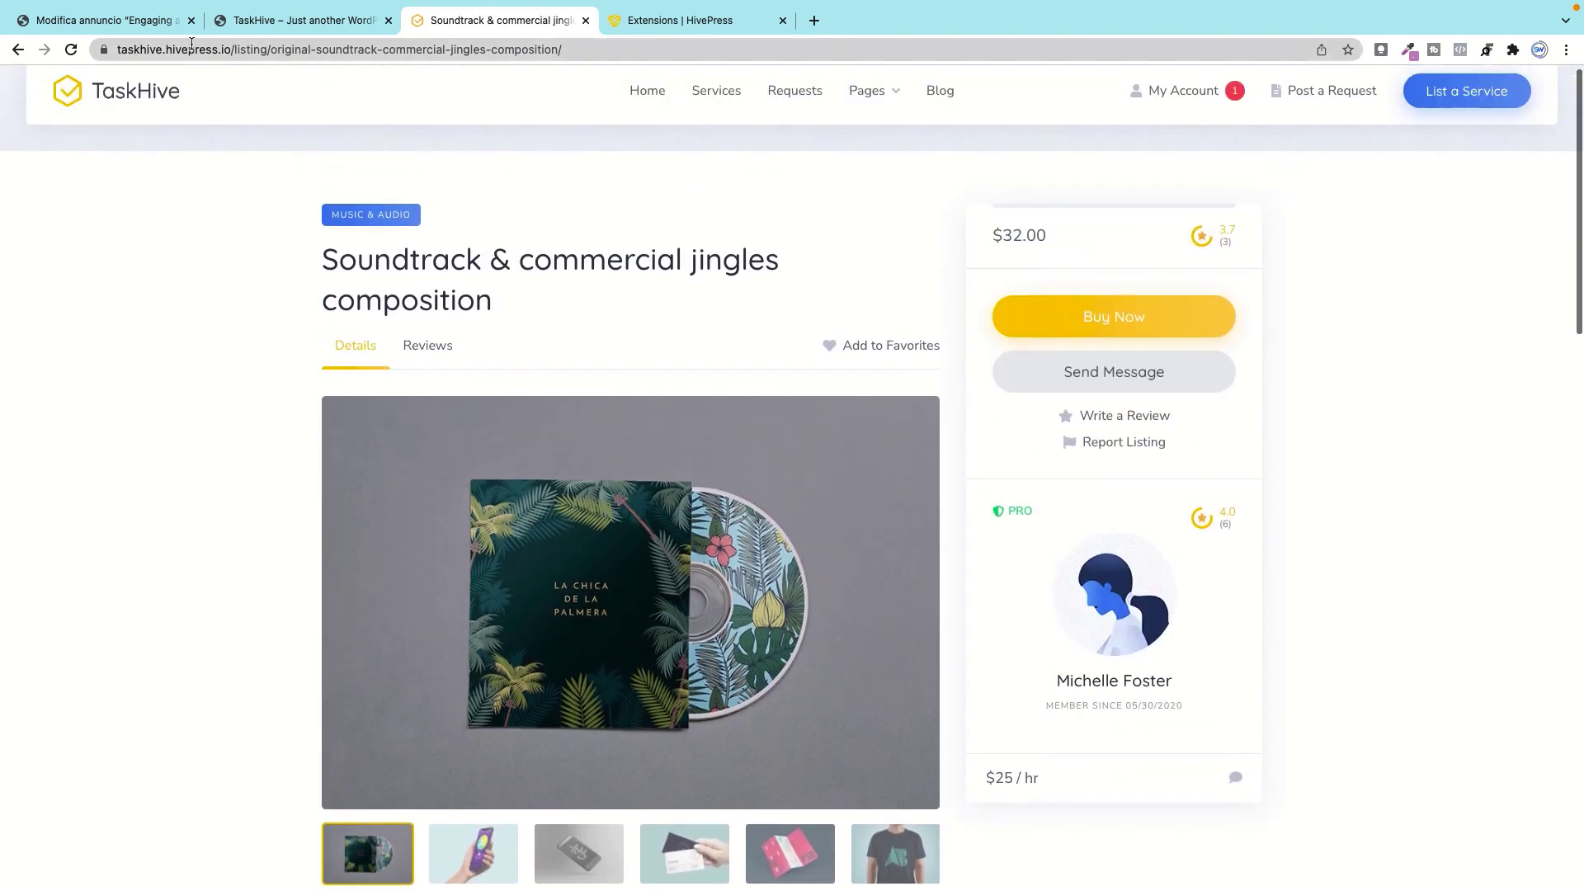
pyautogui.click(137, 23)
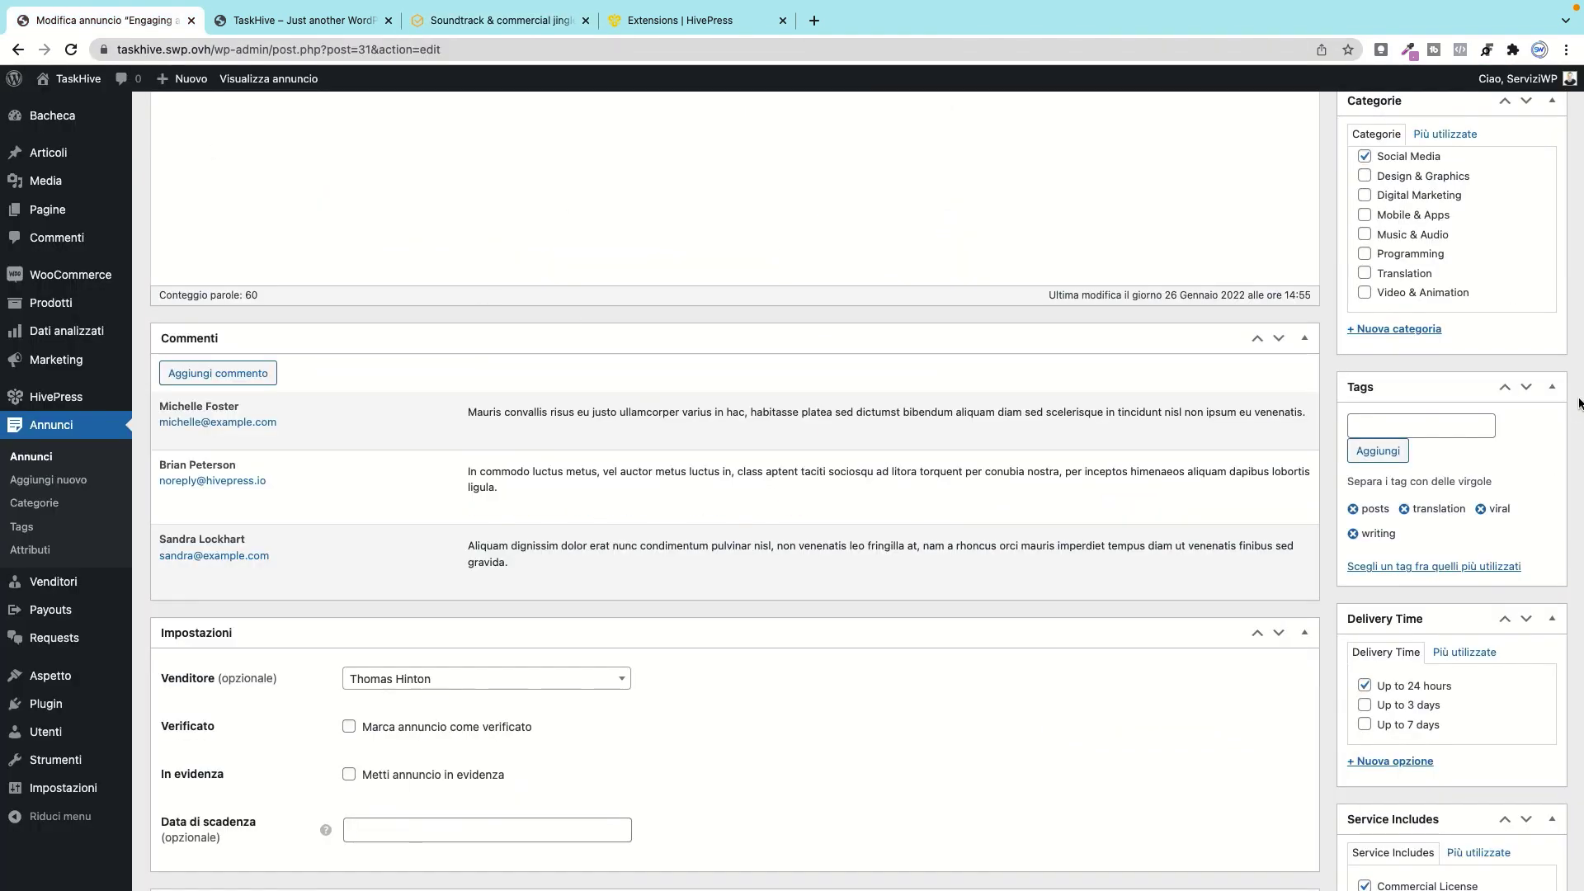
# Step: Look over the Soundtrack & commercial jingles listing page, then return to the Facebook posts listing editor
pyautogui.scroll(1, 1447, 198)
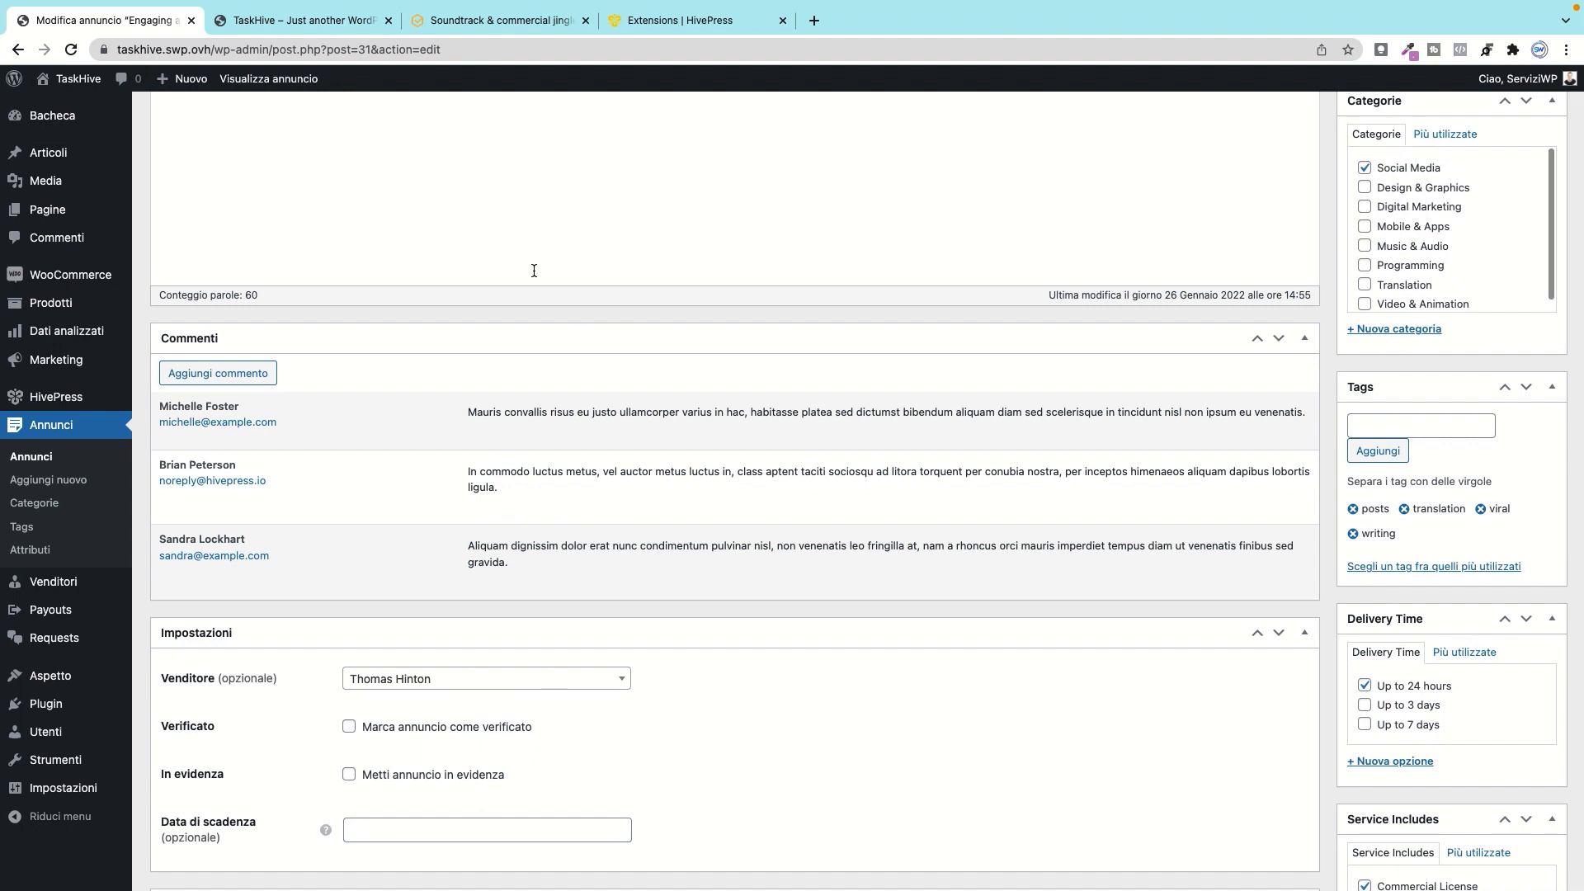
pyautogui.scroll(1, 1472, 171)
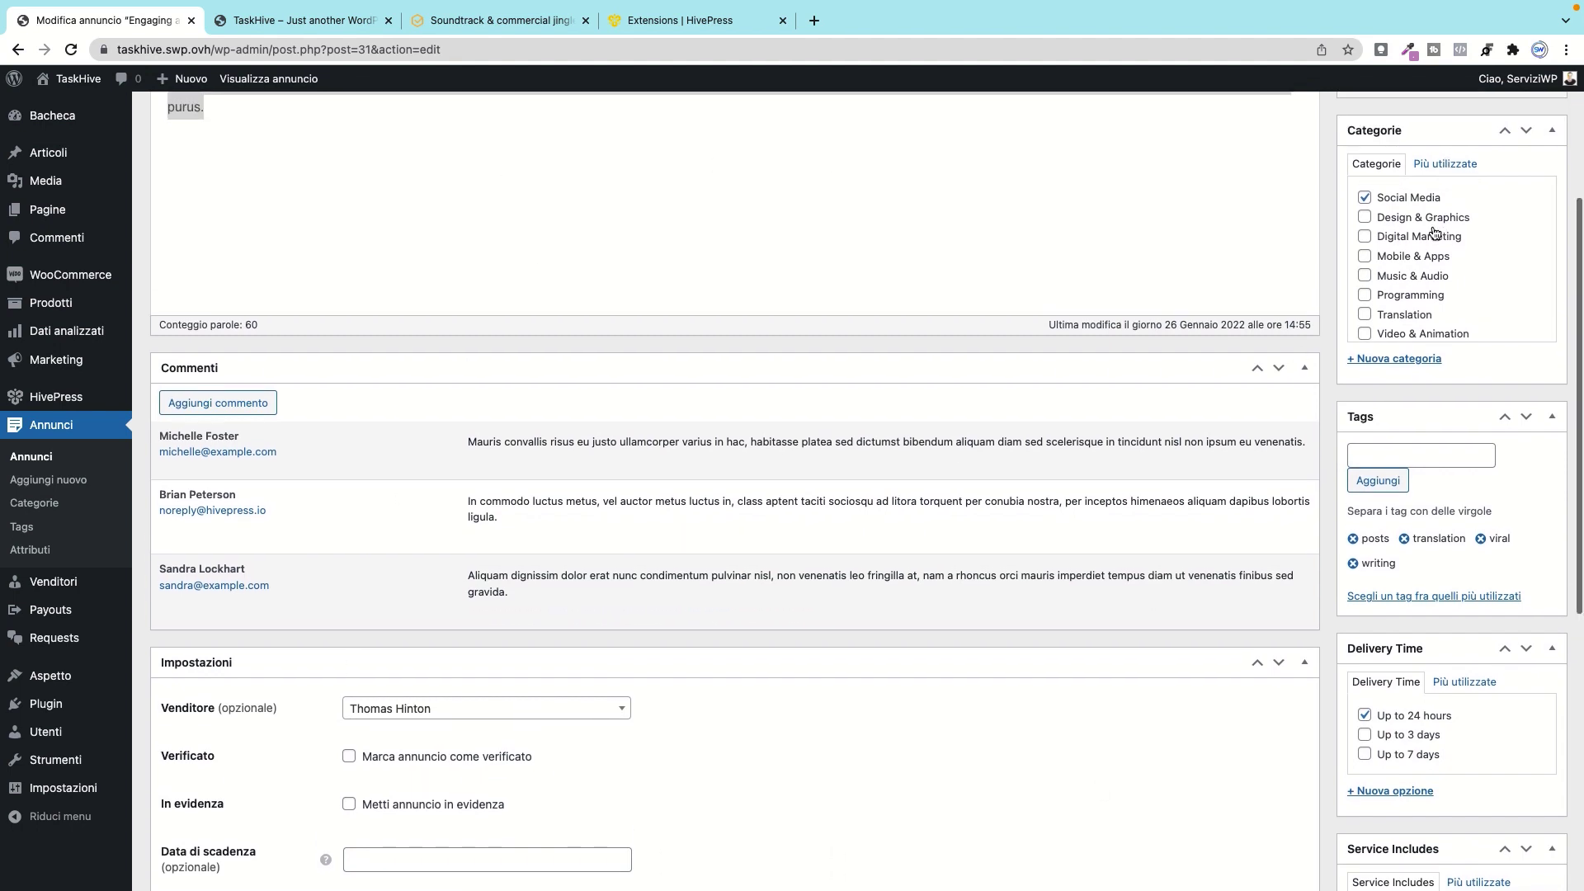
pyautogui.scroll(-1, 1433, 323)
pyautogui.scroll(-5, 1433, 324)
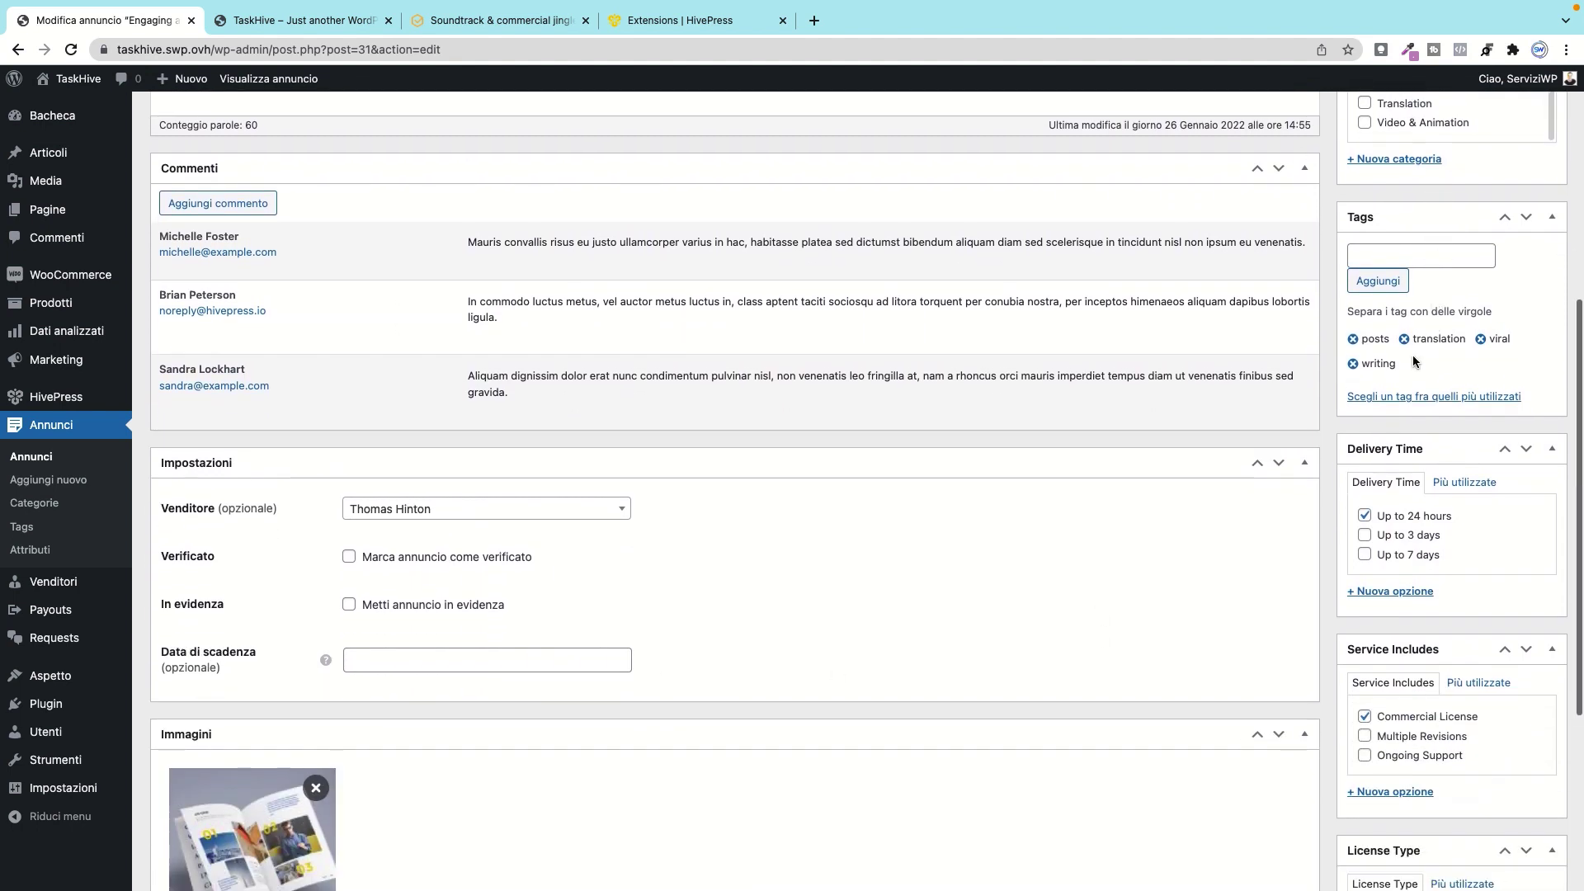
pyautogui.click(419, 21)
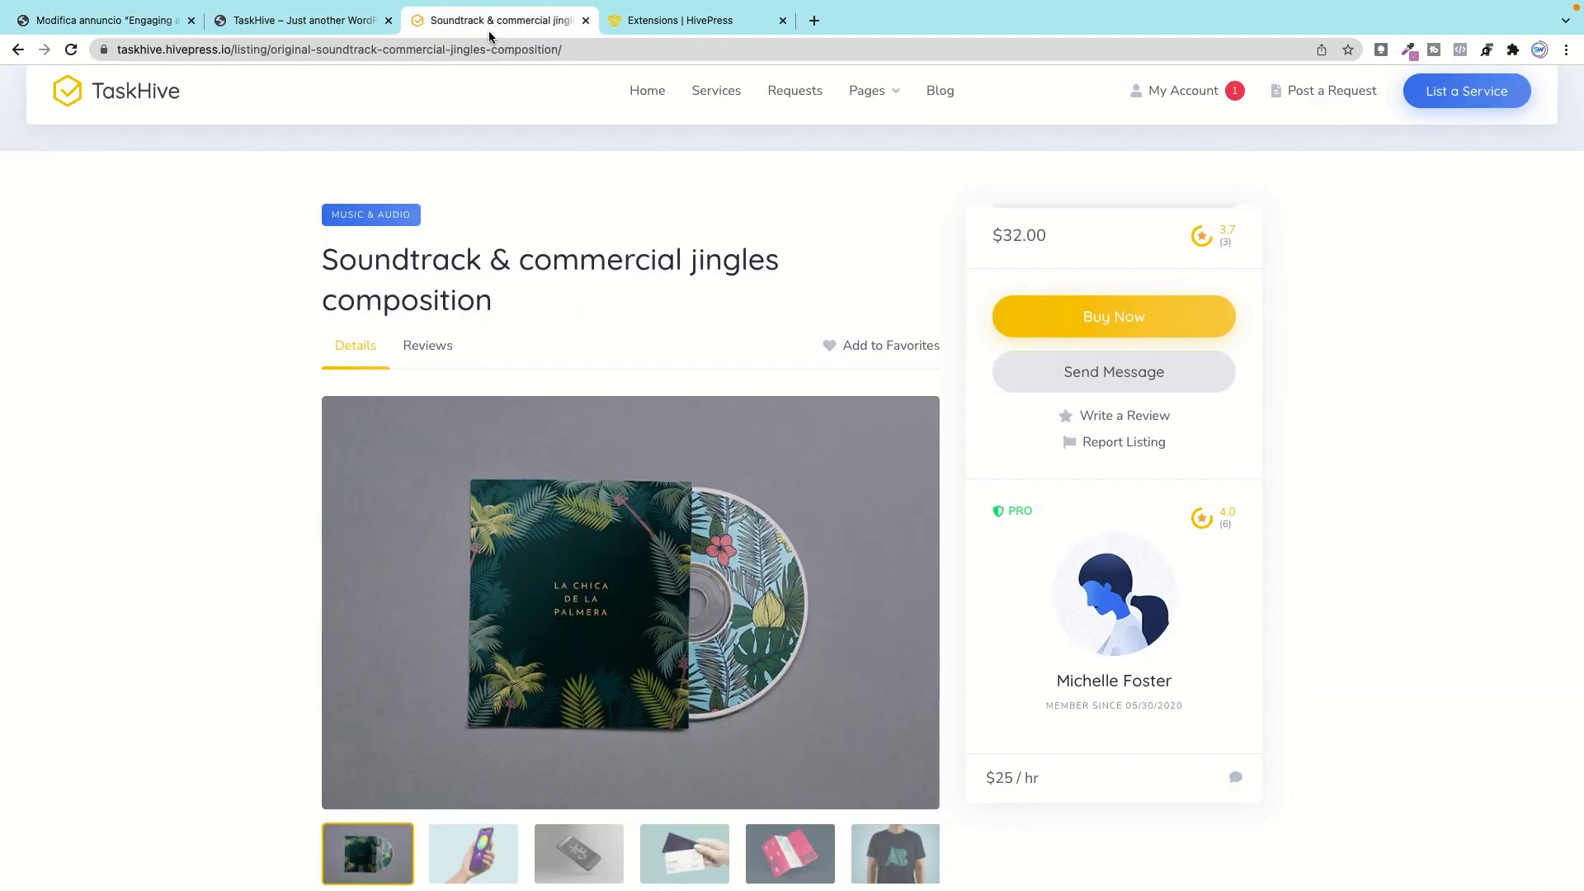
pyautogui.scroll(-8, 596, 328)
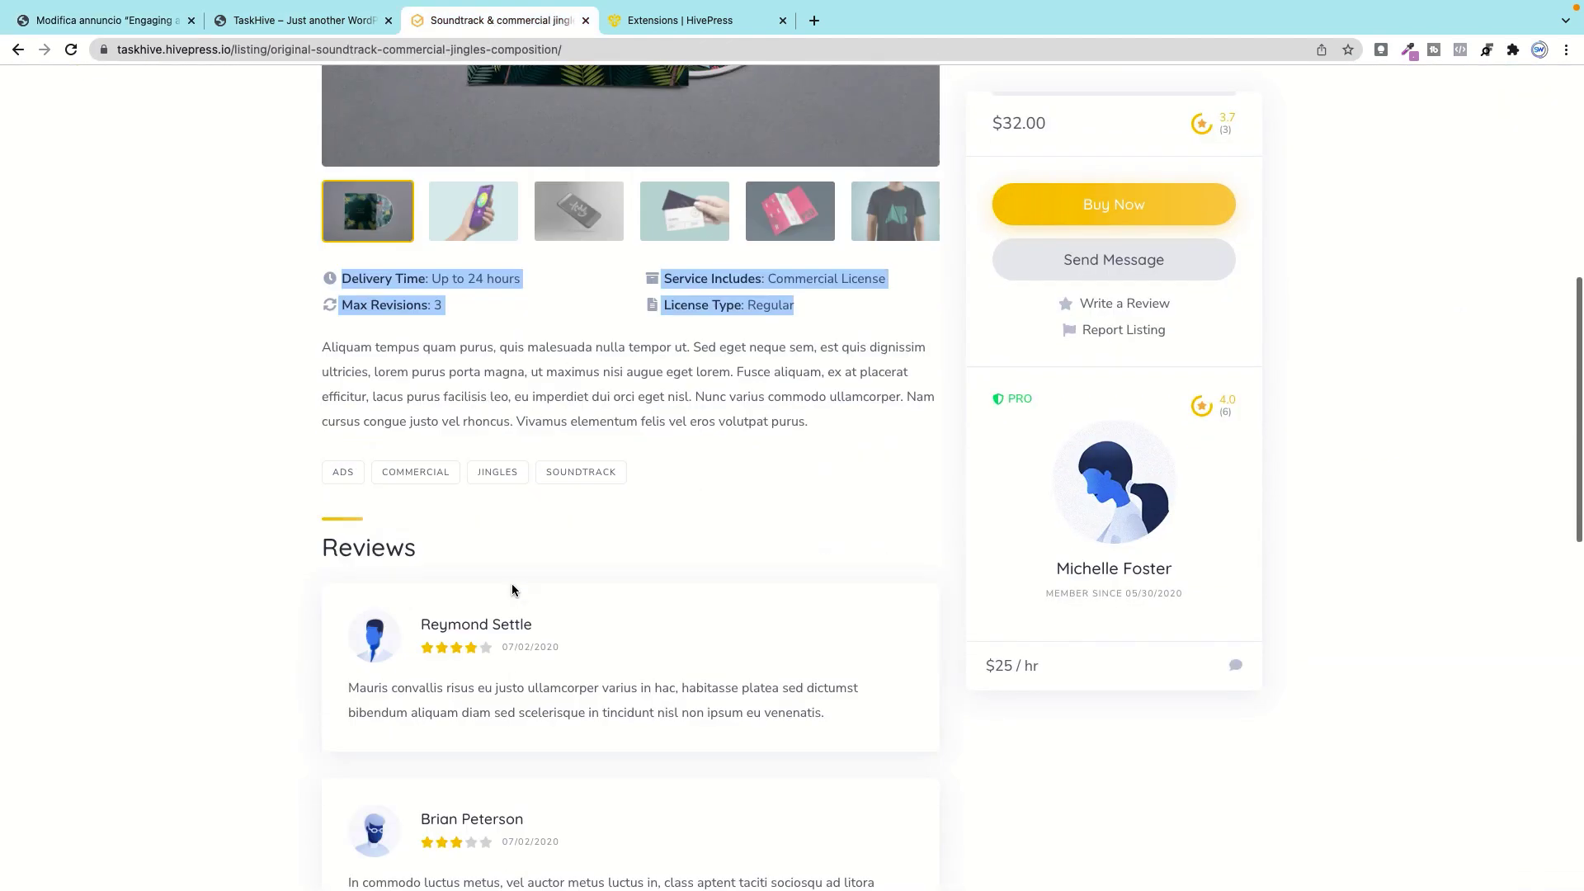
pyautogui.click(149, 20)
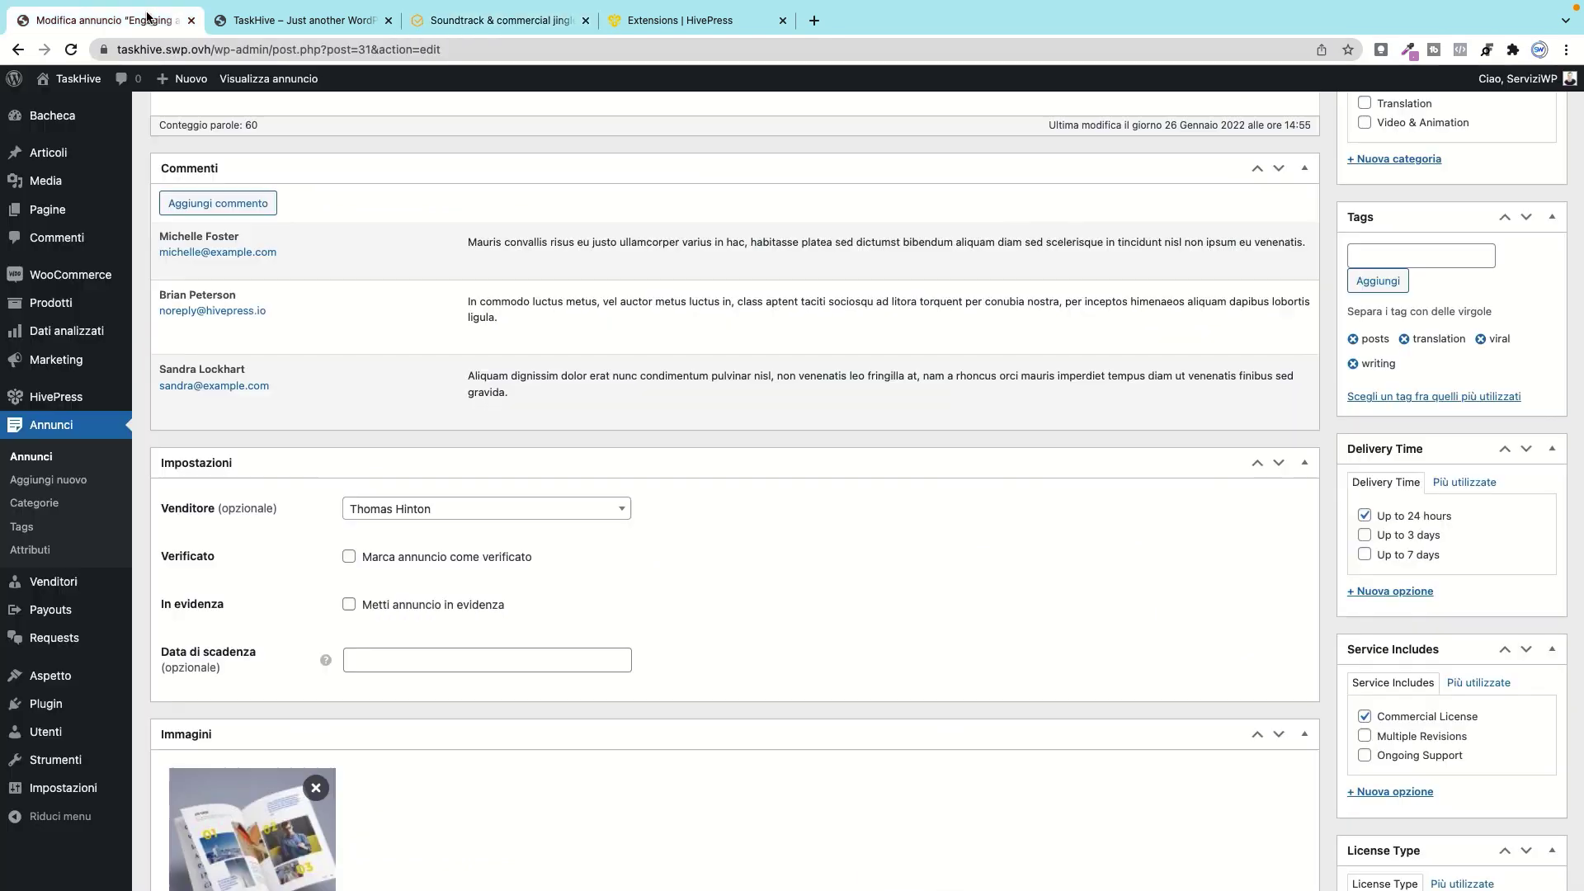
# Step: Confirm Attributi show Price 100 and Max Revisions 3, then save the listing with Aggiorna
pyautogui.scroll(-2, 1197, 404)
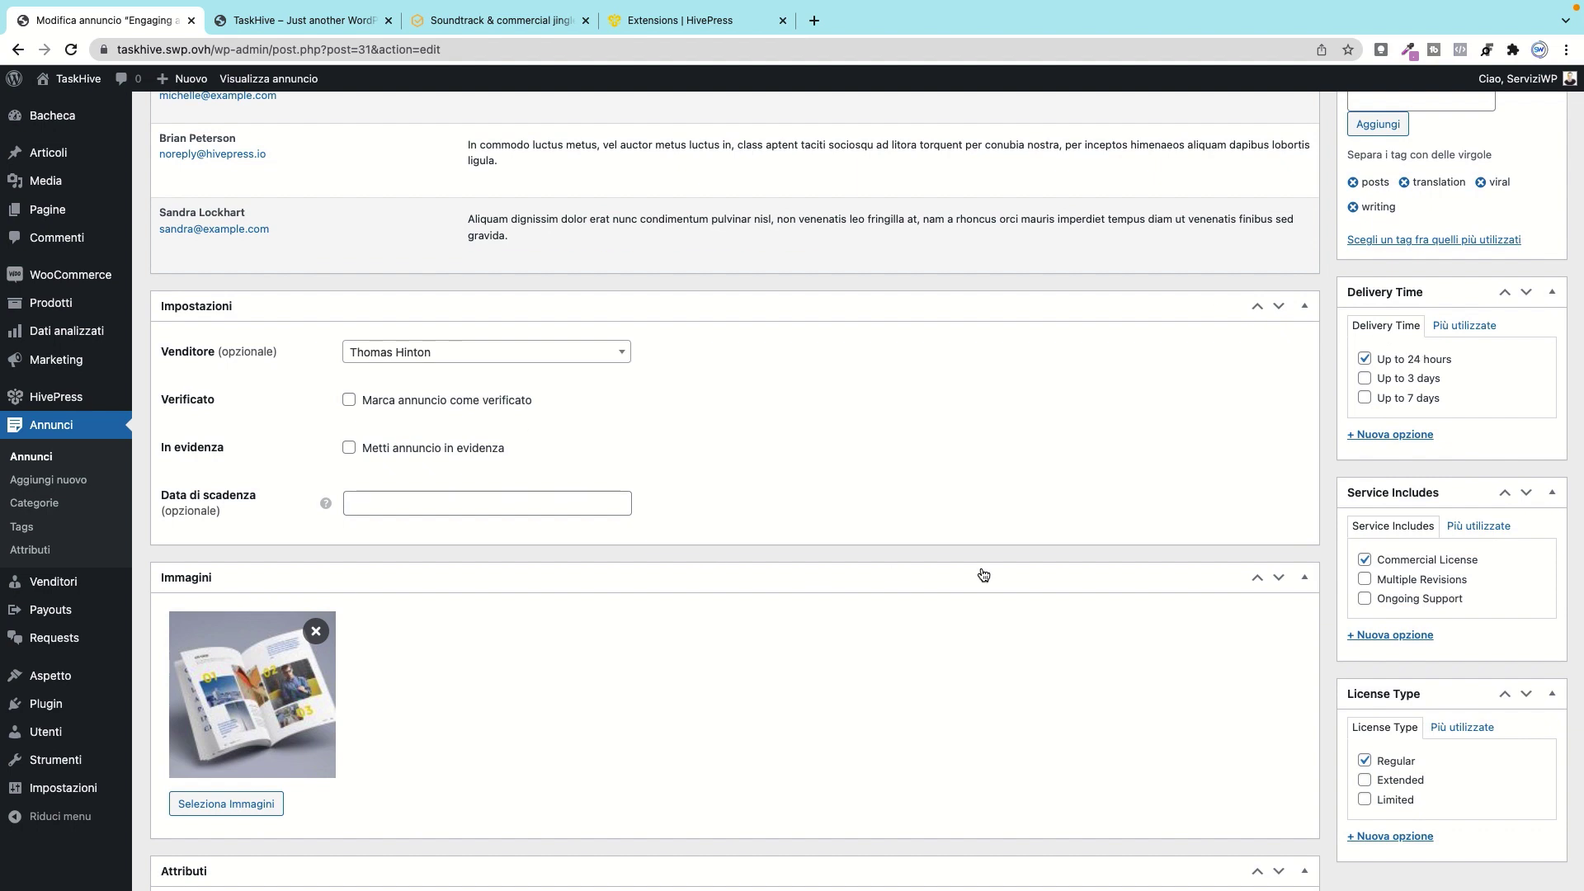
pyautogui.scroll(-2, 1419, 478)
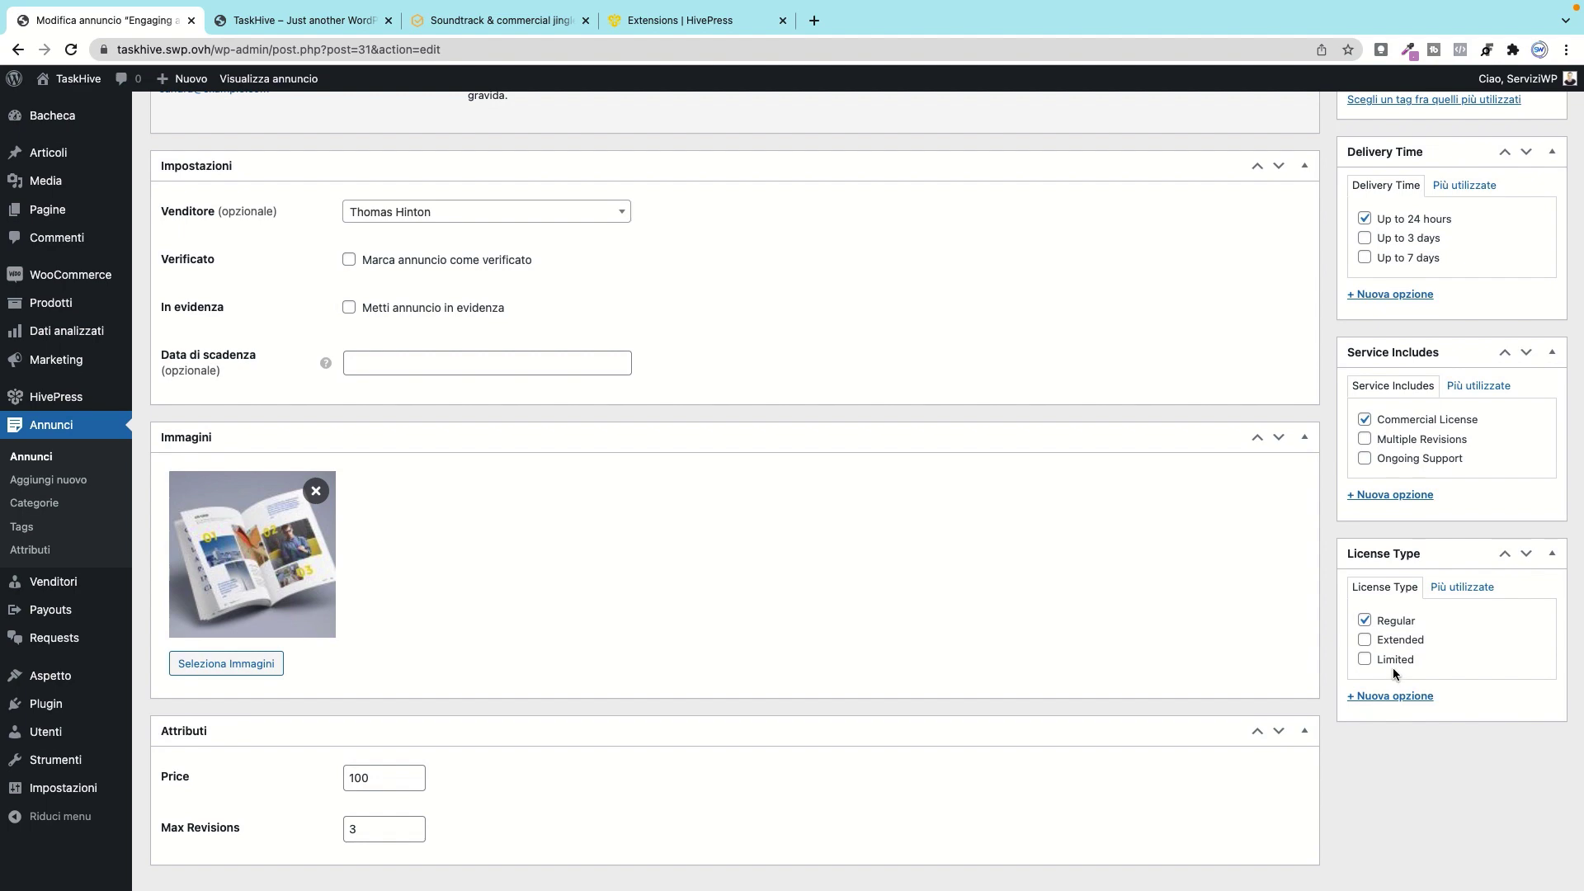
pyautogui.scroll(-1, 1354, 647)
pyautogui.scroll(10, 662, 648)
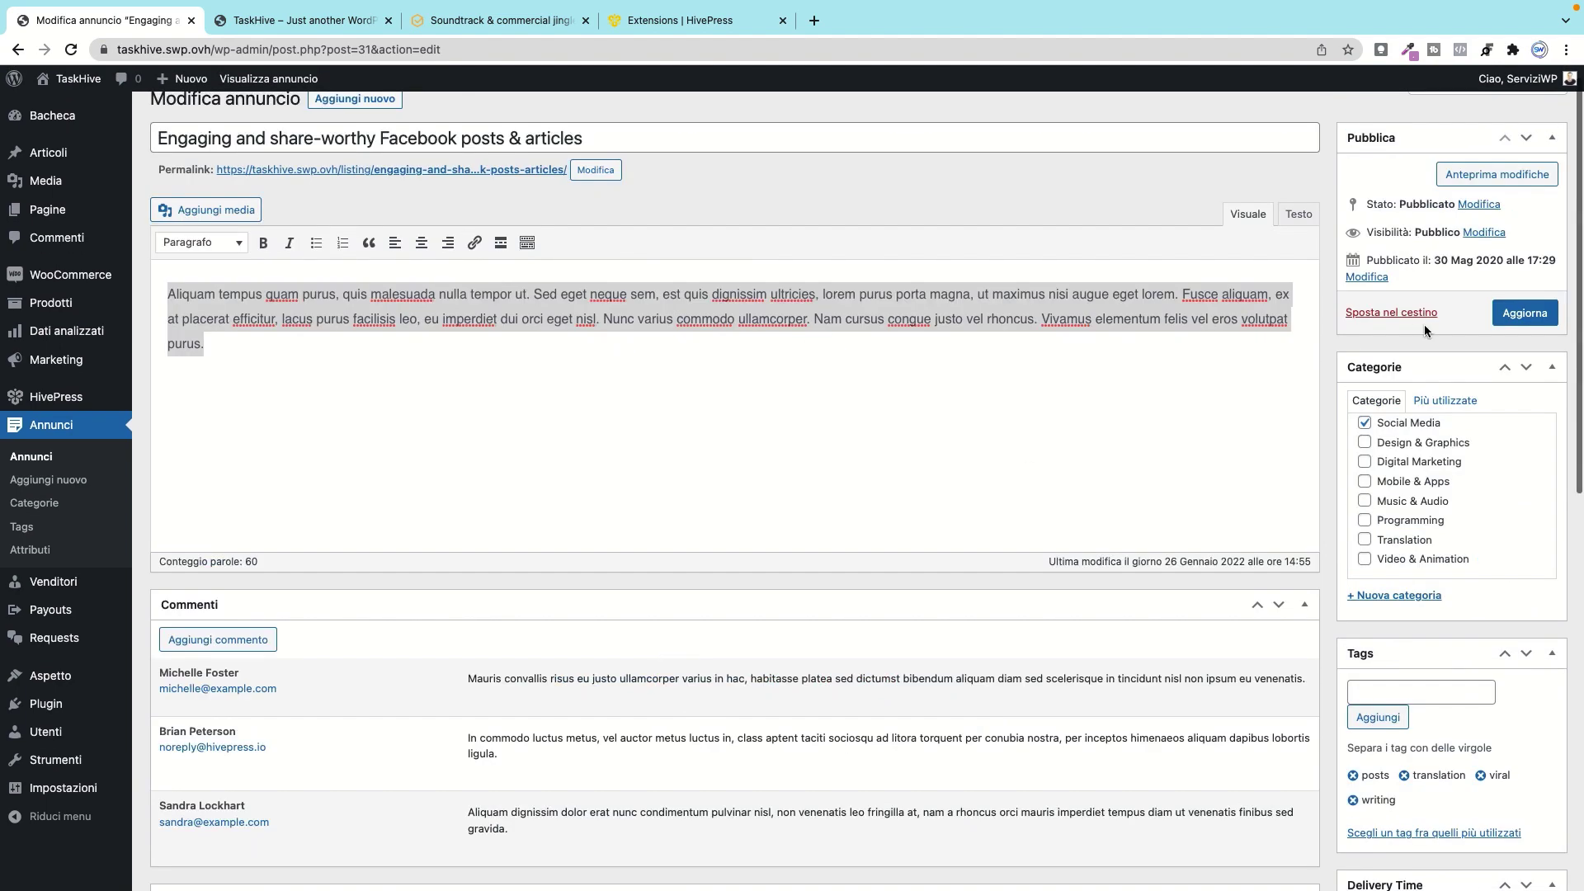
pyautogui.click(1521, 314)
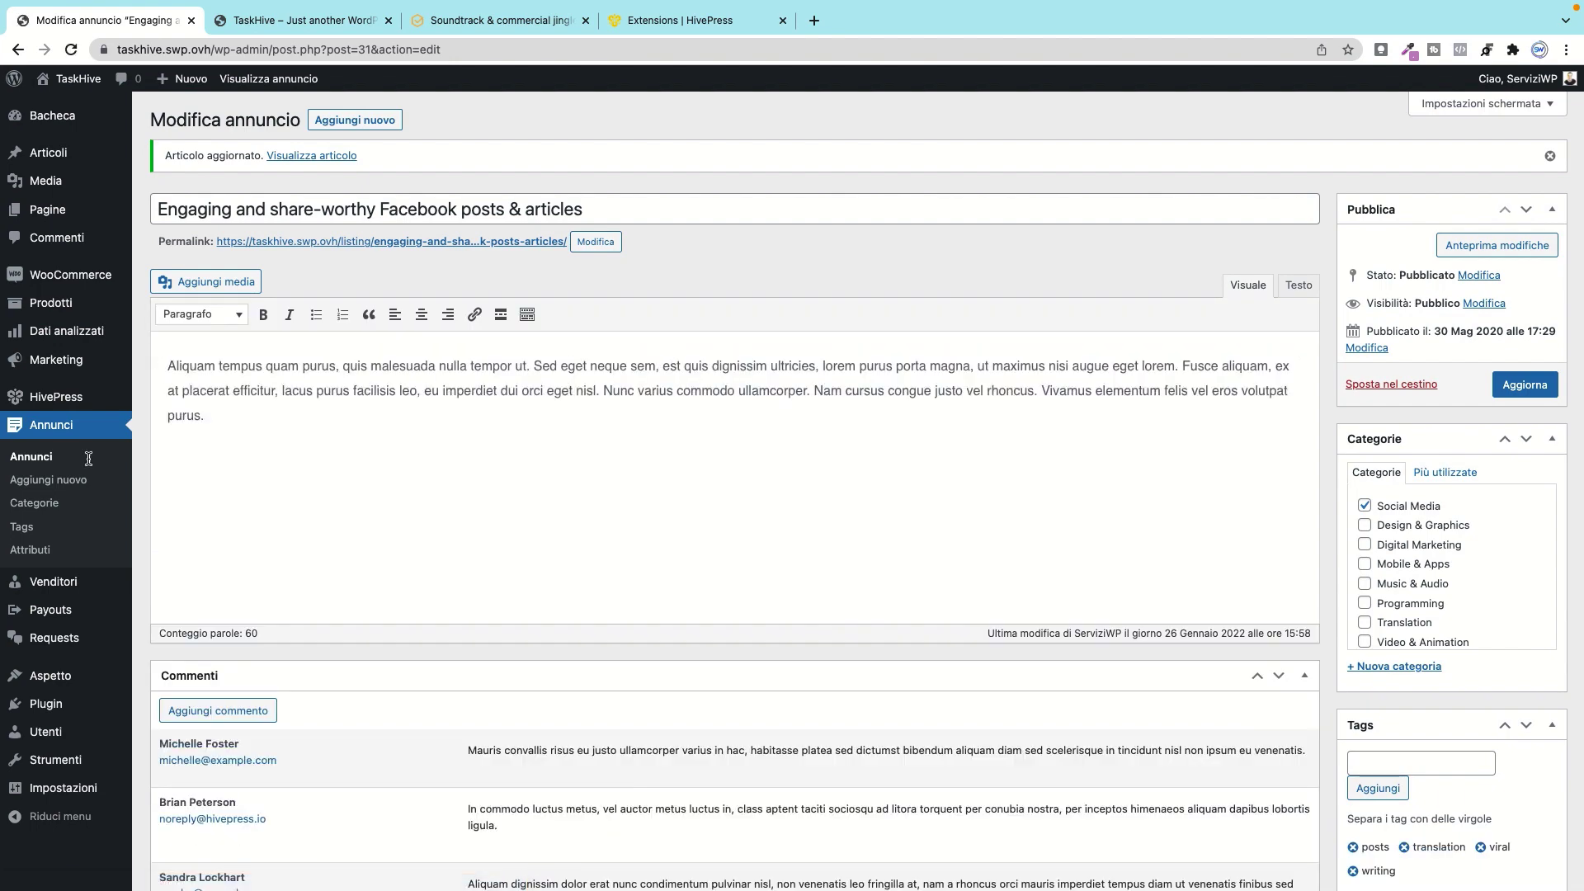
# Step: Go to the Annunci > Categorie page after a brief look at the Soundtrack & commercial jingles listing
pyautogui.click(47, 504)
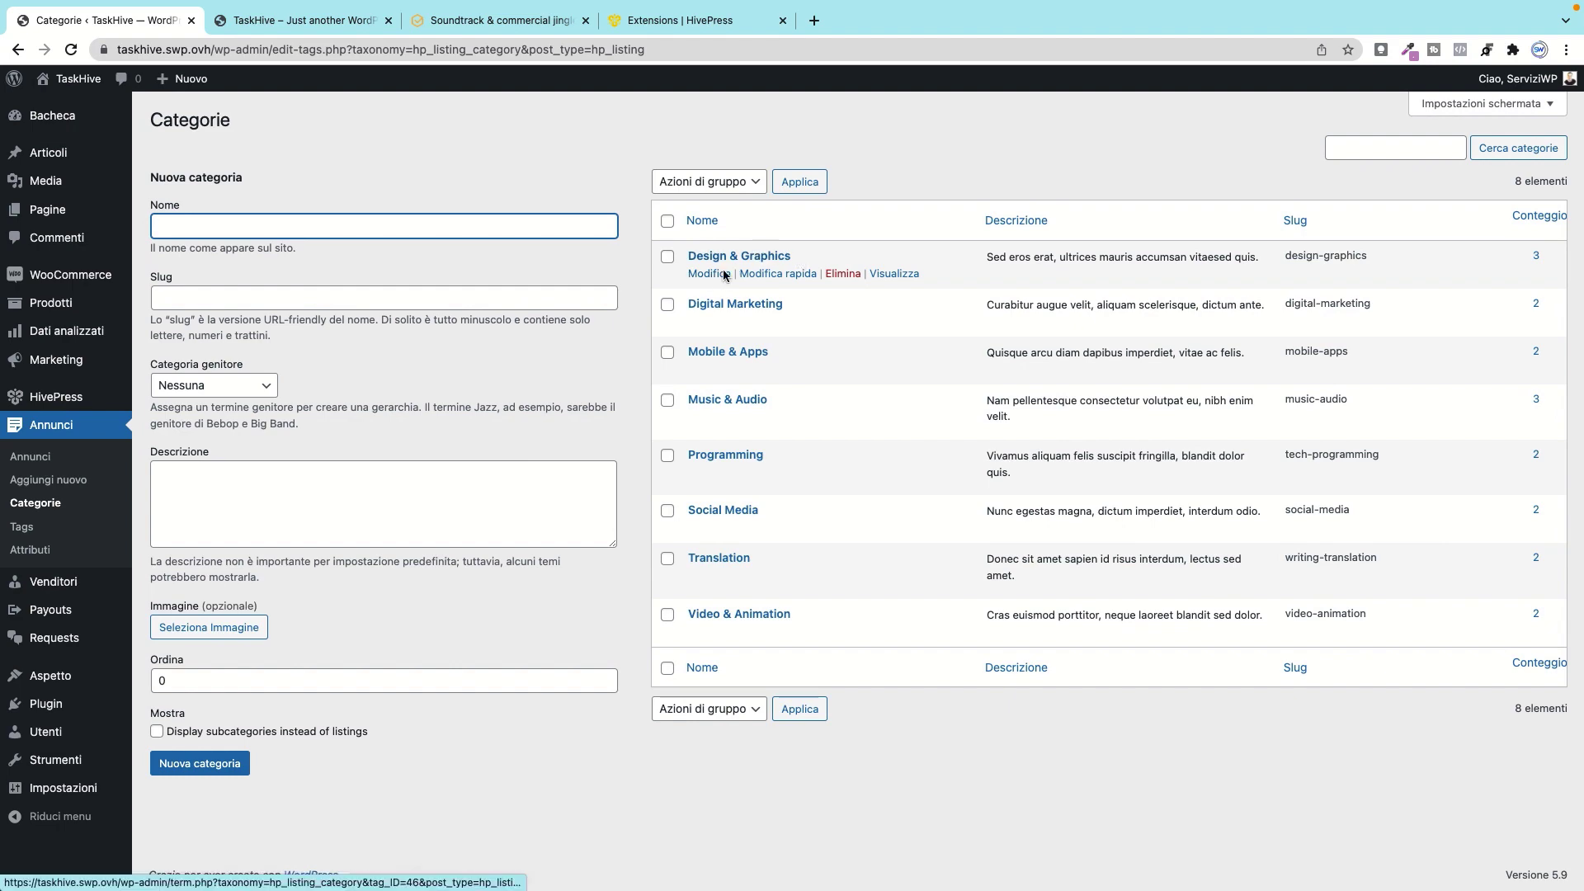
pyautogui.click(524, 21)
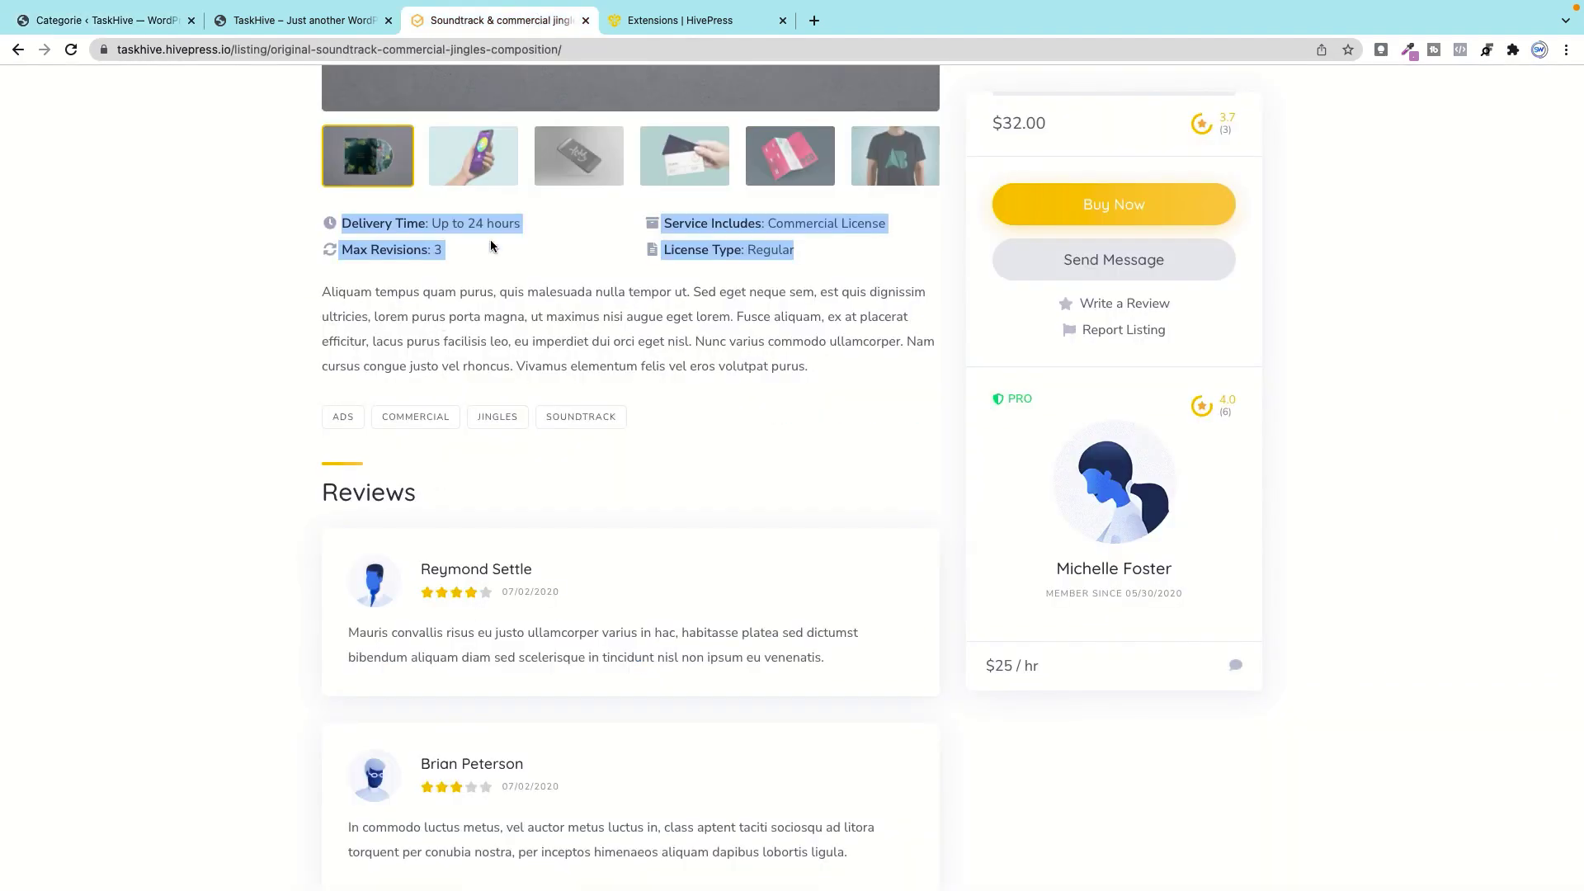
pyautogui.scroll(10, 487, 247)
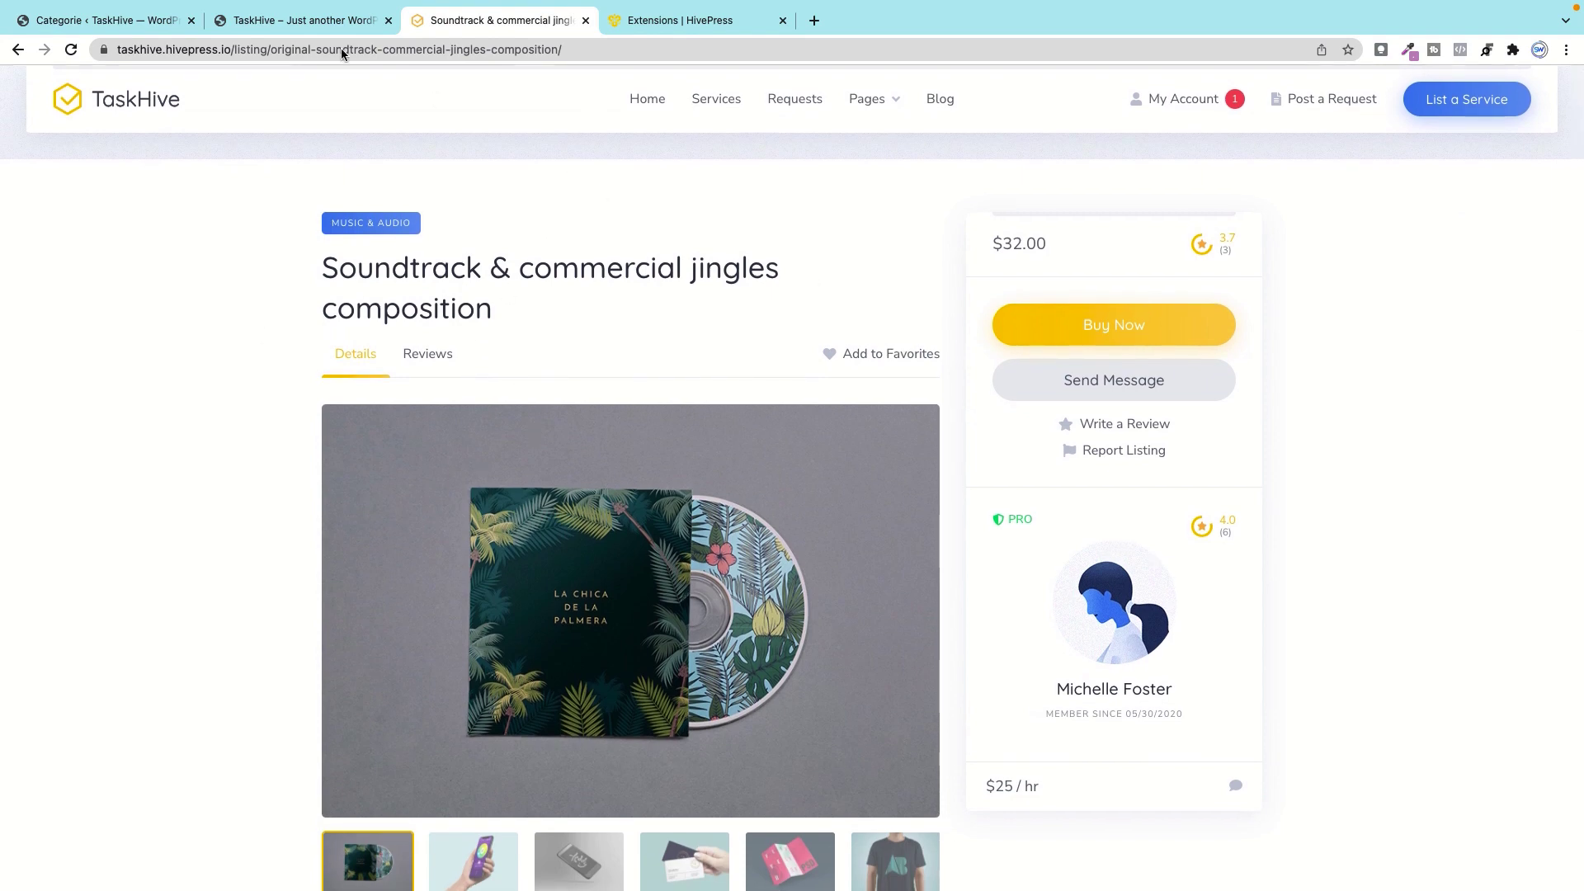
pyautogui.click(107, 20)
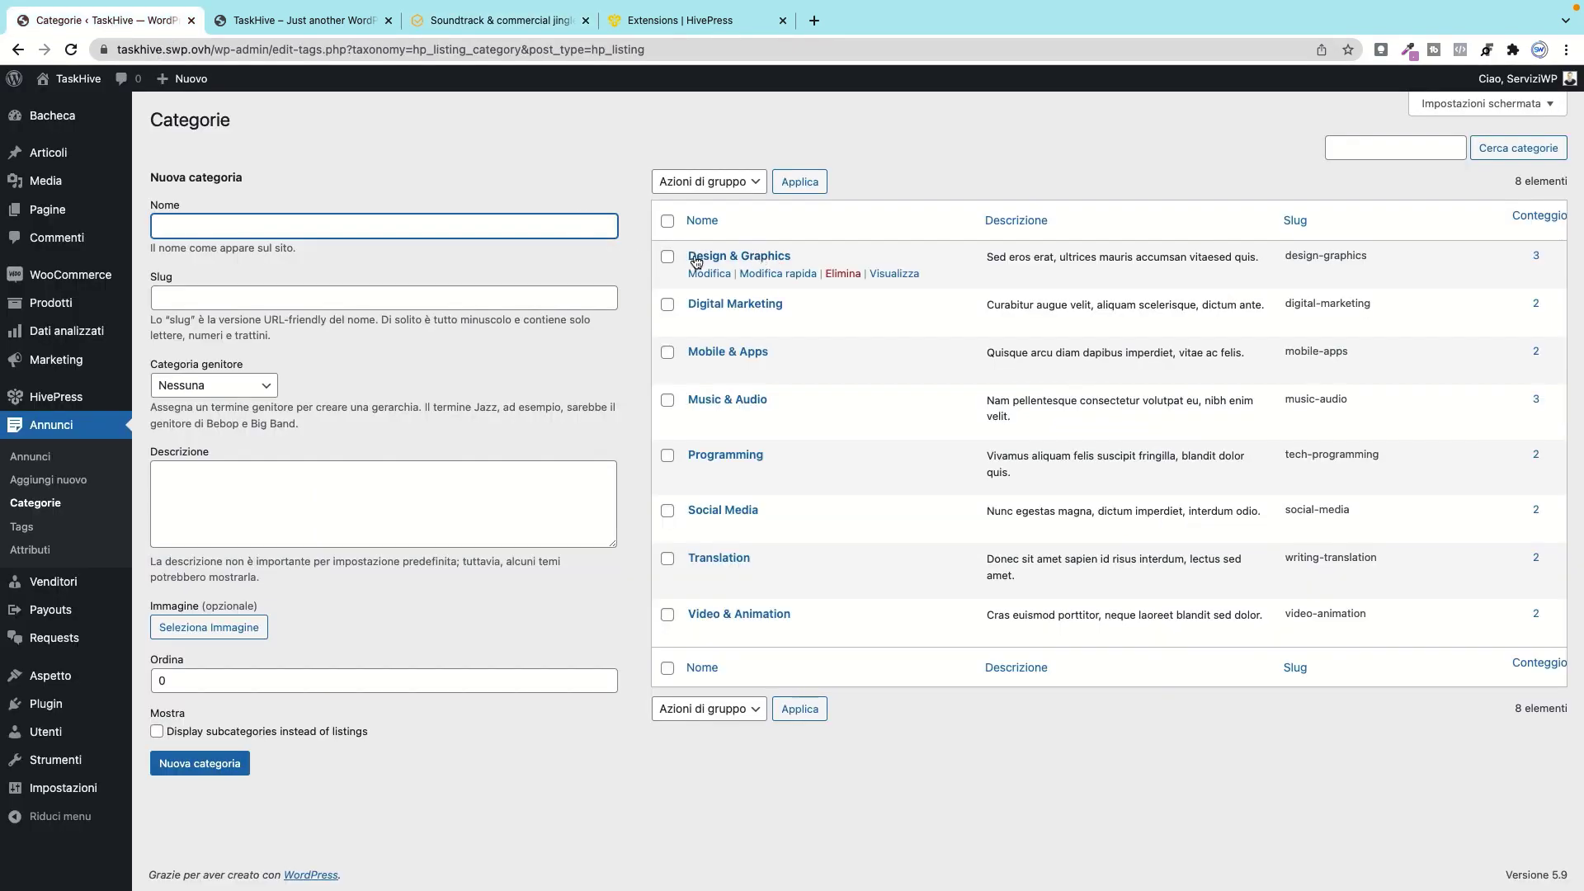
pyautogui.click(273, 300)
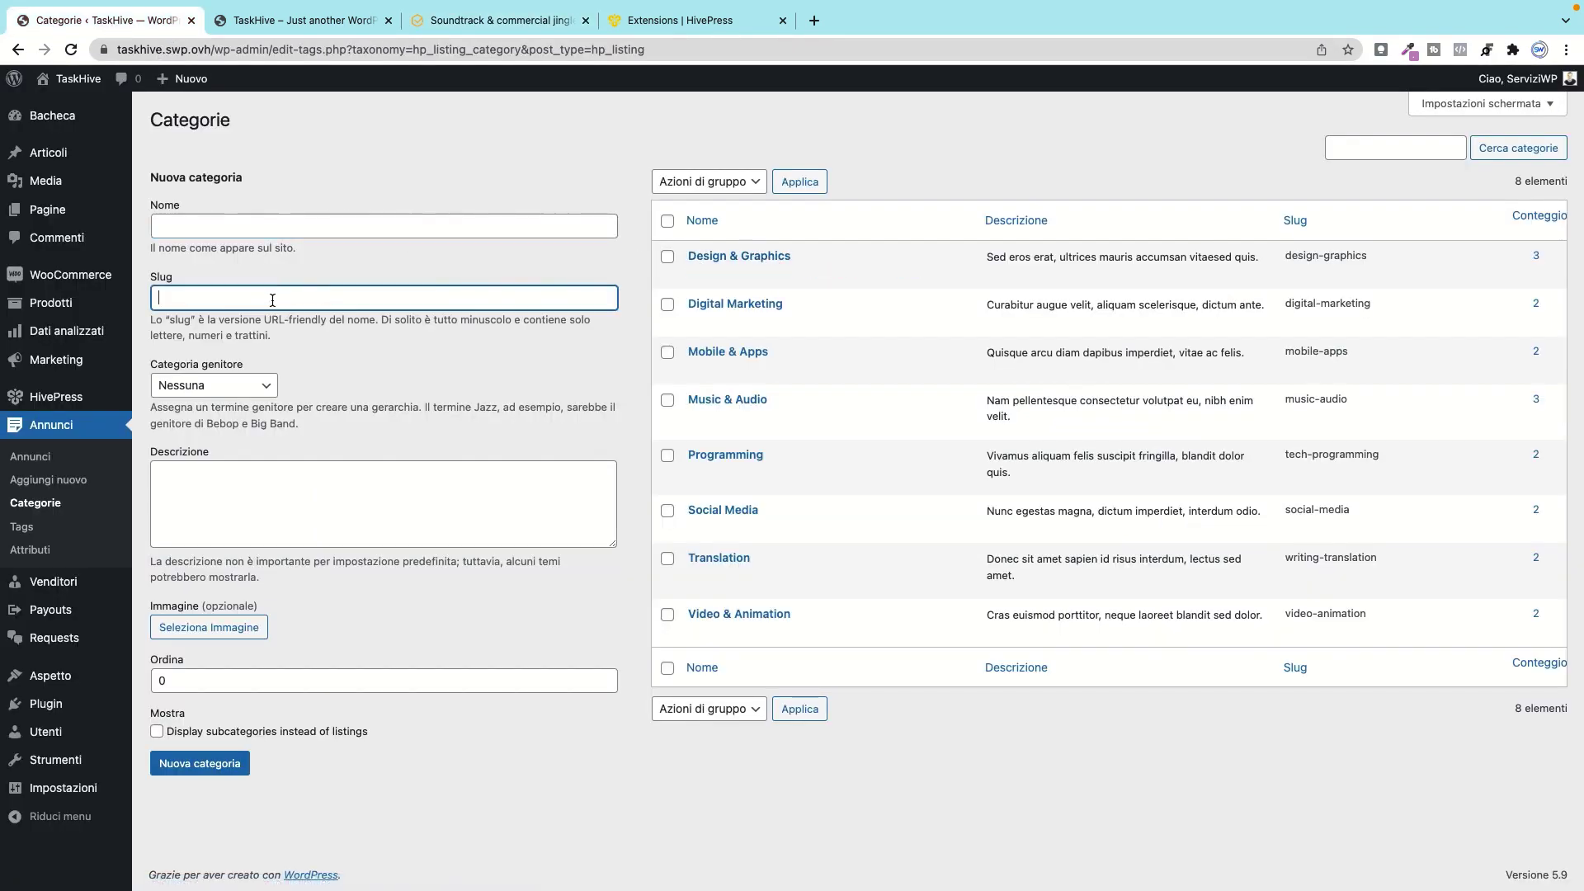
# Step: Open Design & Graphics for editing and inspect its name, description and order value 0, unchanged
pyautogui.moveTo(751, 260)
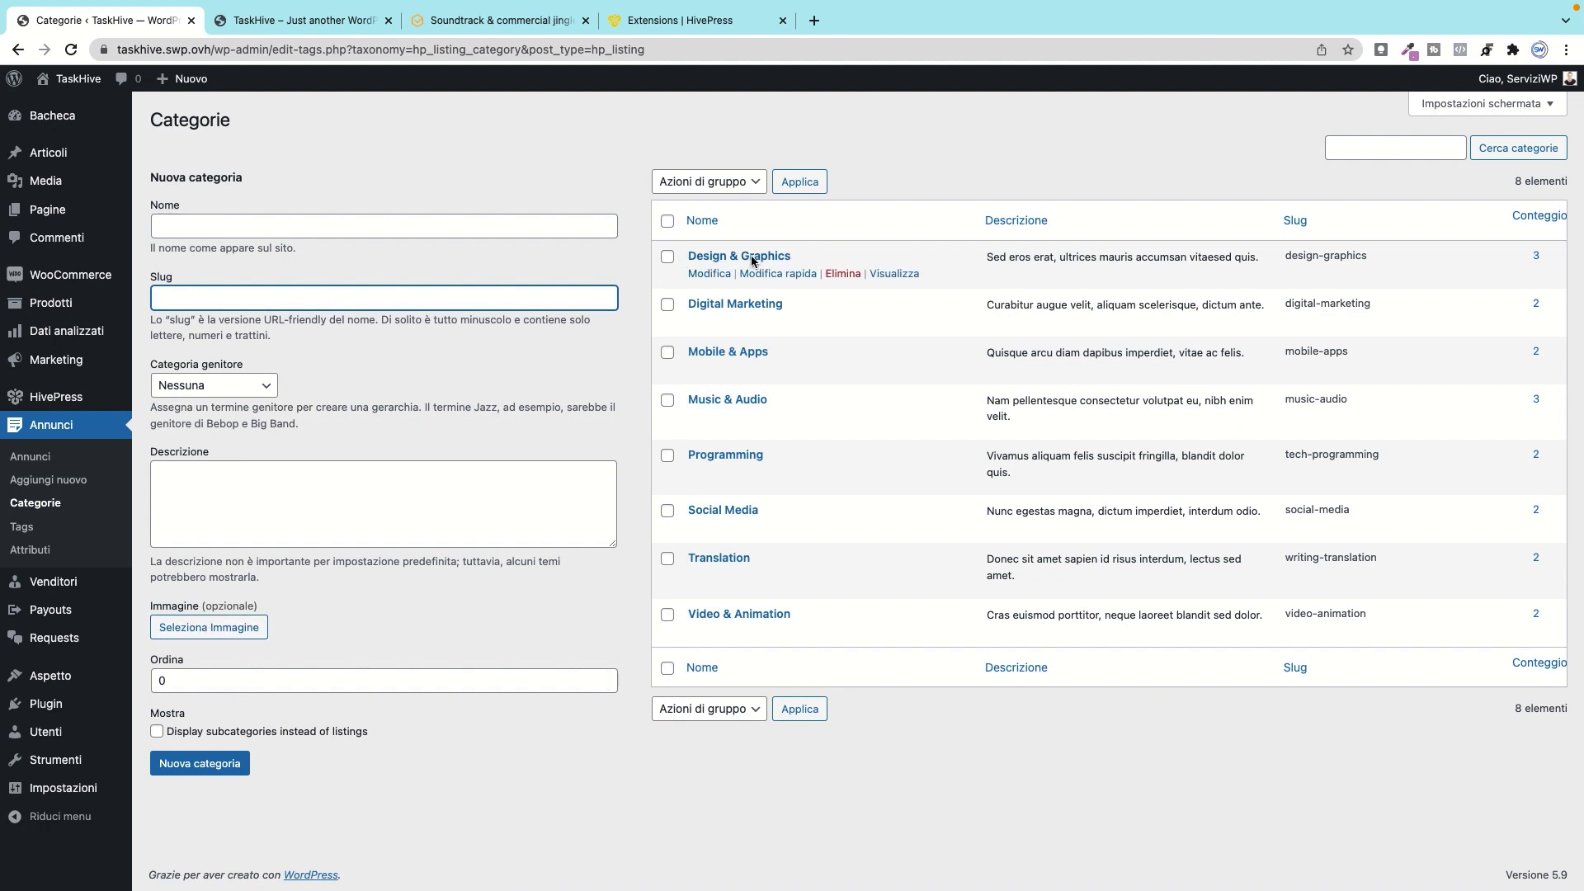
pyautogui.click(703, 274)
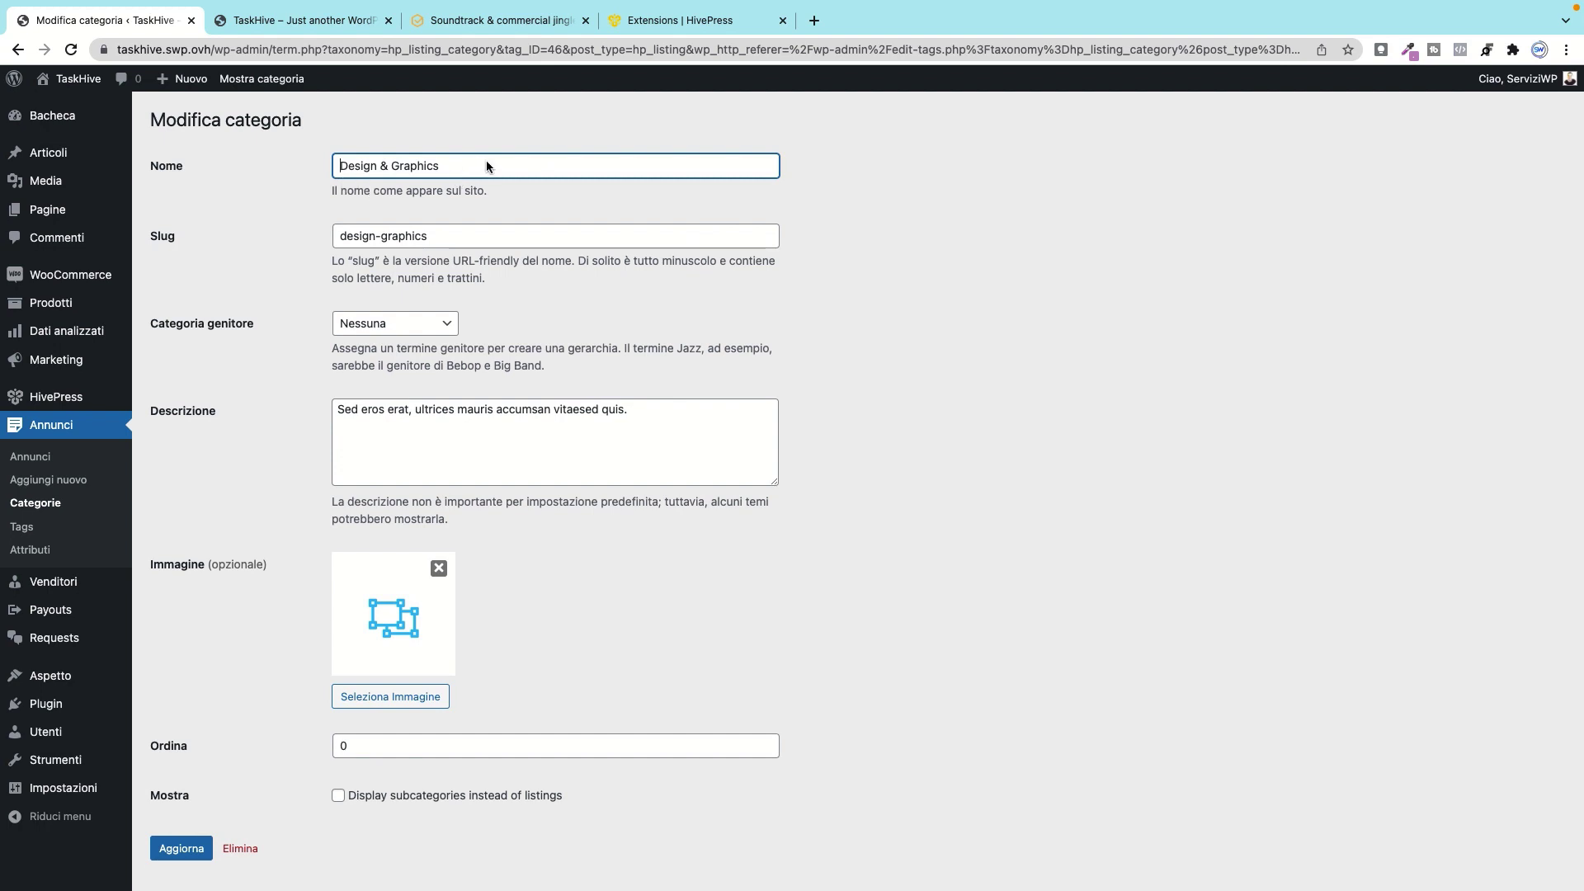
pyautogui.moveTo(487, 163); pyautogui.dragTo(225, 156)
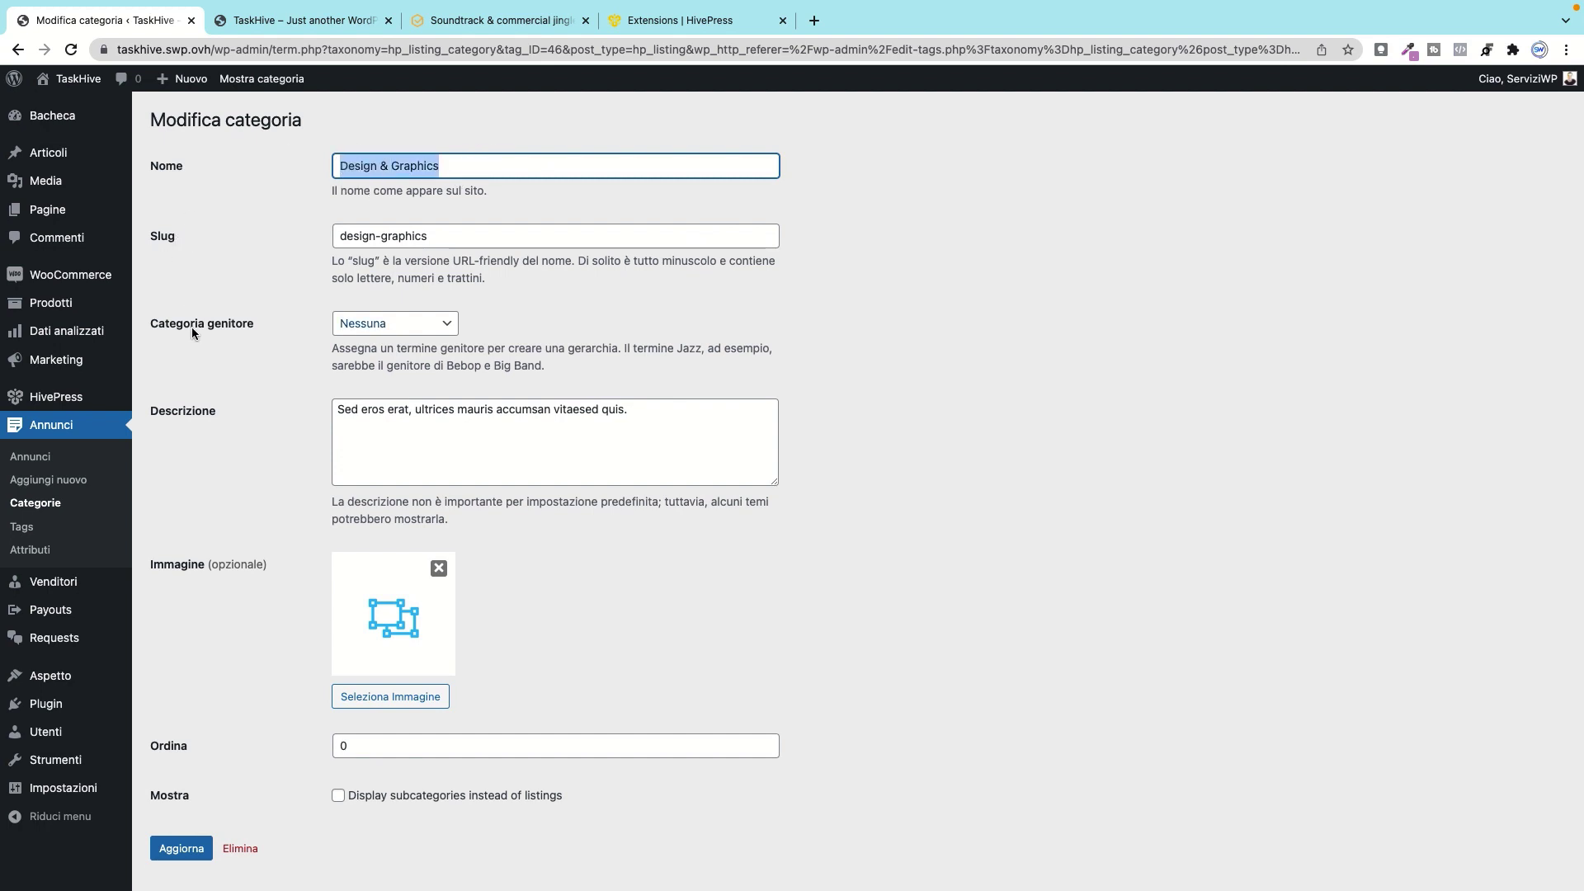
pyautogui.moveTo(409, 410); pyautogui.dragTo(336, 410)
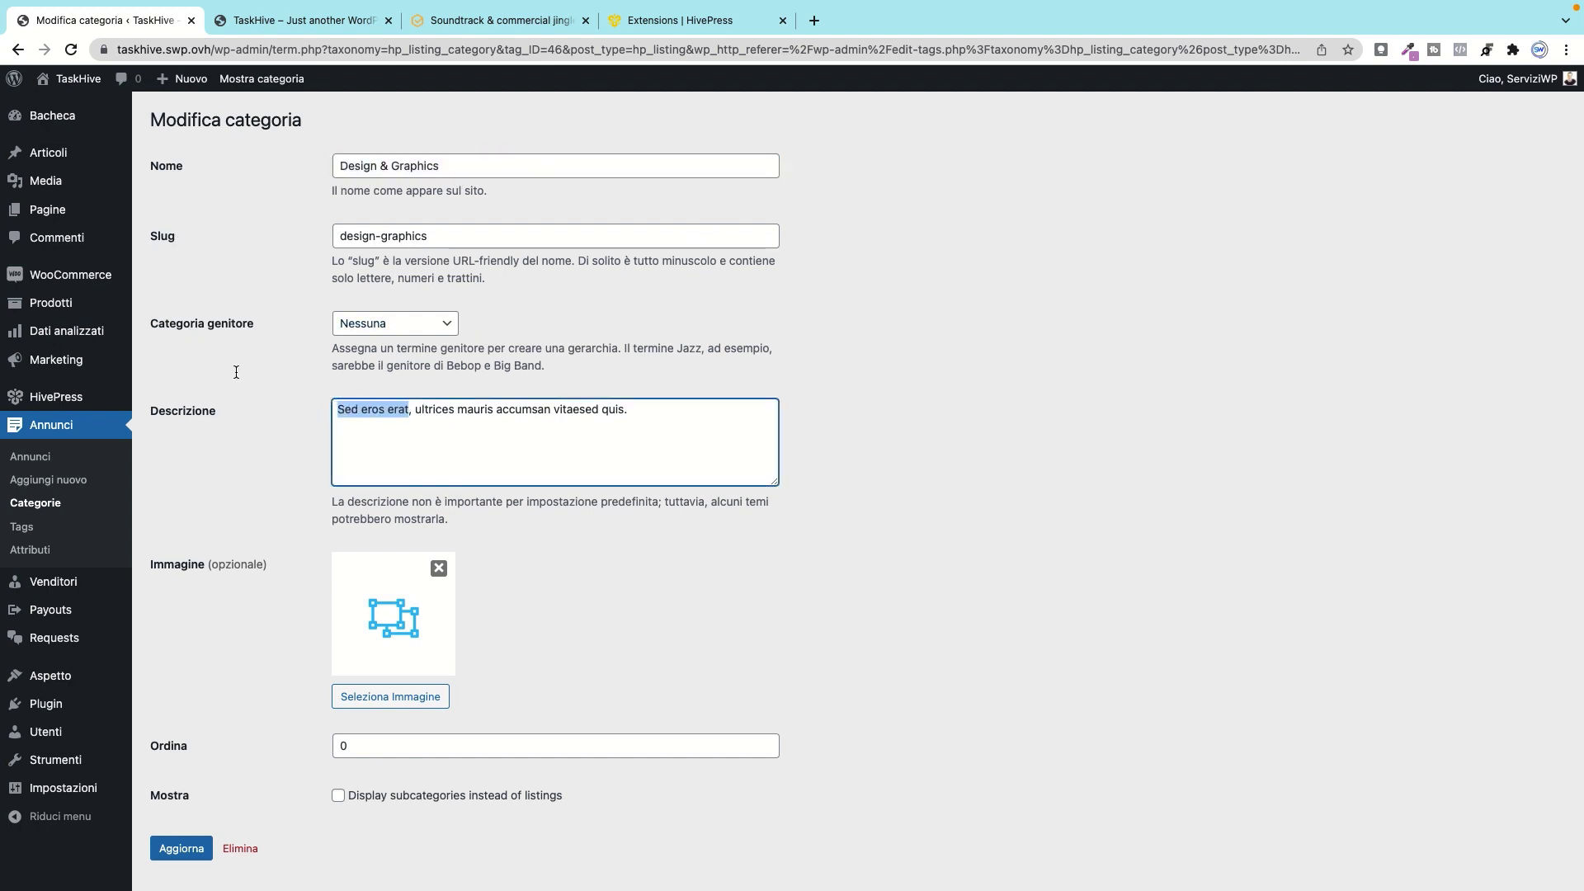
pyautogui.scroll(-1, 210, 495)
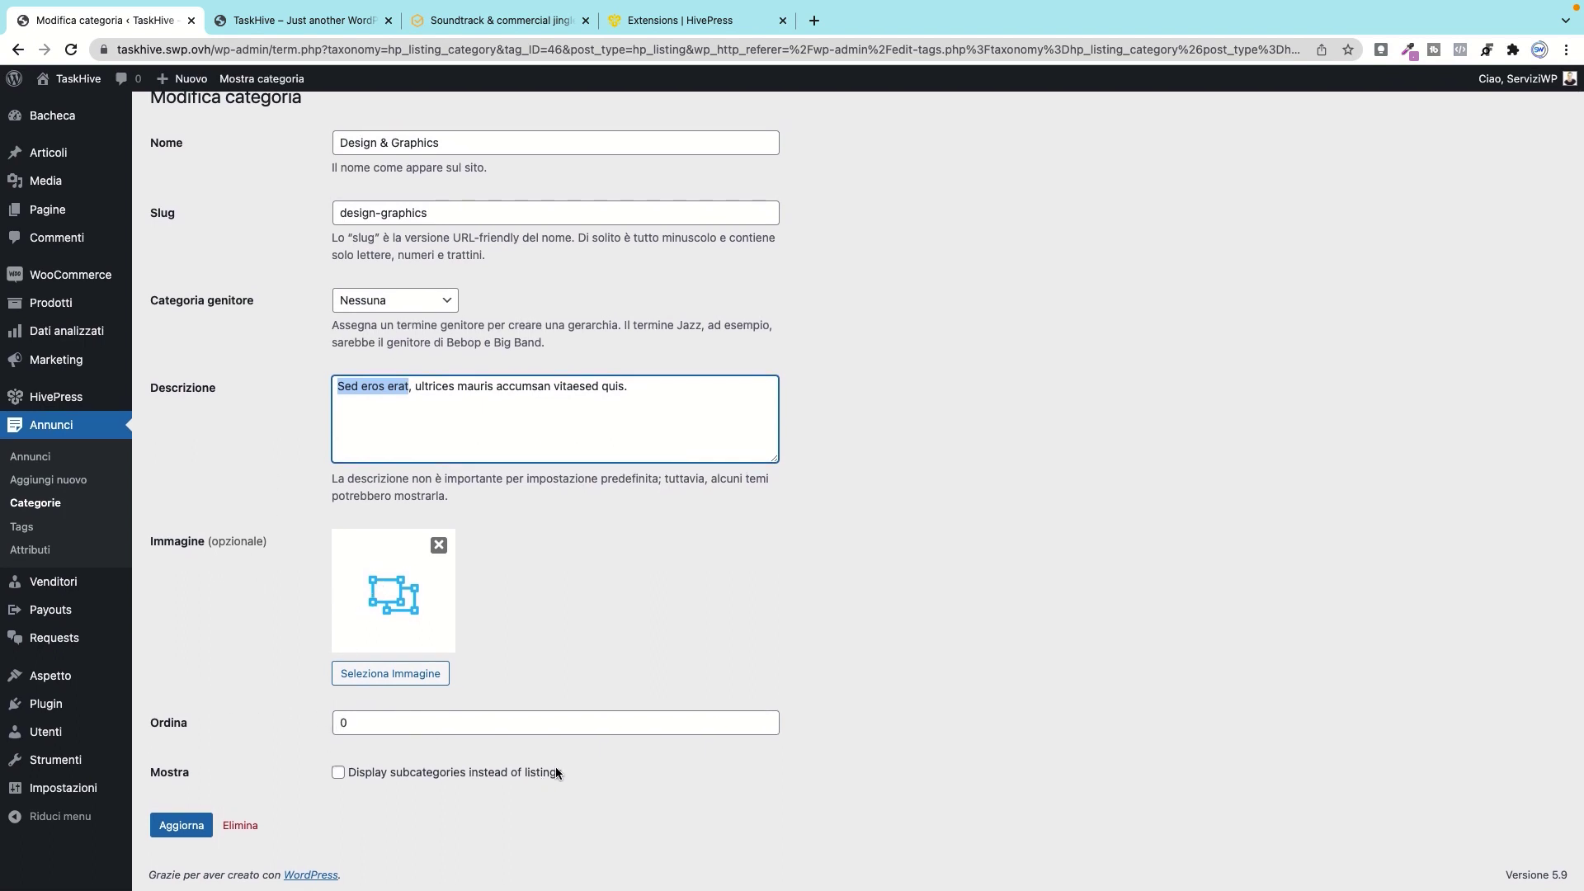
pyautogui.doubleClick(333, 718)
pyautogui.click(245, 668)
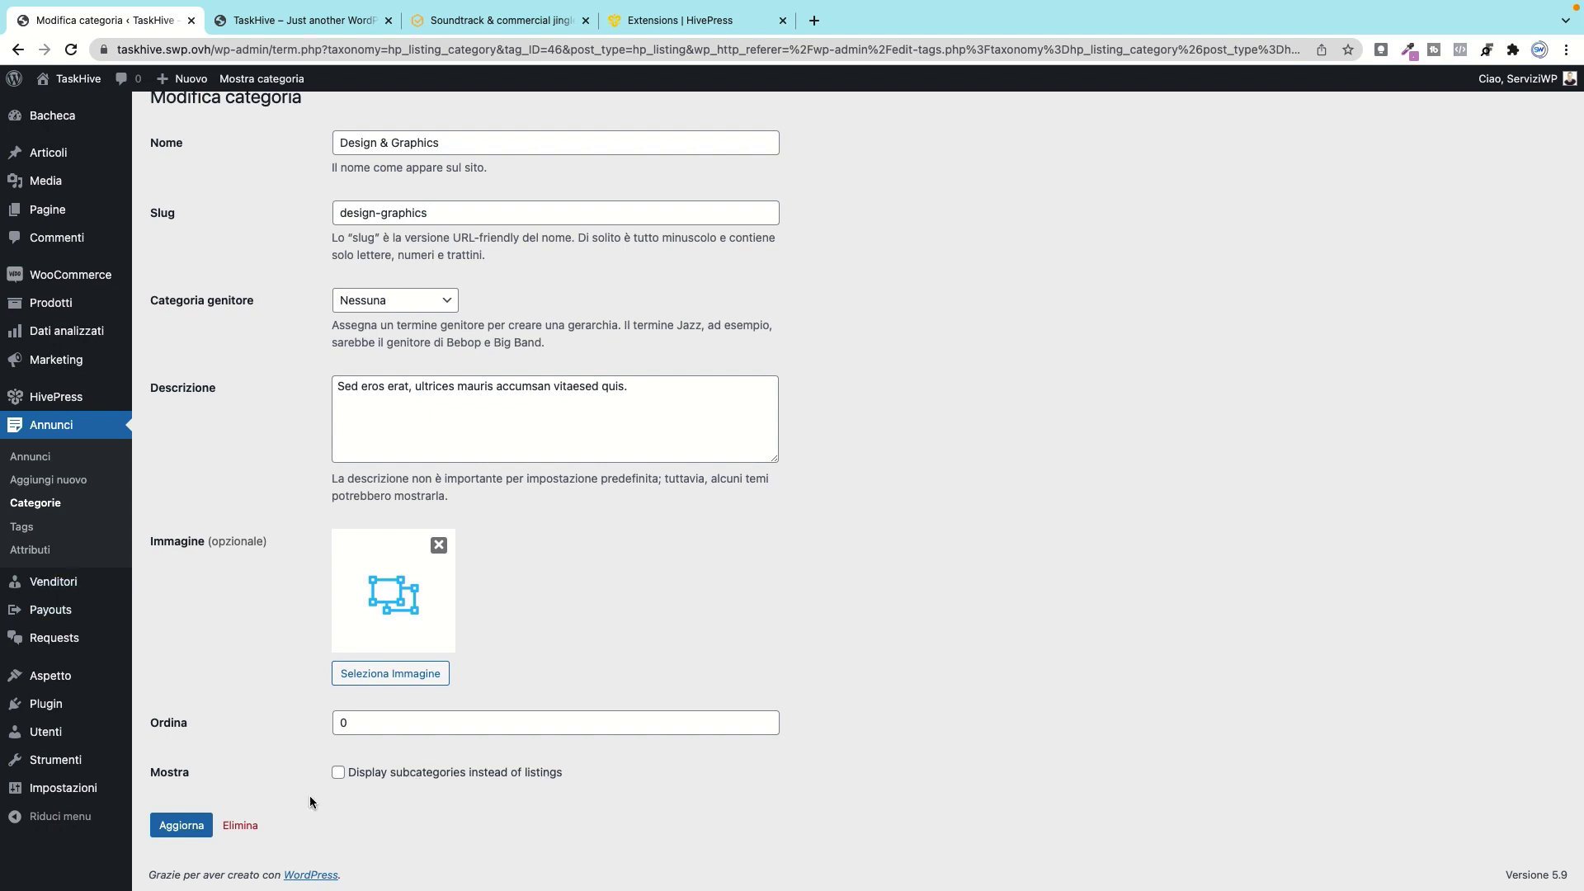
# Step: Open the listing Tags admin page and browse its 46 existing tags
pyautogui.doubleClick(338, 772)
pyautogui.click(28, 527)
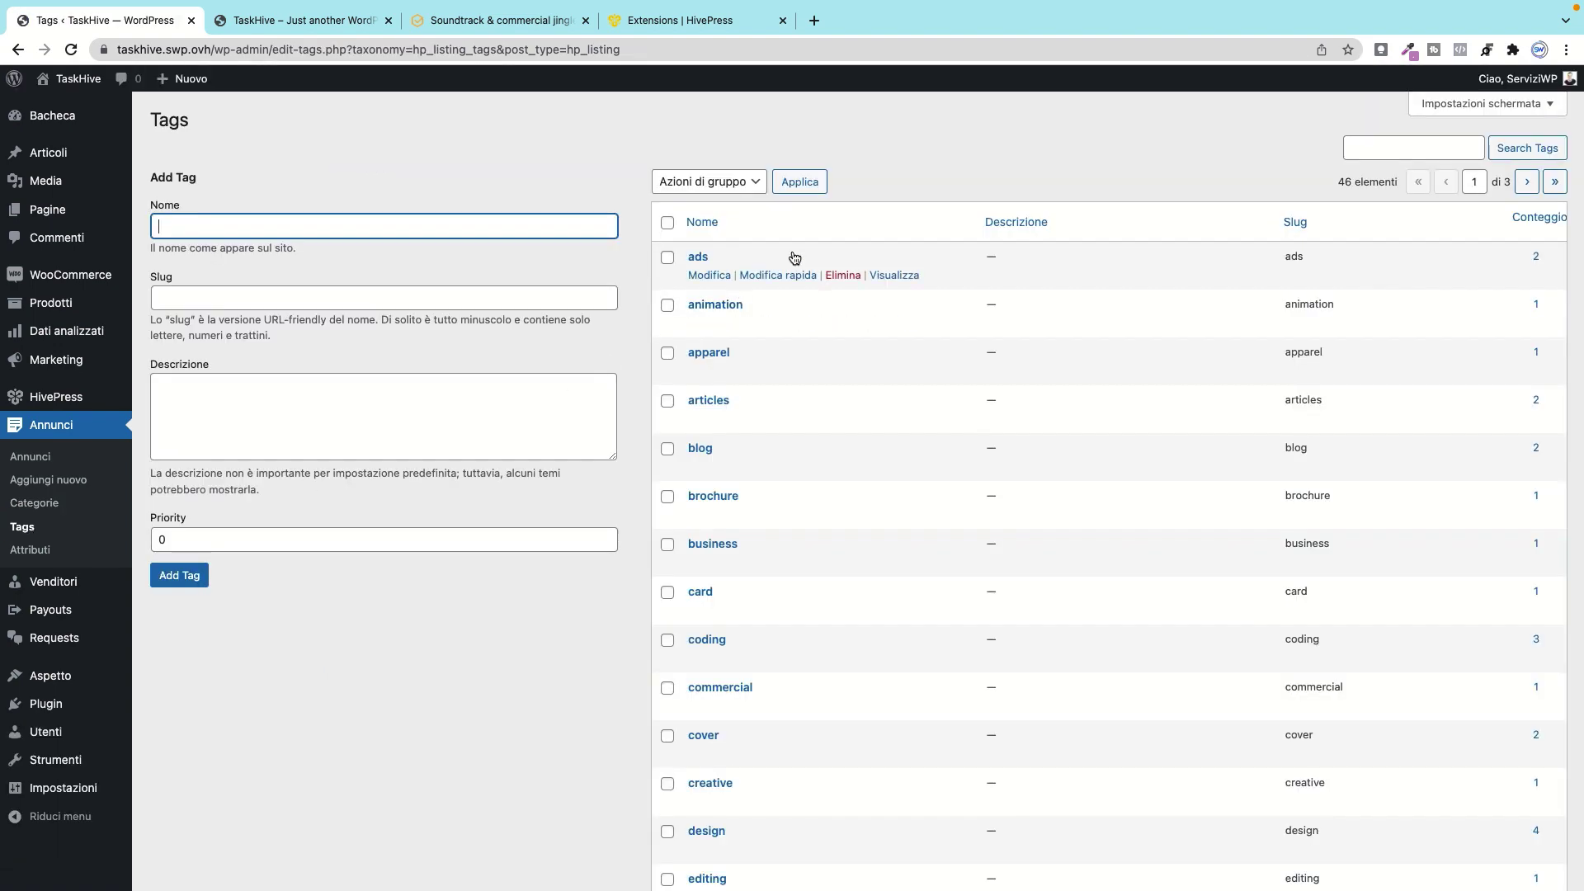
pyautogui.scroll(-5, 749, 343)
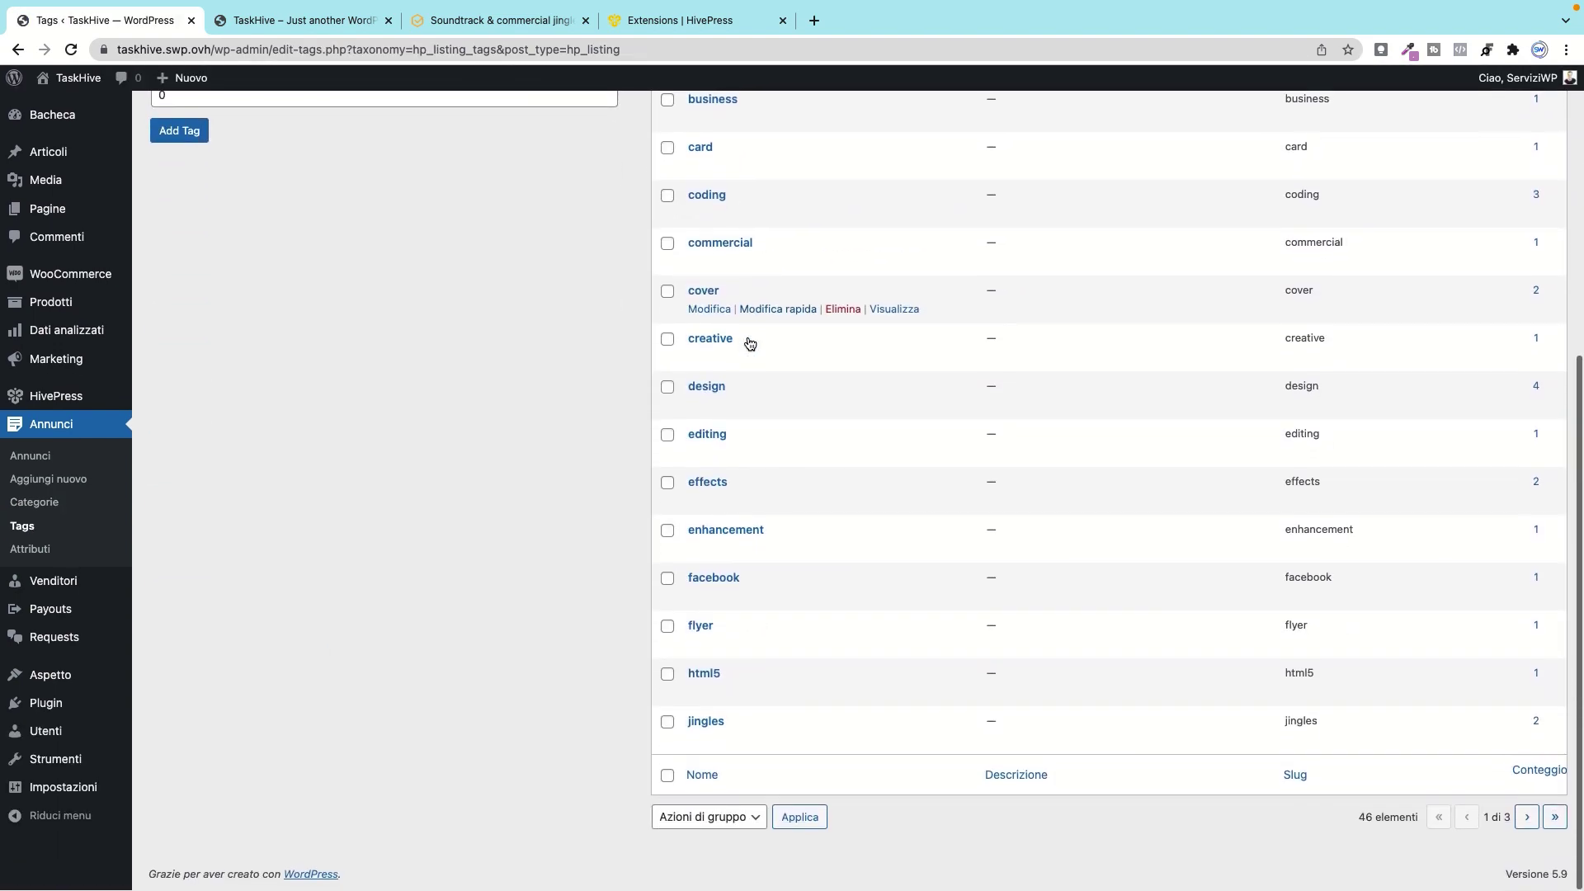
pyautogui.scroll(5, 749, 343)
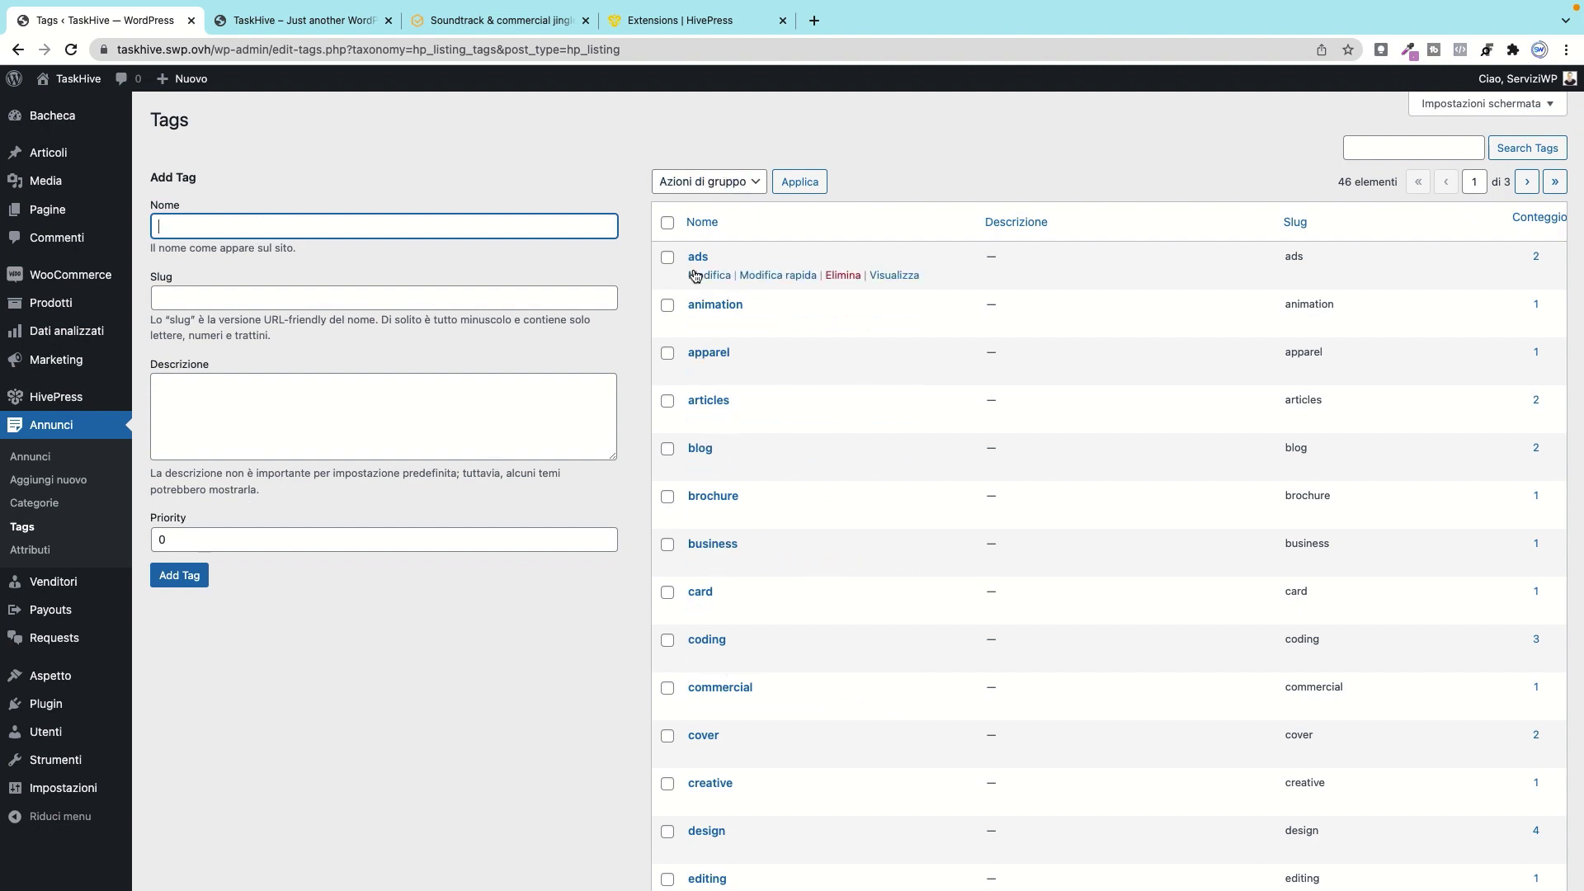
pyautogui.scroll(-5, 697, 678)
pyautogui.scroll(5, 697, 678)
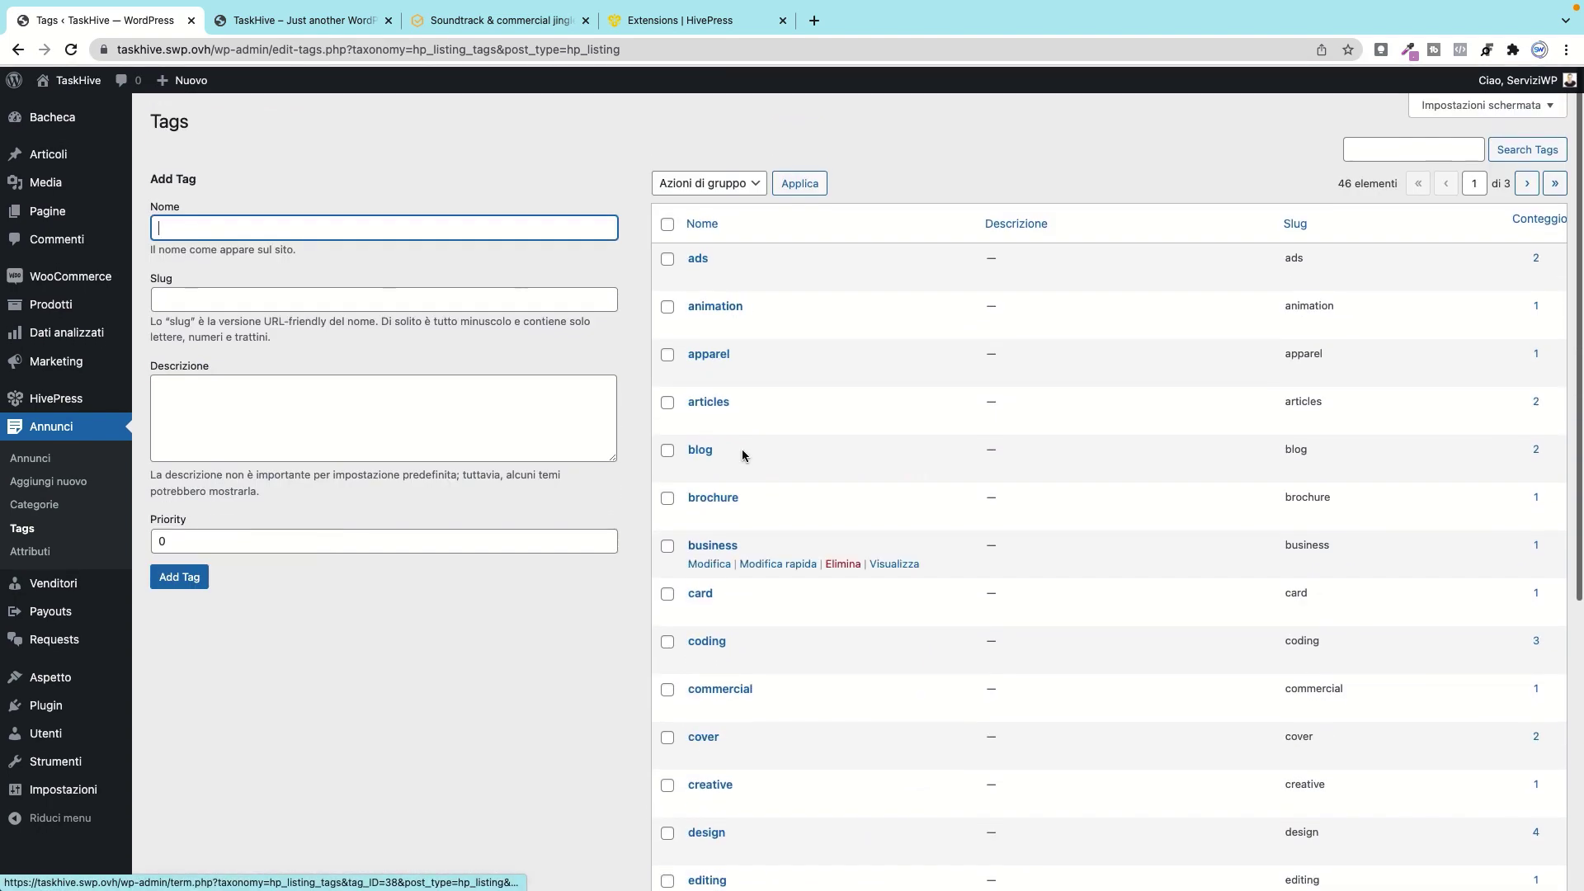
pyautogui.click(702, 256)
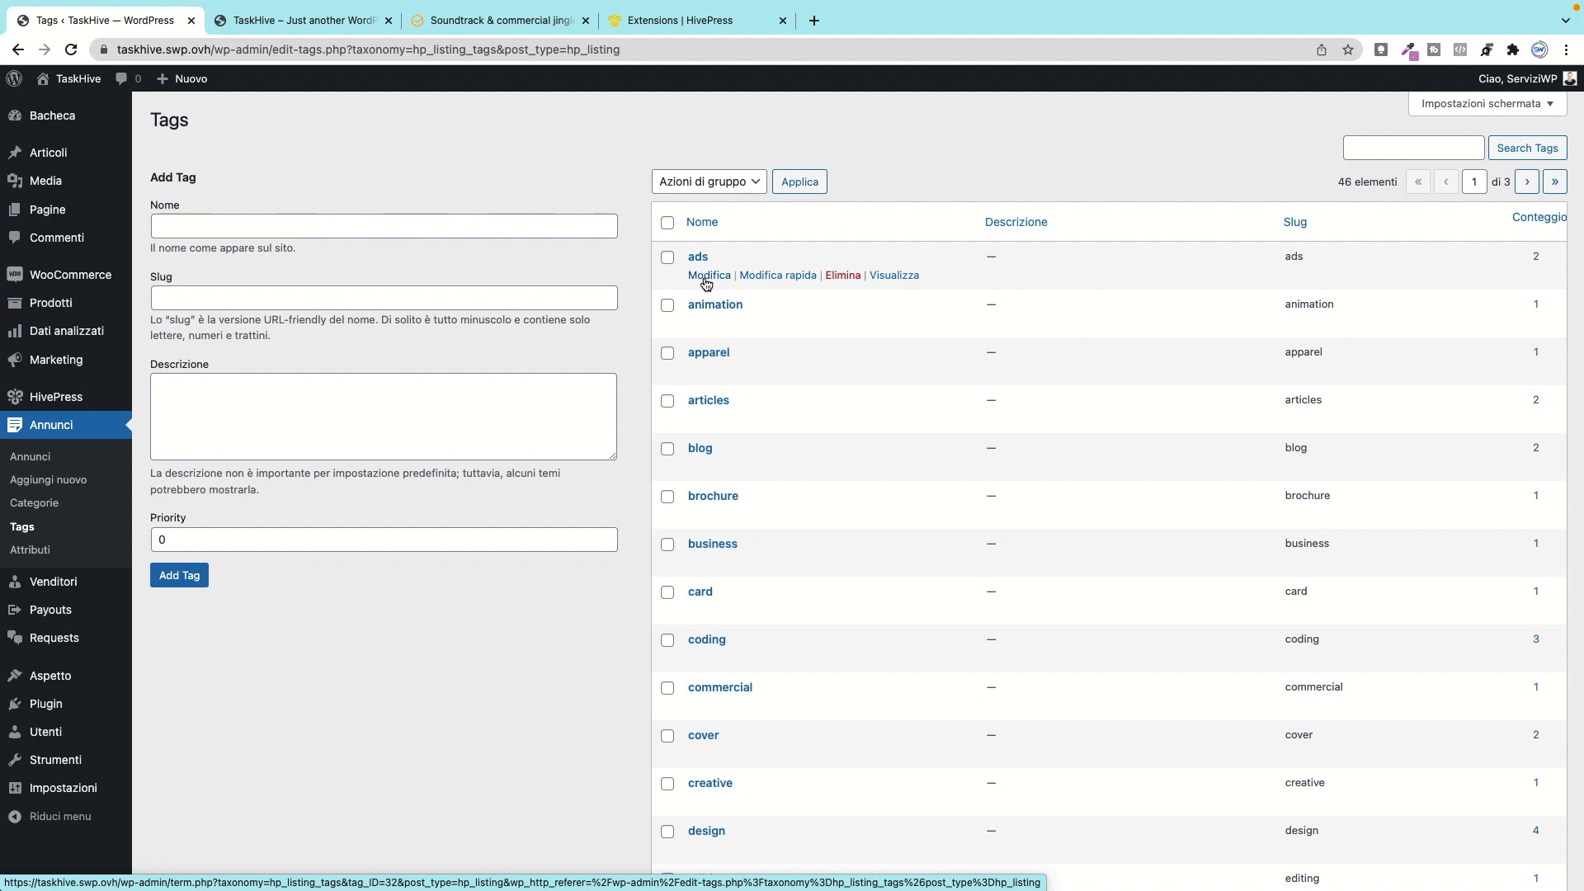
# Step: Inspect the ads tag's name, slug and empty description, then go to listing Attributes
pyautogui.click(706, 282)
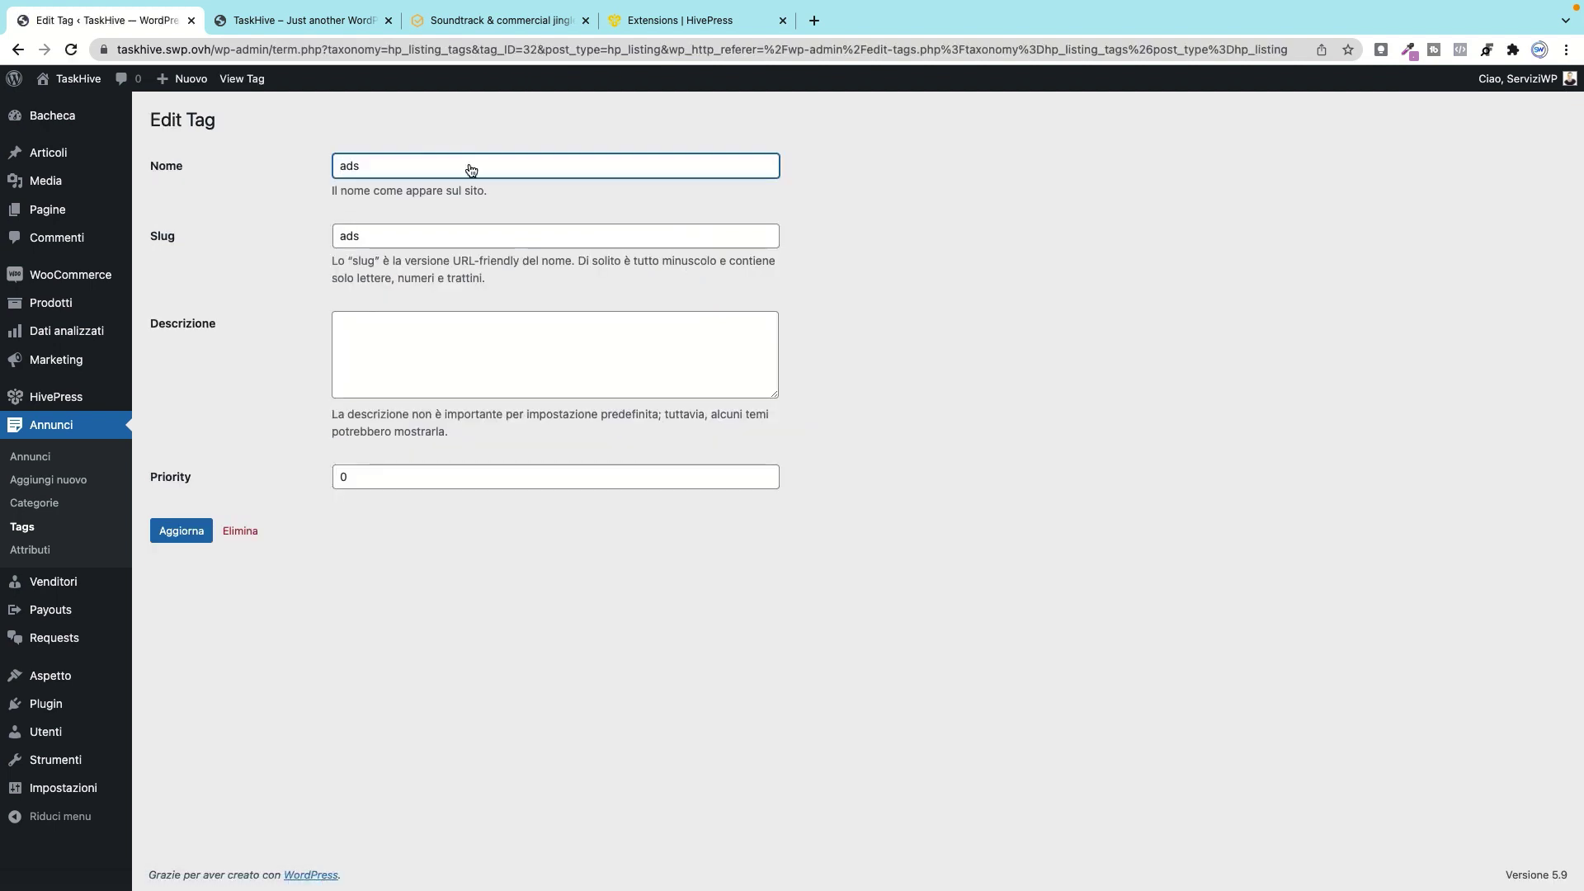
pyautogui.moveTo(396, 163); pyautogui.dragTo(184, 165)
pyautogui.moveTo(422, 235); pyautogui.dragTo(174, 232)
pyautogui.click(380, 324)
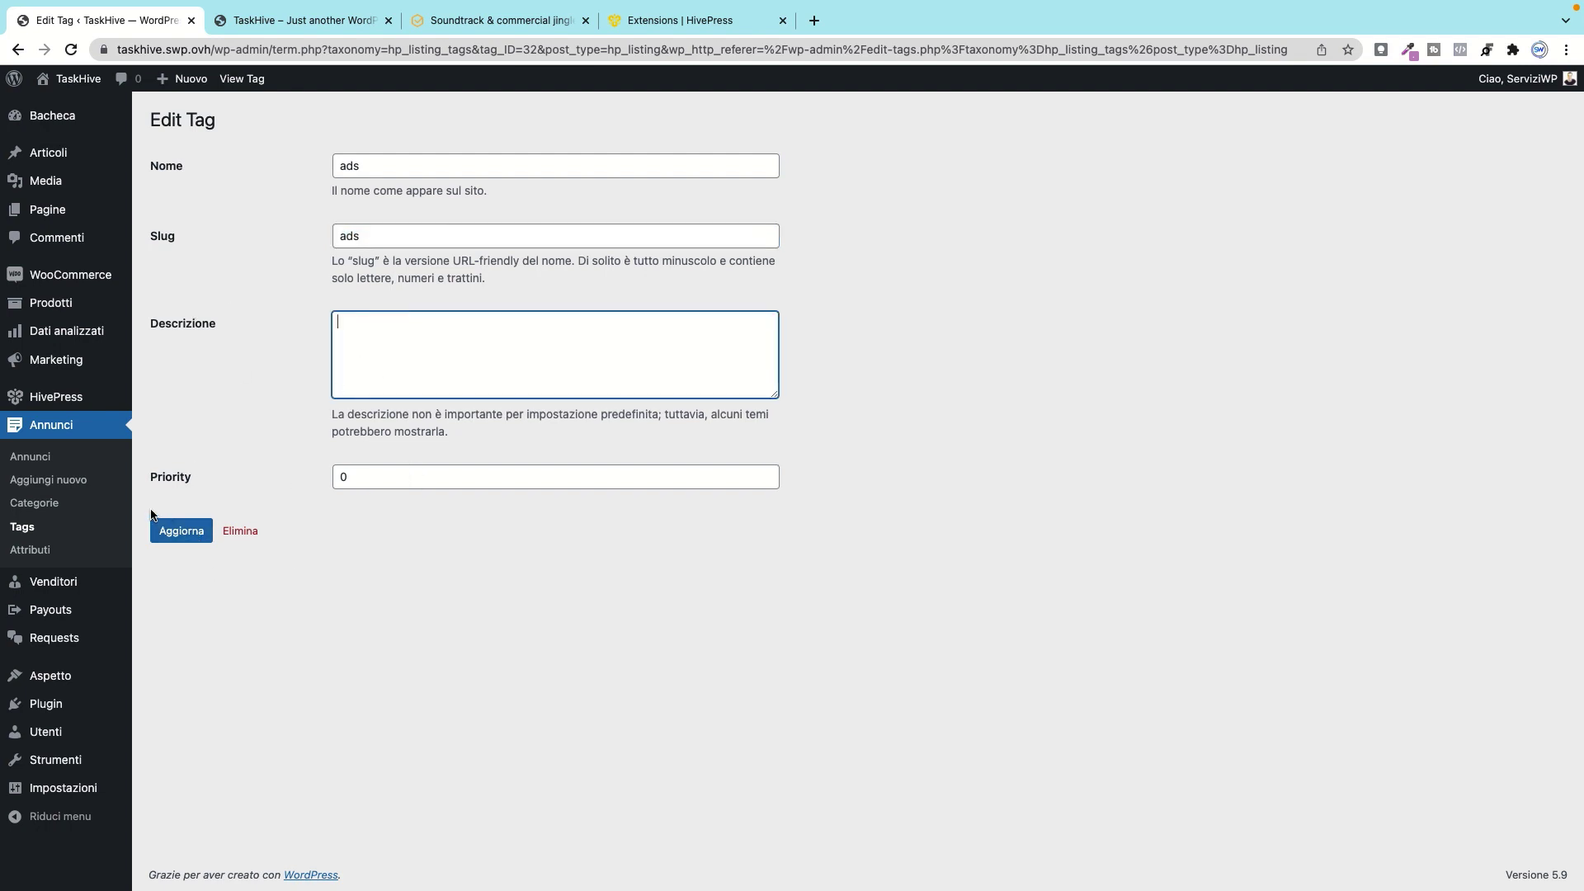
pyautogui.click(28, 554)
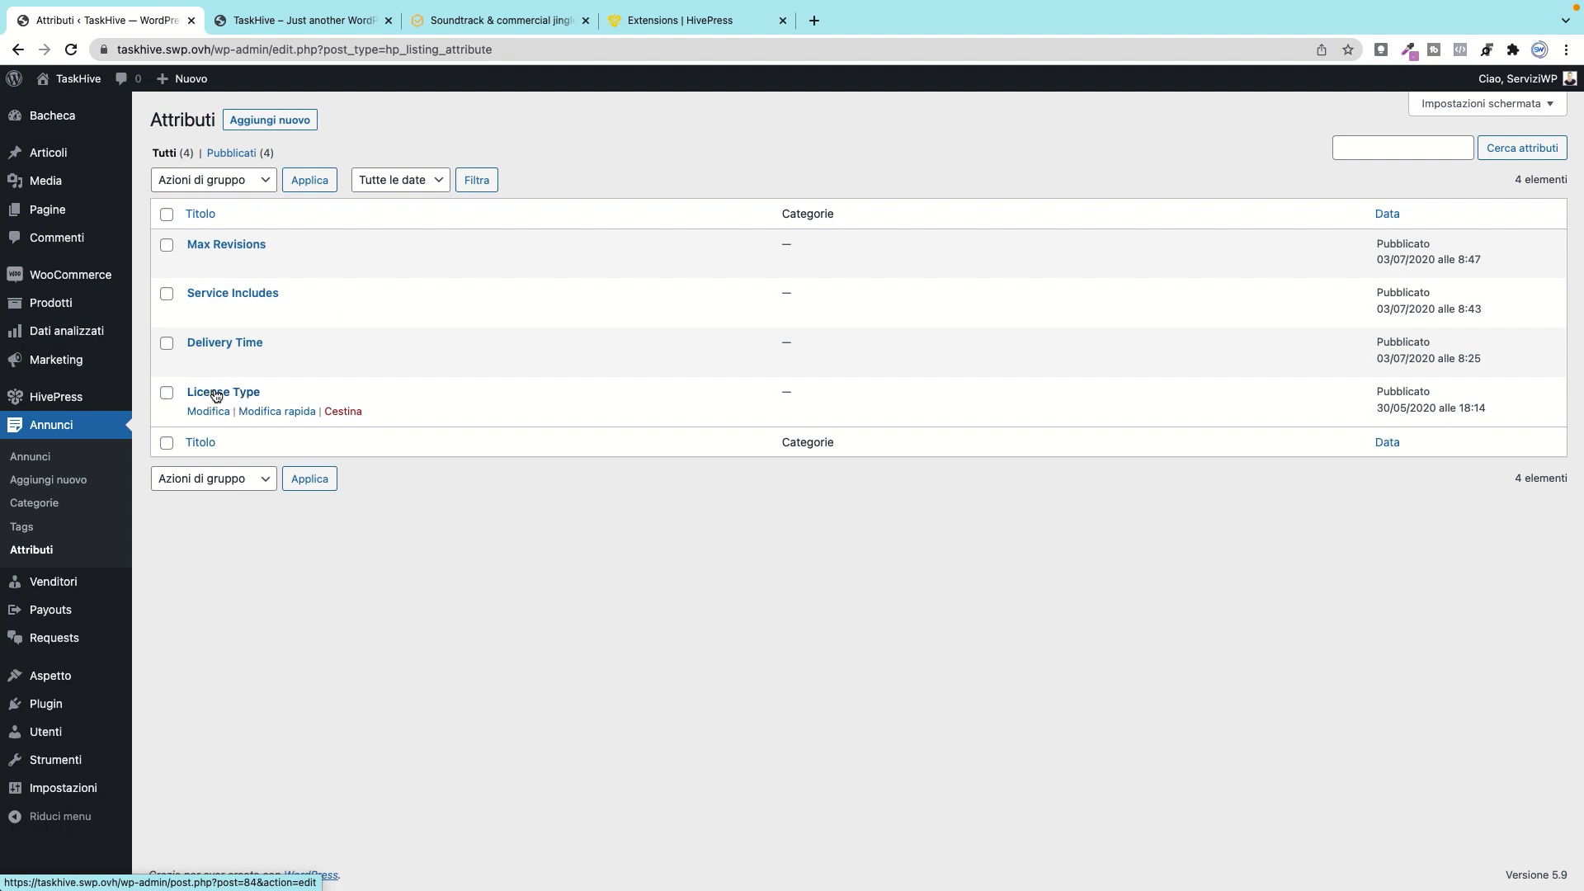
# Step: Edit the t-shirt printing listing in a new tab, then open the Service Includes attribute
pyautogui.rightClick(61, 458)
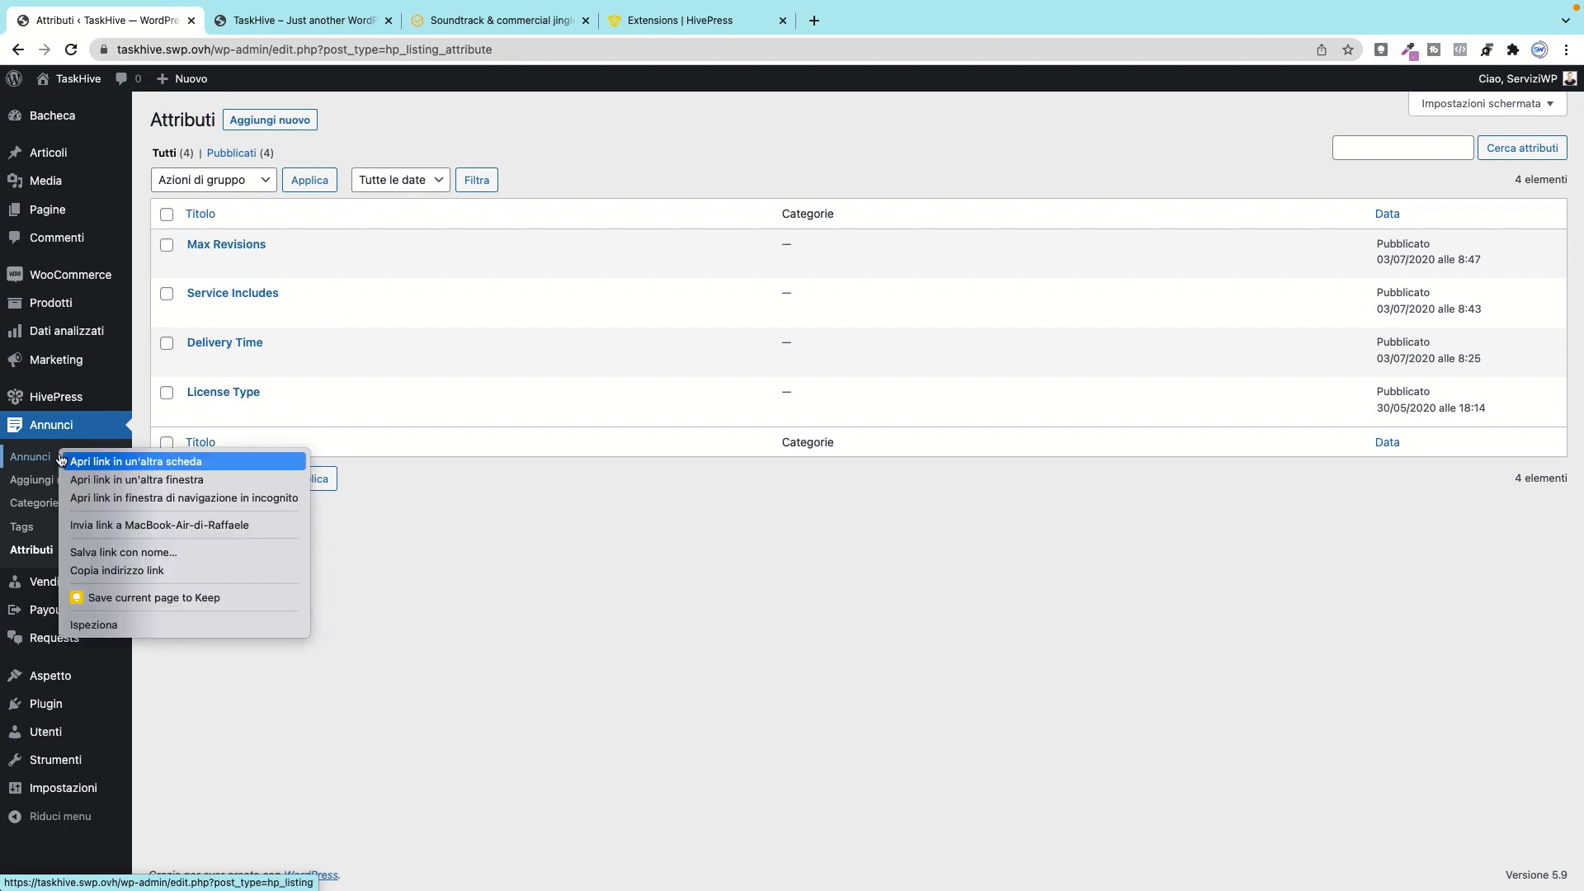
pyautogui.click(97, 462)
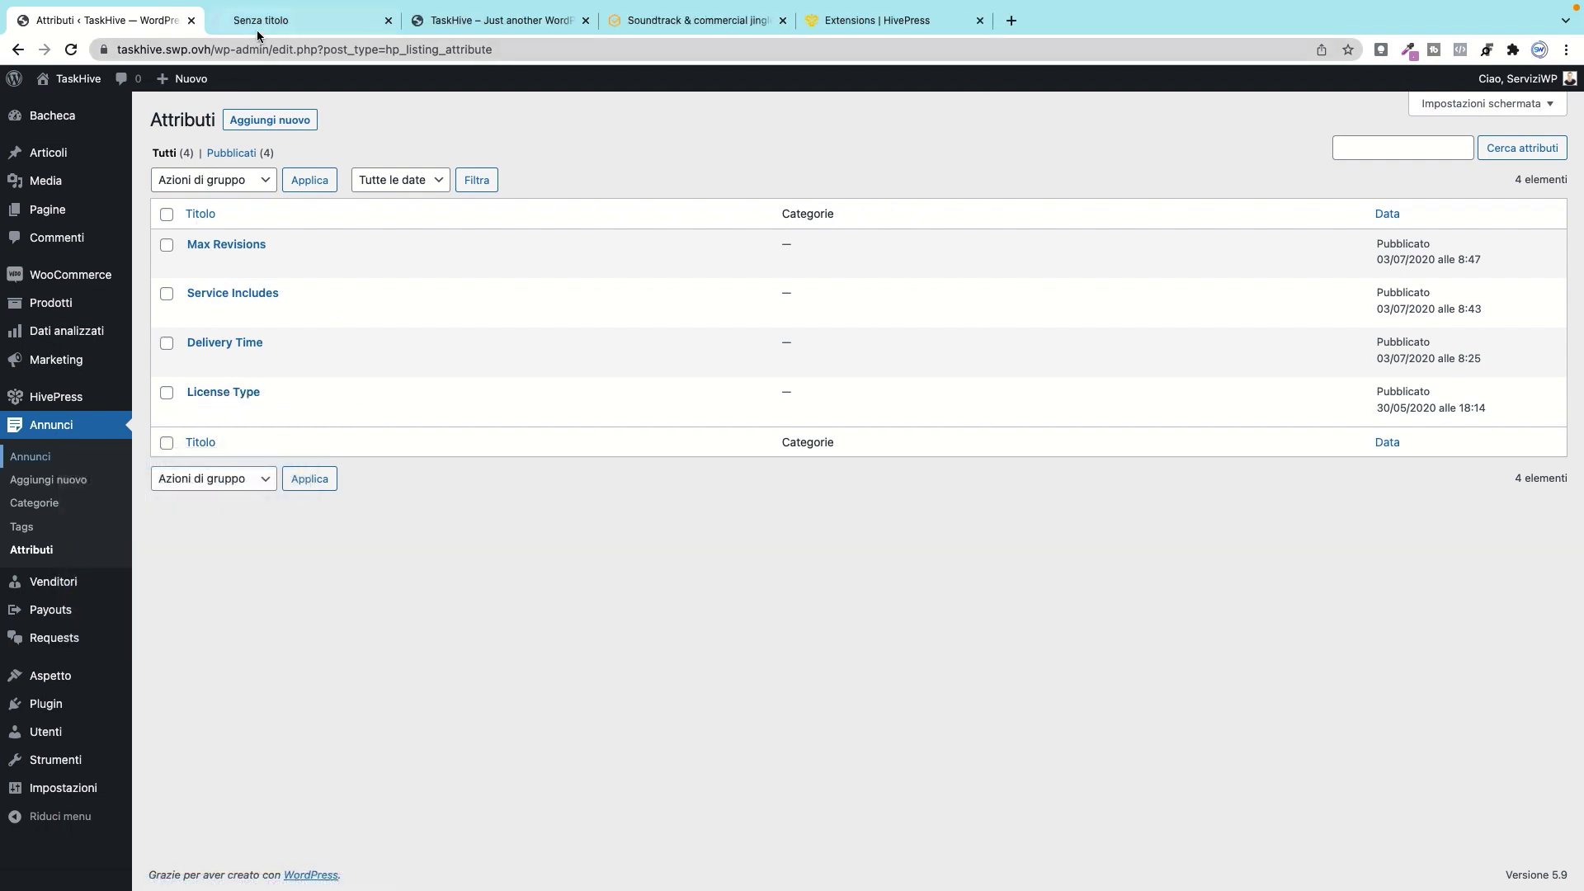
pyautogui.click(255, 28)
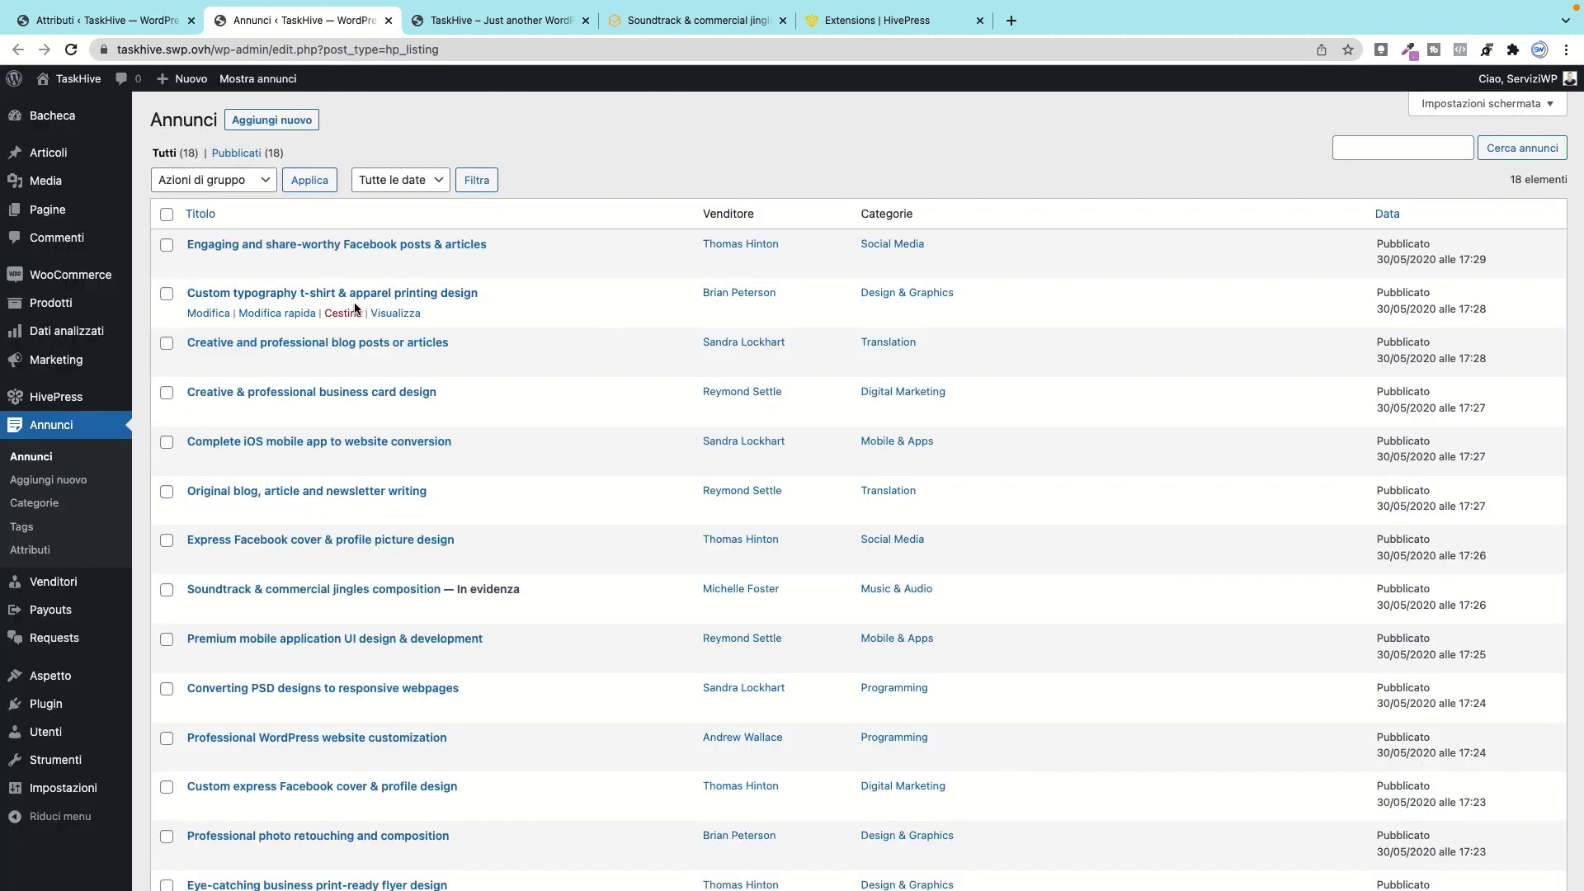
pyautogui.click(210, 314)
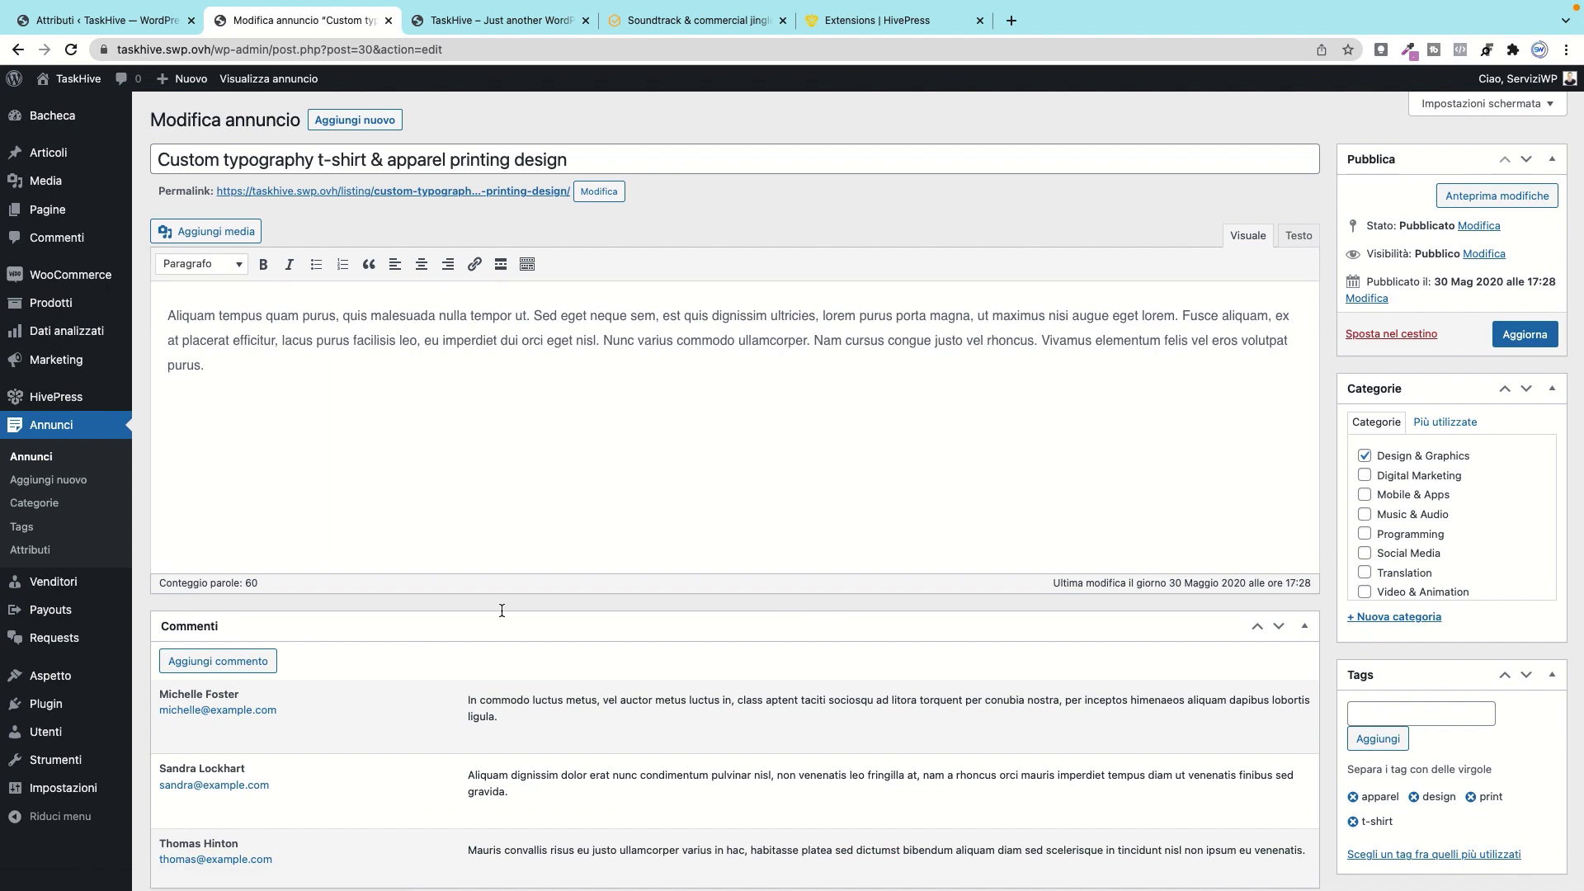
pyautogui.scroll(-6, 1436, 417)
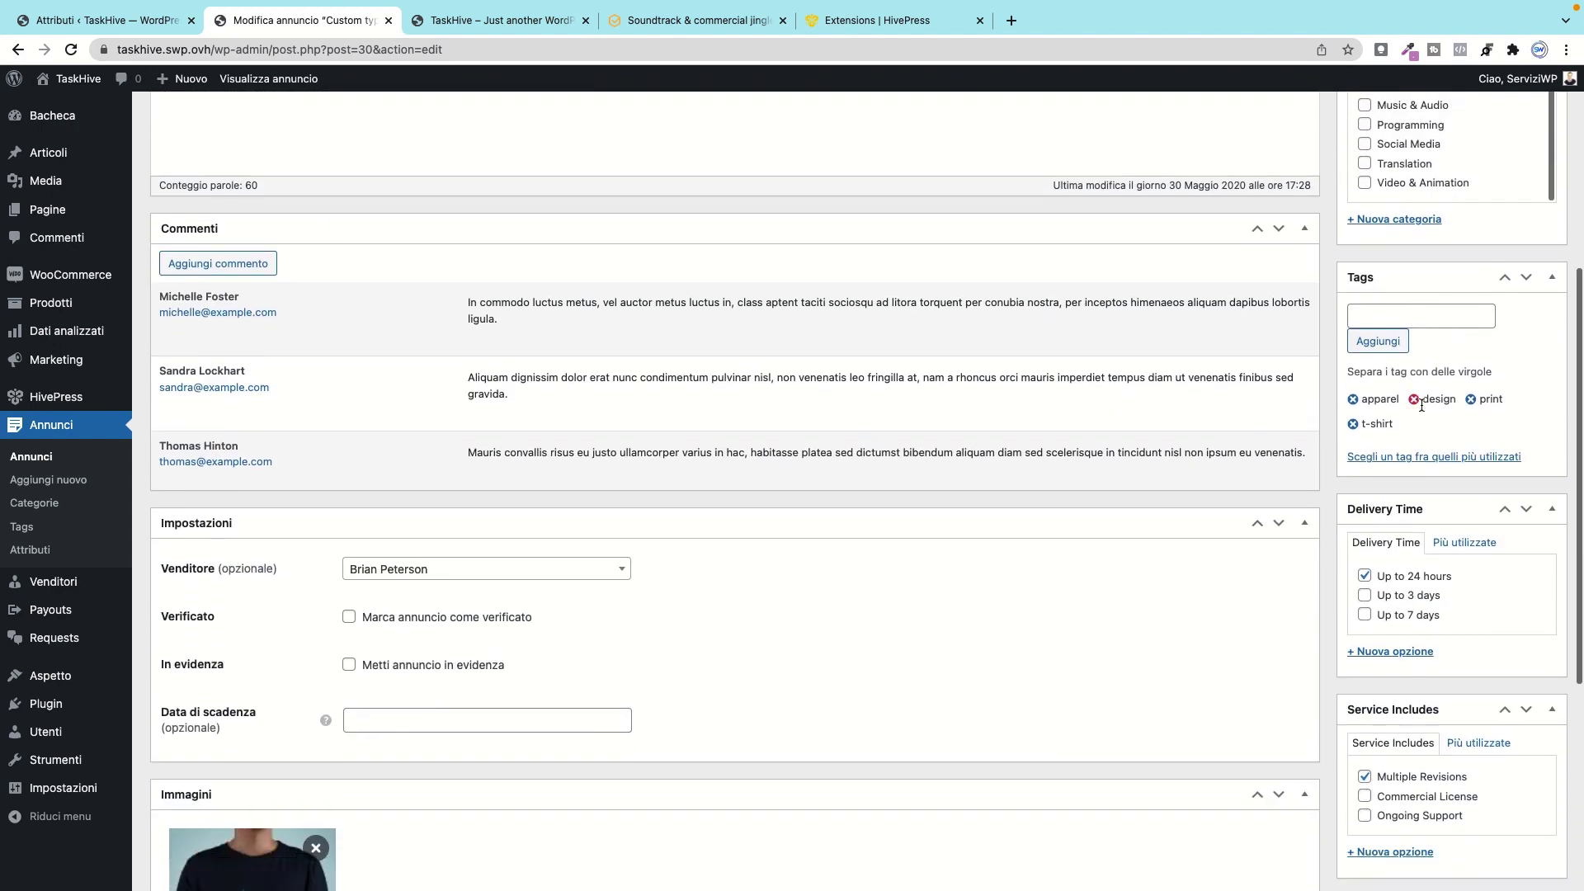
pyautogui.scroll(-3, 1403, 438)
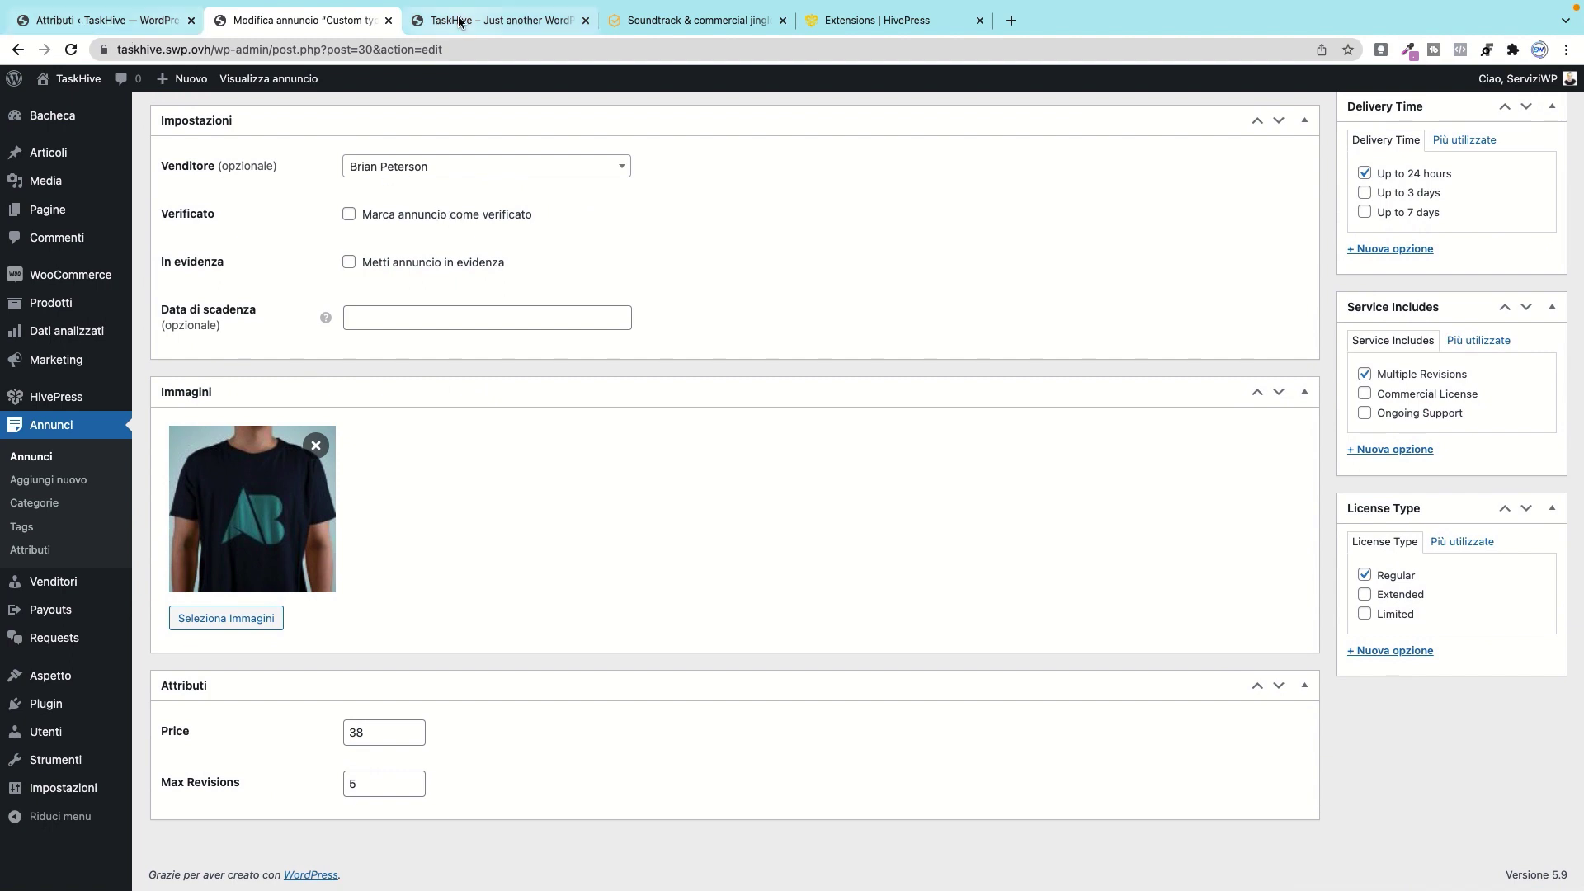
pyautogui.click(57, 30)
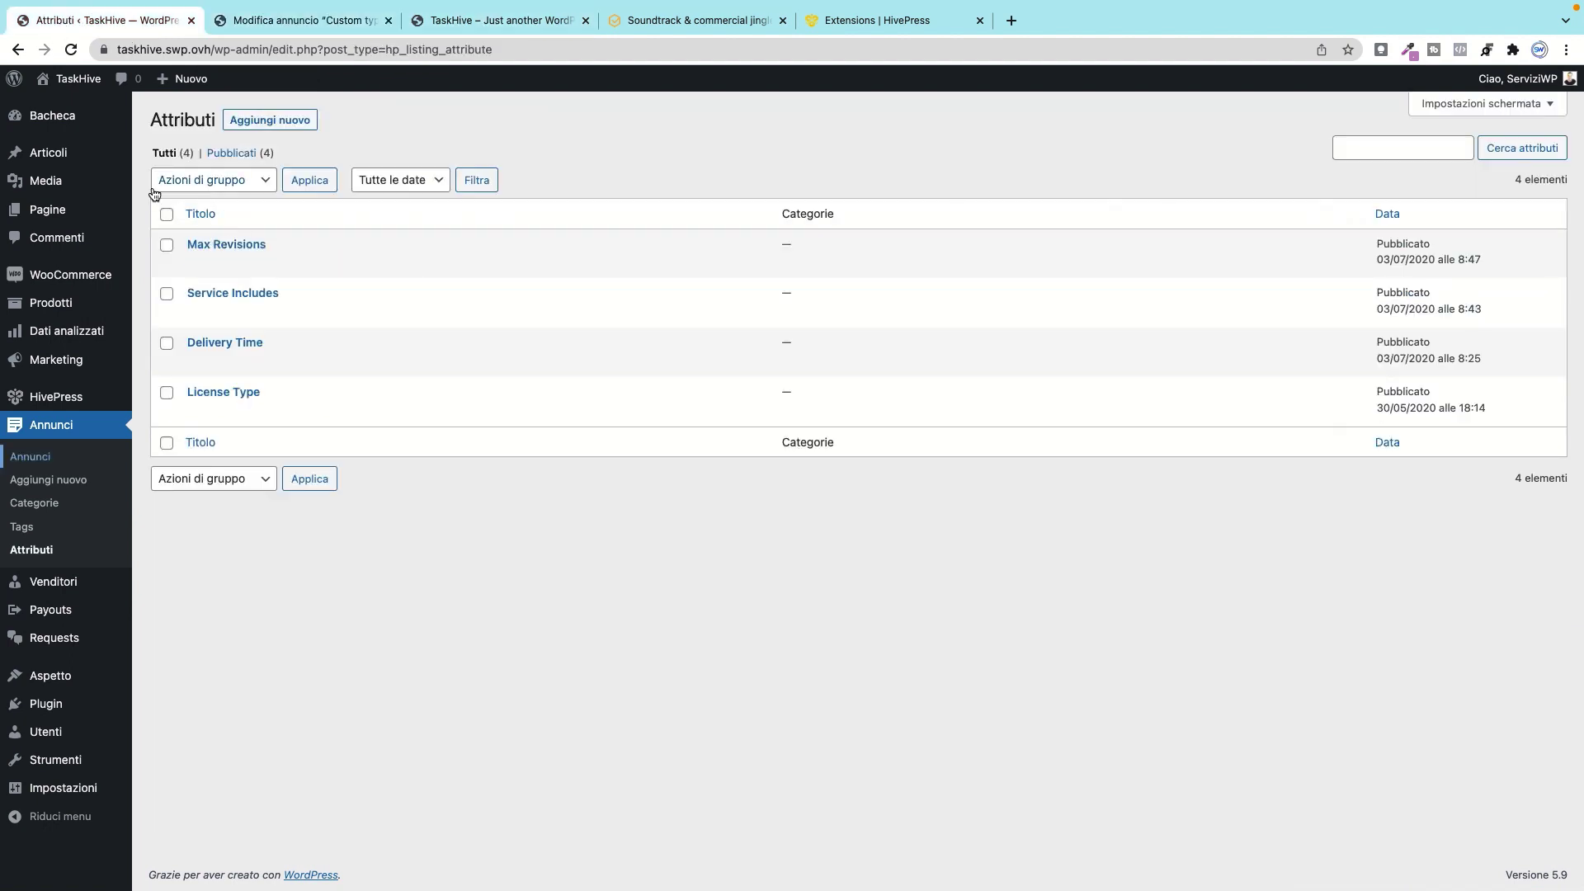
pyautogui.click(217, 313)
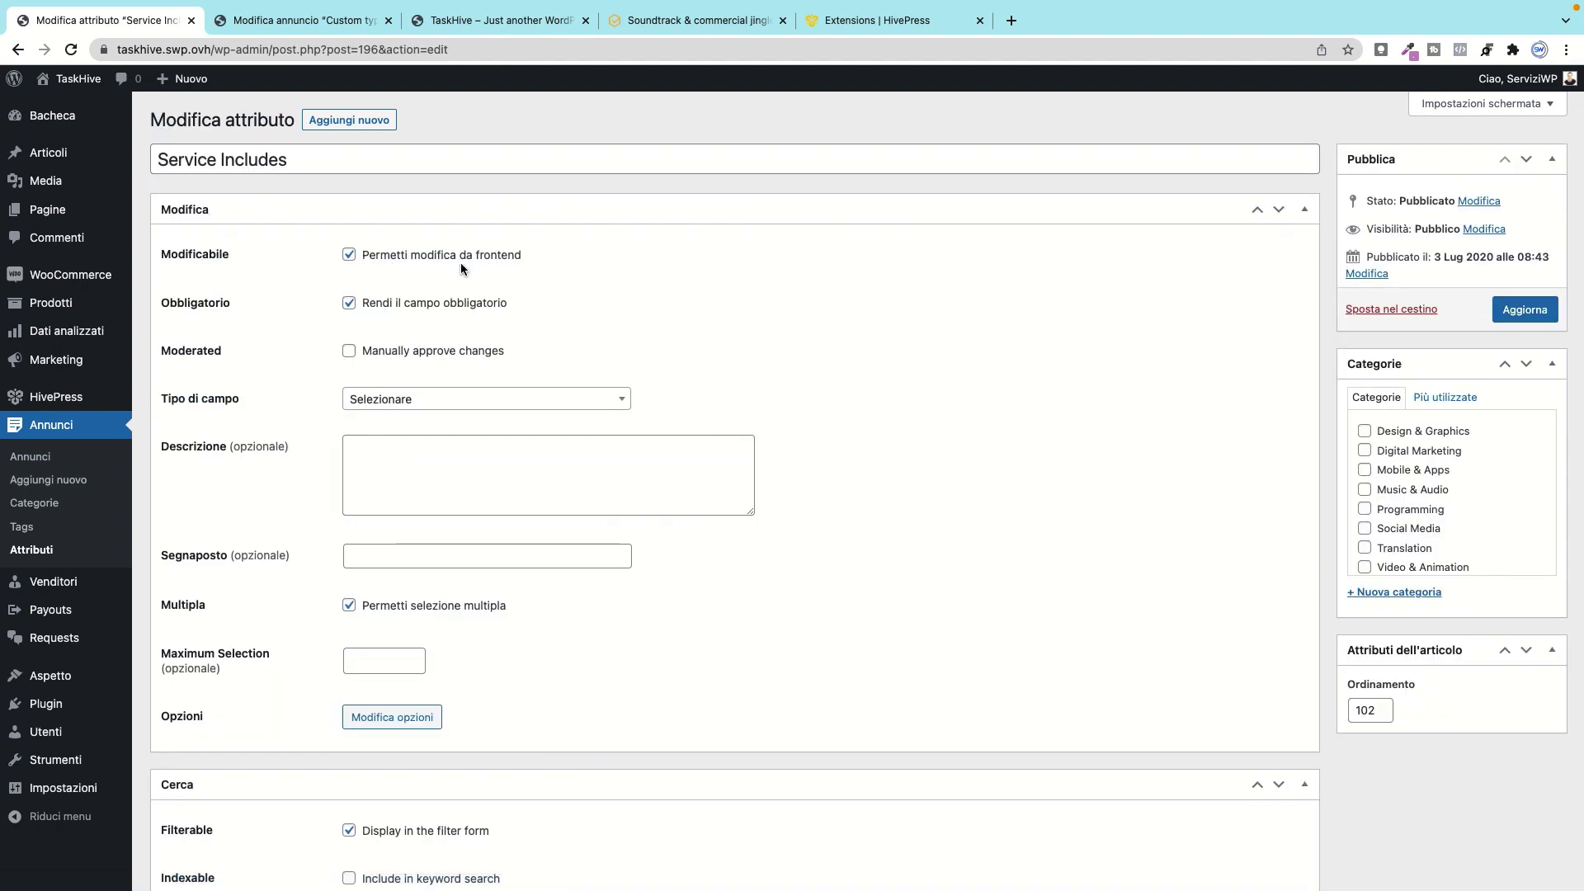
# Step: Review the Service Includes settings and open its options: Commercial License, Multiple Revisions, Ongoing Support
pyautogui.scroll(-2, 611, 270)
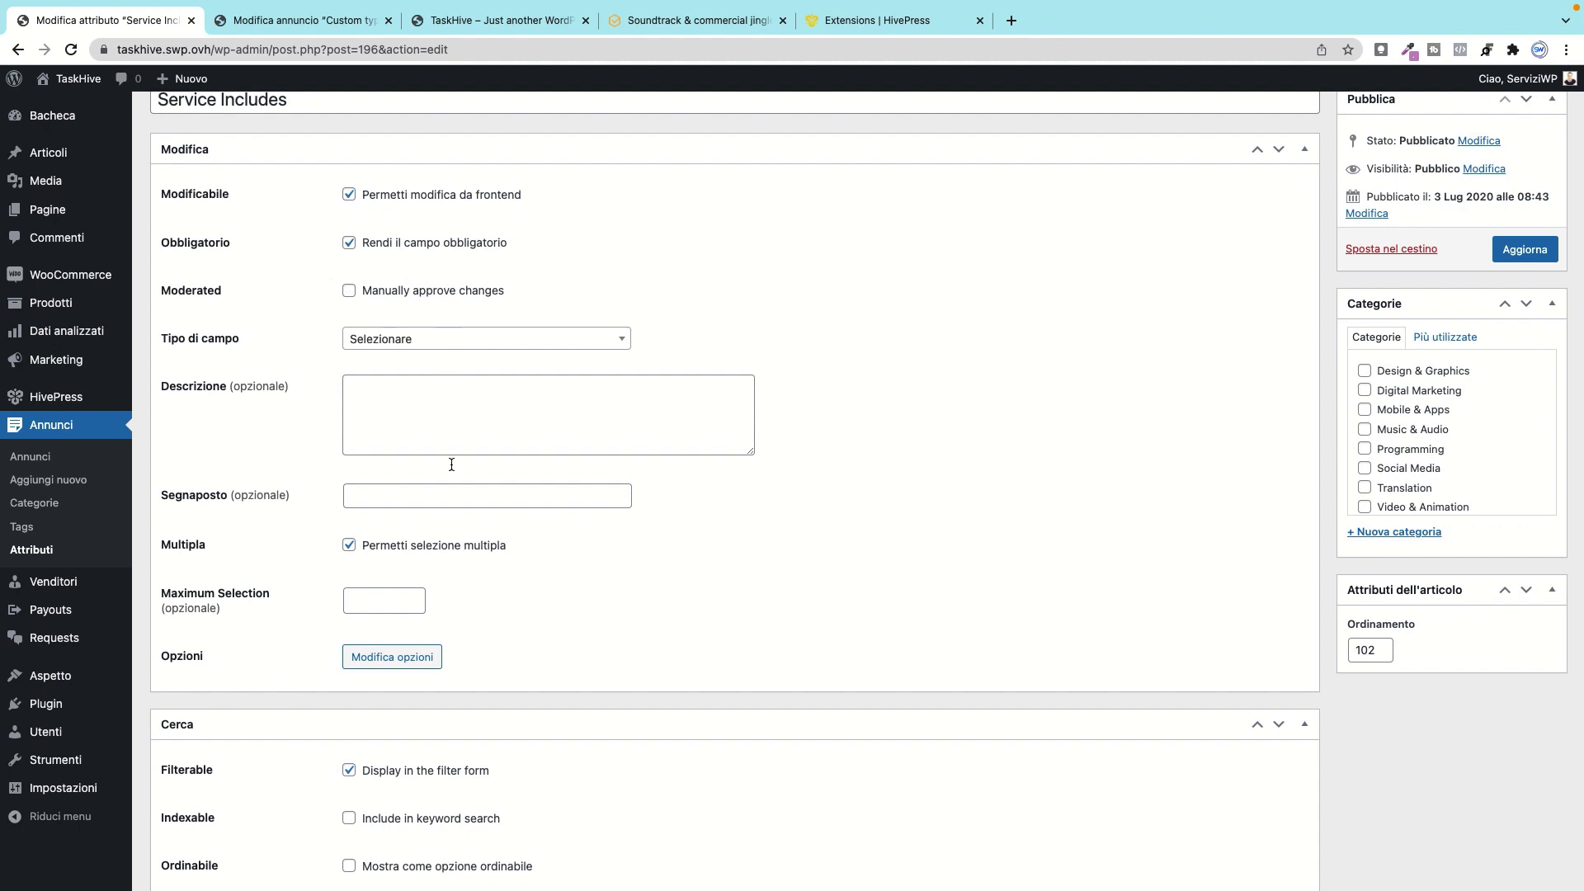
pyautogui.scroll(-5, 451, 464)
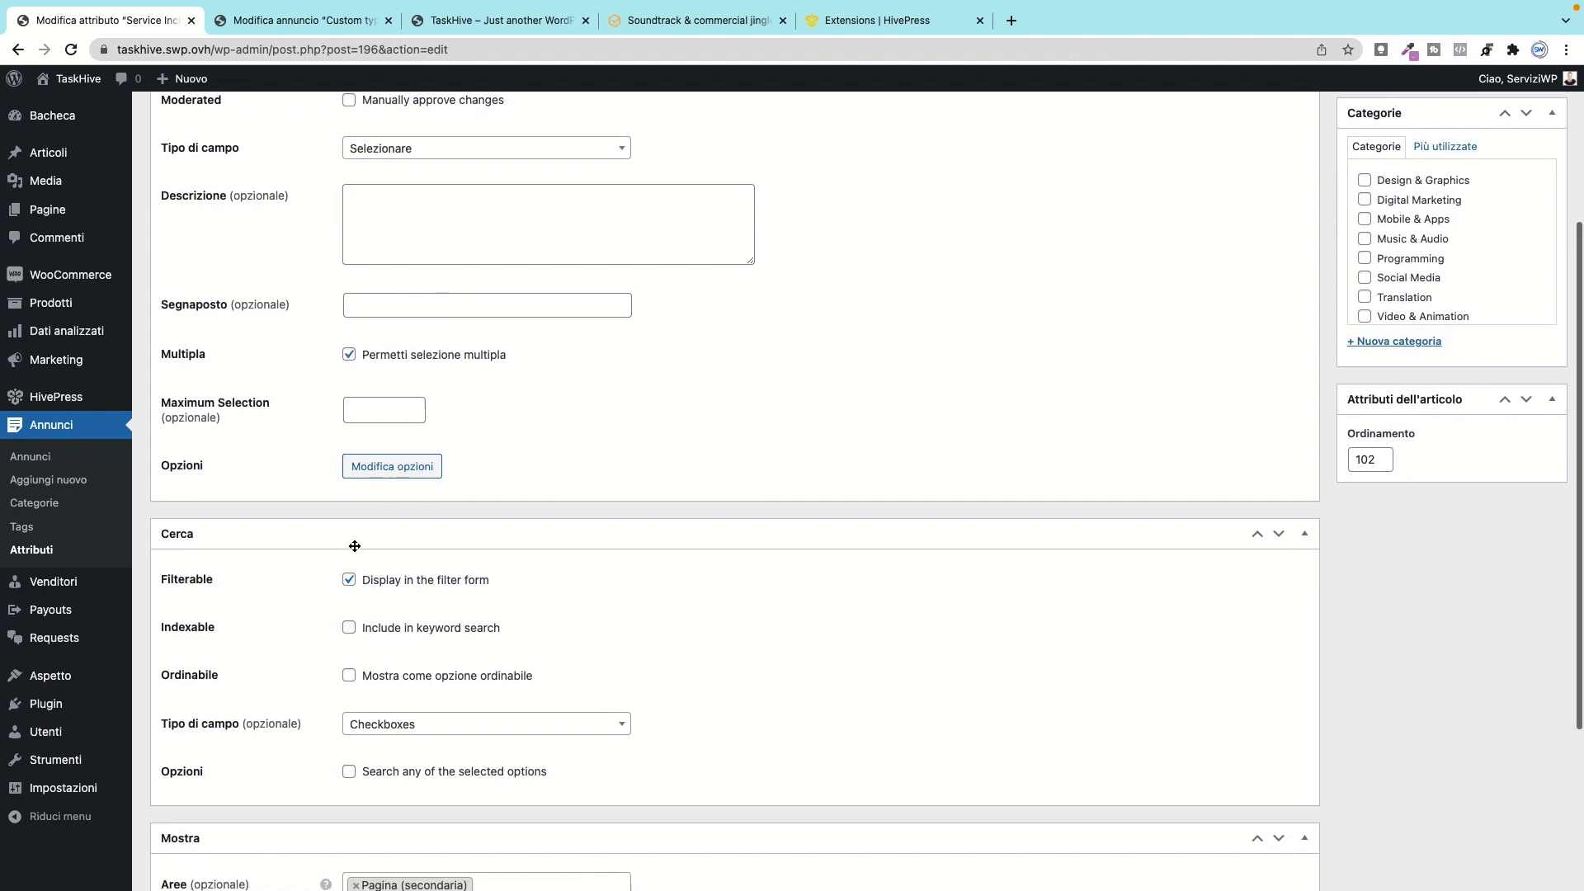
pyautogui.scroll(4, 355, 546)
pyautogui.scroll(-8, 355, 546)
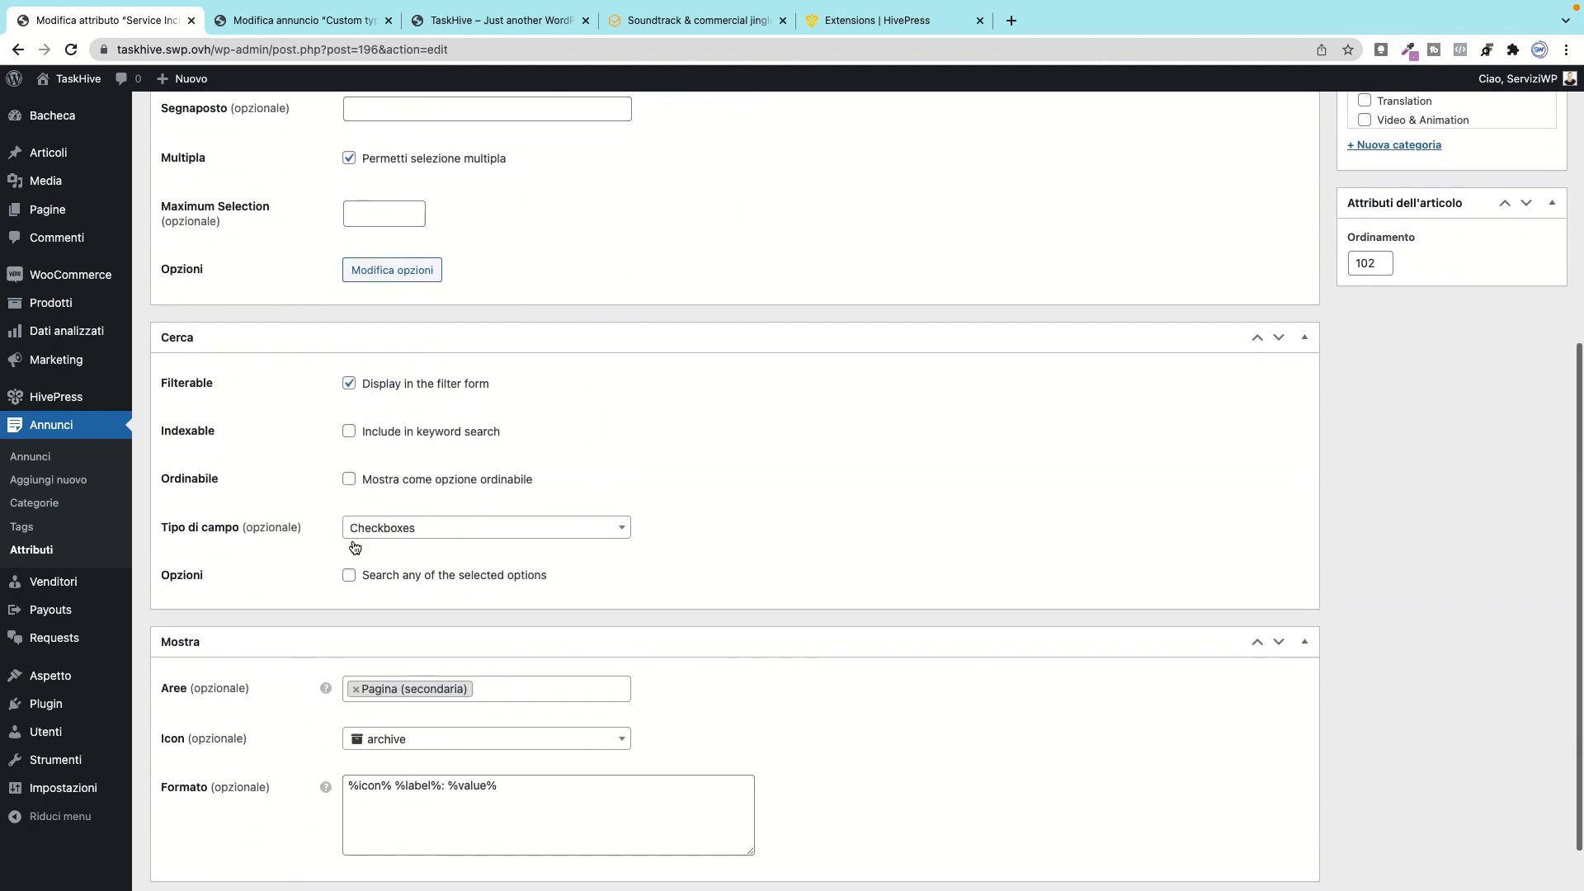
pyautogui.scroll(-2, 355, 546)
pyautogui.scroll(5, 442, 531)
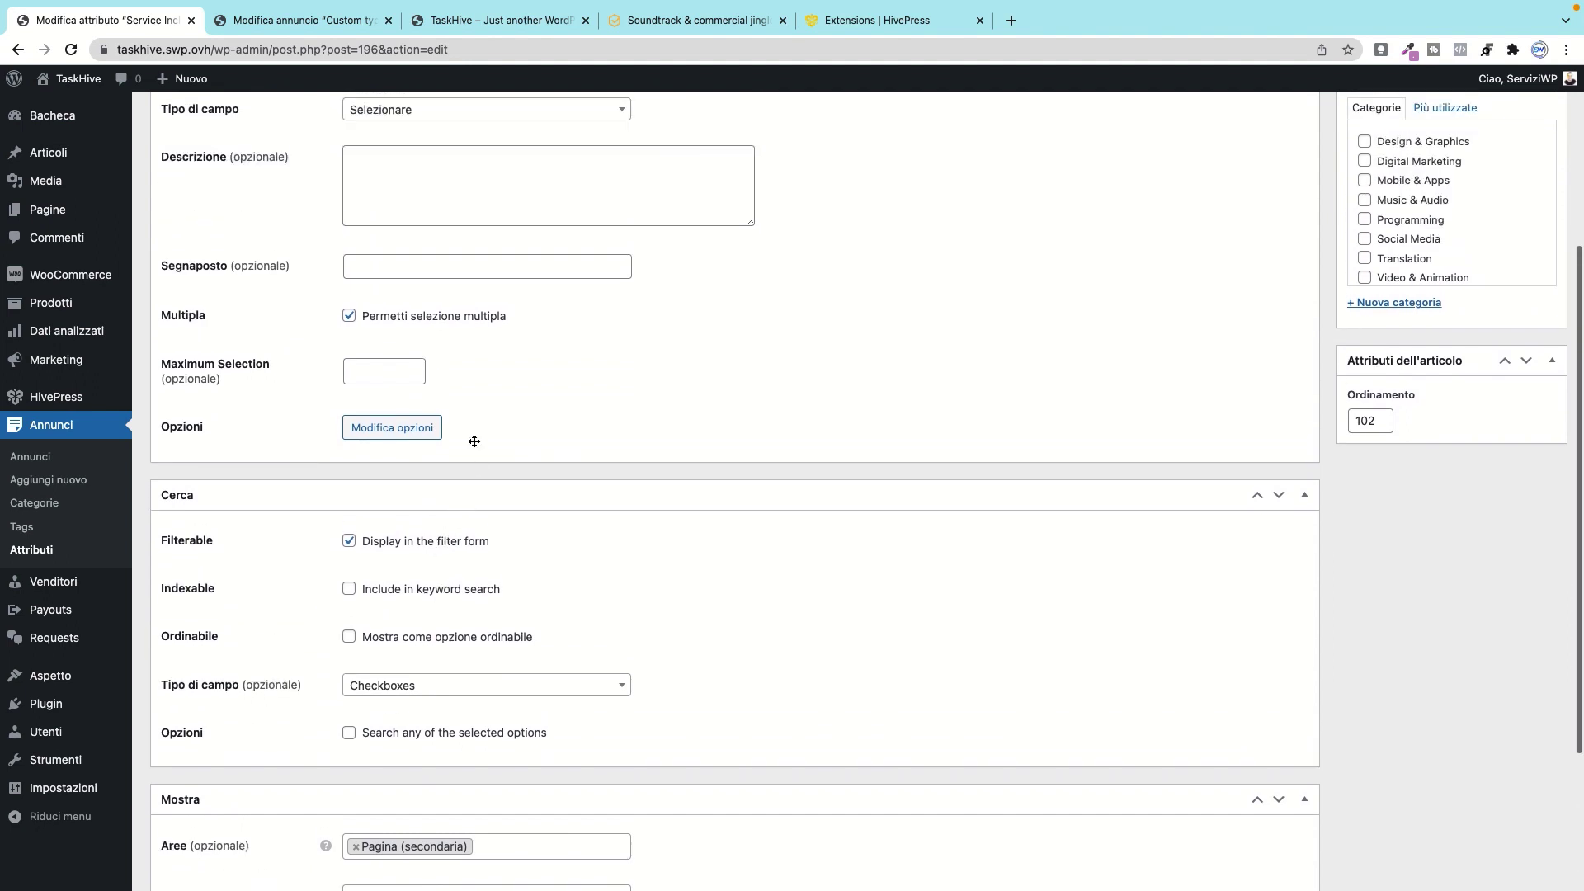
pyautogui.click(424, 427)
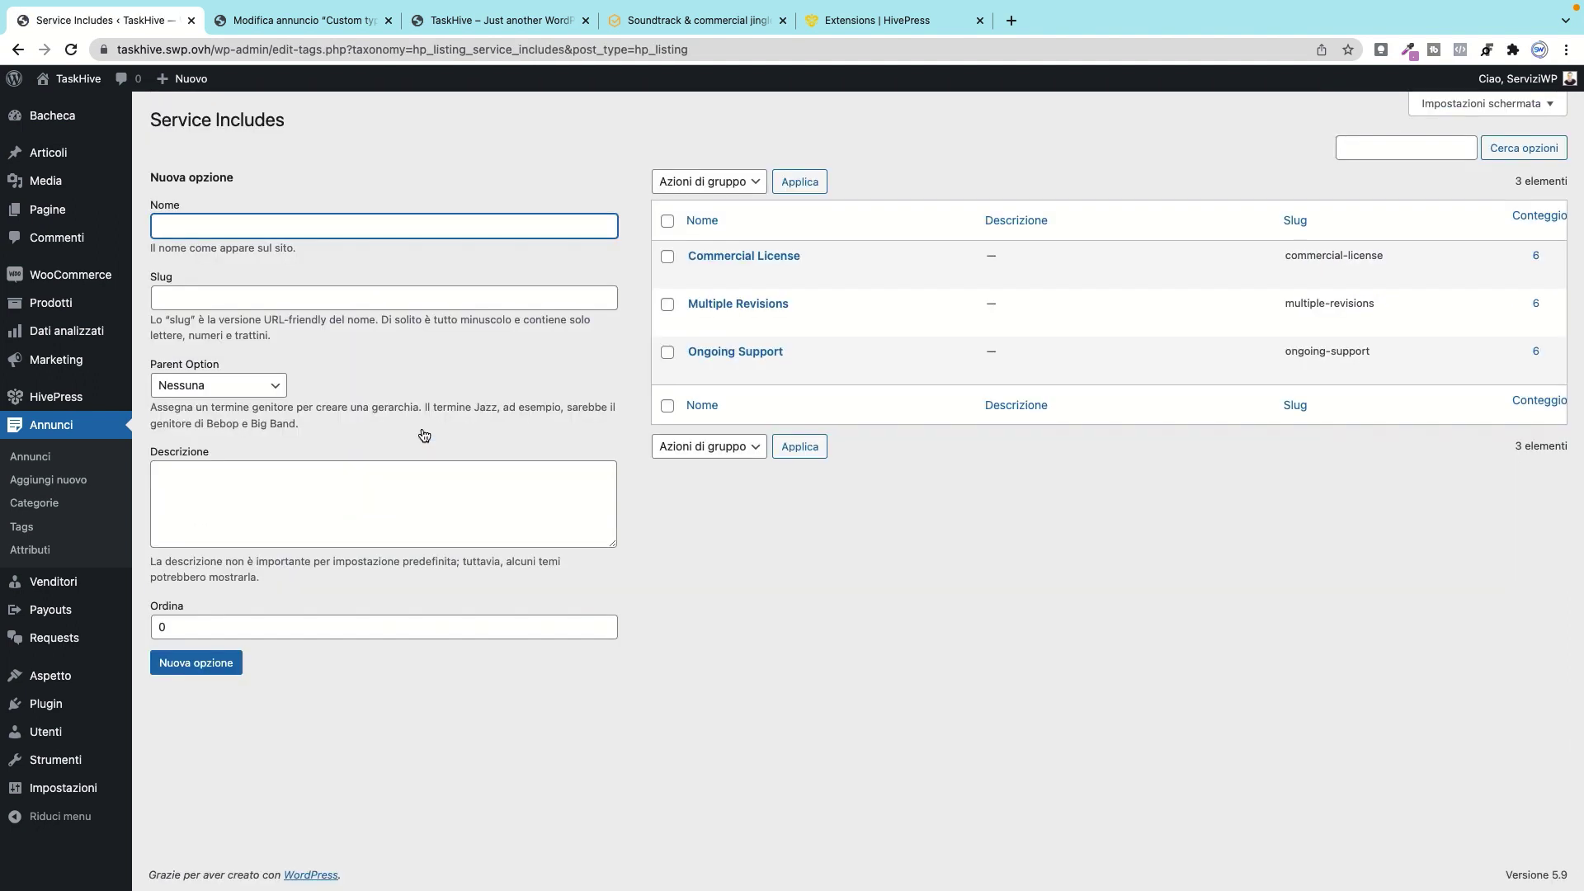
pyautogui.click(14, 50)
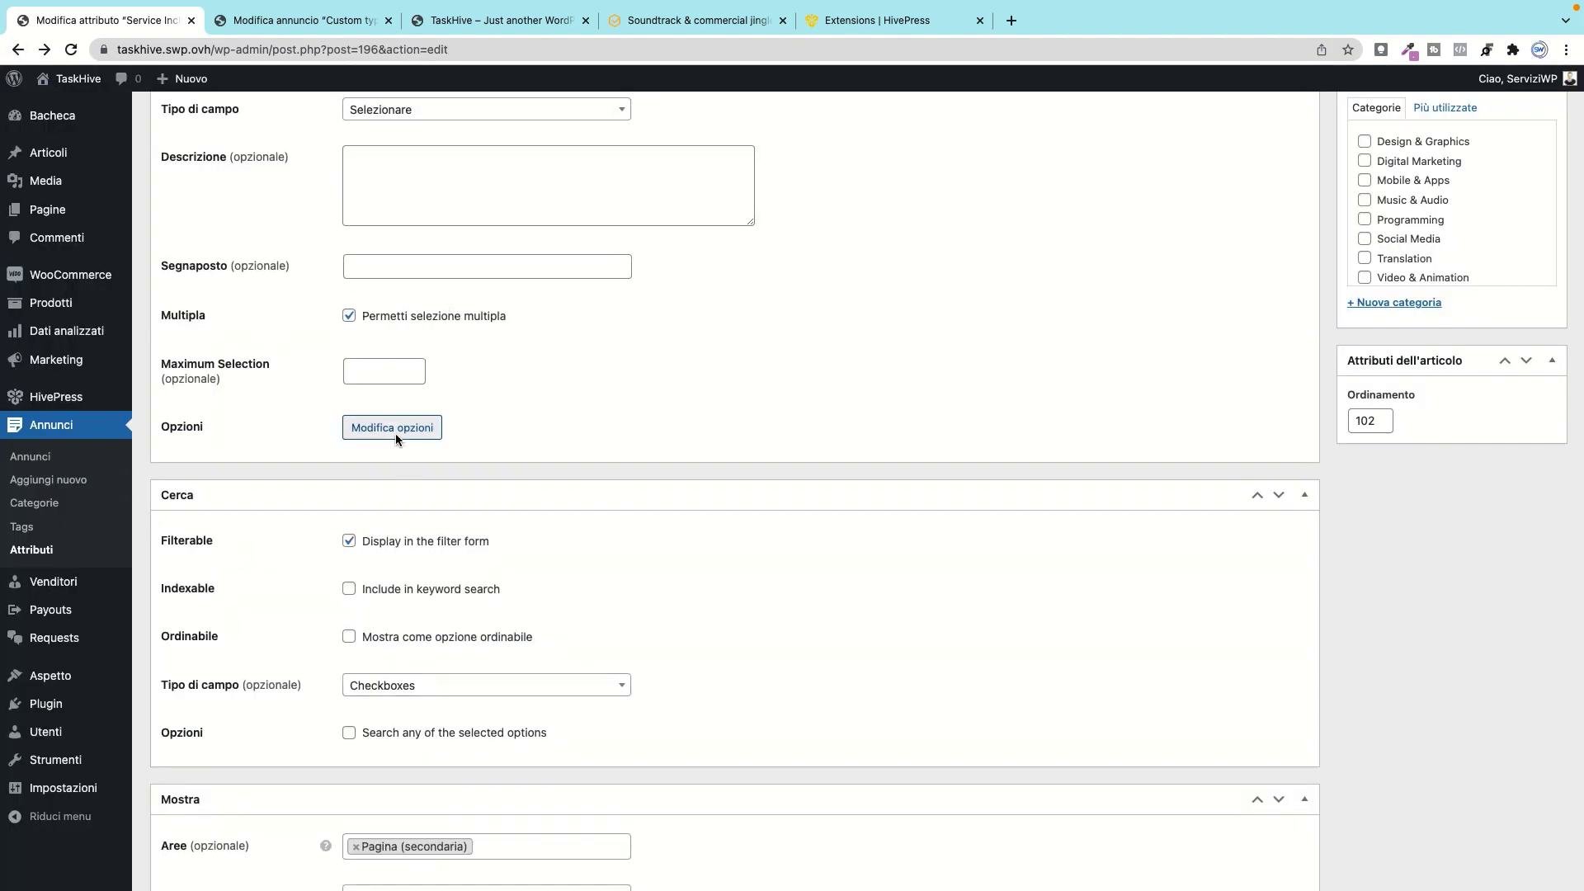
pyautogui.scroll(4, 366, 377)
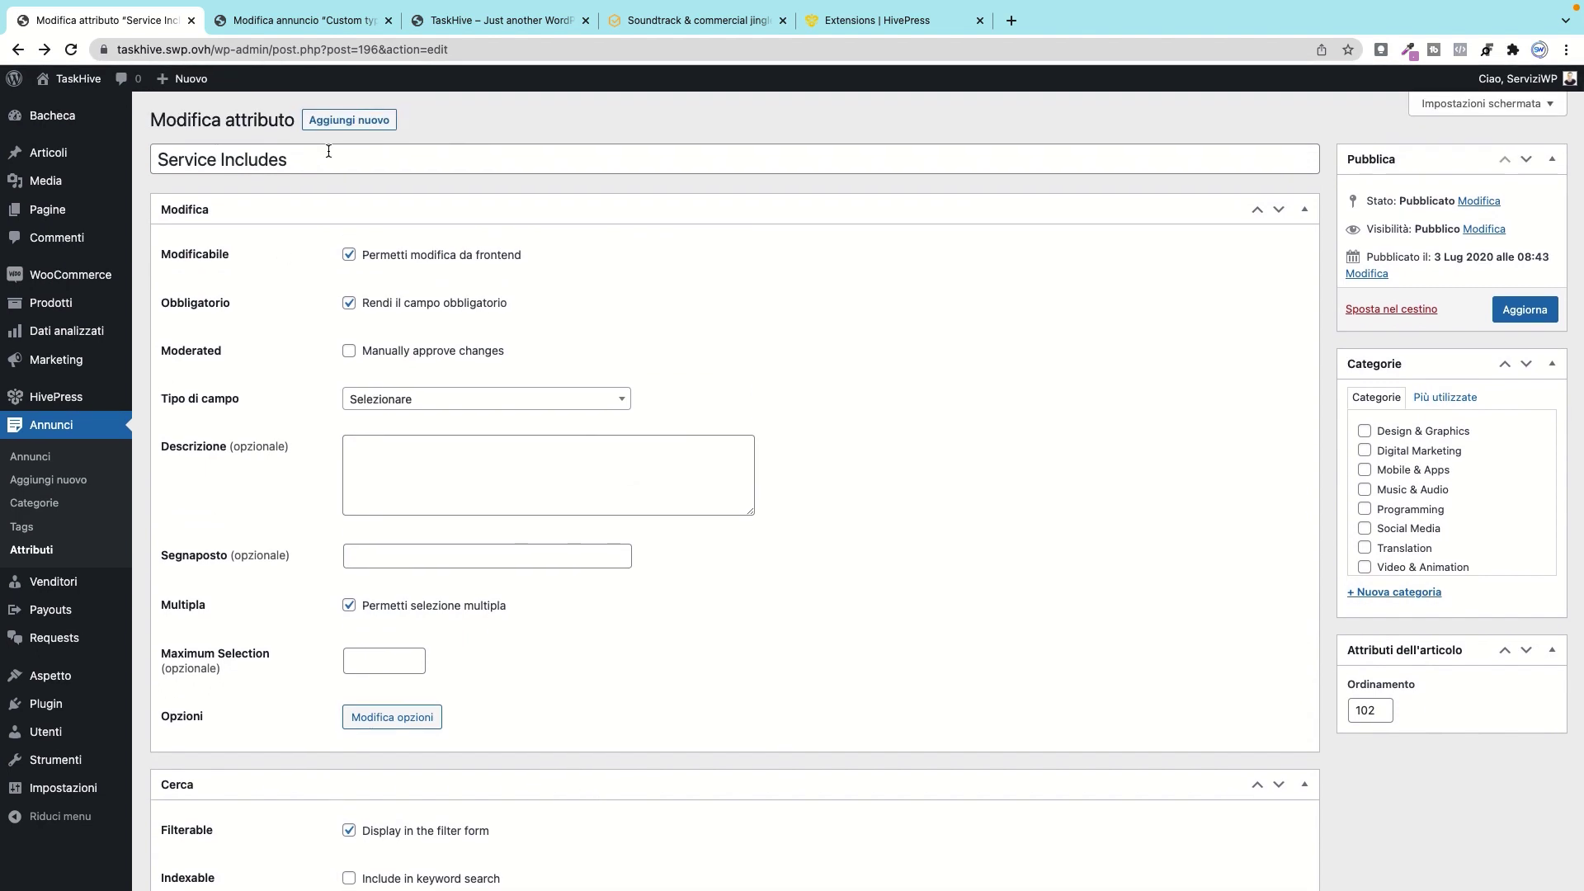
pyautogui.click(383, 724)
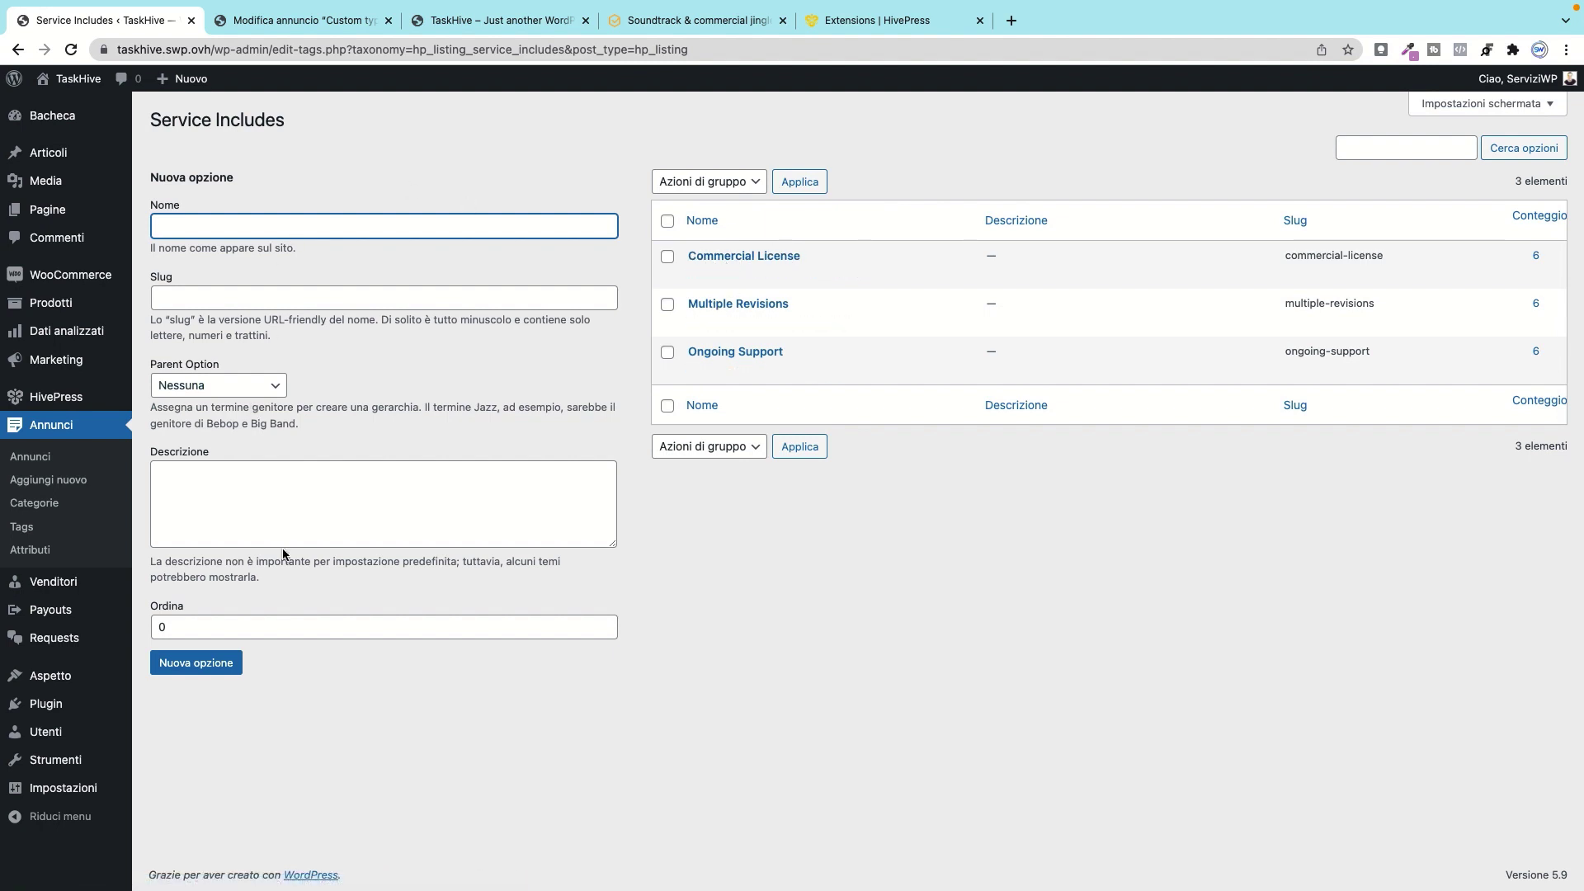
# Step: View the Commercial License option, then return to the Service Includes attribute settings
pyautogui.click(714, 272)
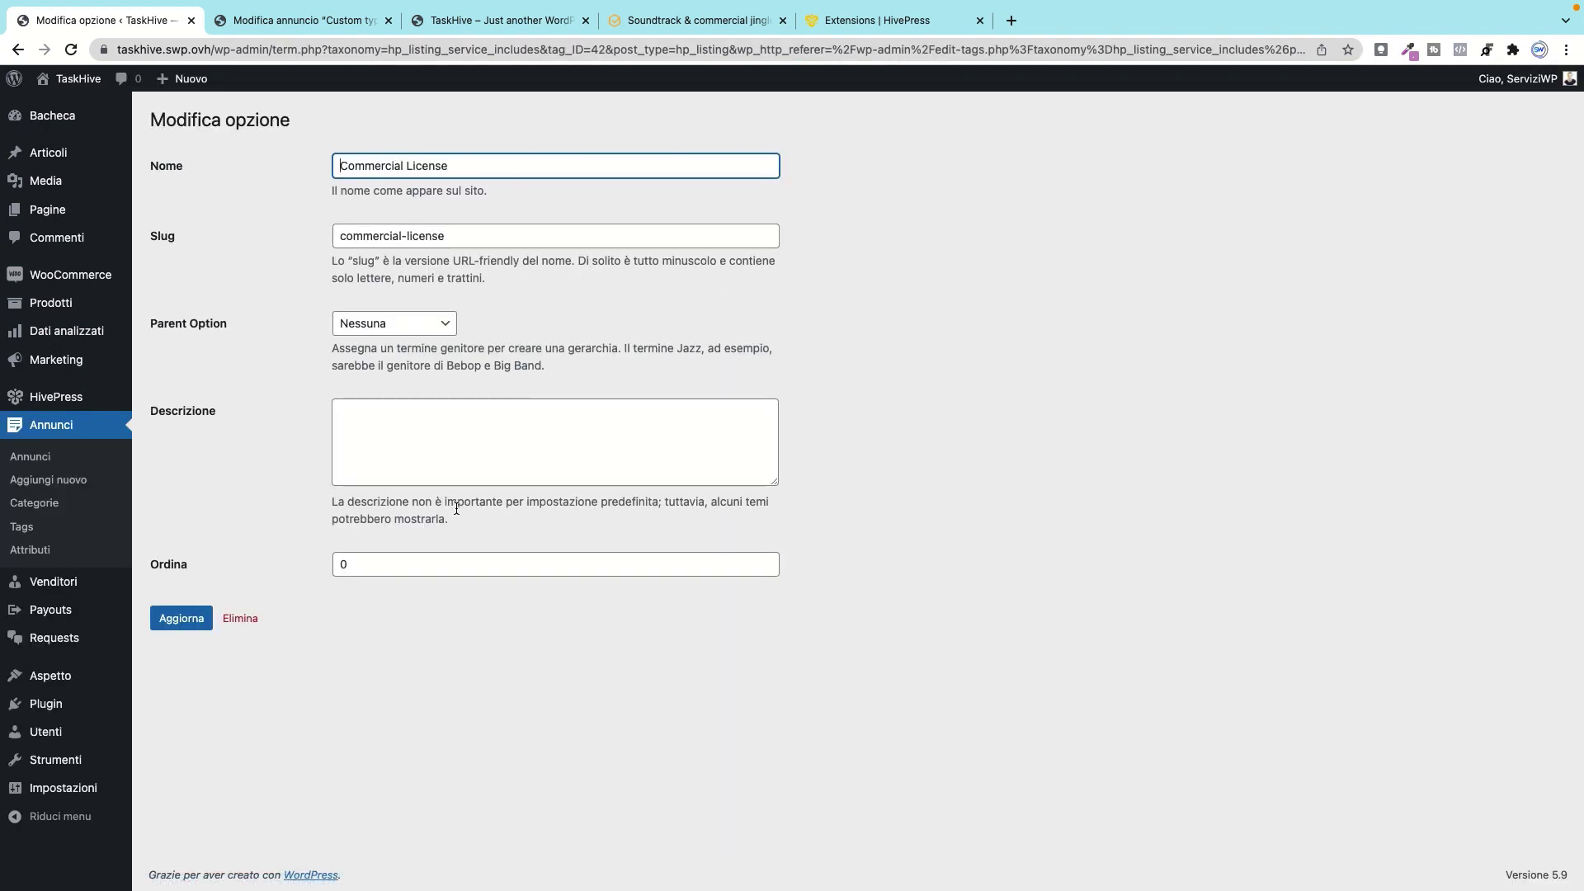
pyautogui.click(18, 50)
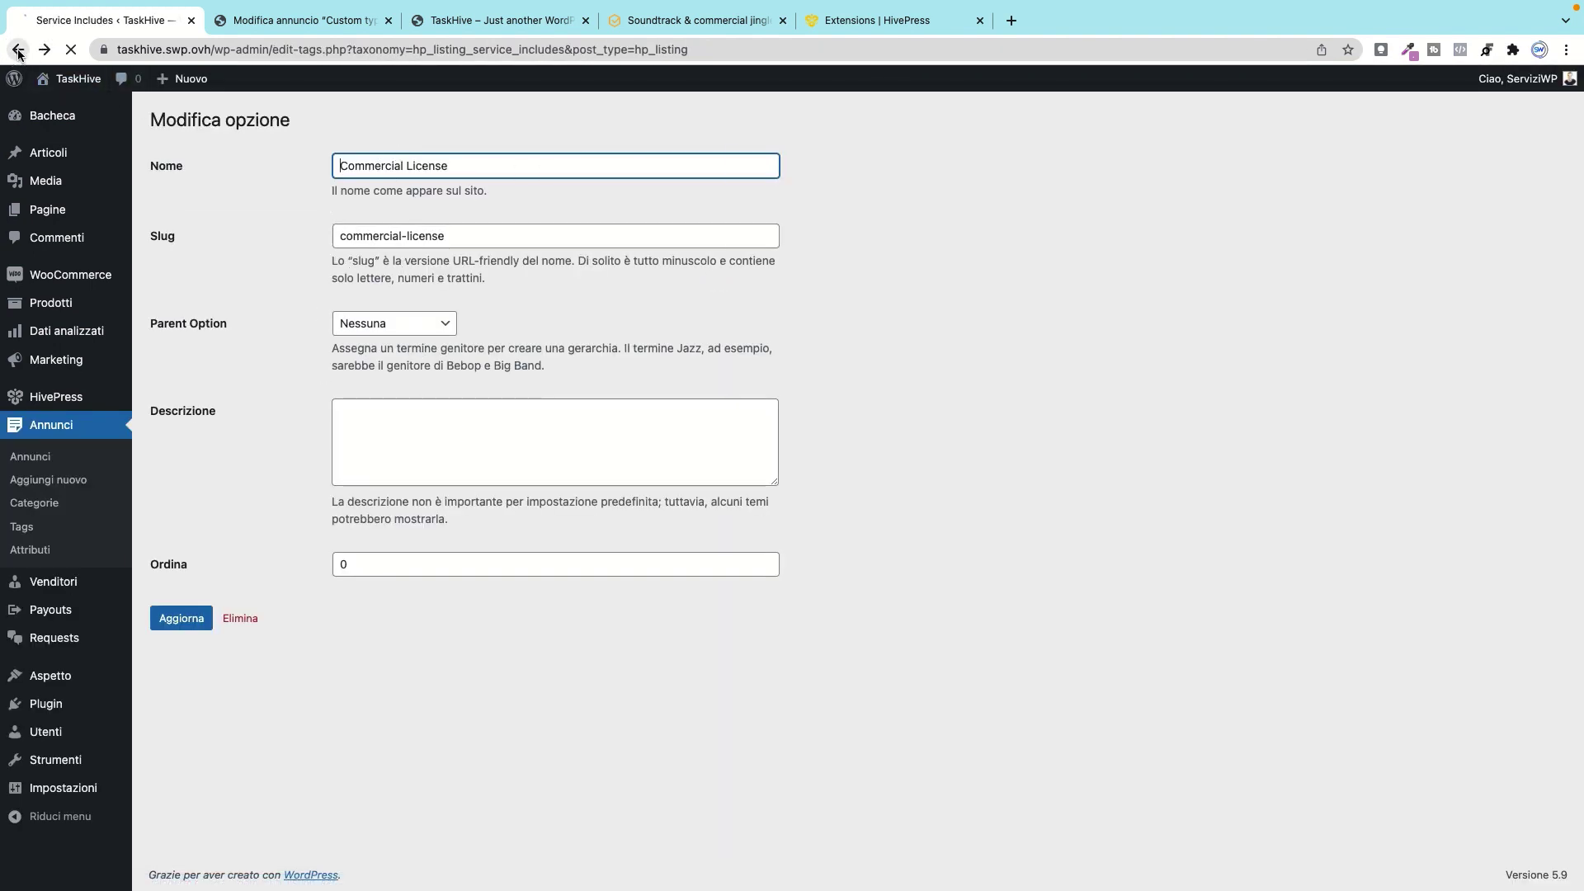
pyautogui.click(18, 50)
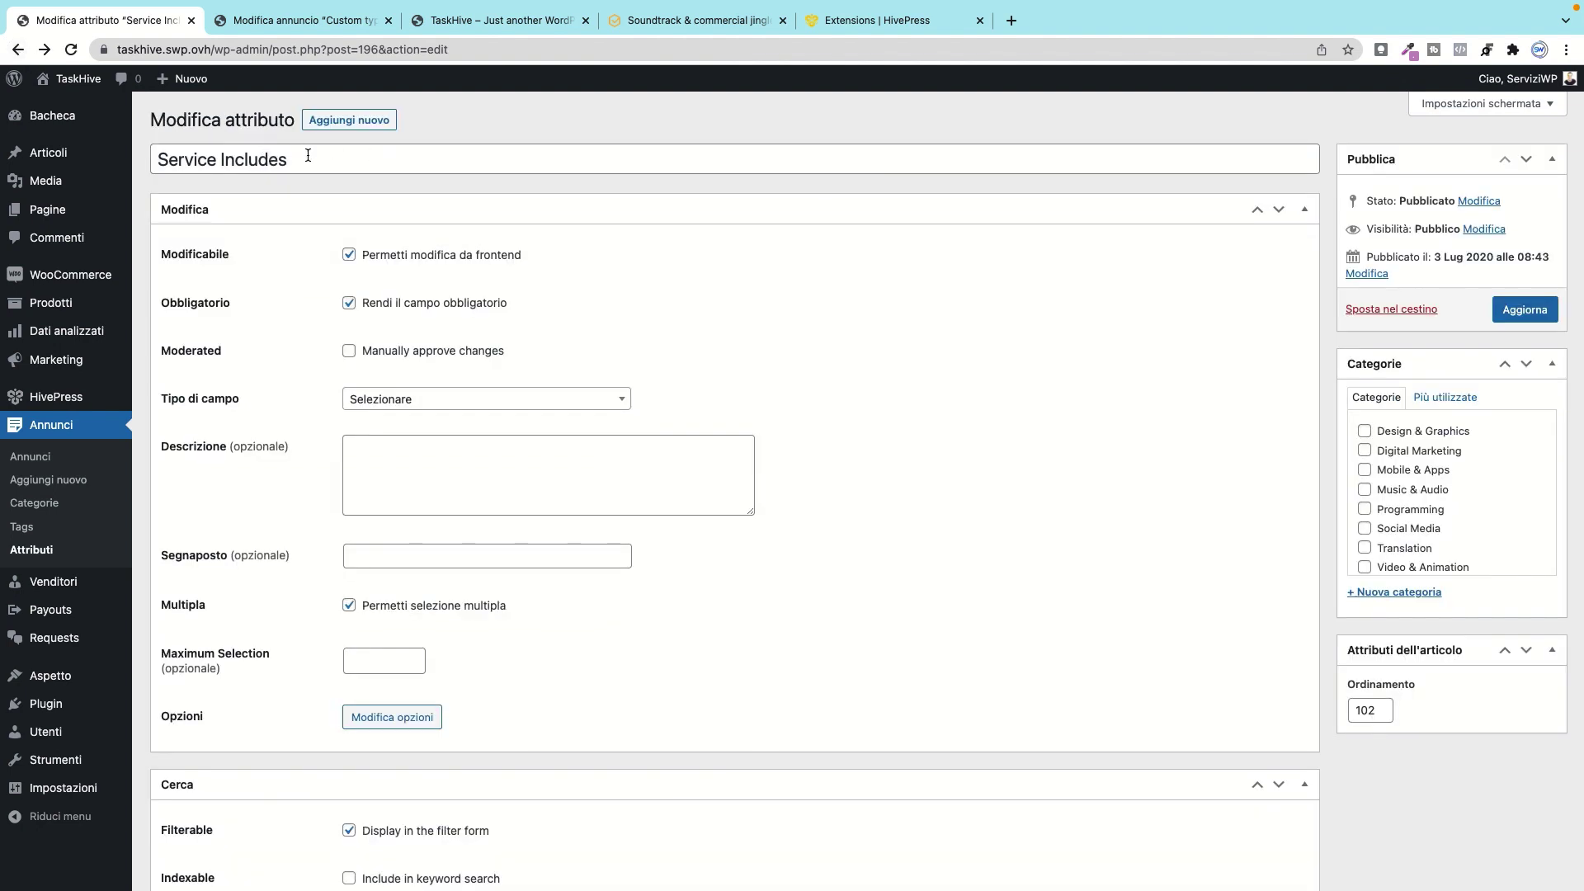
# Step: Review the Service Includes title and option values, then return to the attributes list
pyautogui.moveTo(307, 155); pyautogui.dragTo(137, 153)
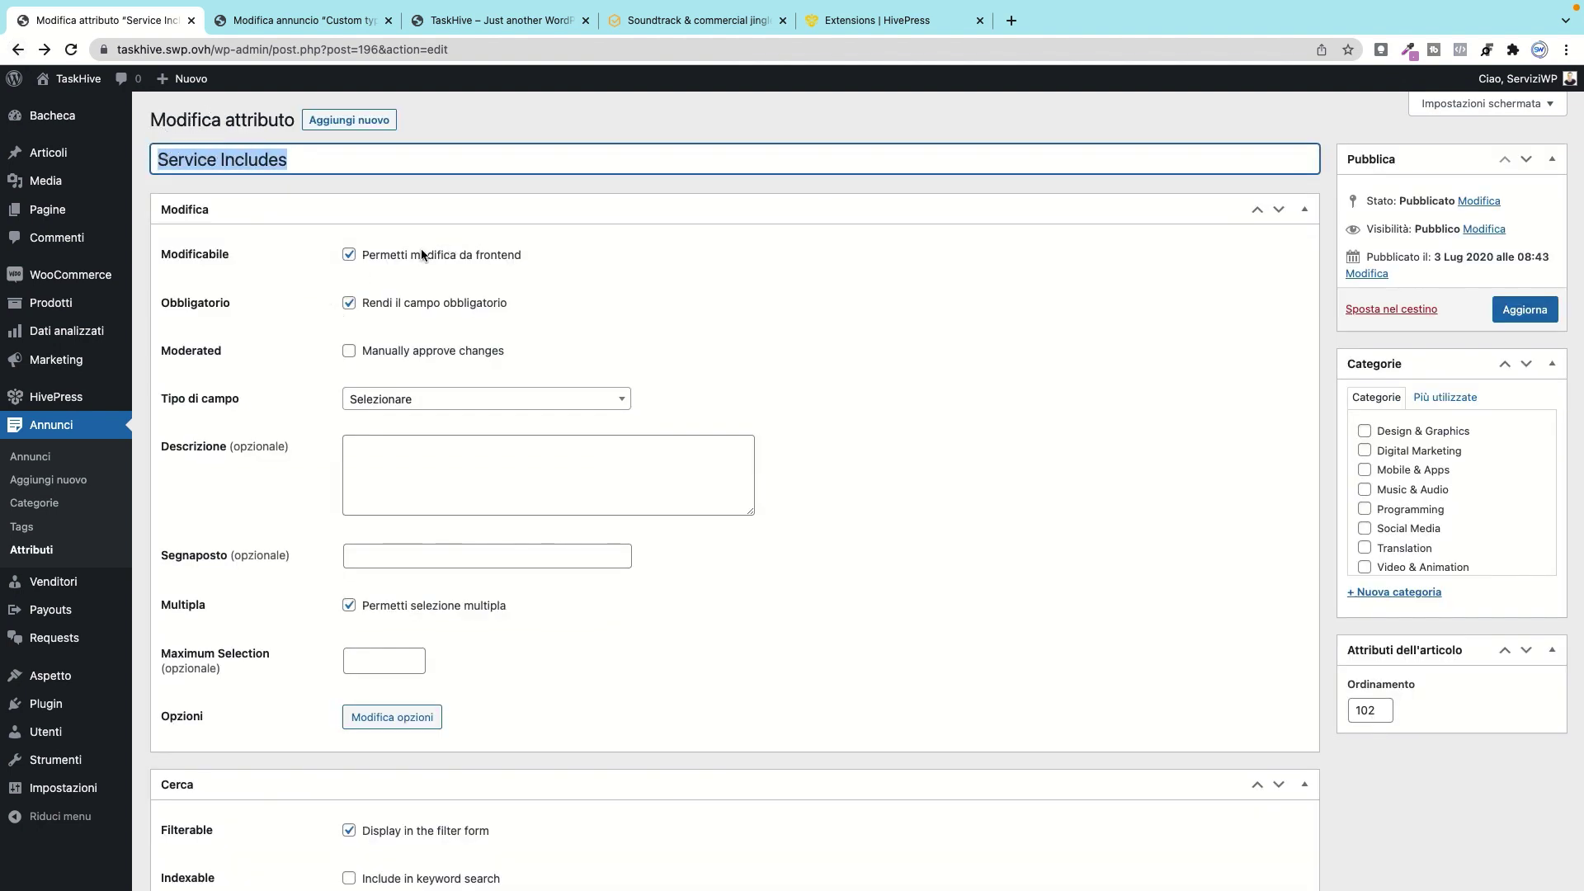
pyautogui.scroll(-5, 359, 457)
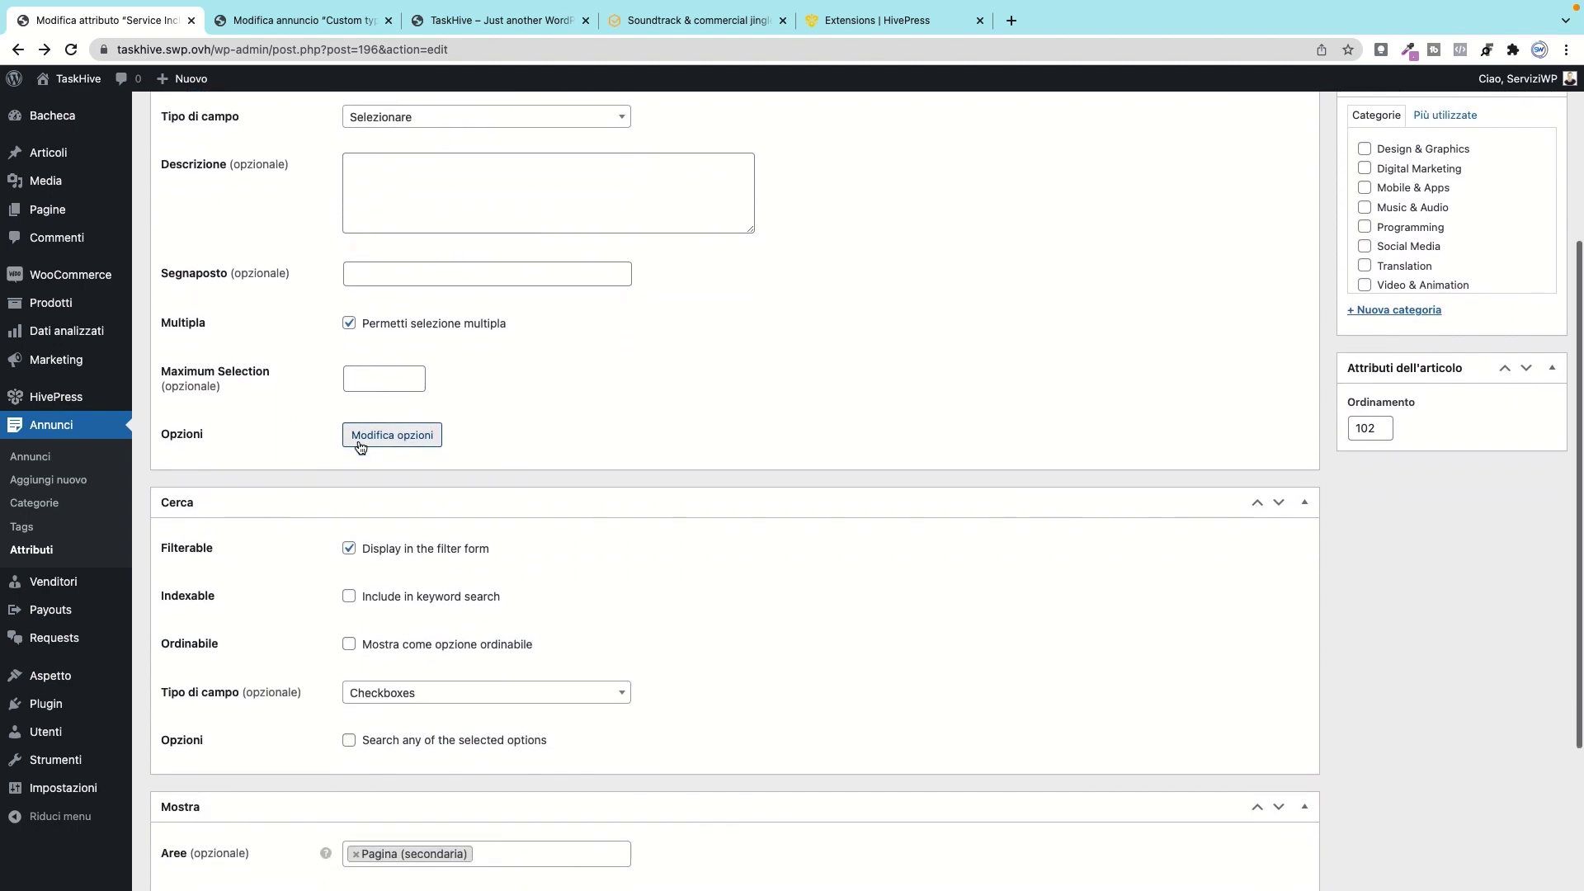
pyautogui.scroll(5, 360, 437)
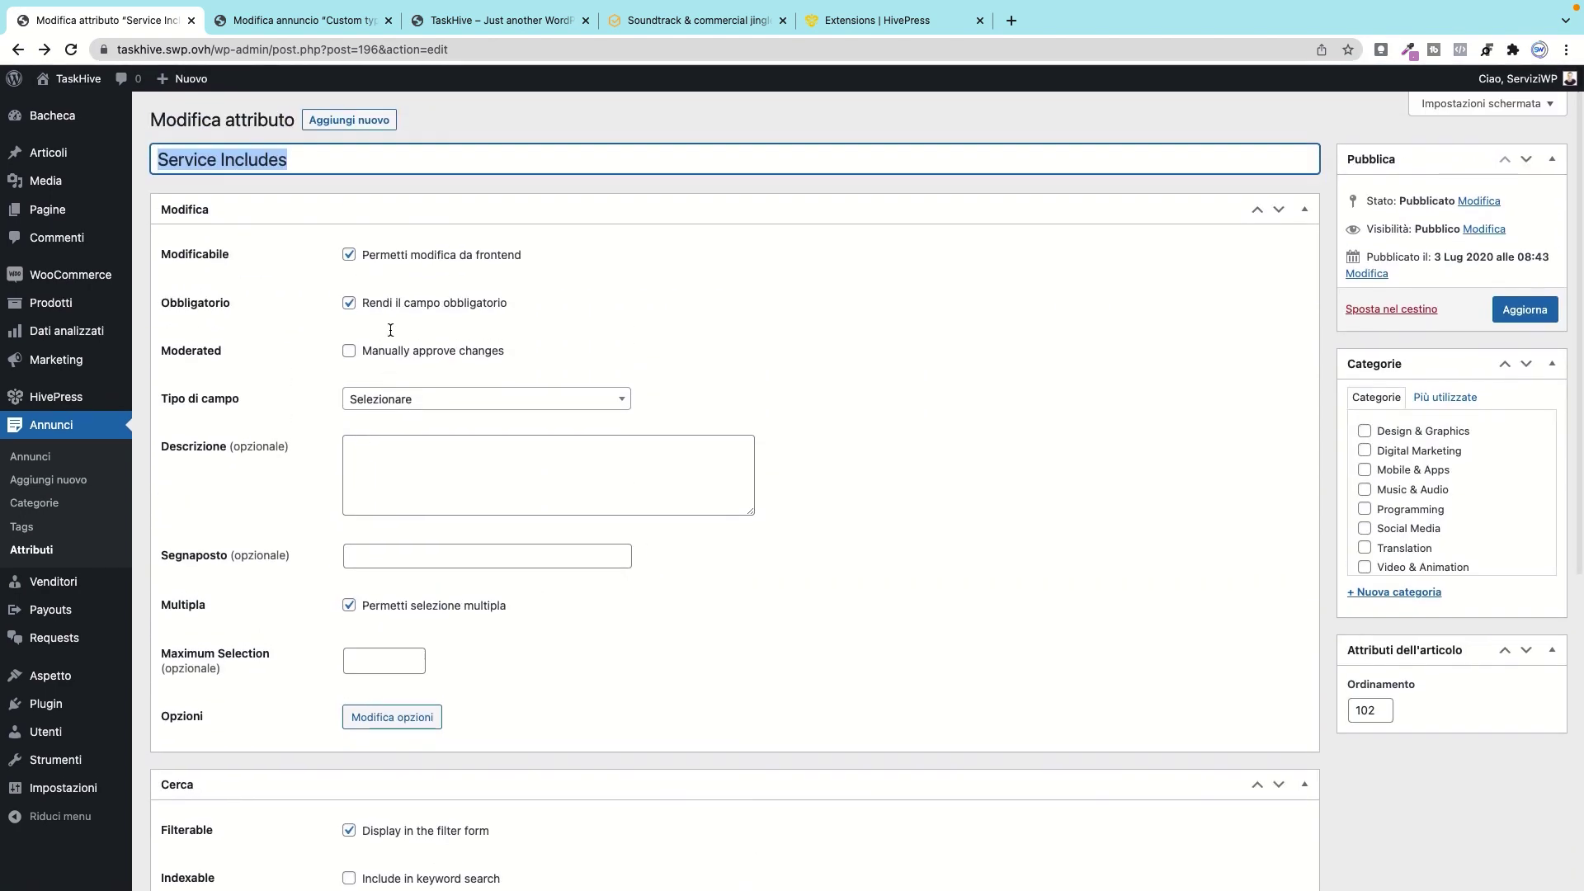
pyautogui.tripleClick(313, 159)
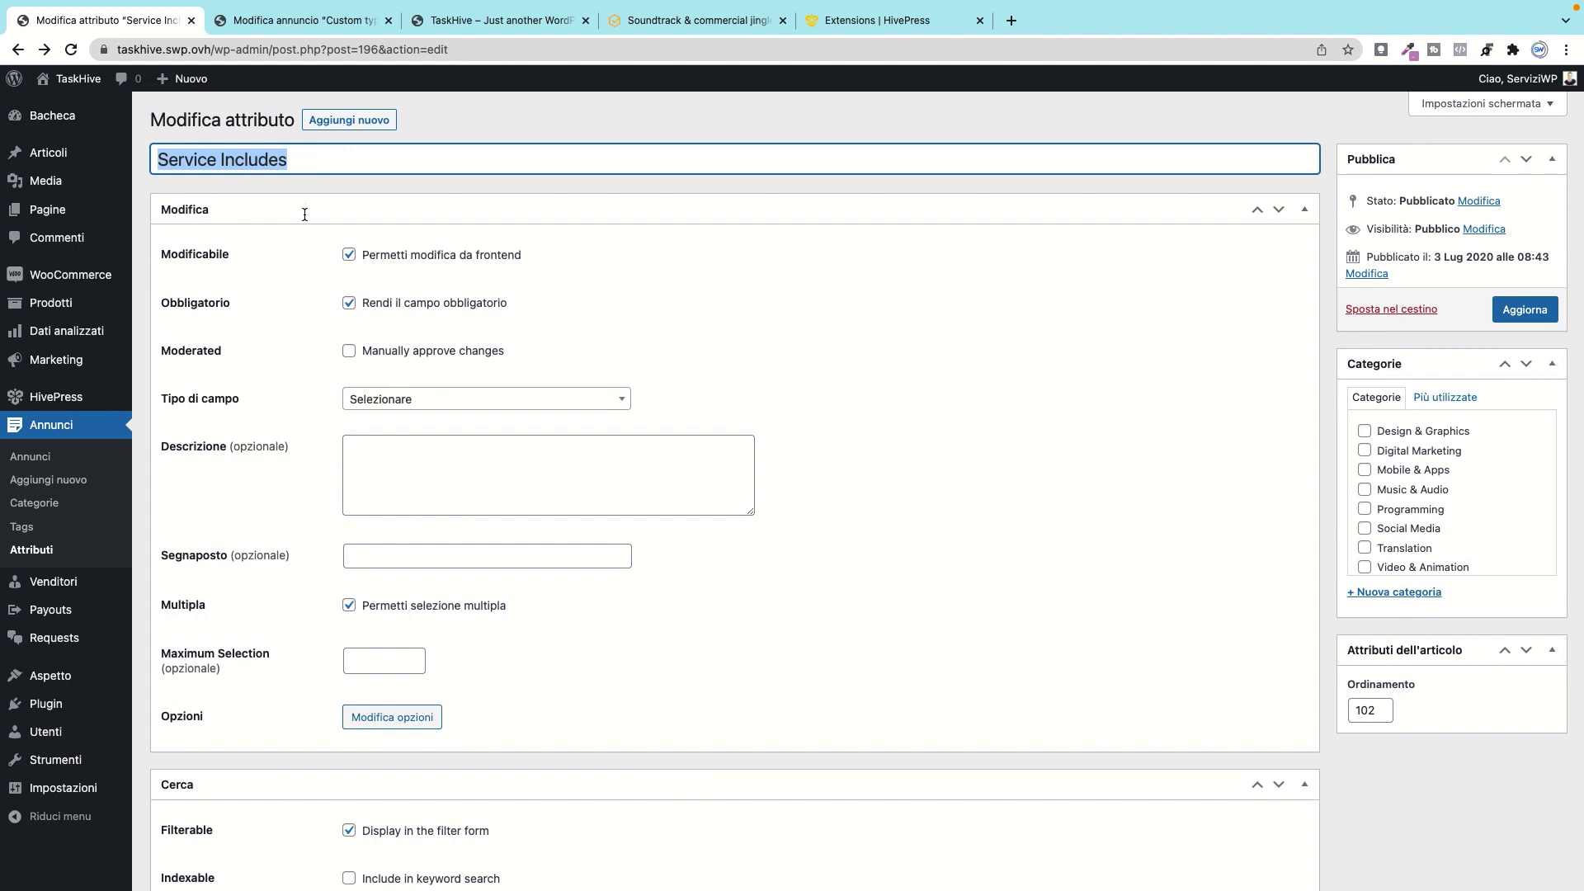
pyautogui.click(575, 233)
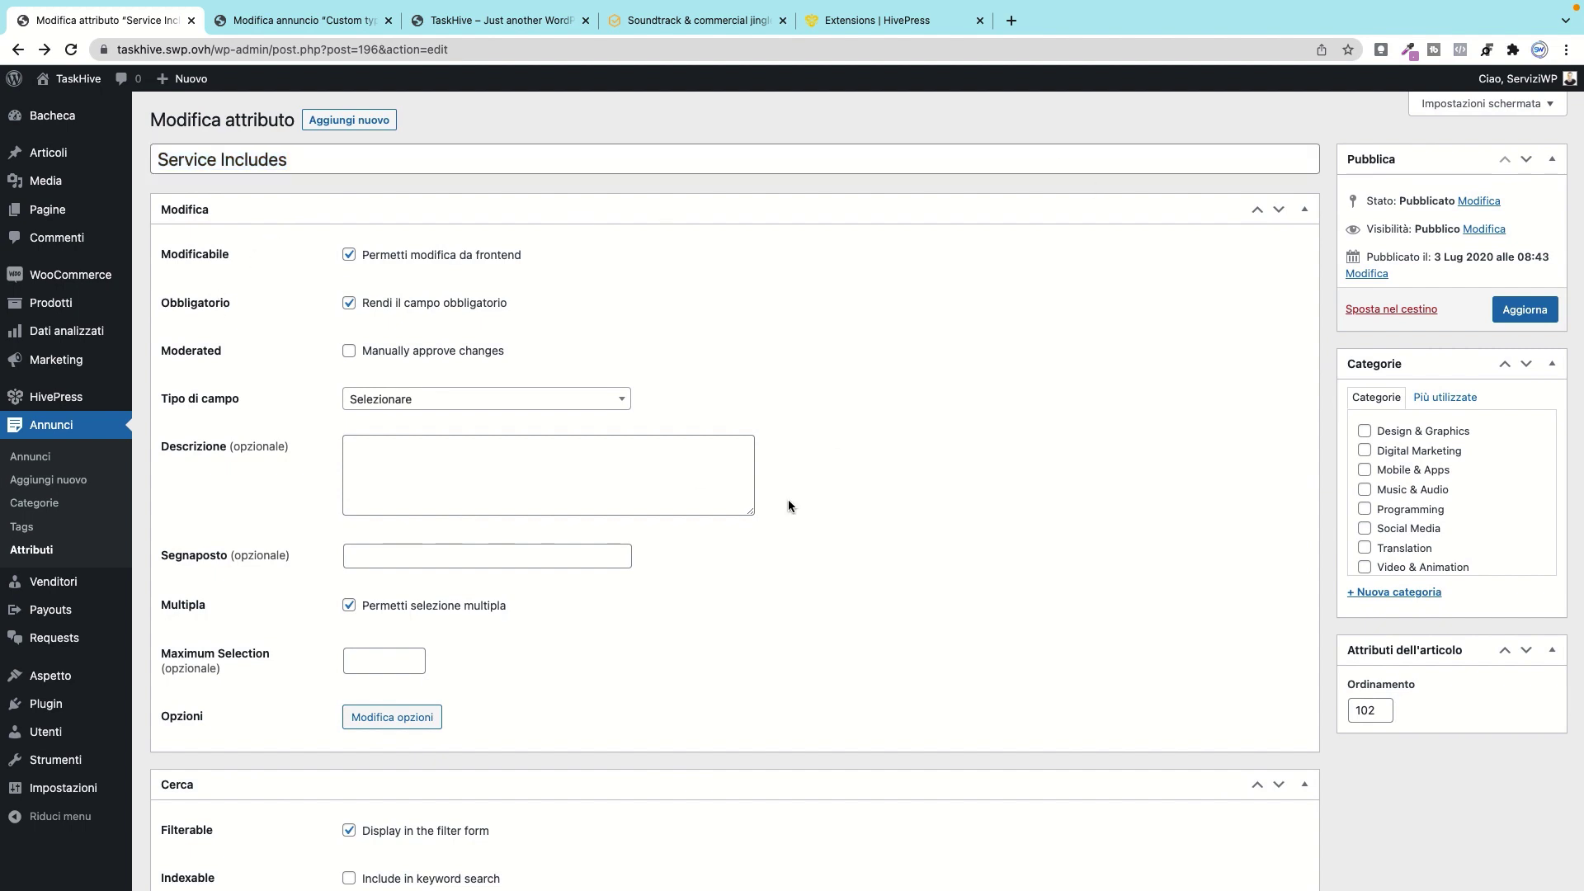
pyautogui.scroll(-2, 789, 506)
pyautogui.click(405, 566)
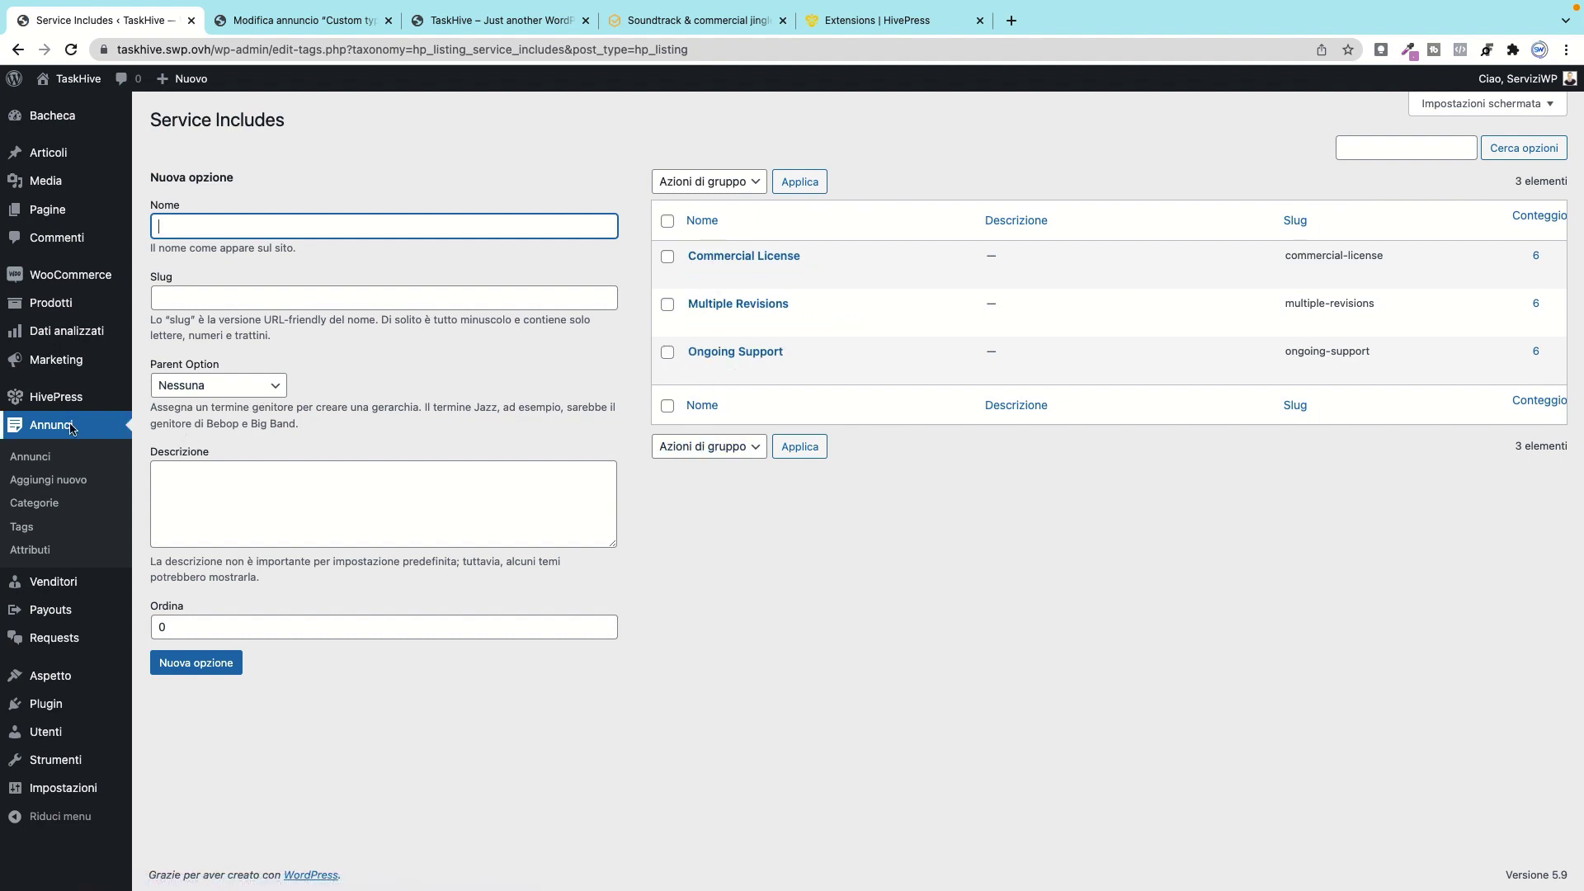
pyautogui.click(32, 551)
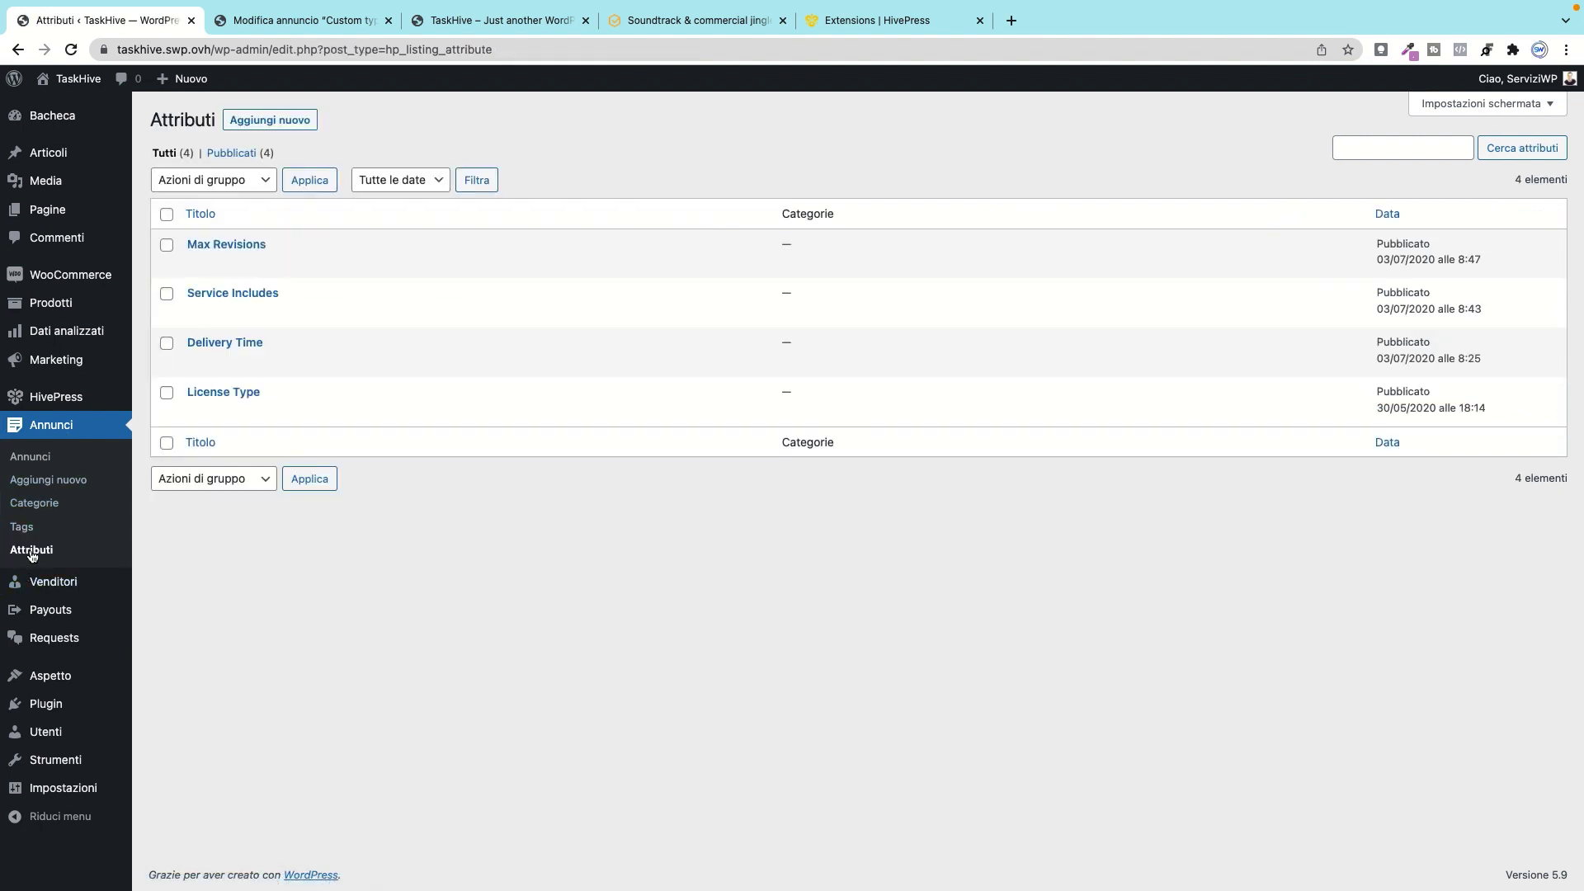
# Step: Open the first vendor's edit page and review its name and description
pyautogui.moveTo(47, 588)
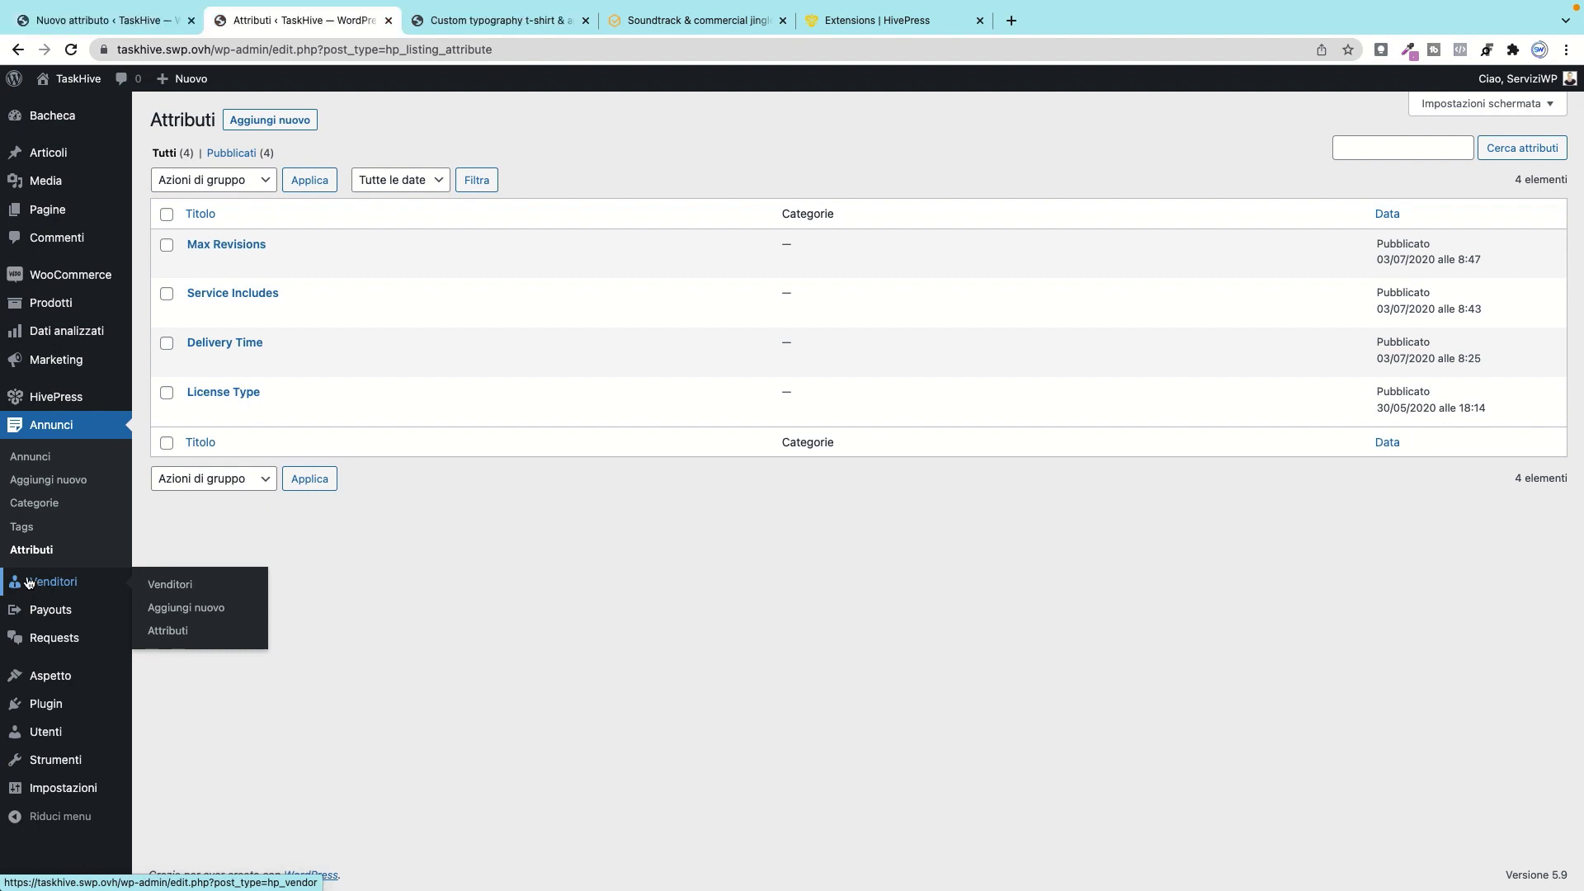
pyautogui.click(192, 586)
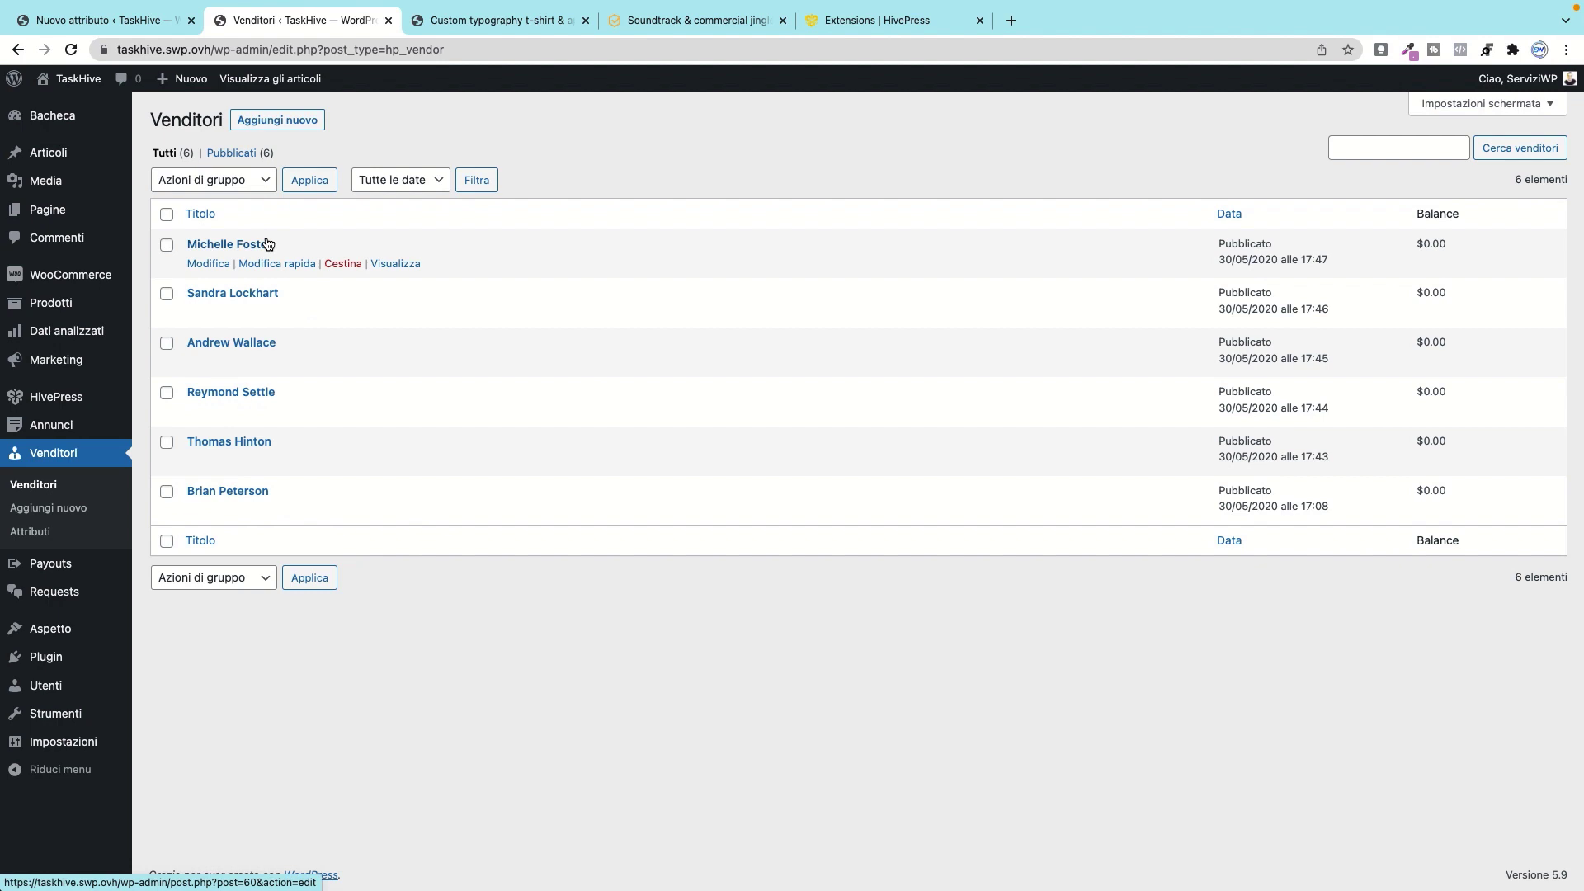
pyautogui.click(207, 264)
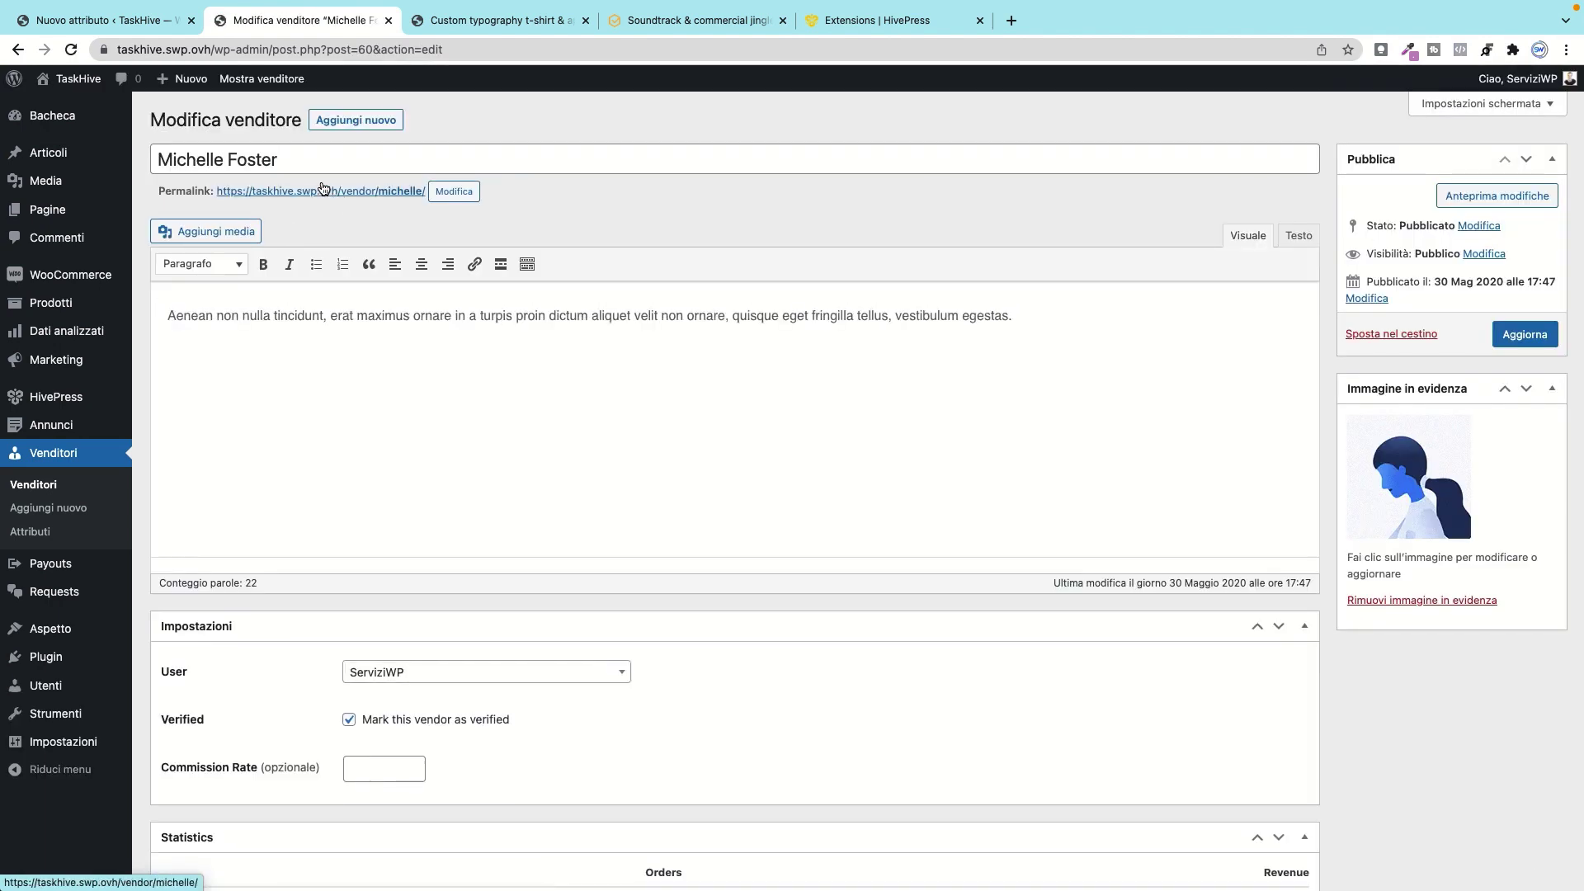
pyautogui.tripleClick(309, 160)
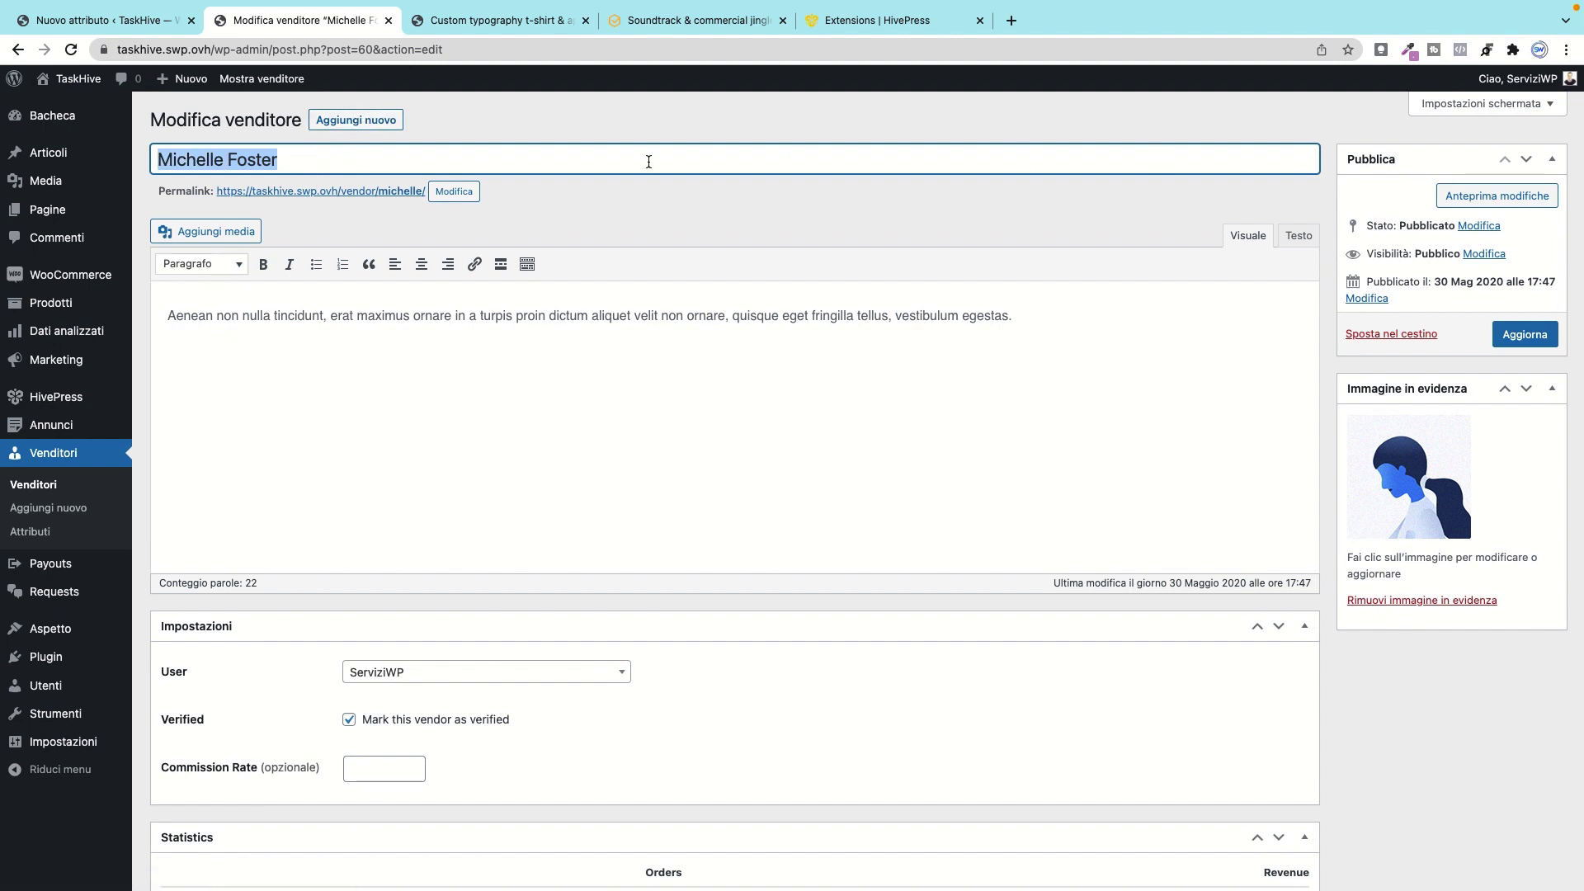
pyautogui.tripleClick(374, 163)
pyautogui.moveTo(166, 313); pyautogui.dragTo(1339, 326)
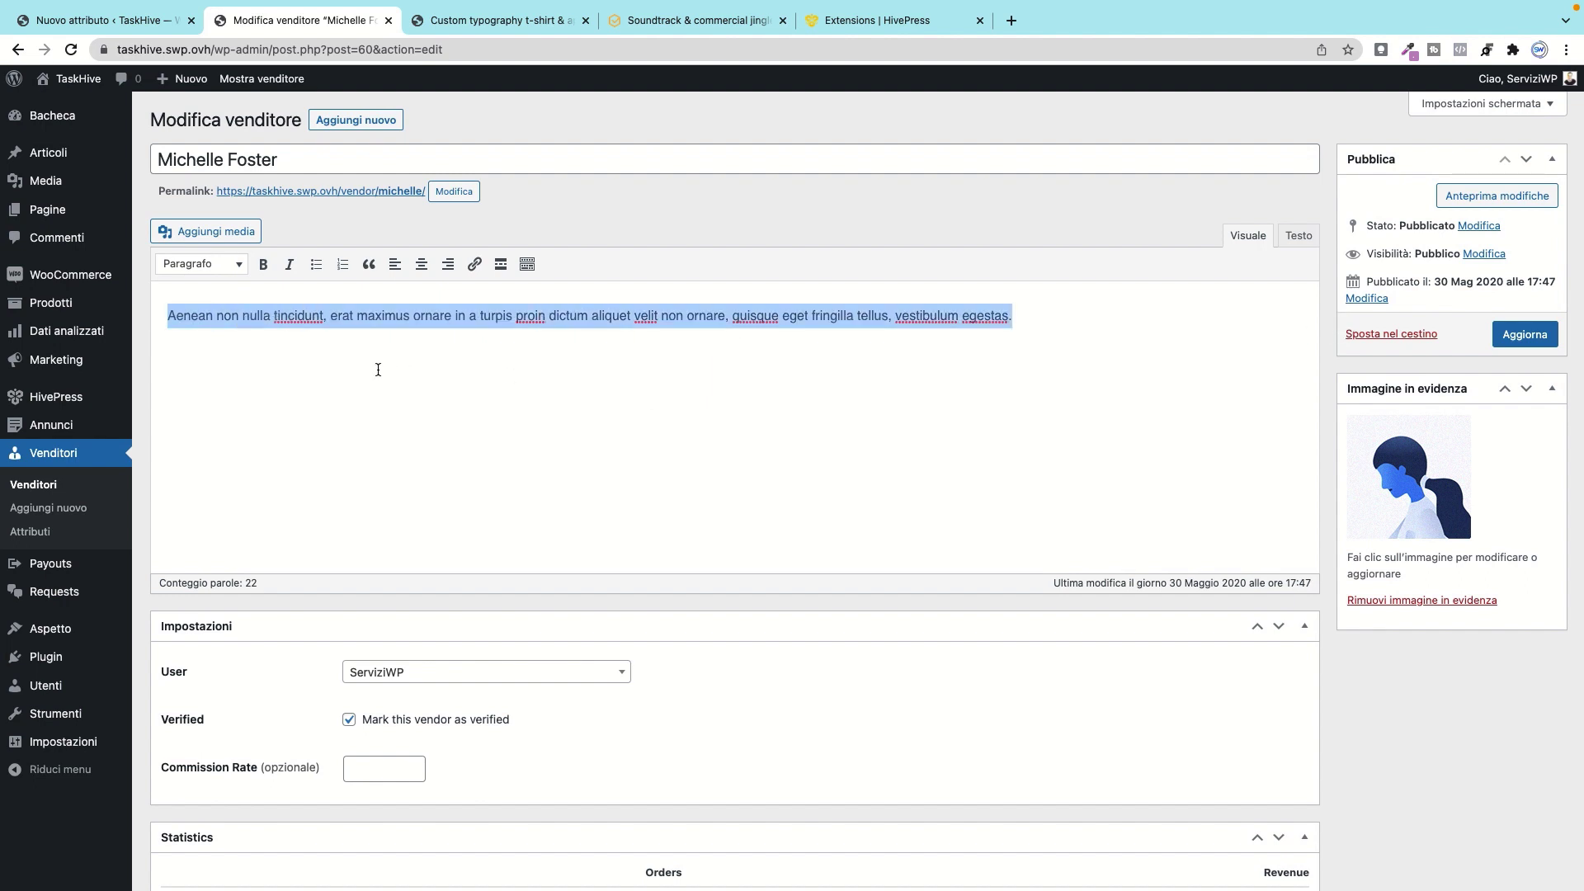
pyautogui.click(527, 358)
pyautogui.scroll(-4, 915, 363)
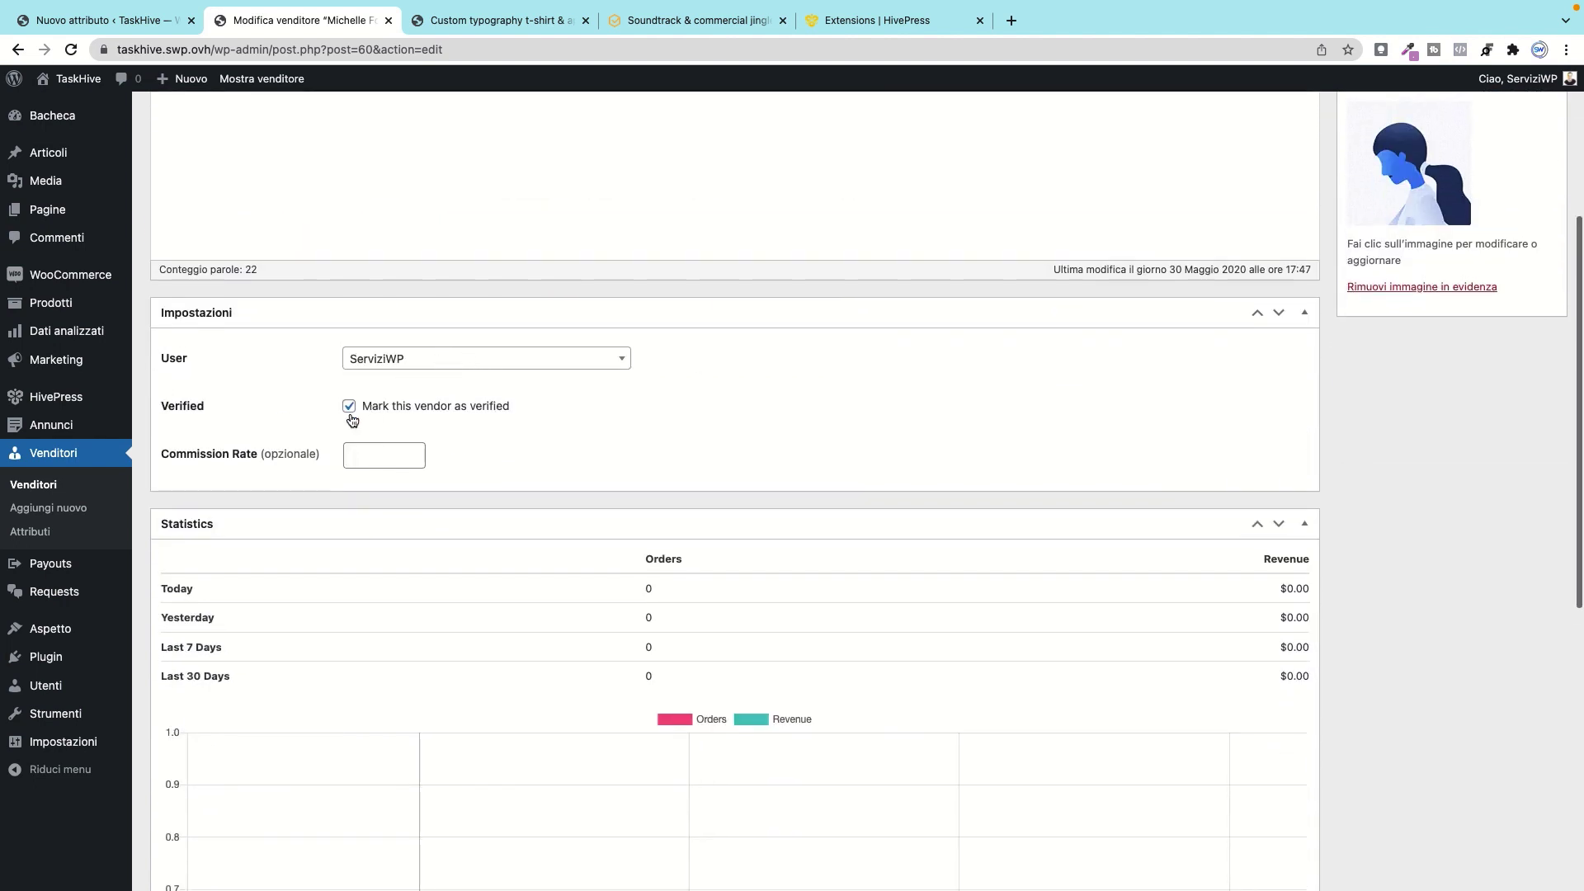
# Step: Enter a 0,07 commission rate for the vendor, then delete it again
pyautogui.click(378, 449)
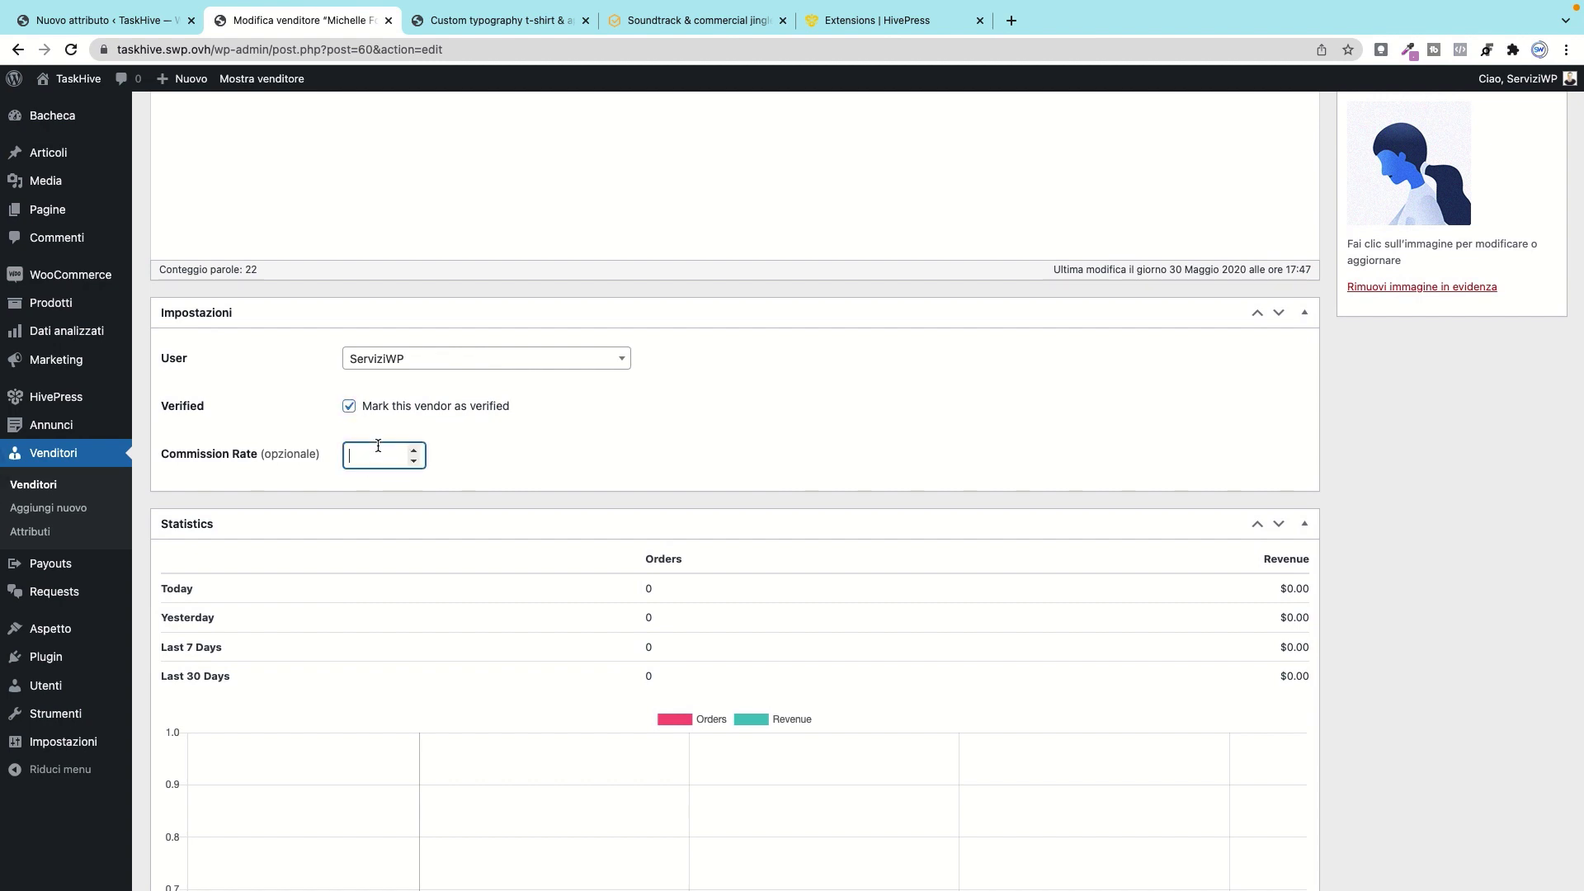
pyautogui.write('0,07')
pyautogui.doubleClick(394, 461)
pyautogui.press('BackSpace')
pyautogui.scroll(-5, 477, 587)
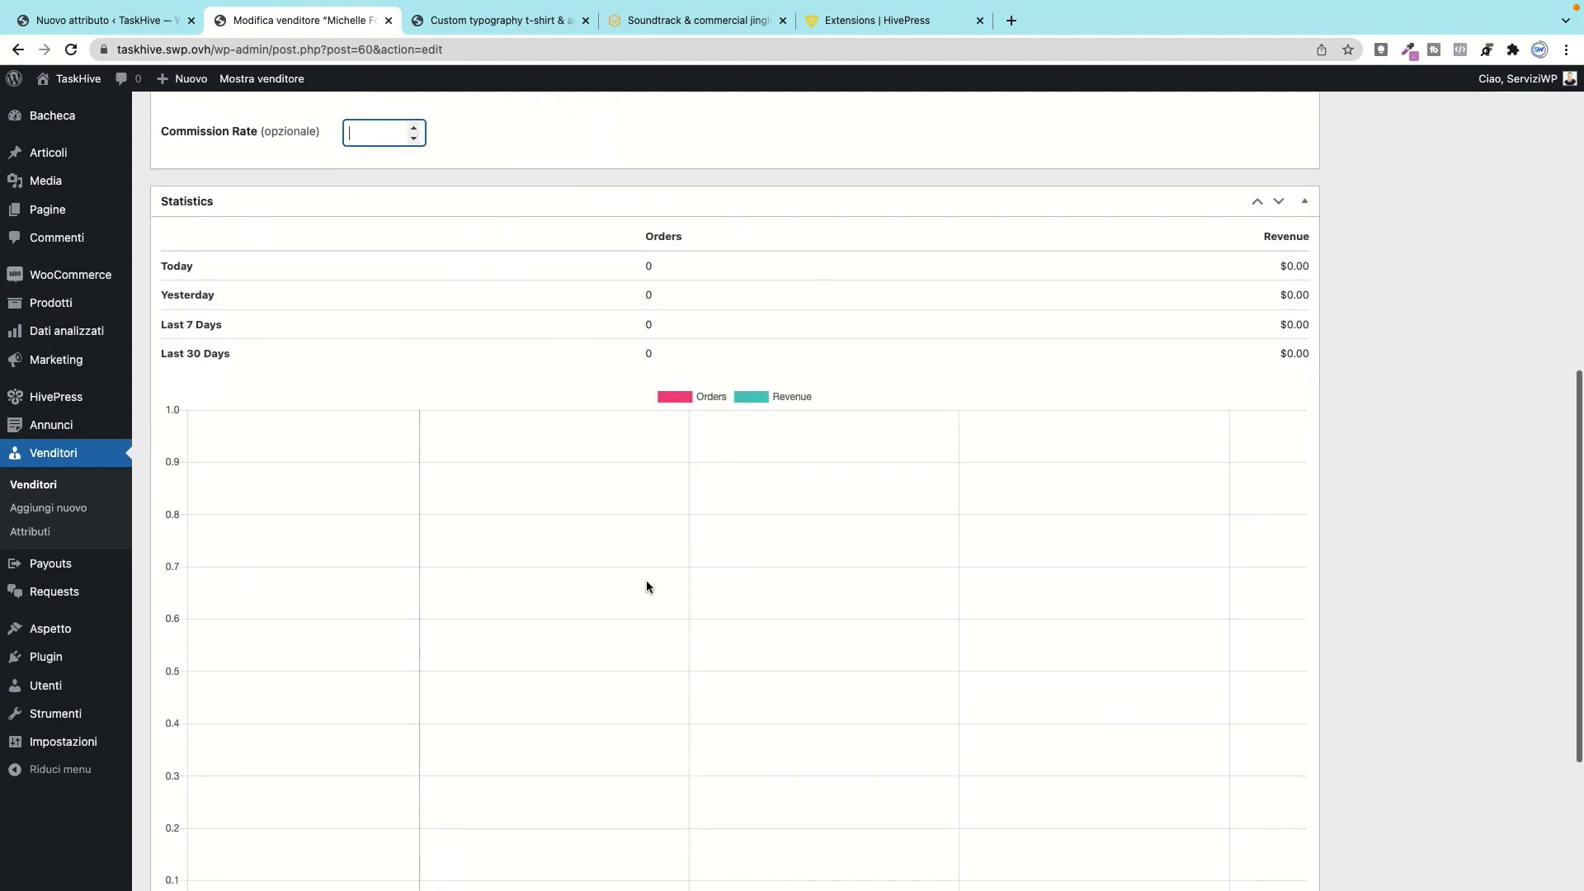
pyautogui.scroll(10, 1176, 478)
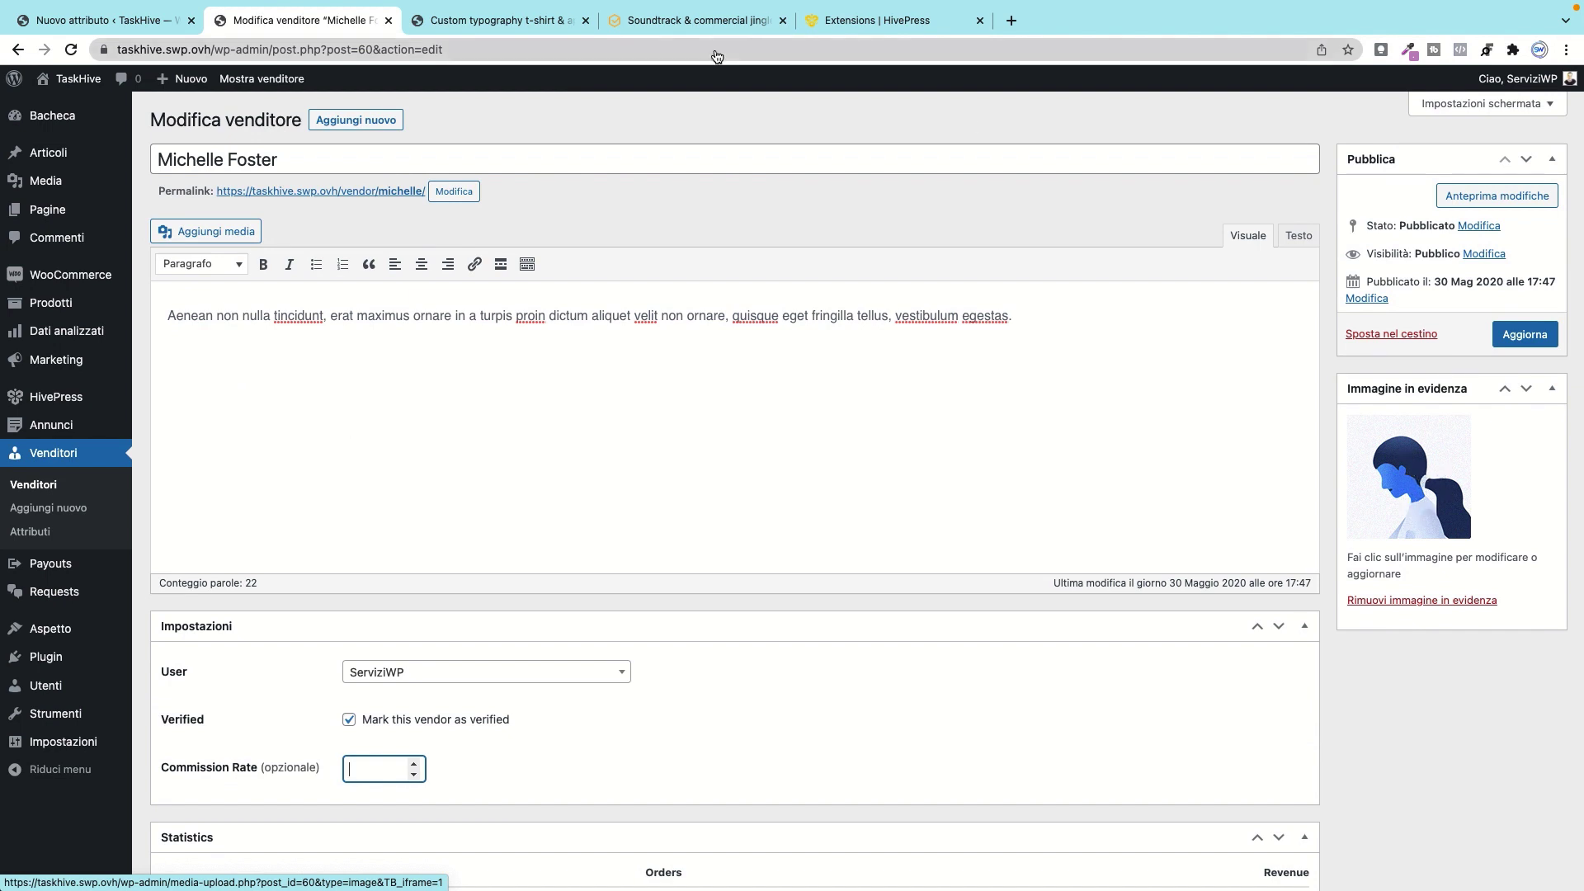
pyautogui.click(487, 21)
# Step: Review the t-shirt listing page, close the spare Nuovo attributo tab, and open Payouts
pyautogui.scroll(-5, 743, 627)
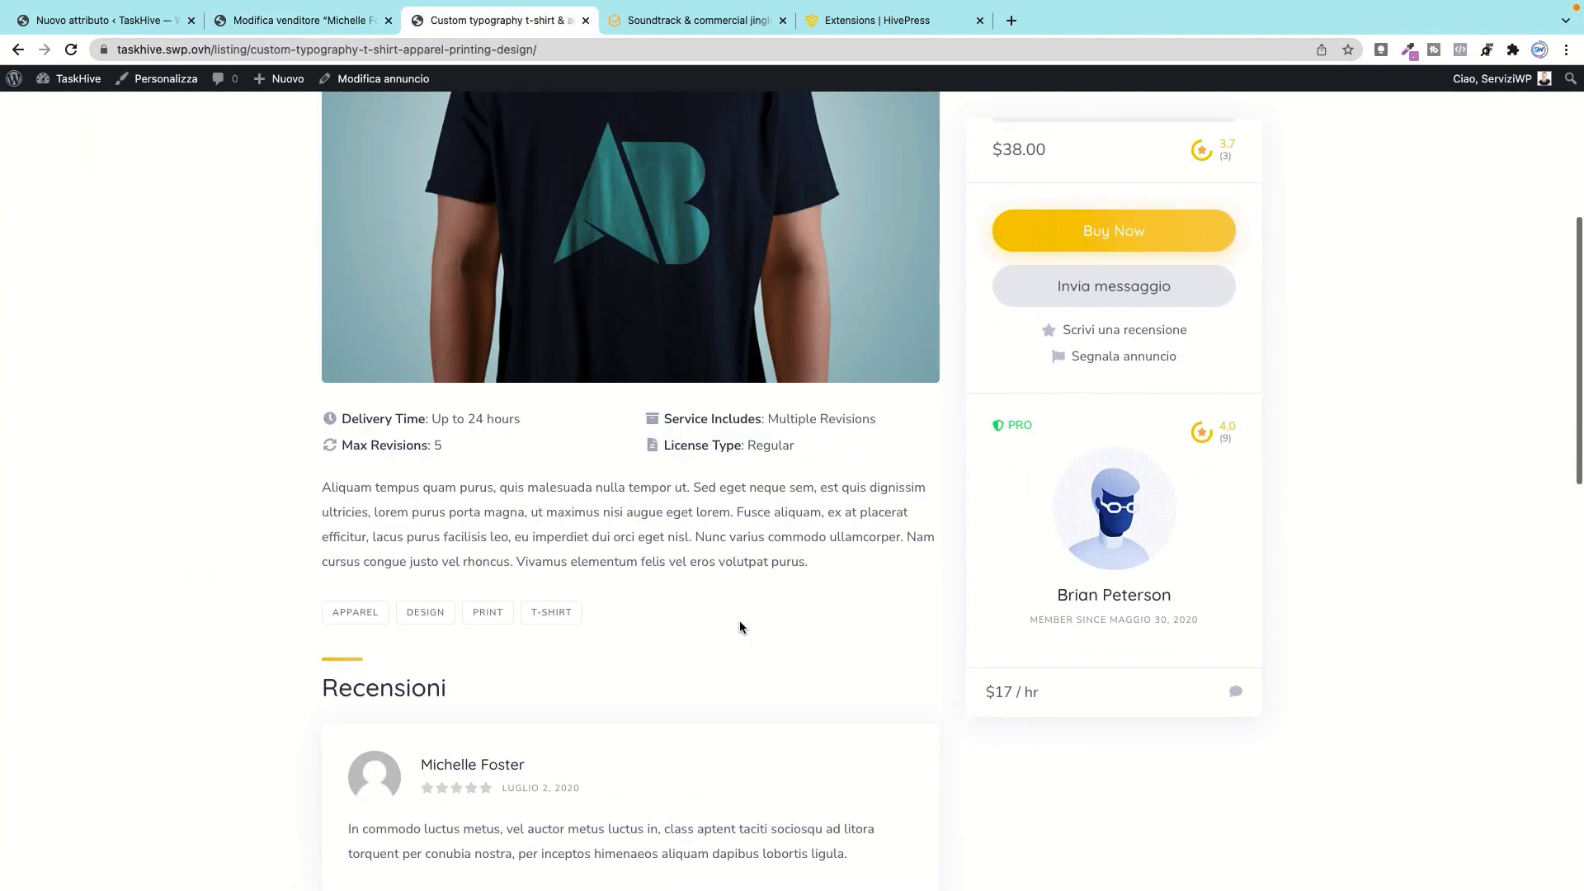
pyautogui.scroll(5, 825, 412)
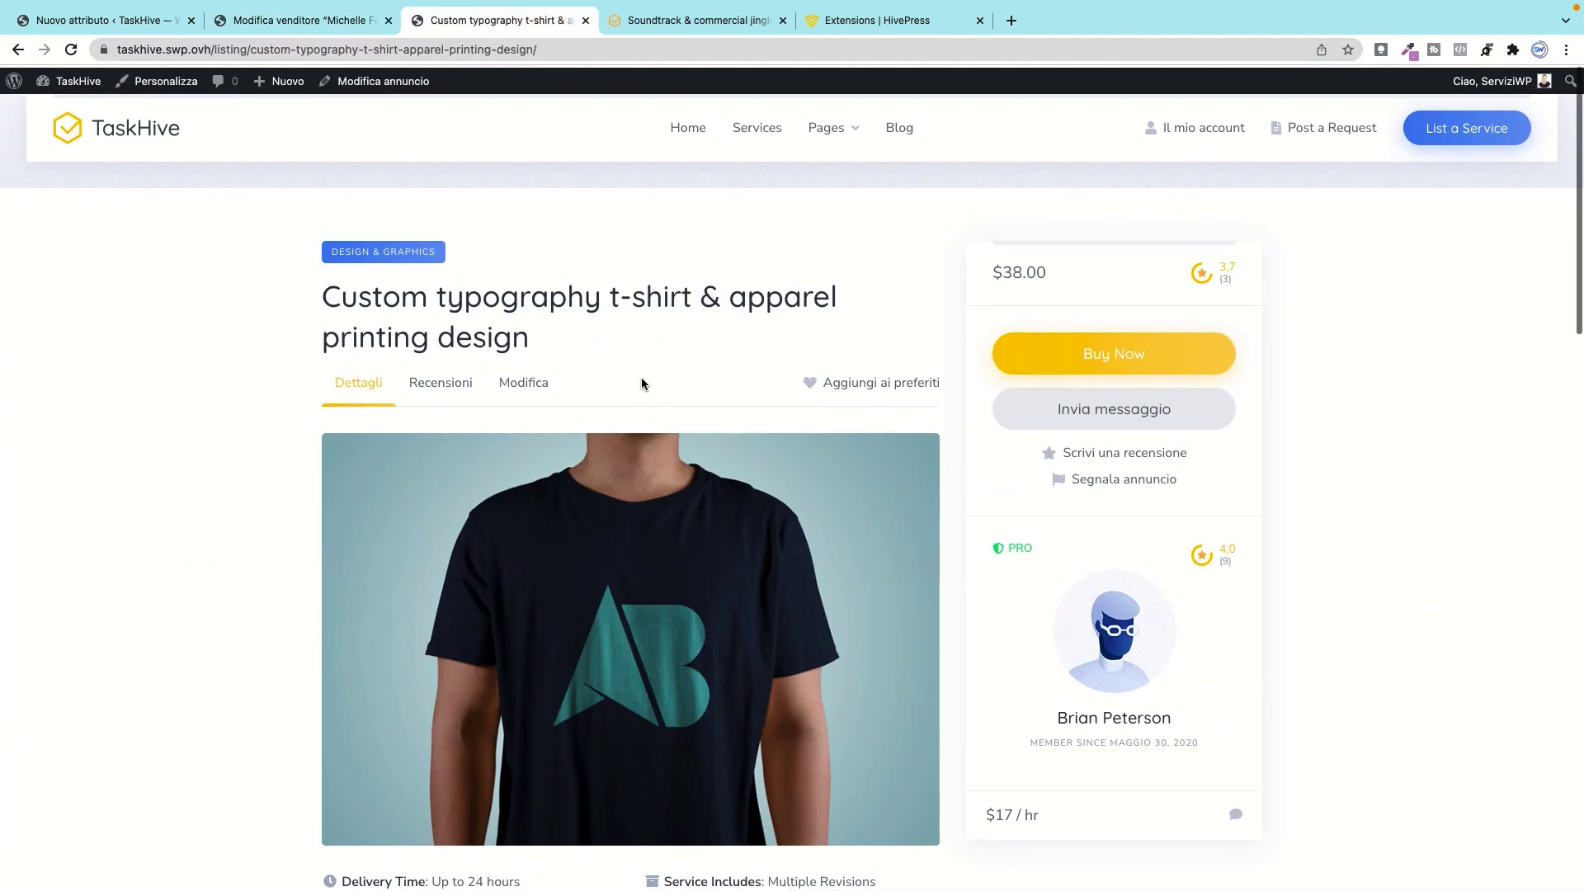
pyautogui.click(83, 19)
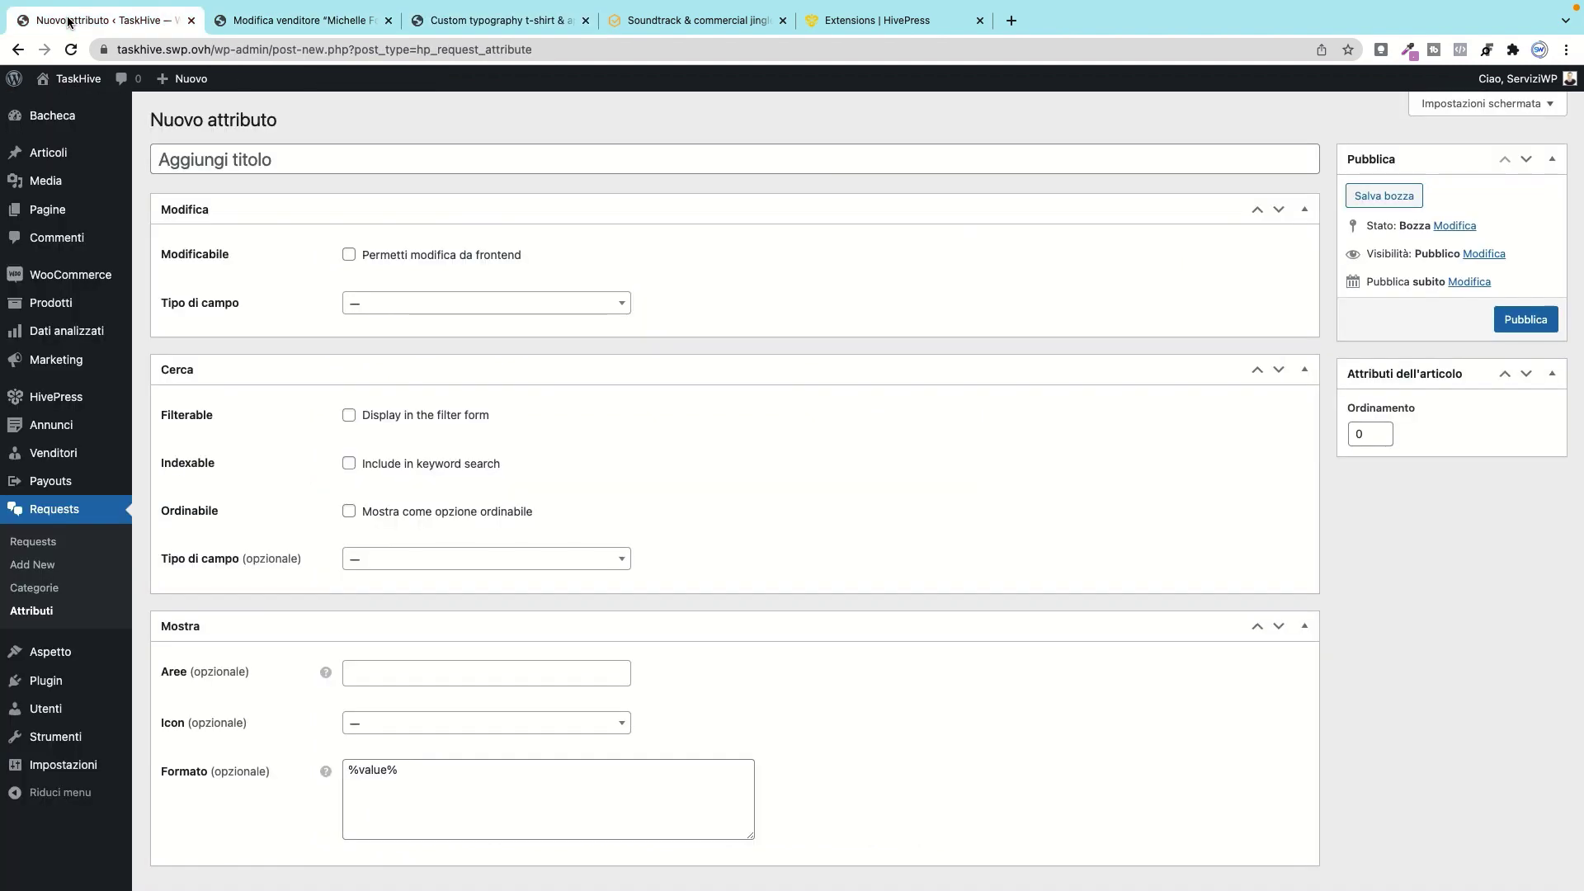
pyautogui.click(191, 20)
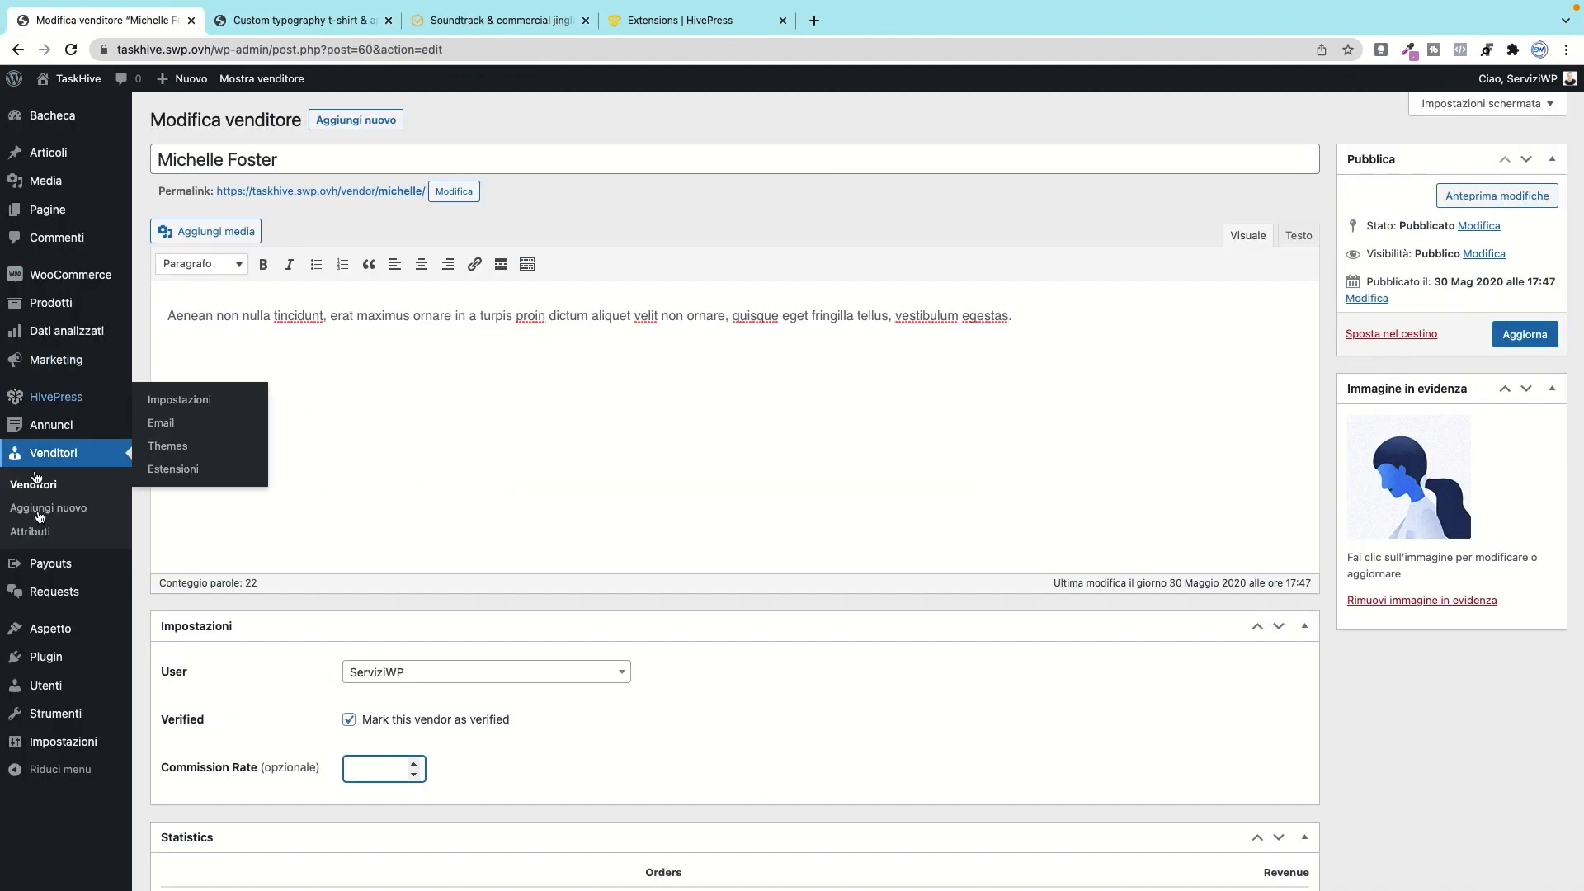
pyautogui.click(50, 564)
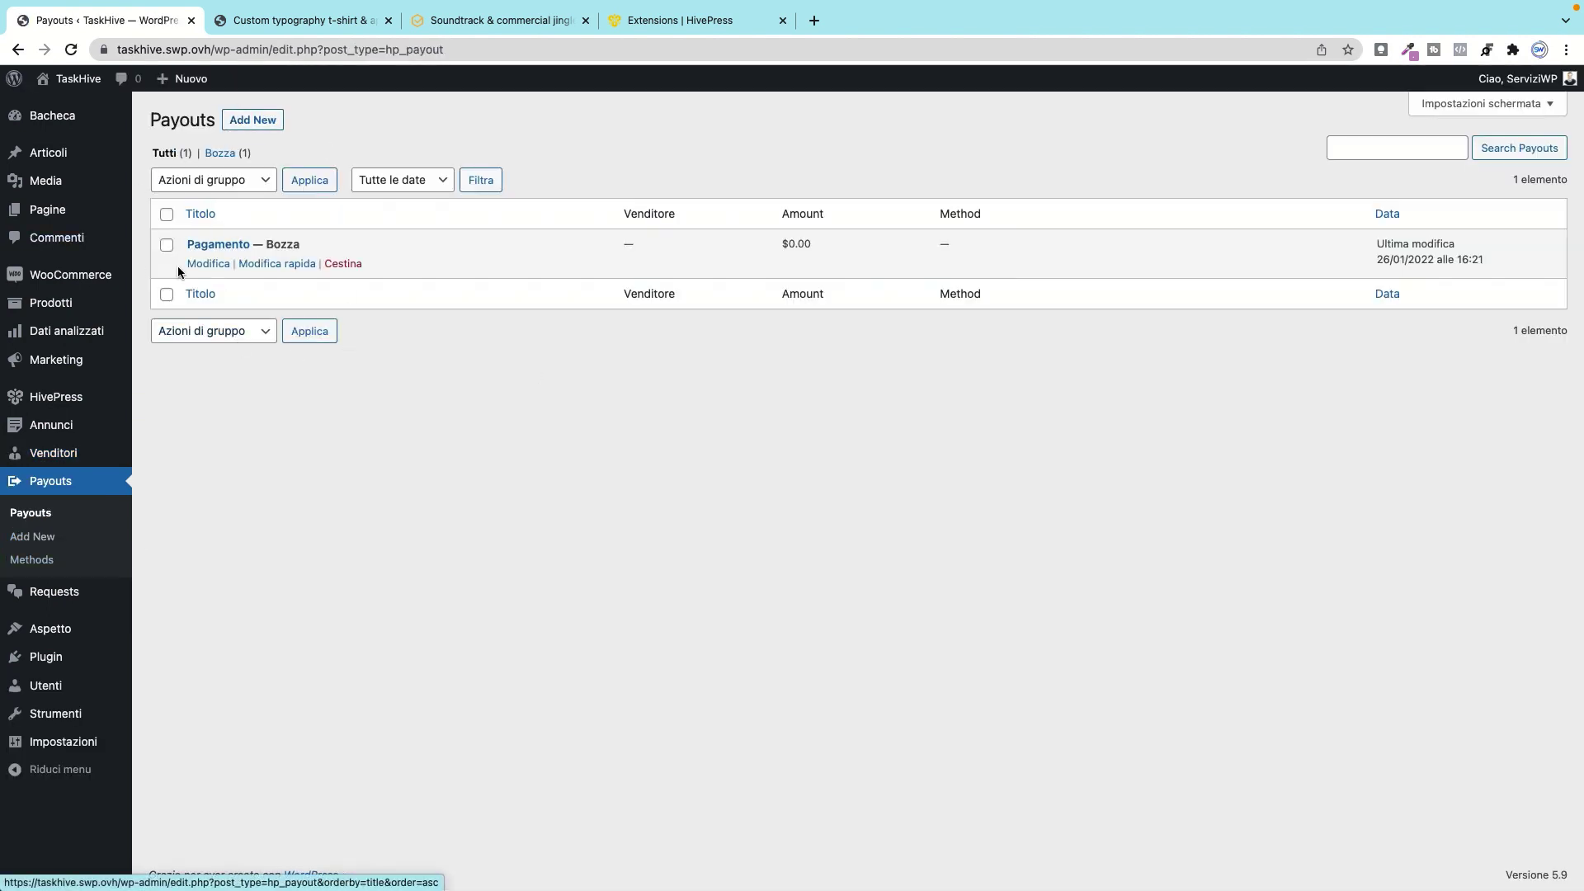
# Step: Open the Pagamento payout and toggle Bonifico Bancario, Paypal and Stripe, leaving them unticked
pyautogui.click(219, 265)
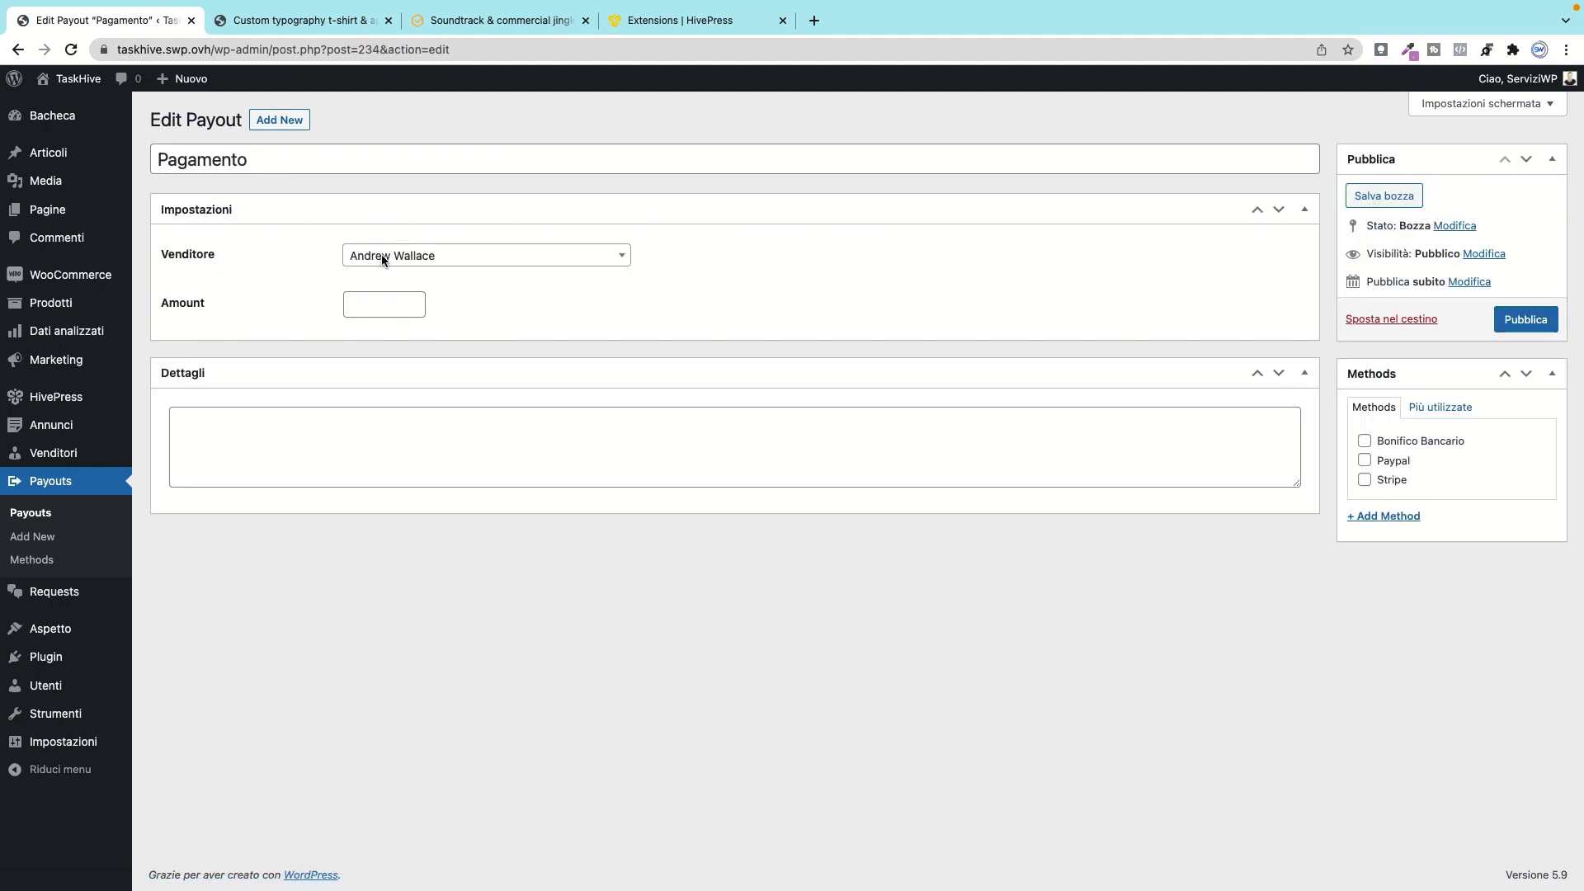
pyautogui.click(1365, 440)
pyautogui.click(1364, 459)
pyautogui.click(1364, 440)
pyautogui.click(1364, 459)
pyautogui.click(1365, 479)
pyautogui.click(1365, 479)
# Step: Add a new Weetransfer payout method and go to the payout Methods page
pyautogui.click(1370, 517)
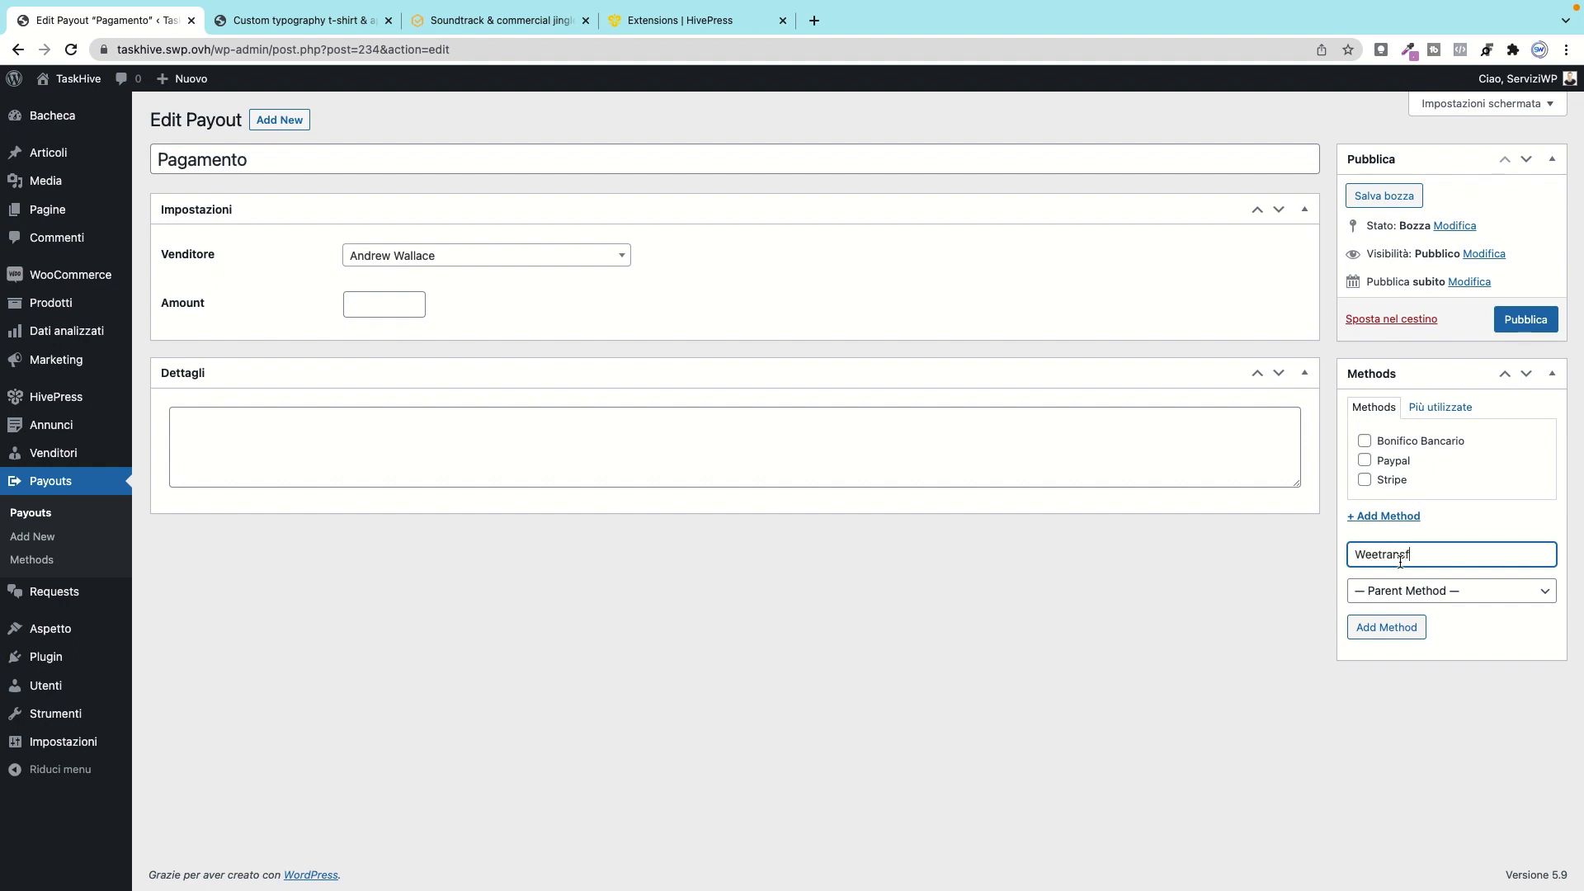
pyautogui.press('Return')
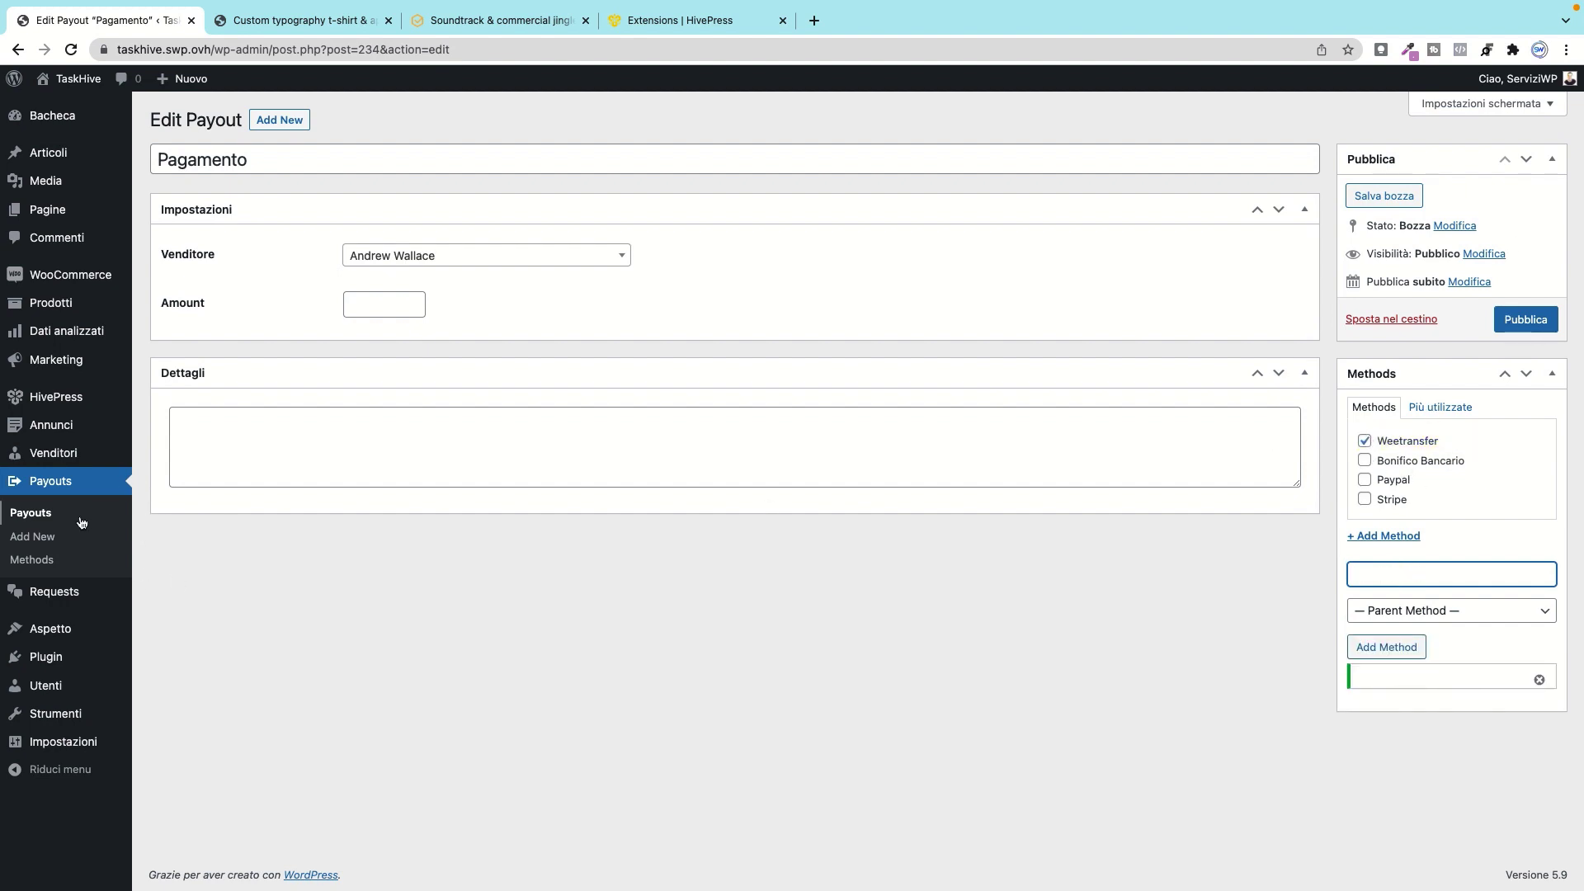
pyautogui.click(66, 562)
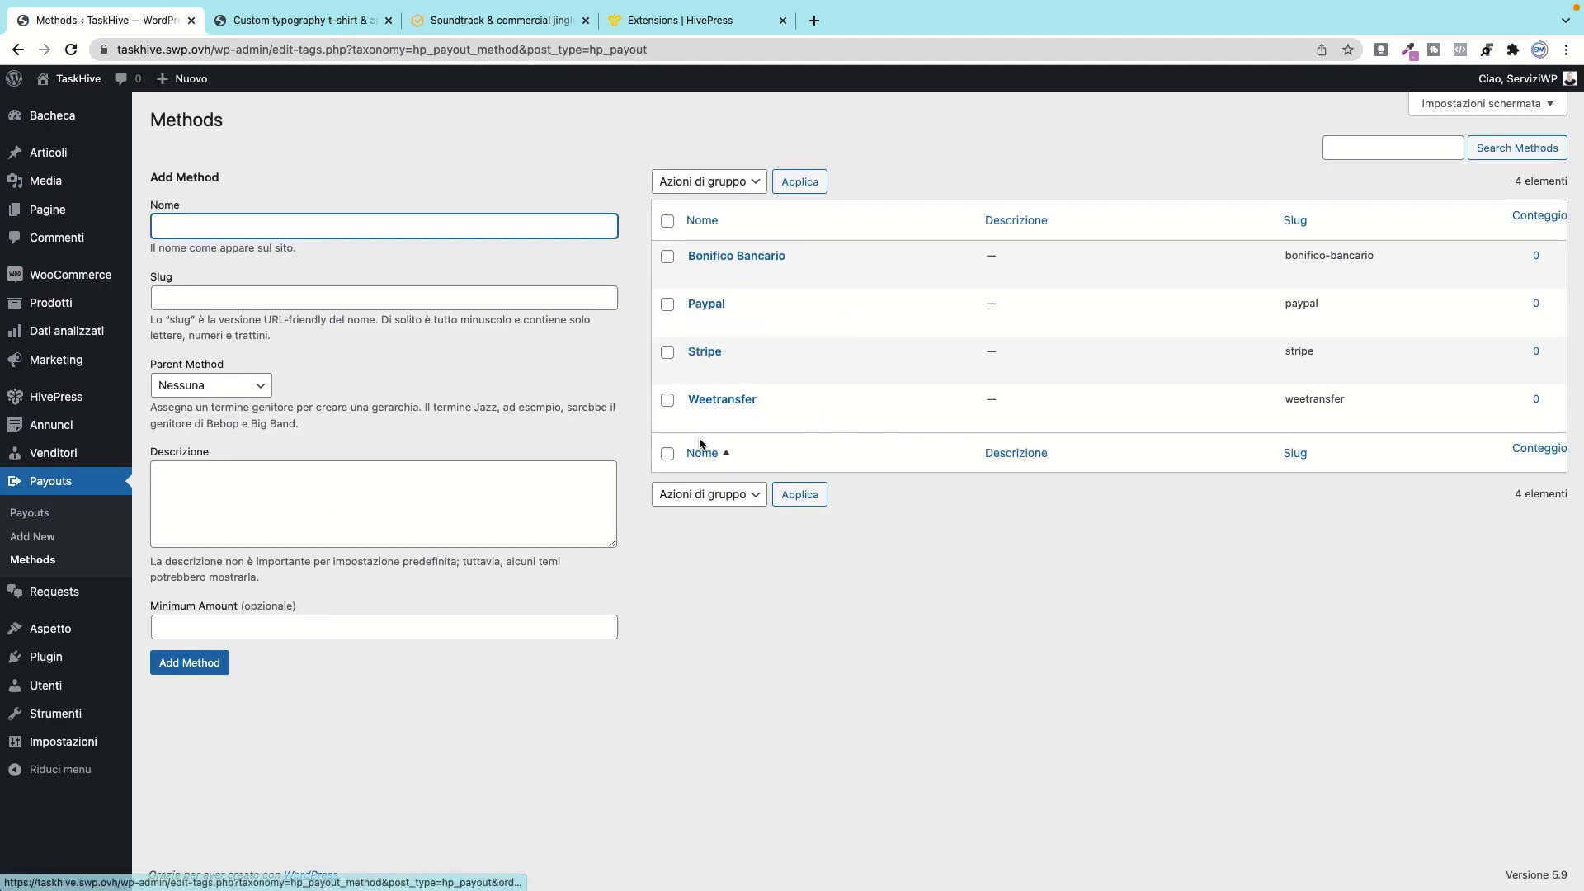
# Step: Delete the Paypal payout method and re-create Paypal with a 500 minimum amount
pyautogui.click(842, 321)
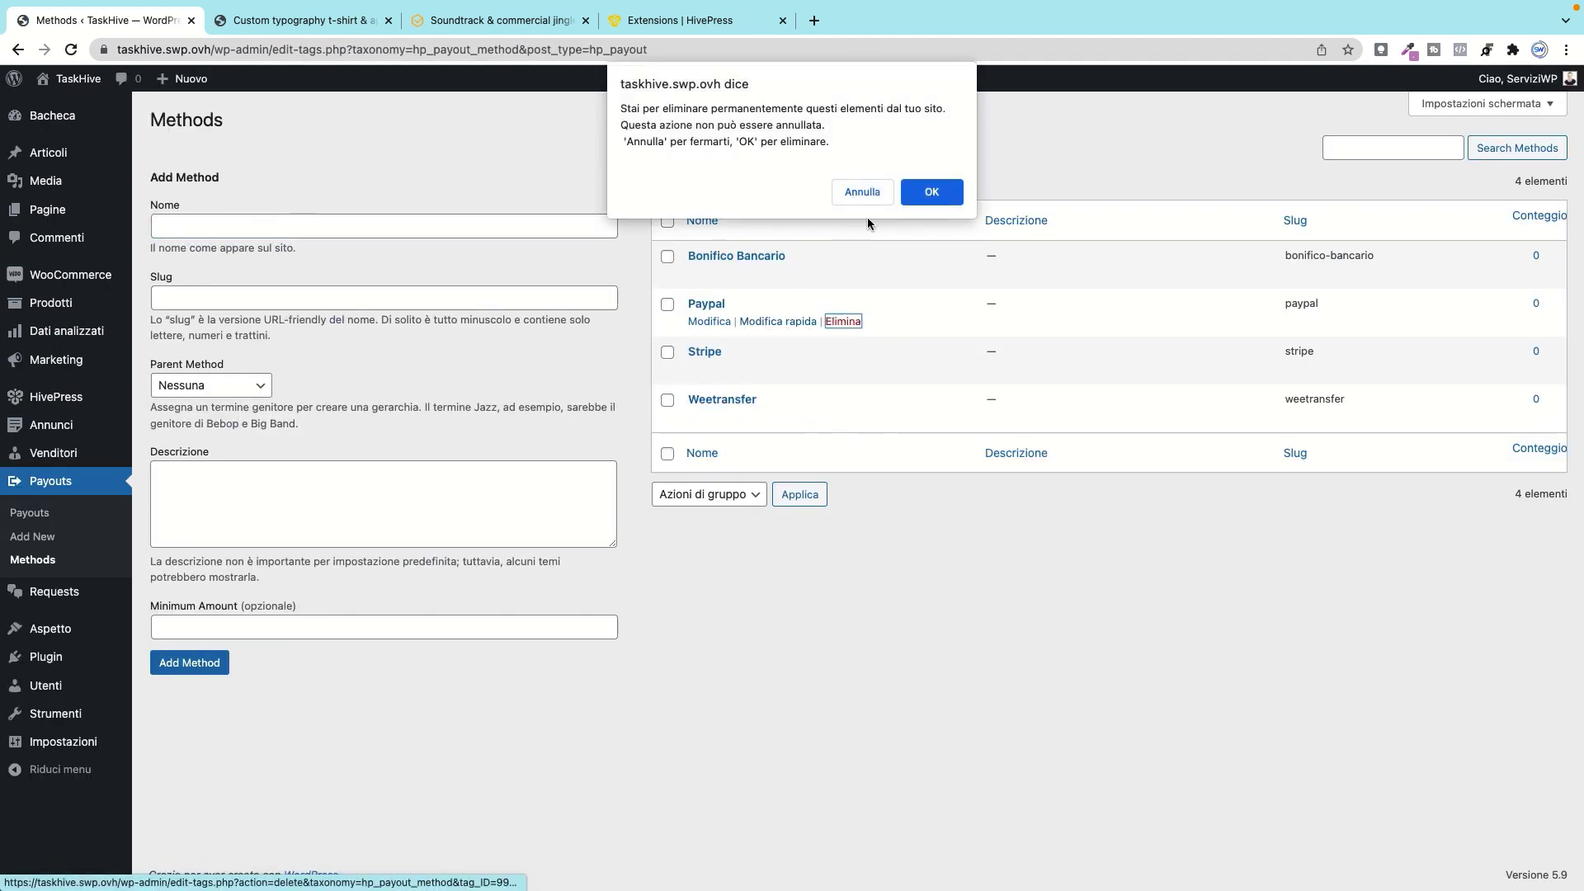
pyautogui.click(923, 192)
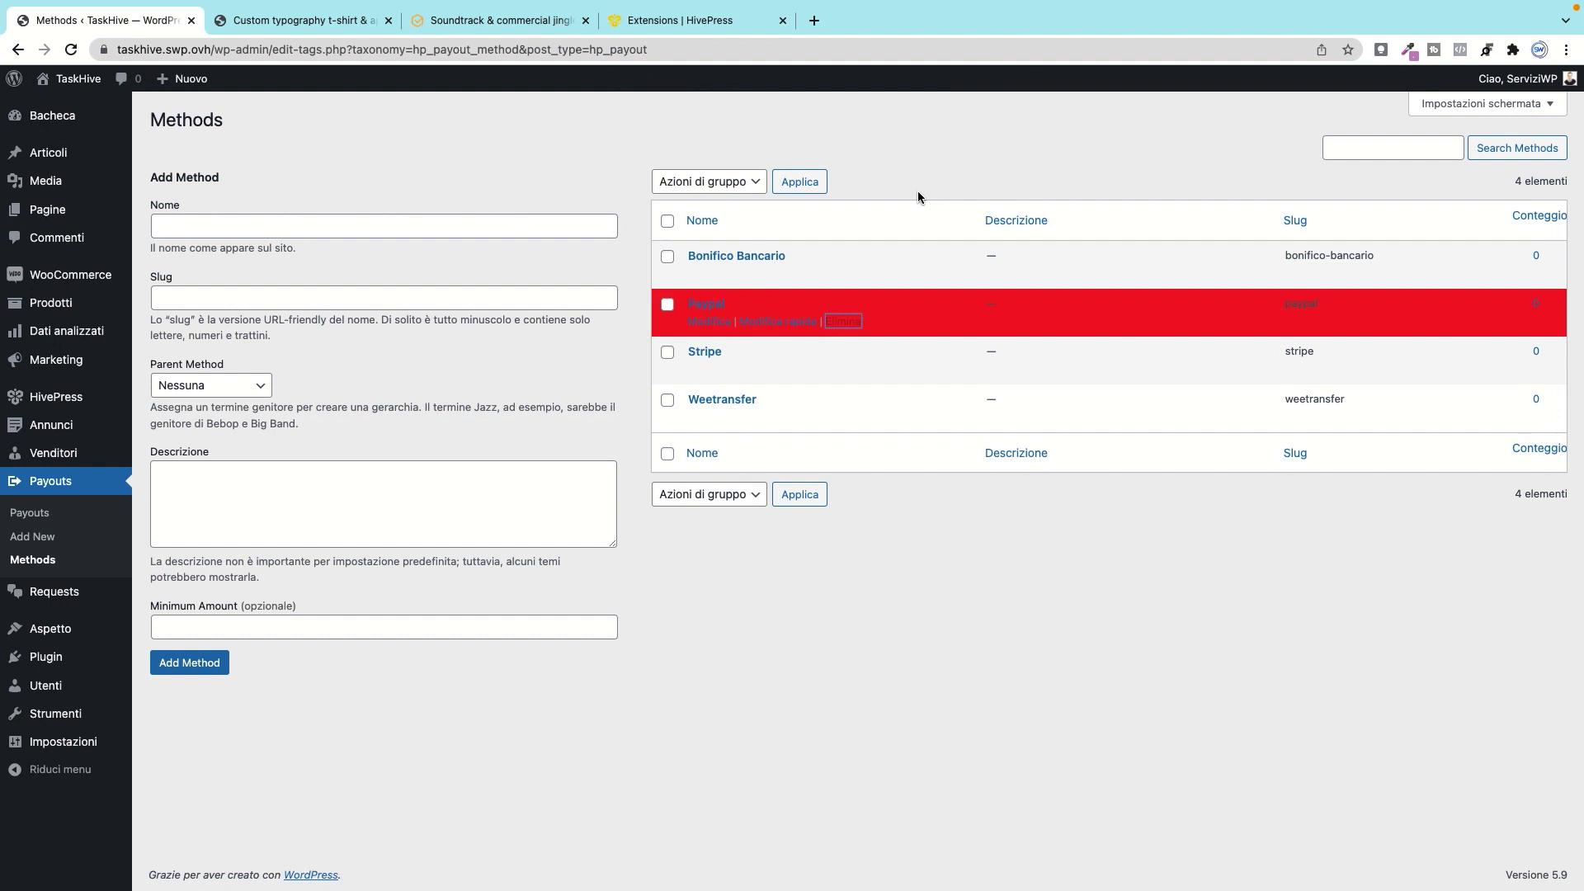
pyautogui.click(440, 224)
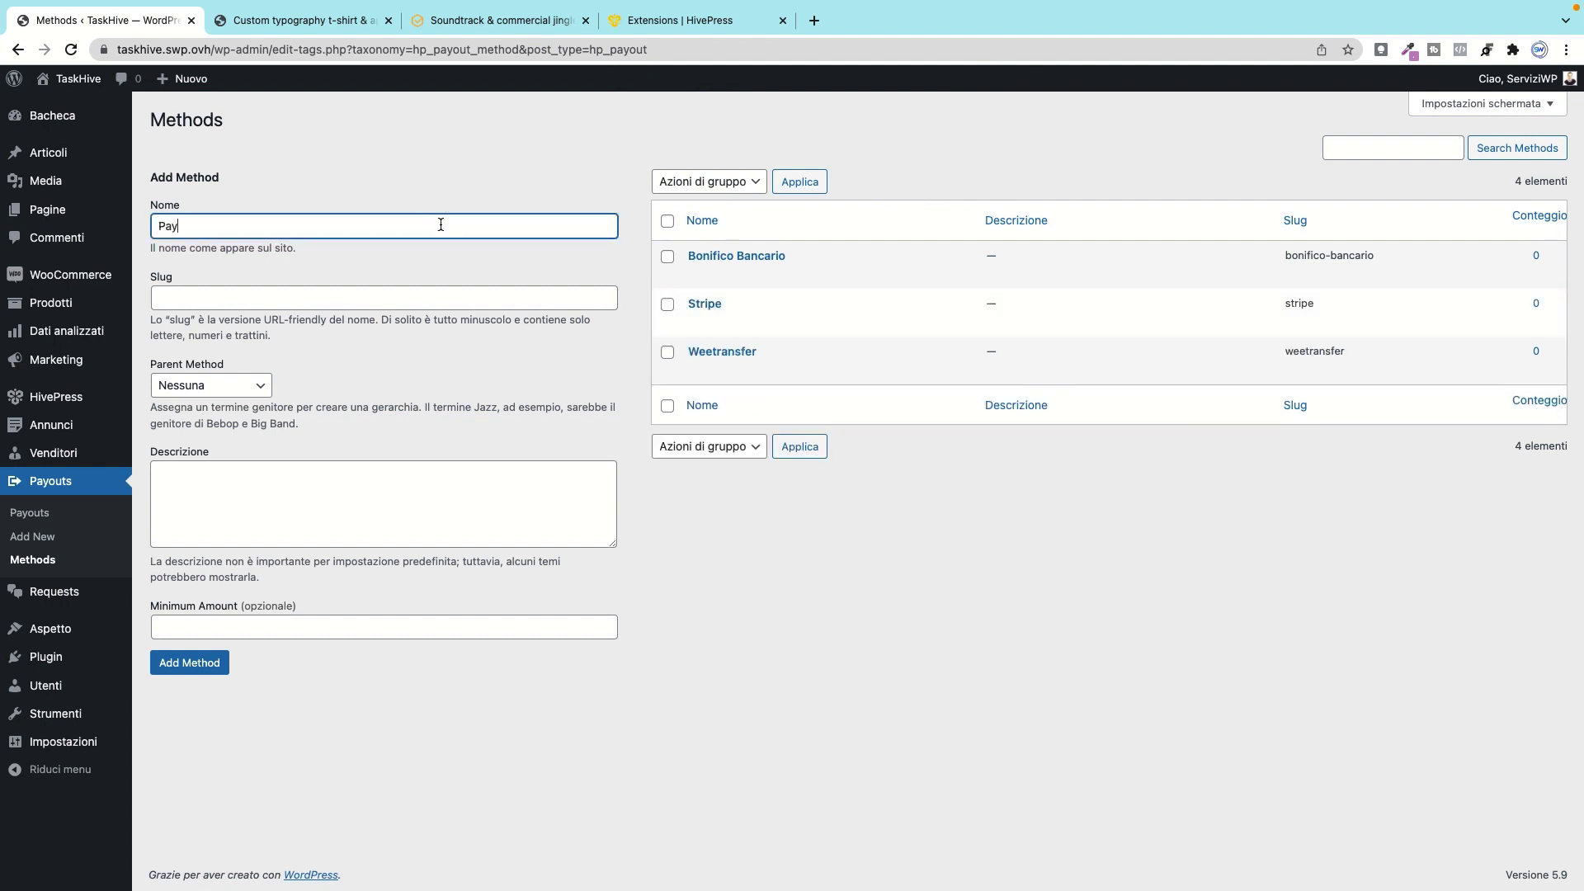
pyautogui.write('Paypal')
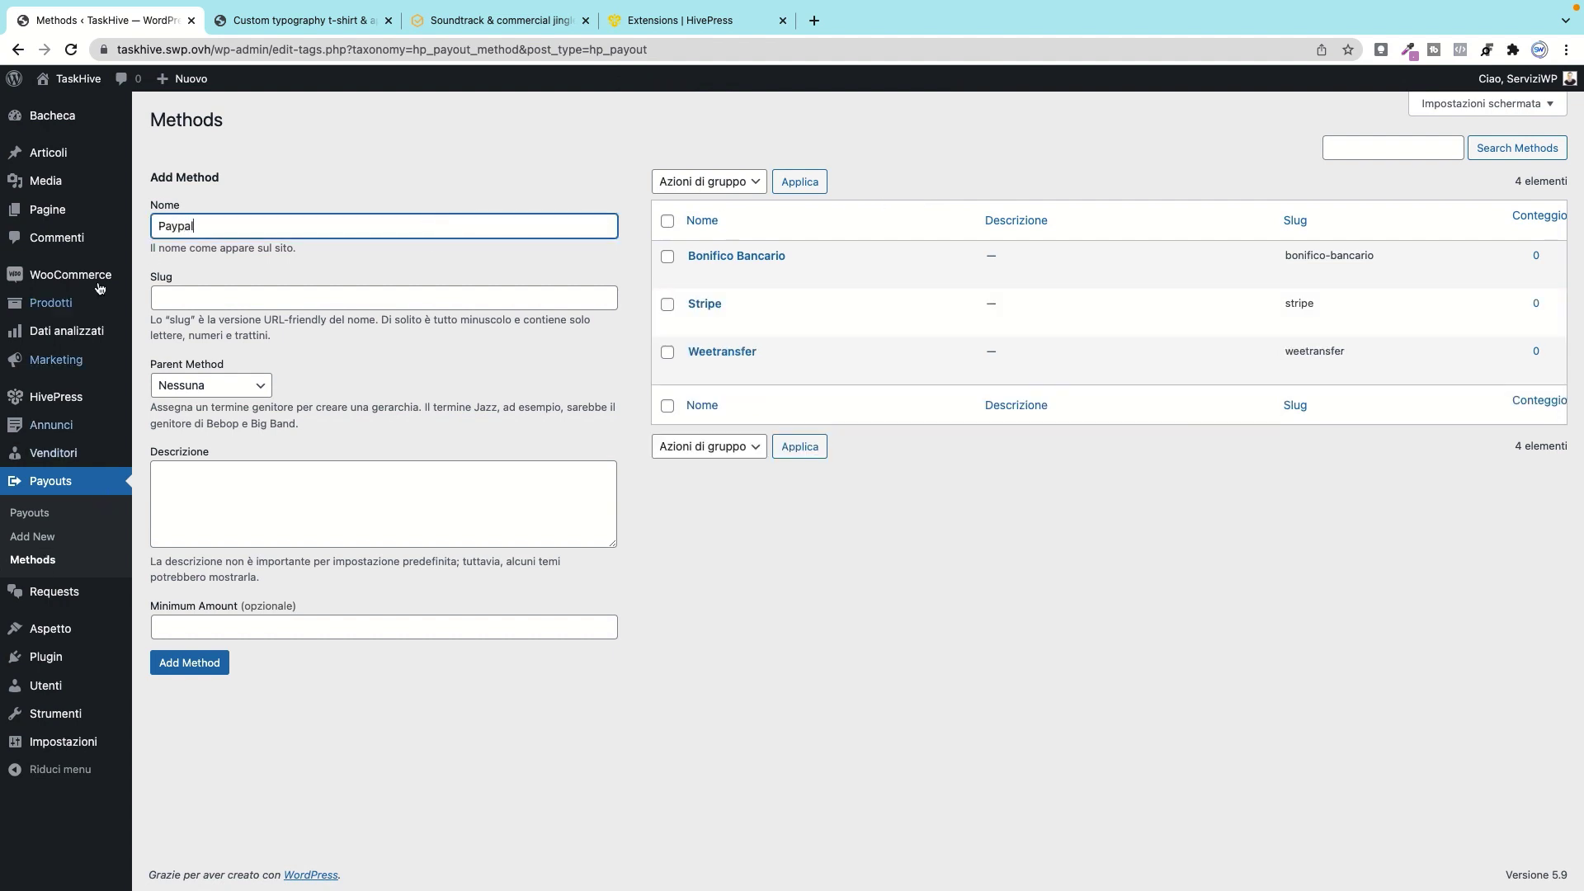
pyautogui.click(203, 632)
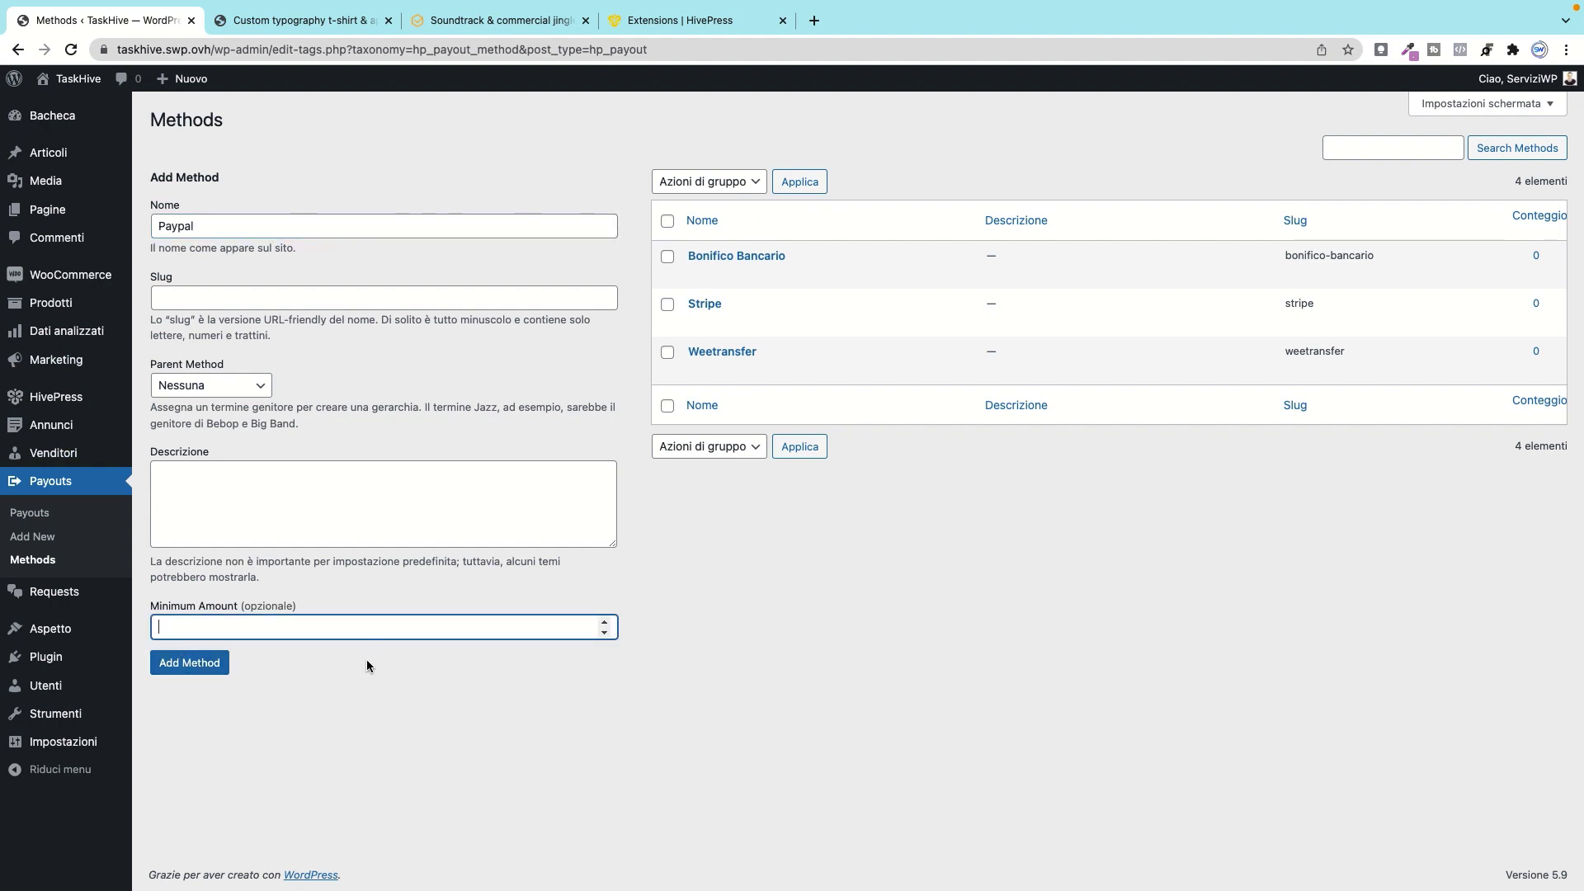
pyautogui.write('500')
pyautogui.click(189, 666)
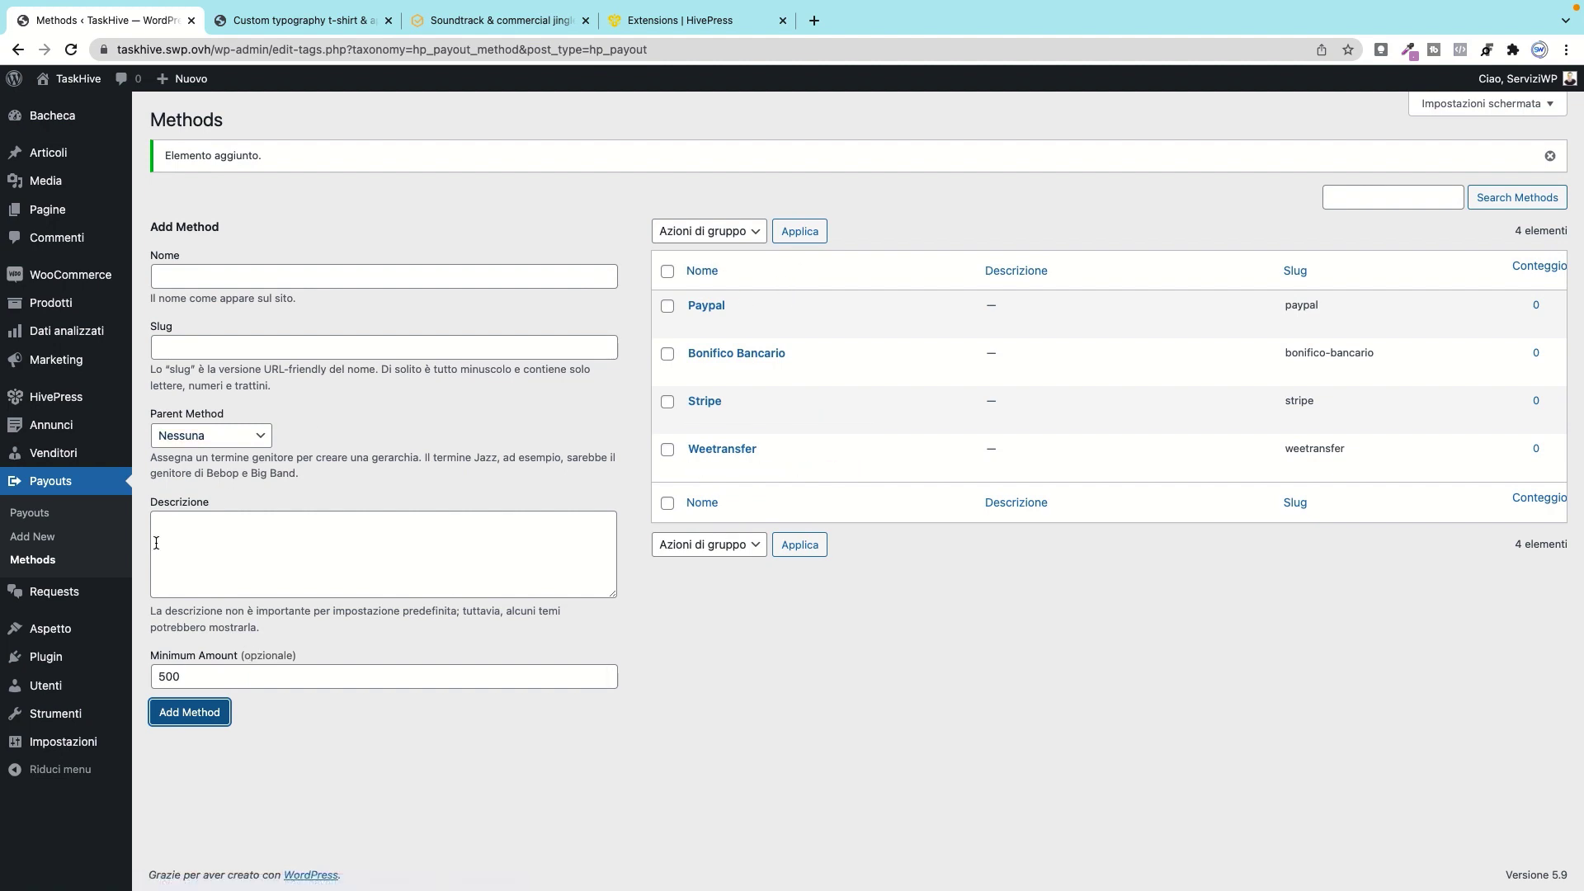
pyautogui.click(58, 592)
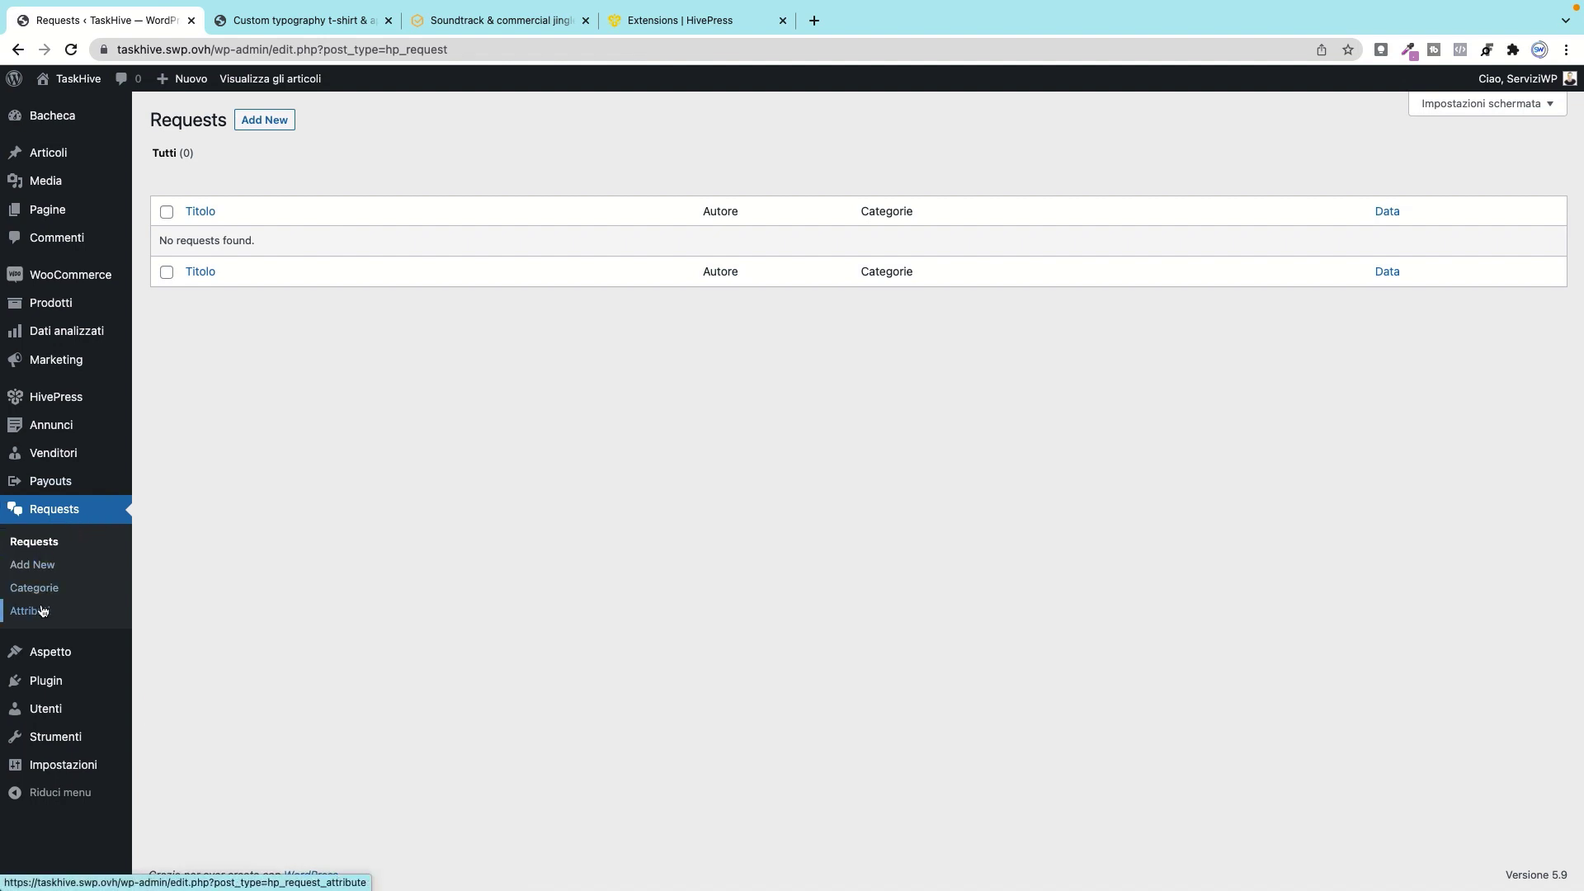
# Step: Start a new request, focus its Budget field, then go to the request Attributes list
pyautogui.click(268, 122)
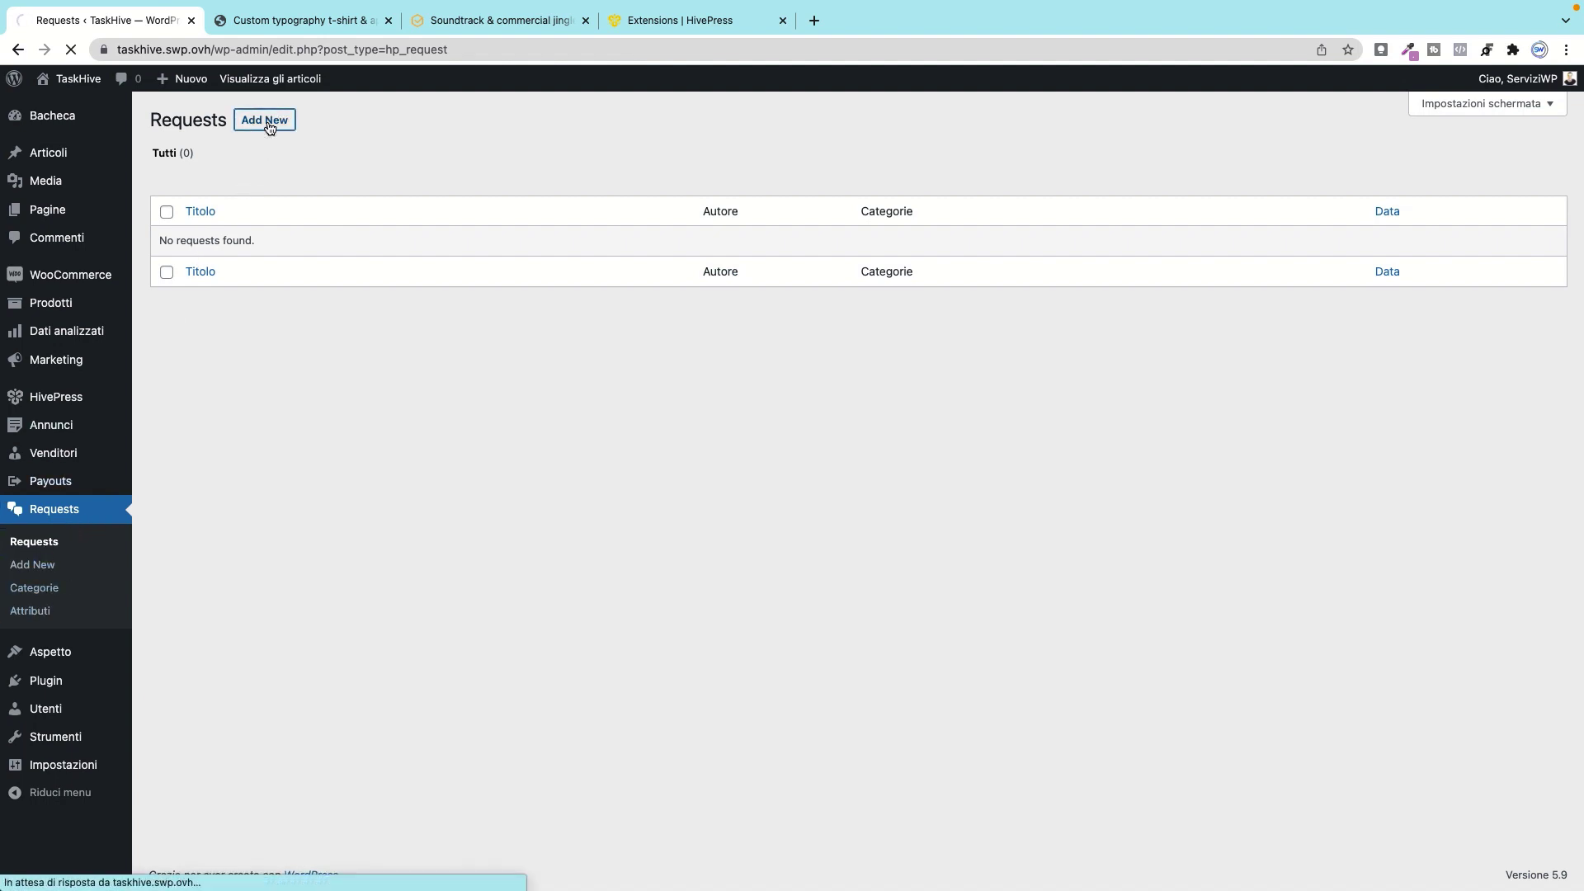
pyautogui.scroll(-2, 415, 581)
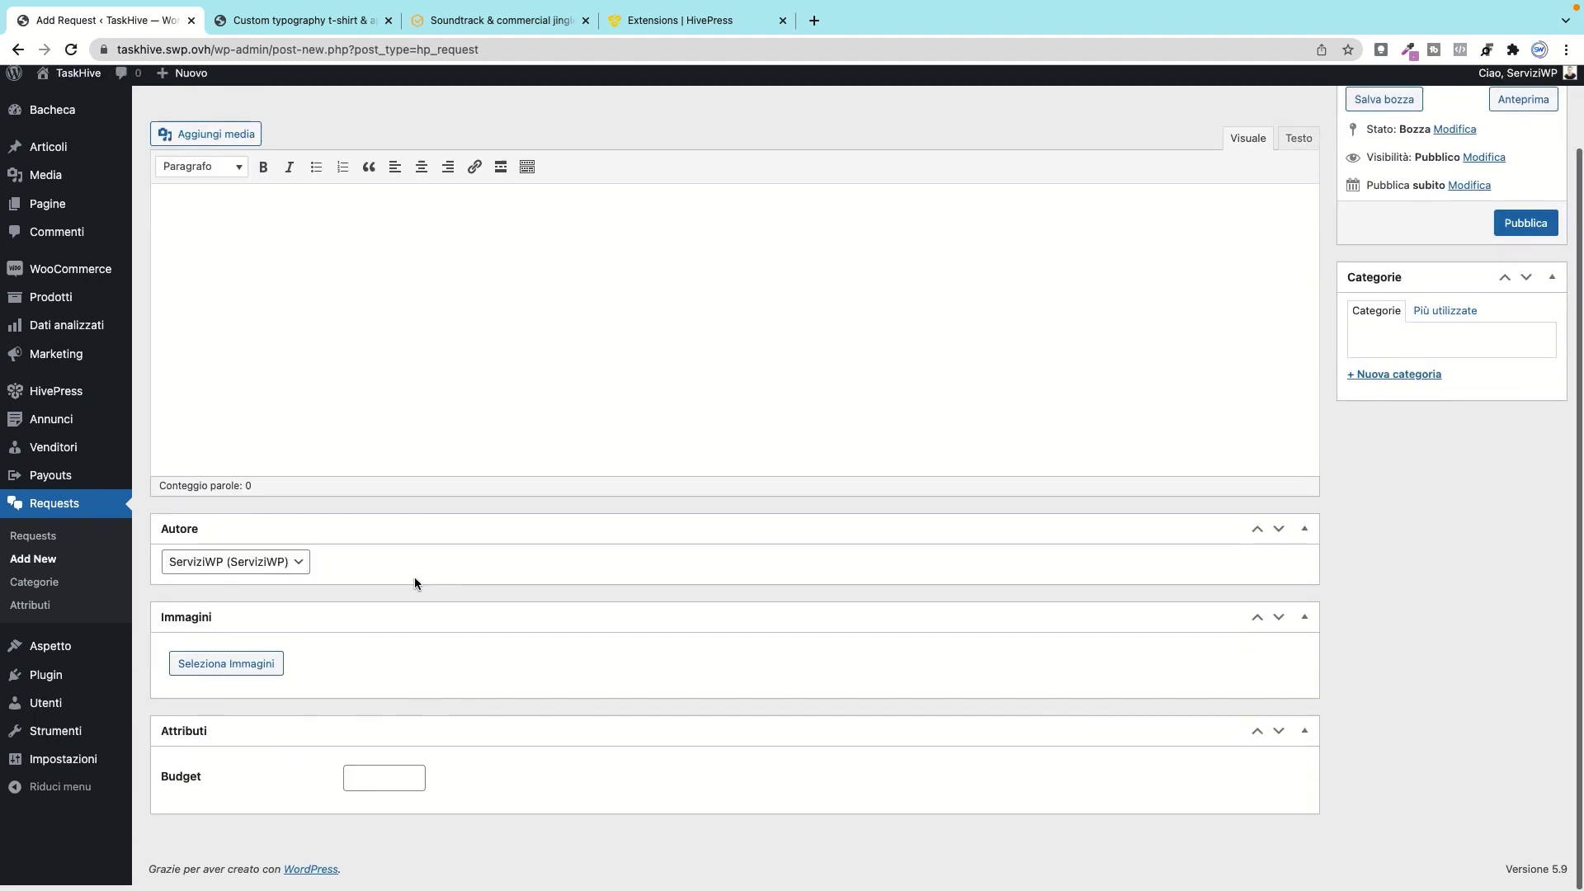
pyautogui.scroll(2, 414, 583)
pyautogui.scroll(-2, 414, 583)
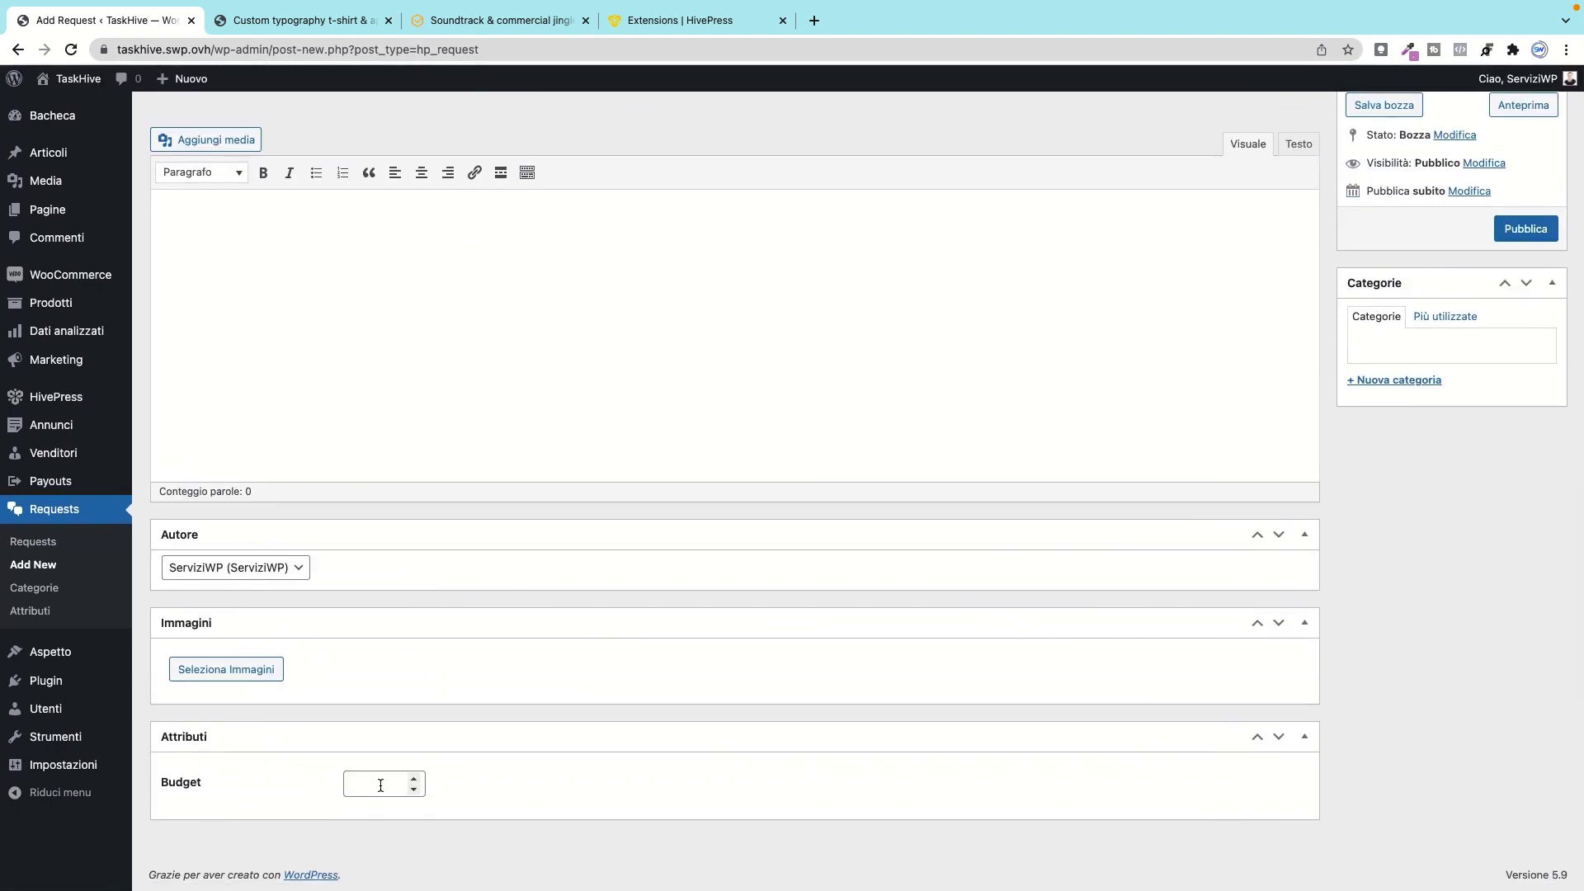
pyautogui.click(382, 782)
pyautogui.click(36, 609)
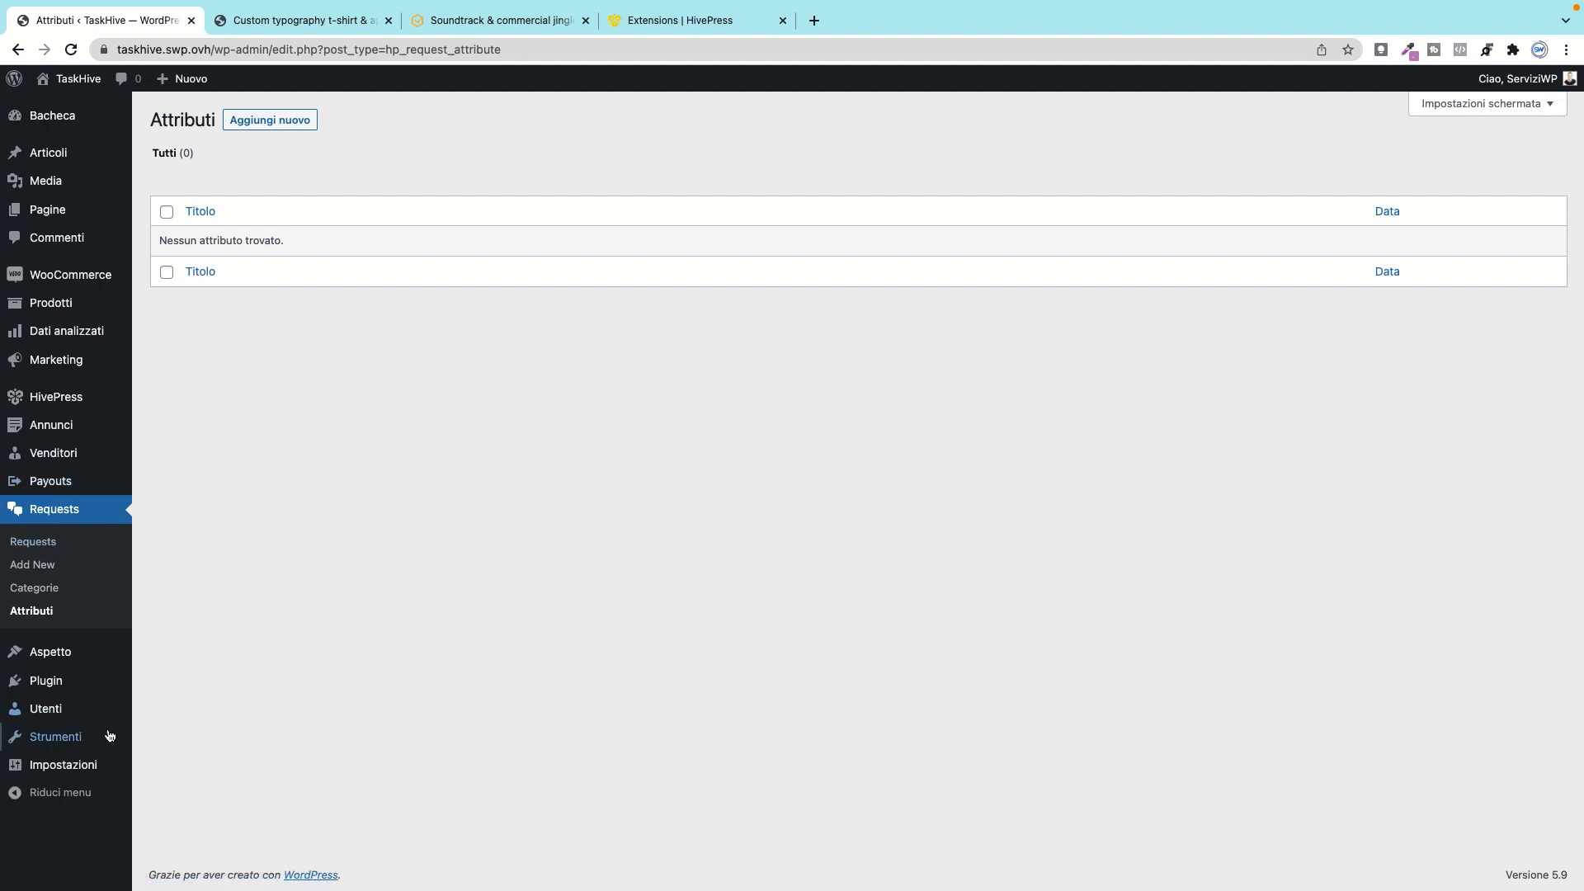
# Step: Open Impostazioni > Generali in a new tab and switch to it
pyautogui.moveTo(55, 777)
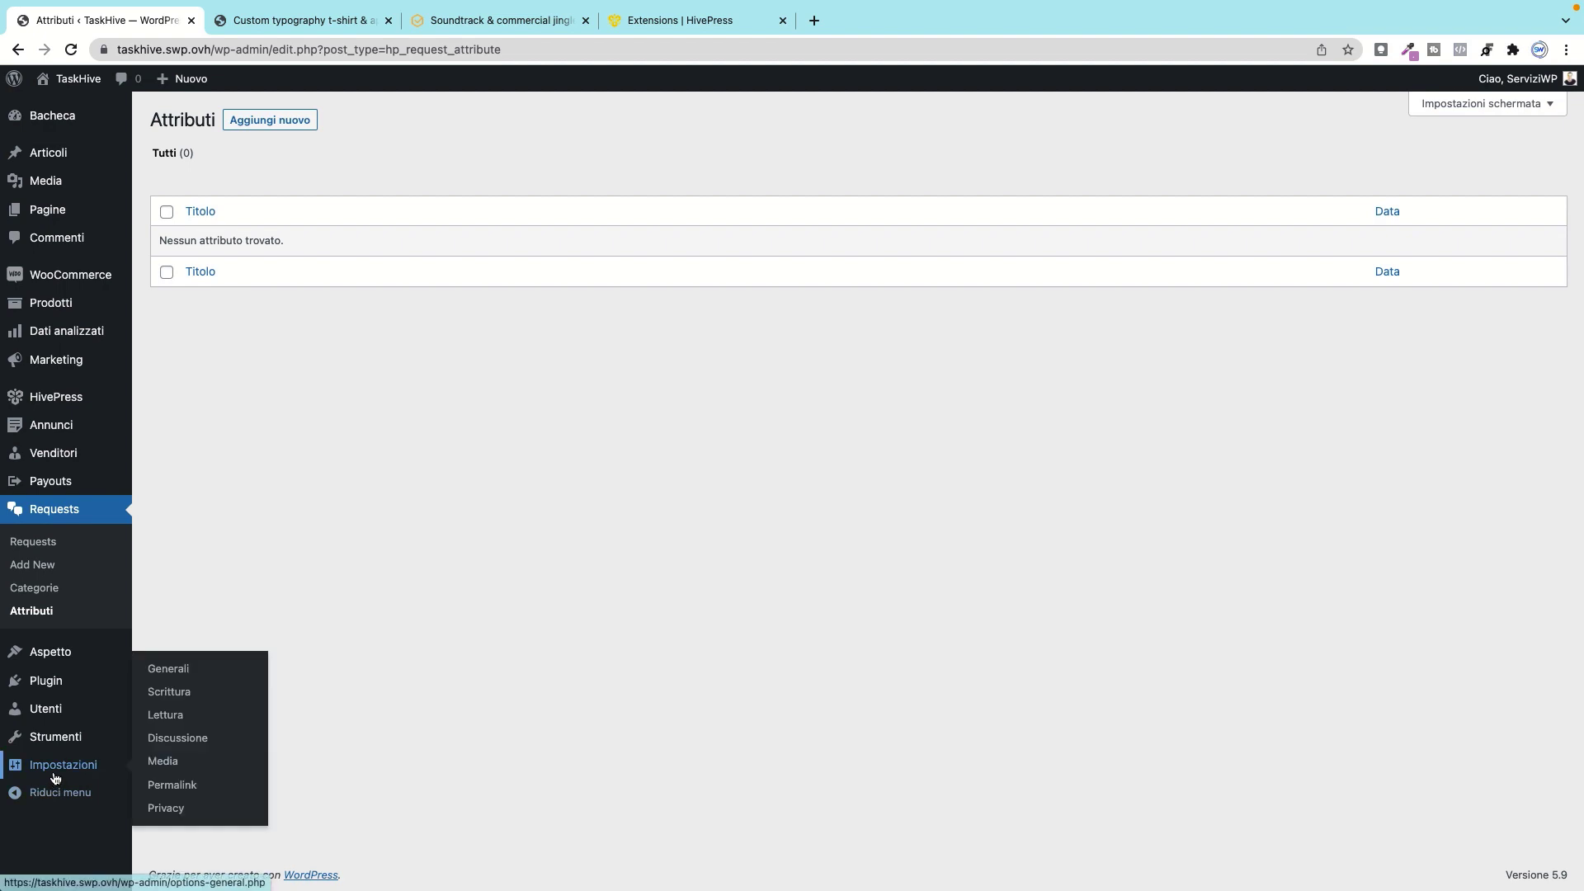
pyautogui.rightClick(177, 672)
pyautogui.click(241, 677)
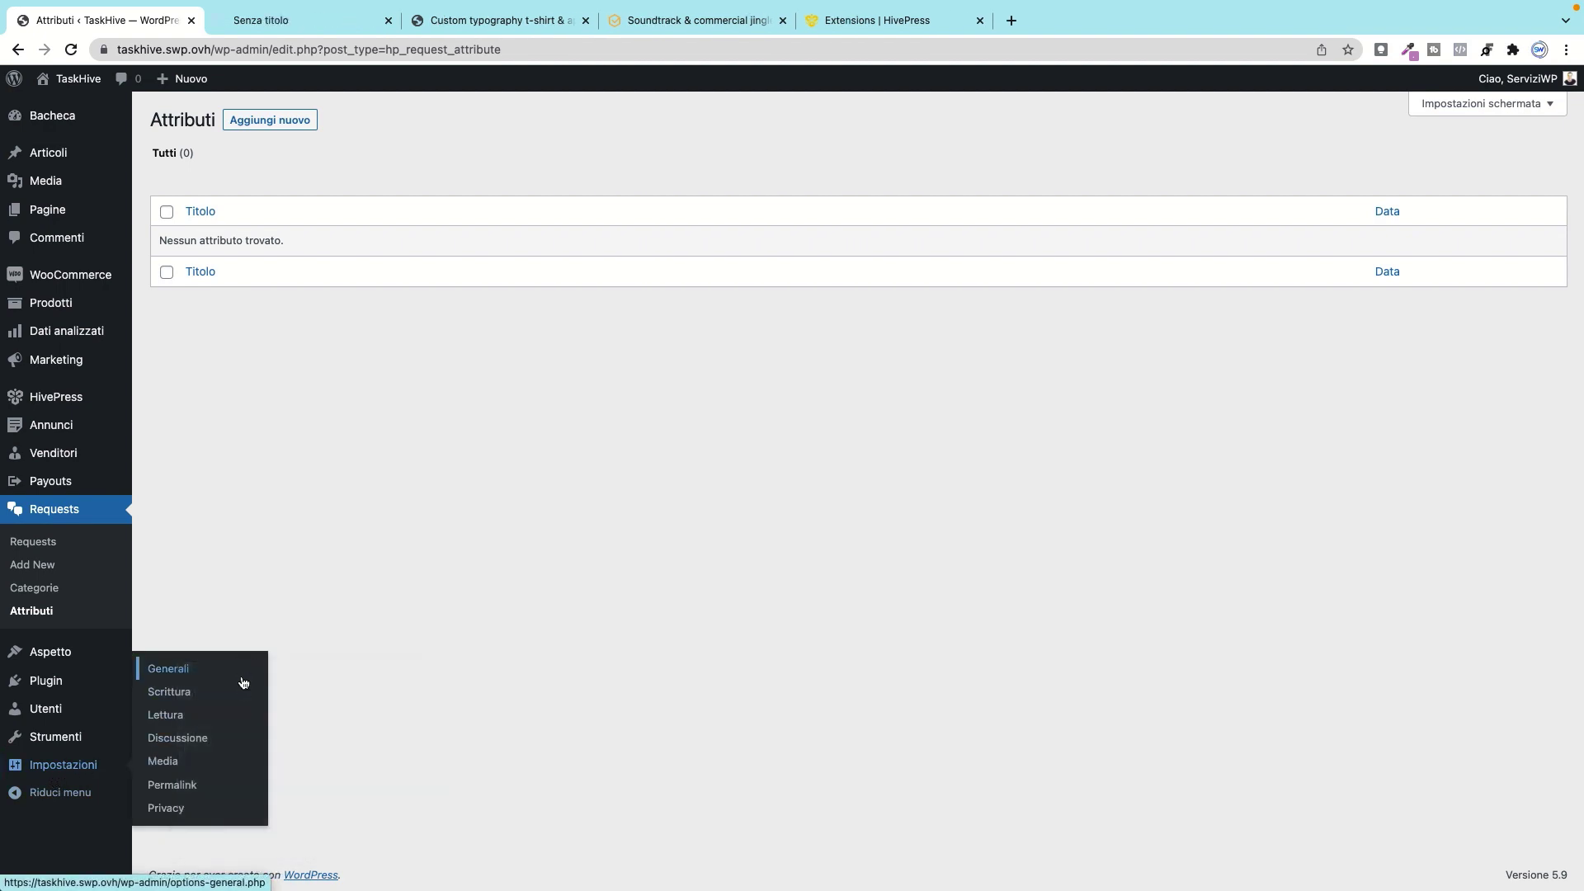
pyautogui.click(290, 23)
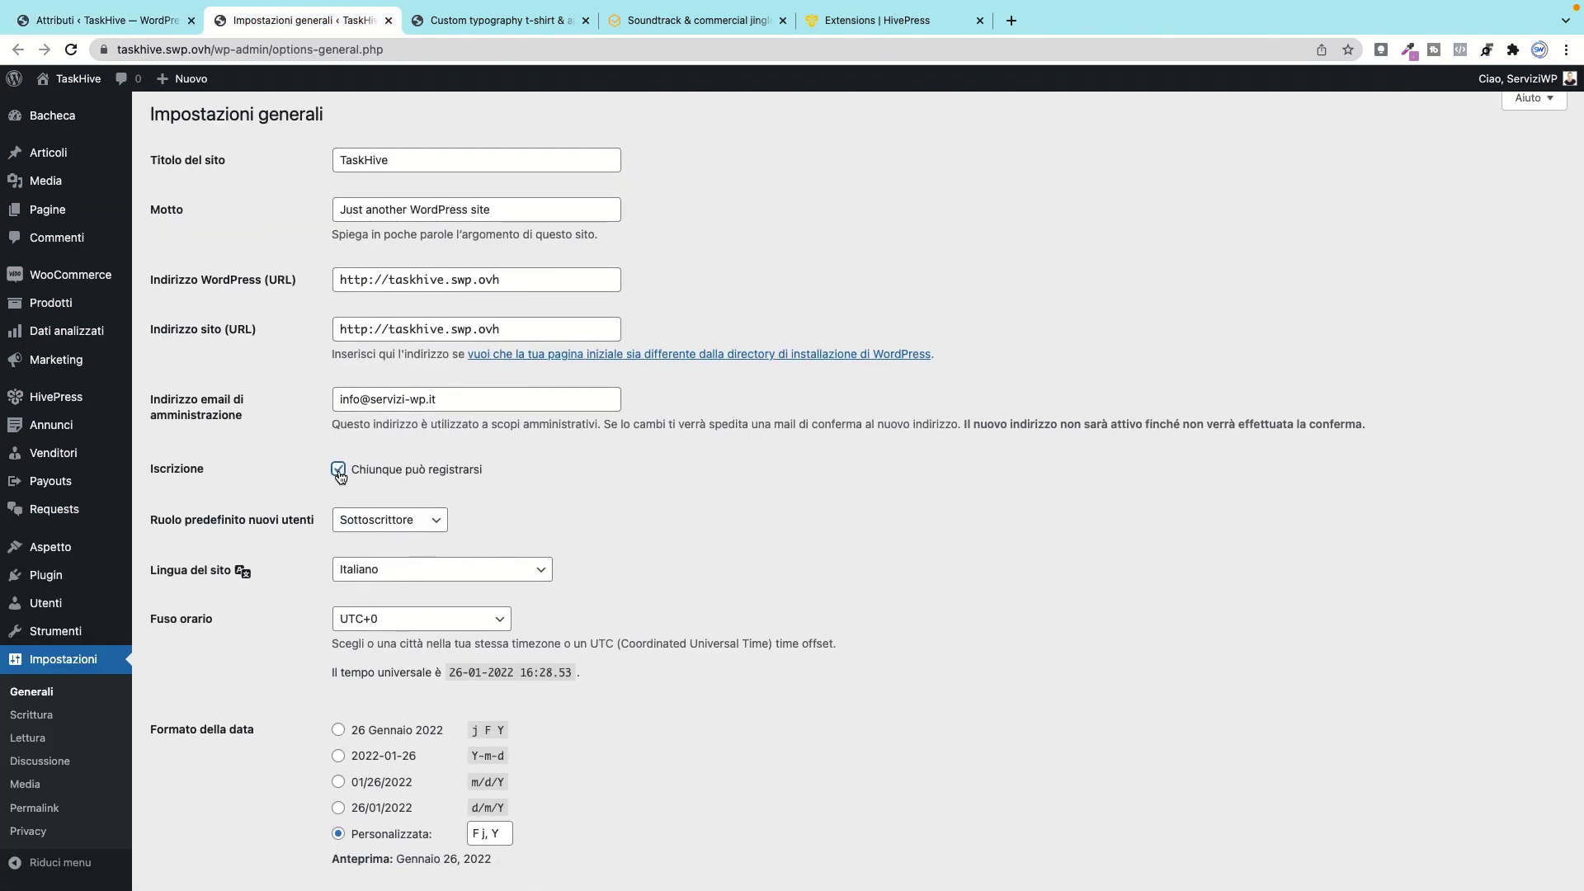
# Step: Save the general settings with open registration and visit the public TaskHive homepage
pyautogui.scroll(-5, 240, 601)
pyautogui.scroll(2, 239, 600)
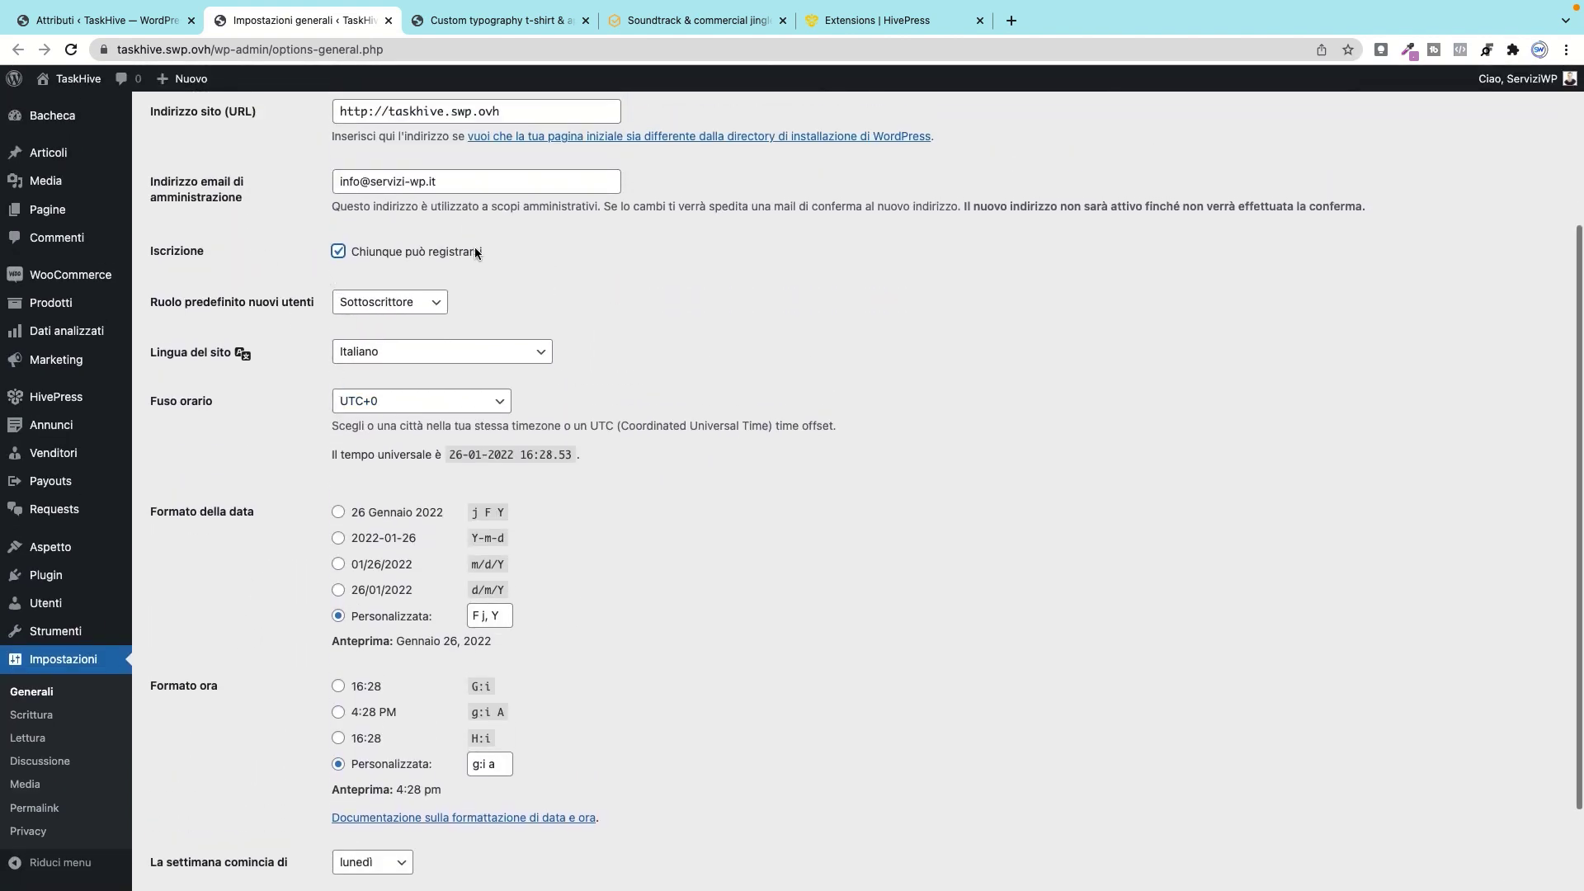
pyautogui.scroll(-3, 290, 695)
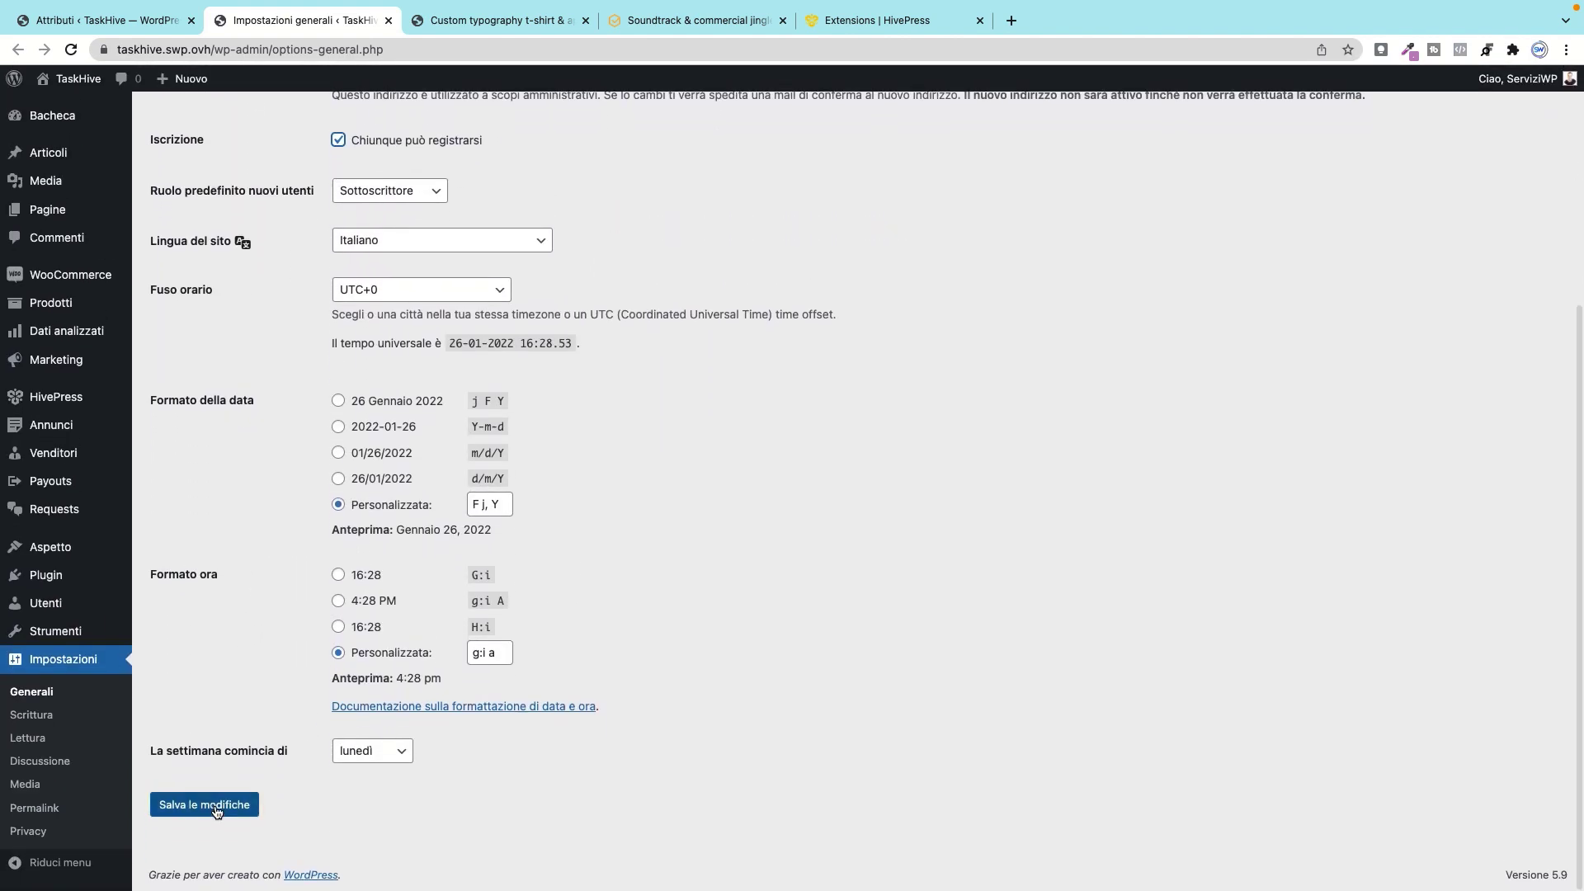
pyautogui.click(217, 811)
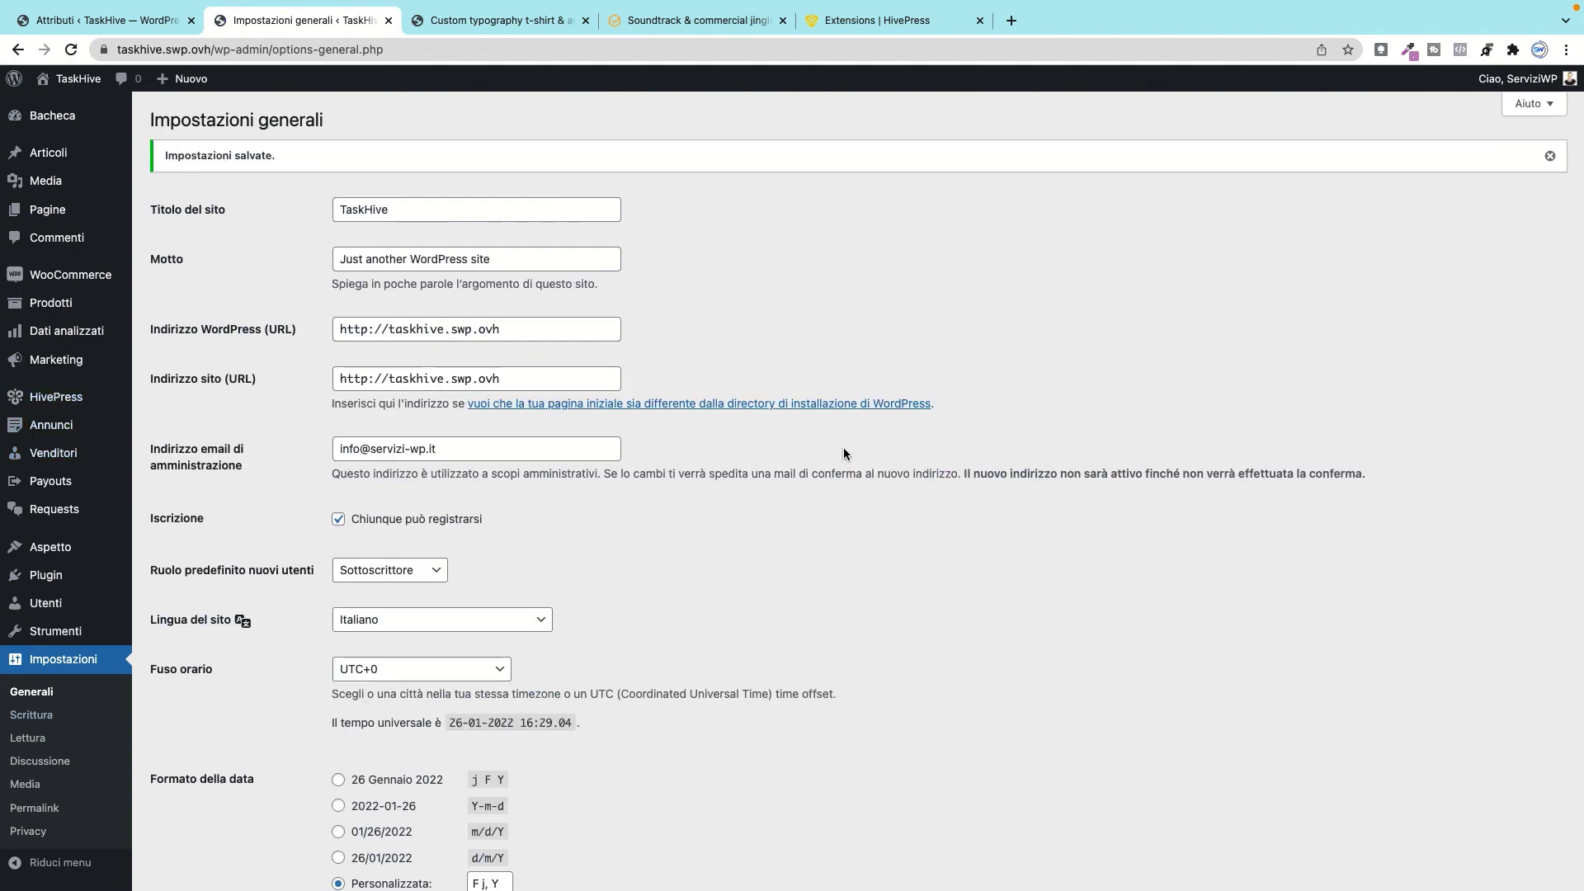
pyautogui.moveTo(71, 78)
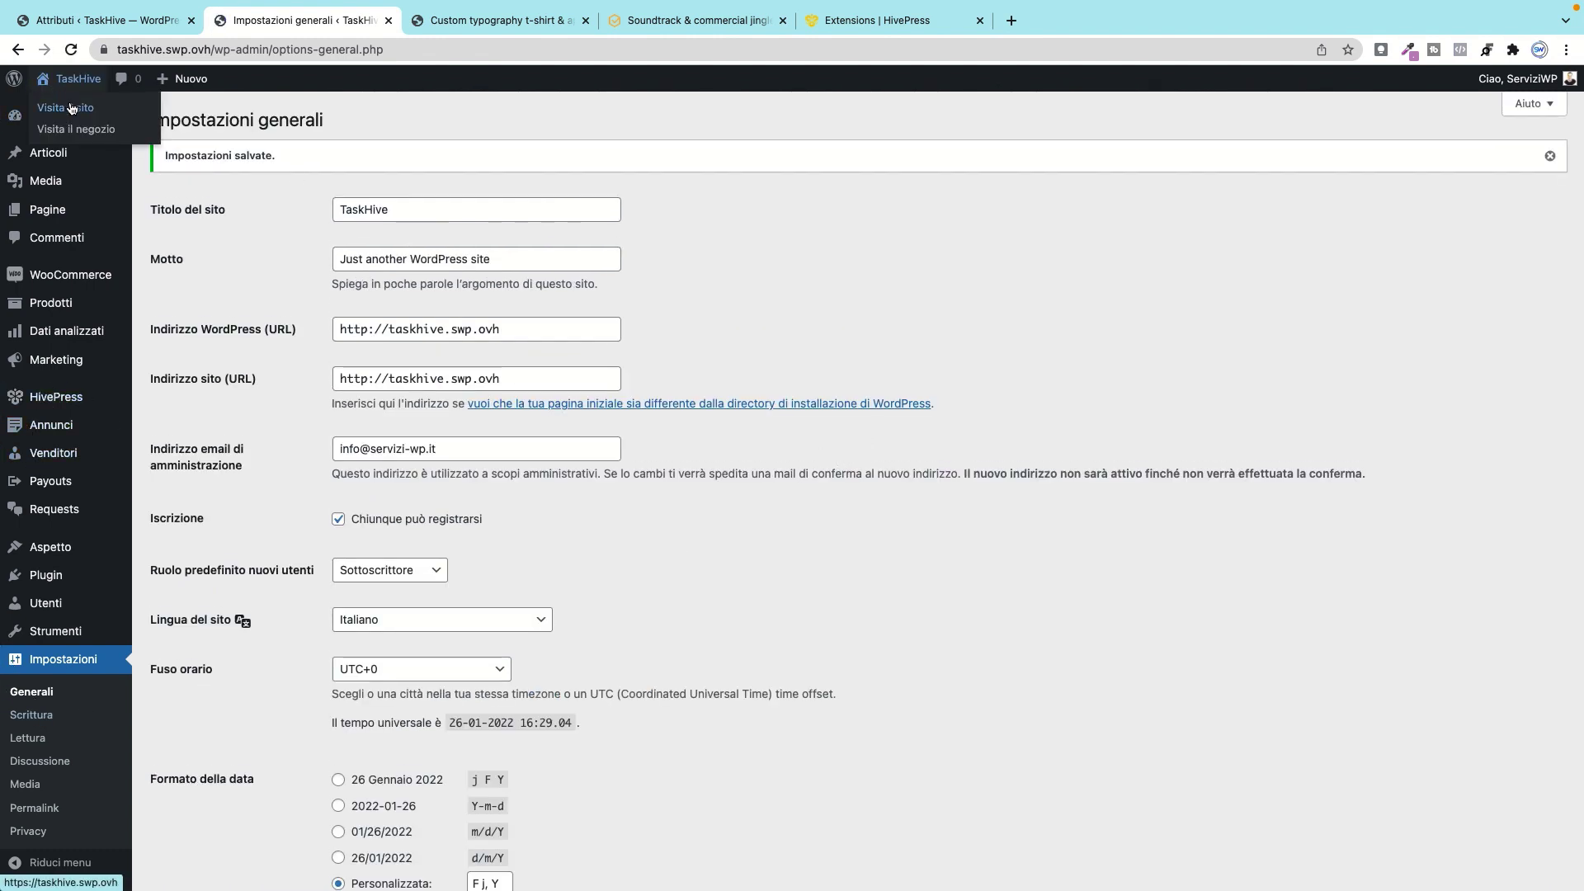
pyautogui.click(78, 108)
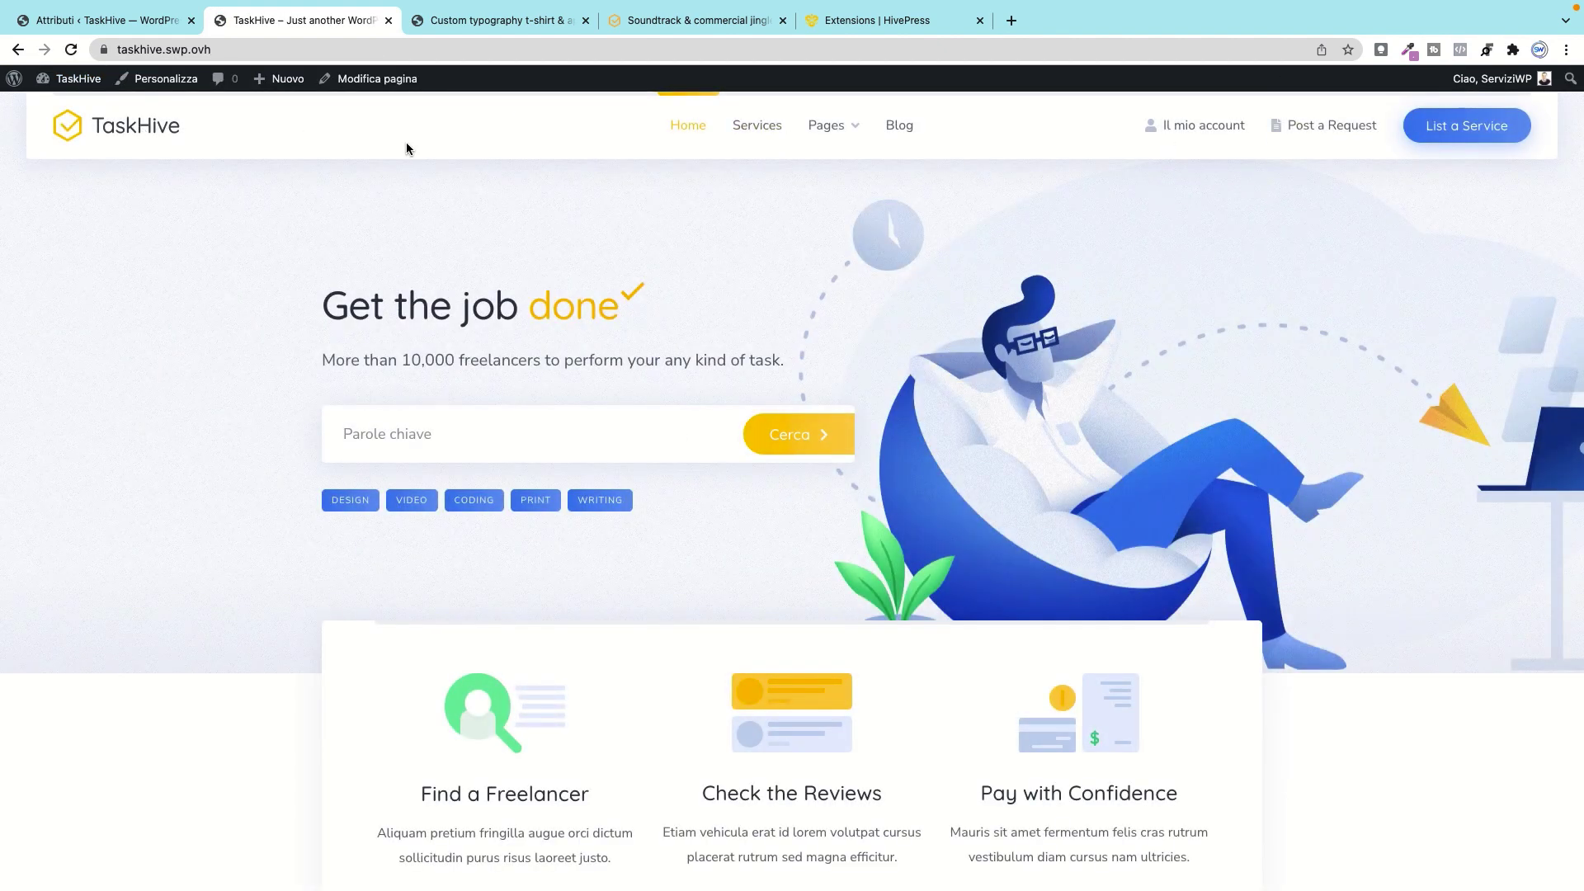
# Step: Copy the TaskHive site address from the address bar
pyautogui.doubleClick(242, 49)
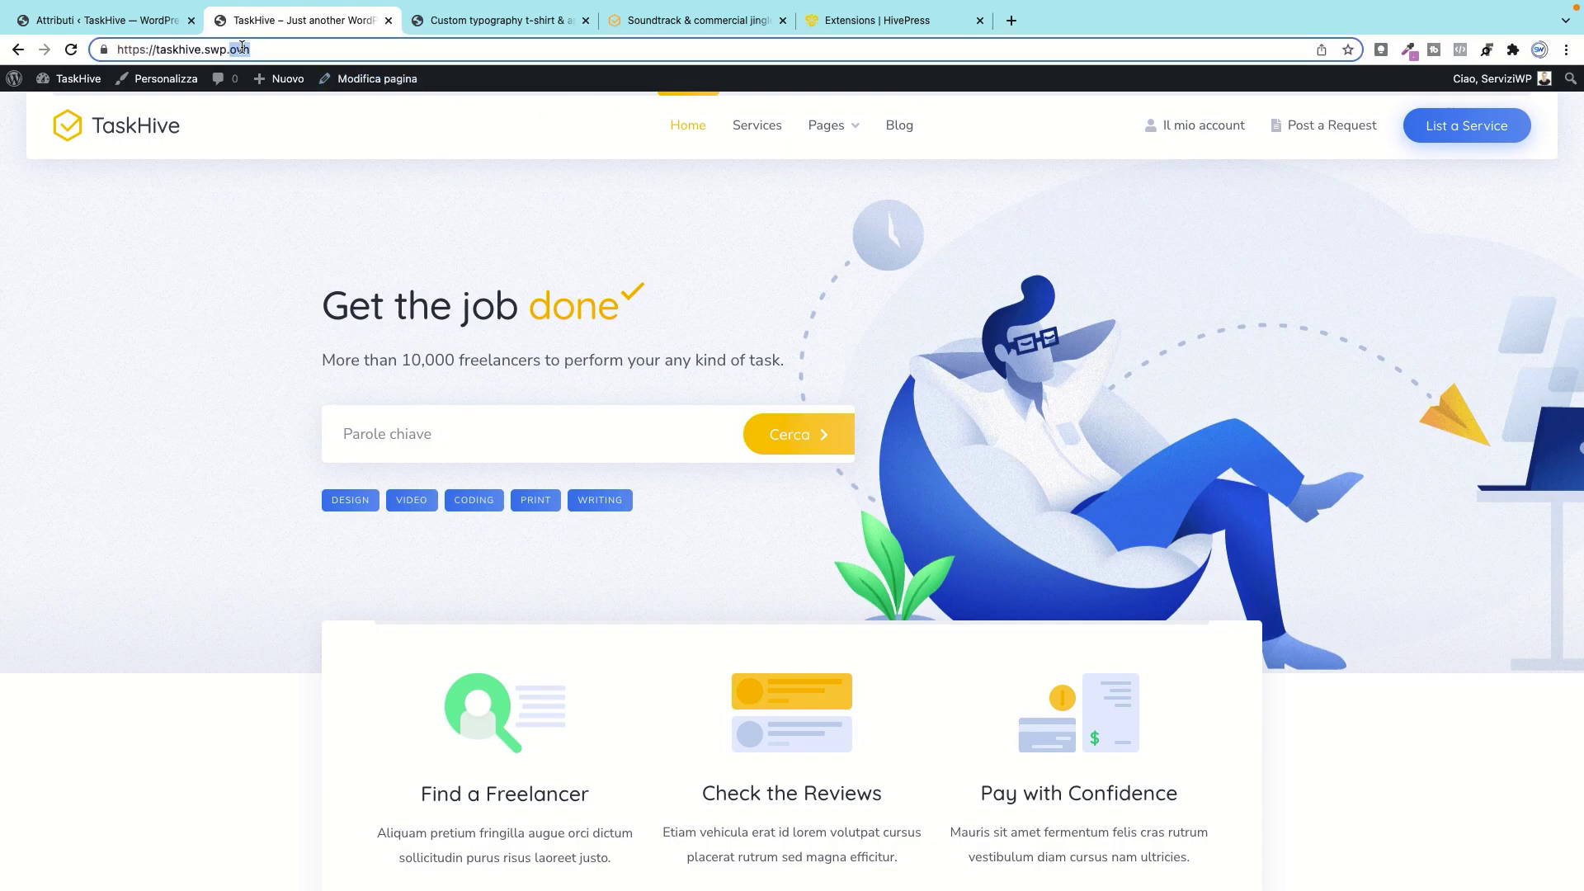
pyautogui.tripleClick(242, 48)
pyautogui.rightClick(241, 49)
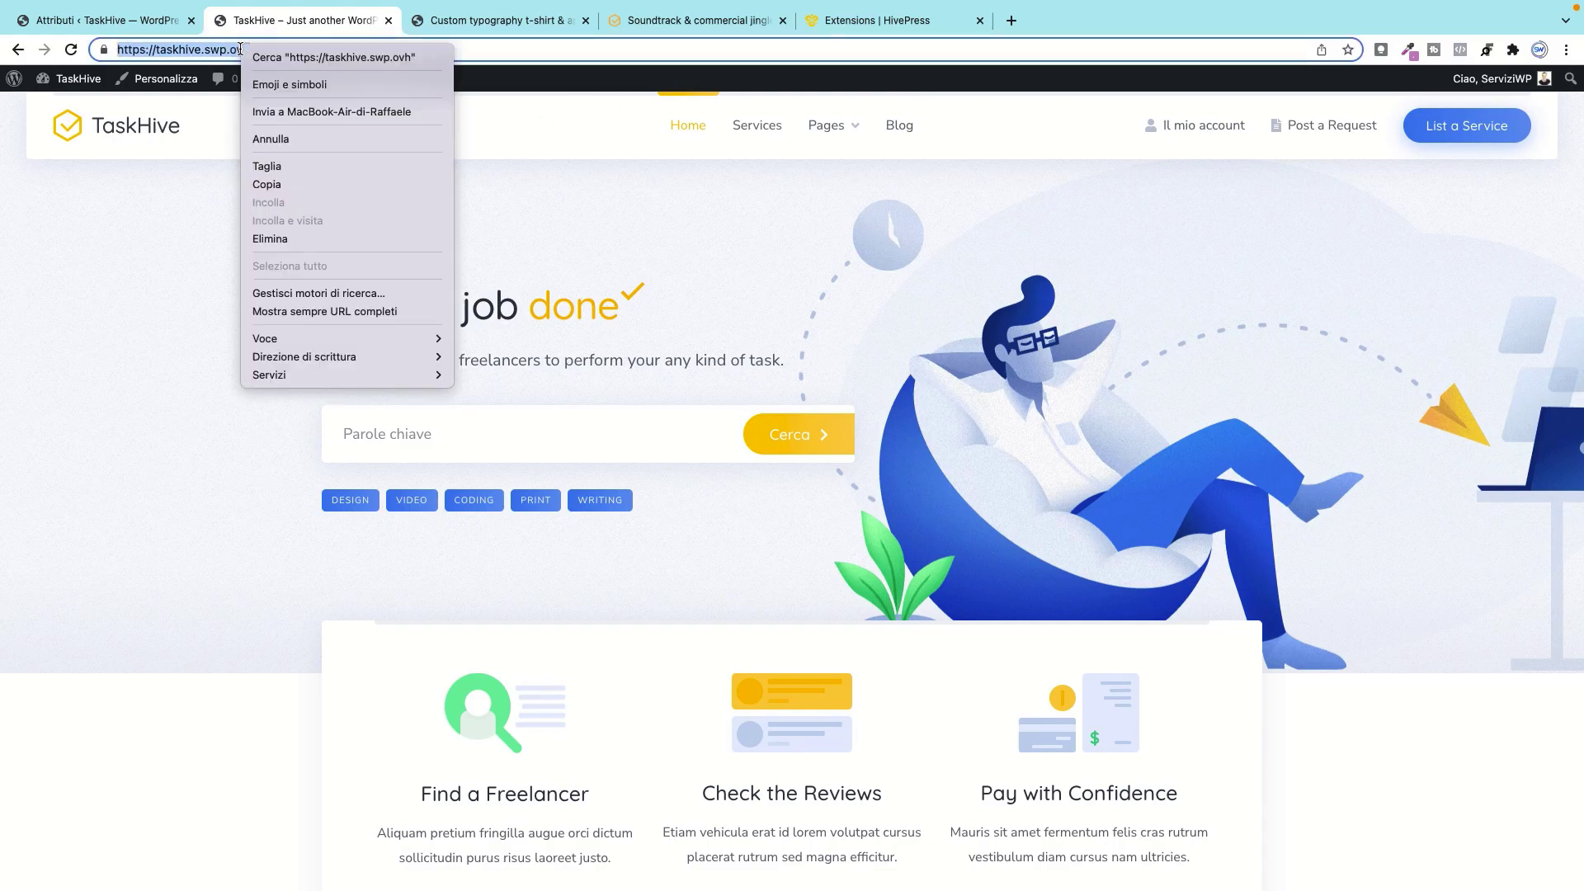
pyautogui.click(278, 185)
# Step: Load the copied site address in a new incognito window
pyautogui.click(1566, 50)
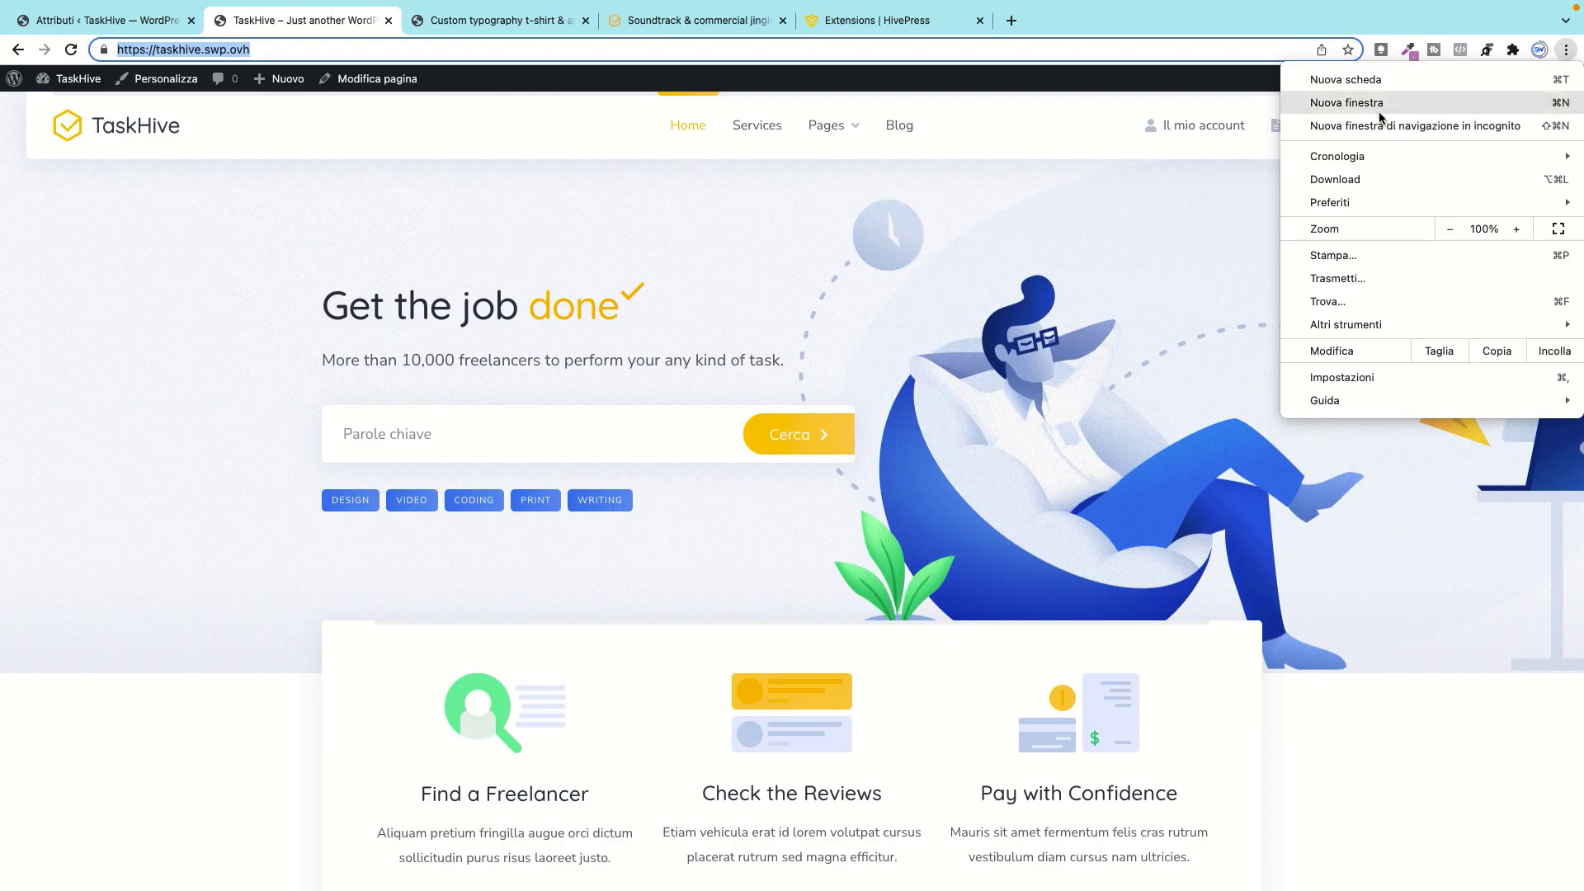
pyautogui.click(1409, 124)
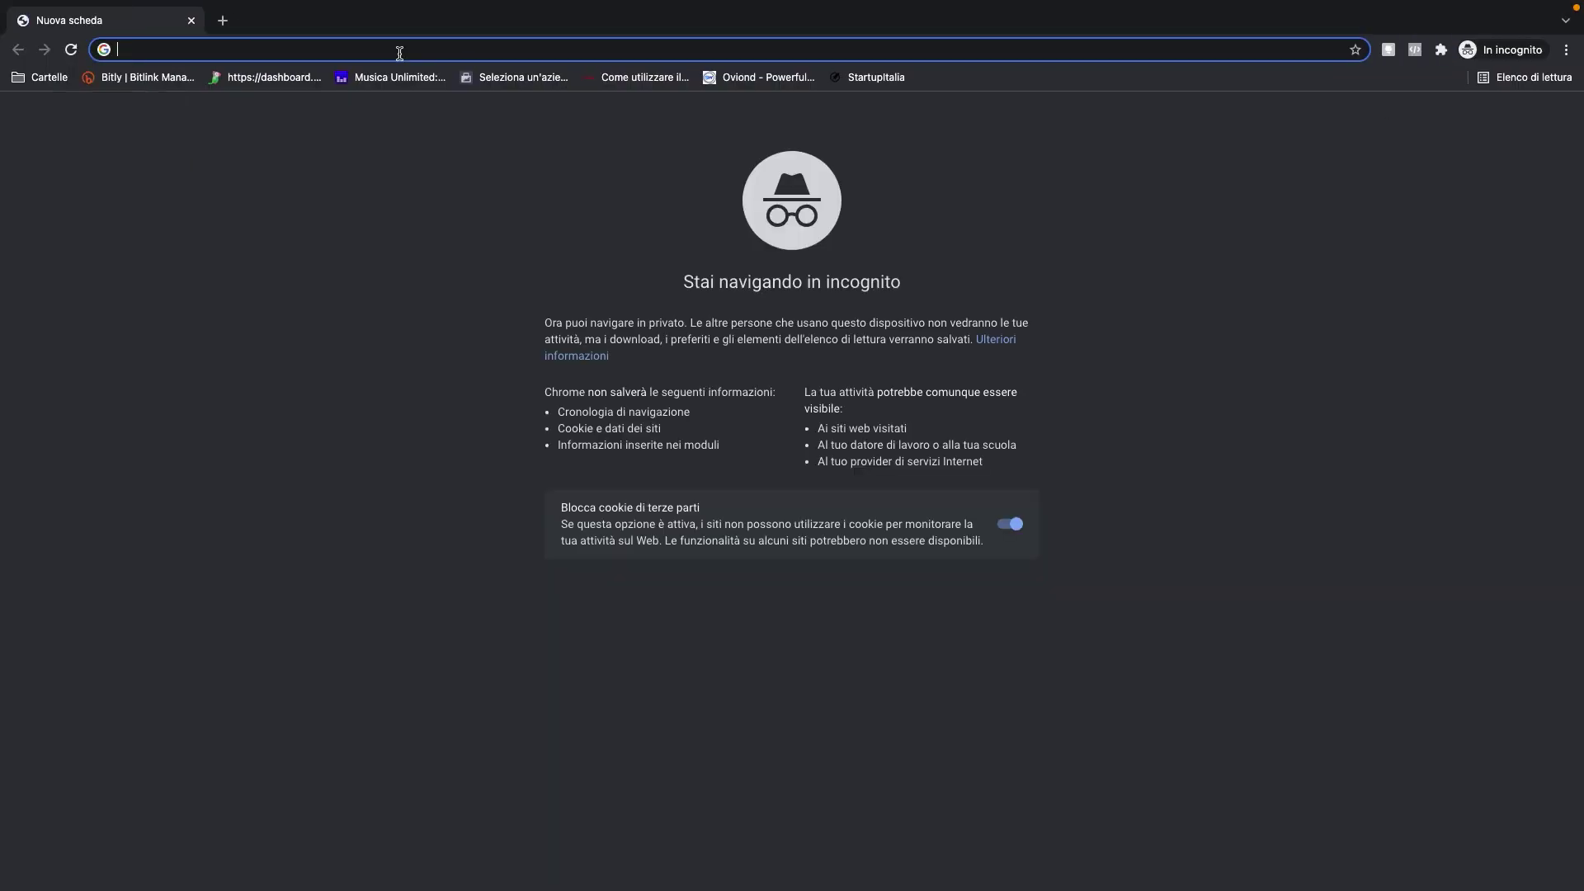
pyautogui.rightClick(388, 51)
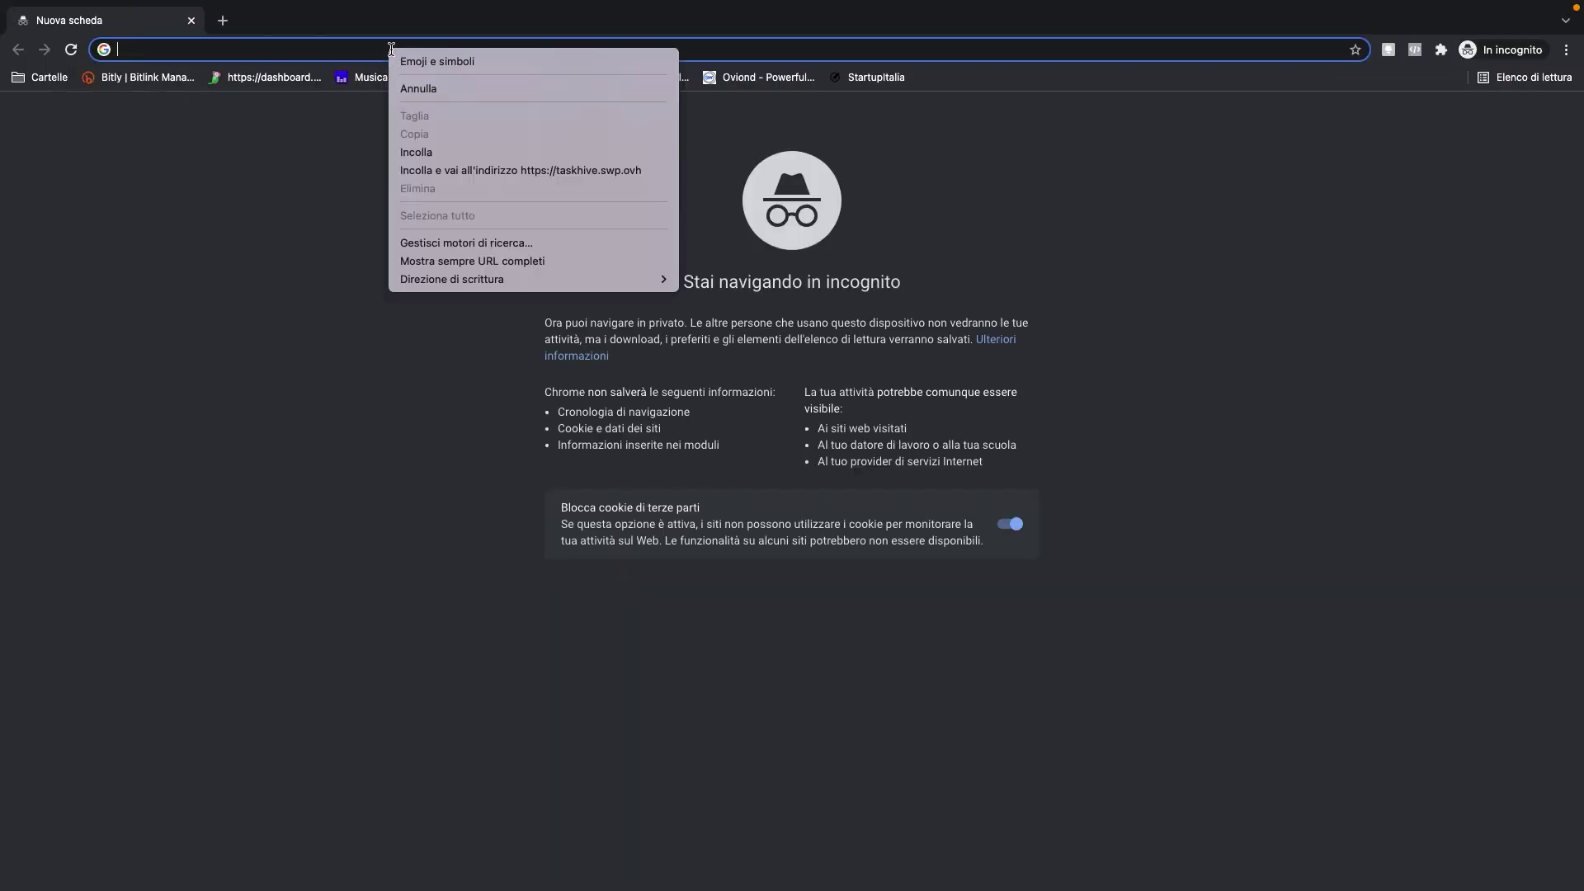
pyautogui.click(452, 170)
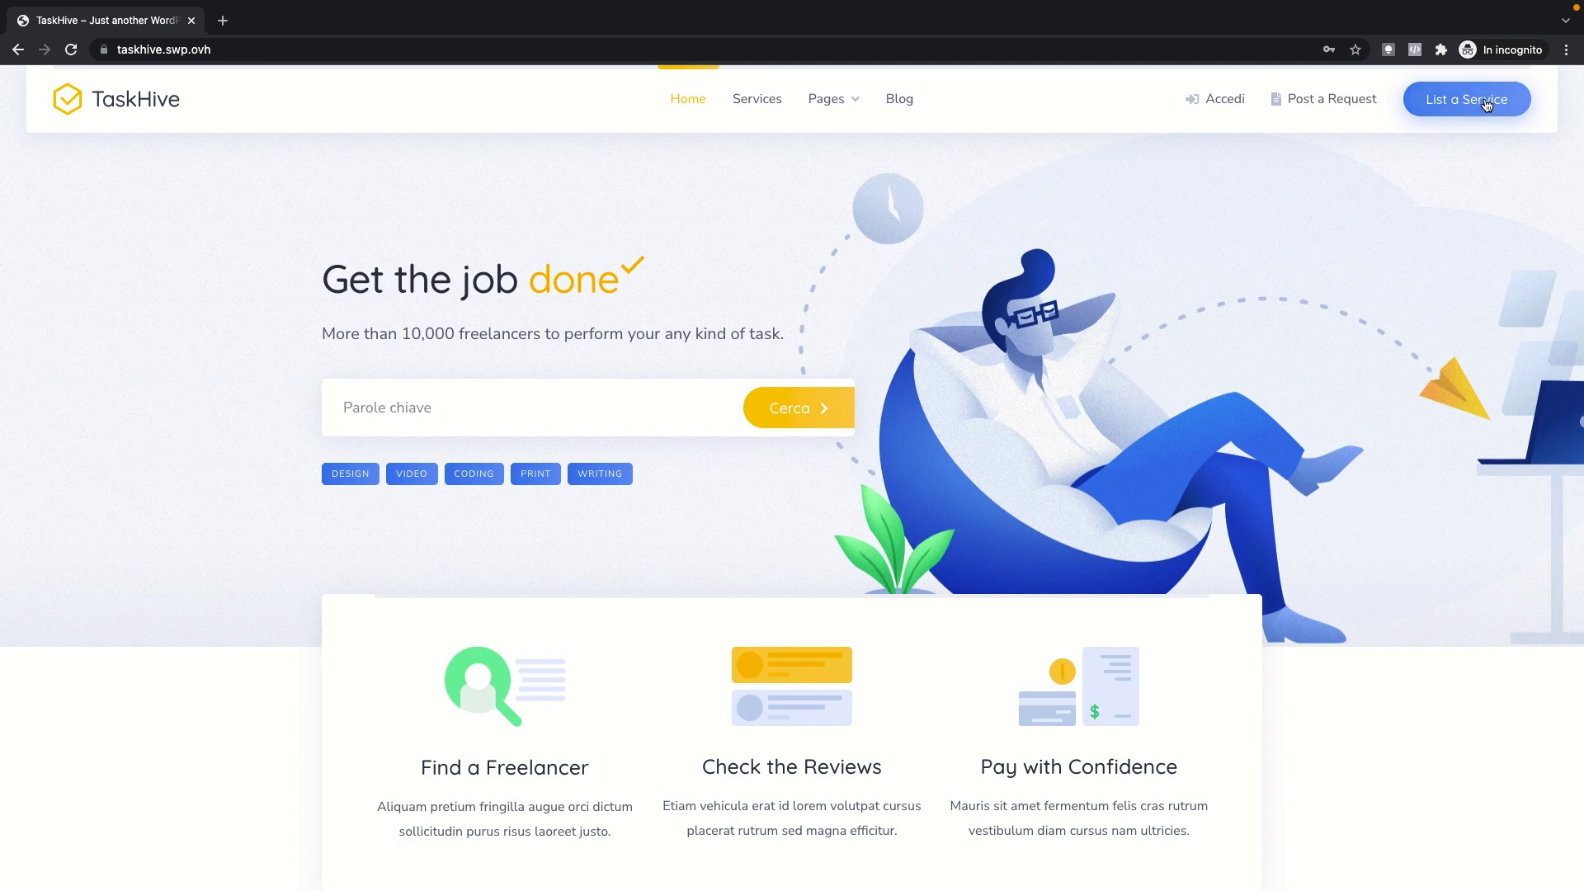
# Step: Register a new TaskHive account with an e-mail and password via List a Service > Registrati
pyautogui.click(1442, 109)
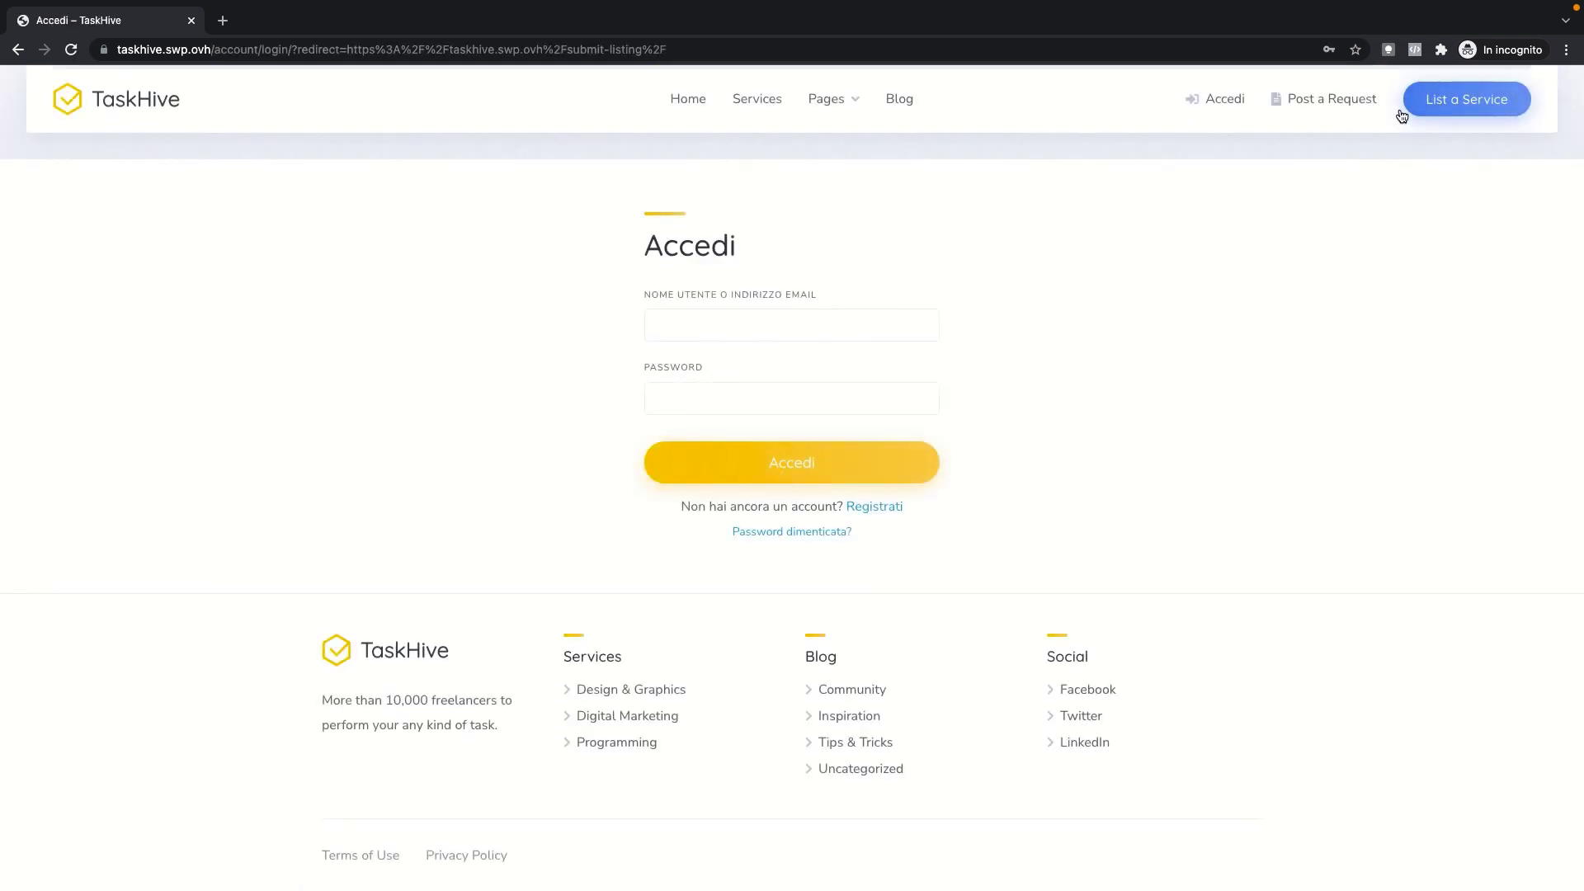
pyautogui.click(680, 320)
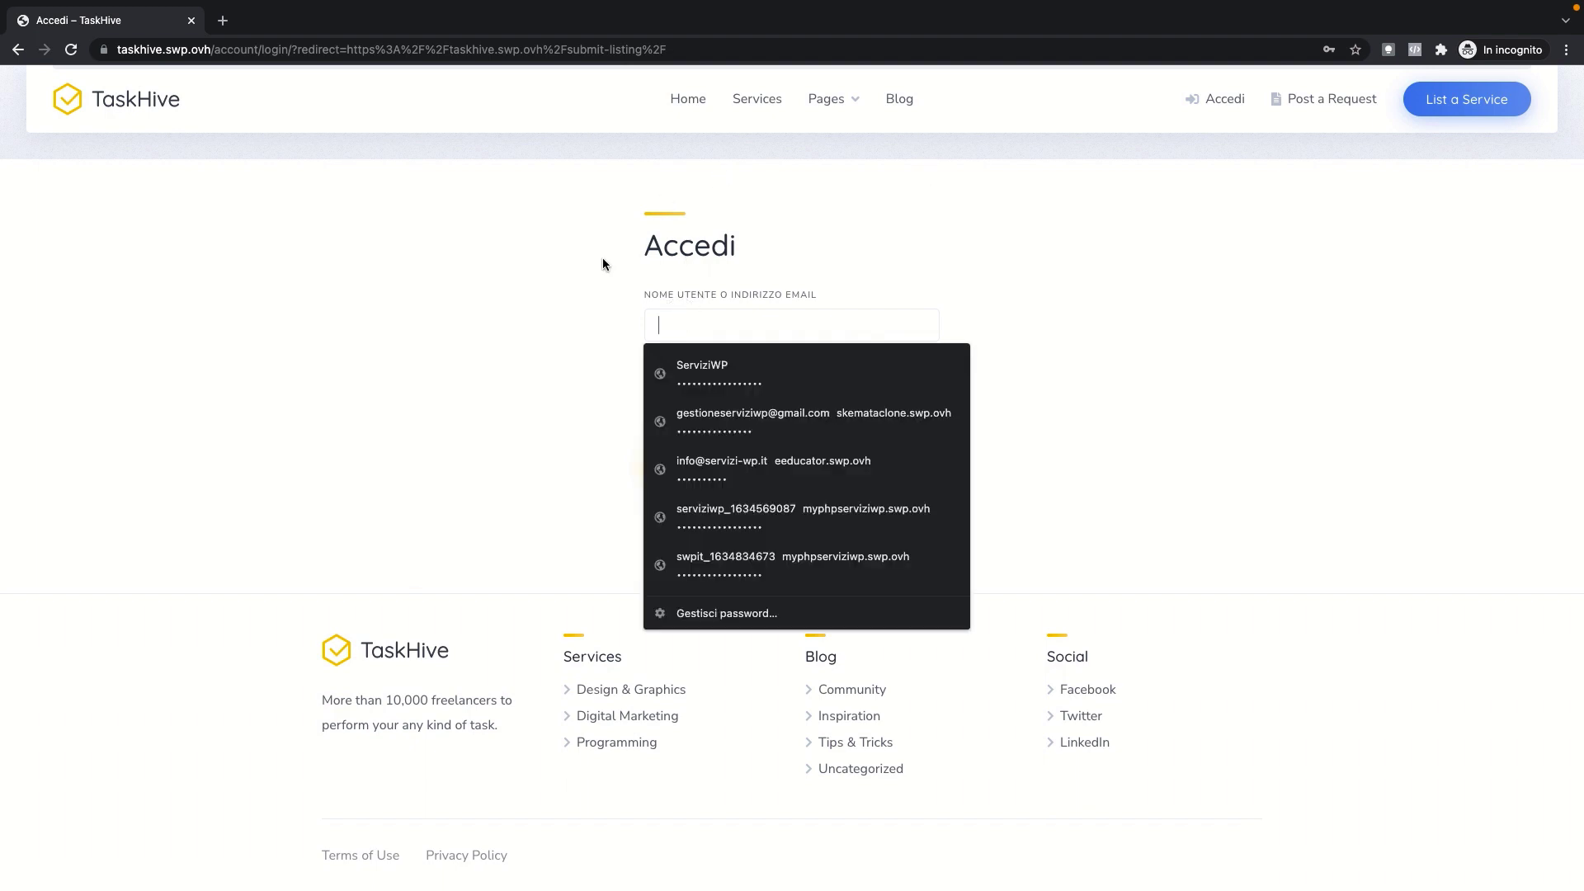
pyautogui.click(580, 301)
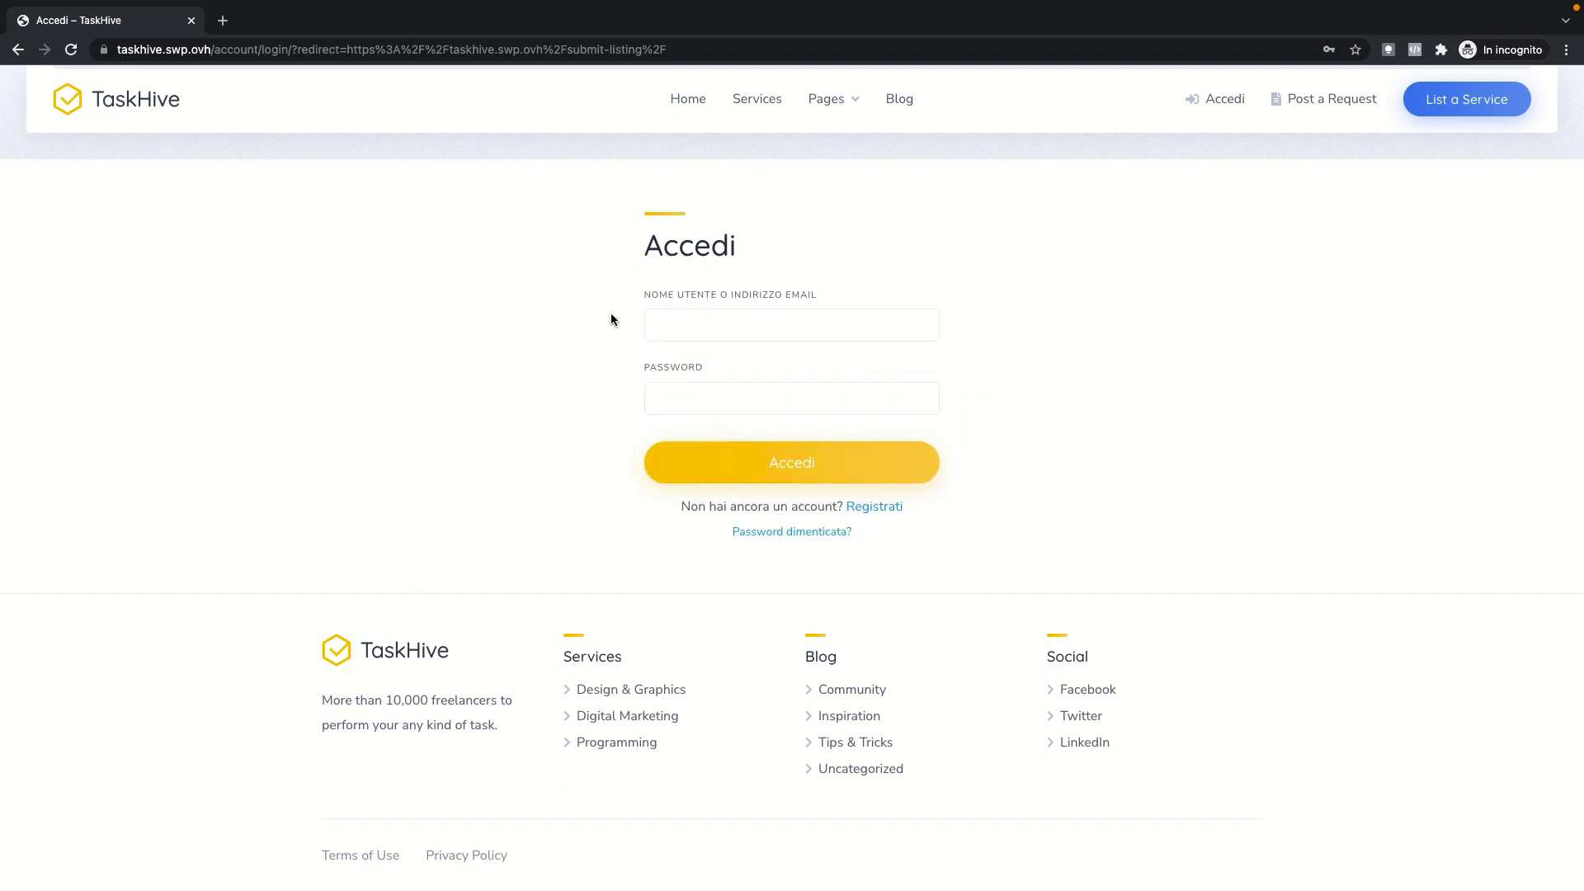
pyautogui.click(884, 507)
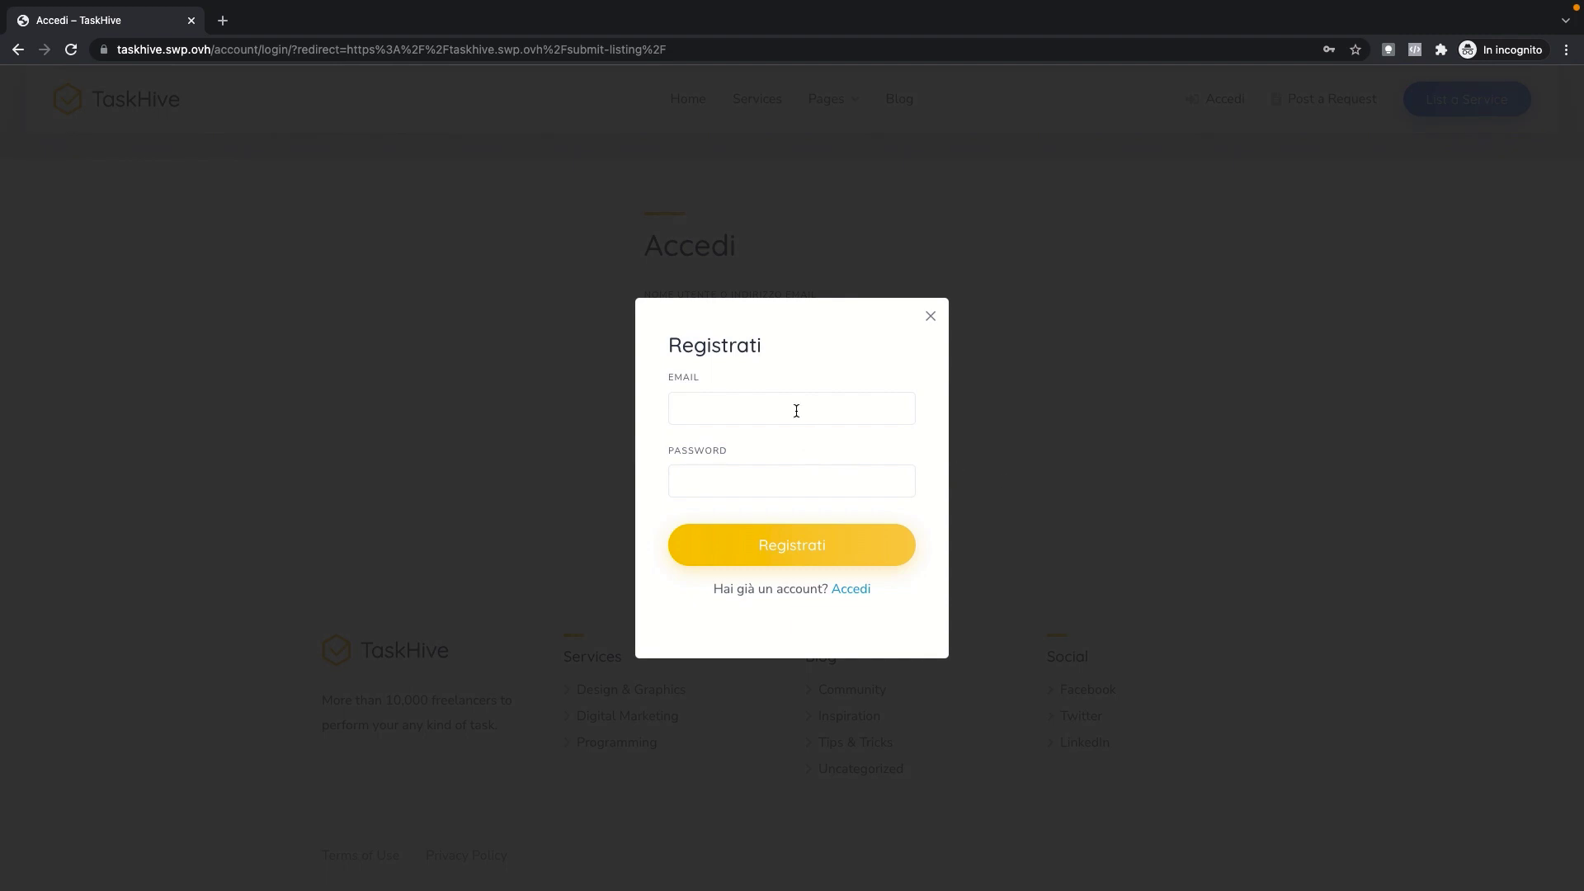
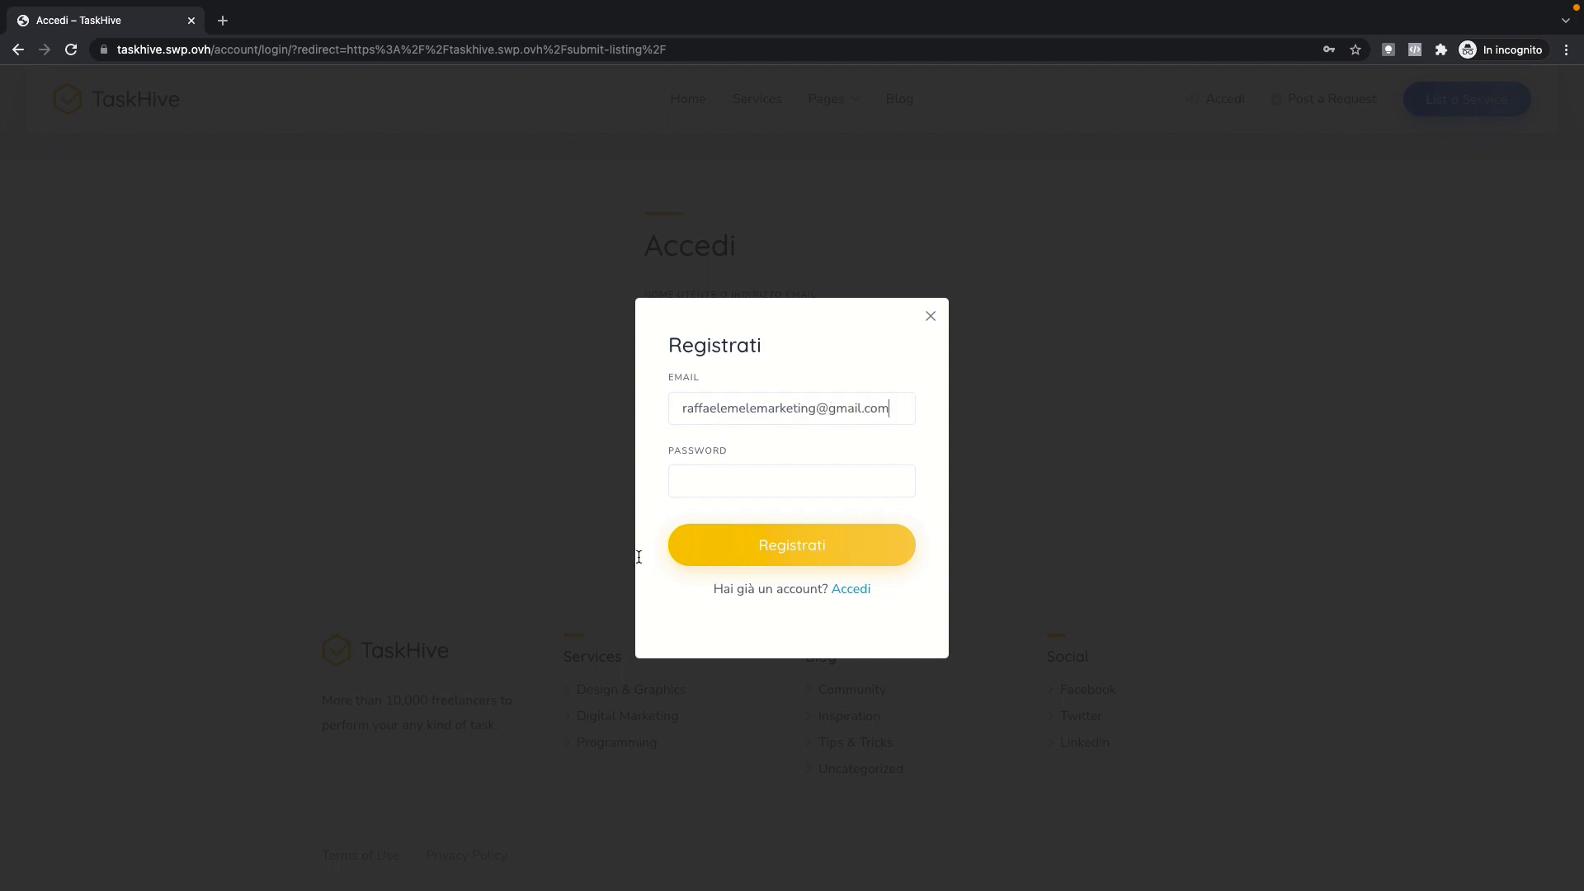
pyautogui.click(814, 484)
pyautogui.write('••••')
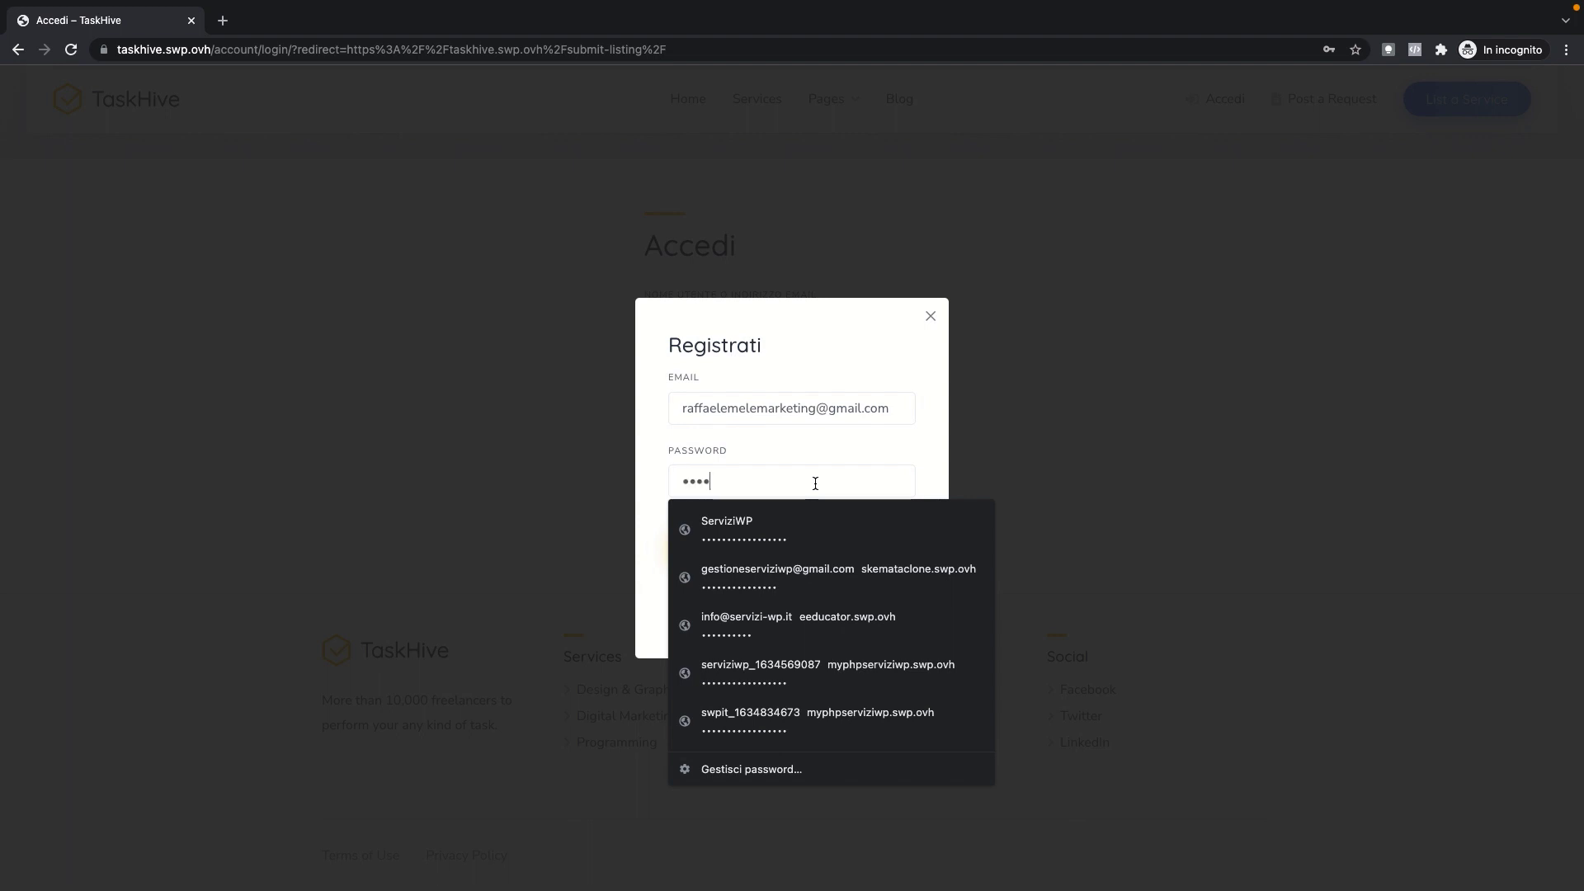
pyautogui.write('•••')
pyautogui.press('Return')
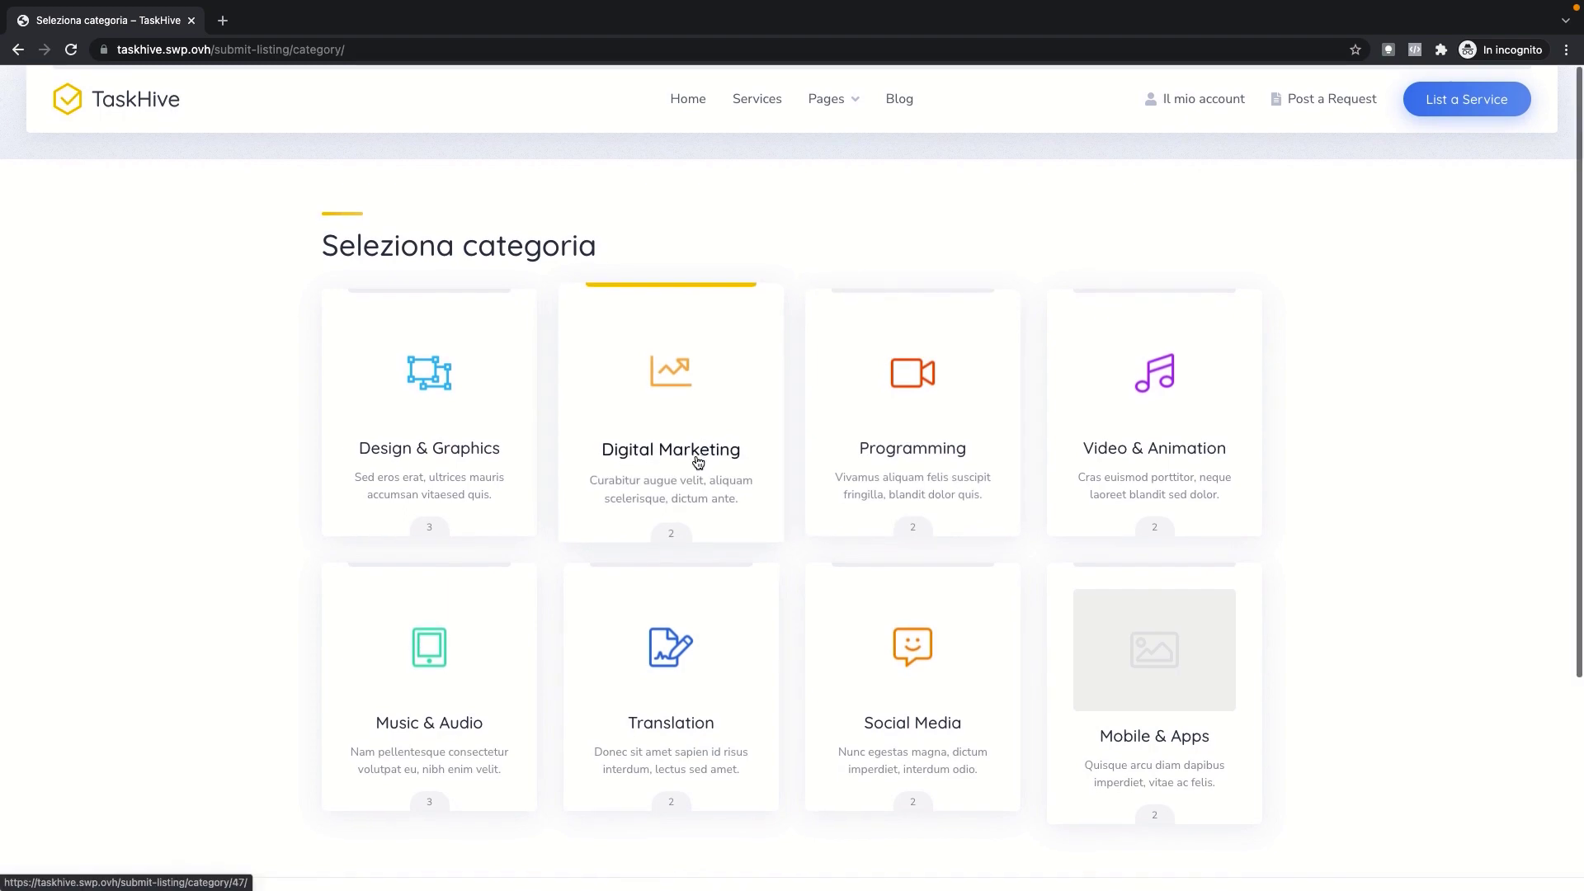
# Step: Pick the Social Media category for the new service listing
pyautogui.scroll(-3, 698, 462)
pyautogui.scroll(3, 697, 467)
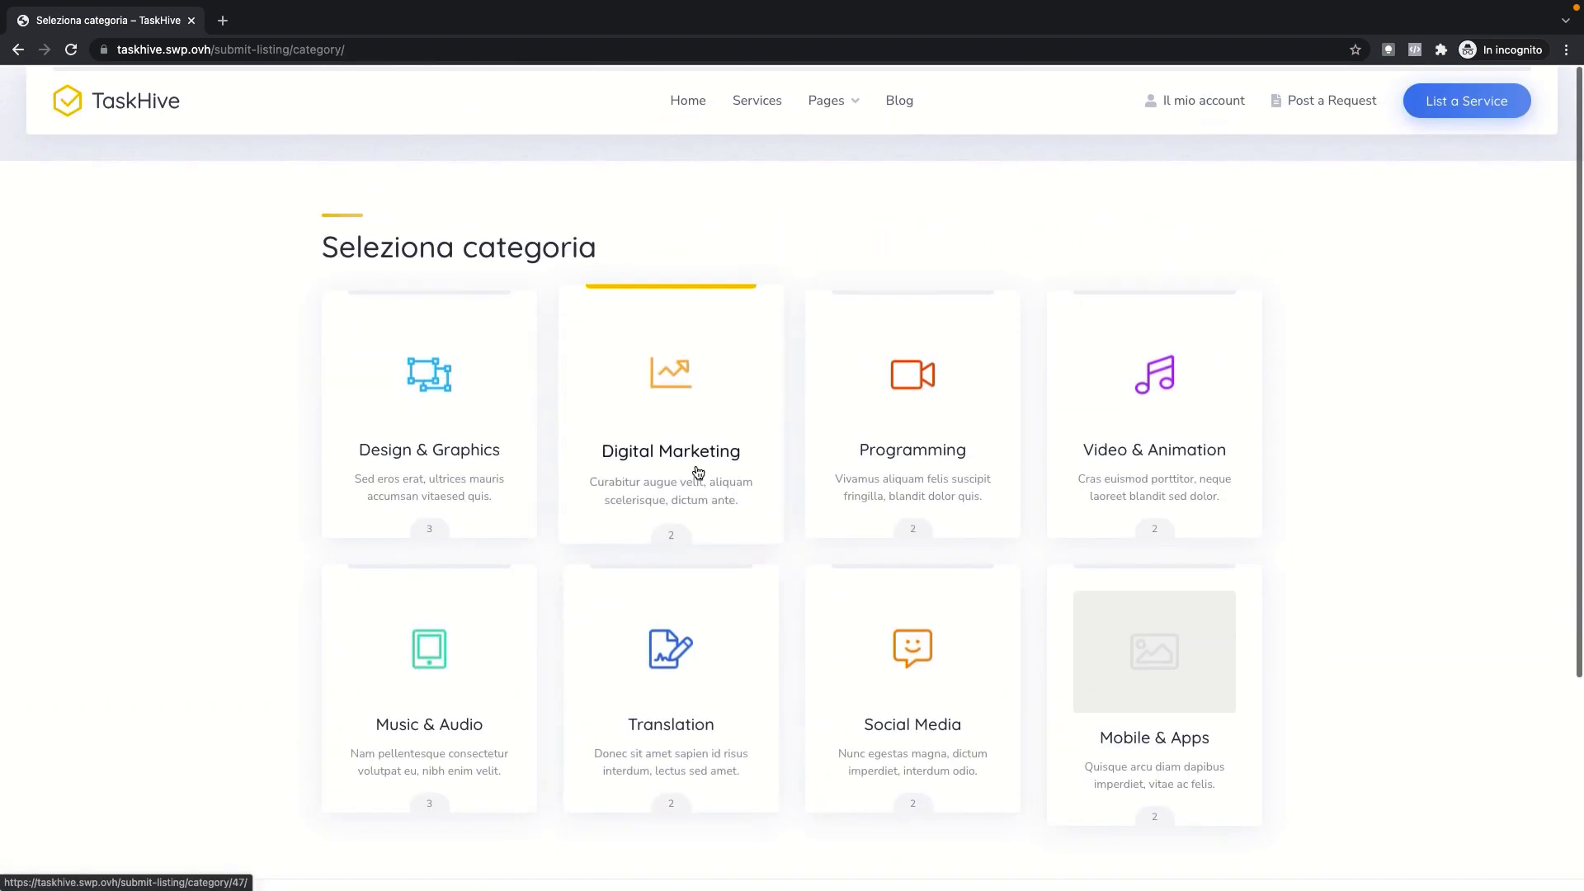
pyautogui.click(1504, 606)
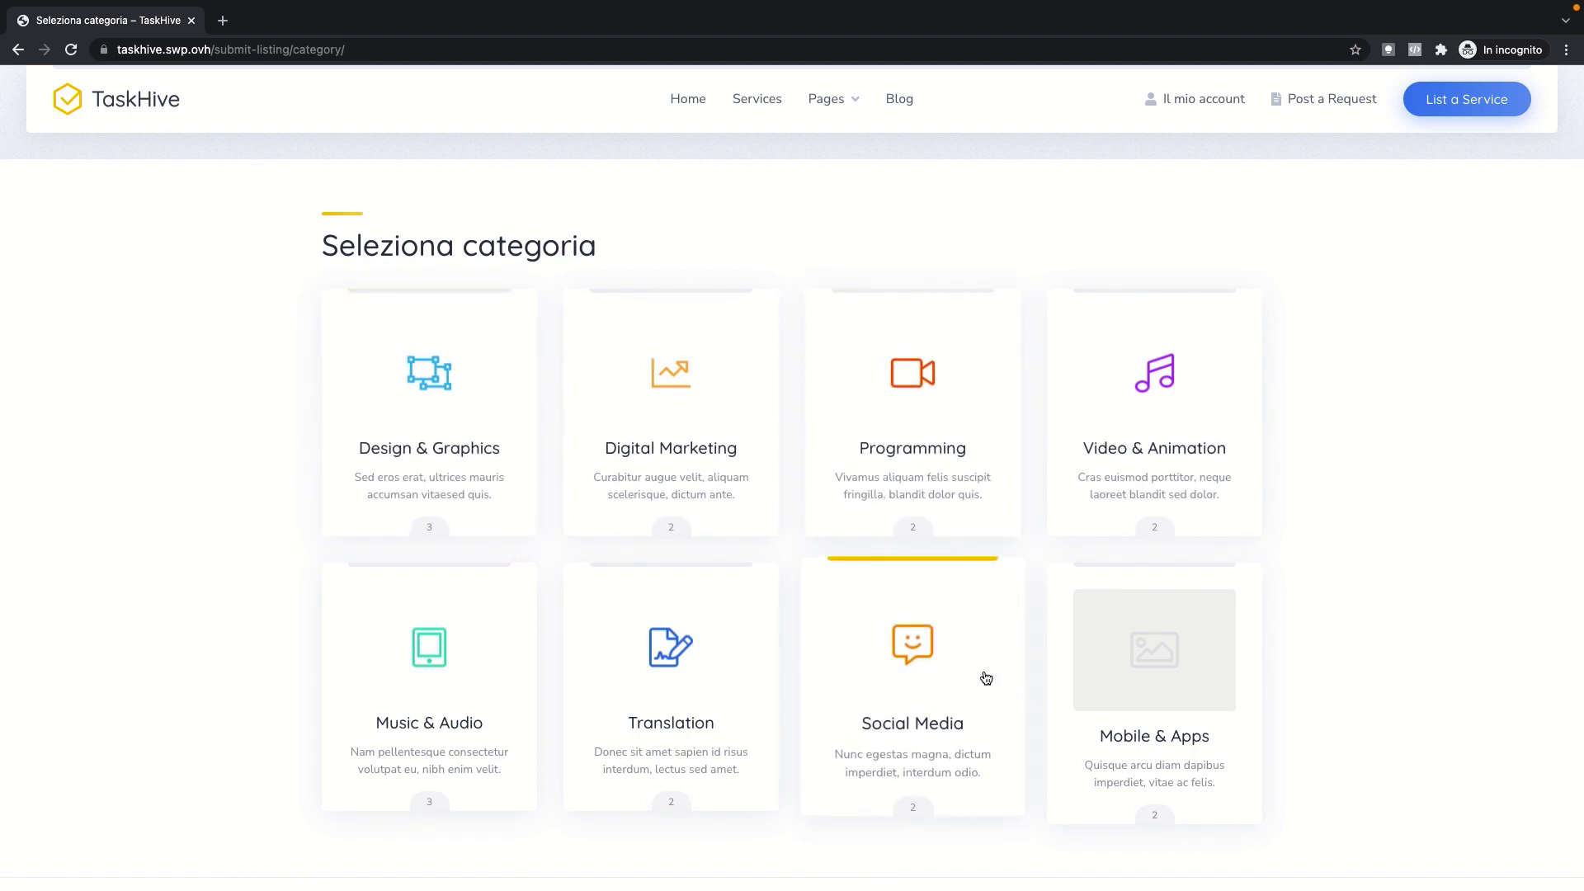
pyautogui.click(962, 656)
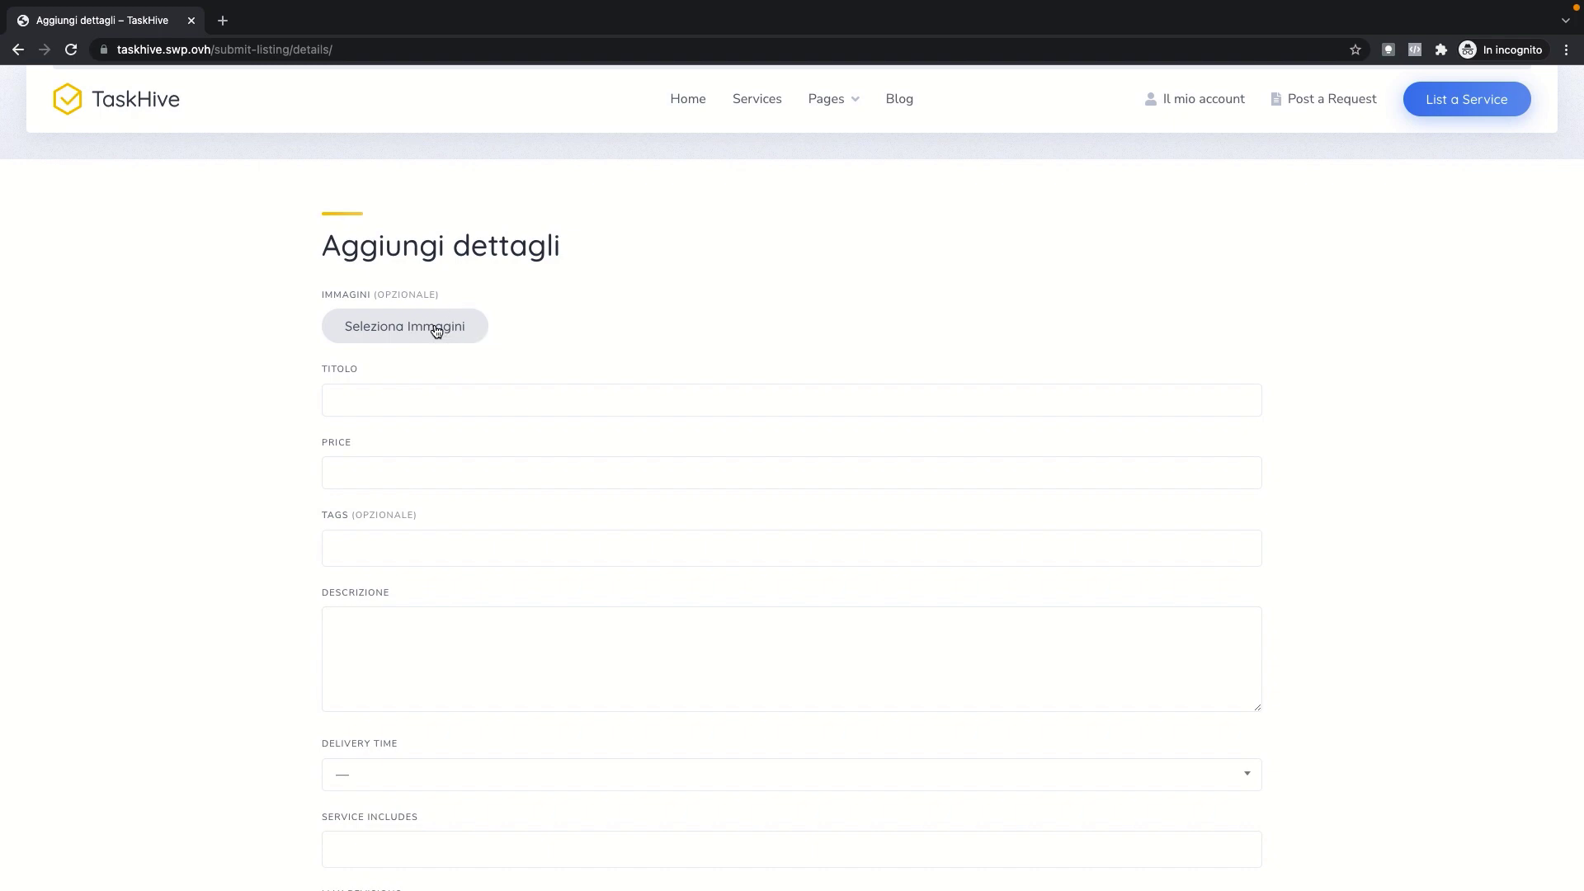
# Step: Upload the fluXtore Webinar.jpg image to the listing
pyautogui.click(436, 330)
pyautogui.scroll(-5, 301, 474)
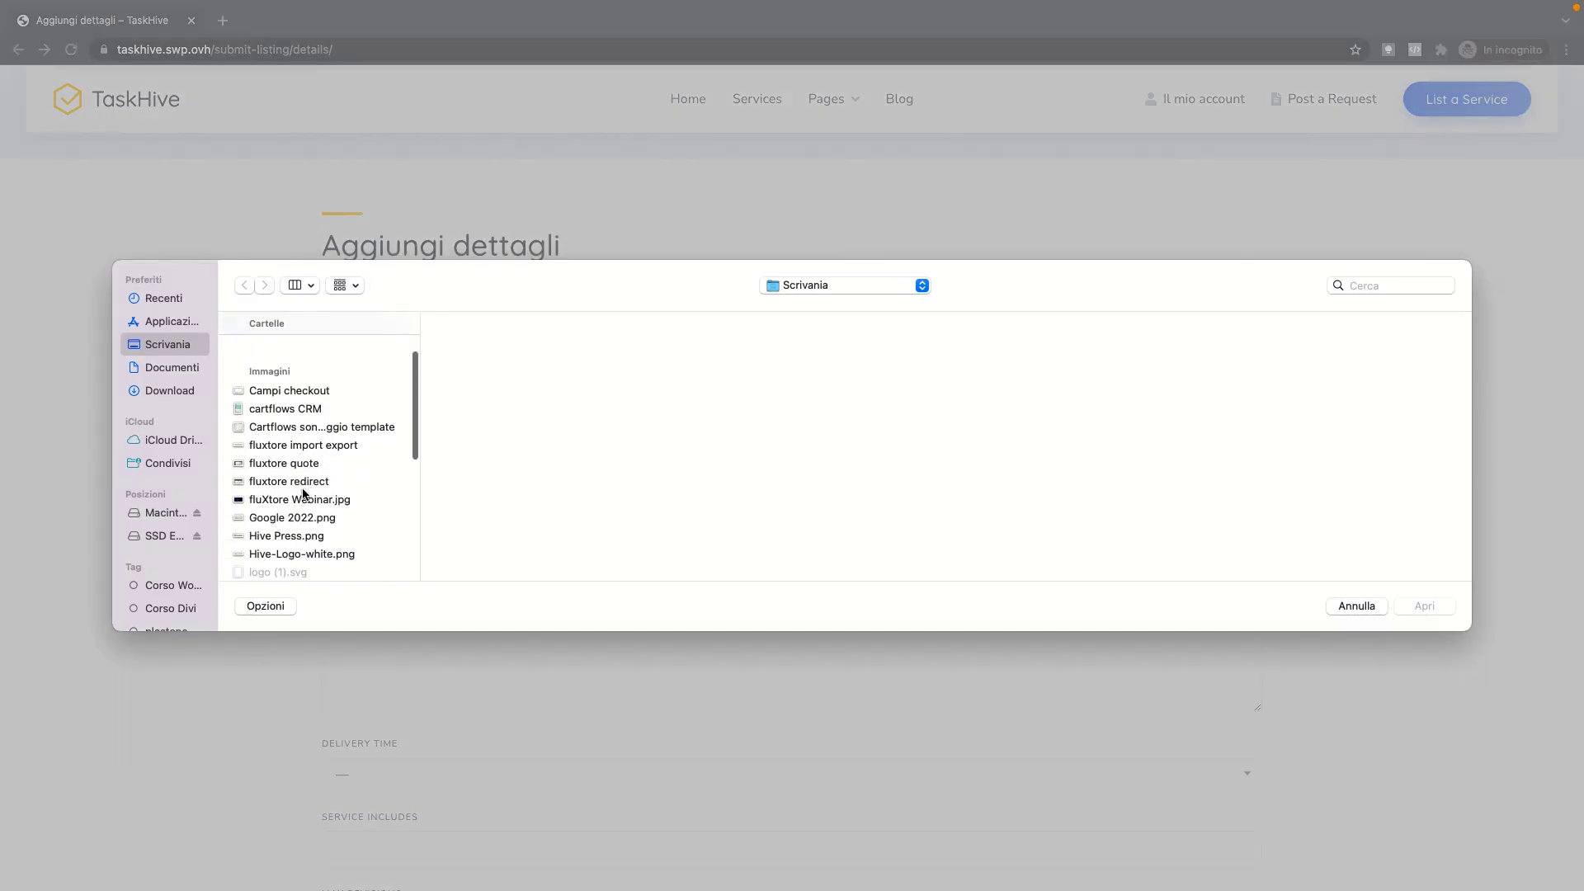
pyautogui.click(307, 499)
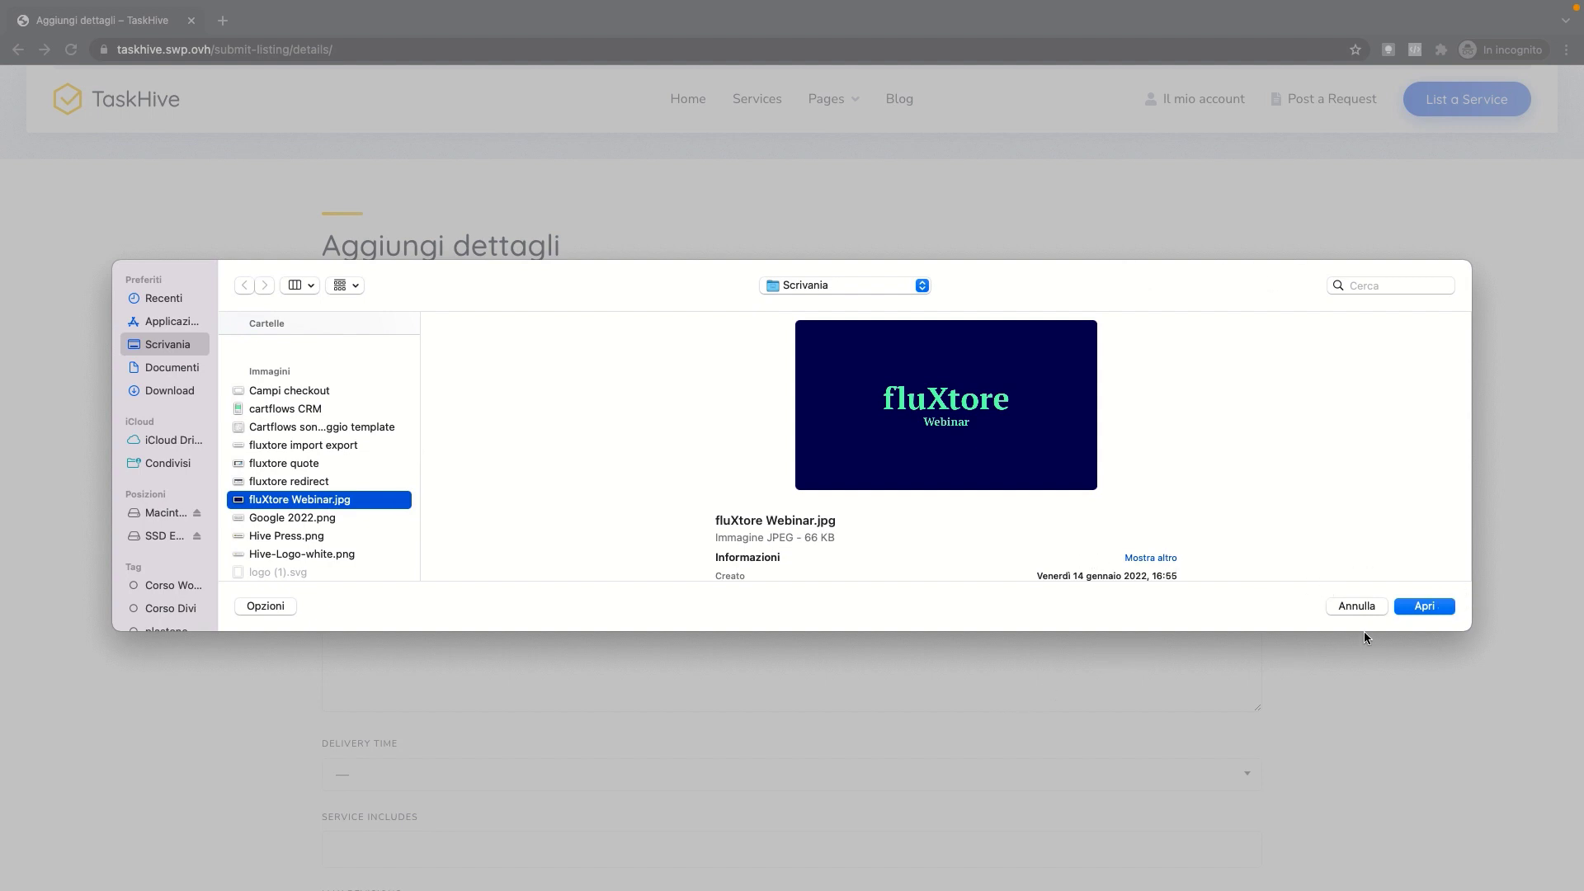
pyautogui.click(1425, 607)
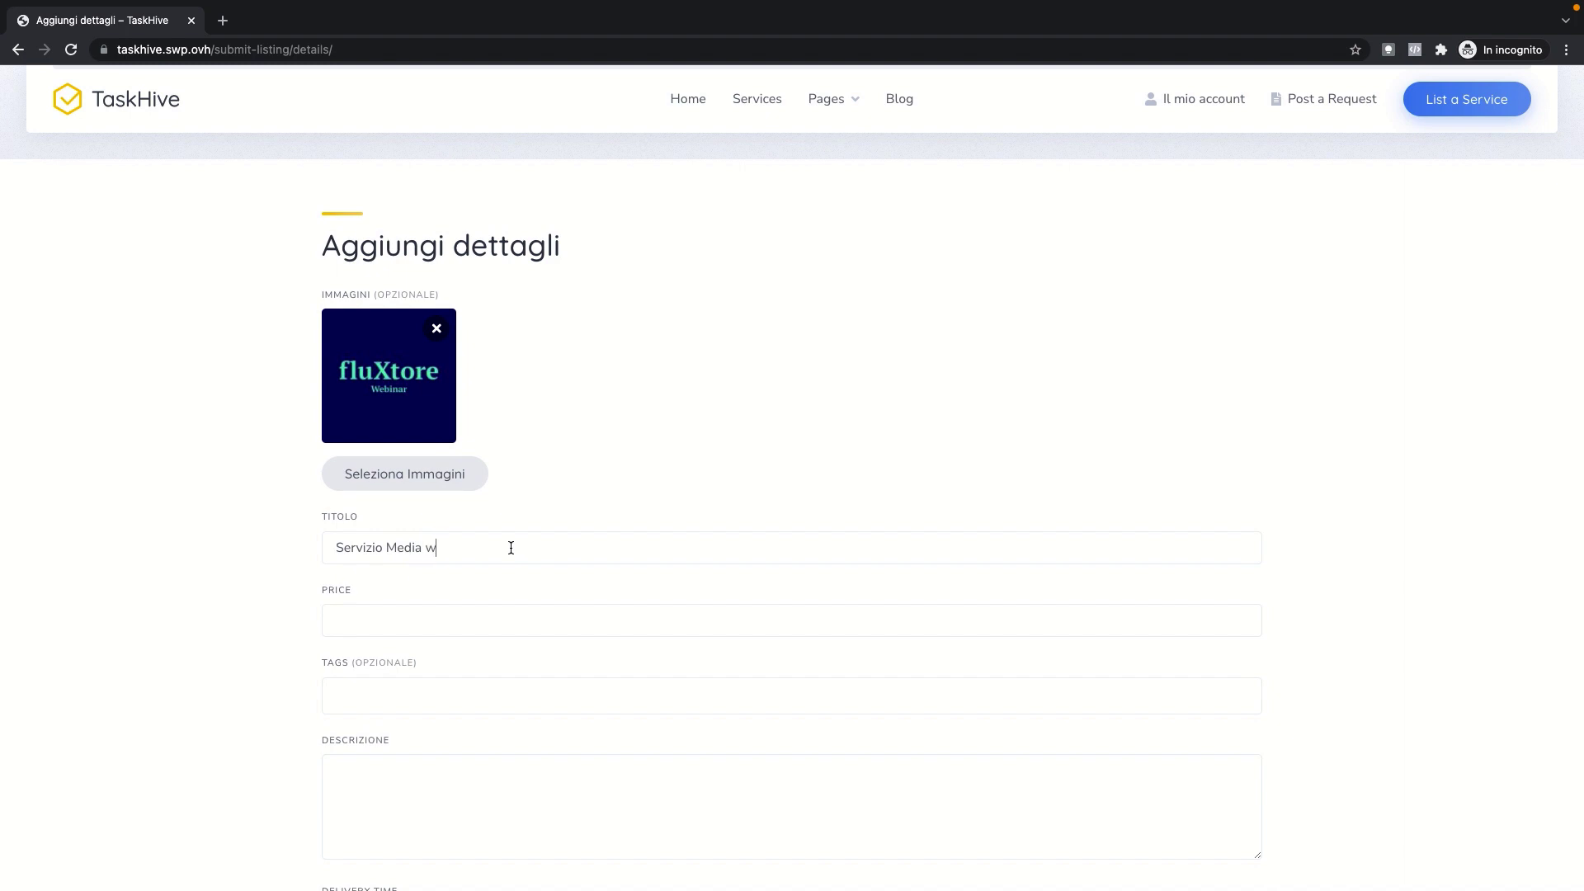
# Step: Set the price to 10 and add the design tag
pyautogui.click(481, 626)
pyautogui.write('100')
pyautogui.scroll(-3, 474, 635)
pyautogui.click(484, 462)
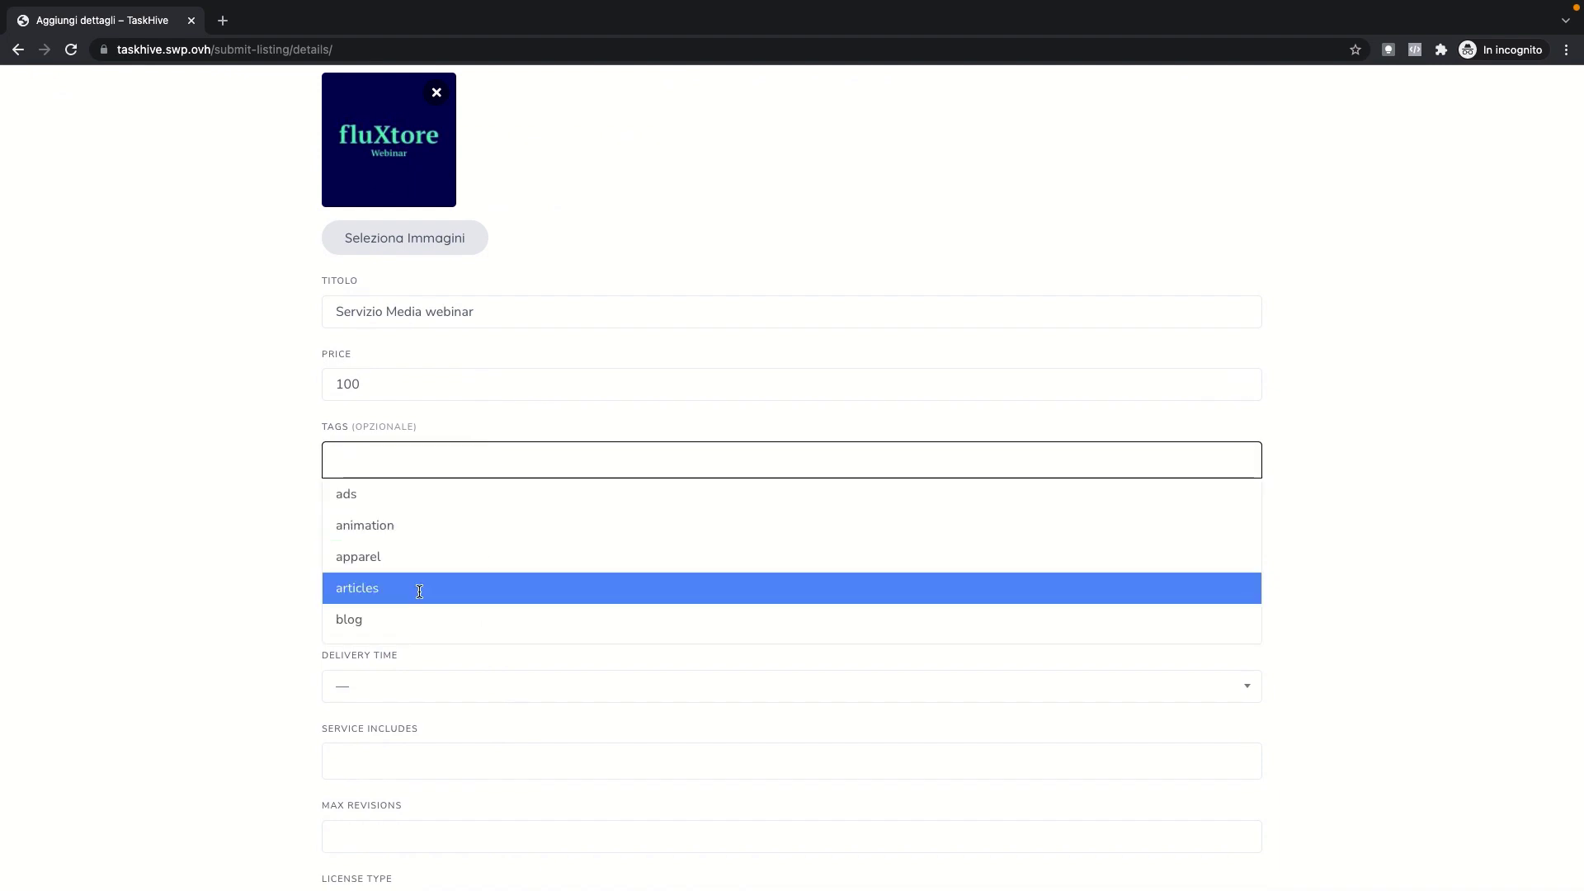
pyautogui.scroll(-5, 410, 567)
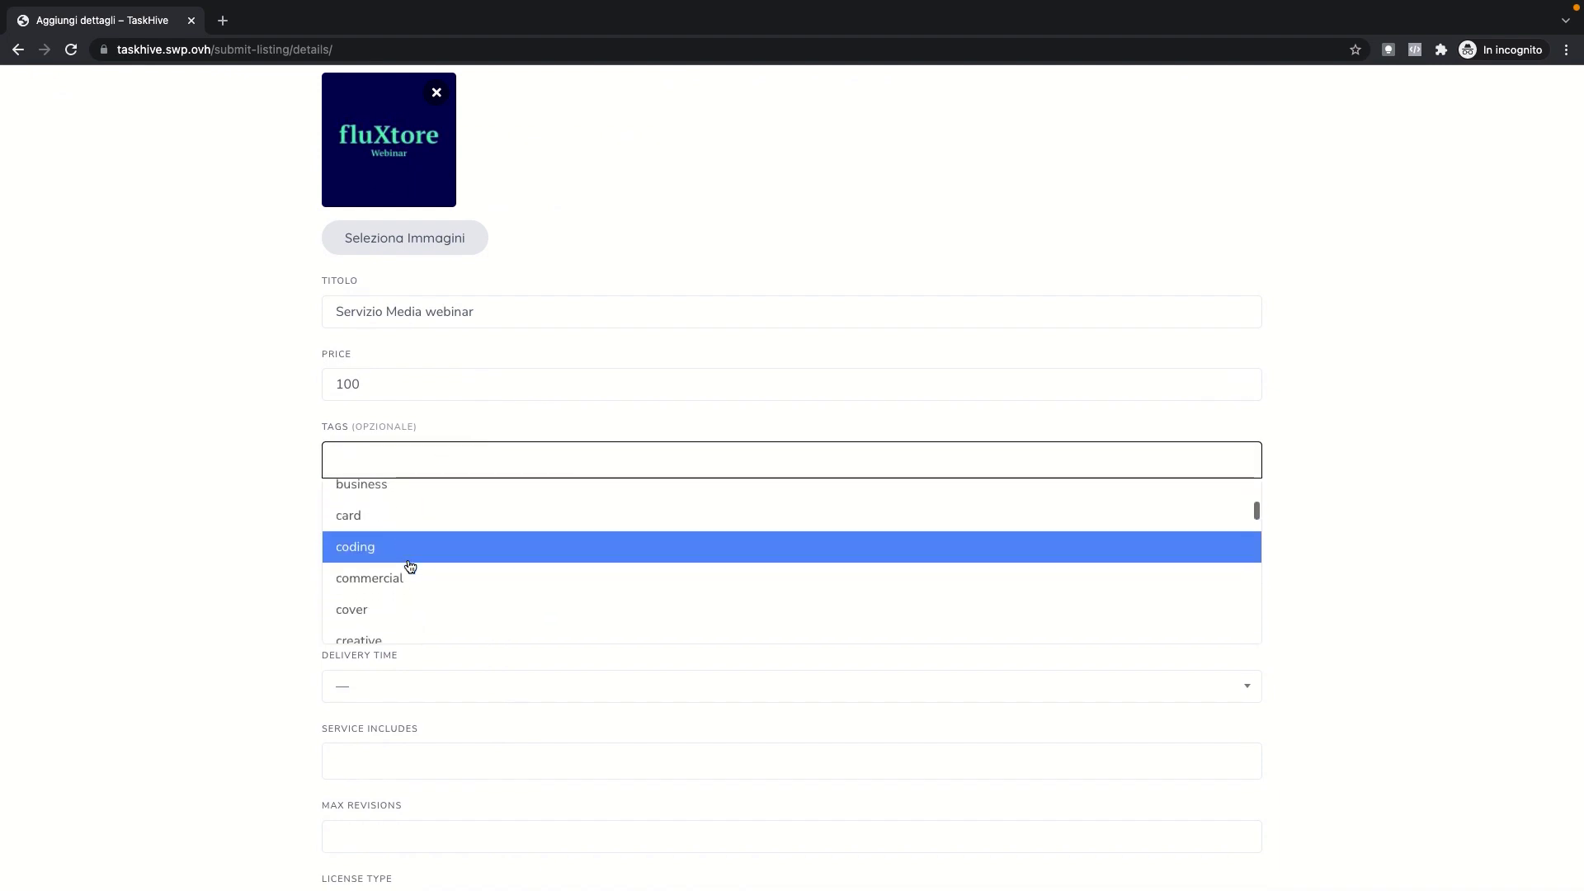
pyautogui.scroll(-1, 410, 567)
pyautogui.scroll(-3, 410, 567)
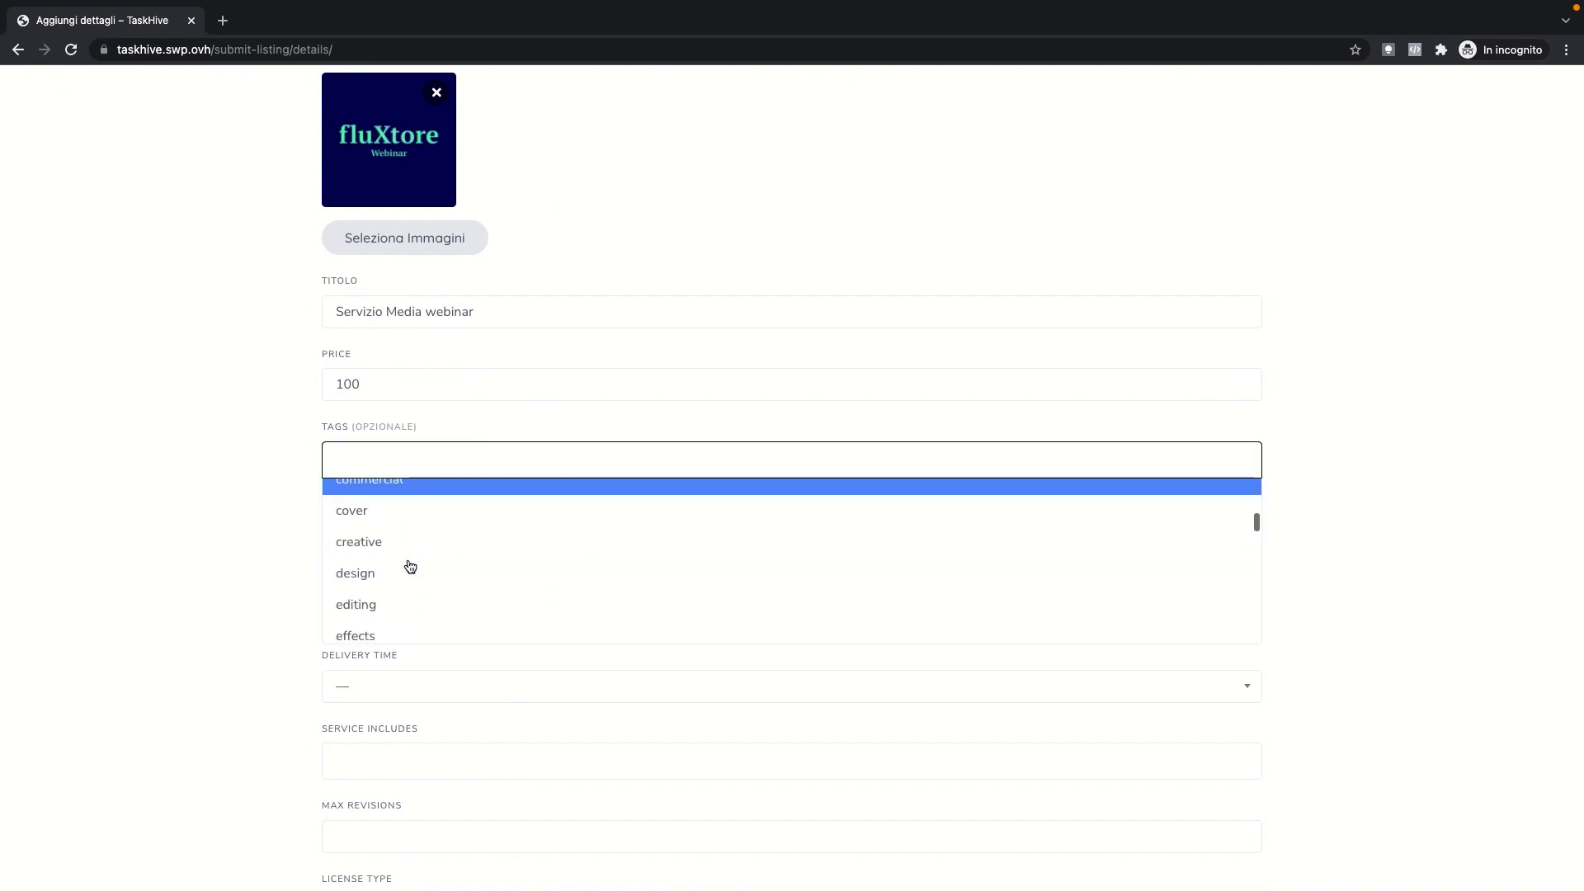
pyautogui.click(394, 566)
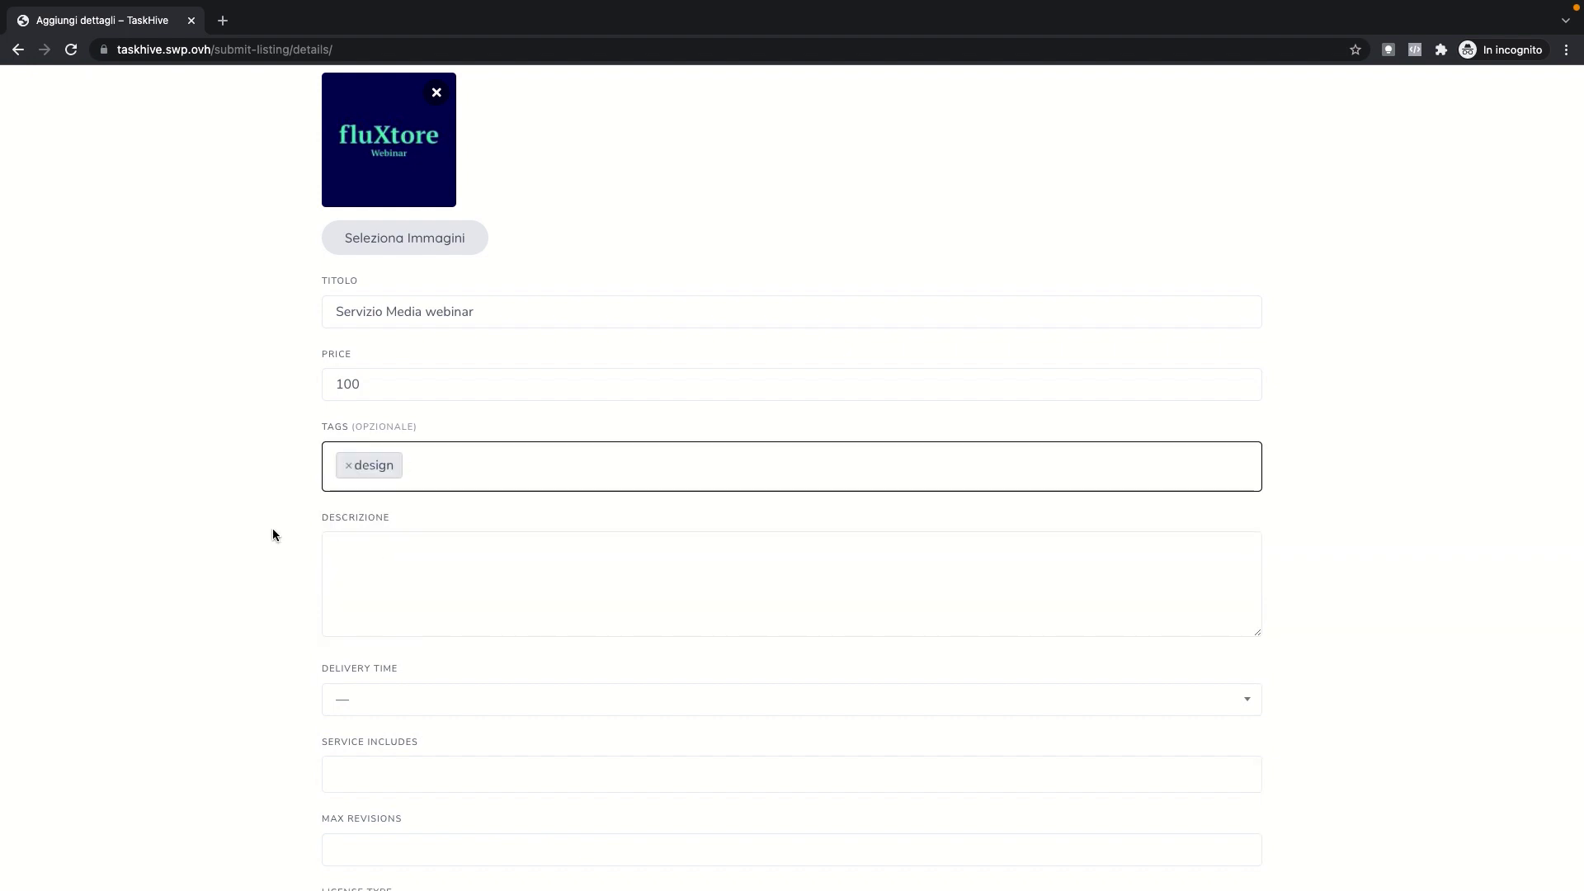
# Step: Enter the description 'la mia descrizion' and set delivery to Up to 24 hours
pyautogui.click(433, 577)
pyautogui.write('la')
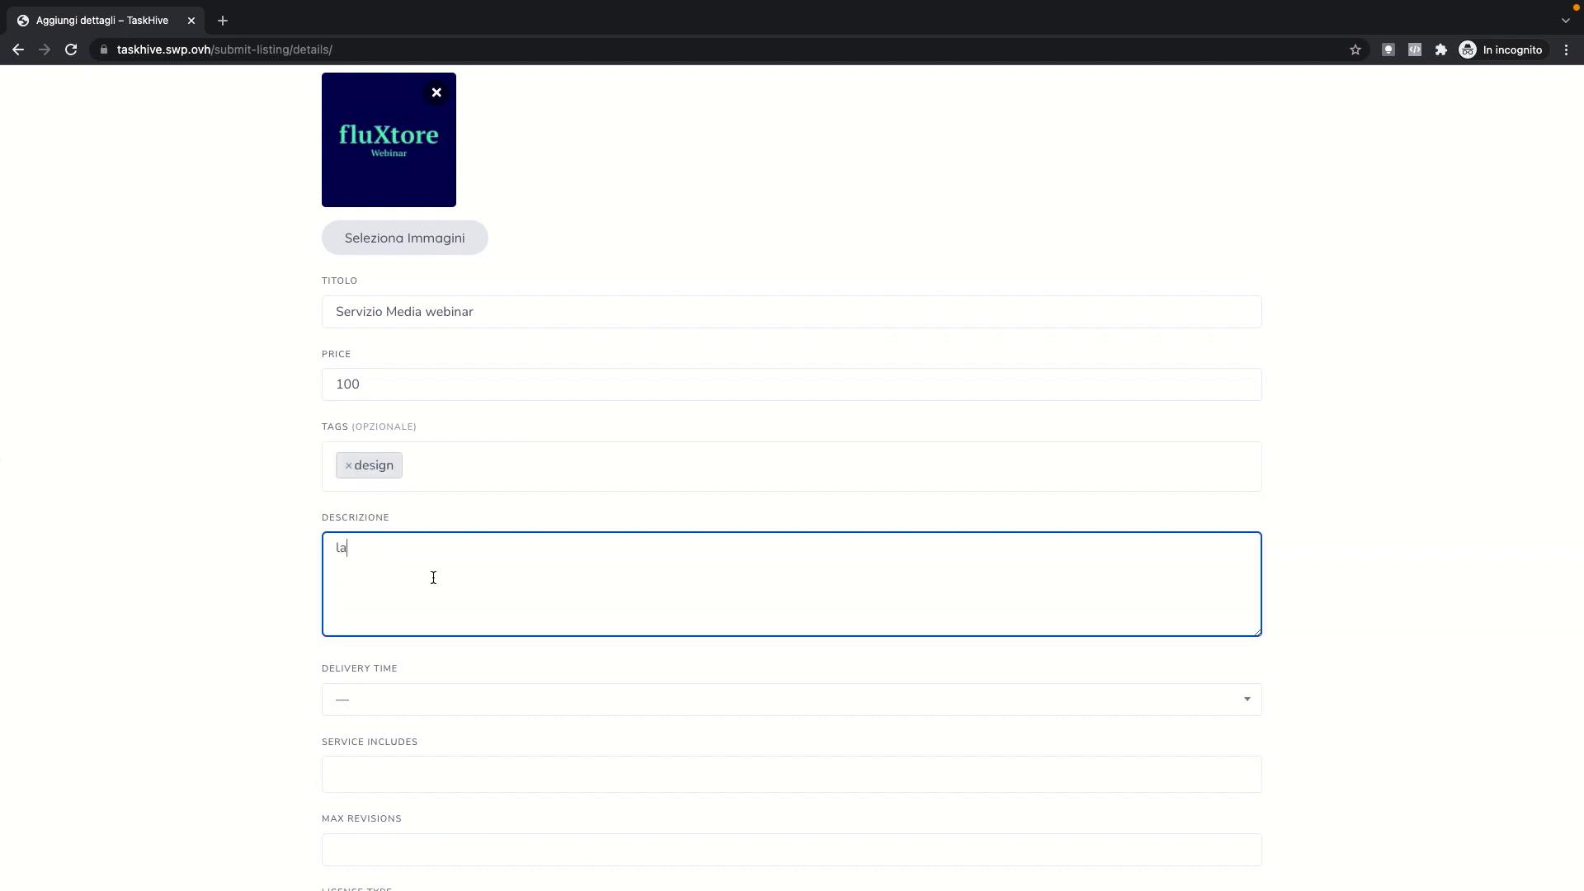
pyautogui.write(' mia descrizione')
pyautogui.click(511, 707)
pyautogui.click(449, 770)
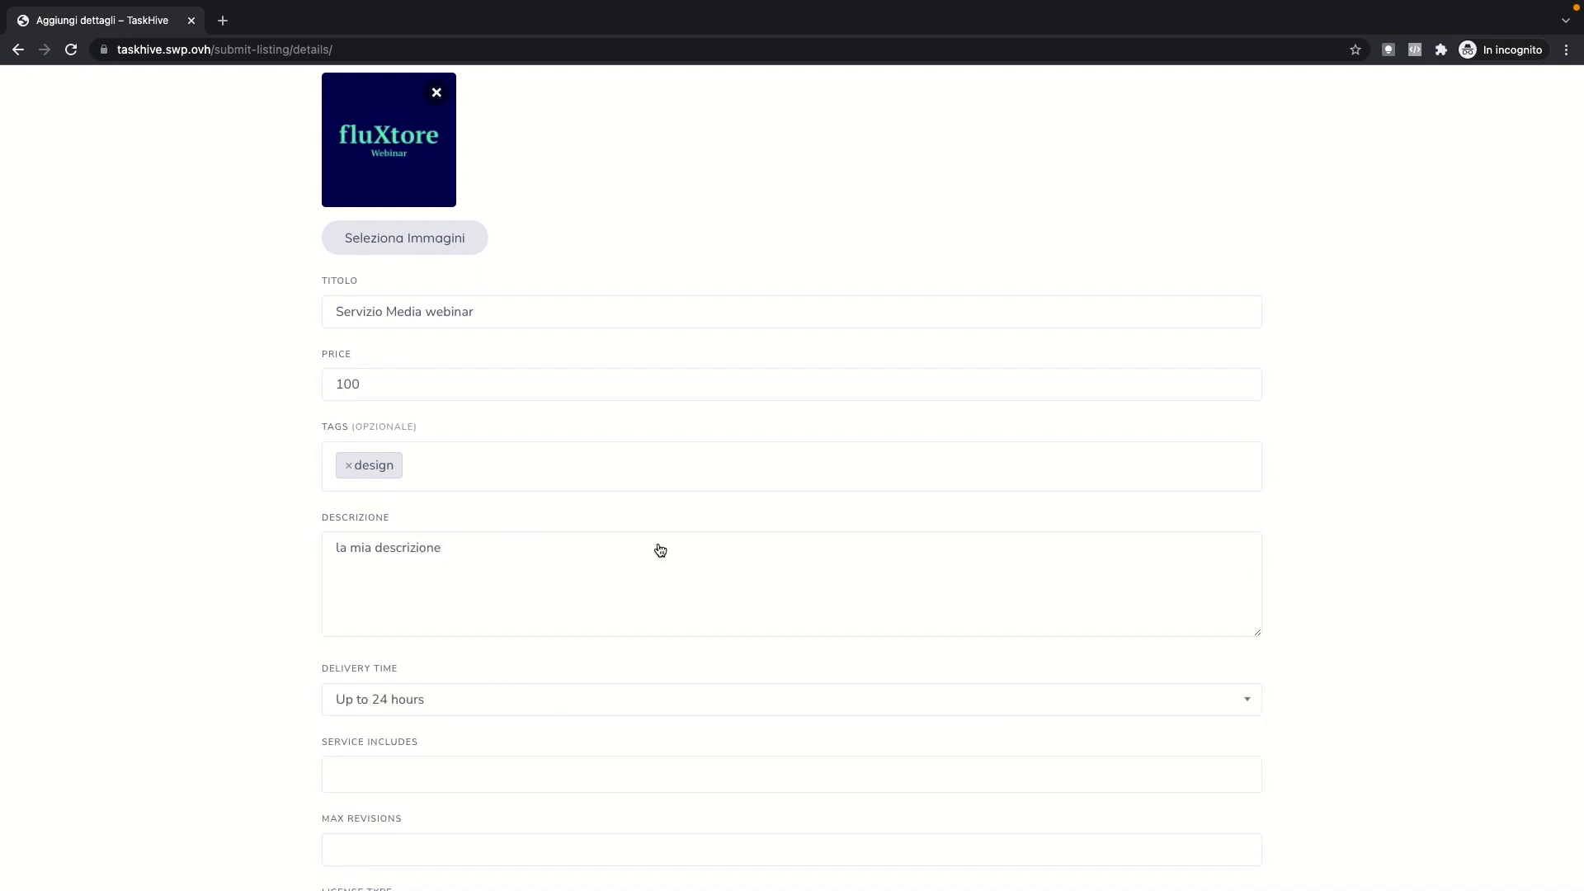
# Step: Add Multiple Revisions with 100 max revisions, choose Extended license, and submit the listing
pyautogui.scroll(-3, 676, 544)
pyautogui.click(601, 584)
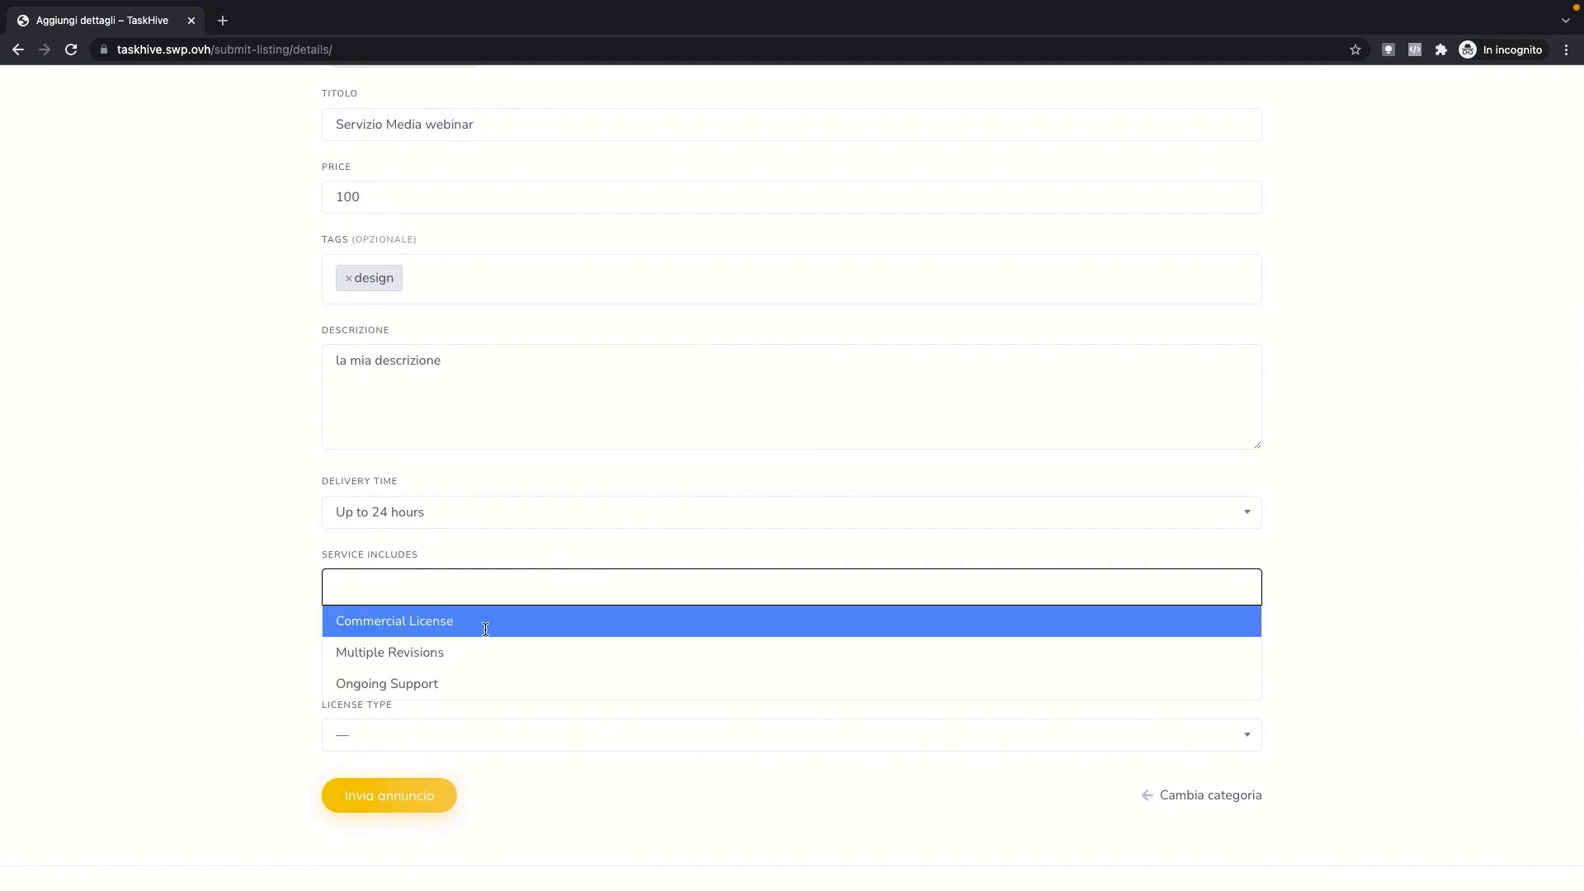
pyautogui.click(474, 651)
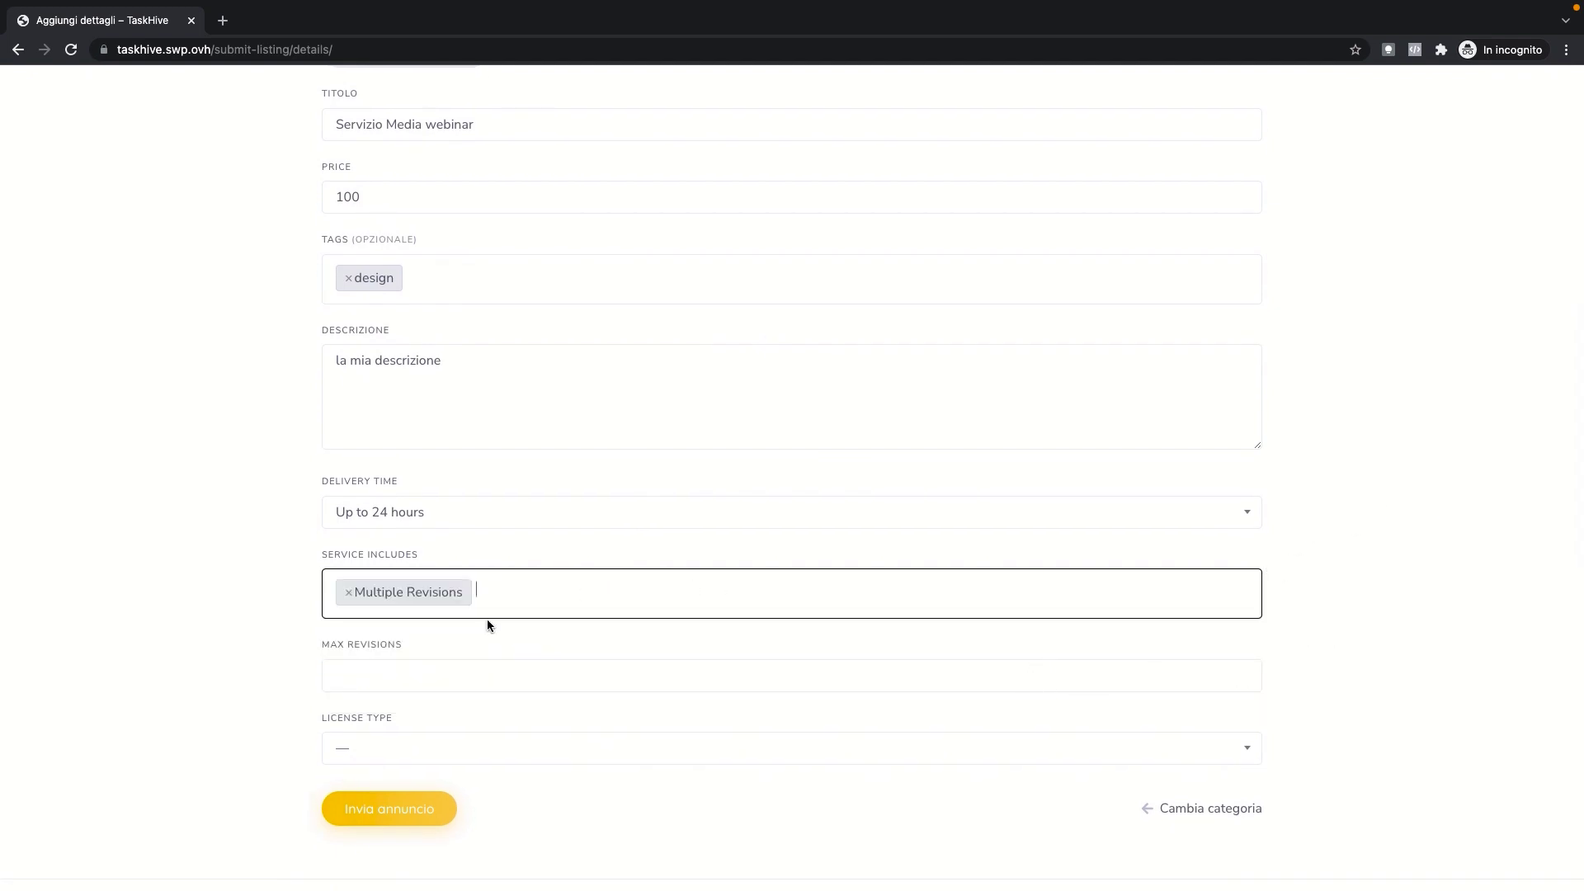
pyautogui.click(409, 670)
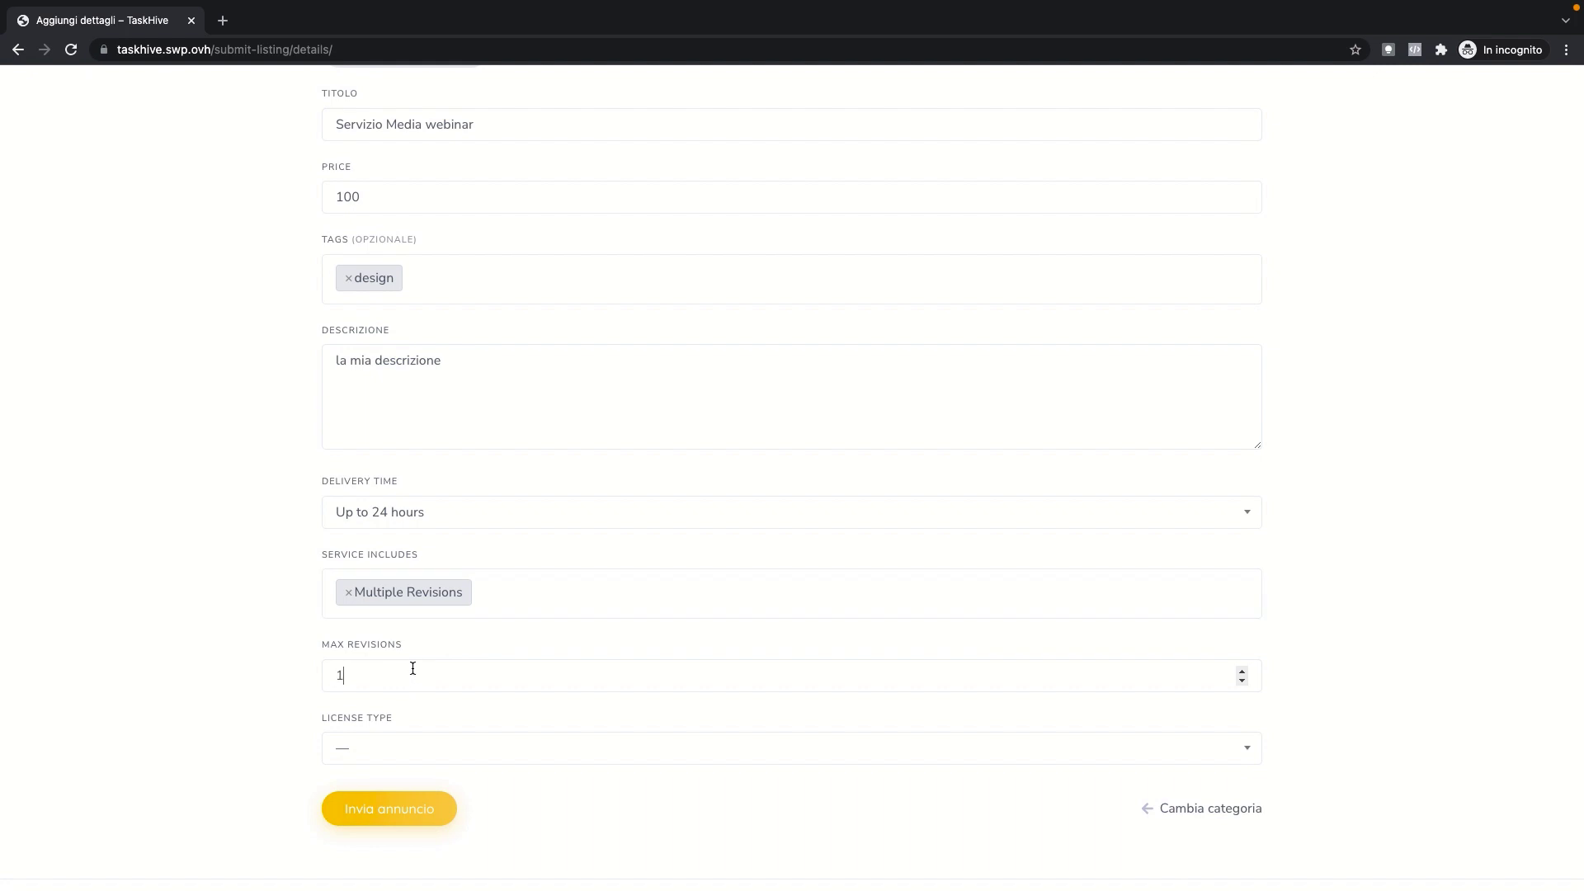
pyautogui.rightClick(319, 751)
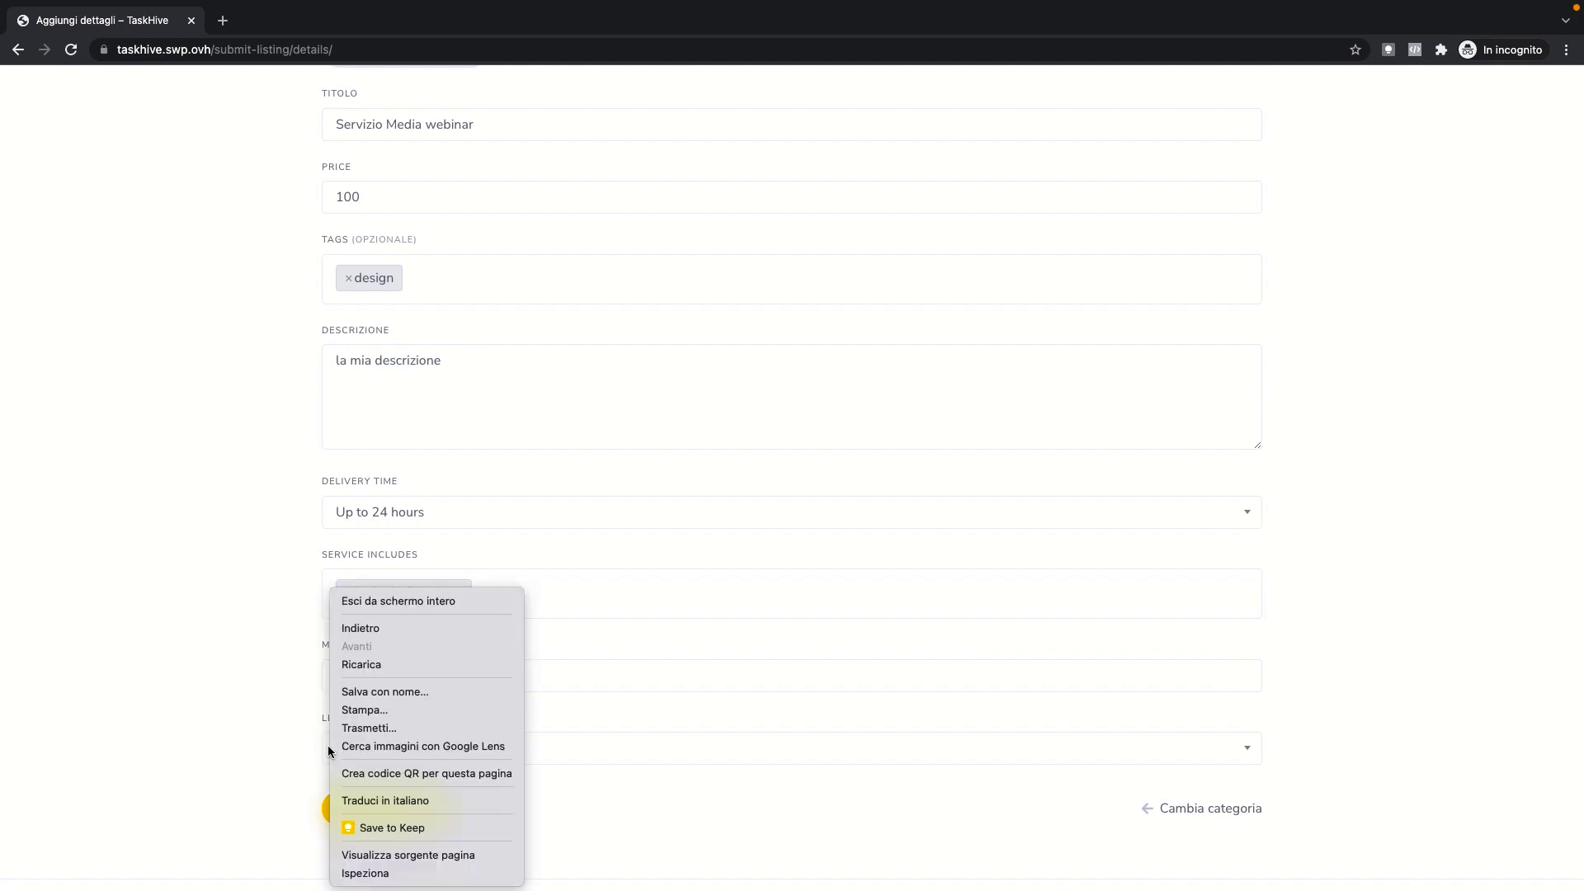
pyautogui.click(553, 765)
pyautogui.click(546, 754)
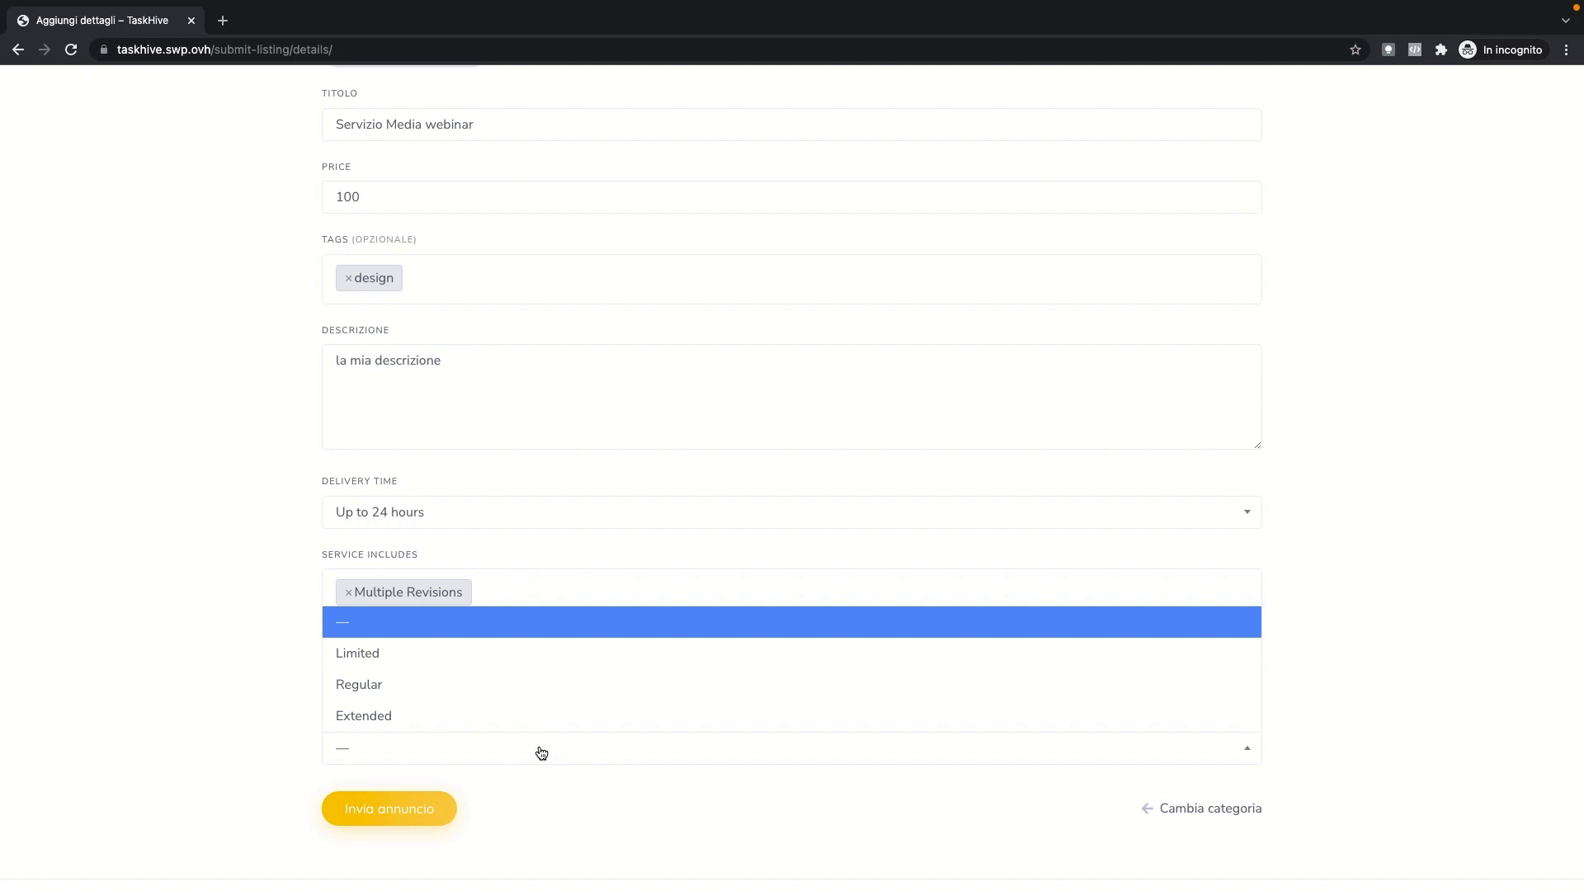
pyautogui.click(438, 715)
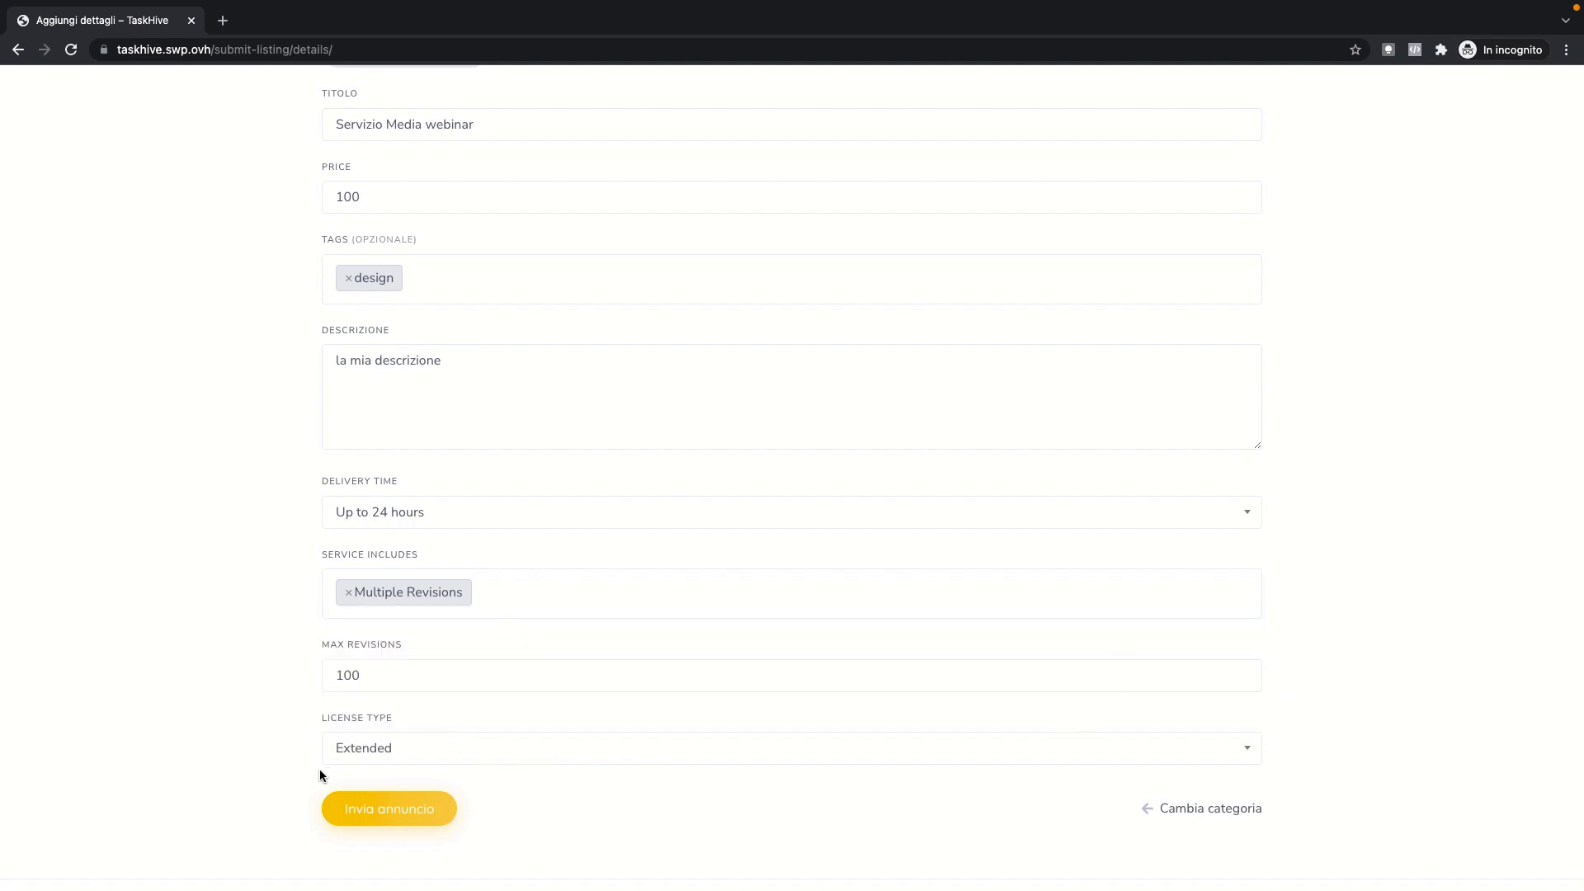
pyautogui.click(406, 817)
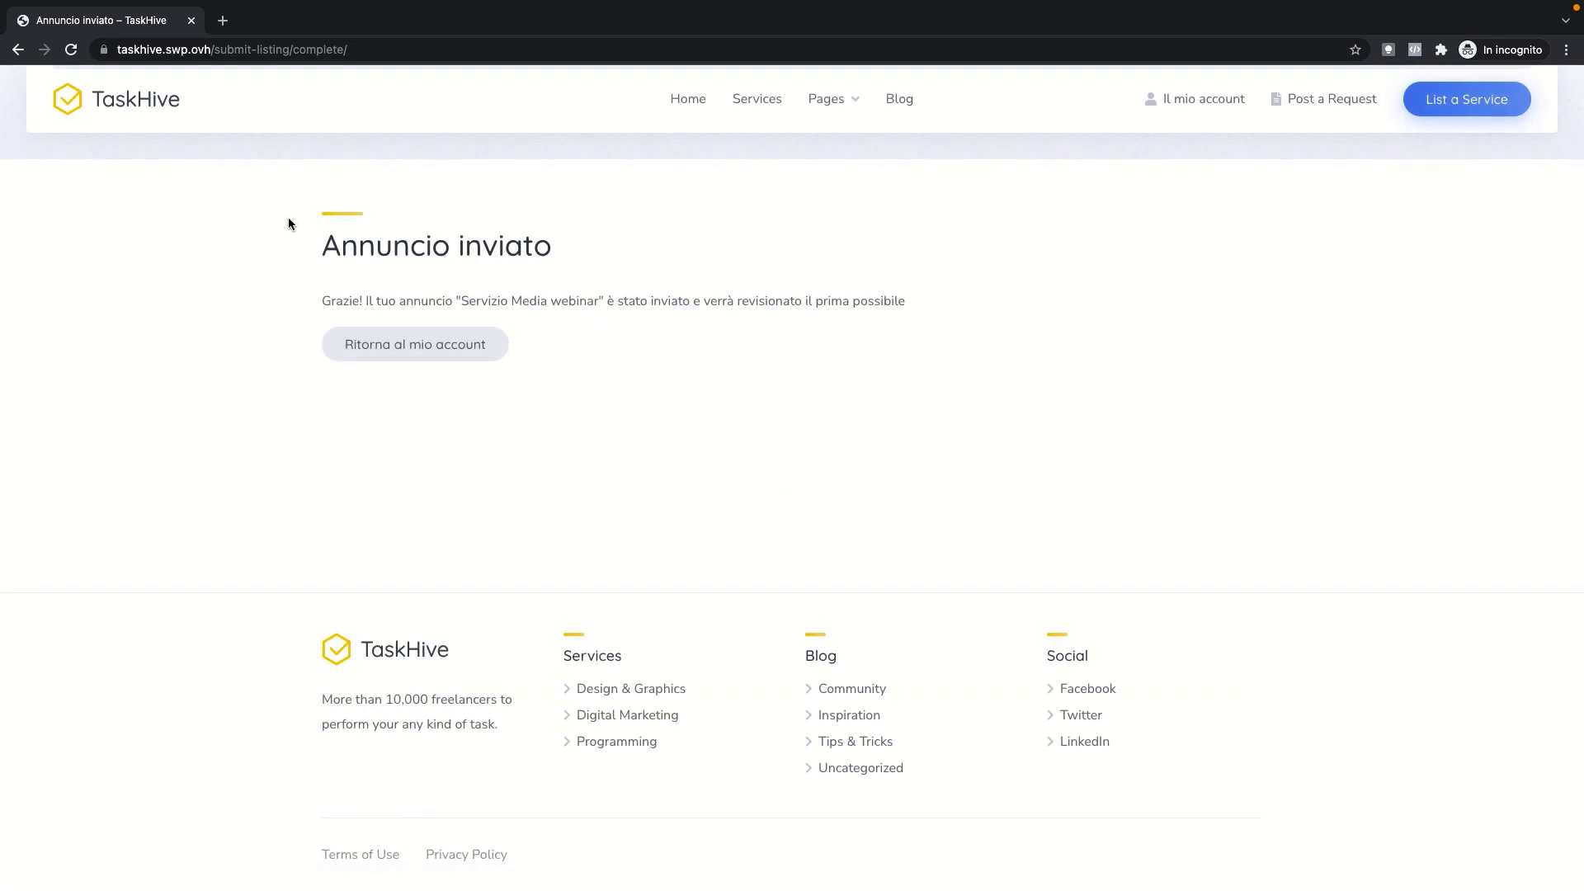
# Step: Select the Annuncio inviato confirmation text and open the account's listings via Il mio account
pyautogui.moveTo(335, 299); pyautogui.dragTo(981, 299)
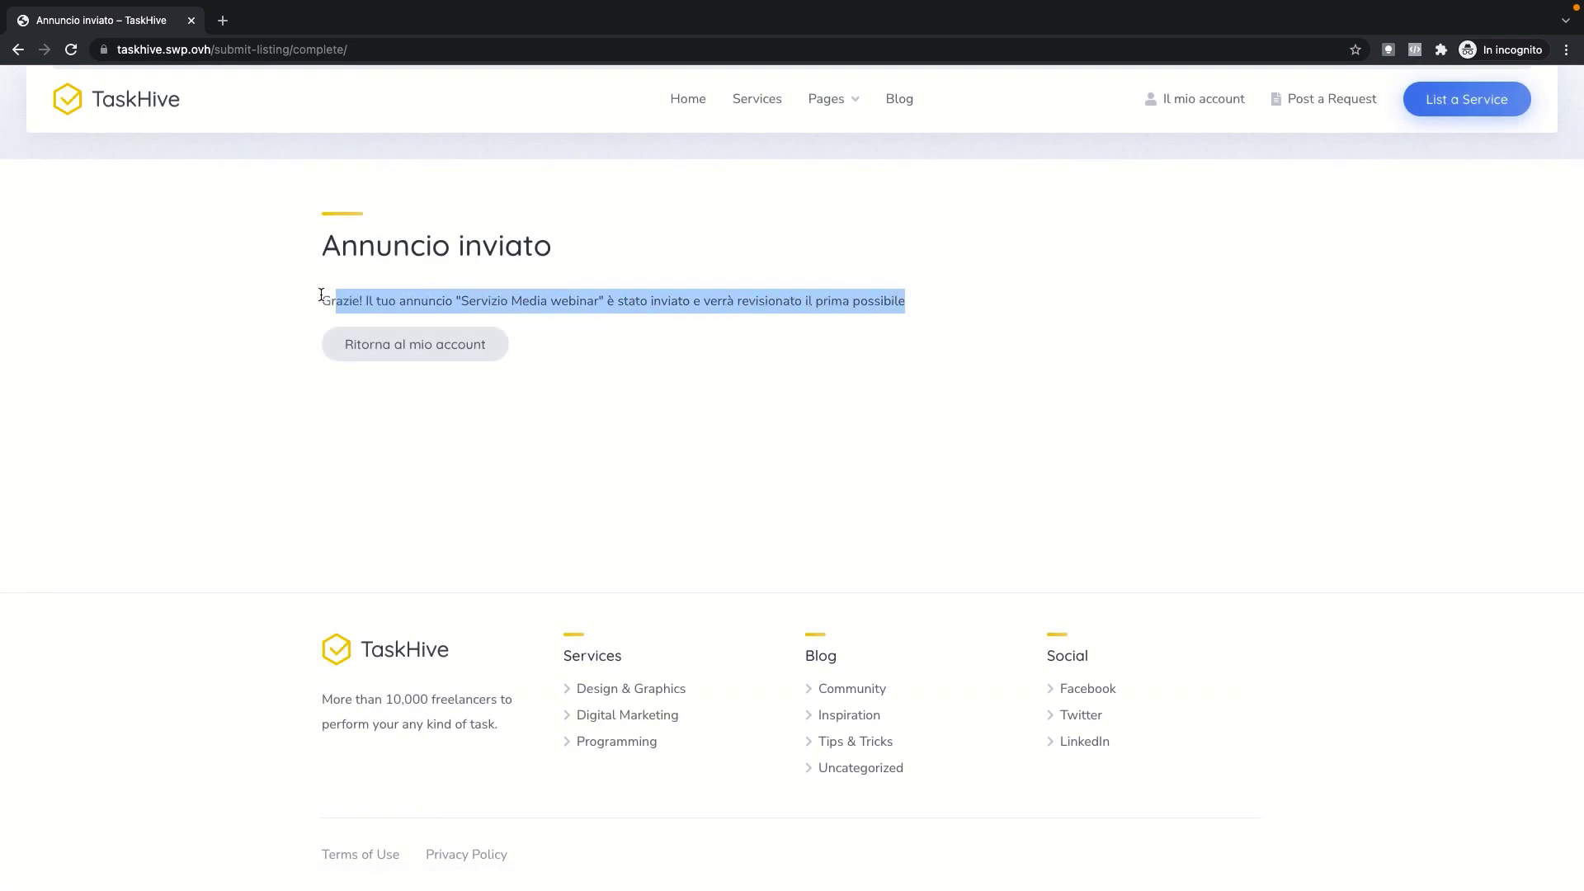
pyautogui.moveTo(321, 299); pyautogui.dragTo(960, 314)
pyautogui.click(1192, 106)
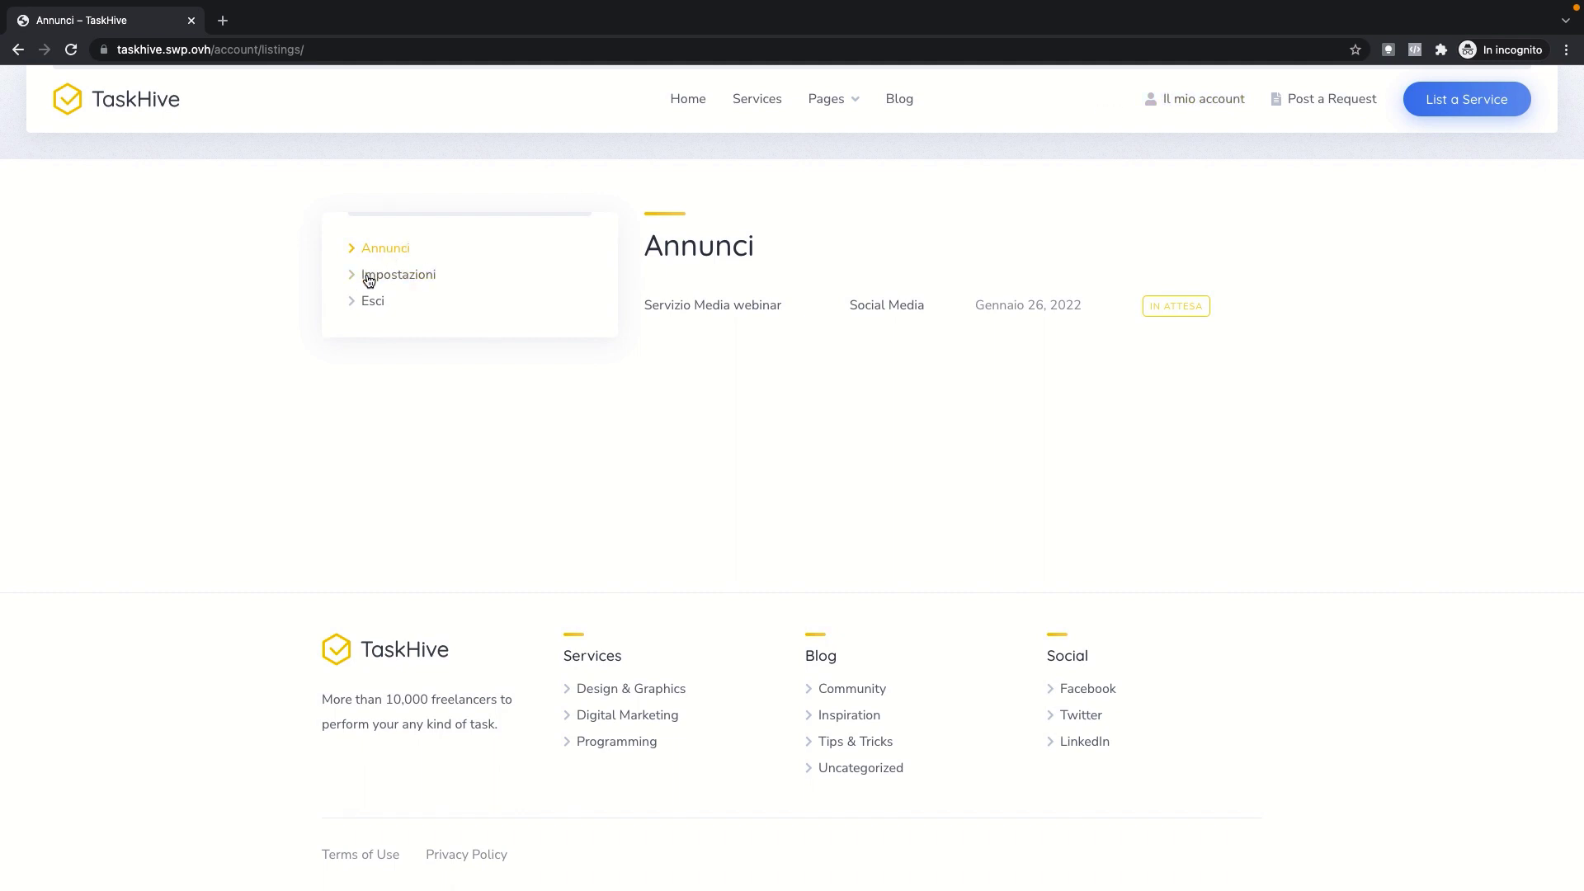
pyautogui.click(873, 316)
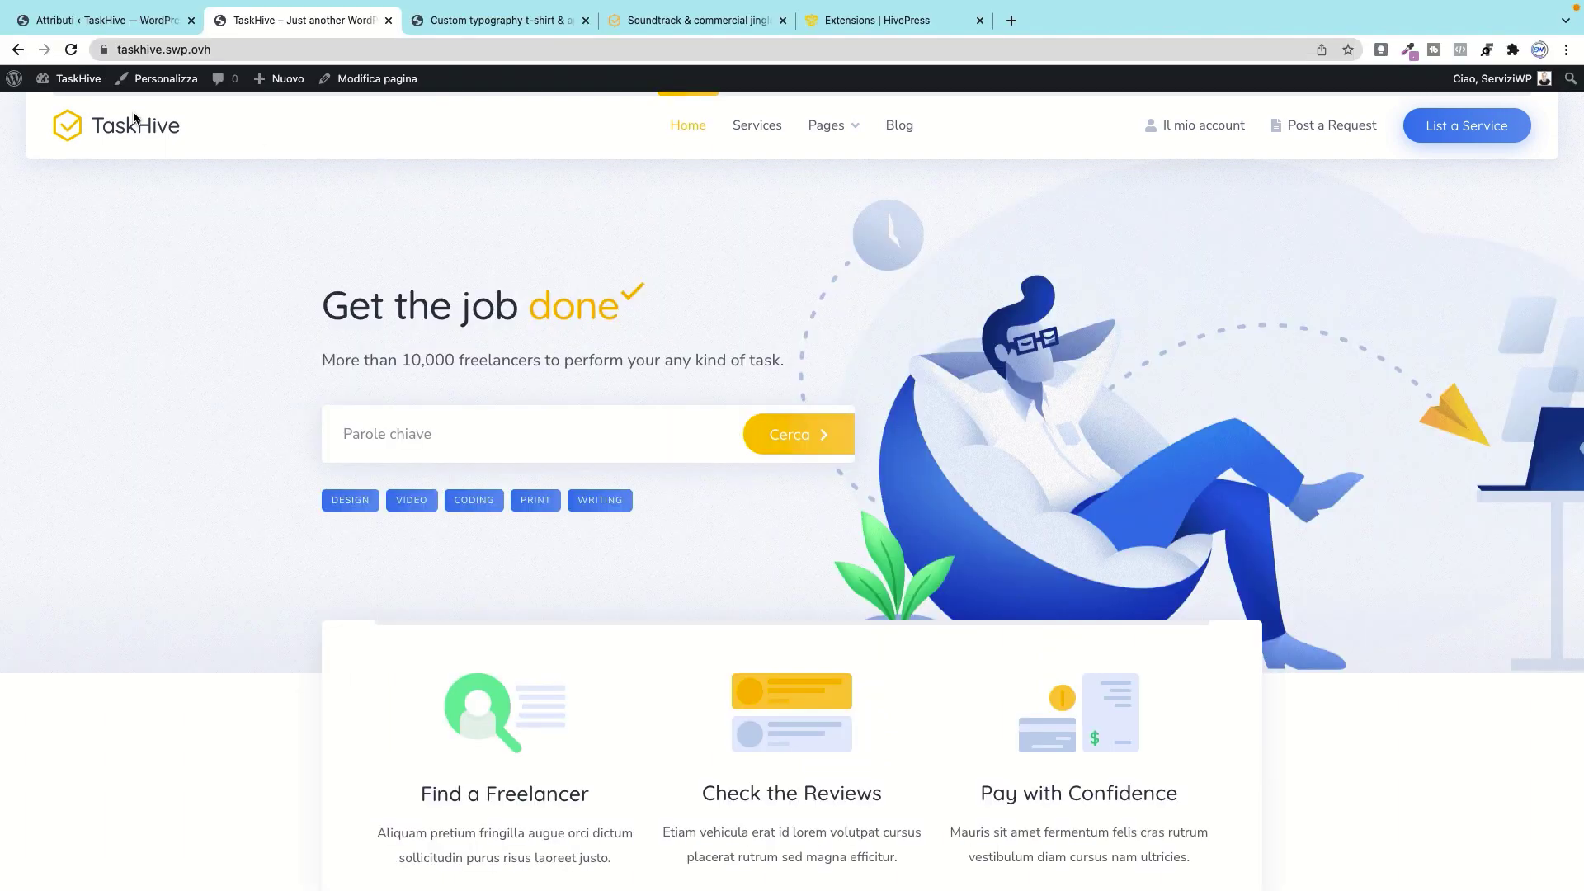
# Step: Open the admin's Annunci > Annunci listings list
pyautogui.moveTo(70, 78)
pyautogui.click(68, 107)
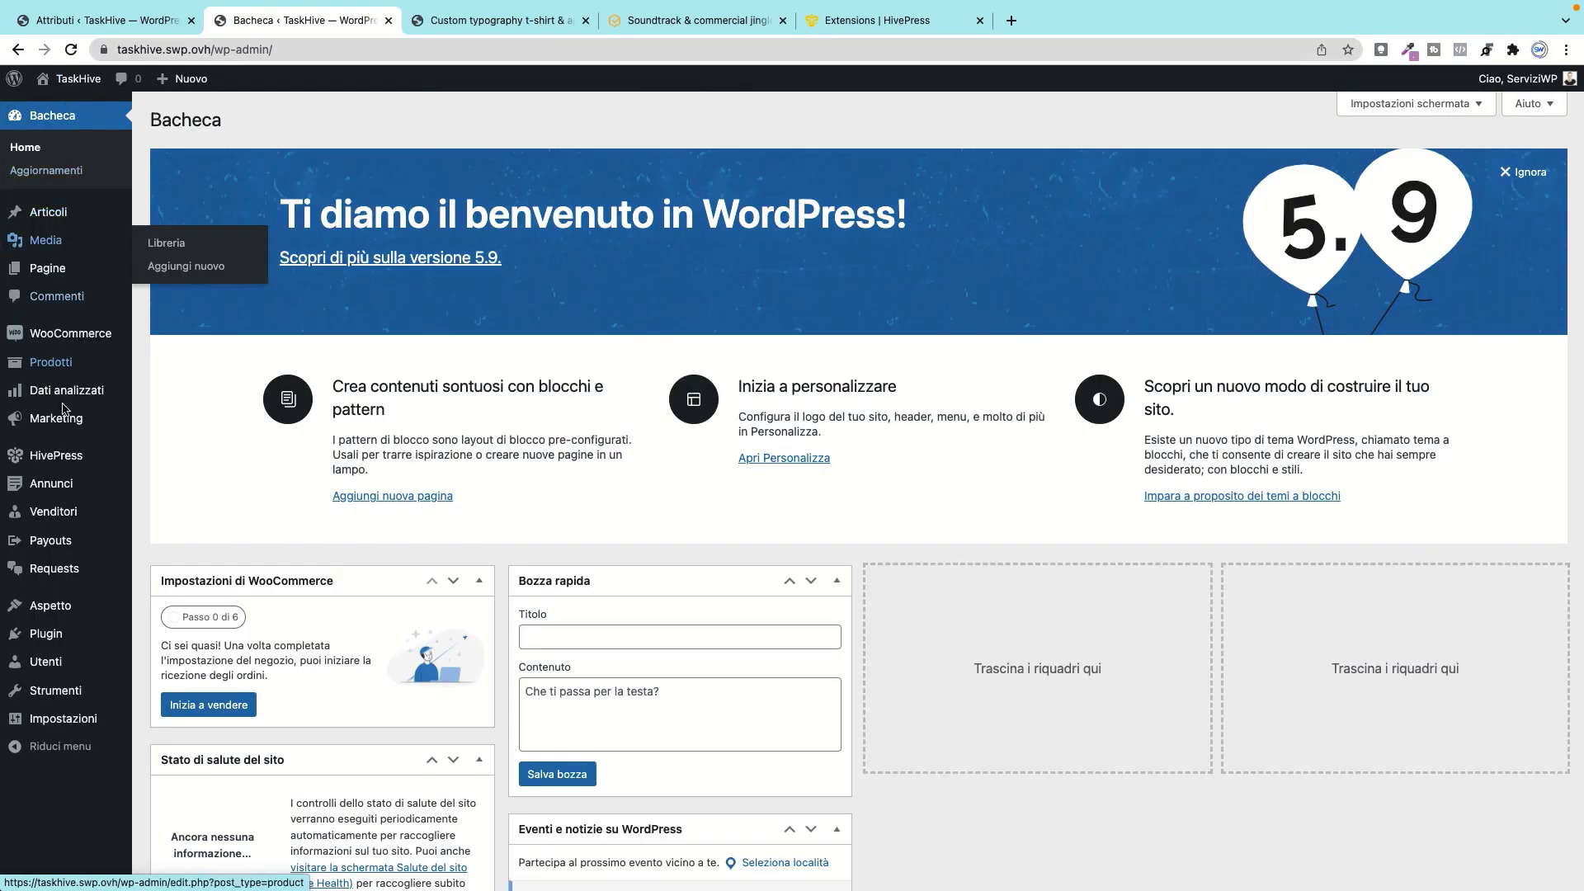
pyautogui.moveTo(47, 488)
pyautogui.click(176, 488)
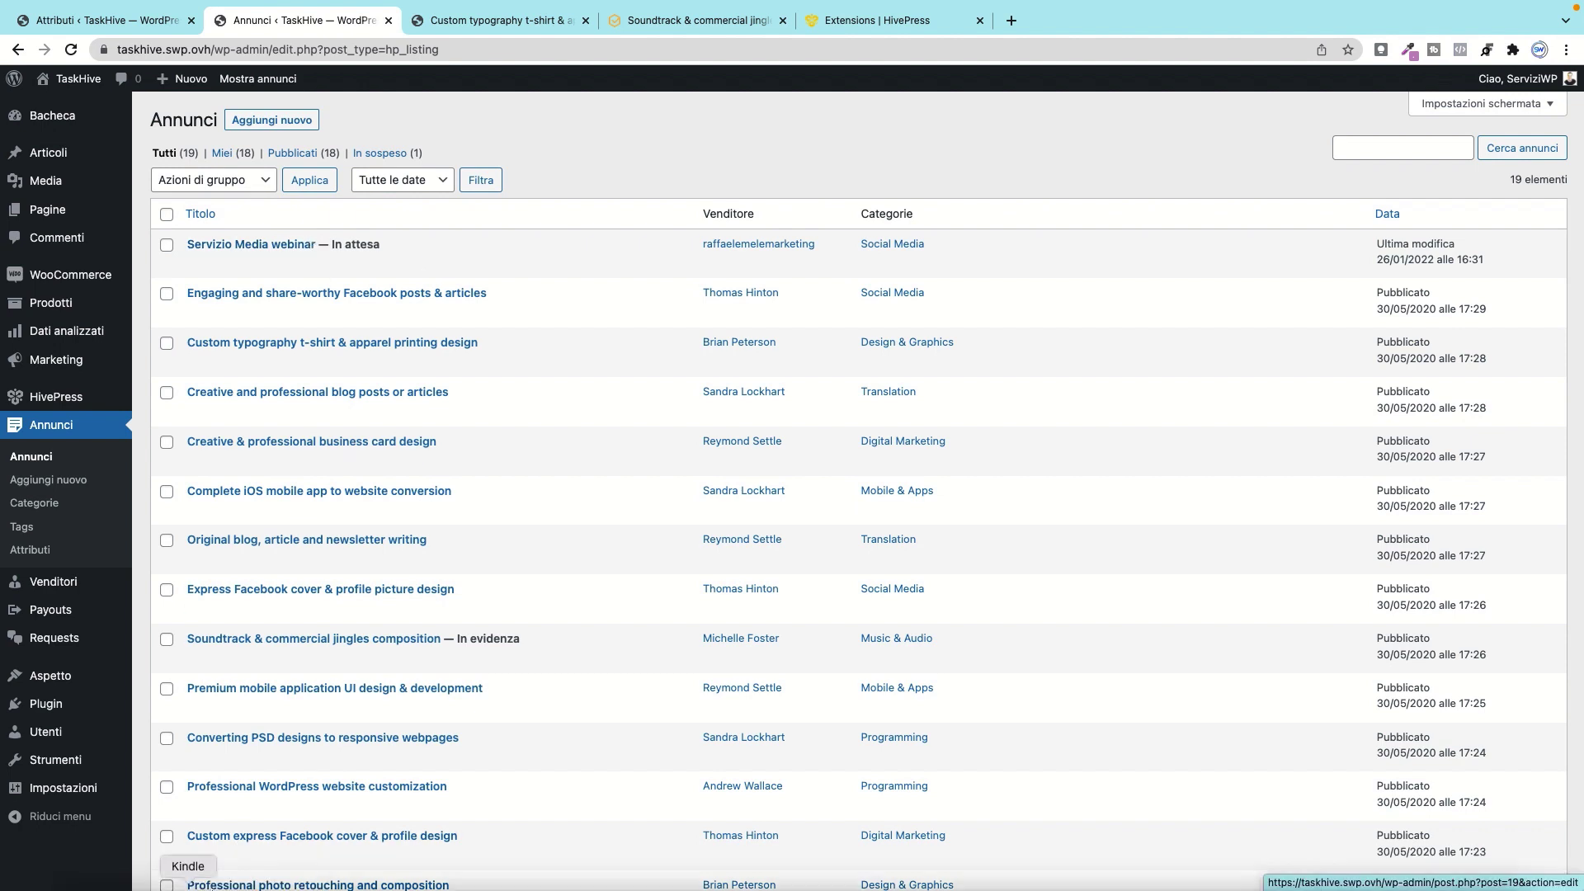
# Step: Compare the front-end and admin windows, then edit the Servizio Media webinar listing
pyautogui.rightClick(298, 852)
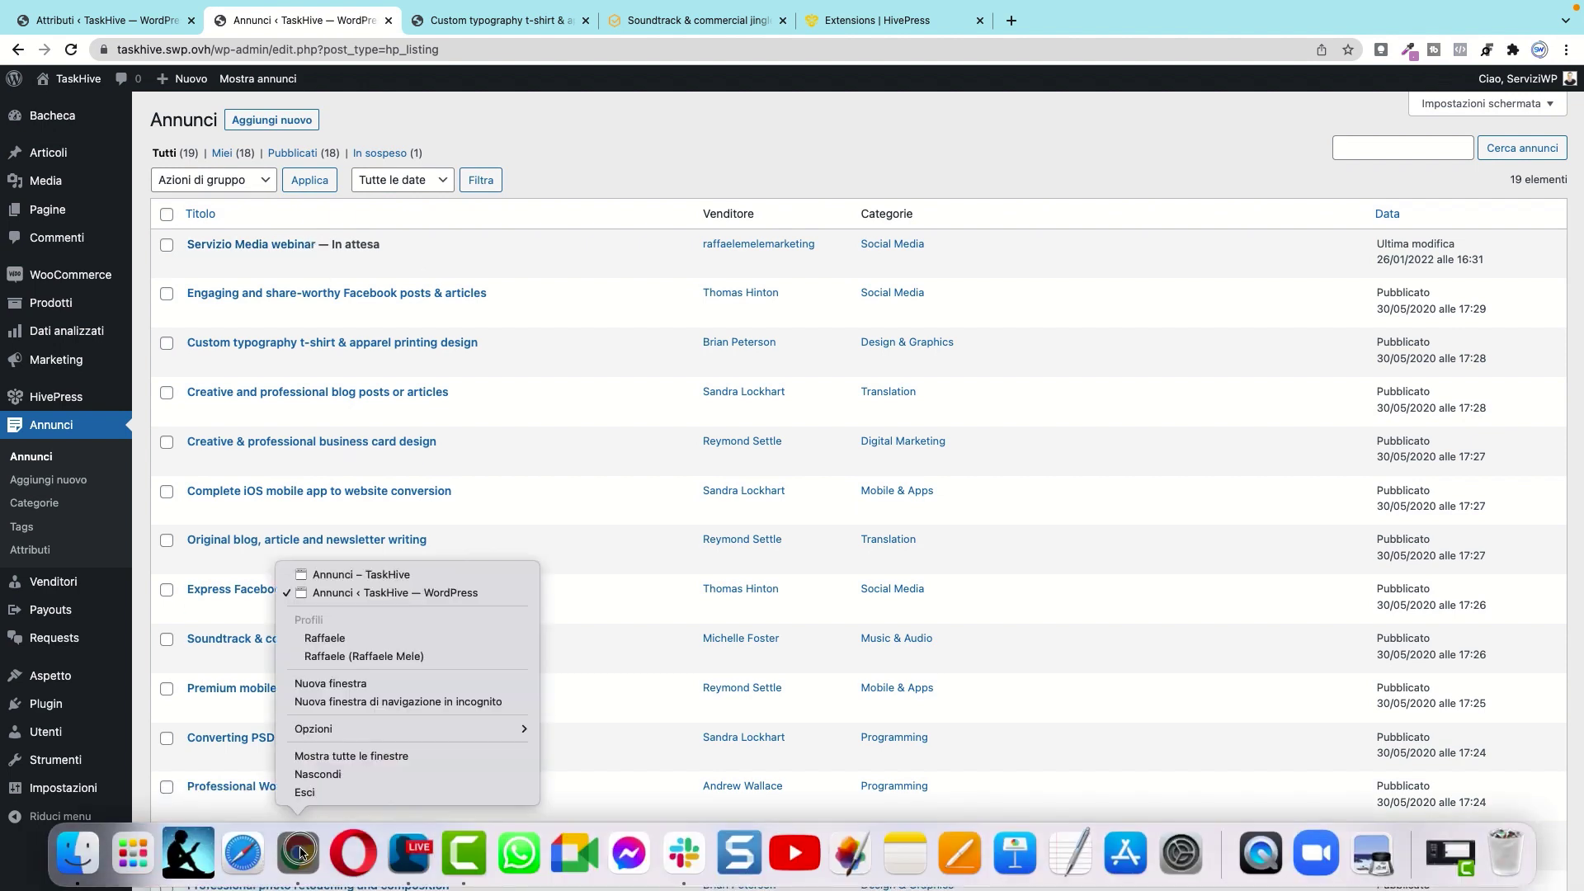
pyautogui.click(383, 575)
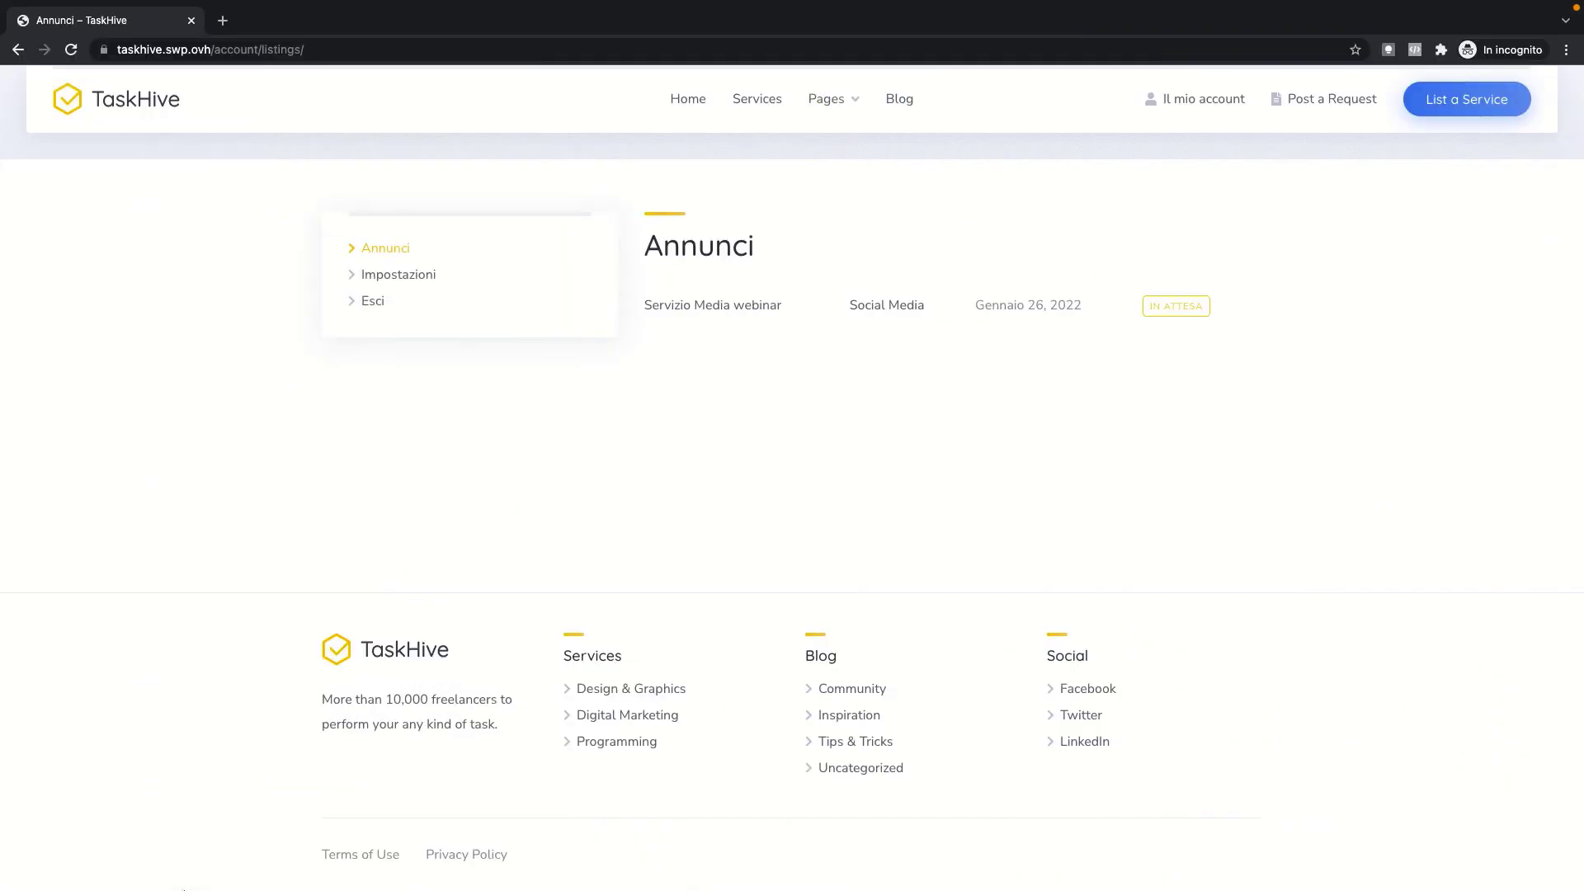
pyautogui.moveTo(185, 887)
pyautogui.rightClick(298, 852)
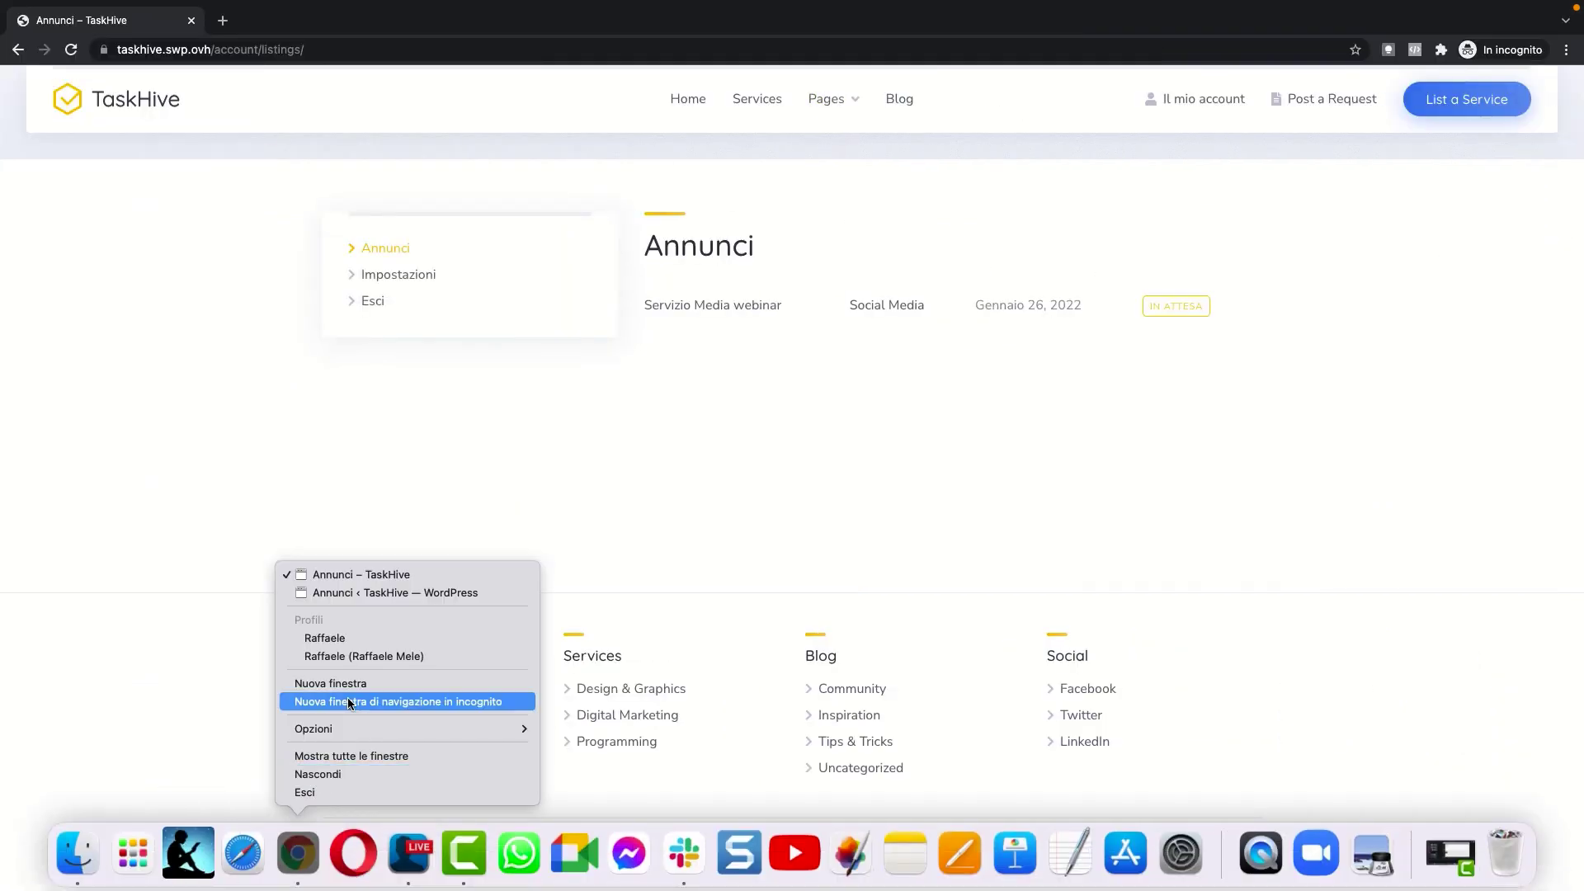
pyautogui.click(399, 591)
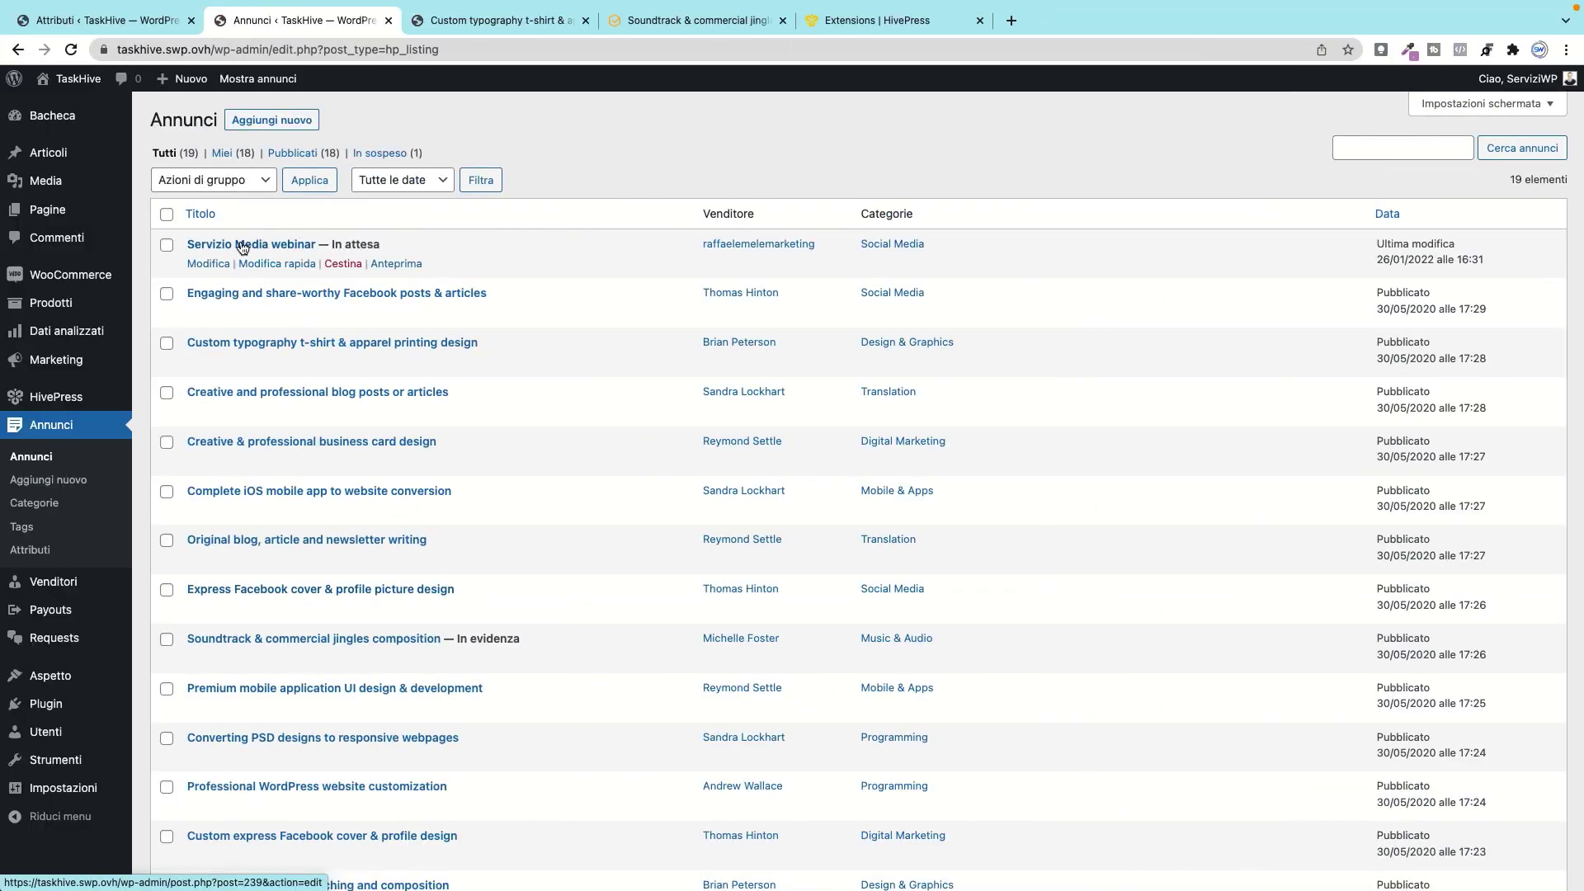
pyautogui.click(218, 245)
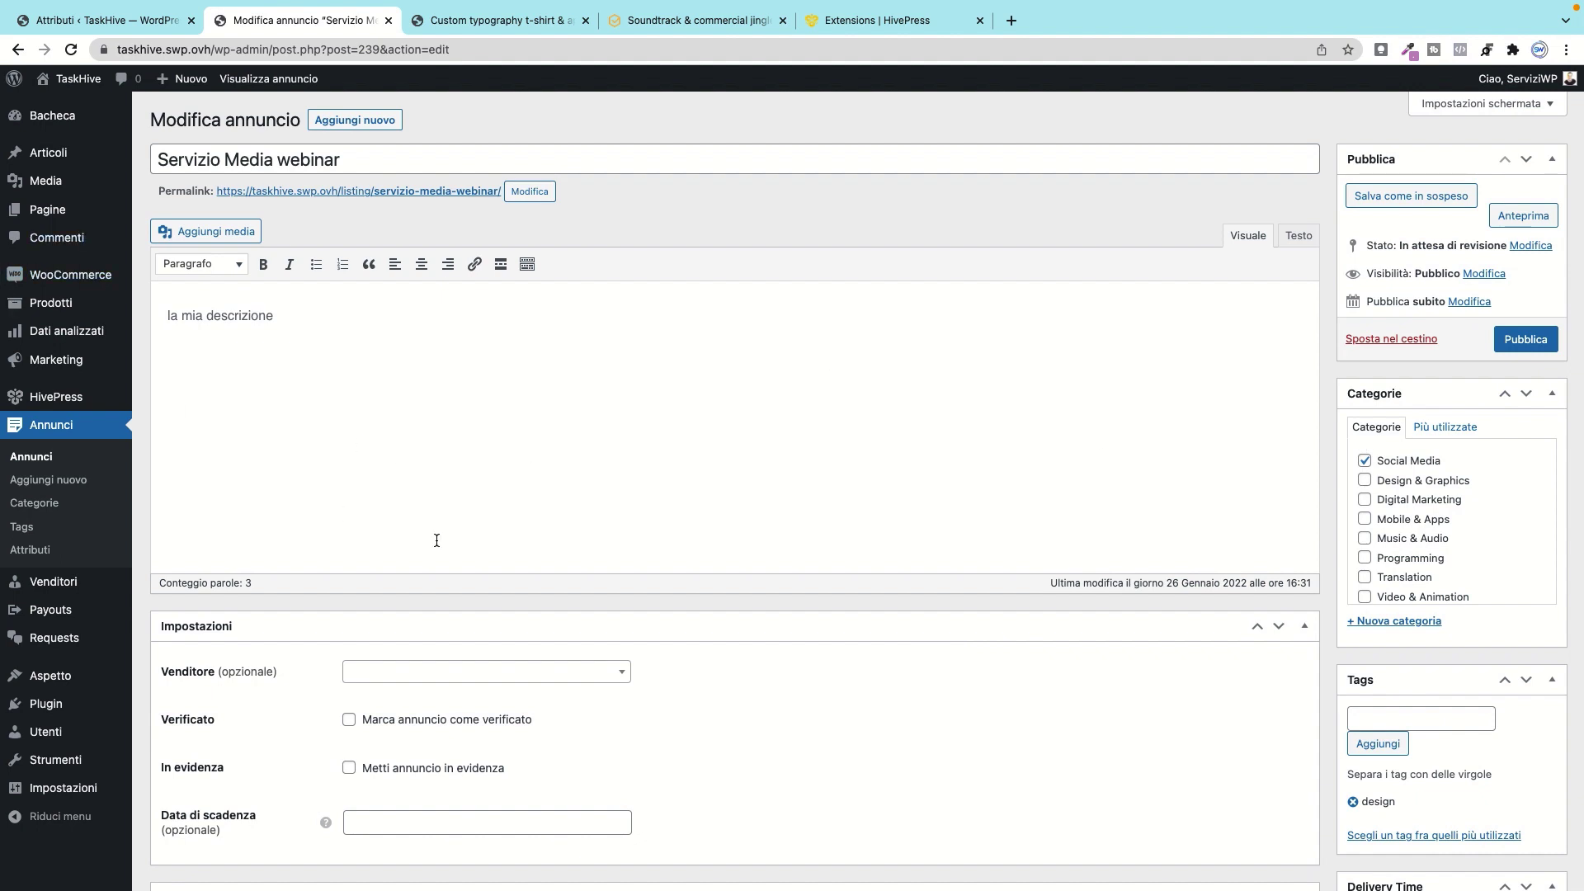
# Step: Review the Servizio Media webinar edit page and publish it with Pubblica
pyautogui.scroll(-5, 438, 540)
pyautogui.click(481, 416)
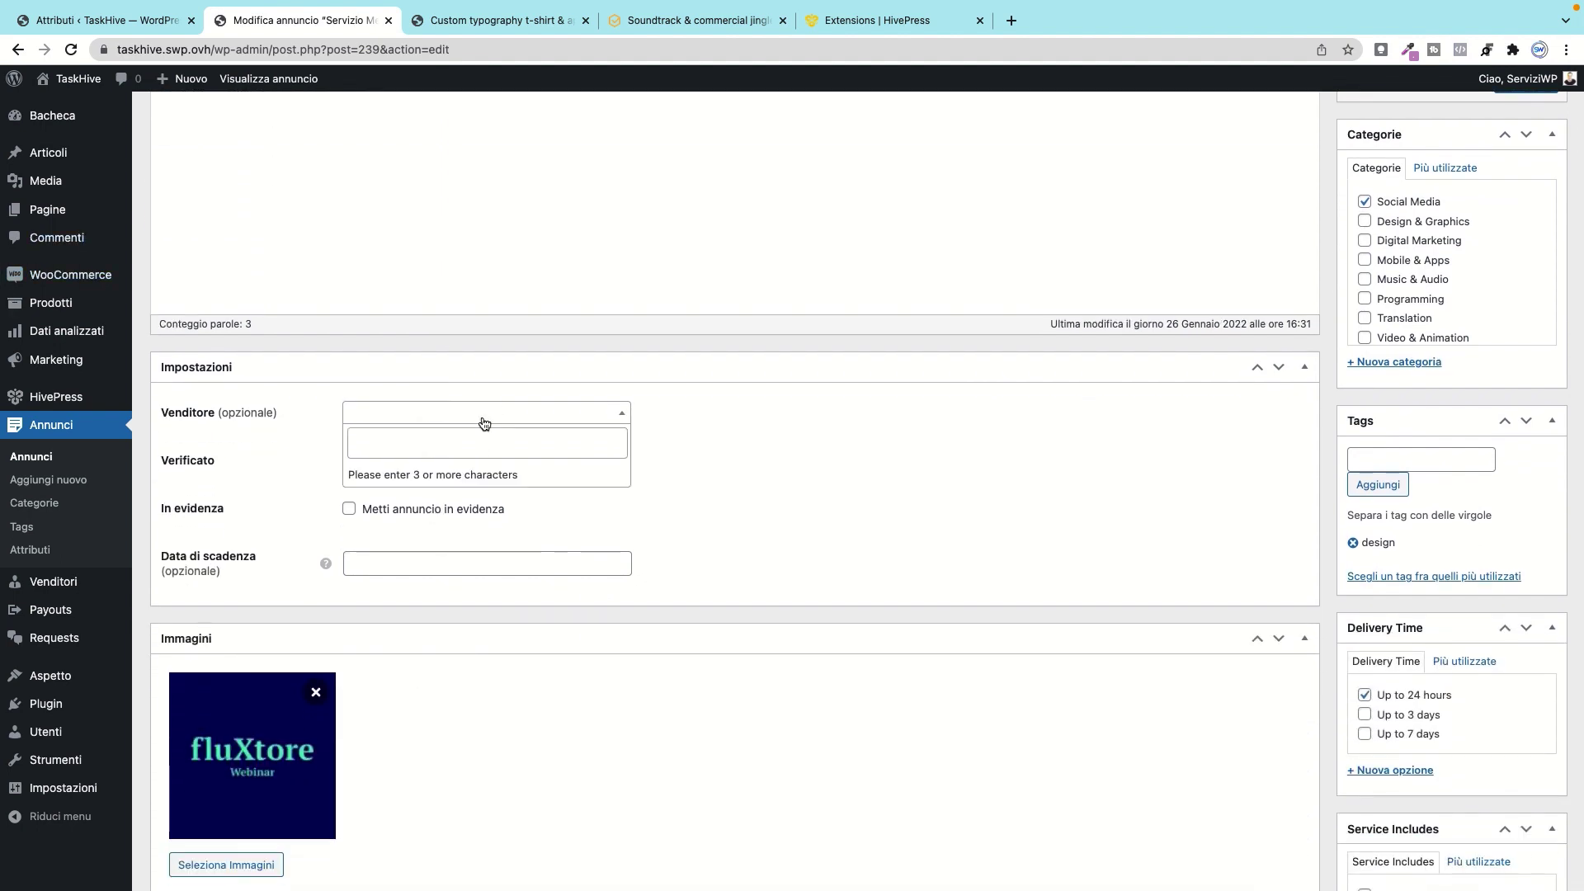
pyautogui.click(776, 409)
pyautogui.scroll(-1, 695, 474)
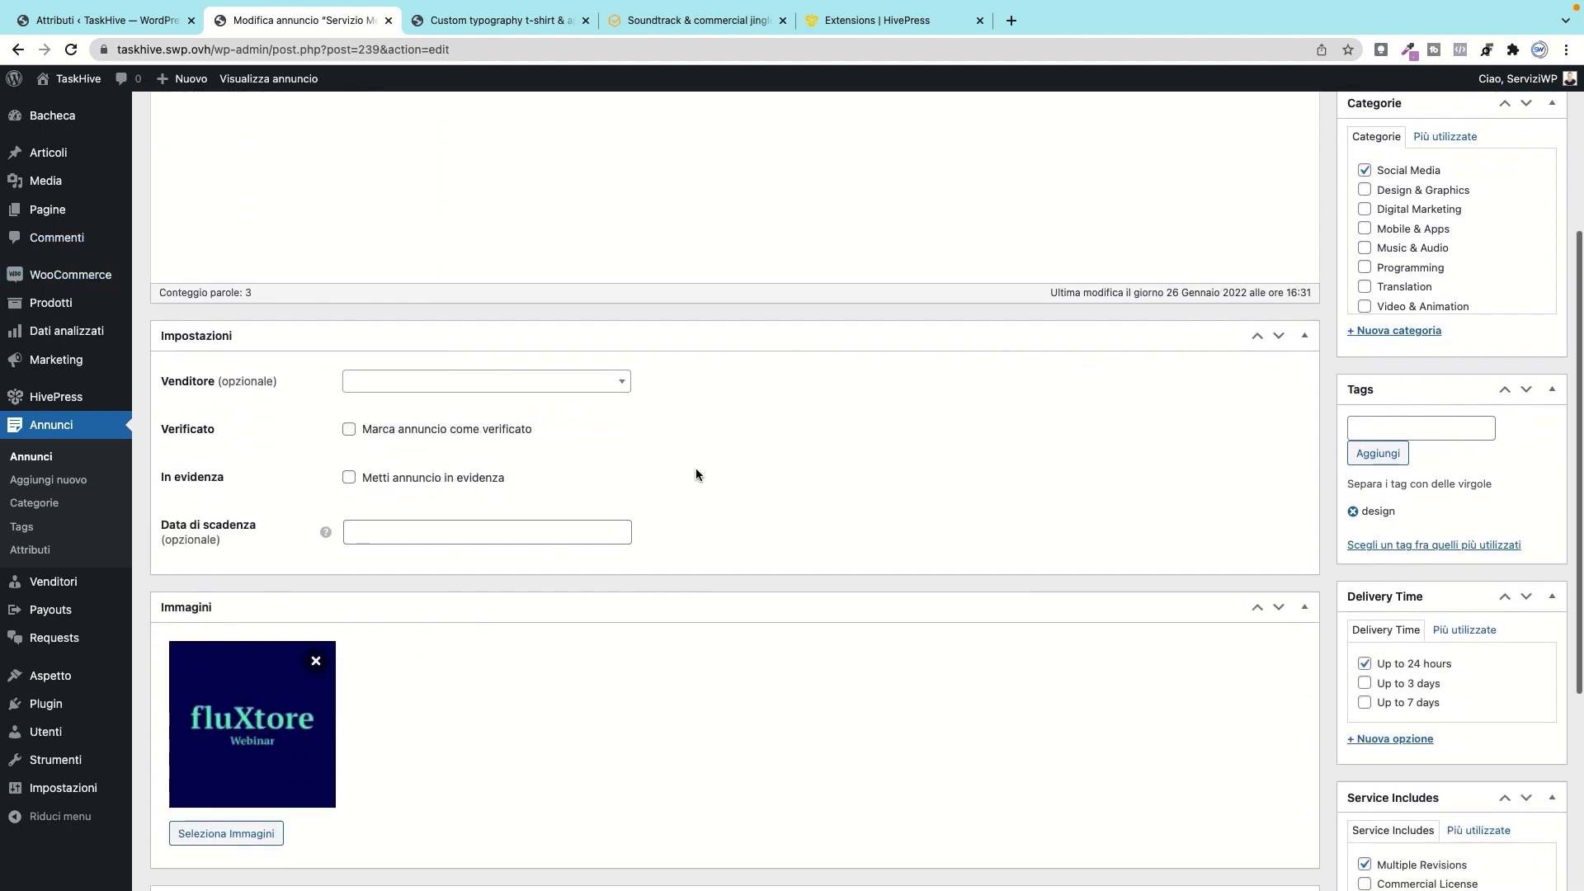
pyautogui.scroll(-5, 696, 474)
pyautogui.scroll(5, 1468, 431)
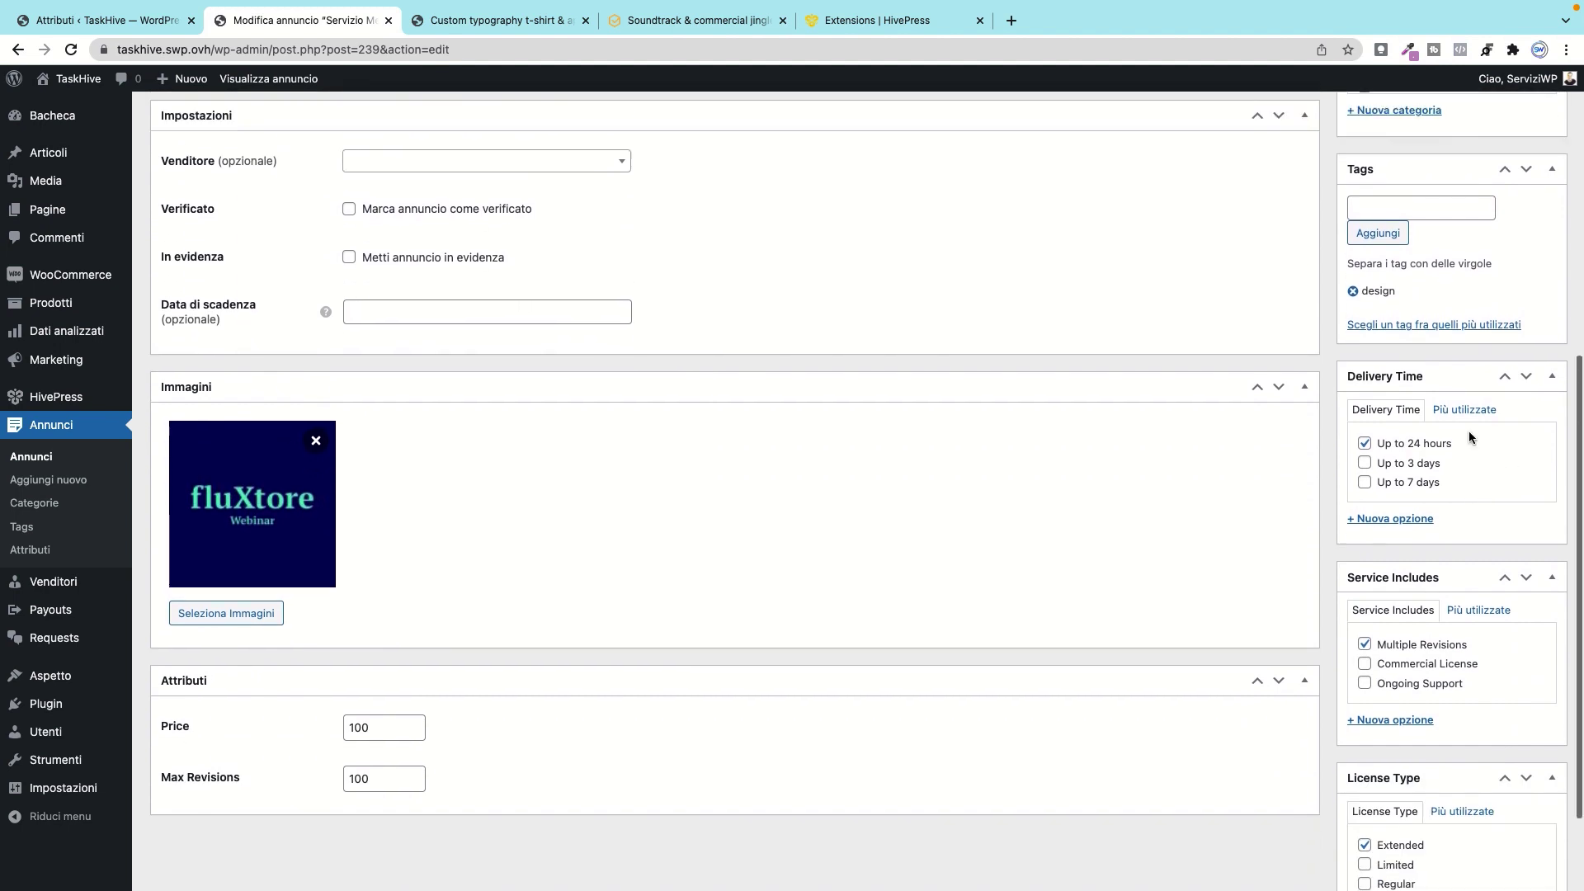
pyautogui.scroll(2, 1468, 429)
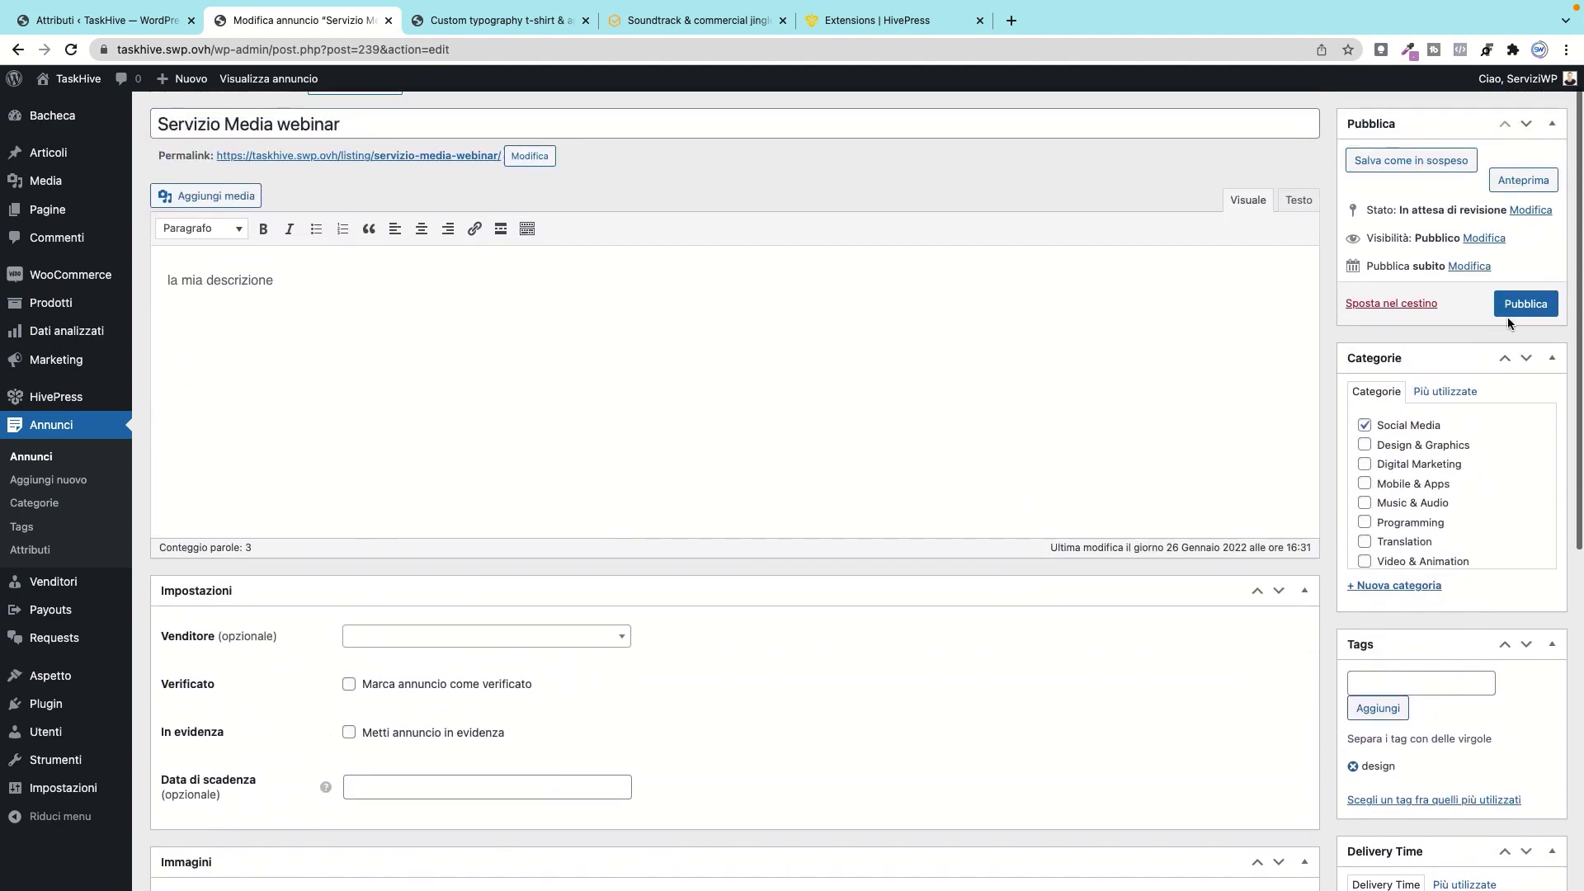
pyautogui.click(1518, 305)
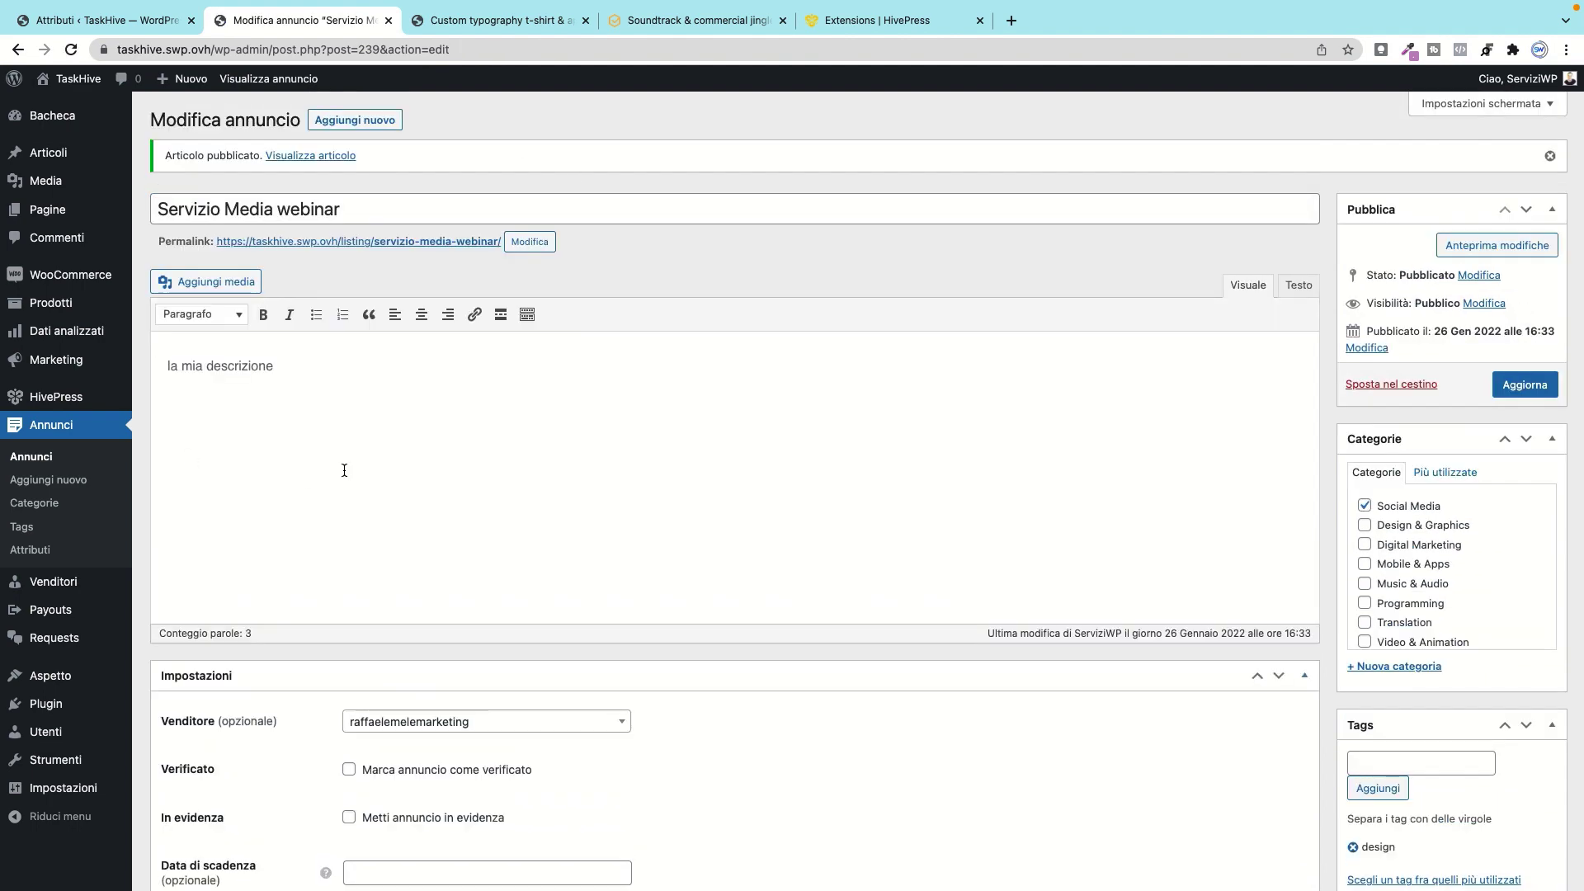
pyautogui.scroll(-8, 343, 467)
pyautogui.scroll(8, 343, 466)
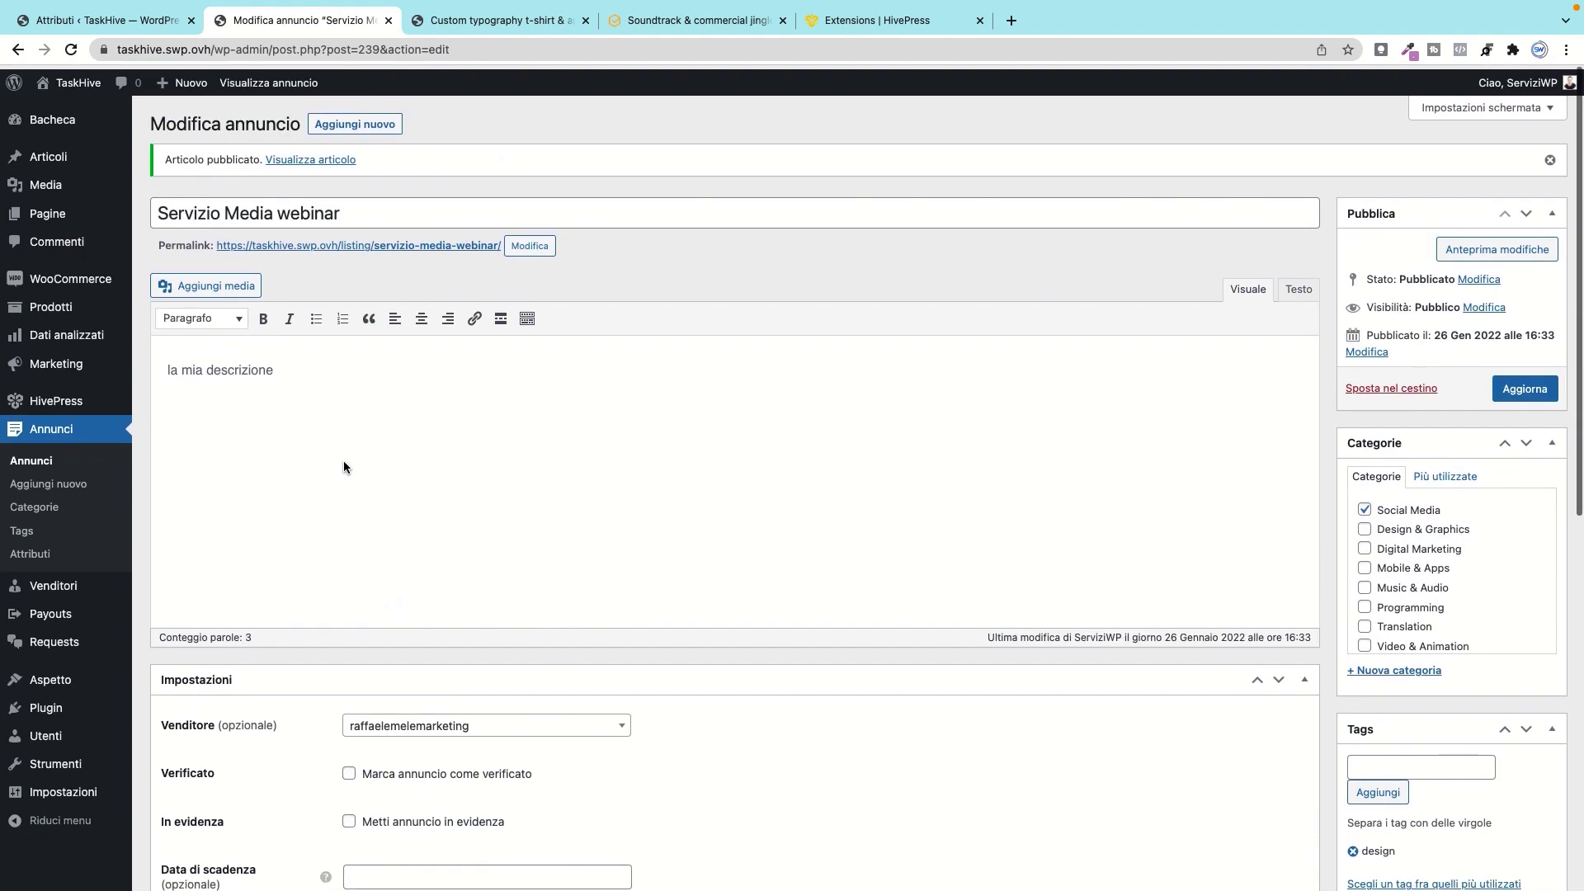
# Step: Open the Servizio Media webinar listing from the public homepage
pyautogui.moveTo(72, 79)
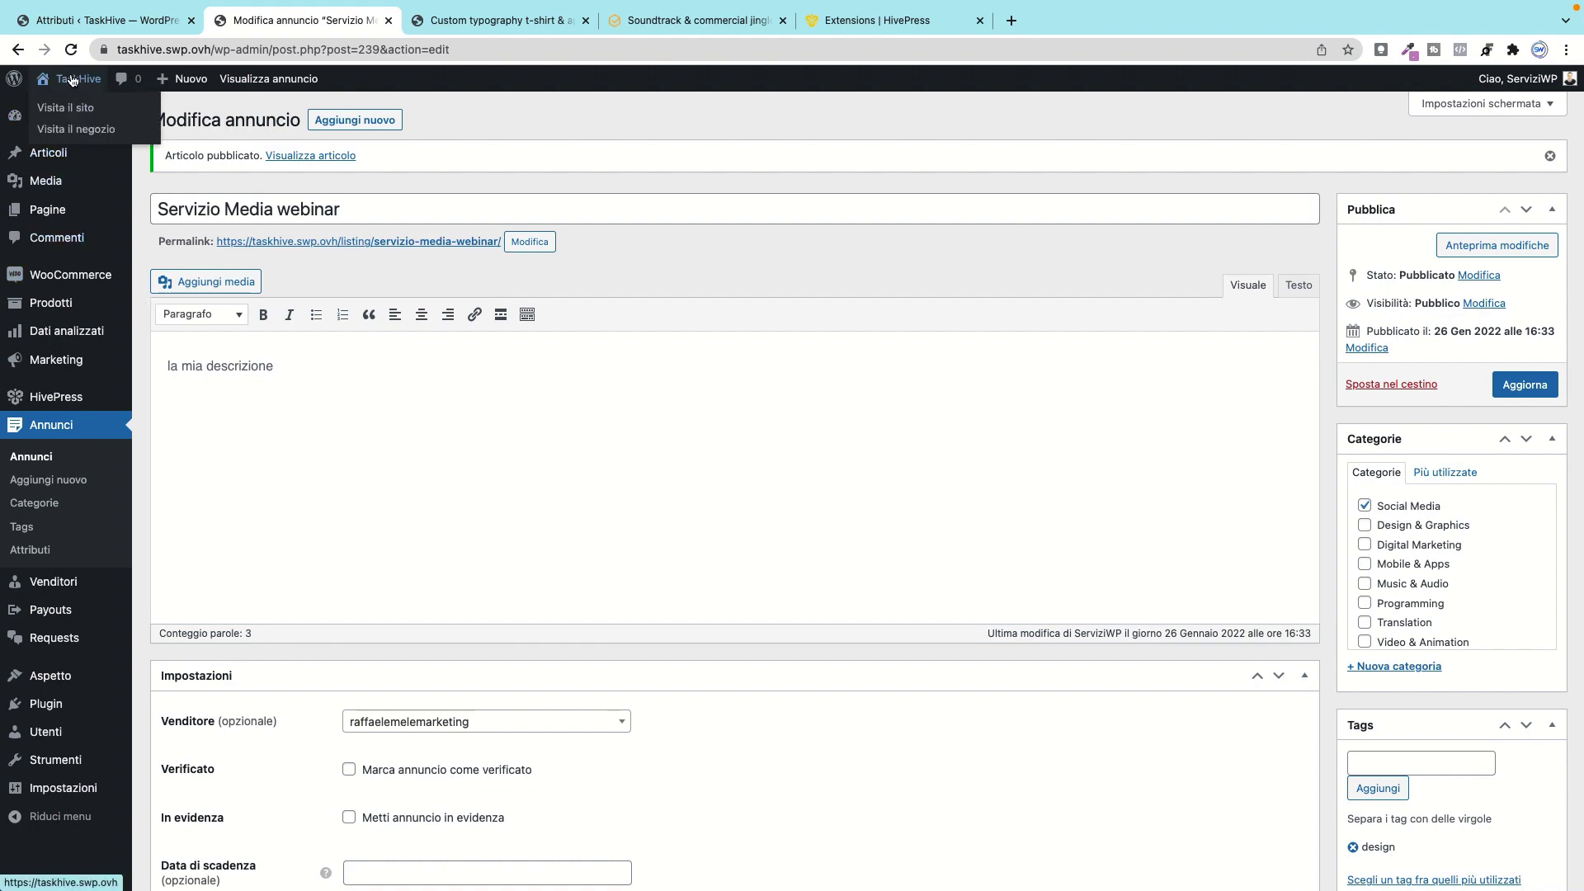
pyautogui.click(74, 110)
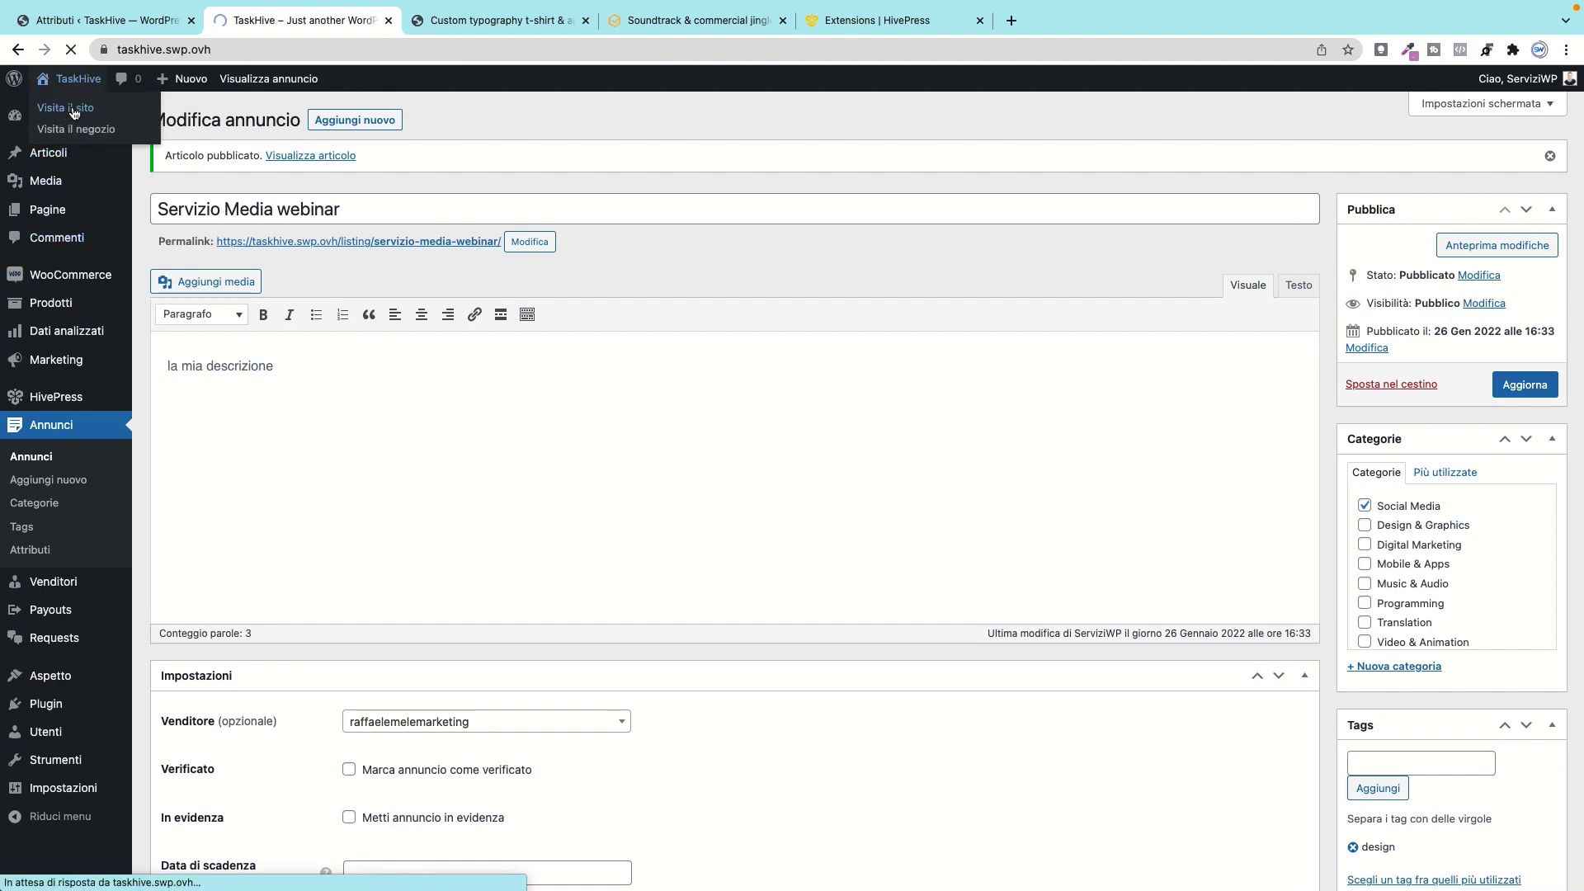
pyautogui.scroll(-8, 828, 587)
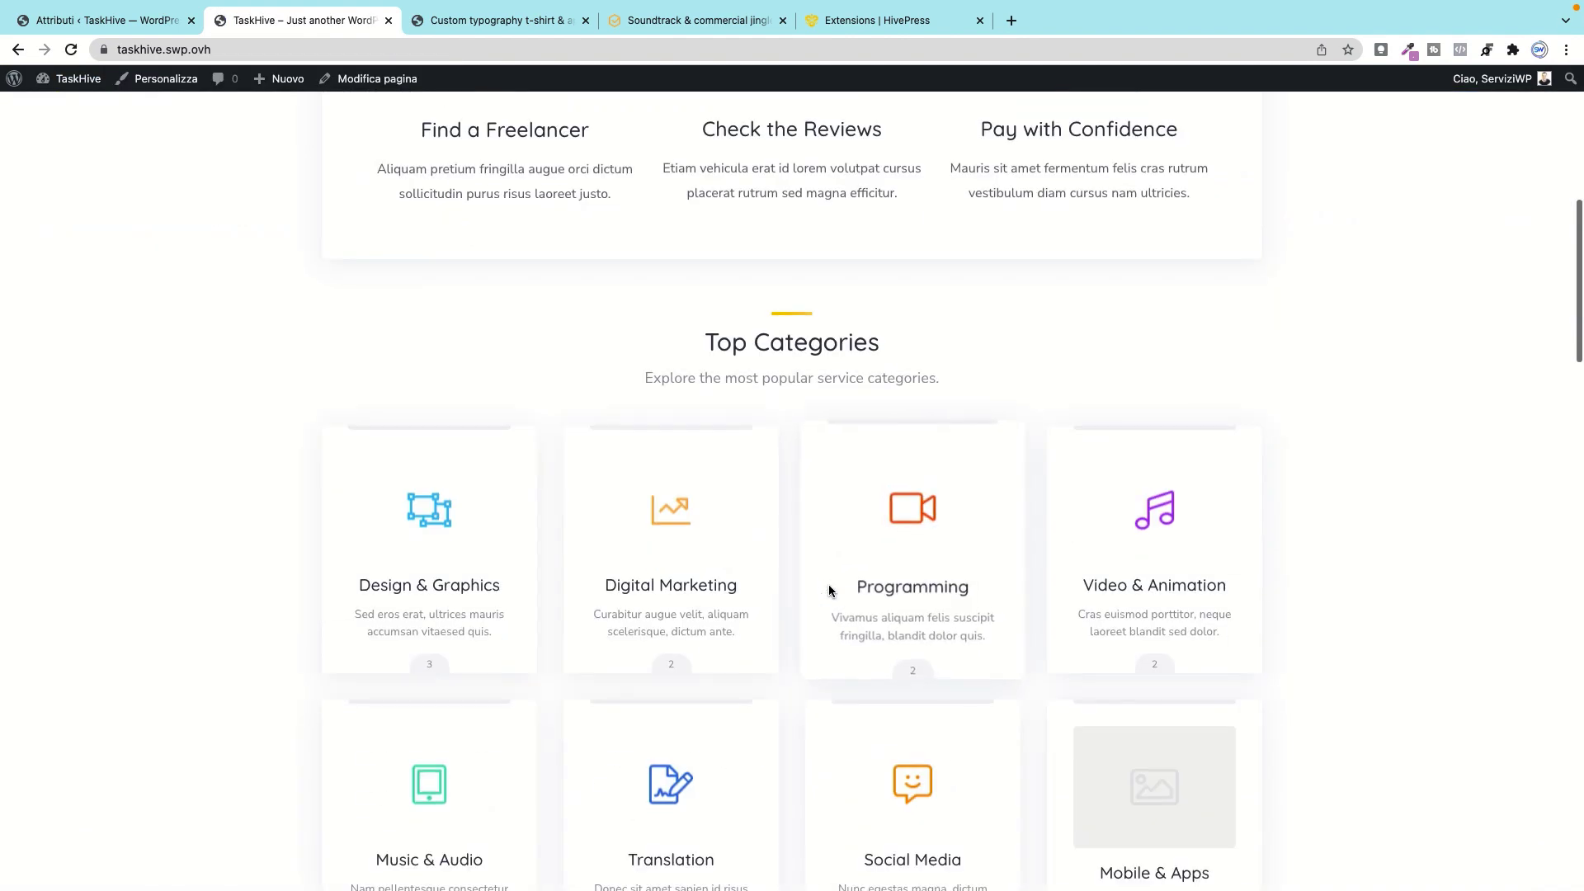
pyautogui.scroll(-10, 828, 588)
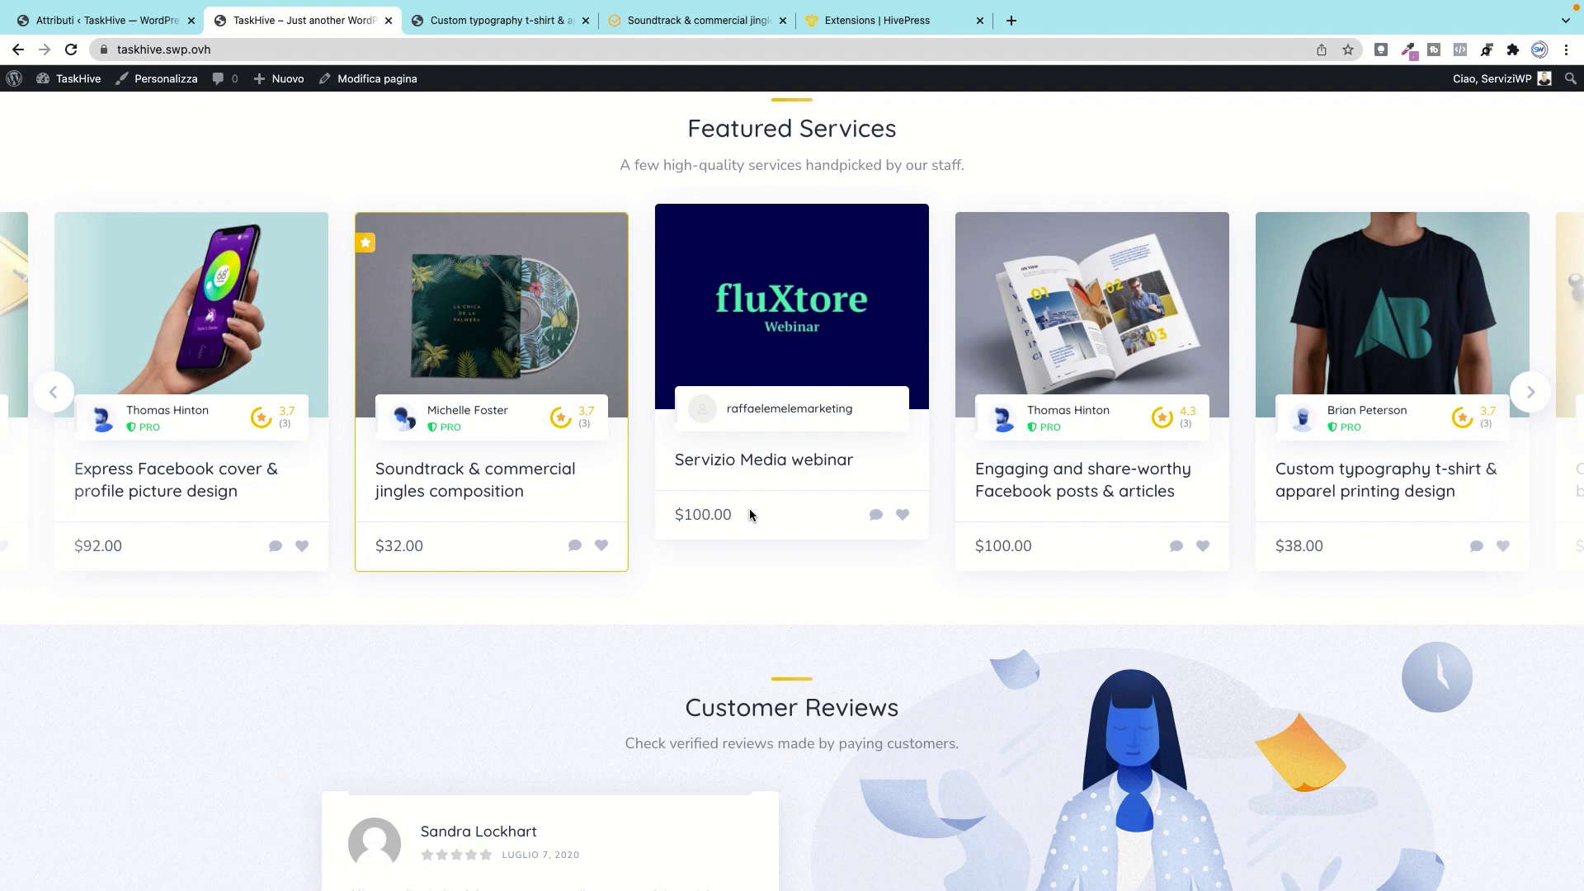
pyautogui.click(771, 309)
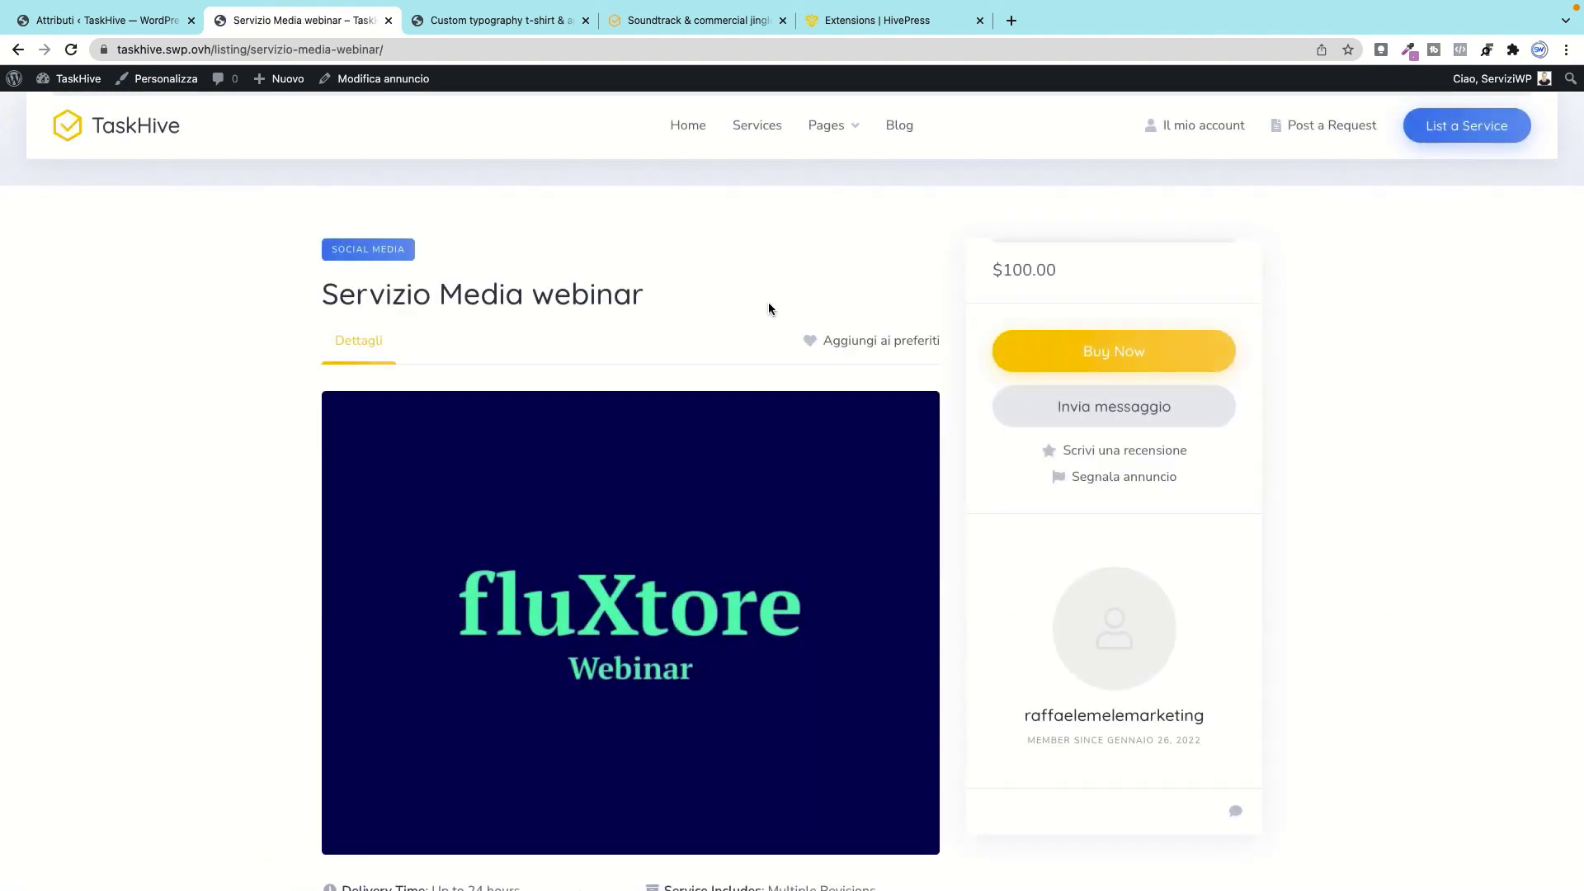
# Step: Scroll through the listing's details and bring up Chrome's window list
pyautogui.scroll(-4, 731, 487)
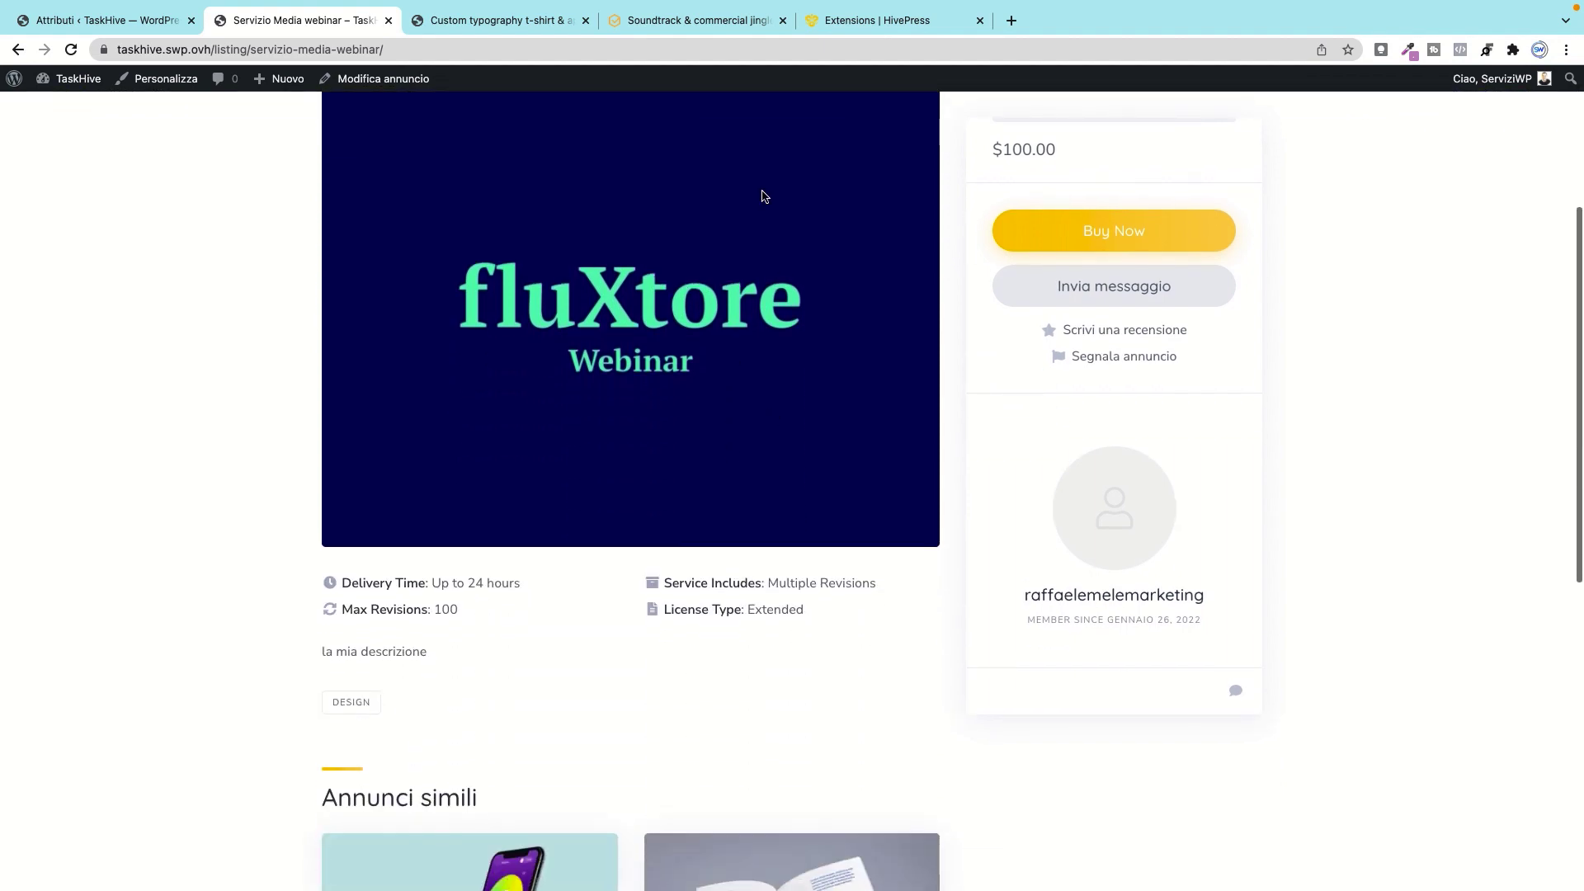
pyautogui.scroll(-1, 581, 423)
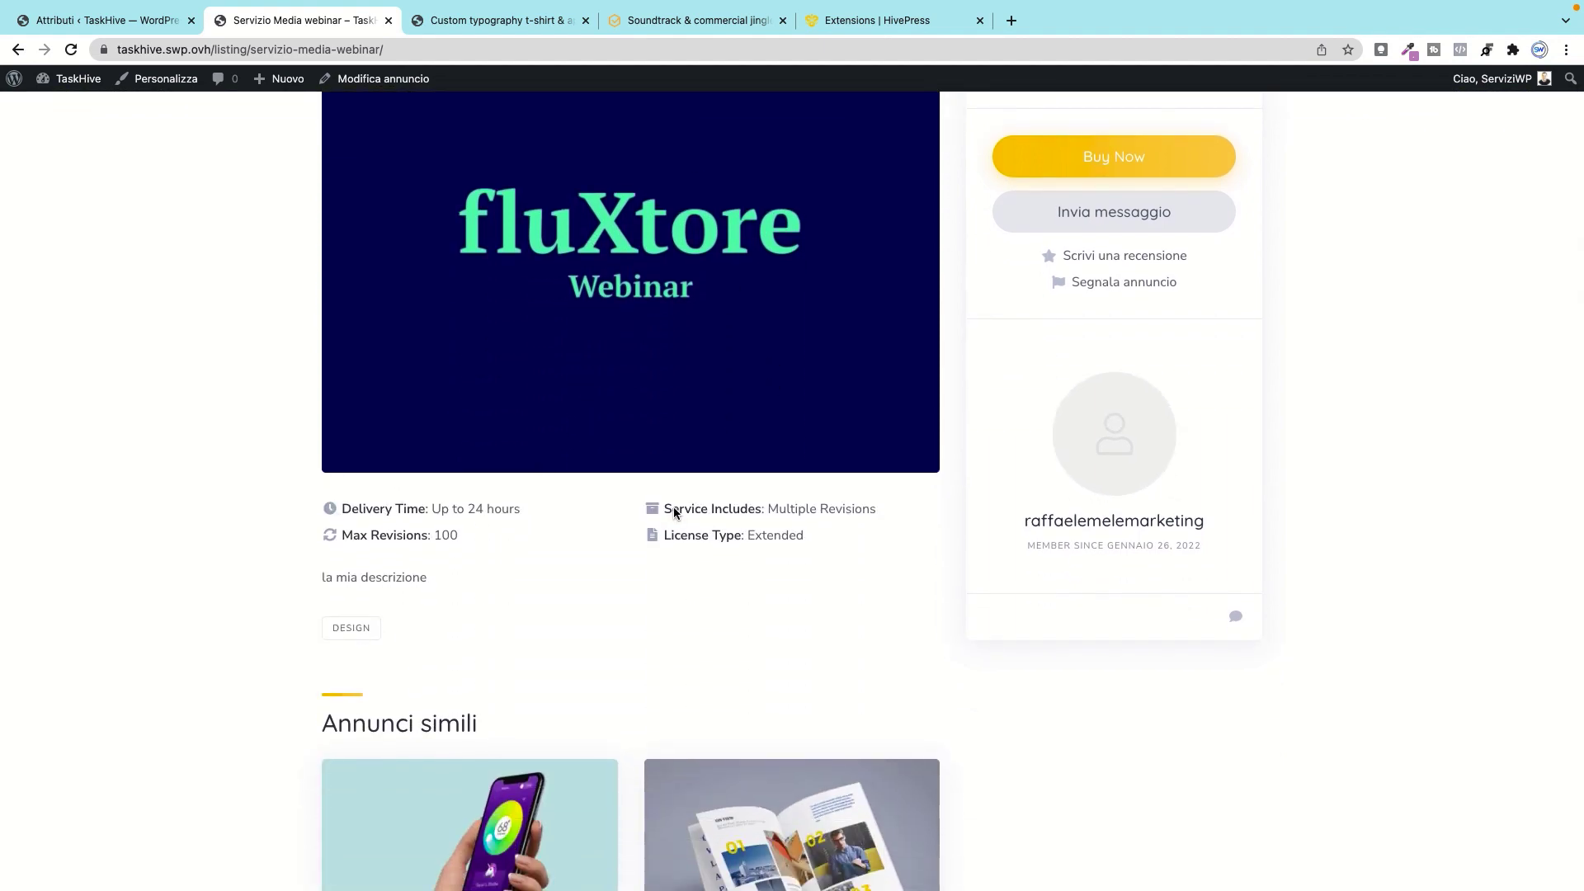
pyautogui.scroll(-1, 557, 582)
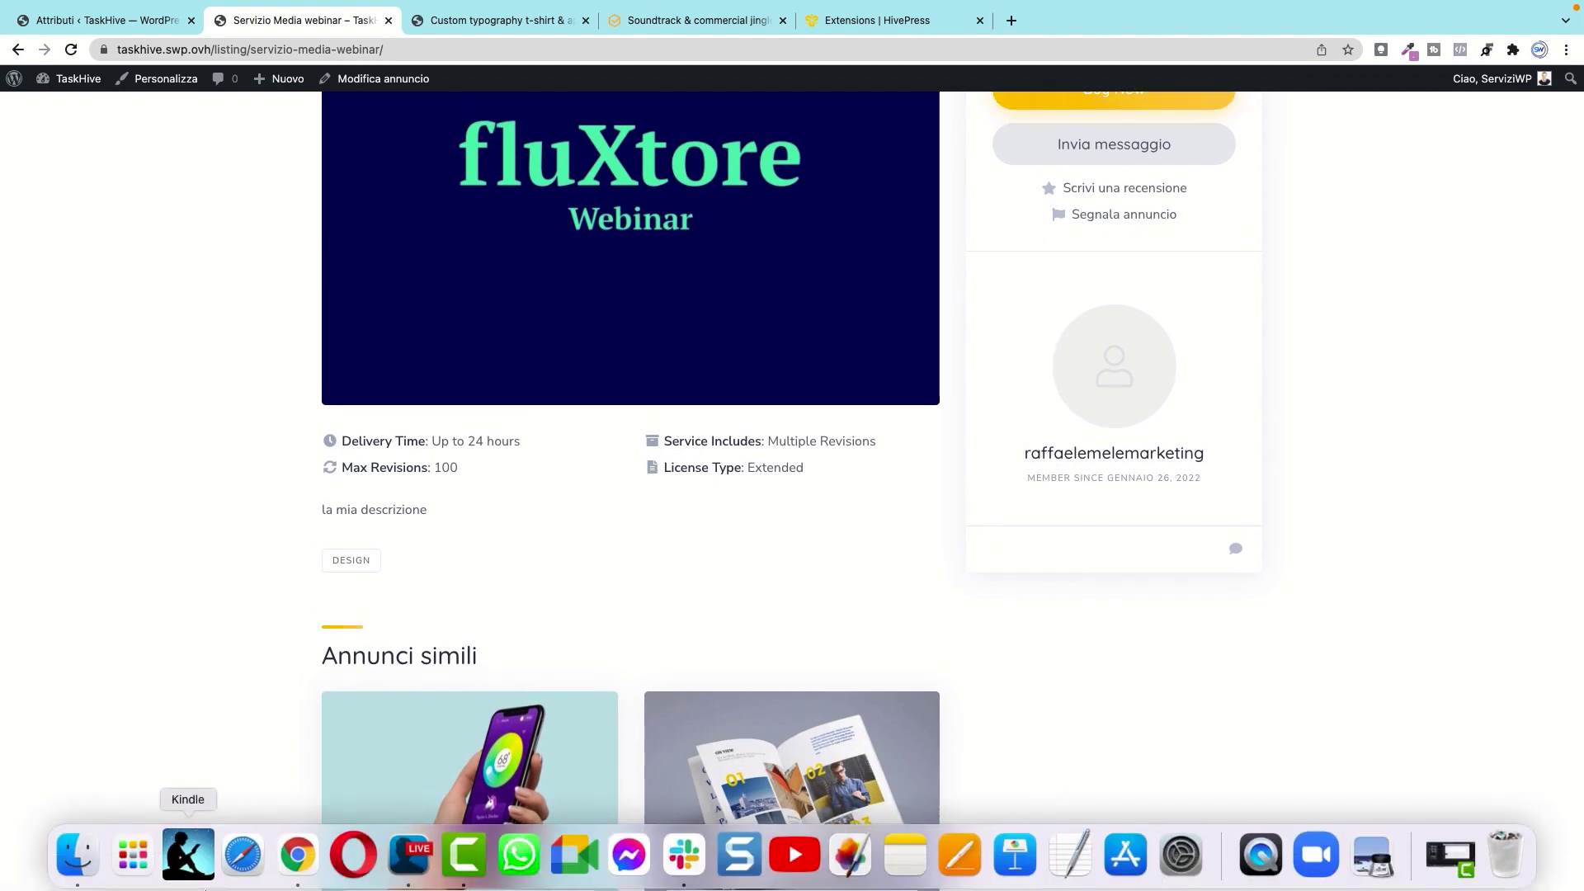
pyautogui.rightClick(298, 852)
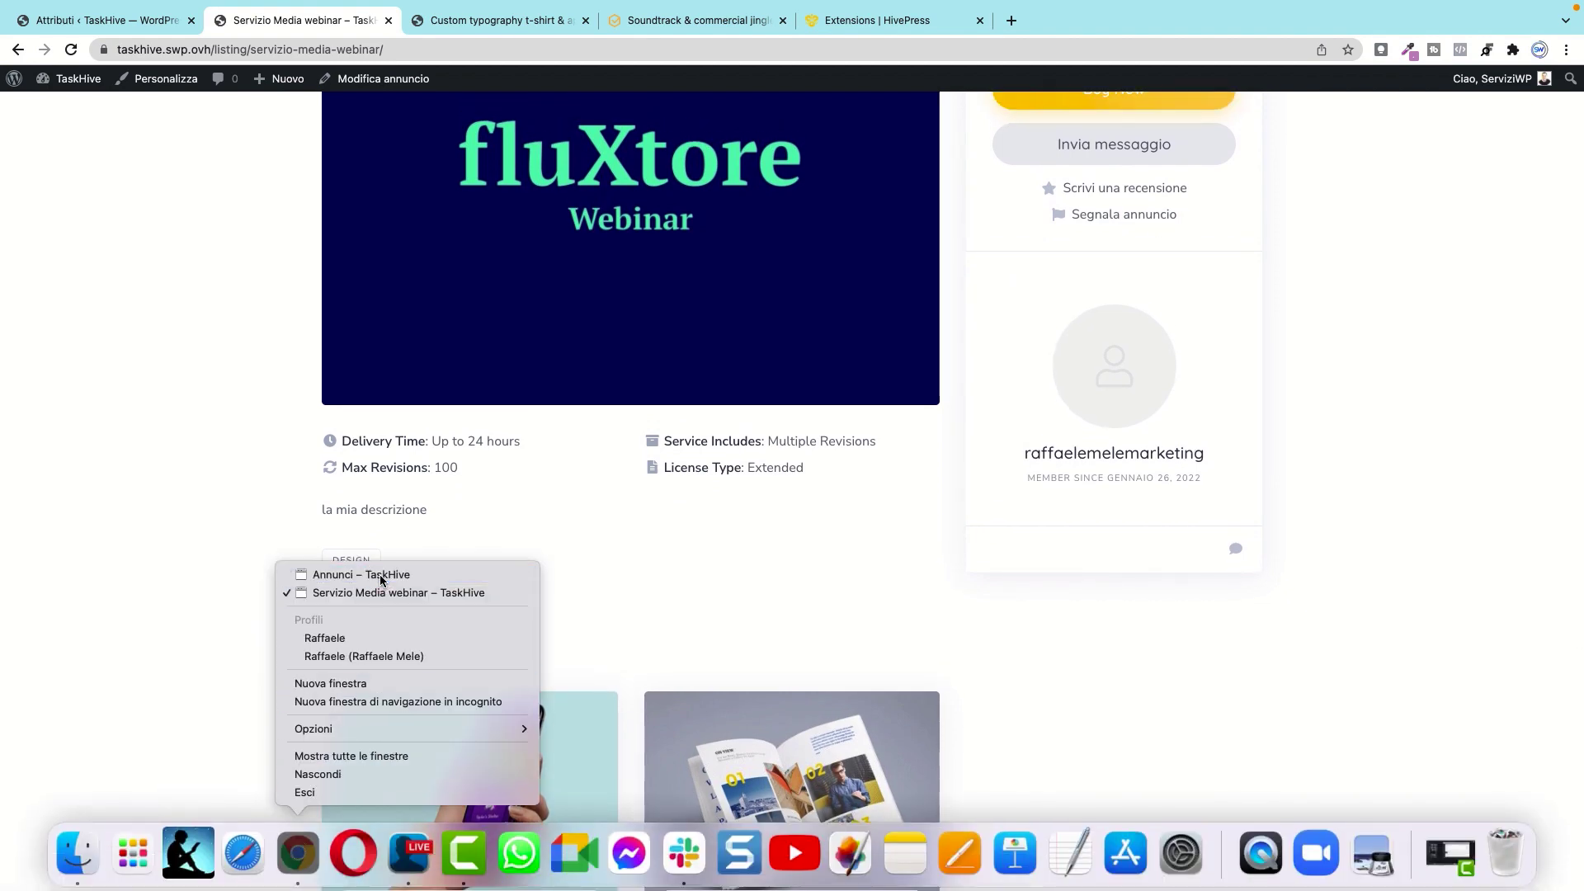
# Step: In the incognito window, reload Annunci, then visit Dashboard, Annunci and Impostazioni
pyautogui.click(379, 574)
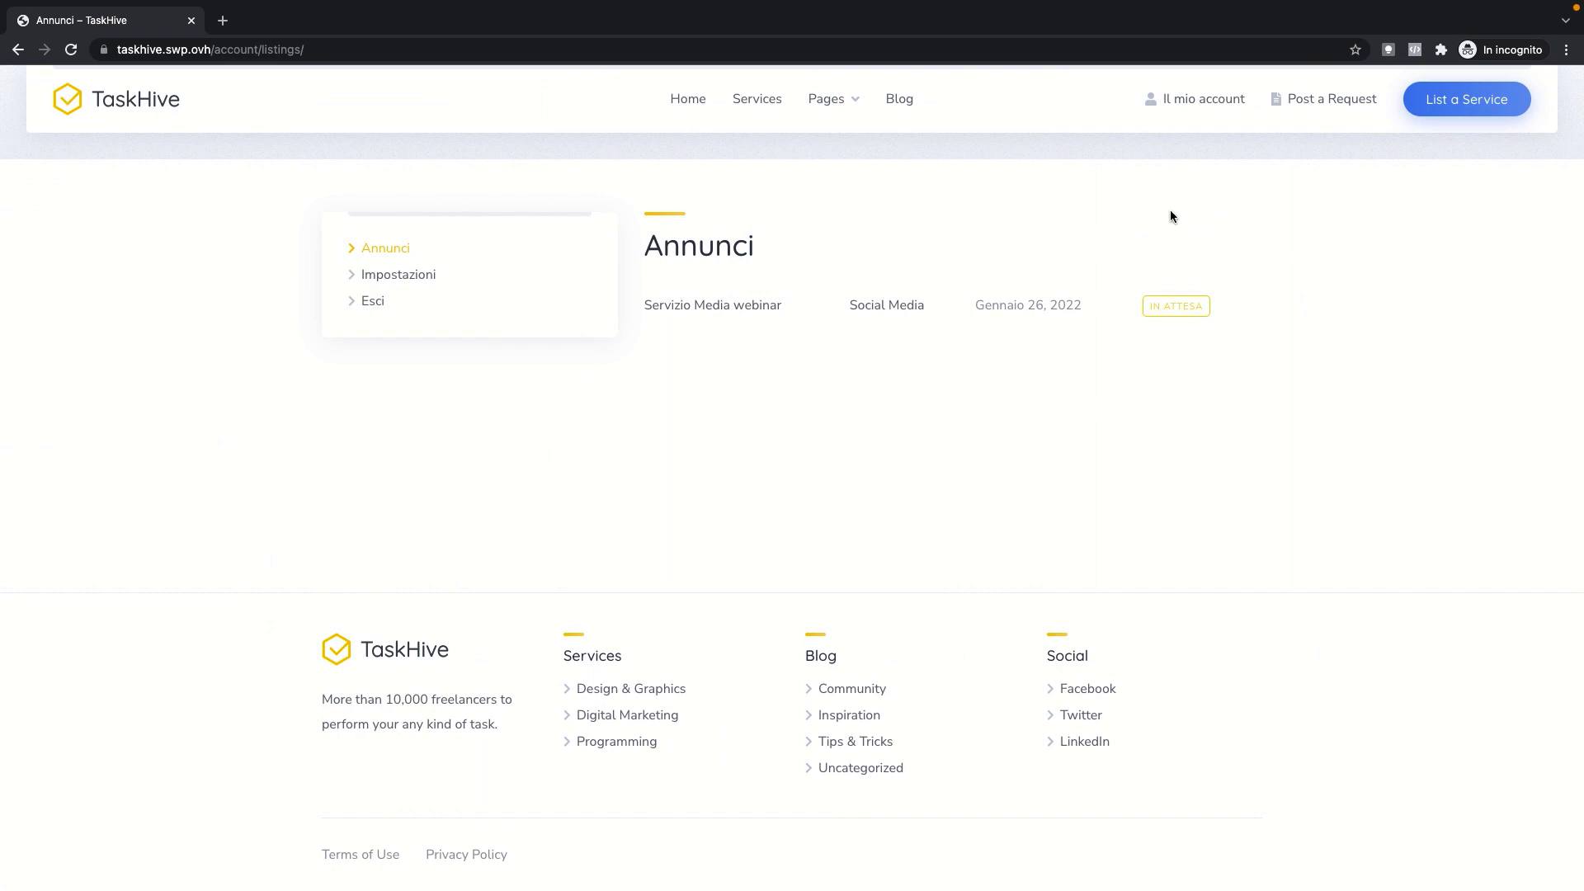
pyautogui.click(71, 49)
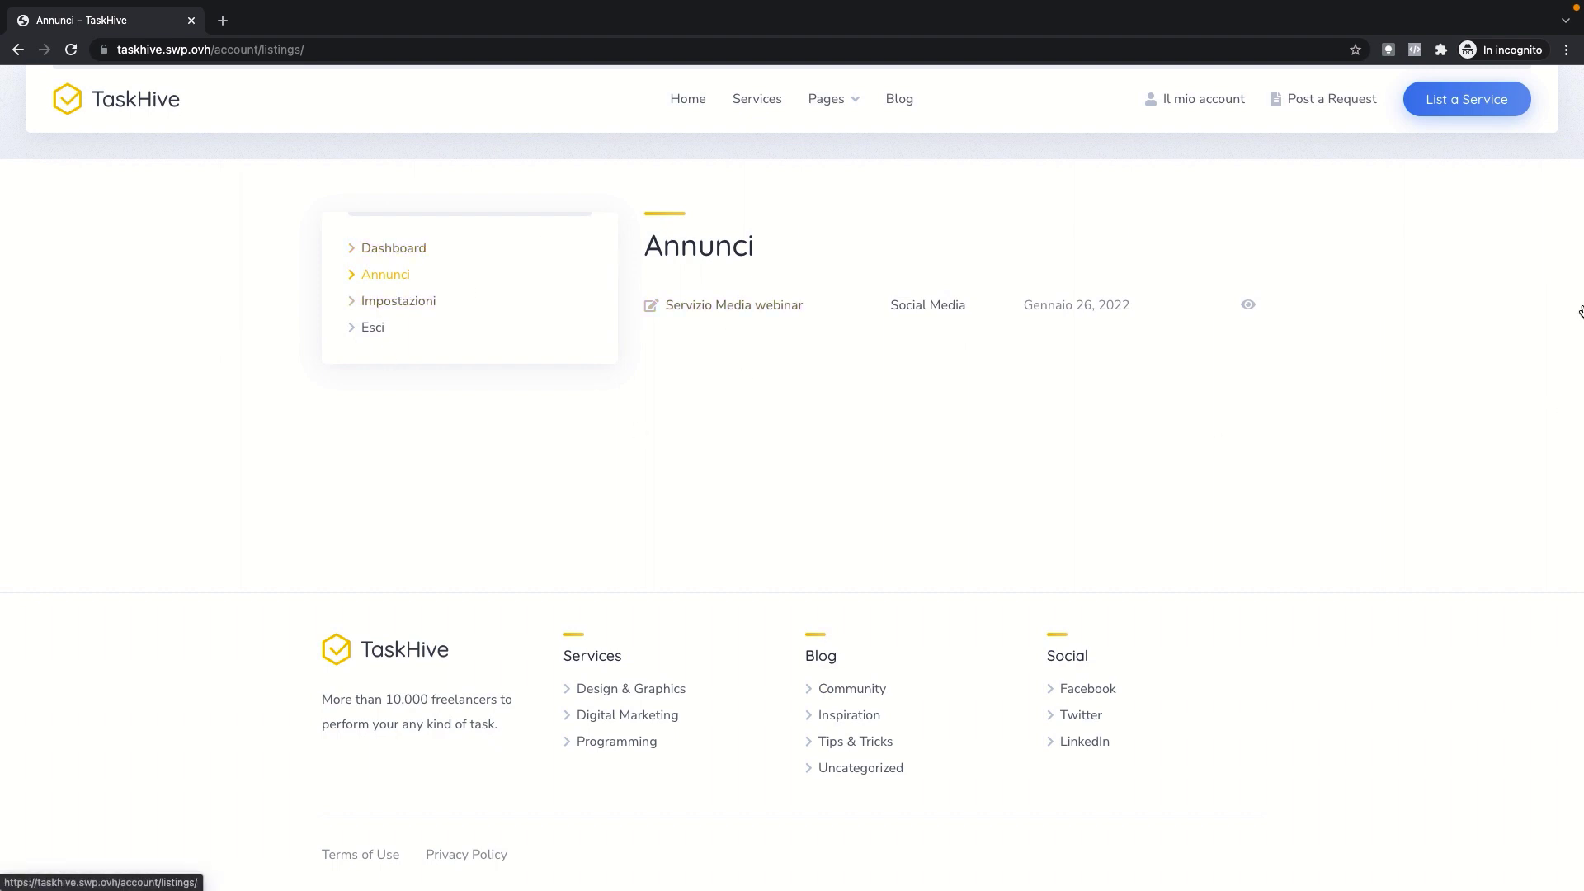
pyautogui.click(1198, 100)
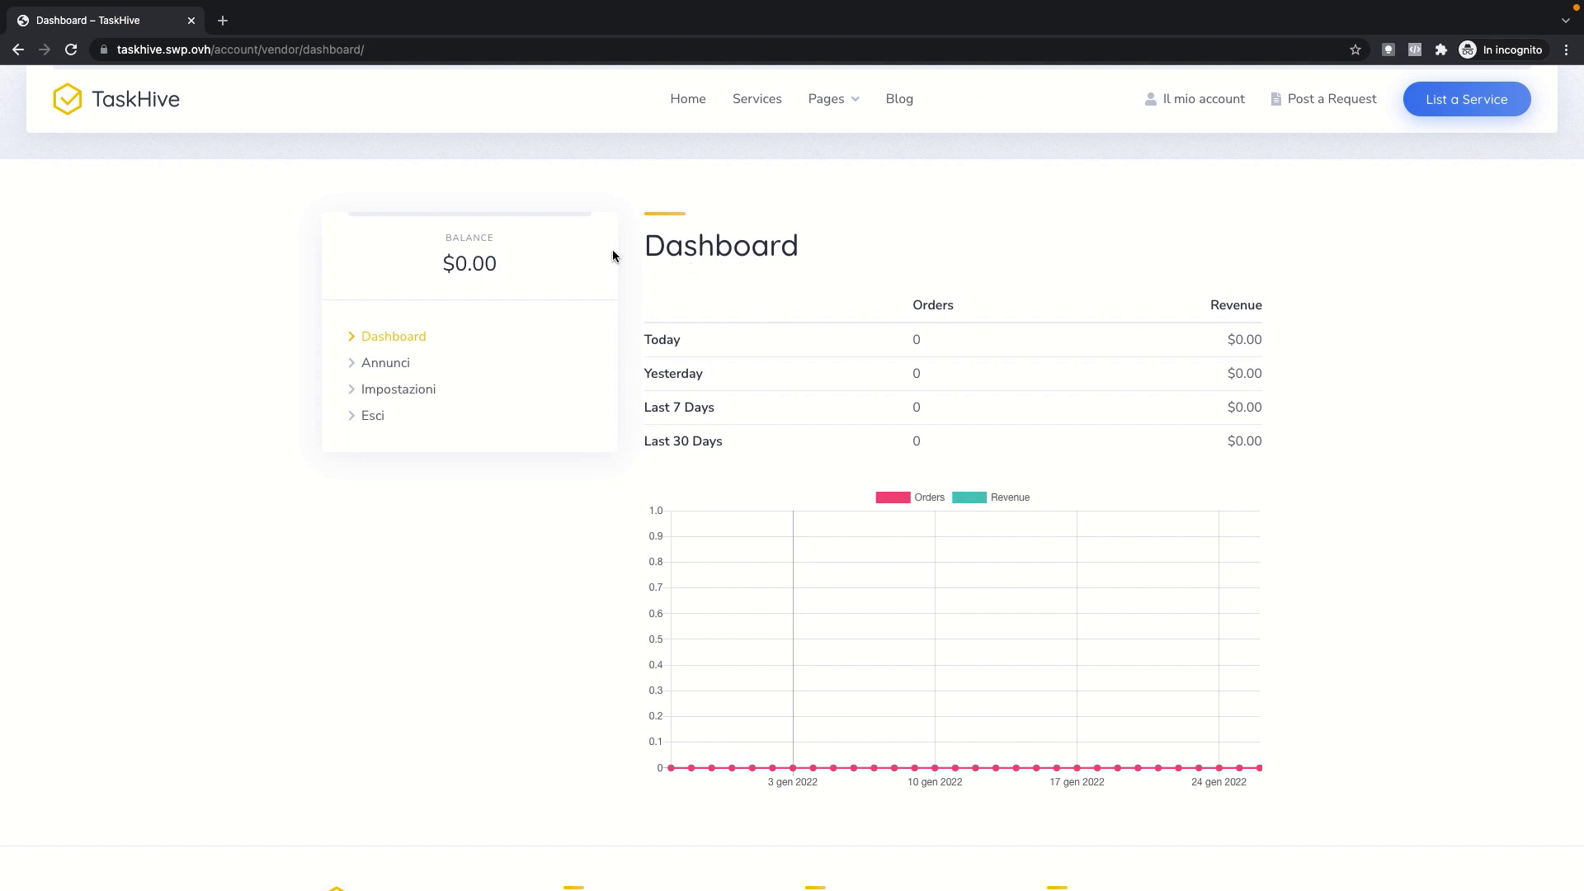
pyautogui.scroll(-1, 1114, 505)
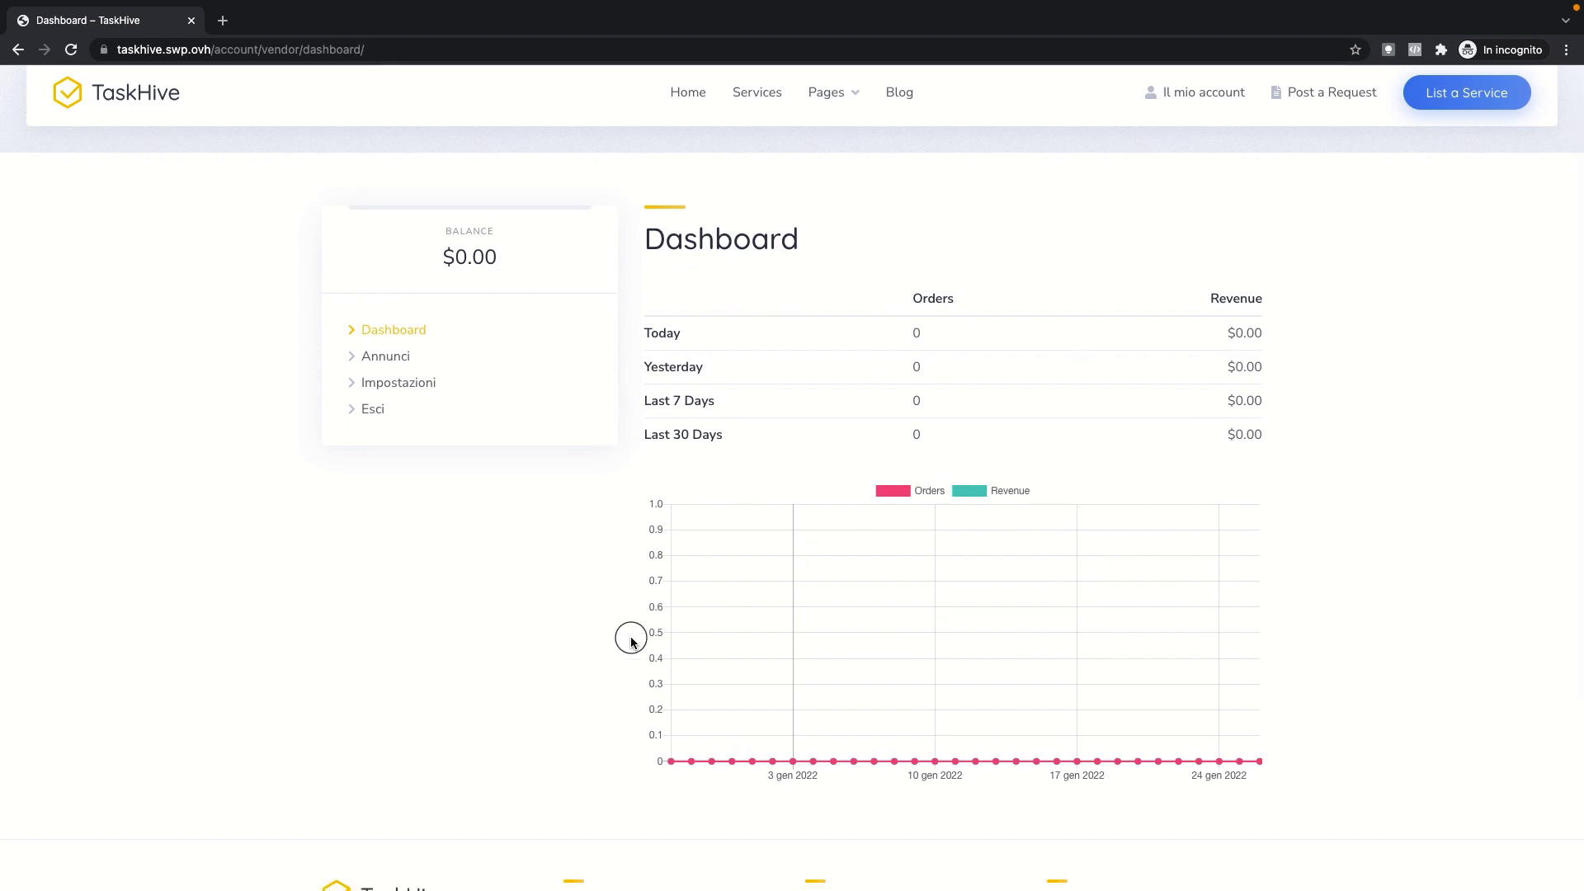
pyautogui.click(394, 357)
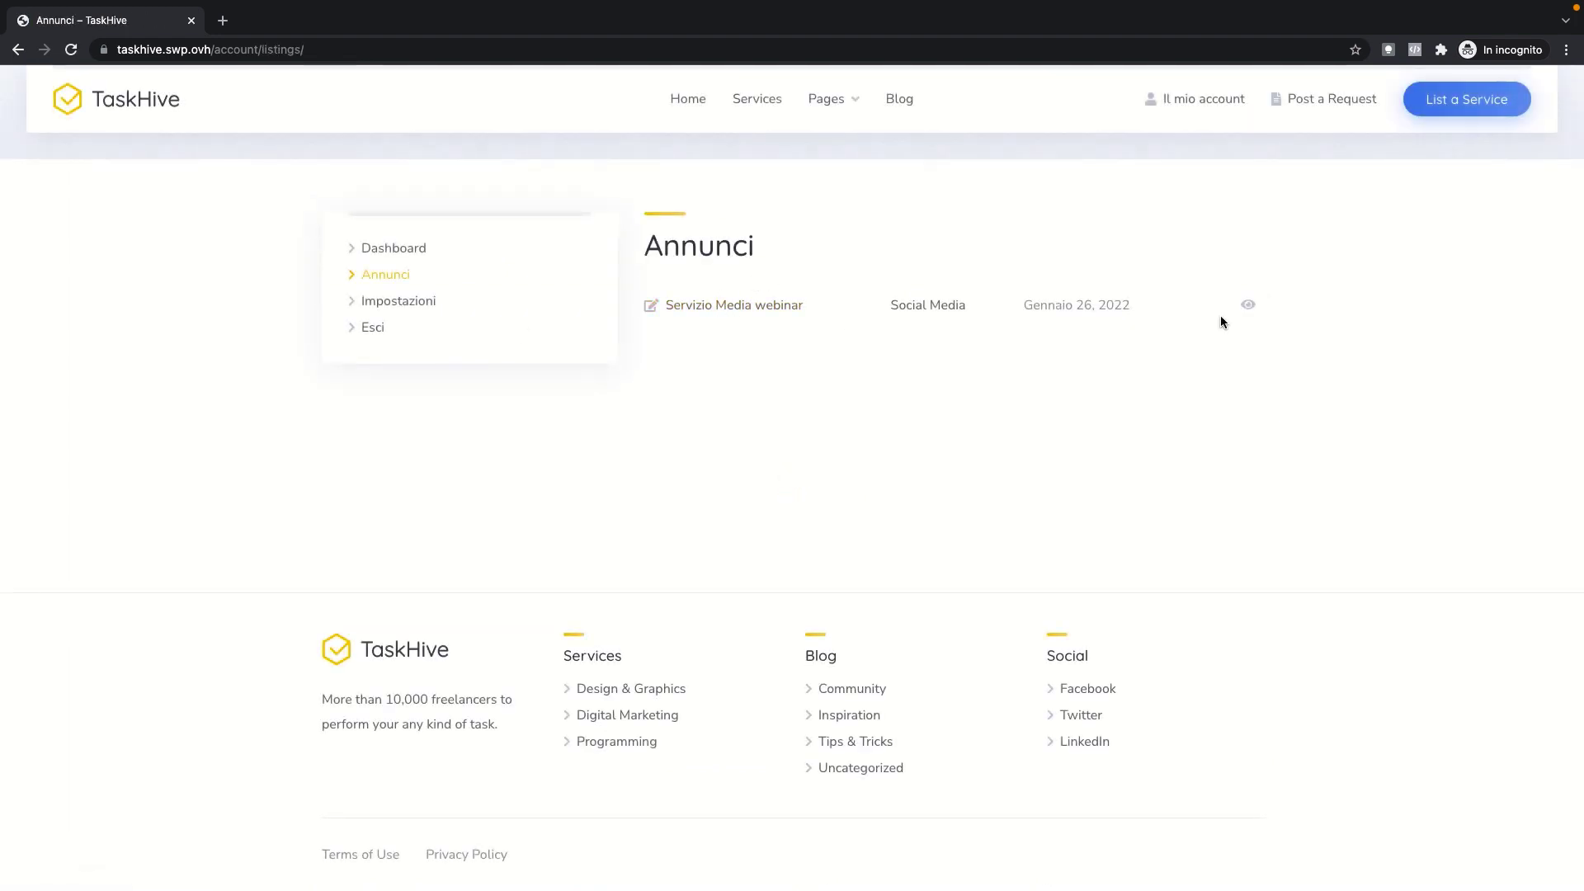
pyautogui.click(422, 307)
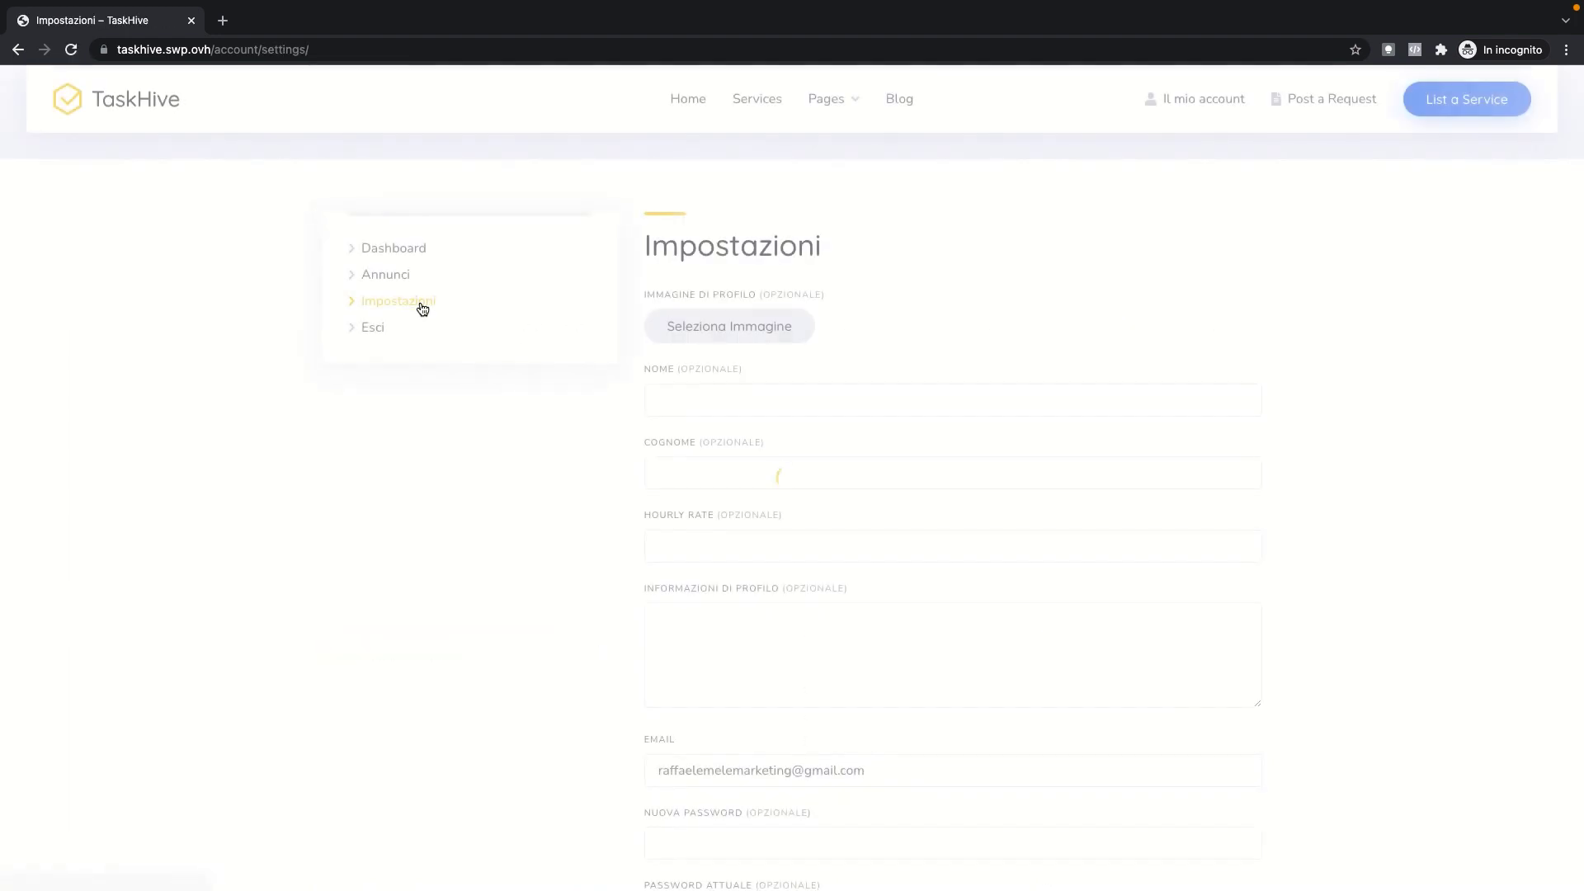
# Step: Try and cancel a profile image, click through the name, surname and info fields, then start a new request
pyautogui.click(721, 338)
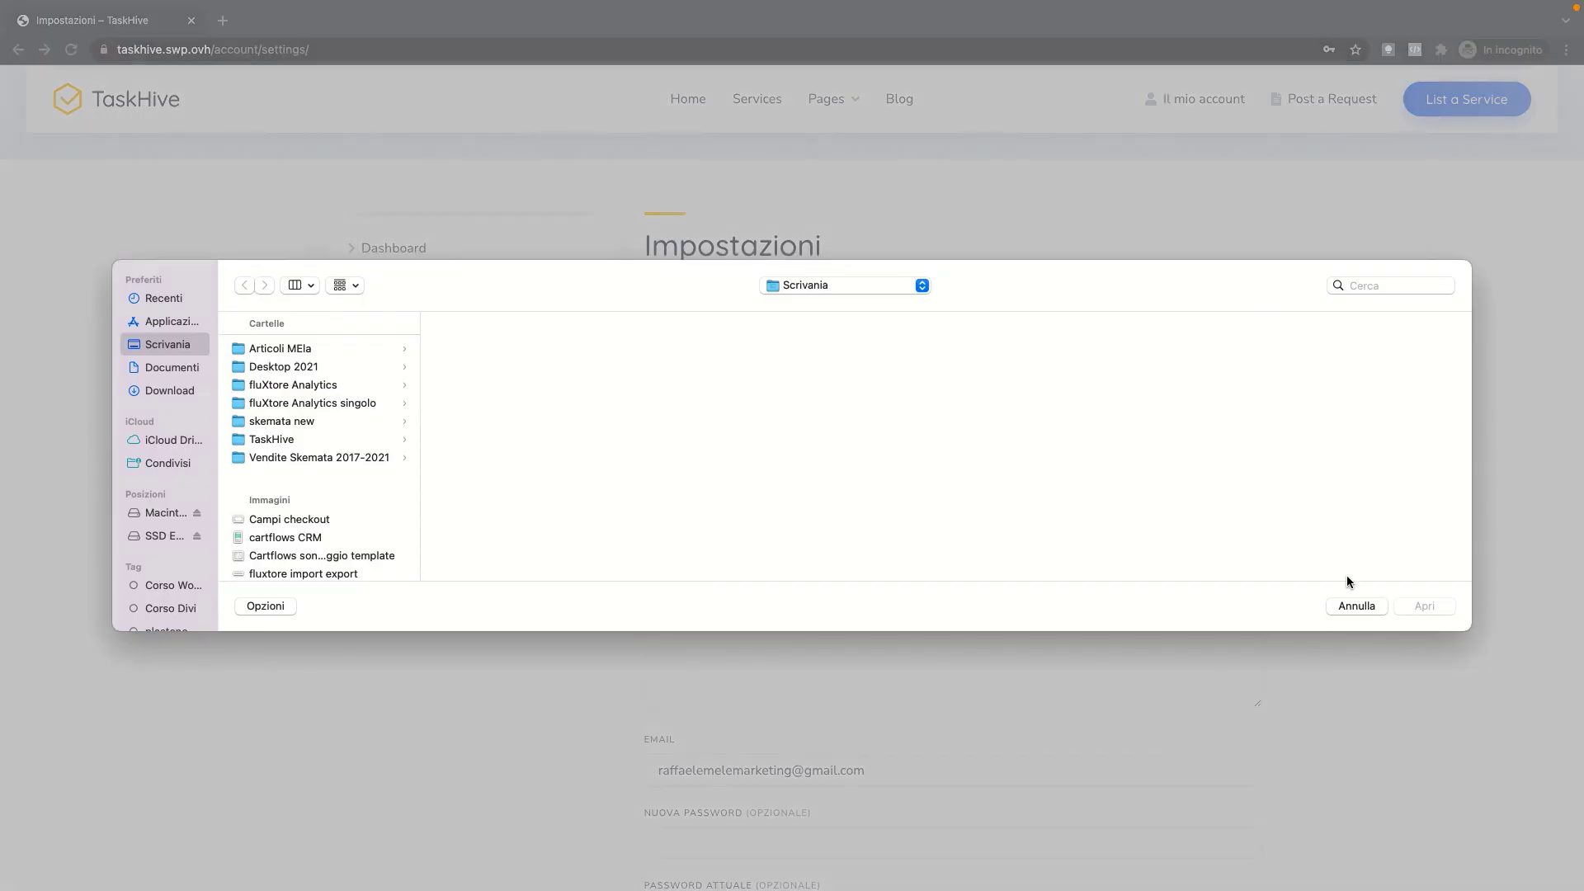
pyautogui.click(1356, 605)
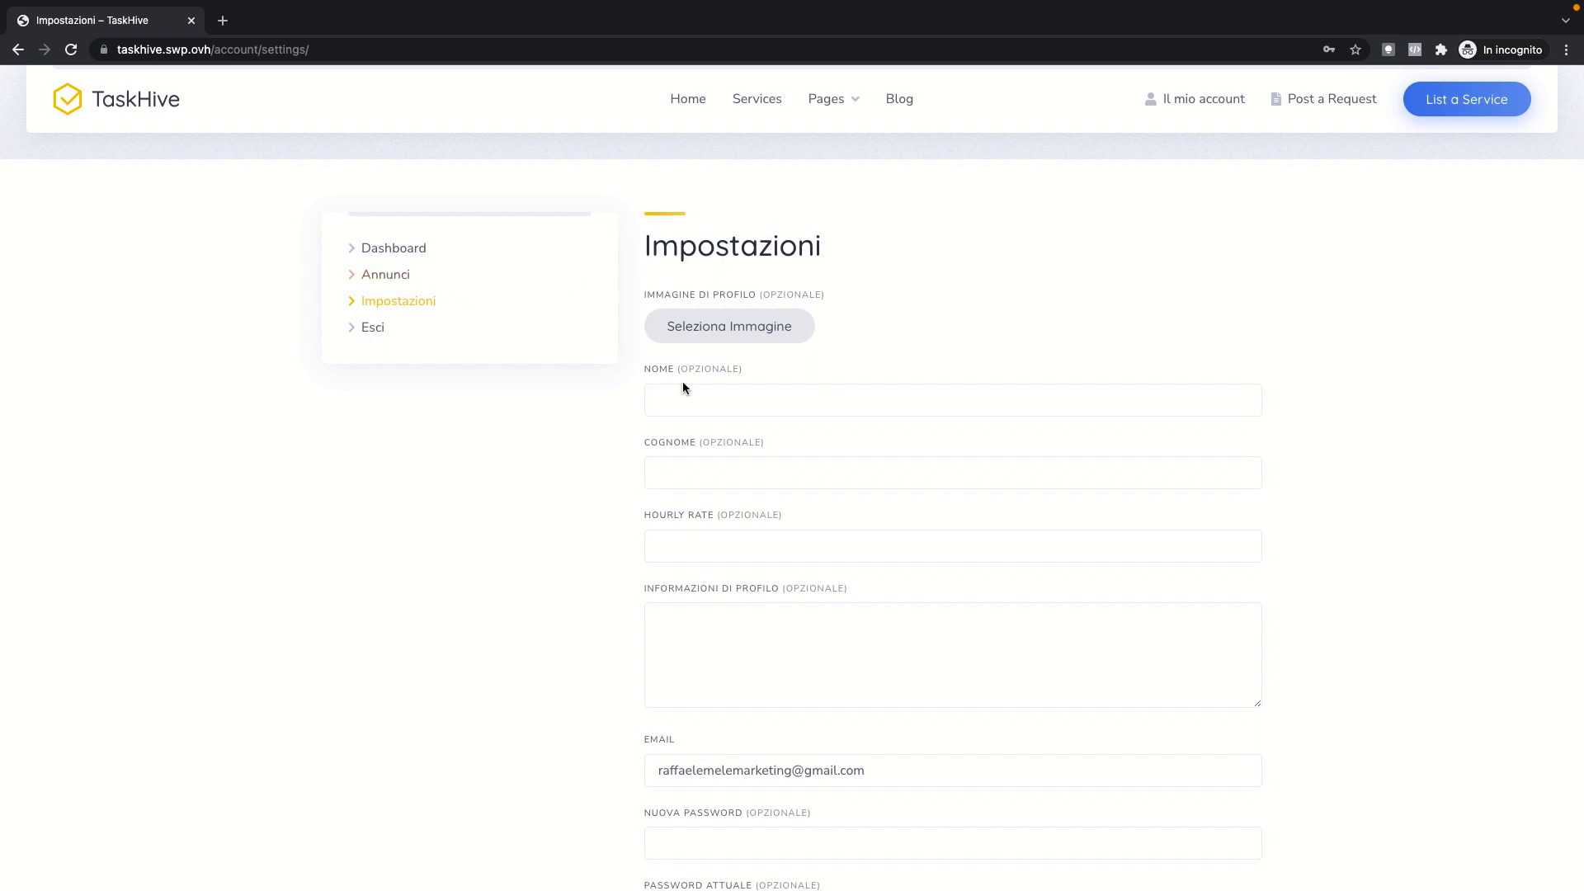
pyautogui.click(784, 414)
pyautogui.scroll(-2, 799, 429)
pyautogui.click(786, 360)
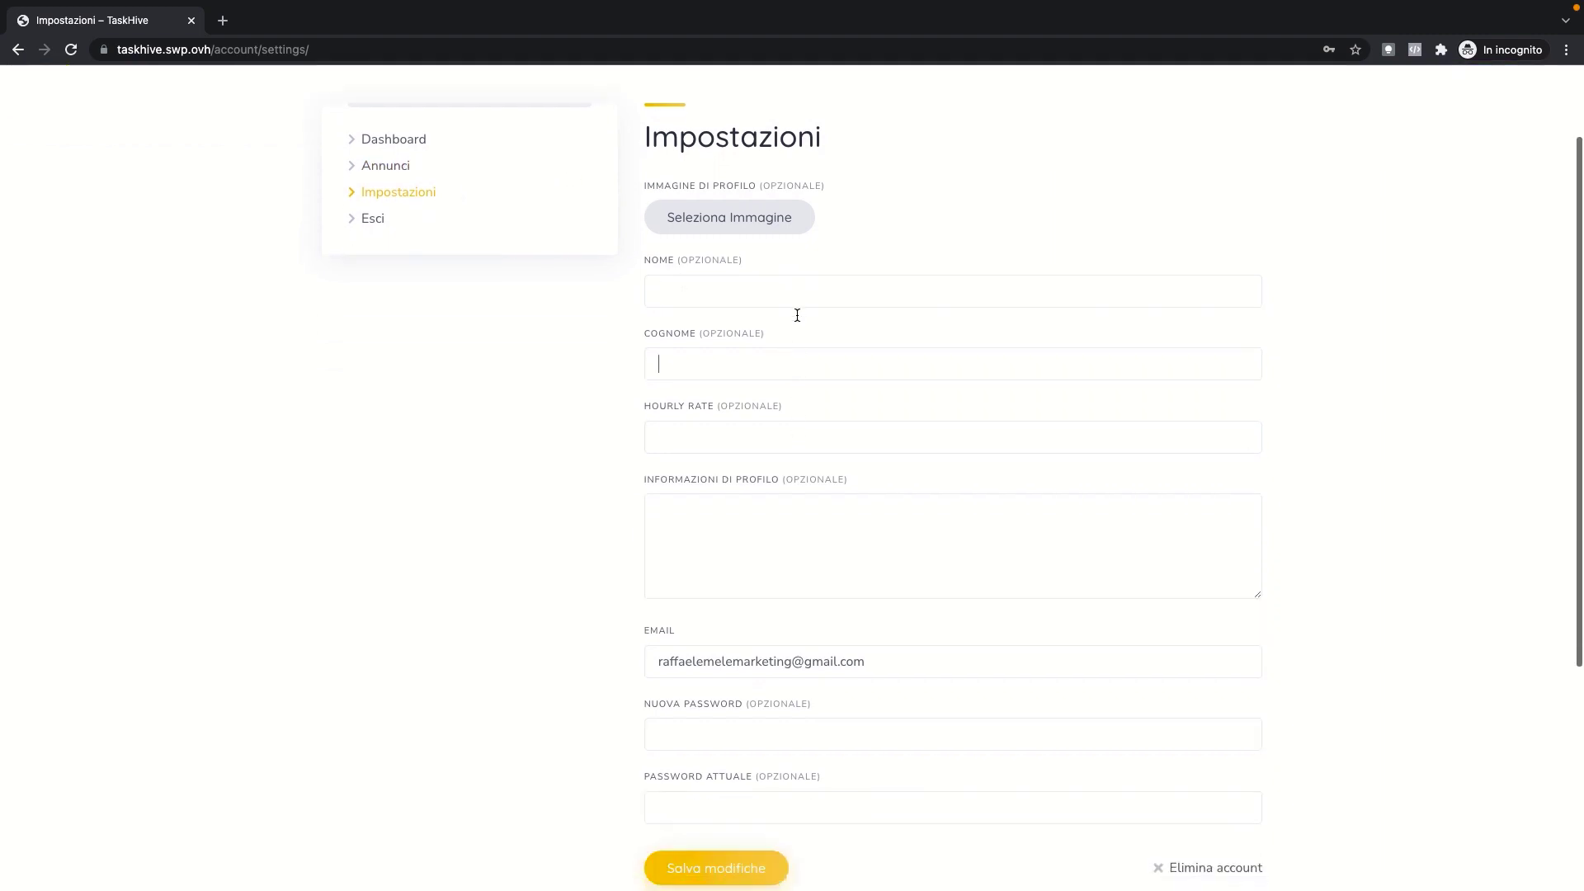
pyautogui.click(793, 505)
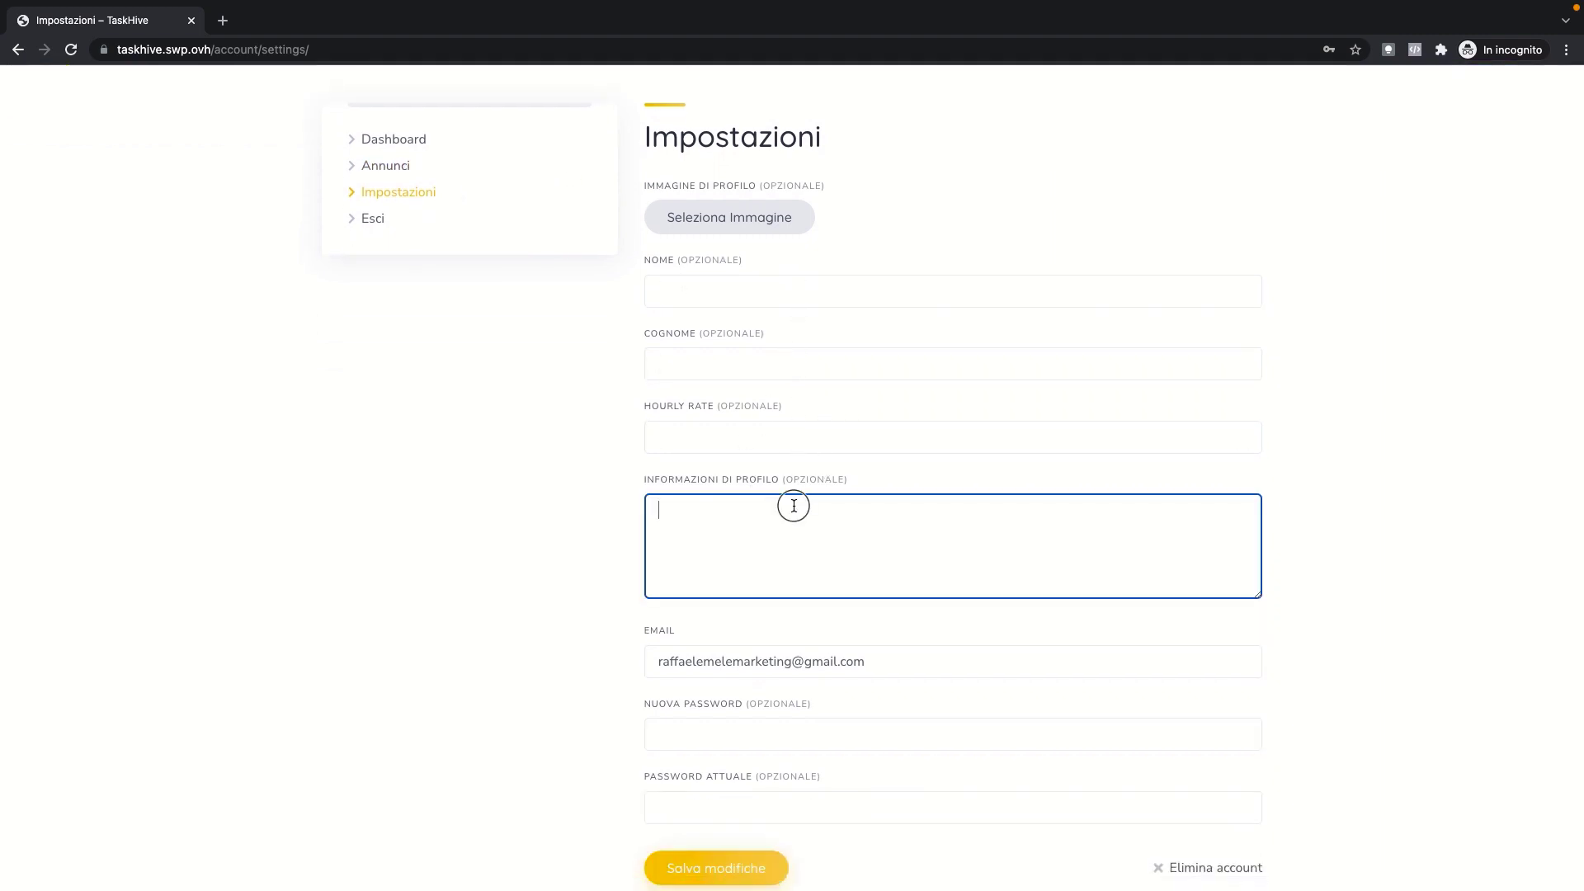
pyautogui.scroll(-5, 813, 440)
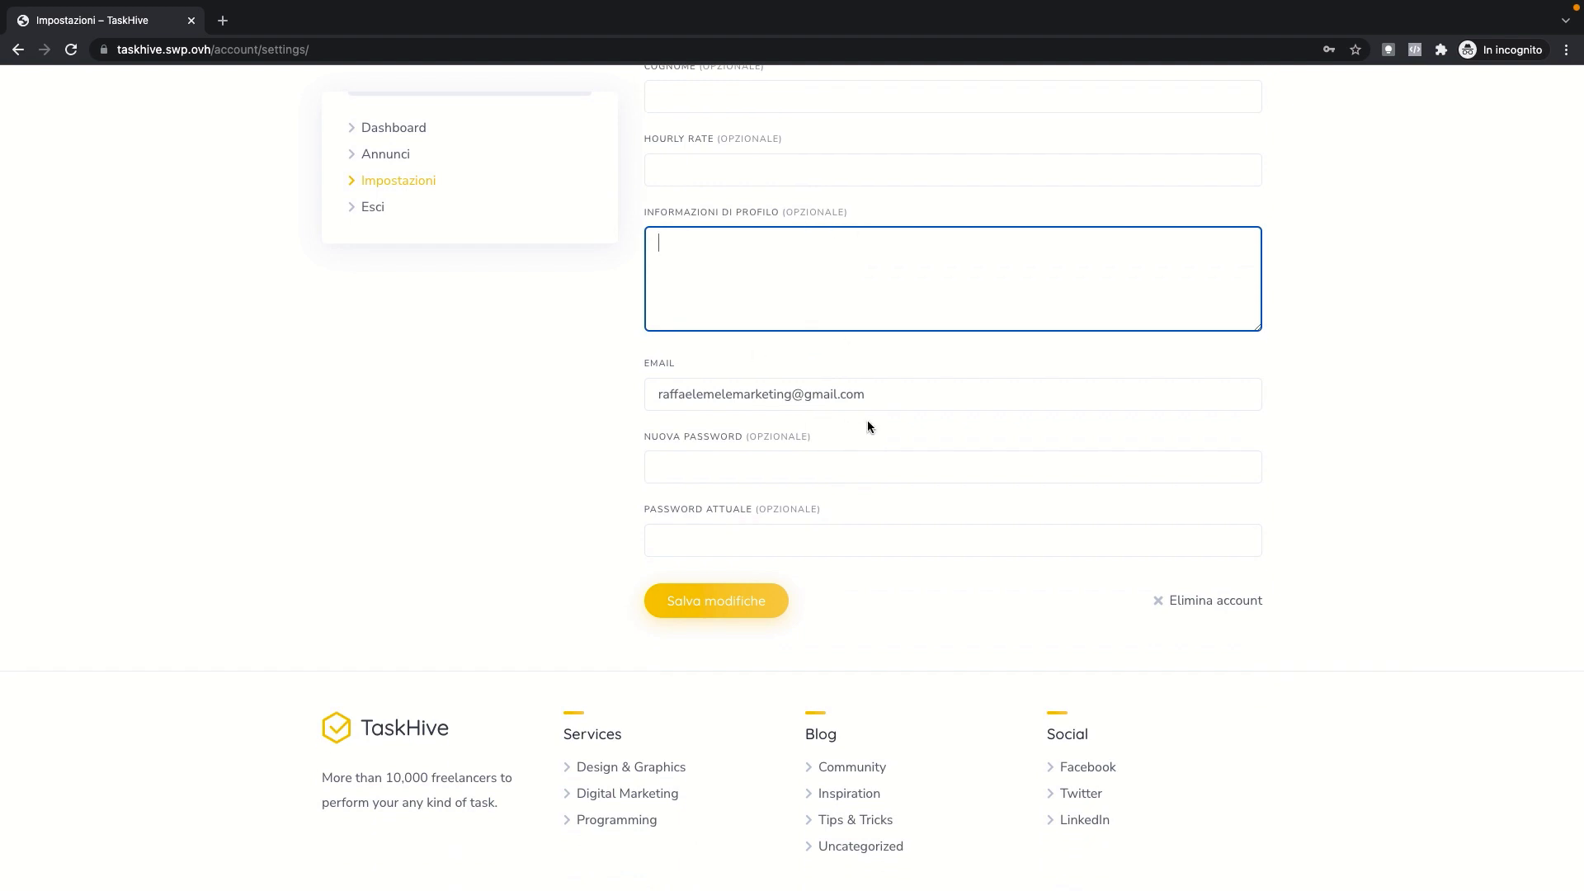
pyautogui.scroll(6, 825, 437)
pyautogui.scroll(1, 784, 456)
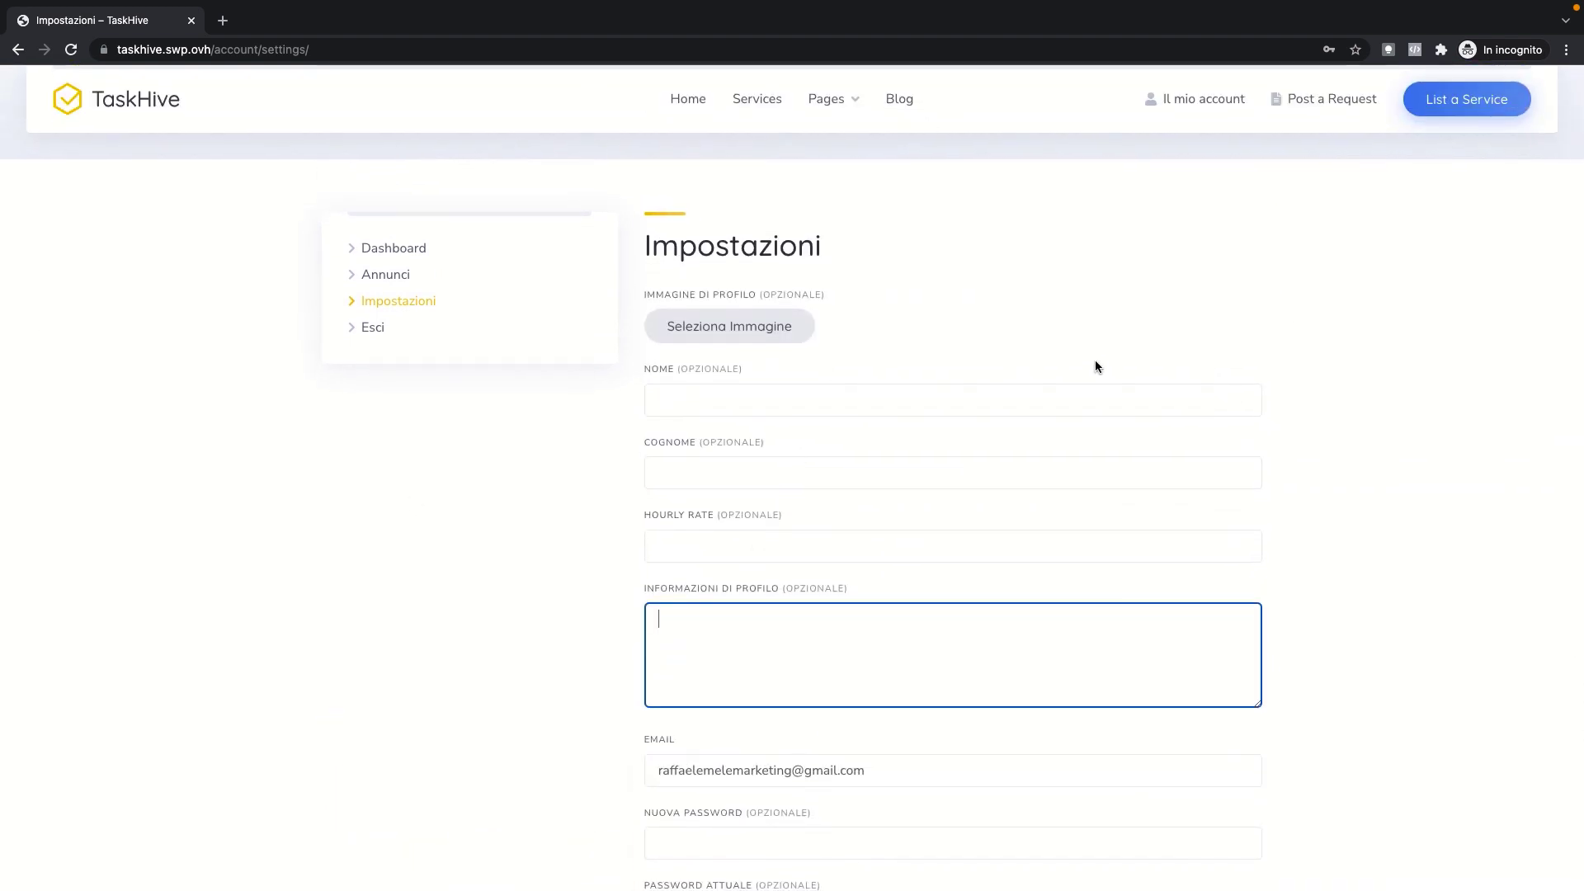
pyautogui.click(1321, 97)
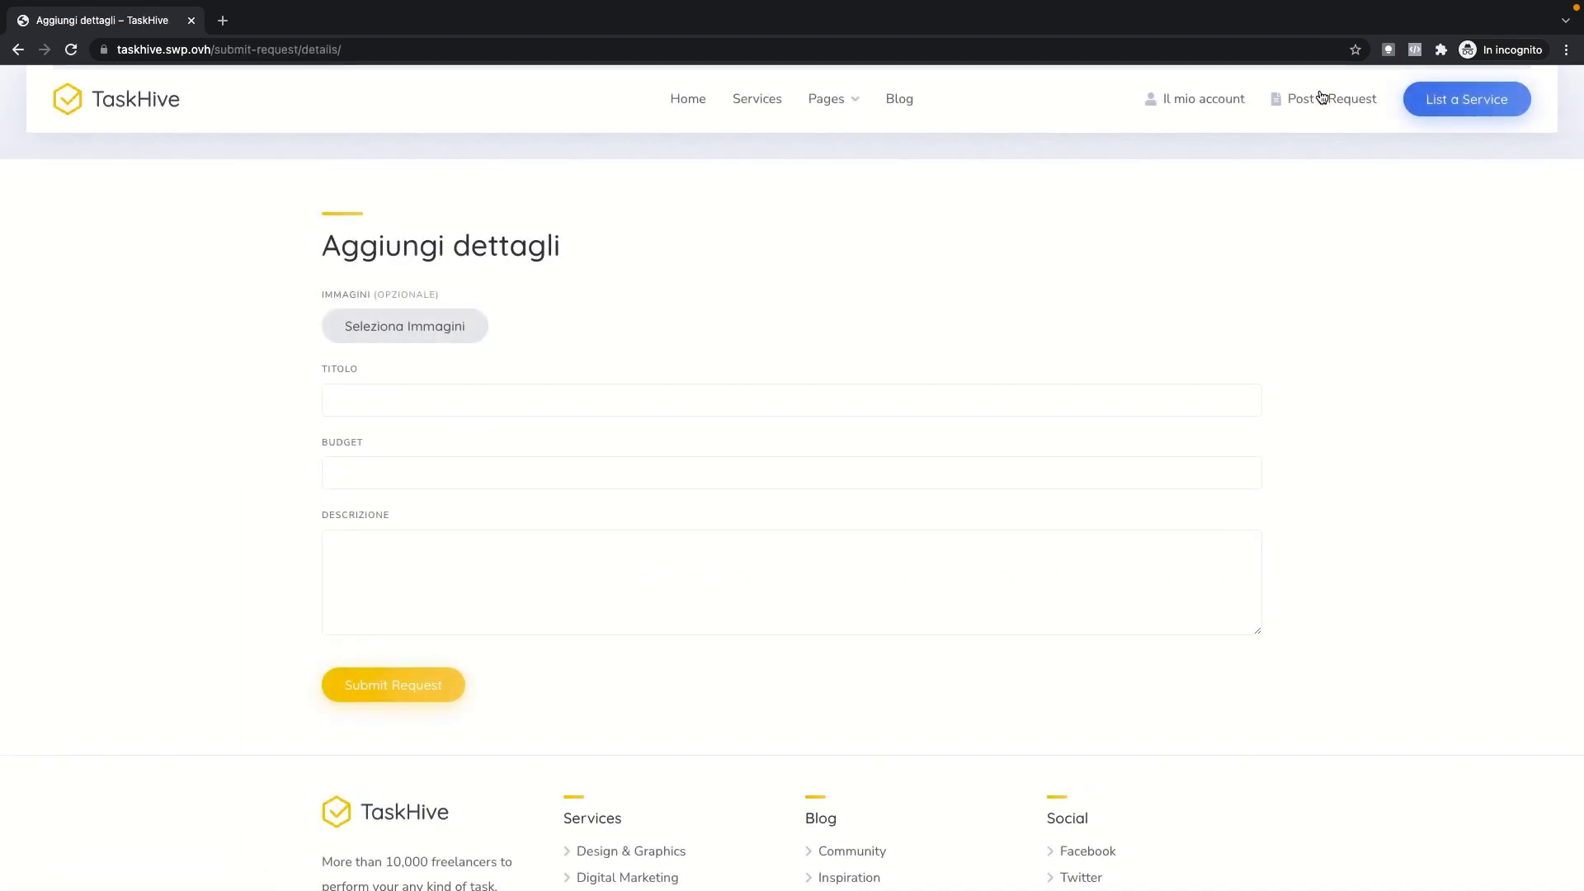
# Step: Submit the request 'Servizio di ADS Google' with a 1000 budget and a short description
pyautogui.click(500, 398)
pyautogui.write('Servizio di ADS Google')
pyautogui.click(551, 482)
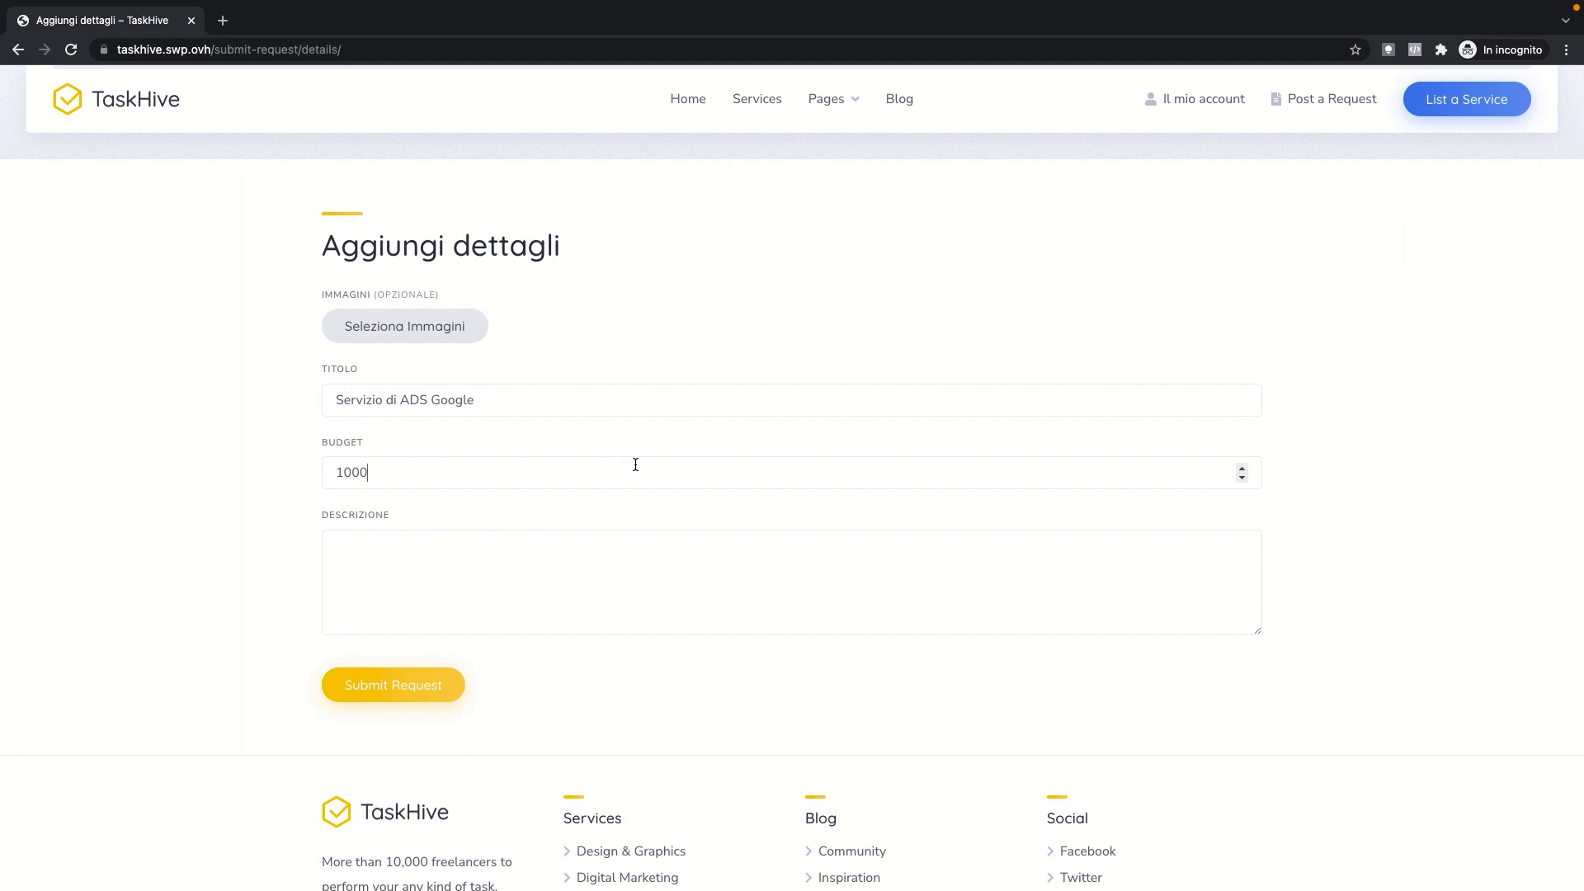
pyautogui.click(552, 562)
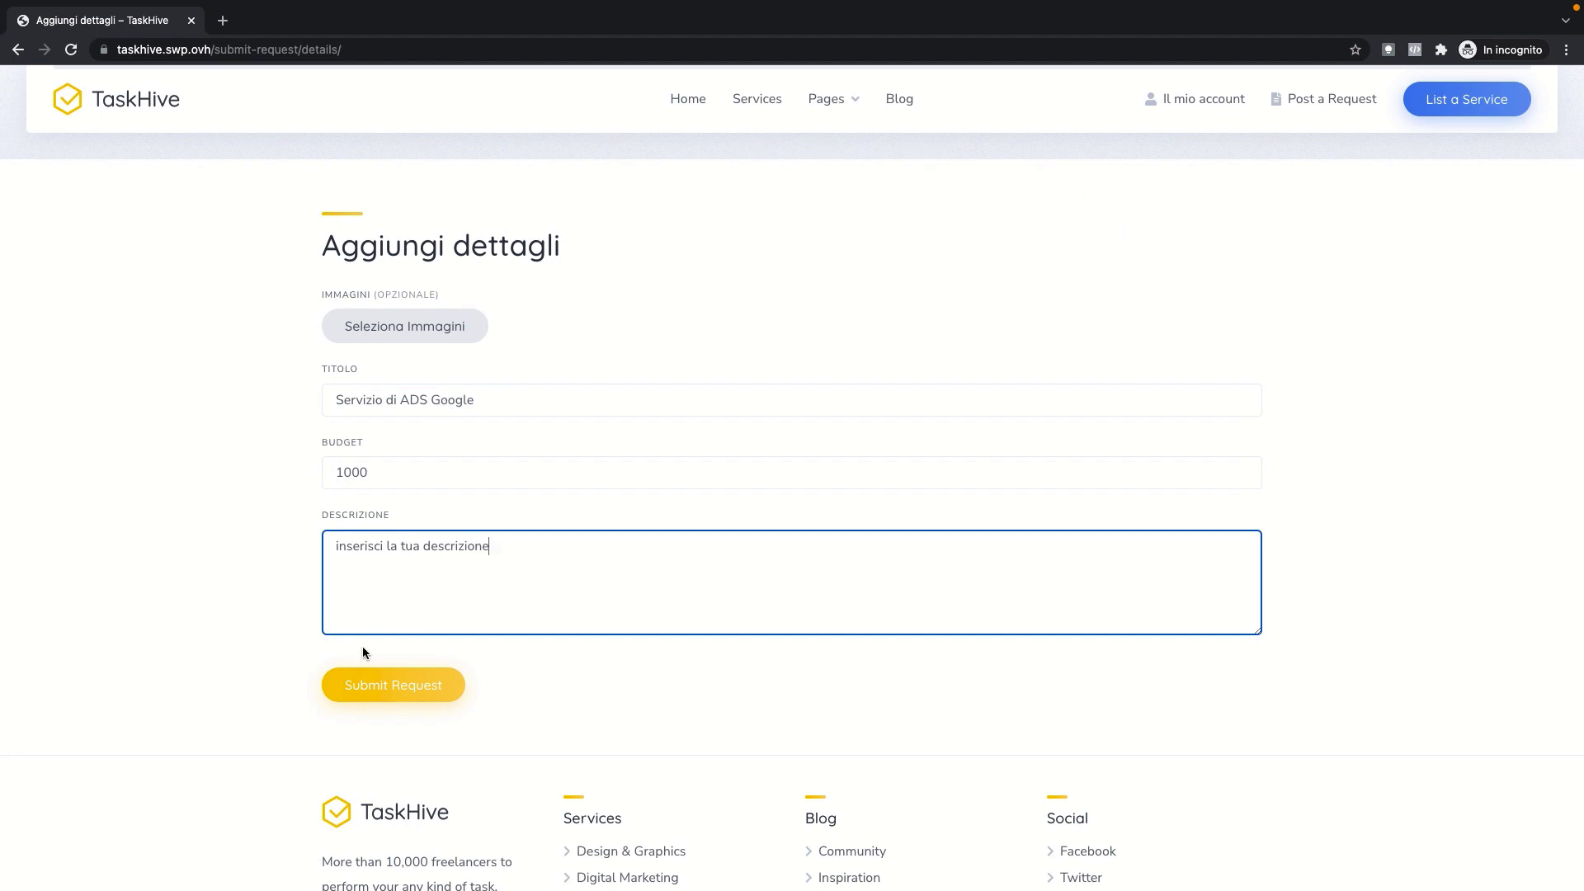
pyautogui.click(426, 689)
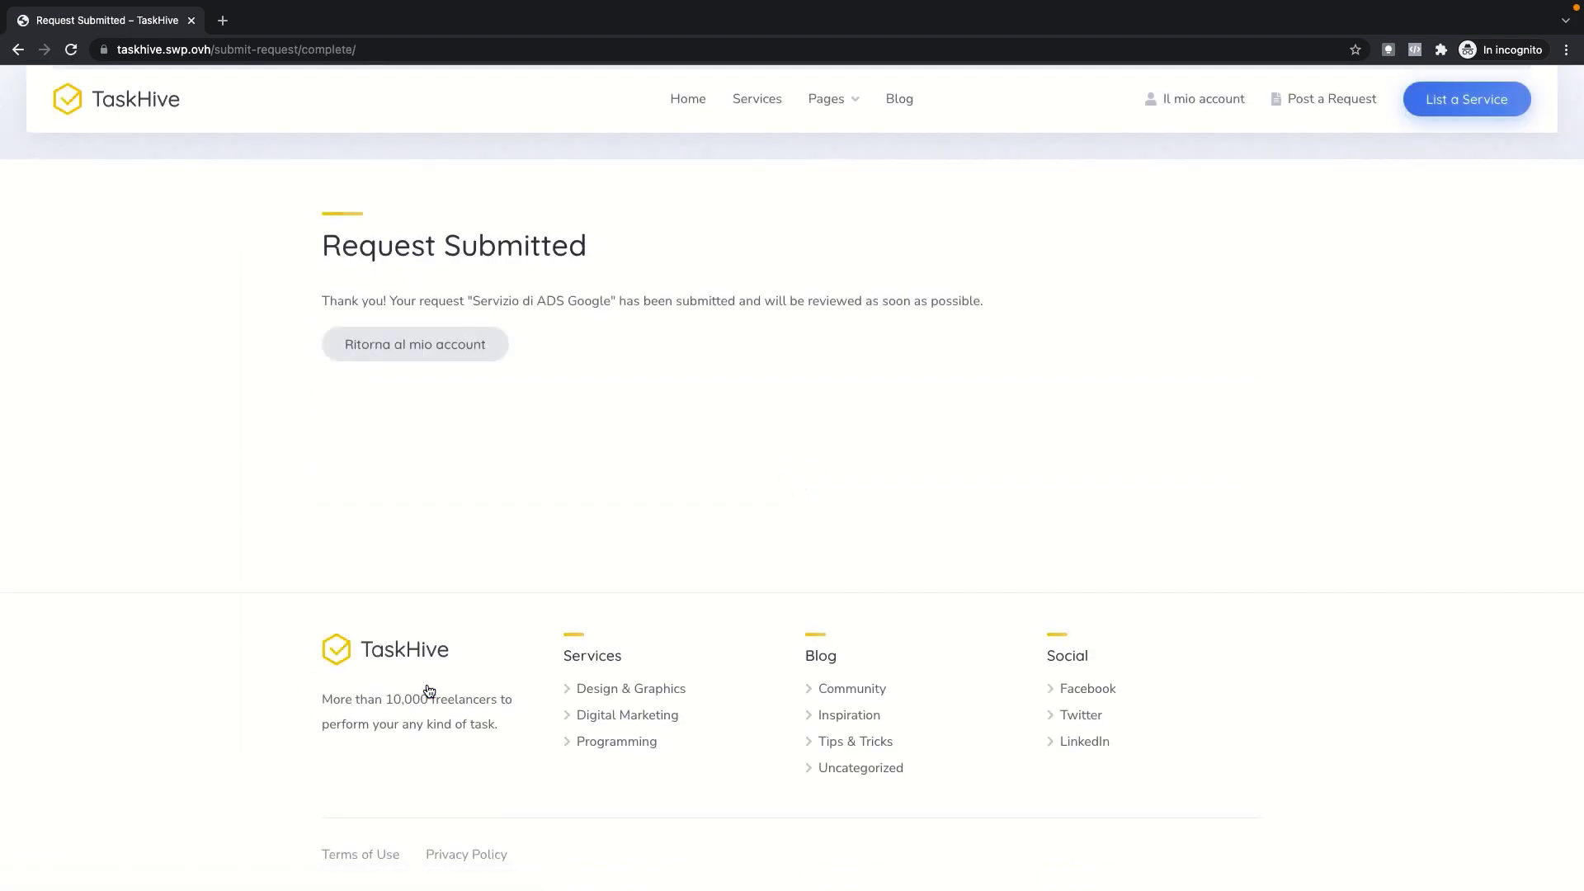
# Step: Highlight the confirmation, check the account's Annunci, return to the vendor Dashboard, and show Chrome's window list
pyautogui.moveTo(329, 300); pyautogui.dragTo(1044, 307)
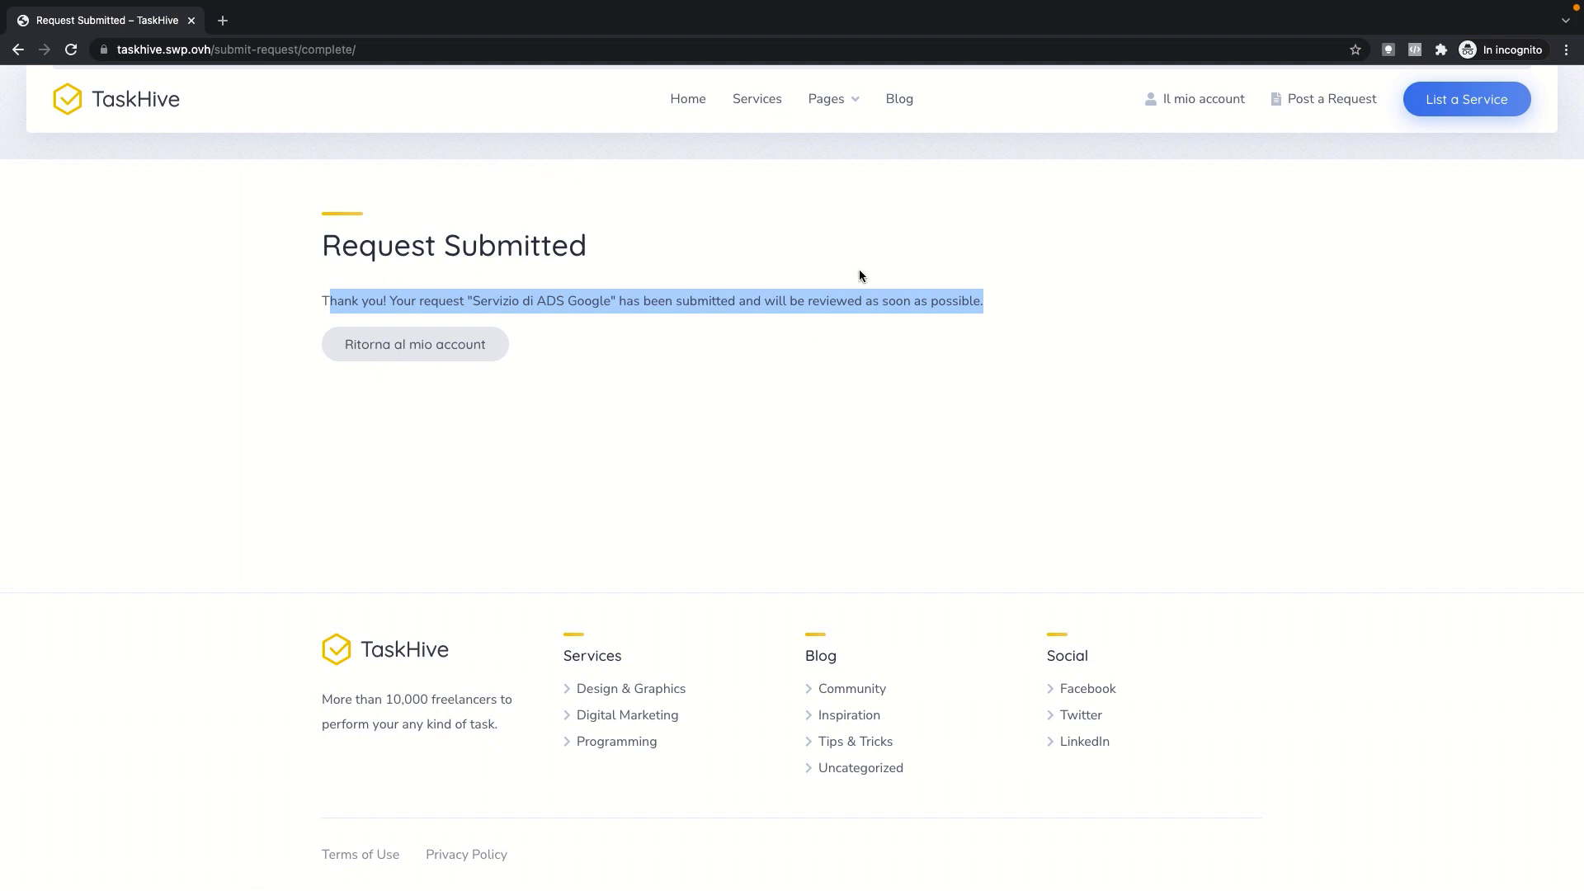
pyautogui.click(1213, 101)
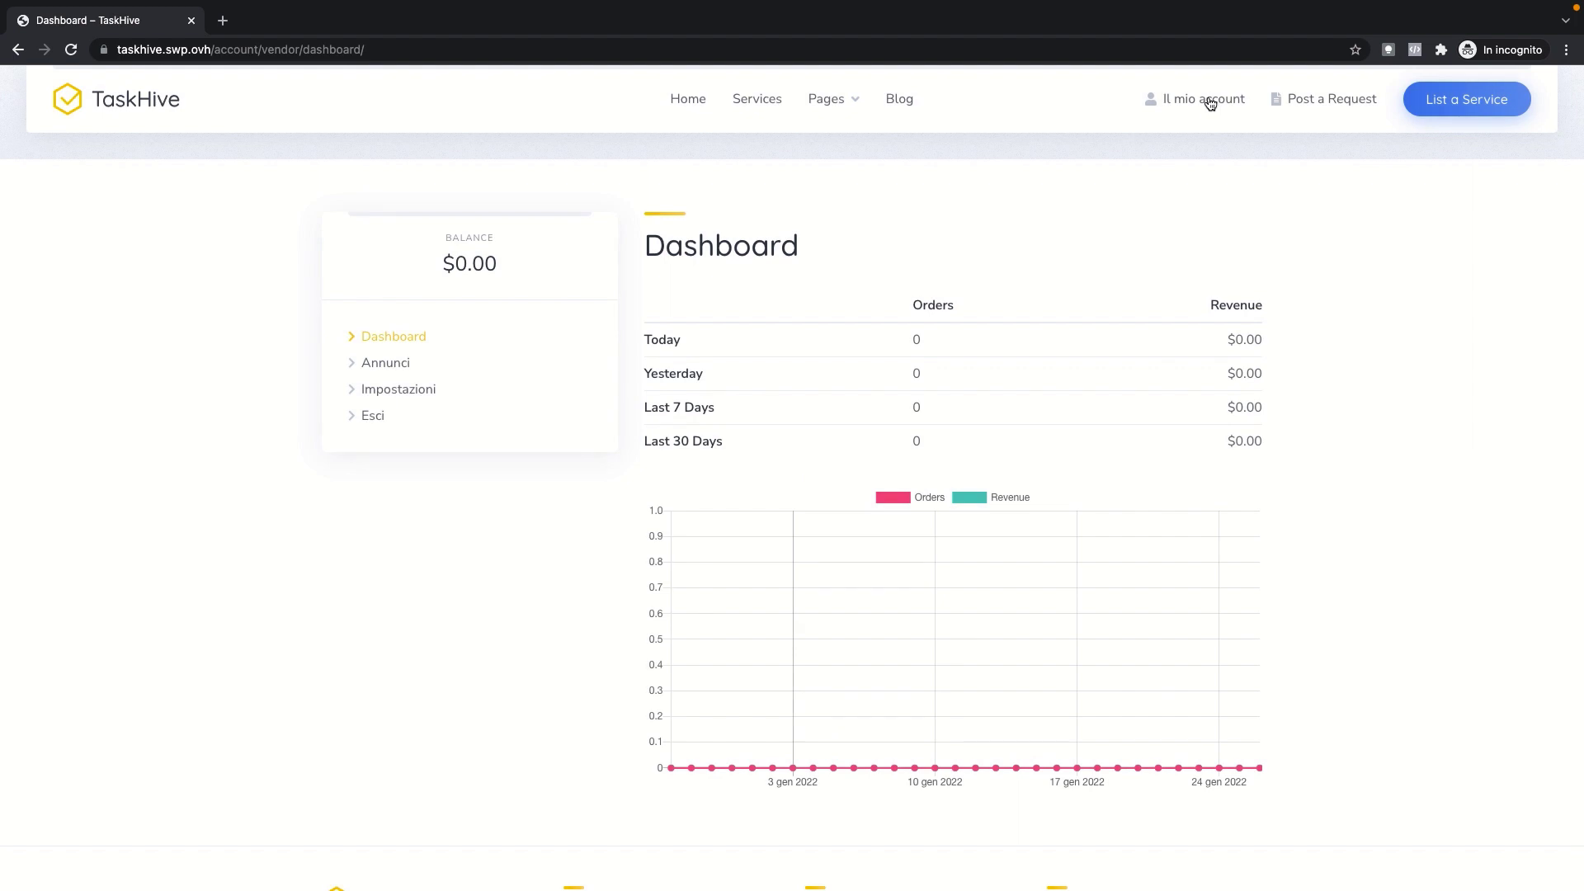
pyautogui.click(389, 363)
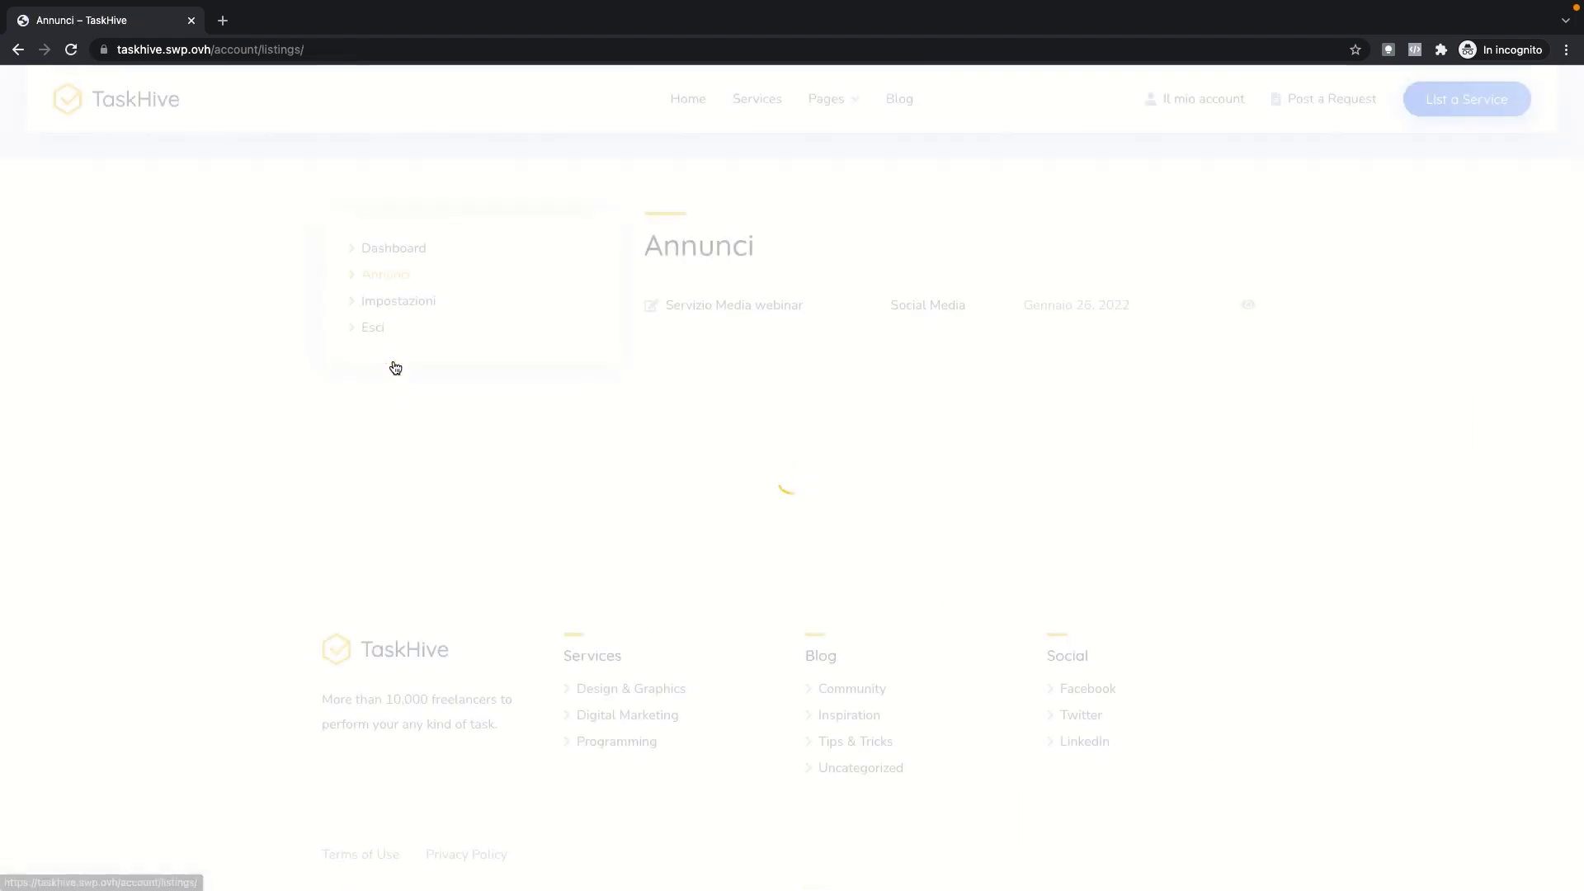
pyautogui.click(422, 247)
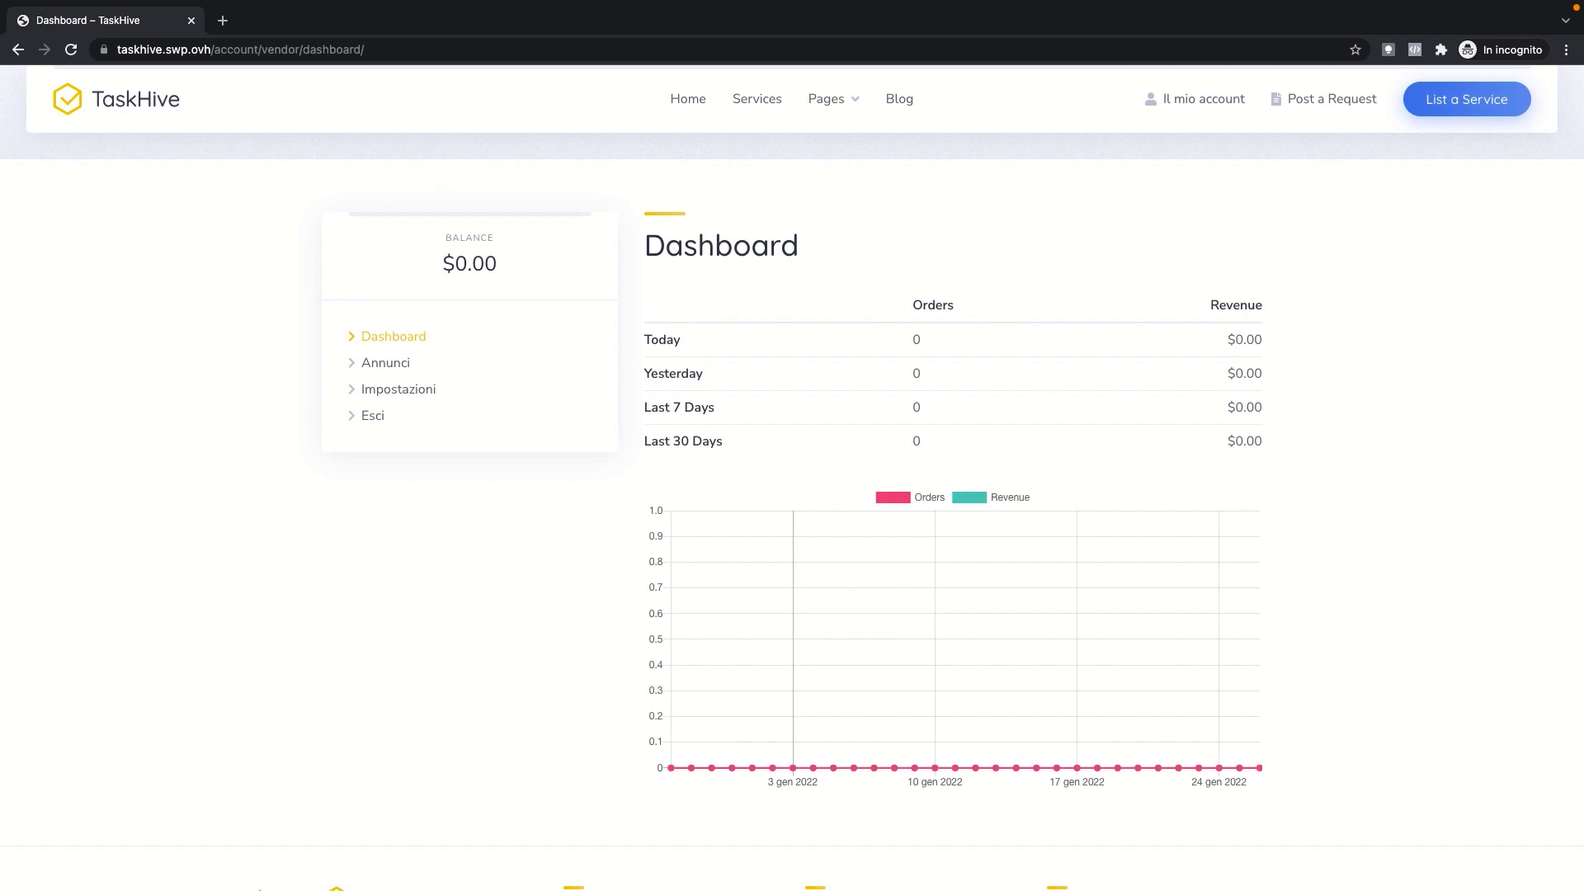
pyautogui.moveTo(243, 874)
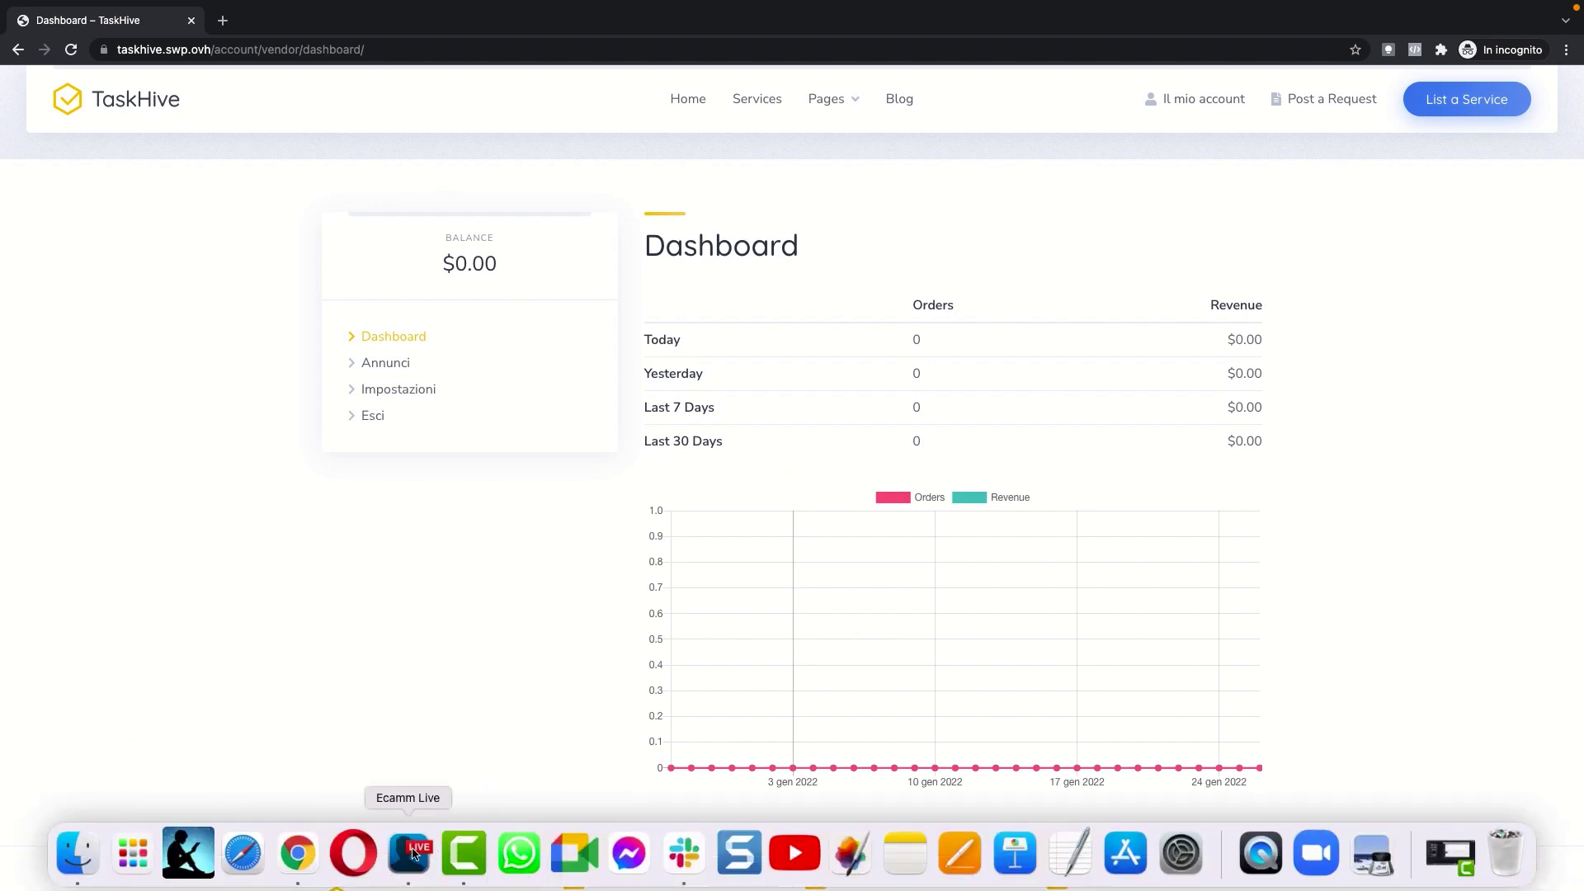
pyautogui.rightClick(310, 838)
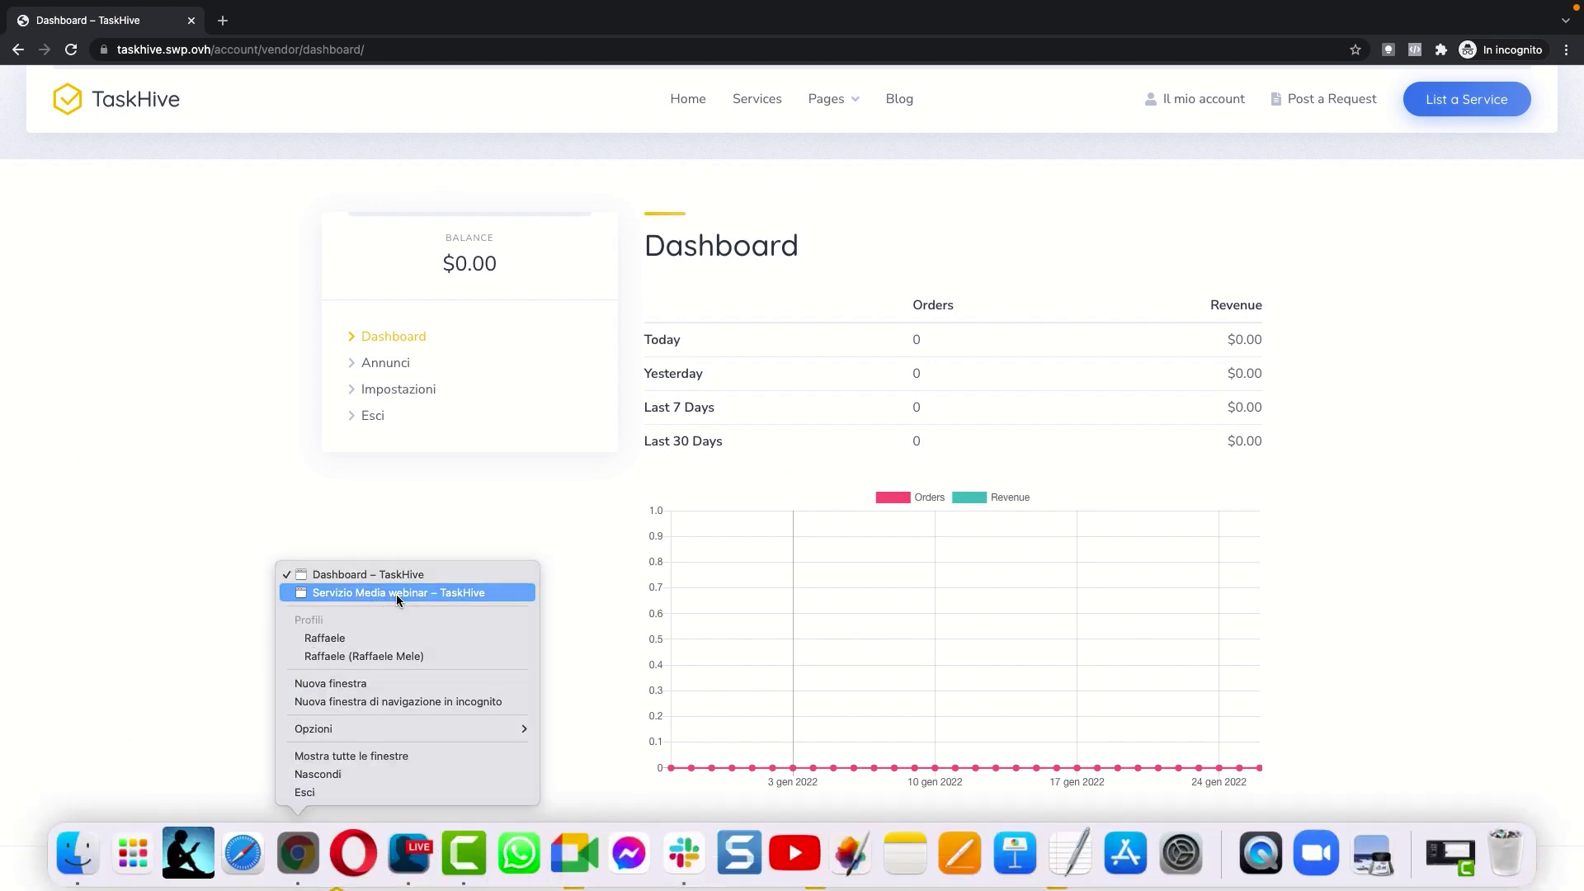
# Step: In the main Chrome window, go from Bacheca to the HivePress Requests list showing Servizio di ADS Google
pyautogui.click(396, 593)
pyautogui.scroll(5, 398, 596)
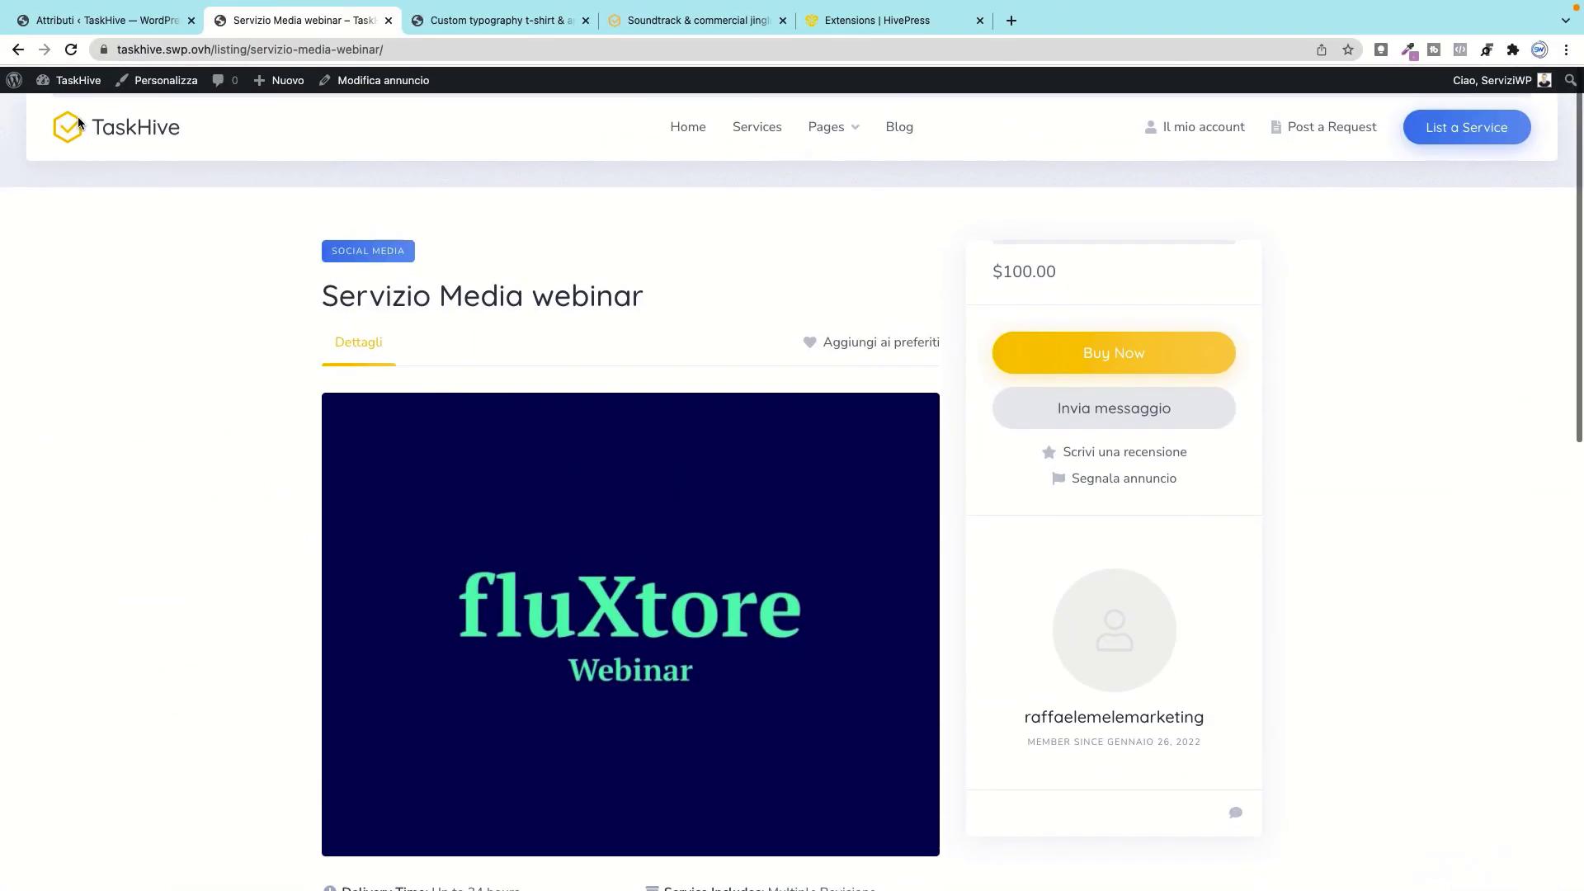
pyautogui.click(74, 105)
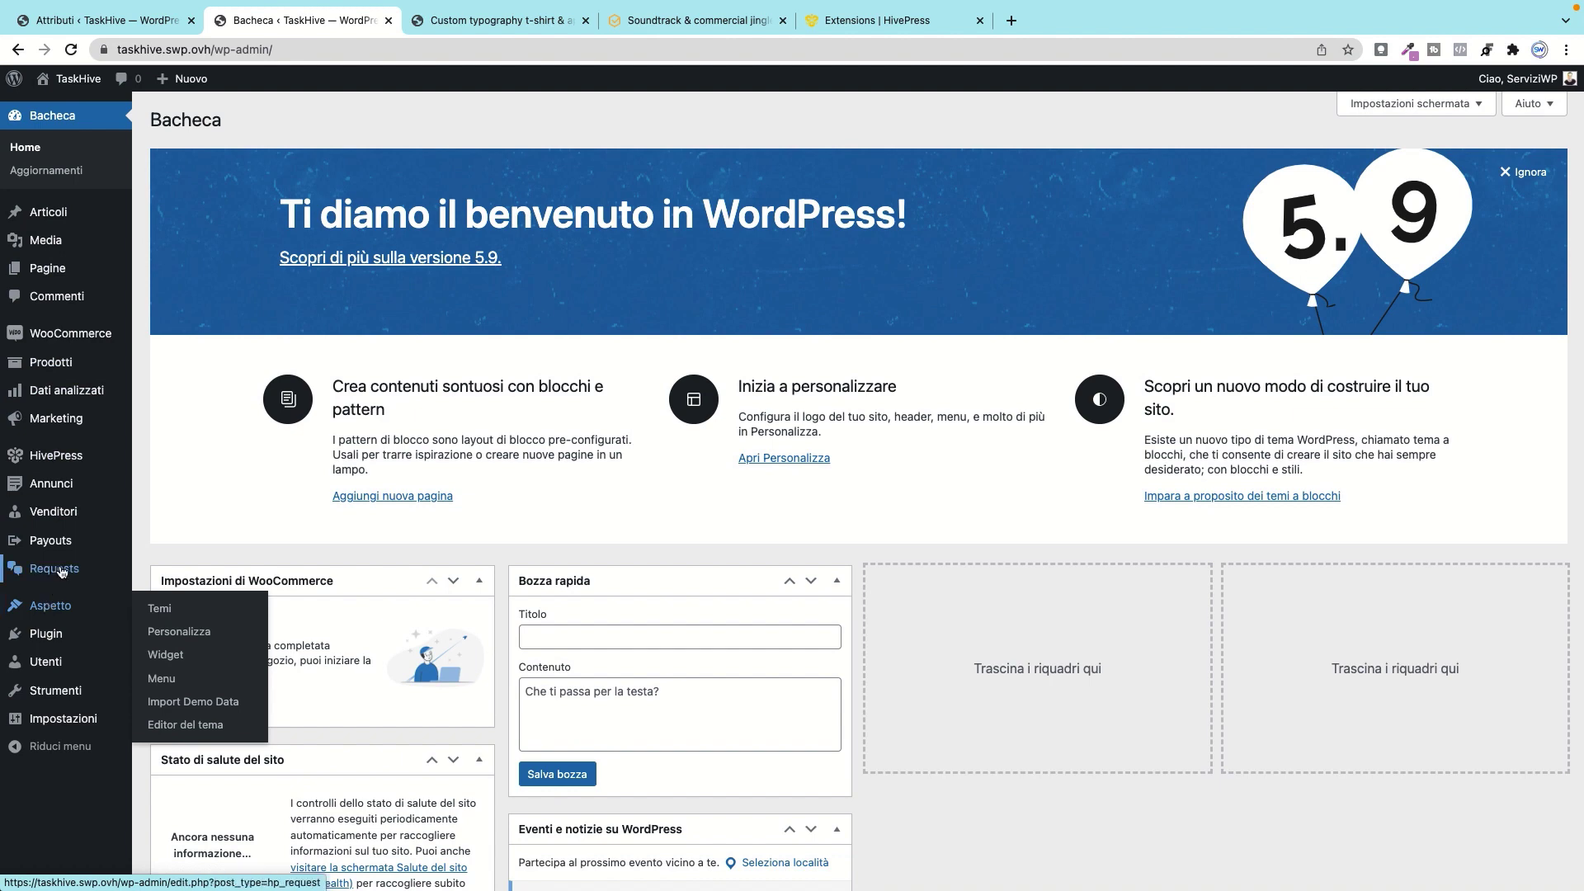
pyautogui.moveTo(51, 568)
pyautogui.click(184, 572)
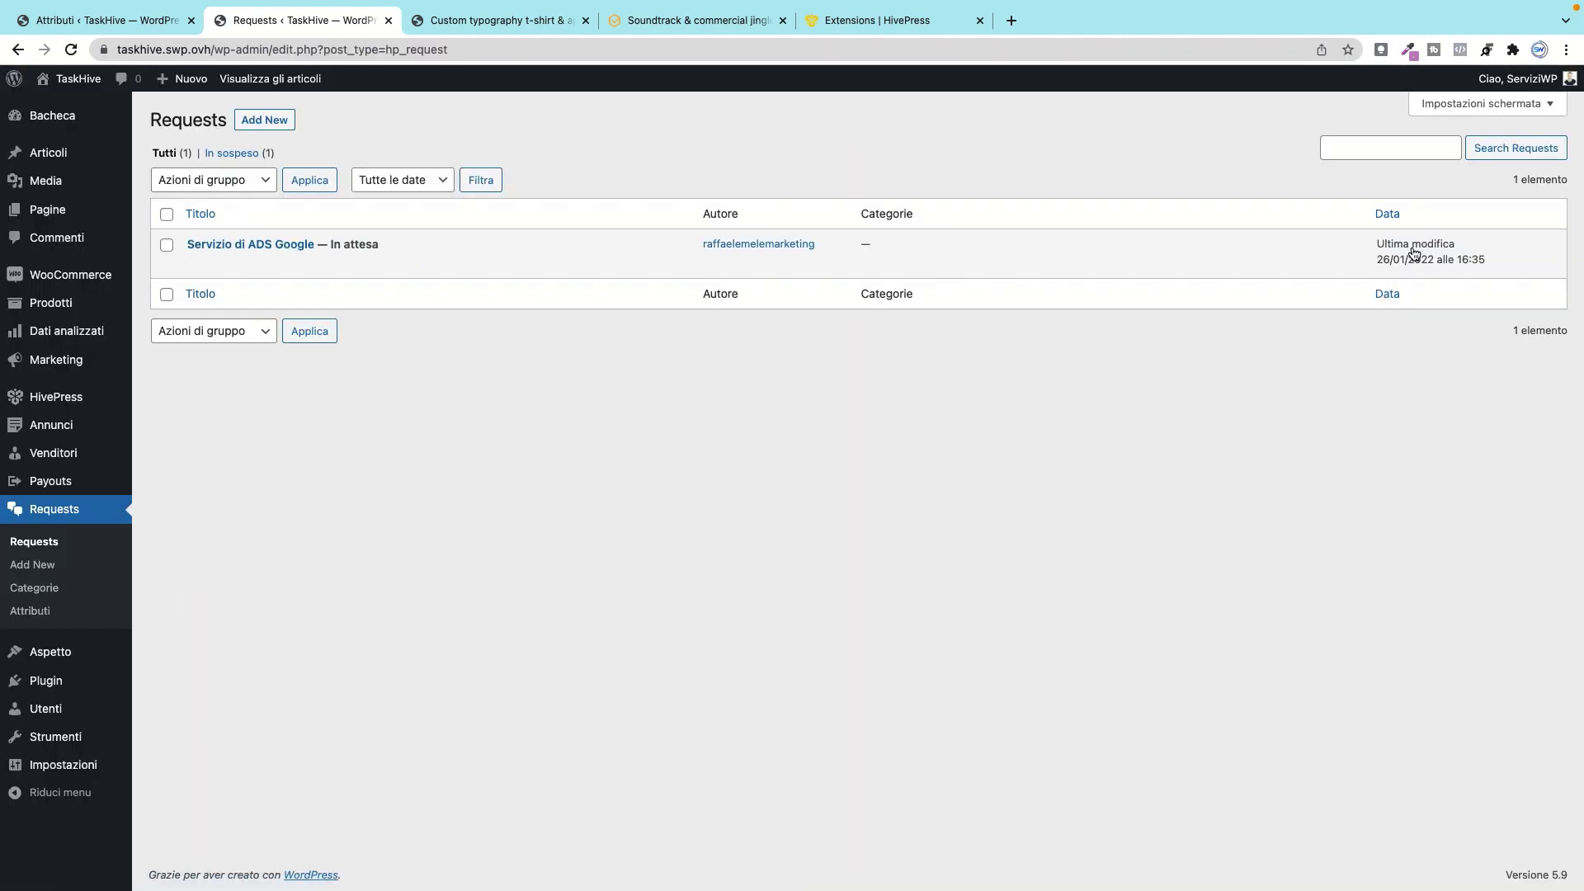
pyautogui.moveTo(195, 277)
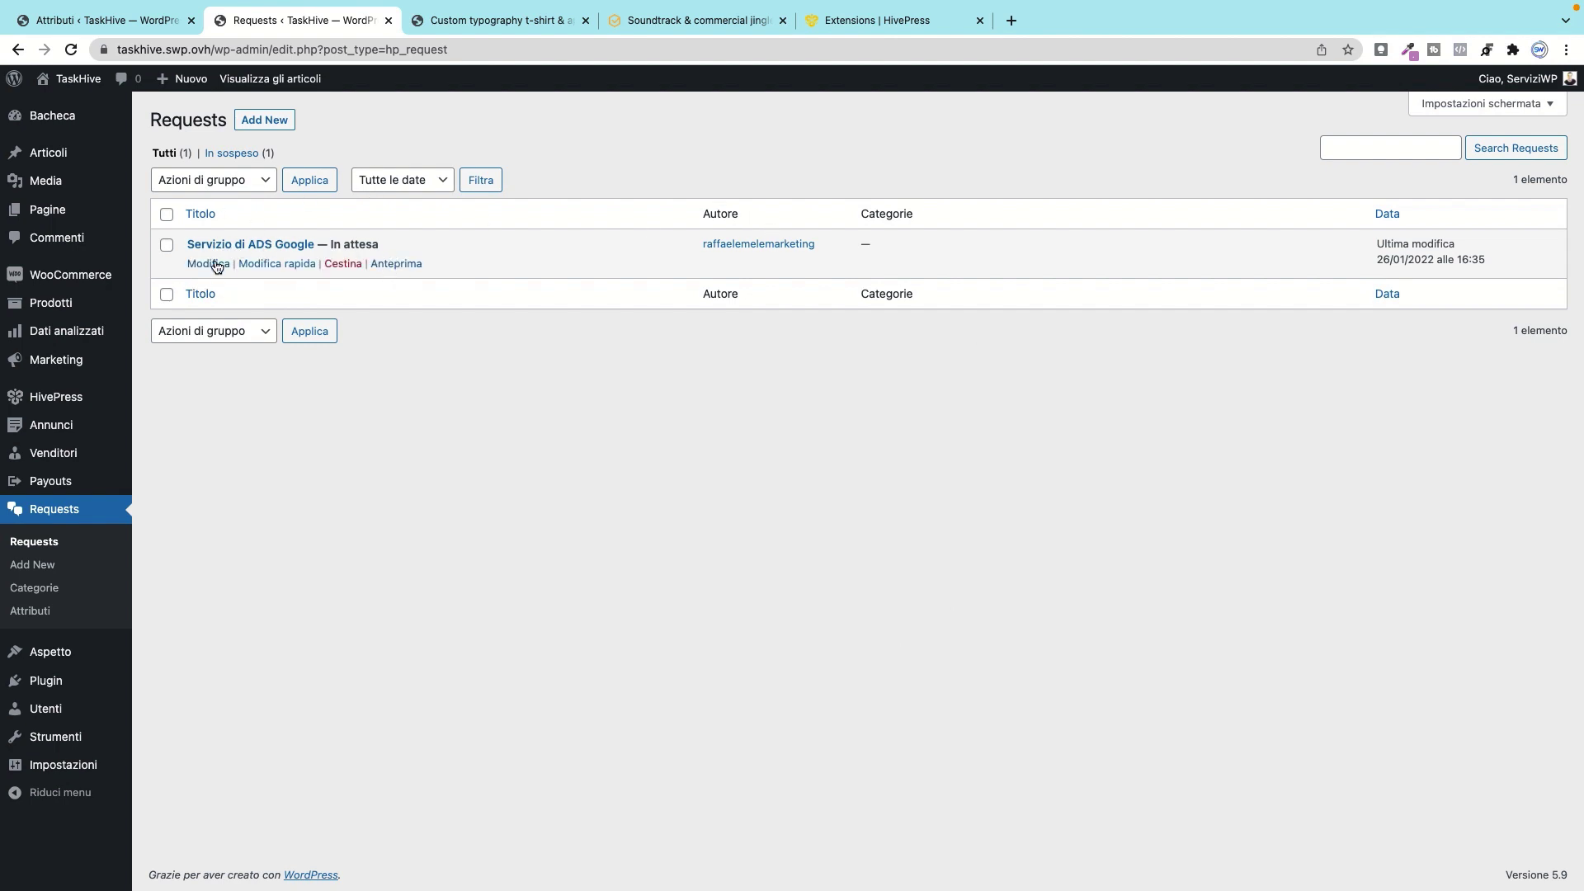
# Step: Open the Servizio di ADS Google request and publish it
pyautogui.click(216, 264)
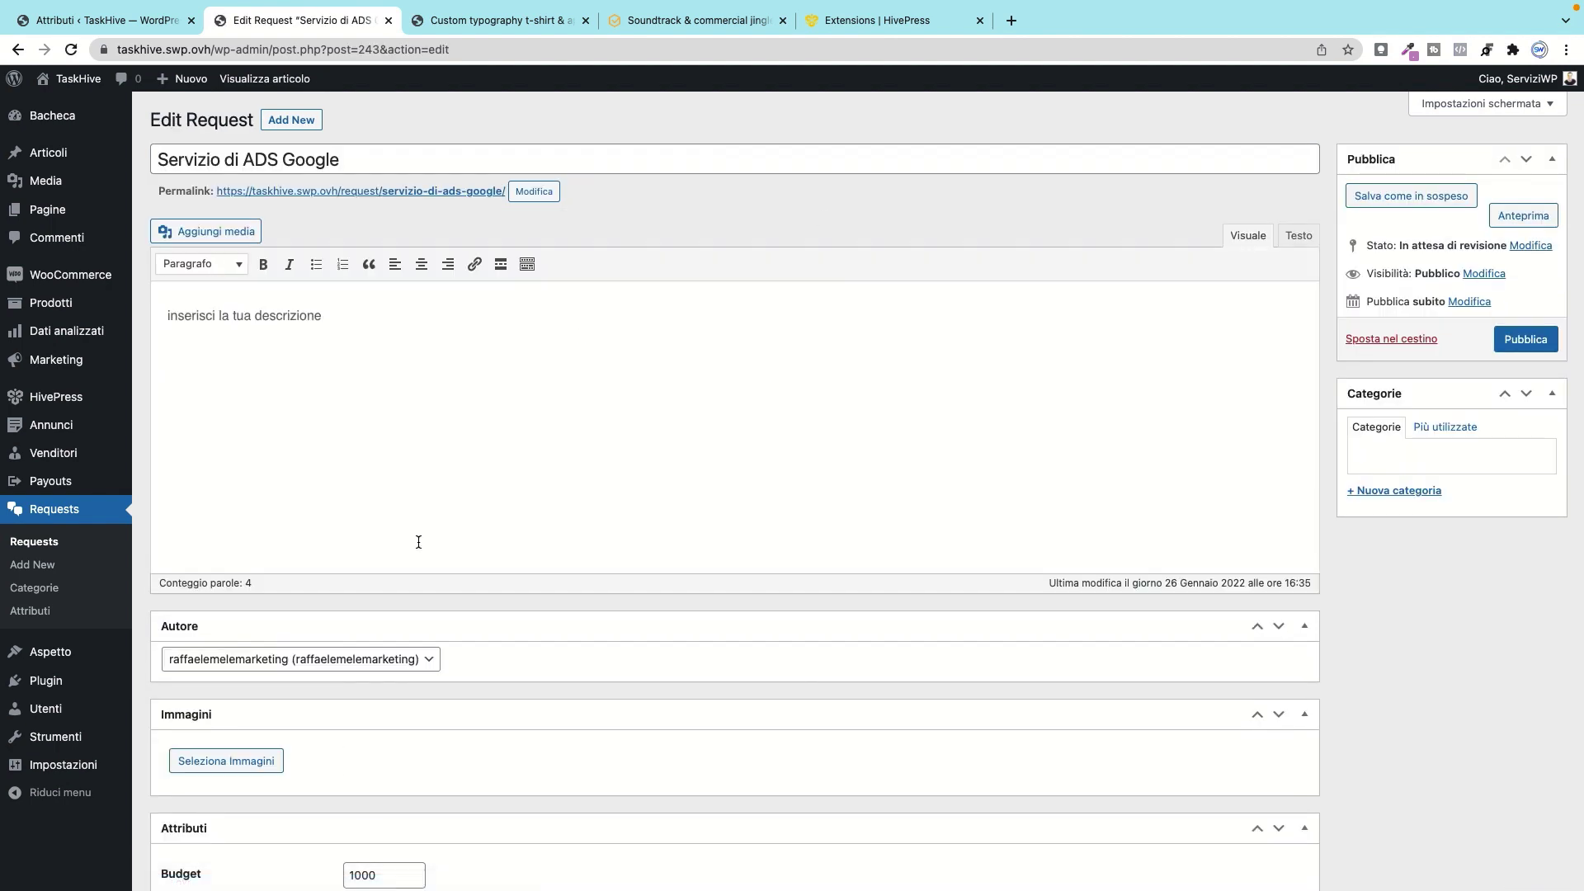
pyautogui.scroll(-2, 417, 542)
pyautogui.scroll(1, 335, 560)
pyautogui.scroll(2, 1568, 231)
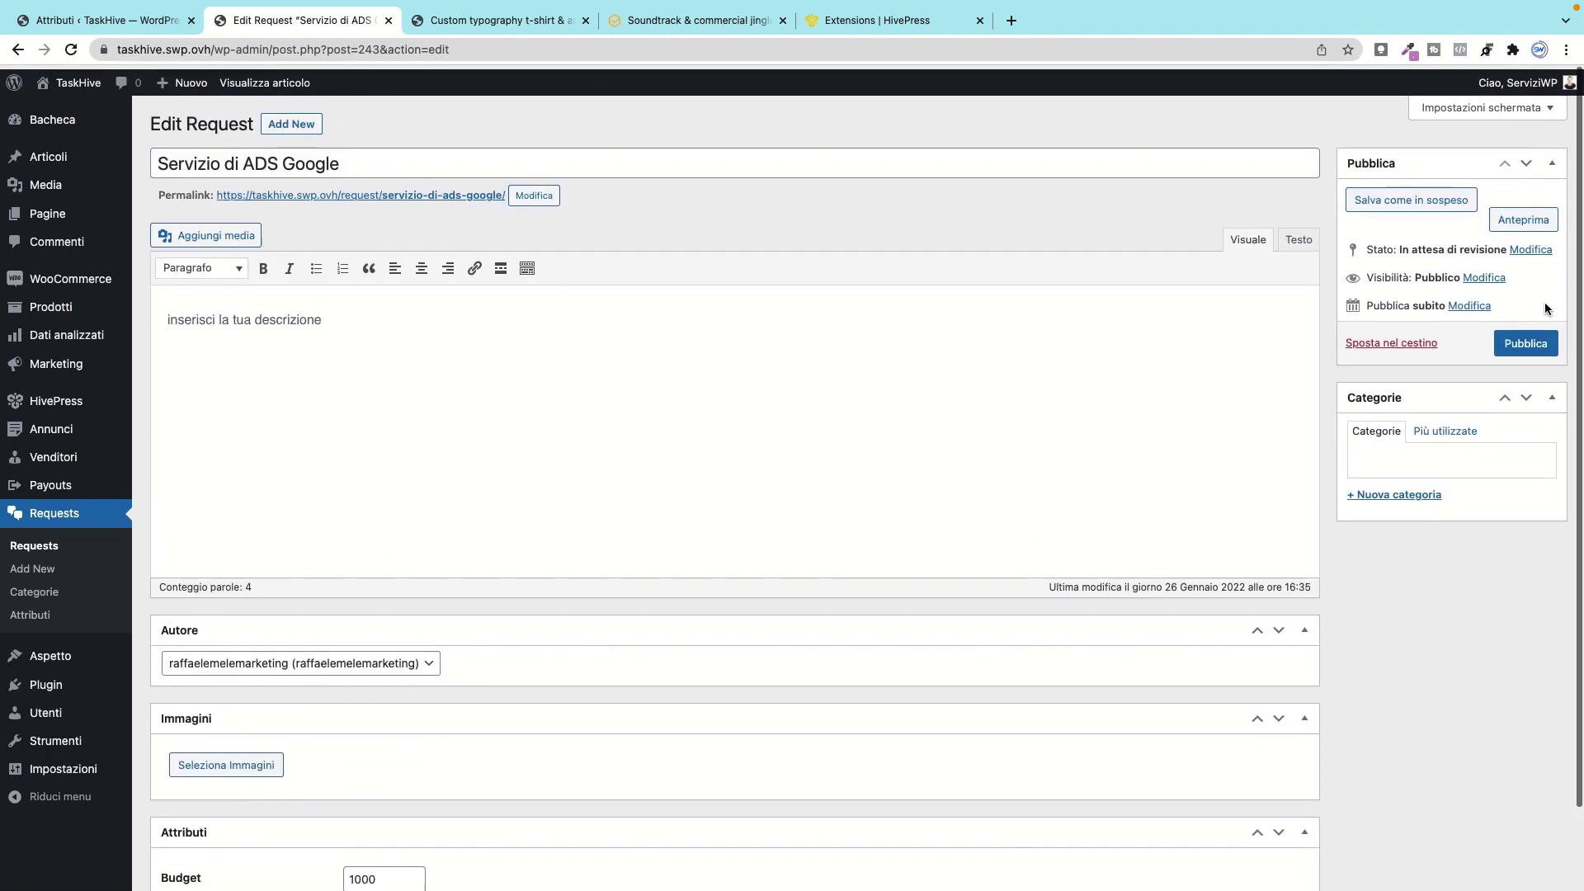
pyautogui.click(1534, 339)
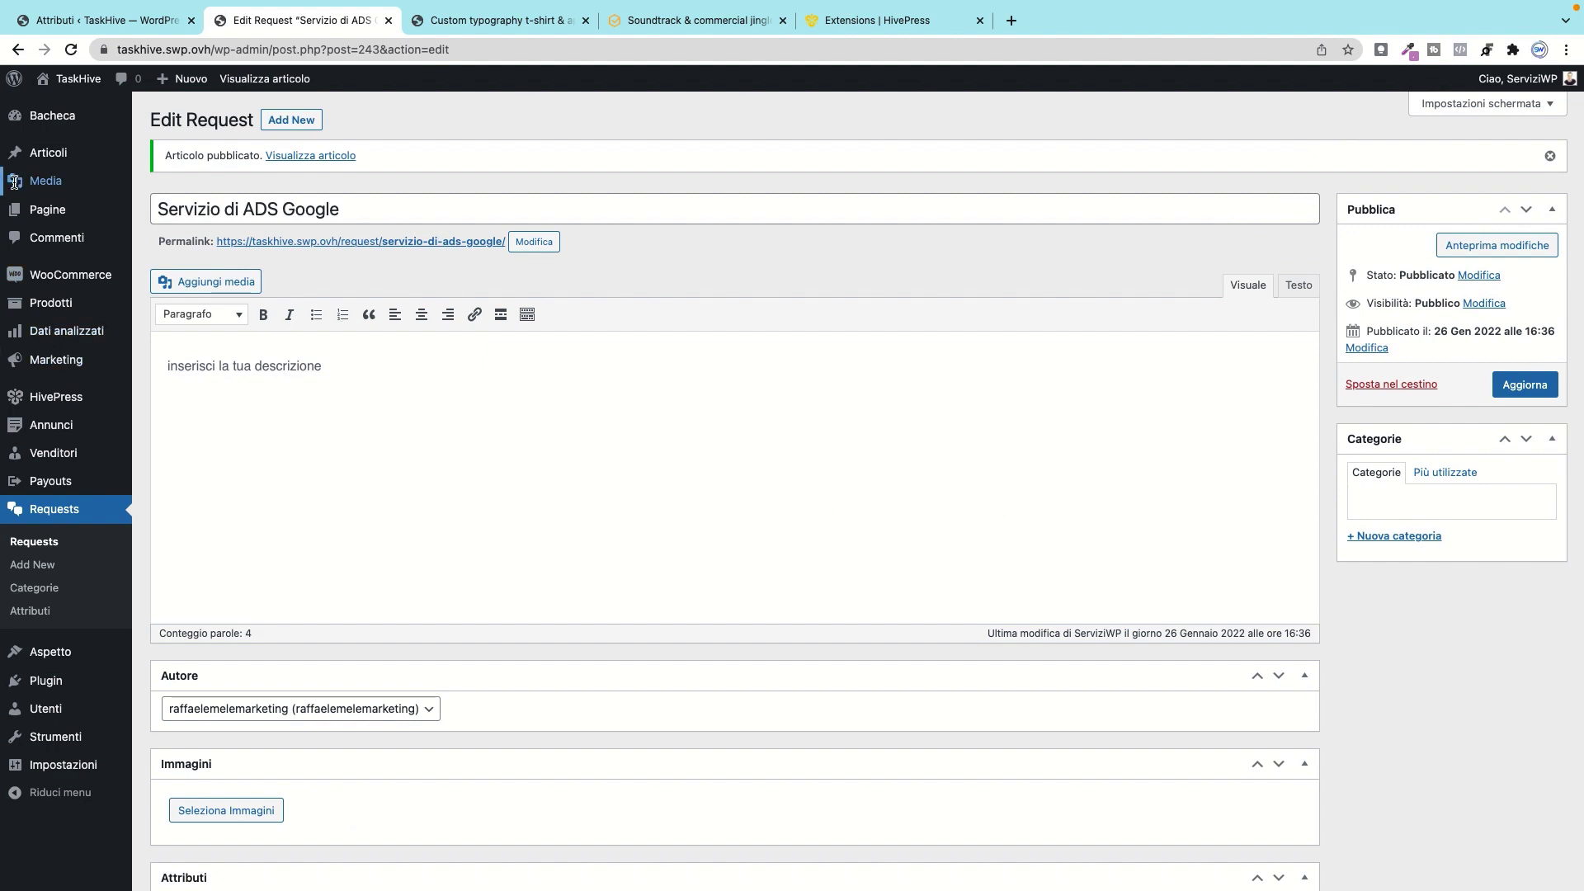
# Step: Look over the t-shirt listing and request attributes tabs, then return to the request edit page
pyautogui.moveTo(59, 212)
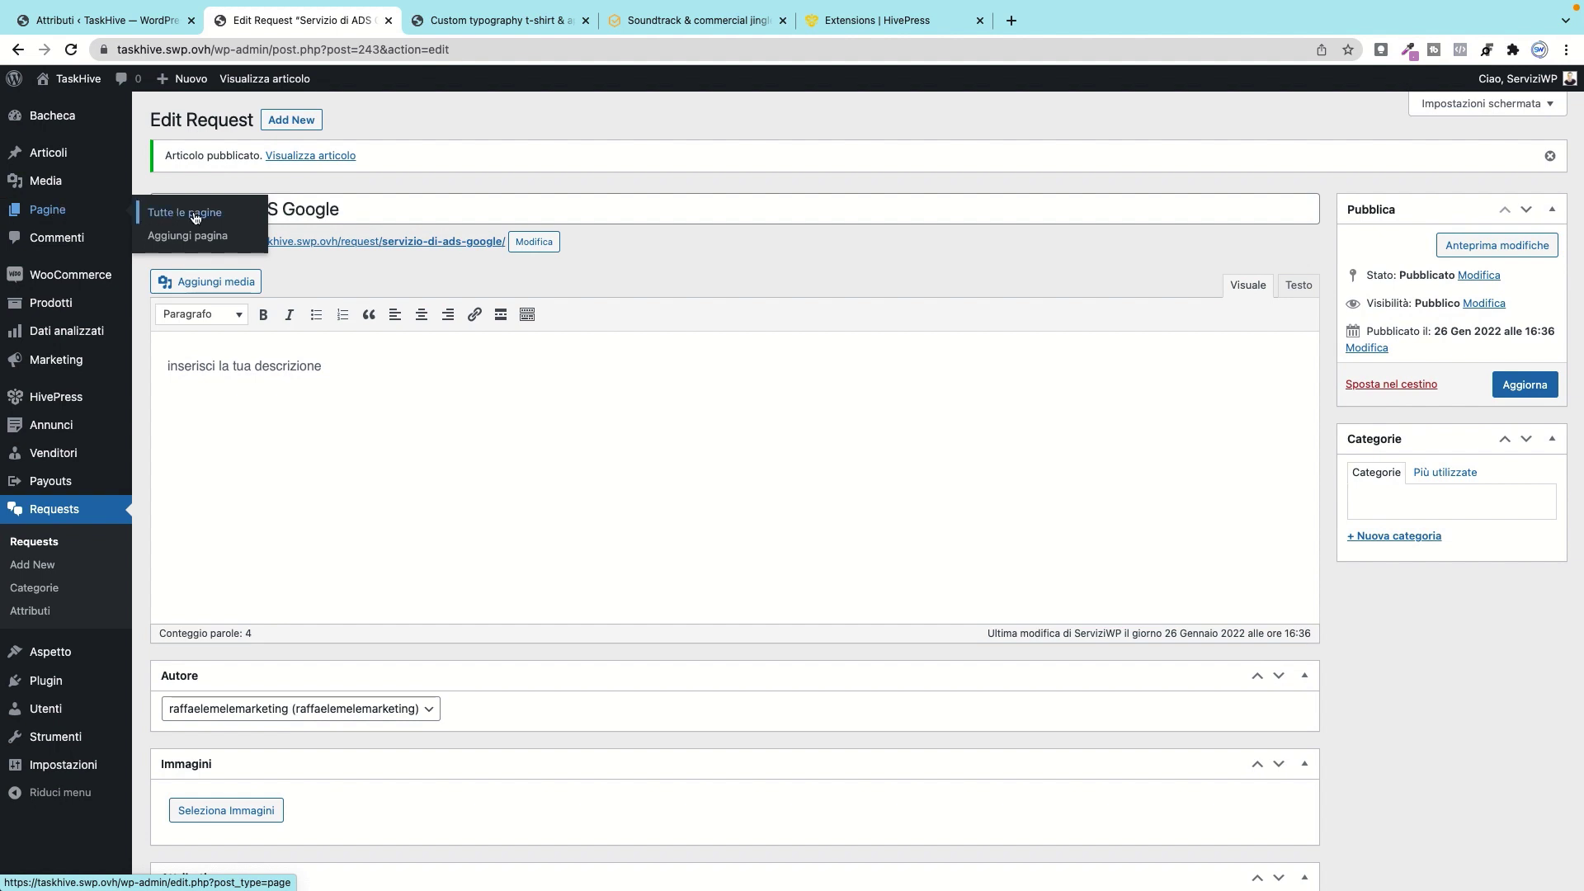
pyautogui.click(458, 21)
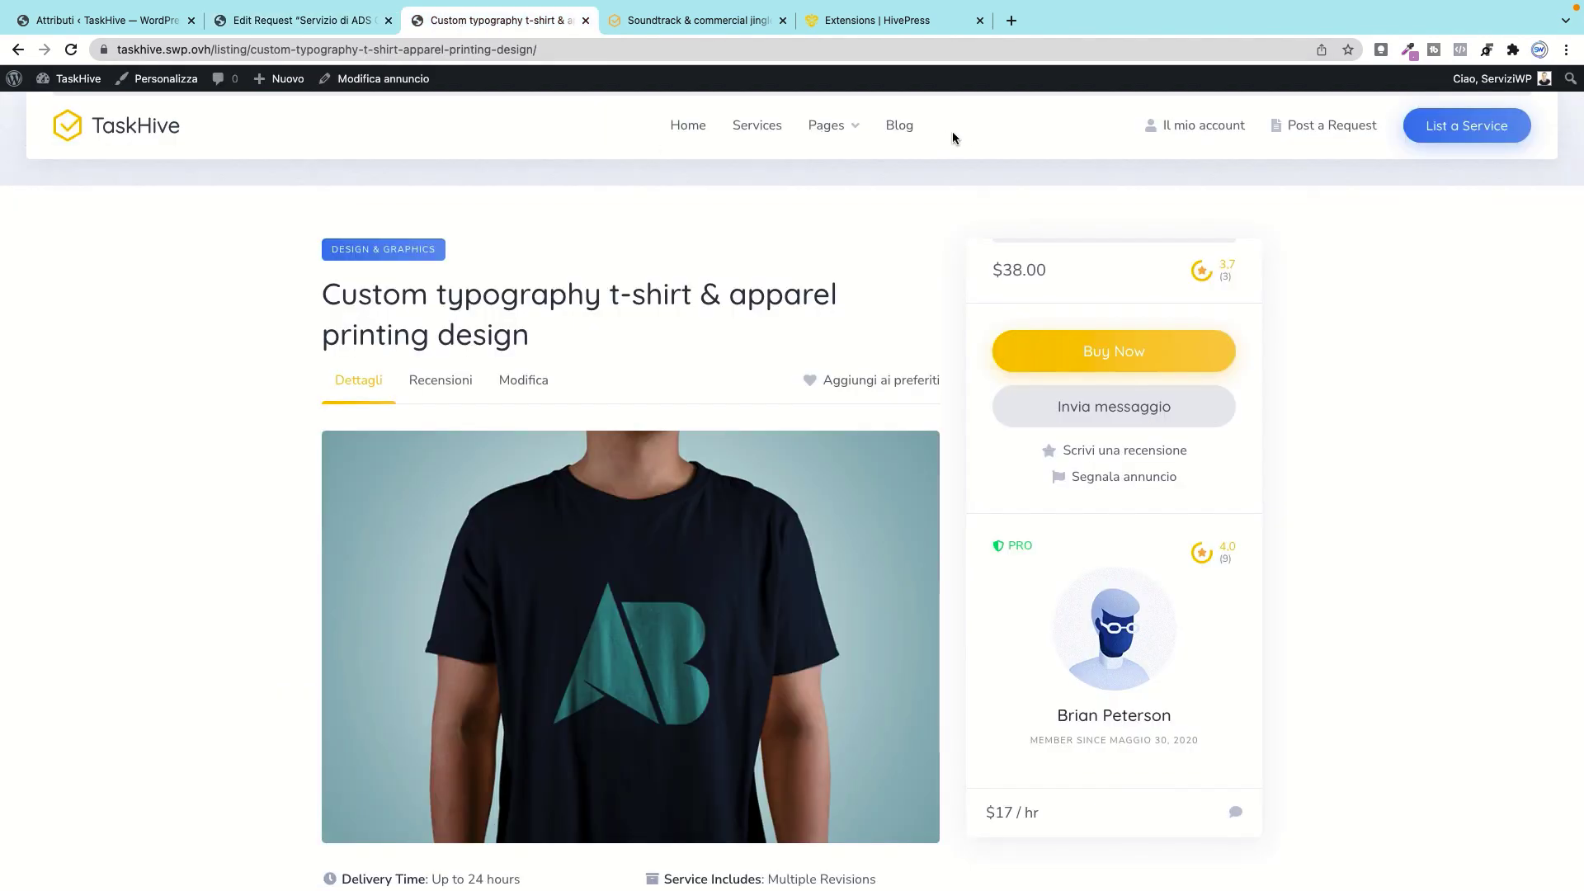
pyautogui.click(157, 20)
pyautogui.click(277, 22)
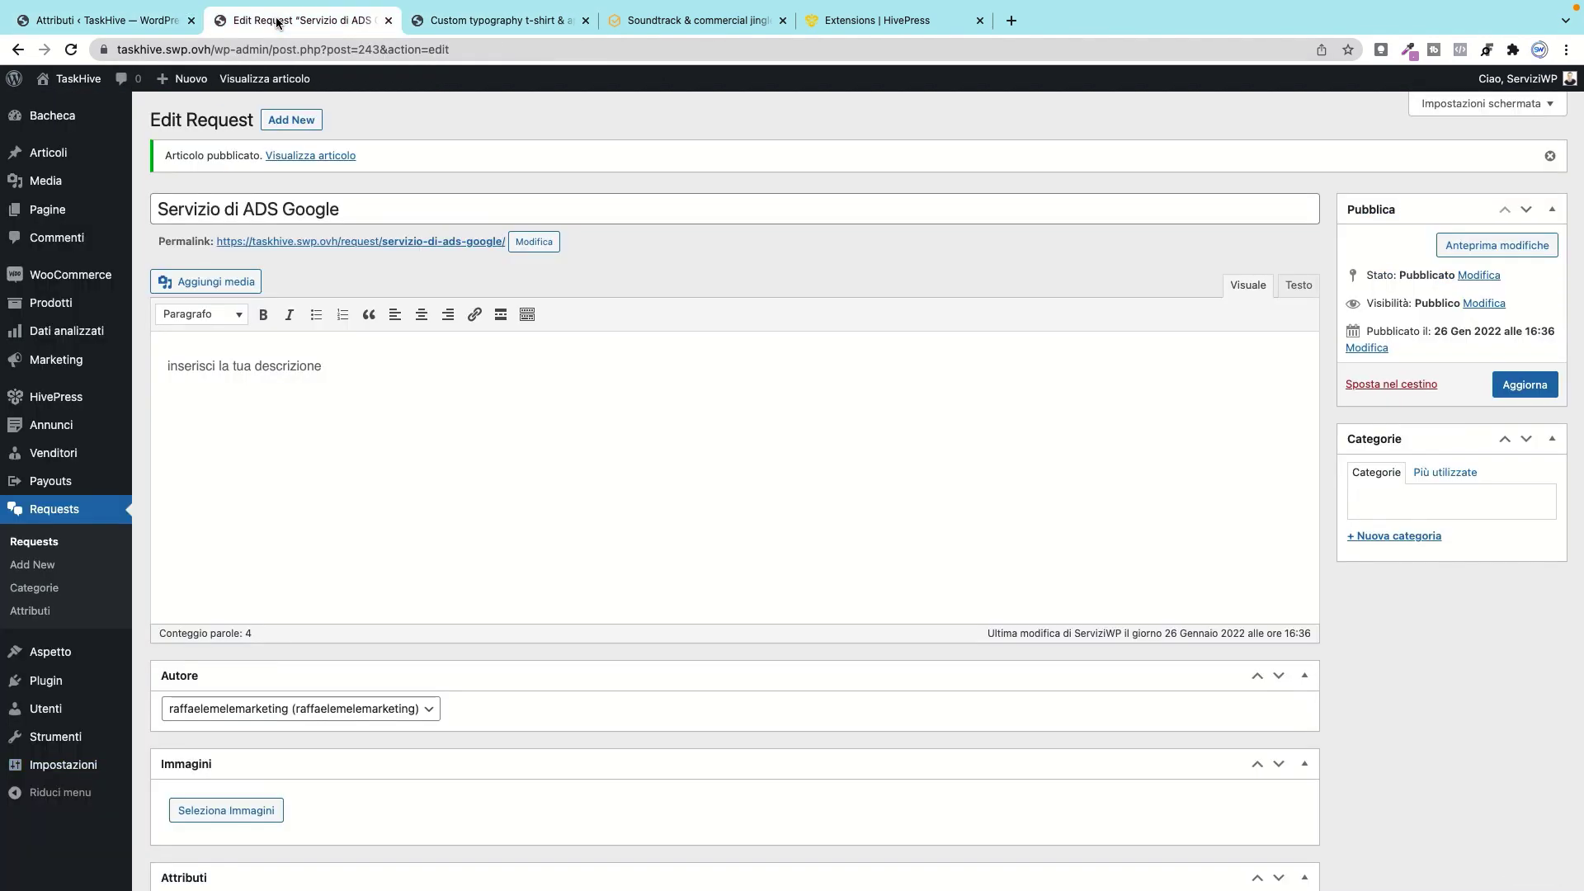
pyautogui.click(145, 24)
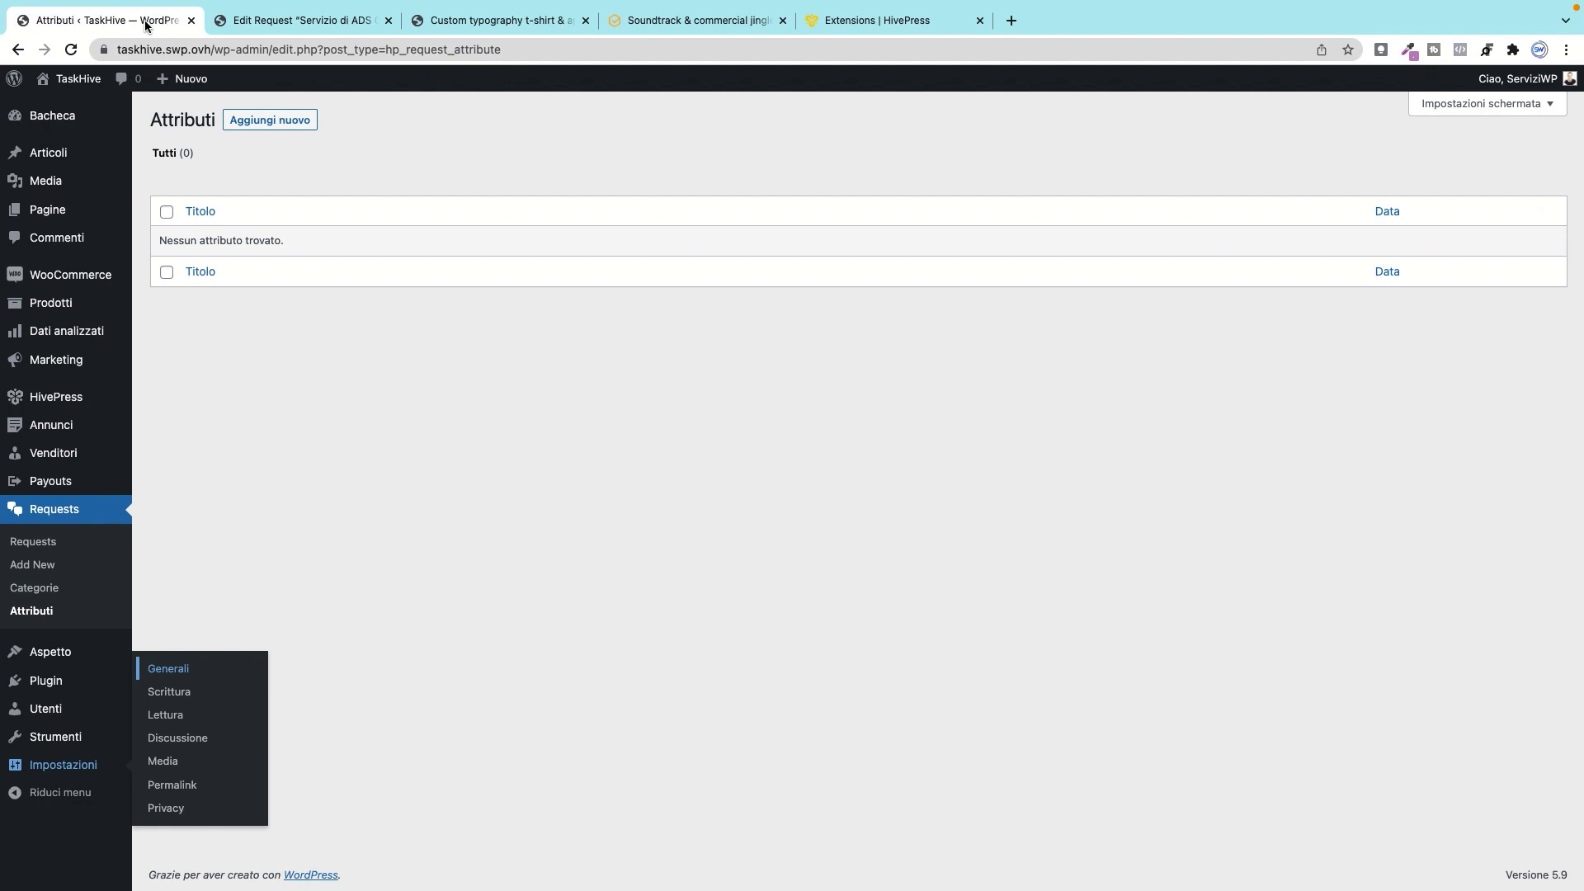
pyautogui.click(278, 22)
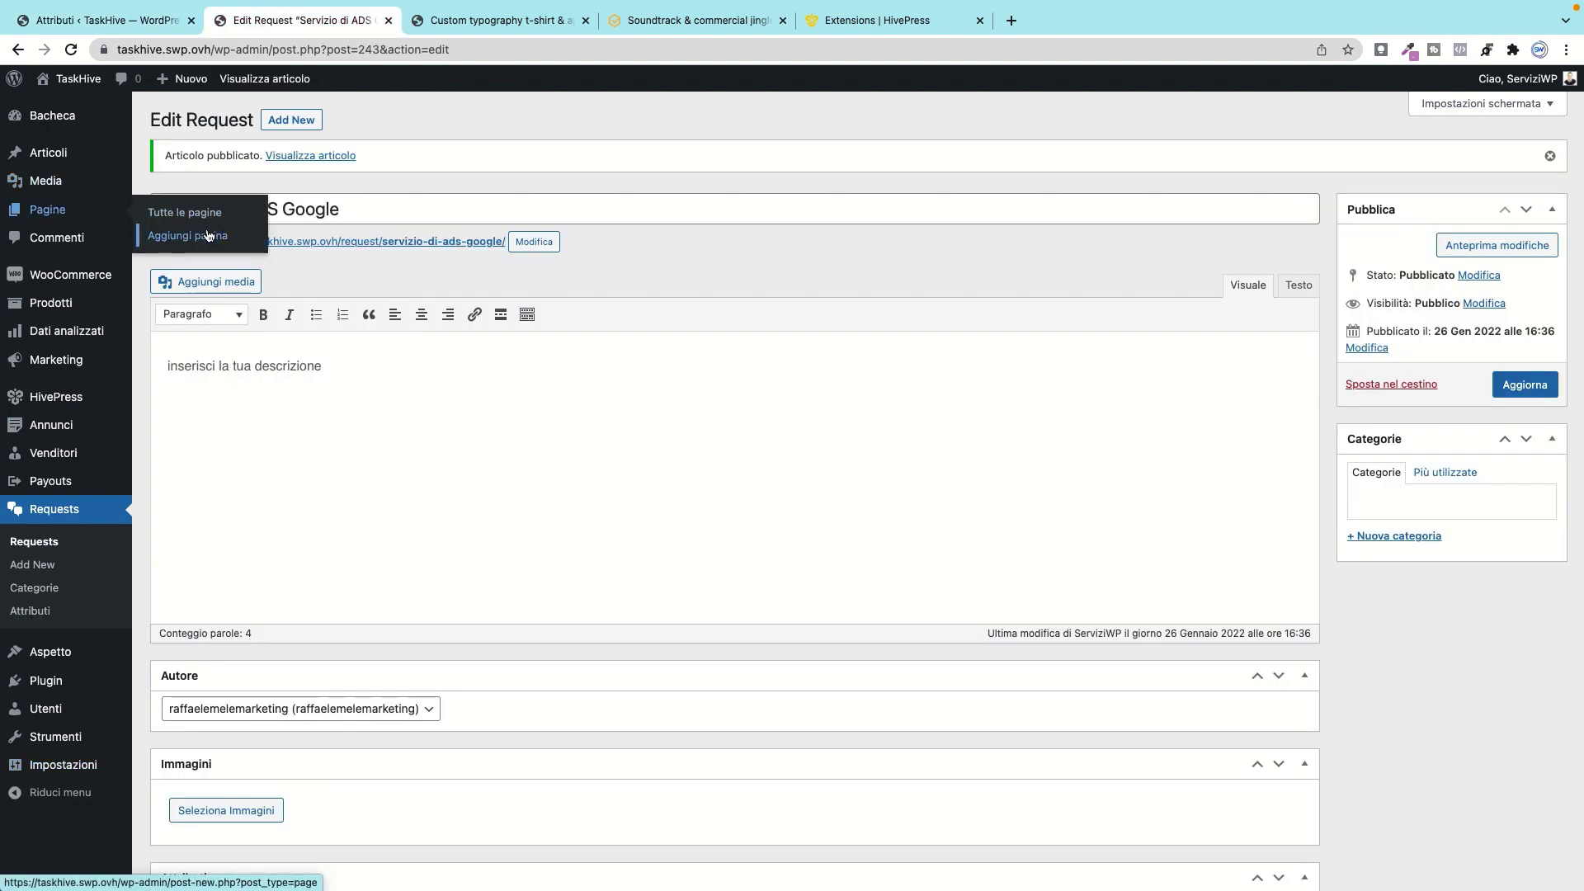
pyautogui.rightClick(208, 235)
# Step: Create and publish a new page titled 'Richieste speciali' in a separate tab
pyautogui.click(248, 242)
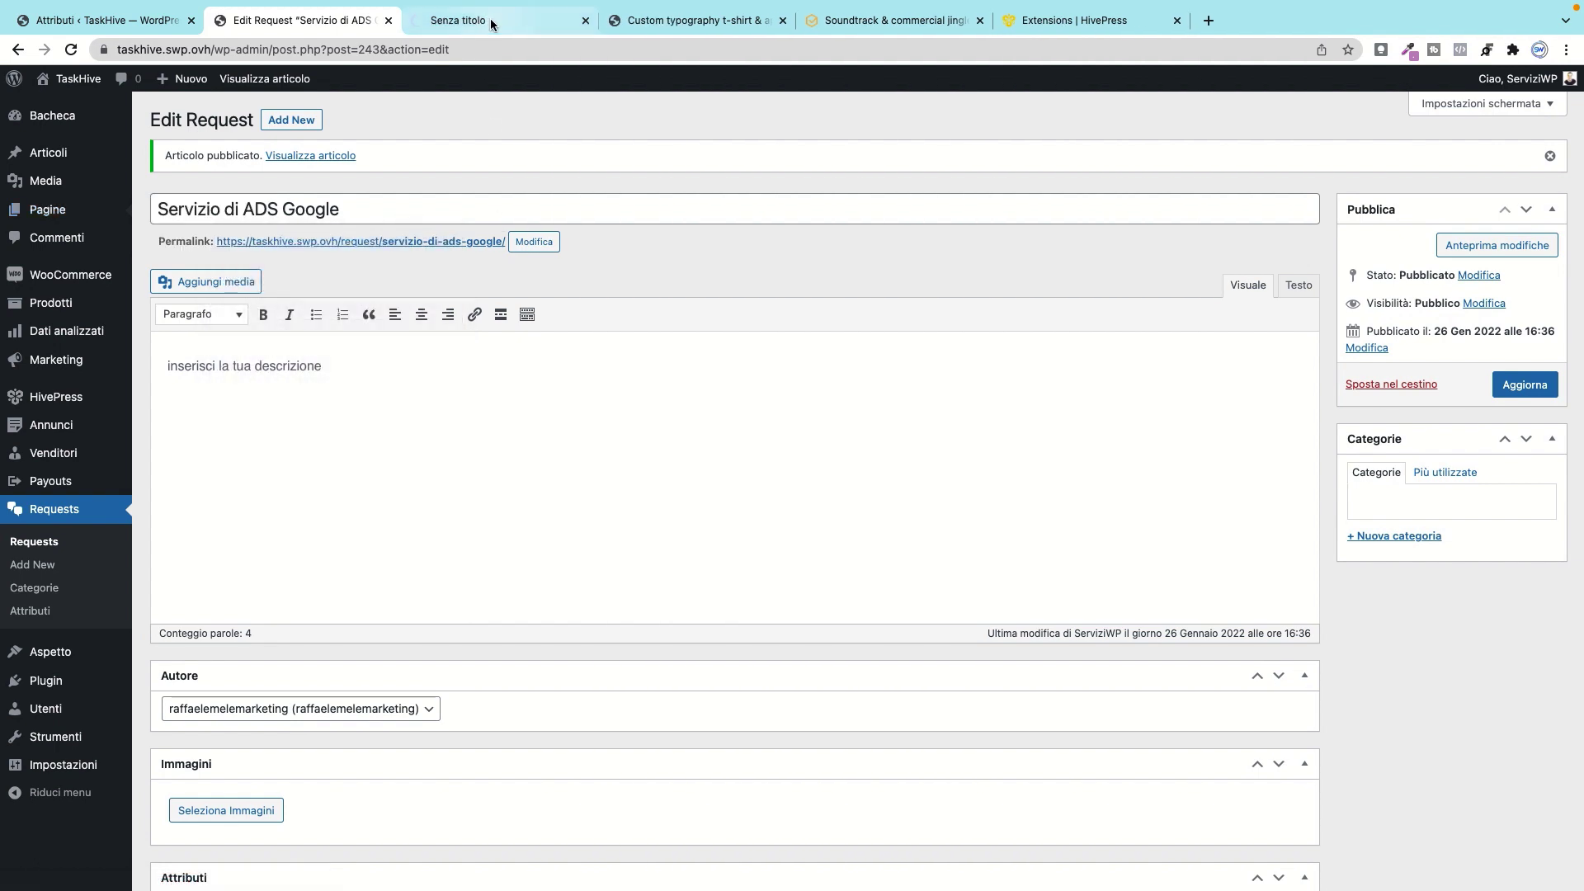
pyautogui.click(491, 22)
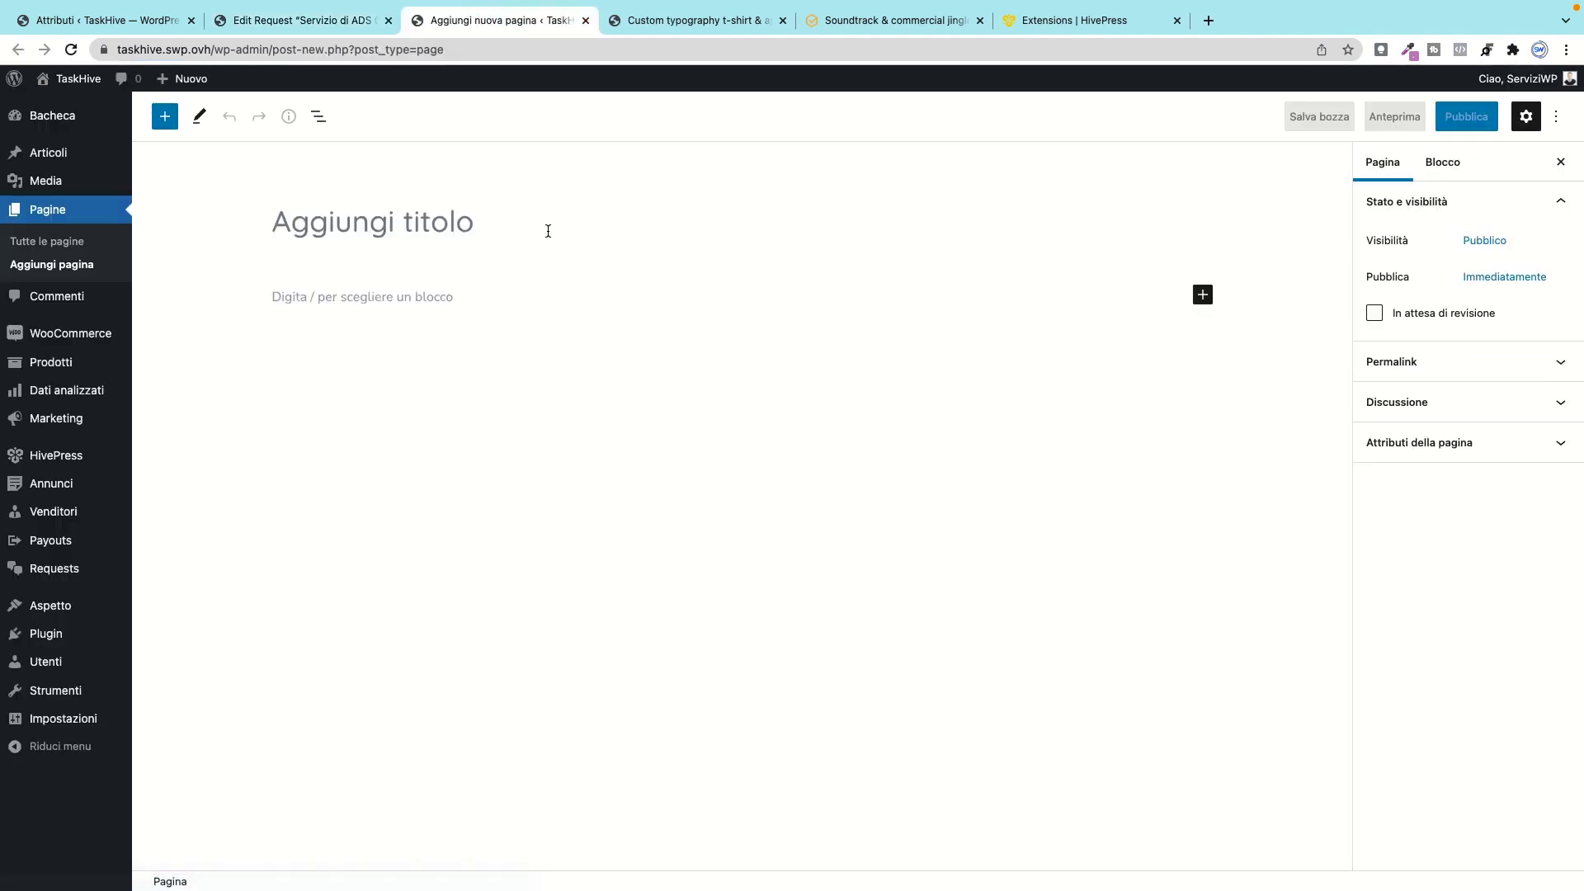
pyautogui.write('Ric')
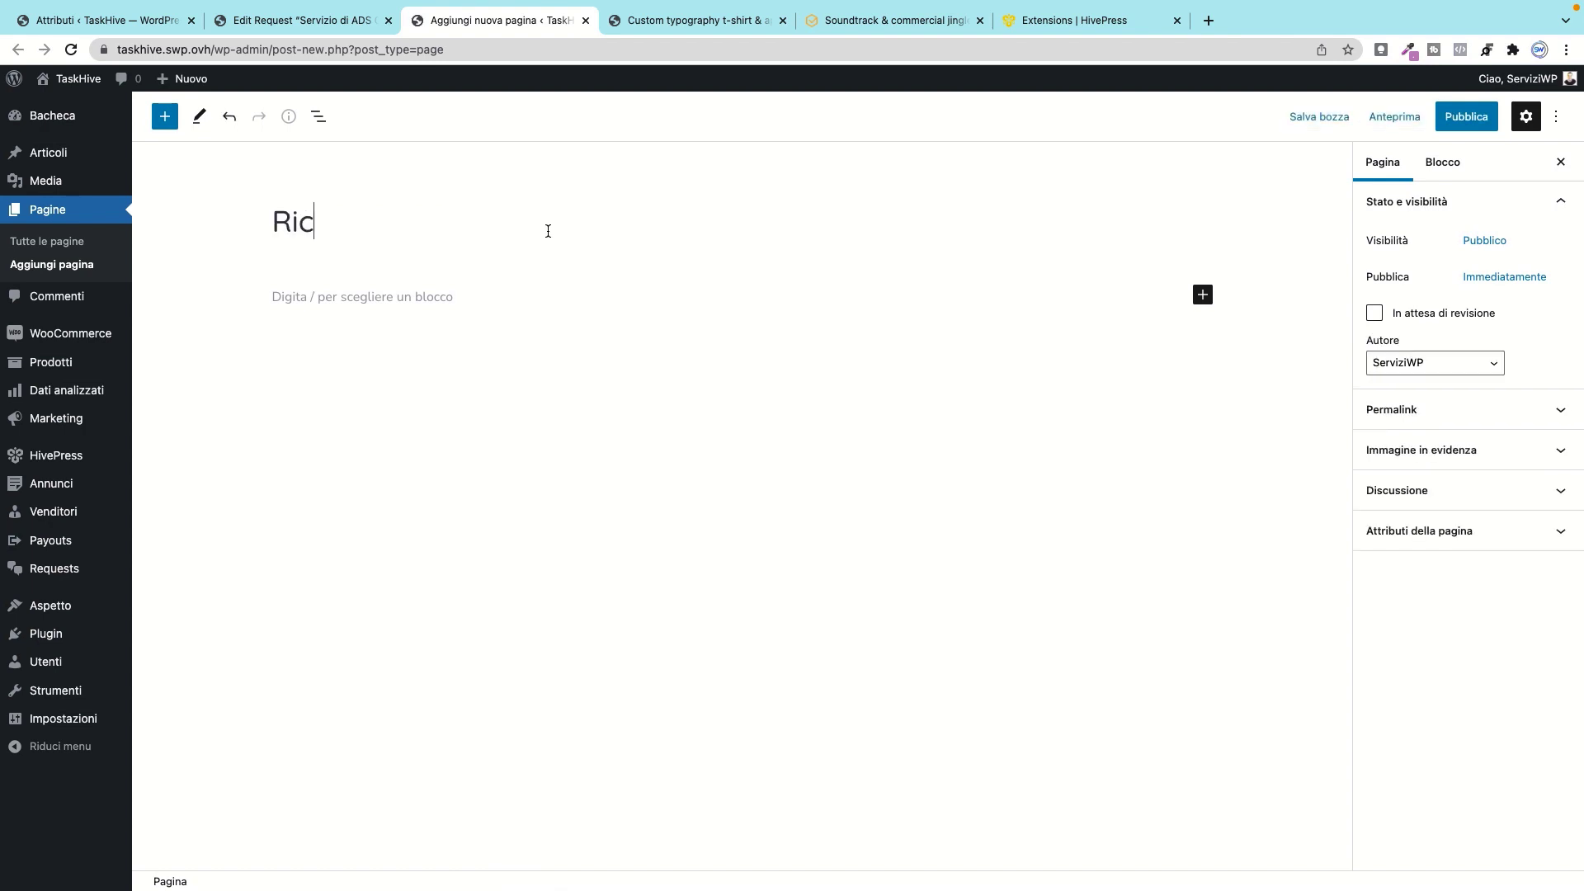
pyautogui.write('hieste speci')
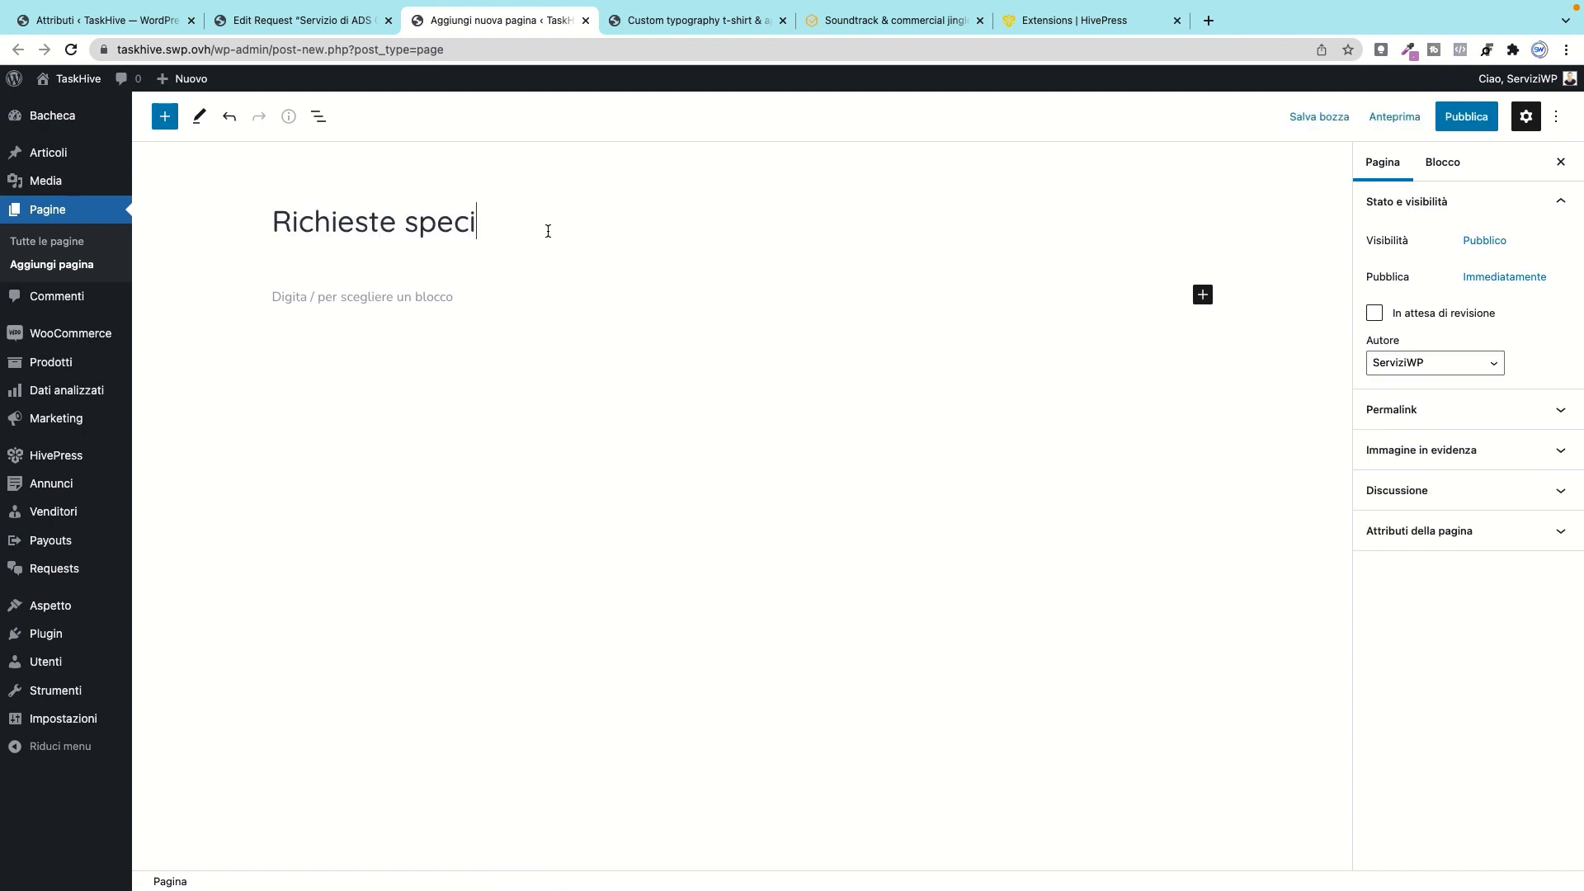
pyautogui.write('ali')
pyautogui.click(1467, 124)
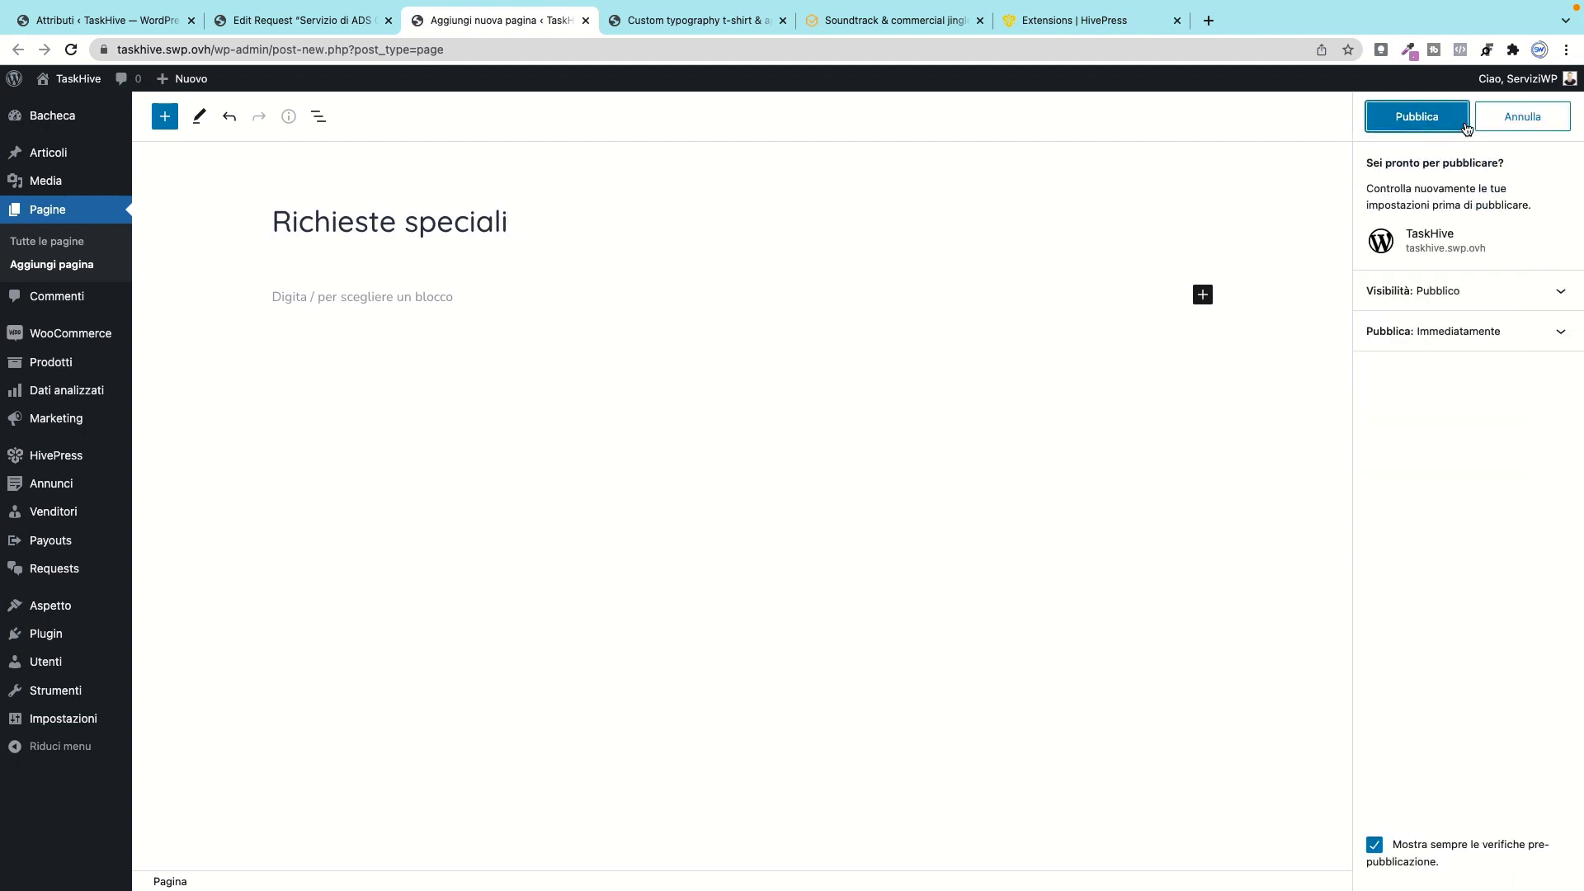
pyautogui.click(1465, 124)
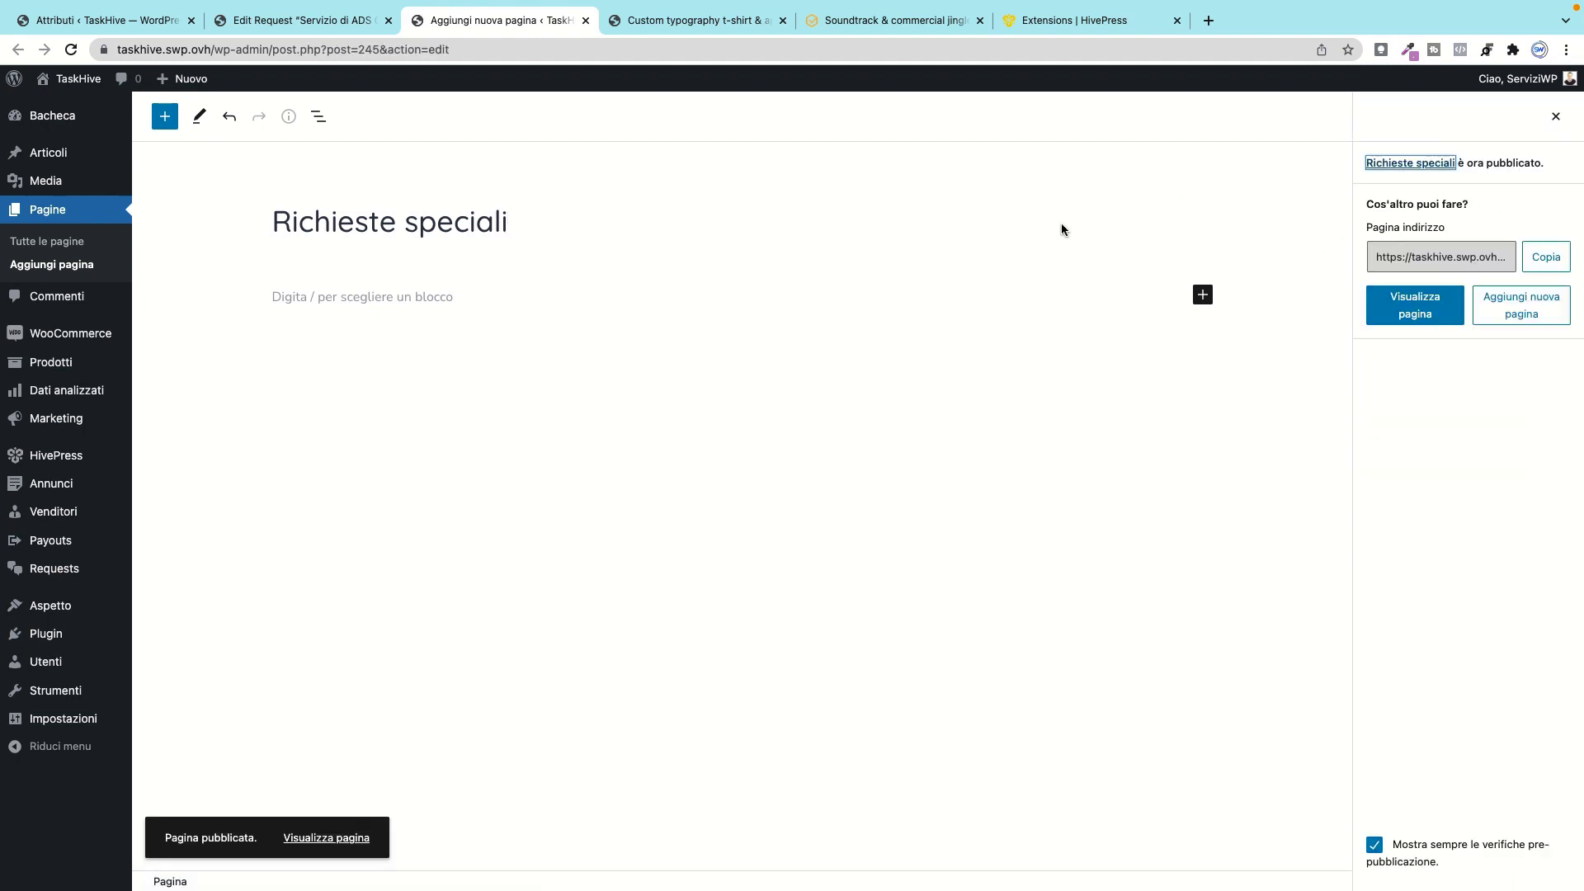
# Step: In HivePress Impostazioni's Requests tab, set Requests Page to Richieste speciali and save
pyautogui.moveTo(56, 455)
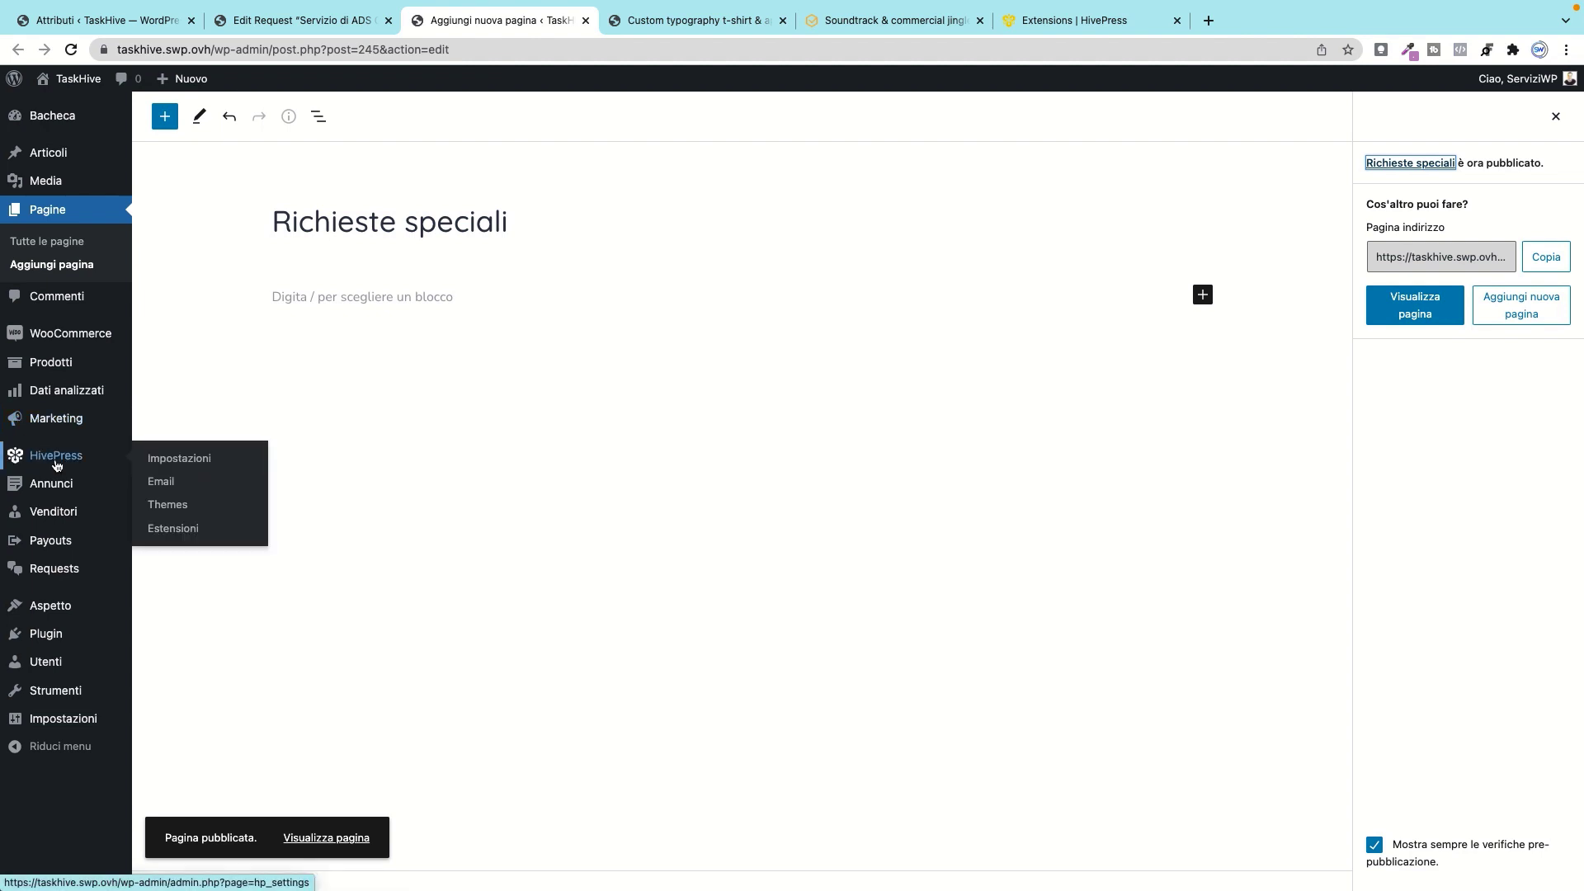
pyautogui.click(174, 465)
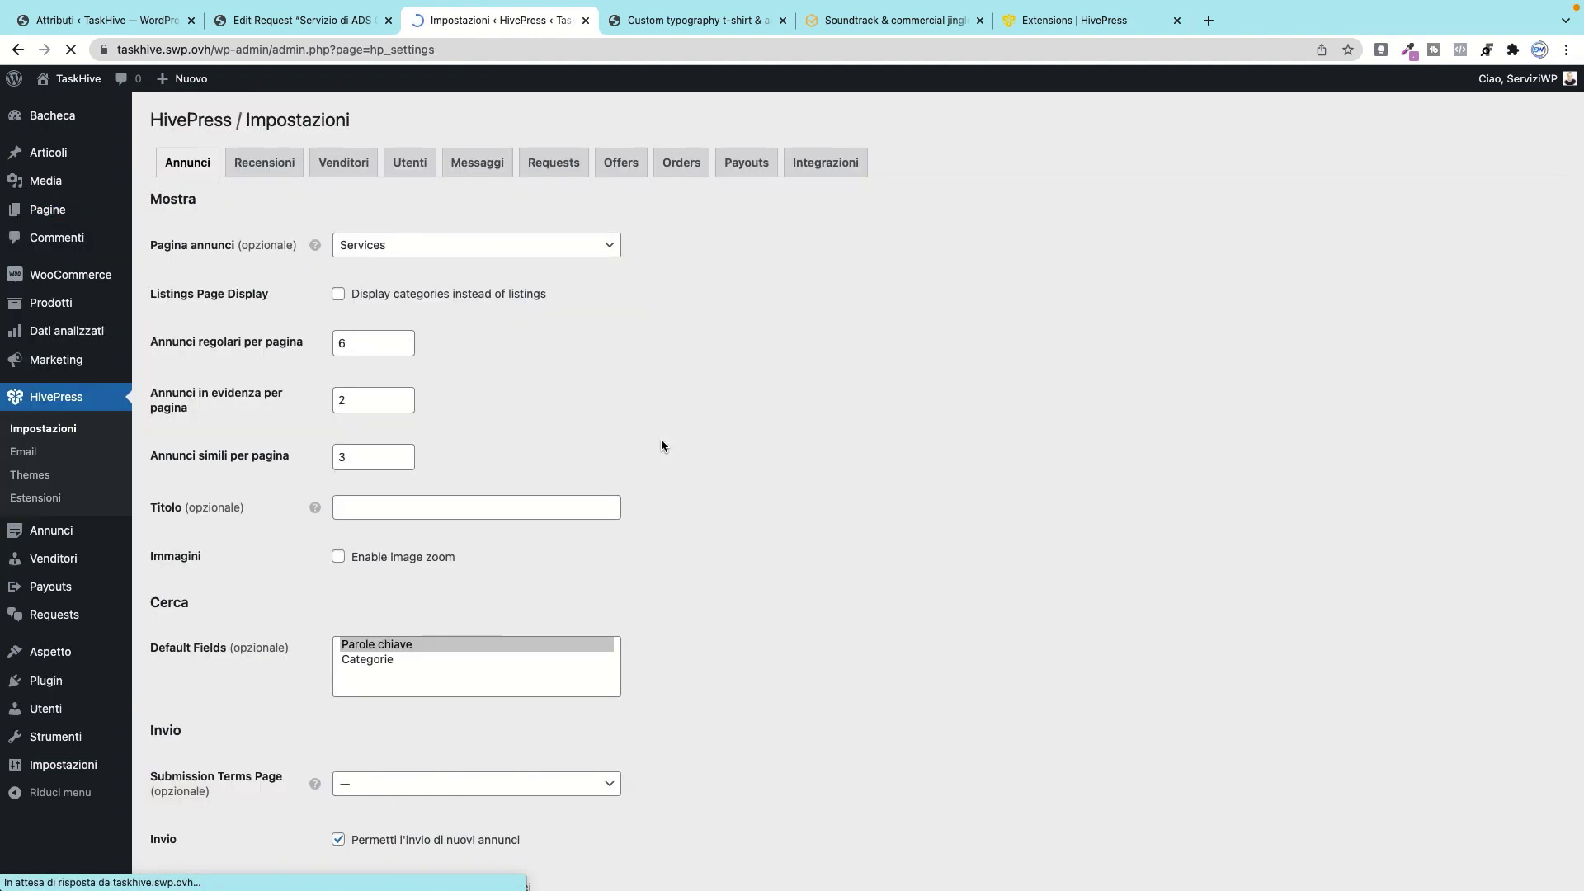
pyautogui.click(553, 167)
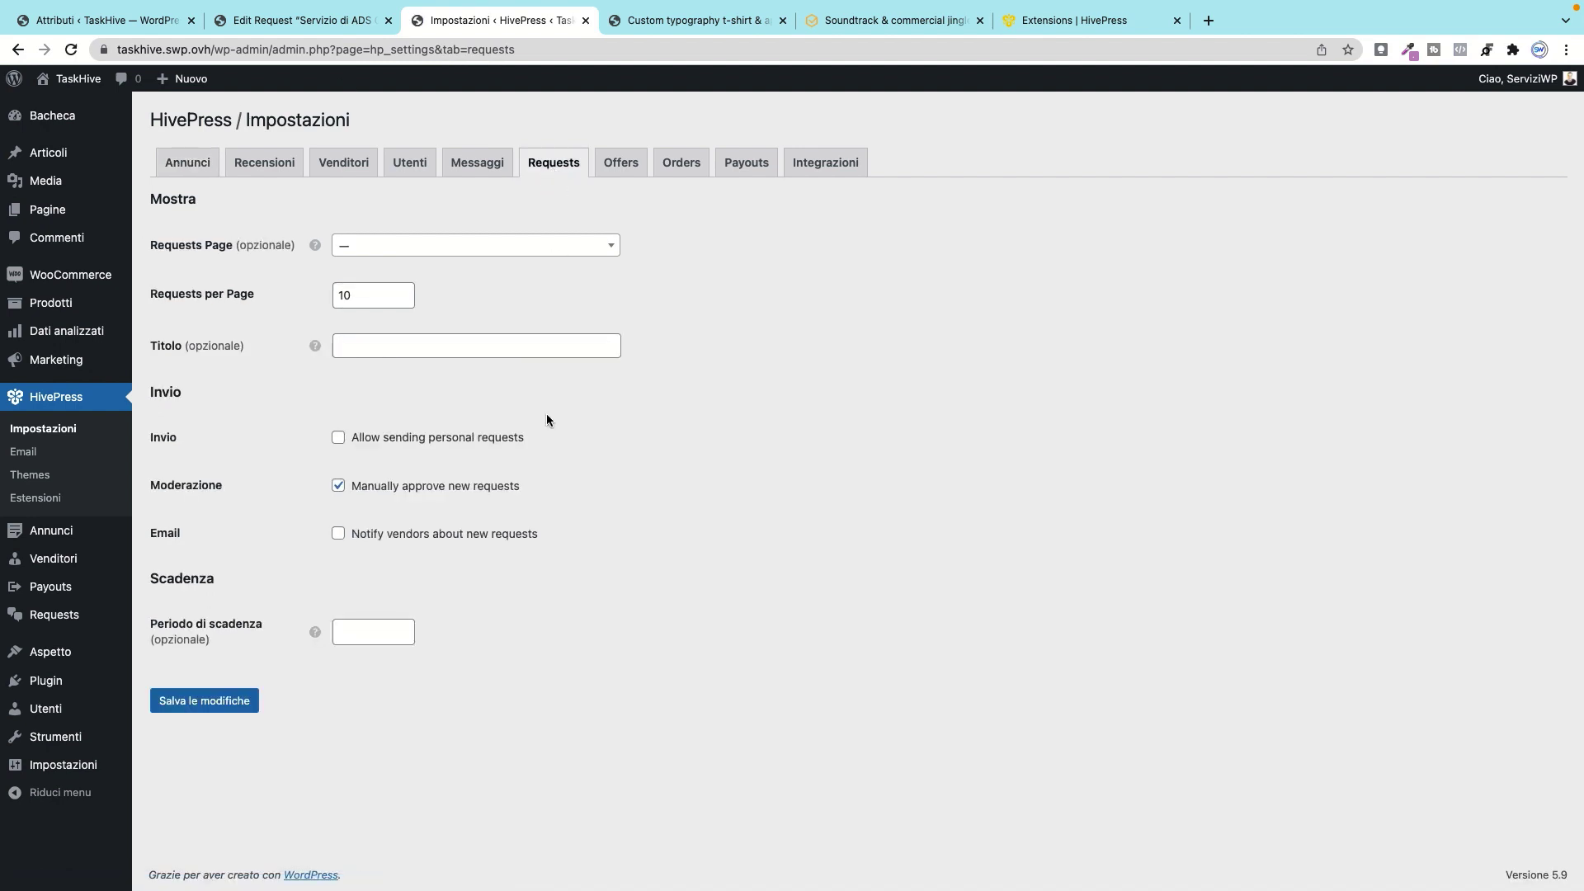
pyautogui.click(499, 245)
pyautogui.scroll(-2, 428, 356)
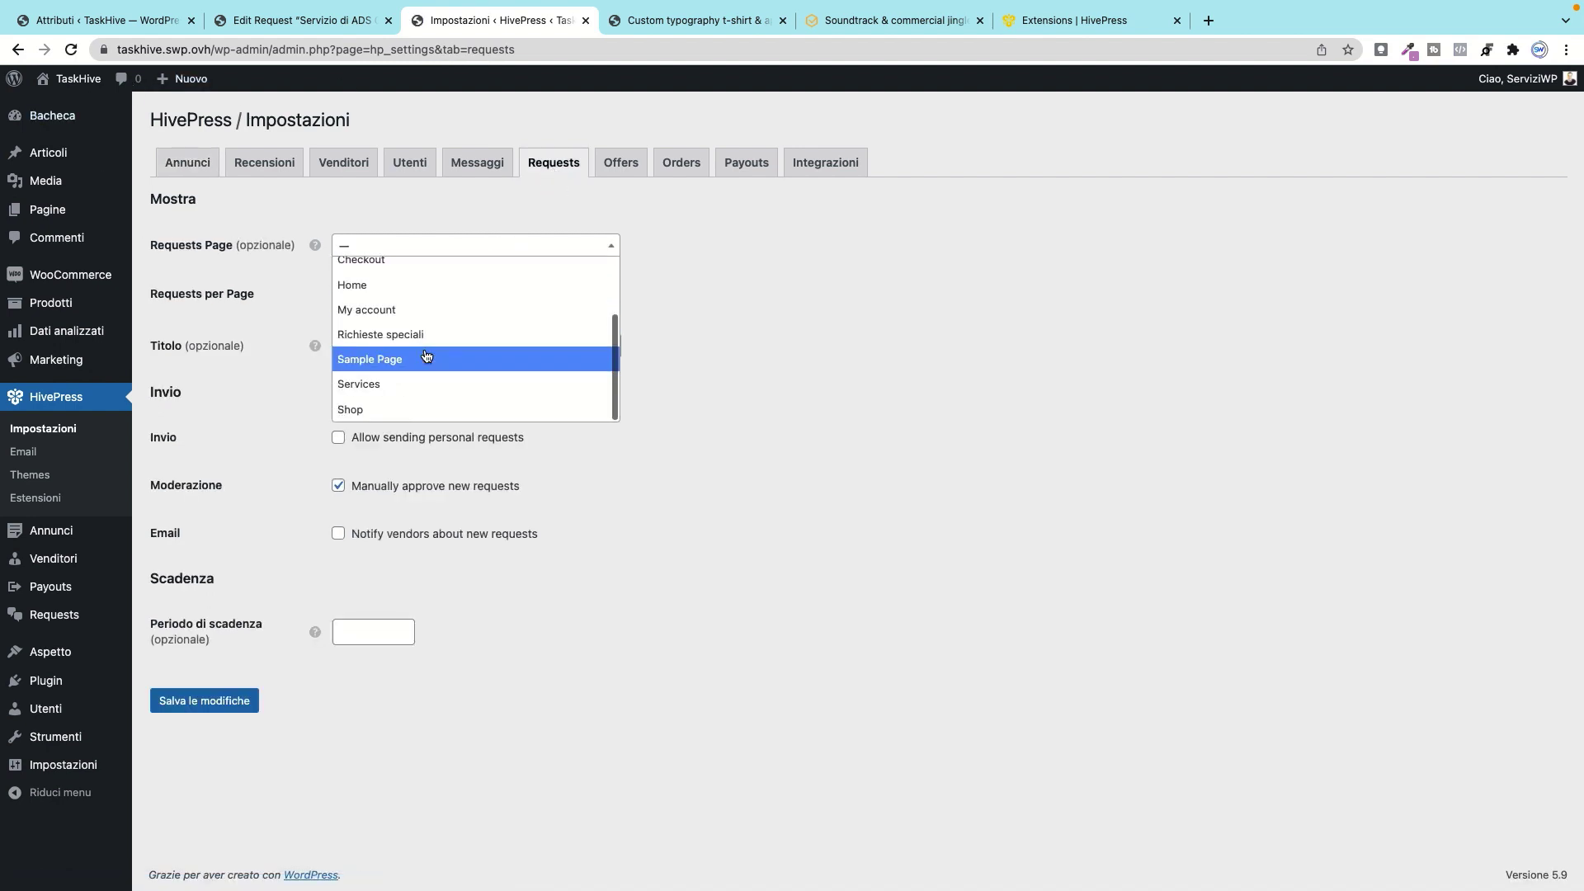
pyautogui.click(426, 334)
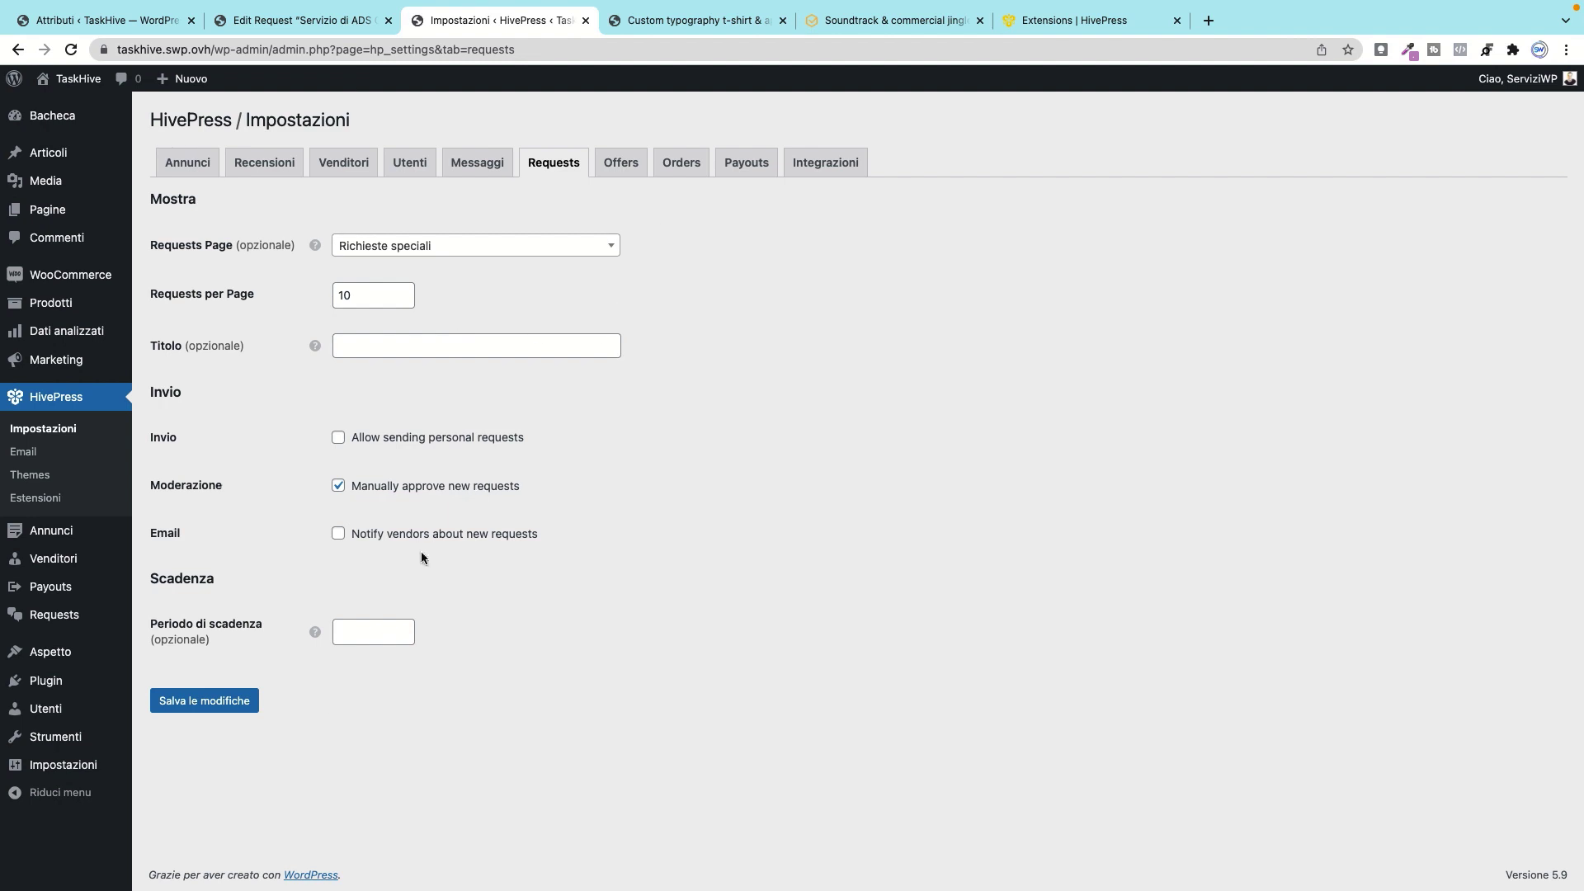
pyautogui.click(231, 703)
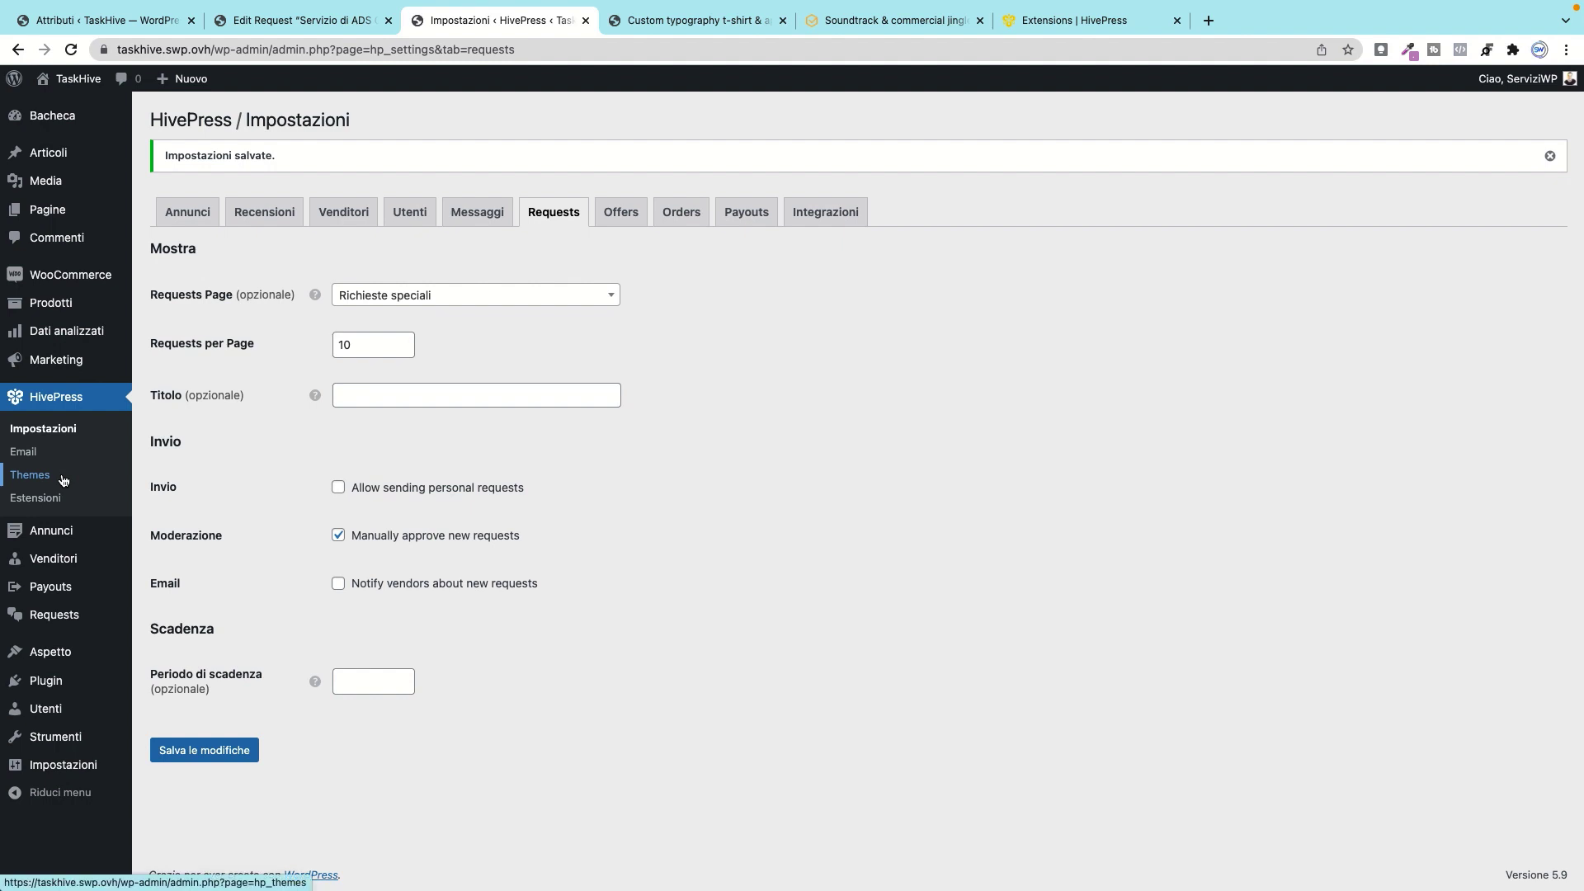
pyautogui.moveTo(49, 652)
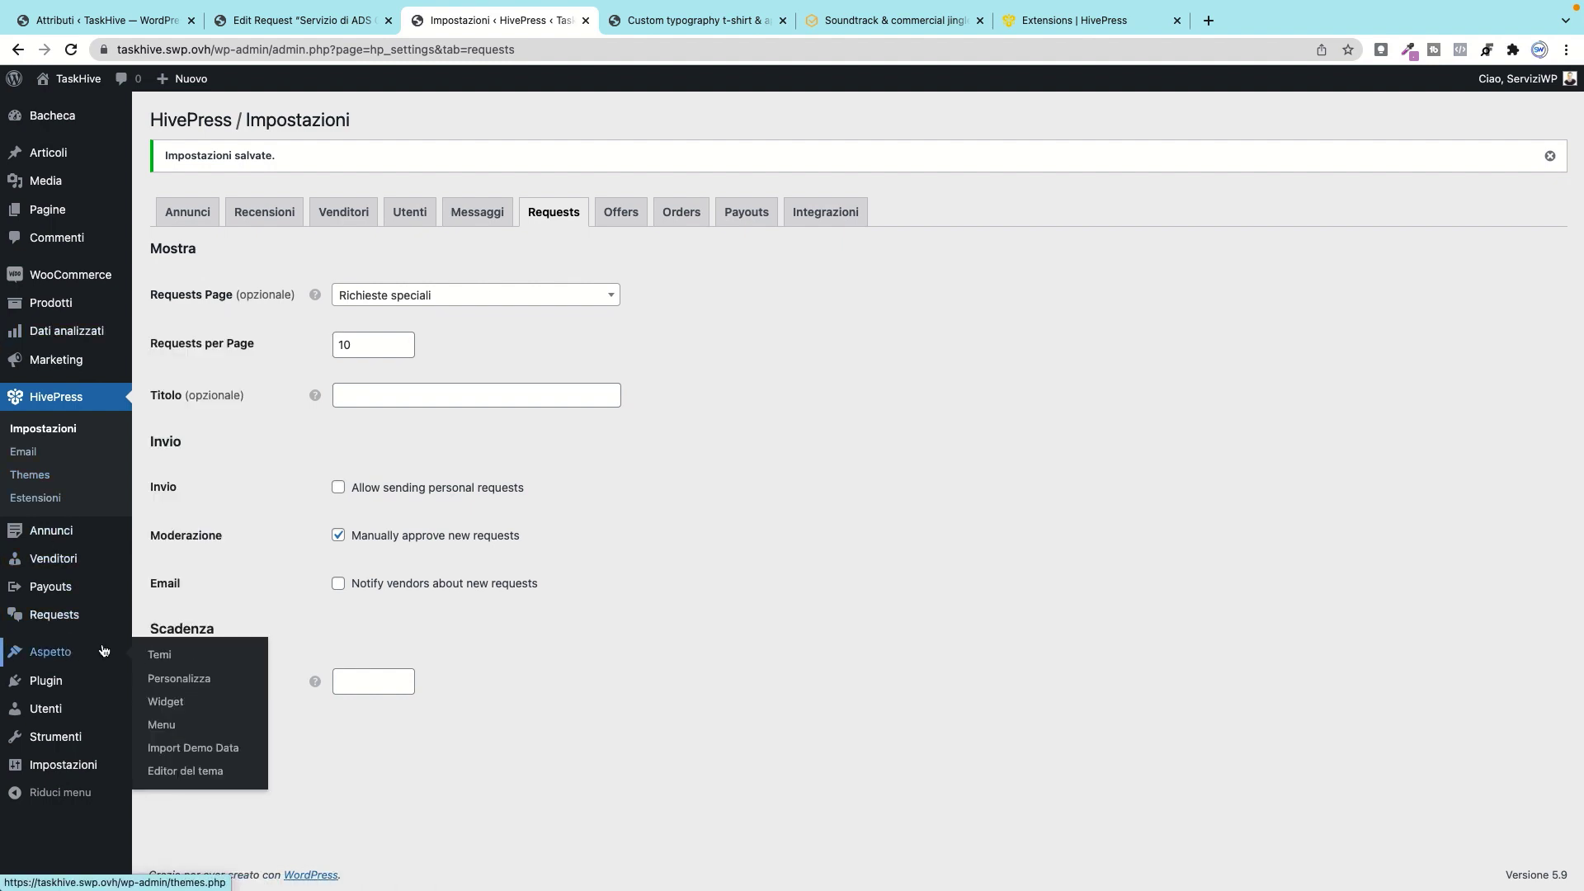
# Step: Load the Header Menu in the Aspetto > Menu editor
pyautogui.click(161, 725)
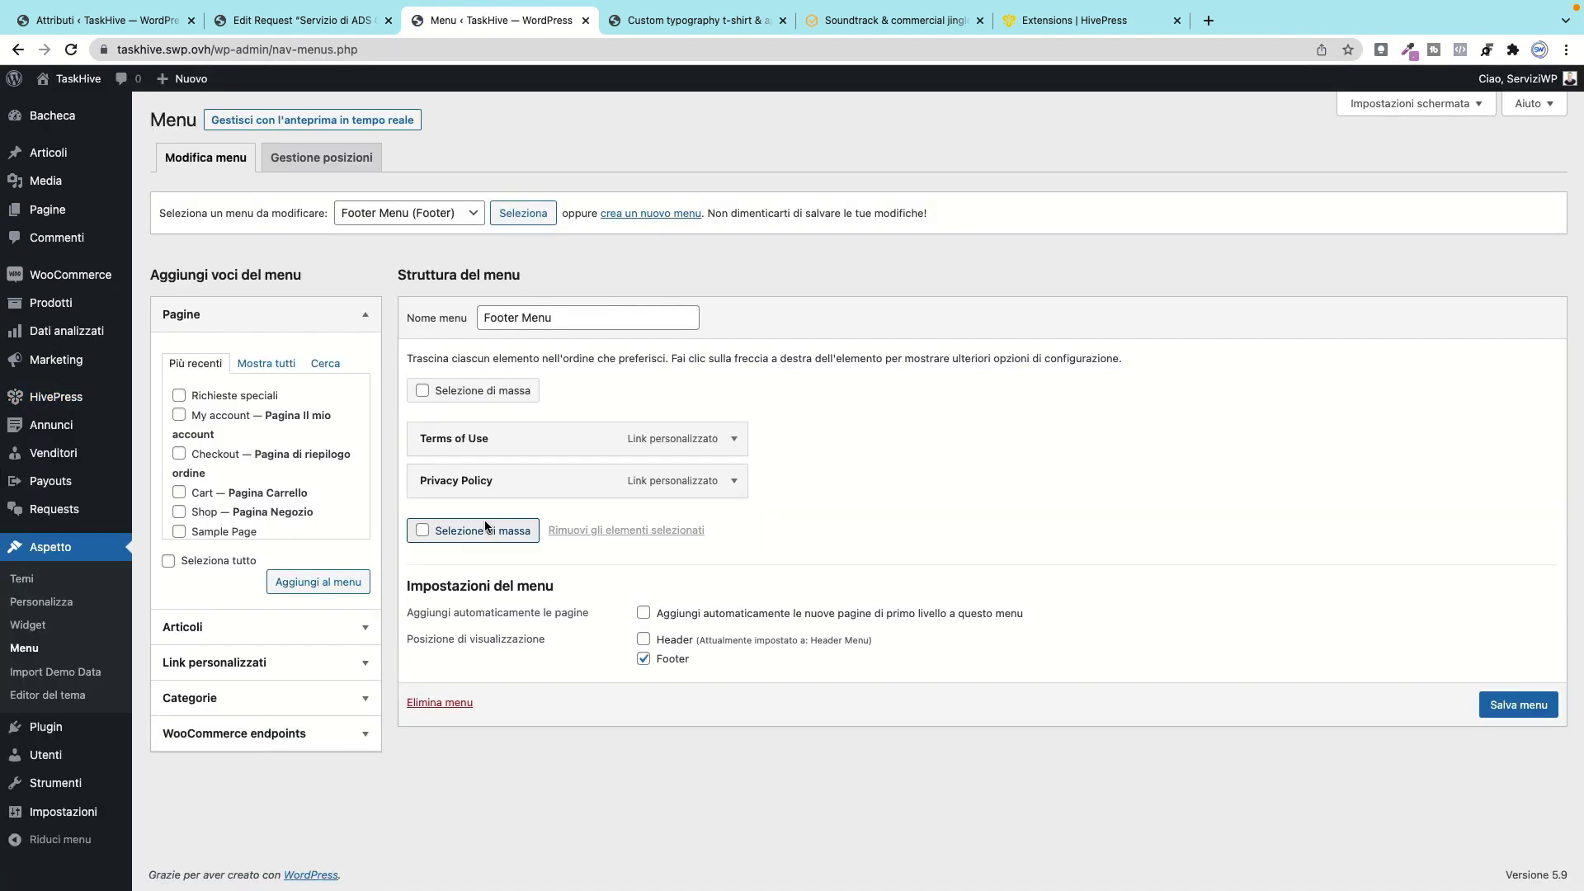
pyautogui.click(423, 216)
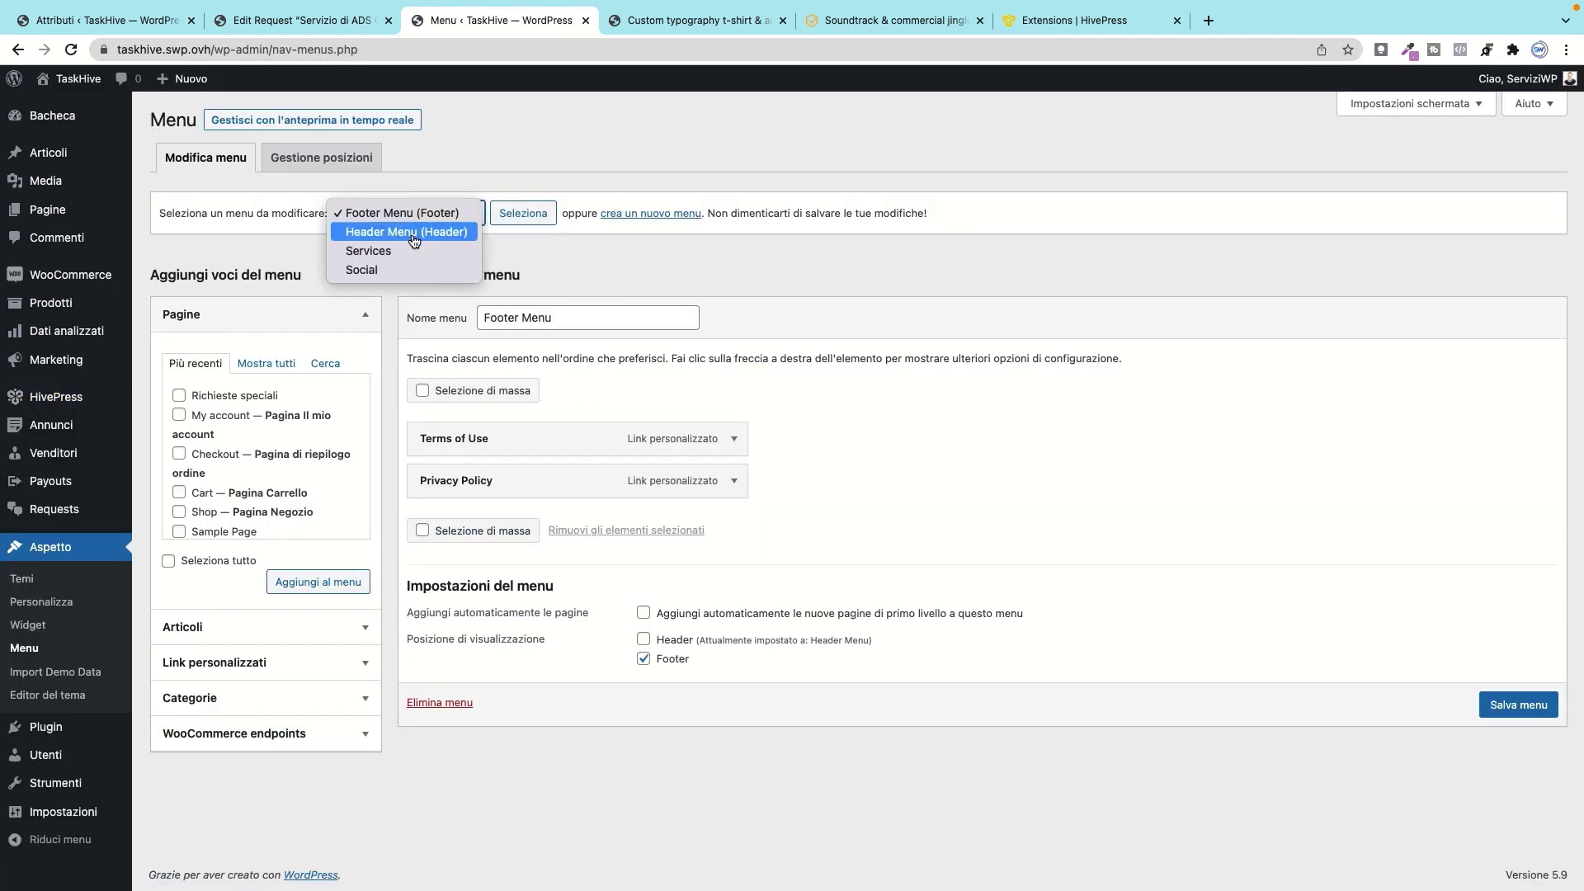
pyautogui.click(415, 232)
pyautogui.click(523, 213)
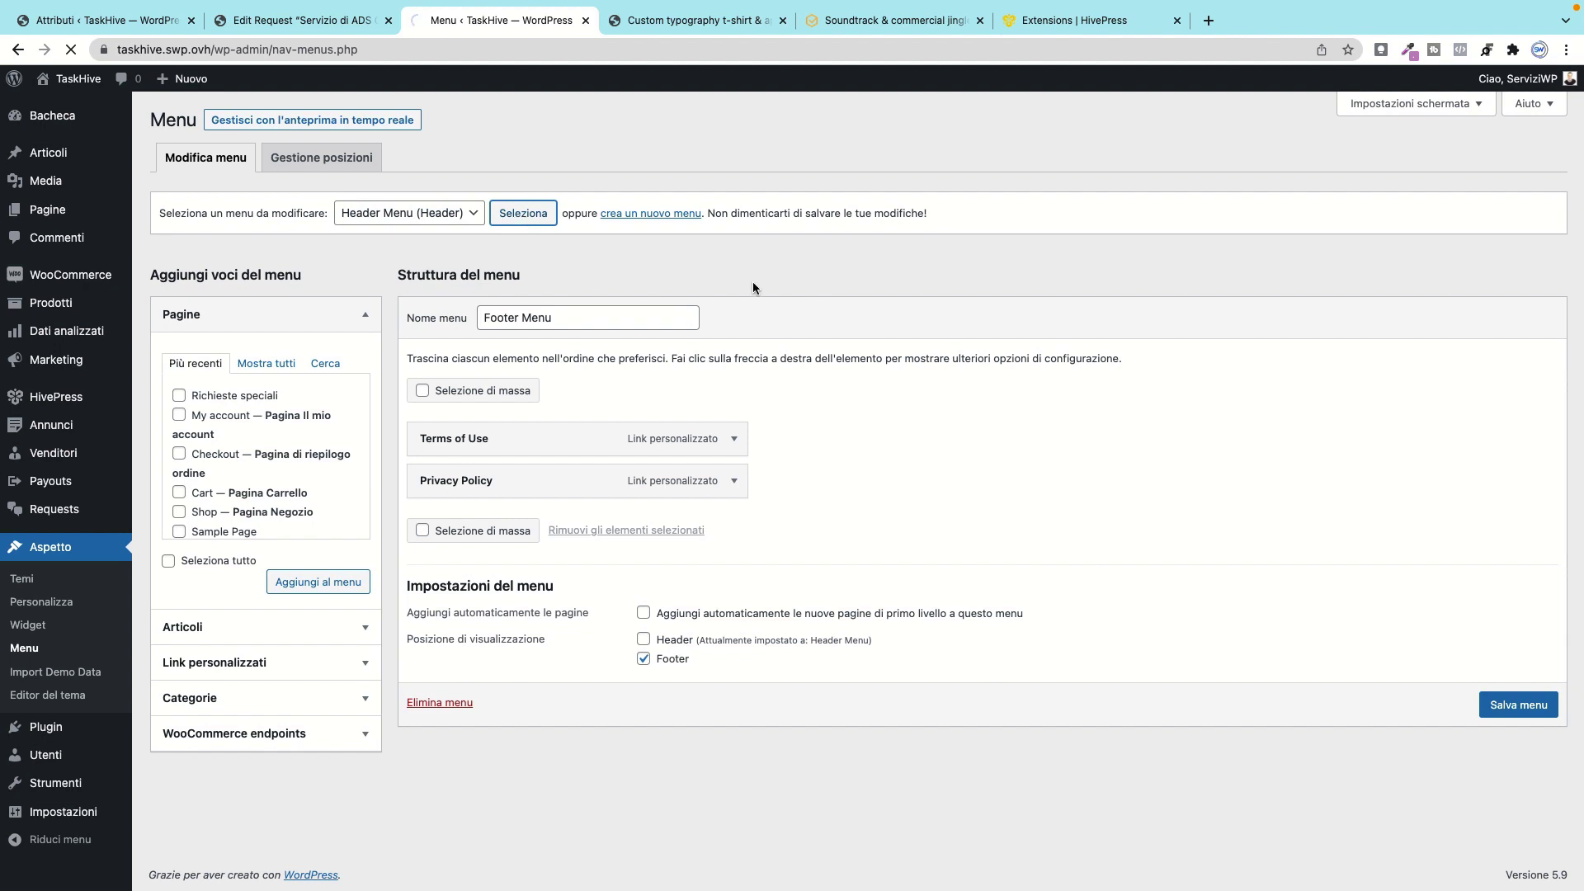
# Step: Add Richieste speciali to the Header Menu just above Blog and save the menu
pyautogui.scroll(-3, 722, 338)
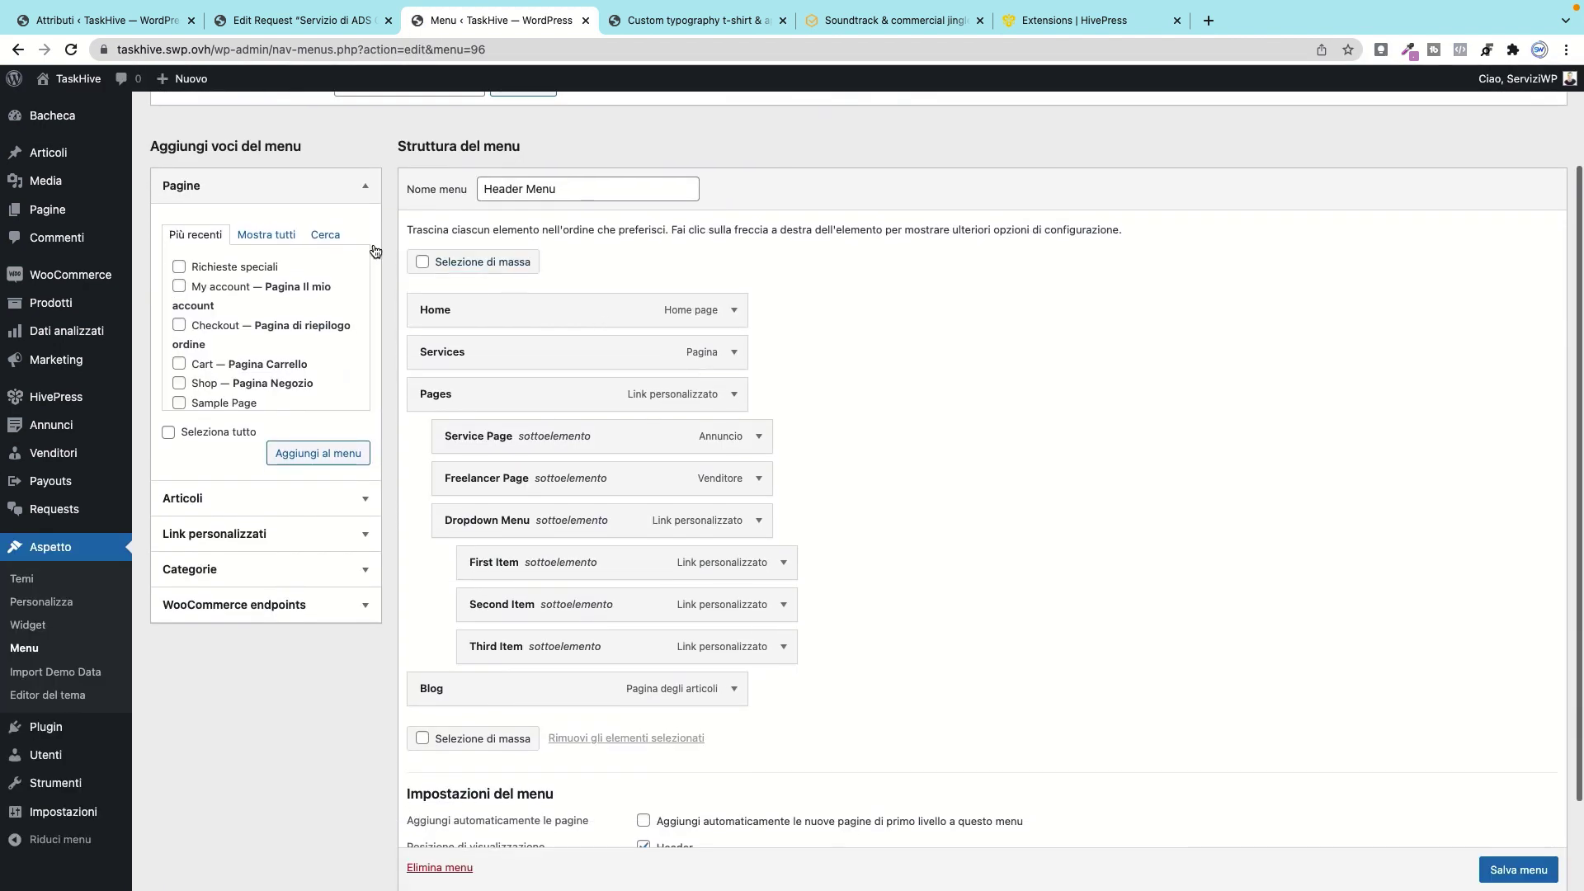
pyautogui.click(179, 267)
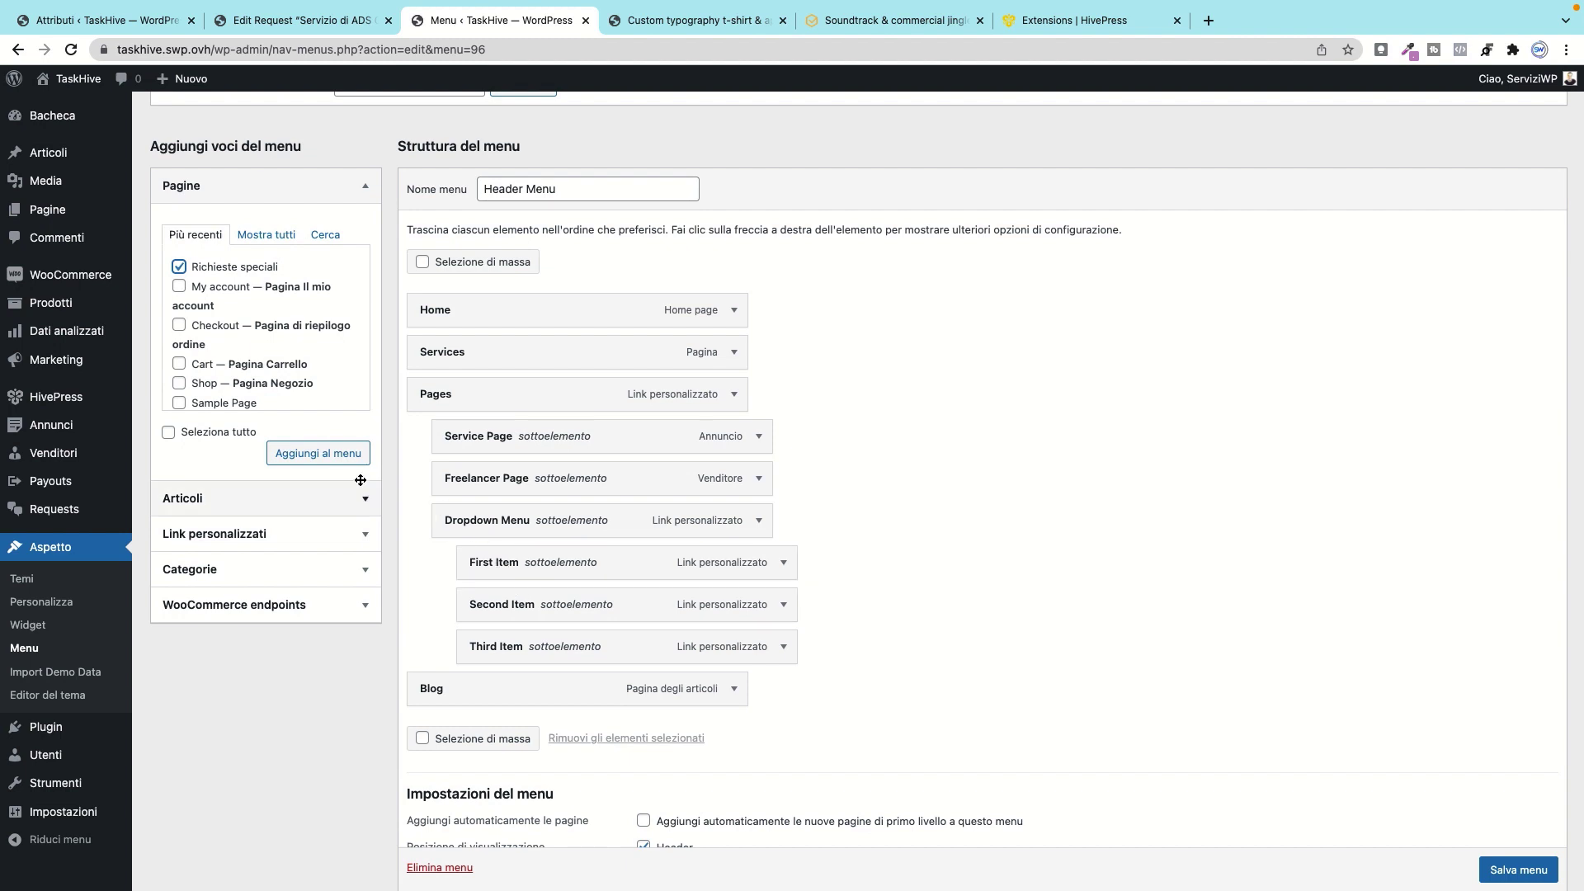
pyautogui.click(316, 453)
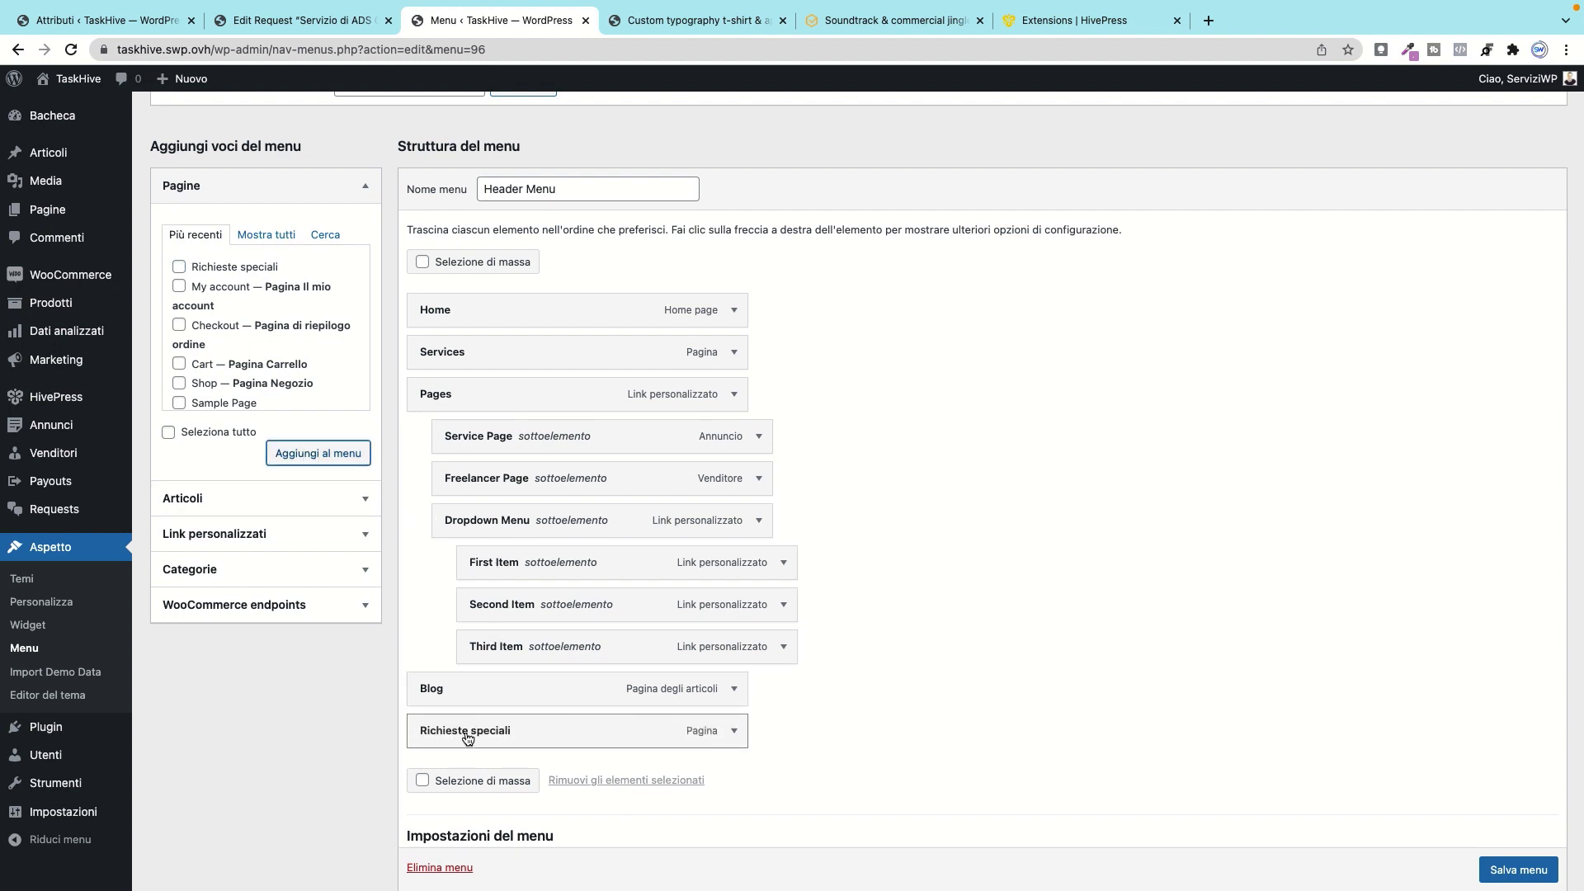
pyautogui.moveTo(467, 736); pyautogui.dragTo(460, 688)
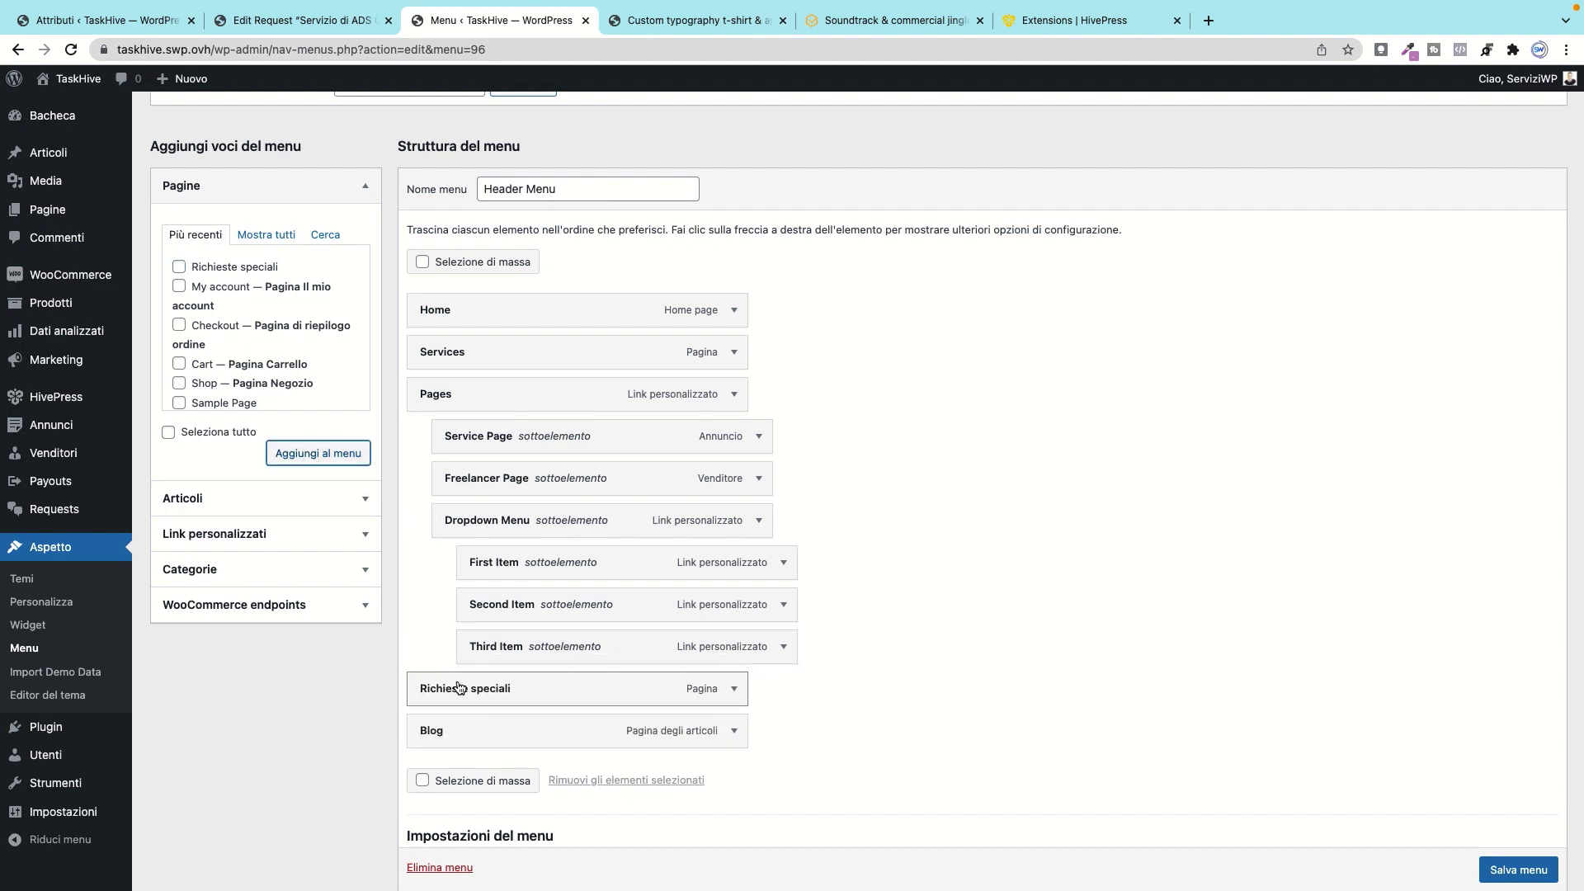
pyautogui.scroll(-3, 1433, 330)
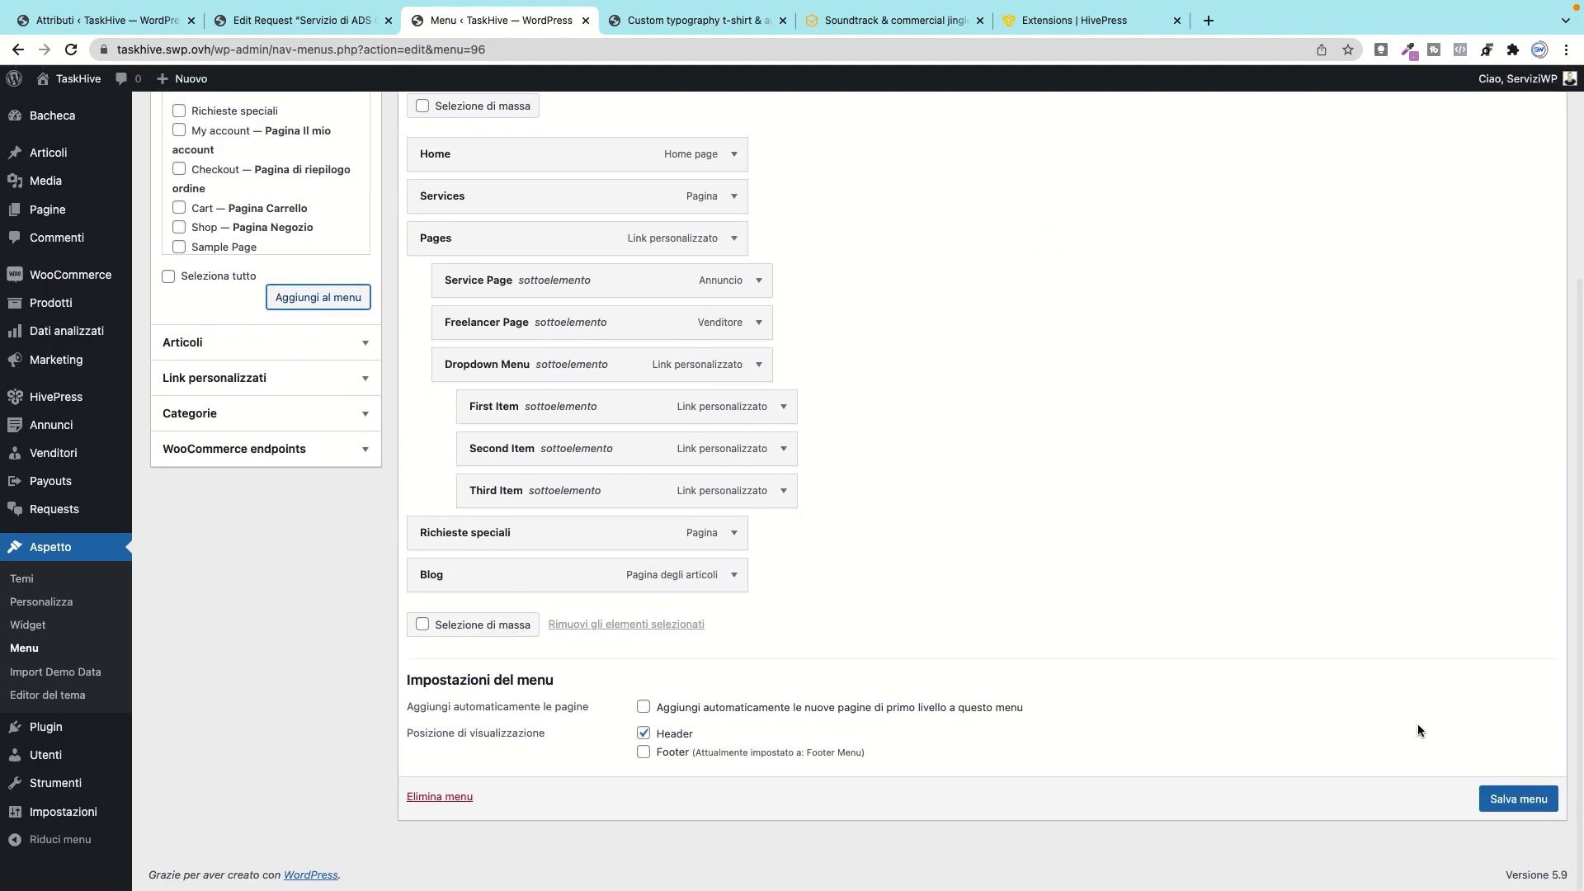
pyautogui.click(1513, 800)
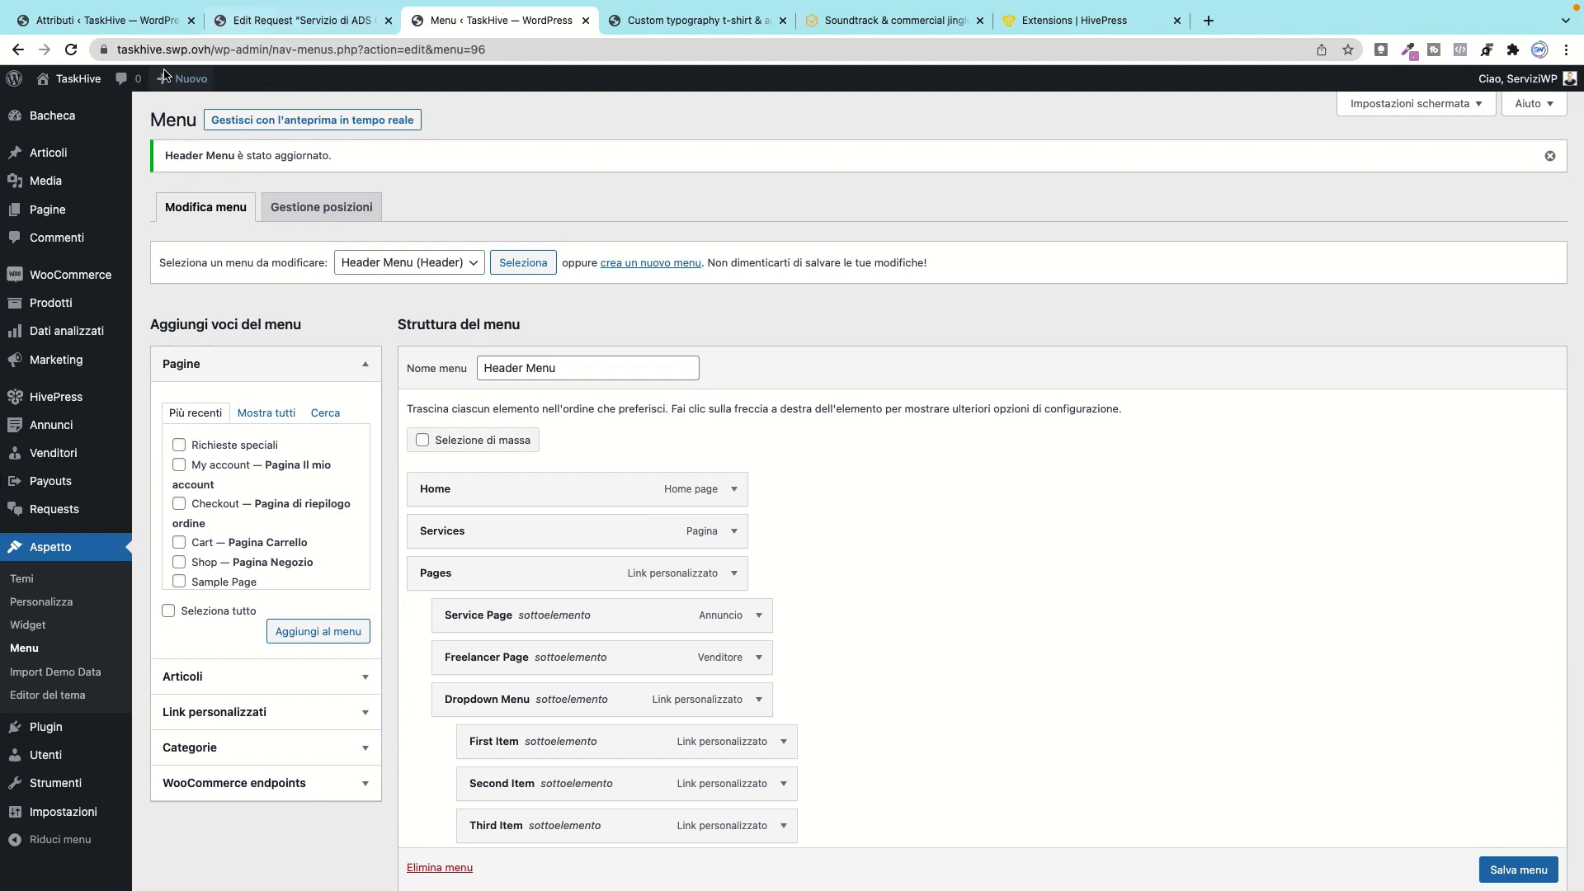
# Step: Open the live site in a new tab and go to the Richieste speciali page
pyautogui.moveTo(78, 83)
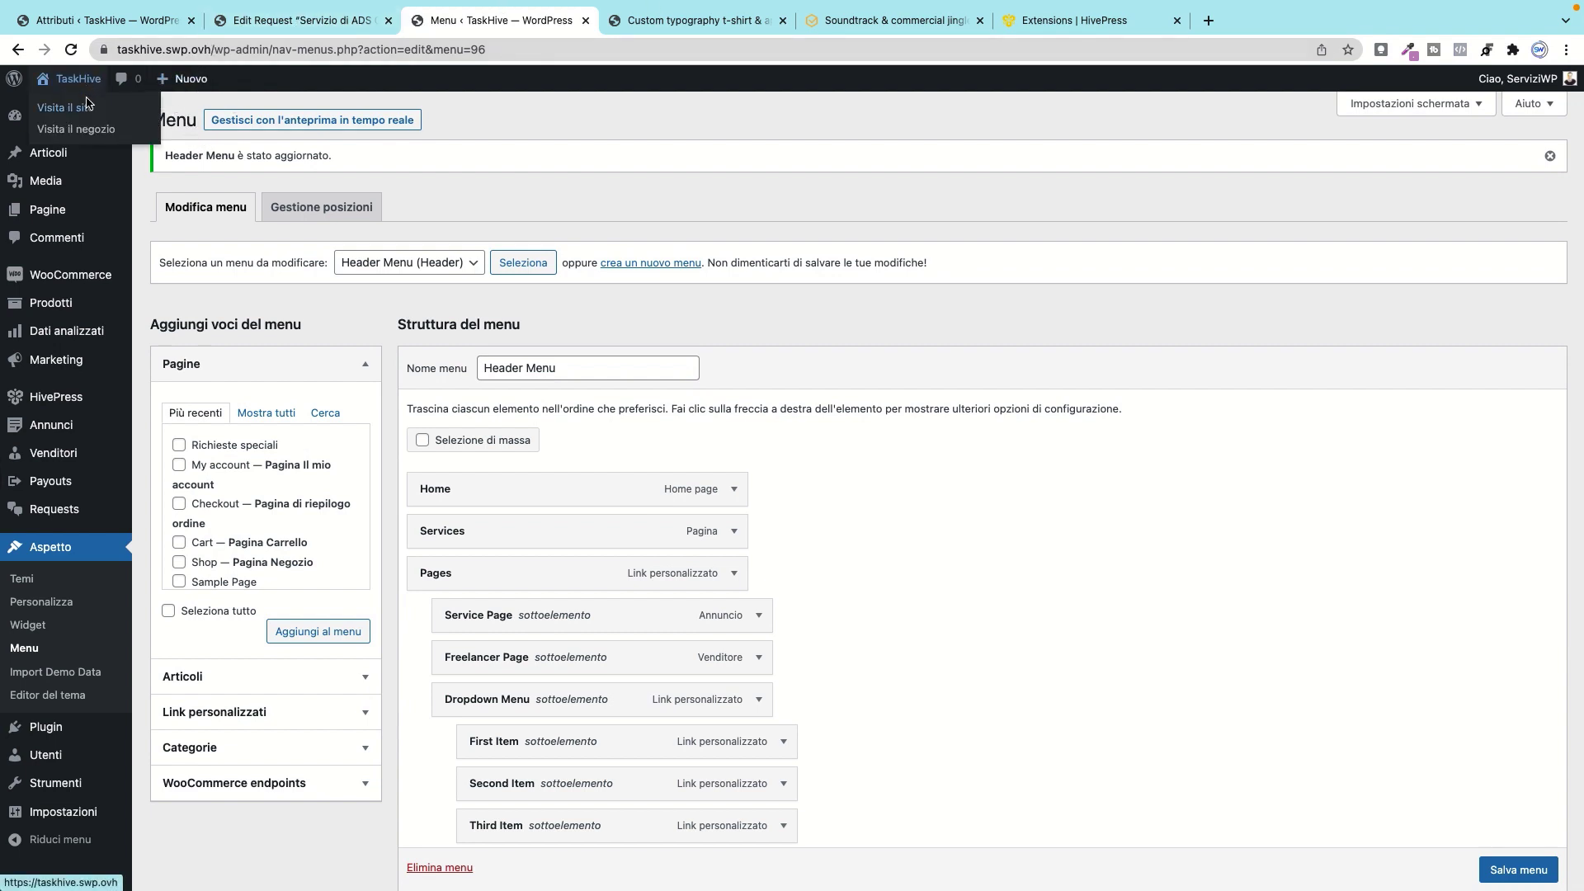
pyautogui.rightClick(93, 108)
pyautogui.click(95, 111)
pyautogui.click(633, 18)
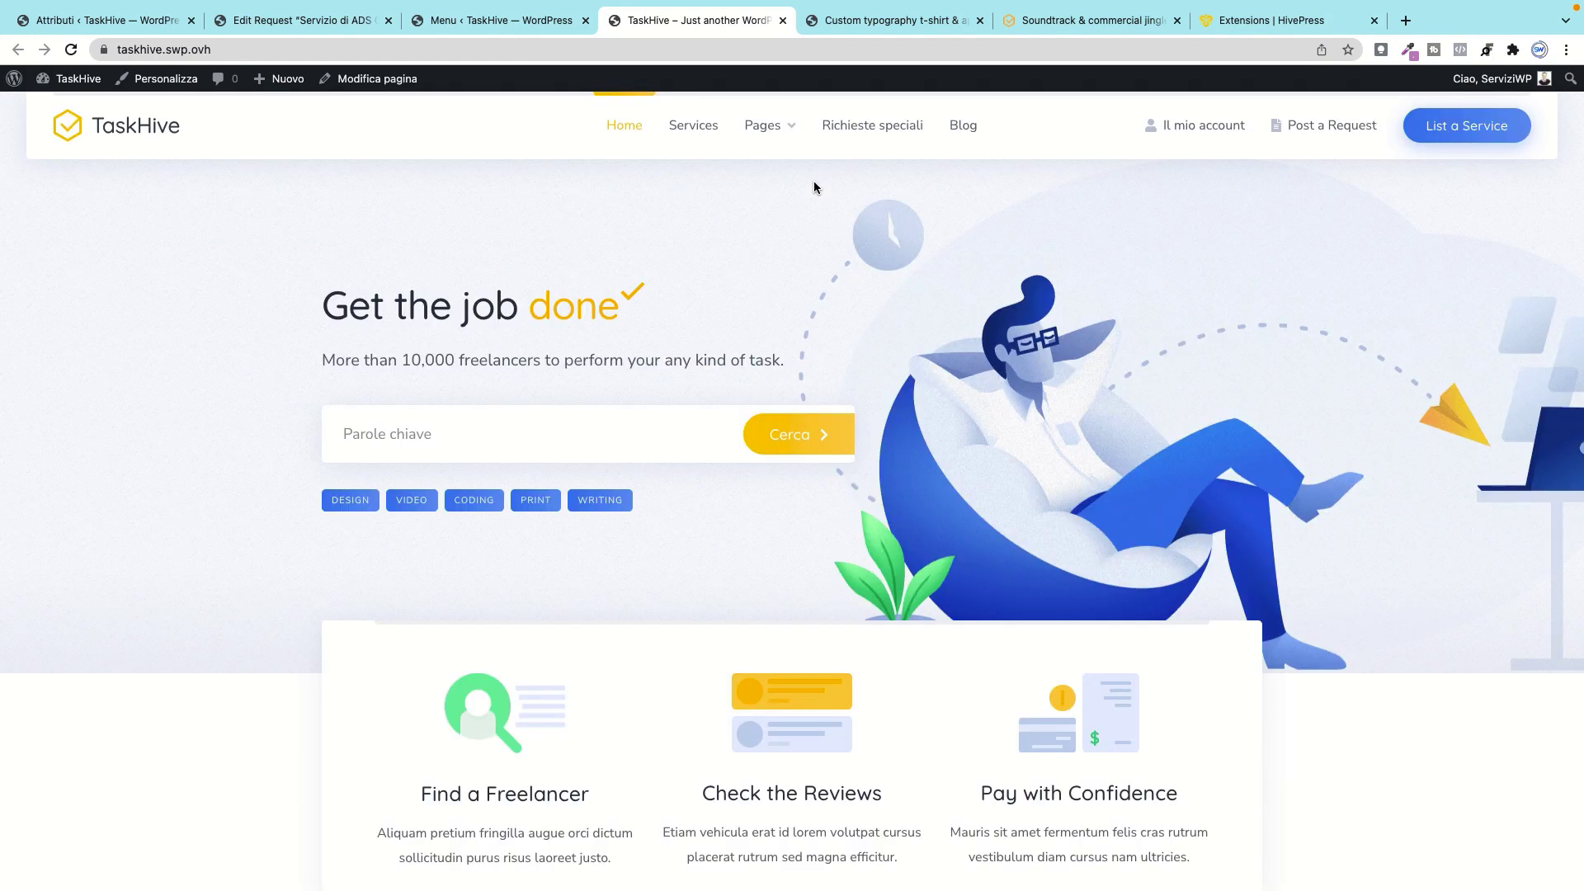
pyautogui.click(876, 131)
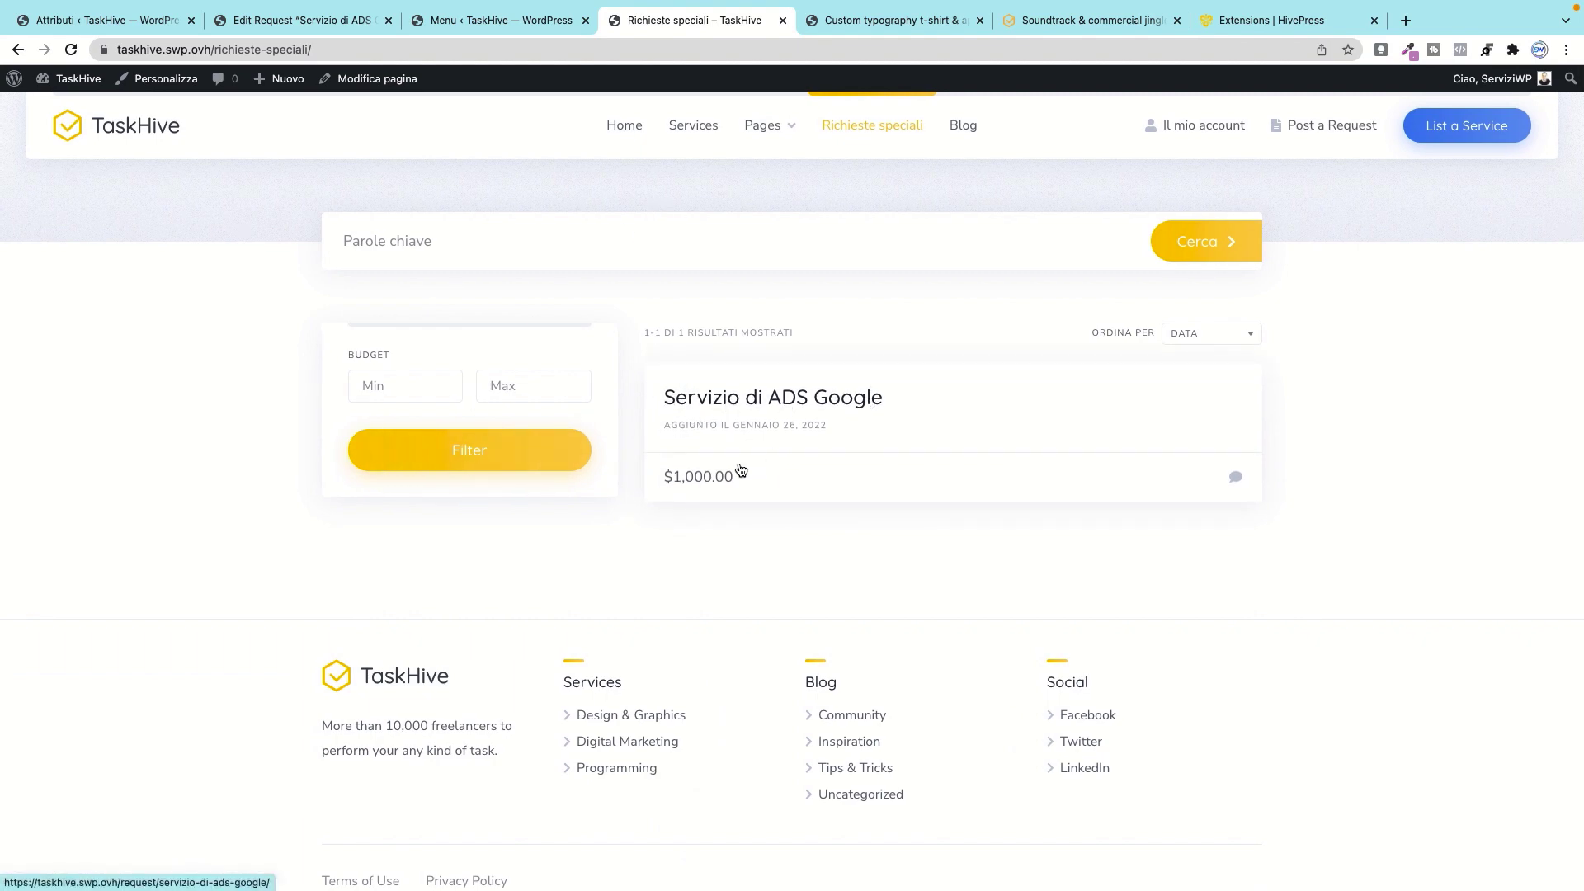
# Step: Highlight the $1,000.00 budget and try the Min and Max budget filter fields
pyautogui.moveTo(733, 477); pyautogui.dragTo(653, 476)
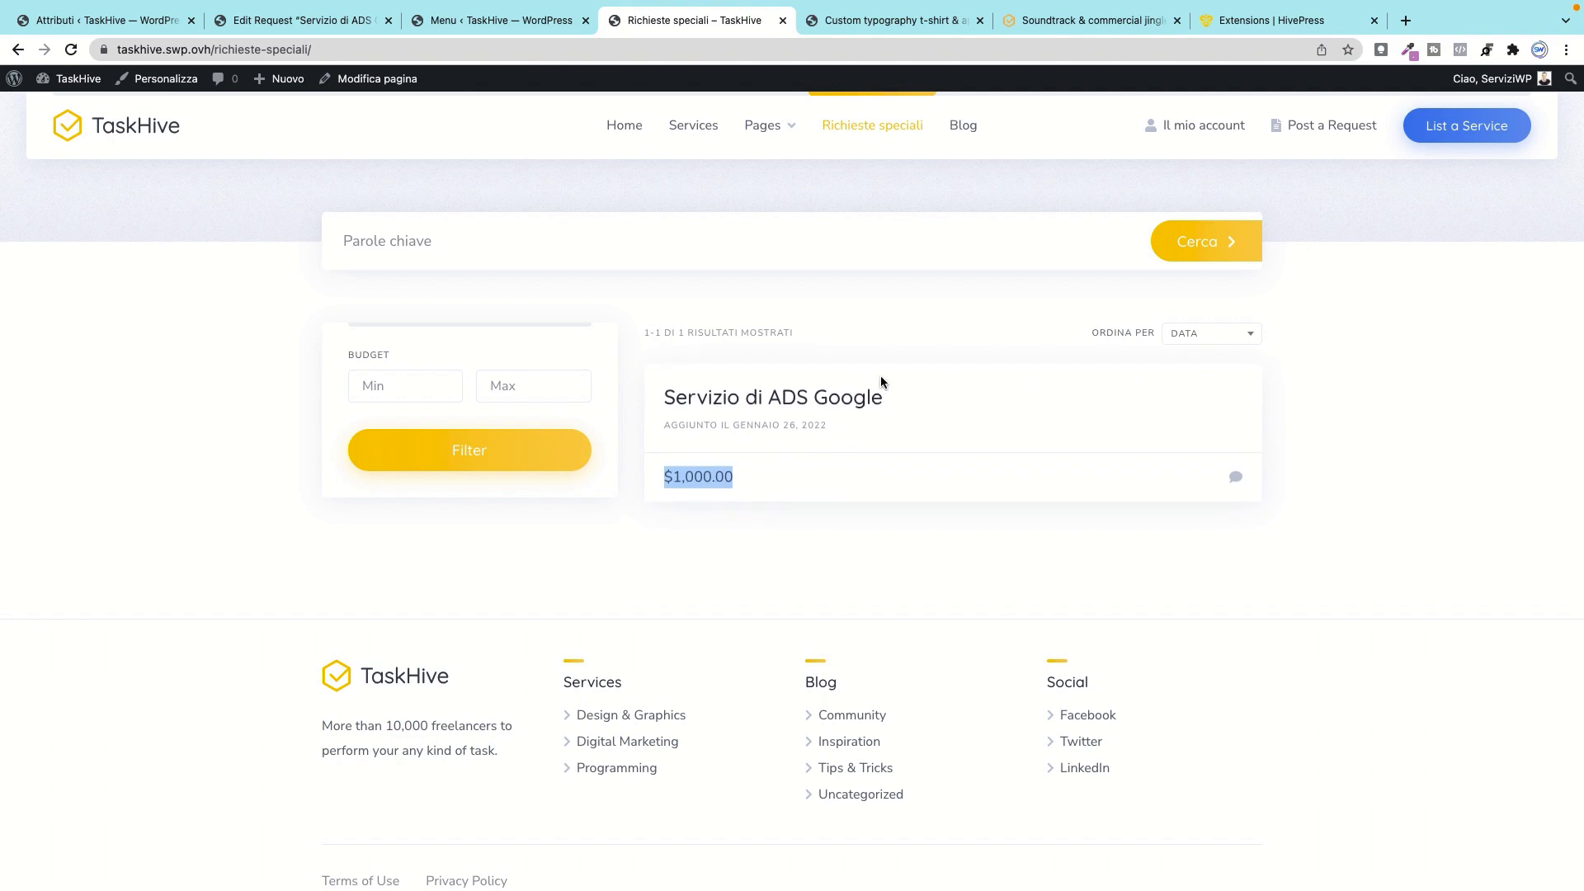
pyautogui.click(395, 383)
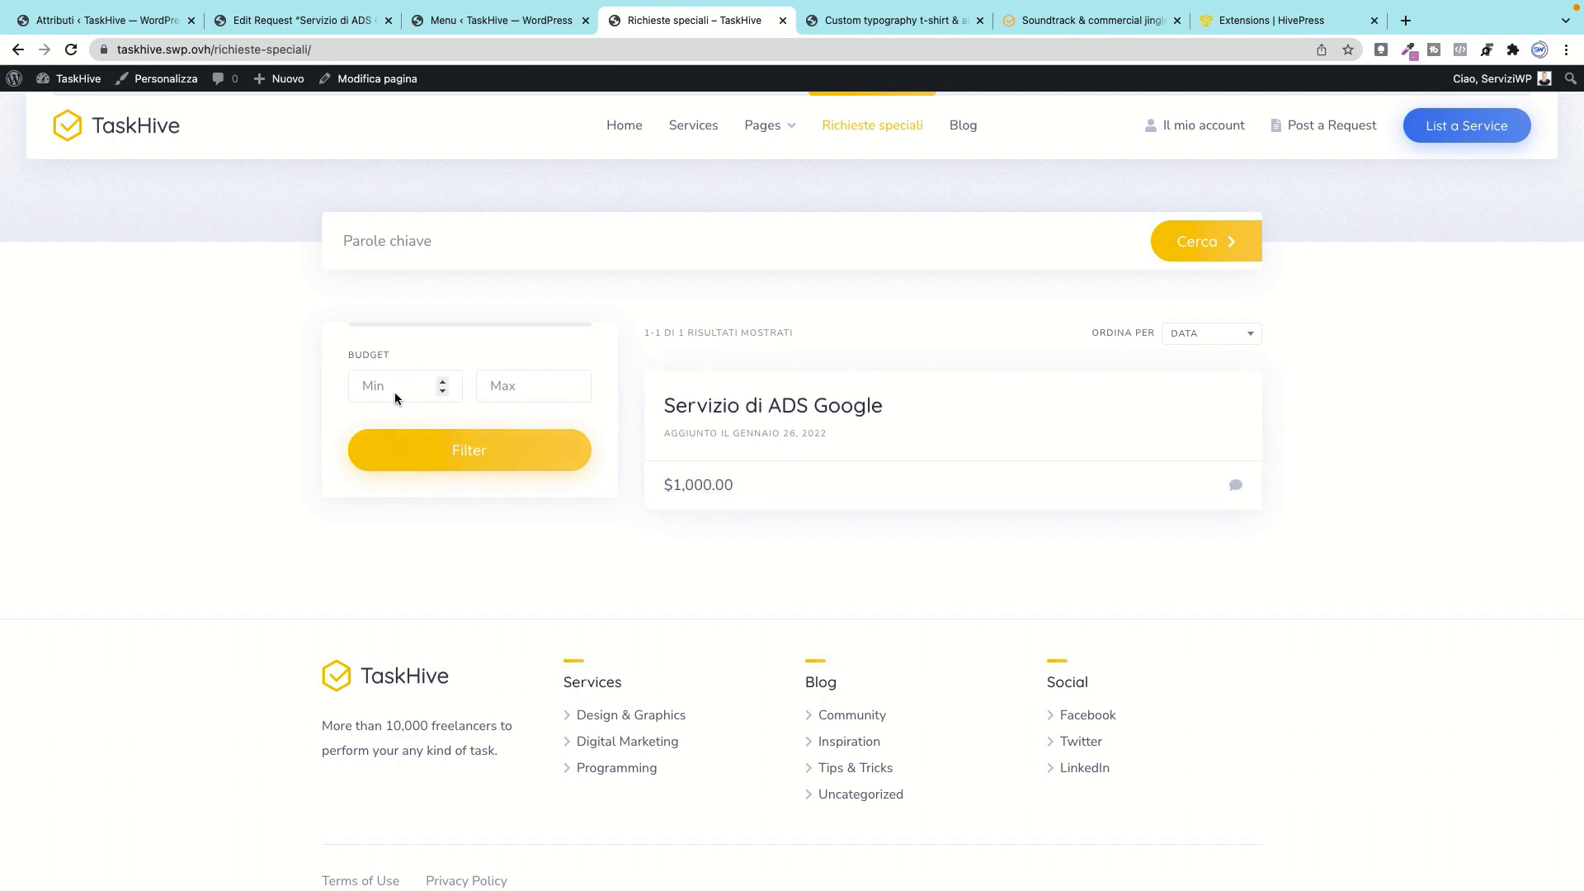
pyautogui.click(520, 386)
pyautogui.click(422, 387)
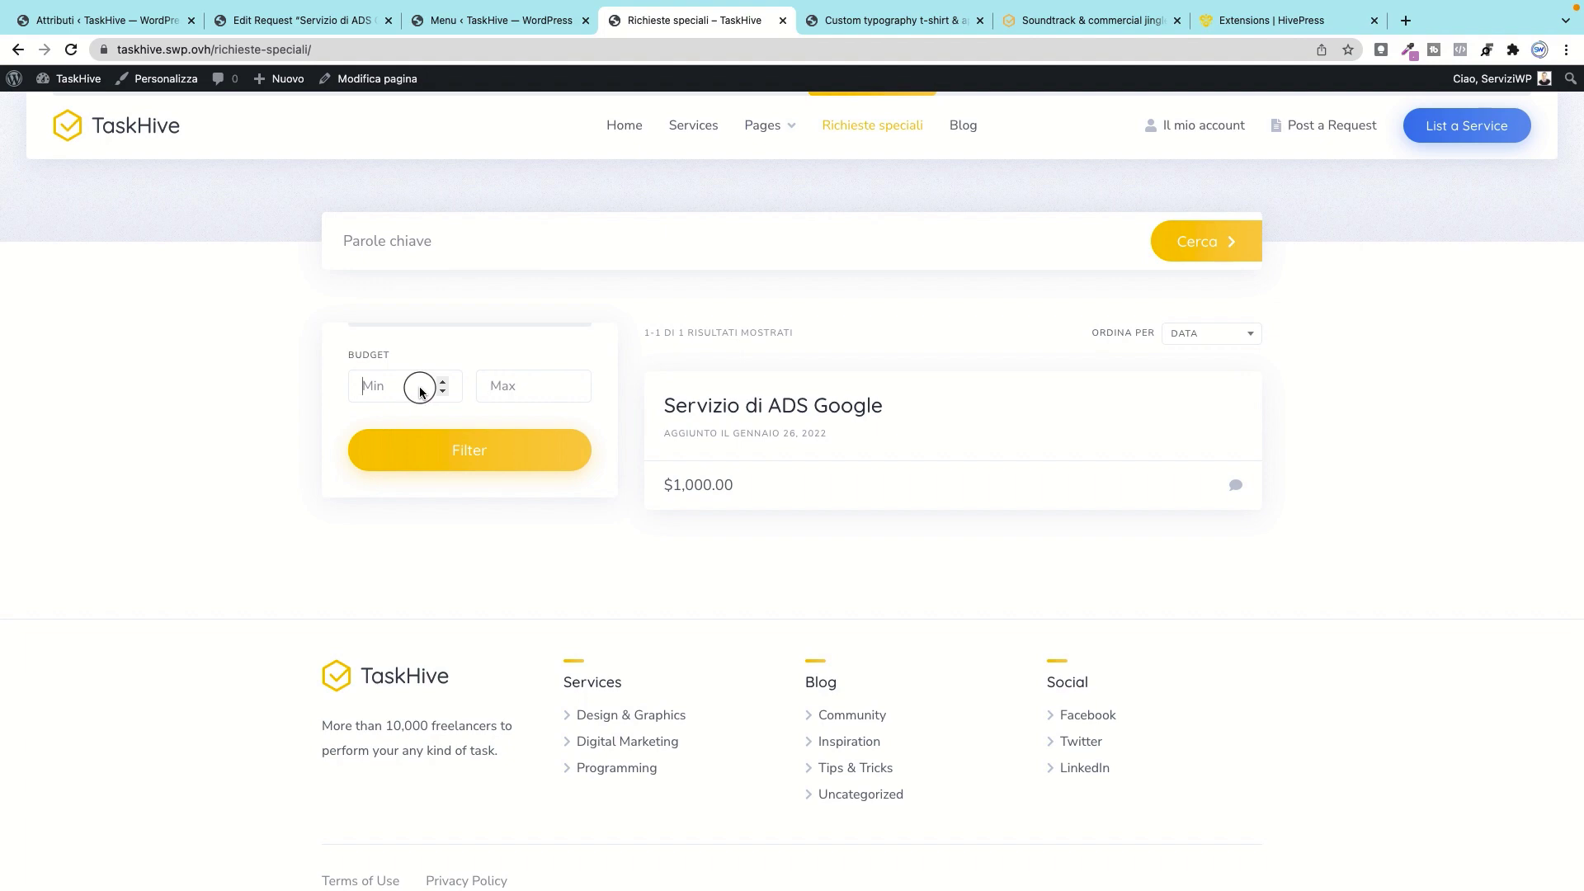
pyautogui.click(480, 391)
# Step: Submit a 900 offer with details 'offerta' on Servizio di ADS Google, then close the form
pyautogui.click(771, 243)
pyautogui.click(1234, 477)
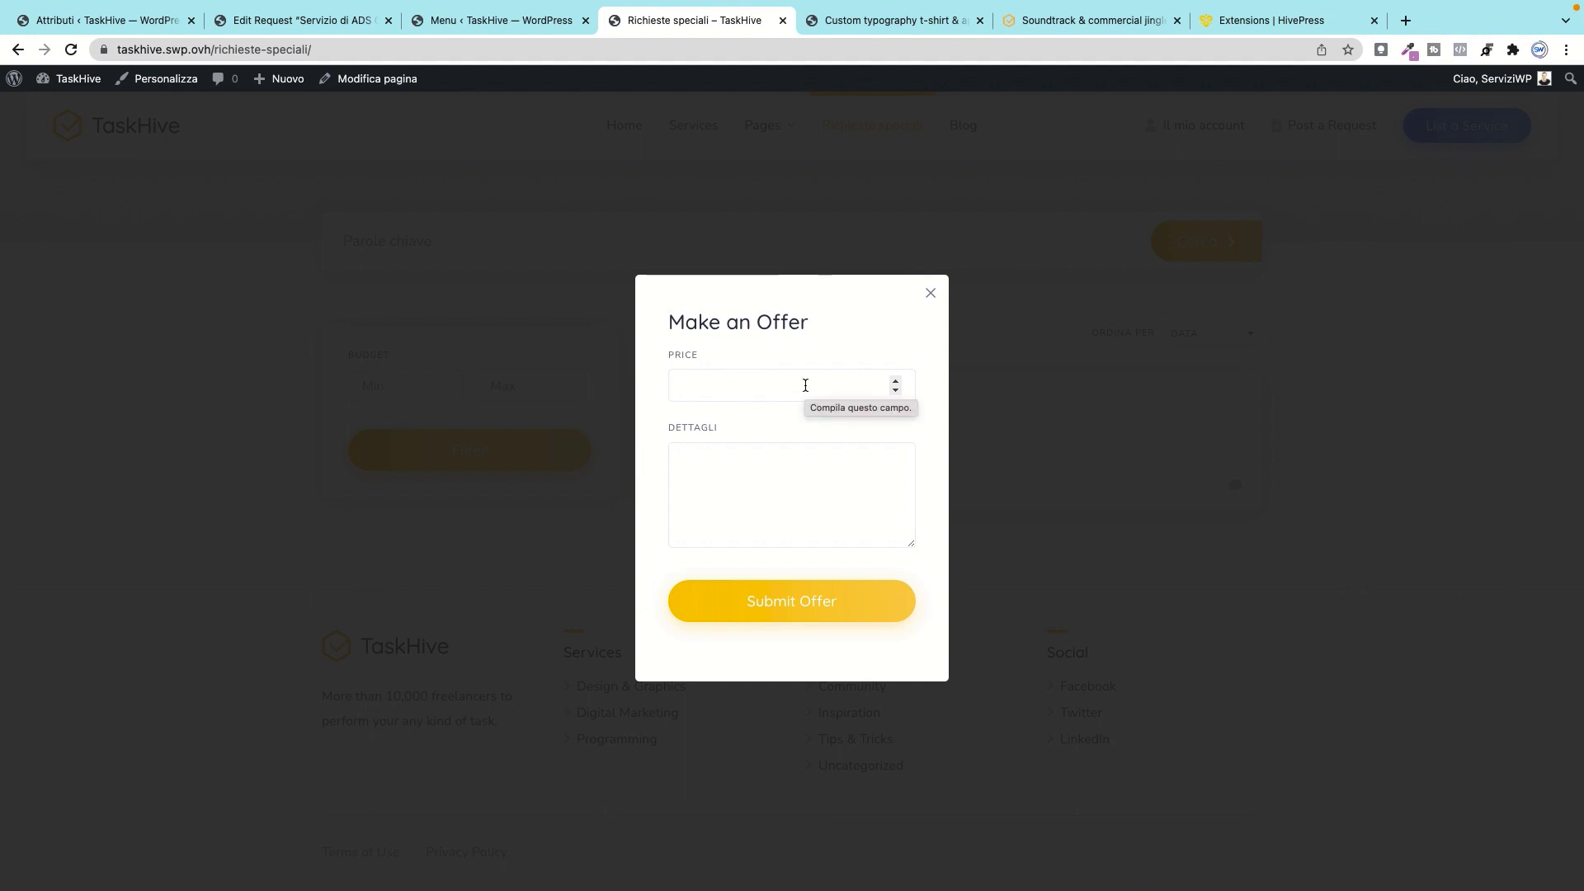
pyautogui.write('900')
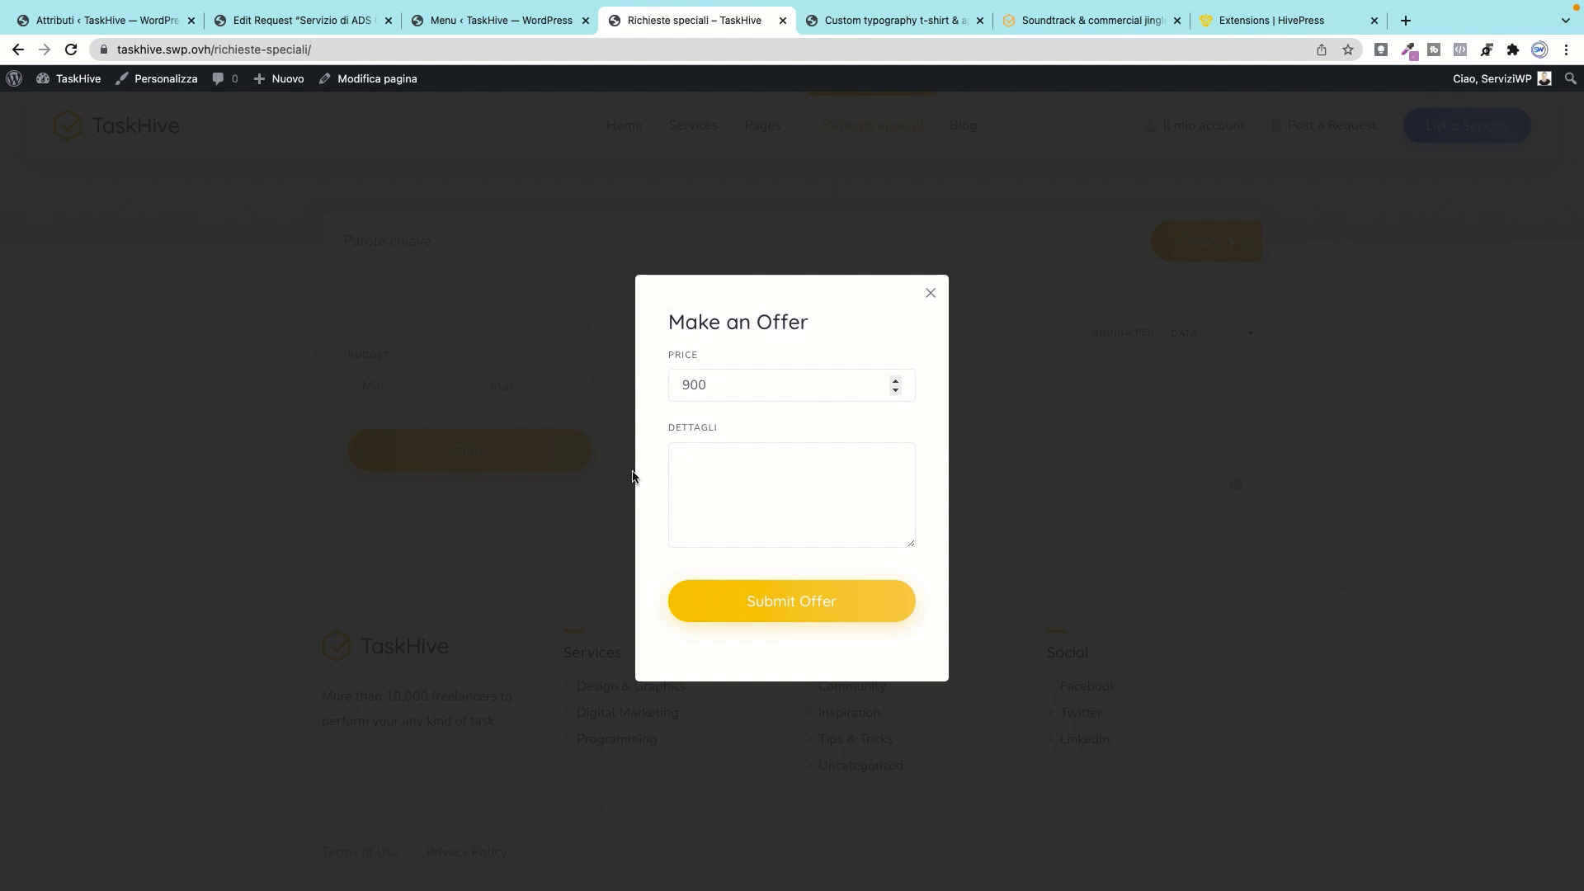
pyautogui.click(734, 493)
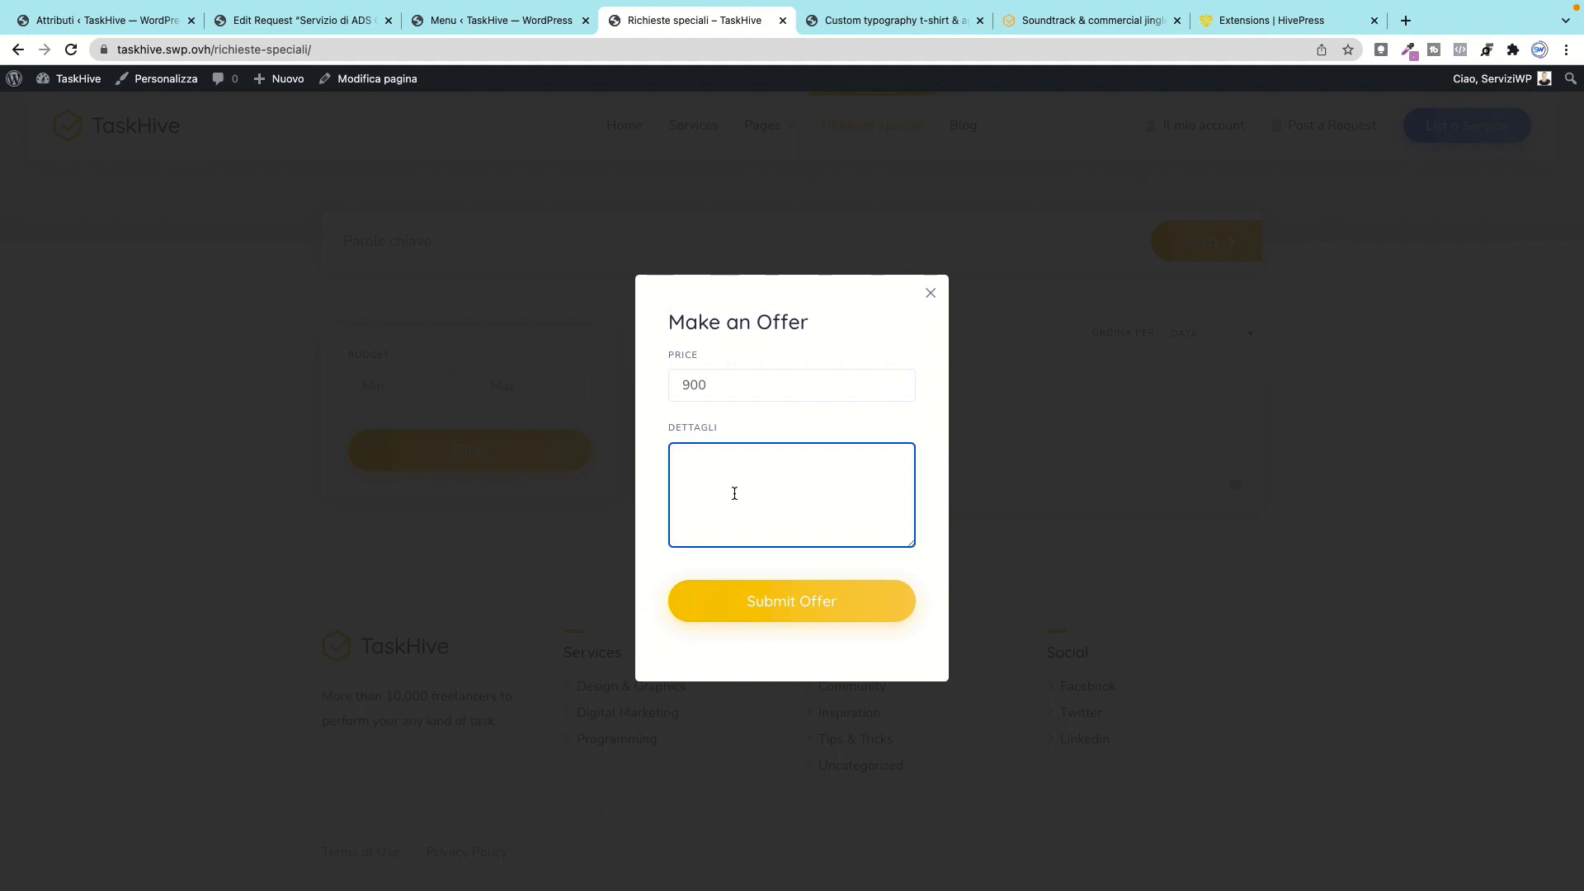
pyautogui.click(735, 602)
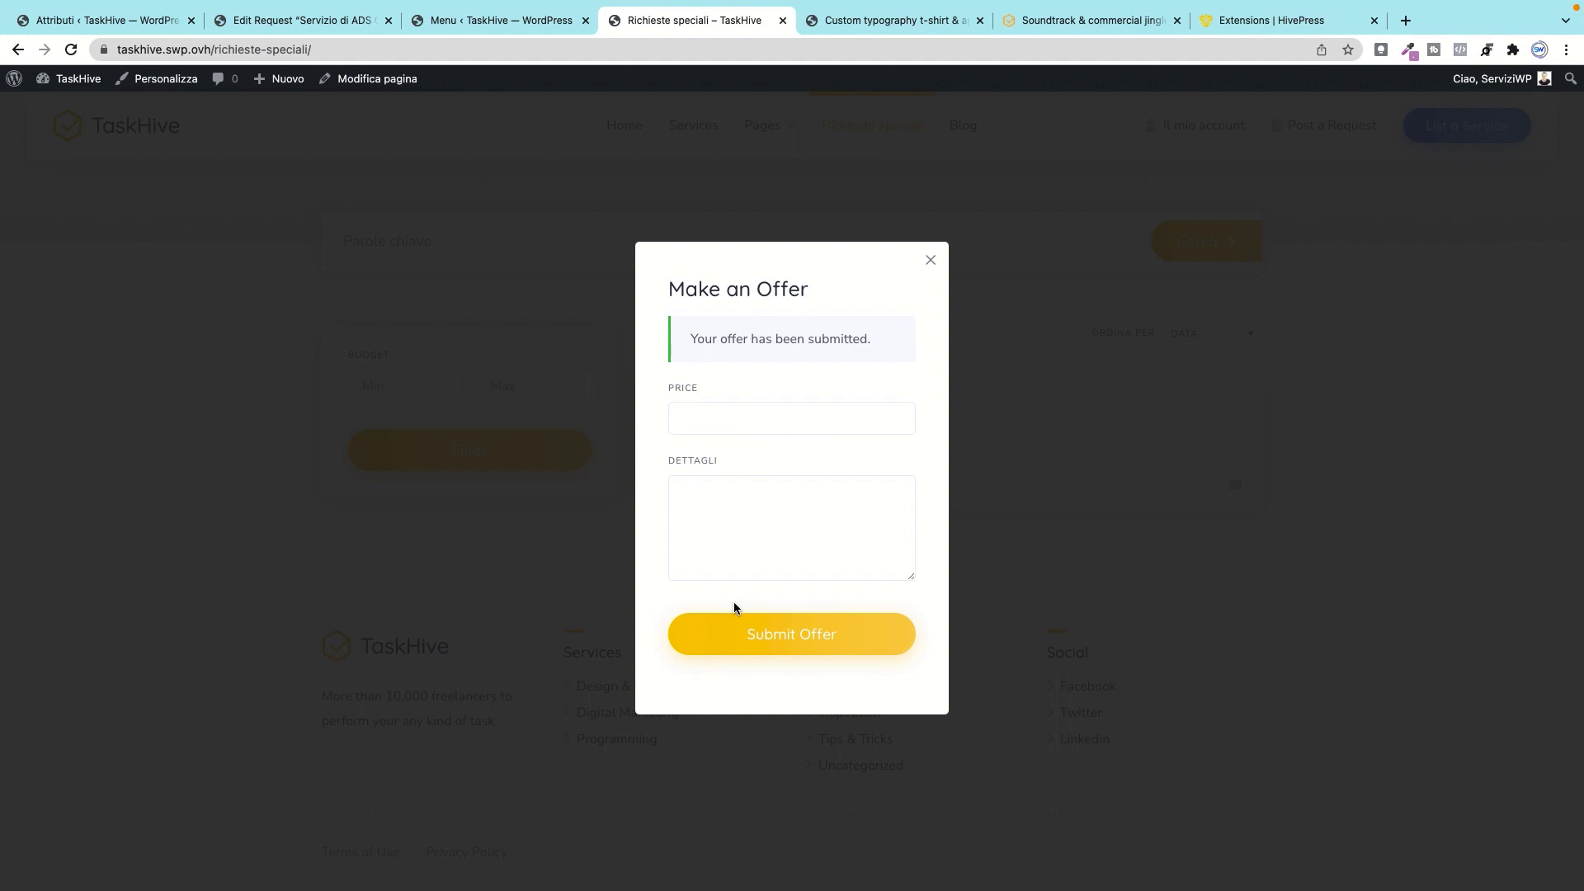
pyautogui.click(932, 262)
# Step: Switch to the private Chrome window's vendor dashboard and reload it
pyautogui.moveTo(298, 883)
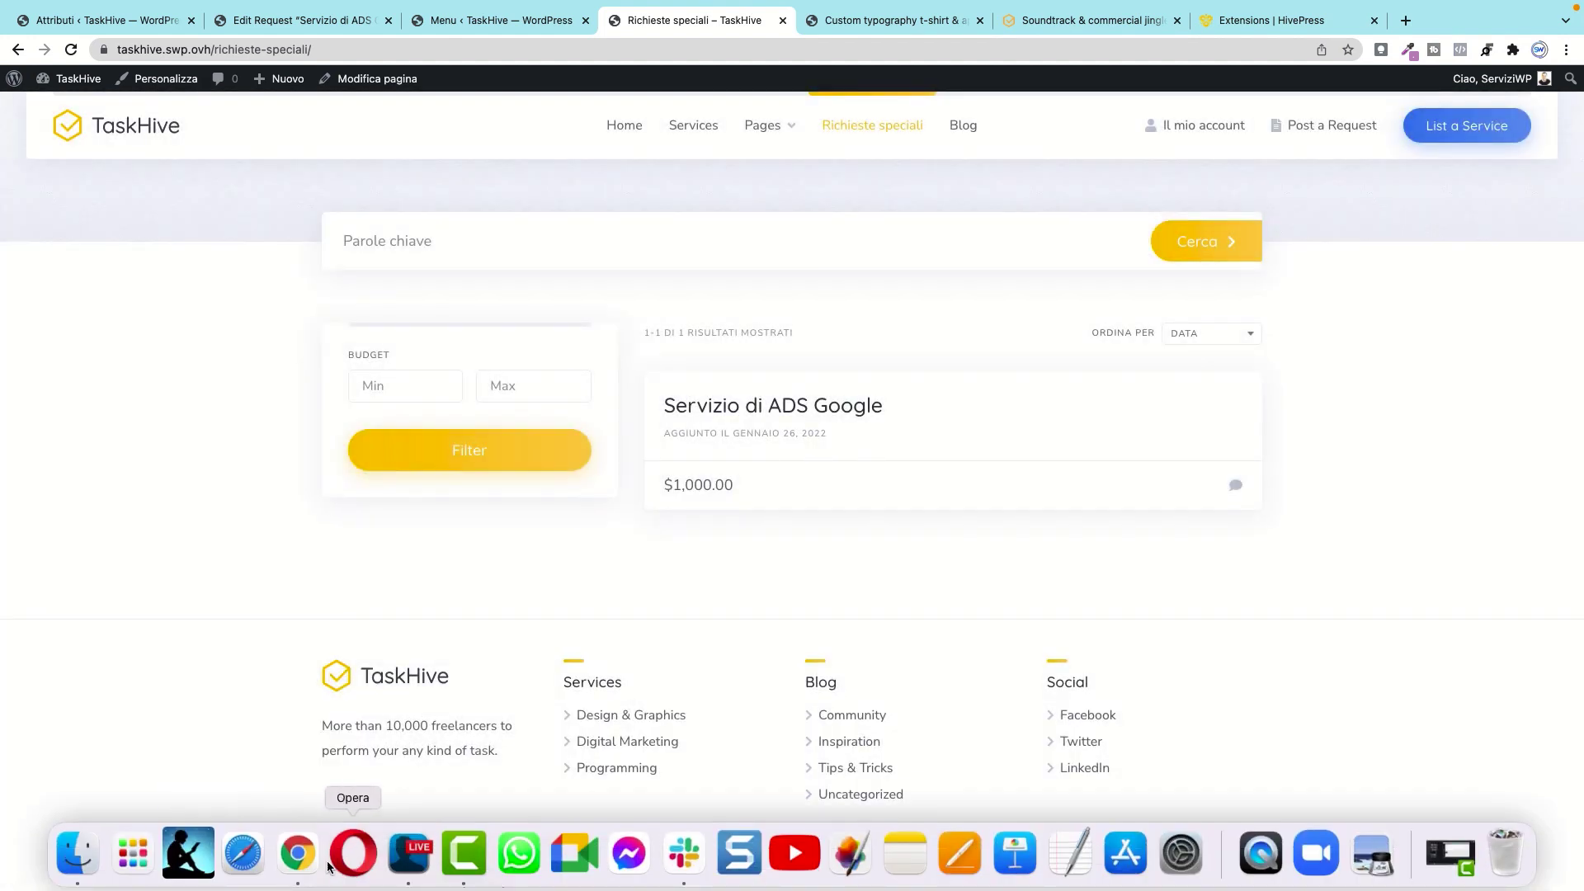
pyautogui.rightClick(298, 854)
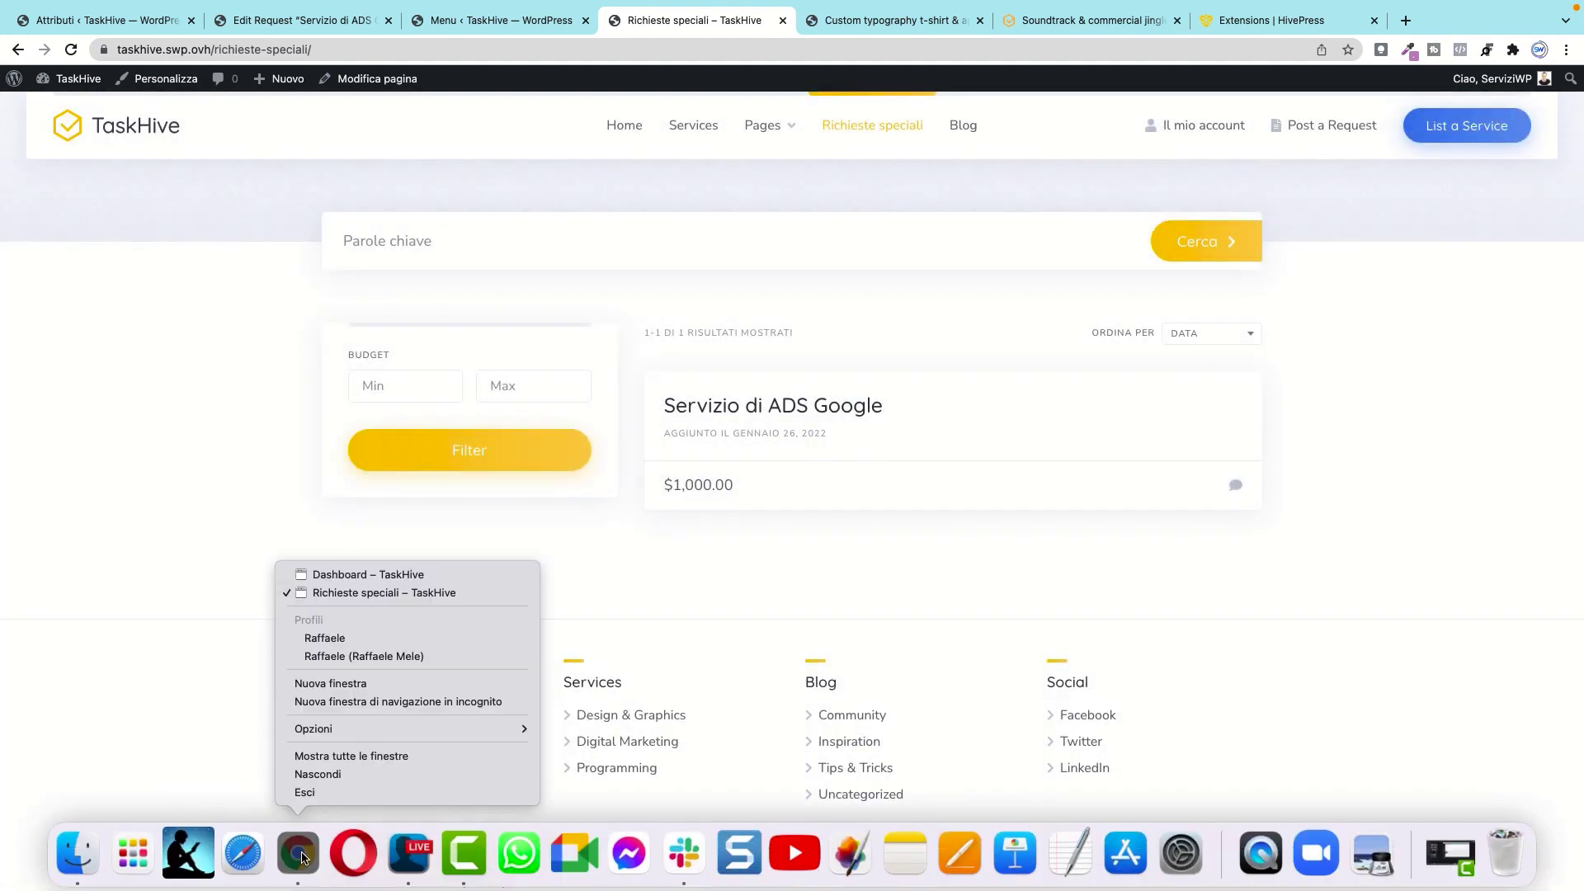
pyautogui.click(379, 575)
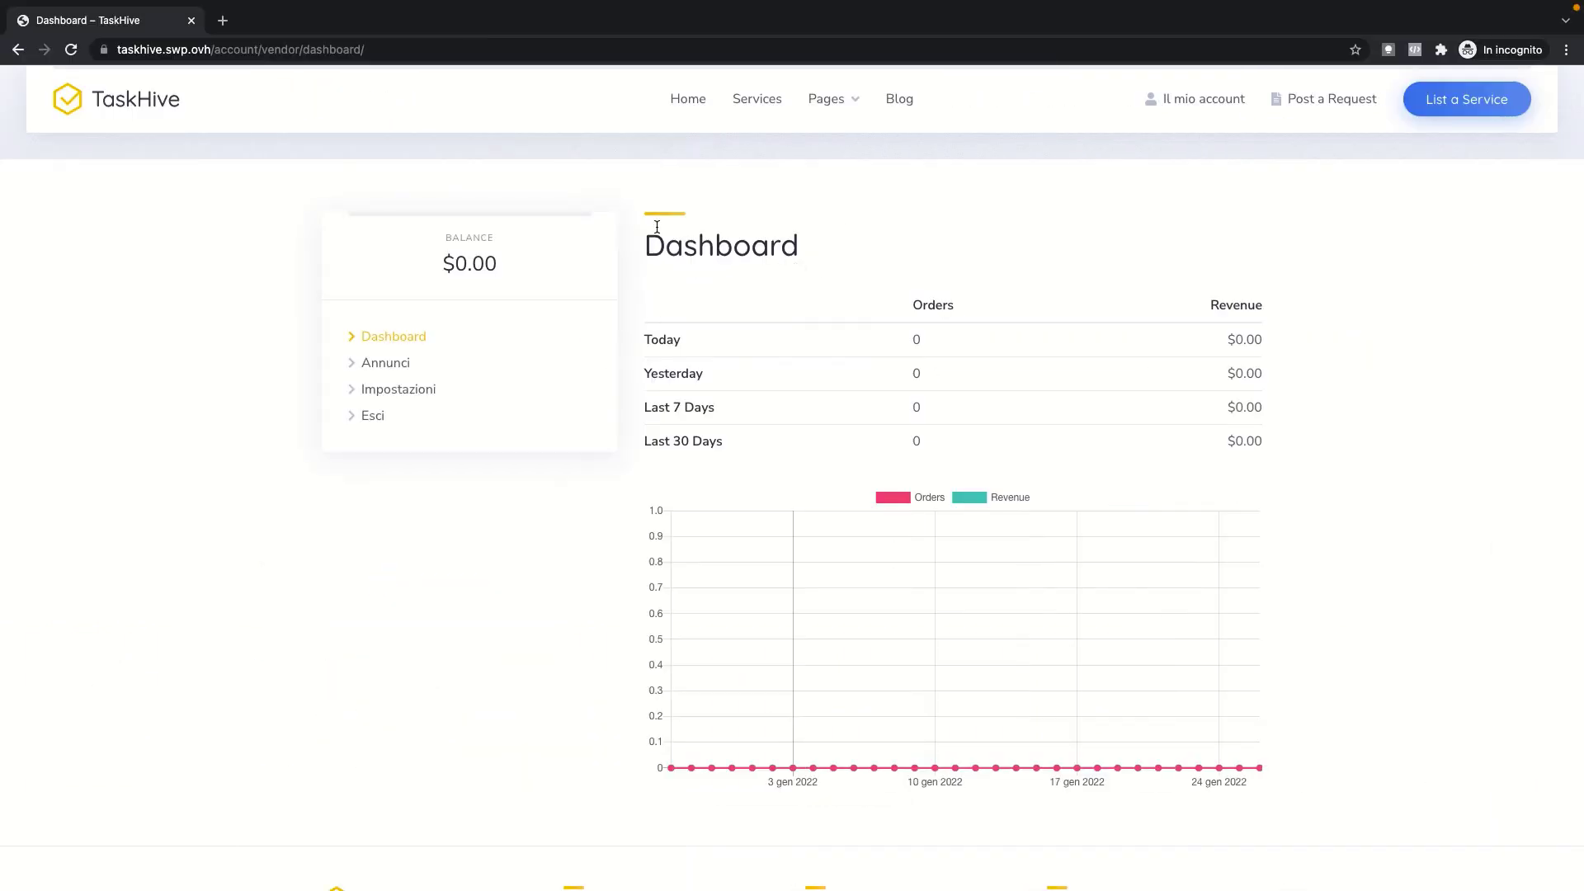
pyautogui.click(72, 51)
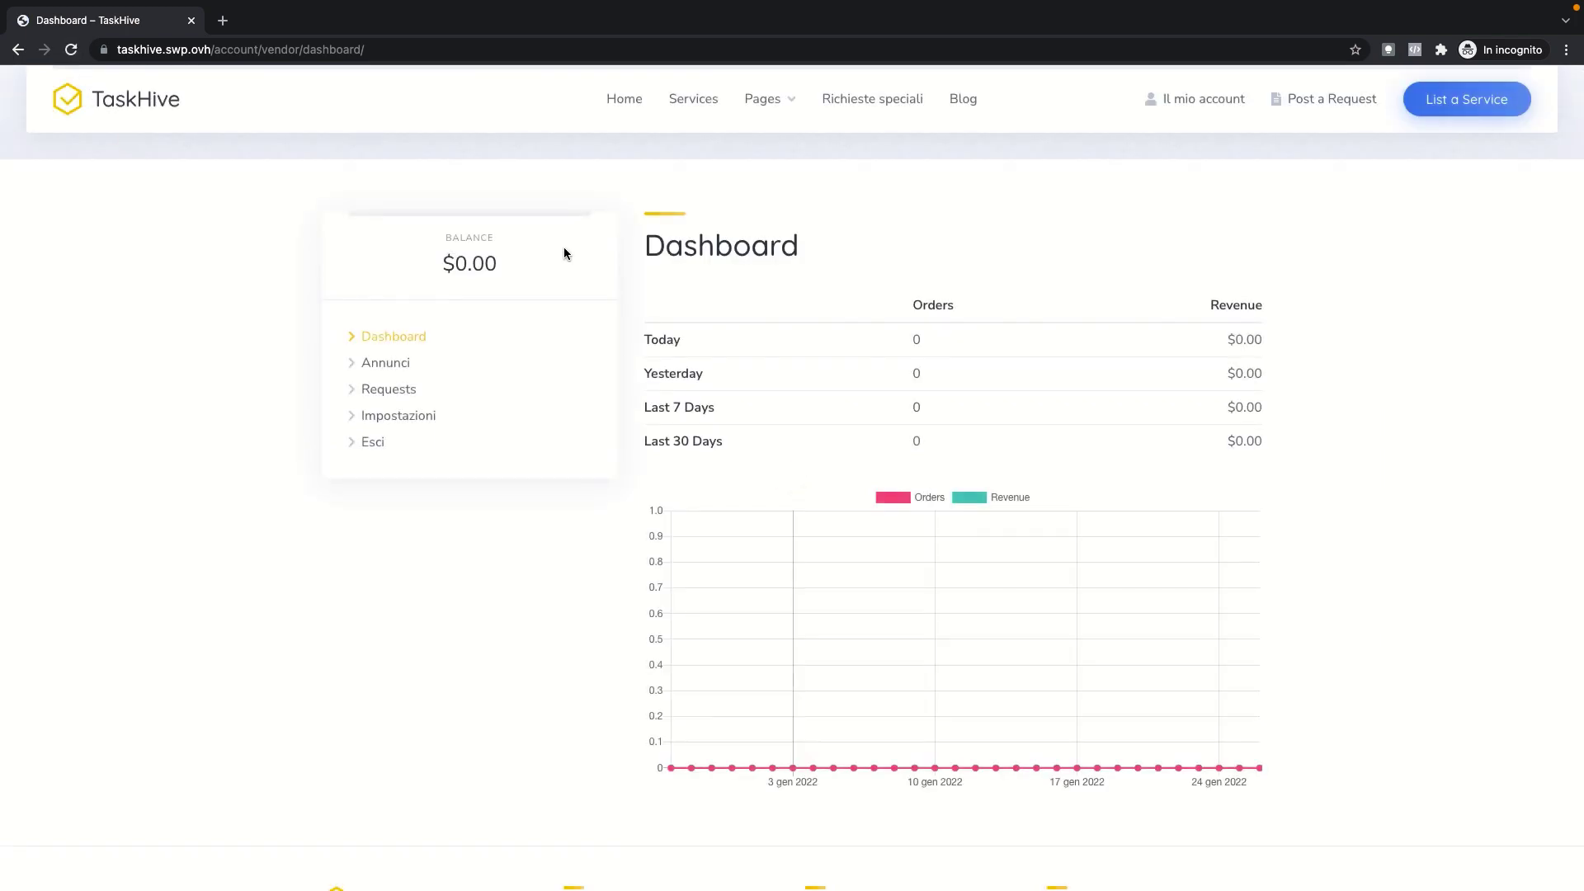
# Step: Open the request from Requests, accept the $900 offer, and review the $900.00 checkout
pyautogui.click(403, 392)
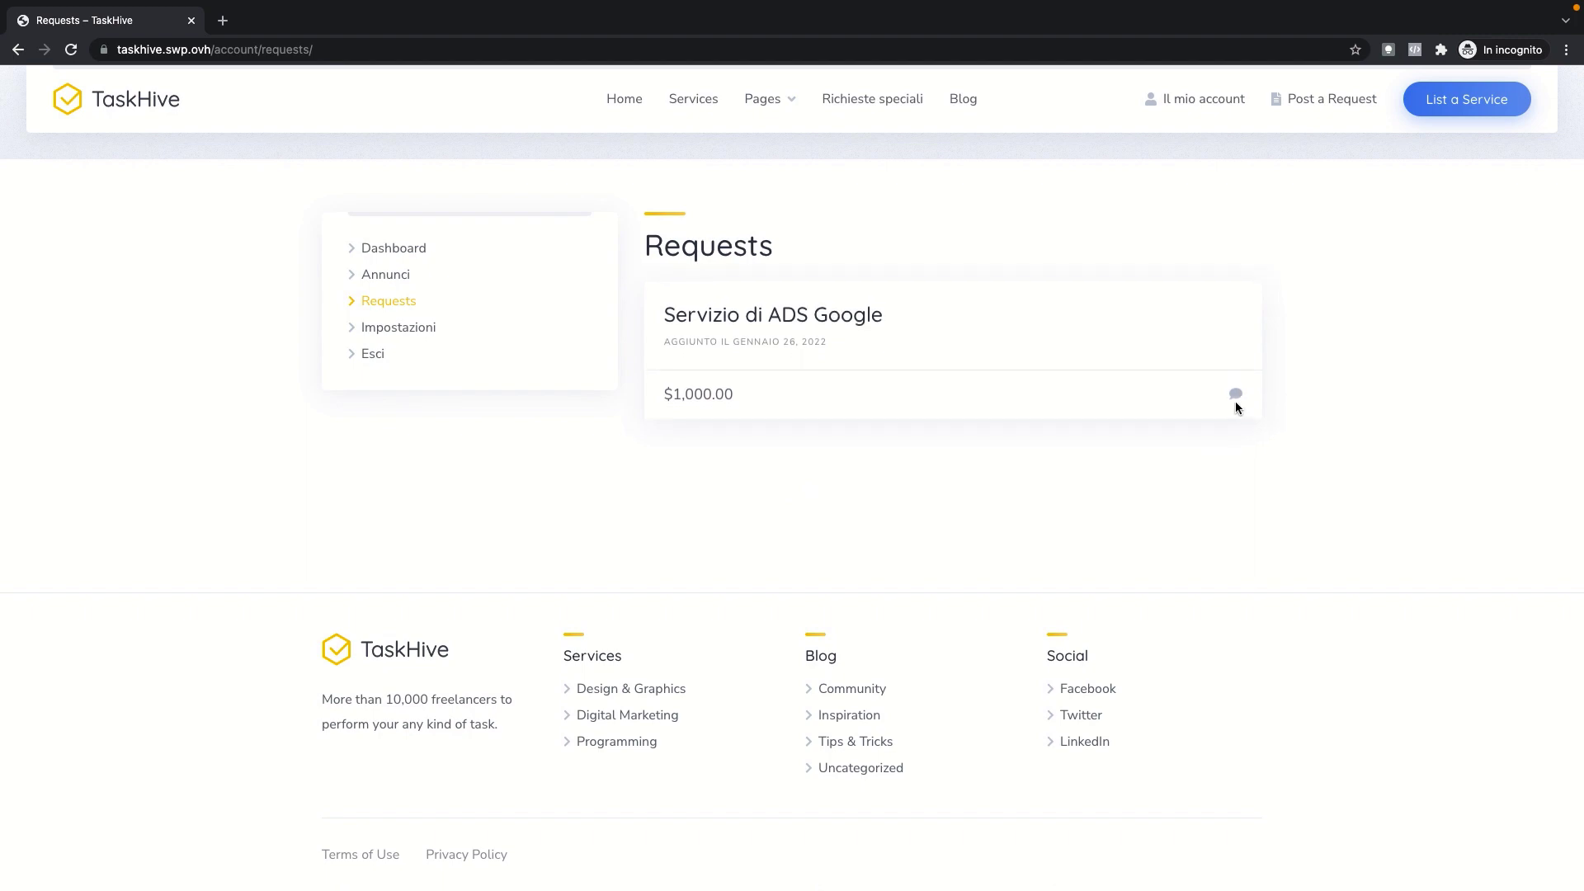
pyautogui.click(1235, 401)
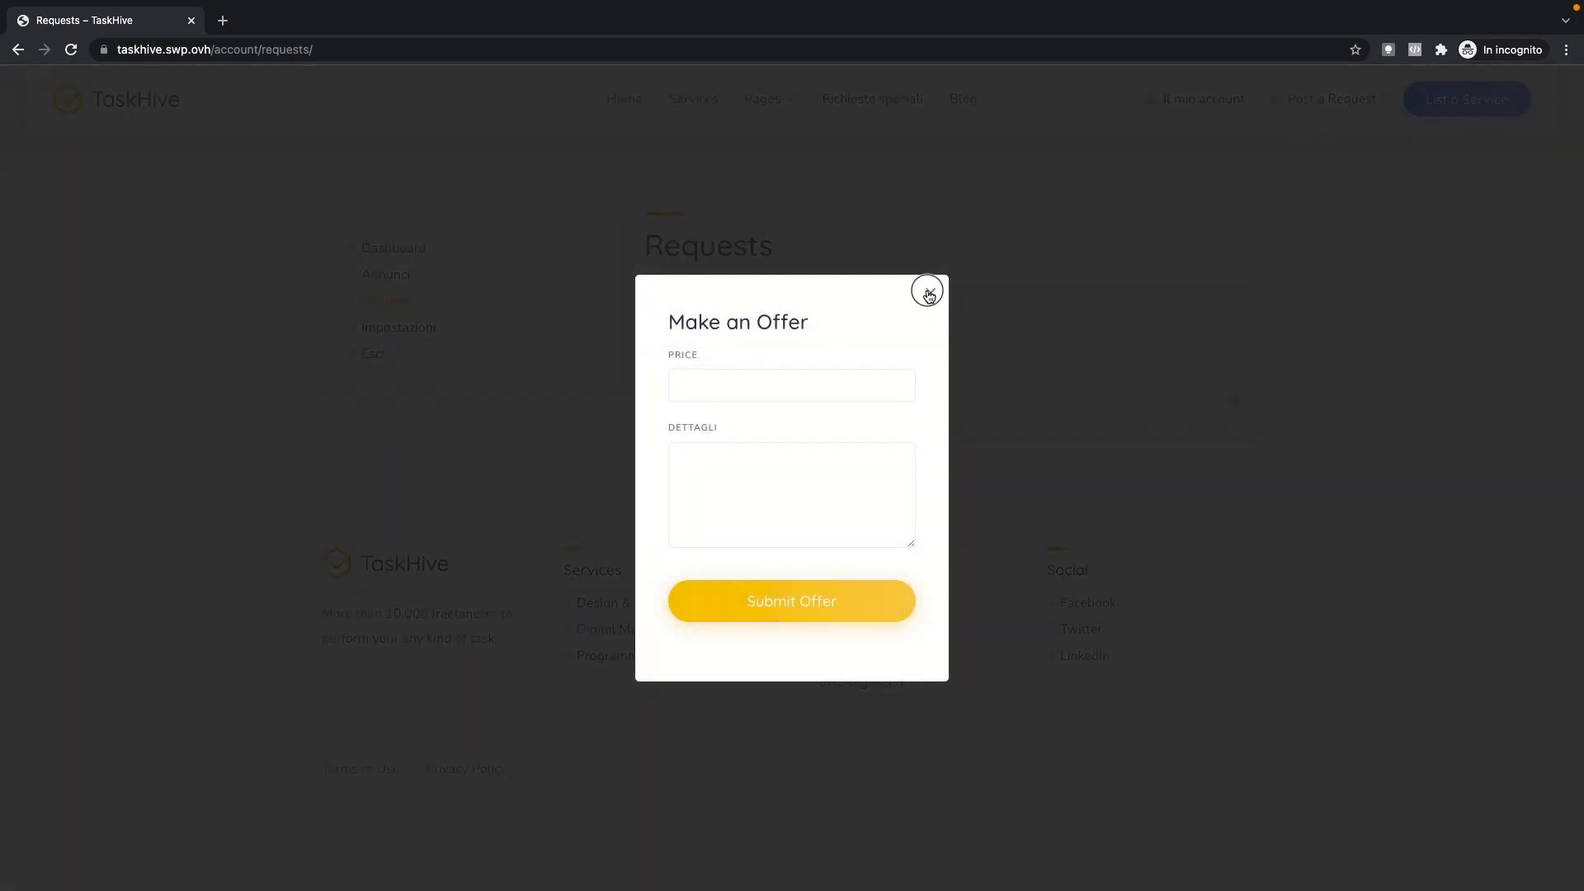
pyautogui.click(929, 292)
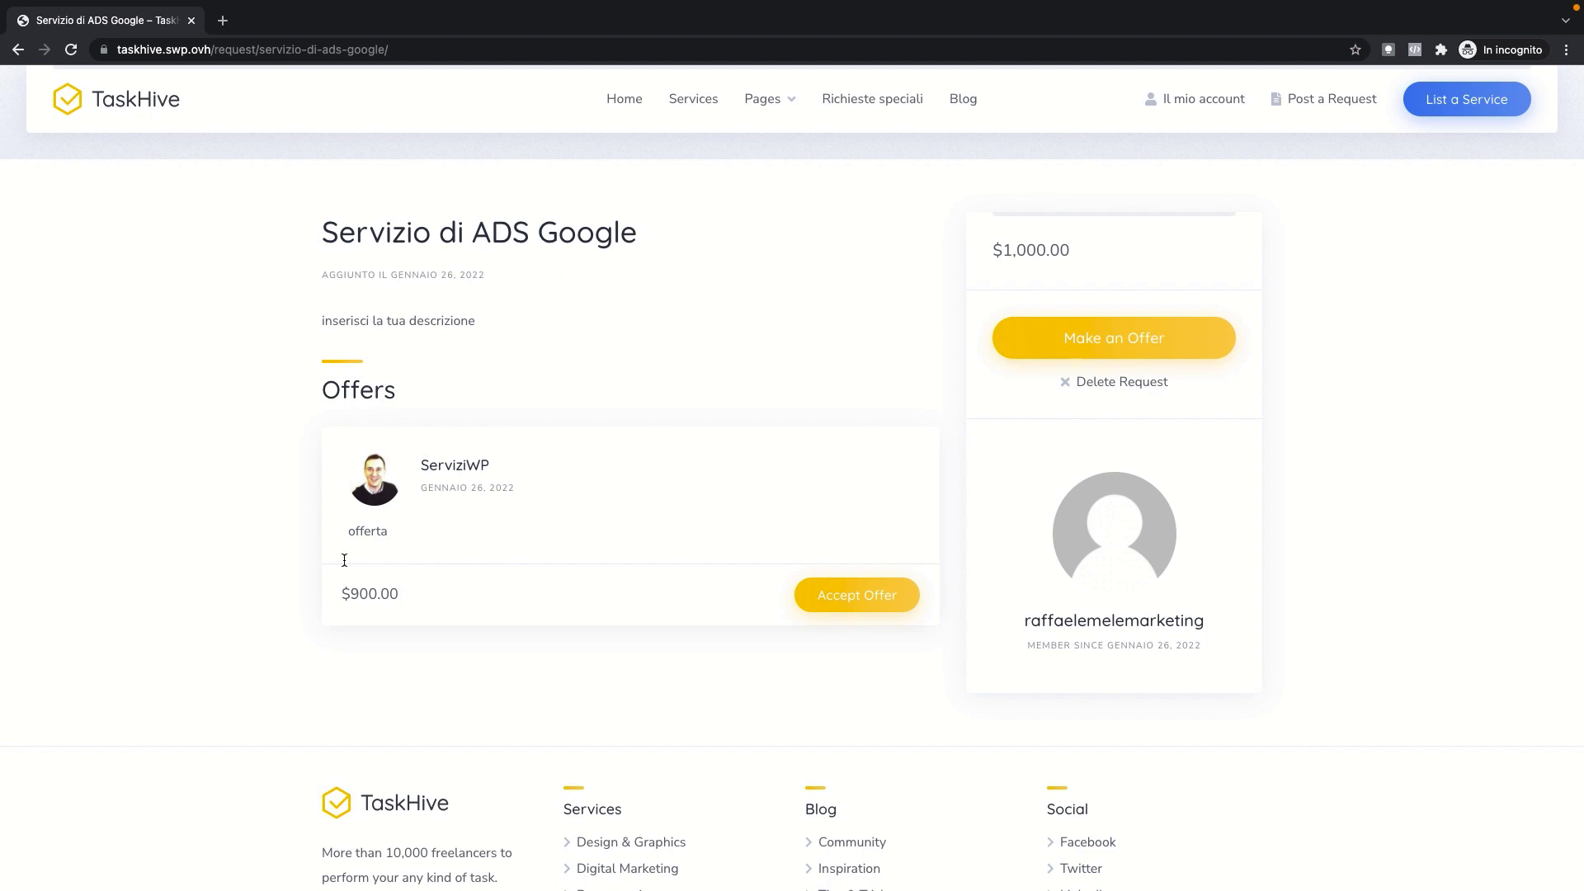
pyautogui.moveTo(388, 599); pyautogui.dragTo(331, 596)
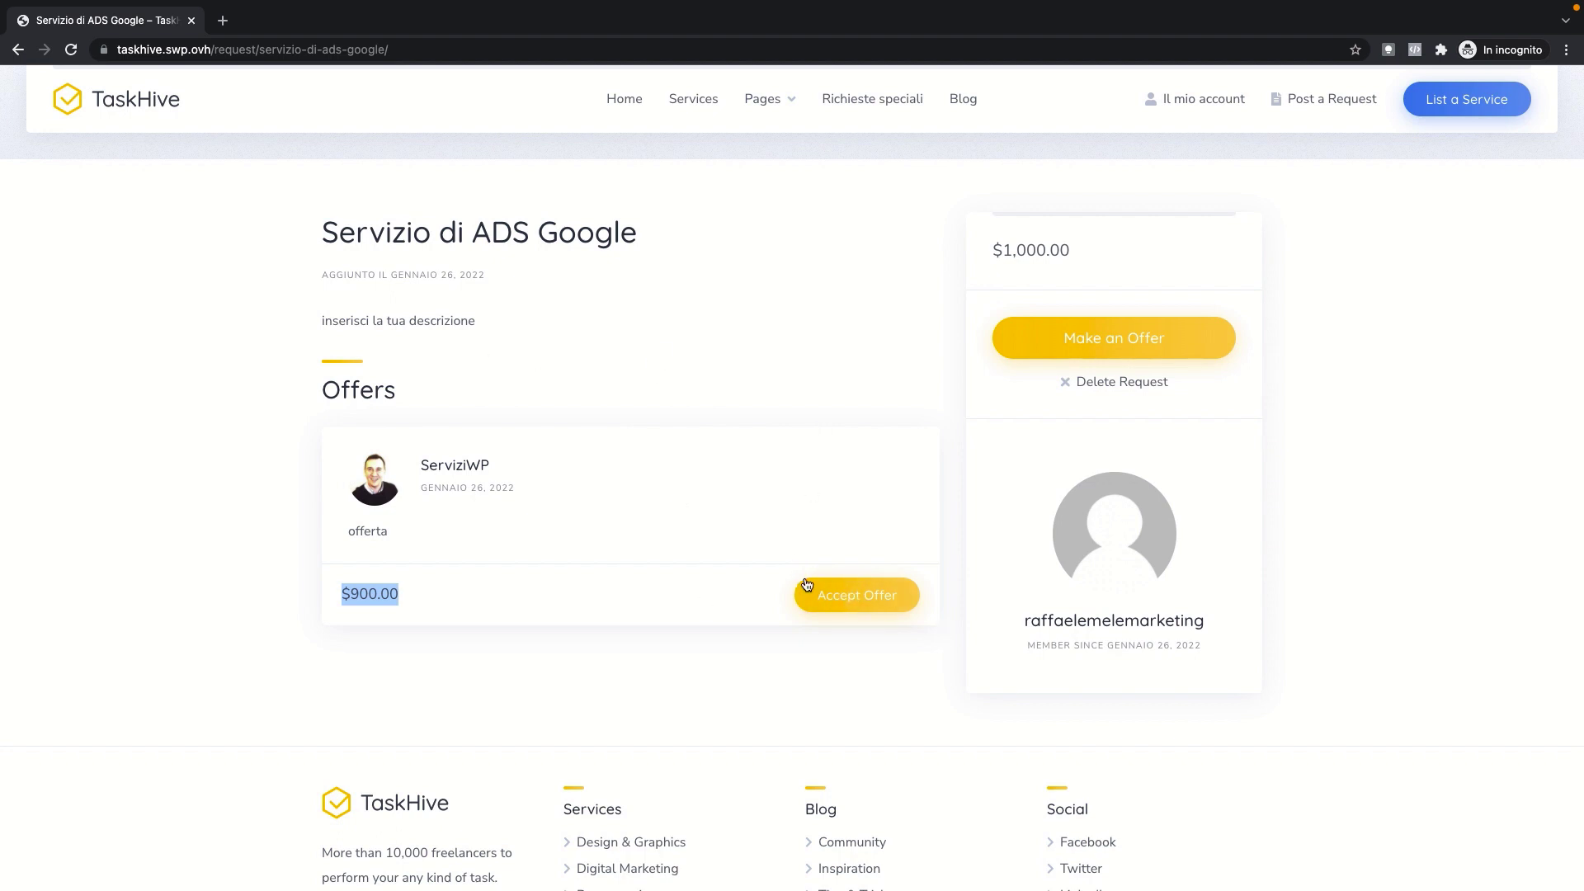
pyautogui.click(850, 596)
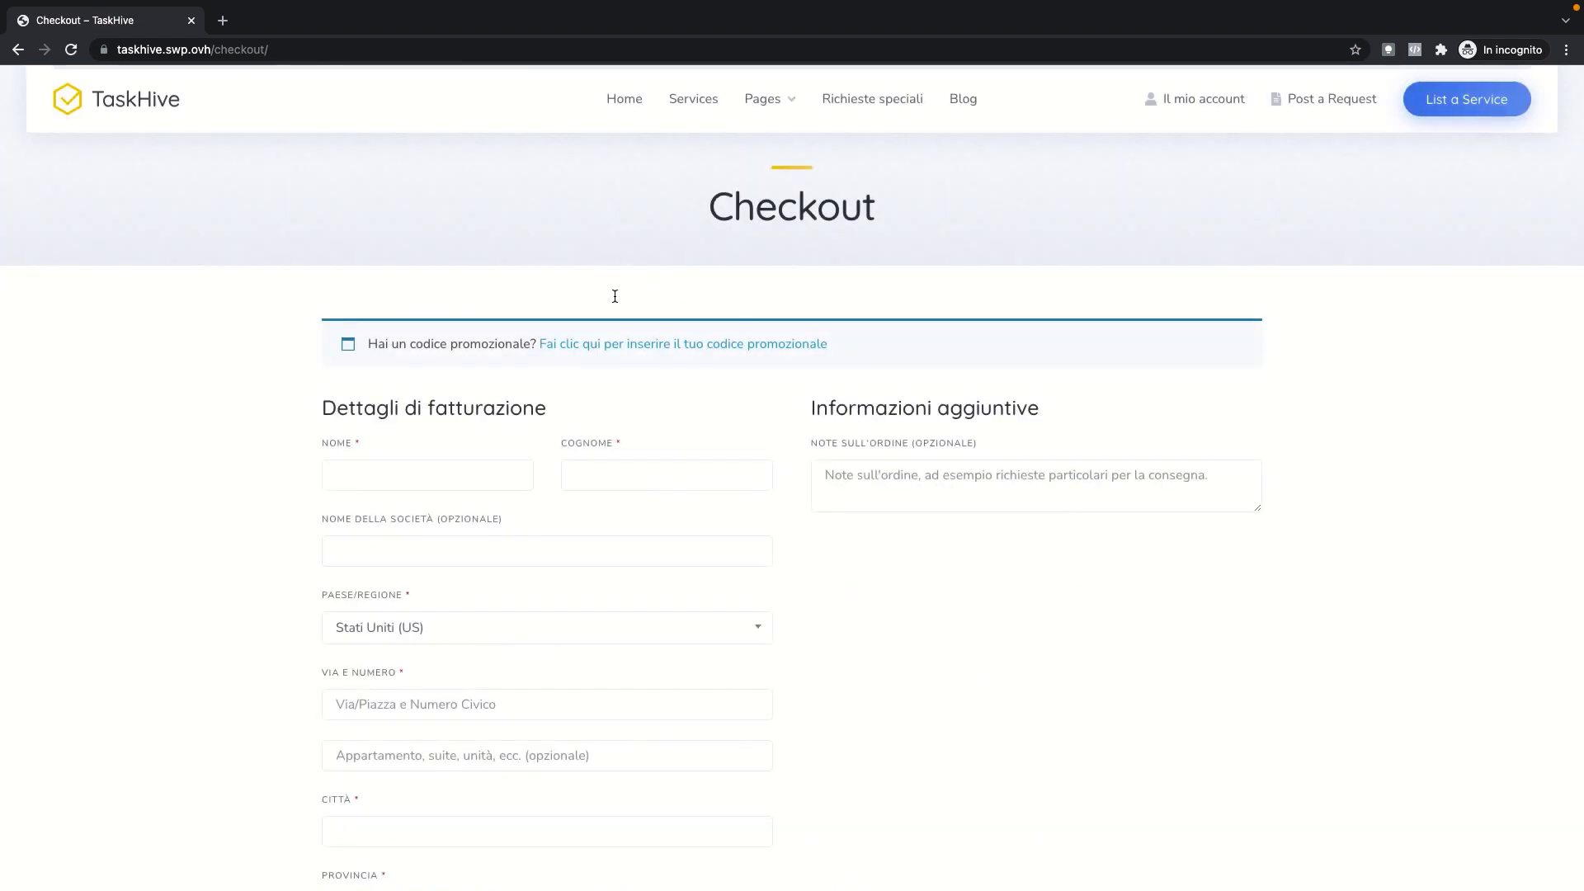
pyautogui.scroll(-15, 495, 531)
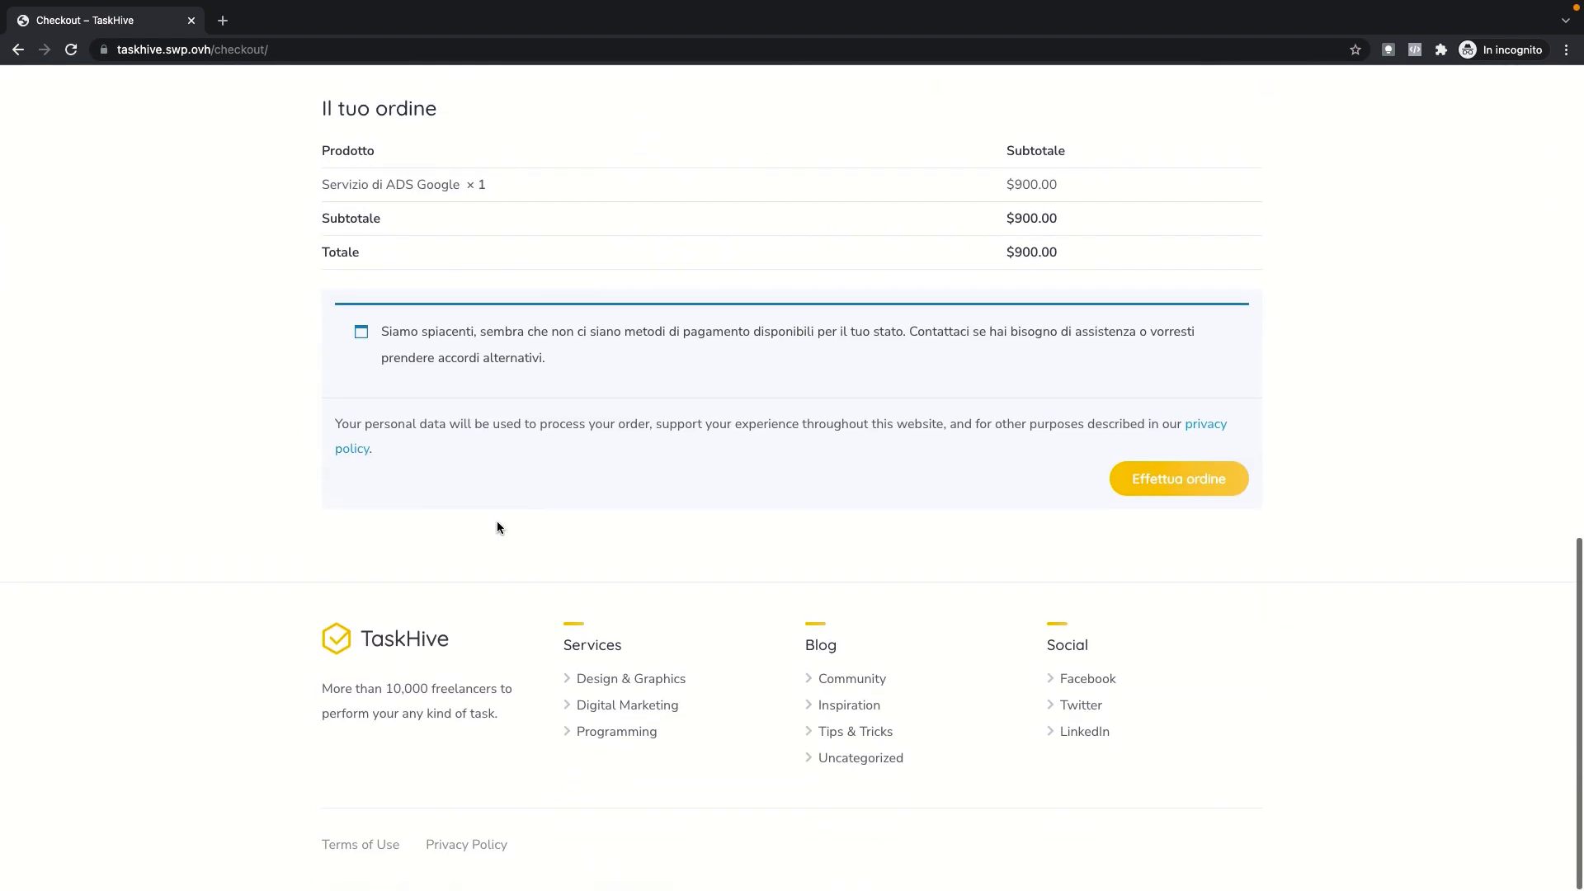
pyautogui.scroll(15, 498, 523)
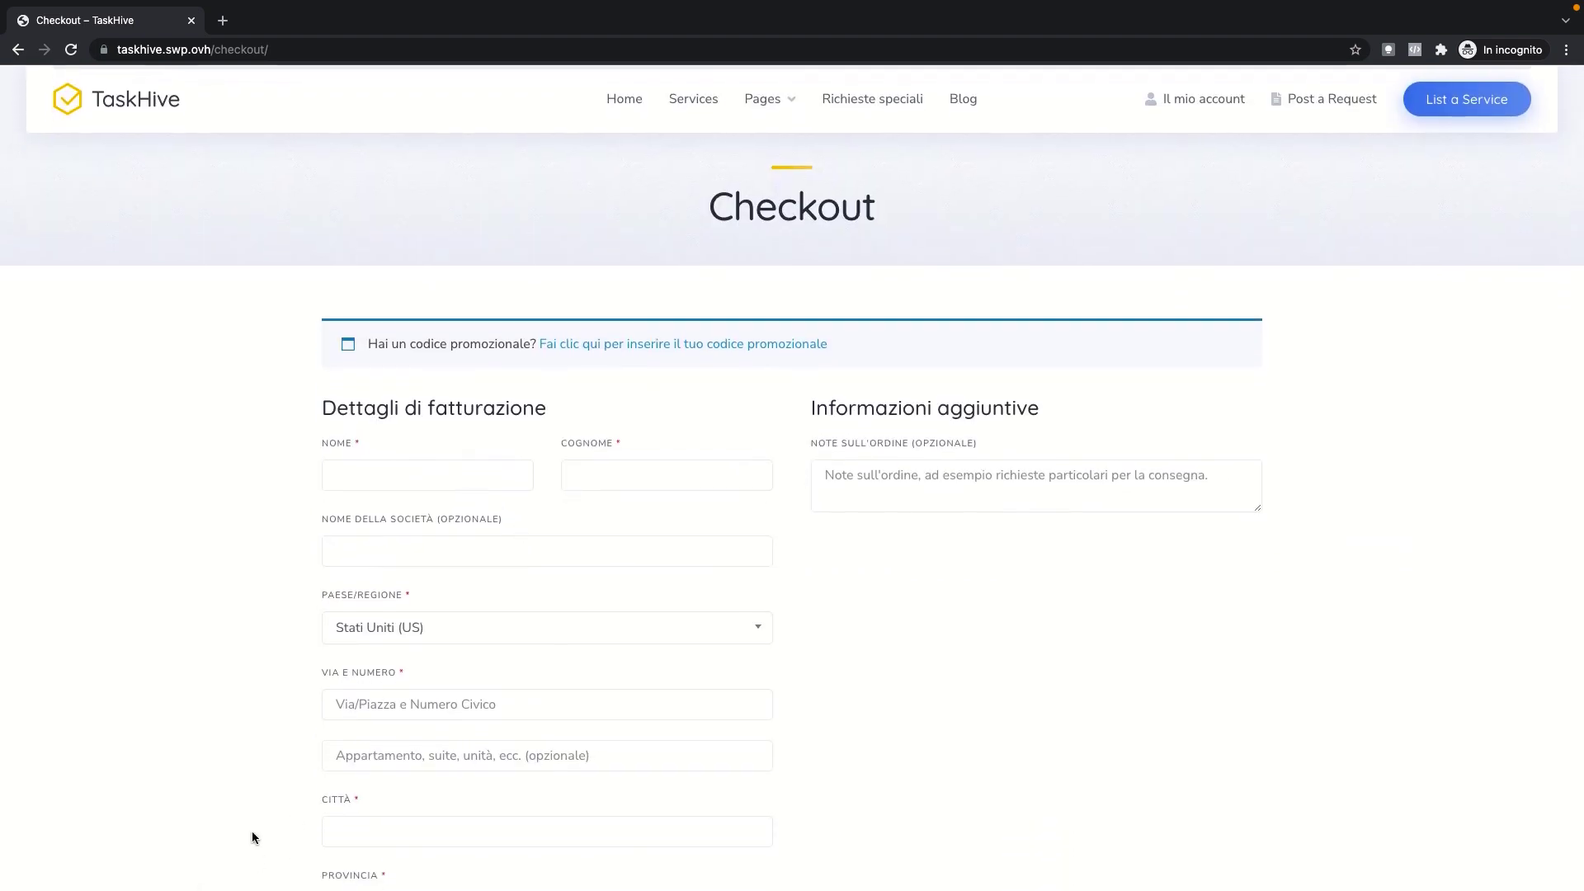
# Step: Switch back to the Richieste speciali window and go to the site homepage
pyautogui.moveTo(206, 878)
pyautogui.rightClick(312, 854)
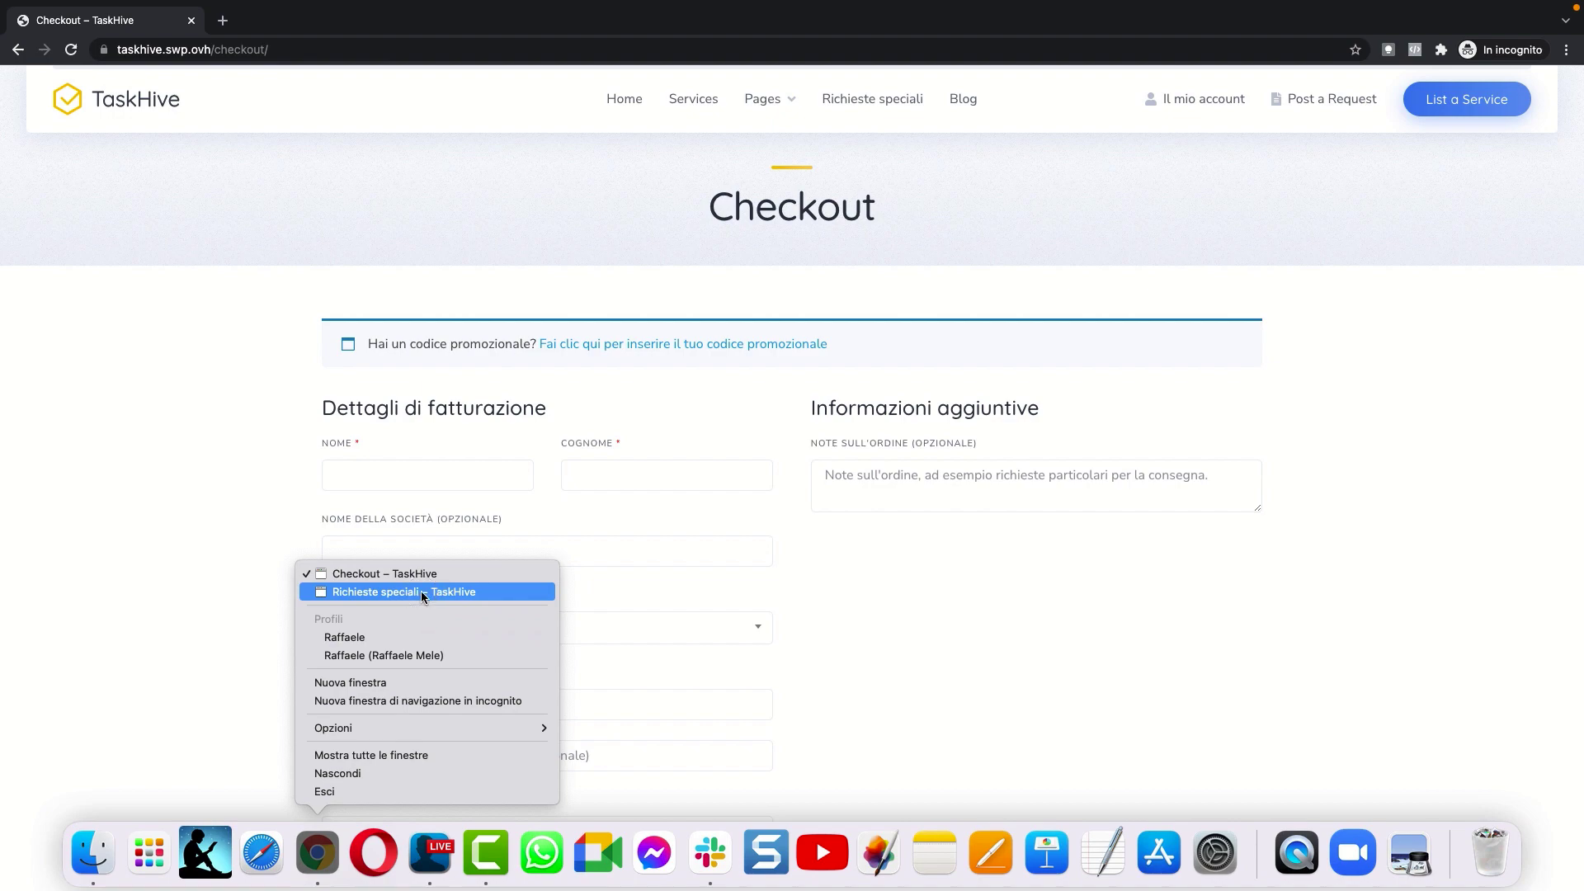
pyautogui.click(421, 591)
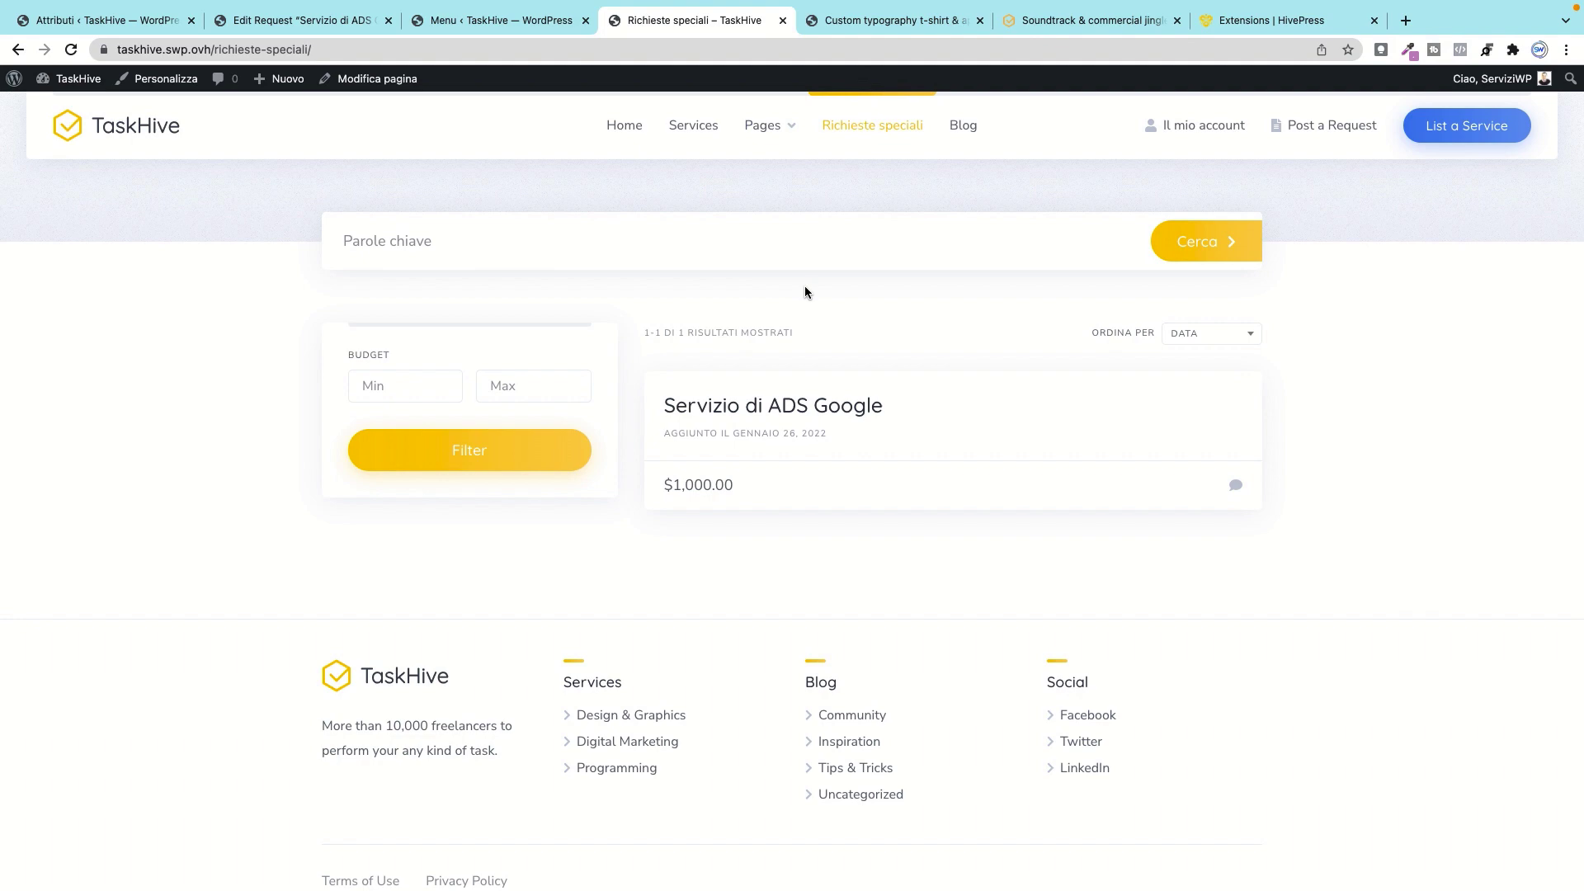
pyautogui.click(625, 124)
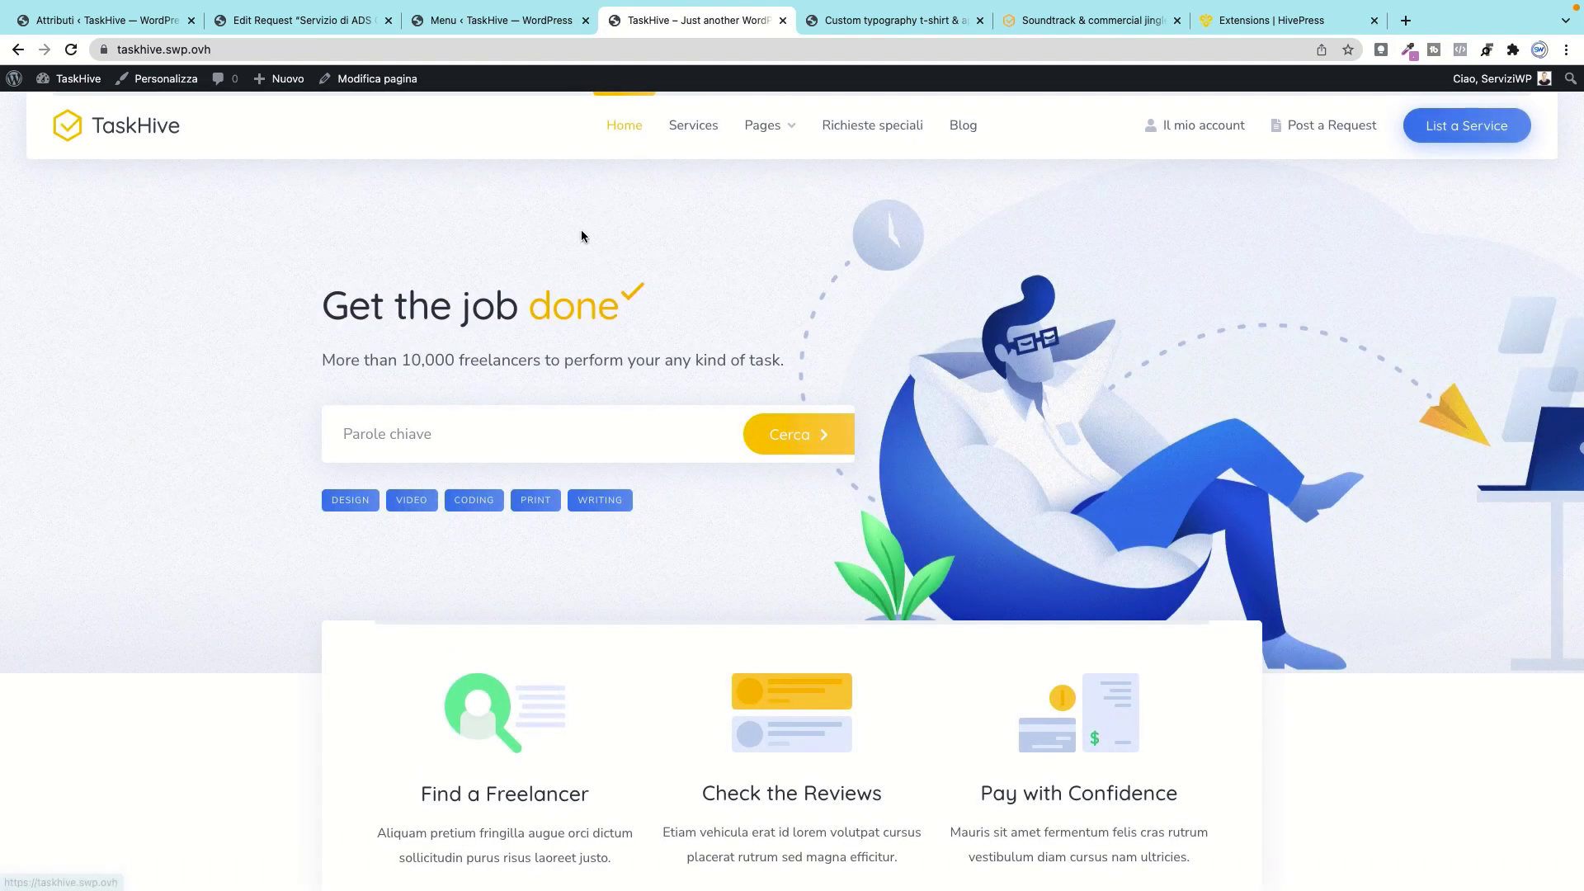
# Step: Scroll through the eight Top Categories with their listing counts, then back up
pyautogui.scroll(-7, 715, 593)
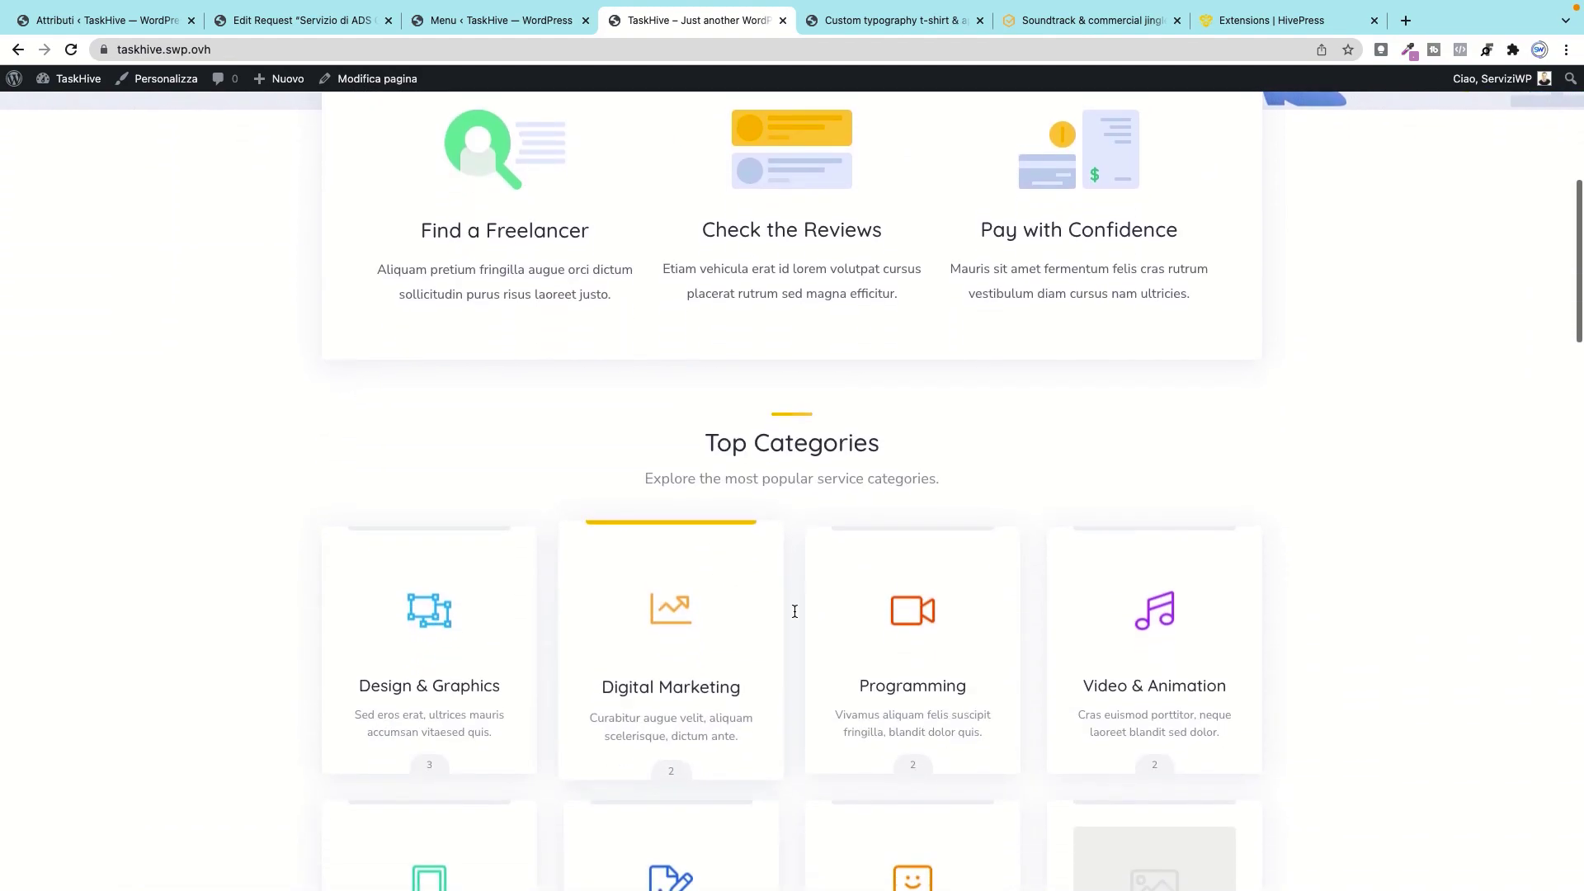
pyautogui.scroll(-1, 577, 644)
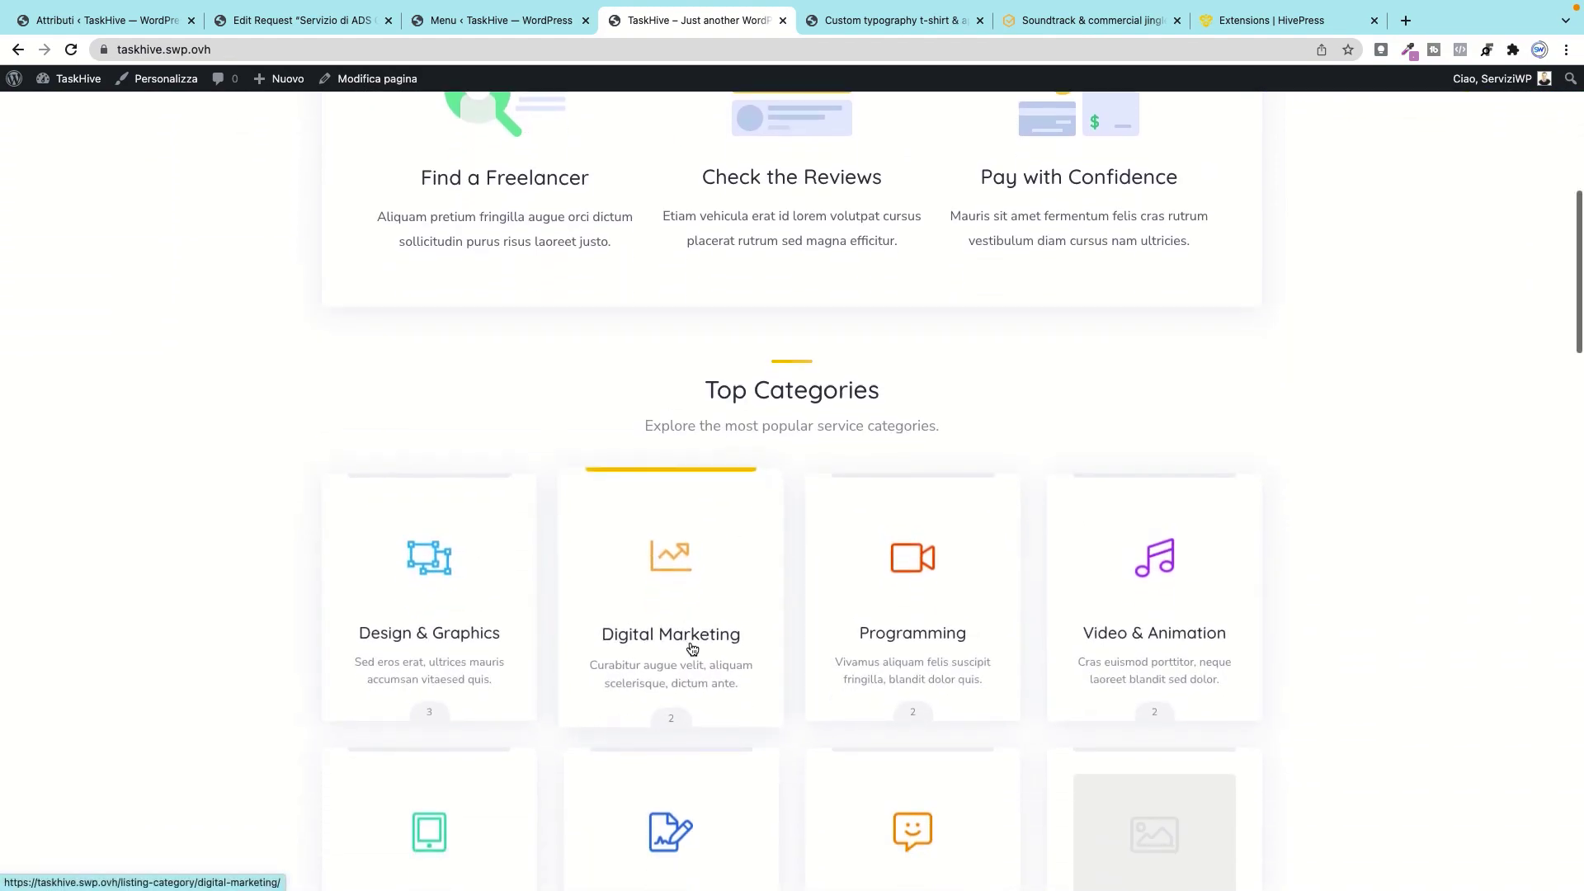
pyautogui.scroll(-2, 695, 639)
pyautogui.scroll(-5, 641, 630)
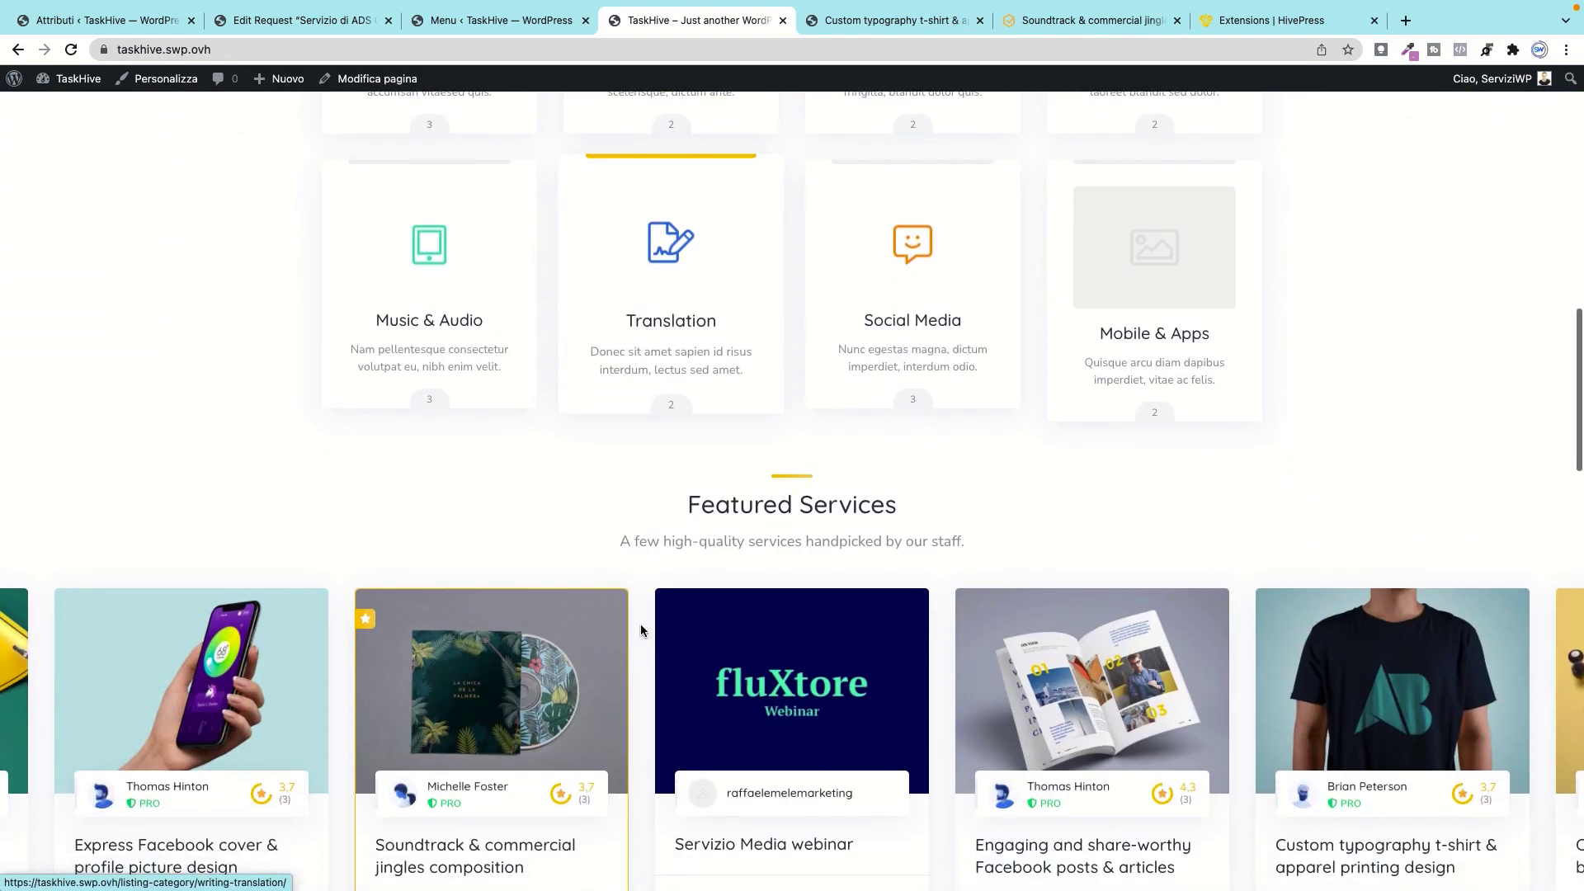
pyautogui.scroll(-6, 641, 624)
pyautogui.scroll(9, 641, 623)
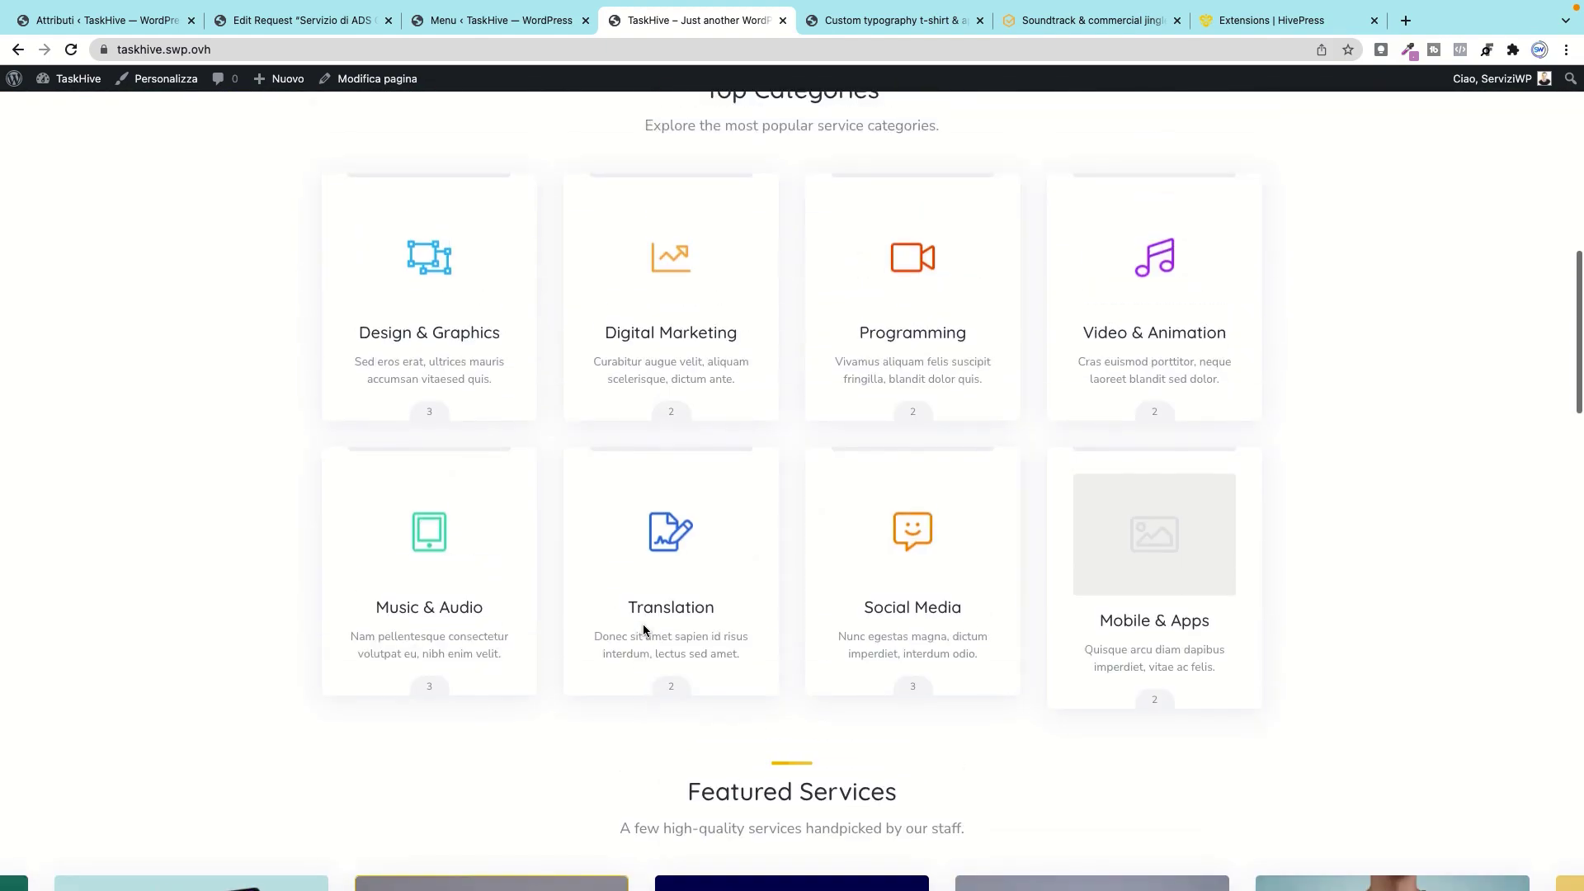
pyautogui.scroll(10, 642, 624)
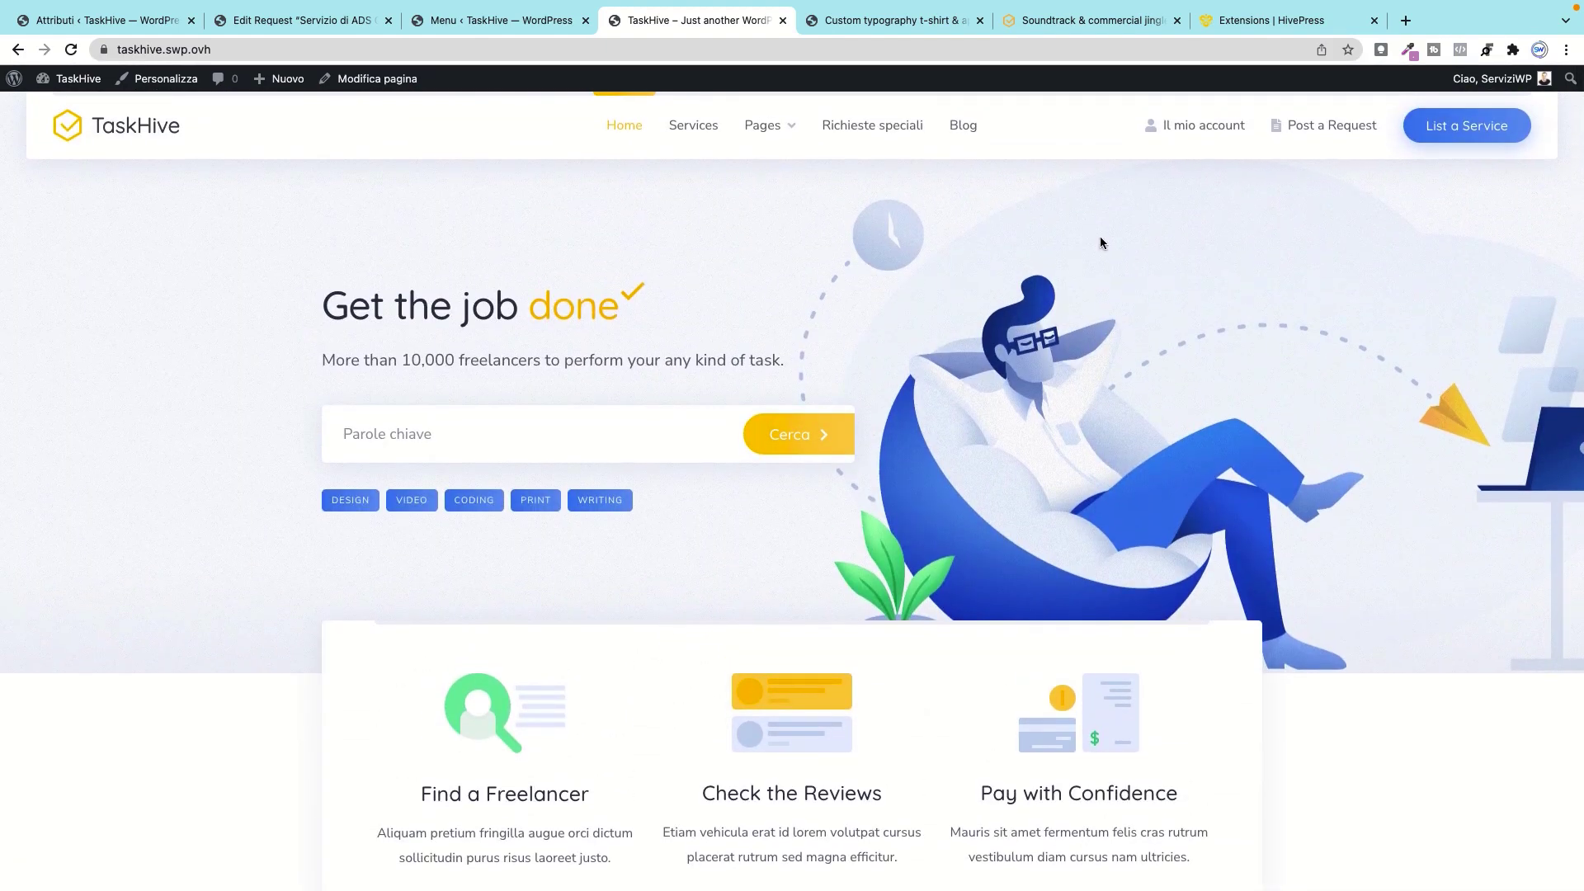
pyautogui.click(367, 79)
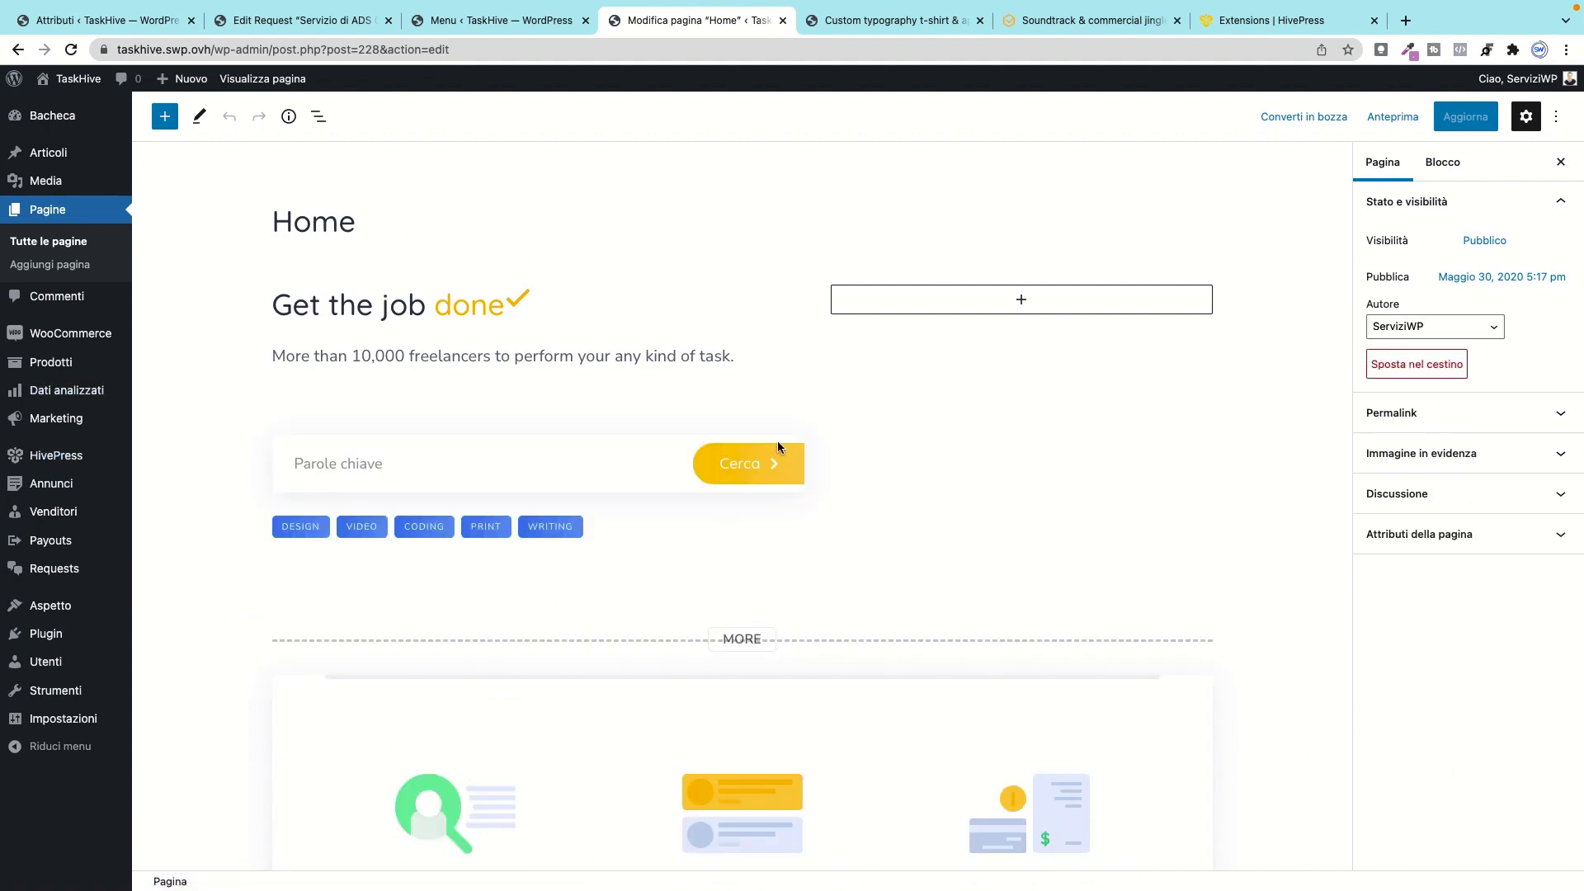
pyautogui.scroll(-2, 777, 440)
pyautogui.scroll(2, 777, 447)
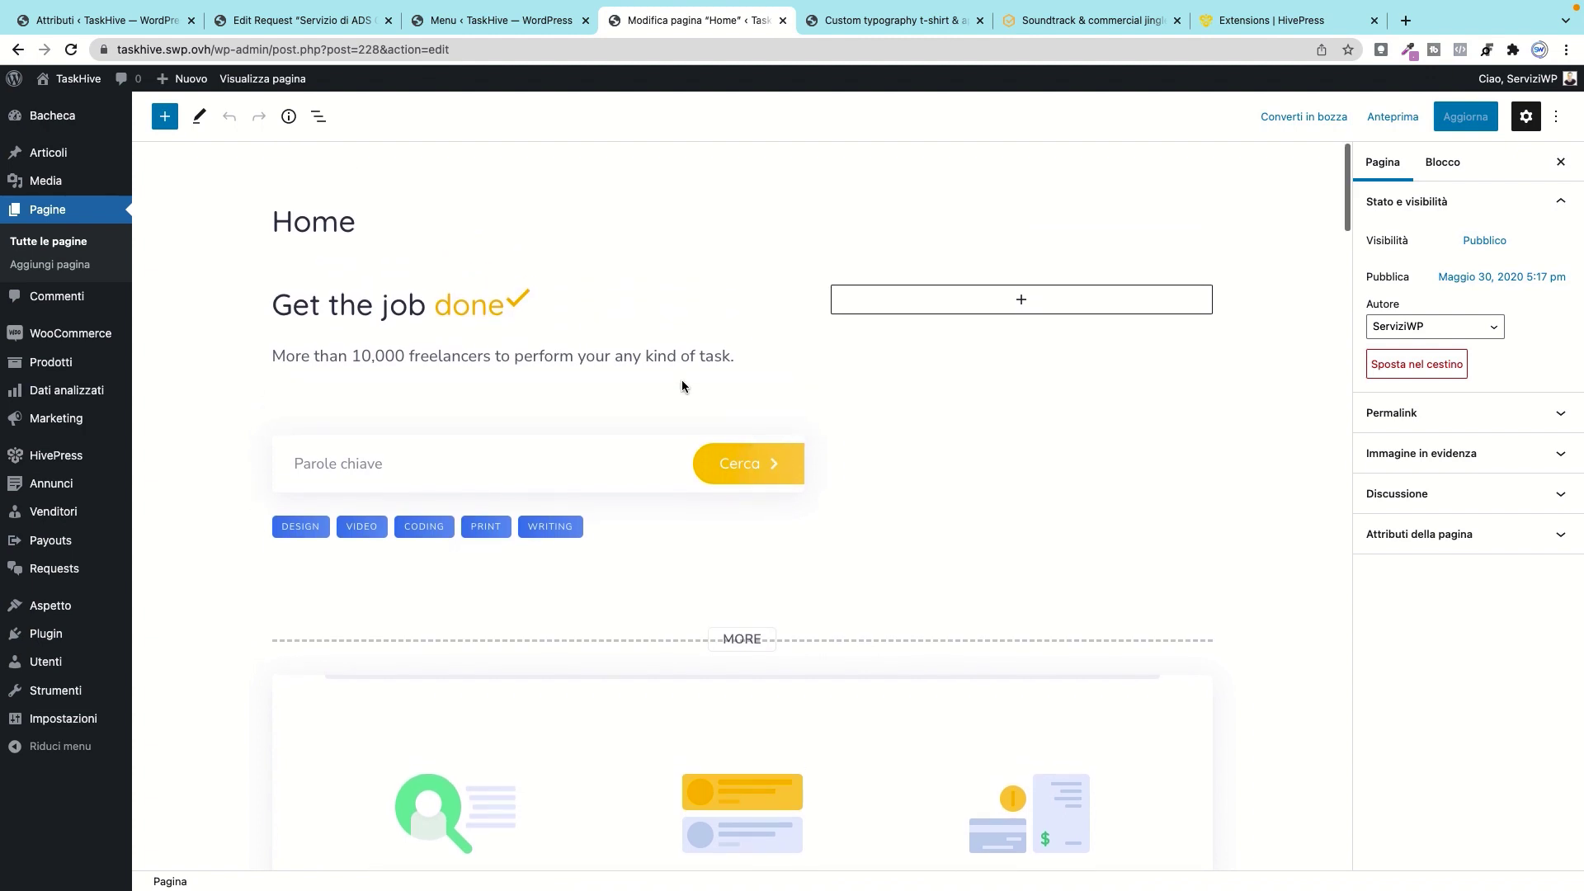
pyautogui.click(165, 117)
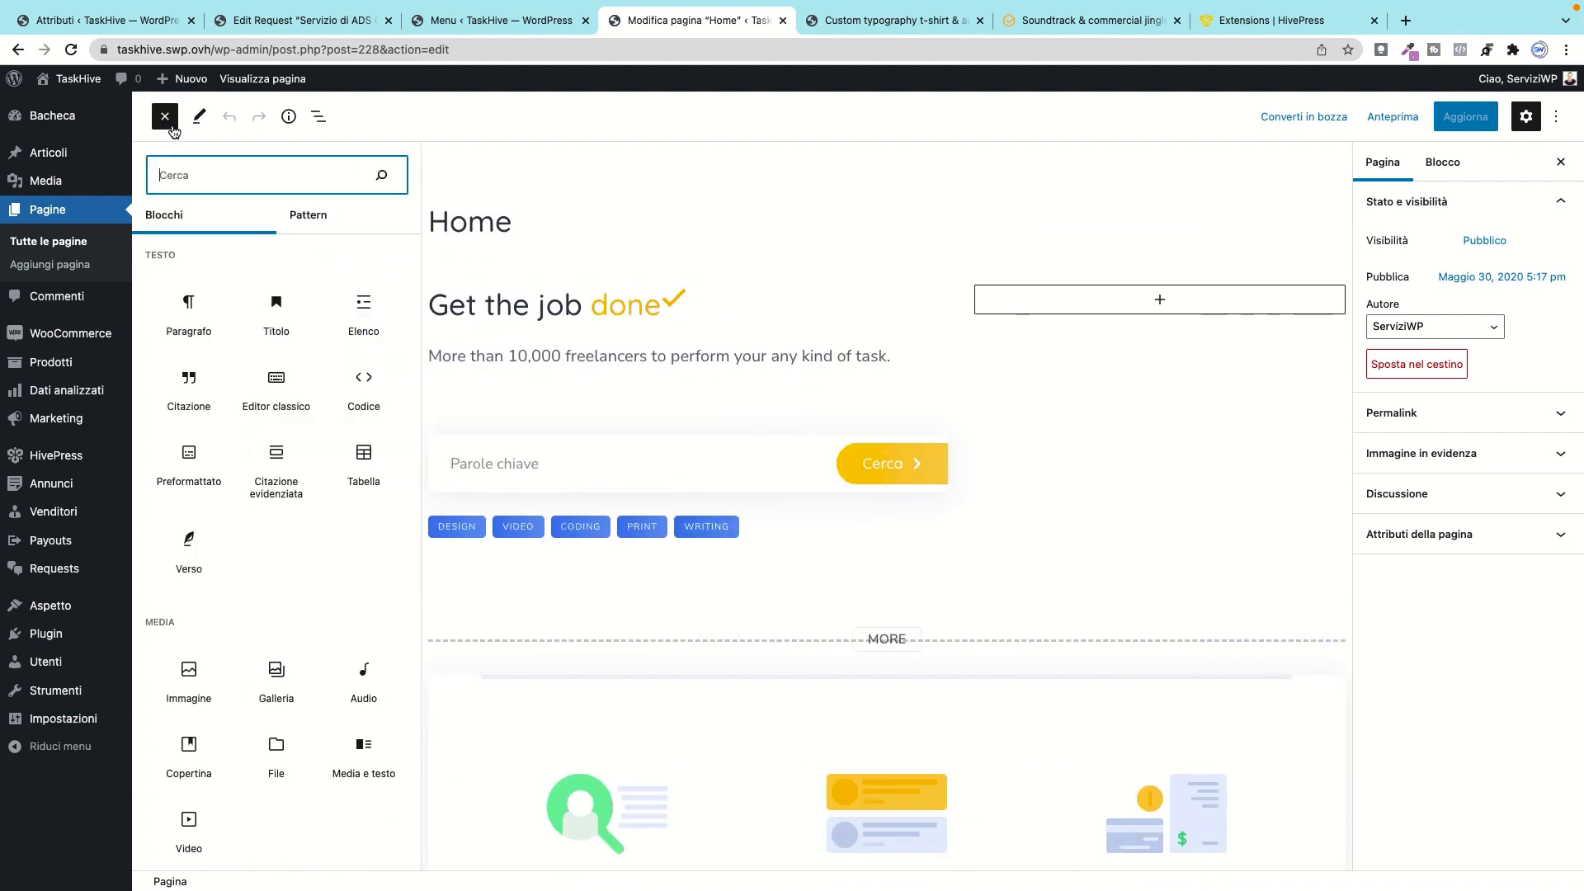
pyautogui.click(842, 318)
pyautogui.scroll(-10, 773, 584)
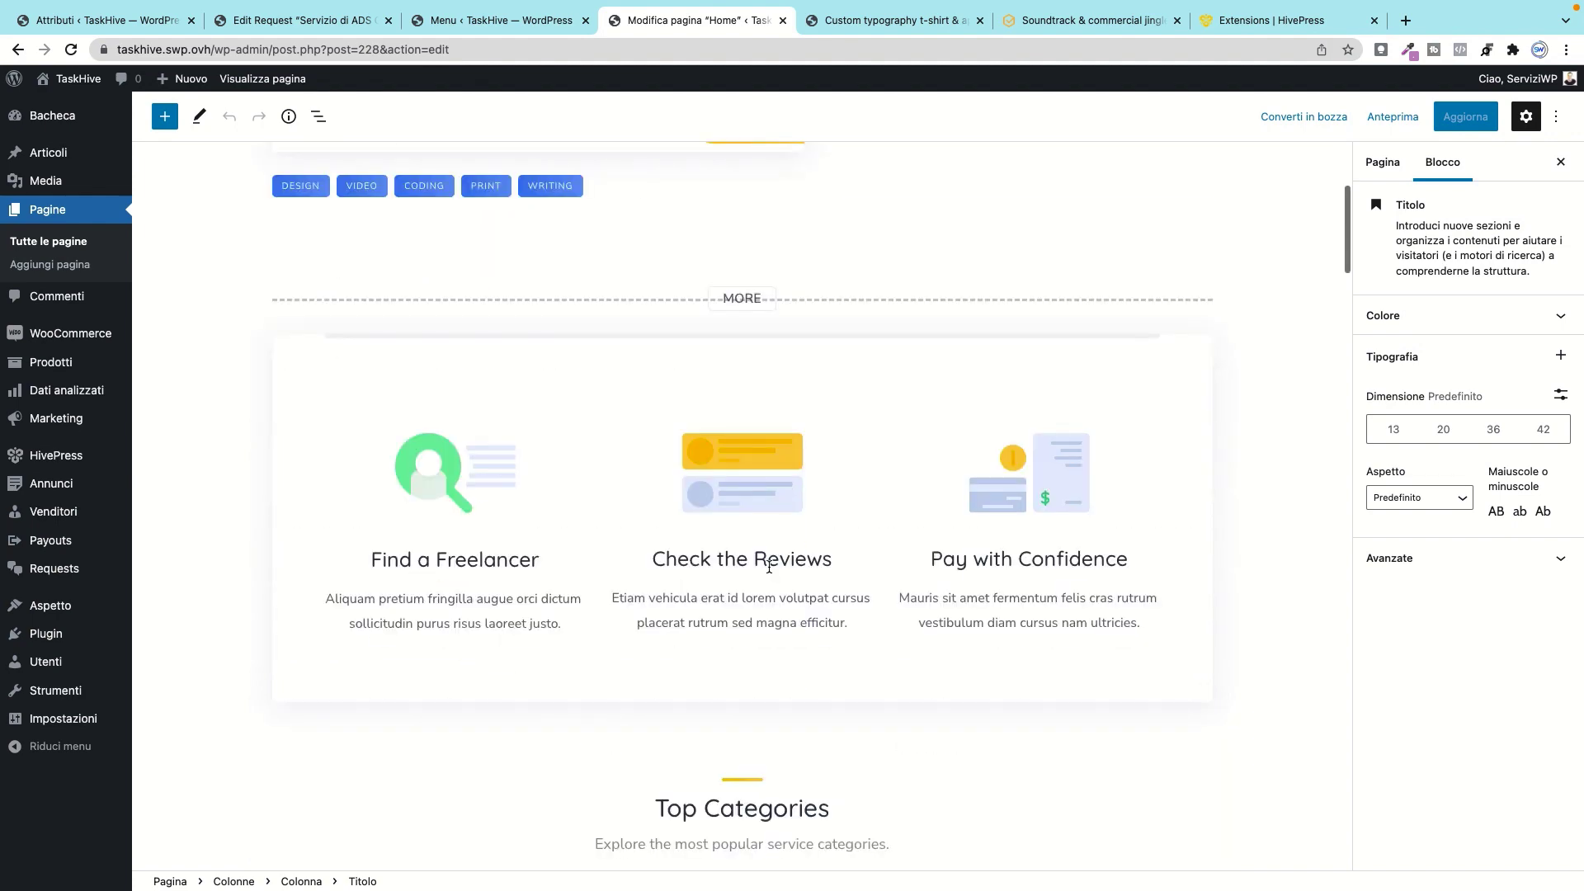
pyautogui.click(766, 559)
pyautogui.click(1001, 757)
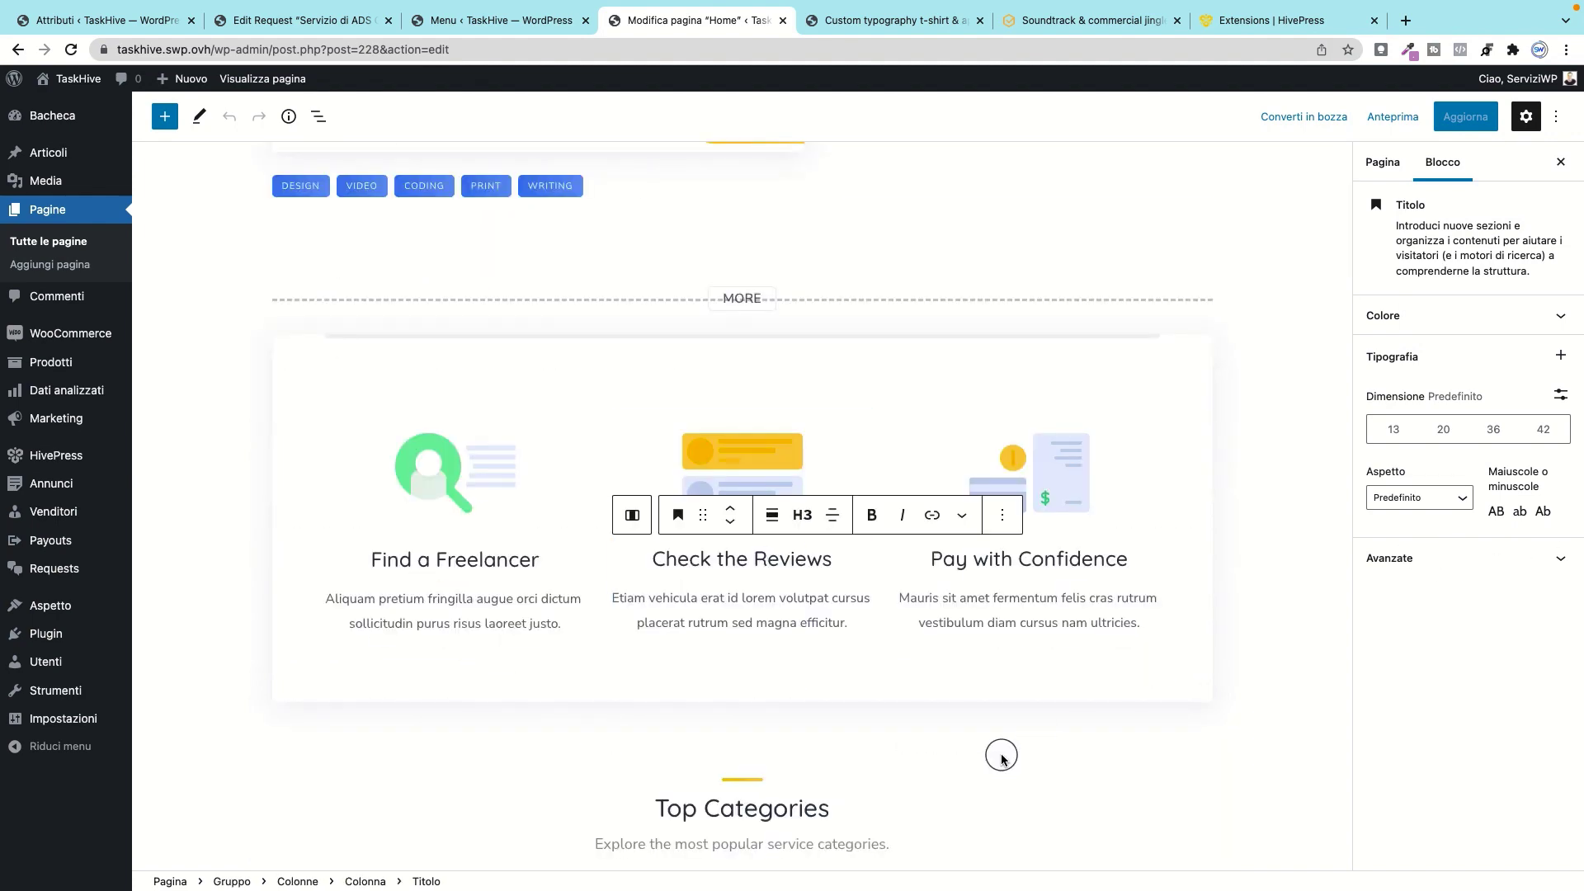
pyautogui.scroll(-15, 675, 477)
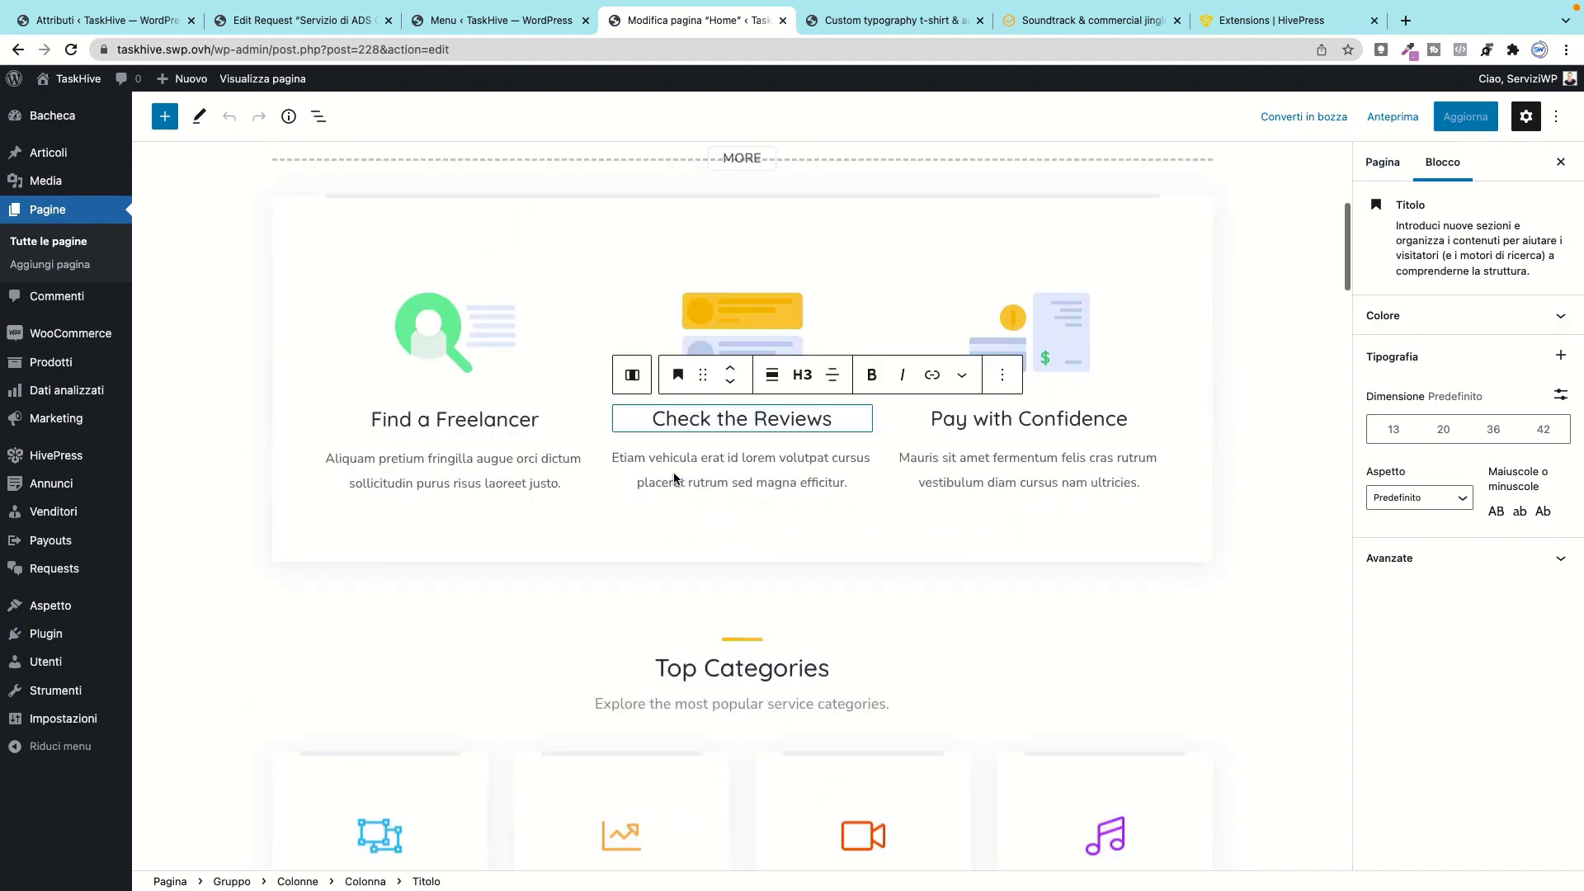
pyautogui.click(716, 409)
pyautogui.scroll(5, 291, 458)
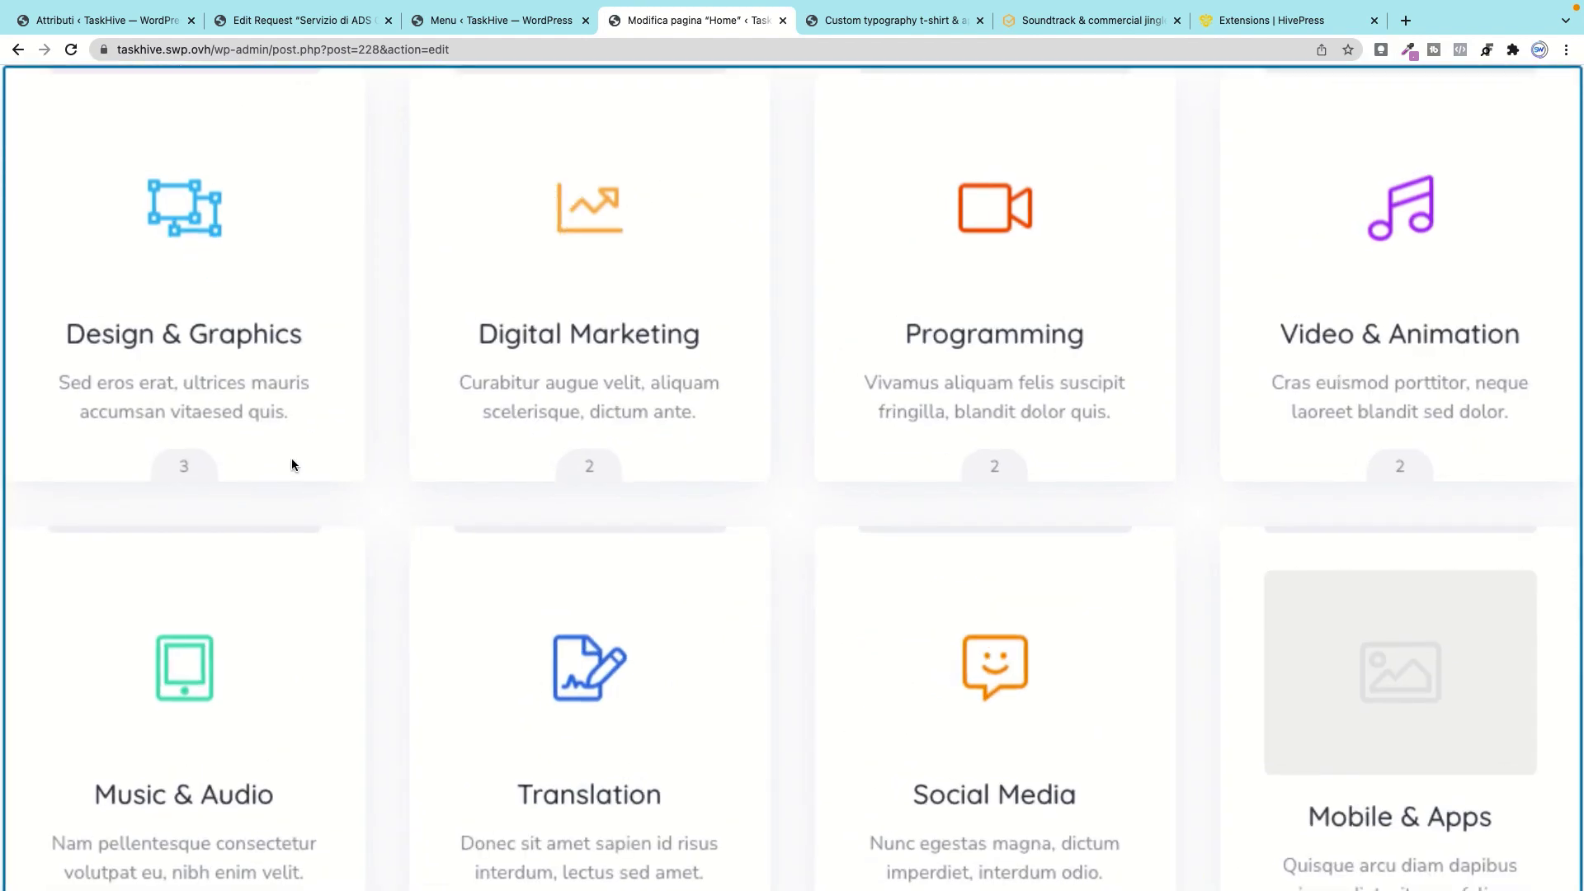
pyautogui.scroll(-5, 302, 443)
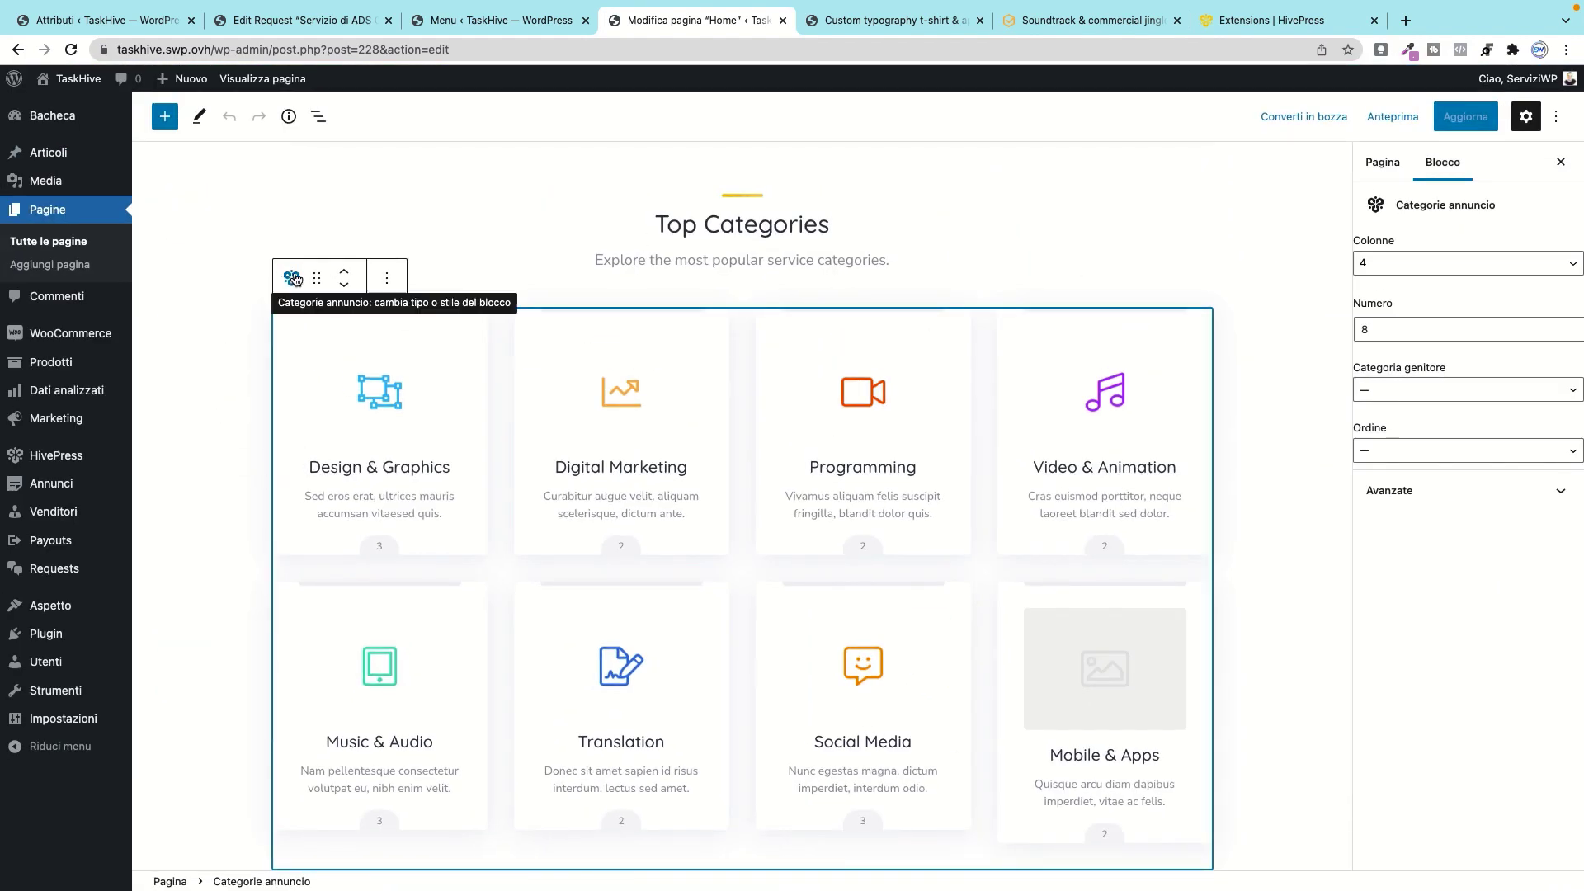
pyautogui.scroll(-10, 569, 495)
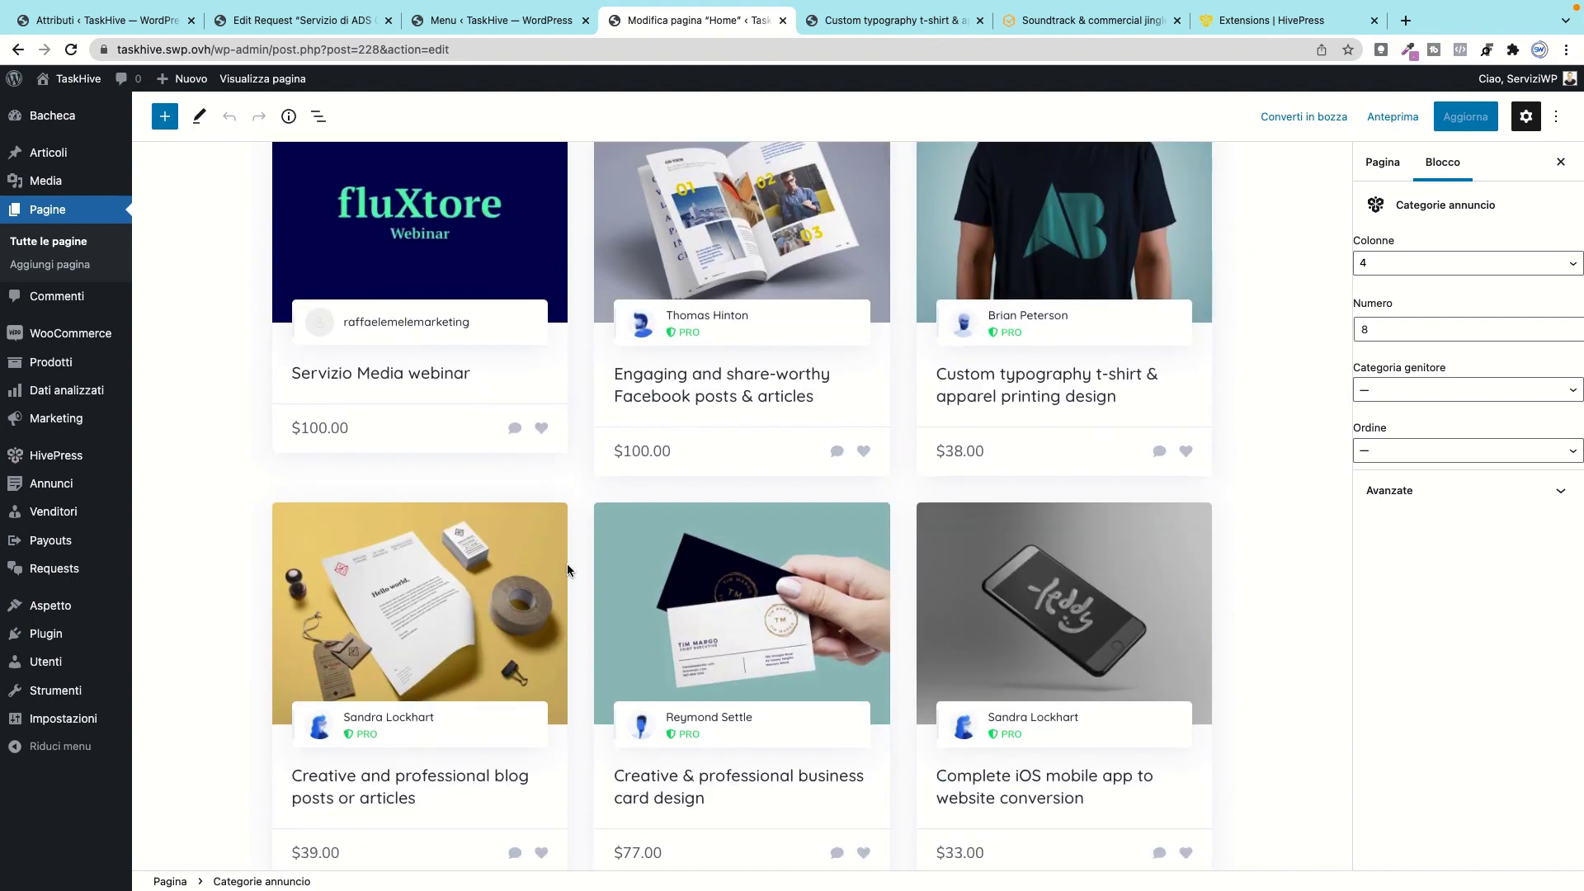
pyautogui.scroll(-20, 567, 570)
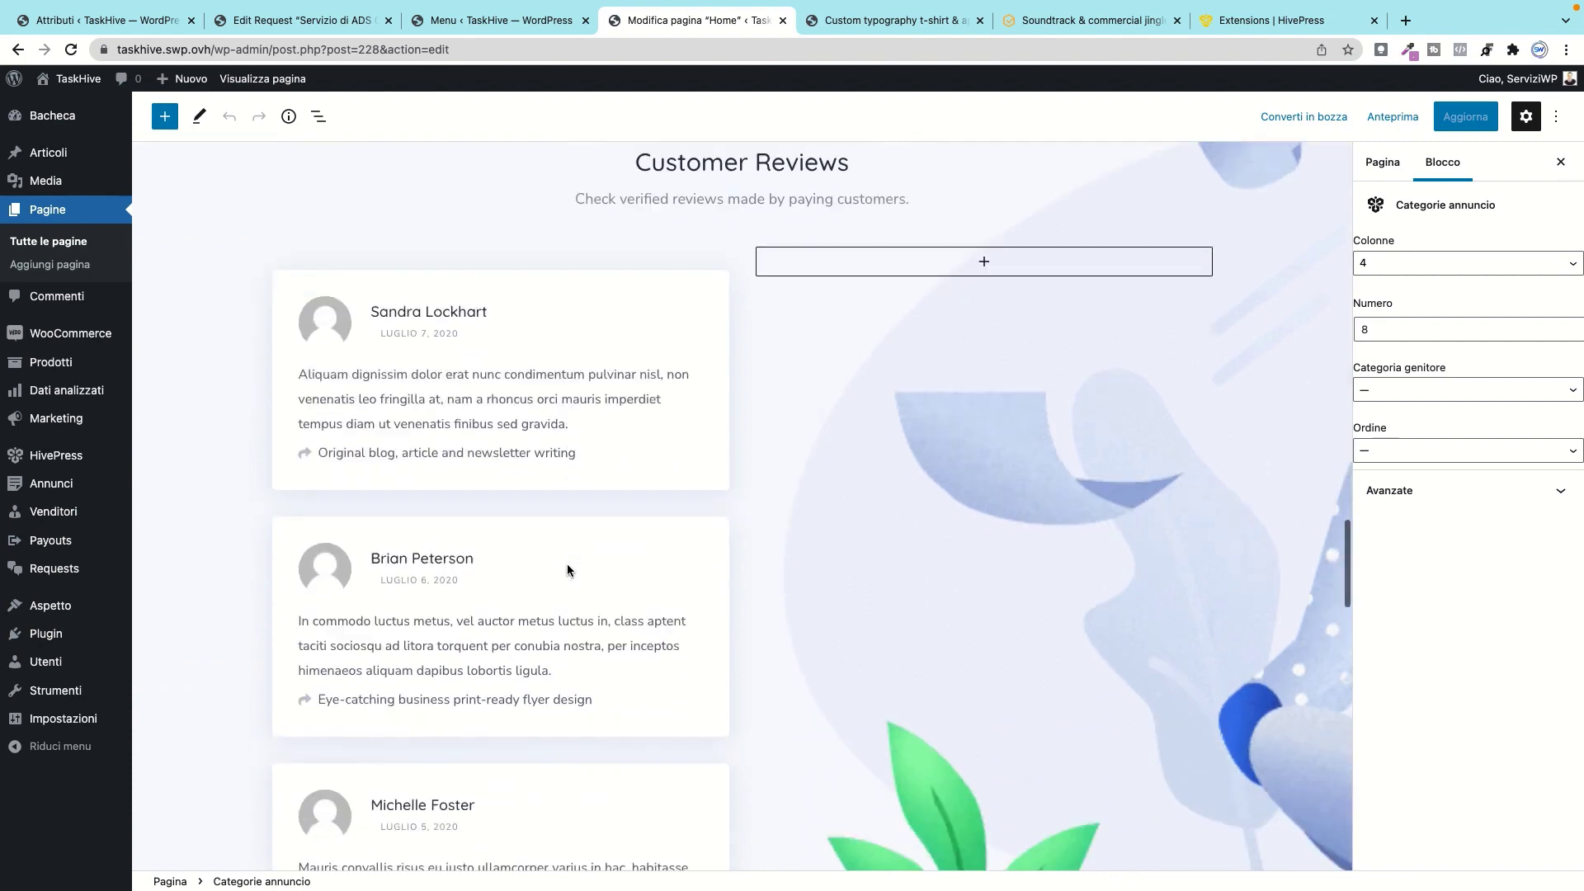
pyautogui.scroll(-11, 567, 569)
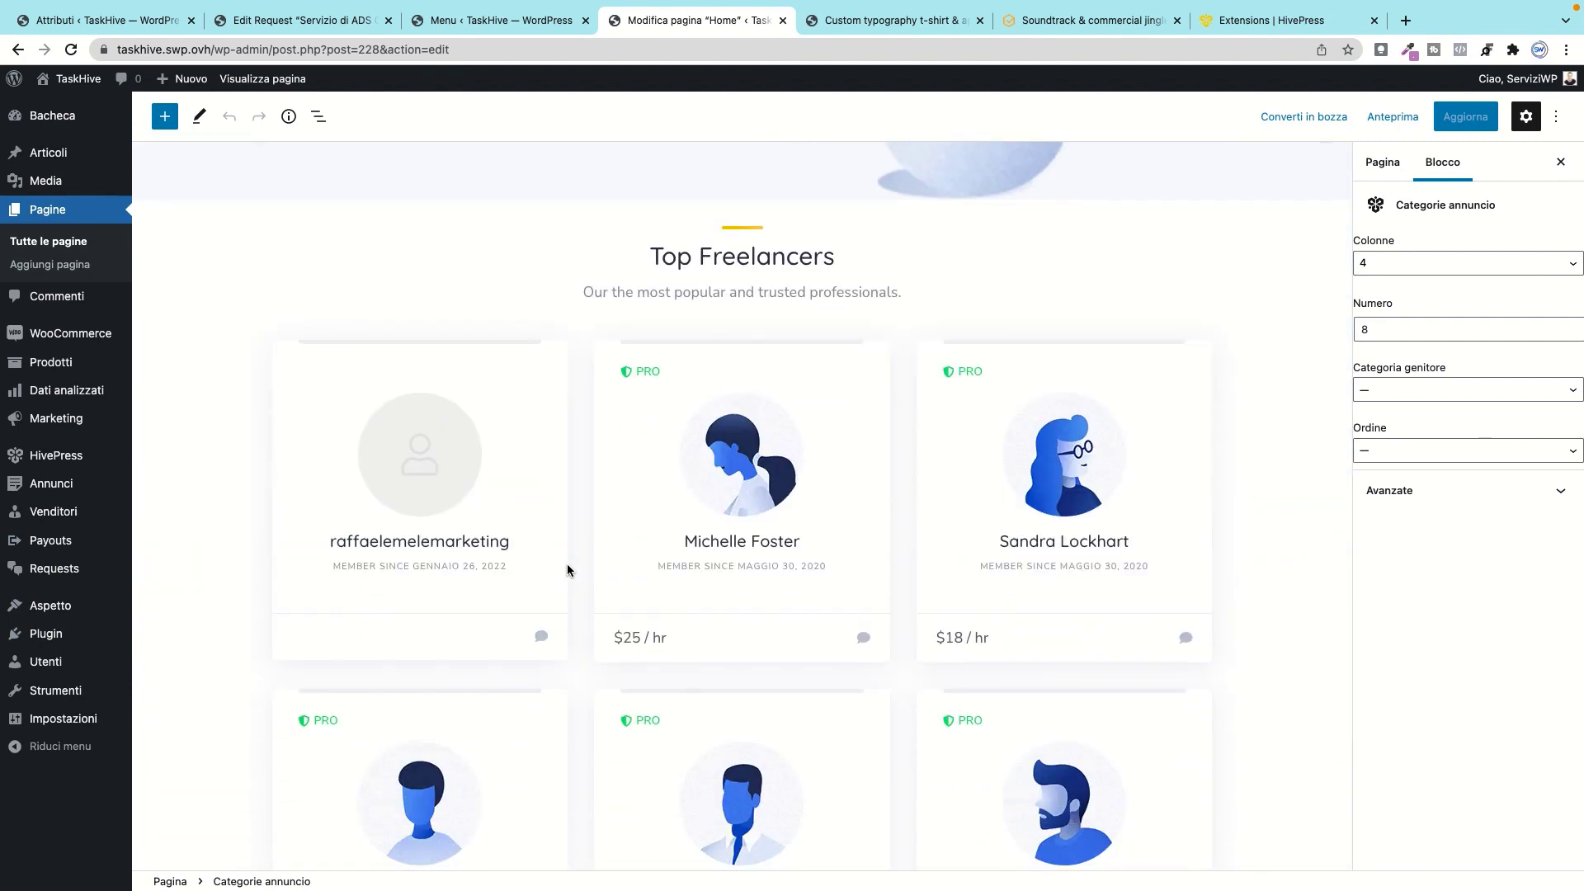
pyautogui.scroll(-16, 571, 567)
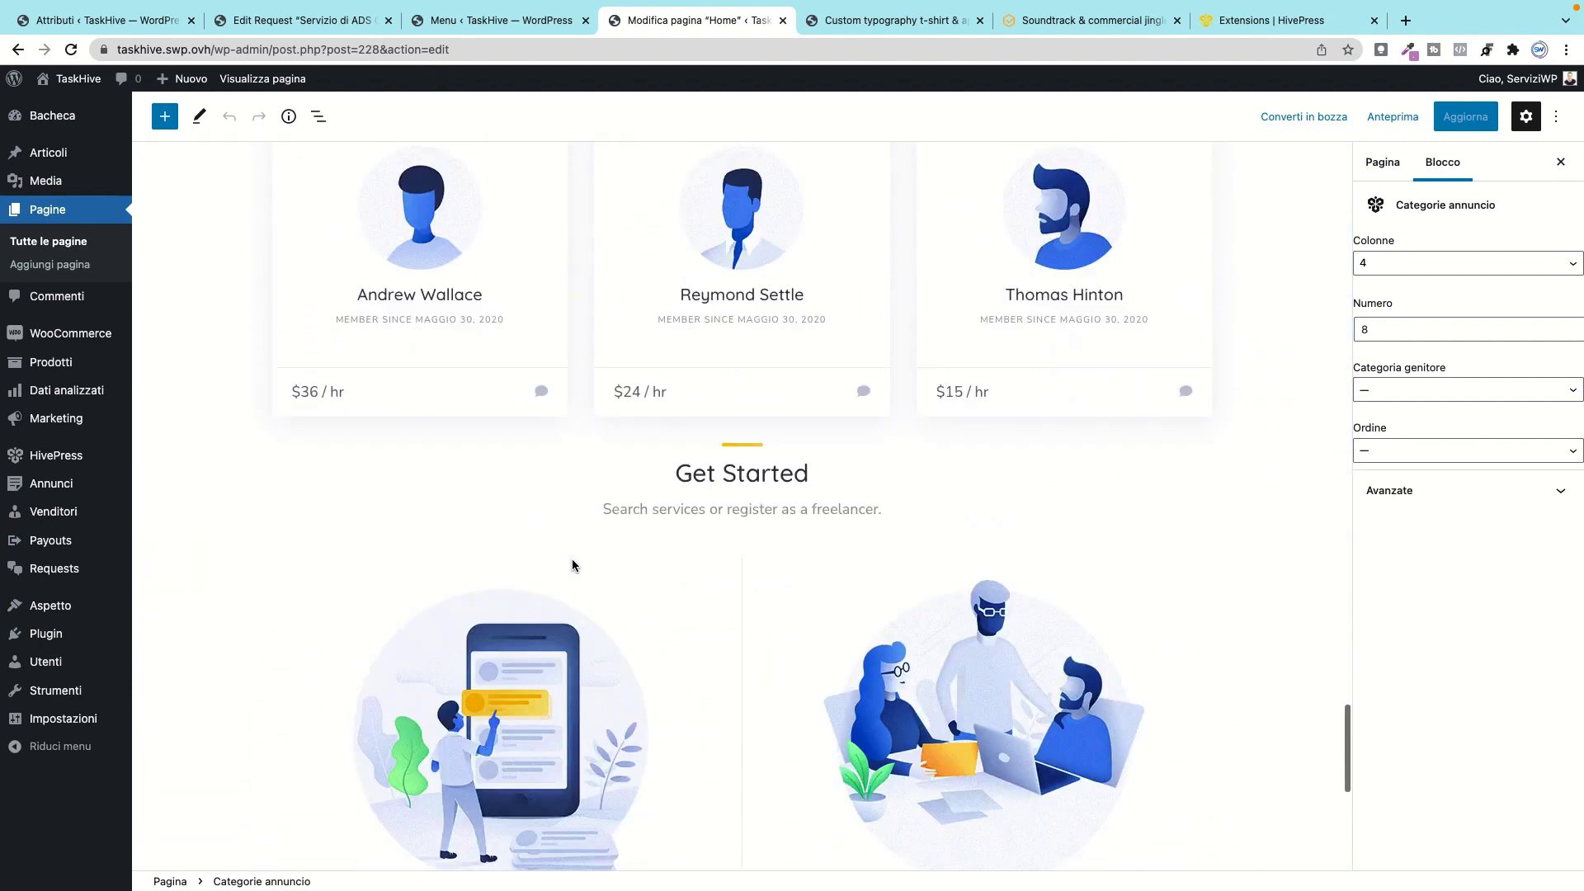
pyautogui.scroll(20, 572, 559)
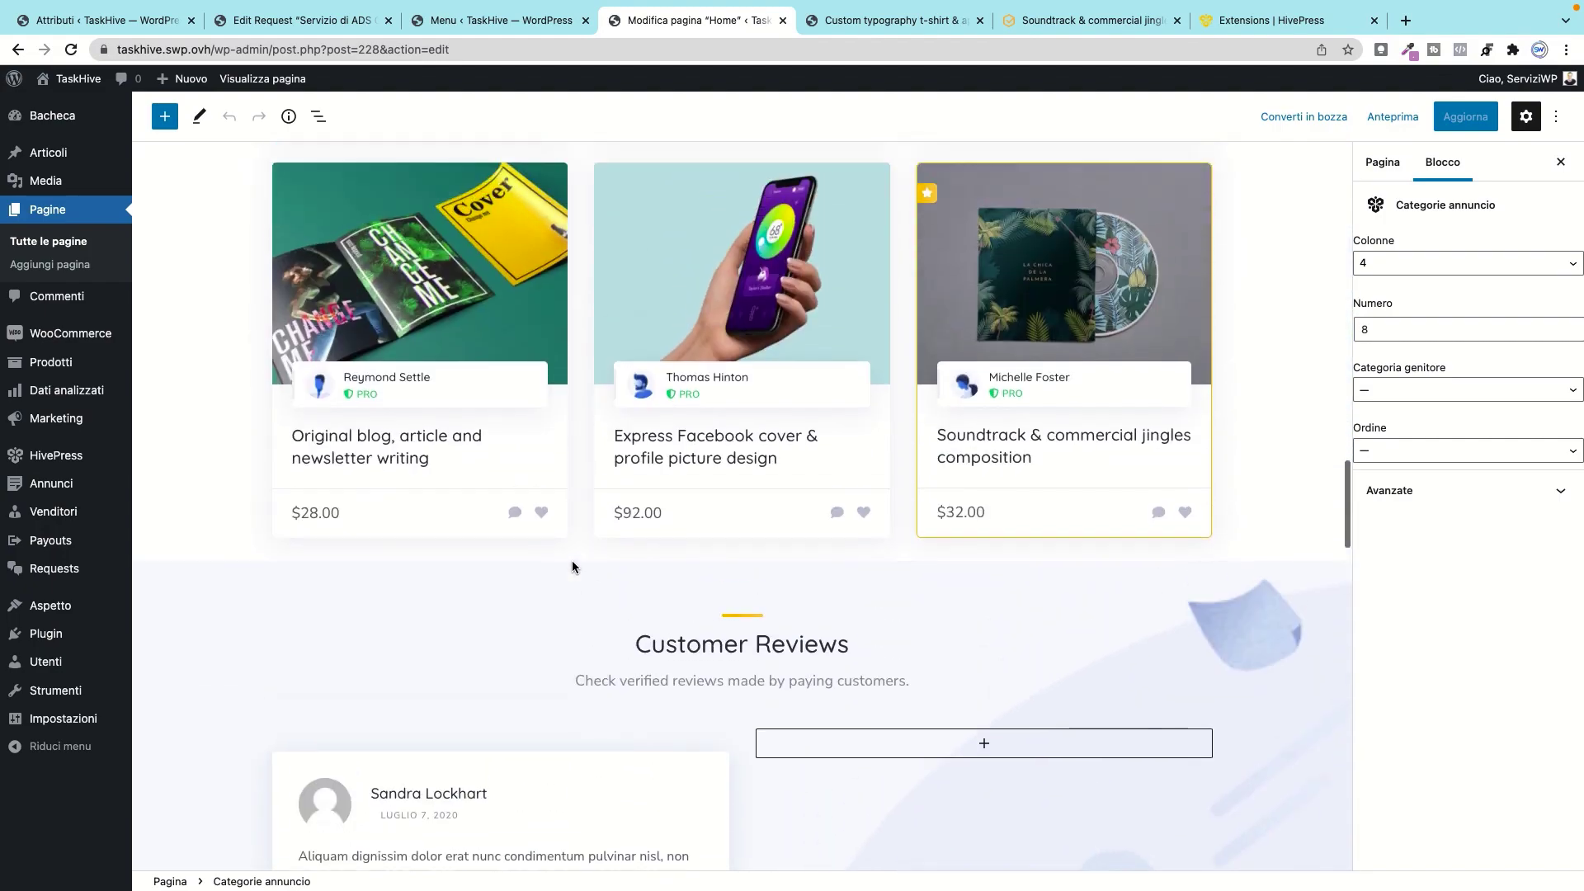
pyautogui.scroll(12, 573, 566)
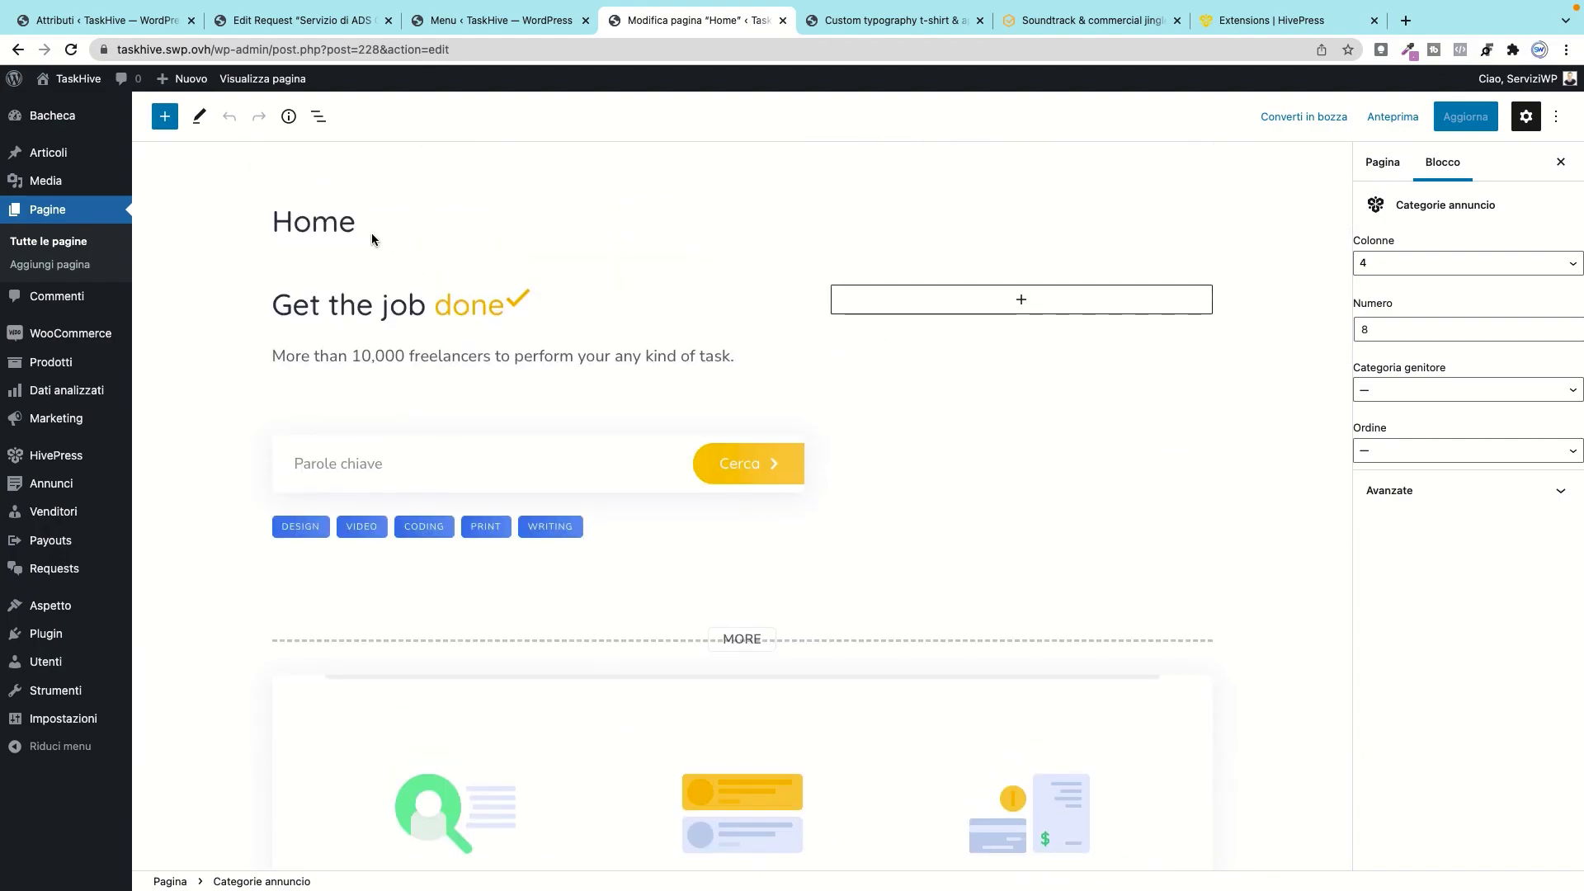
pyautogui.click(169, 117)
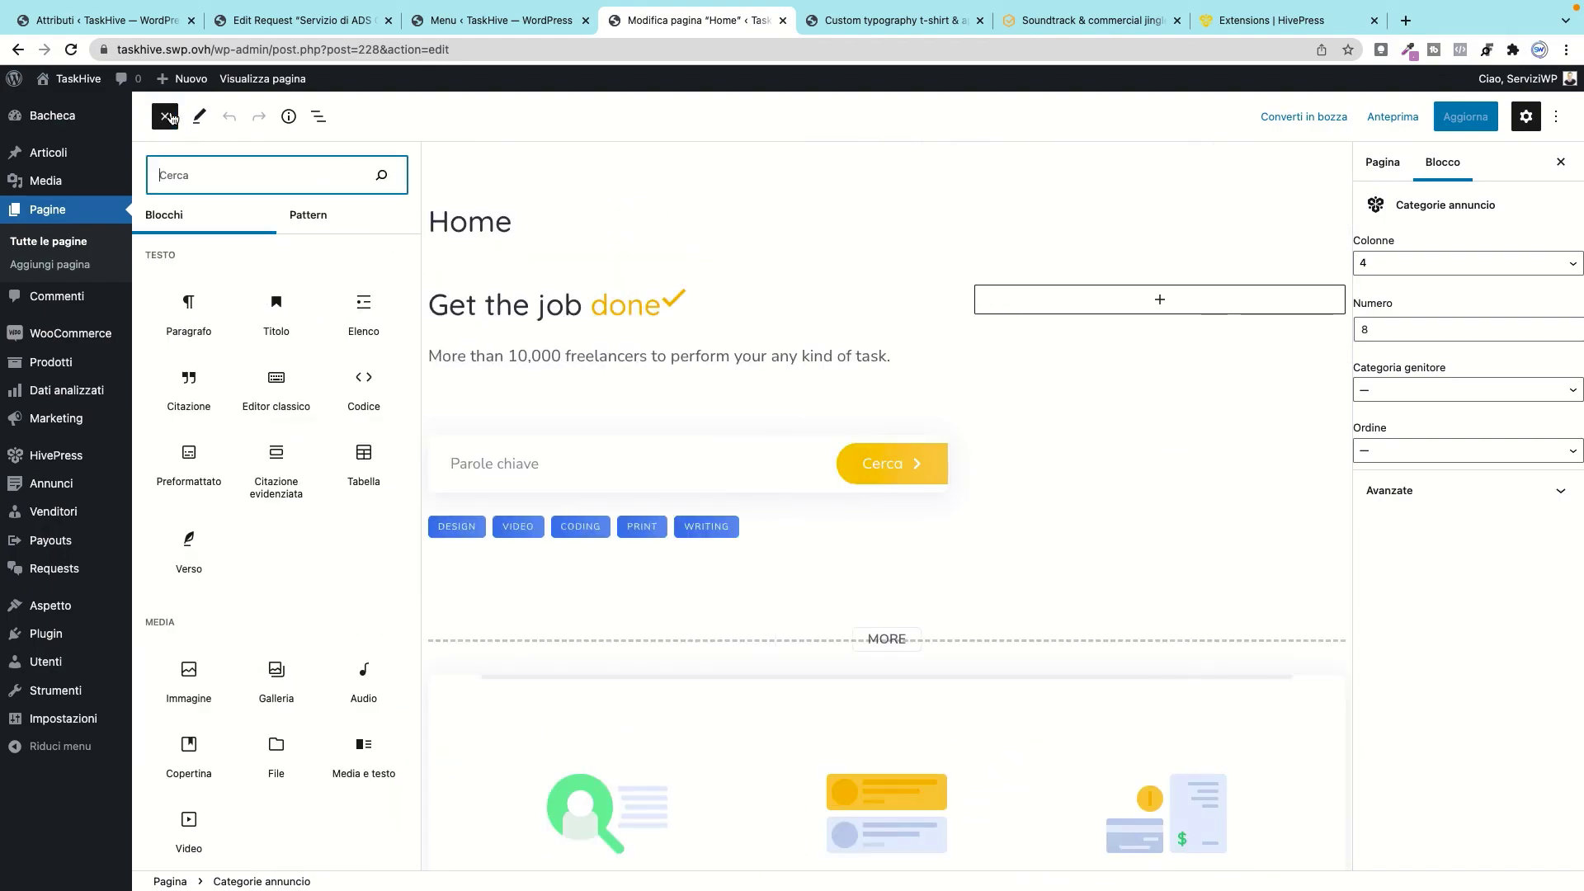
pyautogui.scroll(-20, 325, 626)
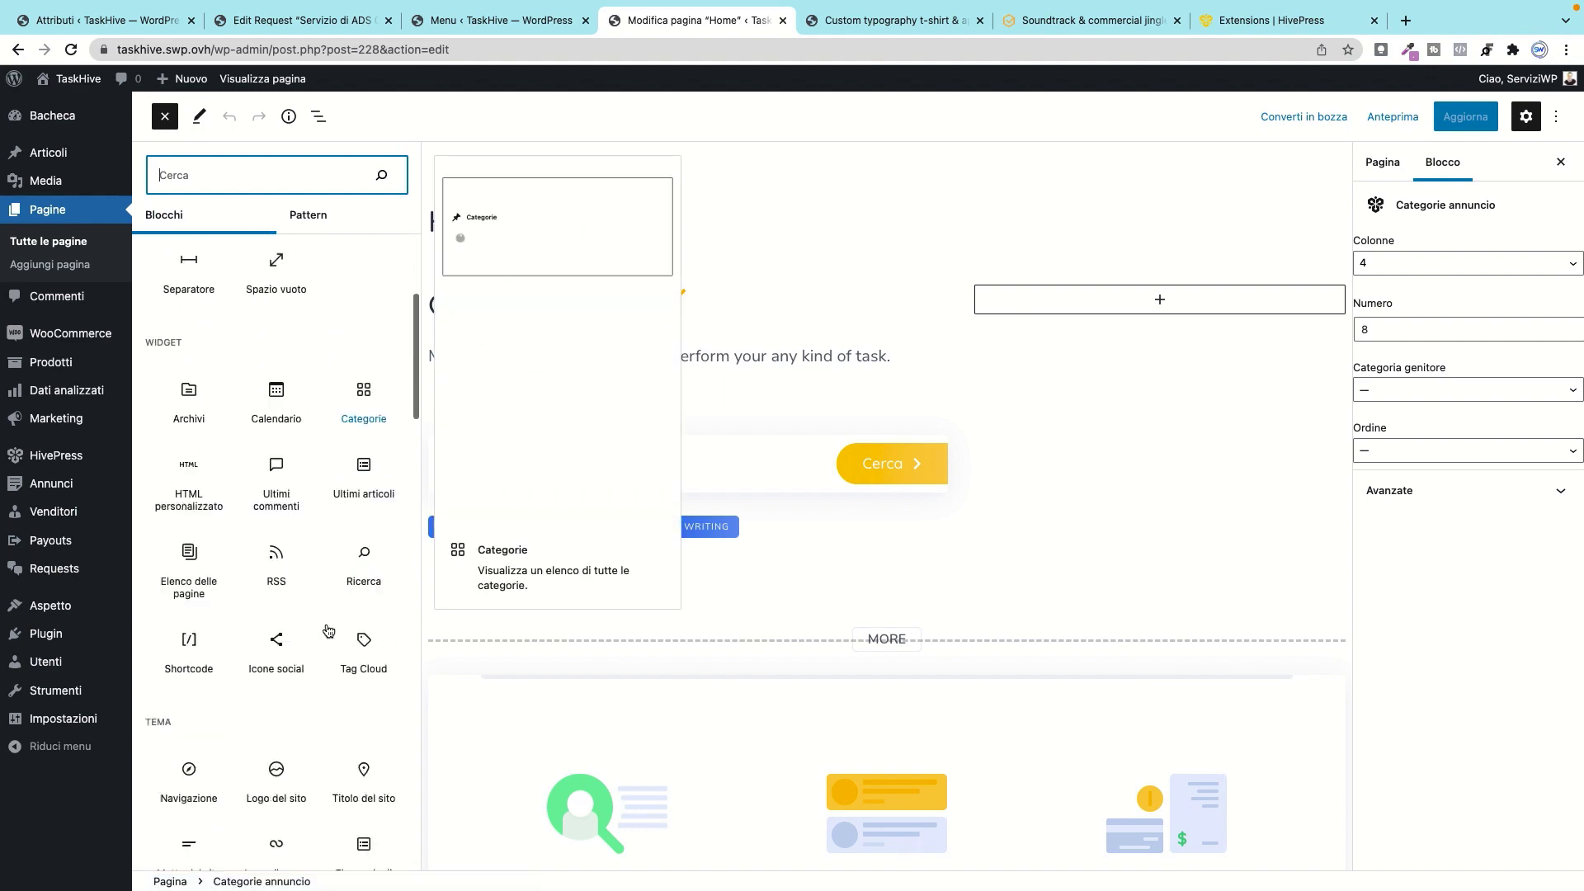
pyautogui.scroll(-12, 329, 628)
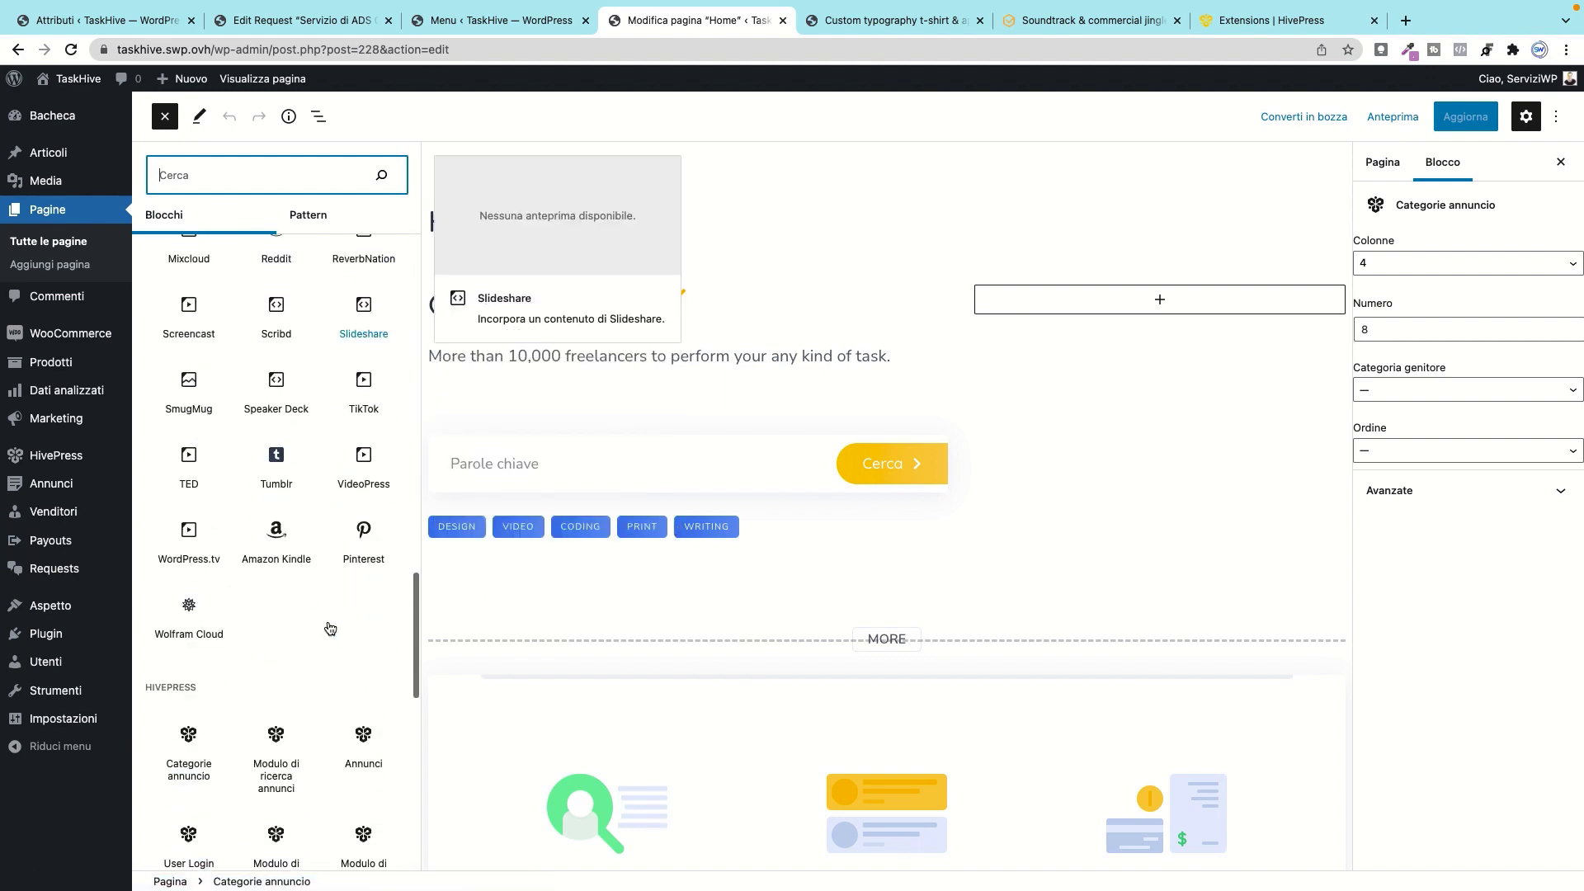
pyautogui.scroll(-5, 329, 620)
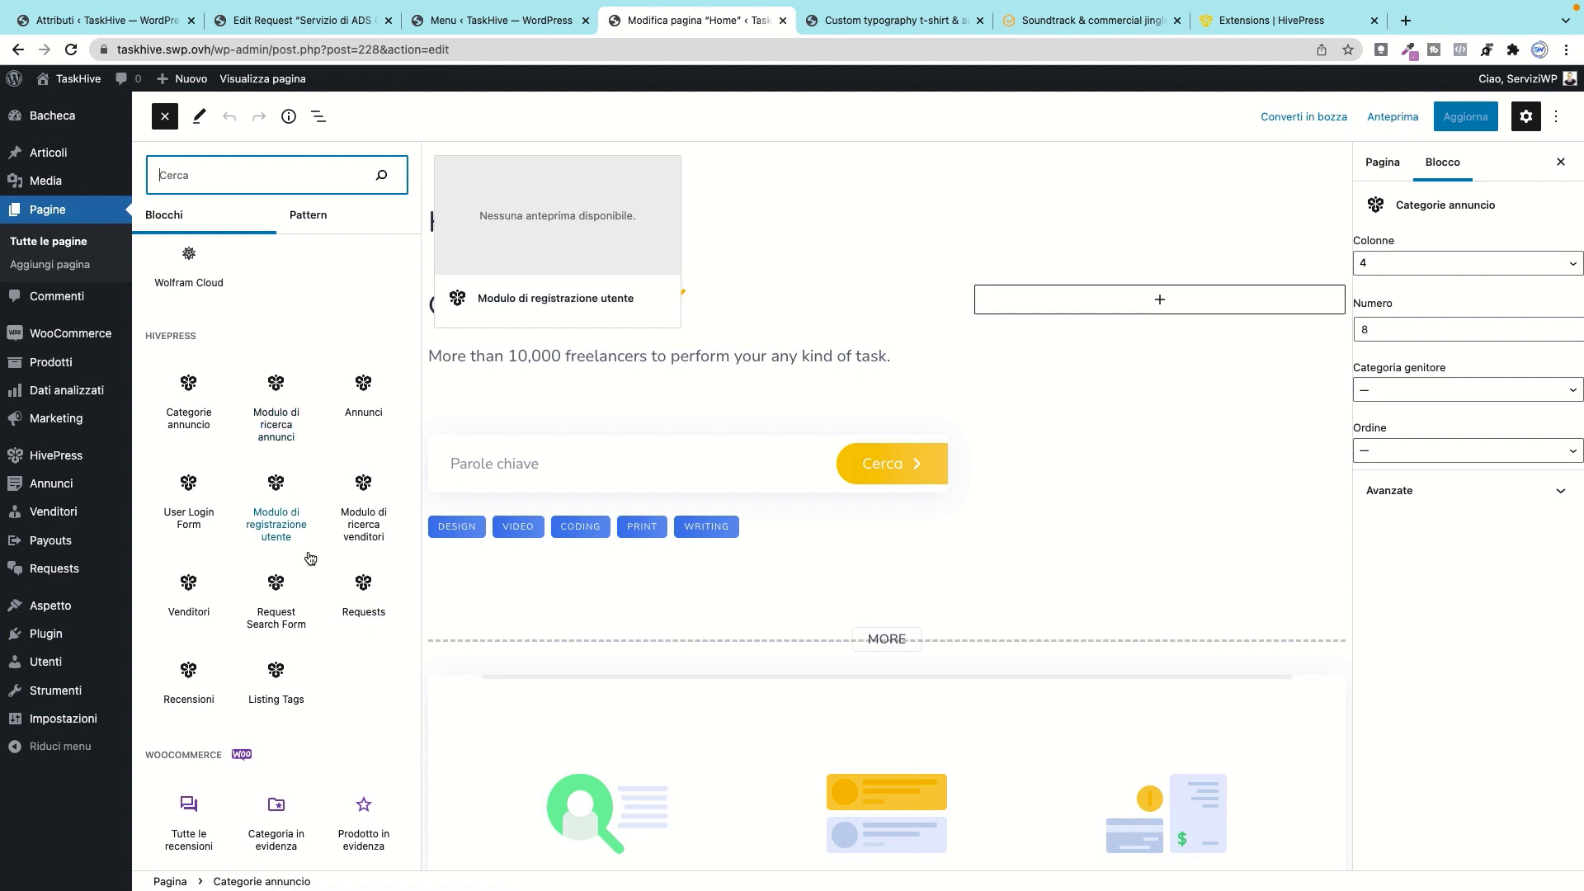
pyautogui.scroll(-2, 307, 551)
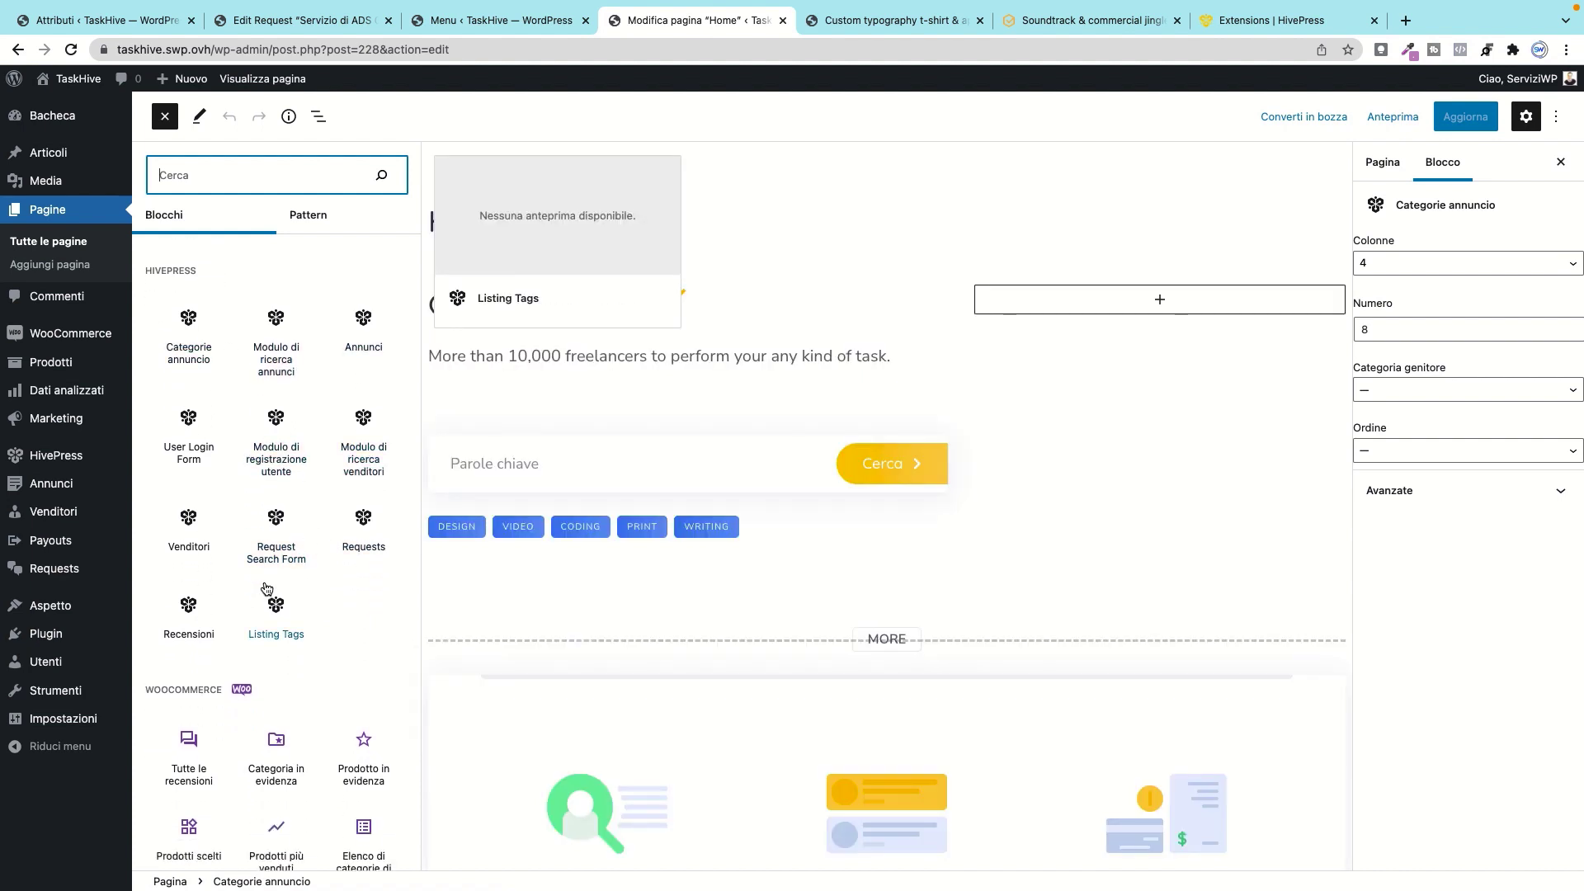
pyautogui.scroll(-1, 267, 589)
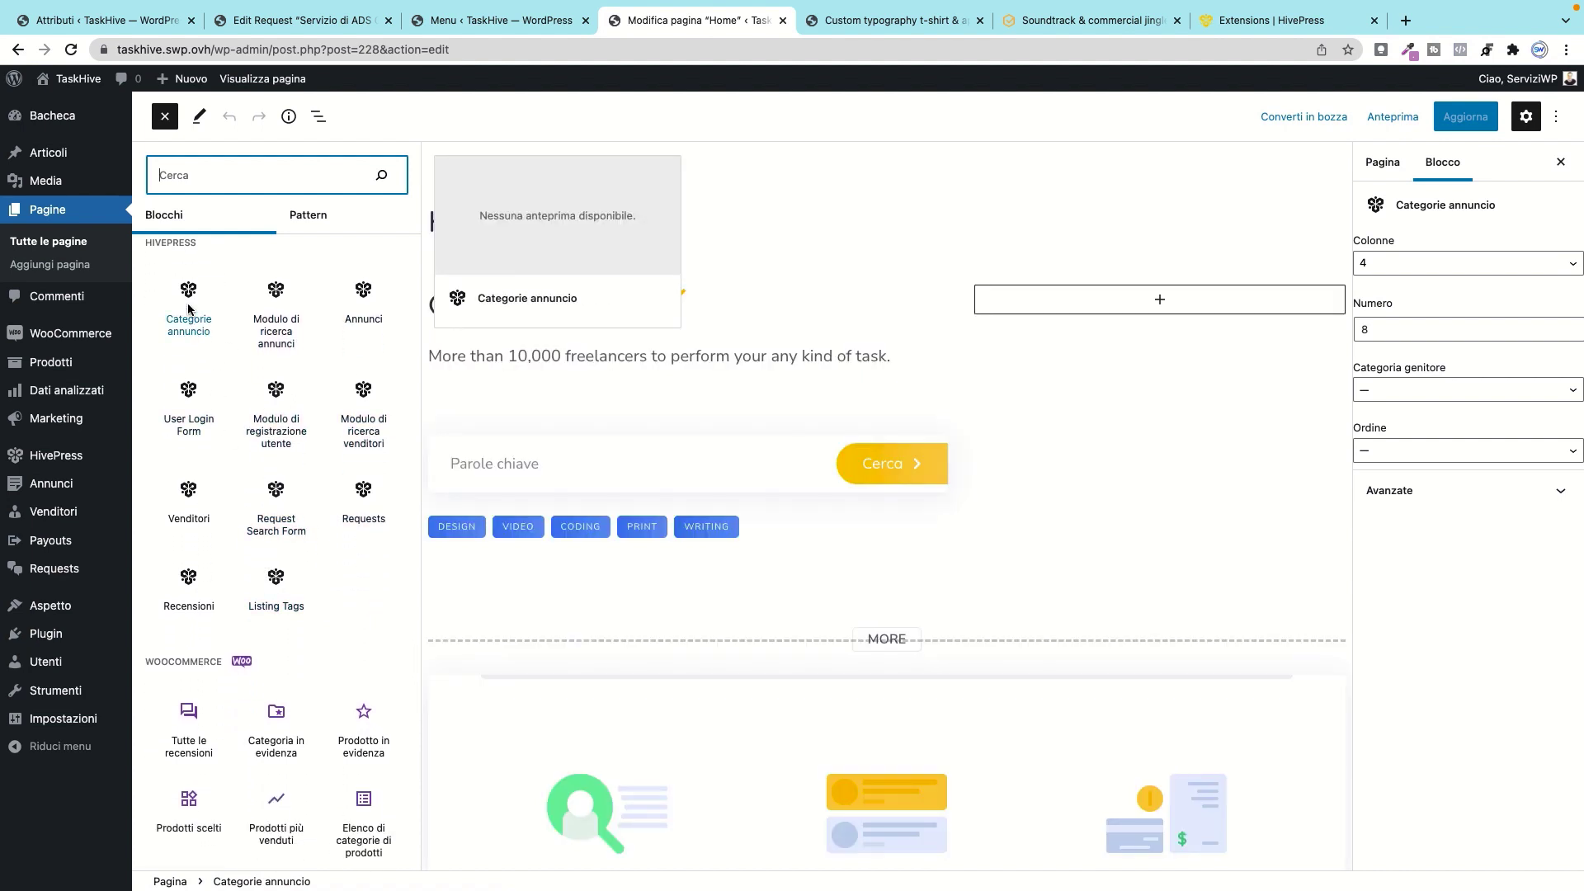
pyautogui.moveTo(188, 309); pyautogui.dragTo(670, 498)
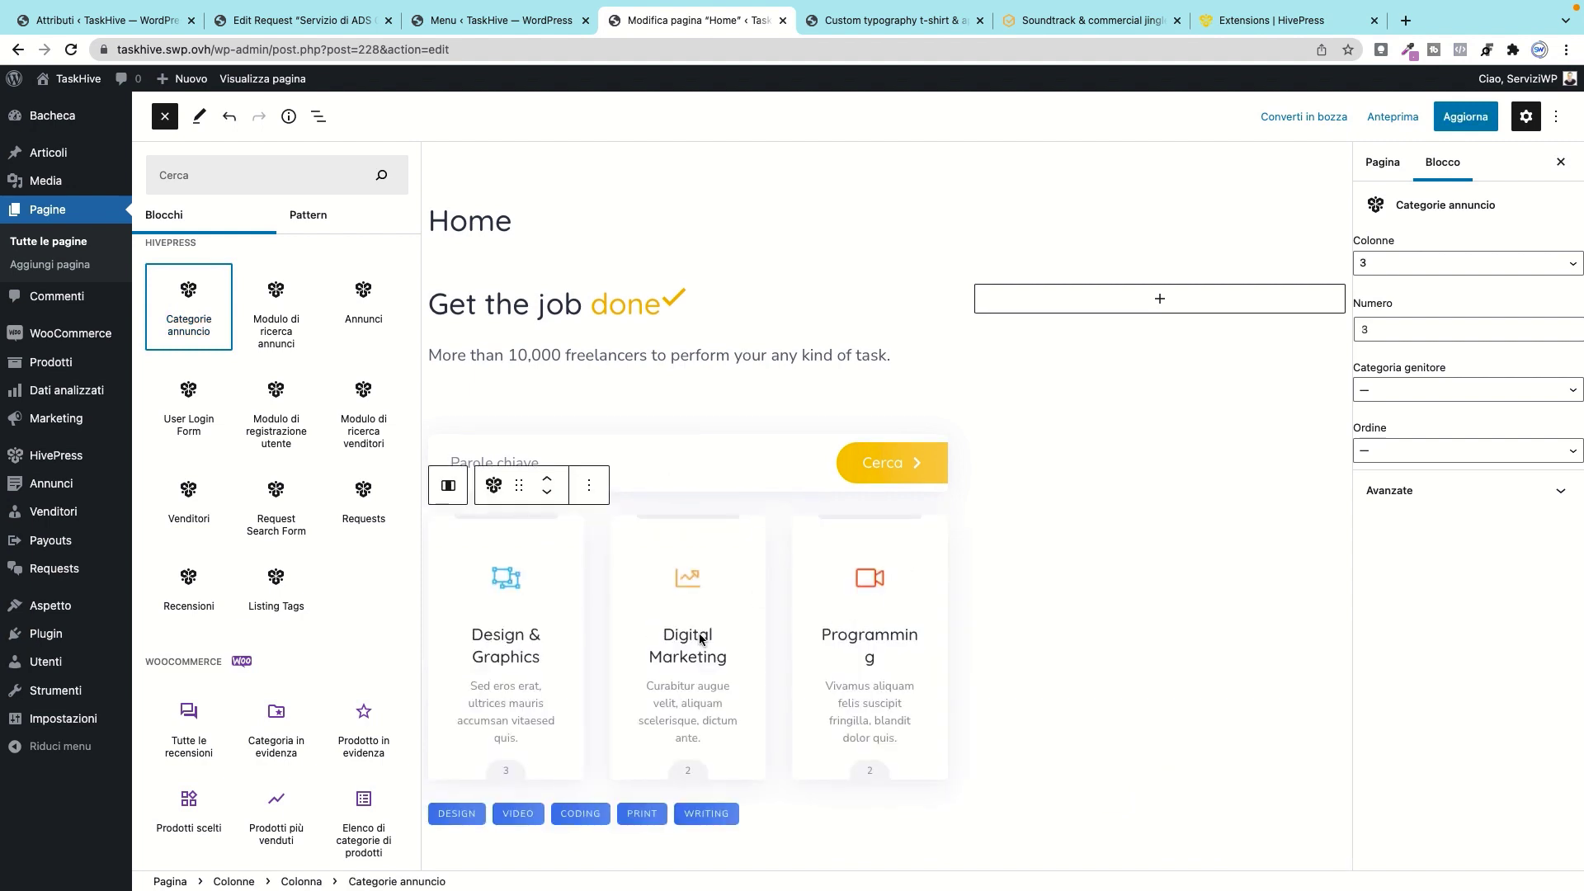
pyautogui.scroll(-4, 698, 631)
pyautogui.click(591, 328)
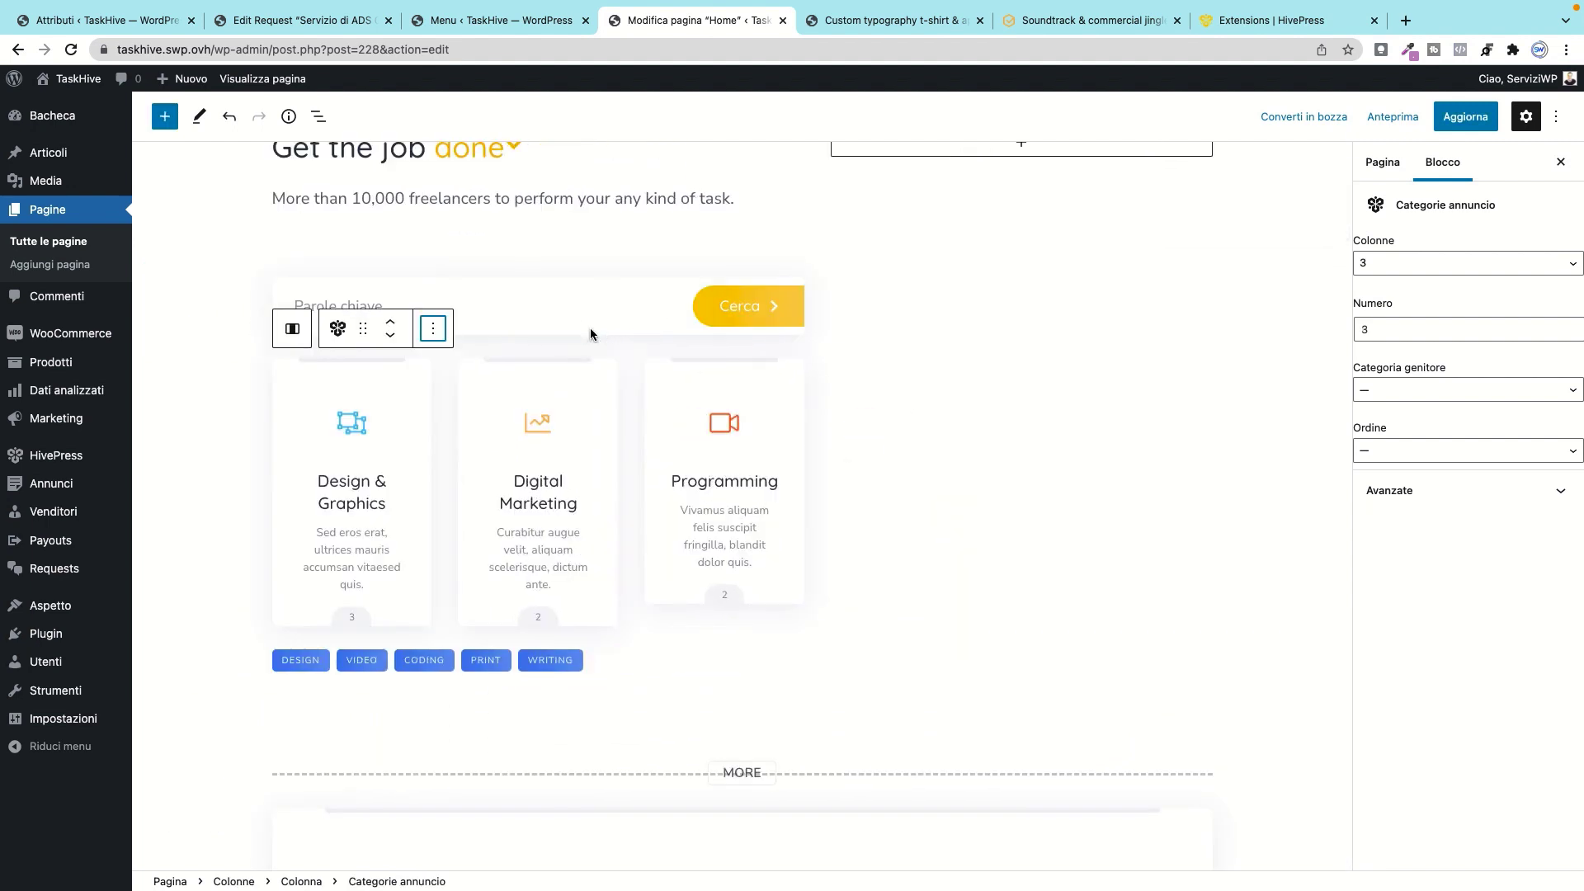
pyautogui.click(430, 334)
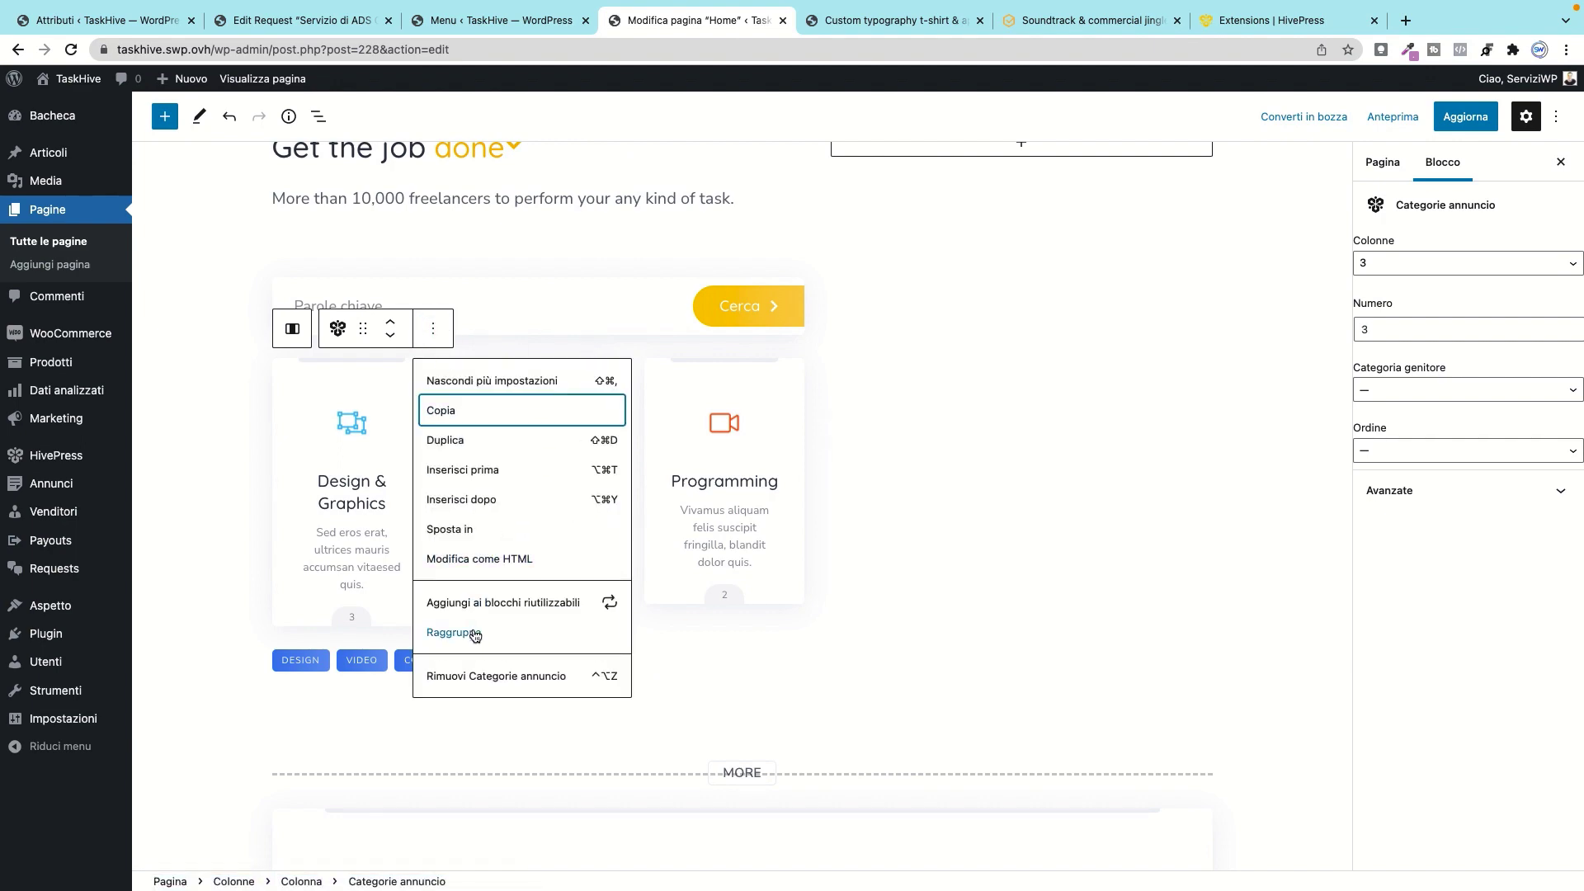
pyautogui.click(536, 677)
pyautogui.scroll(-4, 730, 654)
pyautogui.scroll(-8, 729, 654)
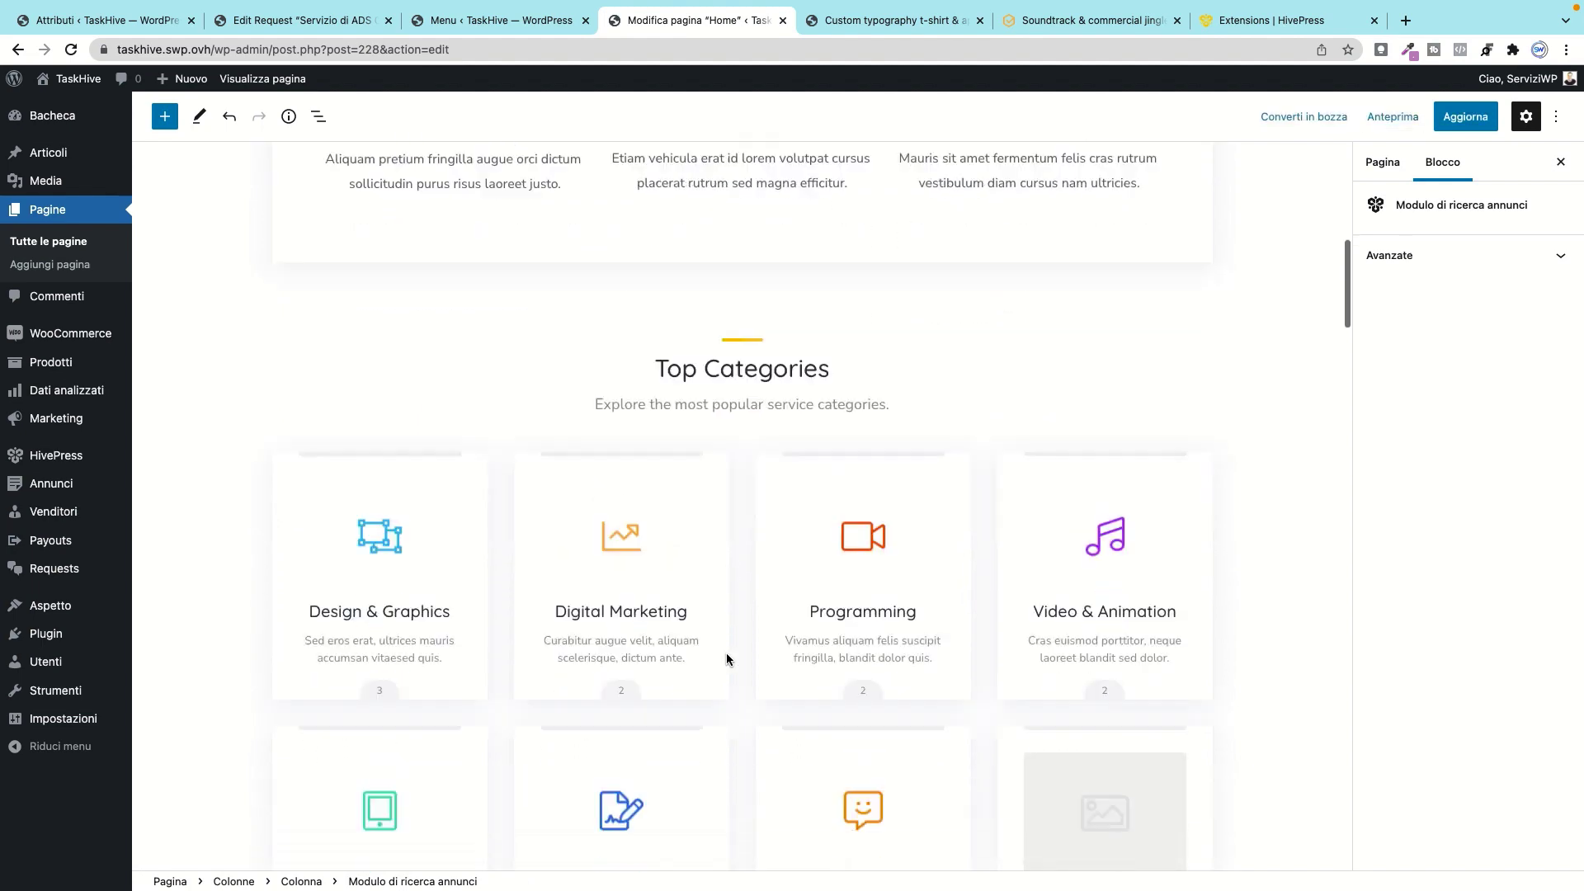
pyautogui.scroll(-8, 695, 608)
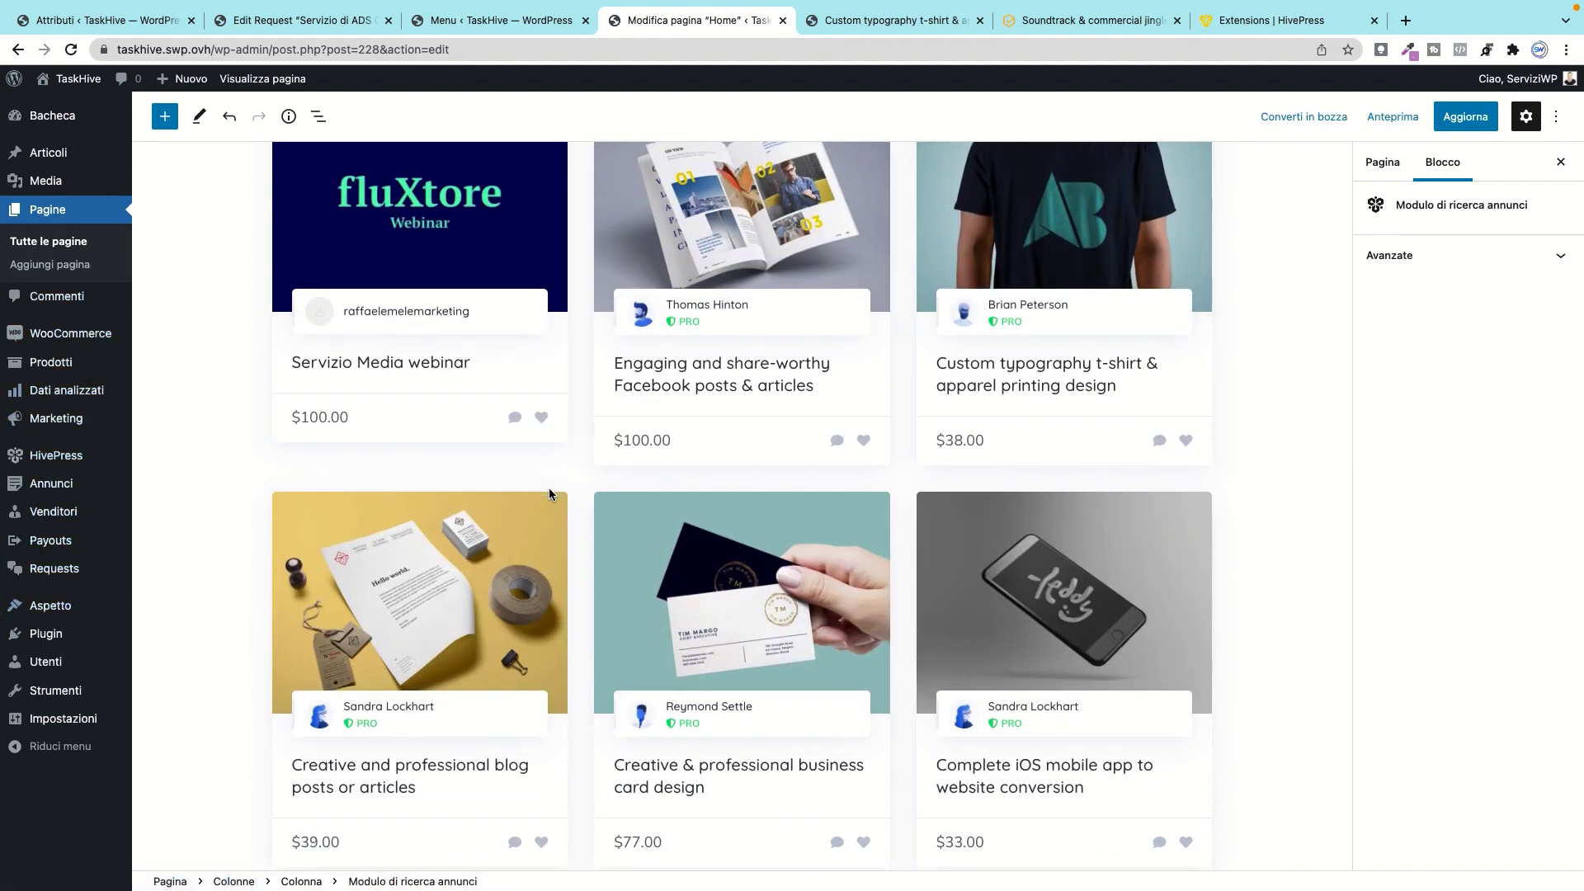
pyautogui.scroll(-3, 547, 488)
pyautogui.scroll(13, 547, 489)
pyautogui.scroll(10, 552, 489)
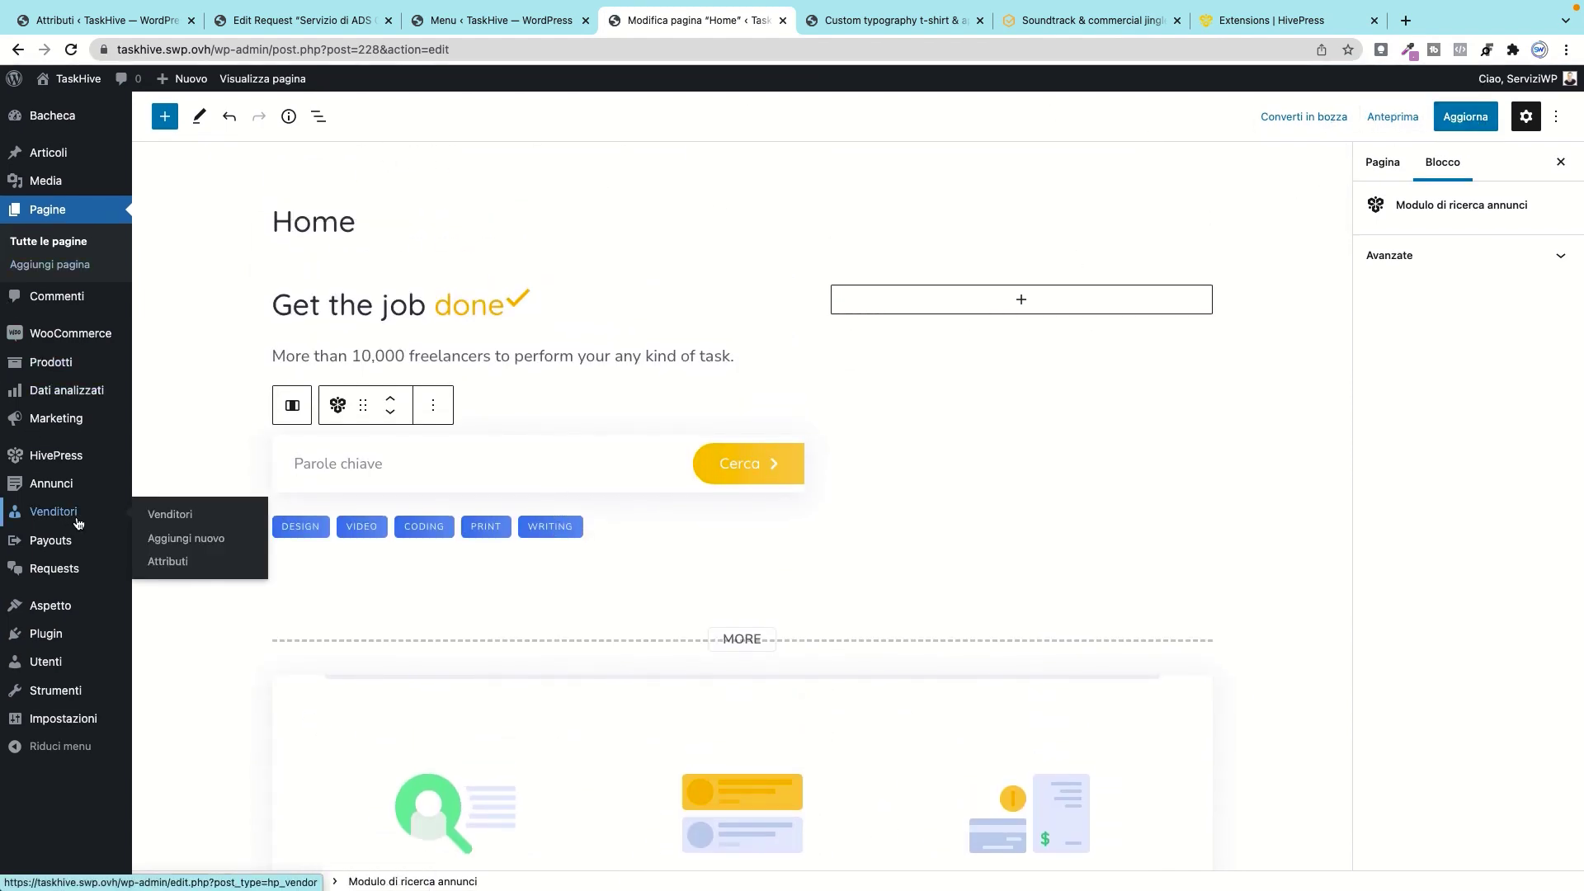
pyautogui.moveTo(51, 635)
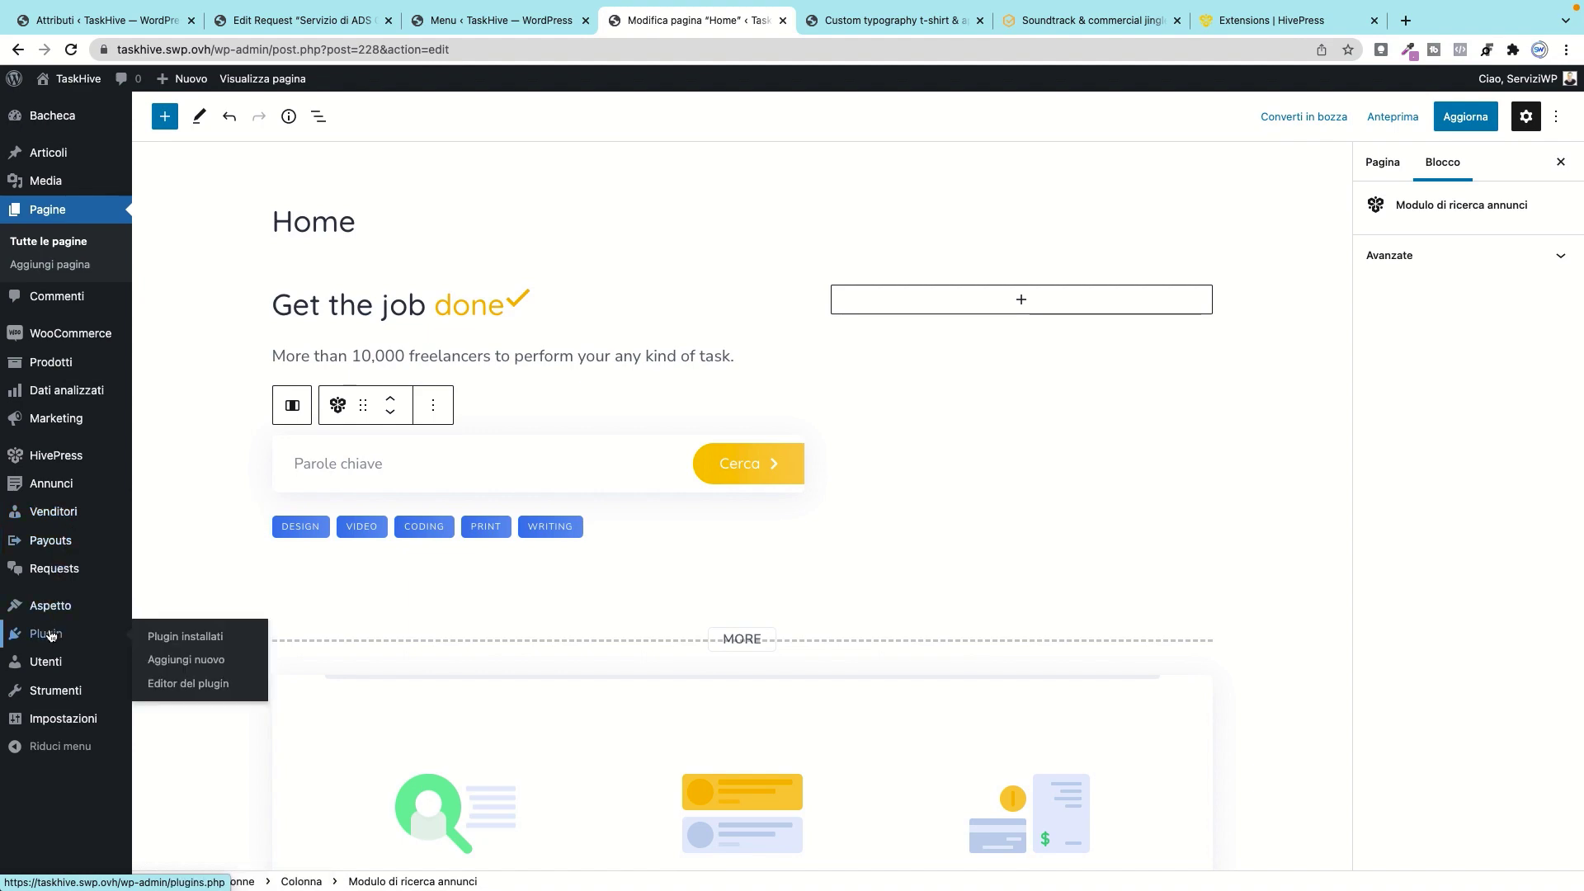
# Step: Leave the editor without saving and go to Plugins > Add New
pyautogui.click(219, 639)
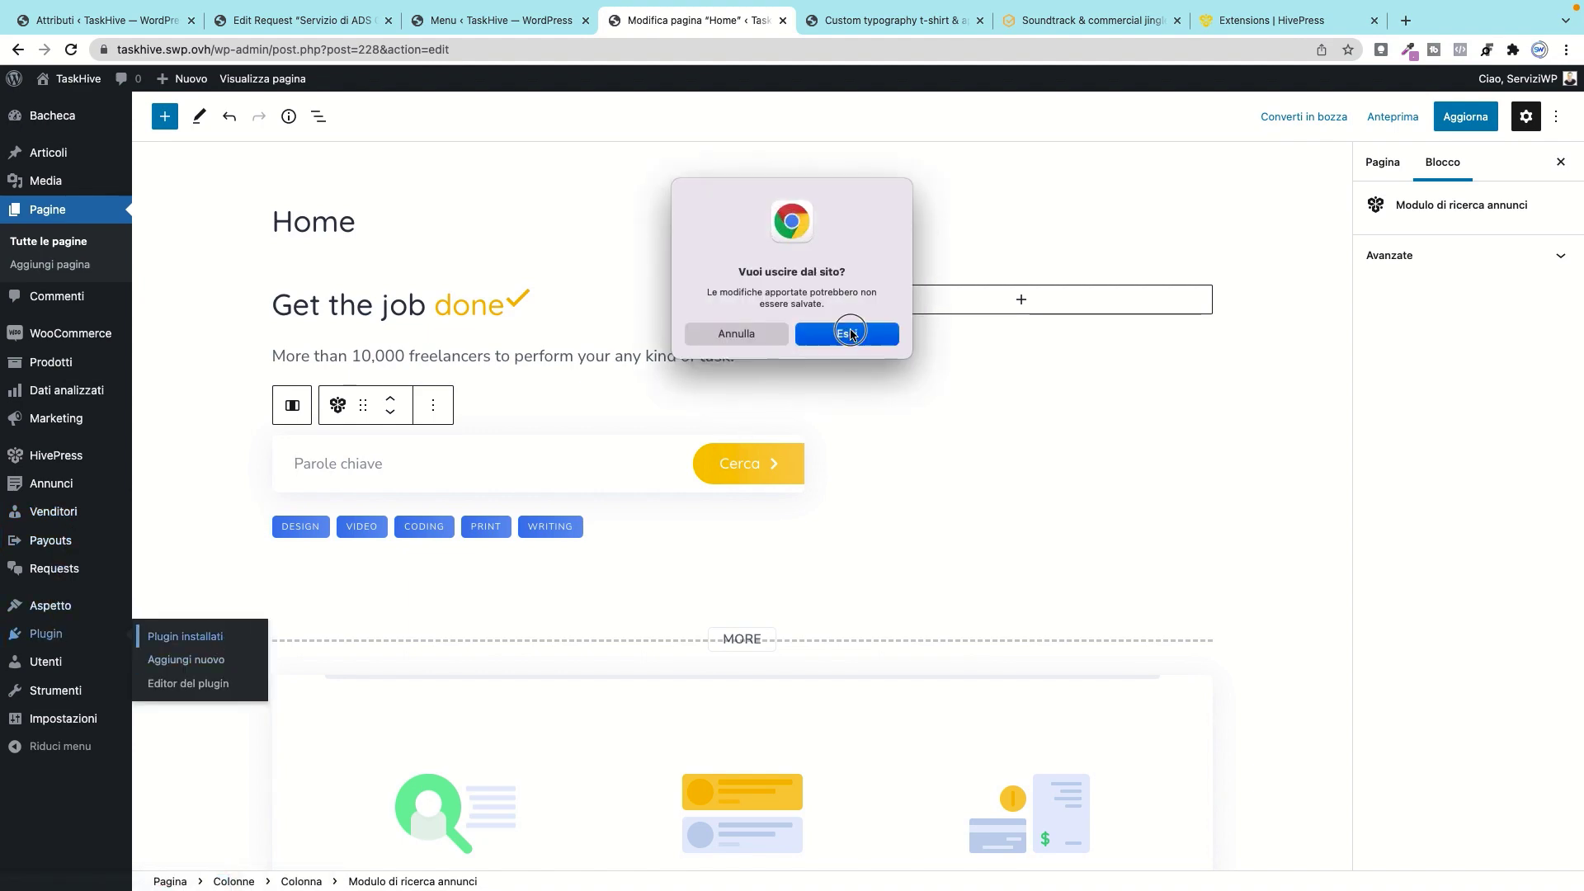
pyautogui.click(849, 332)
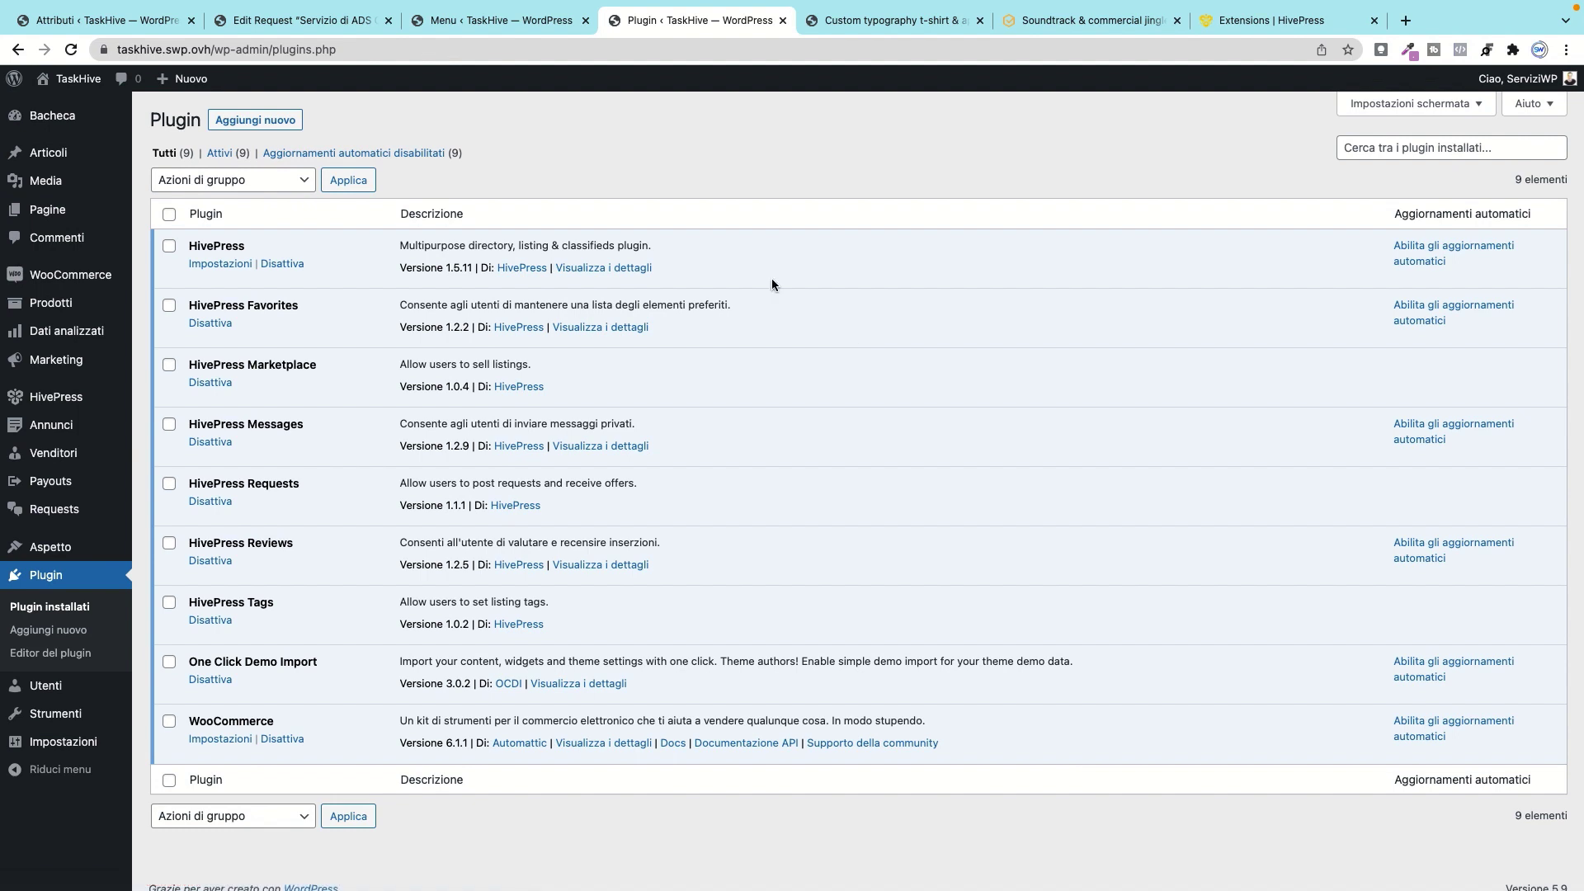
pyautogui.click(280, 121)
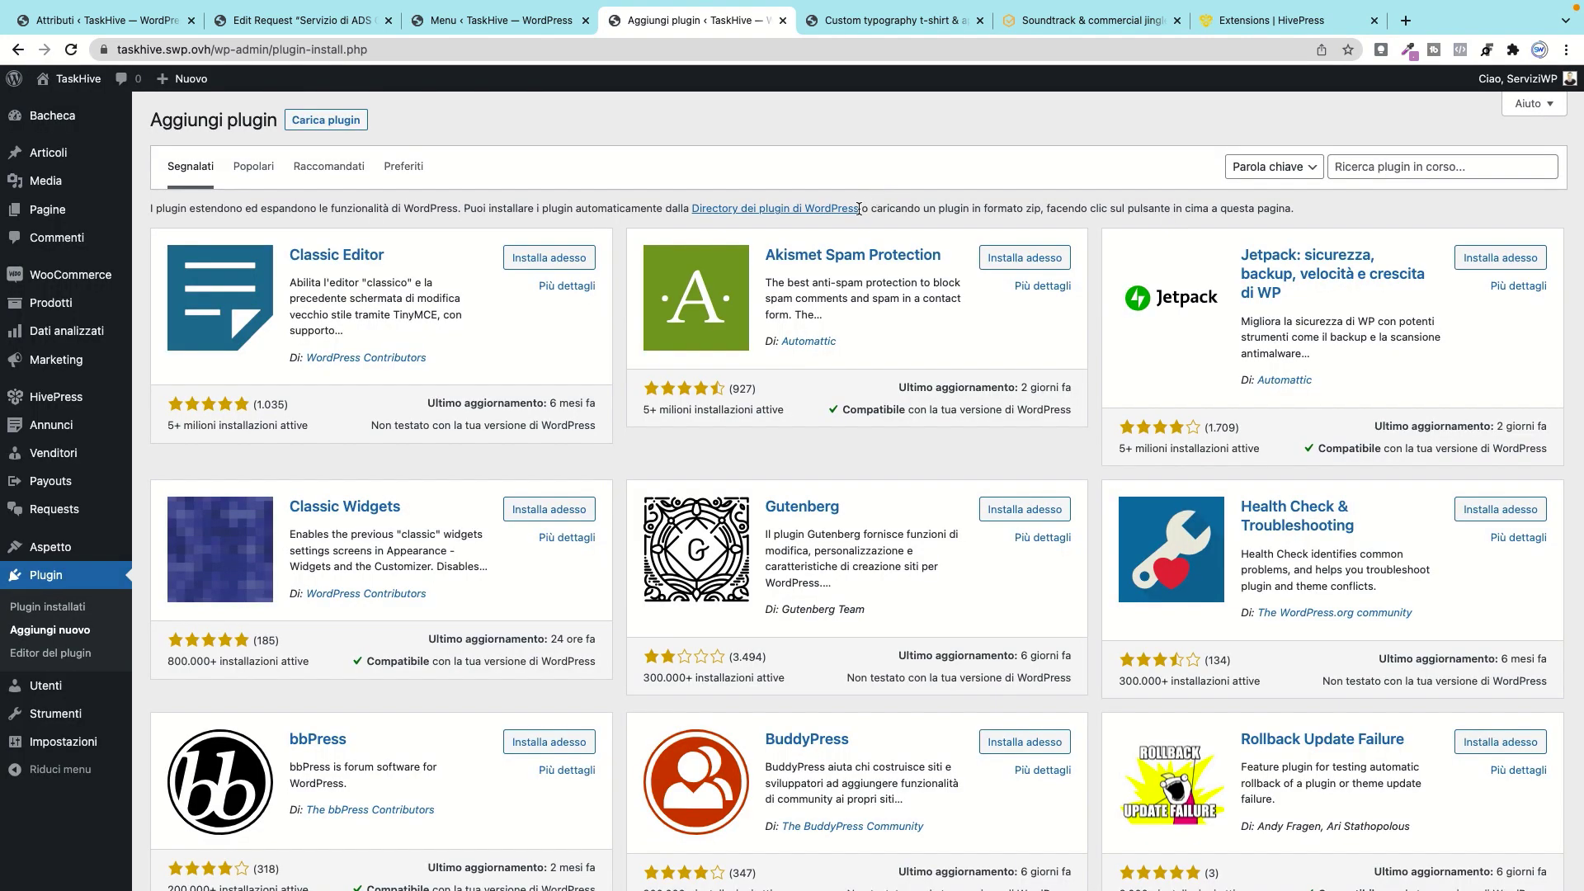
# Step: Search 'ele', then install and activate the Elementor Website Builder plugin
pyautogui.click(1385, 168)
pyautogui.write('elementor')
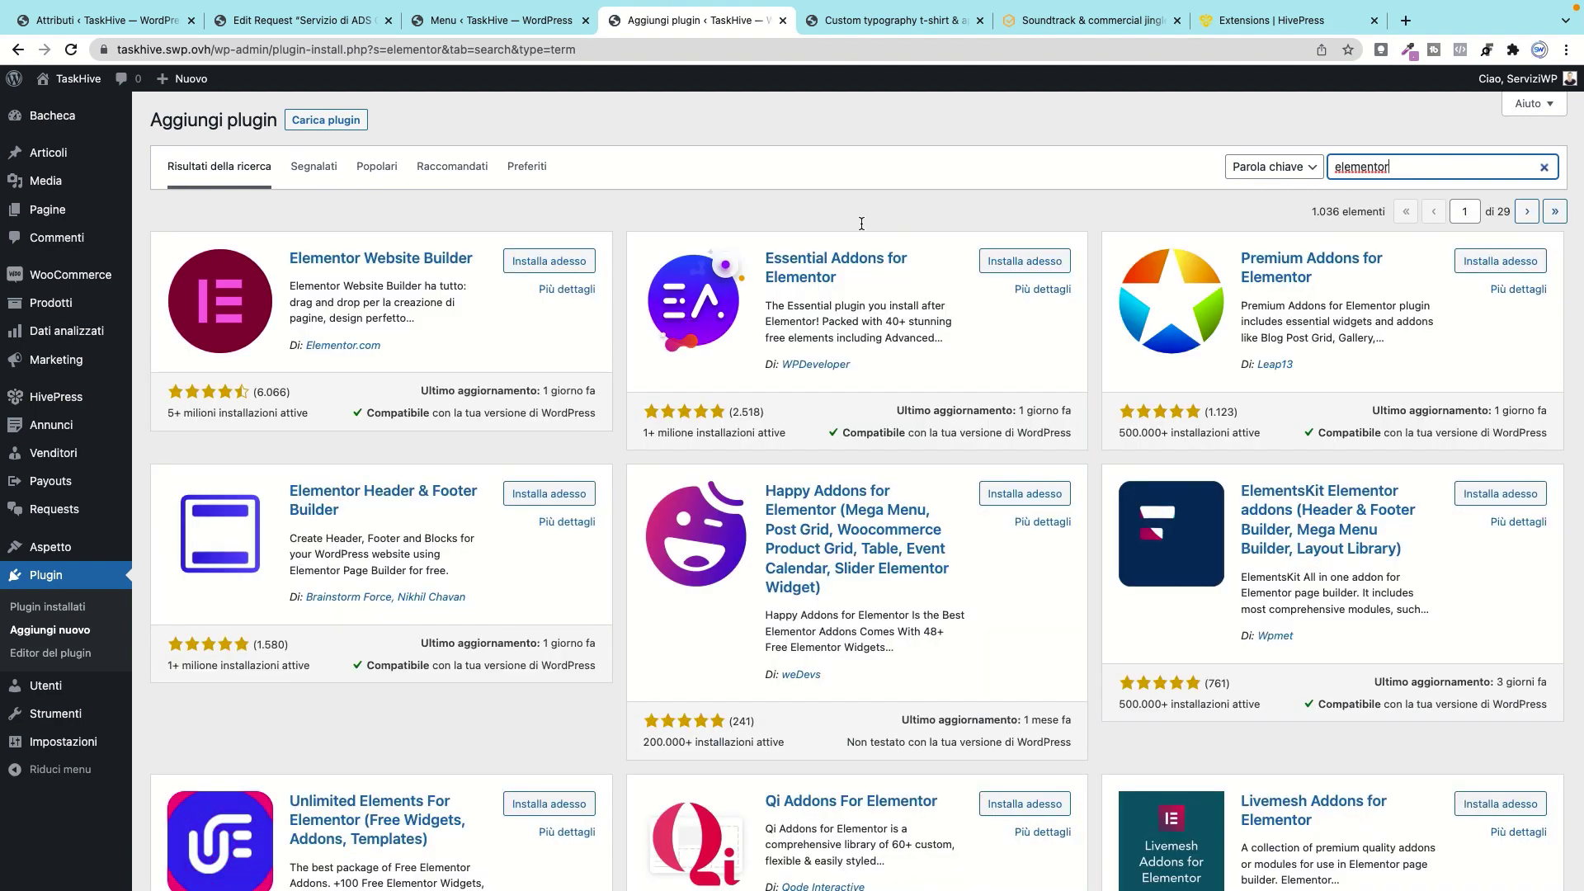
pyautogui.click(564, 264)
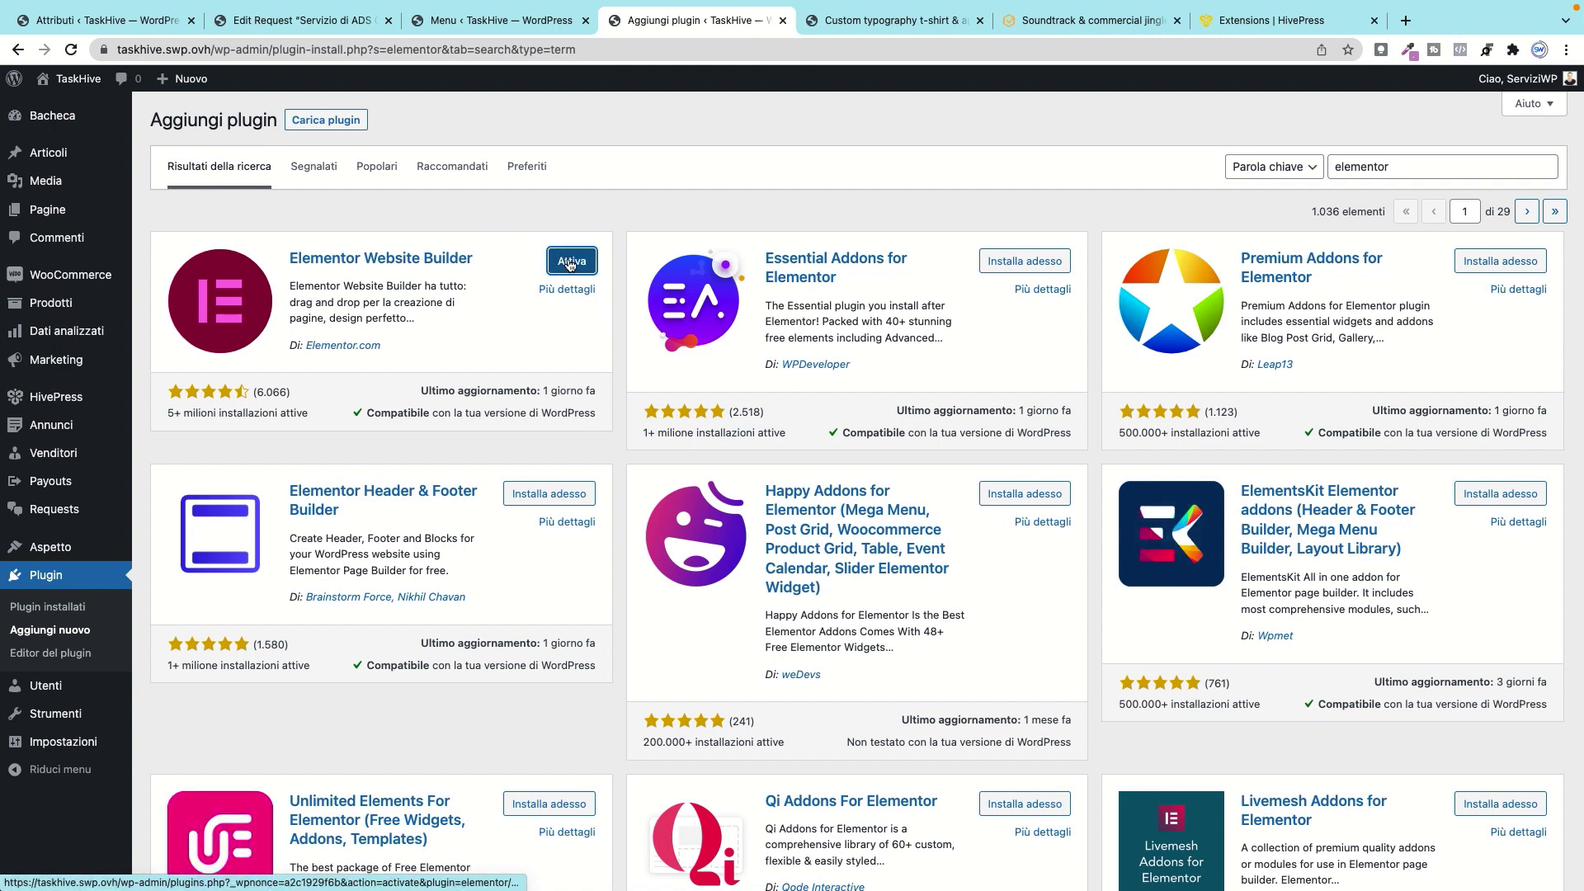
pyautogui.click(567, 262)
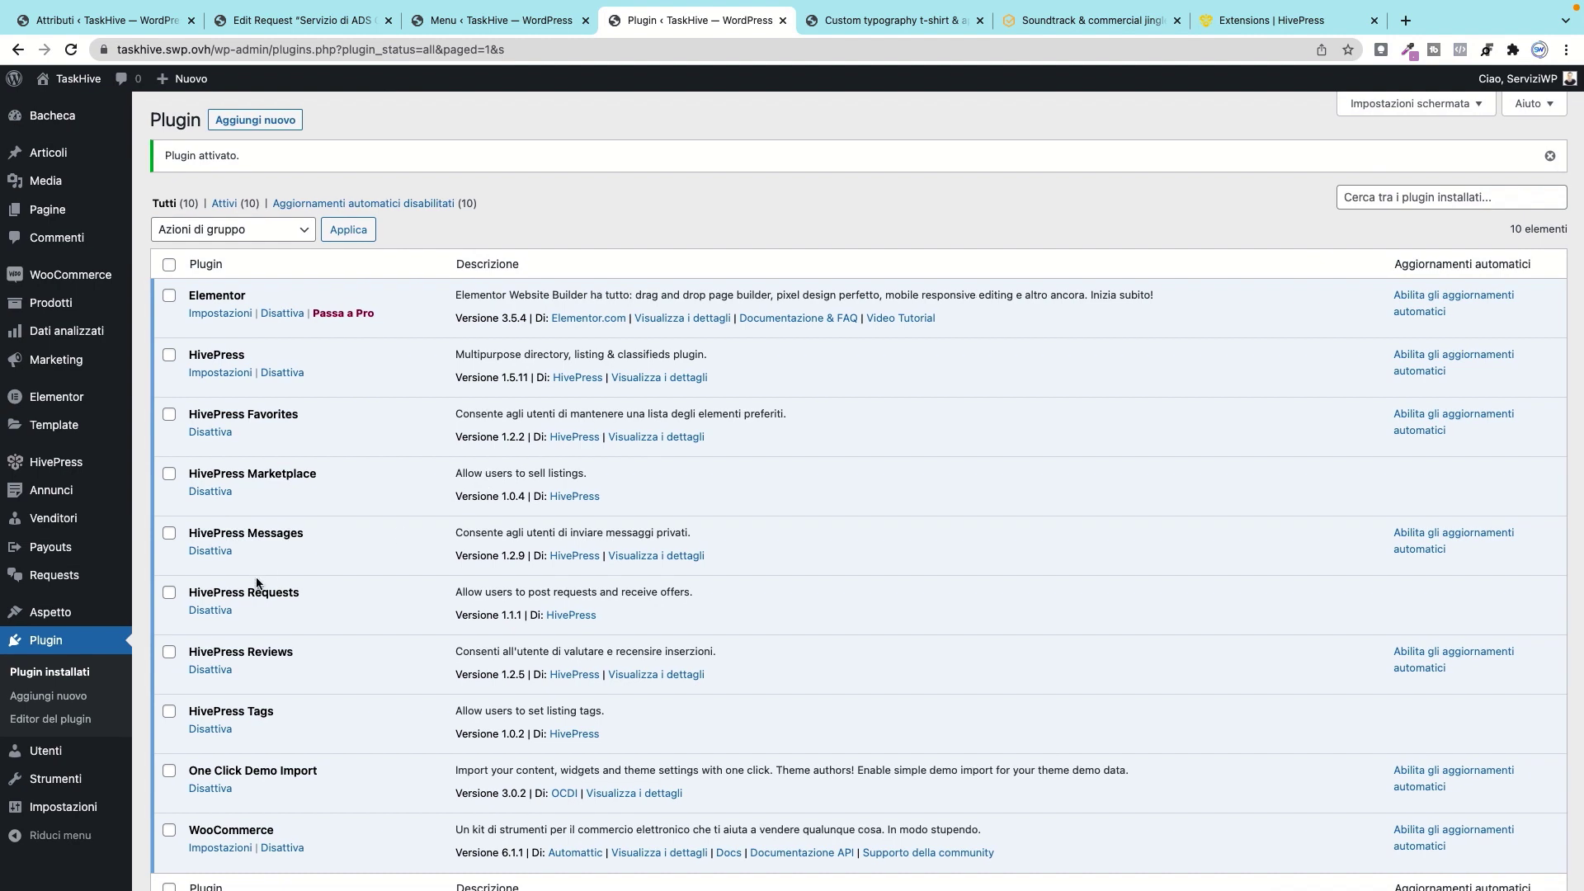
pyautogui.moveTo(51, 209)
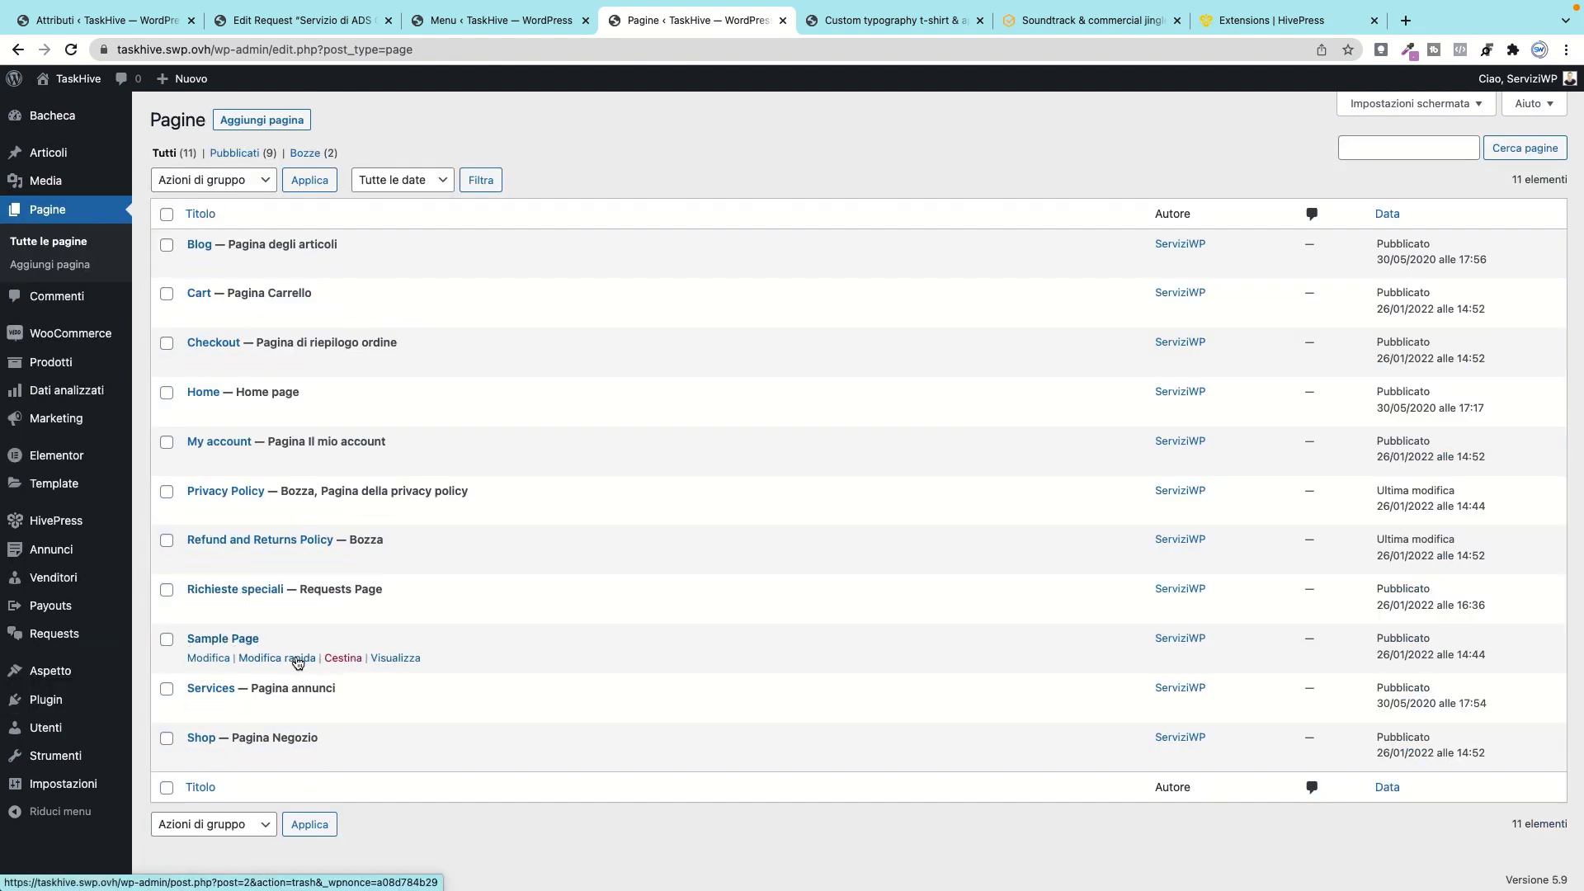
# Step: Open the Sample Page in Elementor and delete its sample text section
pyautogui.click(208, 657)
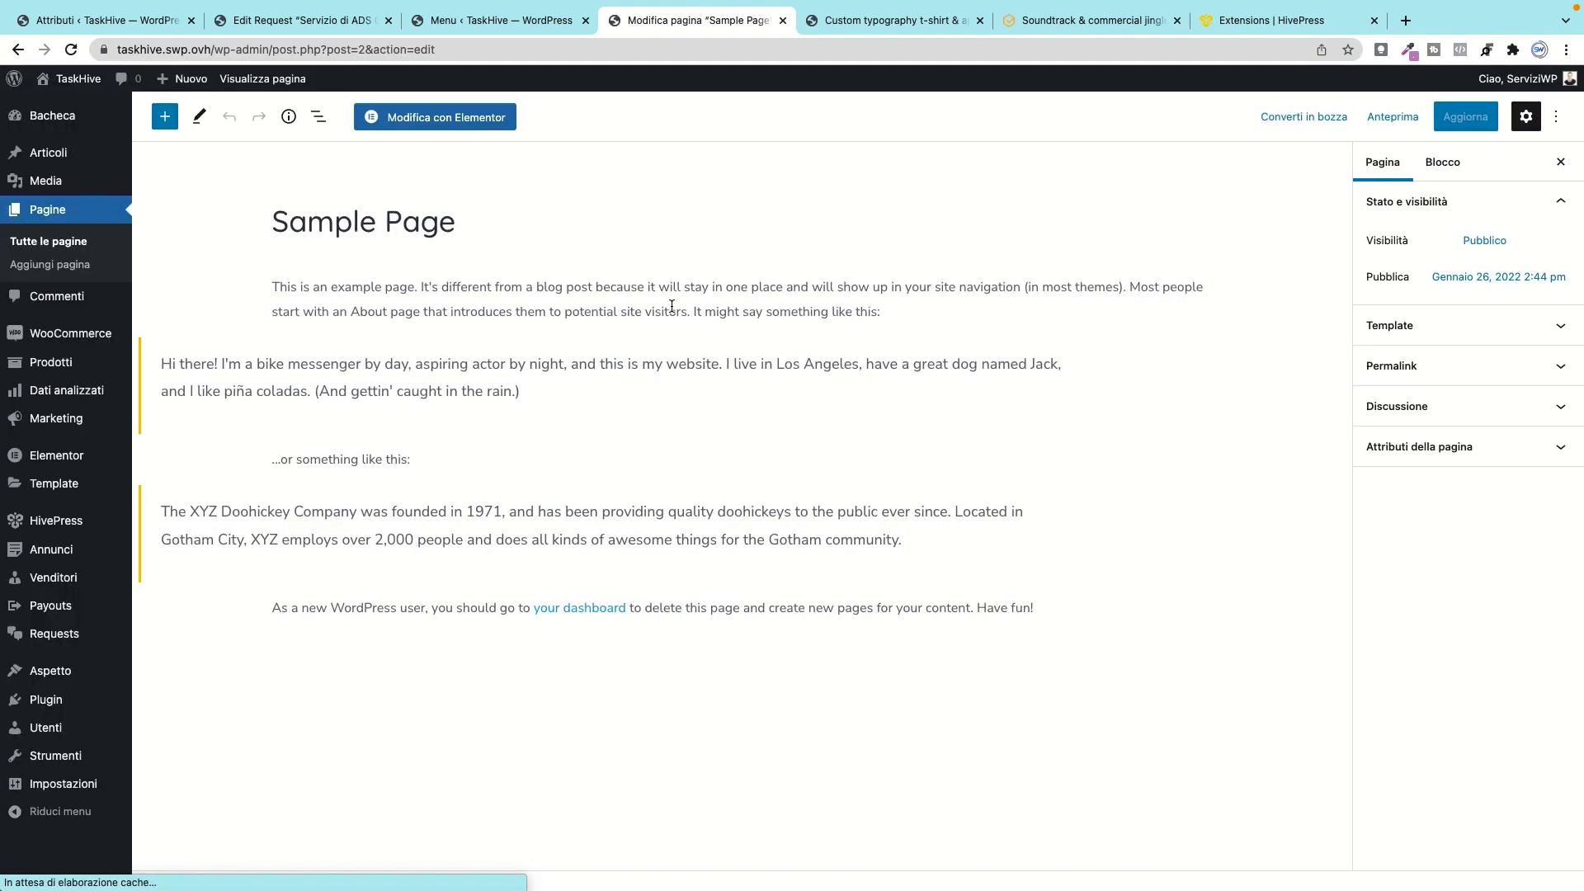
pyautogui.click(454, 117)
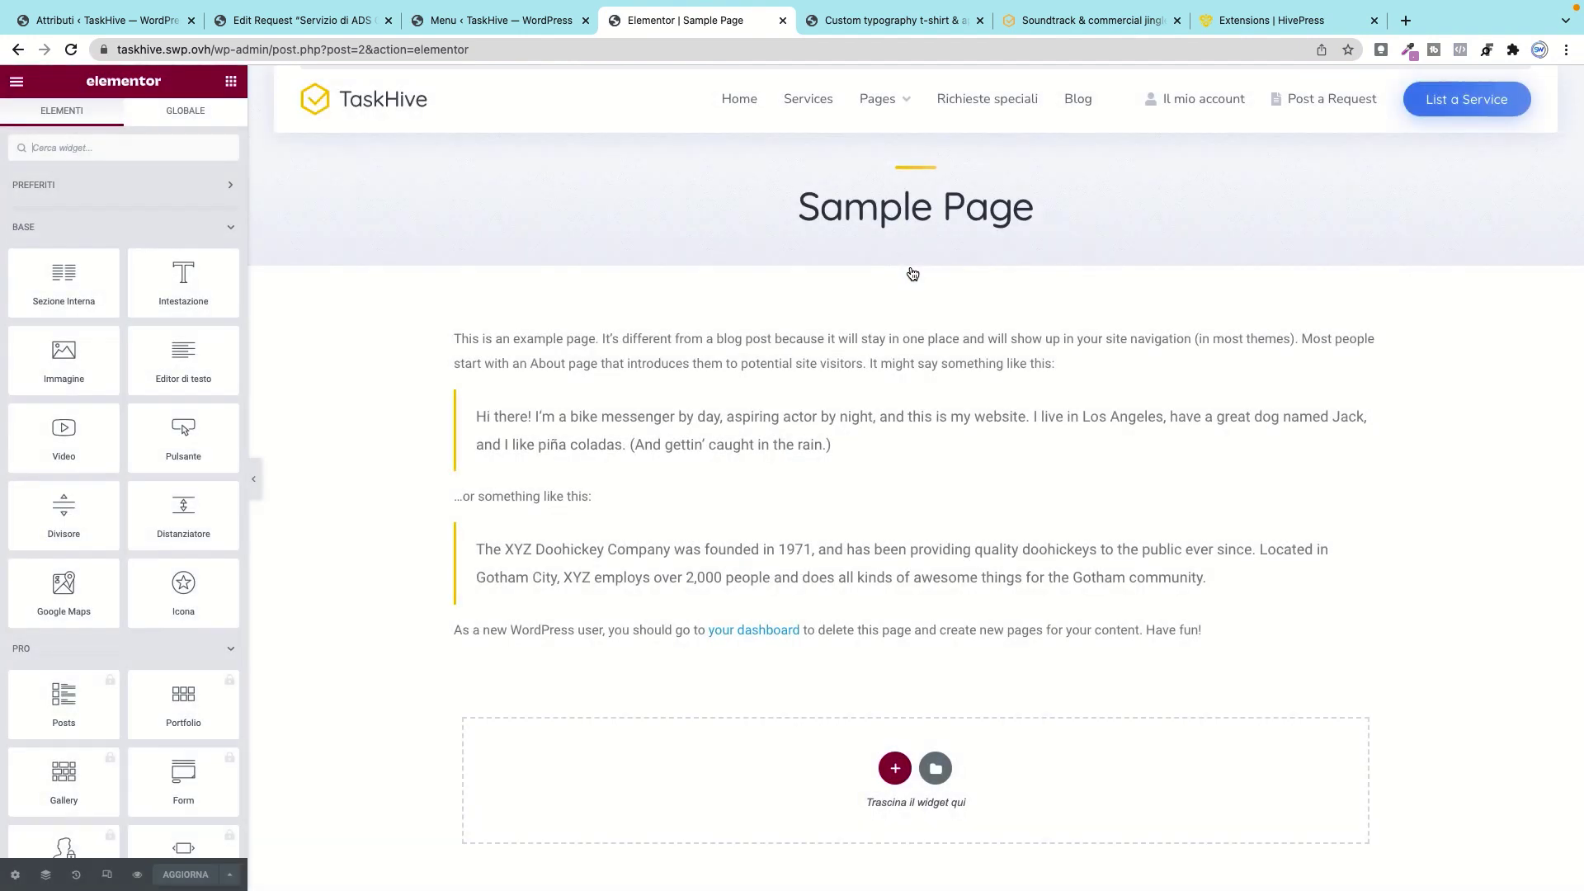
pyautogui.moveTo(916, 305)
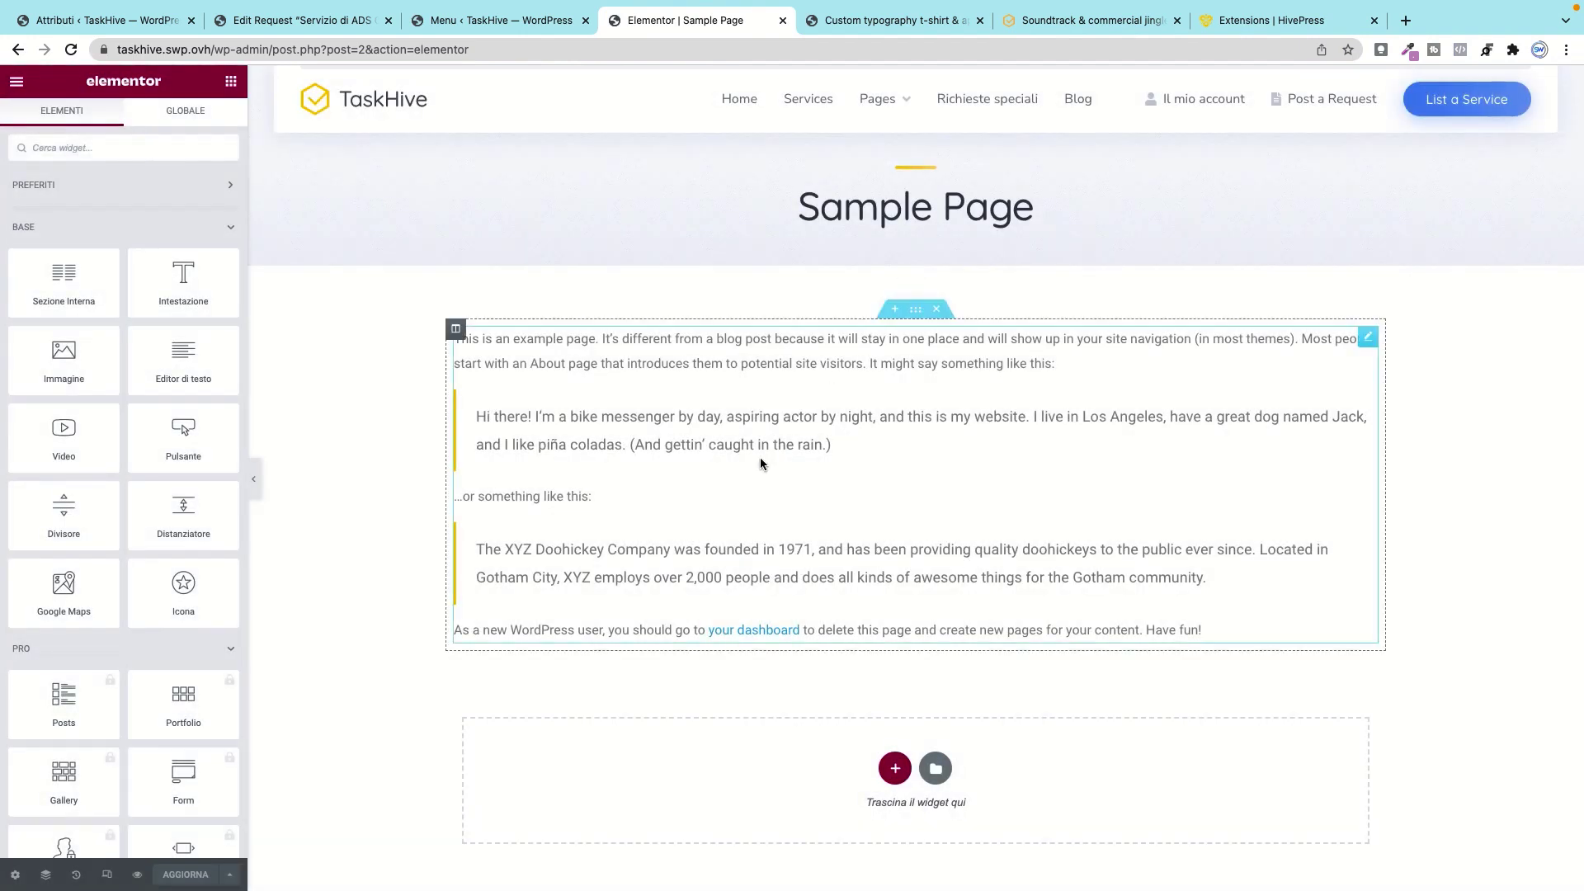
pyautogui.click(937, 311)
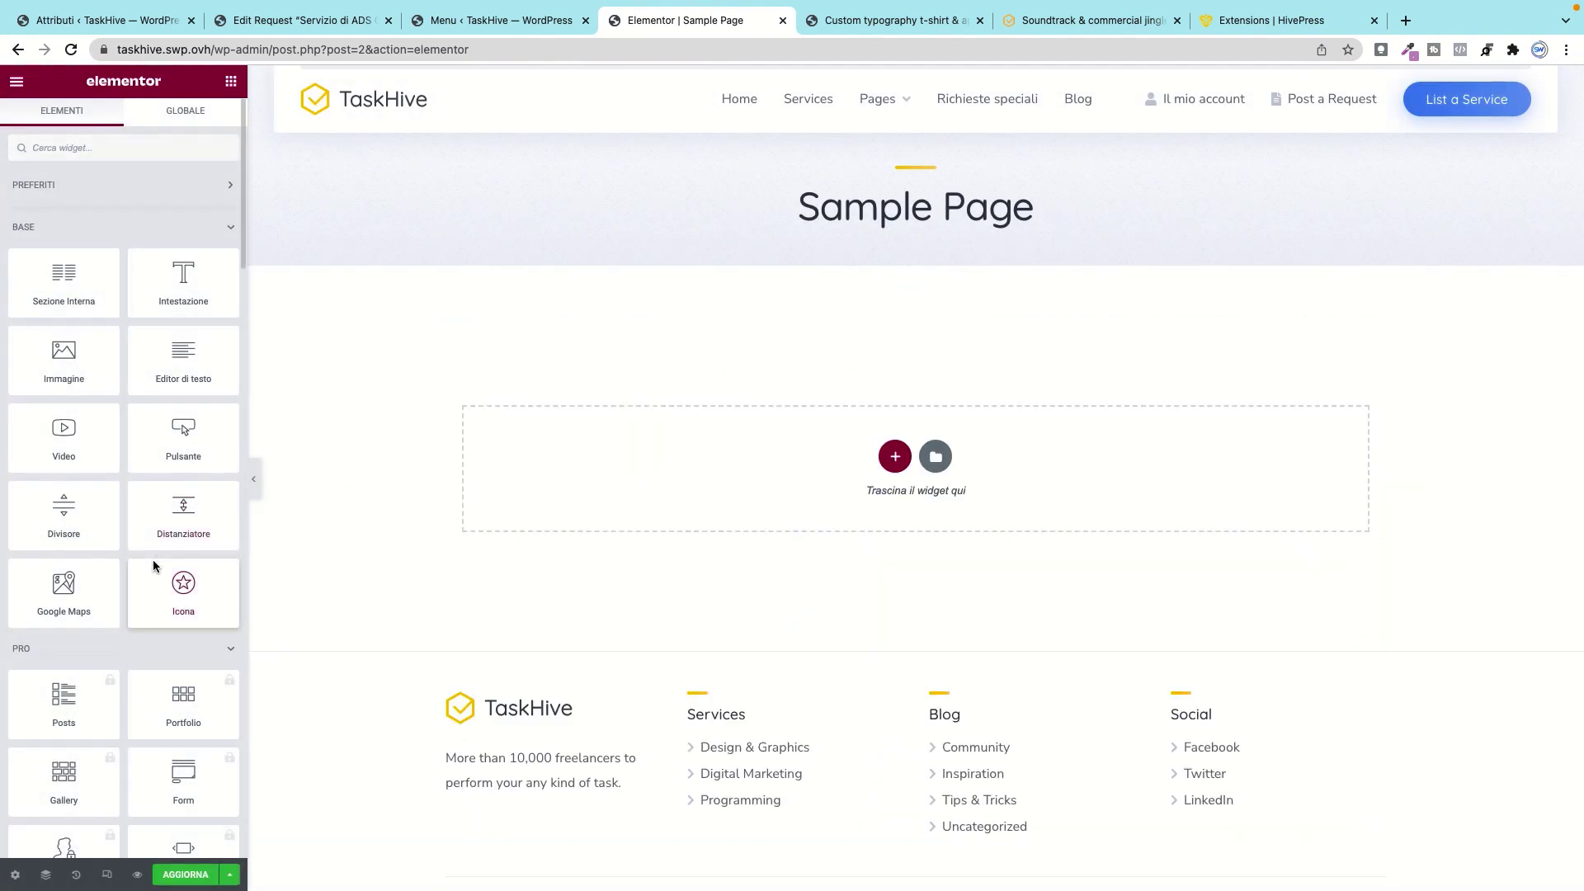
# Step: Collapse the basic and general widget categories to reach the HivePress widgets
pyautogui.scroll(-10, 153, 561)
pyautogui.scroll(8, 156, 567)
pyautogui.scroll(5, 157, 566)
pyautogui.click(216, 227)
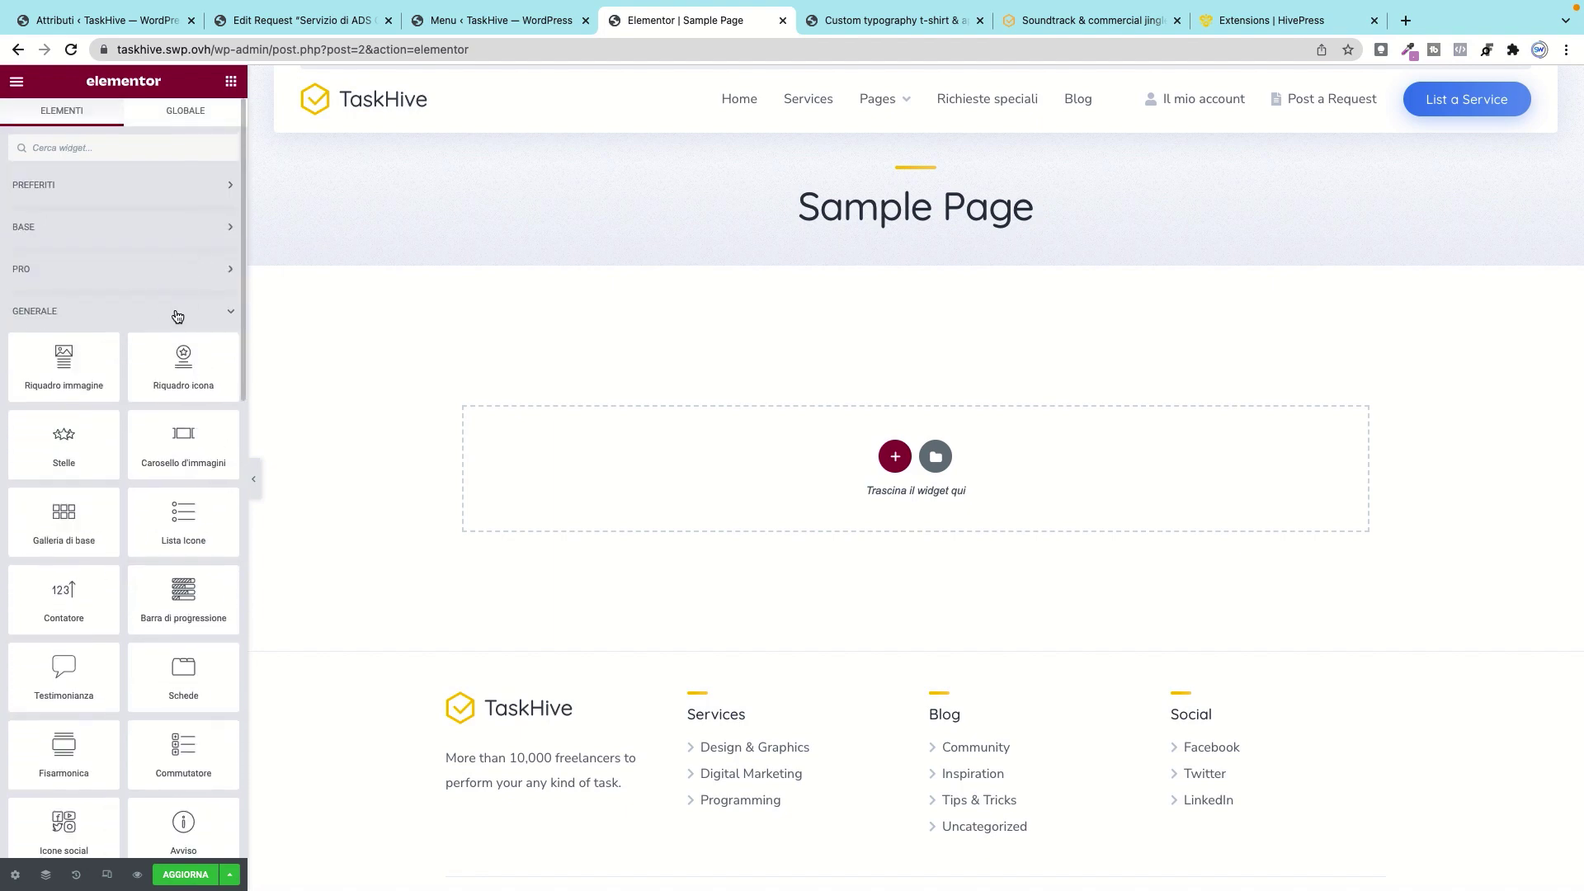
pyautogui.click(177, 314)
pyautogui.scroll(-3, 124, 413)
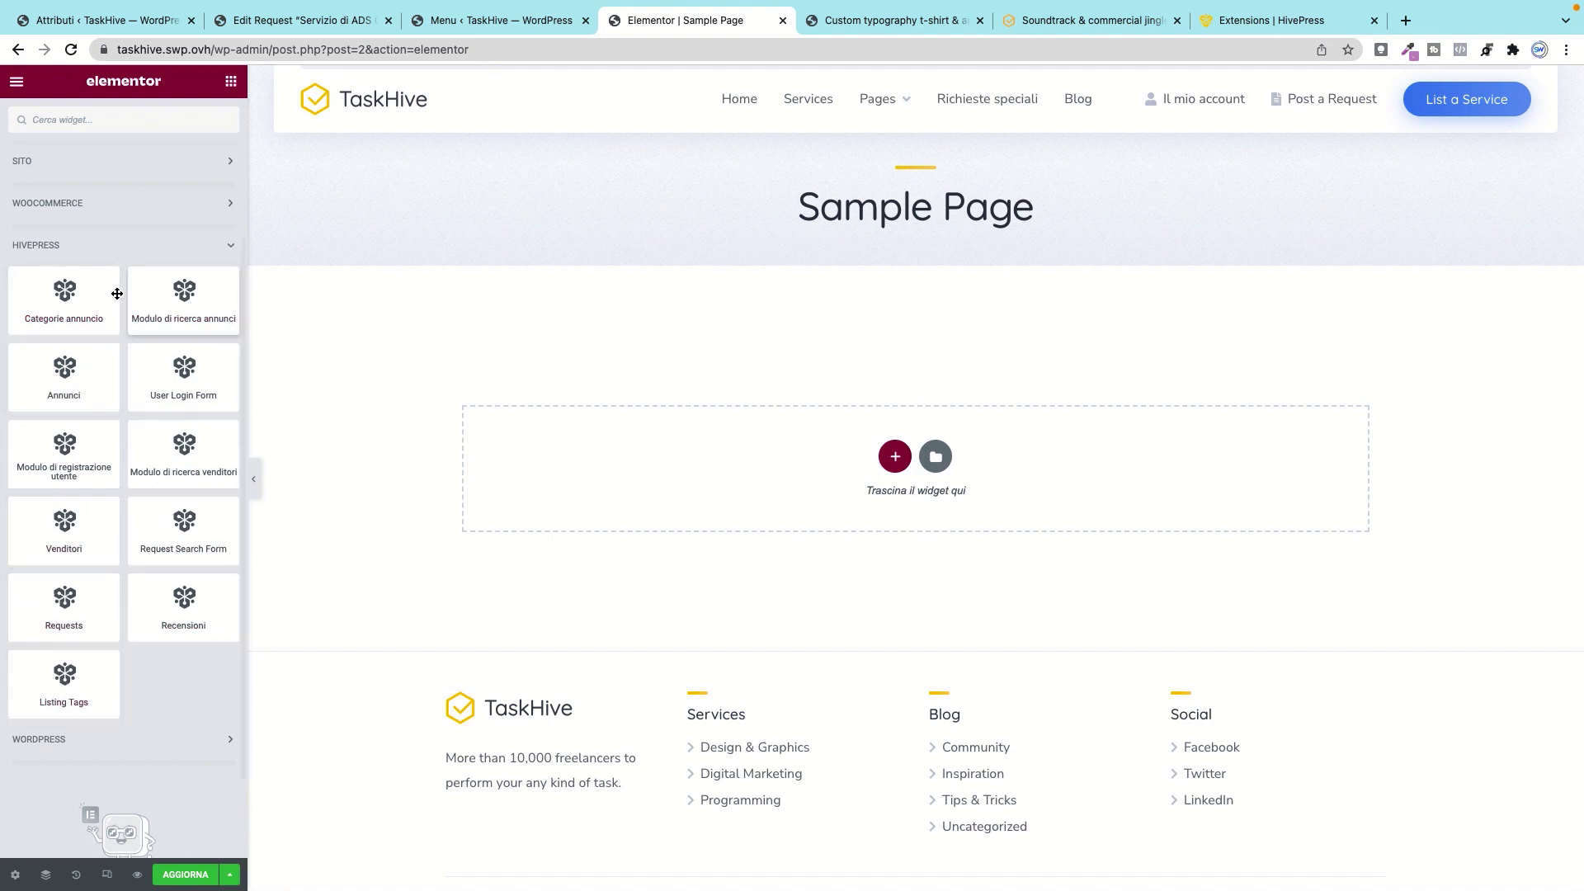
# Step: Add the Categorie annuncio grid showing 7 categories in 4 columns
pyautogui.moveTo(57, 302); pyautogui.dragTo(844, 439)
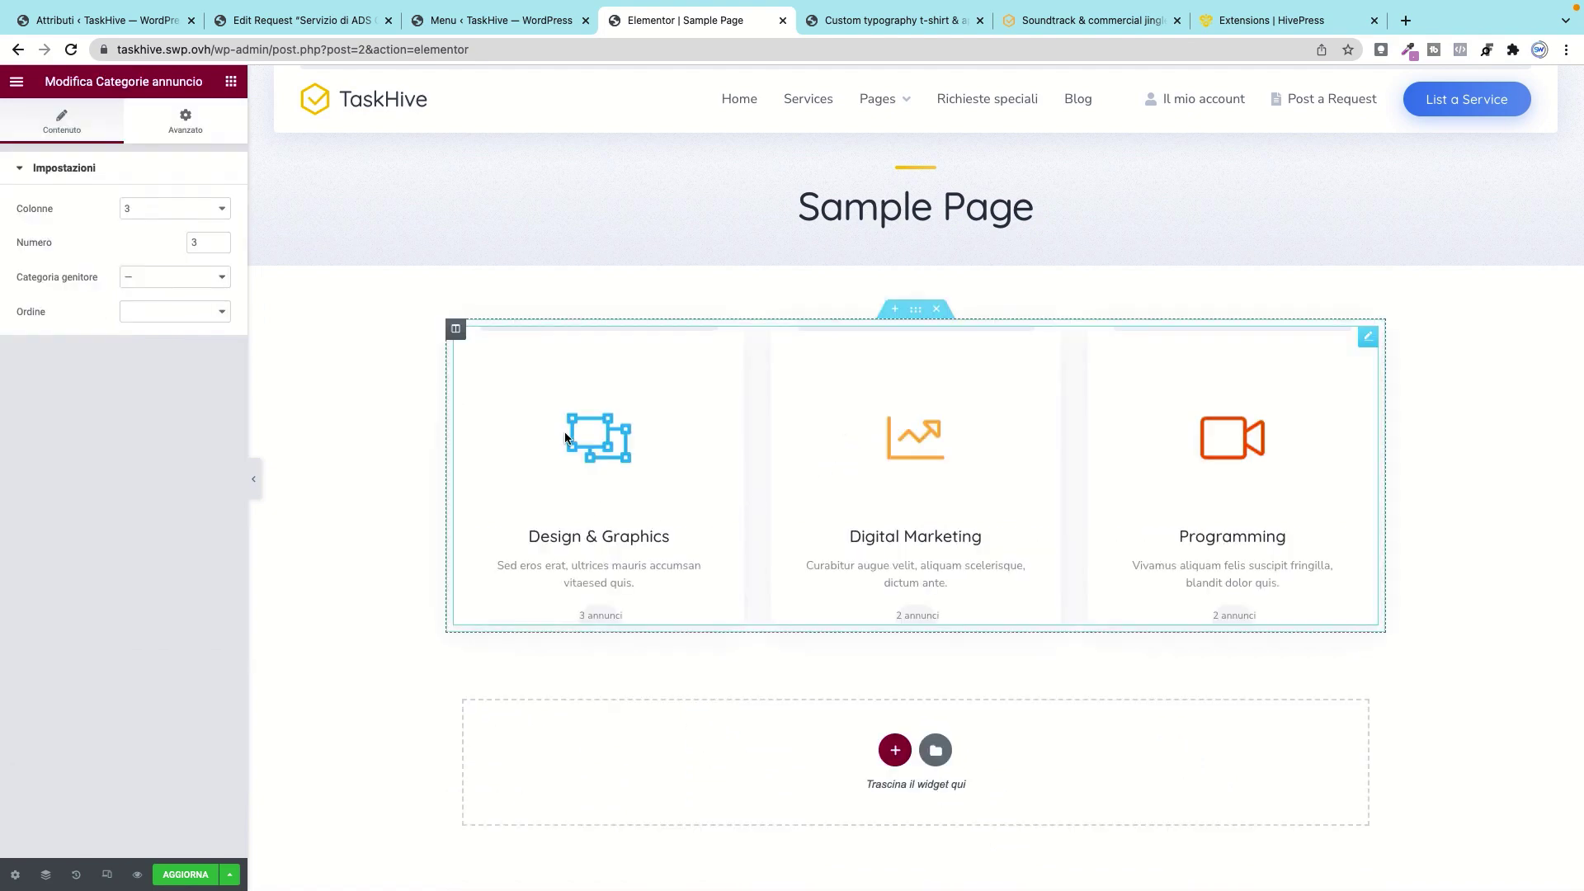
pyautogui.click(218, 240)
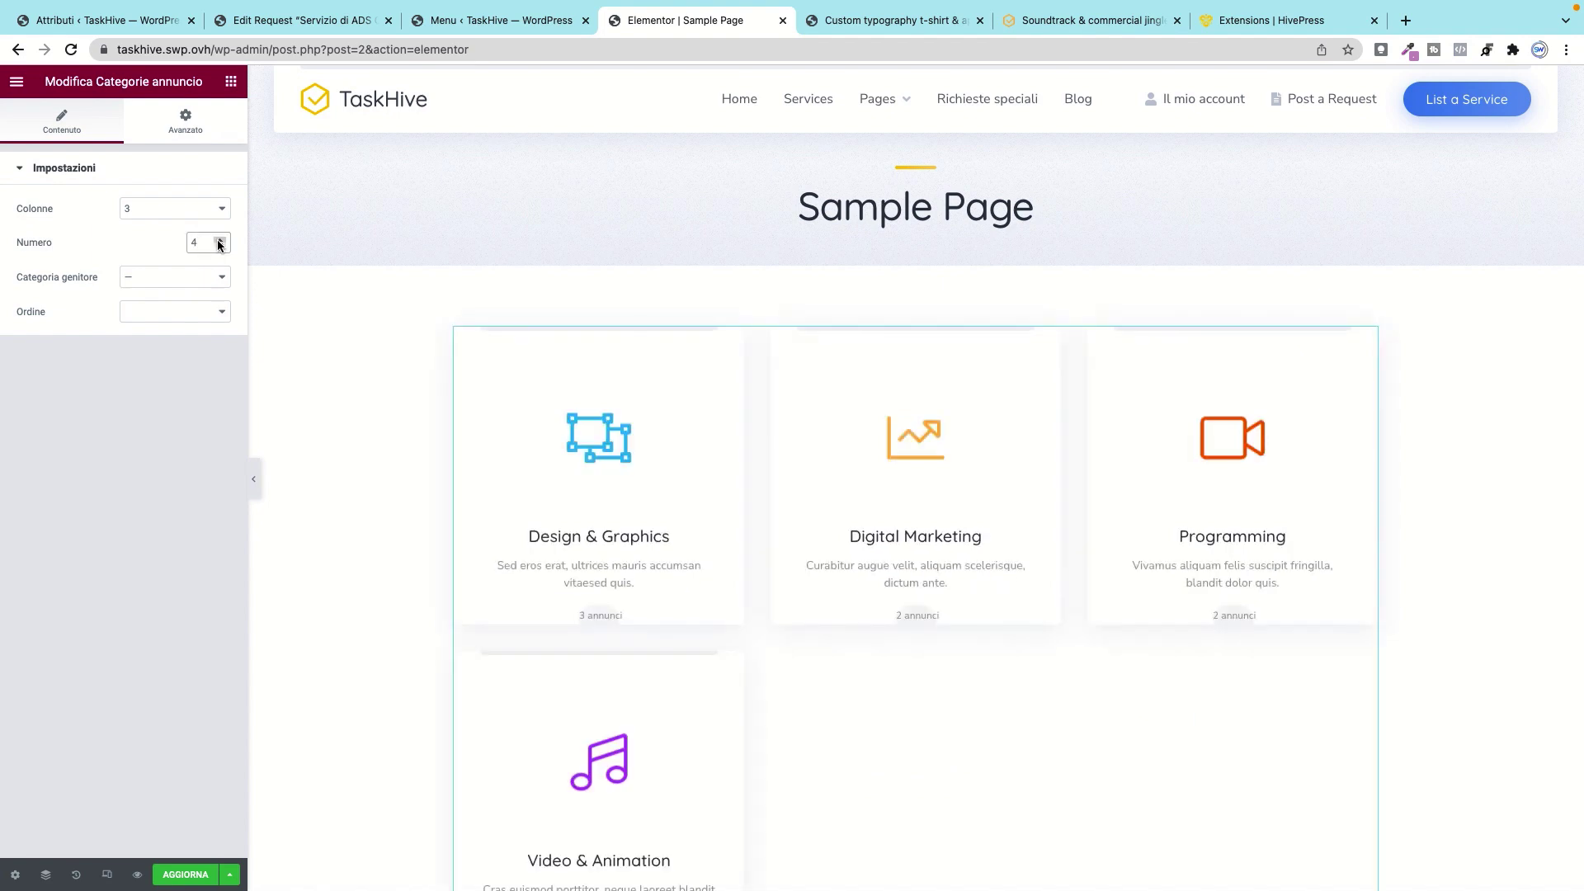
pyautogui.click(220, 240)
pyautogui.click(220, 240)
pyautogui.click(219, 240)
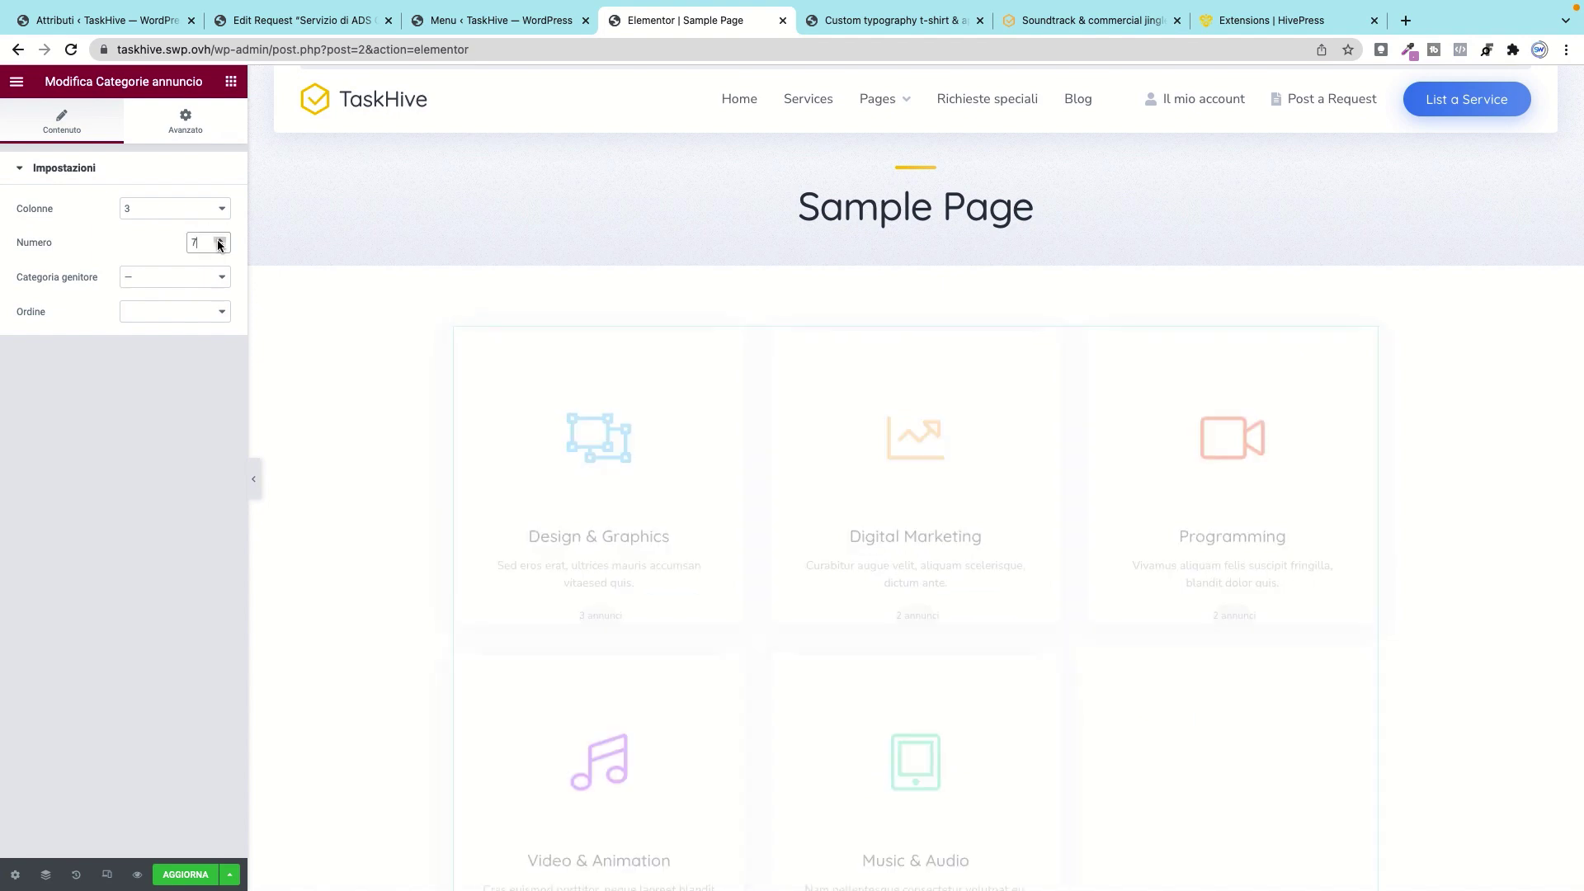
pyautogui.click(224, 213)
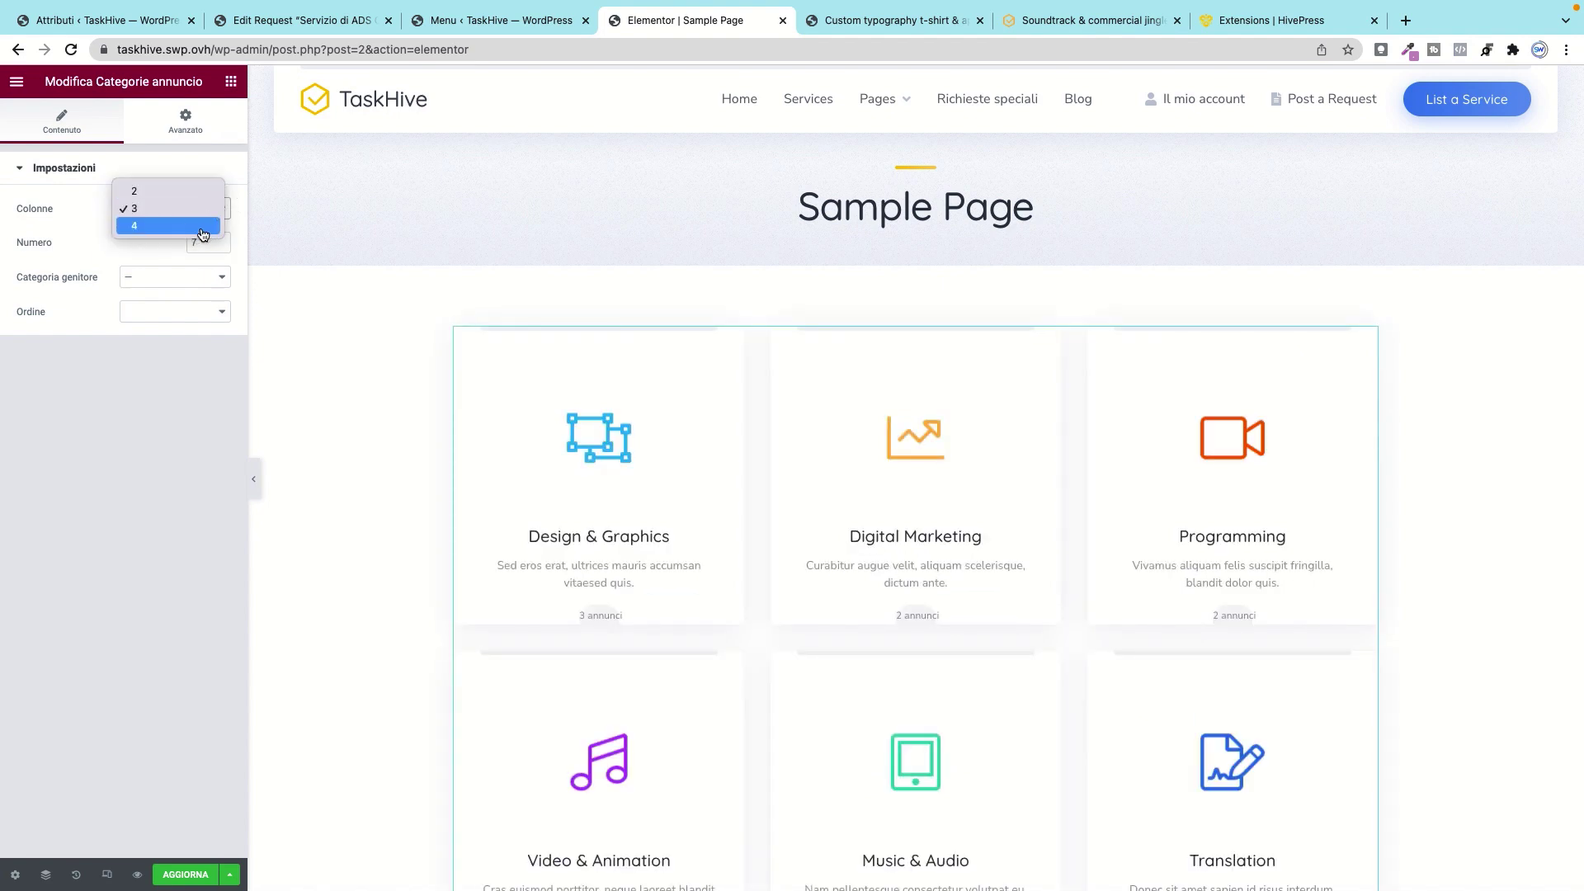
pyautogui.click(202, 226)
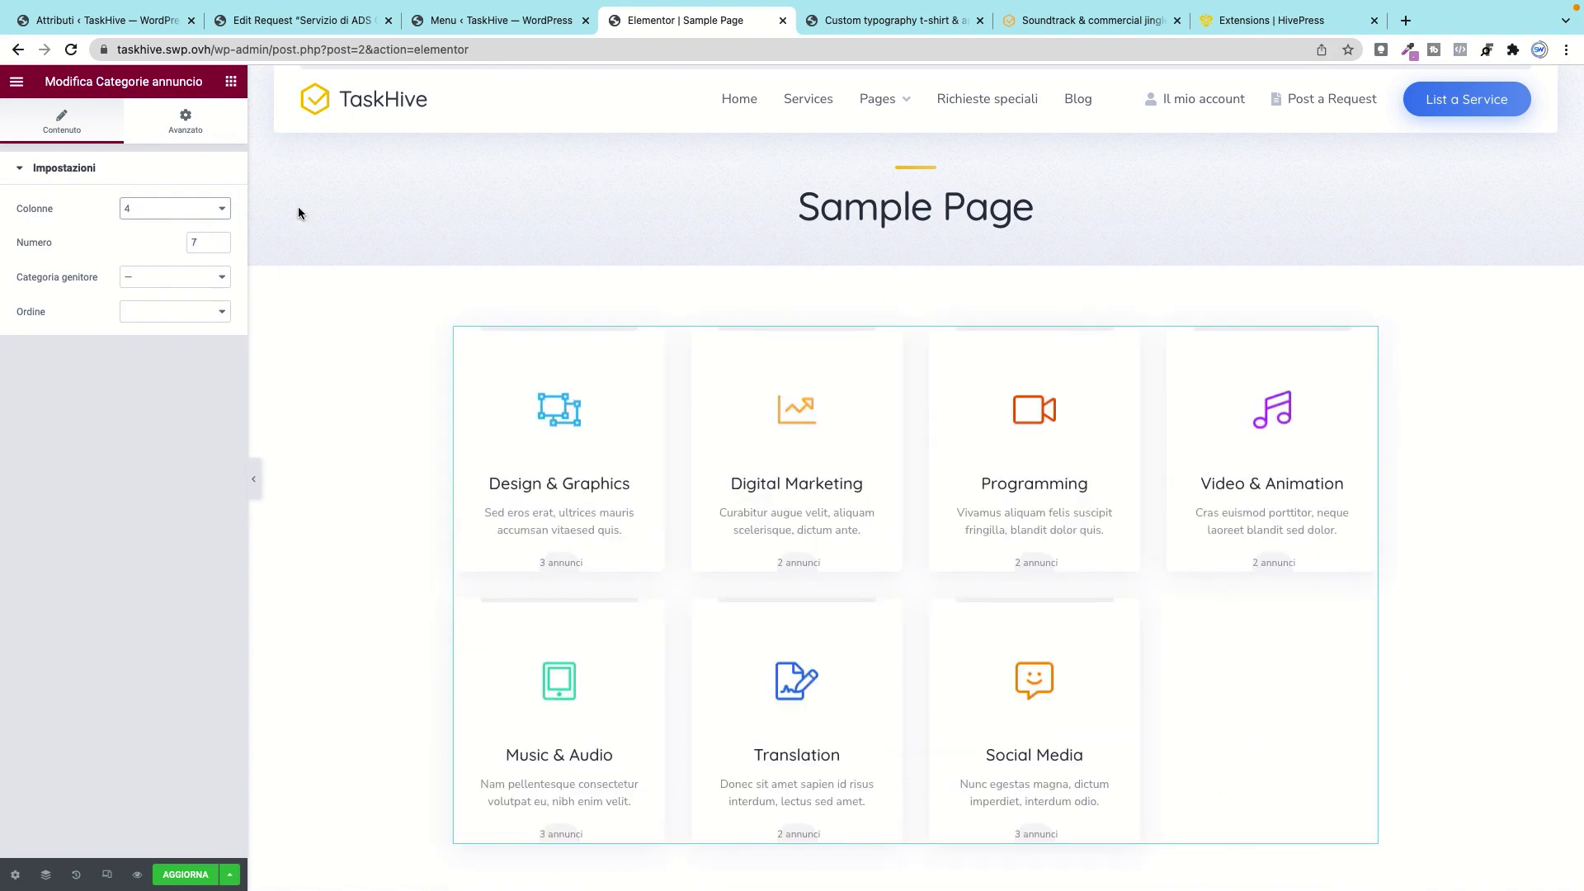
# Step: Add the Listing Tags widget above the category grid, then head back to the WordPress dashboard
pyautogui.click(229, 82)
pyautogui.scroll(-3, 106, 650)
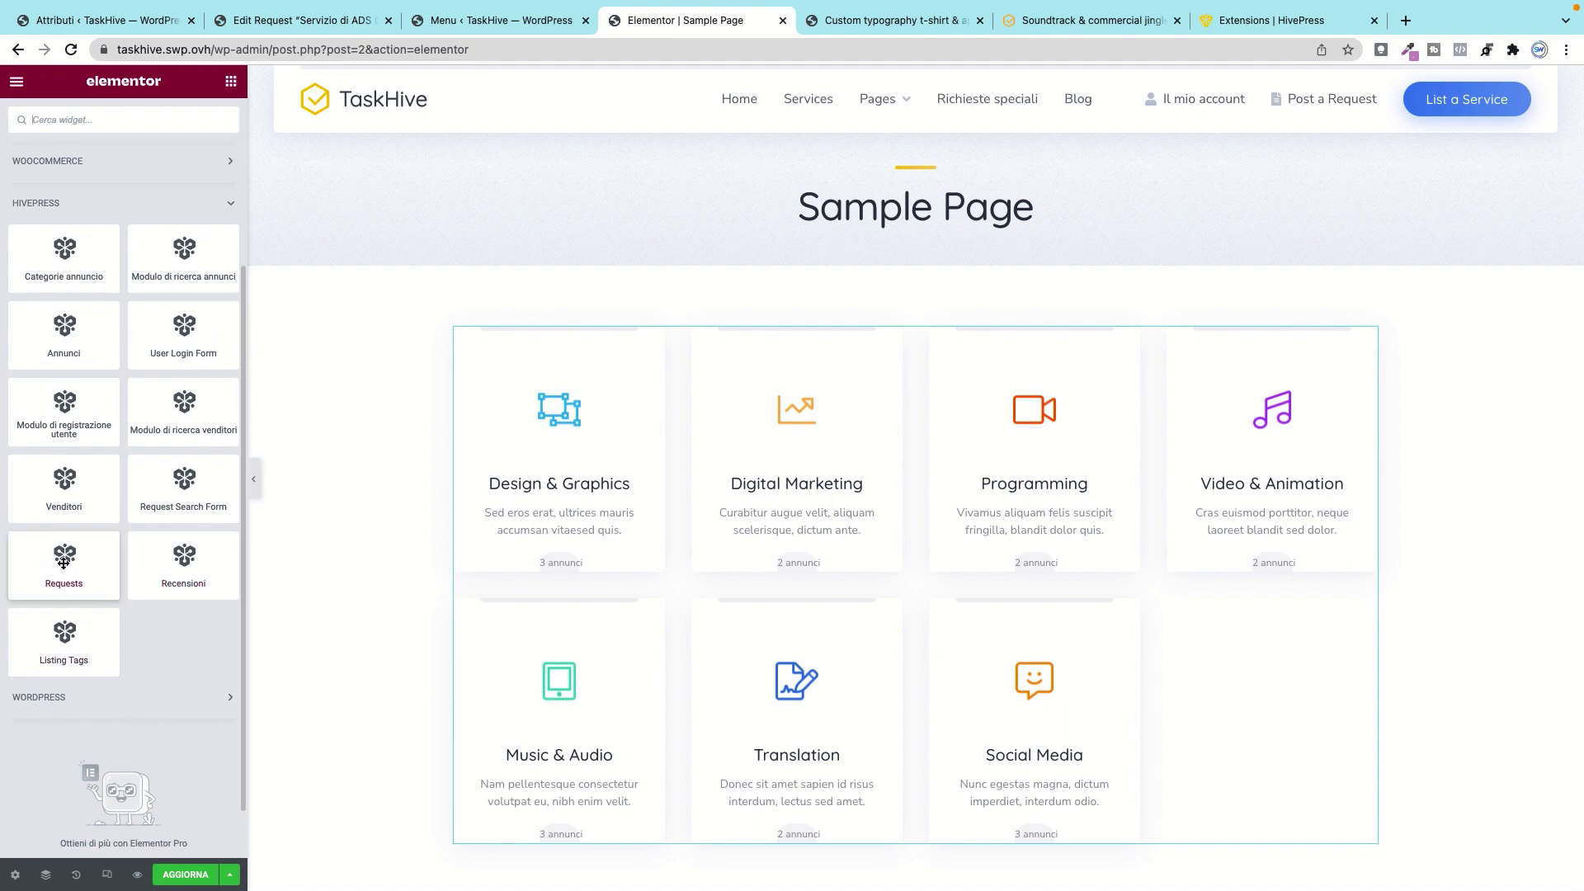
pyautogui.scroll(-1, 66, 594)
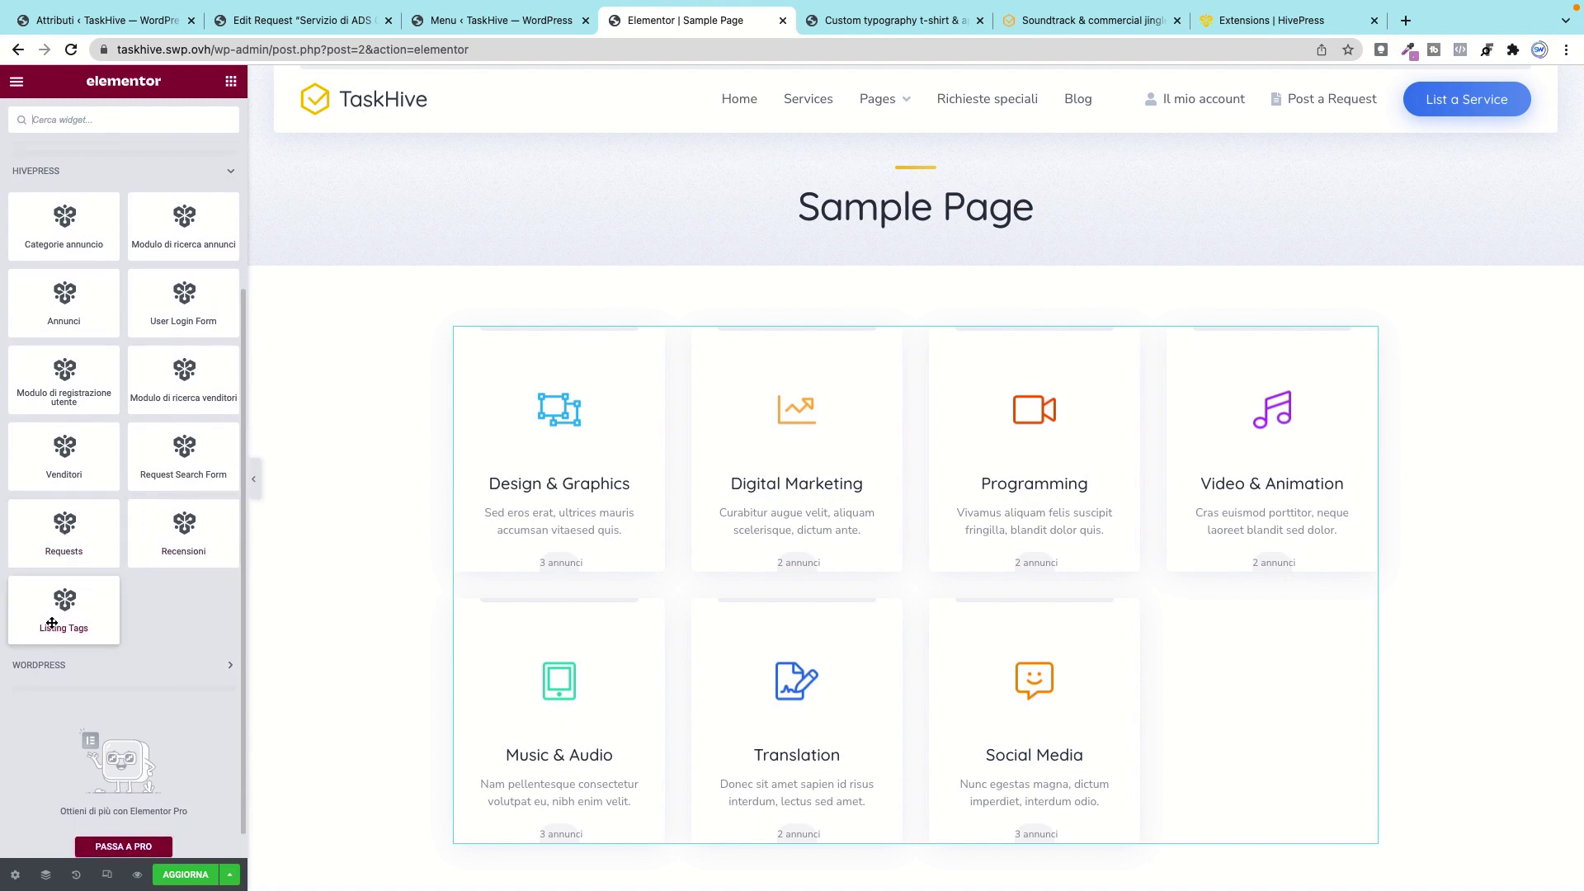
pyautogui.moveTo(336, 610); pyautogui.dragTo(924, 338)
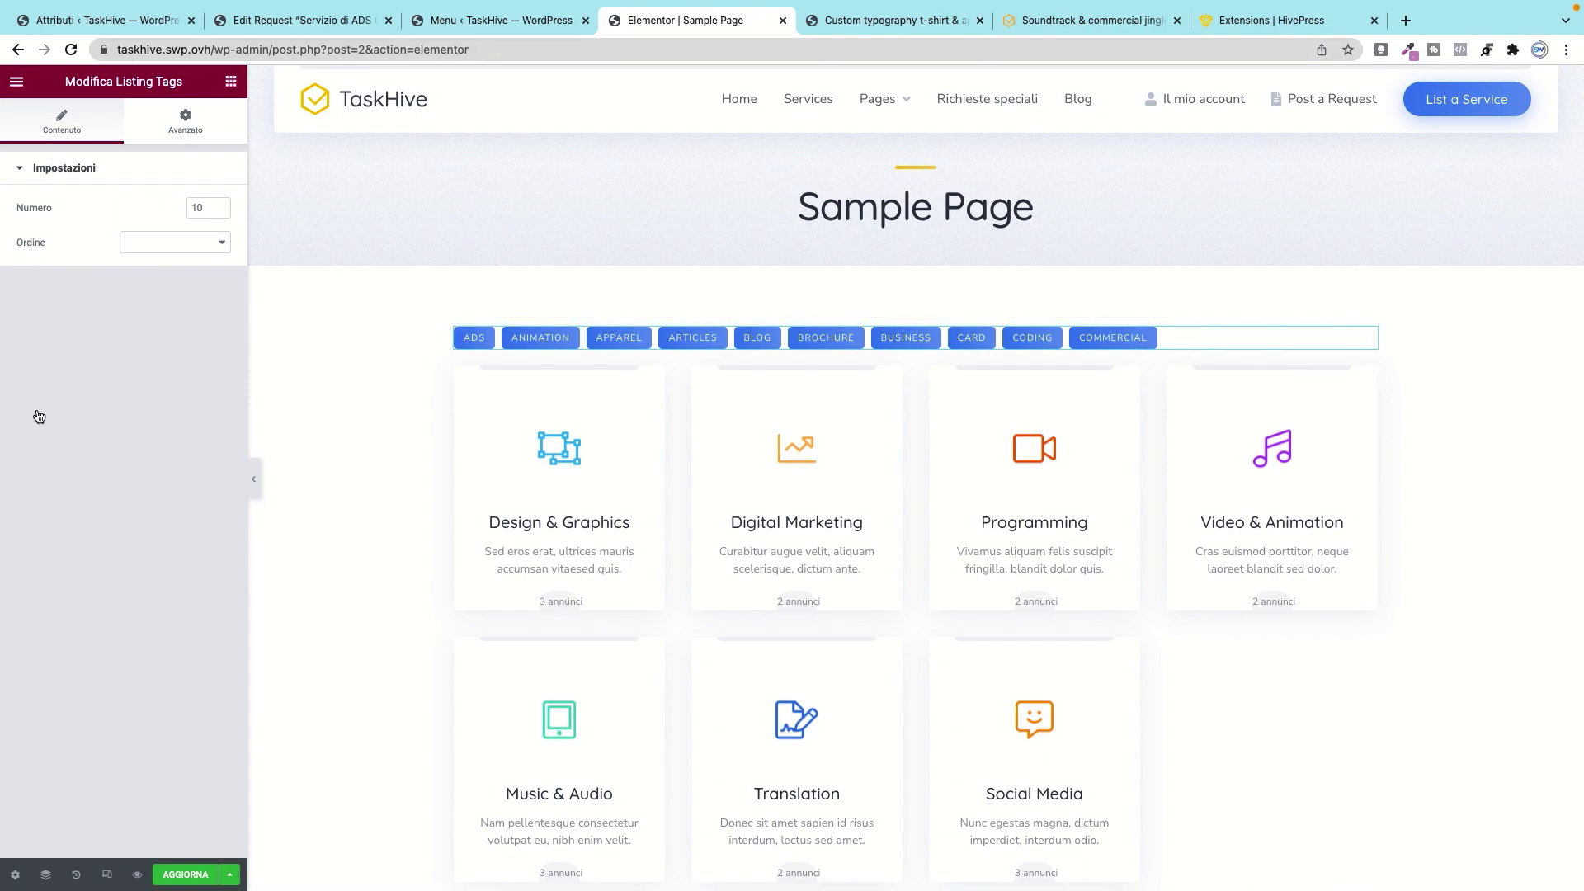
pyautogui.scroll(-6, 760, 454)
pyautogui.scroll(6, 760, 454)
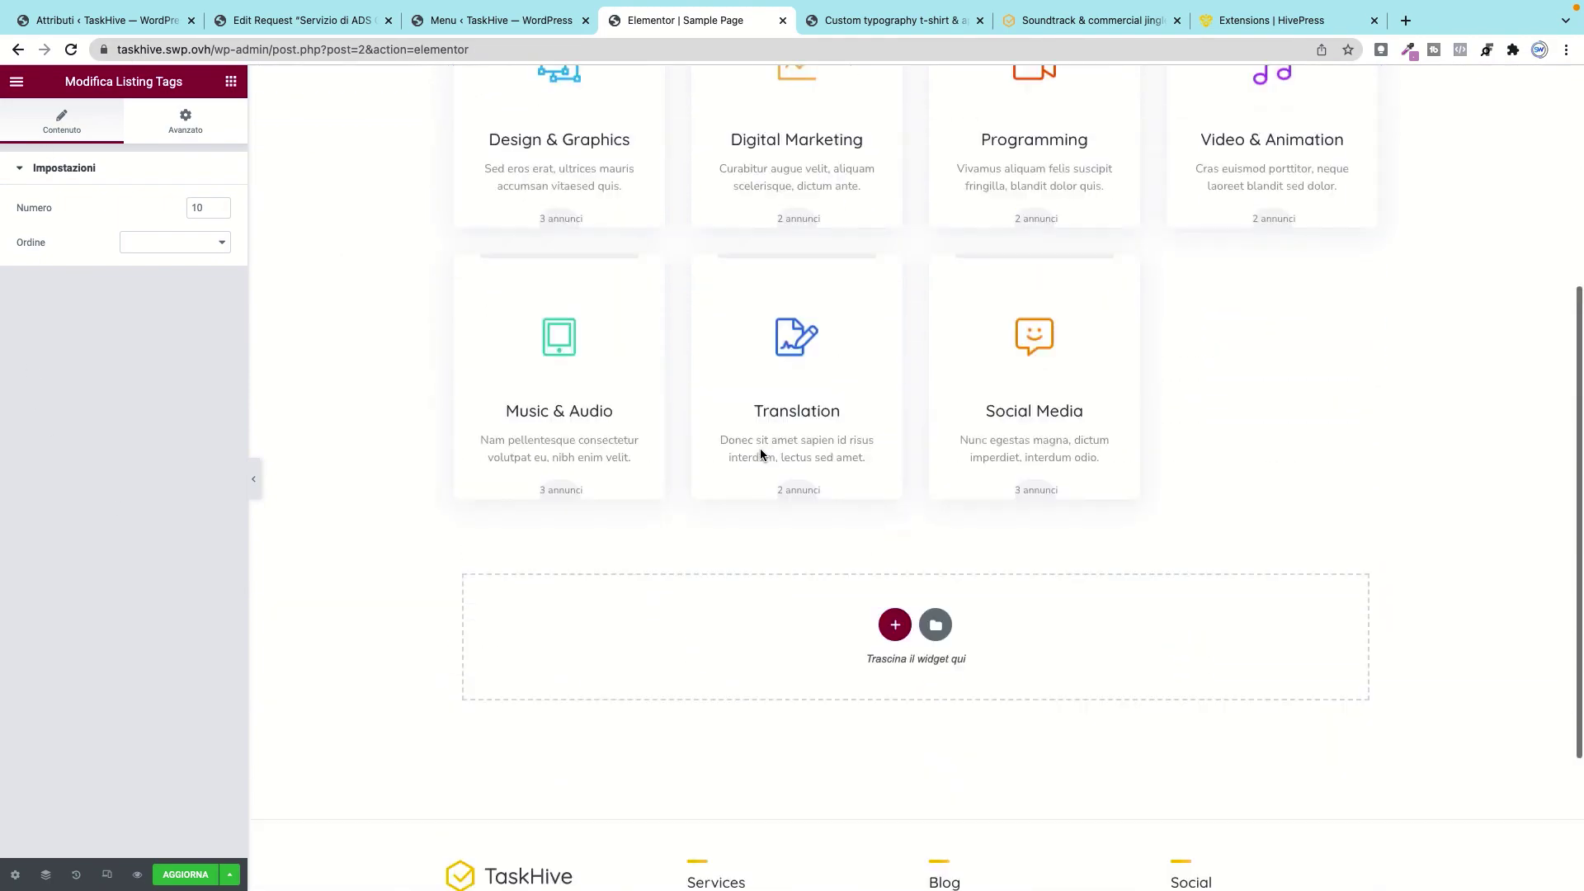
pyautogui.click(16, 81)
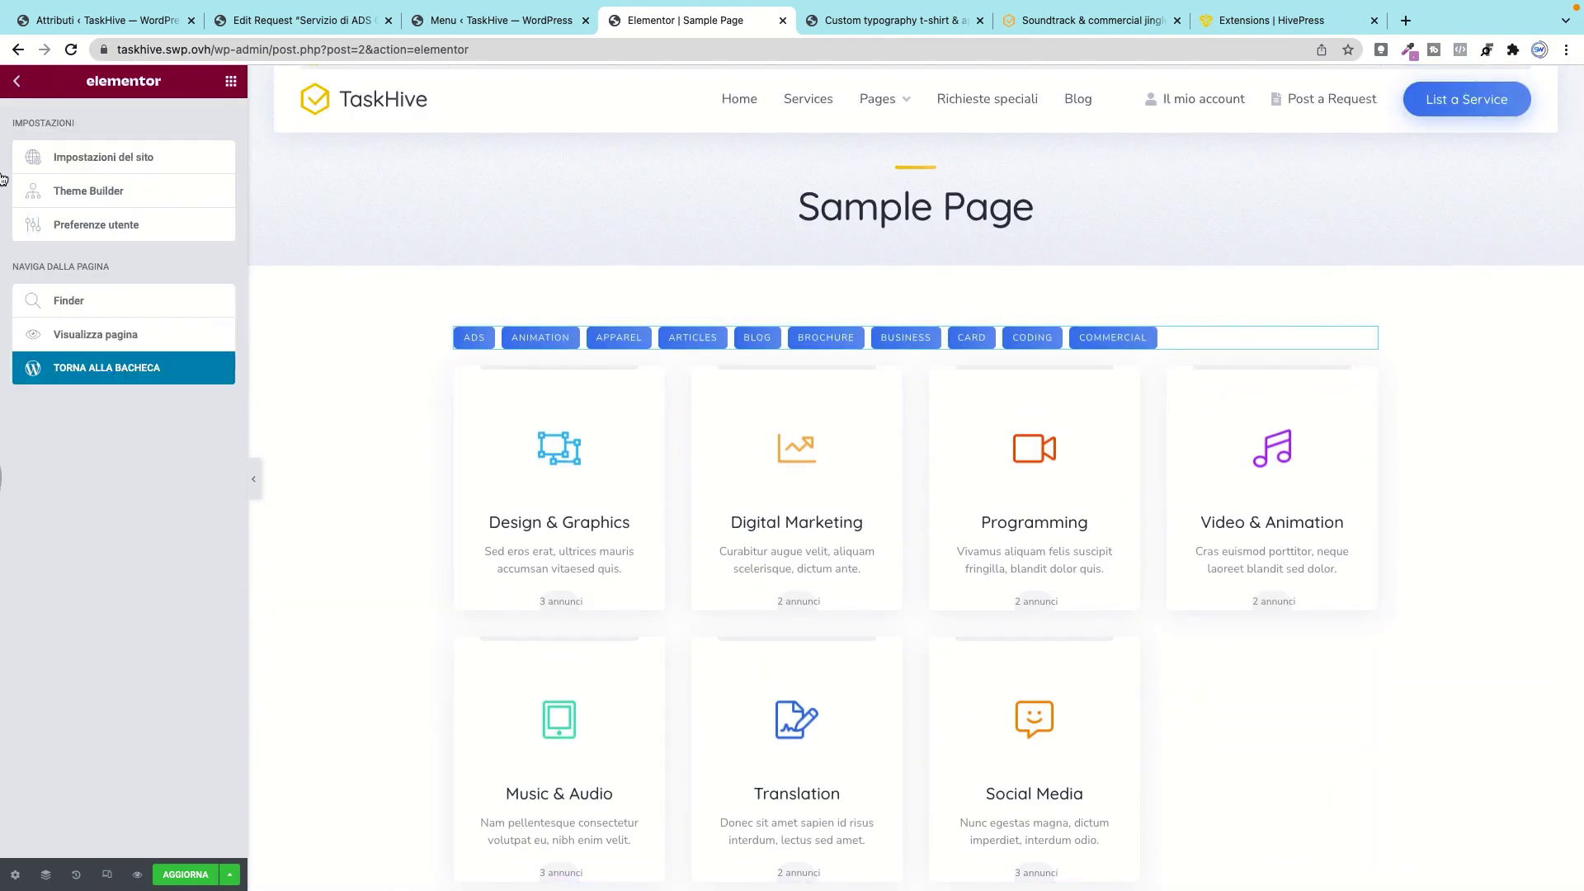
pyautogui.click(97, 371)
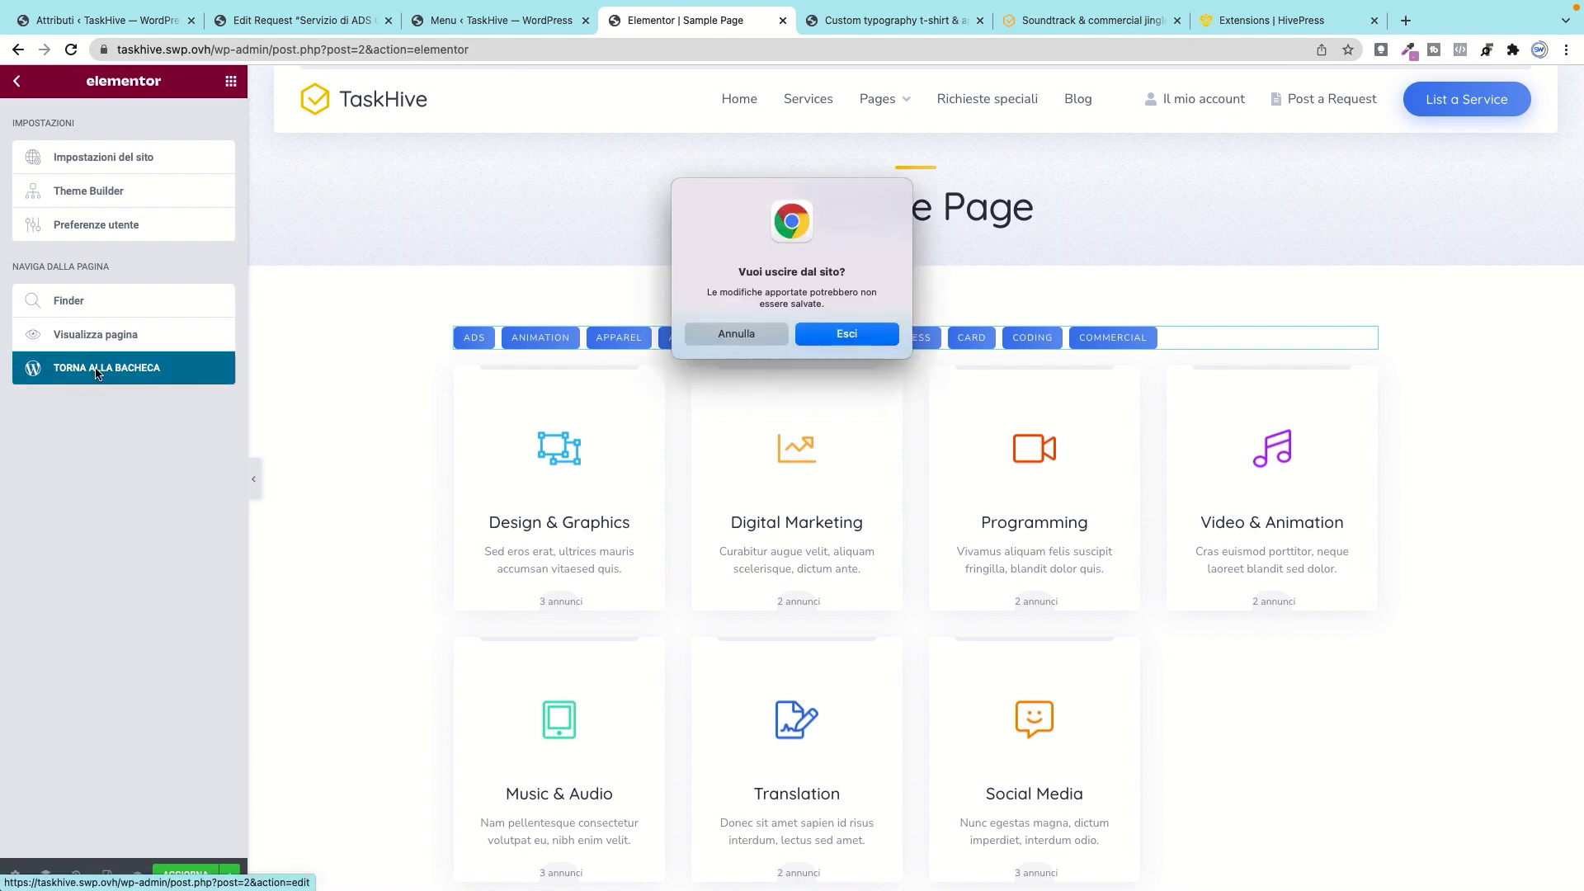
# Step: Confirm leaving the page editor and switch to the Extensions | HivePress tab
pyautogui.click(847, 334)
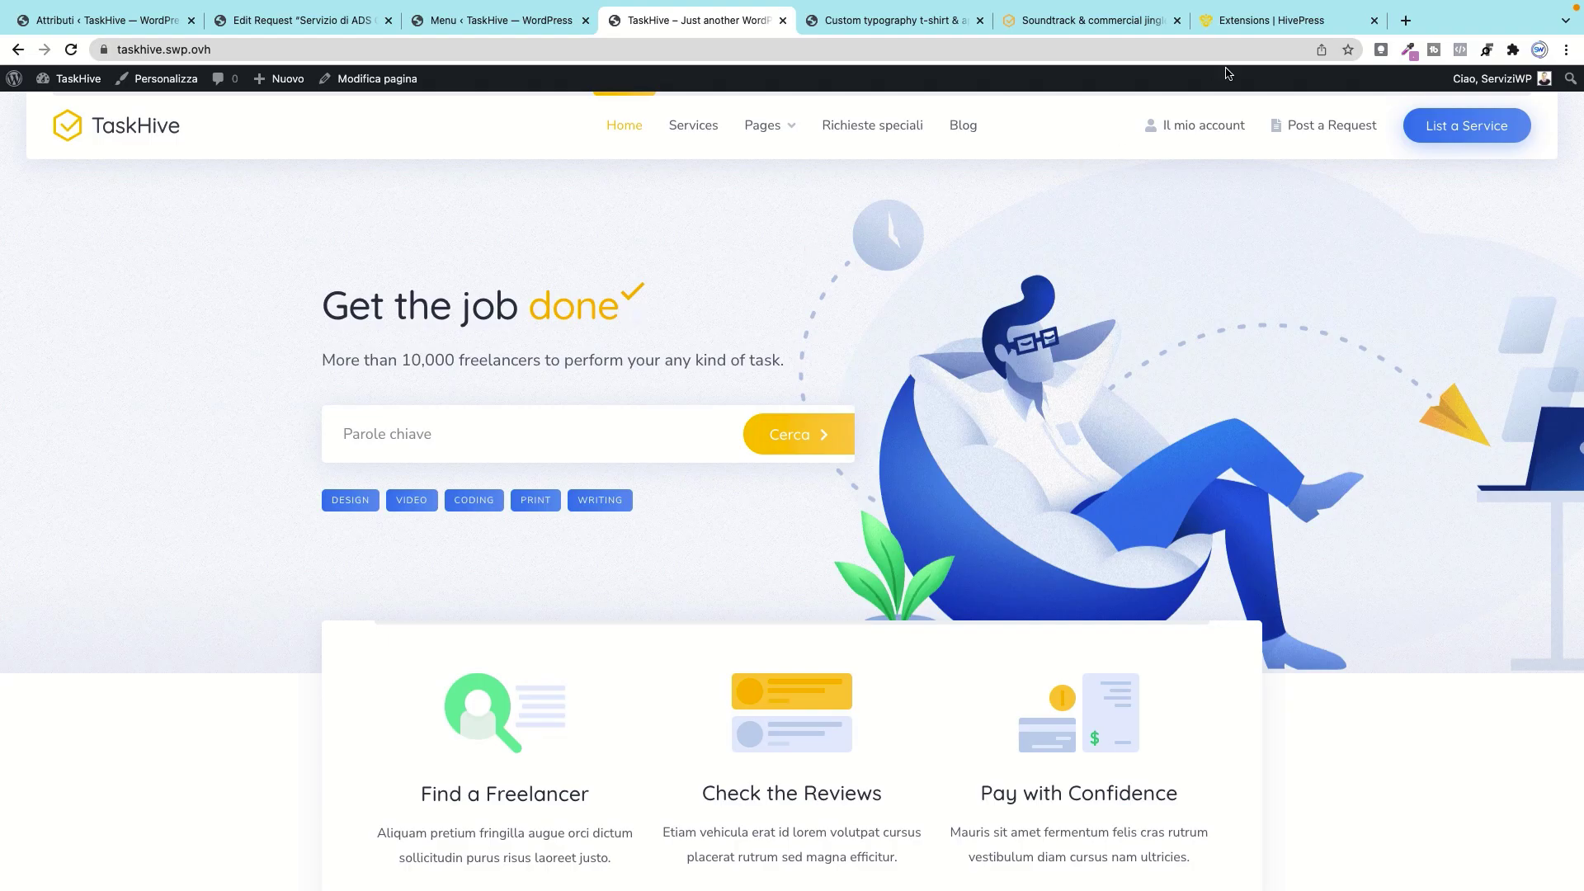
pyautogui.click(1244, 28)
pyautogui.click(1142, 23)
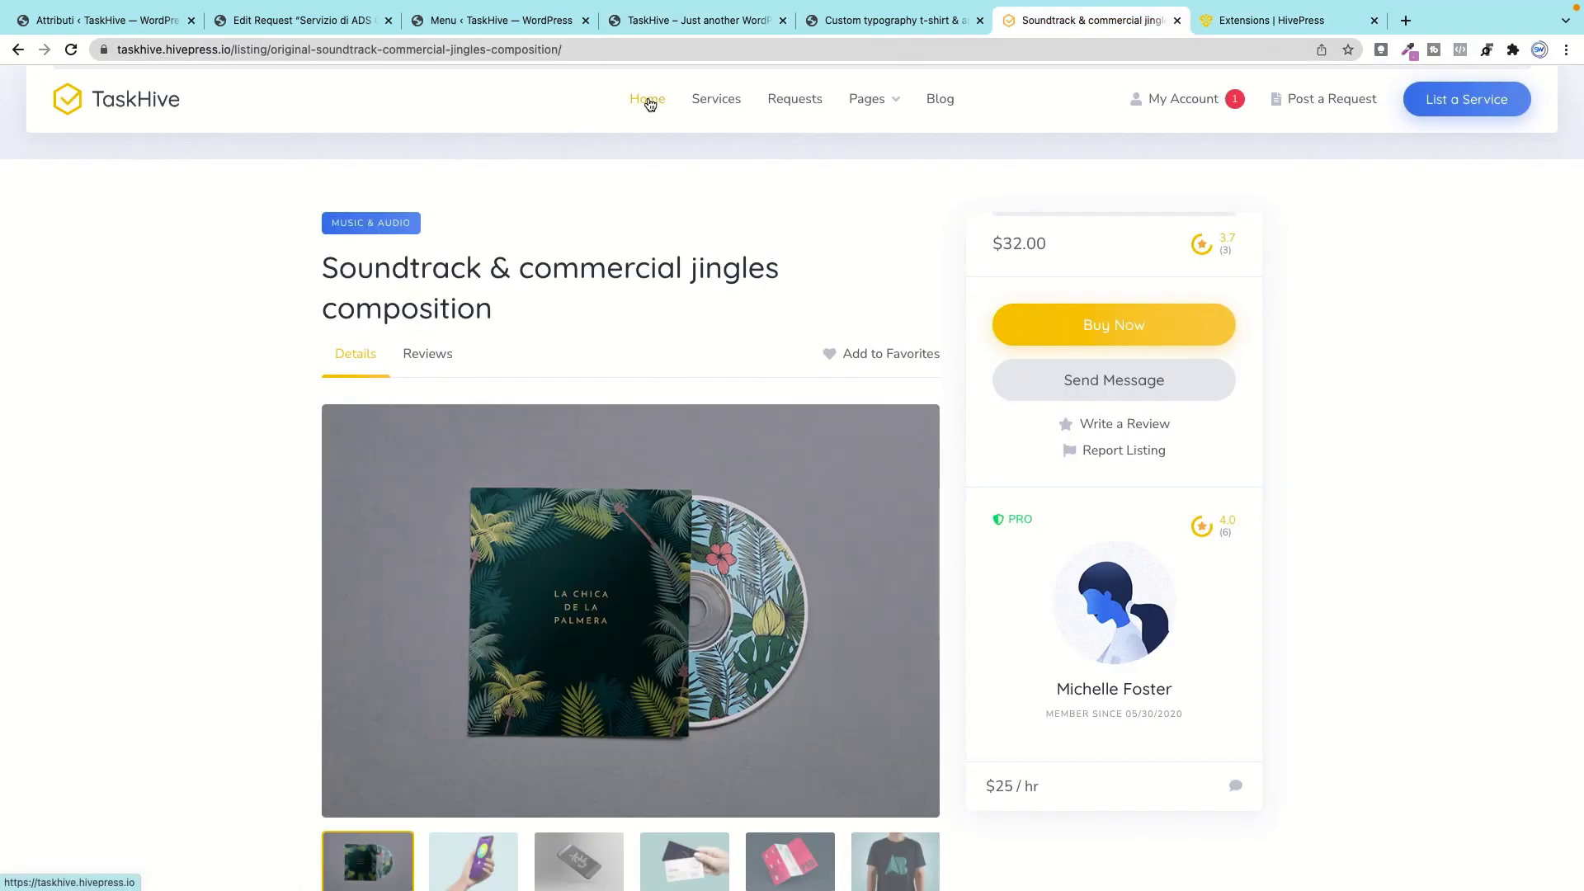
pyautogui.click(1224, 25)
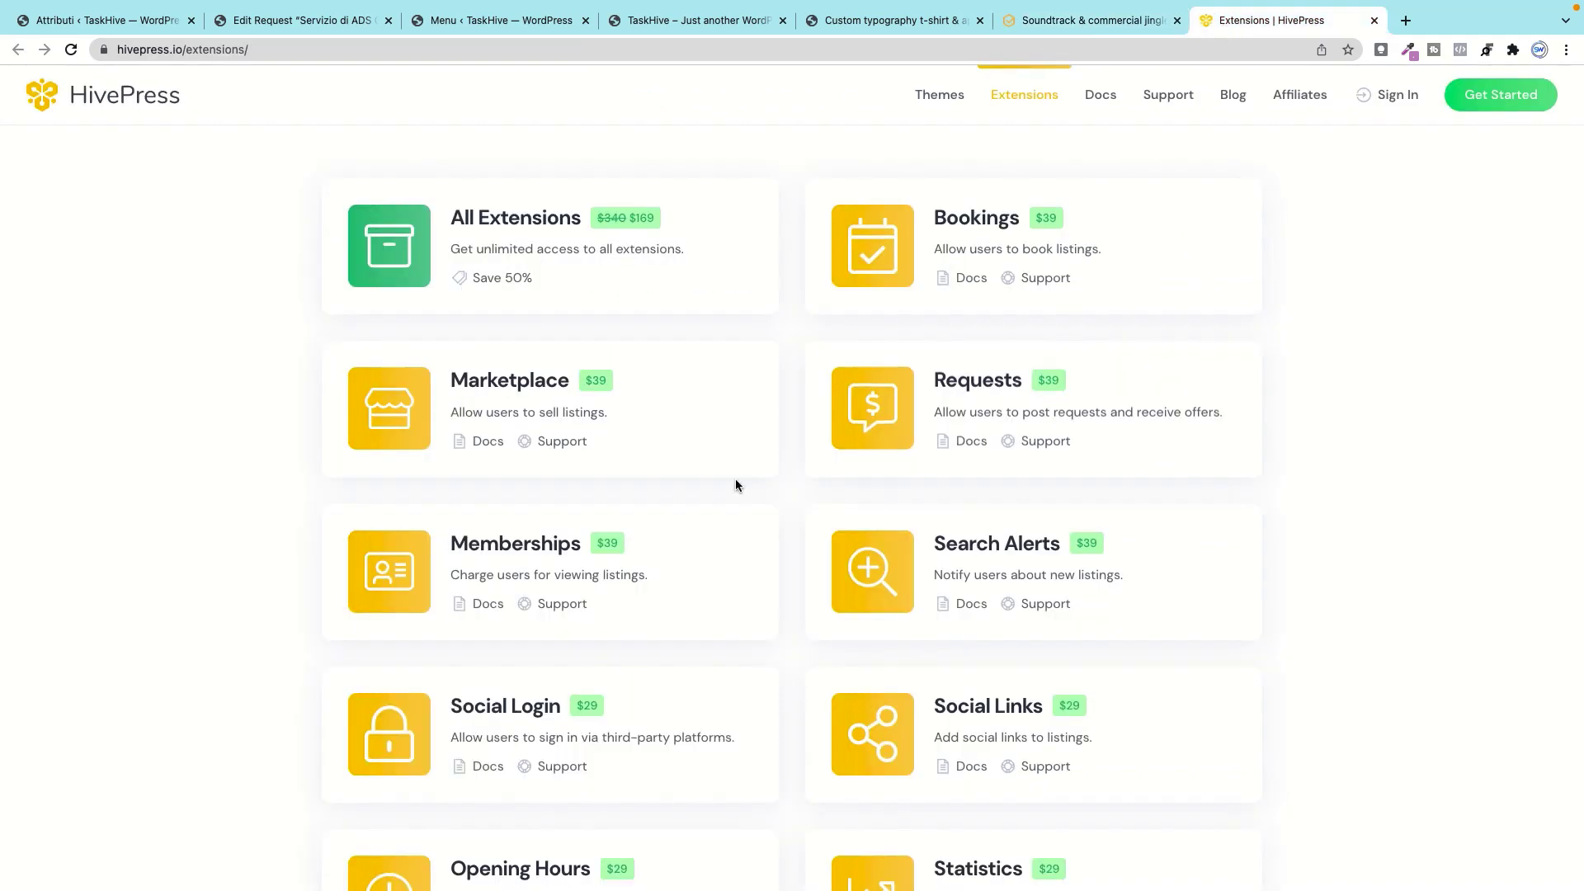
# Step: Scroll through the HivePress extensions from Bookings down to Reviews and back to the top
pyautogui.scroll(-1, 764, 554)
pyautogui.scroll(-5, 764, 546)
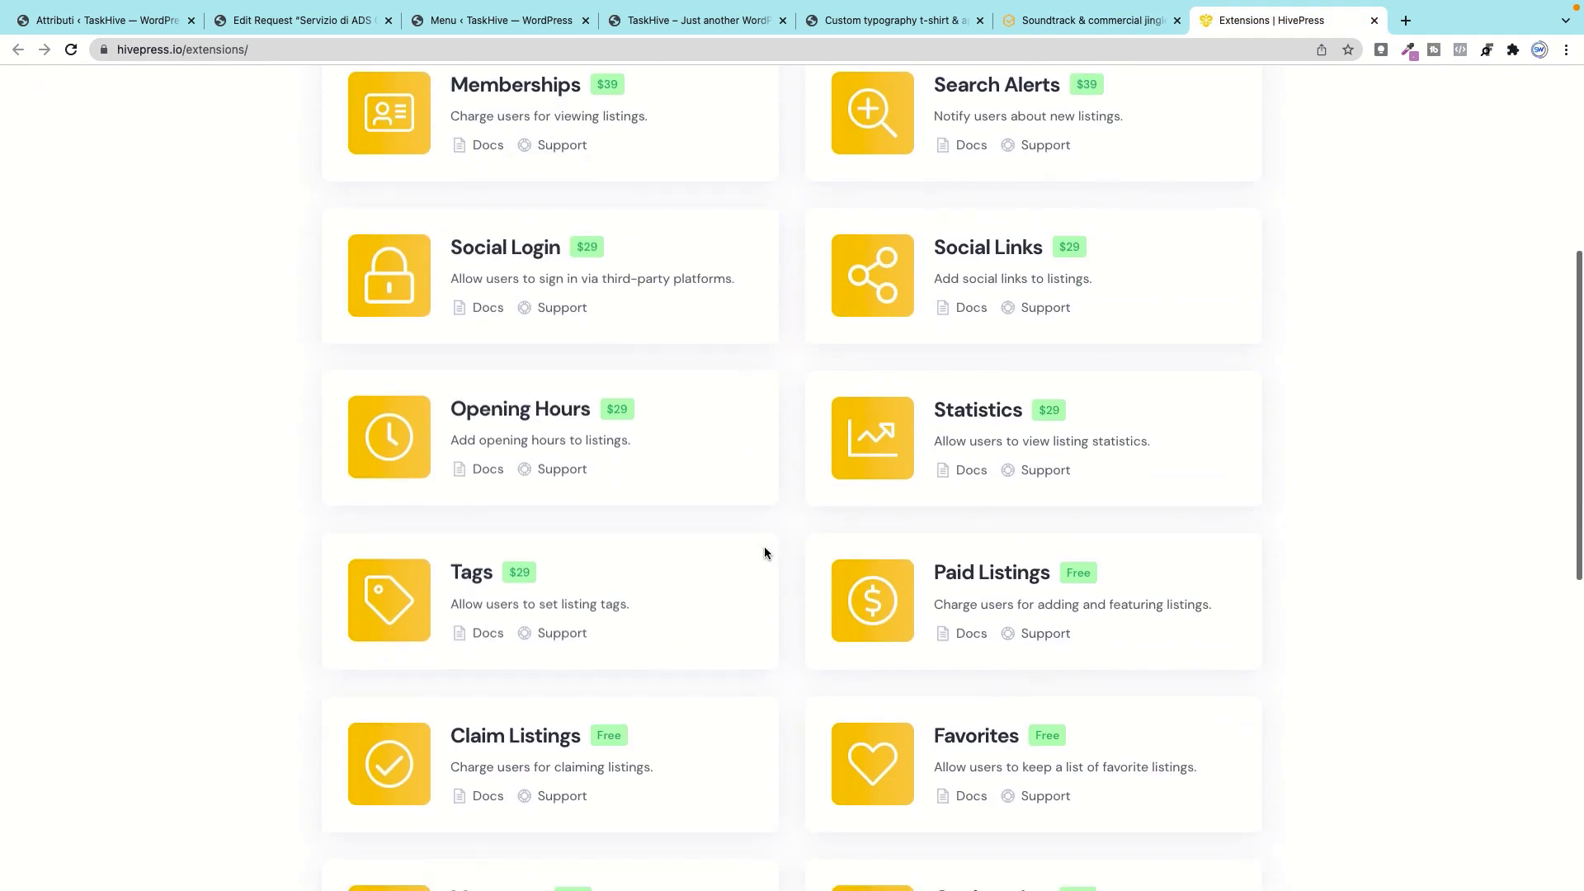
pyautogui.scroll(-3, 721, 532)
pyautogui.scroll(-5, 723, 526)
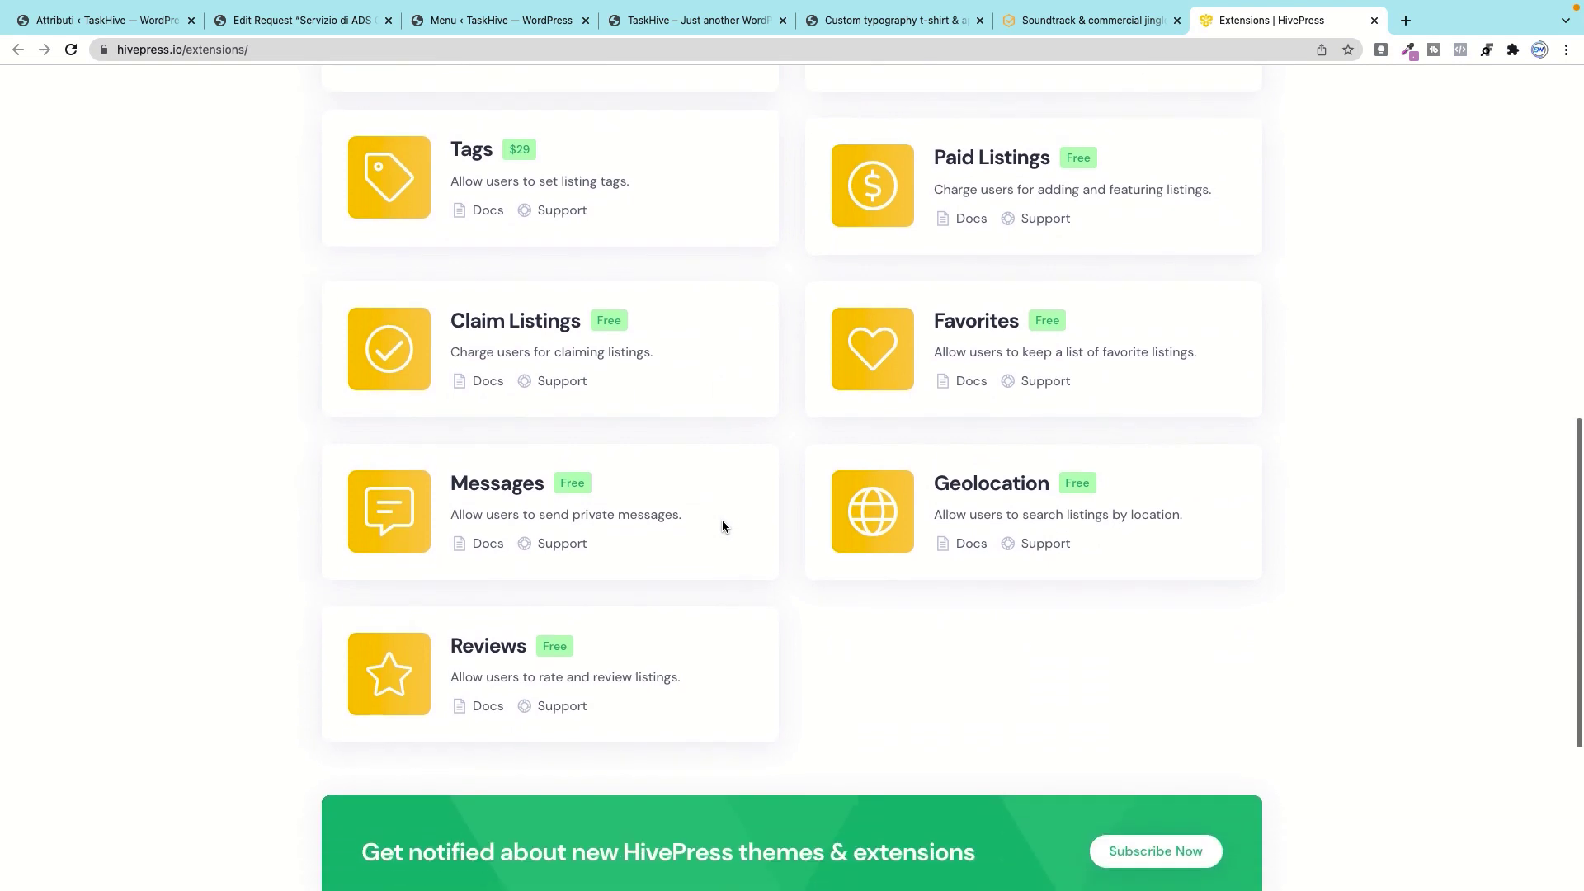
pyautogui.scroll(2, 733, 513)
pyautogui.scroll(5, 747, 500)
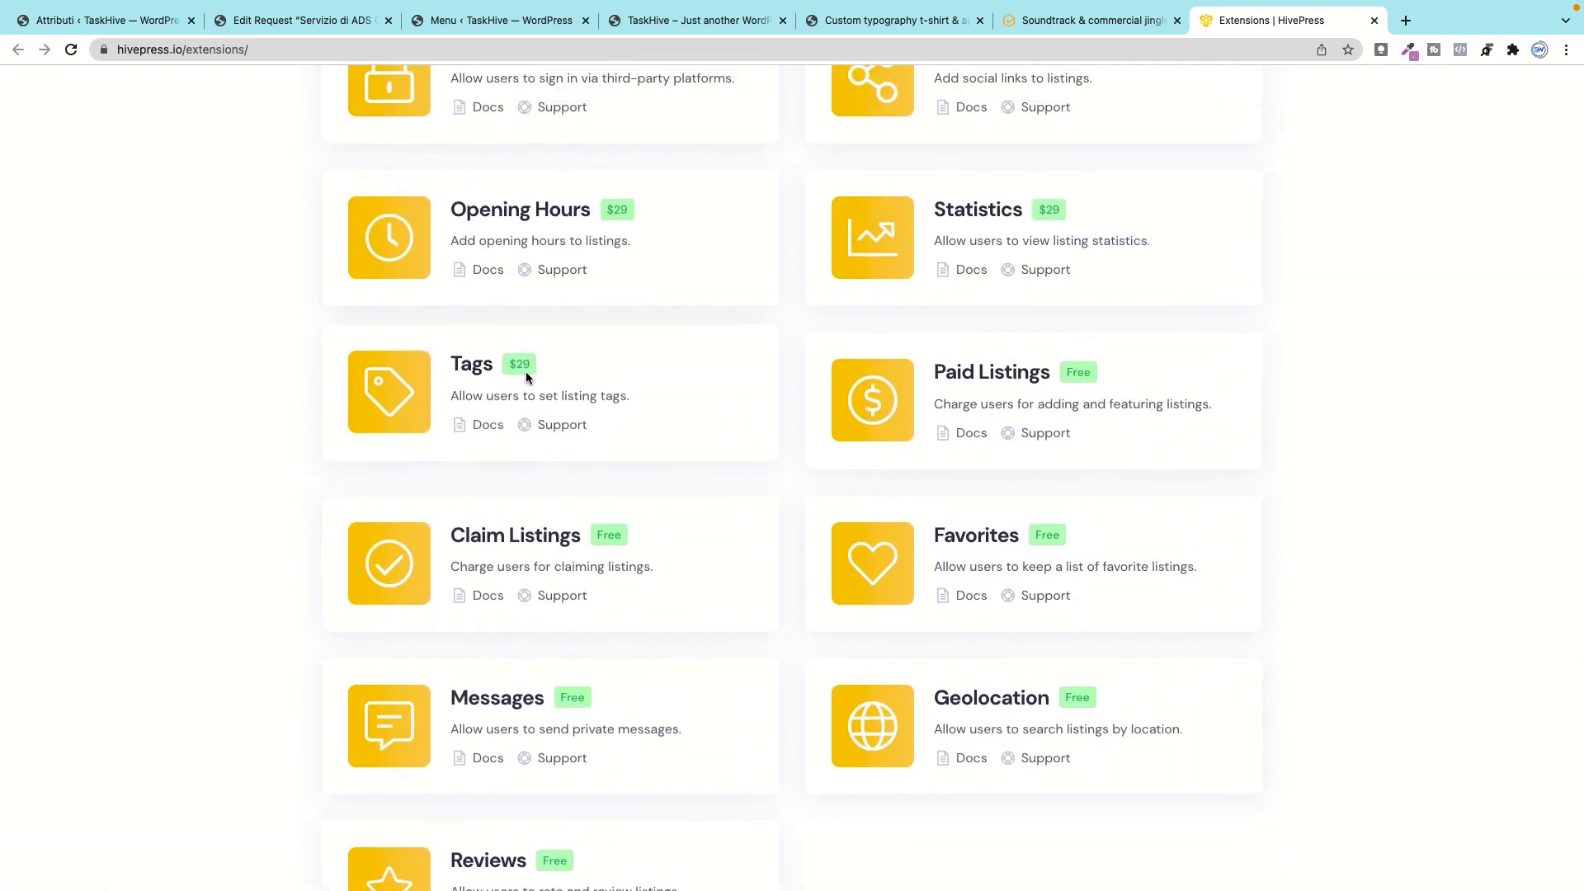
pyautogui.scroll(2, 556, 386)
pyautogui.scroll(3, 557, 388)
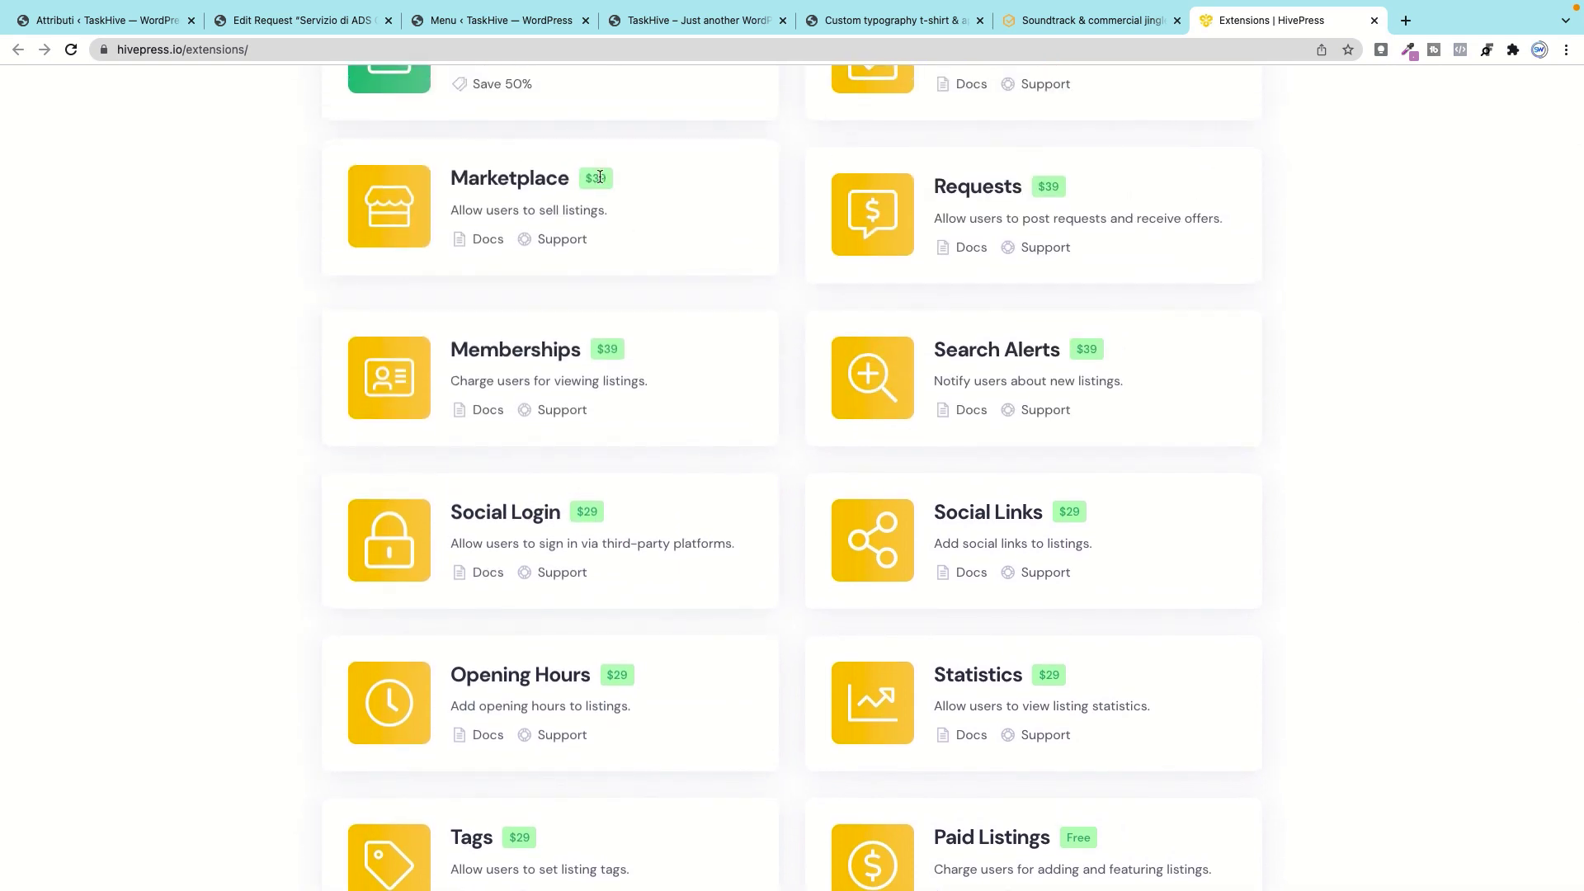
pyautogui.scroll(2, 660, 259)
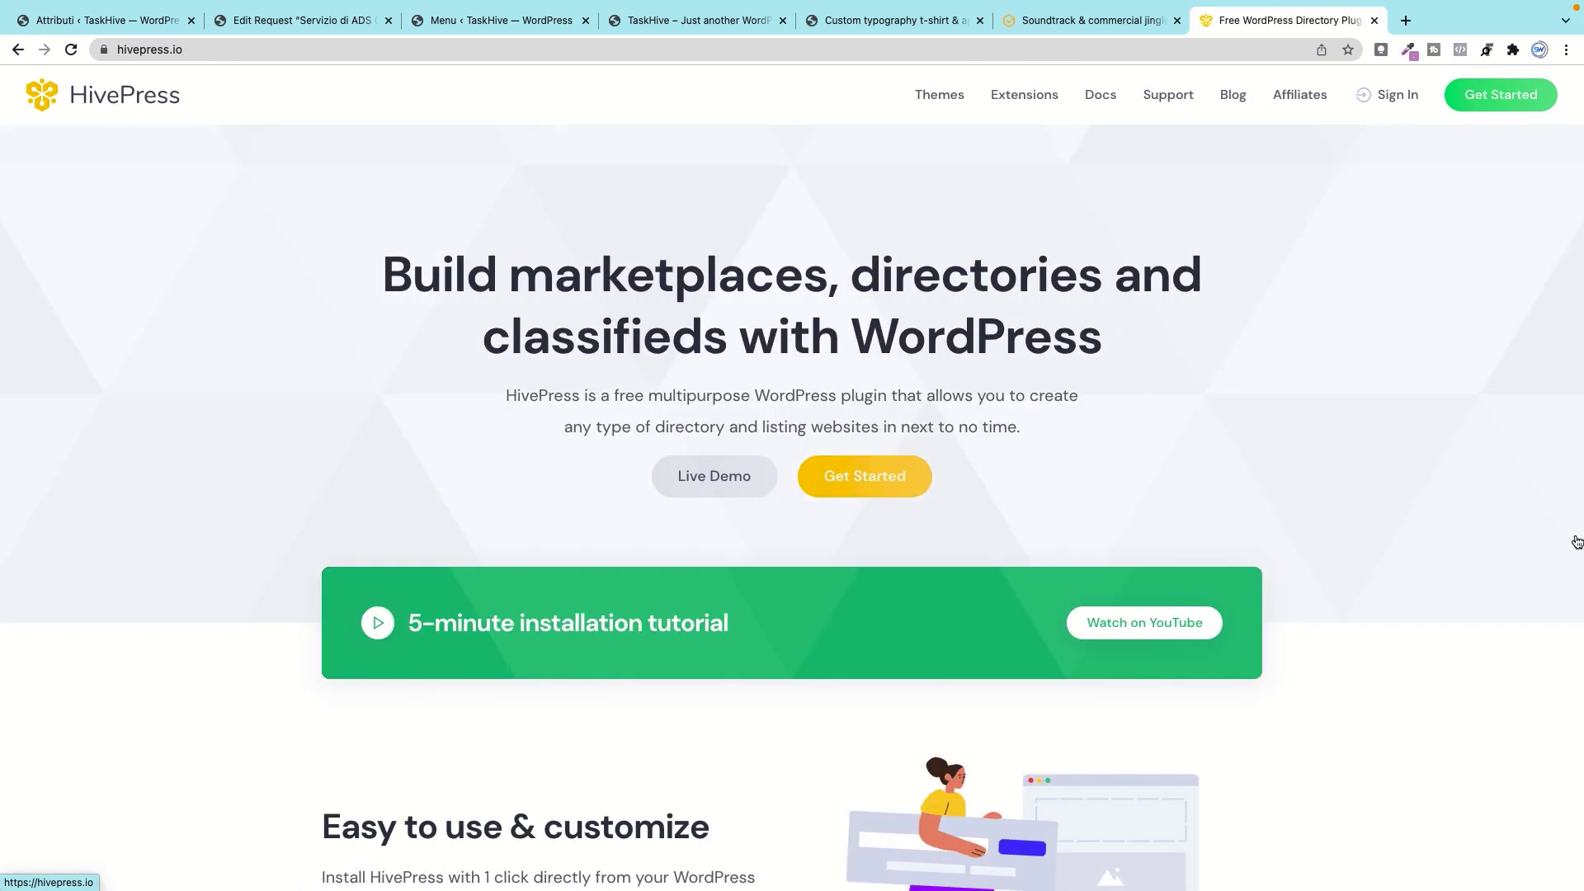
pyautogui.scroll(2, 1408, 564)
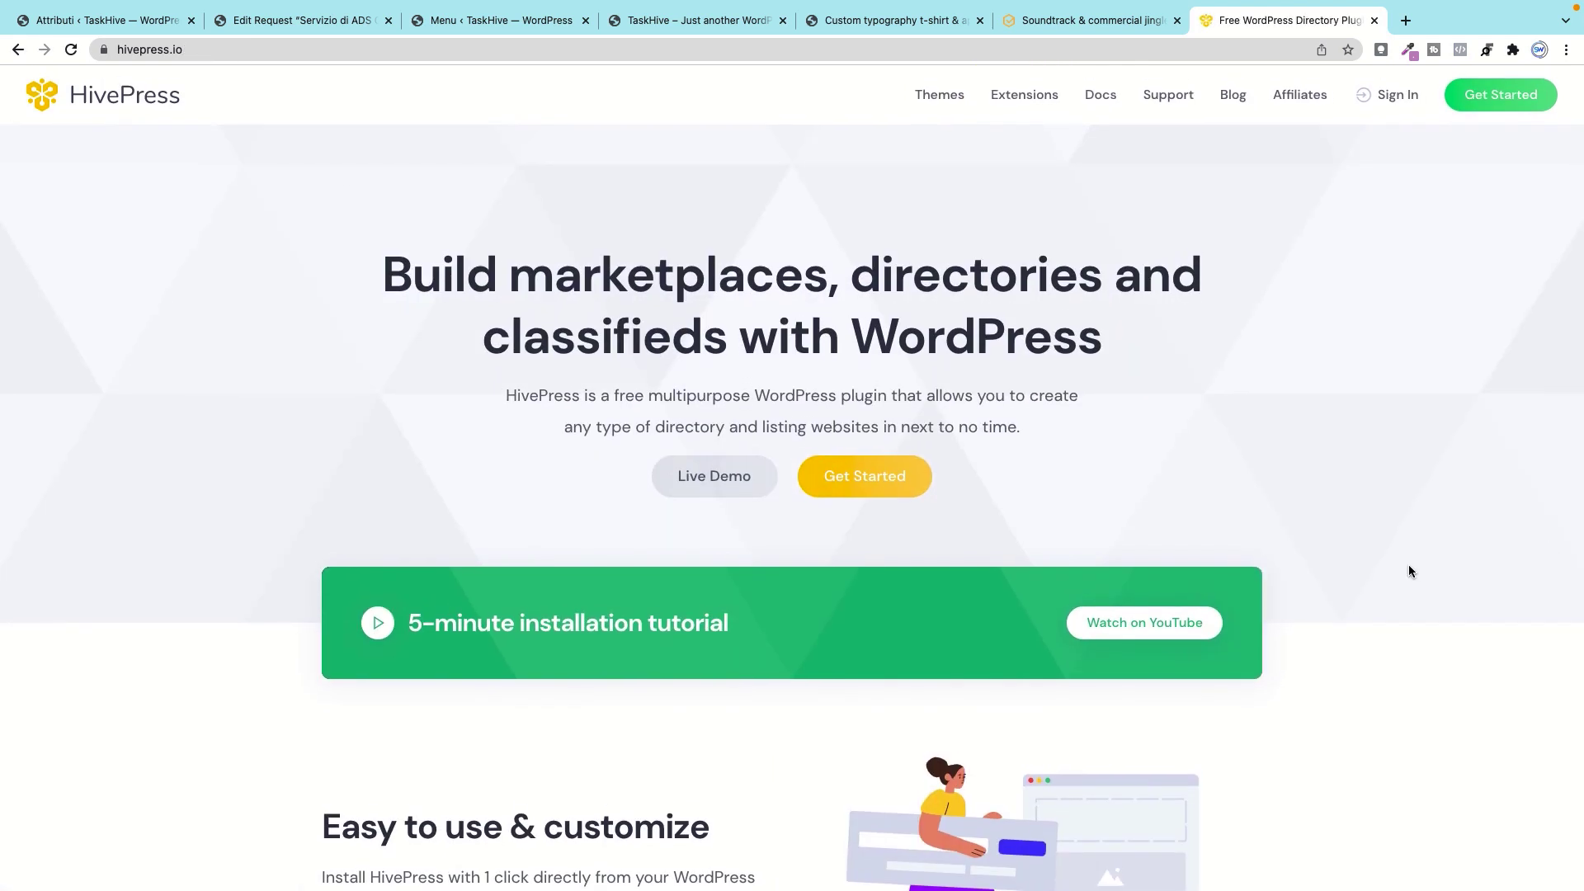